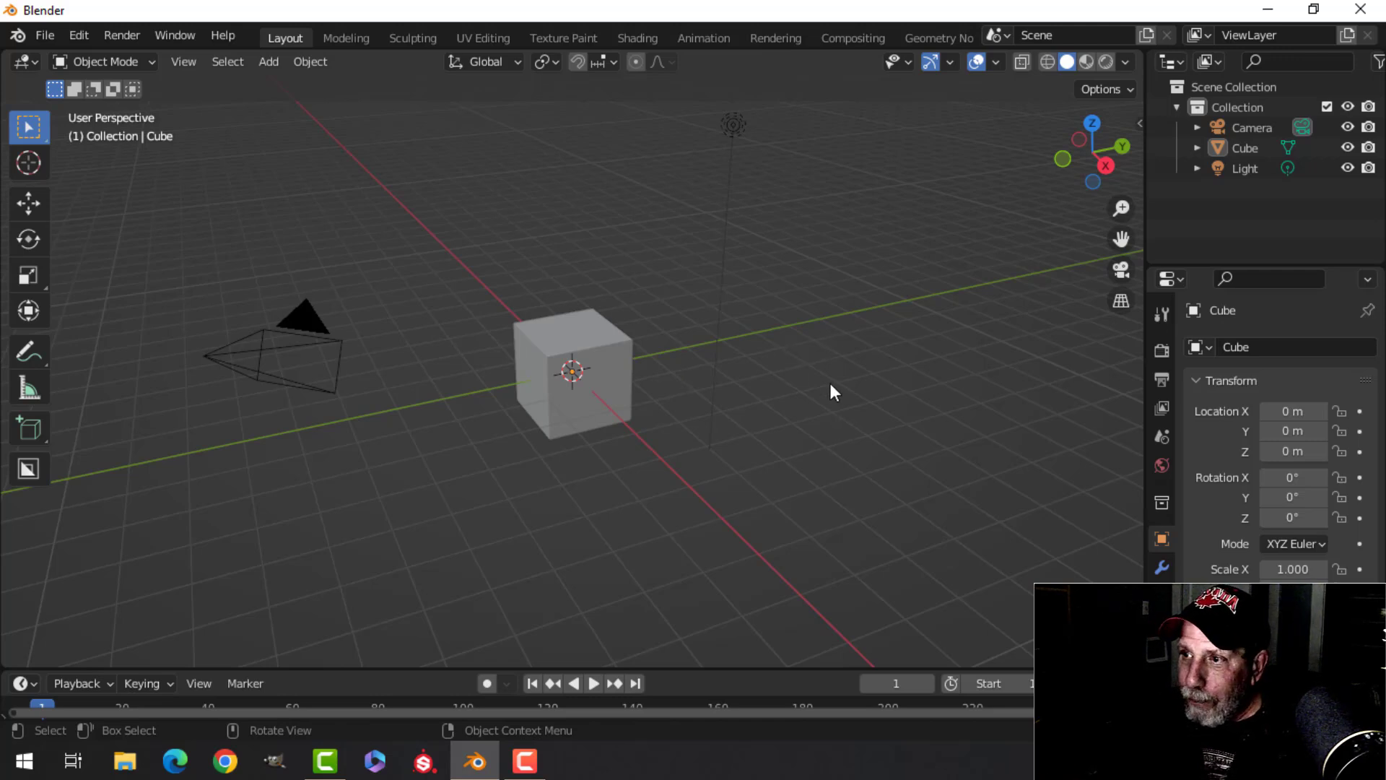
Delete all the default objects from the scene
key(a)
key(x)
click(806, 328)
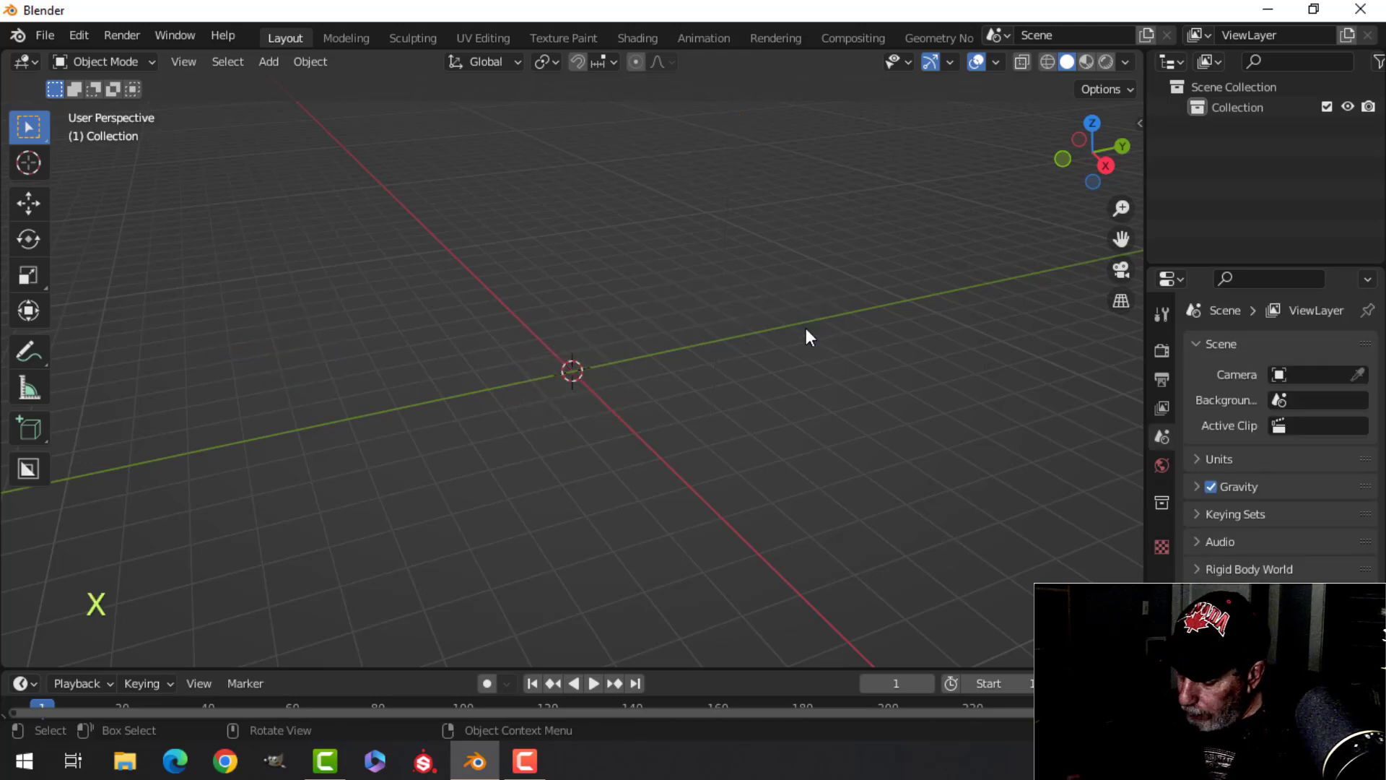
Load zerobioSimpleWatchReference.jpg from the WATCH folder as a reference image aligned to the front view
key(KP_1)
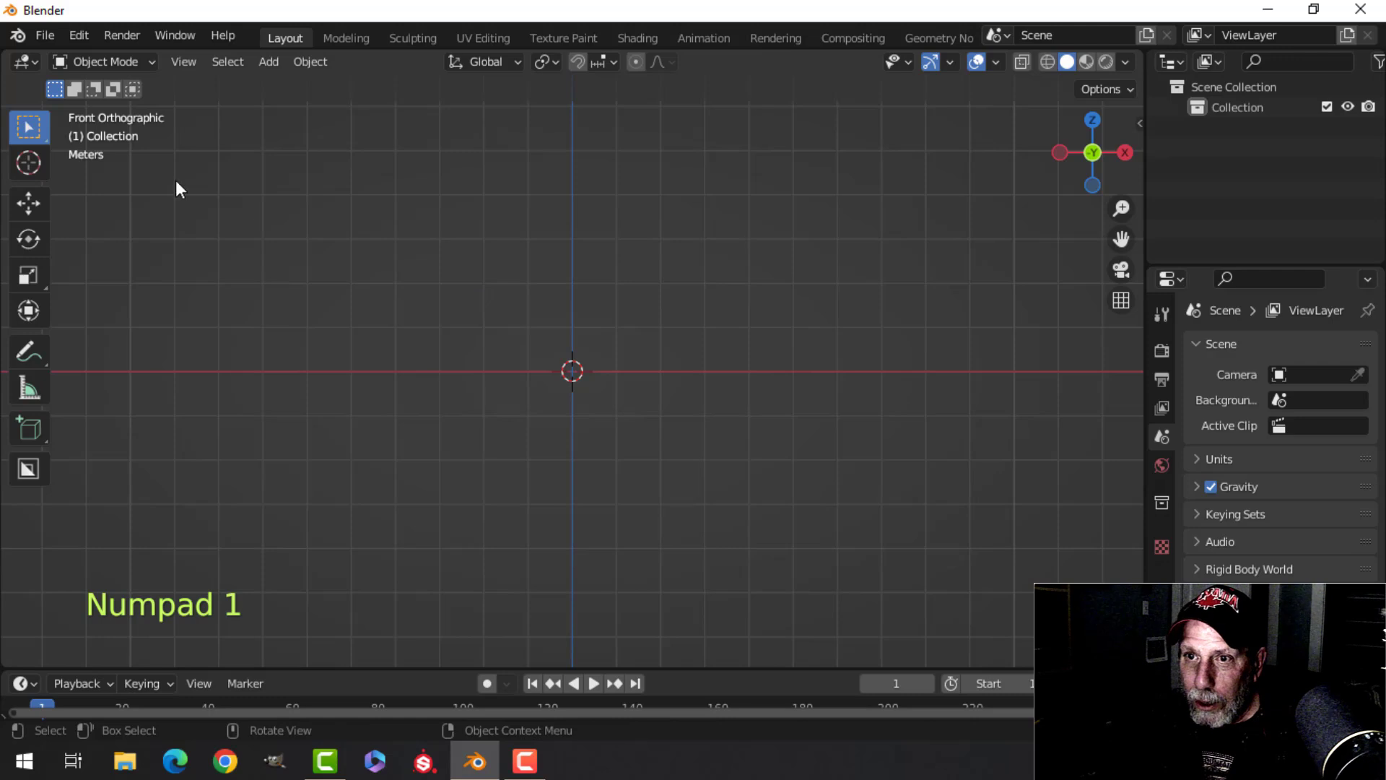
scroll(733, 433, up, 1)
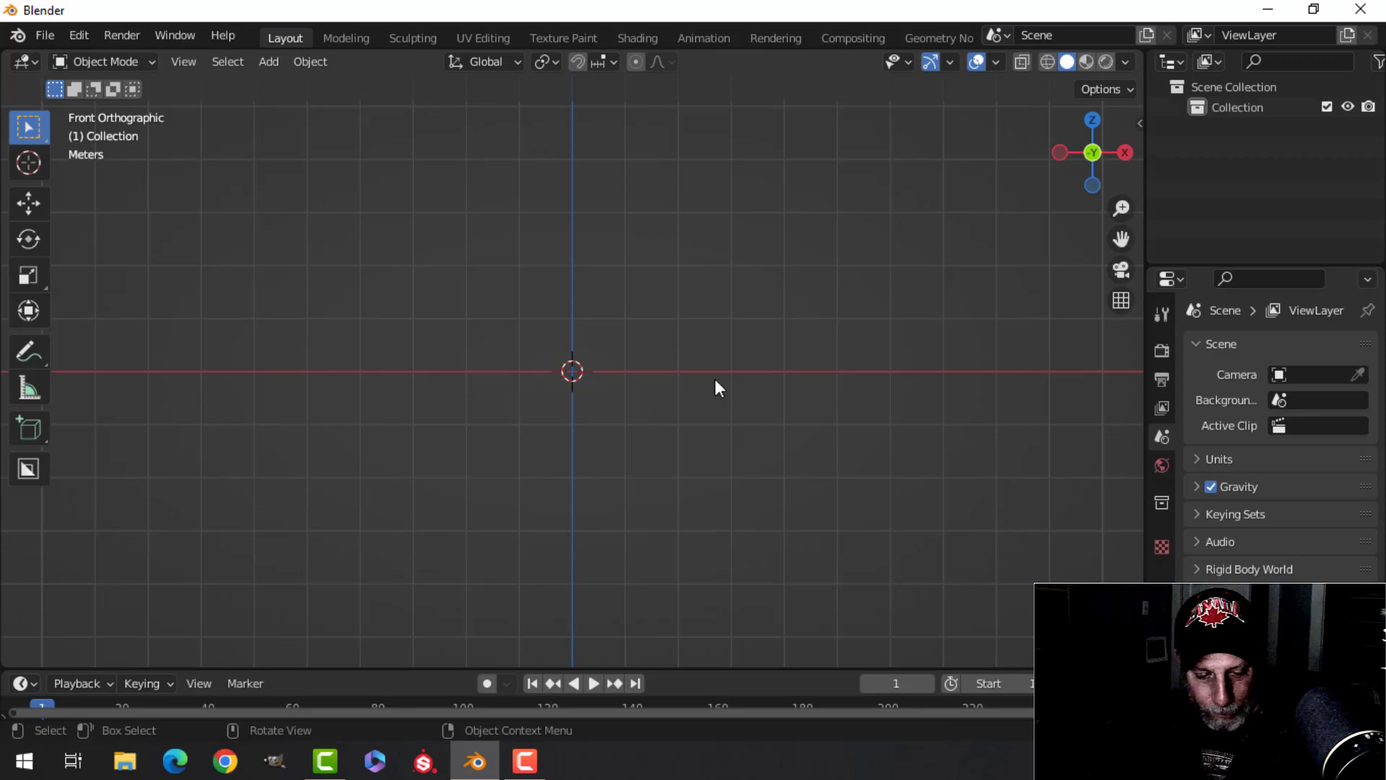
key(shift+a)
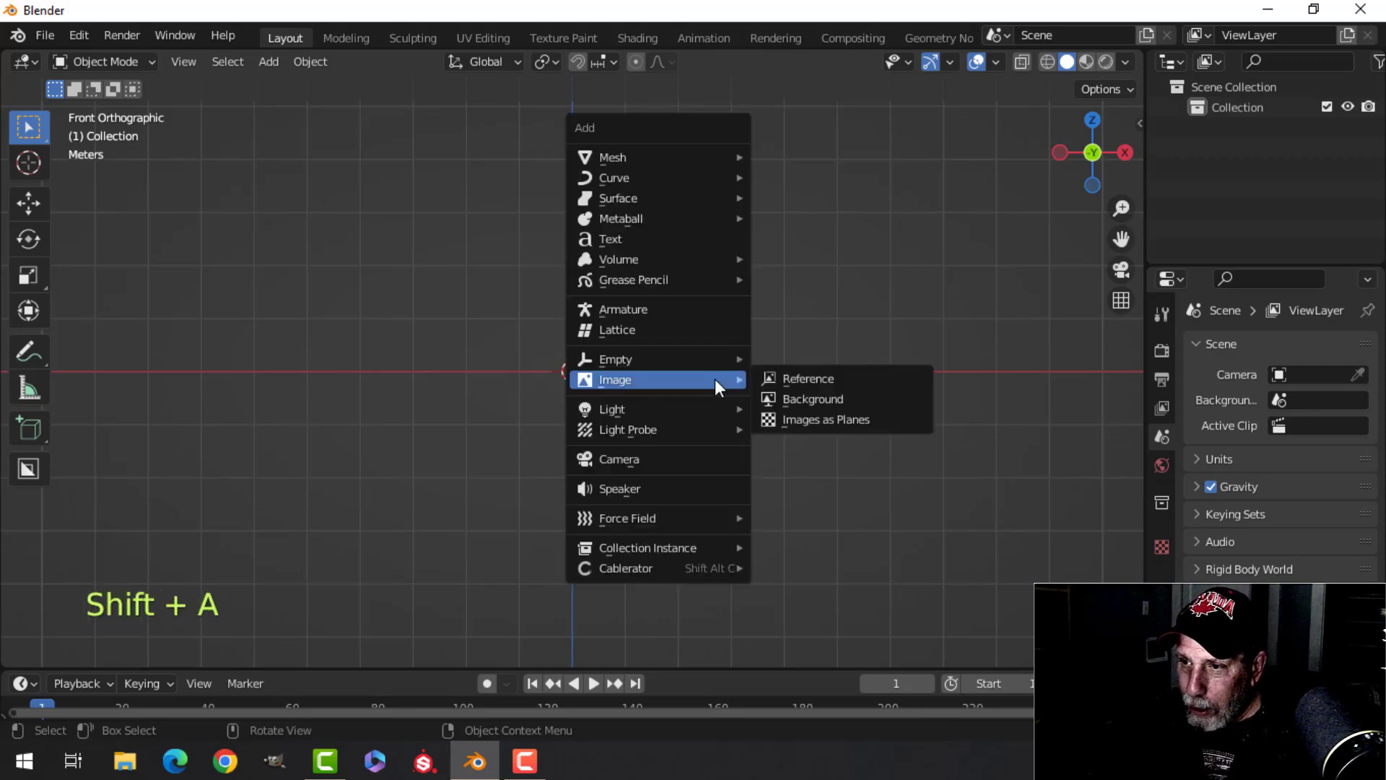
click(790, 377)
click(233, 533)
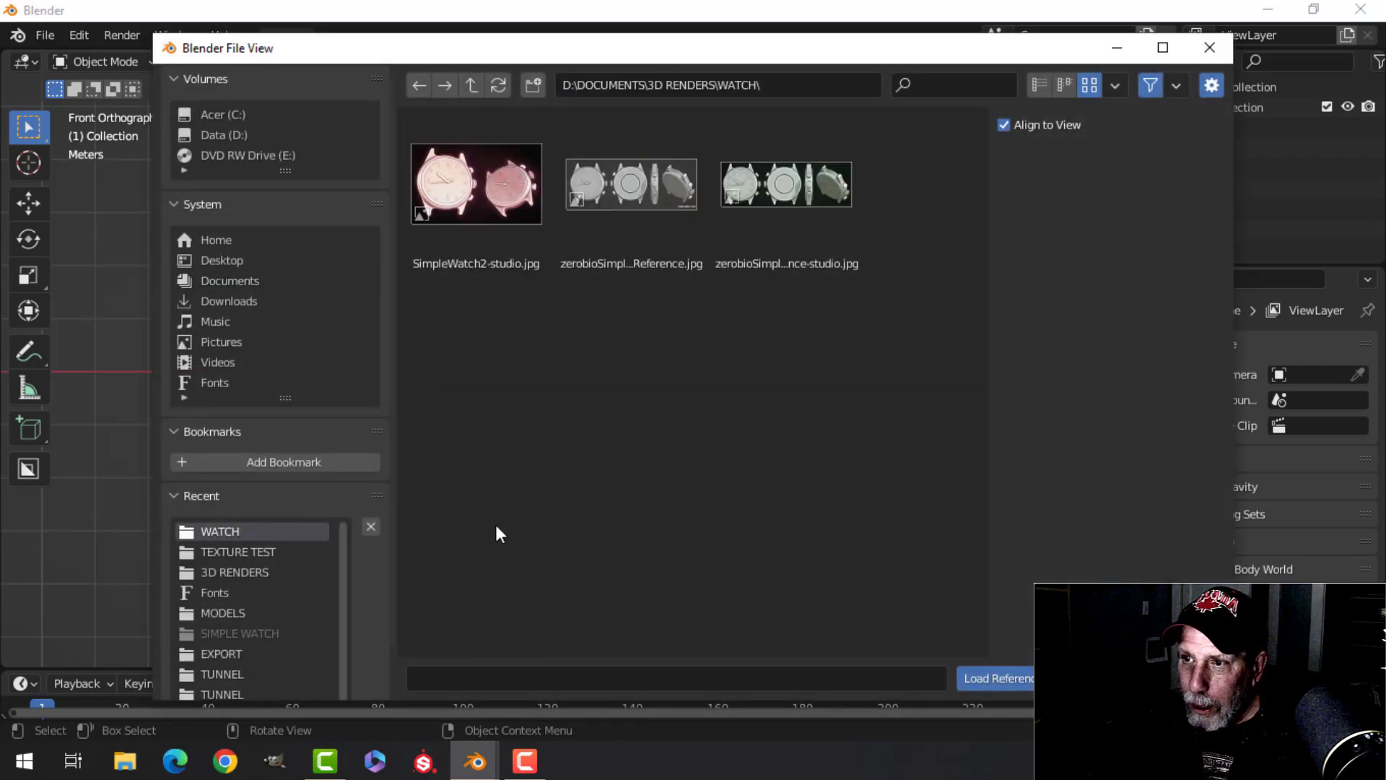
click(616, 193)
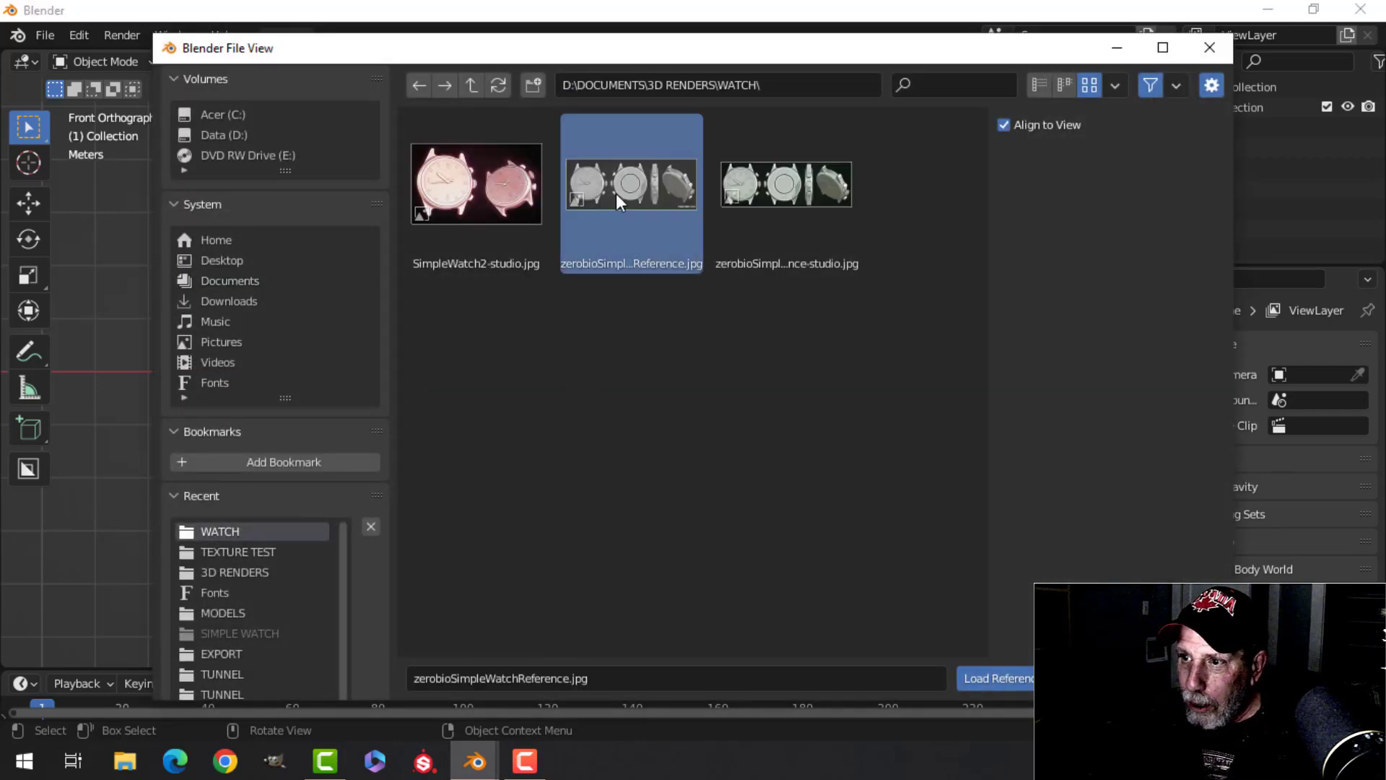
click(992, 679)
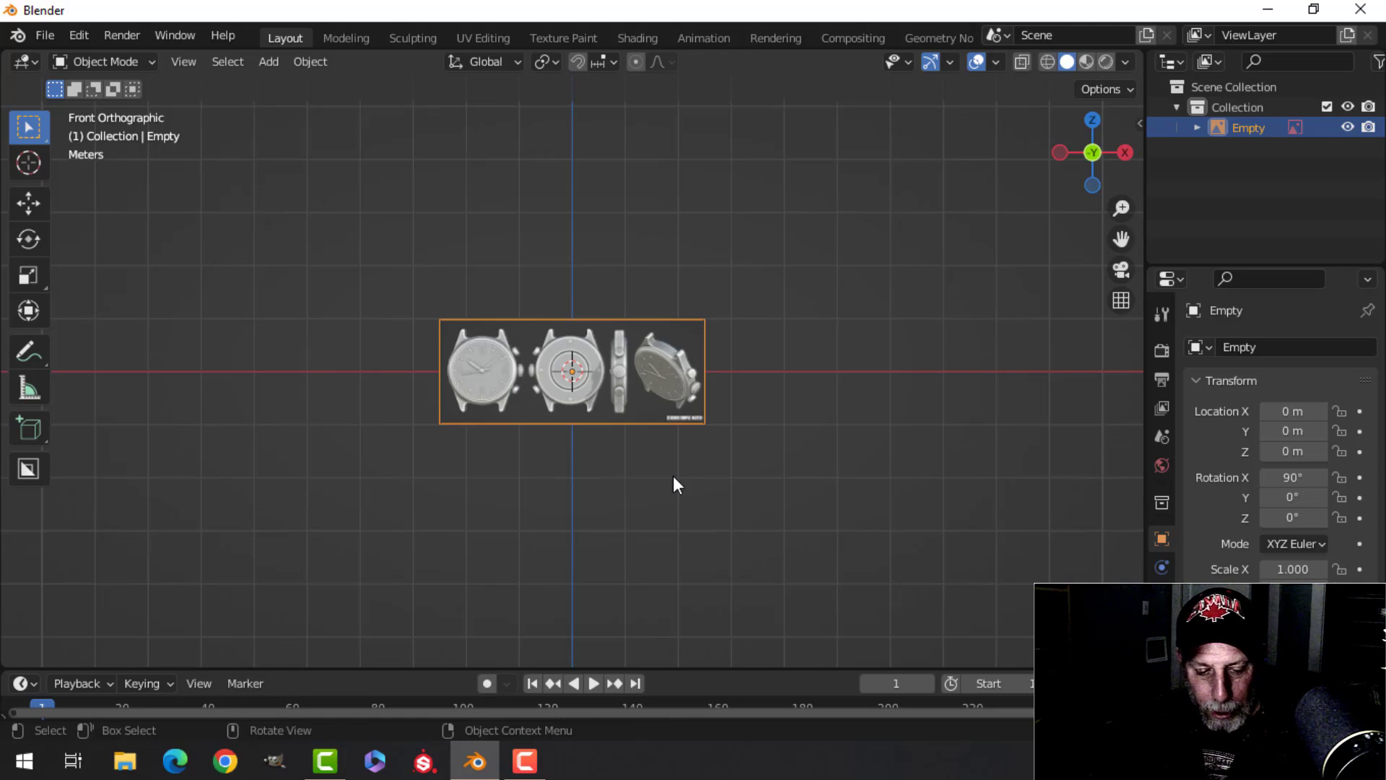
Scale the watch reference image up by a factor of 3
key(s)
key(3)
click(673, 475)
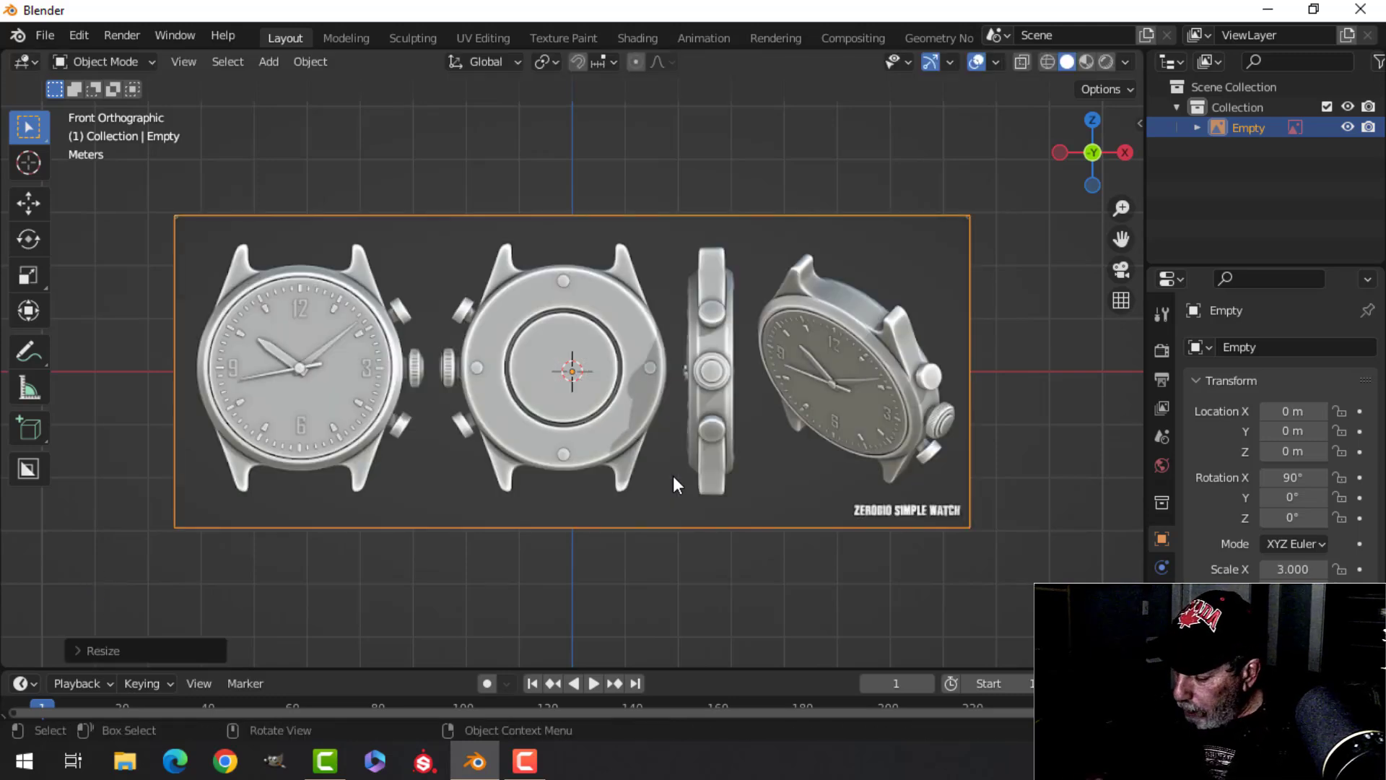
Enable the Move gizmo and shift the reference image back along Y by about 3.2 m
key(KP_3)
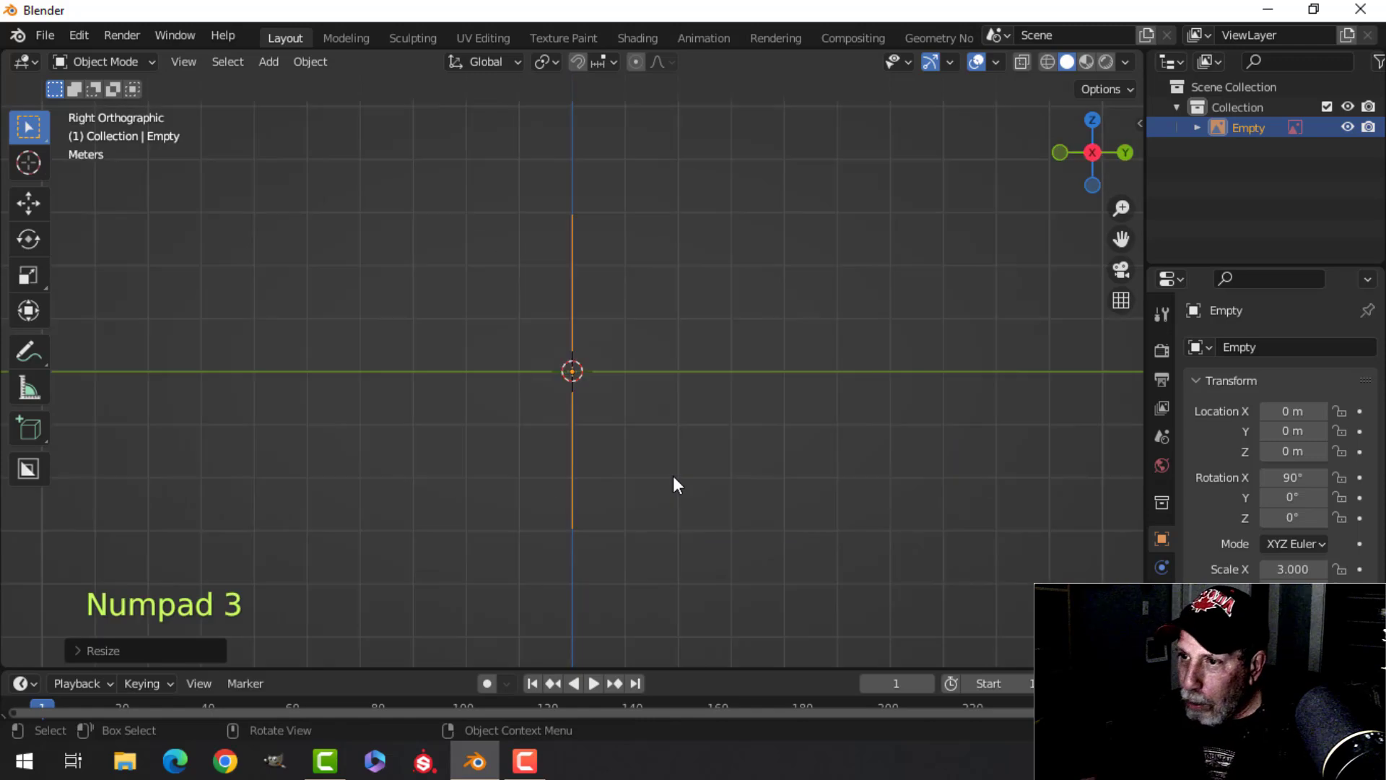
click(949, 61)
click(885, 257)
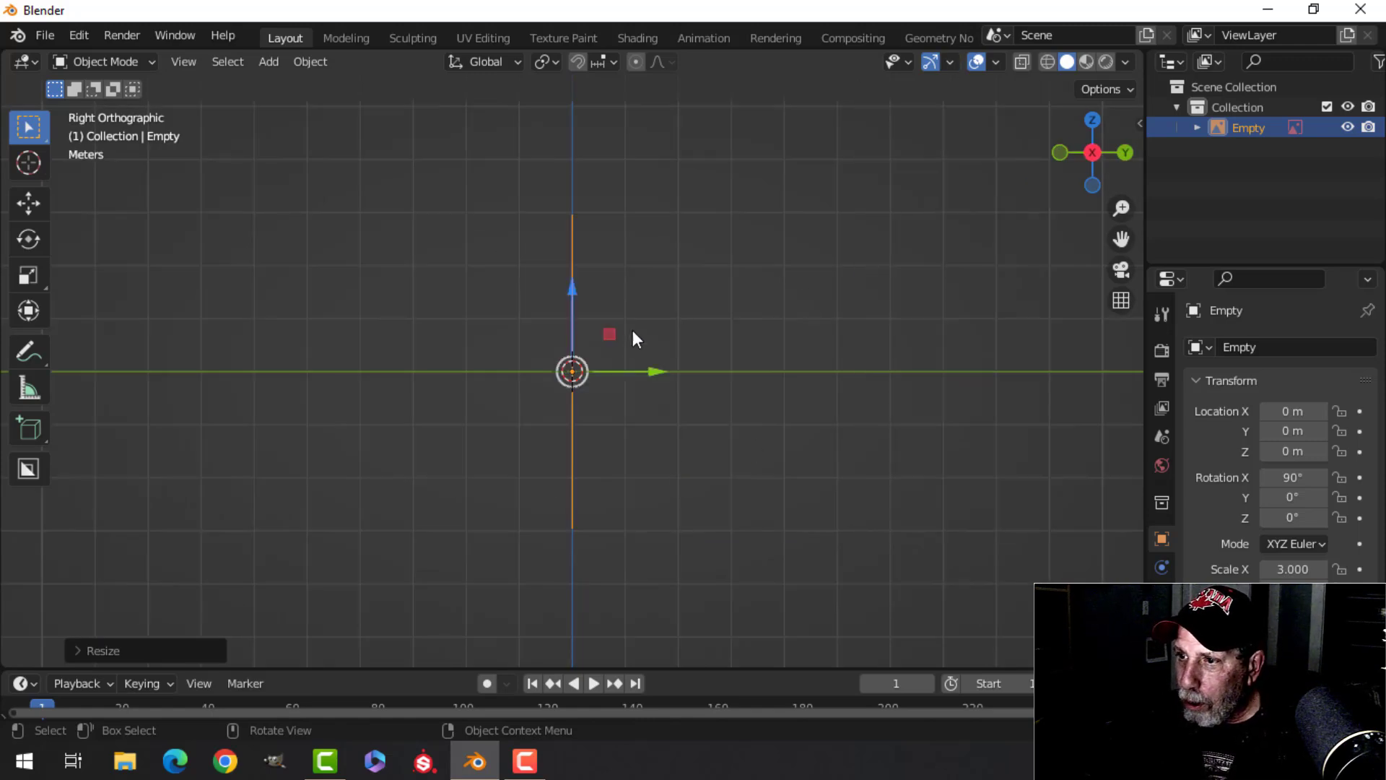
drag(658, 369, 832, 375)
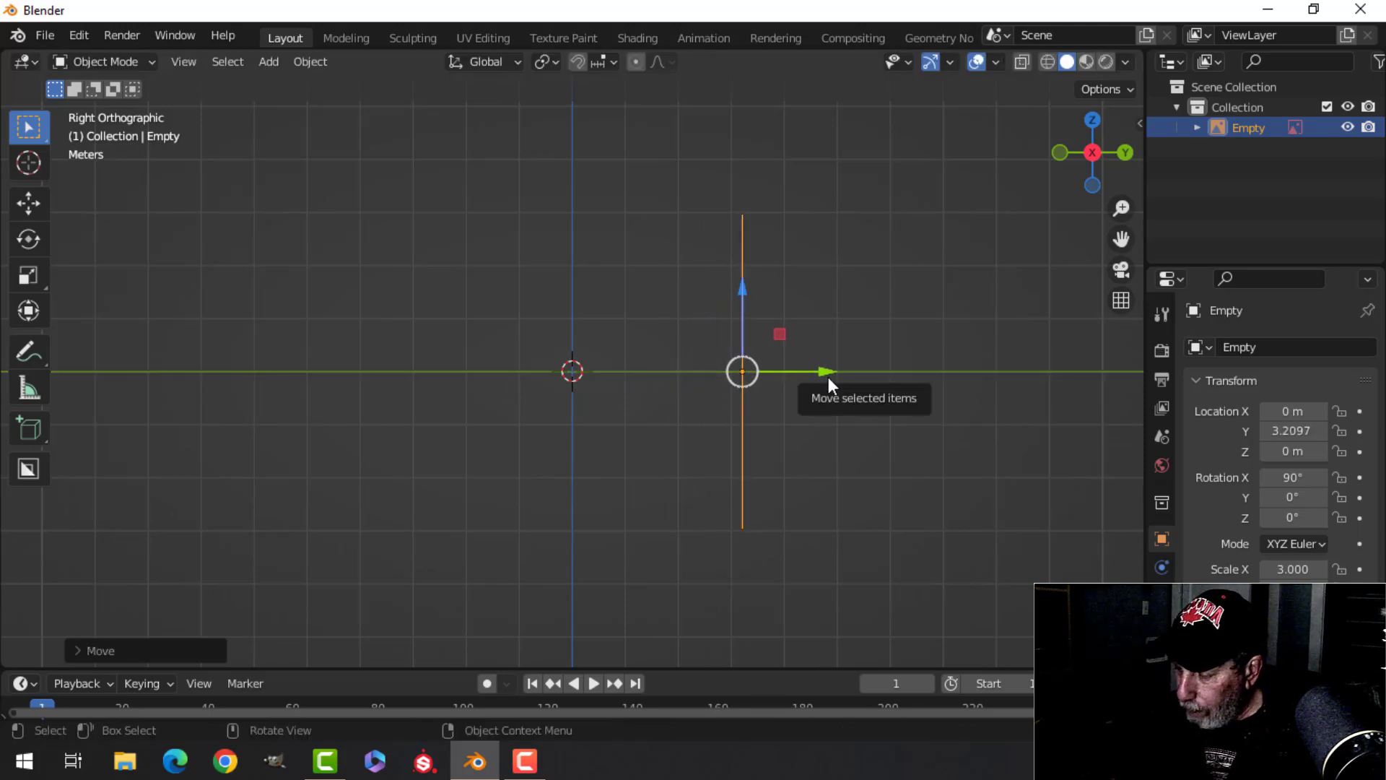
key(KP_1)
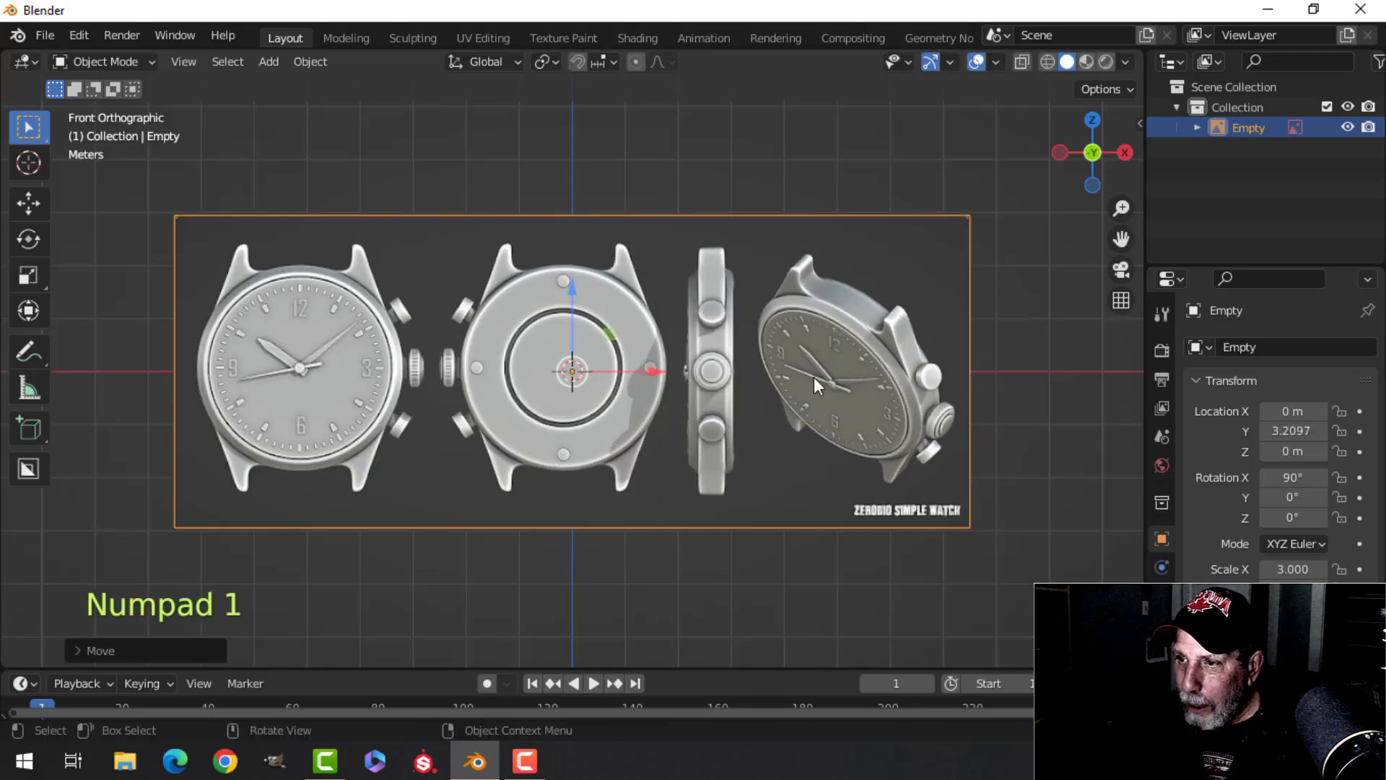
middle_drag(685, 400, 591, 454)
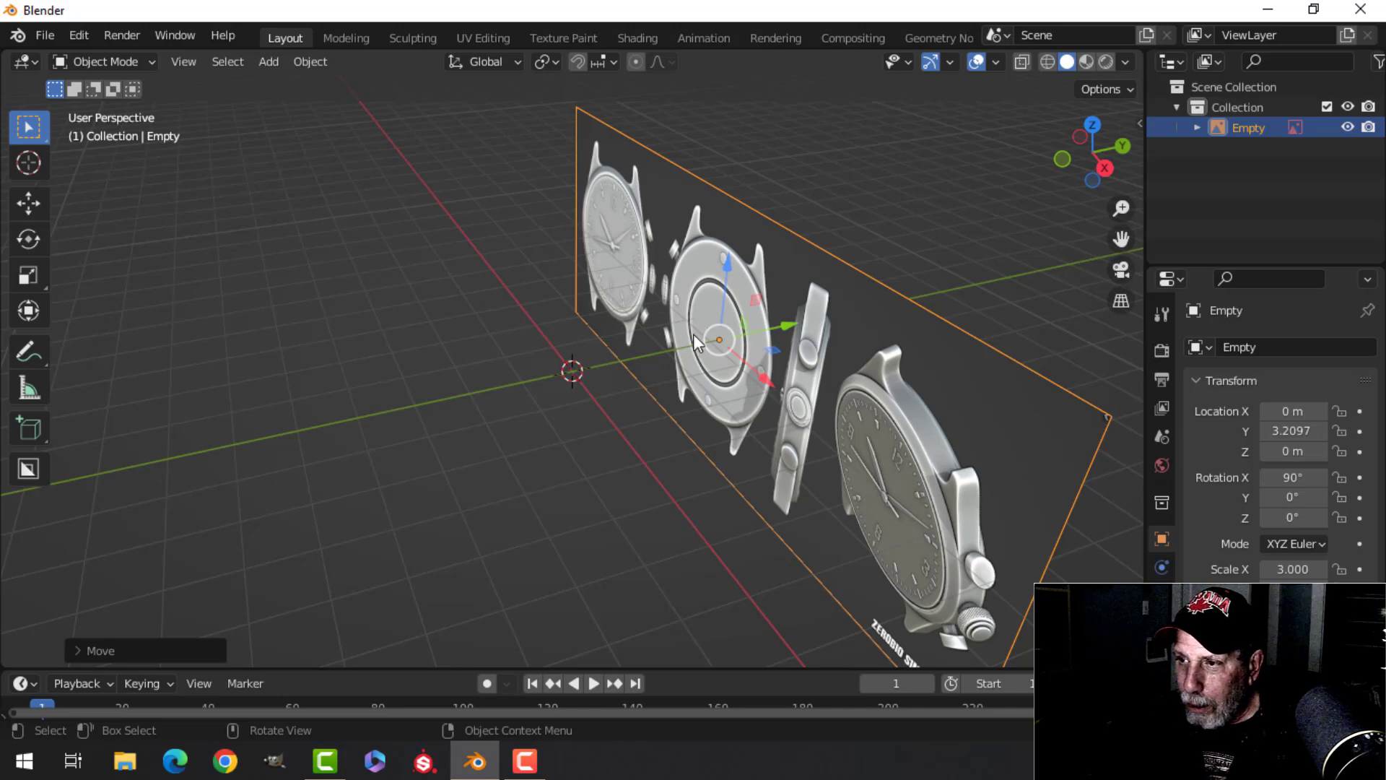
key(KP_1)
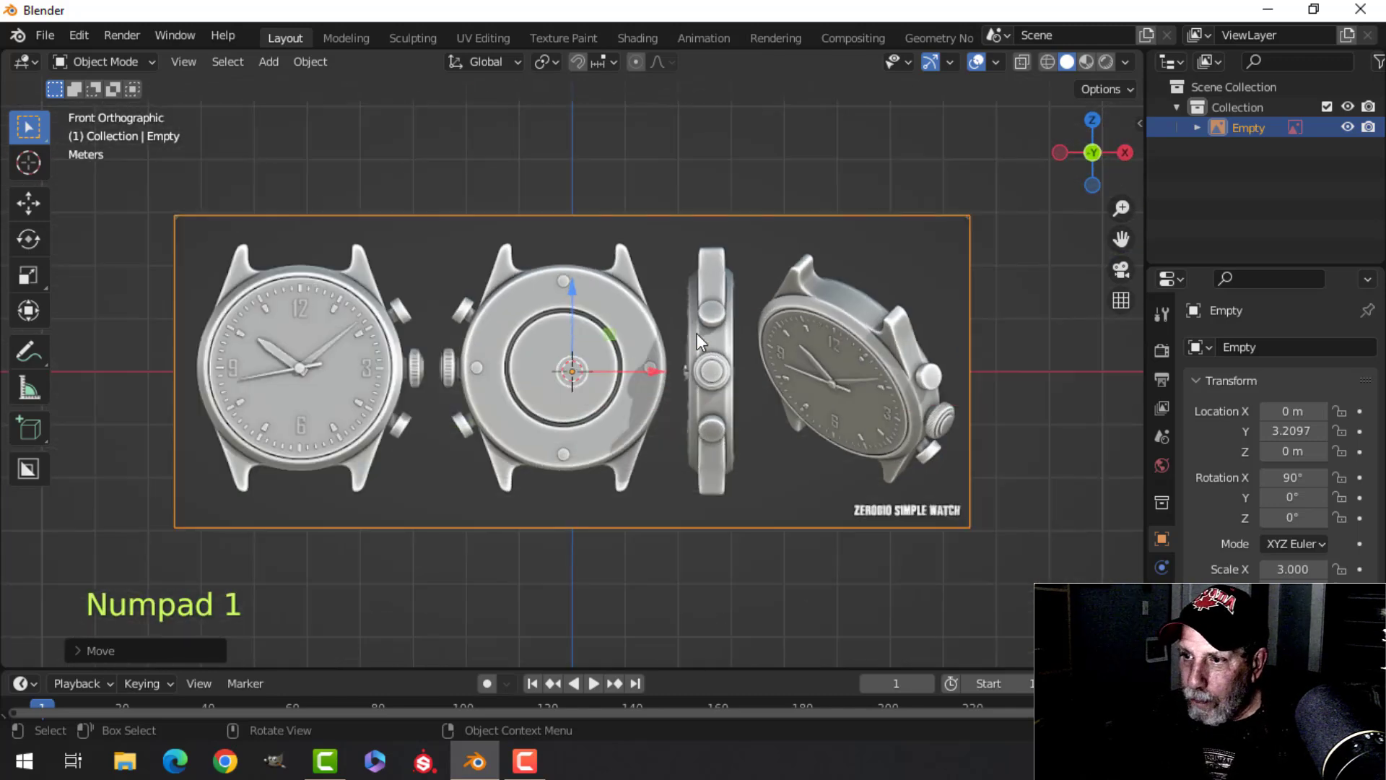
Move the reference image to about -2.62 m along X, bringing the side view's crown over the scene origin
scroll(696, 332, up, 5)
scroll(726, 331, down, 2)
shift+middle_drag(726, 340, 525, 352)
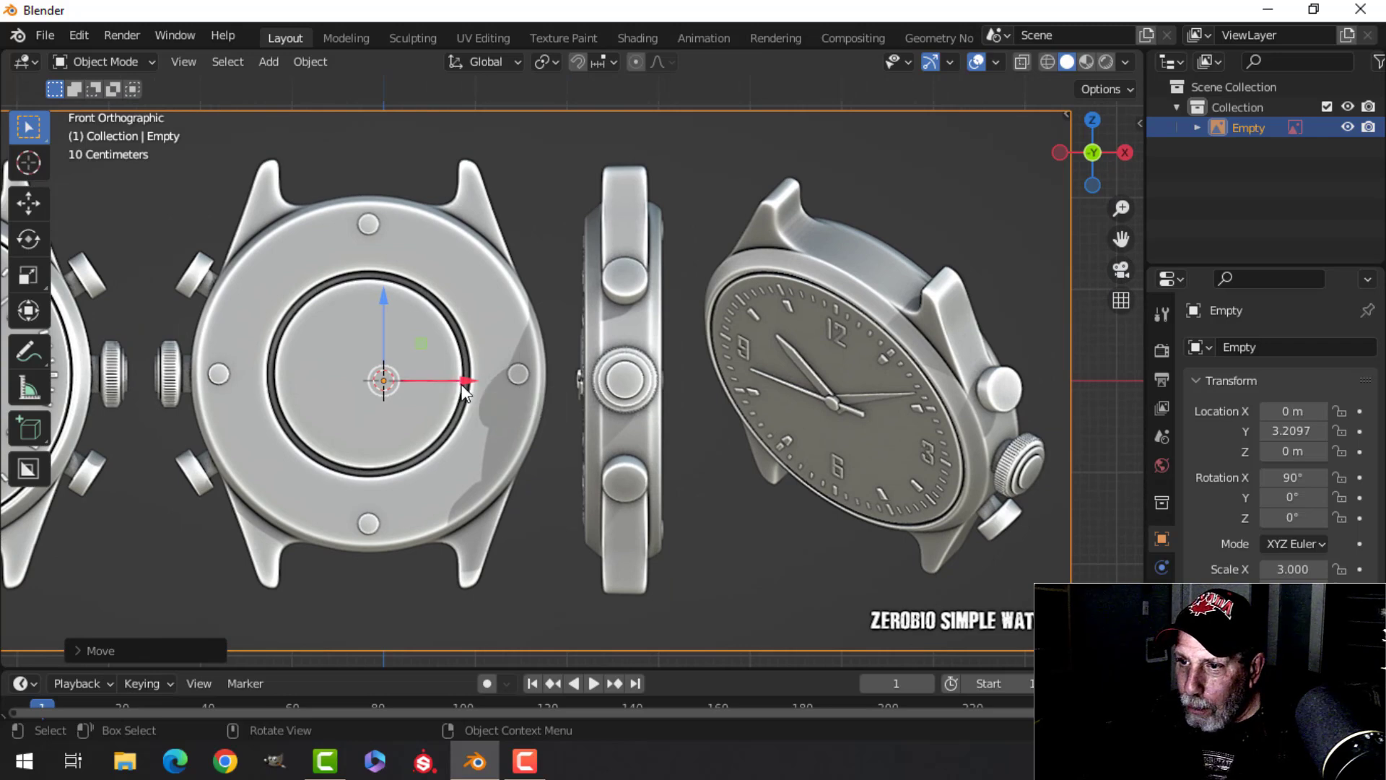
drag(478, 380, 235, 379)
Fine-tune the reference image's X location to about -2.635 m so the side view's crown is centred on the origin
scroll(282, 377, up, 6)
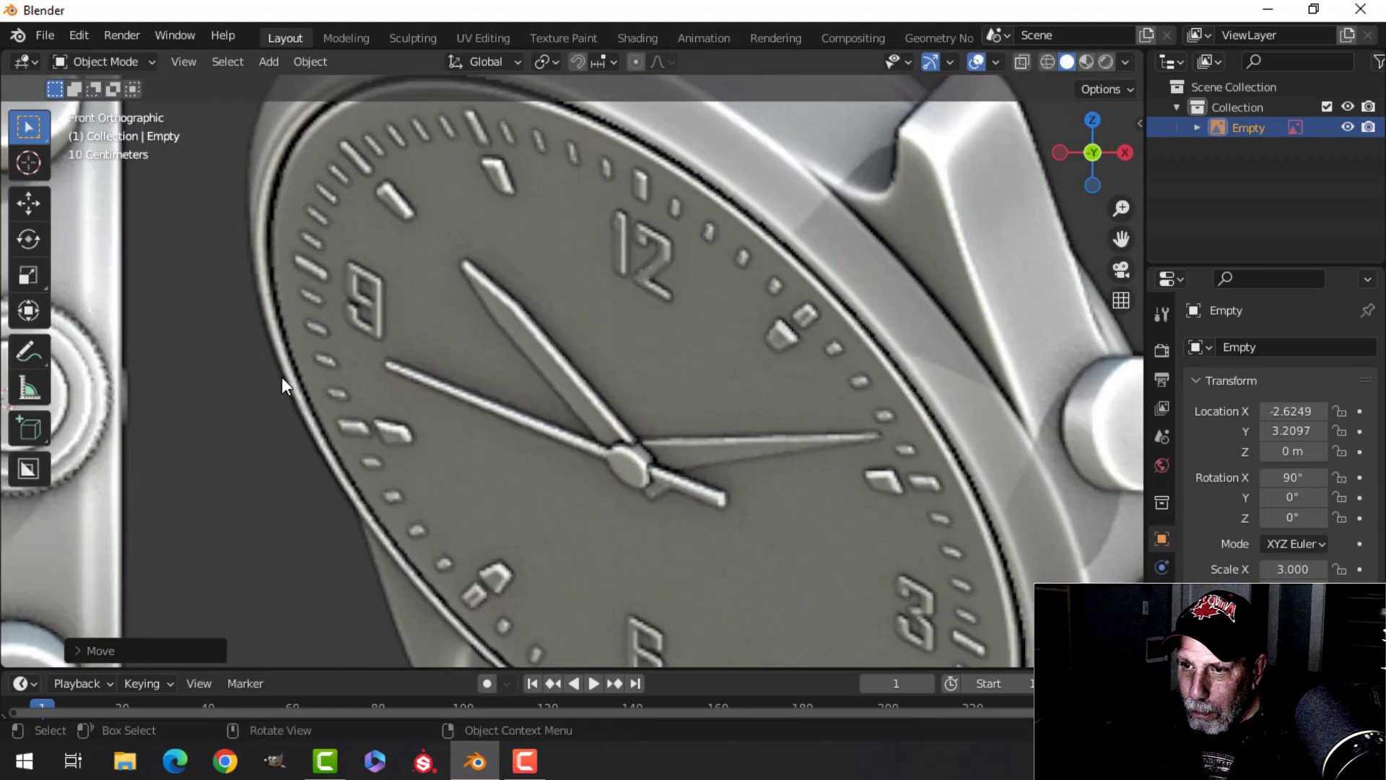
shift+middle_drag(282, 377, 647, 368)
scroll(350, 413, up, 4)
scroll(349, 413, up, 3)
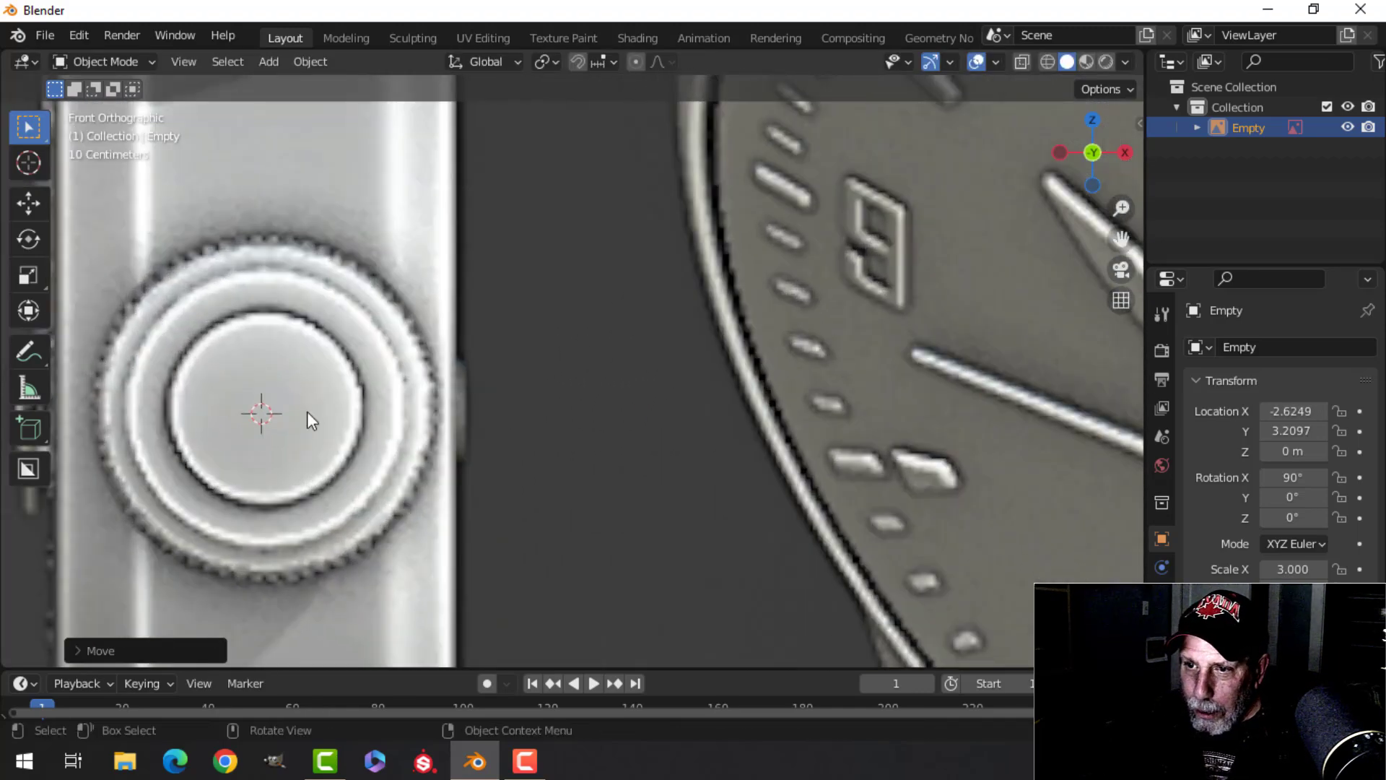
scroll(463, 402, down, 5)
scroll(456, 406, up, 6)
scroll(452, 406, down, 4)
scroll(448, 407, up, 3)
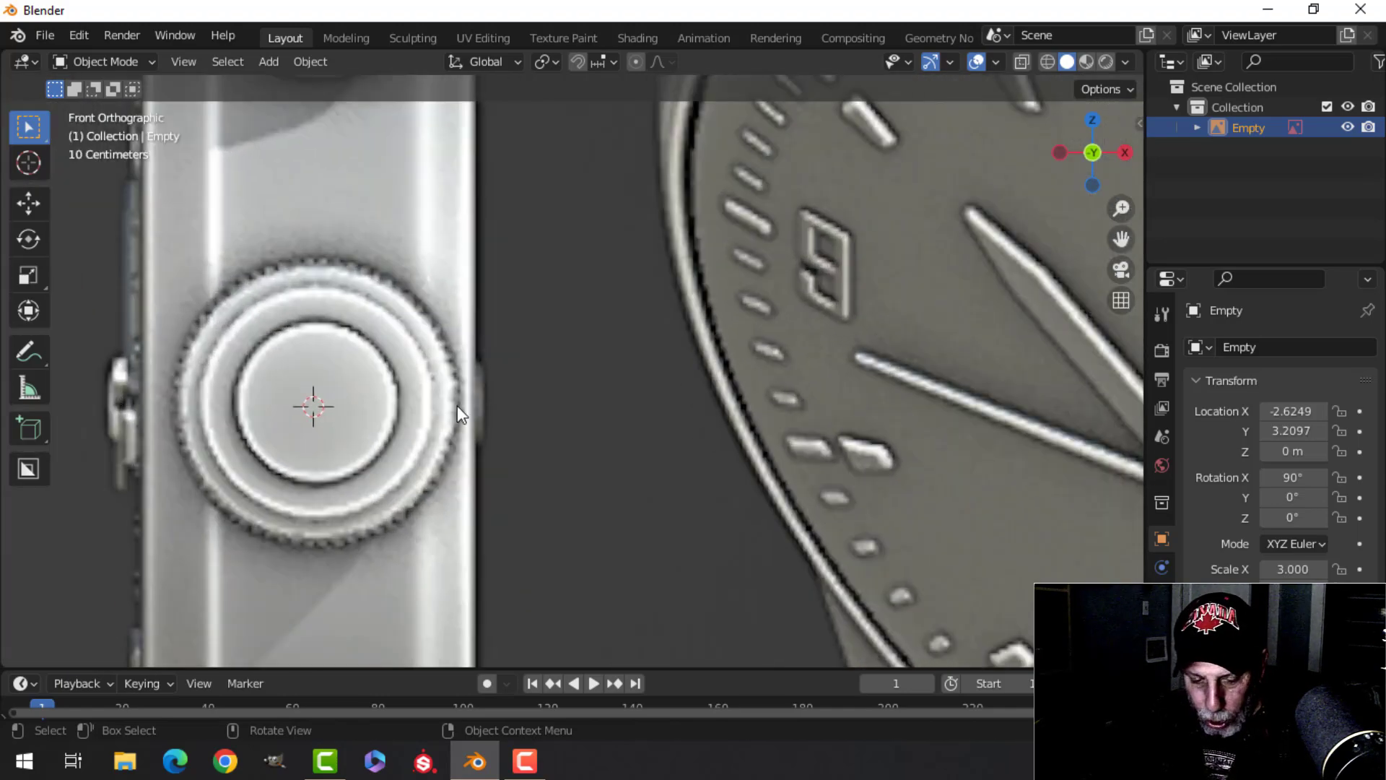
key(g)
key(x)
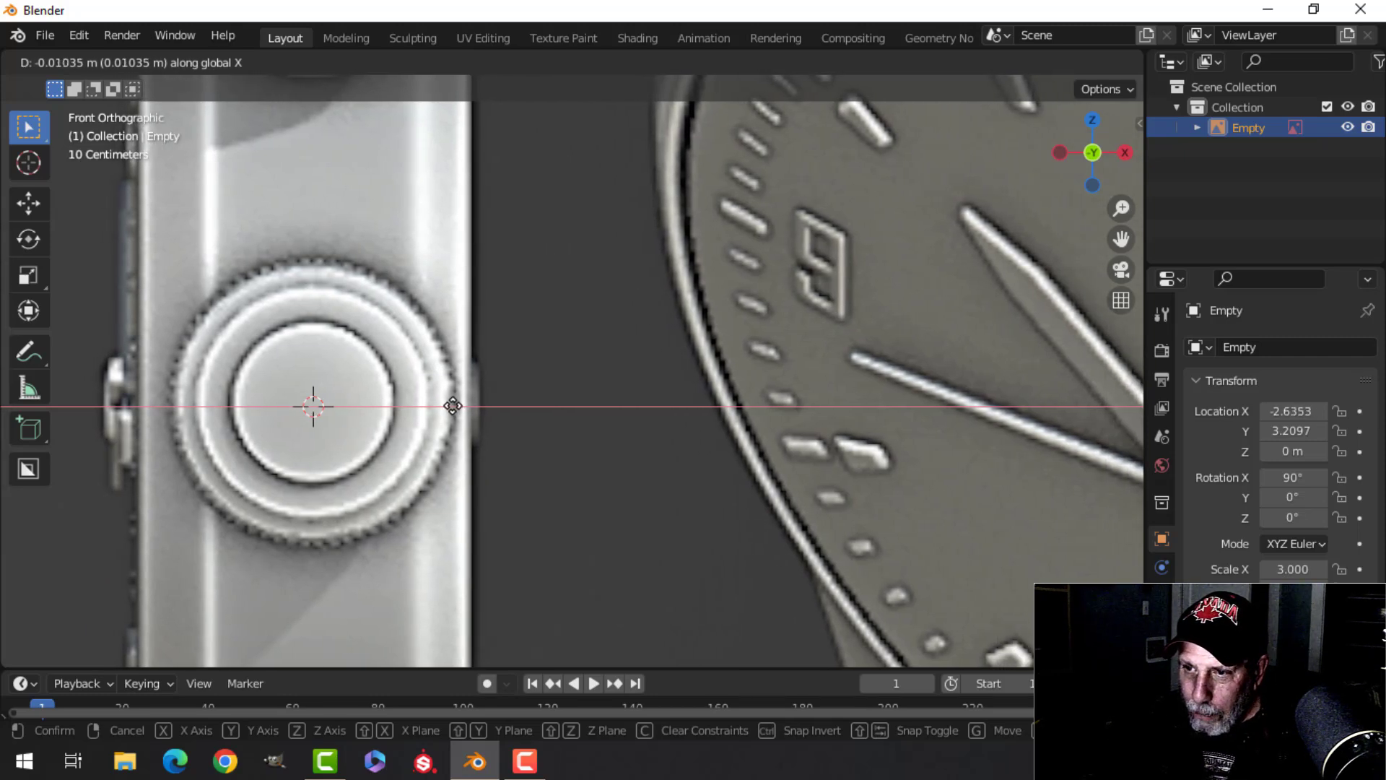
click(452, 407)
Examine how the watch's side view lines up with the vertical axis through the origin
scroll(474, 399, down, 6)
scroll(474, 398, down, 2)
scroll(475, 400, up, 4)
scroll(466, 400, down, 3)
scroll(458, 398, down, 1)
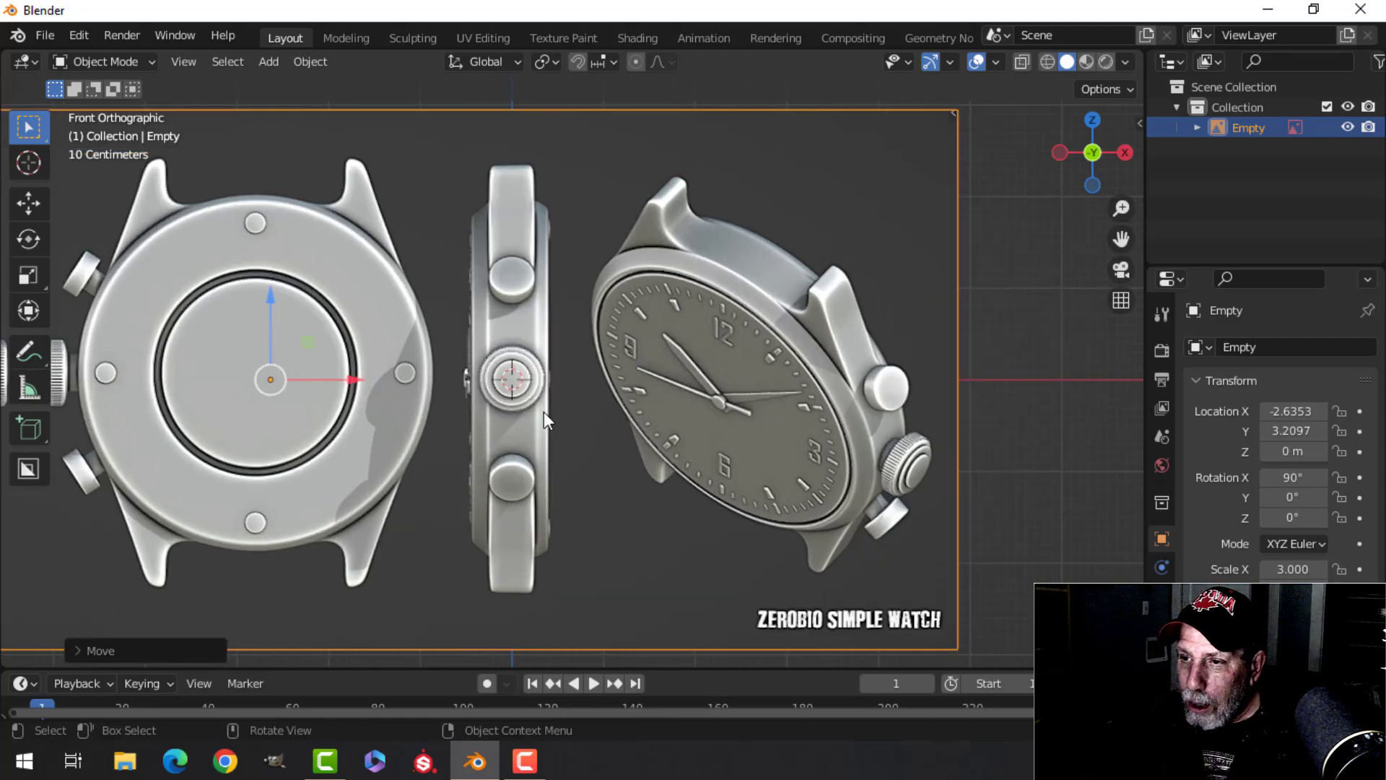
scroll(538, 412, up, 3)
scroll(526, 412, down, 1)
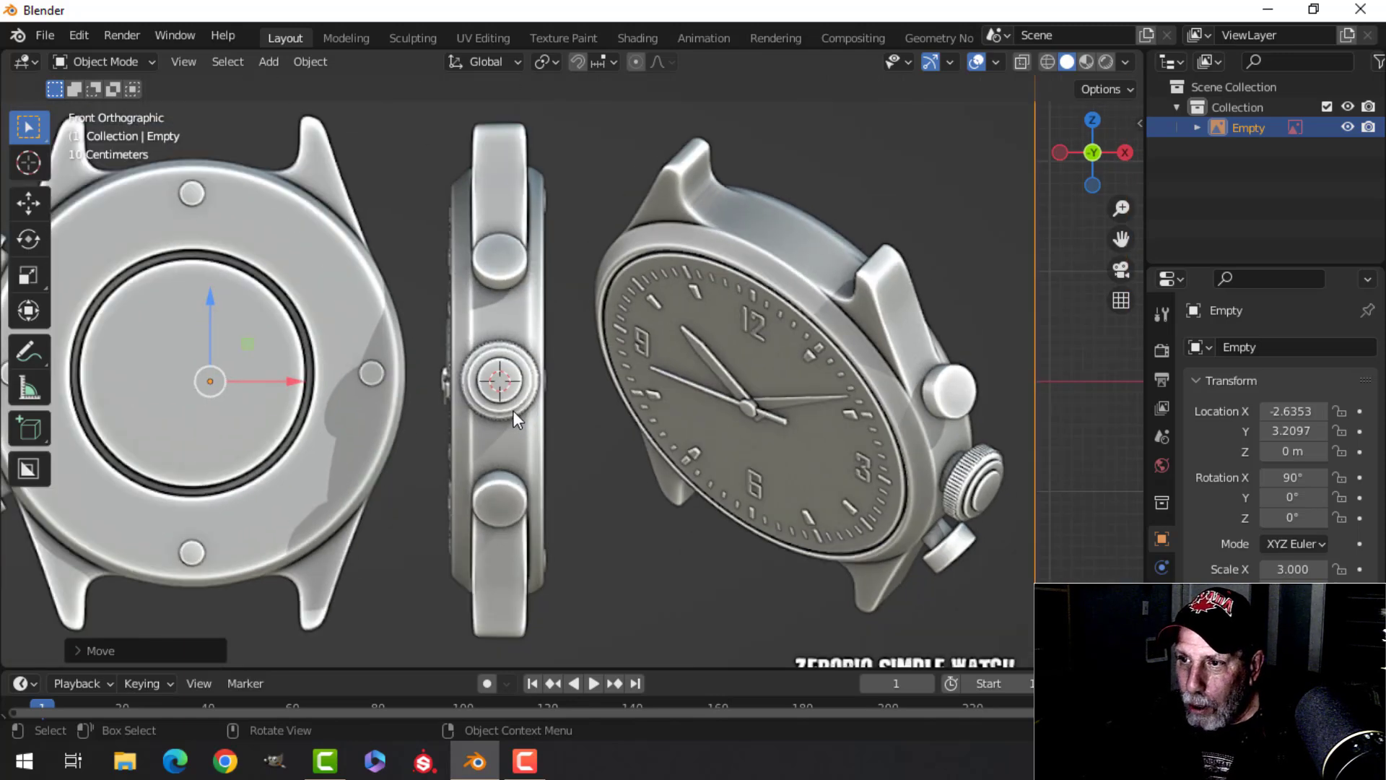
scroll(512, 410, down, 1)
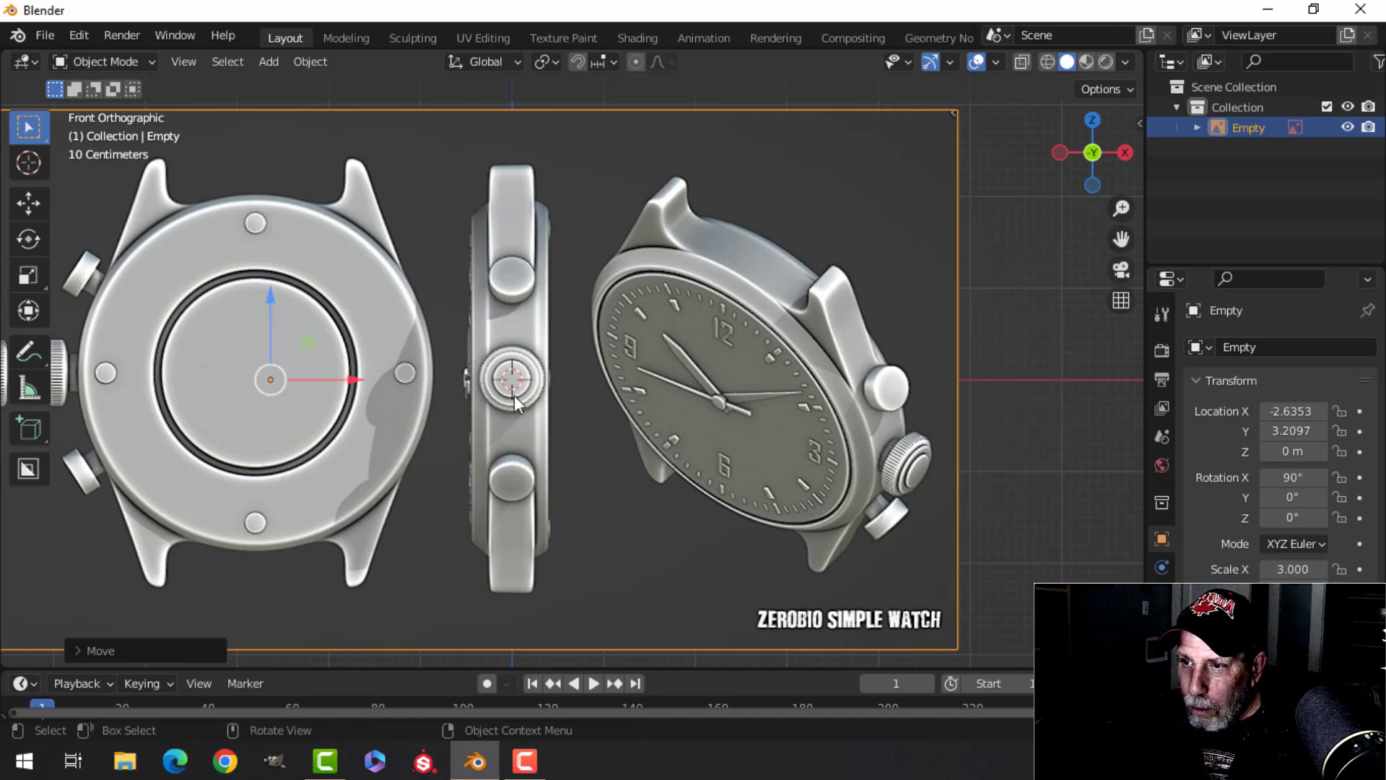
Add a mesh circle at the origin, keeping its default settings
key(shift+a)
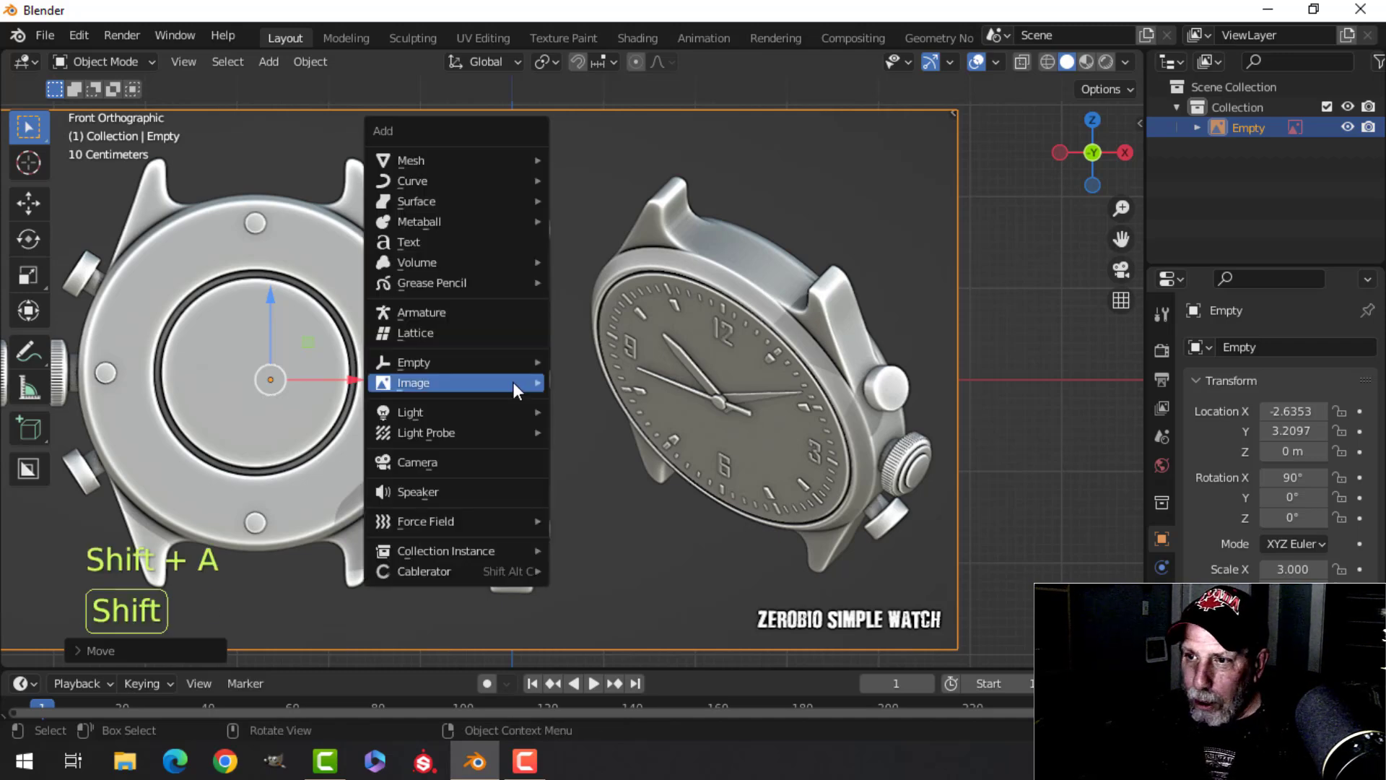
mouse_move(444, 161)
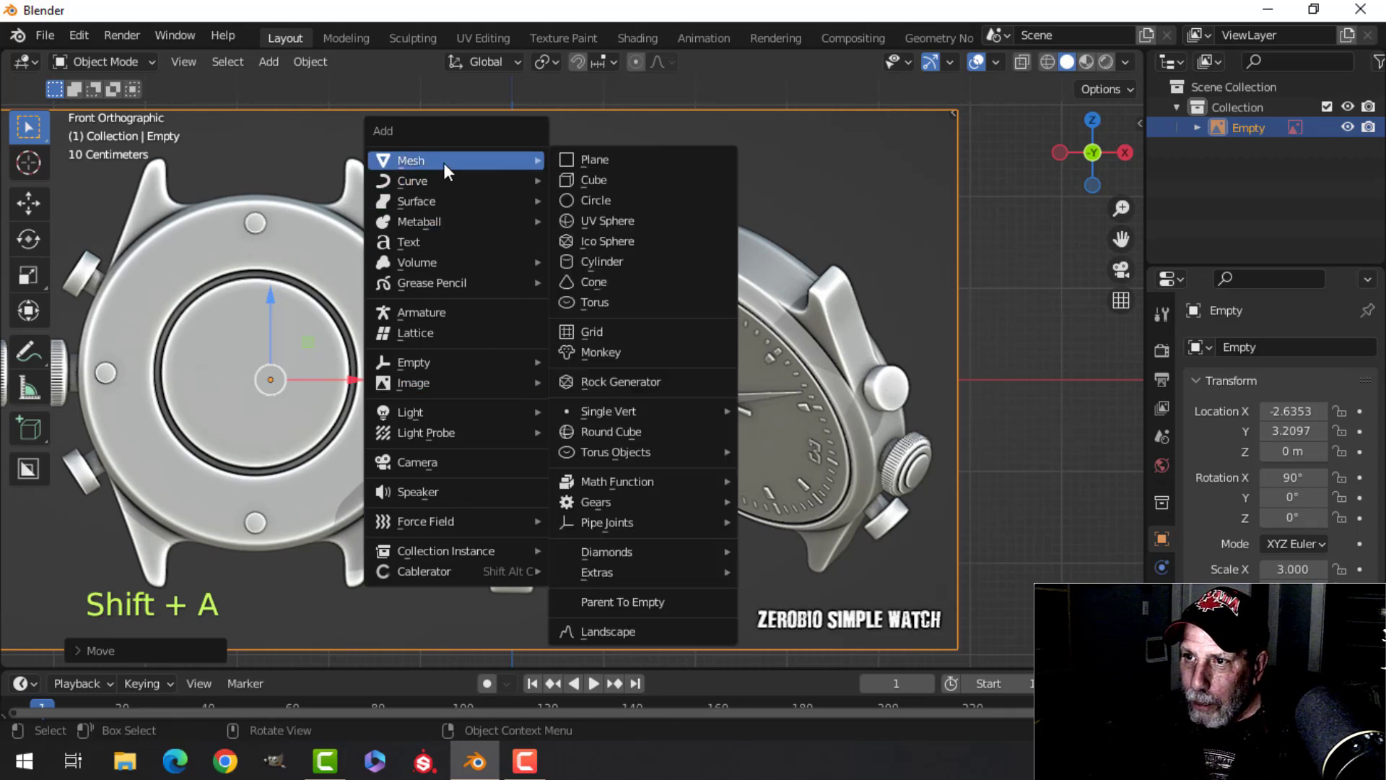
click(595, 204)
click(132, 650)
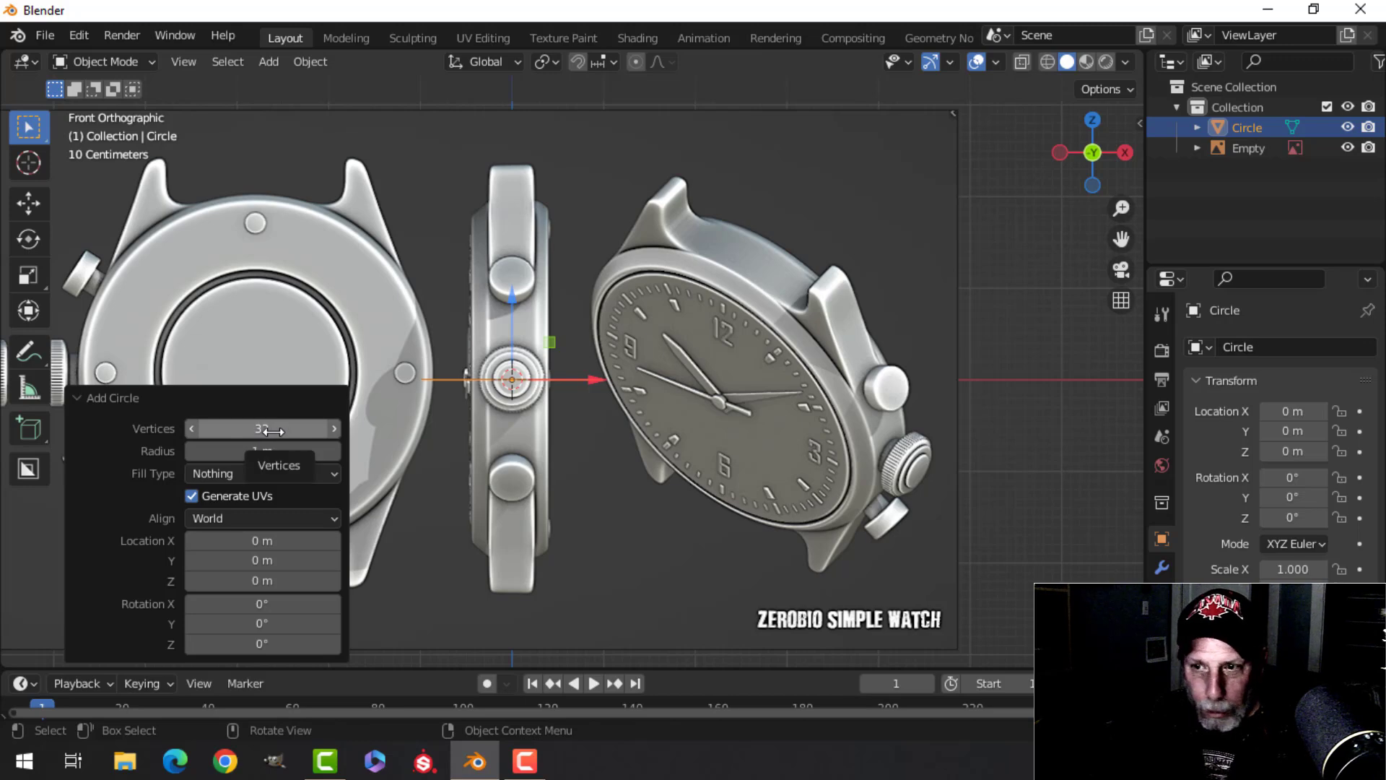
click(254, 395)
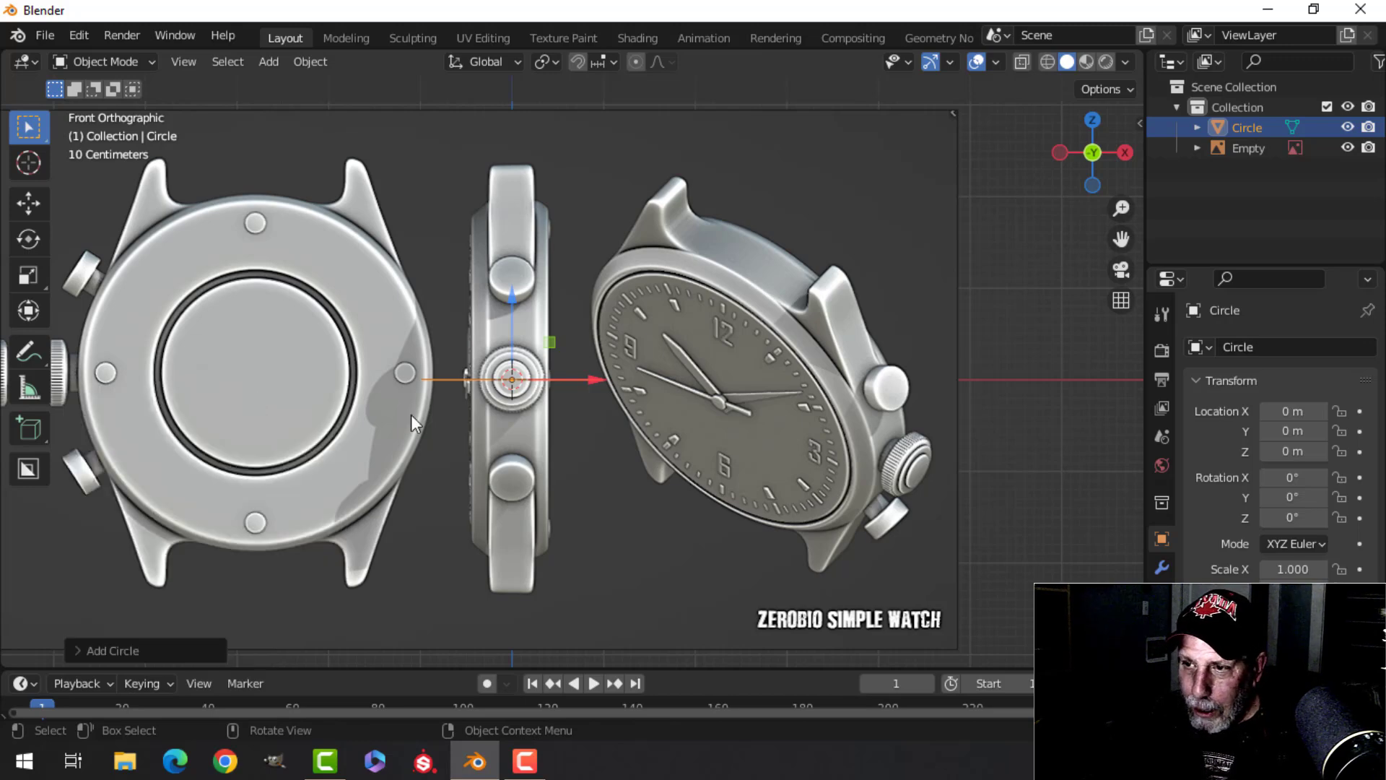
Rotate the circle's geometry 90° around the Y axis in Edit Mode
scroll(586, 454, up, 2)
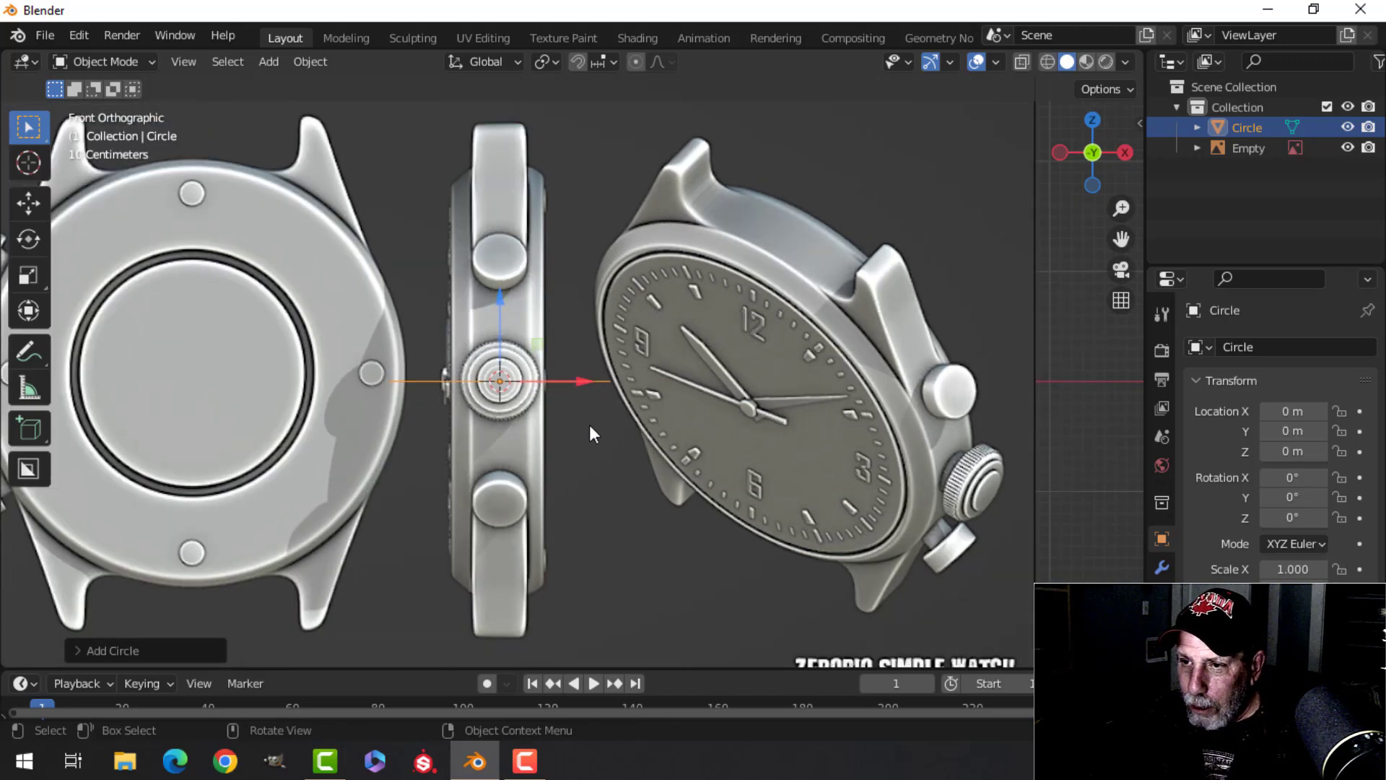
key(Tab)
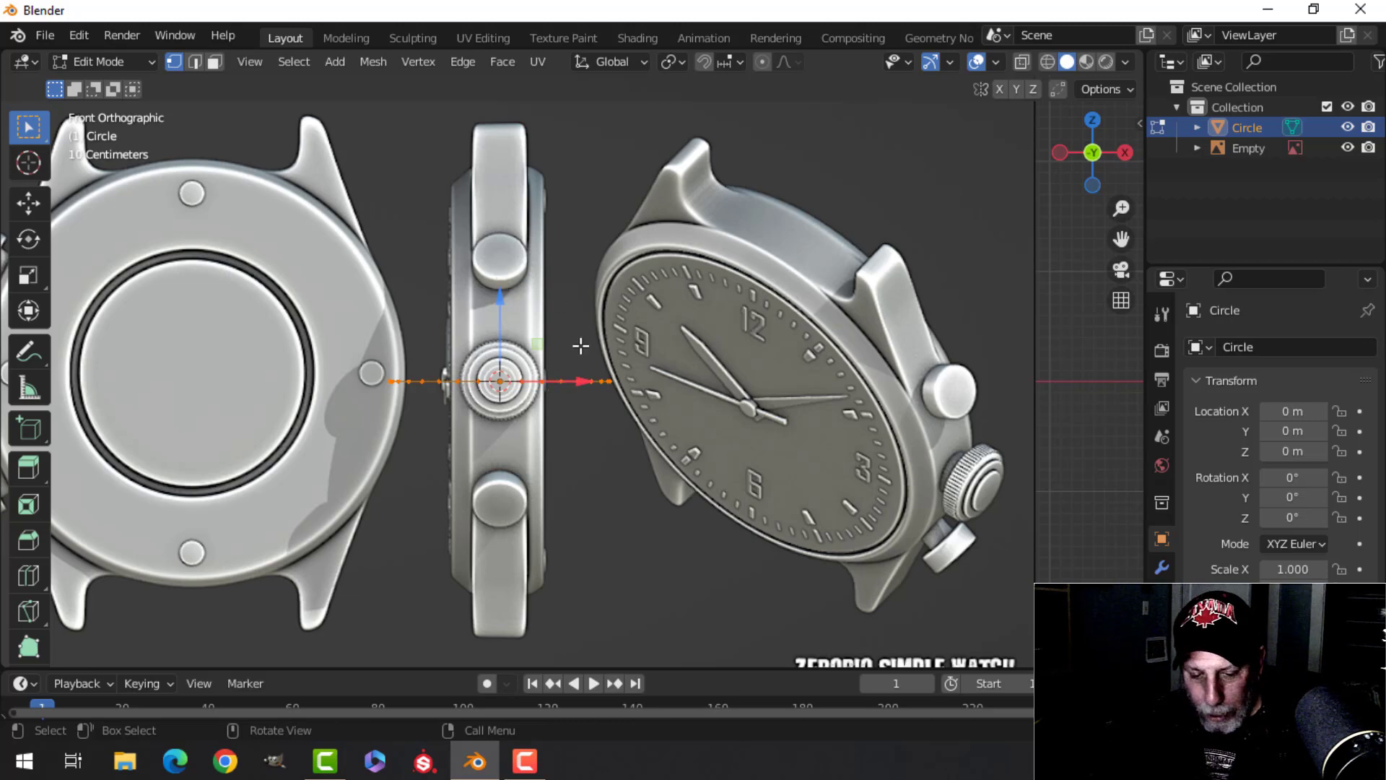
key(r)
key(y)
key(9)
key(0)
key(Return)
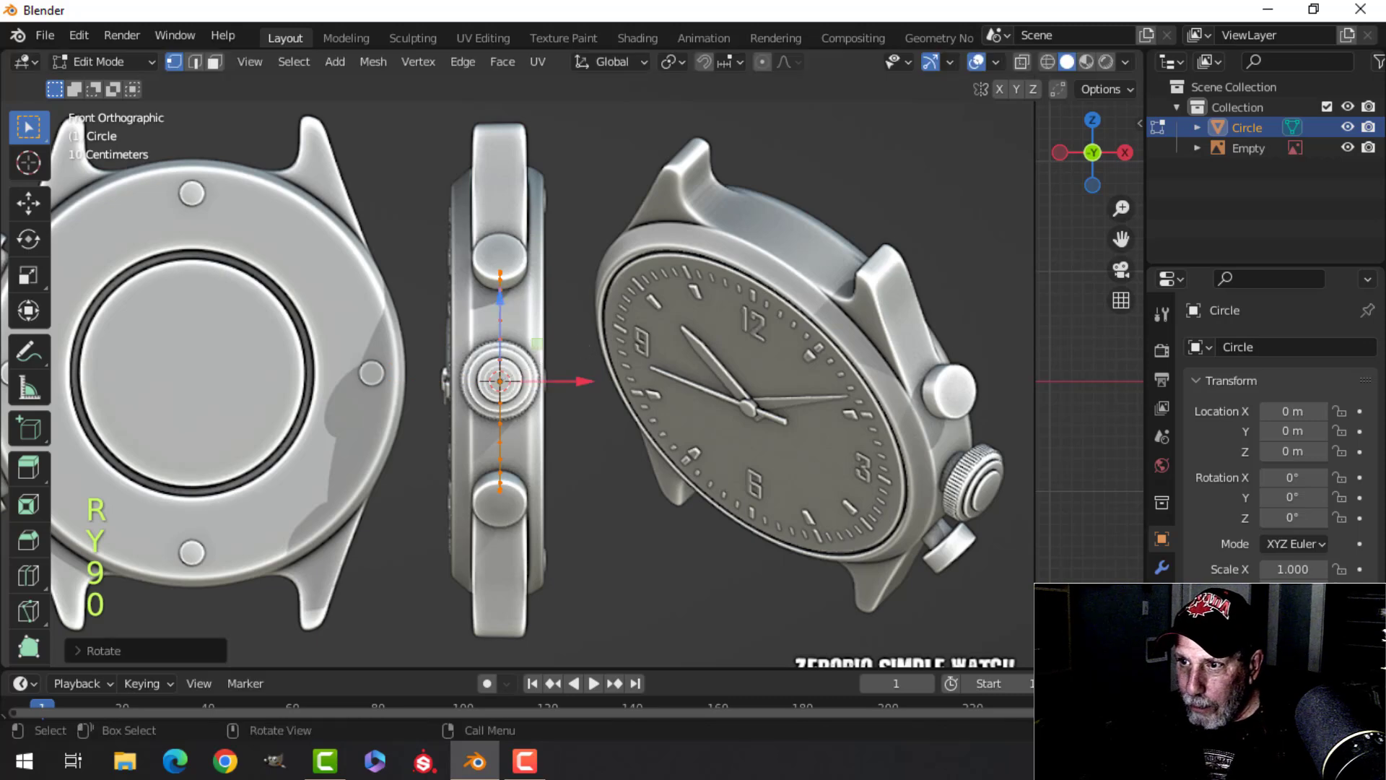
Scale the circle to about twice its size to match the case's height and move it about -0.27 m along X
key(s)
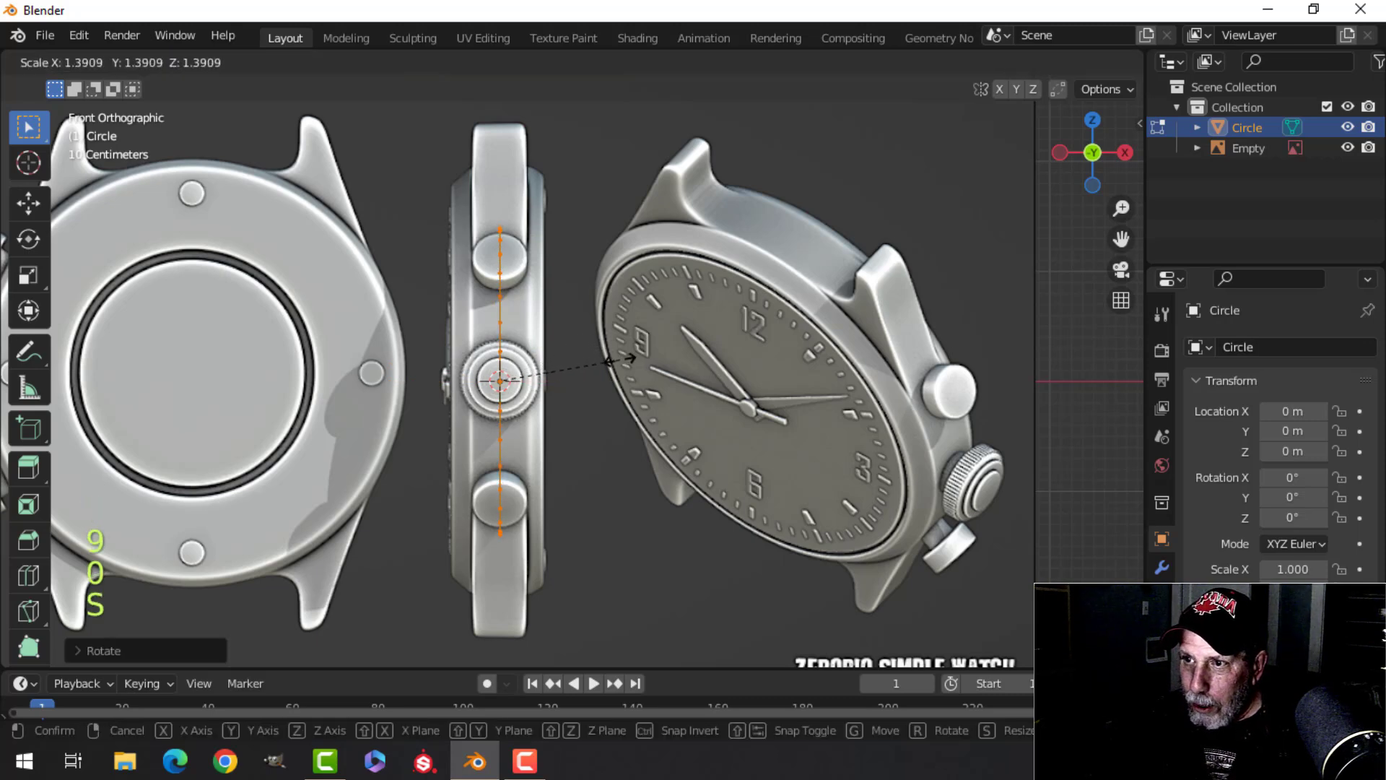
click(670, 358)
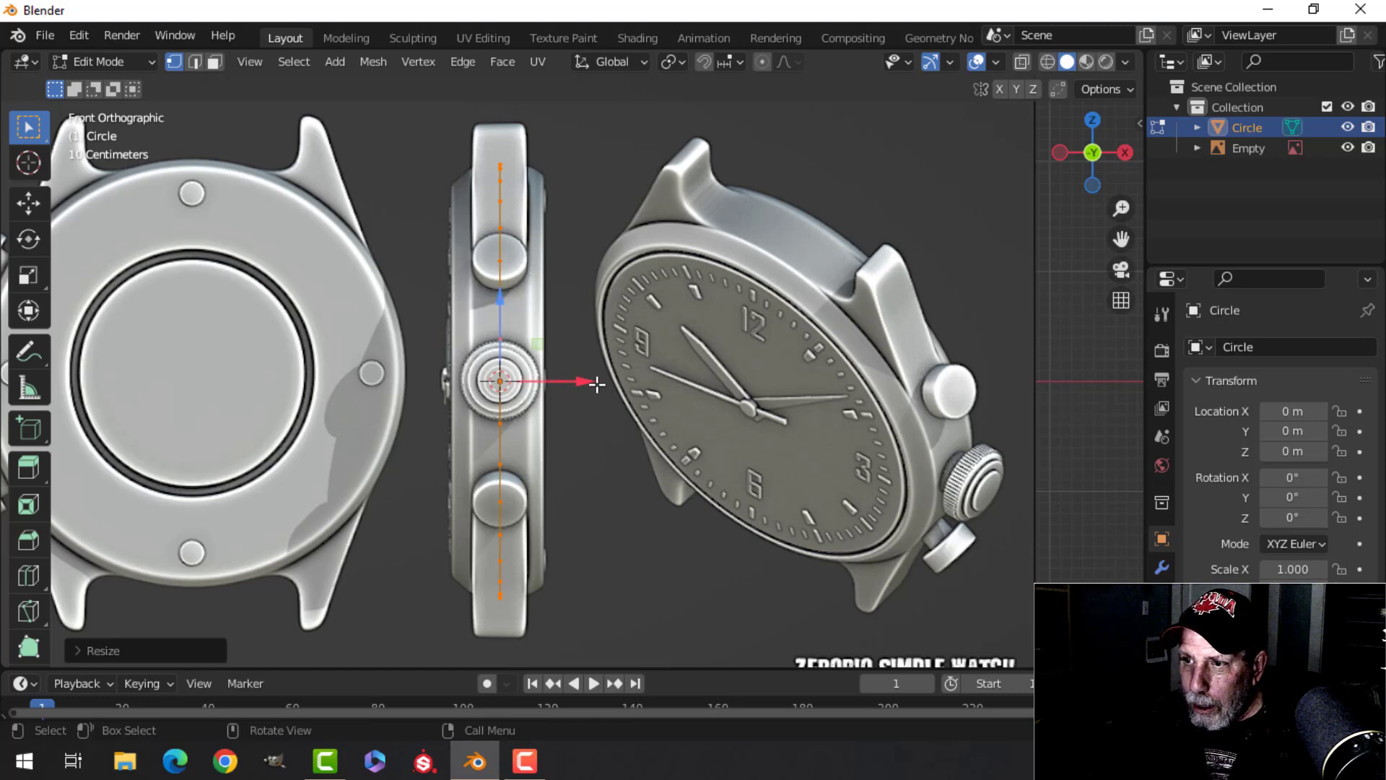
drag(600, 384, 554, 384)
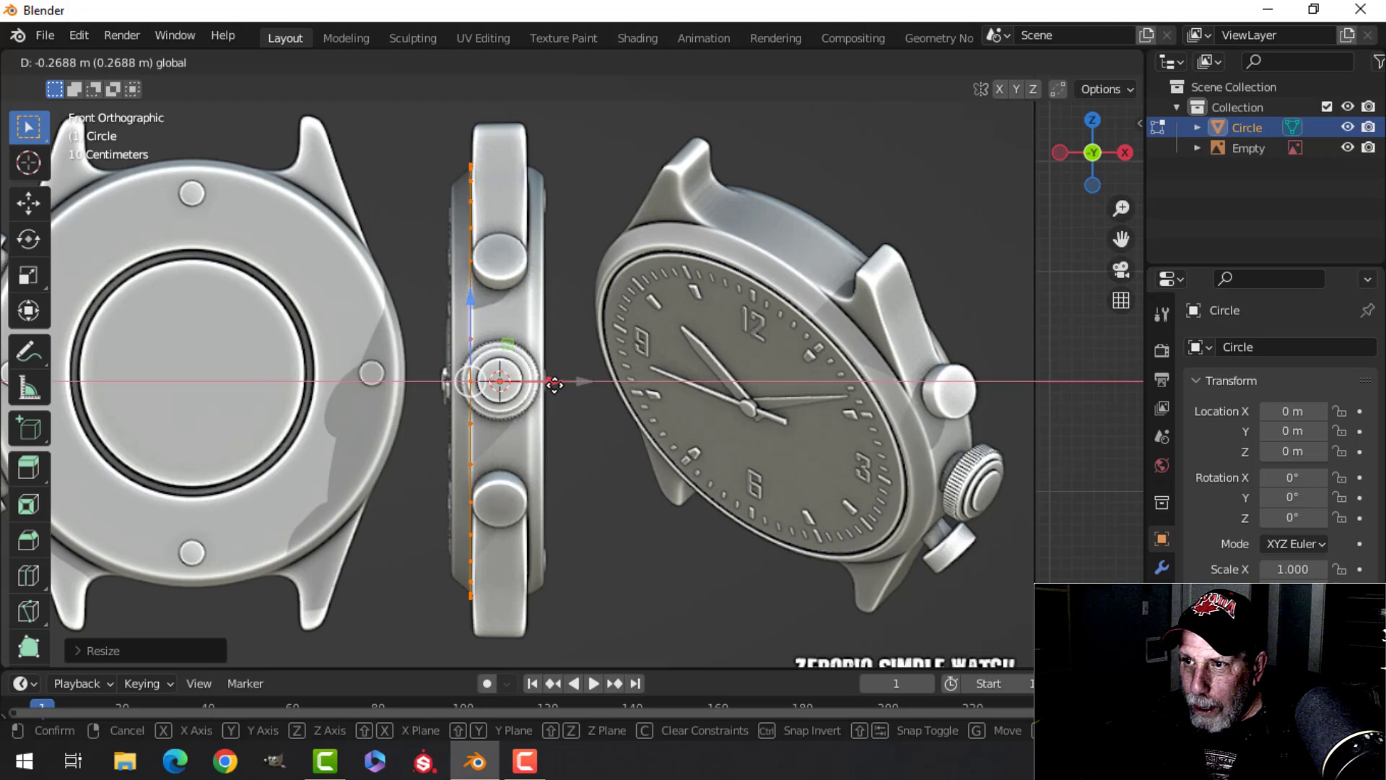
drag(553, 384, 552, 385)
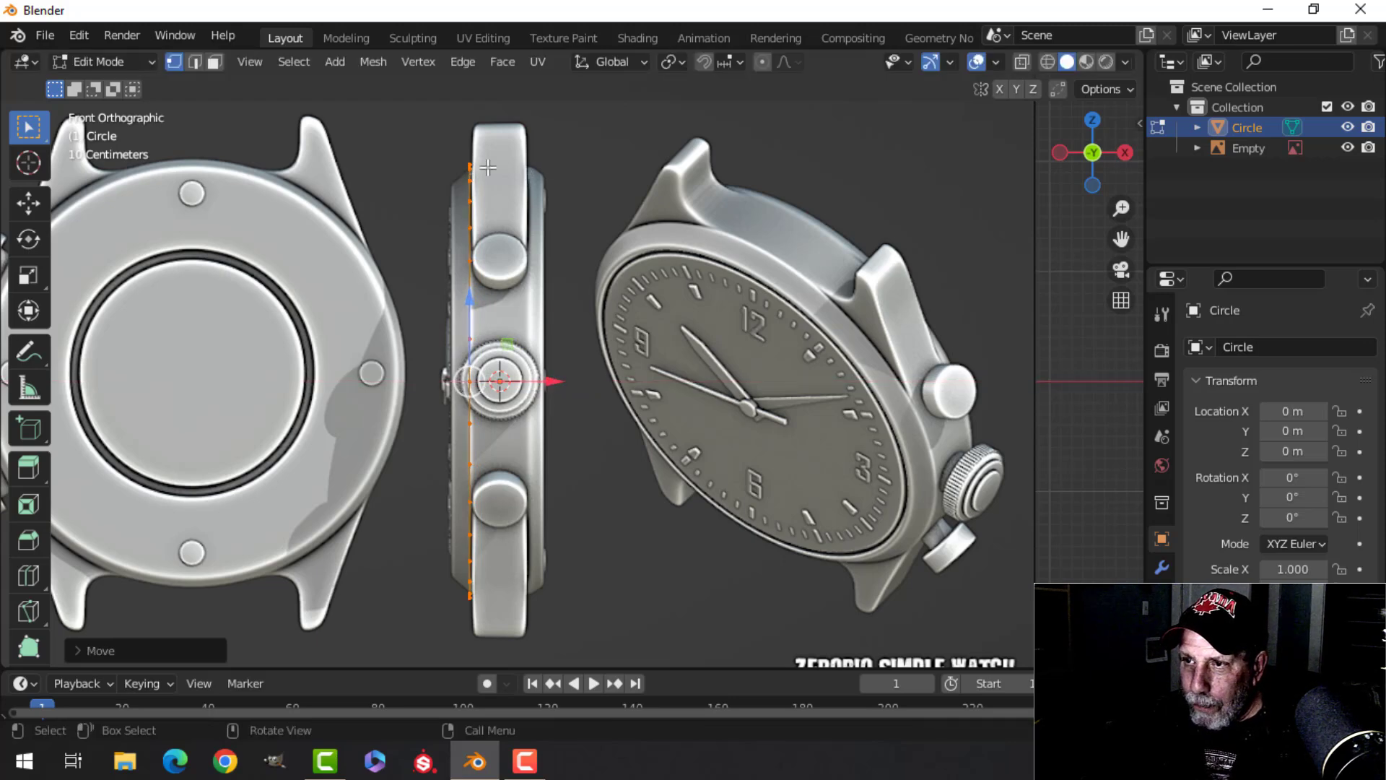
Extrude the circle along X across the thickness of the side-view case and display the mesh in wireframe
key(e)
right_click(589, 349)
drag(550, 382, 617, 380)
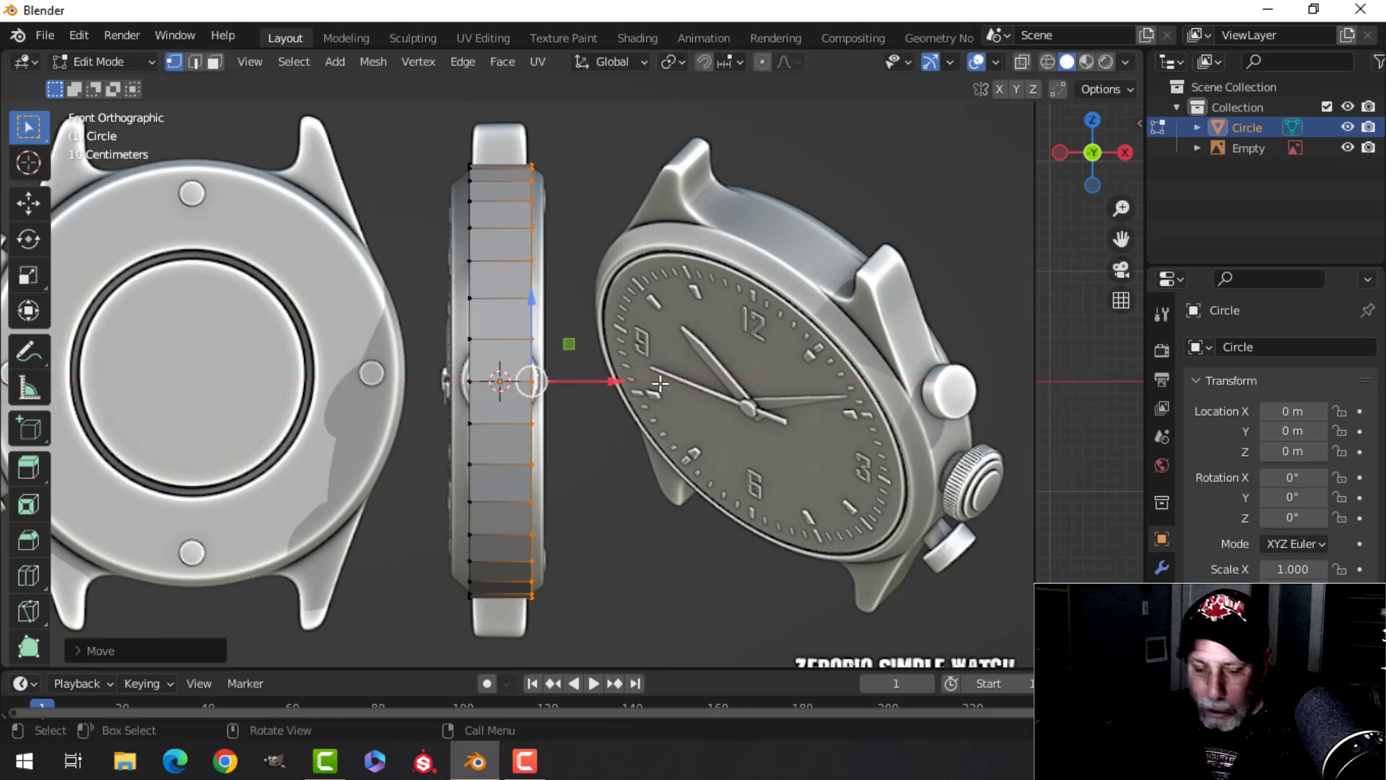
key(z)
click(526, 384)
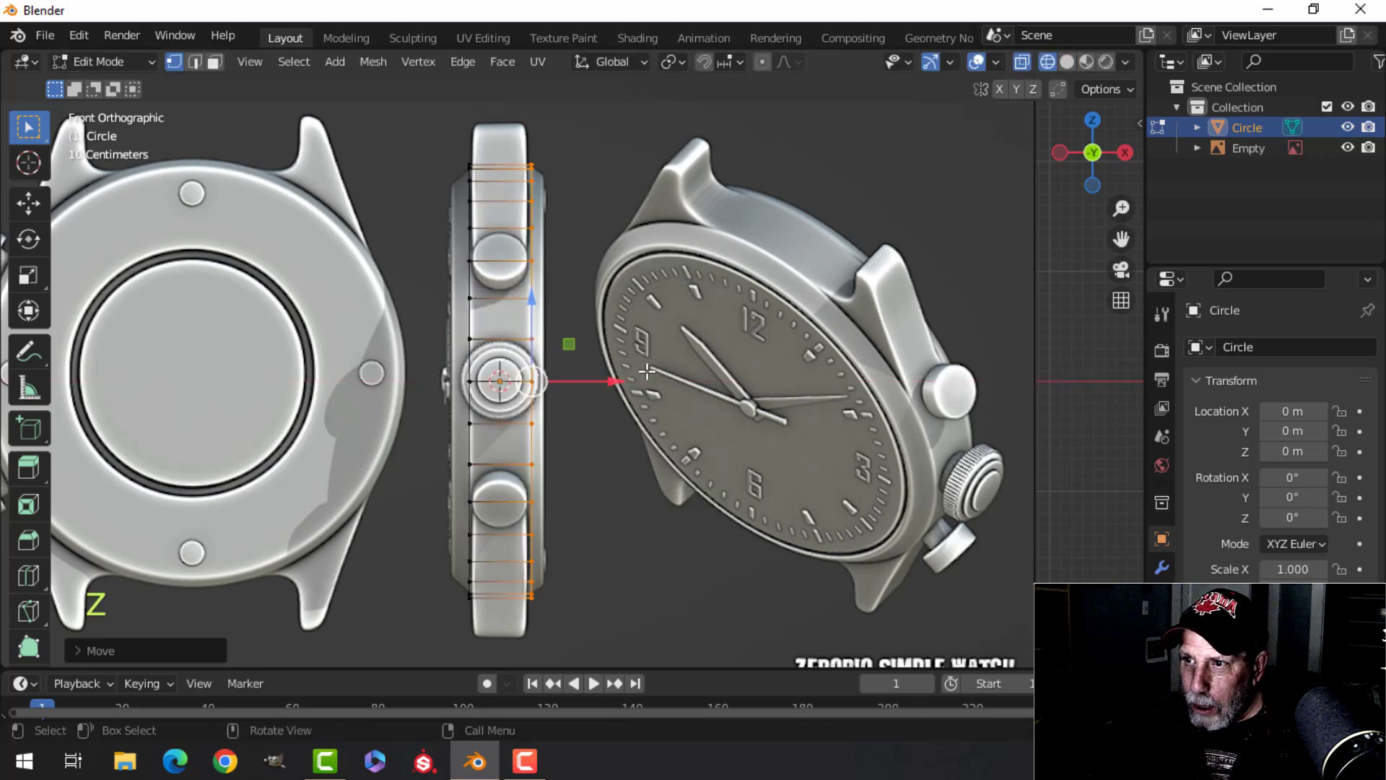
Nudge the extruded edge ring slightly along X to line up with the side-view case's middle band
scroll(588, 310, up, 4)
mouse_move(587, 309)
shift+middle_down()
mouse_move(672, 434)
mouse_move(659, 387)
mouse_move(671, 476)
mouse_move(651, 376)
mouse_move(619, 393)
mouse_move(632, 477)
shift+middle_up()
shift+scroll(672, 433, down, 2)
scroll(671, 435, down, 1)
scroll(659, 427, up, 2)
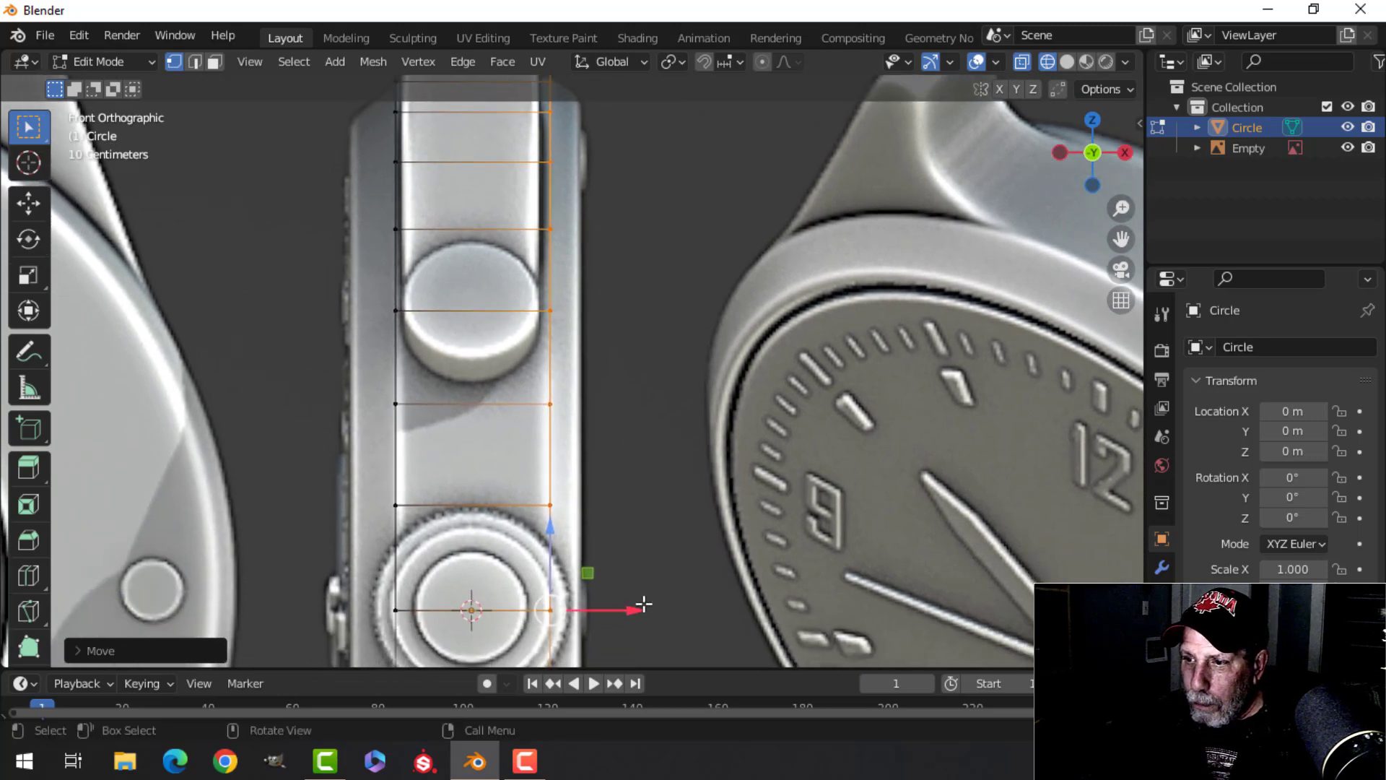
drag(635, 607, 636, 604)
scroll(659, 443, down, 1)
shift+scroll(573, 350, up, 3)
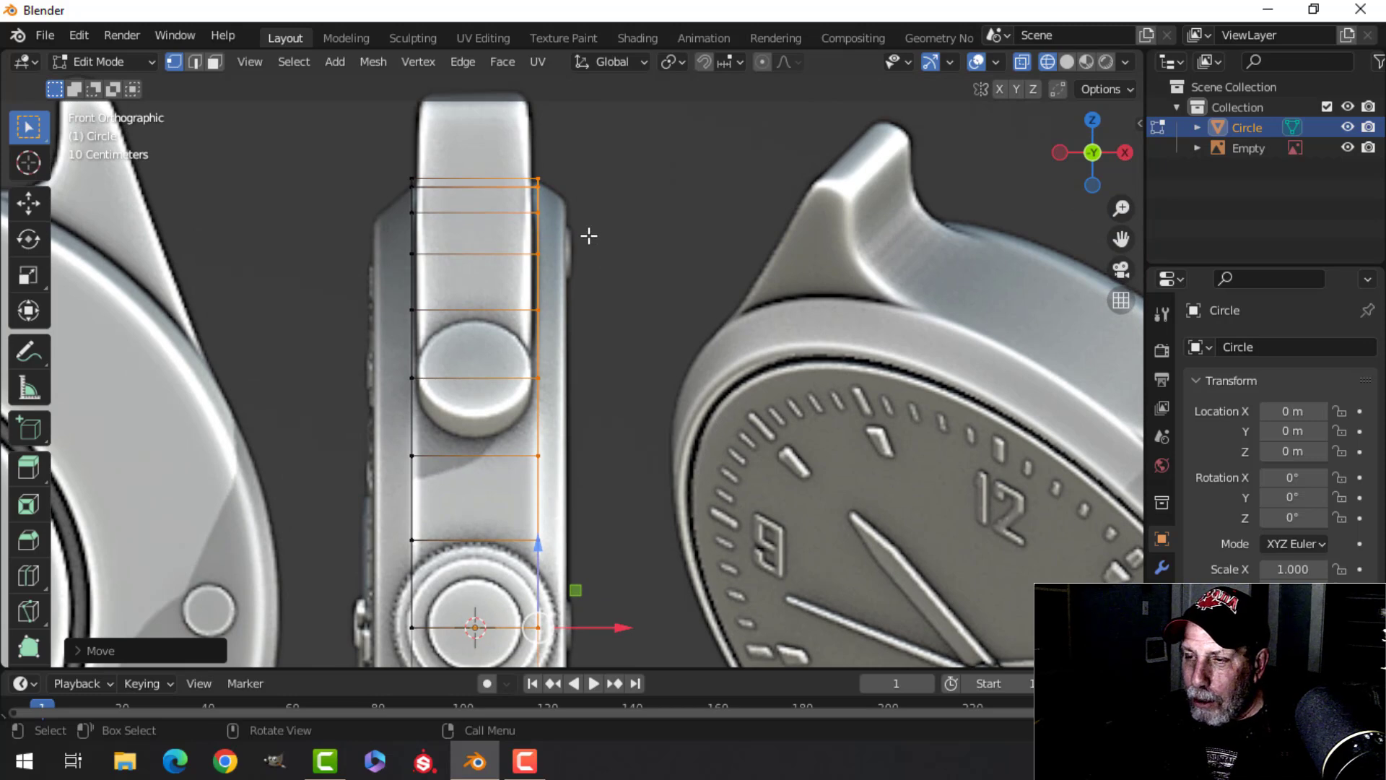
Extrude the selected ring again and move the new ring along X out to the case's outer edge
scroll(631, 381, down, 3)
shift+scroll(606, 297, down, 2)
key(e)
right_click(619, 325)
drag(589, 408, 606, 405)
scroll(609, 297, up, 5)
shift+middle_drag(610, 297, 672, 444)
scroll(672, 445, down, 4)
scroll(693, 375, up, 1)
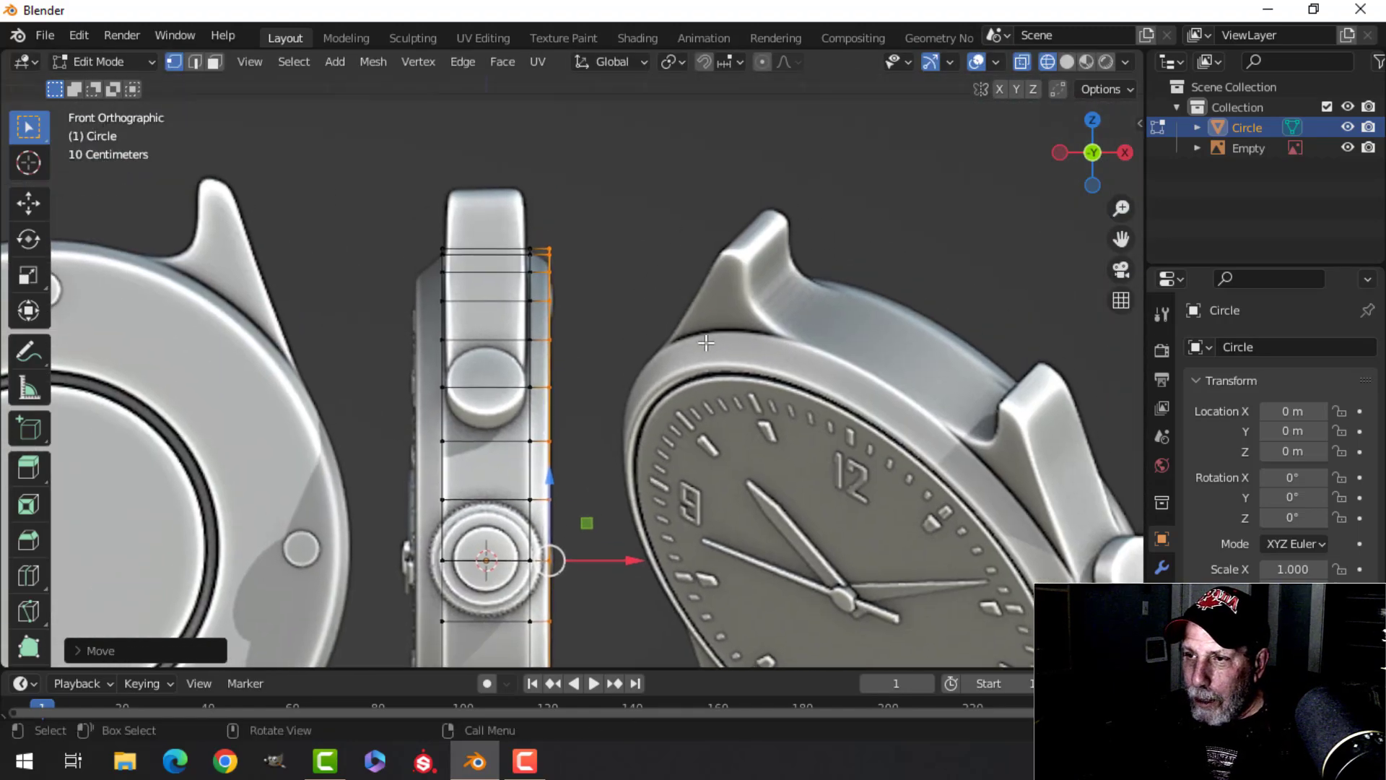
Scale the new ring to about 0.94 to form the chamfer and display the mesh in solid shading
scroll(721, 275, up, 2)
key(s)
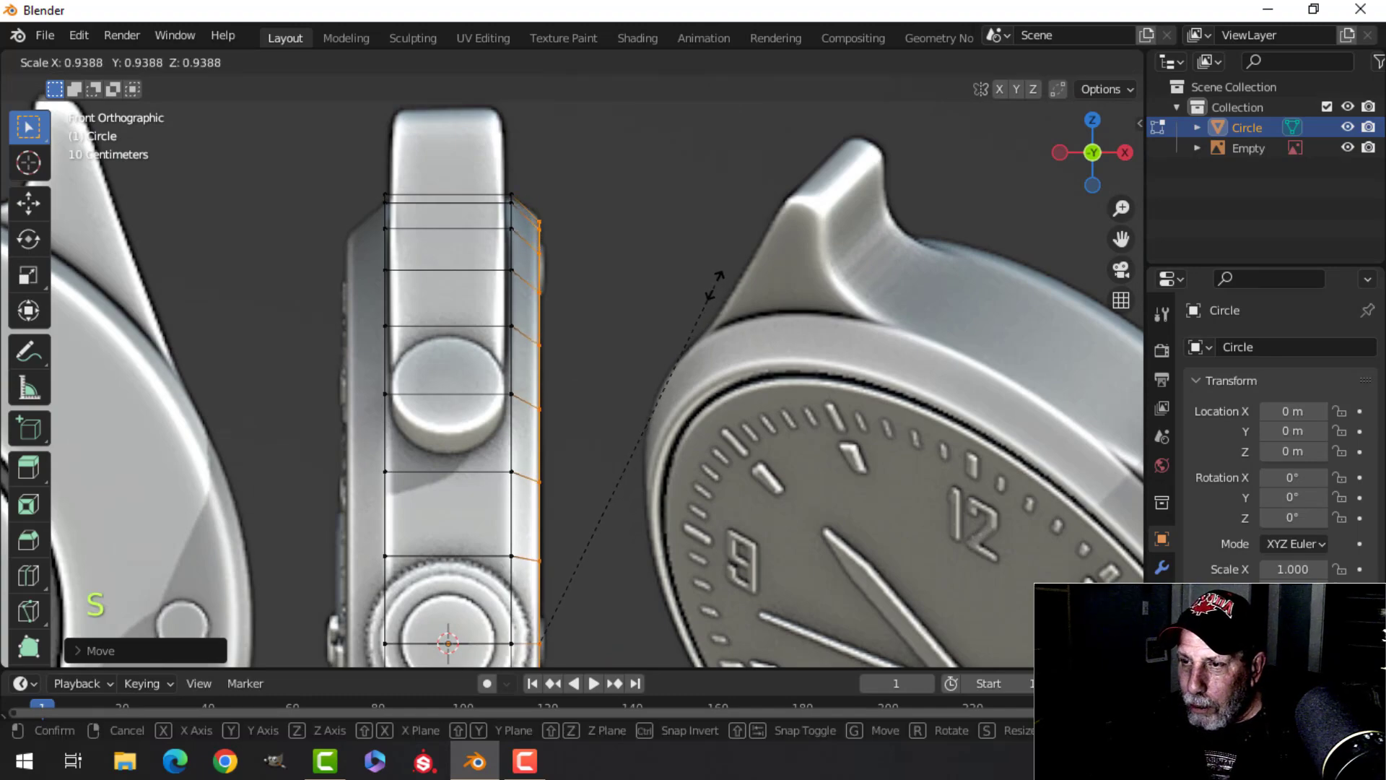
click(715, 283)
middle_drag(713, 284, 593, 371)
key(z)
click(773, 368)
middle_drag(773, 368, 567, 384)
scroll(508, 333, up, 1)
middle_drag(508, 333, 580, 312)
Select the open edge loop on the opposite side and nudge it along X in wireframe to match the side view
key(alt+a)
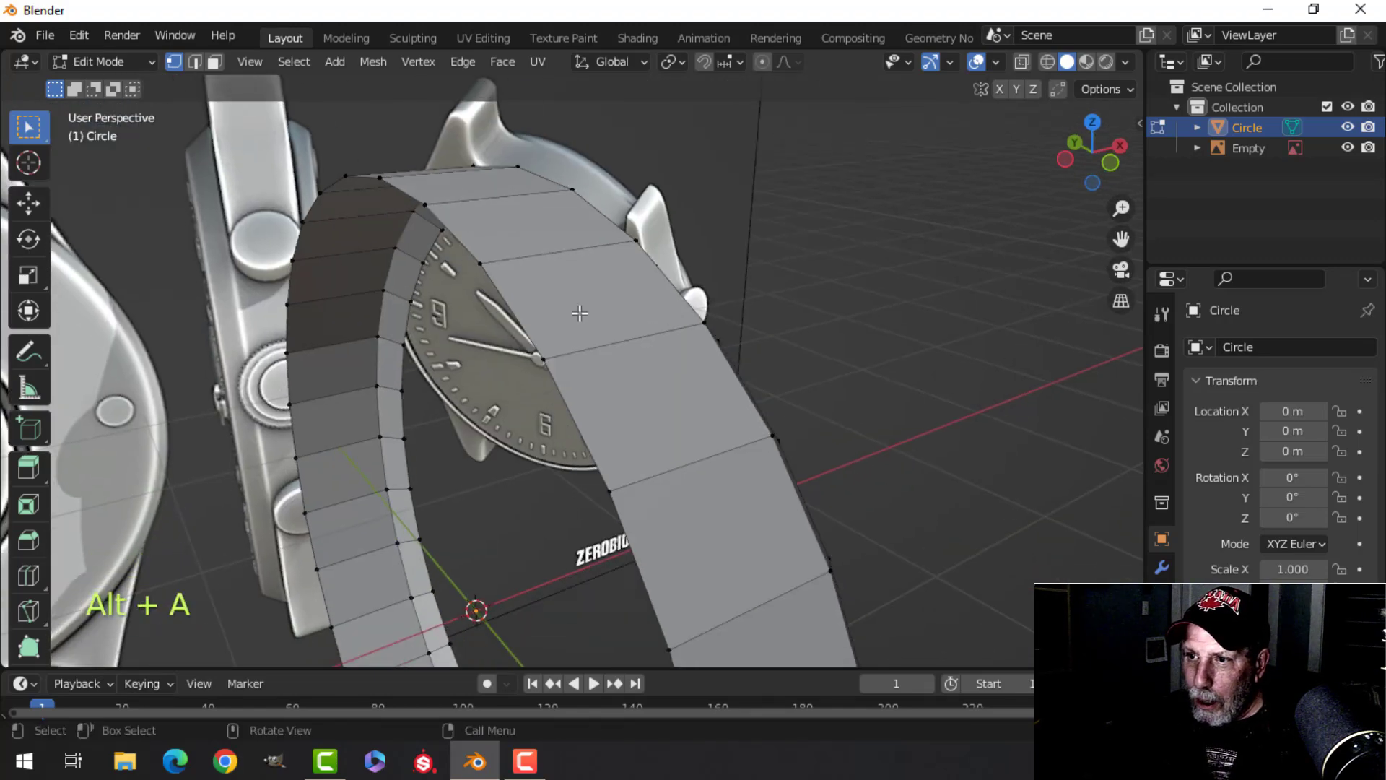
alt+shift+click(522, 301)
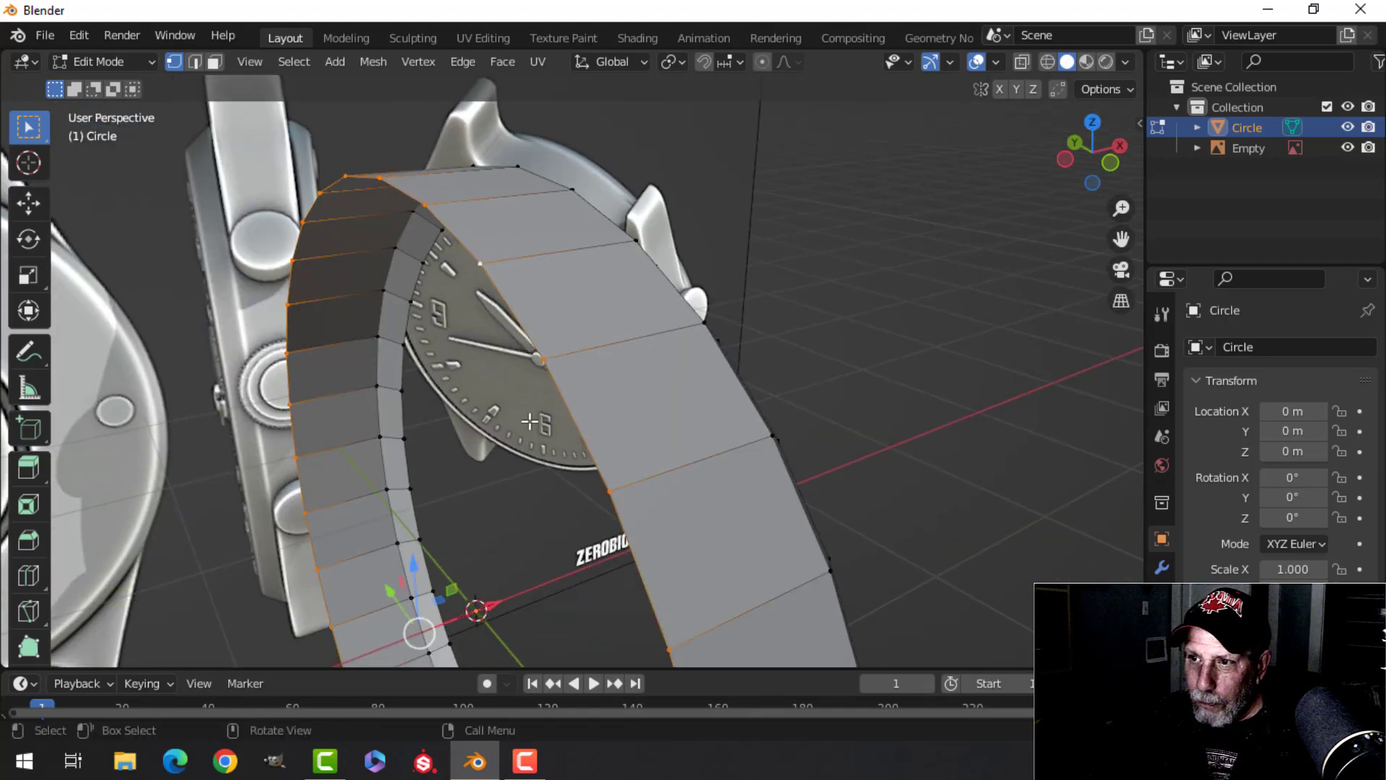
scroll(707, 423, down, 1)
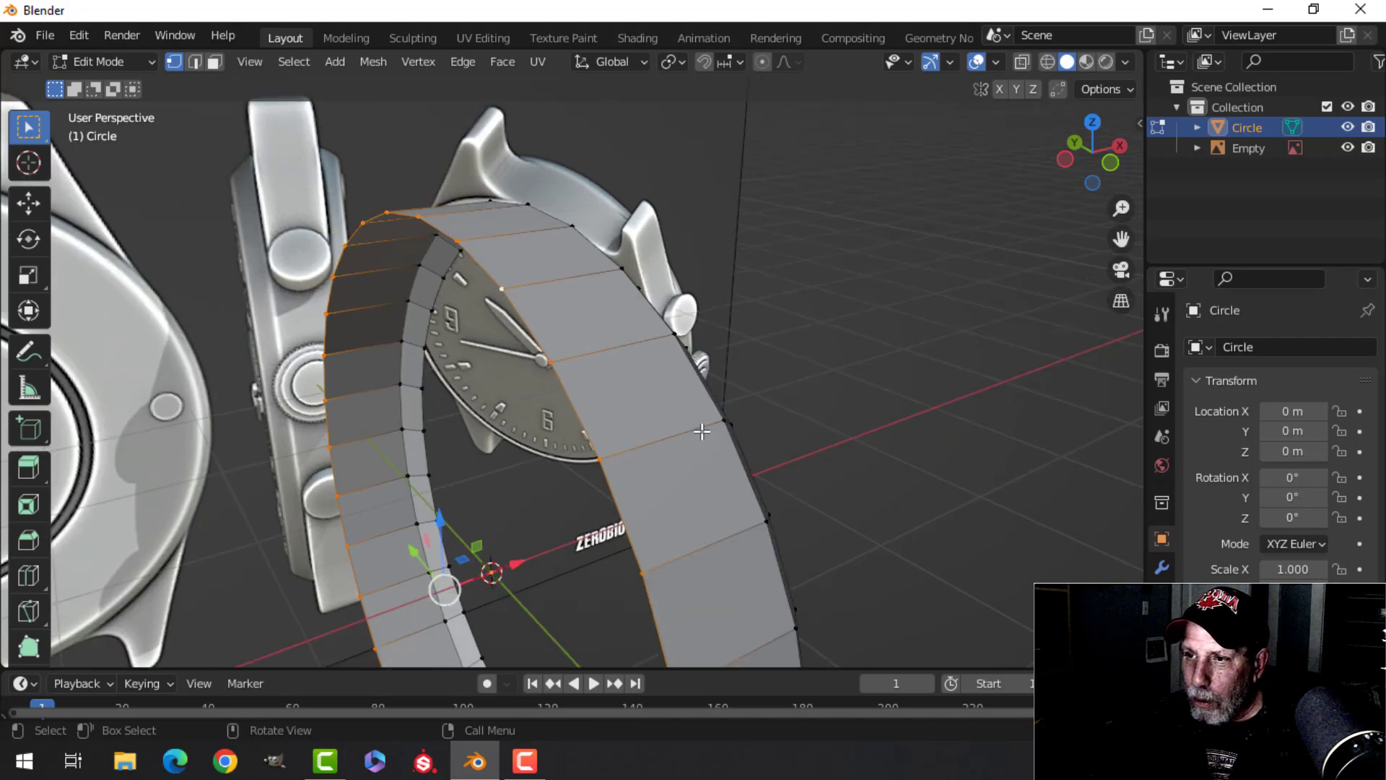
key(KP_1)
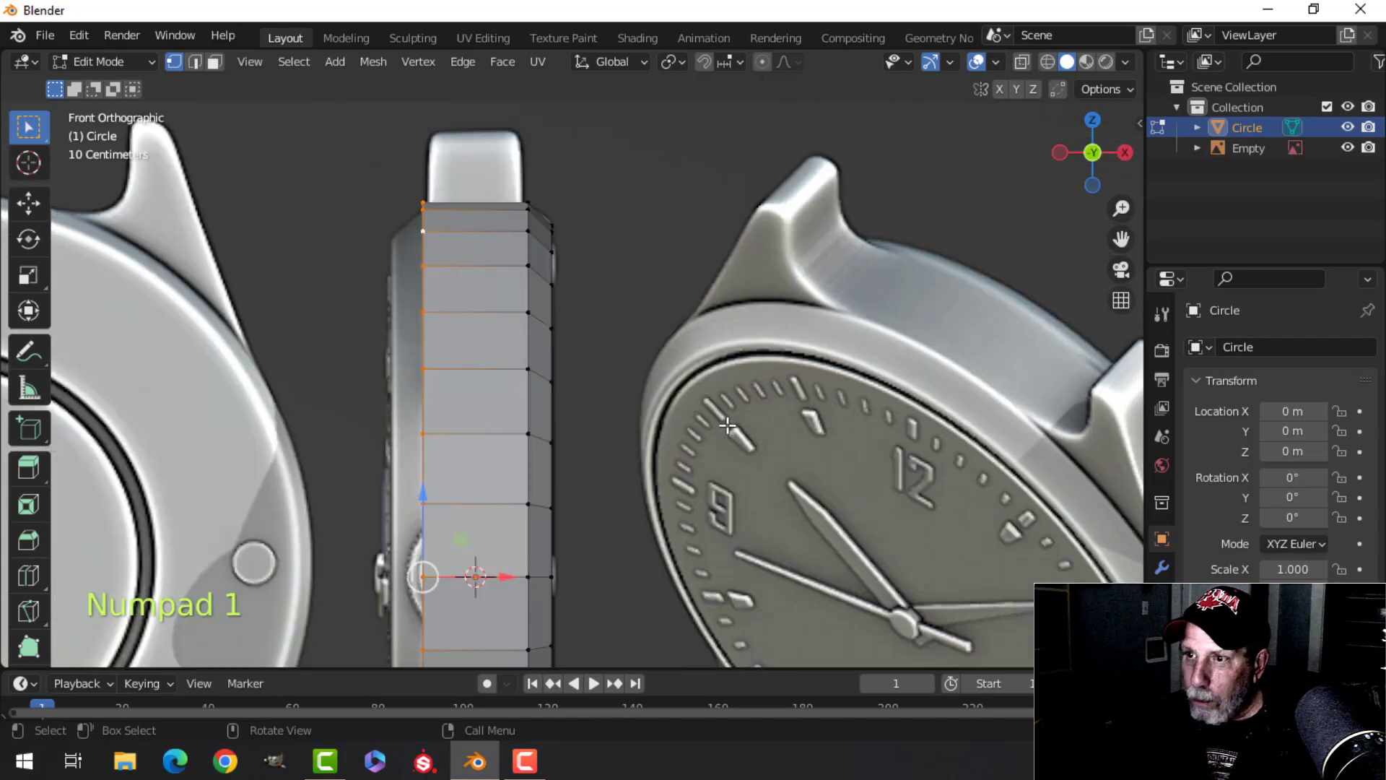
key(KP_3)
key(KP_1)
key(z)
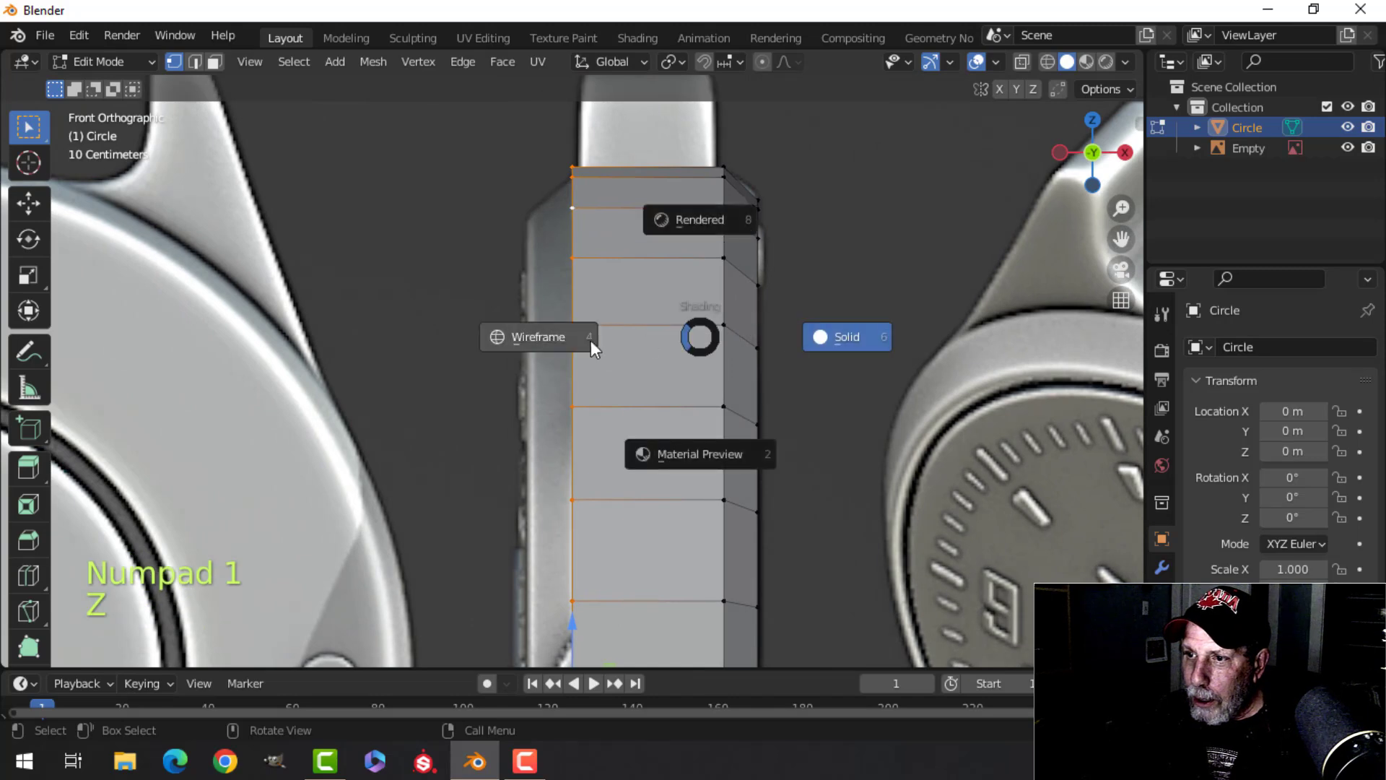
click(553, 341)
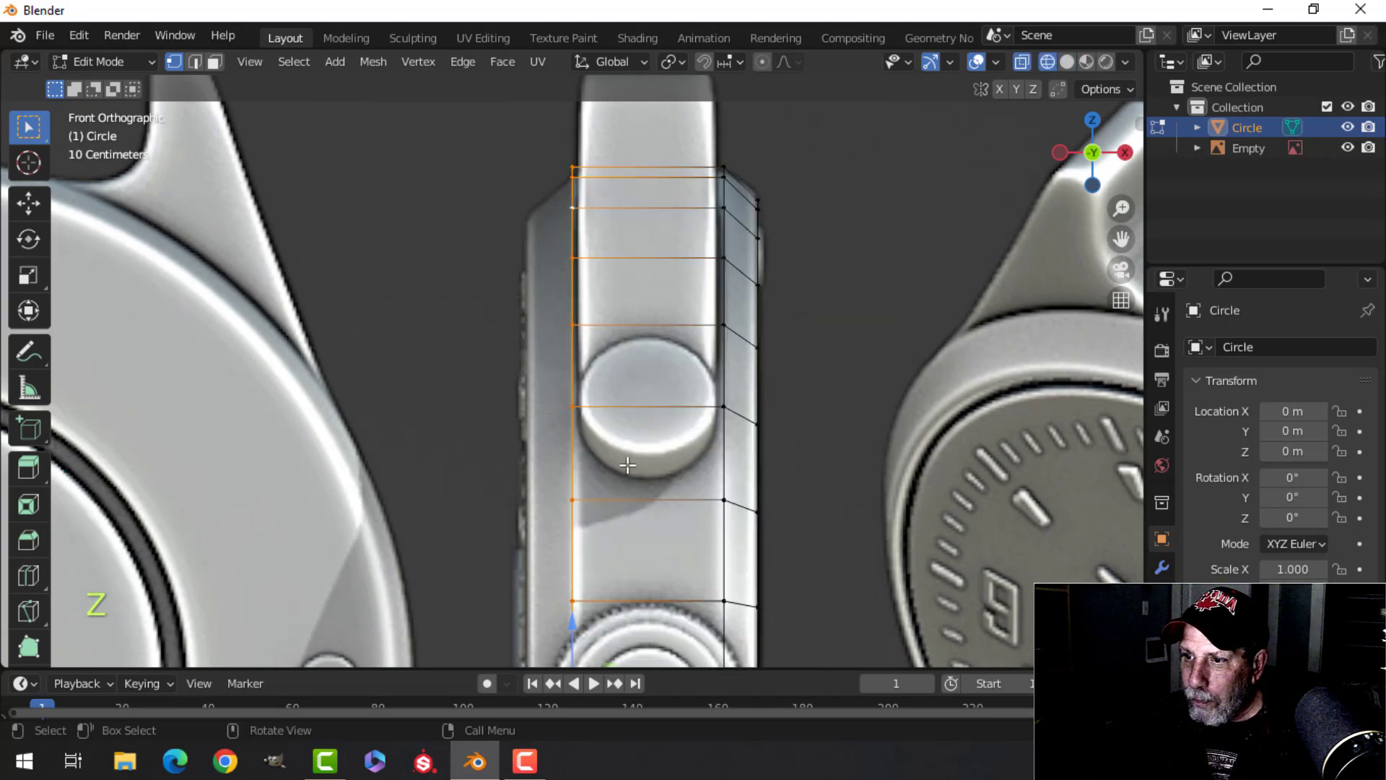
key(shift+c)
drag(630, 489, 634, 488)
key(shift+c)
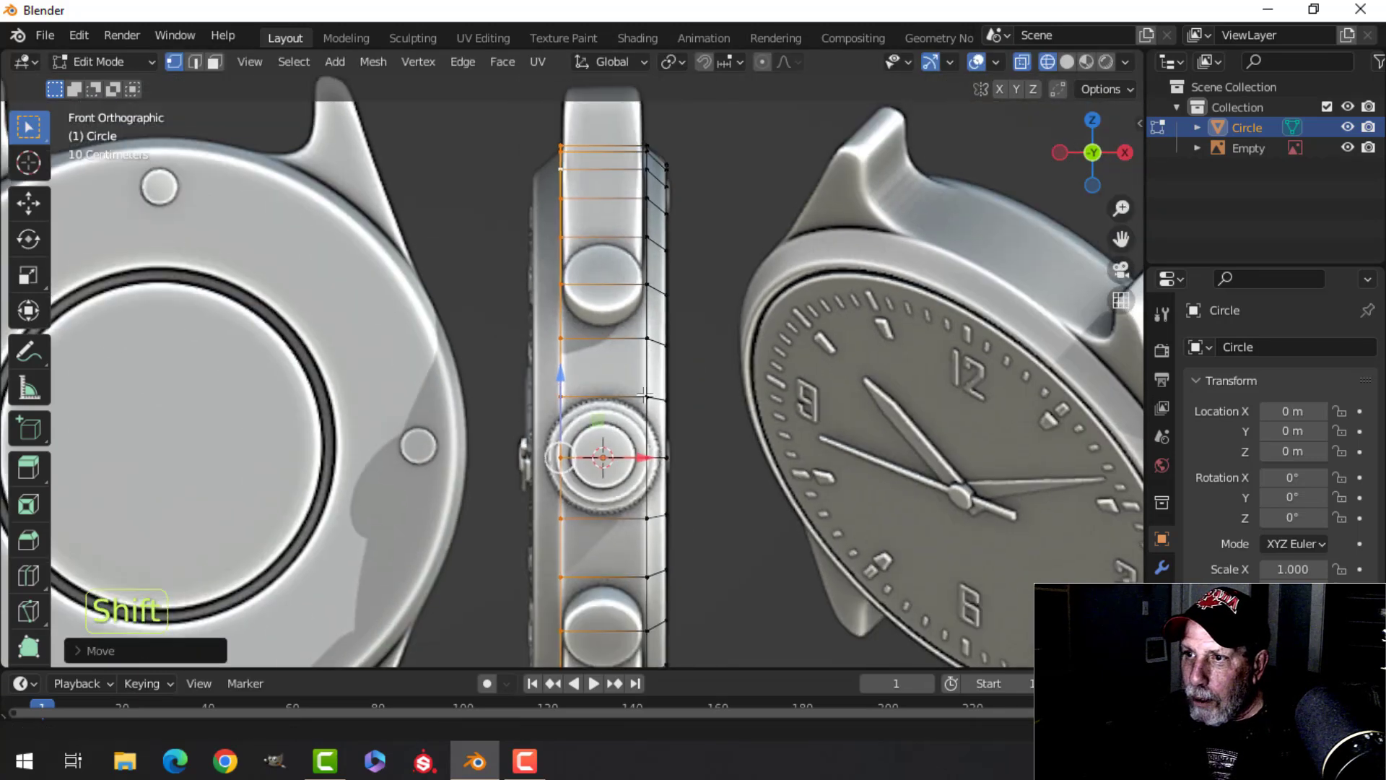
Extrude the loop along X to the case's other outer edge and scale it down to follow the chamfer
key(e)
right_click(640, 336)
drag(646, 474, 616, 468)
key(s)
click(720, 387)
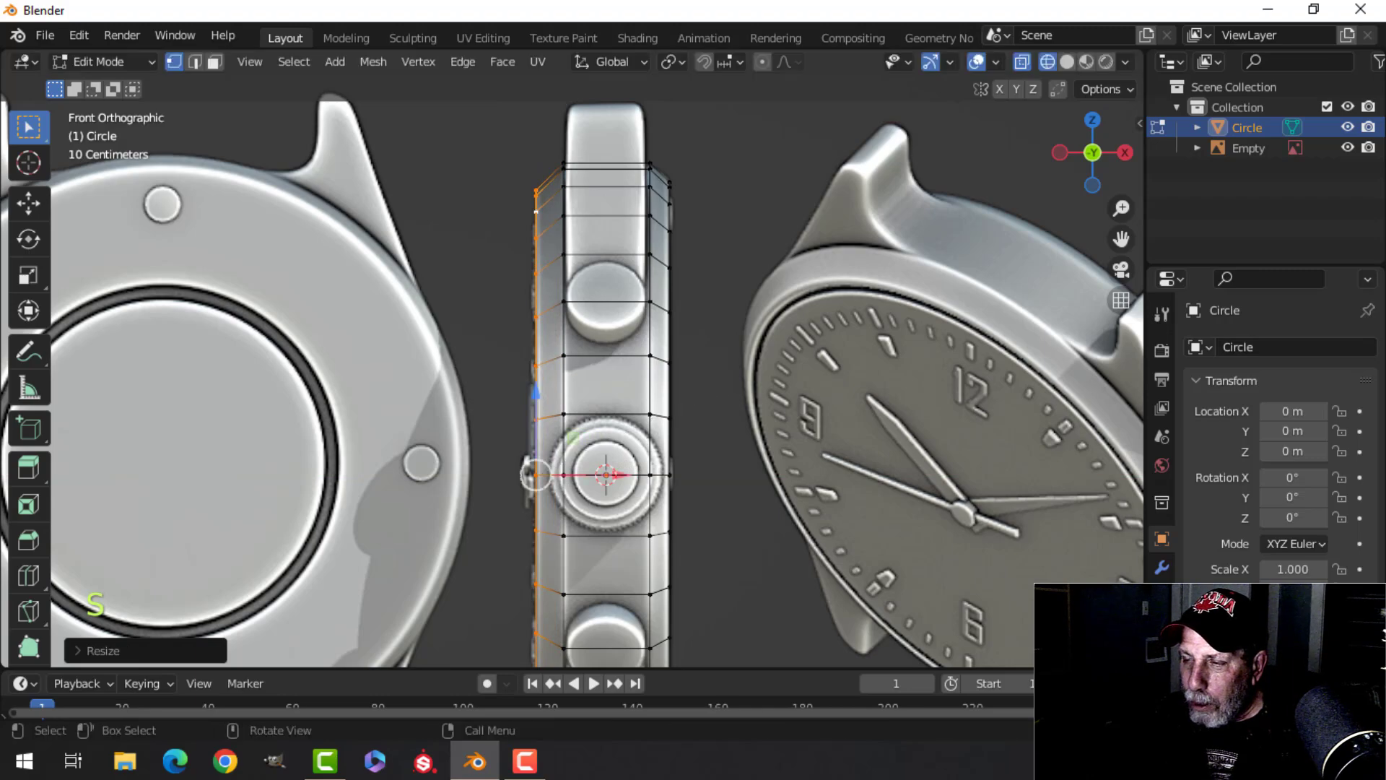
Display the case ring in solid shading and select its entire mesh in front view
key(z)
click(765, 387)
mouse_move(765, 387)
middle_down()
mouse_move(566, 401)
mouse_move(774, 410)
mouse_move(722, 404)
mouse_move(750, 400)
middle_up()
key(alt+a)
key(a)
key(KP_1)
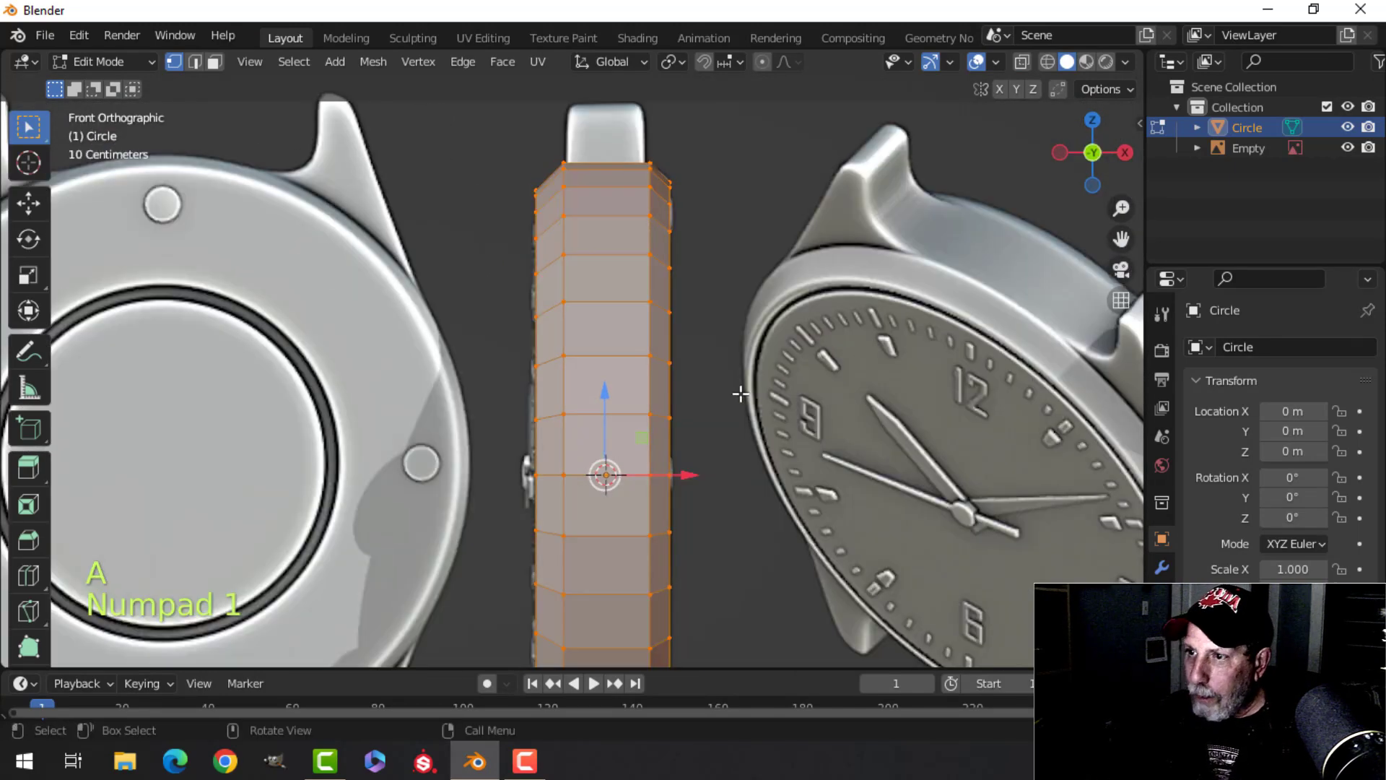
key(alt+a)
key(a)
scroll(684, 399, down, 3)
shift+middle_drag(607, 358, 639, 336)
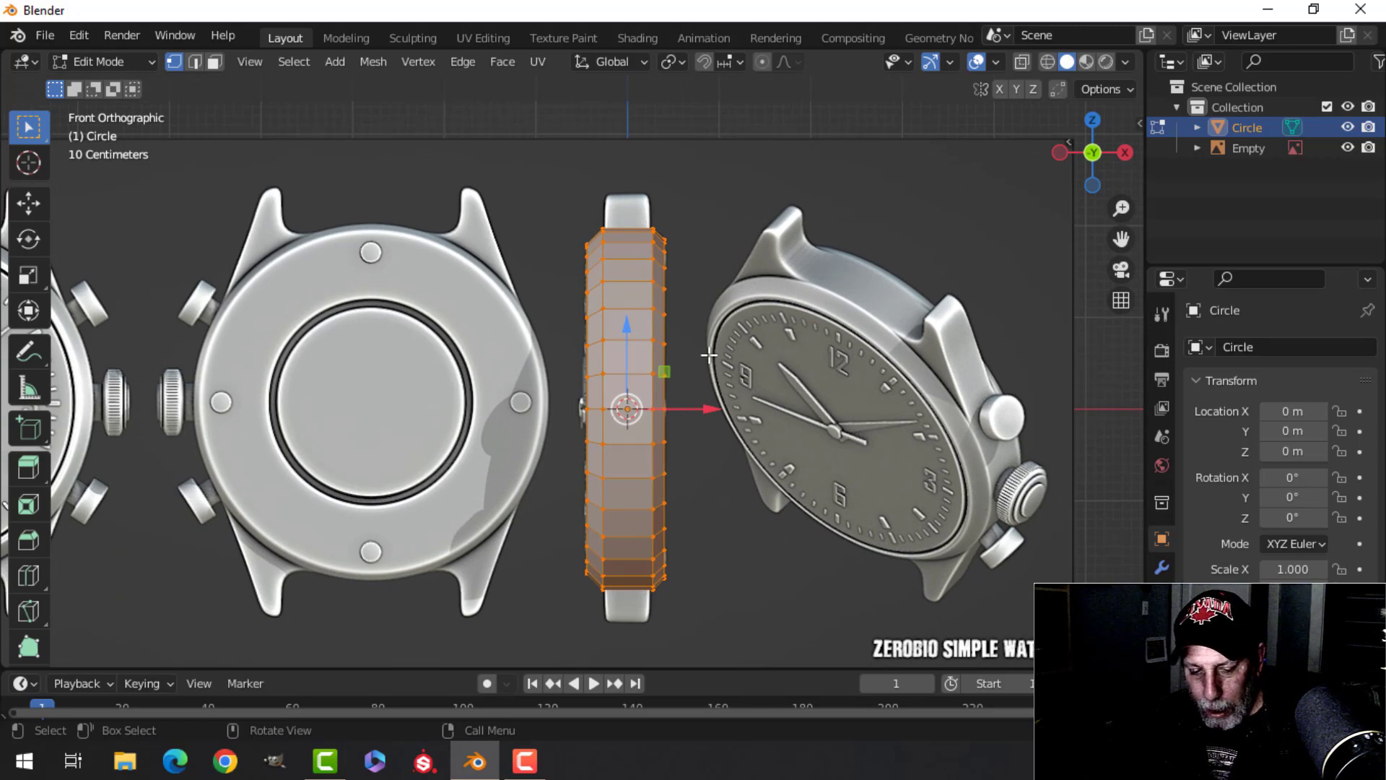
Try a 90° rotation of the whole mesh around the Z axis and undo it
key(r)
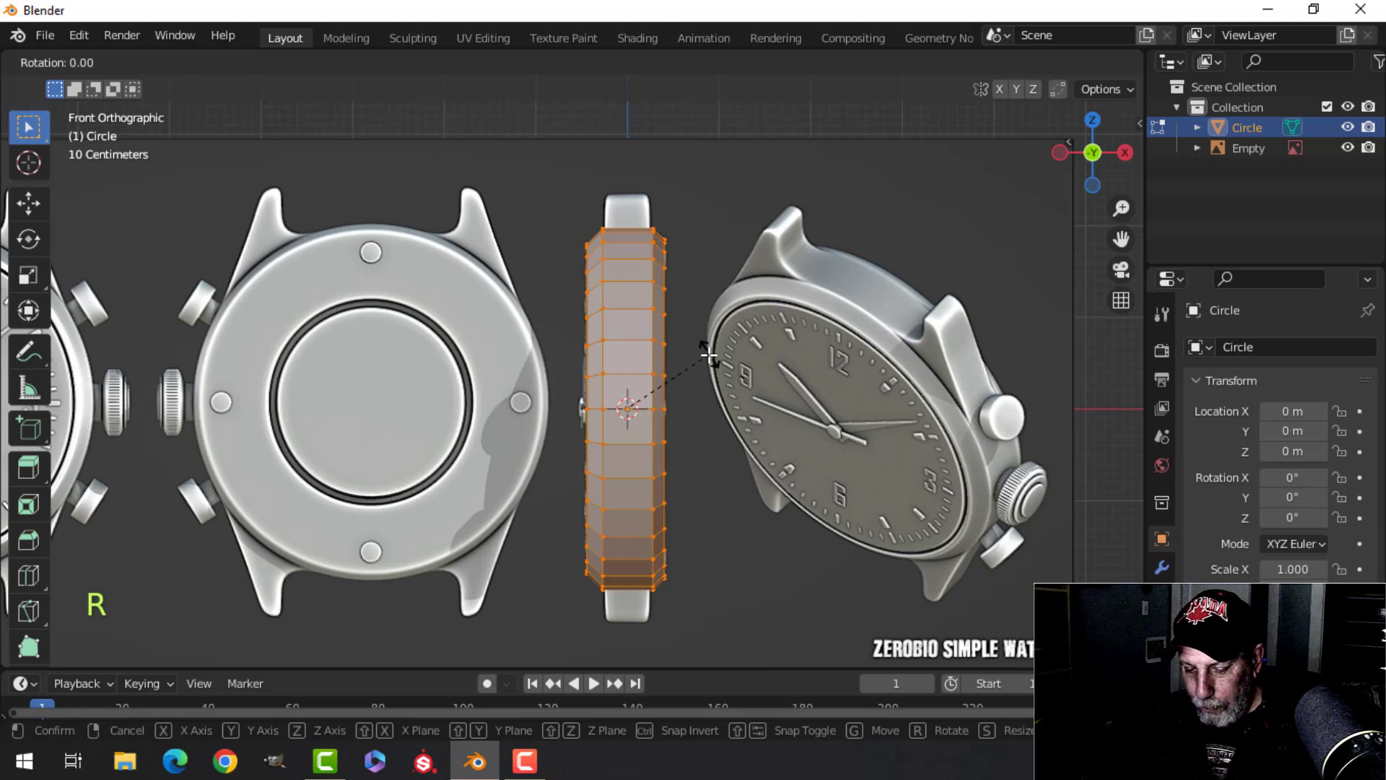
text(z90)
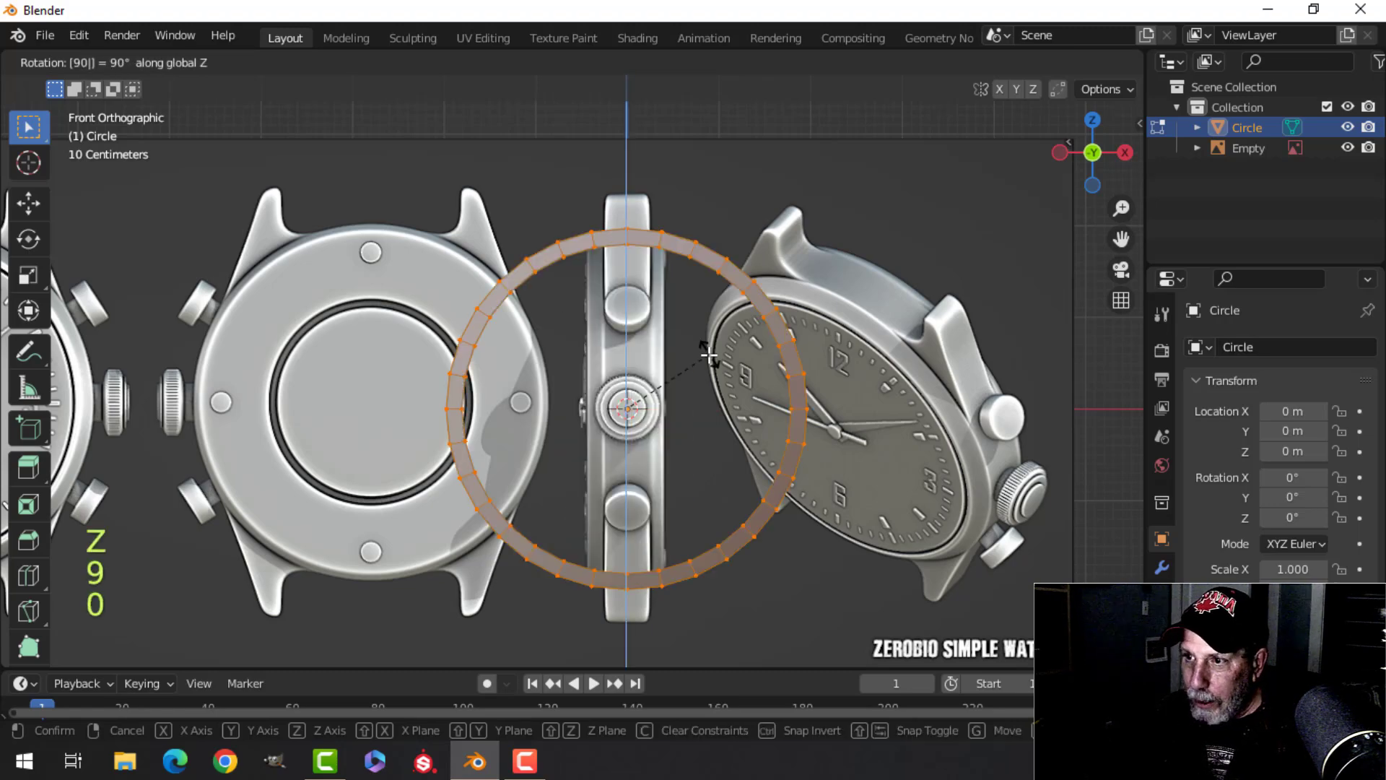
key(Return)
middle_drag(708, 355, 607, 317)
key(ctrl+z)
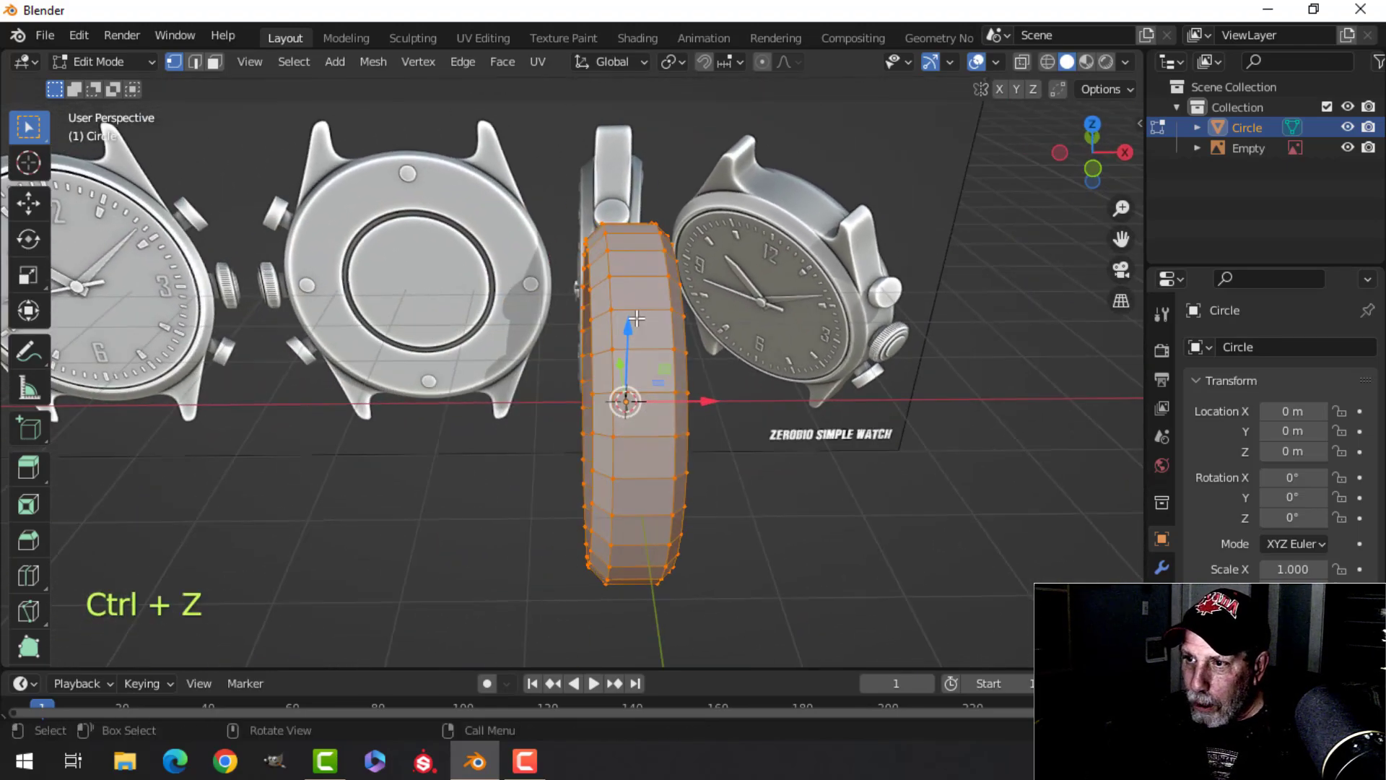
Rotate the whole case mesh 90° around the Z axis and return to front view
text(rz)
text(90)
click(686, 345)
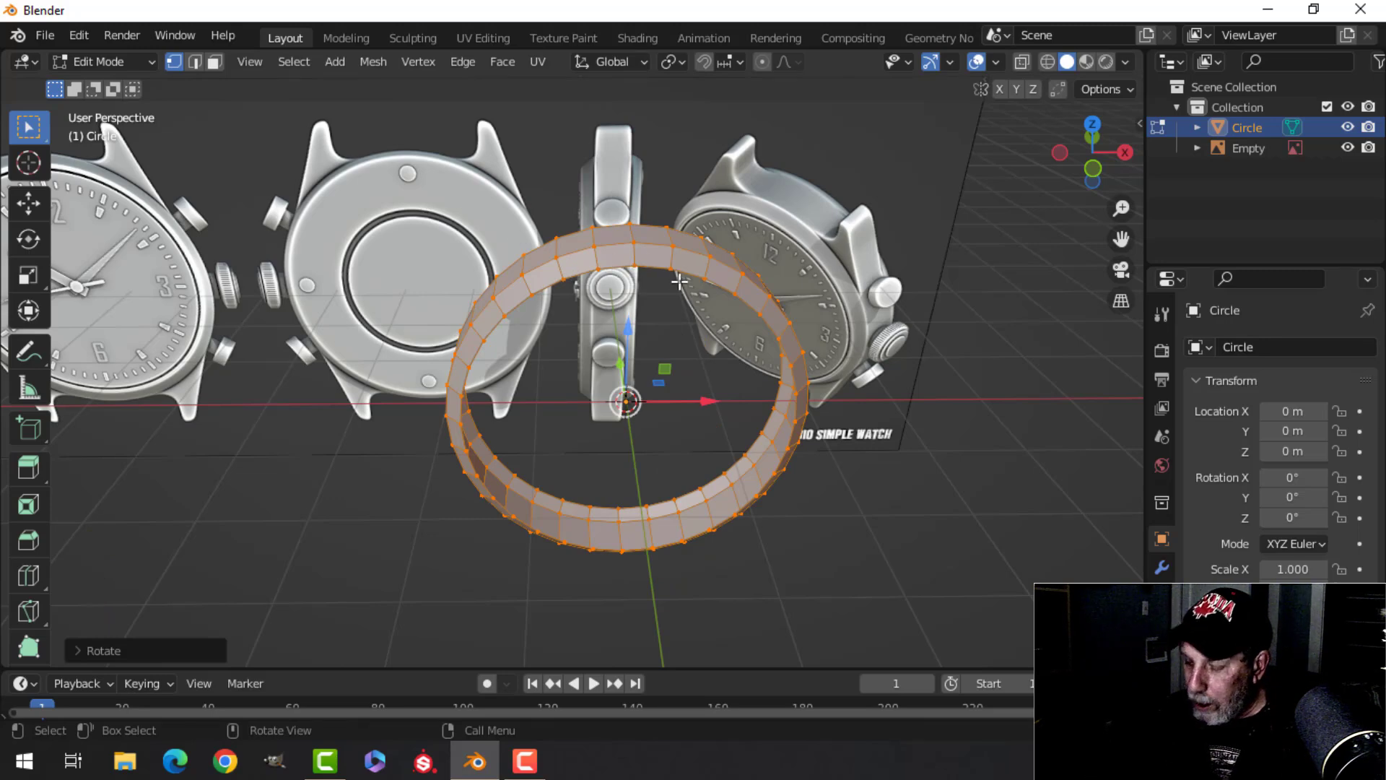
key(KP_1)
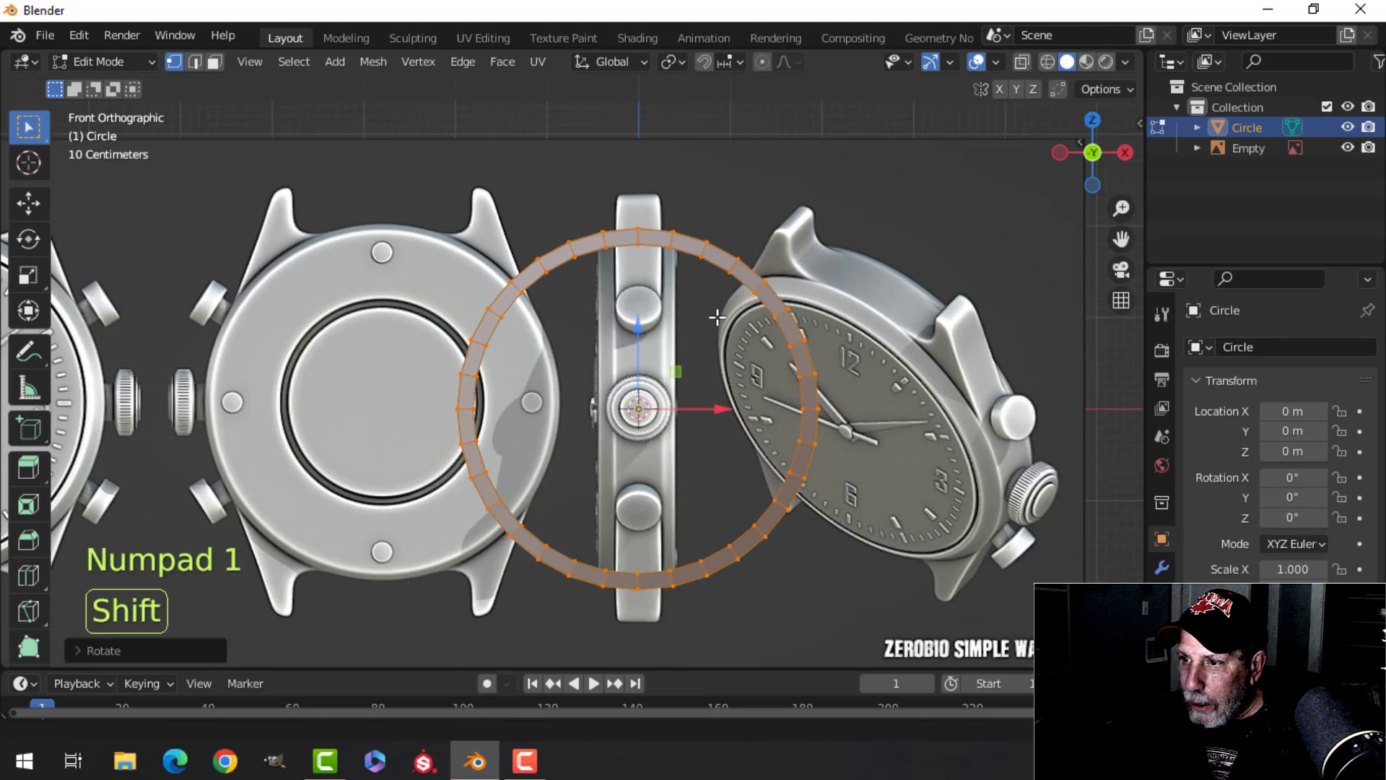
Move the case mesh along X until it sits over the back-view case in the reference
shift+middle_drag(699, 313, 859, 413)
drag(846, 396, 585, 401)
scroll(649, 398, up, 3)
scroll(649, 398, down, 1)
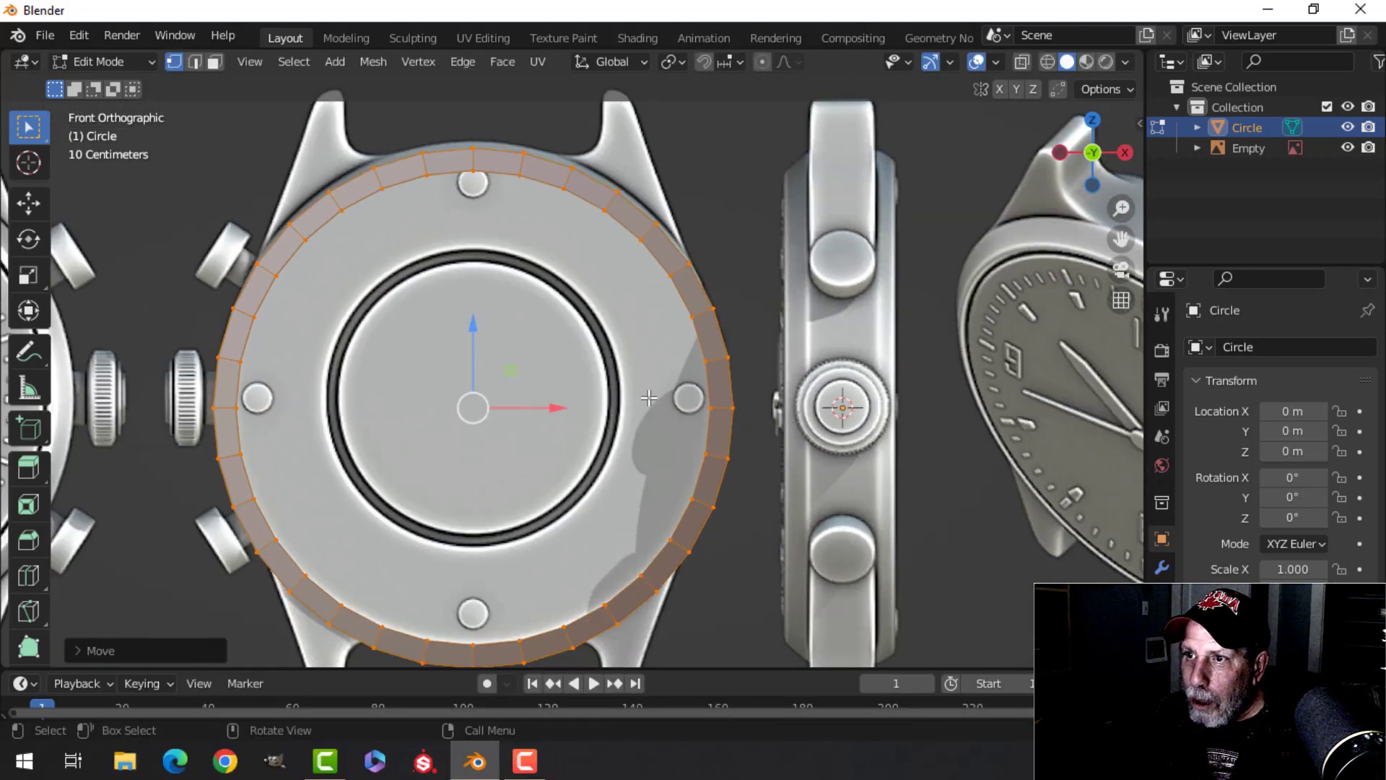
Return to Object Mode and move the reference image along Z to about -0.05 m to centre it on the case ring
key(Tab)
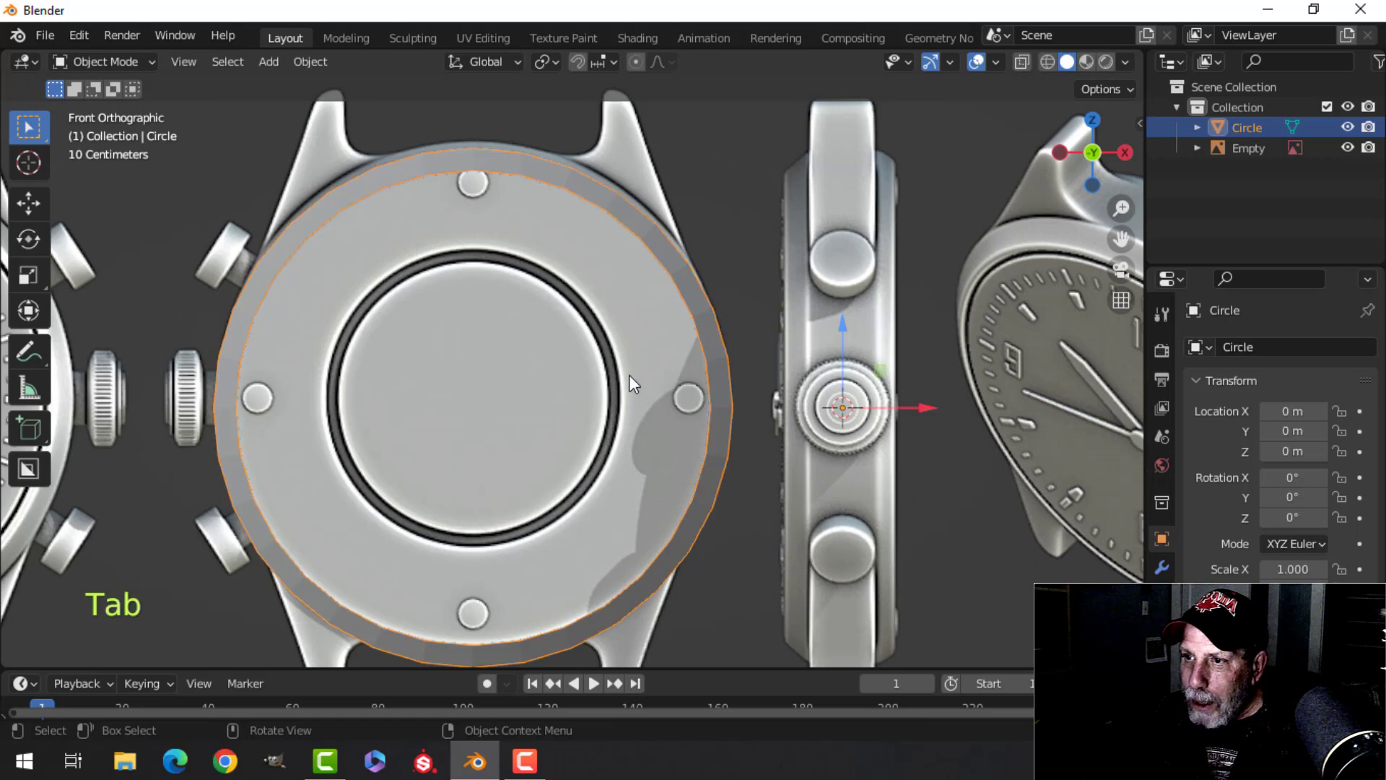
click(520, 382)
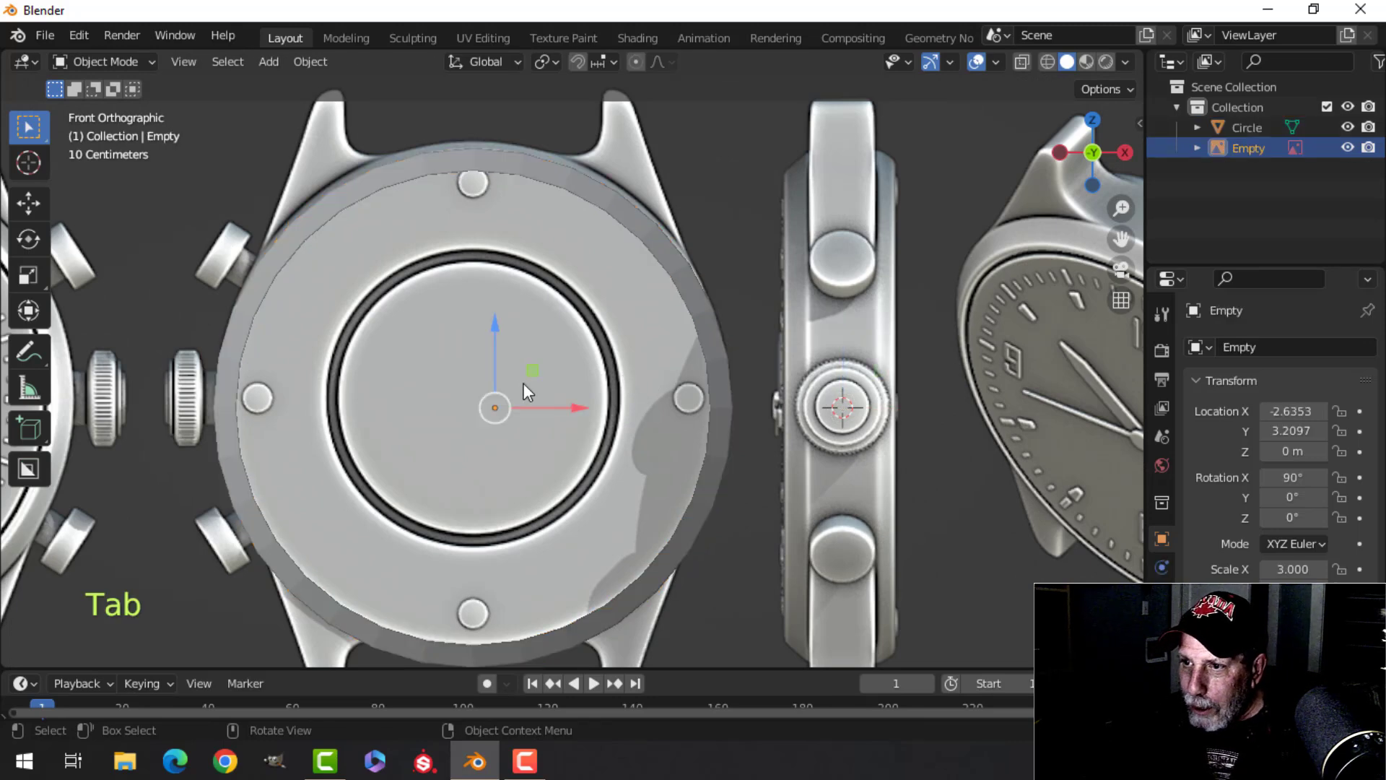
key(g)
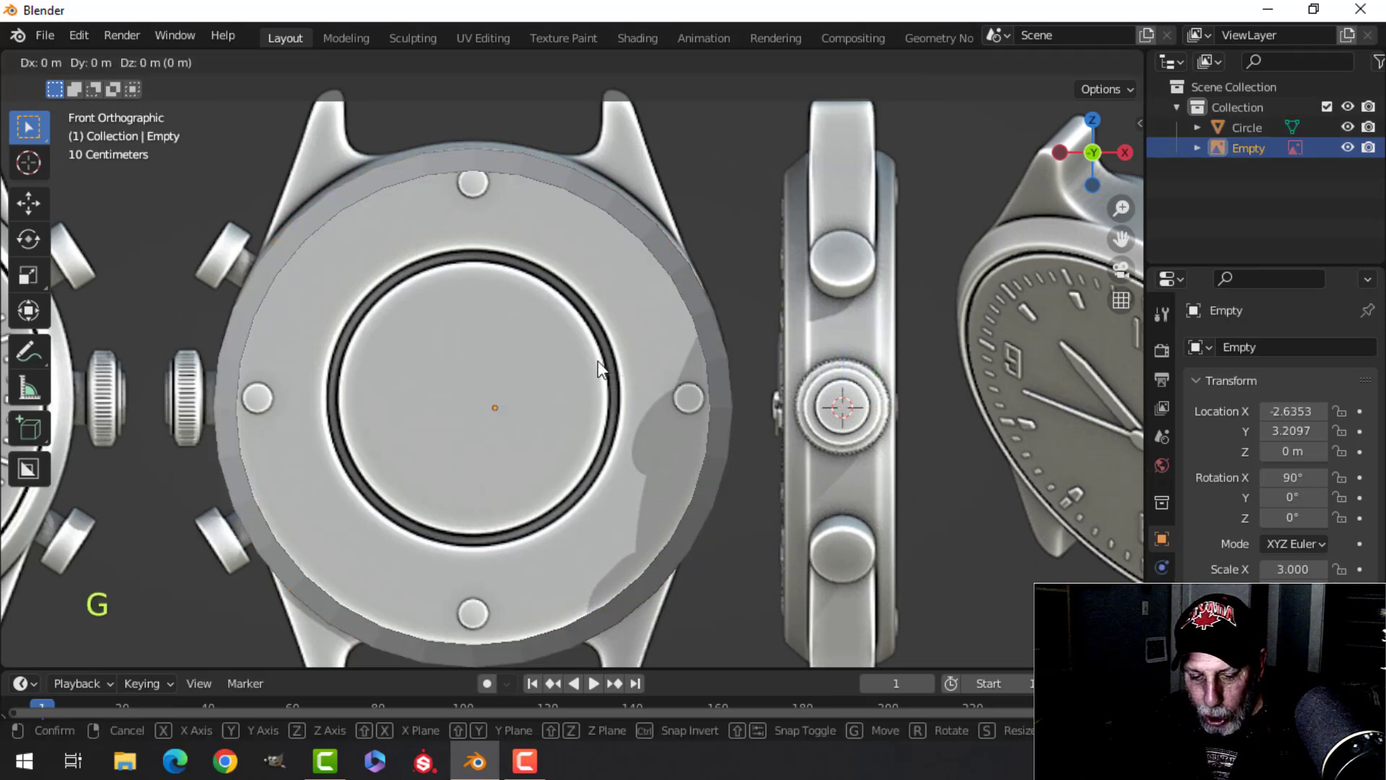
key(z)
key(shift)
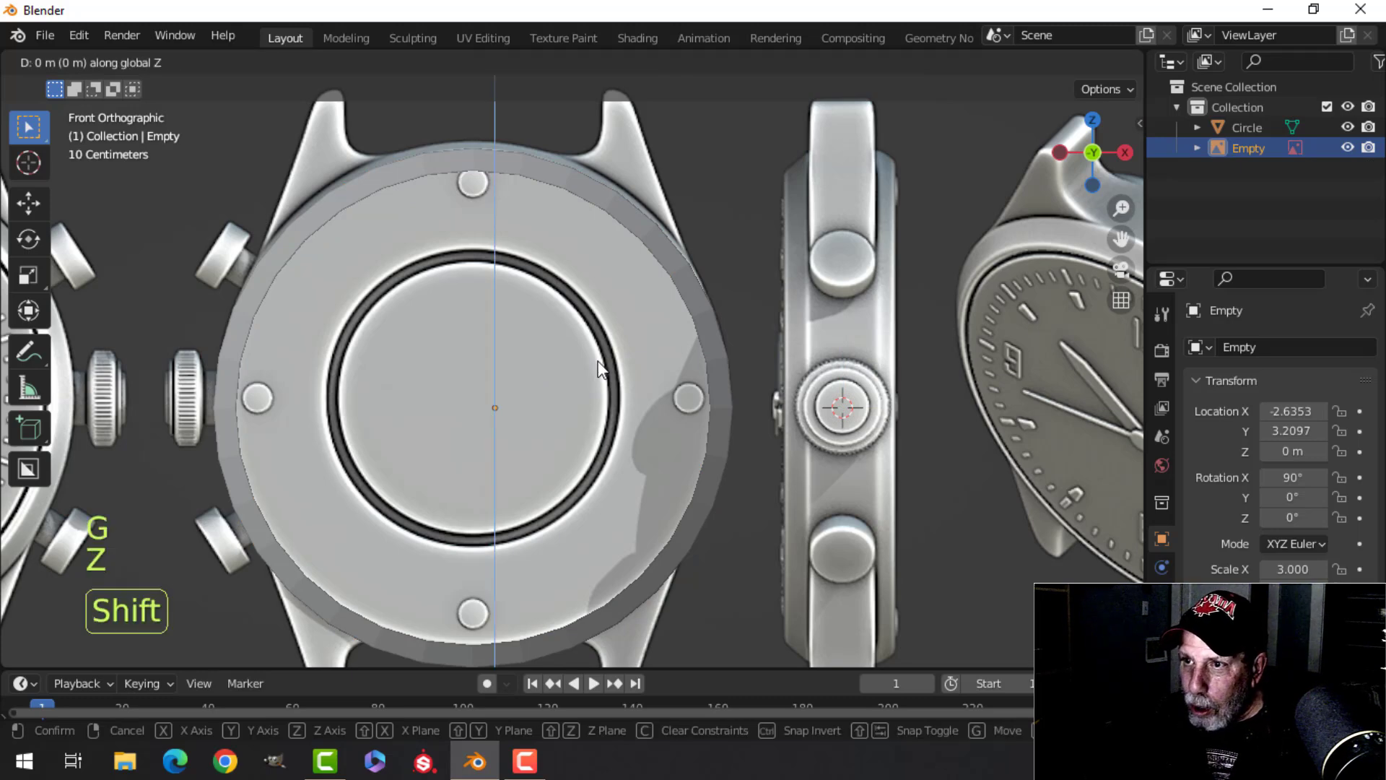
click(600, 427)
scroll(575, 432, down, 2)
shift+scroll(536, 483, down, 3)
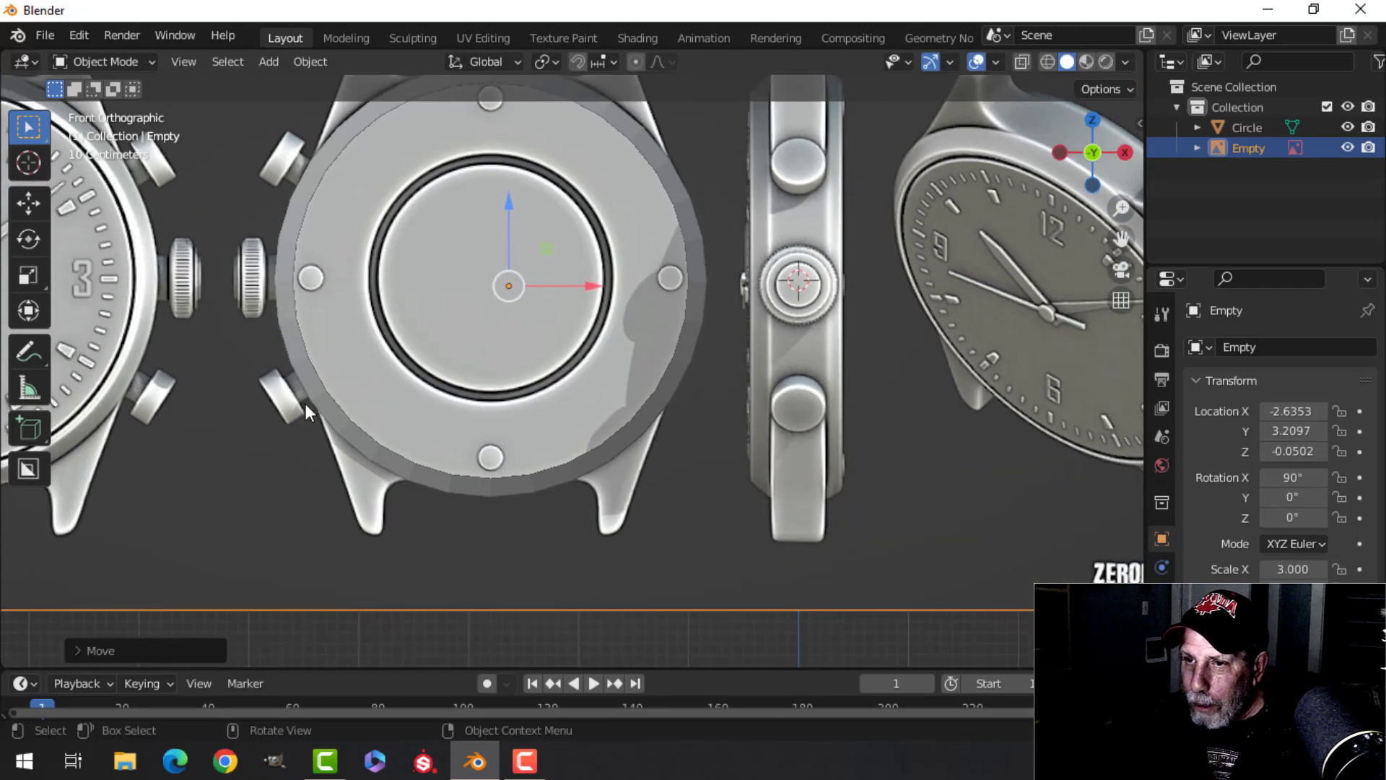
shift+scroll(621, 341, up, 5)
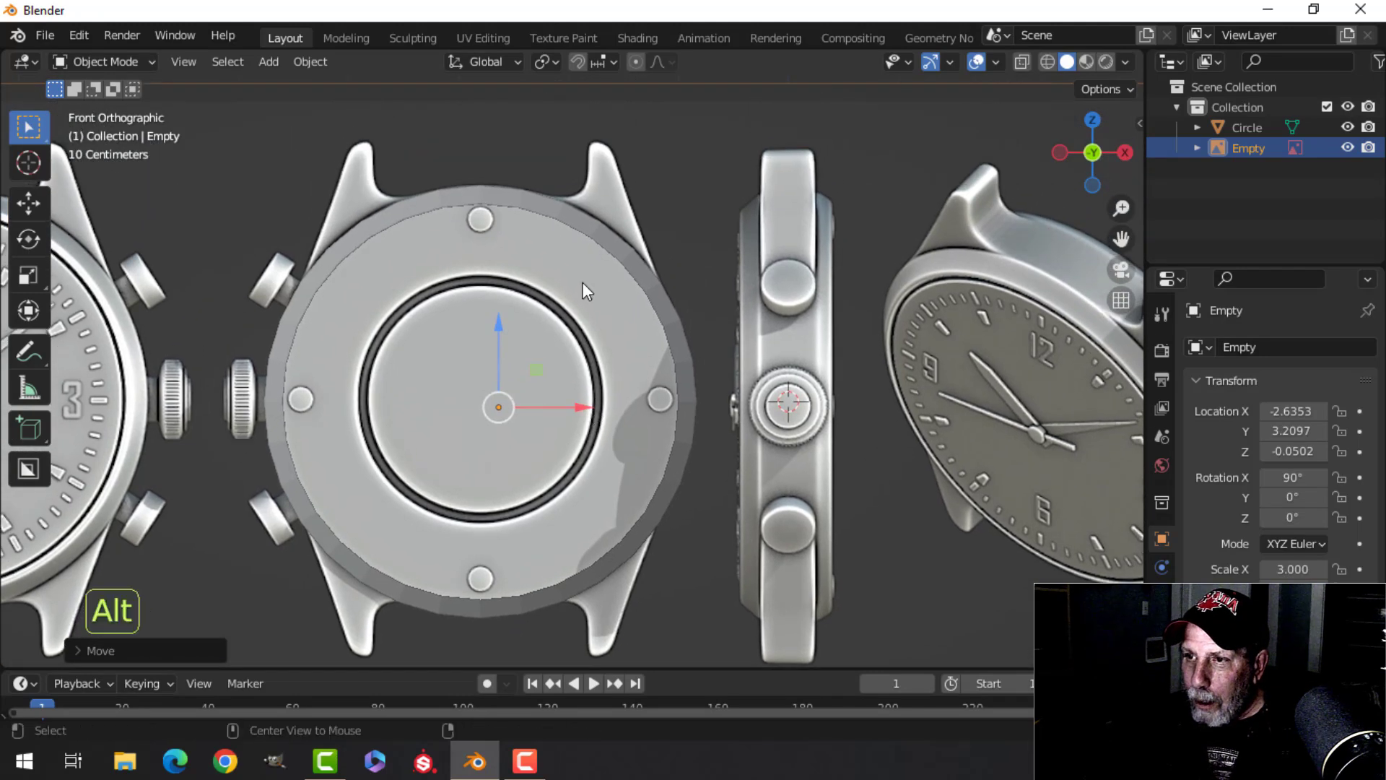
Select the case ring and open its mesh in Edit Mode with nothing selected
key(alt+a)
click(550, 215)
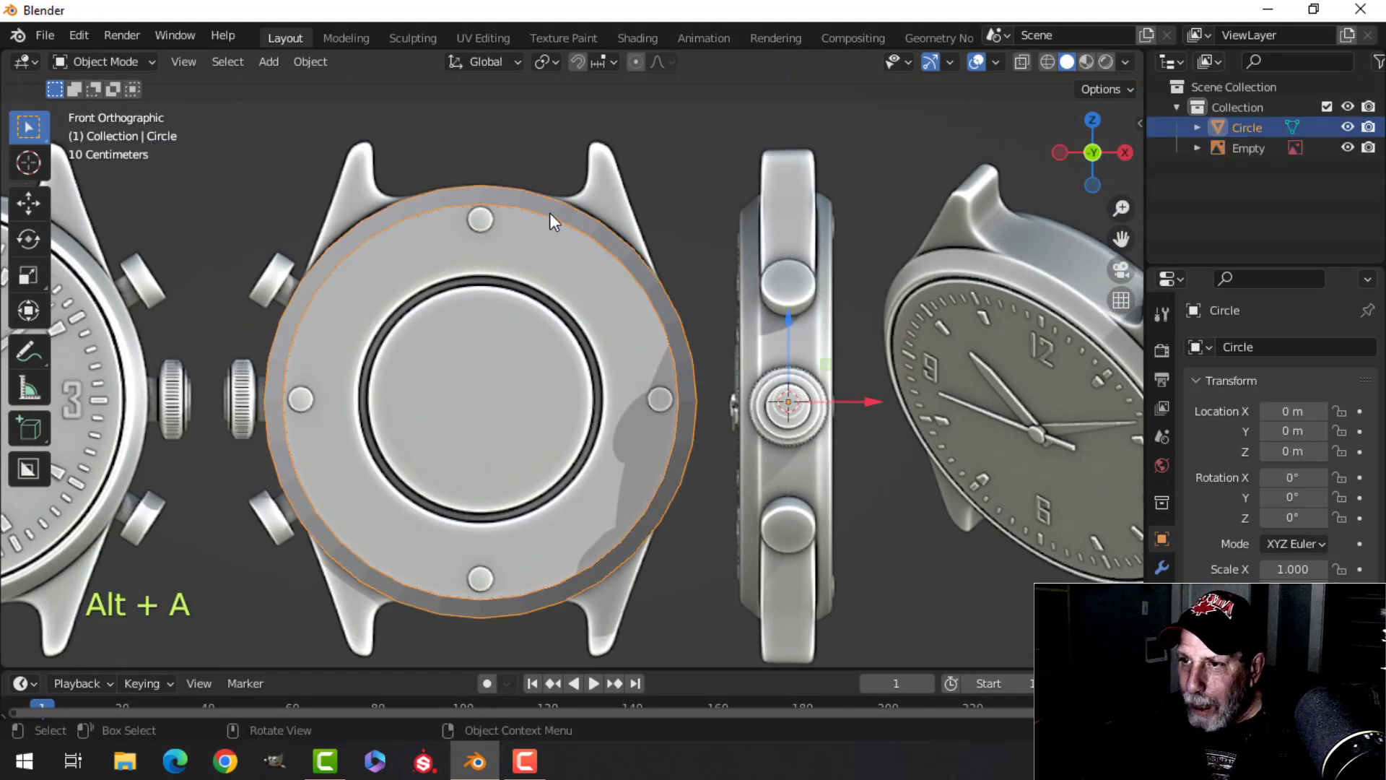
key(Tab)
key(alt+a)
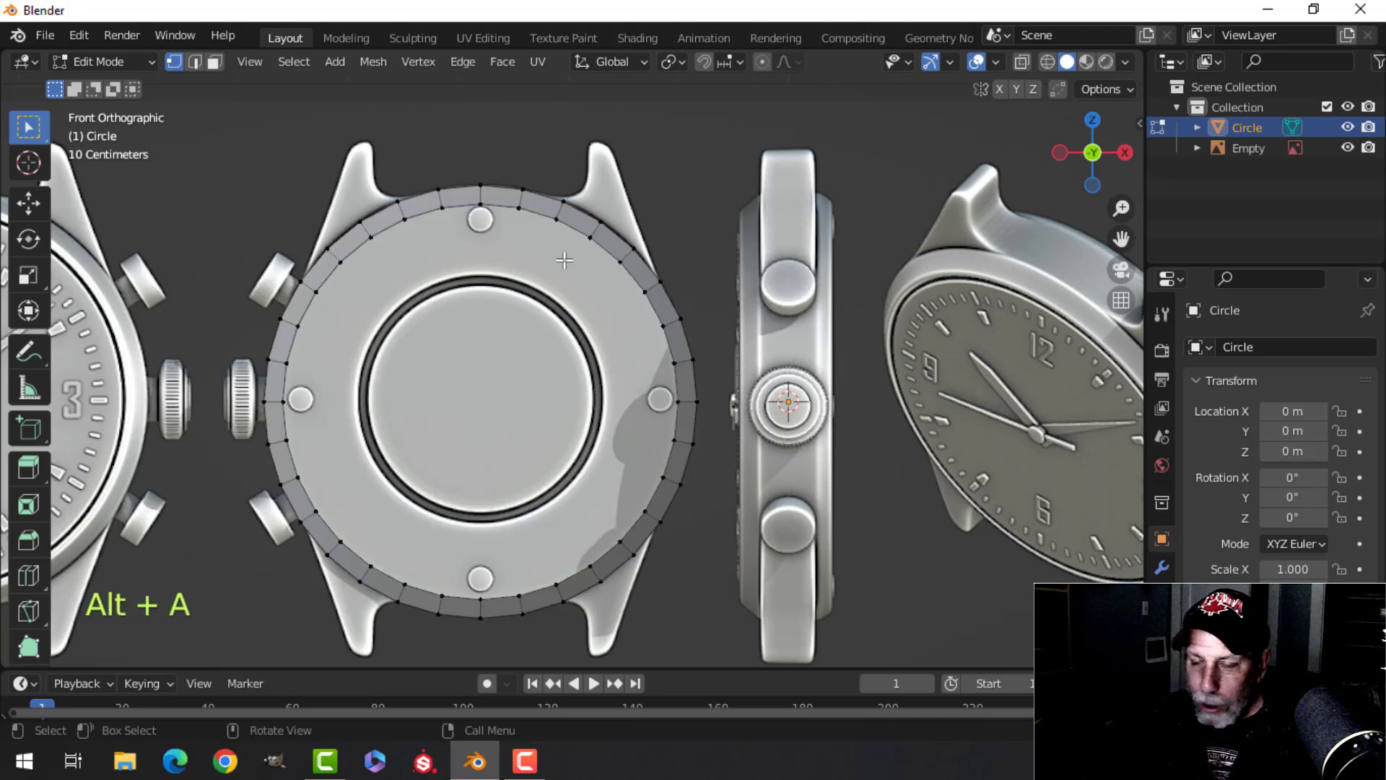
Switch to edge select mode and select the case ring's inner edge loop
key(2)
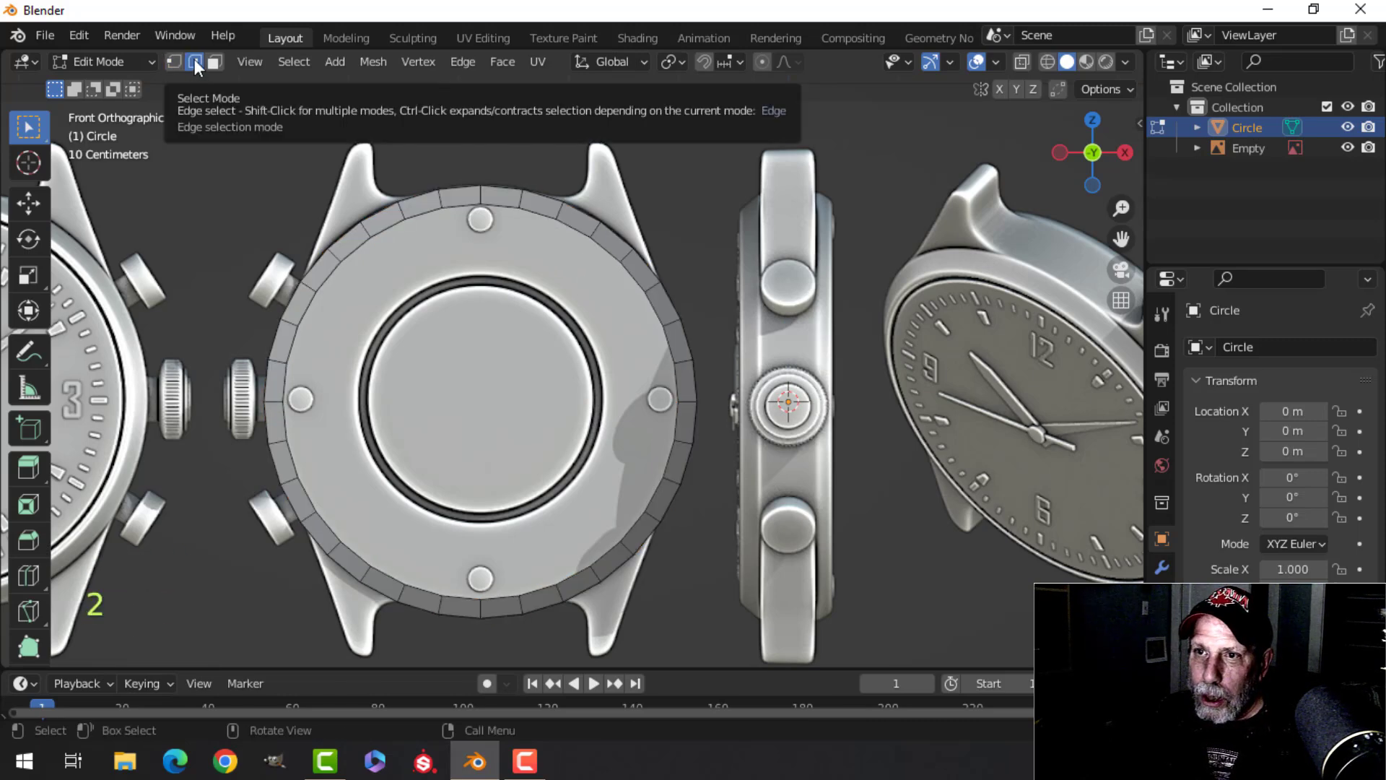
key(1)
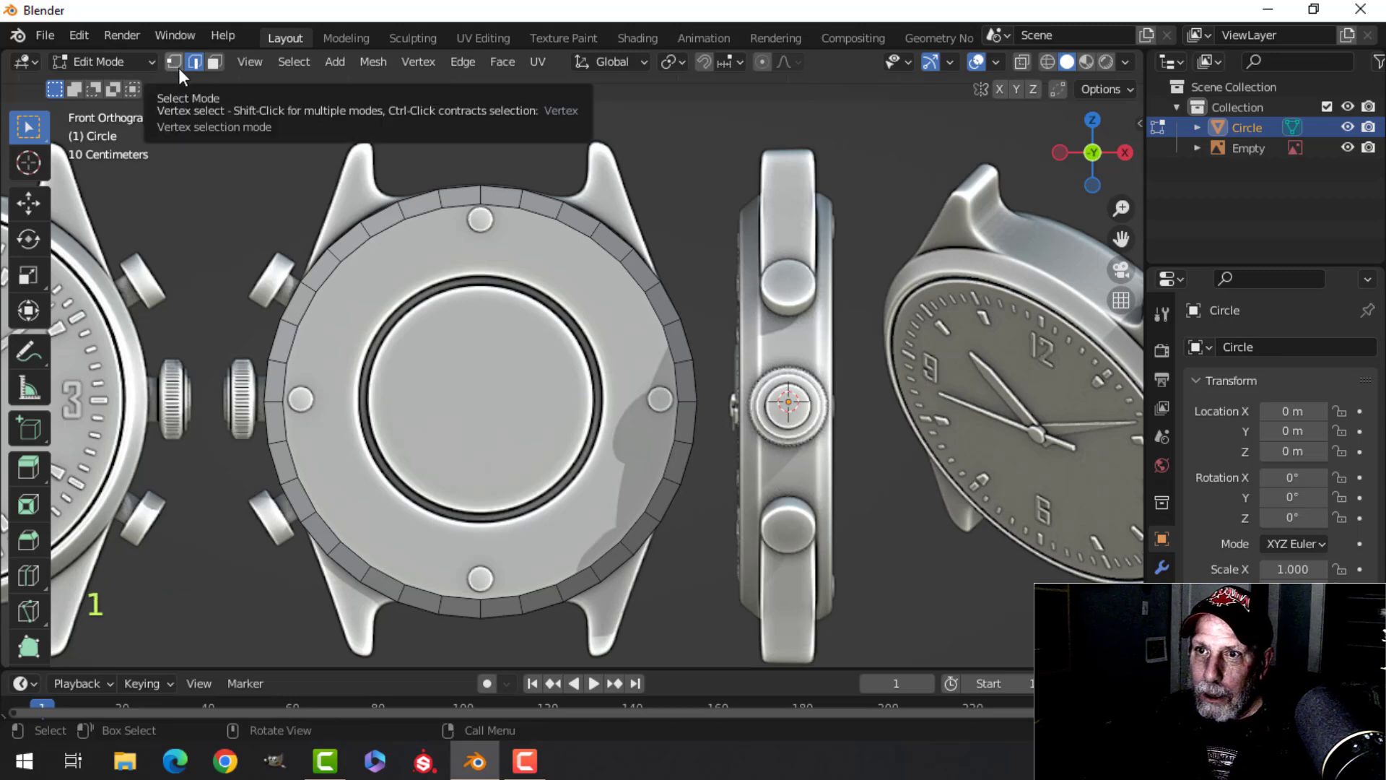
key(1)
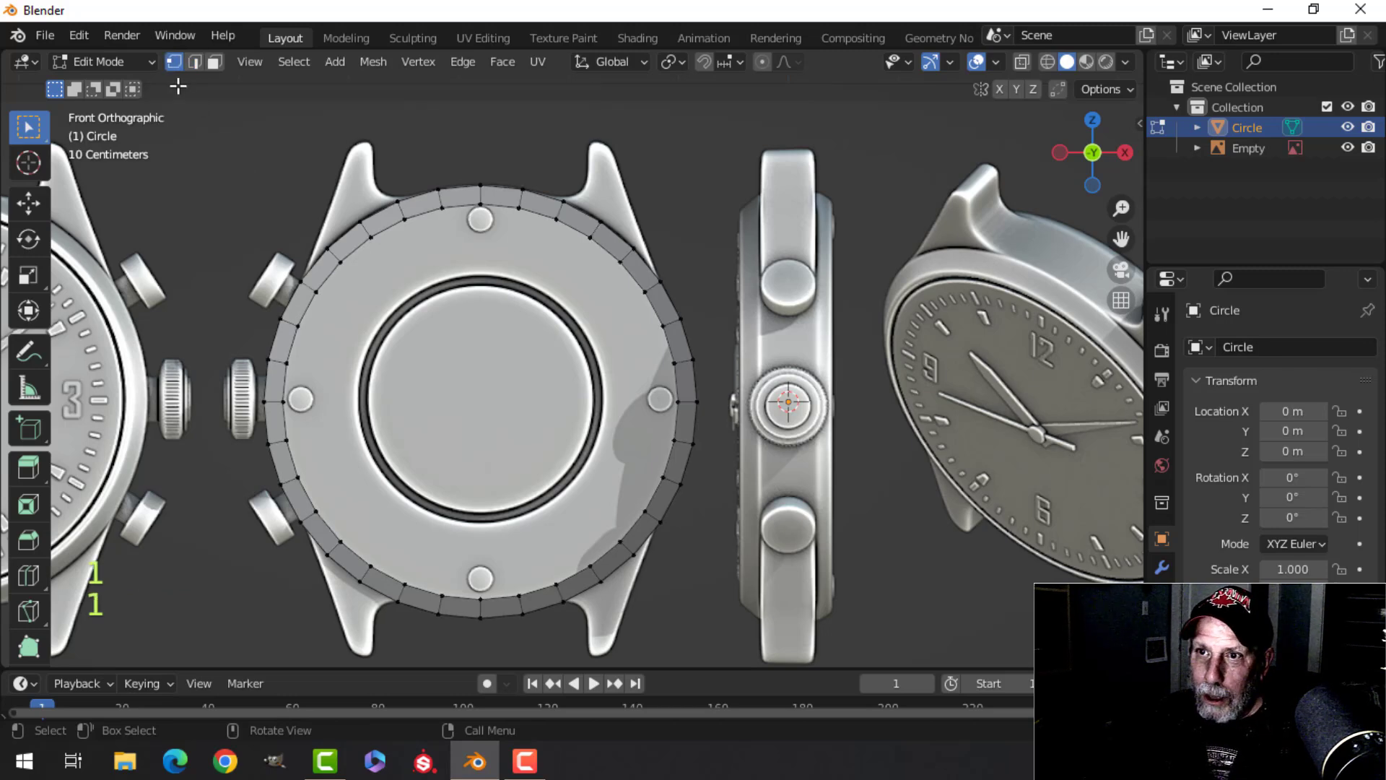
key(2)
key(3)
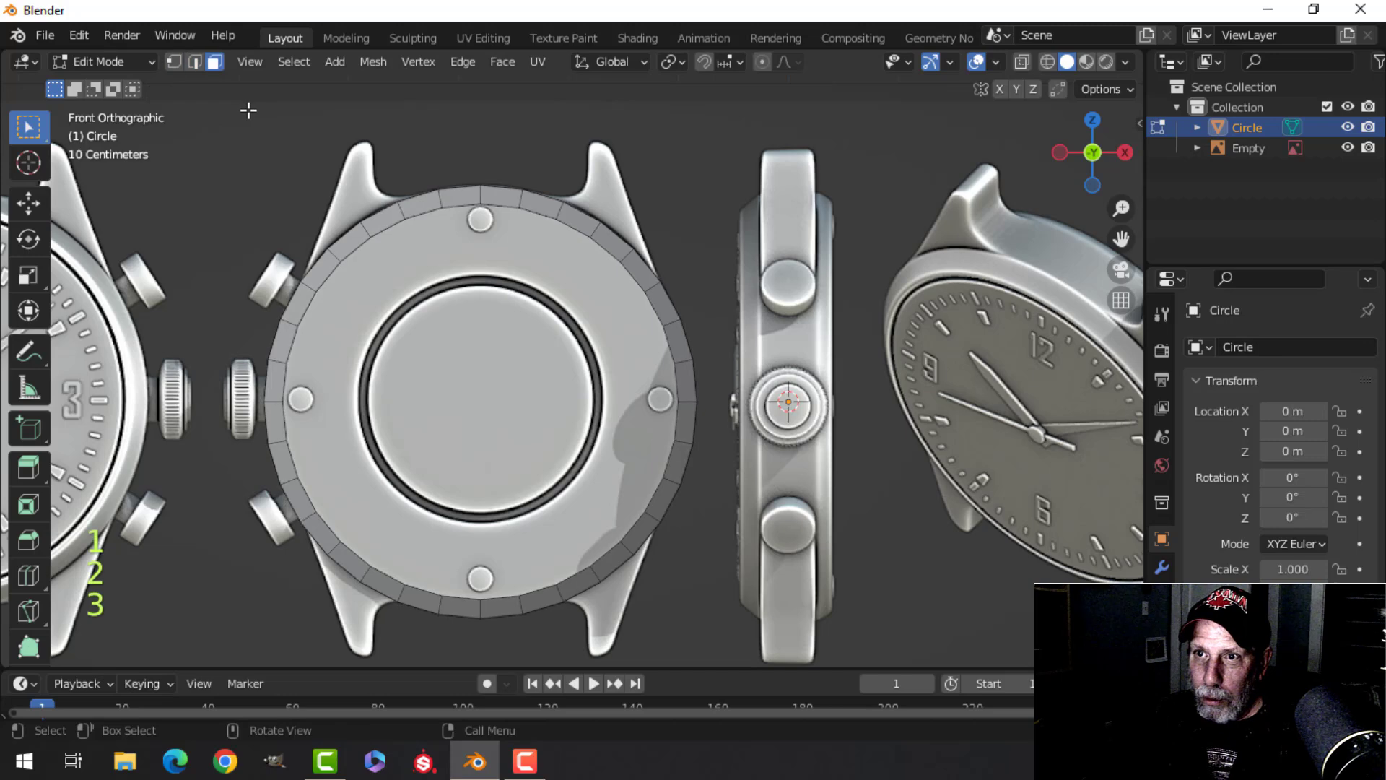
click(194, 62)
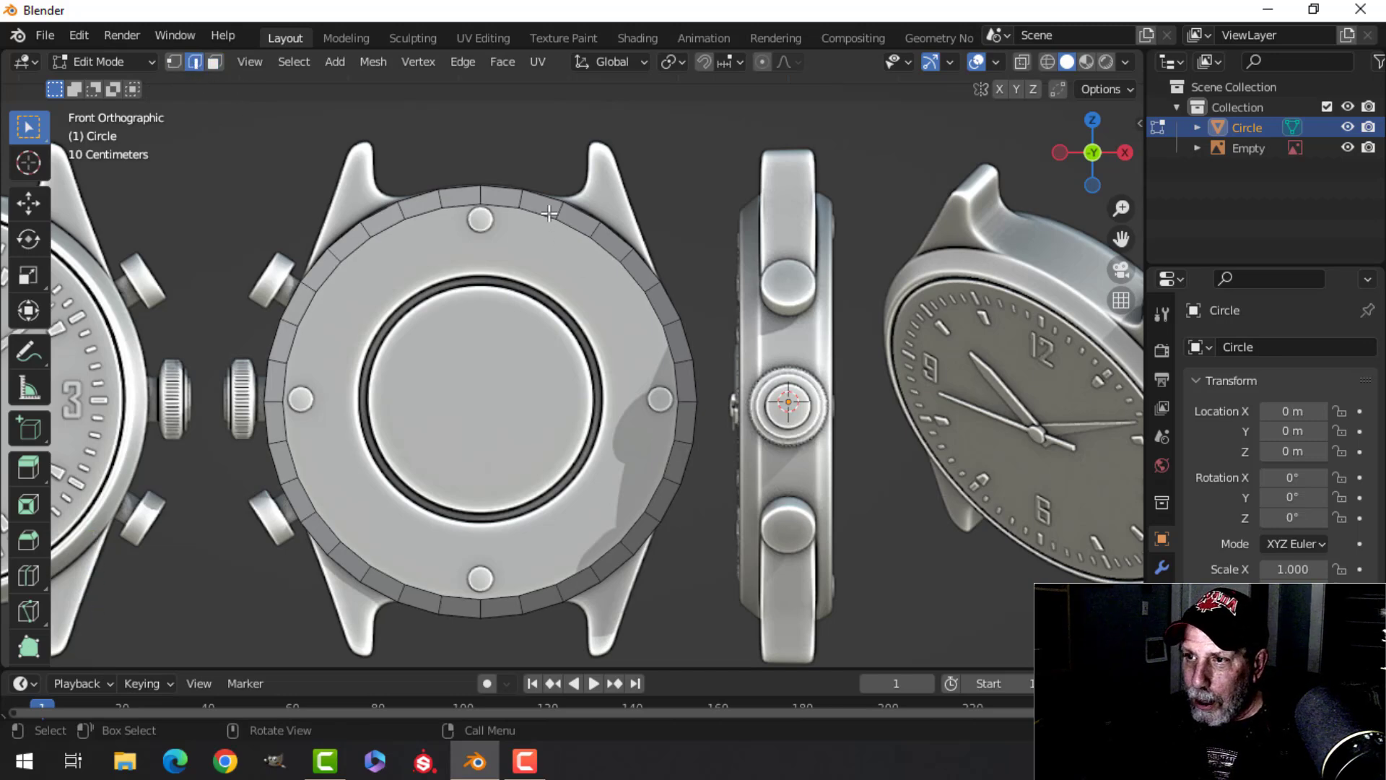
alt+shift+click(617, 241)
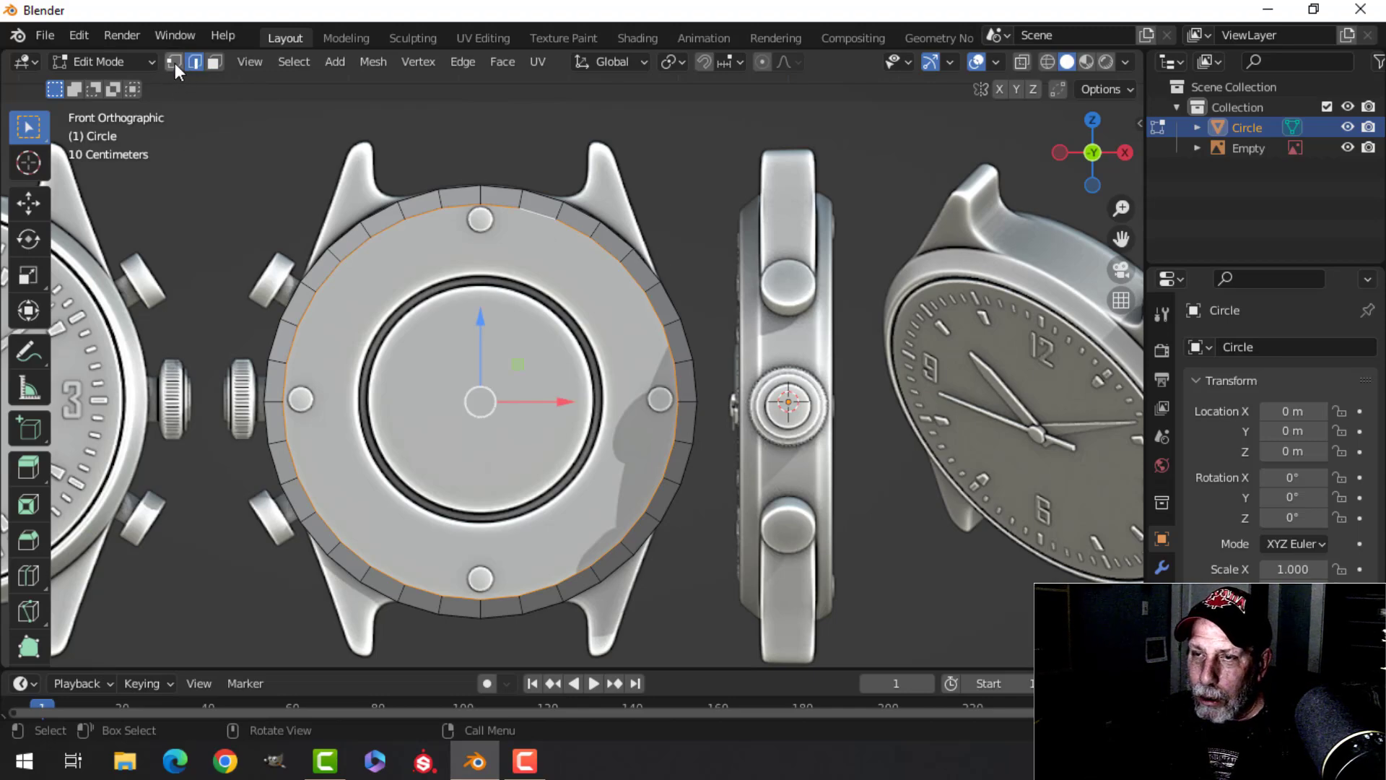
middle_drag(688, 247, 672, 325)
key(KP_1)
scroll(675, 265, up, 3)
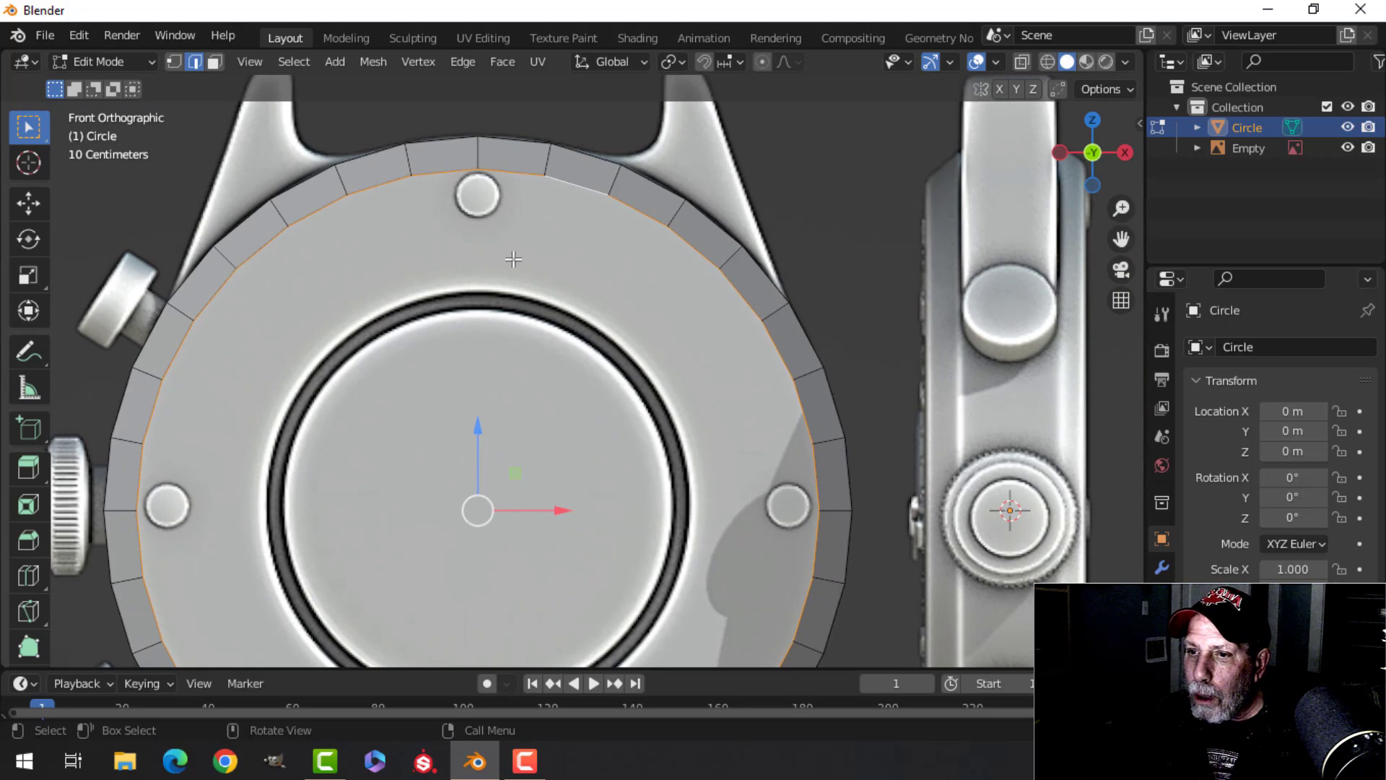
In the front wireframe view, scale the selected inner edge loop up to about 1.02 to match the back rim in the reference
key(z)
click(464, 259)
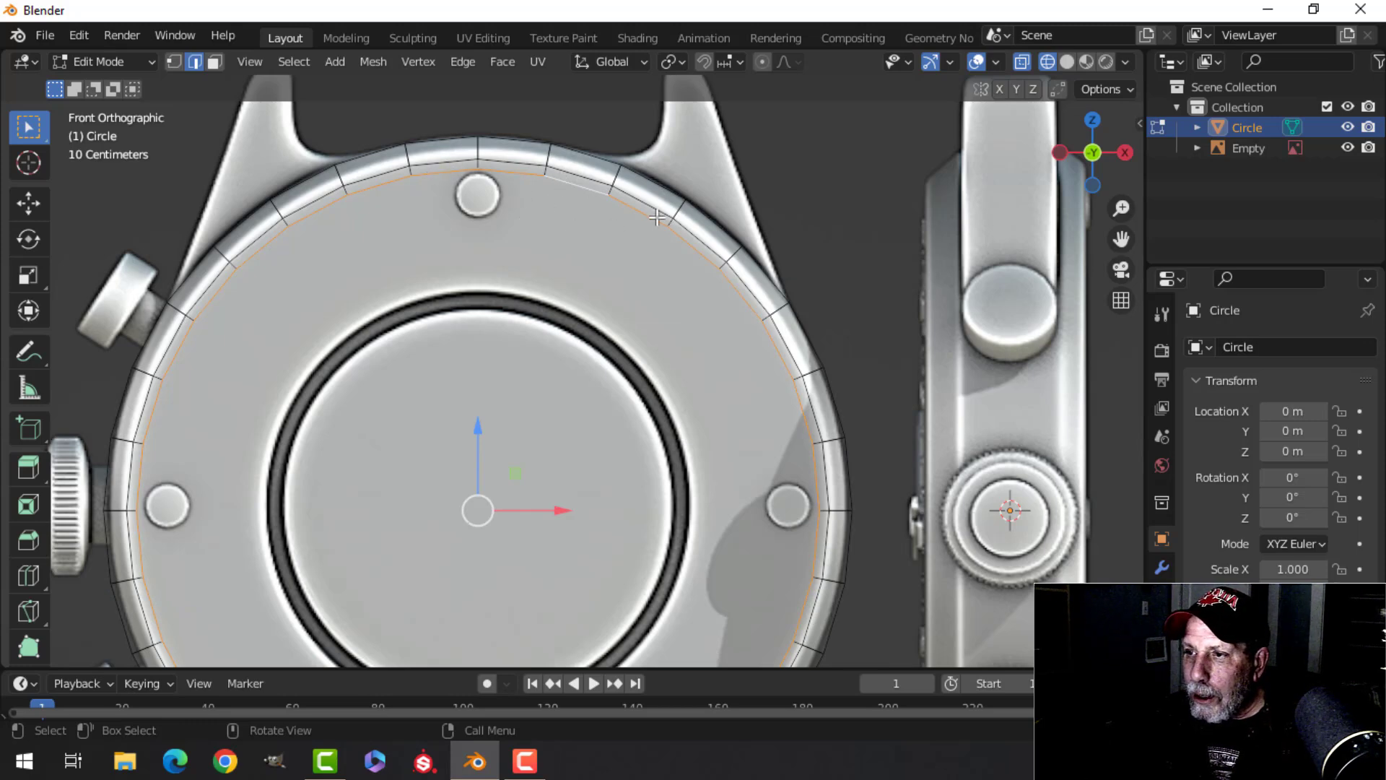
middle_drag(503, 156, 720, 113)
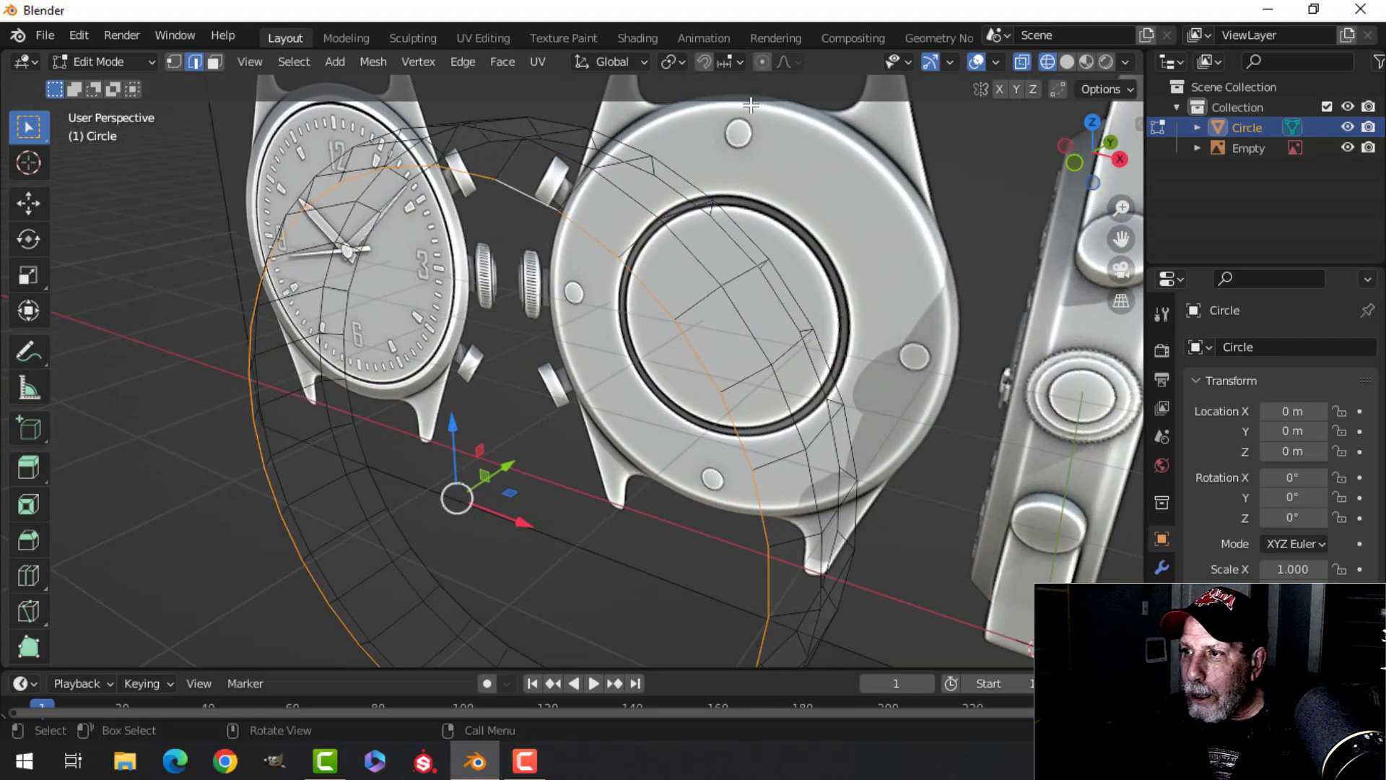
key(KP_1)
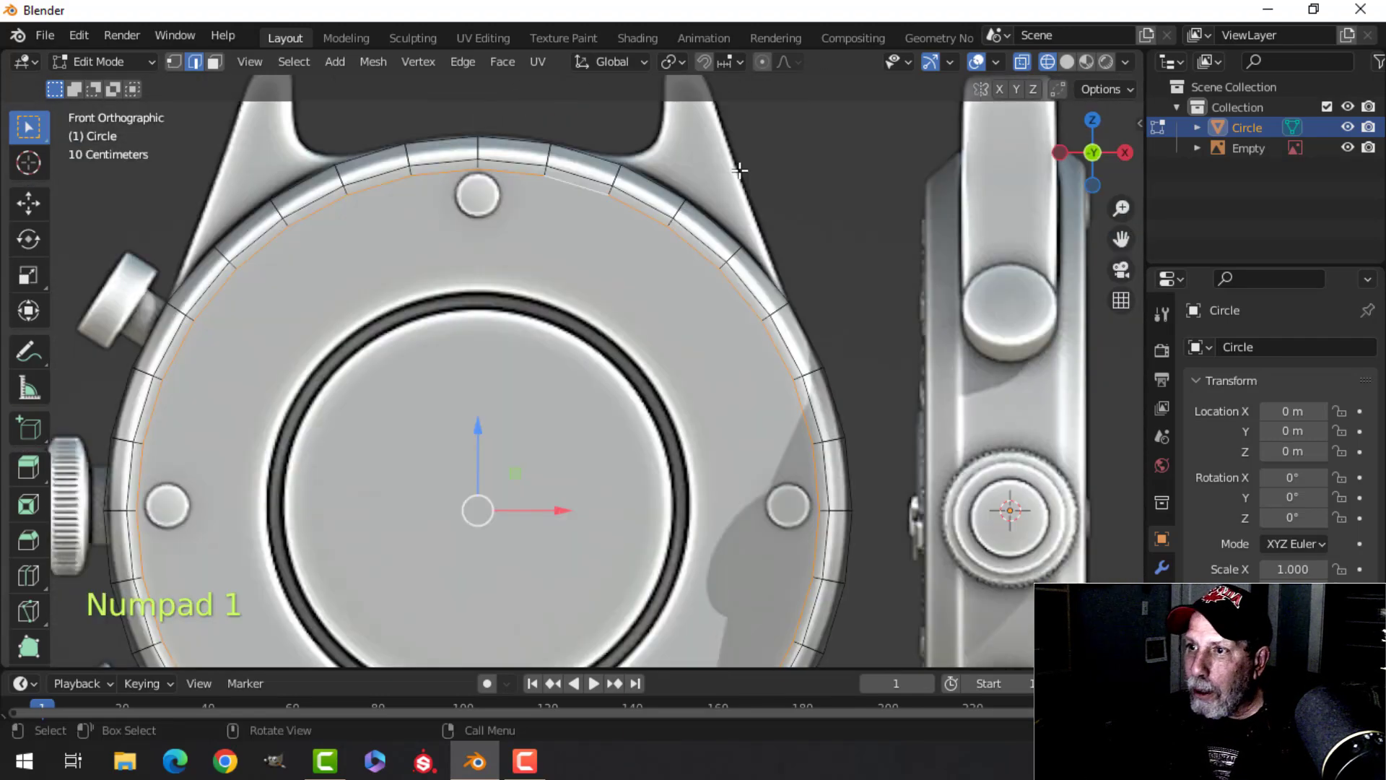
key(s)
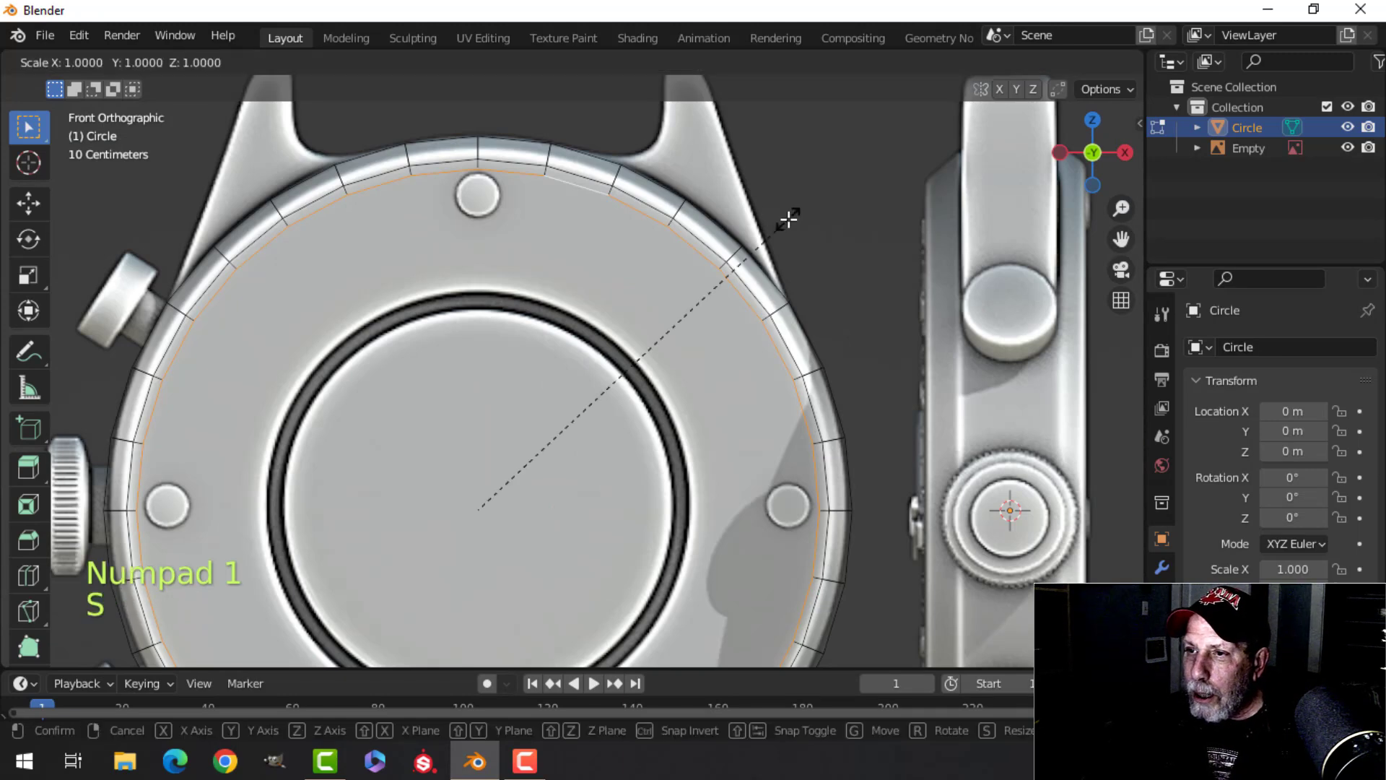
key(shift)
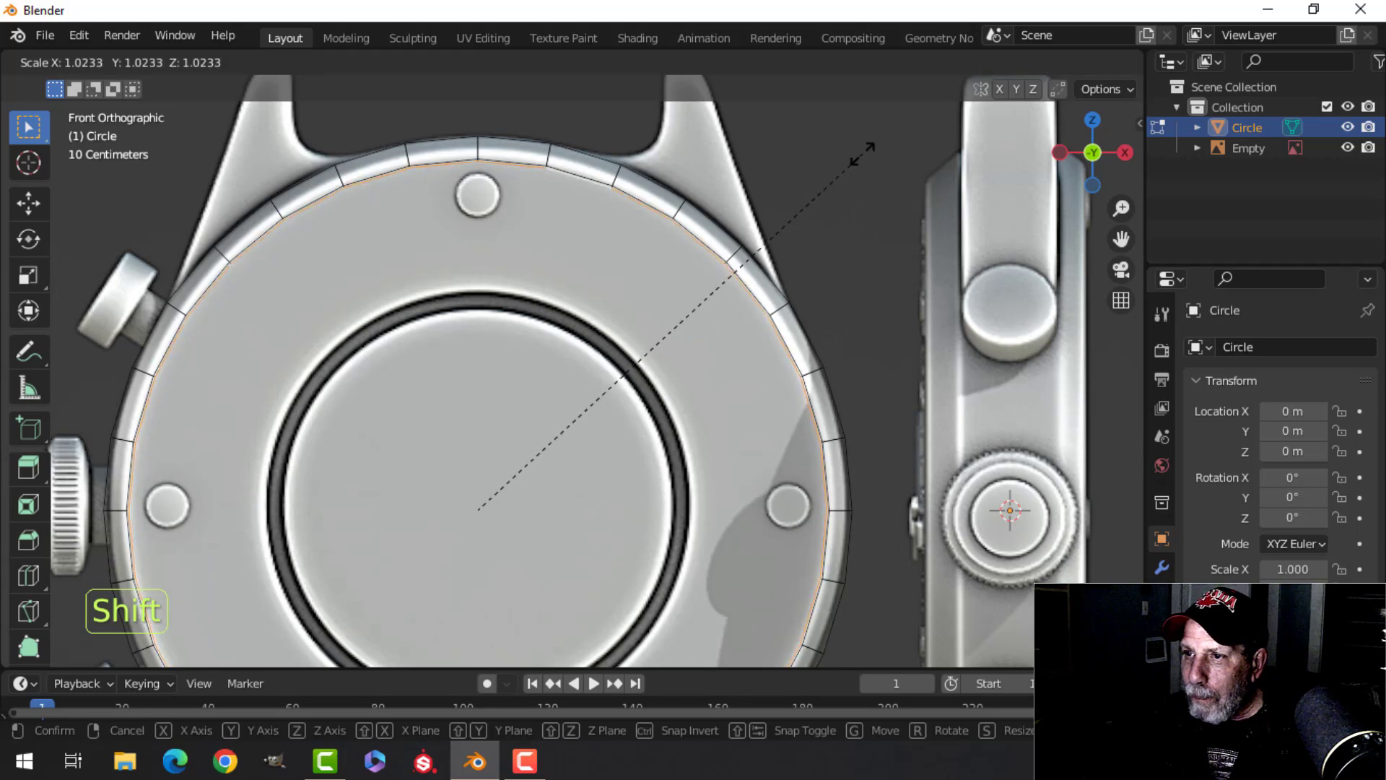
click(895, 128)
Extrude the edge loop and scale it inward to the outer edge of the dark circular groove on the case back
scroll(787, 191, down, 2)
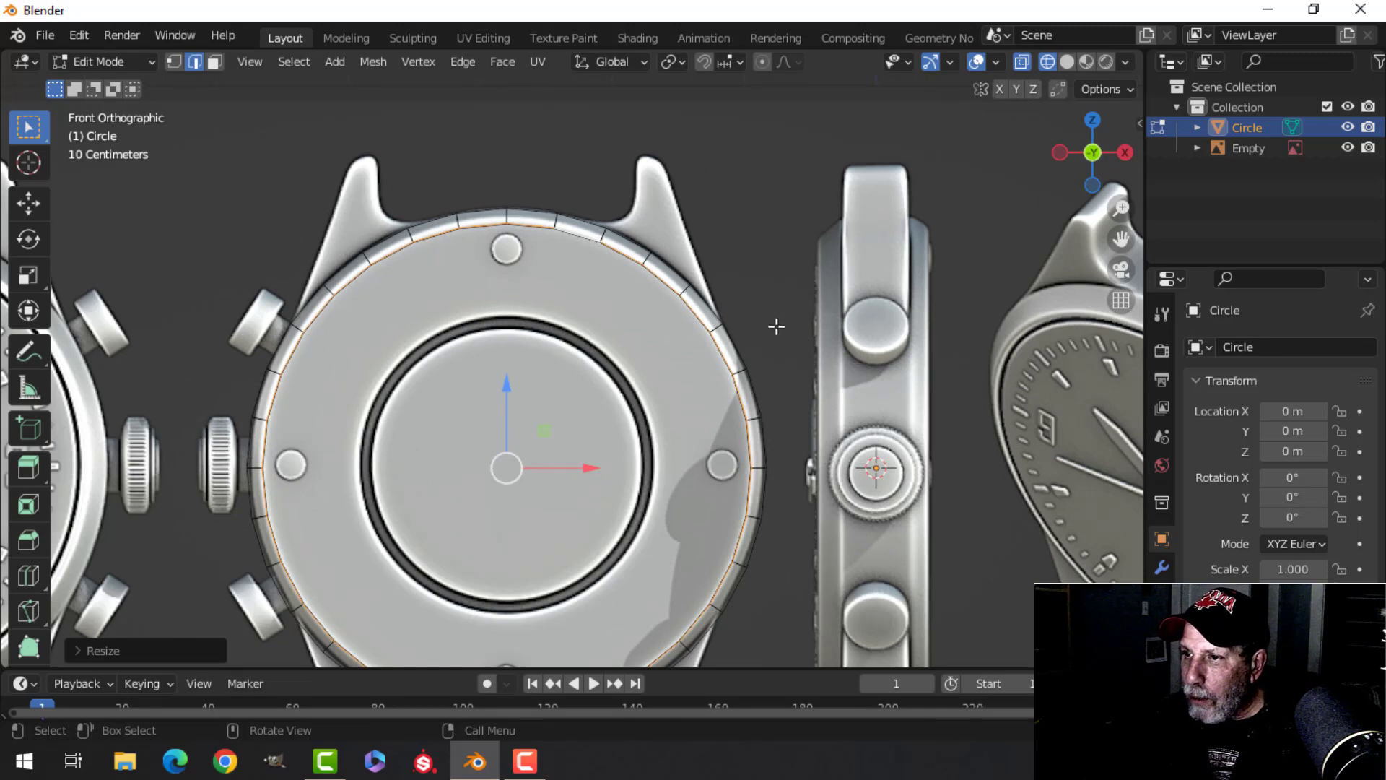
scroll(725, 320, down, 2)
shift+middle_drag(712, 331, 877, 271)
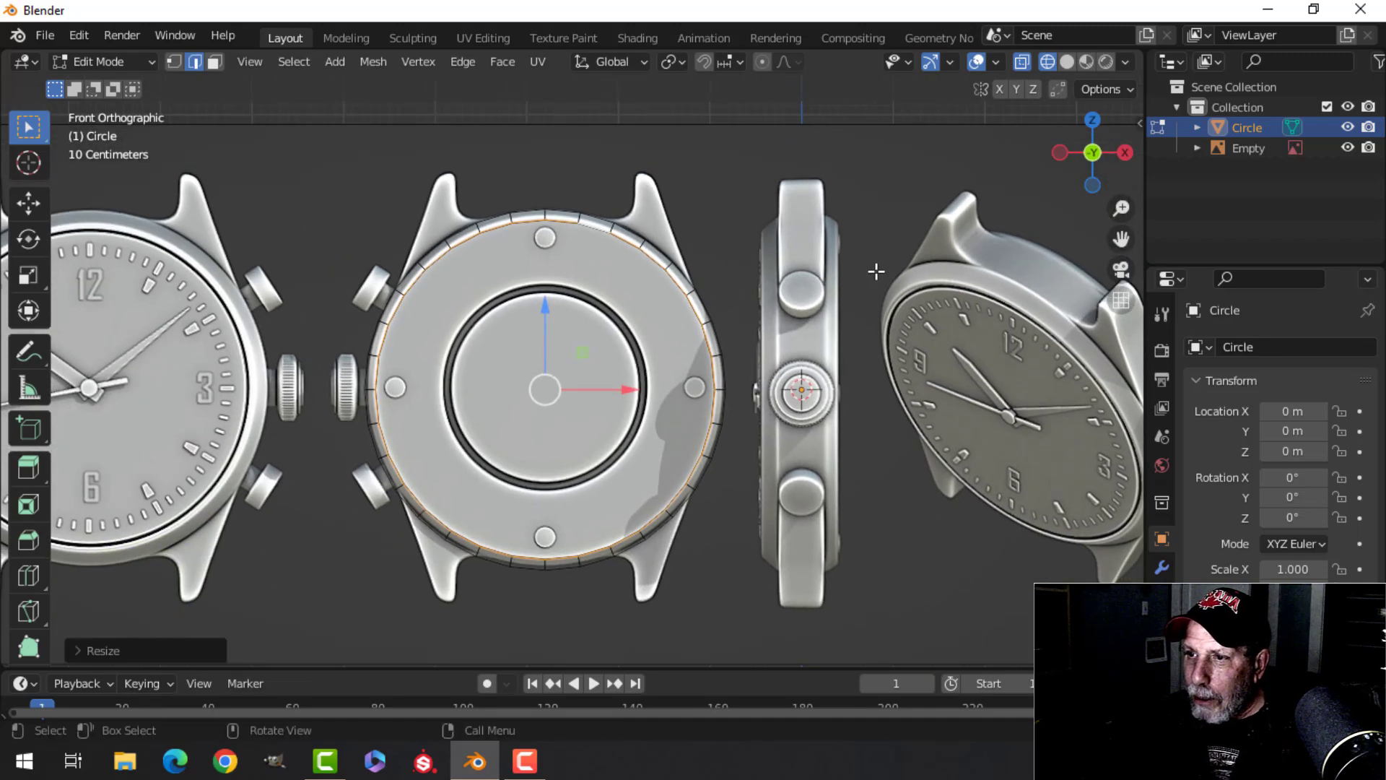
key(e)
key(s)
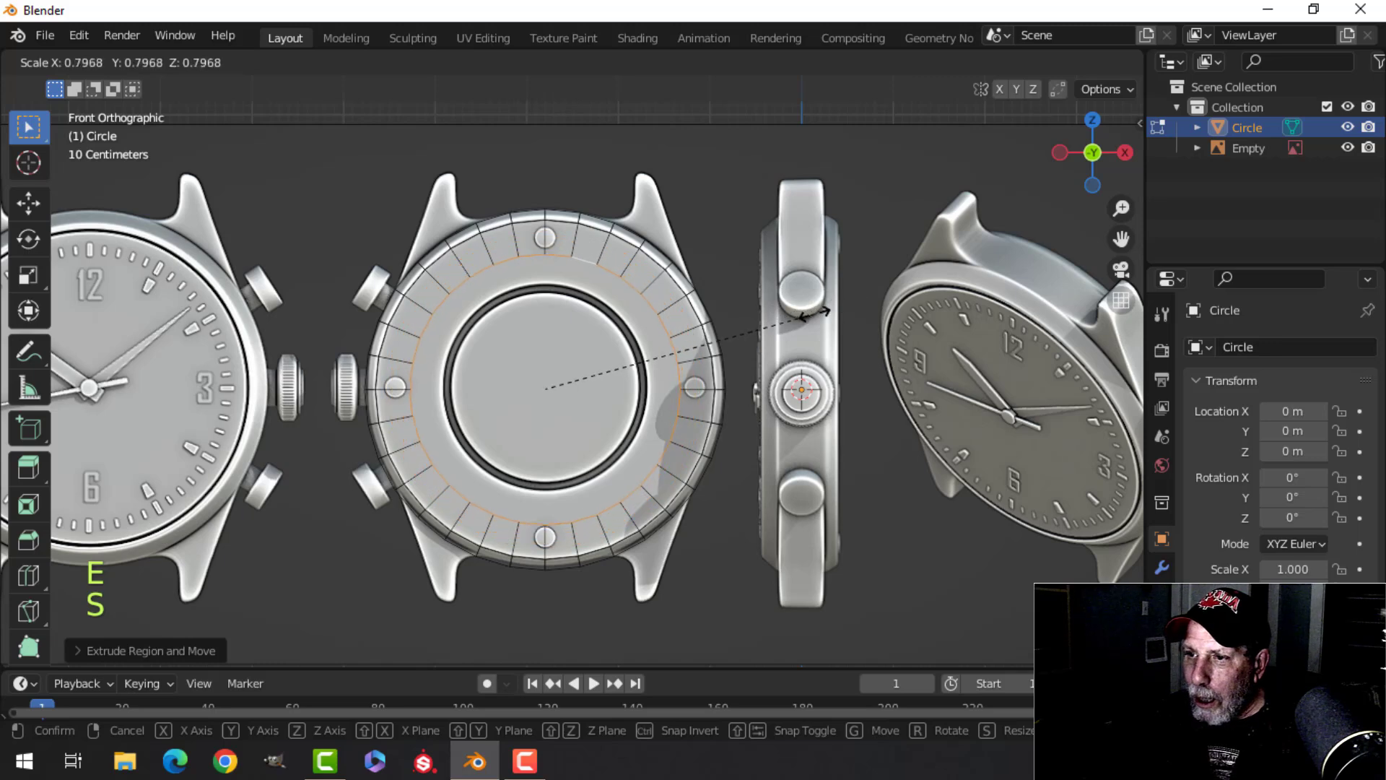
click(761, 336)
Extrude the loop again, scaling it inward to the inner side of the dark groove, and fine-tune its size
scroll(632, 309, up, 4)
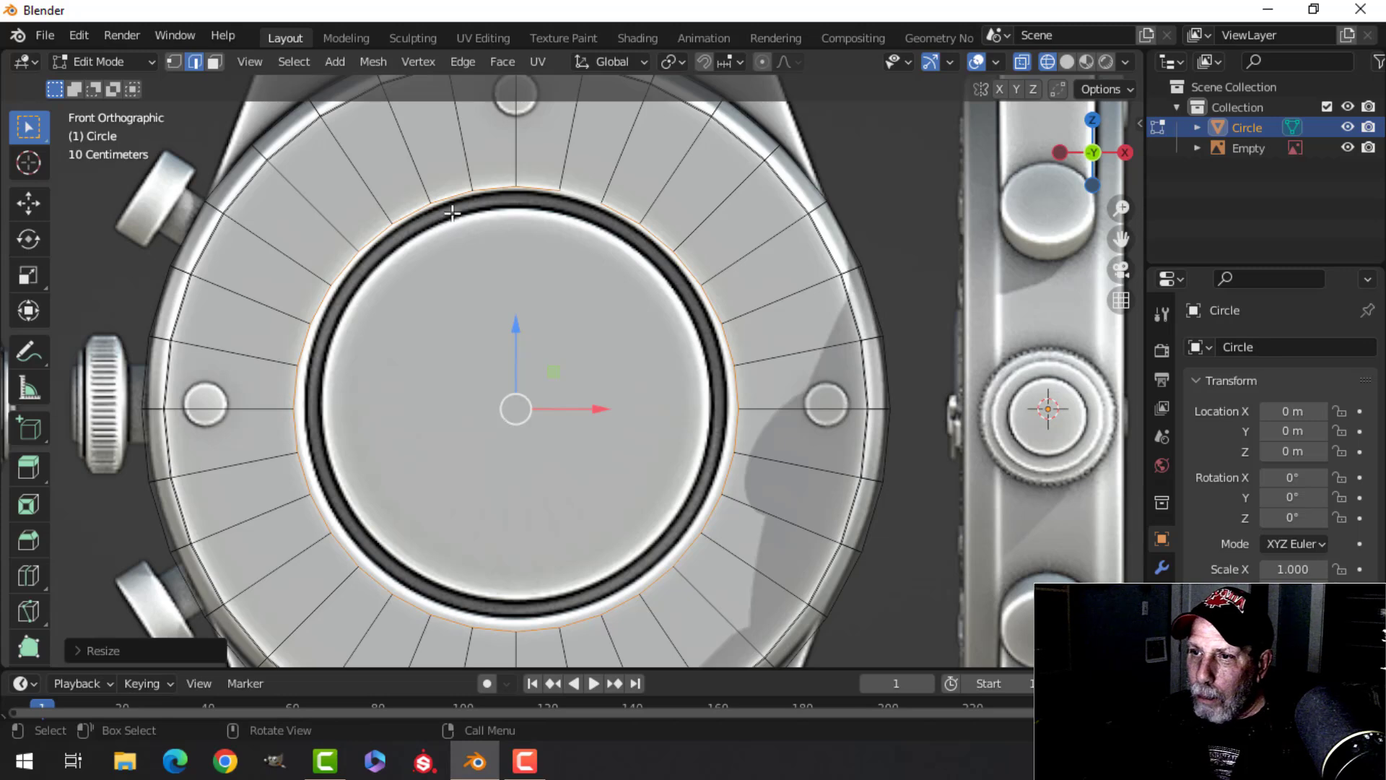
key(e)
key(s)
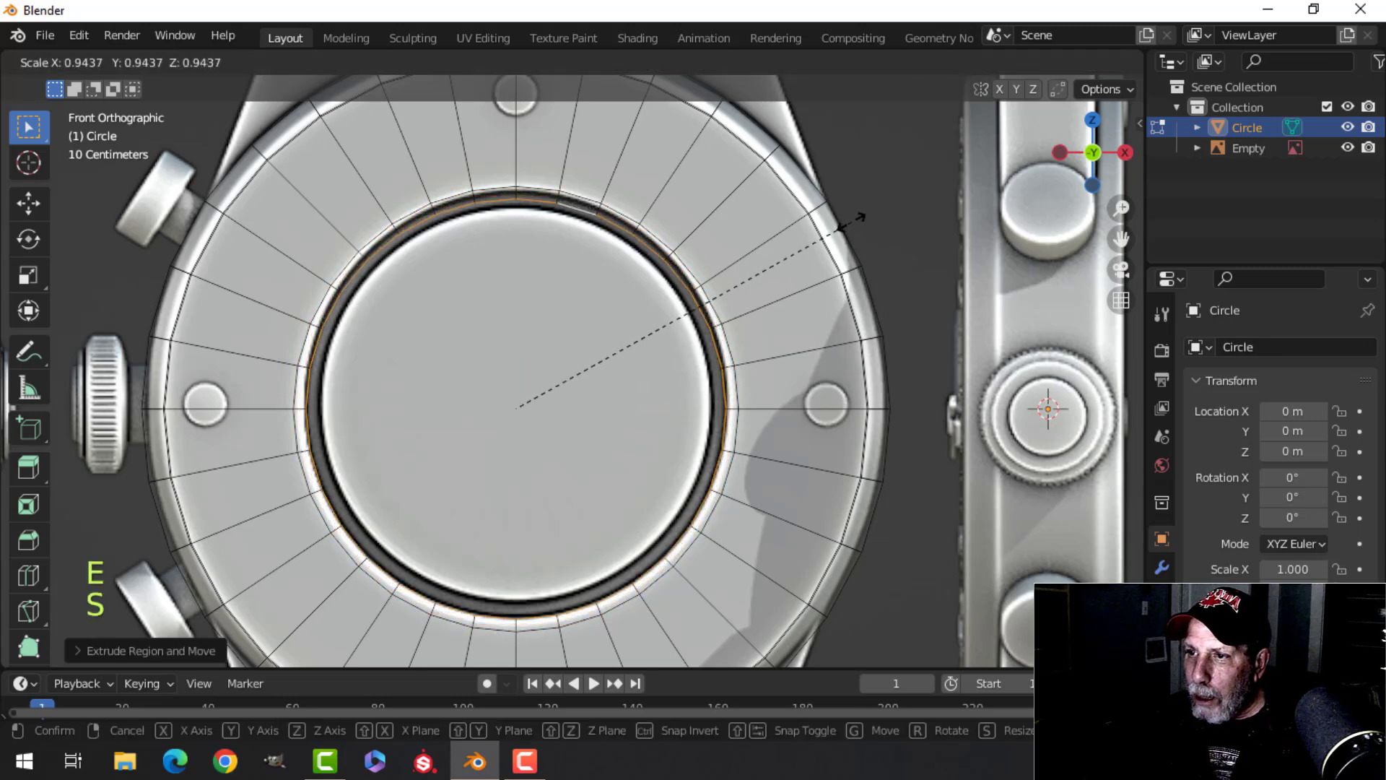
click(837, 230)
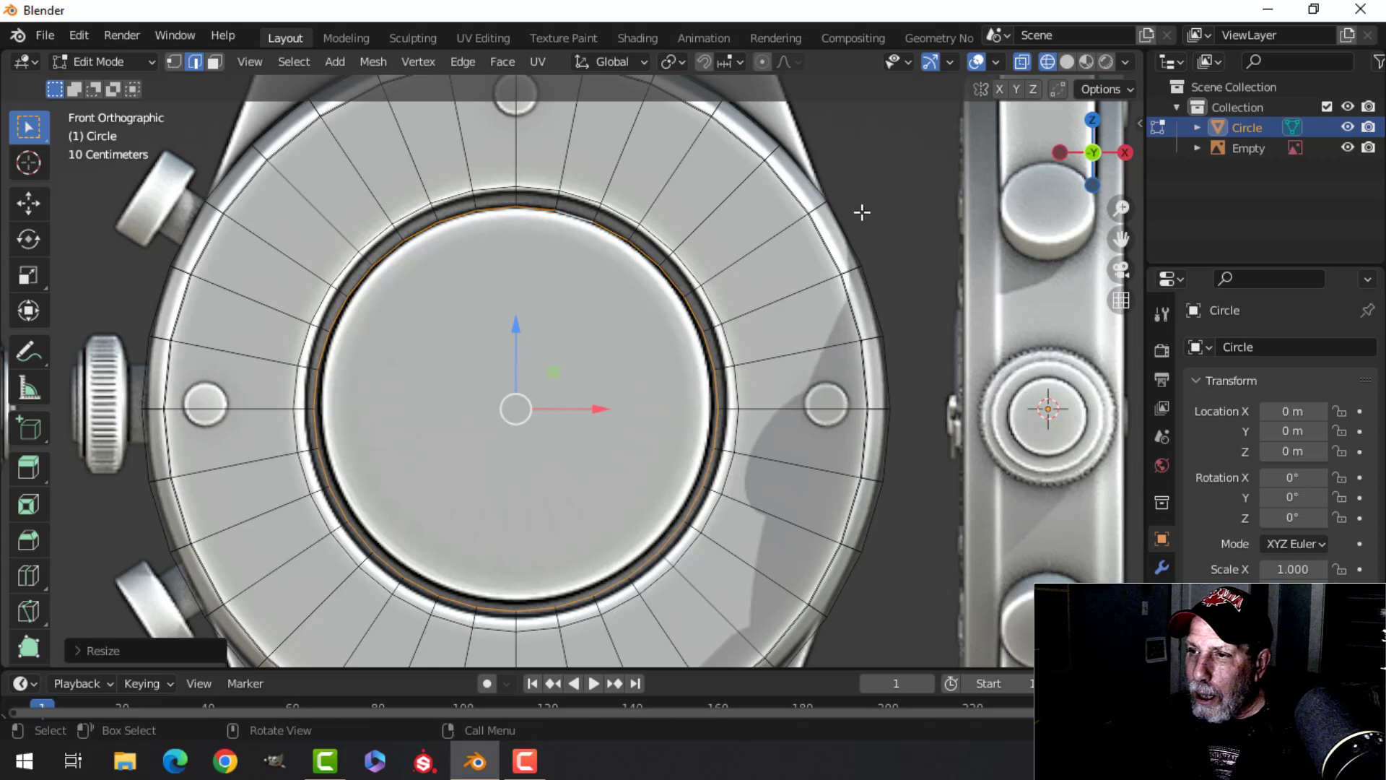
key(s)
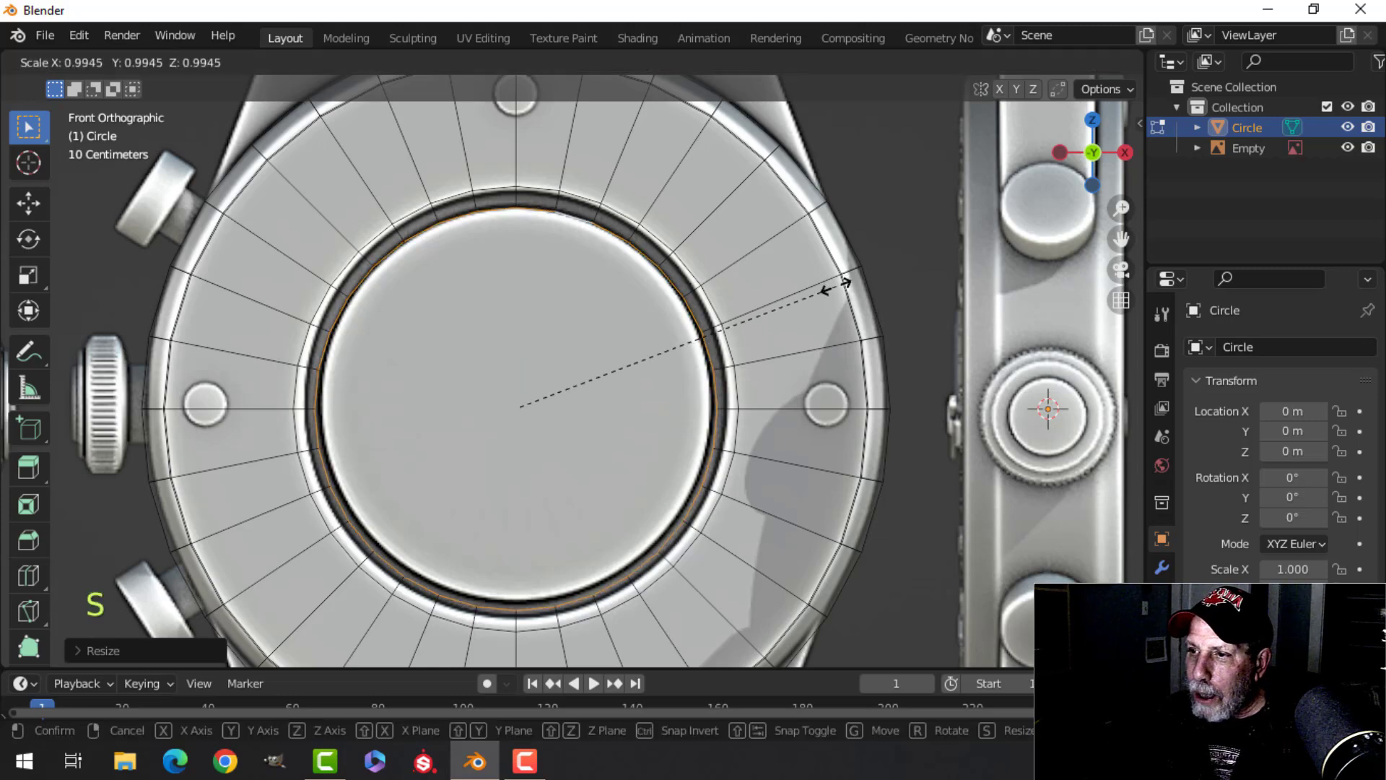
click(833, 285)
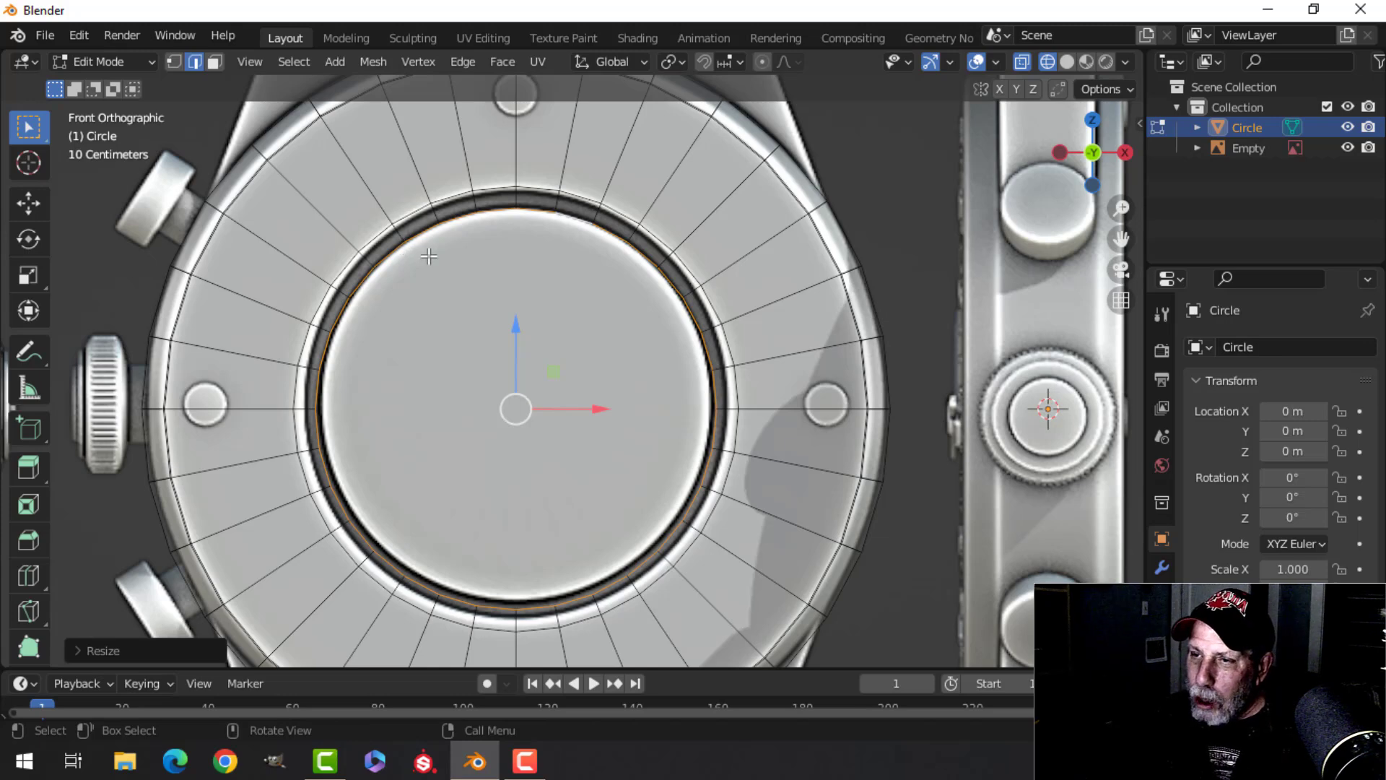
Switch to solid shading and fill the innermost edge loop with a face to close the case back
scroll(478, 289, down, 3)
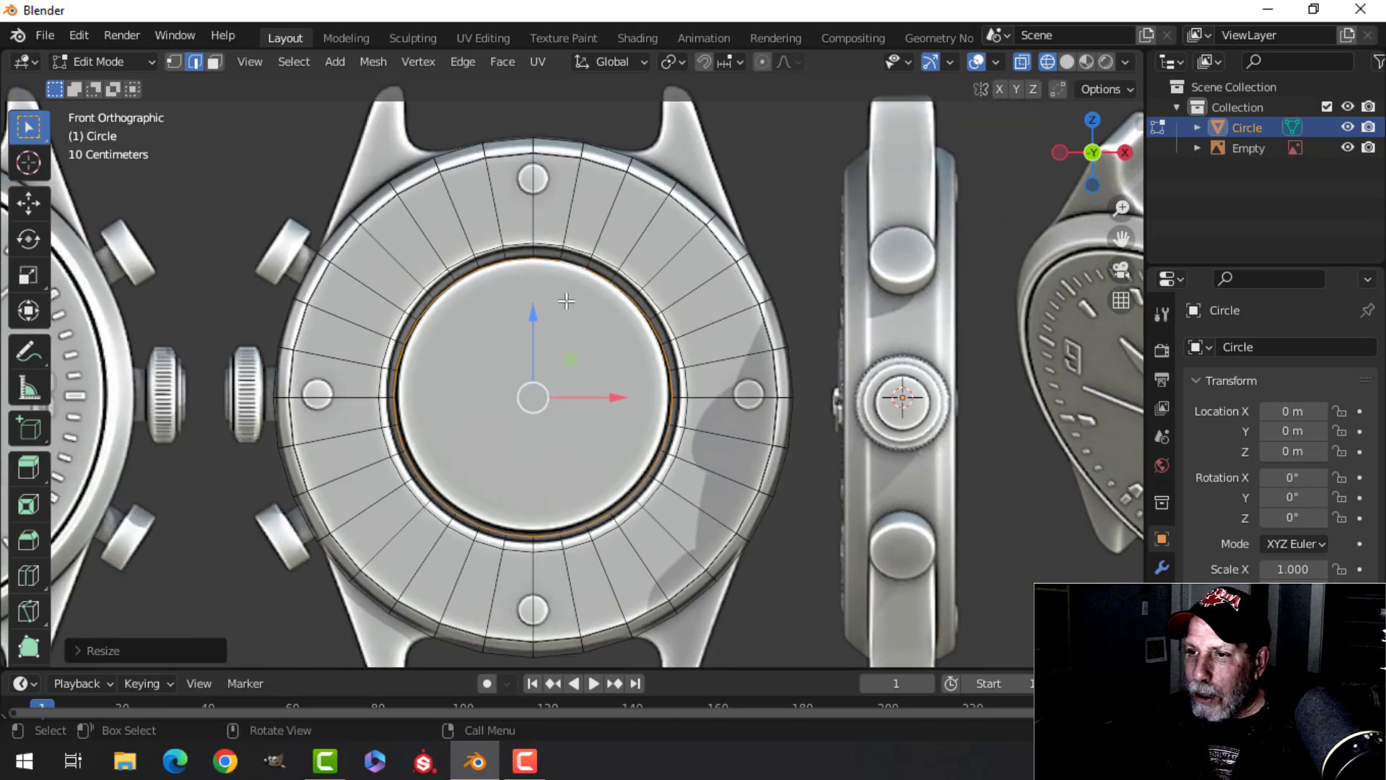
scroll(570, 300, up, 4)
key(z)
click(940, 251)
mouse_move(940, 251)
middle_down()
mouse_move(592, 331)
mouse_move(510, 325)
mouse_move(696, 272)
mouse_move(656, 310)
middle_up()
key(f)
scroll(510, 325, up, 4)
scroll(645, 315, down, 3)
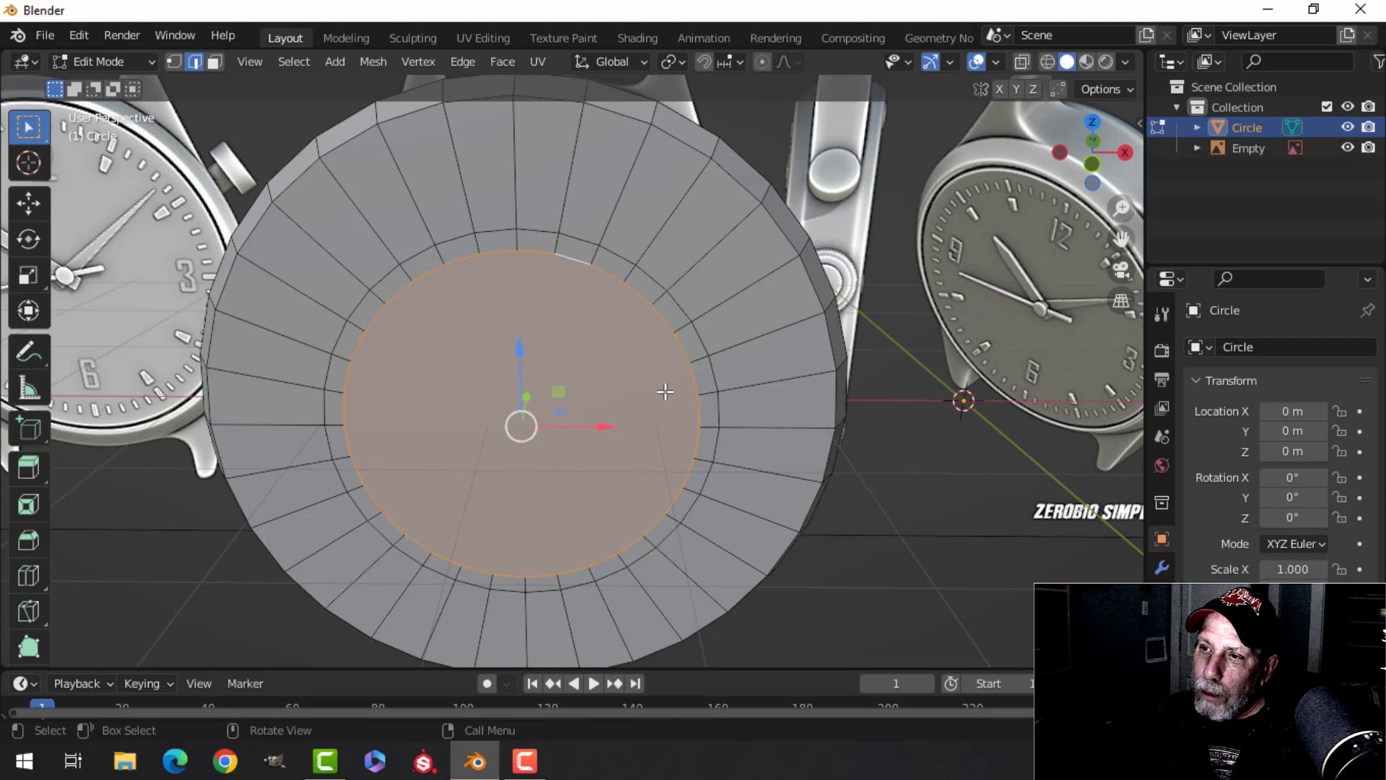
Deselect everything on the case back and switch to face select mode
key(1)
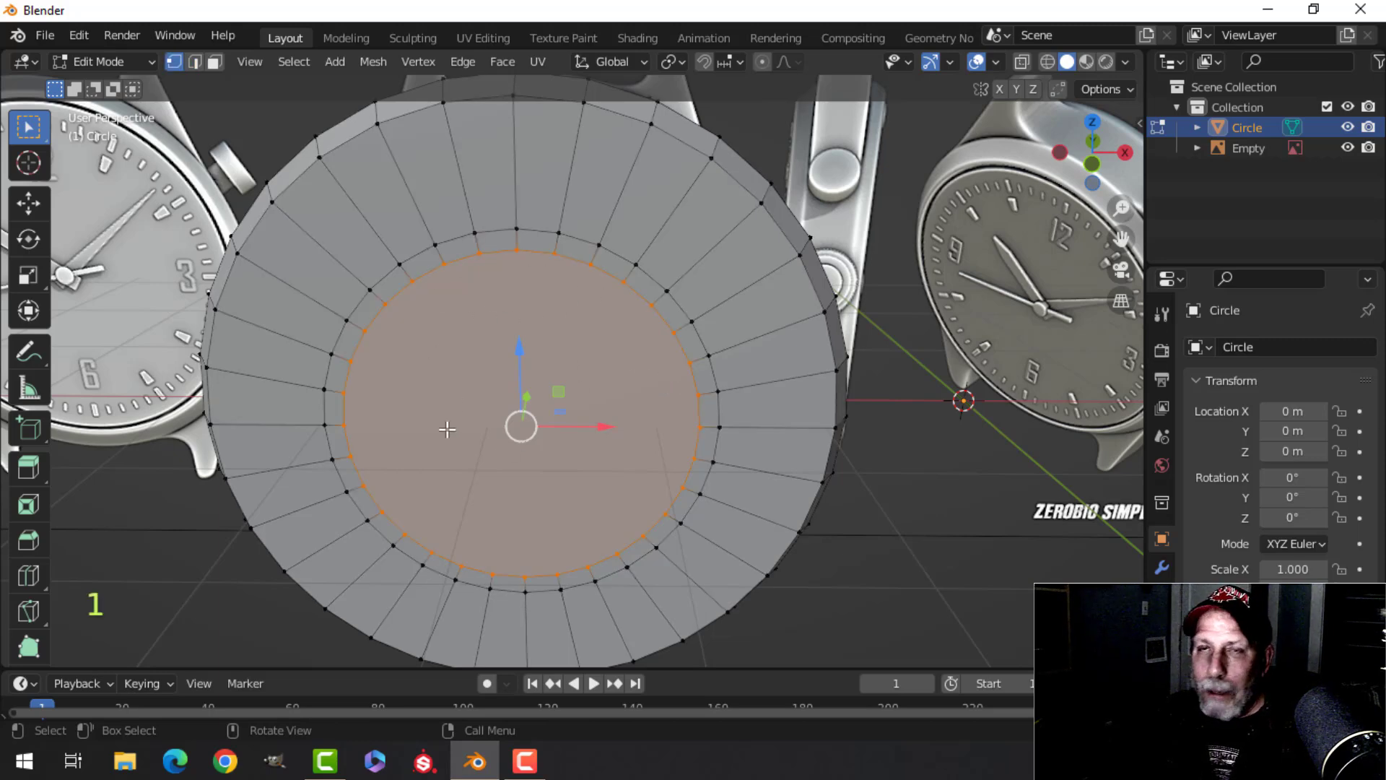
scroll(496, 397, down, 1)
middle_drag(725, 405, 609, 371)
key(alt+a)
scroll(620, 375, up, 4)
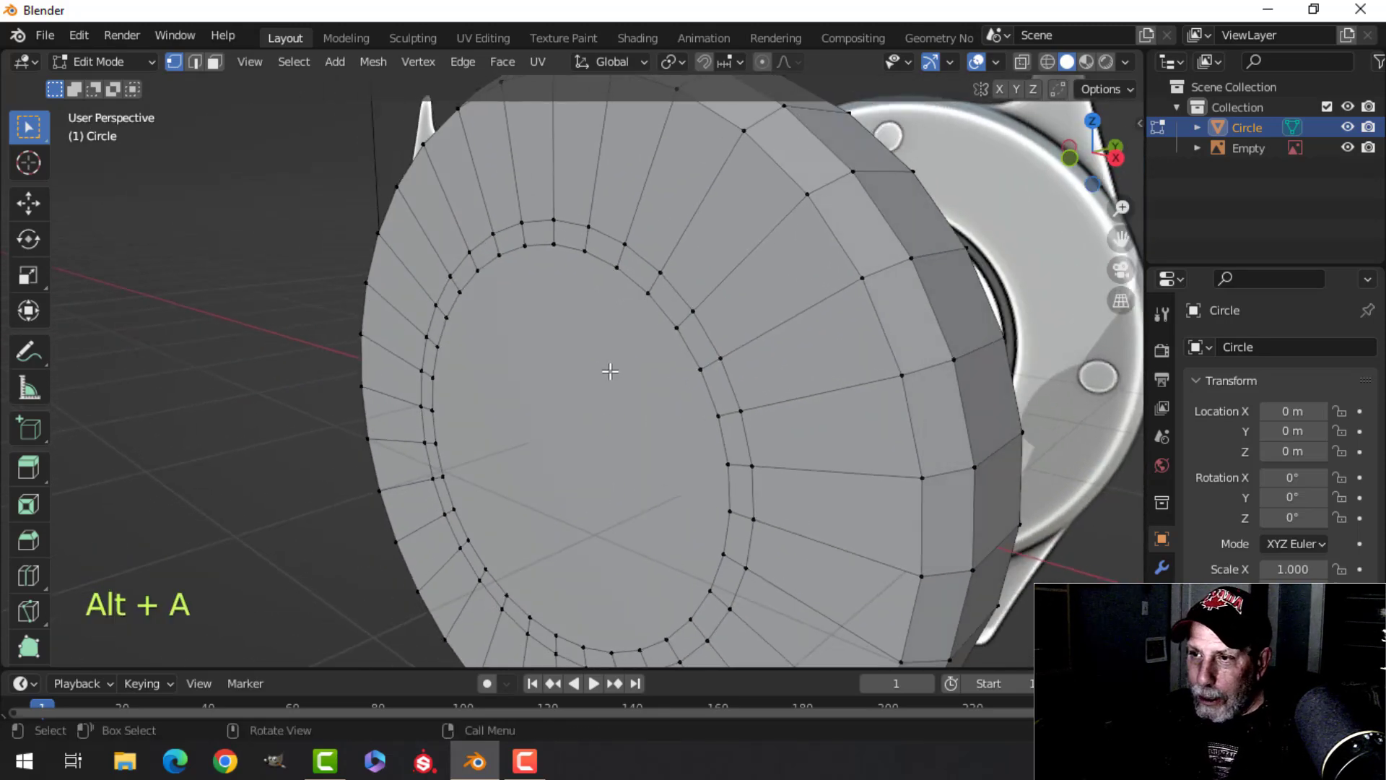
key(3)
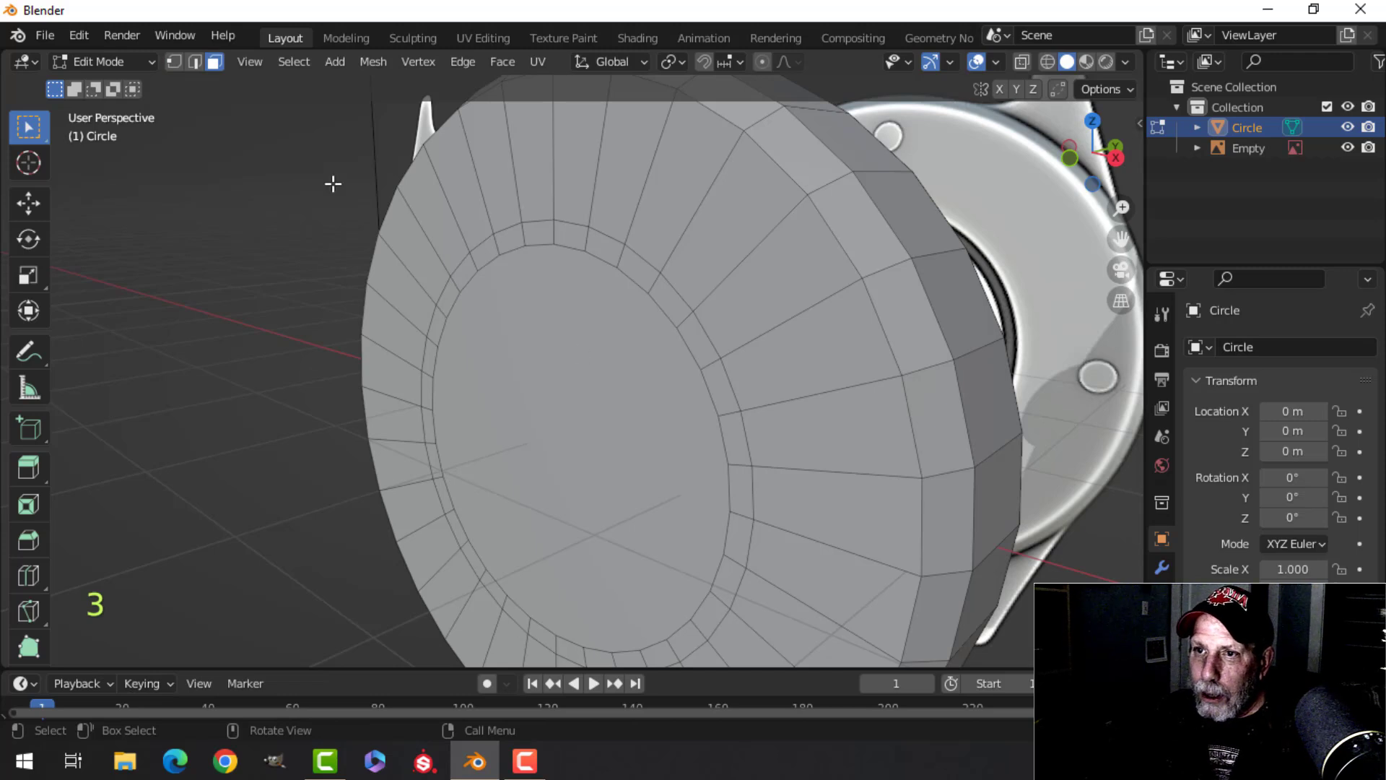
alt+shift+click(619, 259)
middle_drag(619, 259, 636, 266)
key(alt+a)
alt+shift+click(639, 251)
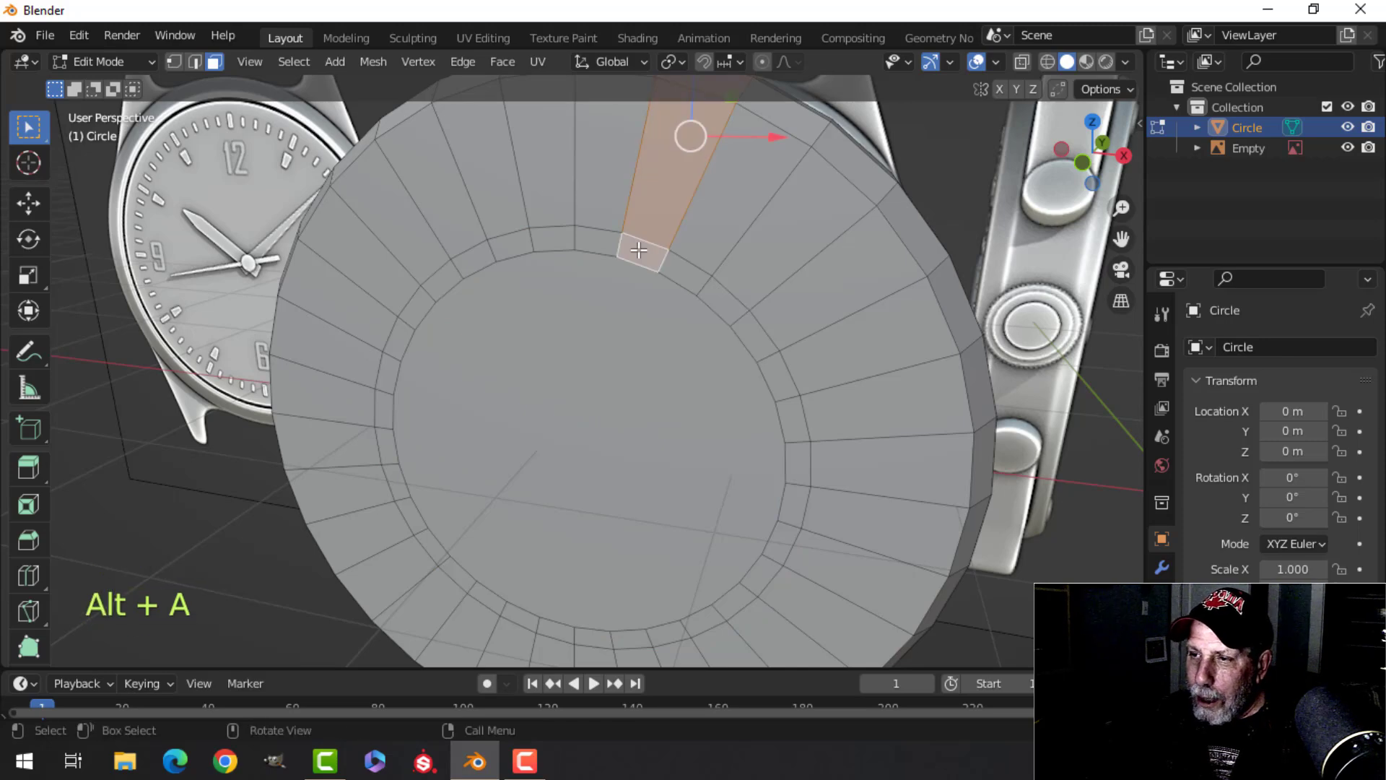
key(alt+a)
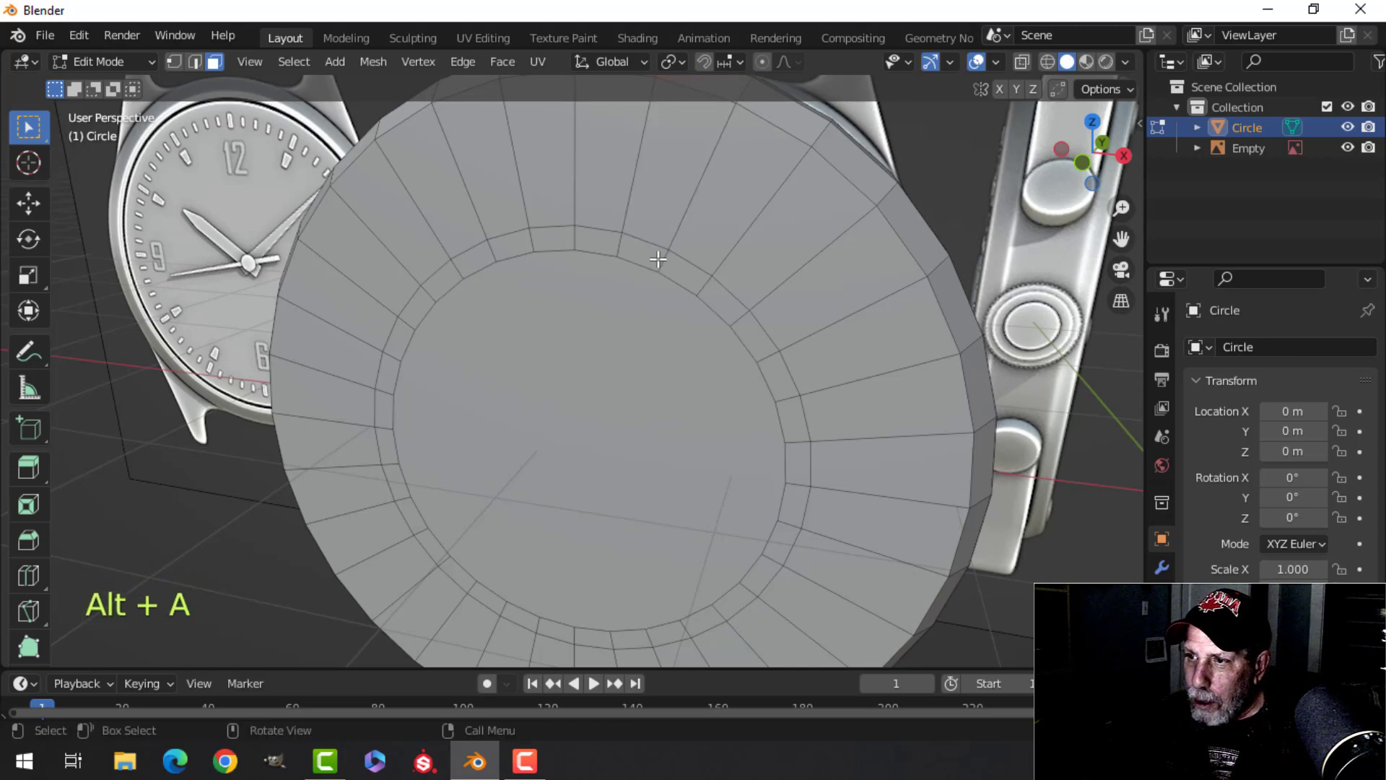
Select the narrow ring of faces around the centre disc and extrude it into the case along Y to form a recessed groove
alt+shift+click(662, 262)
mouse_move(662, 261)
middle_down()
mouse_move(595, 292)
mouse_move(654, 260)
middle_up()
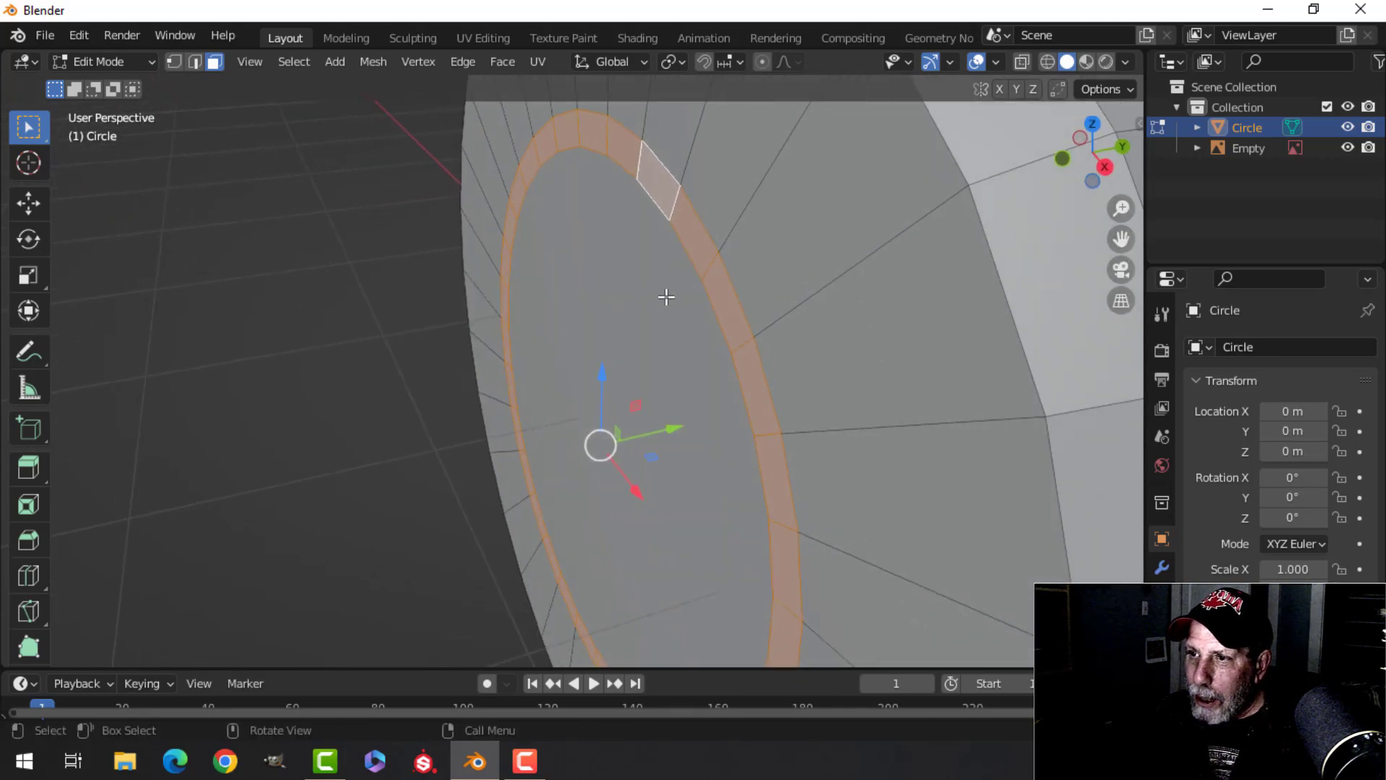
key(e)
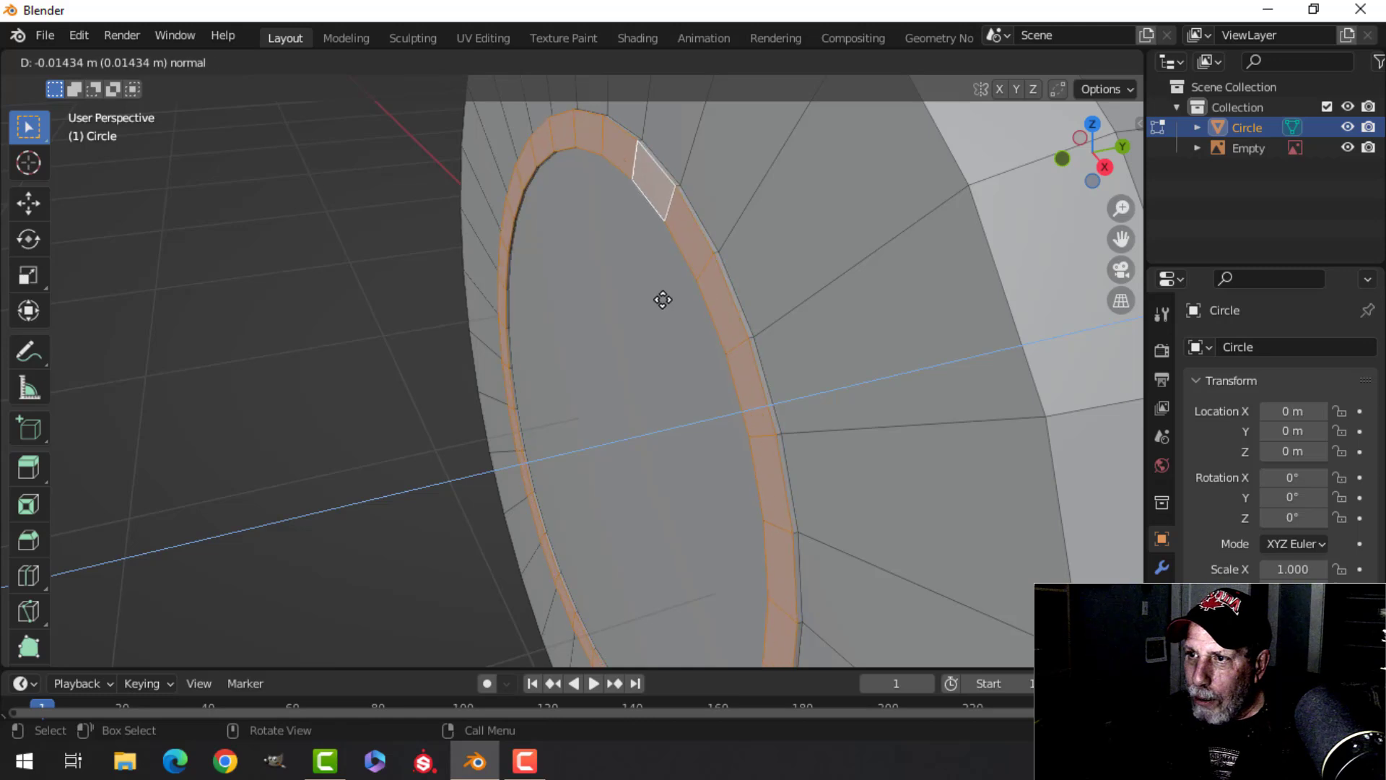
click(676, 300)
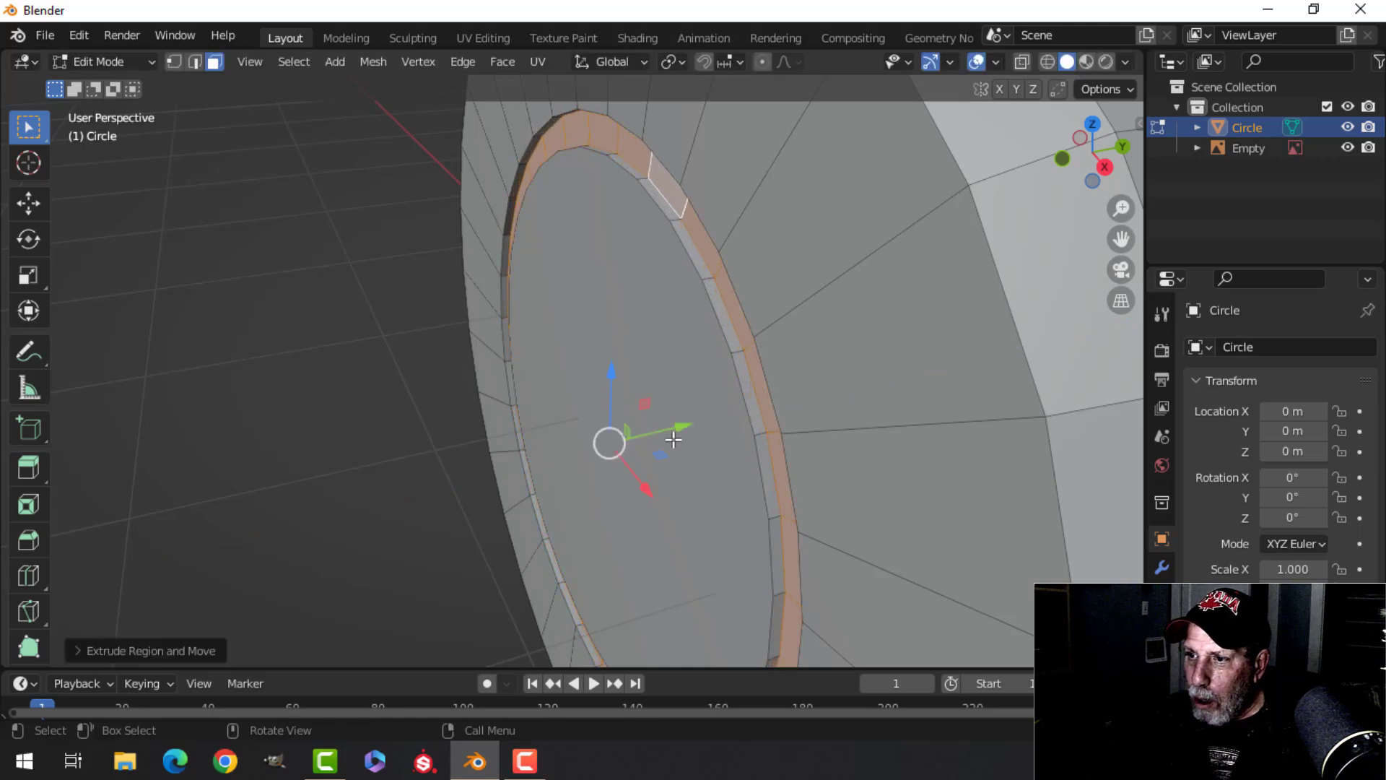
drag(676, 423, 678, 431)
middle_drag(675, 363, 679, 423)
mouse_move(678, 423)
mouse_down()
mouse_move(733, 406)
mouse_move(681, 421)
mouse_up()
Deselect the groove faces and return to Object Mode with the watch case selected
key(alt+a)
scroll(770, 327, up, 3)
middle_drag(724, 361, 613, 286)
scroll(770, 327, down, 5)
key(Tab)
click(655, 283)
click(733, 265)
scroll(675, 276, up, 2)
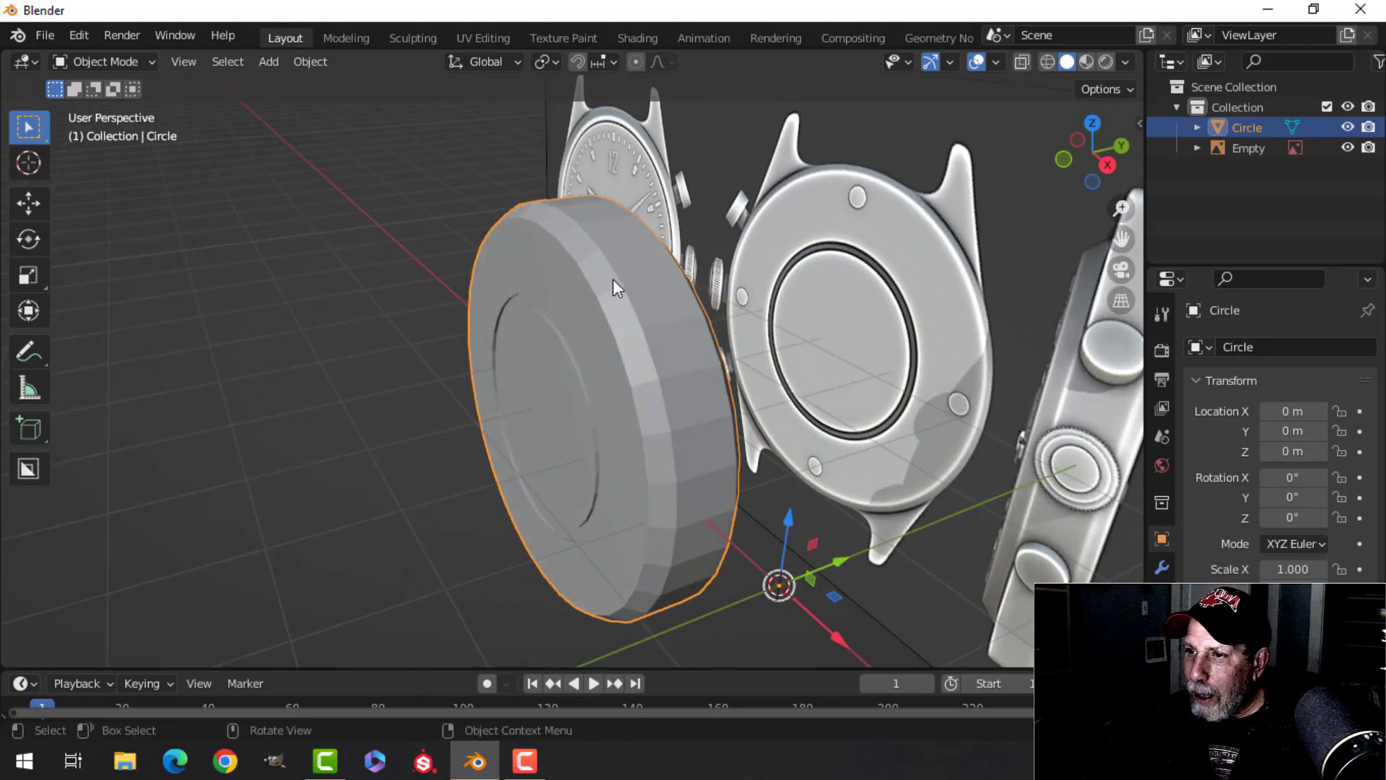
click(614, 280)
click(605, 309)
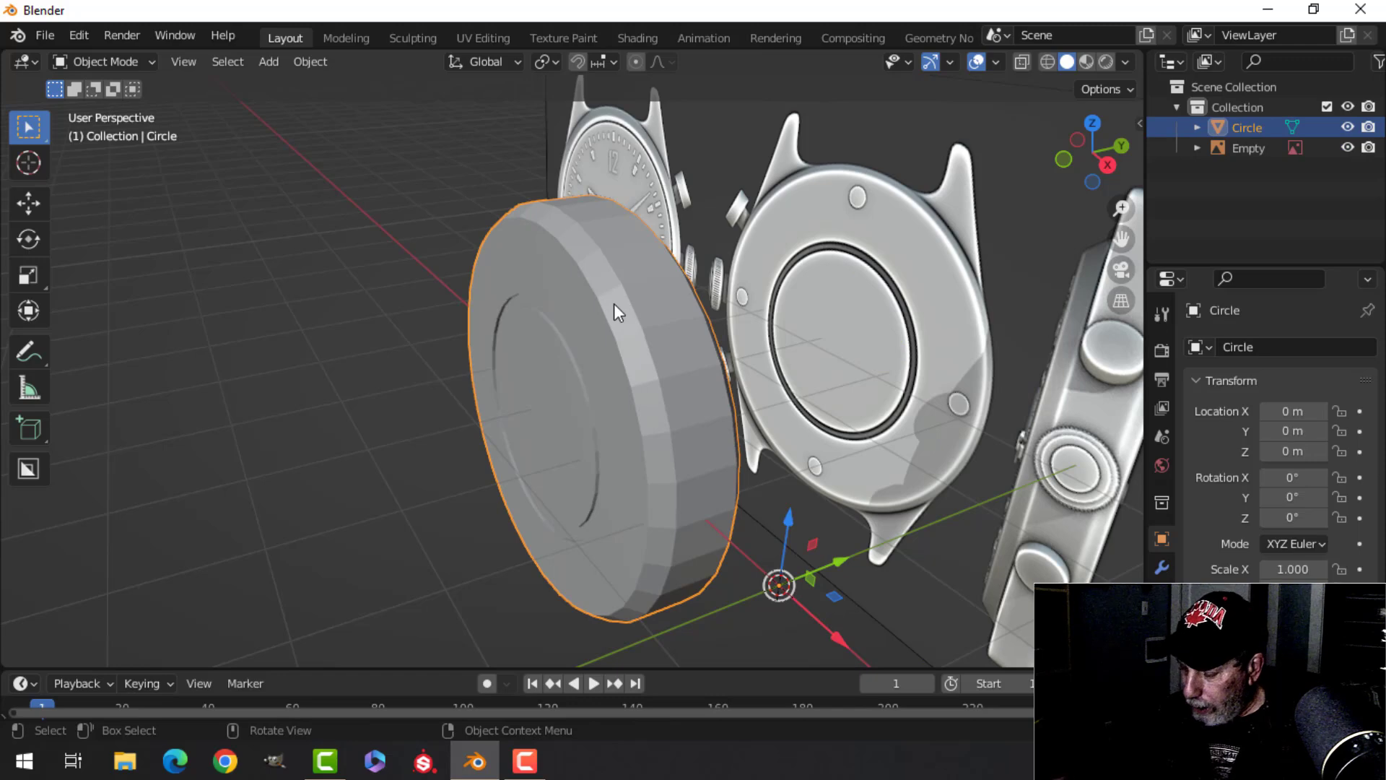
From the front view, select the whole case mesh in Edit Mode and rotate it 180° around the Z axis
key(KP_1)
key(Tab)
key(a)
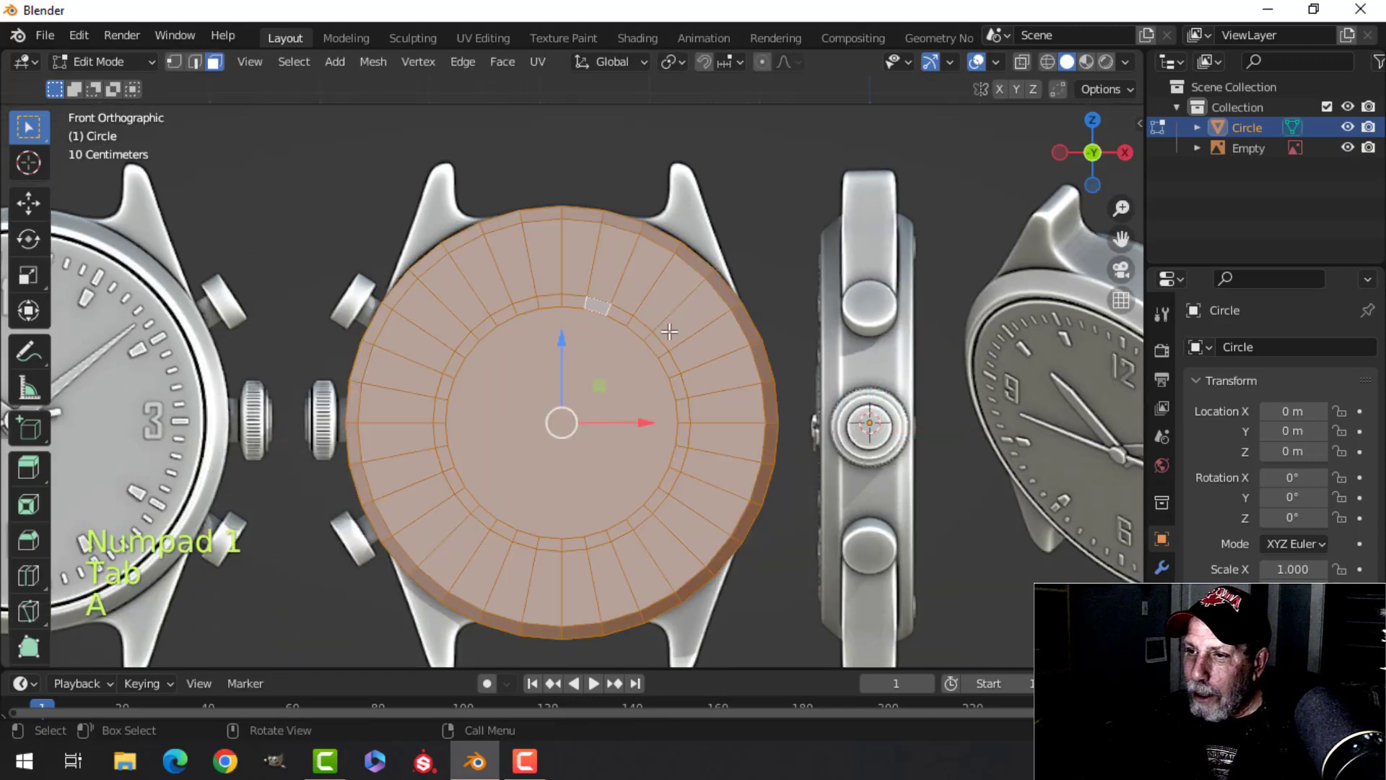
key(r)
key(z)
key(1)
key(8)
key(0)
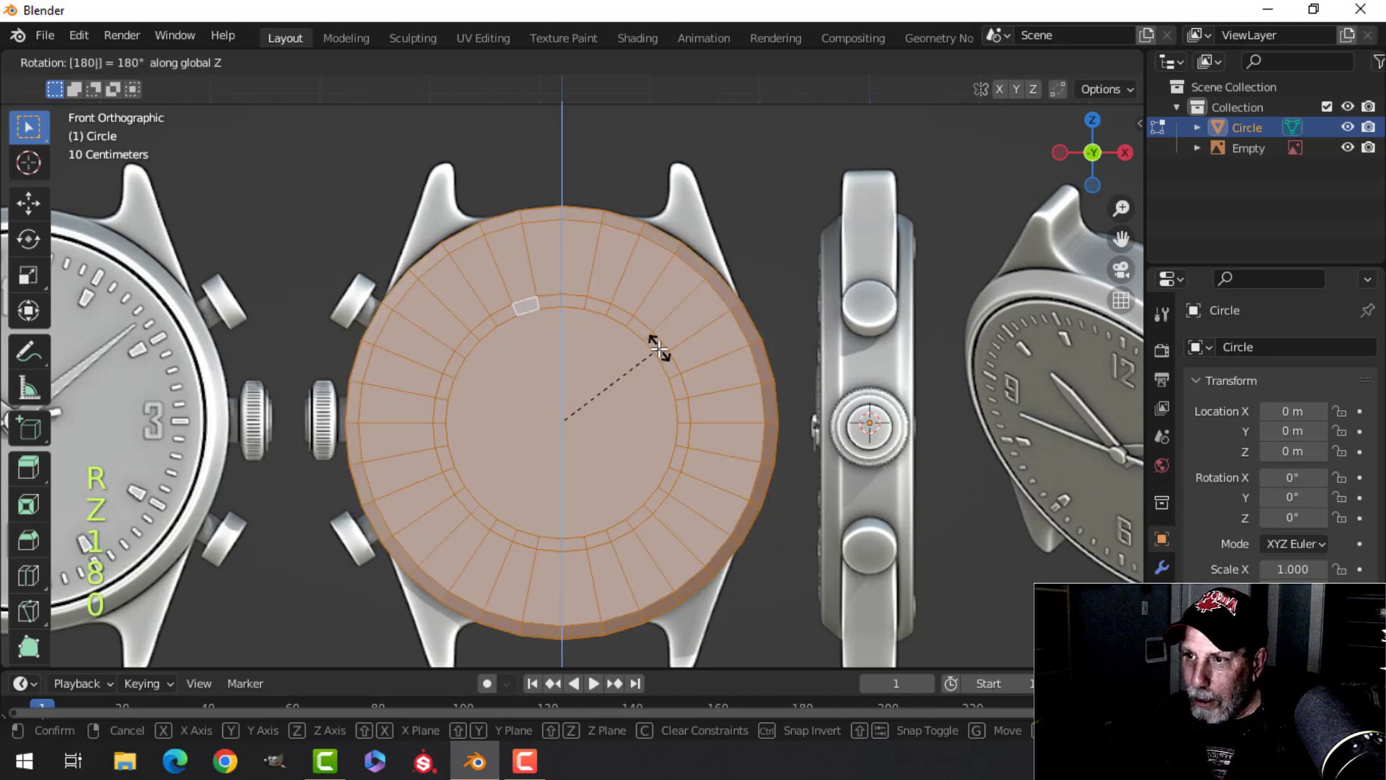
click(659, 349)
In wireframe, move the case mesh along X until it is centred over the front-view watch in the reference
scroll(678, 372, down, 2)
mouse_move(684, 359)
middle_down()
mouse_move(666, 390)
mouse_move(830, 362)
middle_up()
key(KP_1)
key(z)
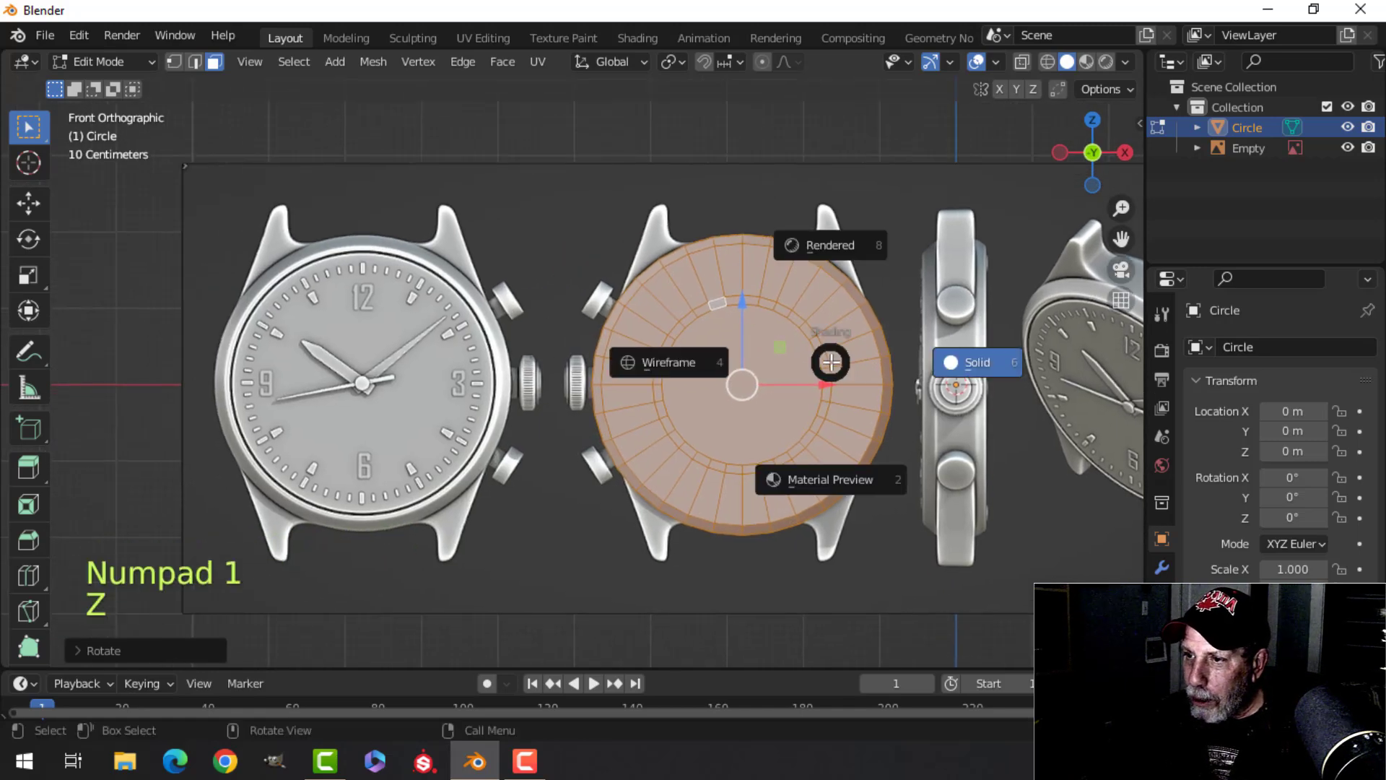
key(4)
drag(827, 384, 438, 390)
scroll(438, 390, up, 3)
shift+middle_drag(450, 354, 636, 379)
scroll(659, 344, up, 2)
drag(615, 379, 607, 376)
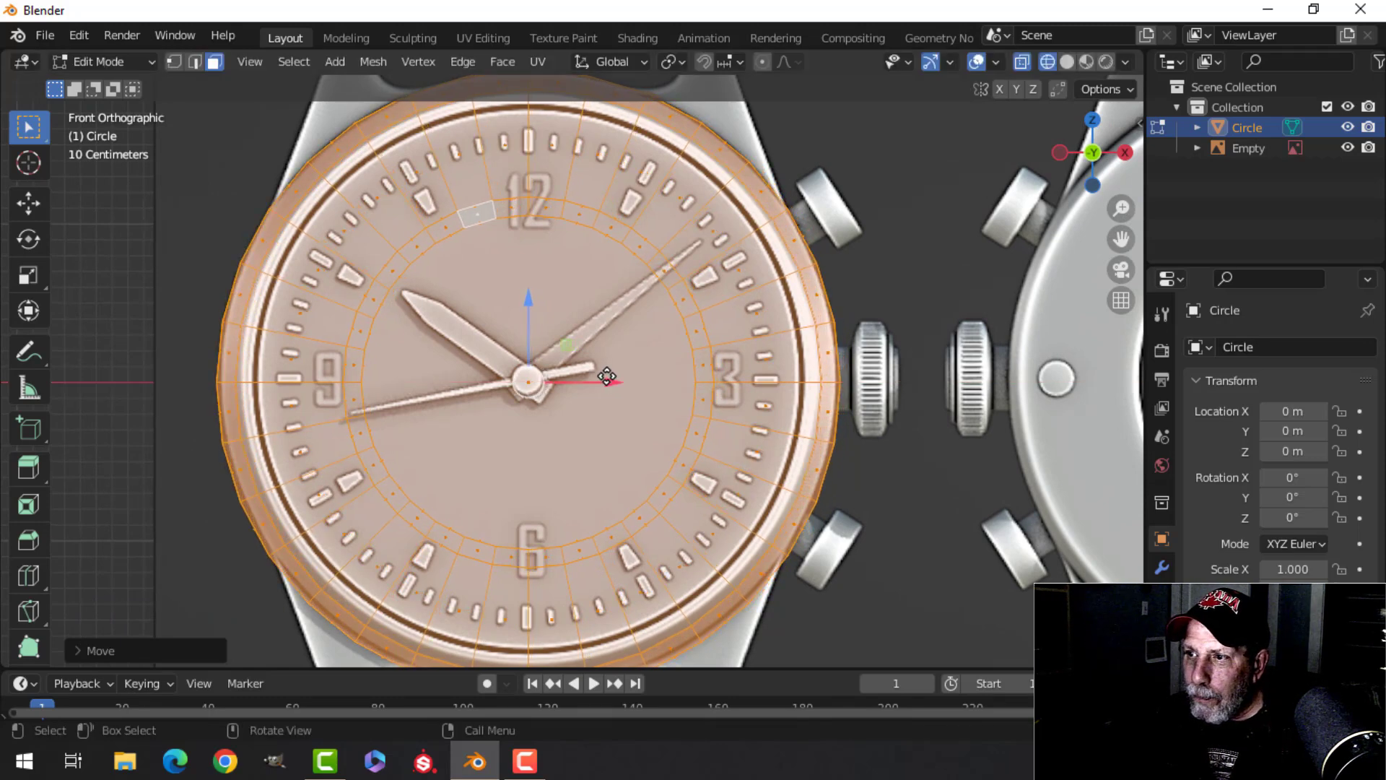
Deselect the mesh, switch to solid shading and edge select mode, and select the edge loop around the case's open front
key(alt+a)
middle_drag(707, 229, 594, 318)
key(z)
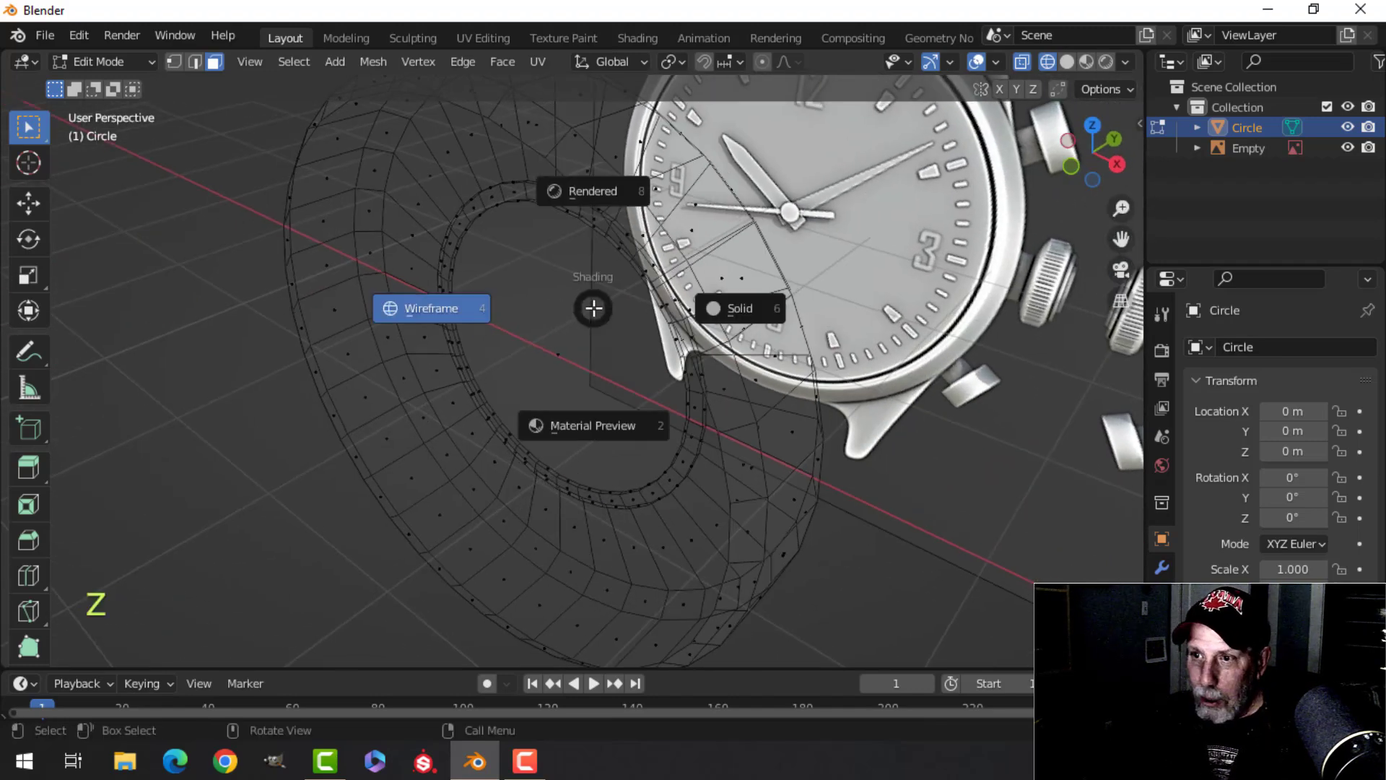
click(704, 309)
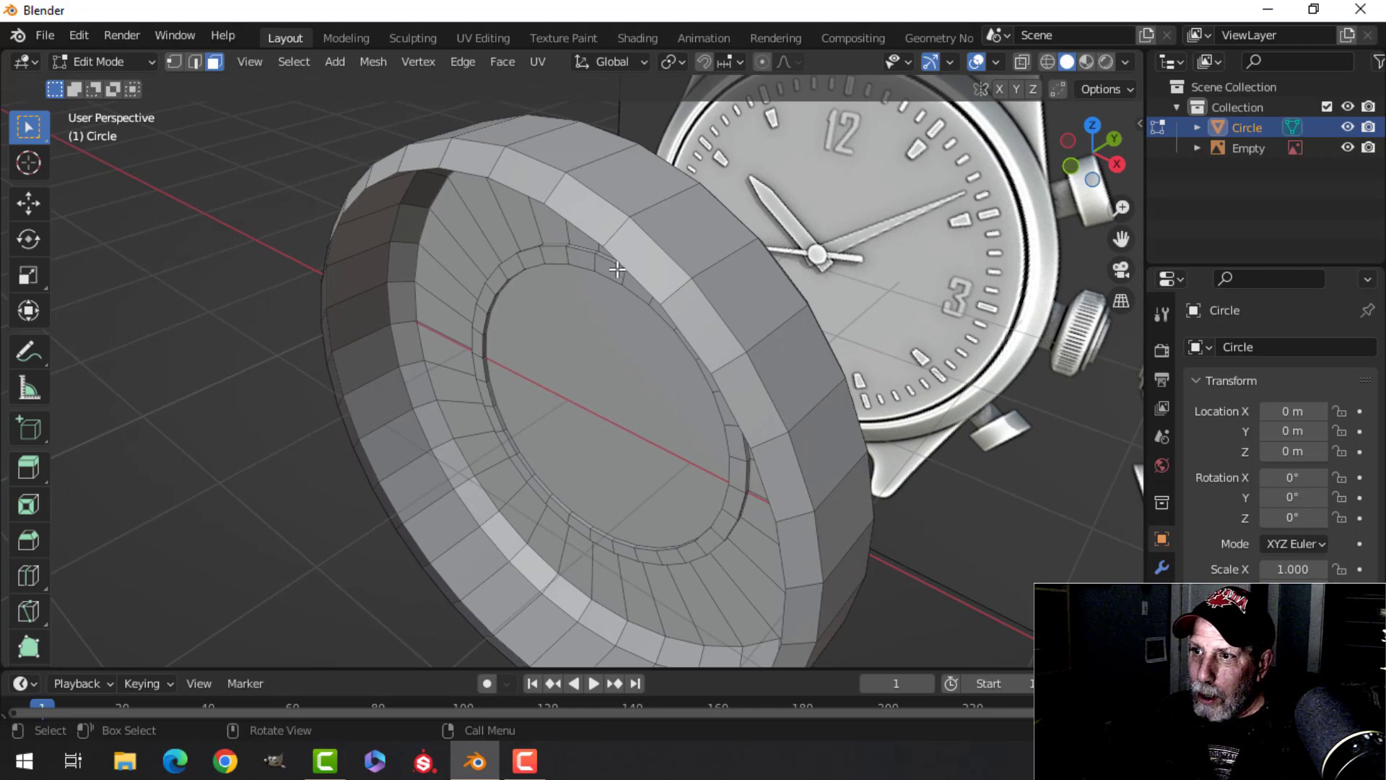
click(214, 62)
key(2)
alt+shift+click(634, 267)
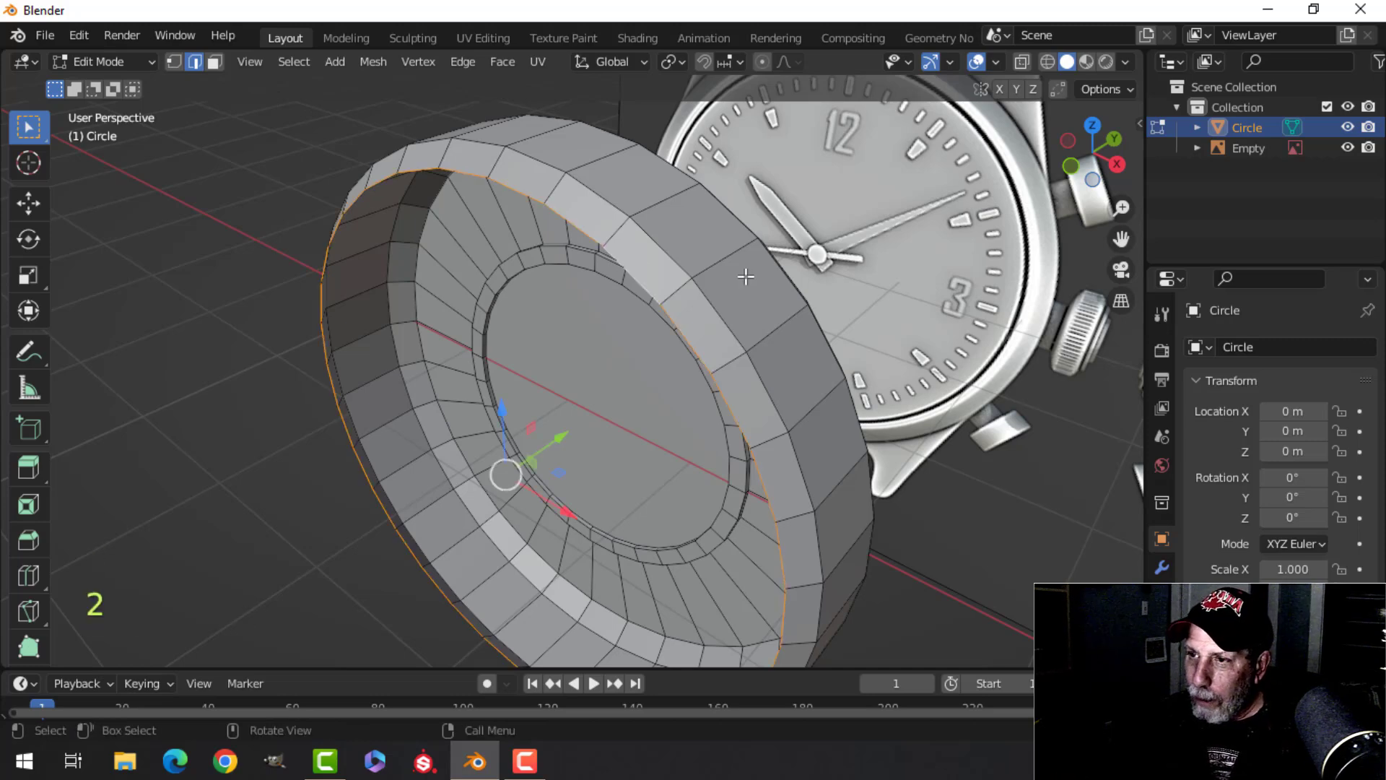
In front-view wireframe, scale the selected edge loop around the case opening slightly inward to match the outer rim of the reference bezel
key(KP_1)
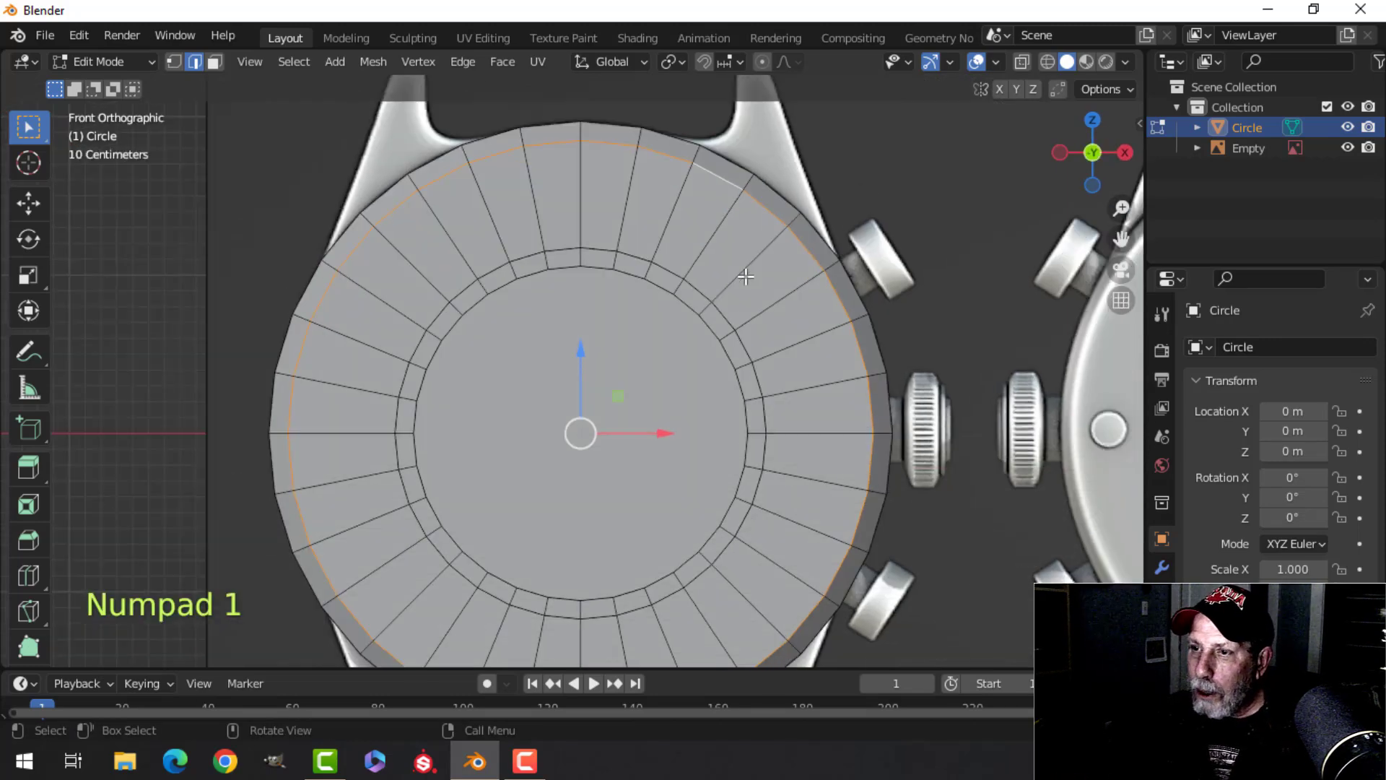
key(z)
click(604, 275)
scroll(599, 223, up, 3)
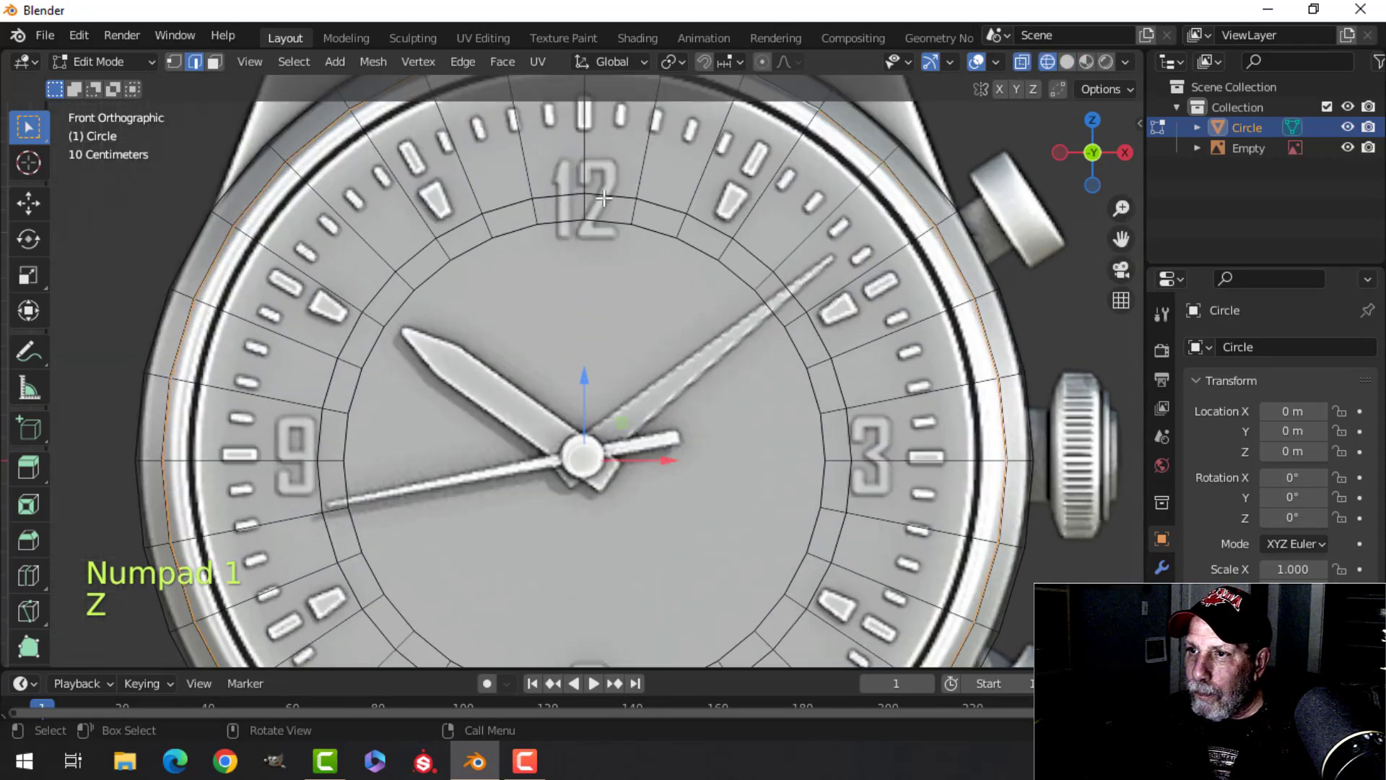
shift+middle_drag(599, 221, 529, 384)
scroll(495, 209, up, 2)
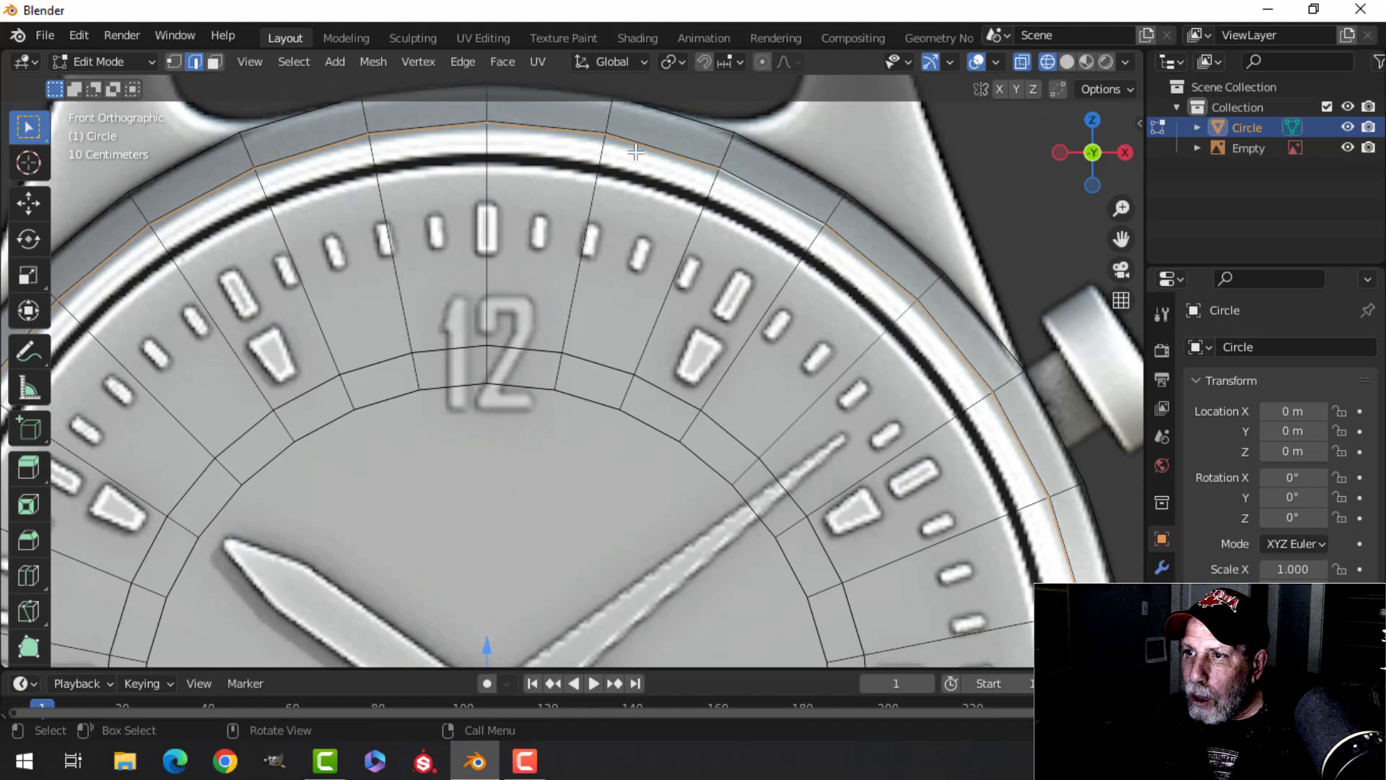
scroll(634, 150, down, 6)
middle_drag(829, 269, 912, 246)
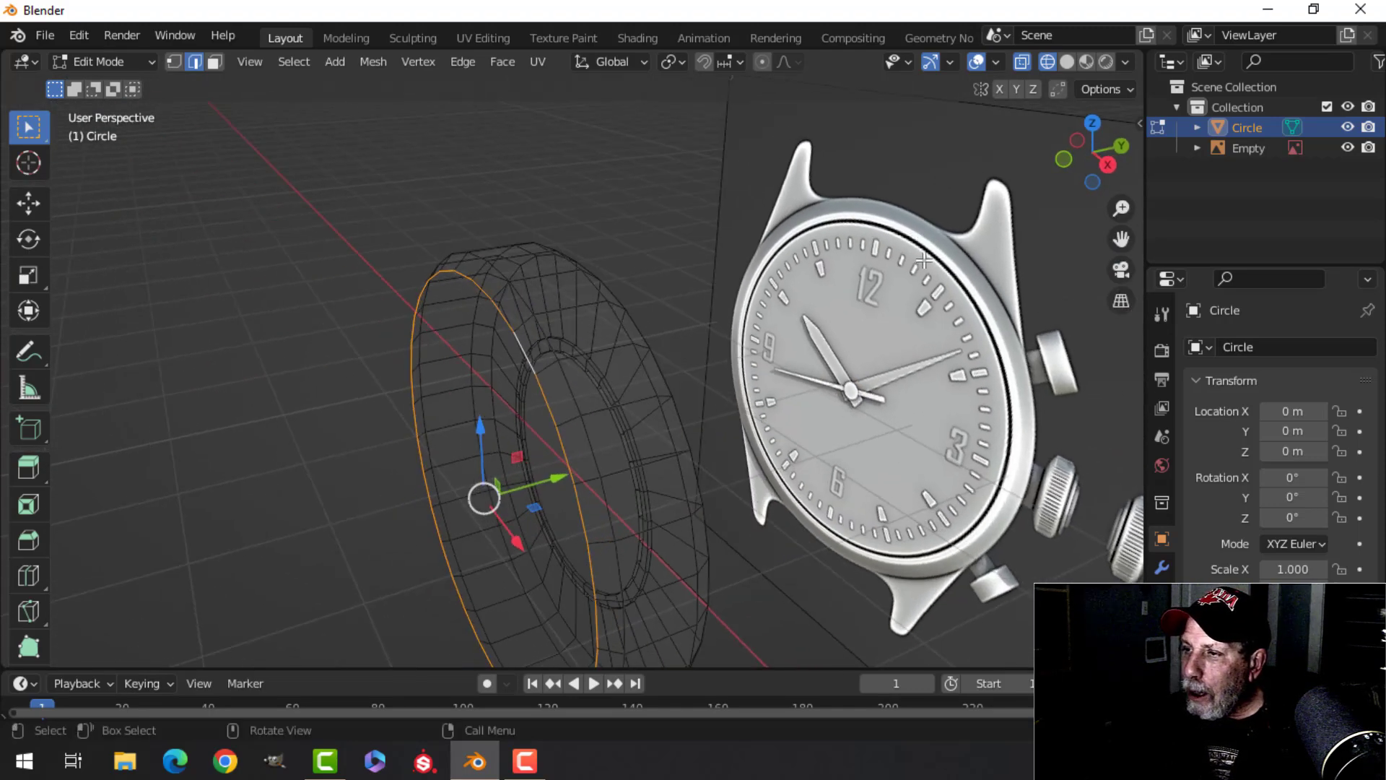
scroll(924, 260, up, 3)
key(KP_1)
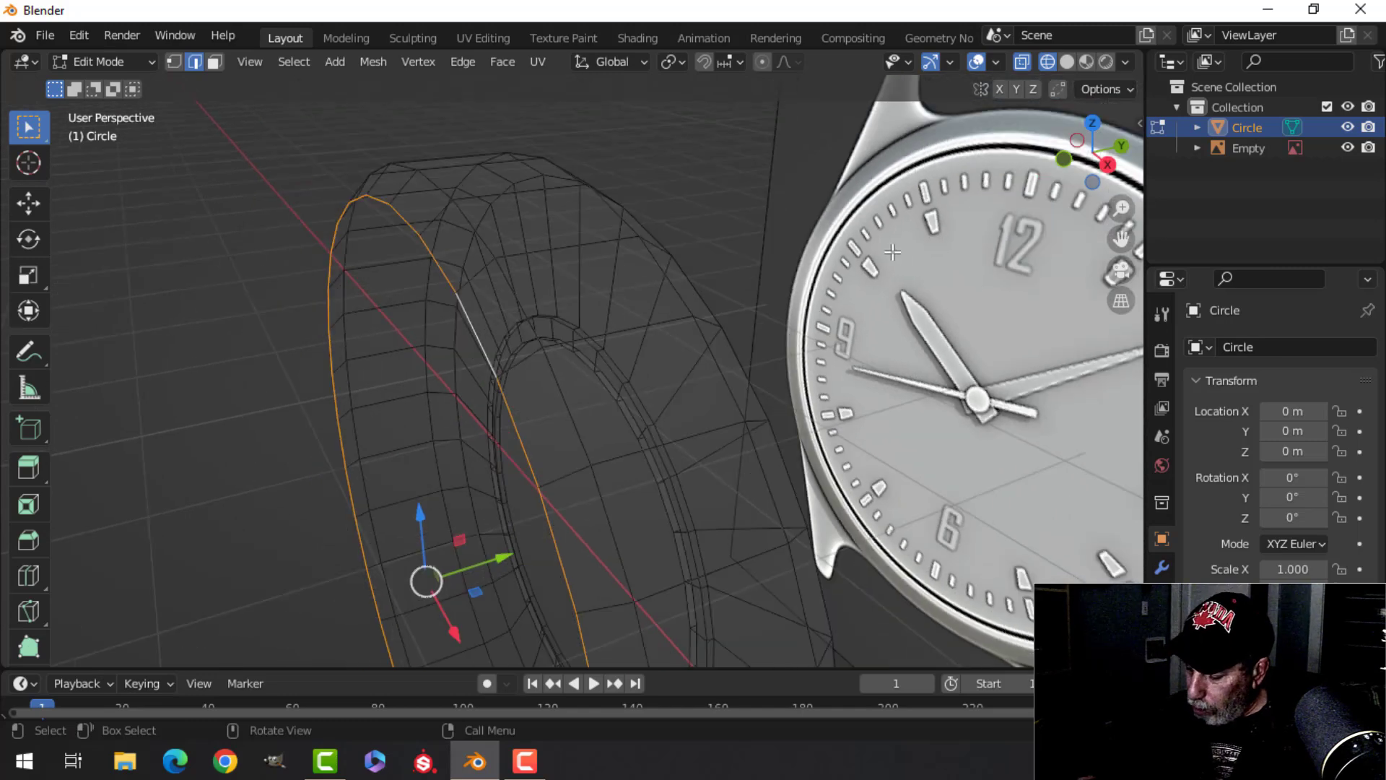
scroll(893, 251, up, 3)
scroll(852, 249, up, 1)
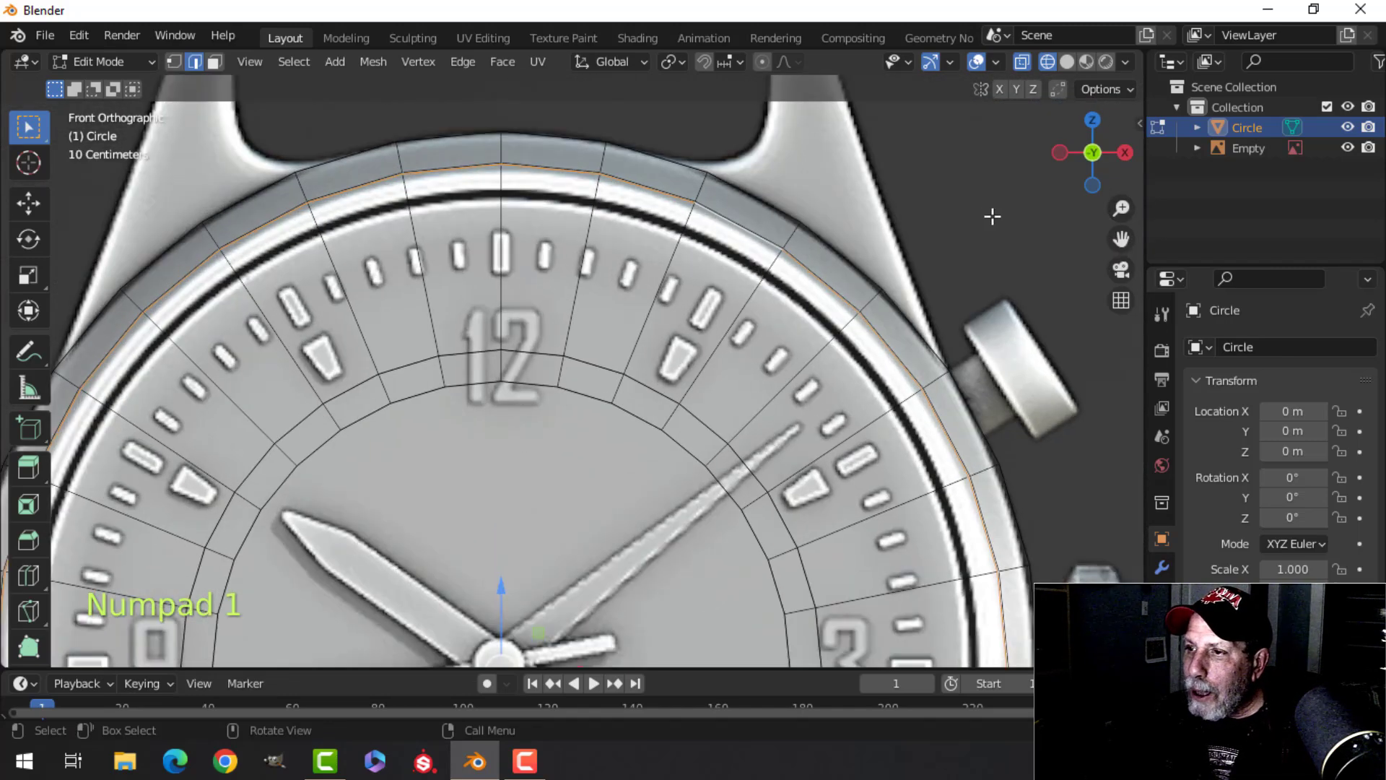
key(s)
key(shift)
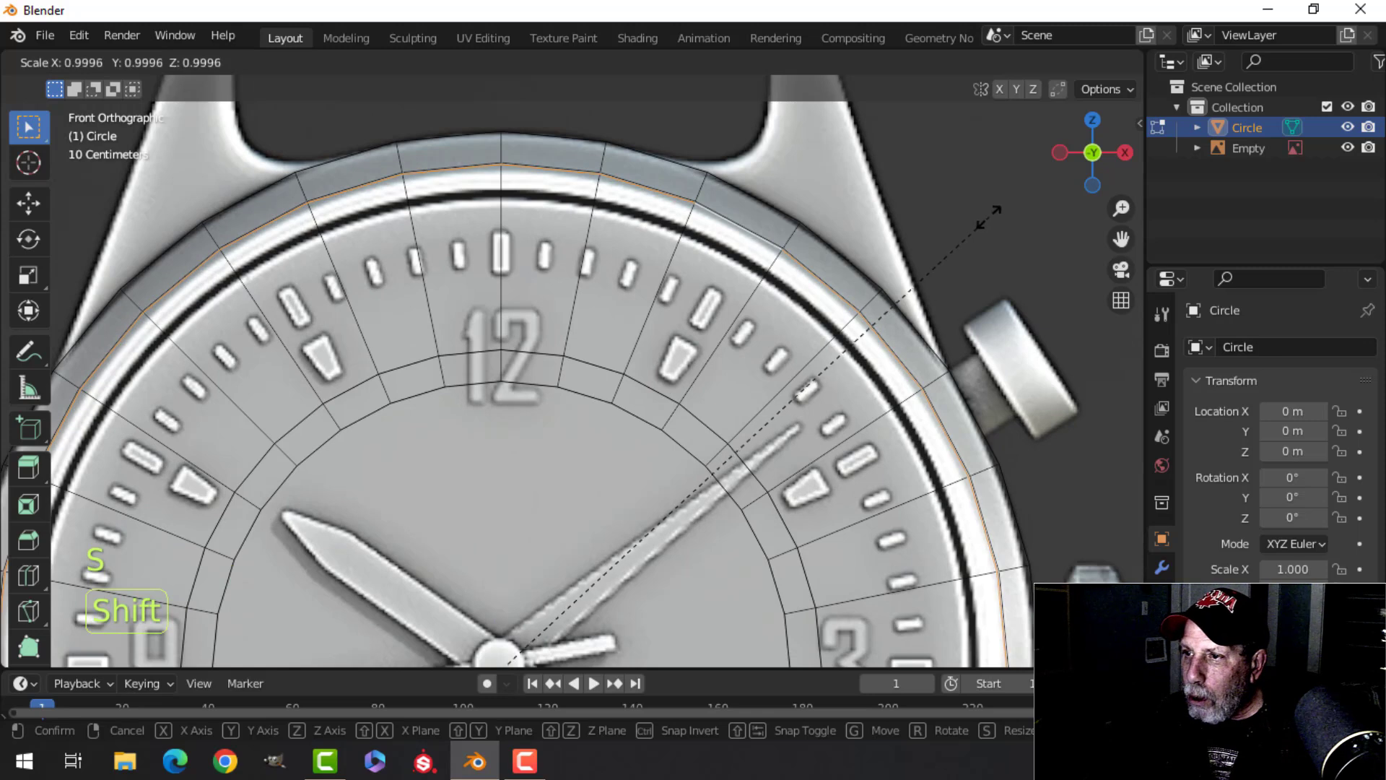
click(950, 233)
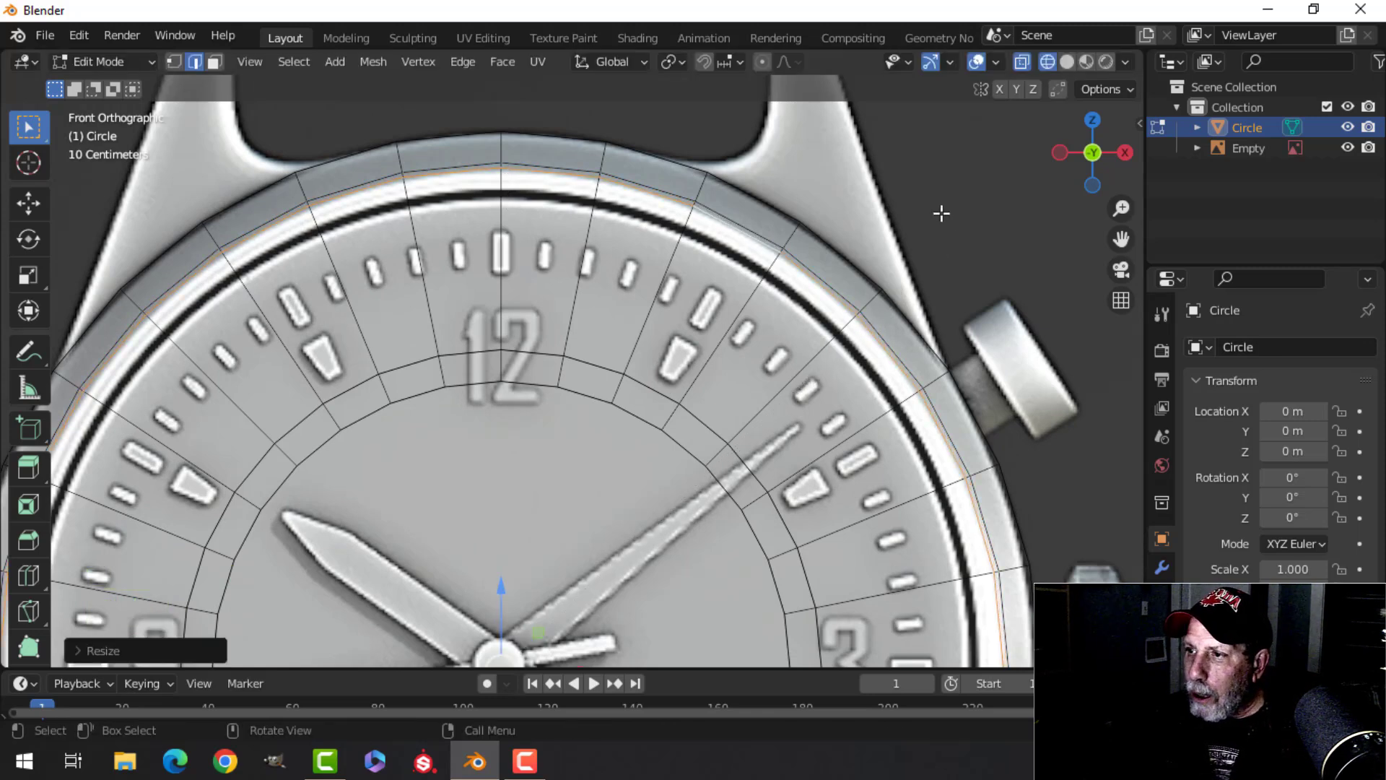
Extrude the front edge loop and scale it to about 0.96, up to the reference's black ring, and check it in solid shading
key(e)
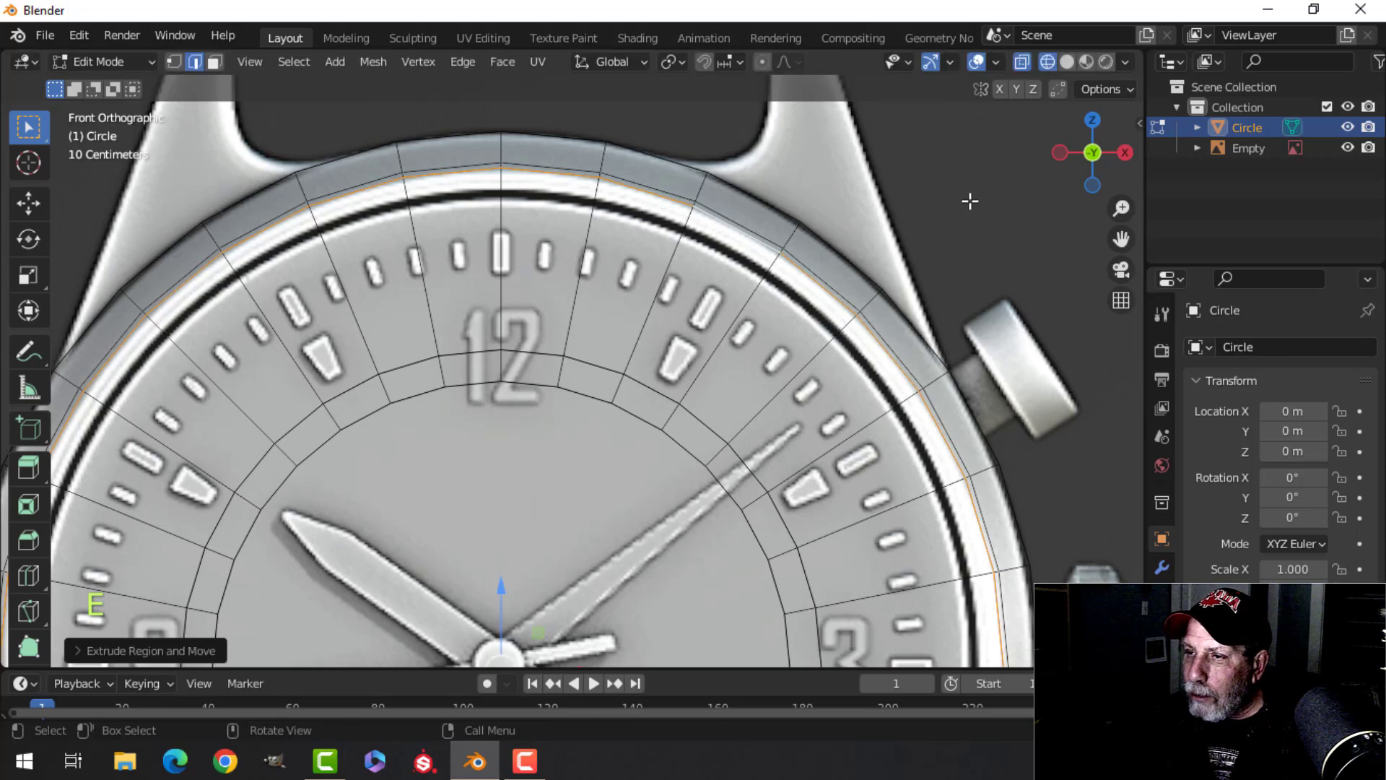
key(s)
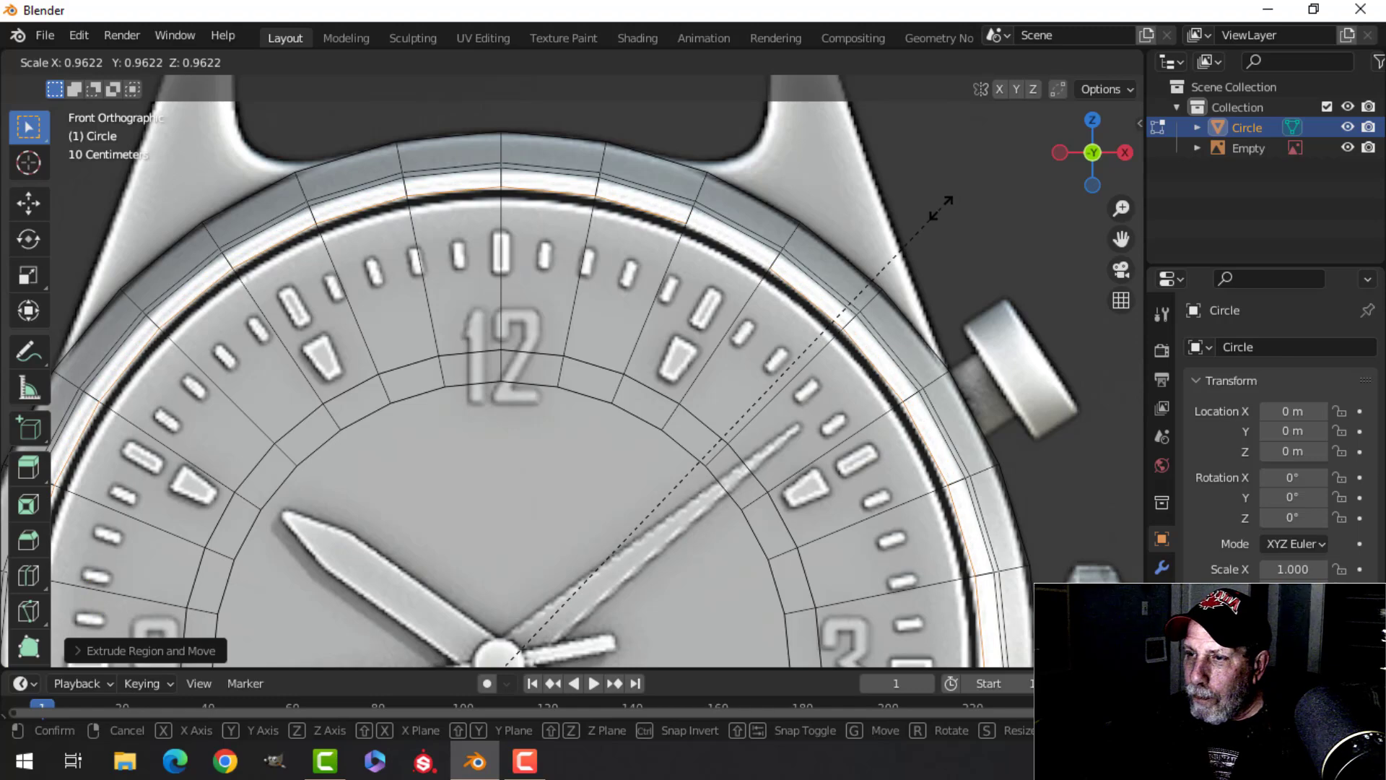
click(938, 209)
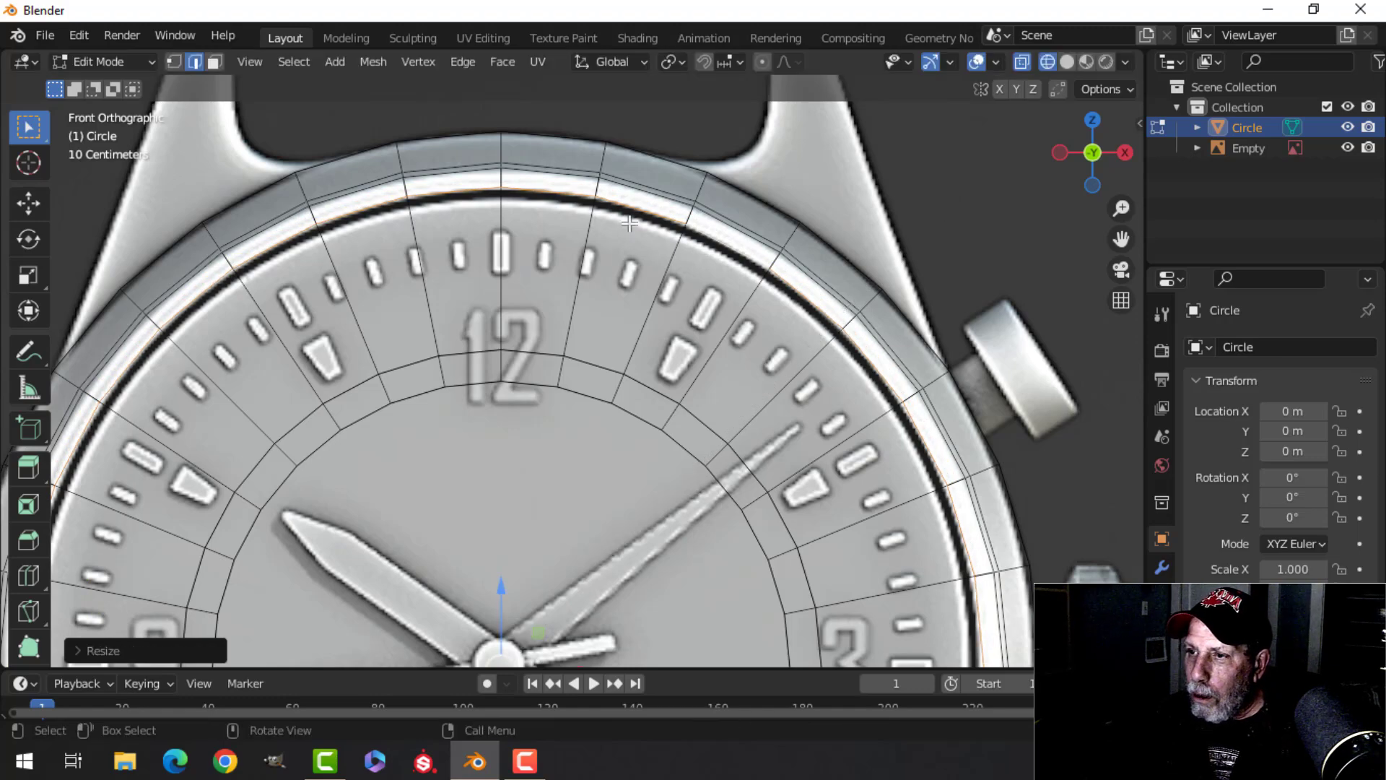
scroll(631, 211, down, 5)
middle_drag(774, 269, 650, 356)
key(z)
click(794, 346)
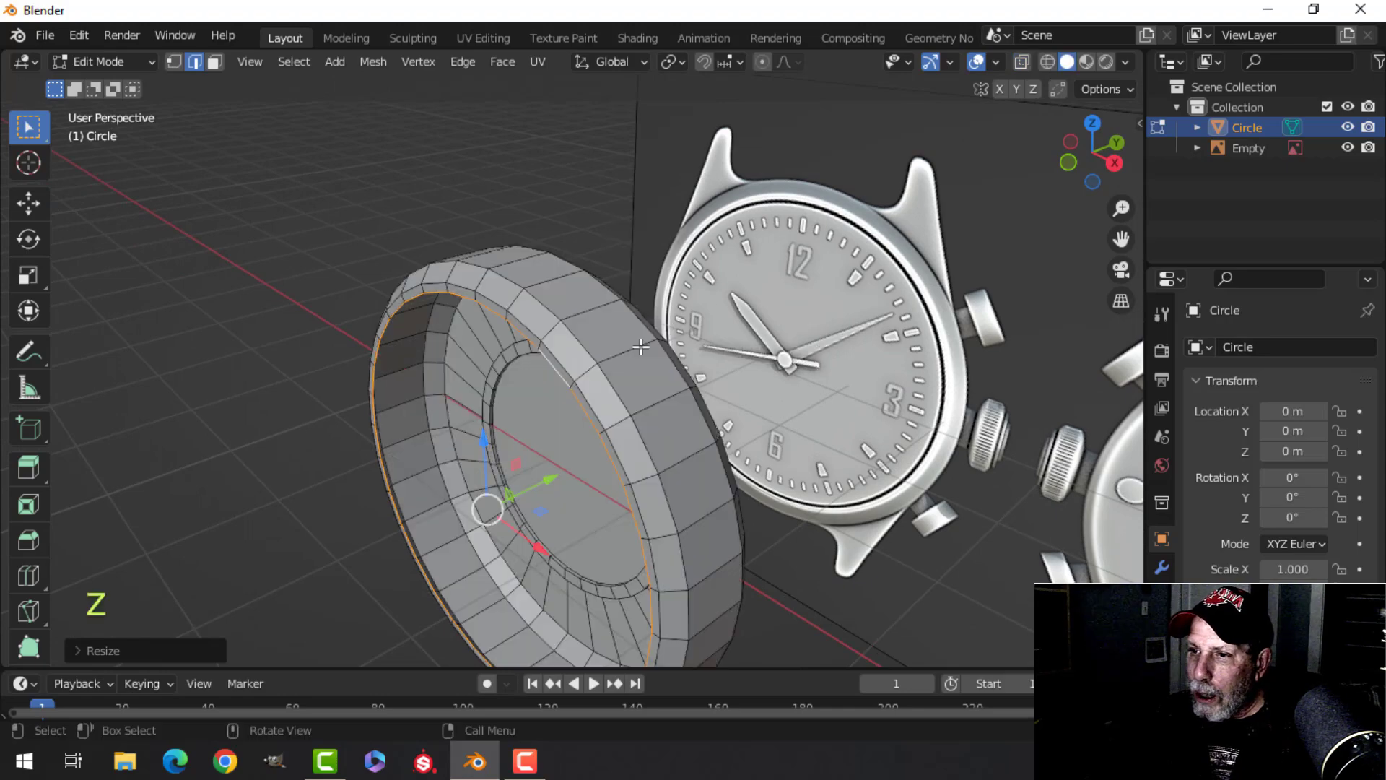
scroll(650, 325, up, 4)
mouse_move(600, 282)
middle_down()
mouse_move(541, 218)
mouse_move(538, 238)
mouse_move(548, 210)
middle_up()
scroll(536, 226, down, 3)
In front-view wireframe, extrude the loop again and scale it inward to the inner edge of the reference's black ring
key(KP_1)
scroll(556, 196, up, 3)
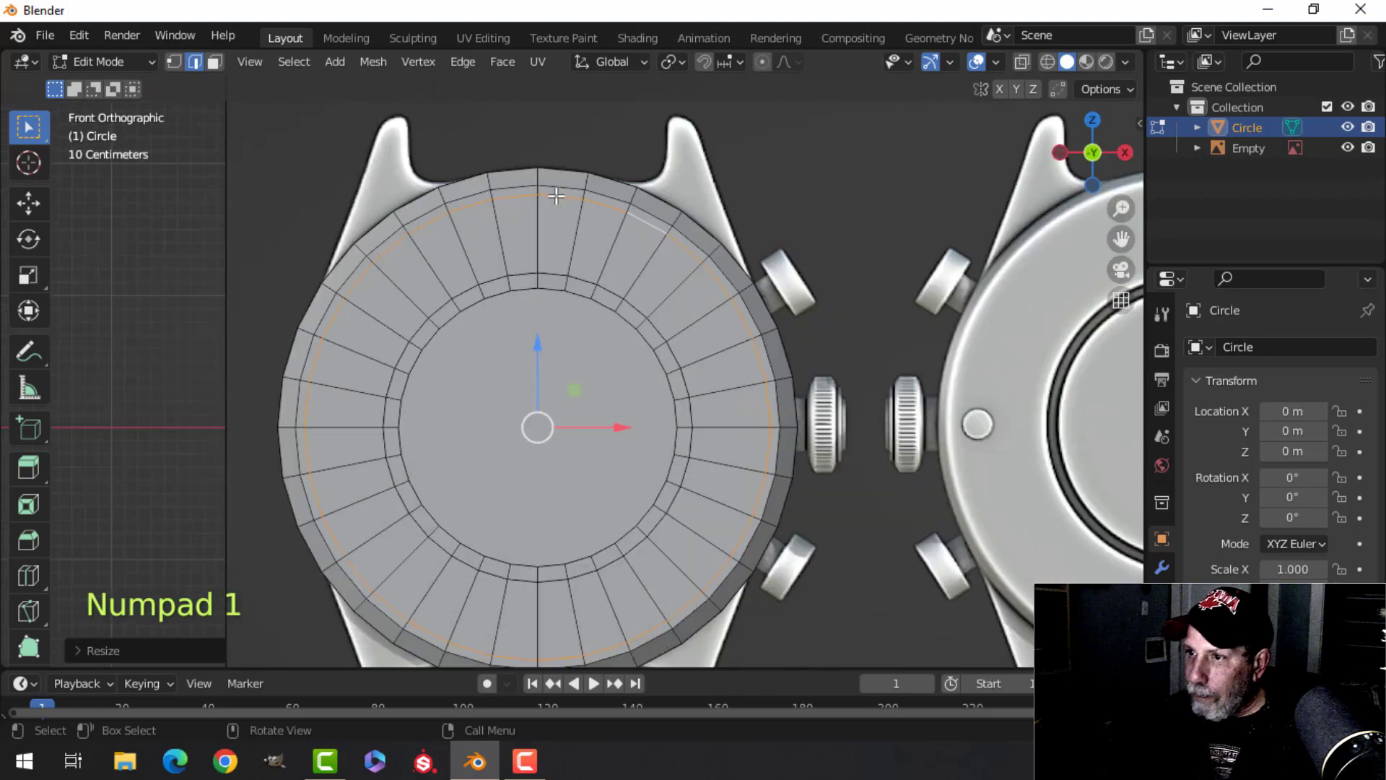
key(z)
key(z)
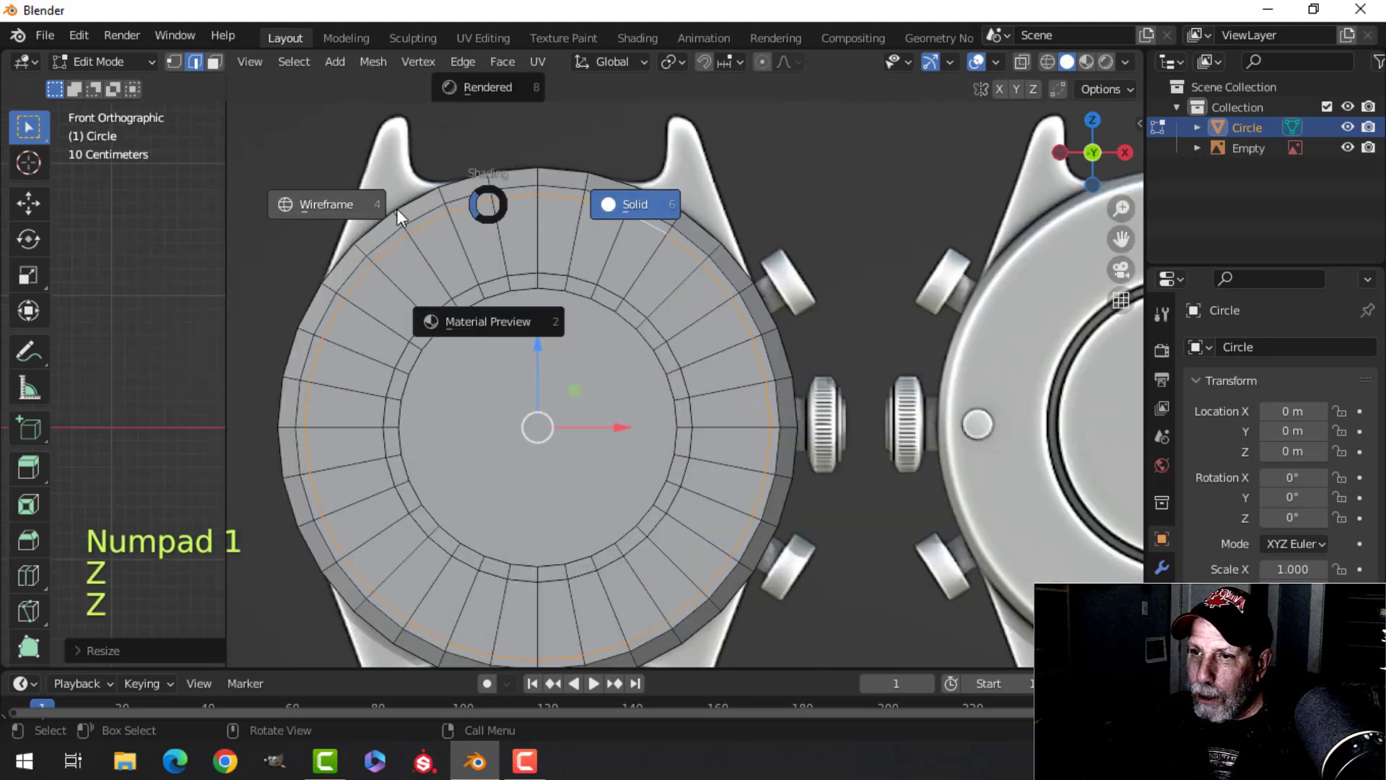
click(318, 204)
scroll(601, 318, up, 5)
scroll(601, 319, up, 2)
shift+middle_drag(601, 318, 684, 431)
key(e)
key(s)
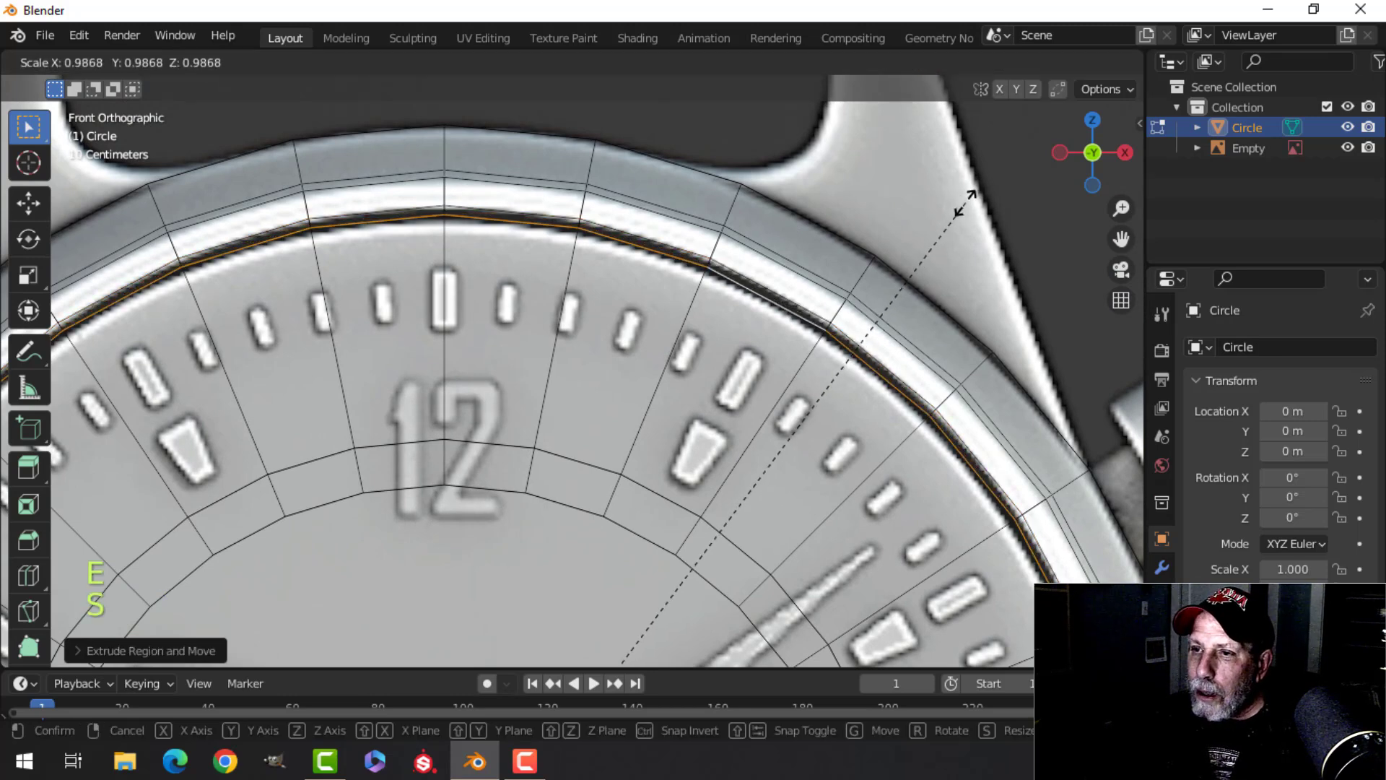
click(948, 211)
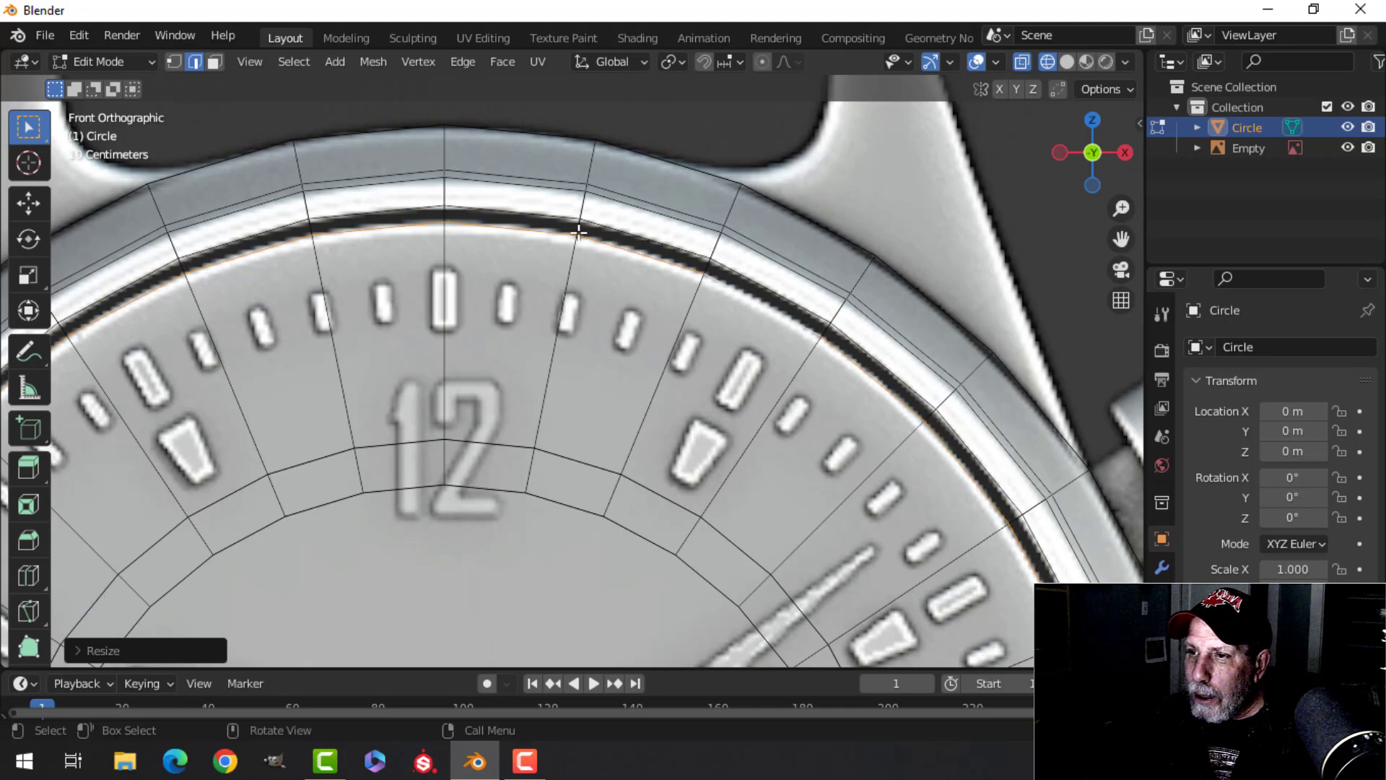
Fill the inner edge loop with a single face to close the case front, and return to solid shading
scroll(866, 318, down, 5)
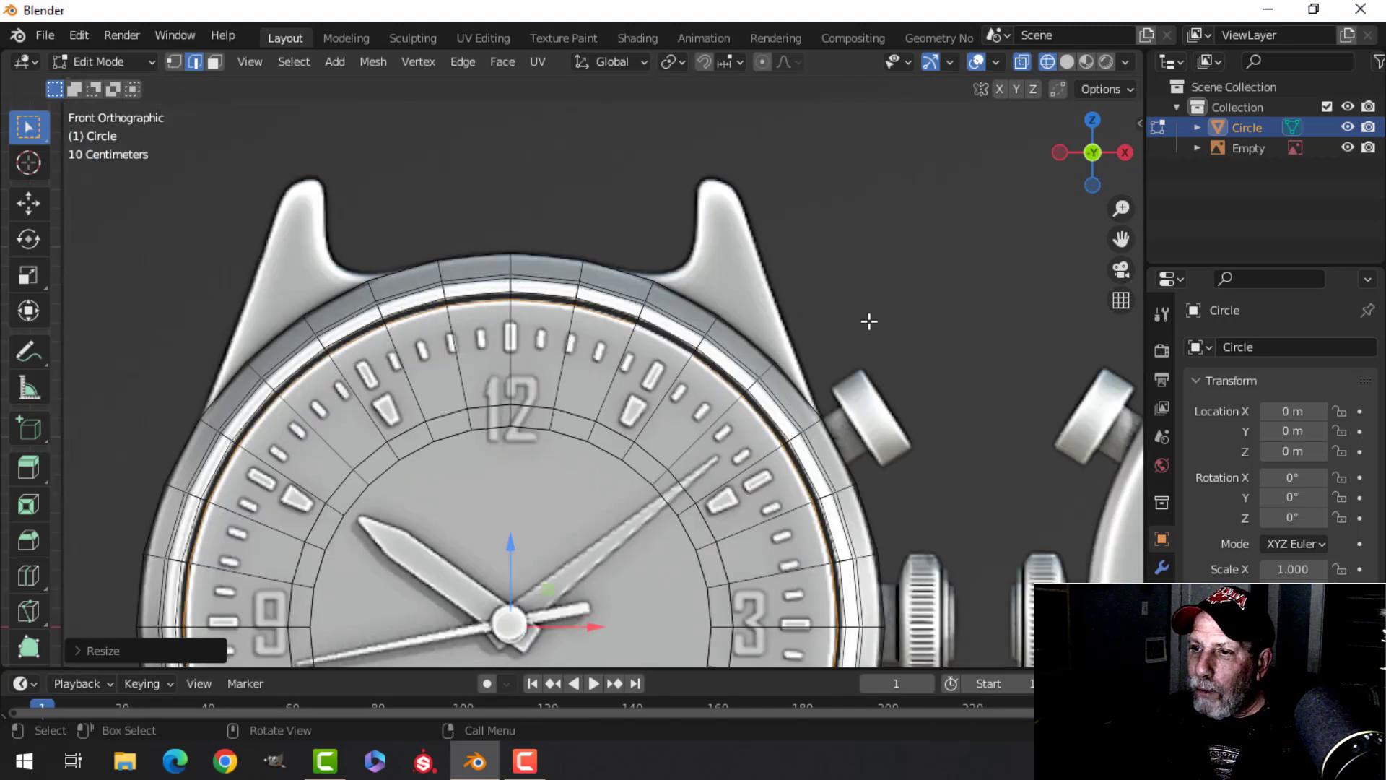
middle_drag(866, 318, 882, 331)
key(f)
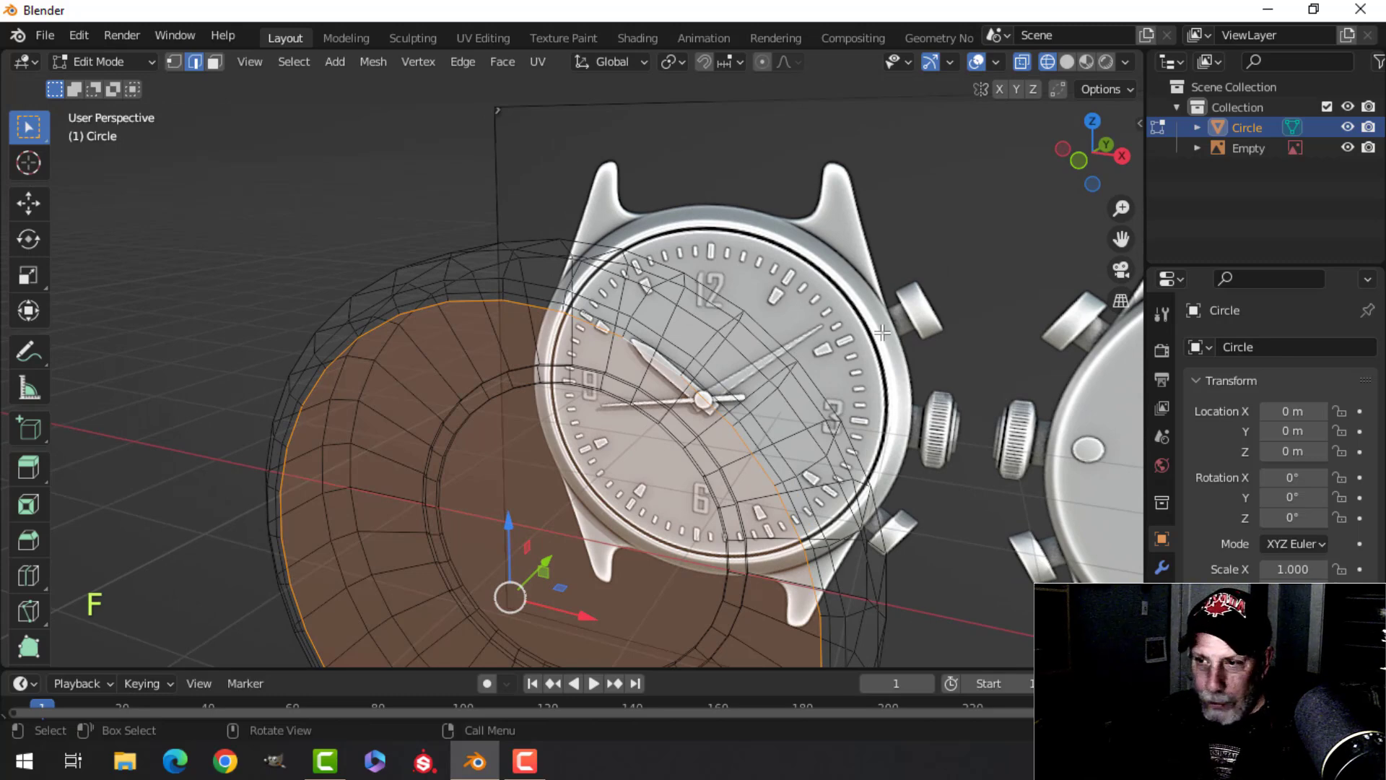
key(z)
click(995, 336)
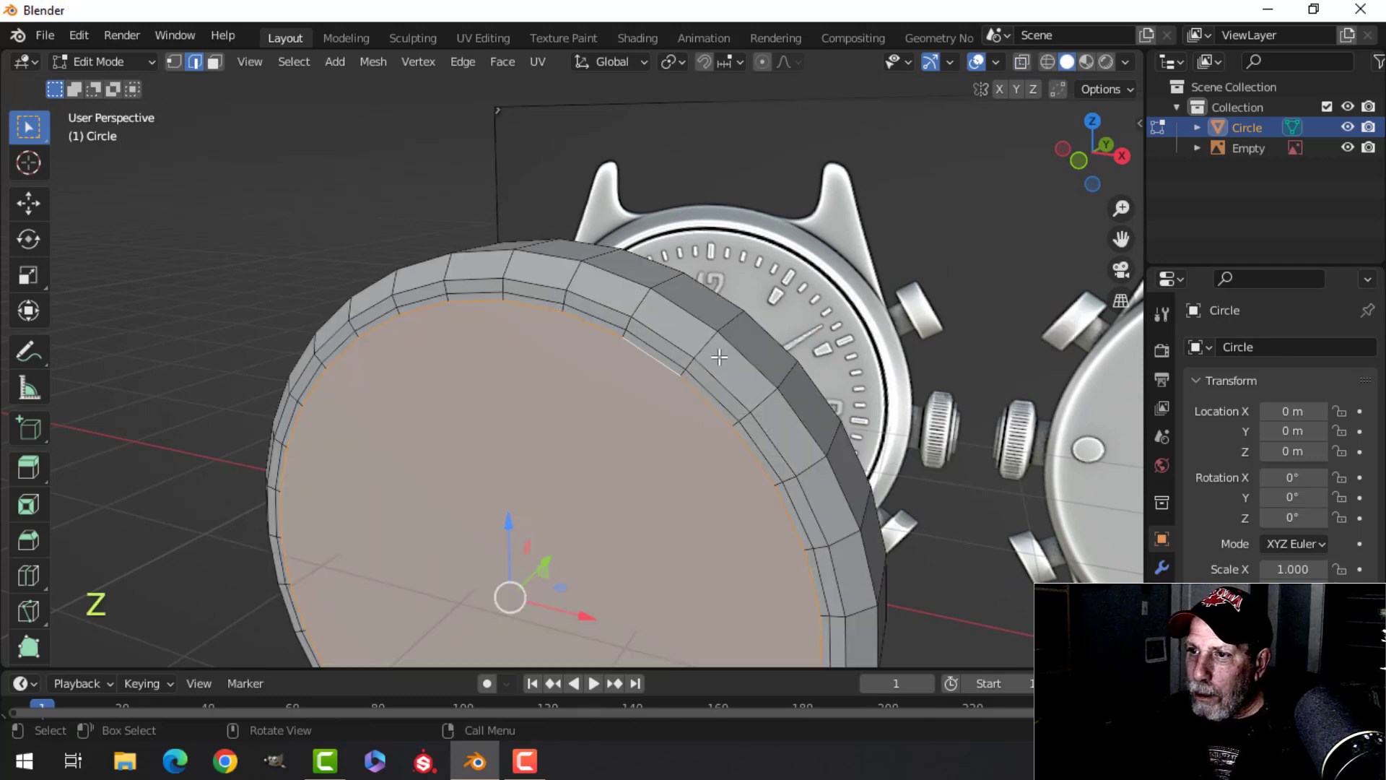
Deselect the mesh, switch to face select mode, and select the loop of narrow faces around the front face
scroll(716, 355, up, 1)
key(alt+a)
scroll(693, 339, up, 3)
shift+middle_drag(681, 331, 635, 356)
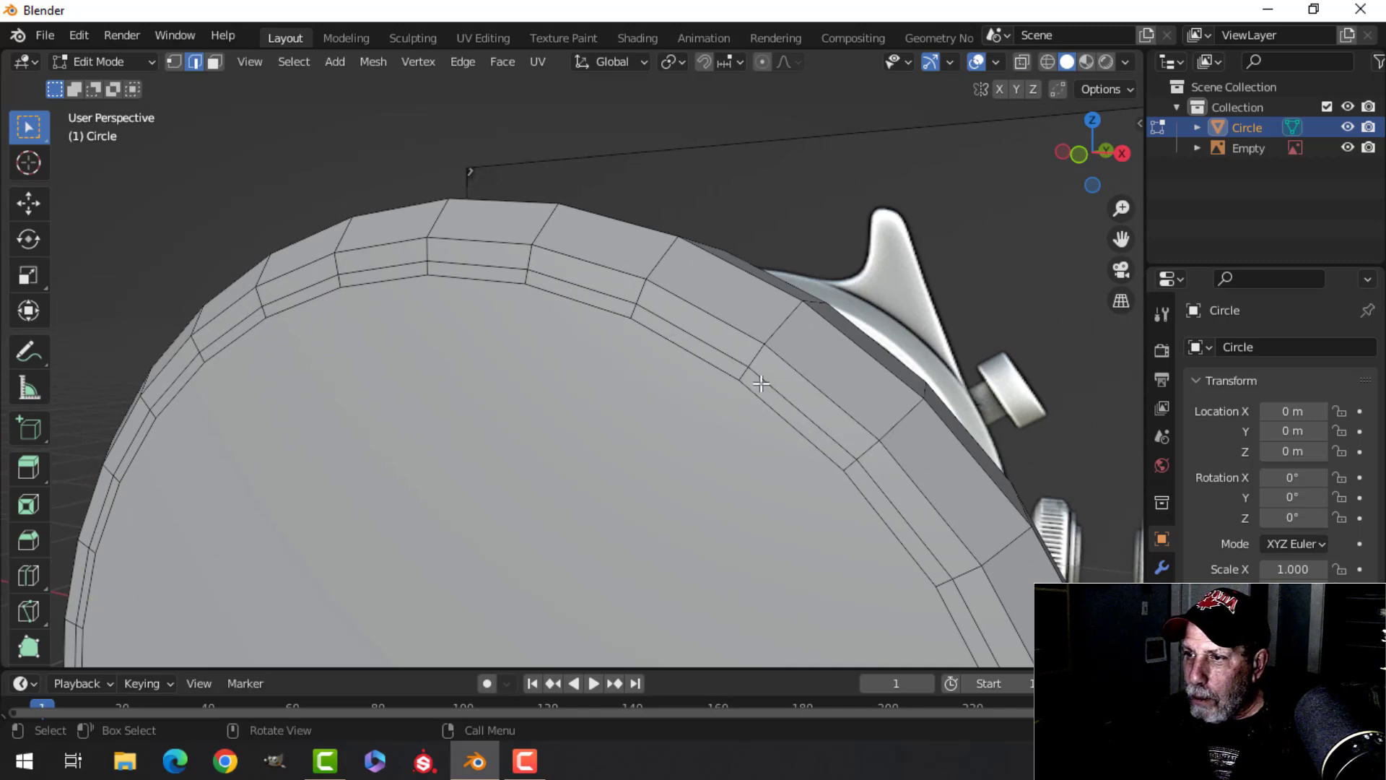
key(3)
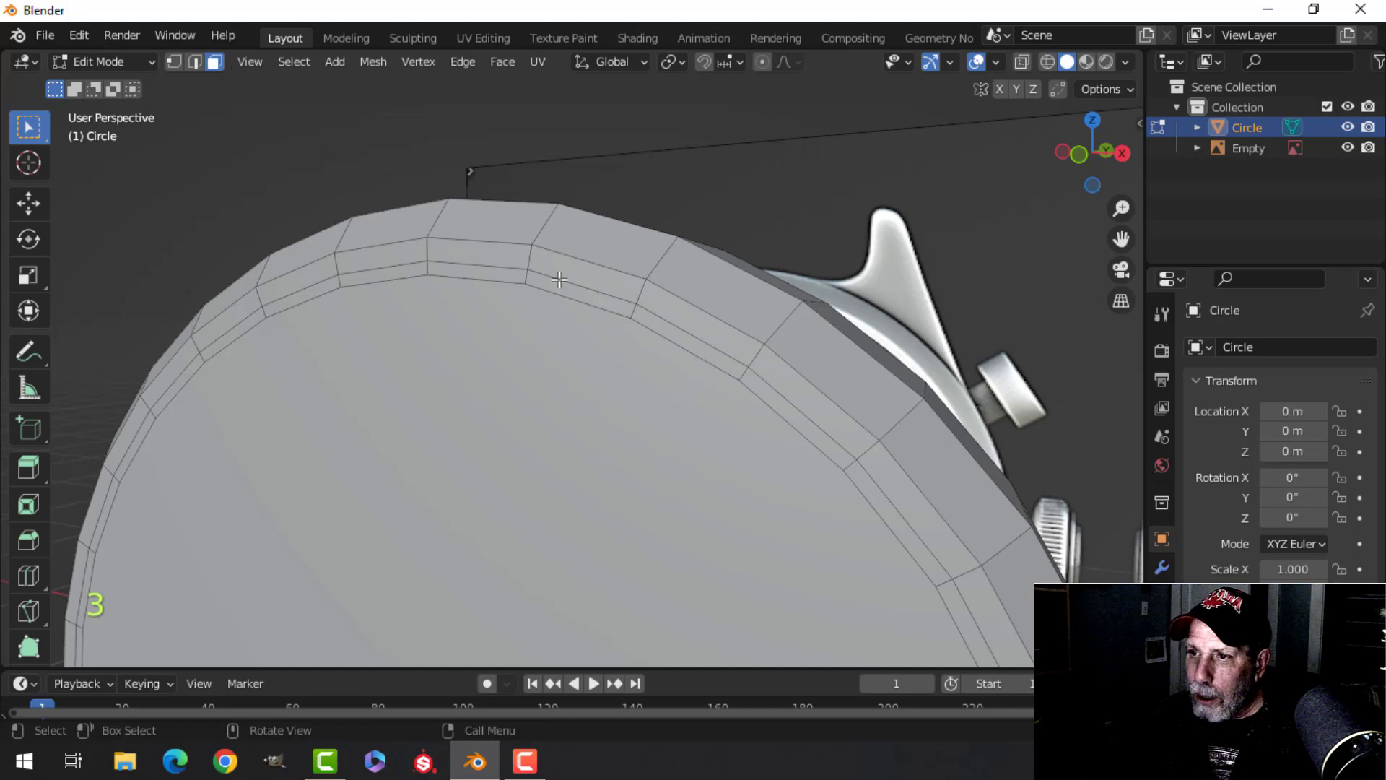
alt+click(526, 280)
Try to recess the narrow ring faces by extruding them and moving them along Y, and undo the attempt
scroll(657, 293, down, 5)
middle_drag(657, 293, 578, 319)
scroll(578, 318, up, 4)
mouse_move(646, 284)
middle_down()
mouse_move(672, 294)
mouse_move(619, 288)
middle_up()
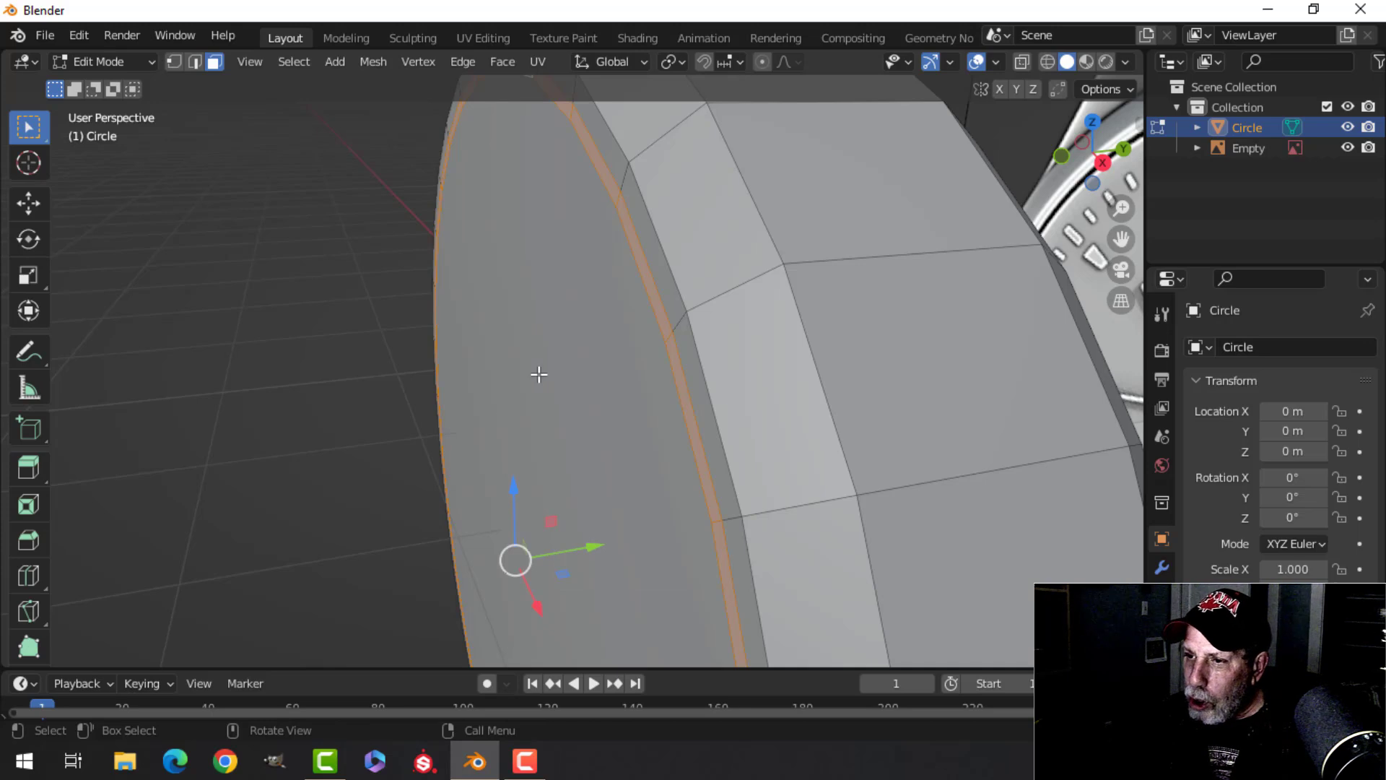
key(e)
click(631, 374)
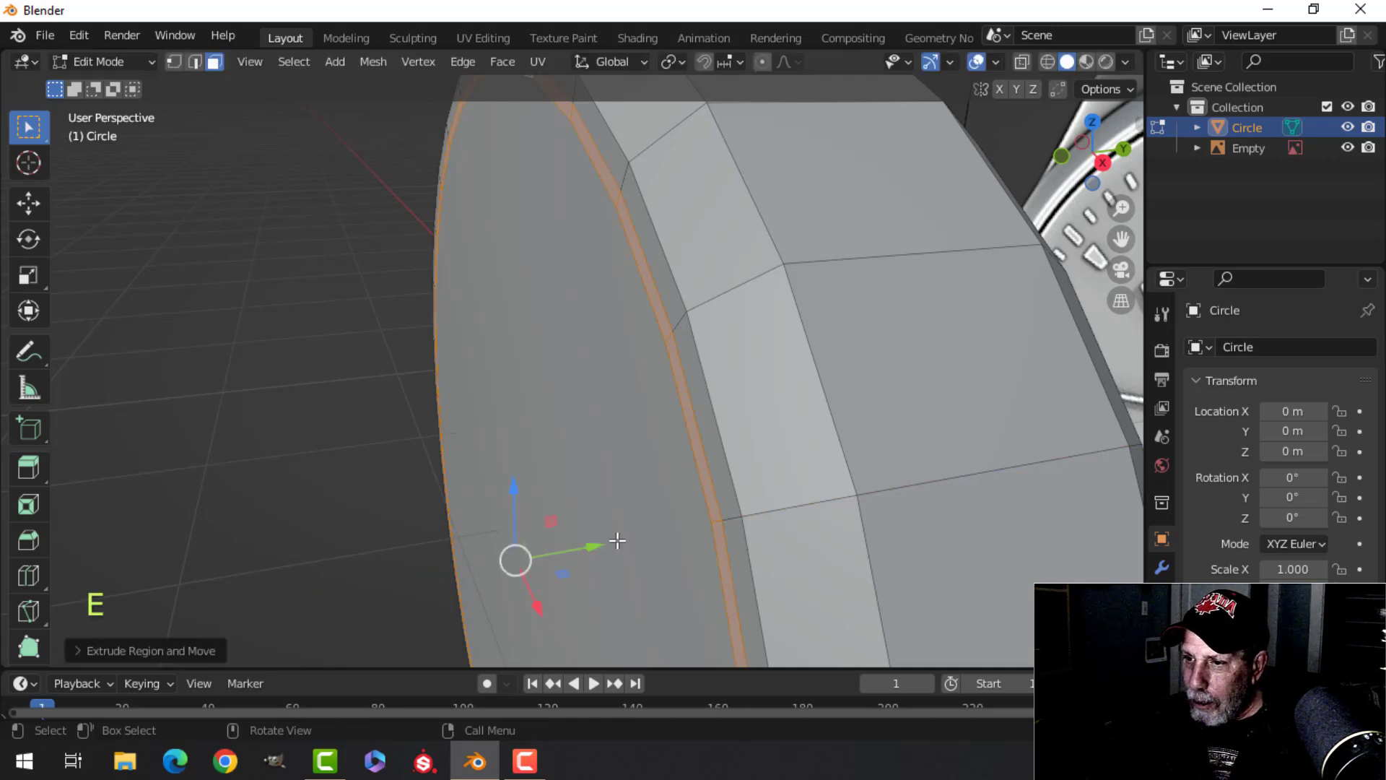
drag(598, 547, 619, 526)
middle_drag(619, 526, 606, 452)
scroll(650, 411, down, 3)
scroll(643, 440, up, 3)
key(ctrl+z)
key(ctrl+z)
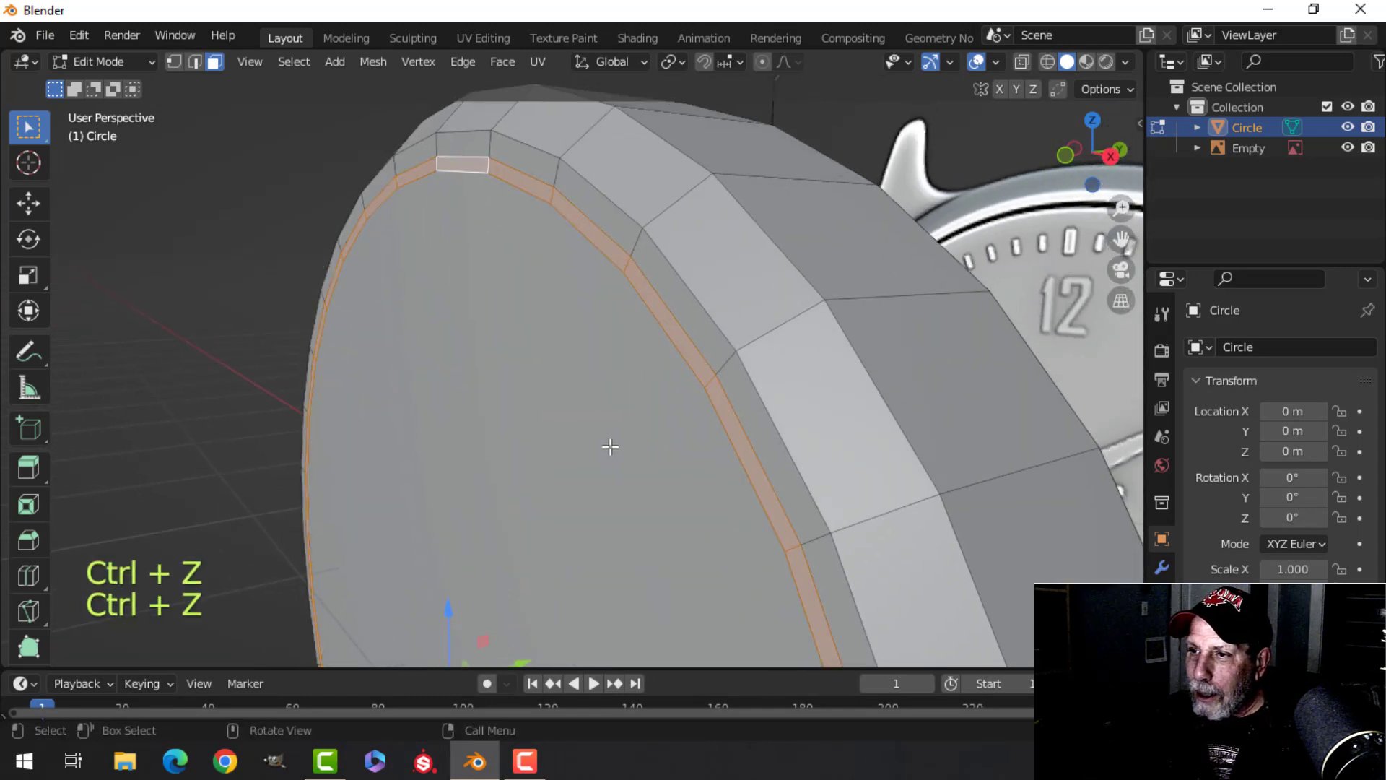
Extrude the narrow ring faces about 0.021 m into the case to form a groove, and return to Object Mode
key(e)
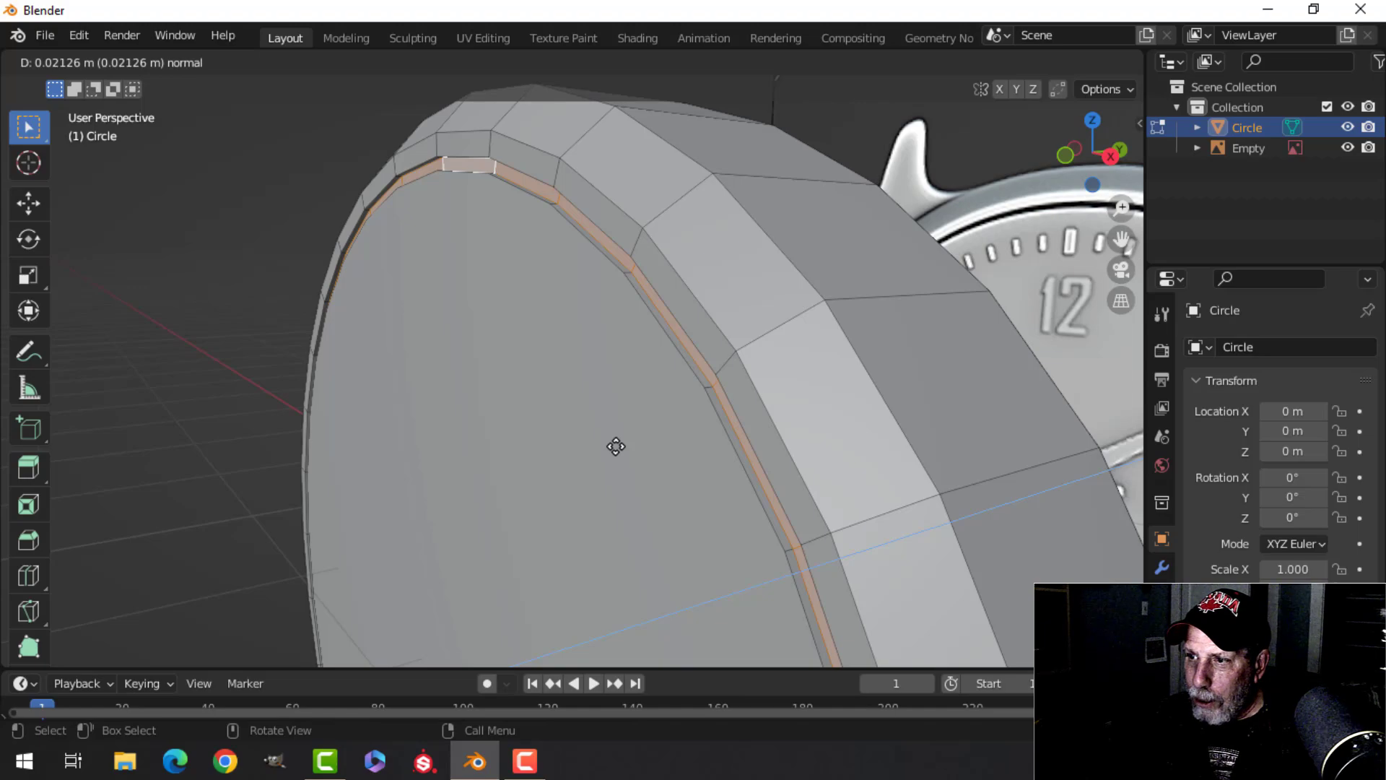
click(615, 446)
key(Tab)
scroll(657, 402, down, 5)
middle_drag(657, 401, 634, 238)
scroll(619, 309, down, 3)
middle_drag(619, 309, 592, 352)
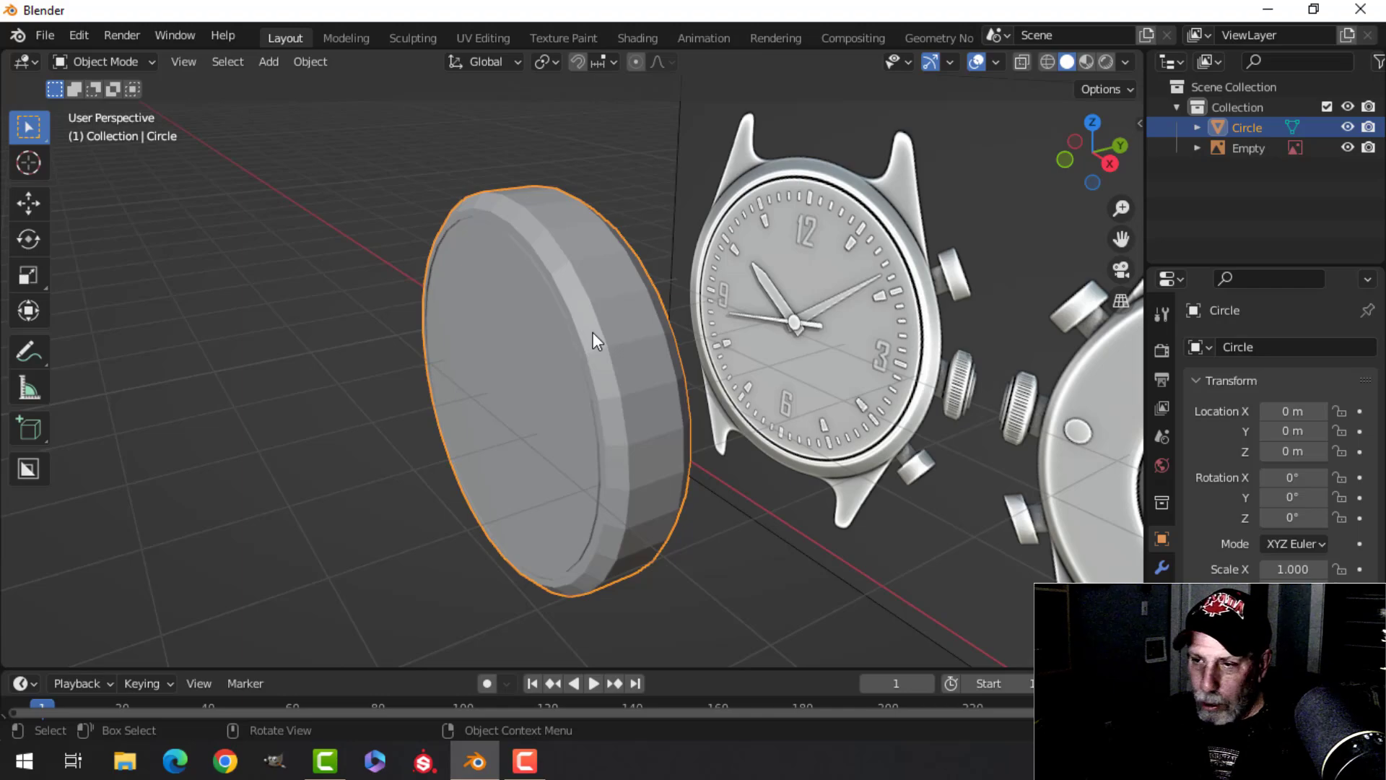
Save the file as SimpleWatchPart1.blend in the WATCH models folder
key(ctrl+s)
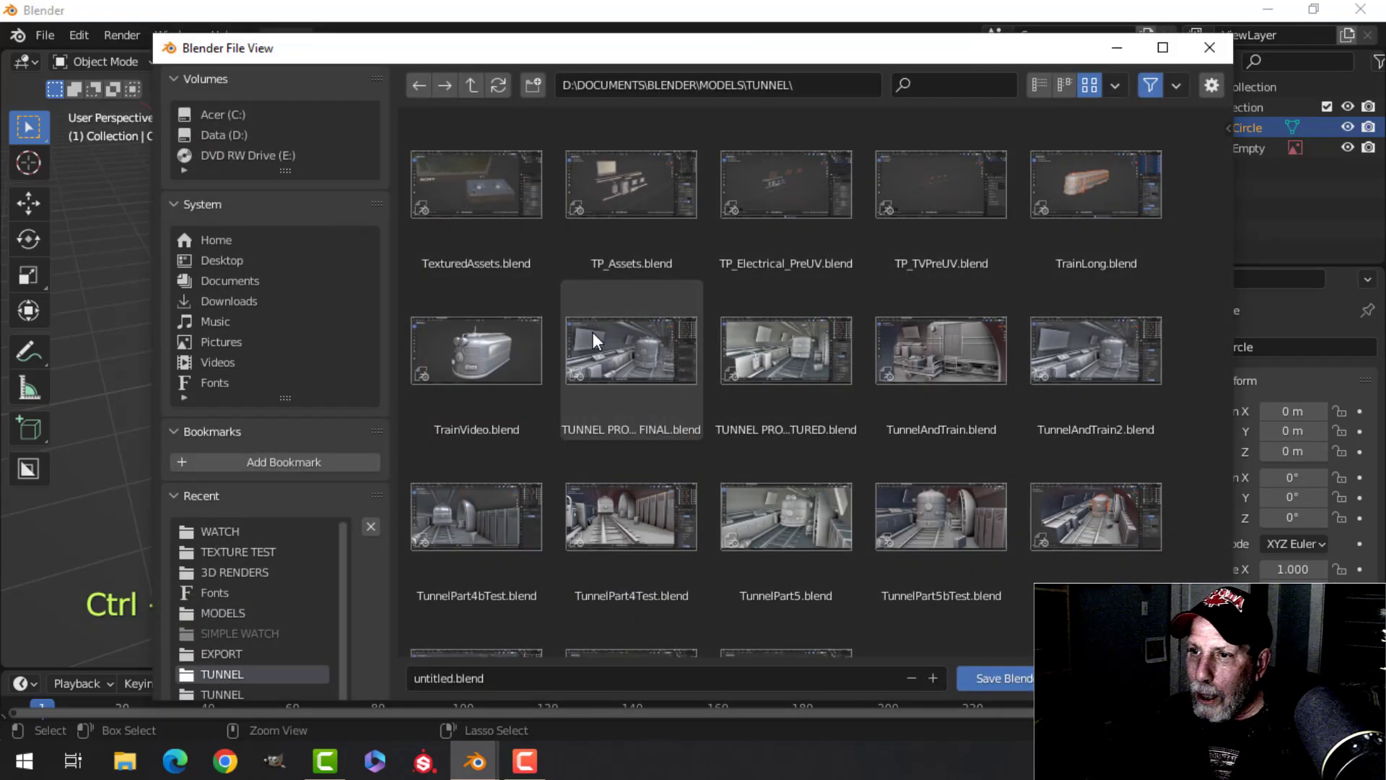
click(474, 85)
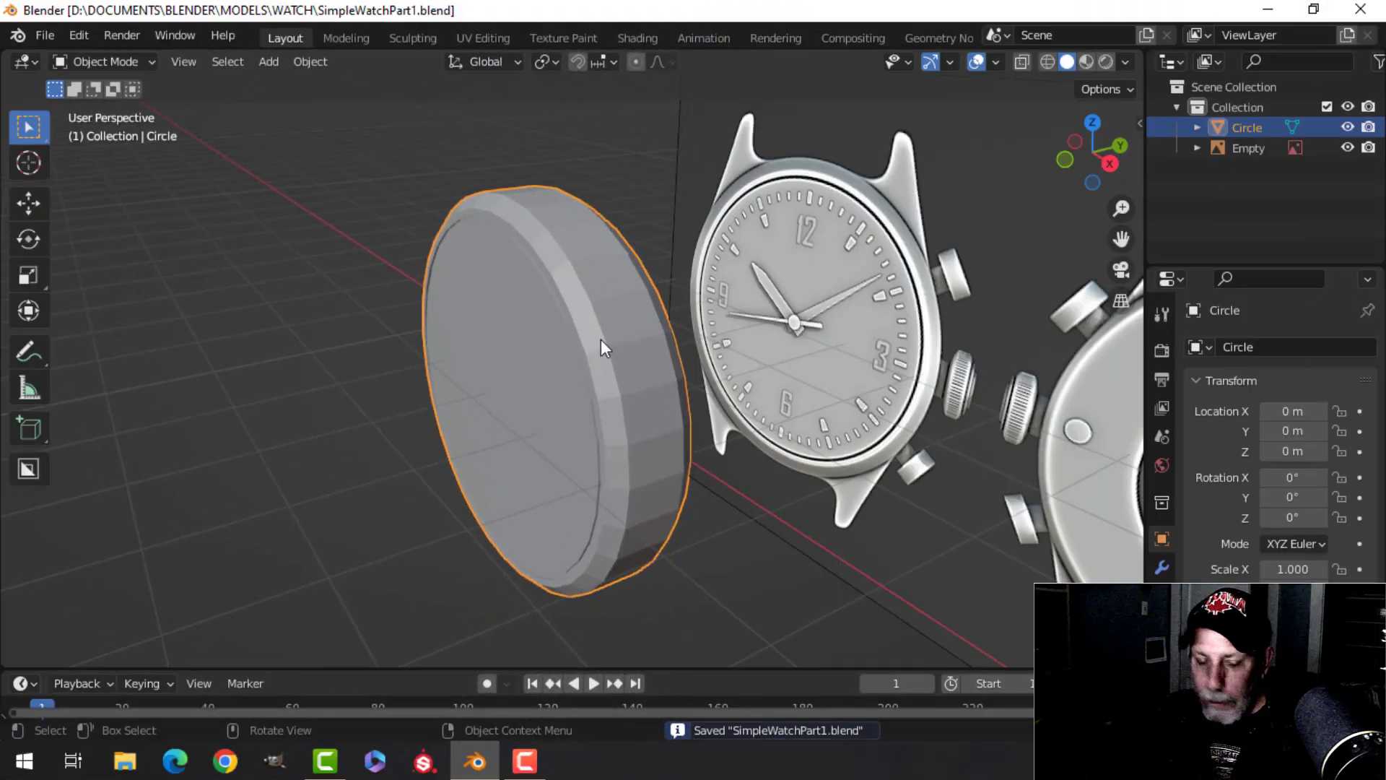
Add a level 1 Subdivision Surface modifier to the watch case and display its modifier settings
key(ctrl+1)
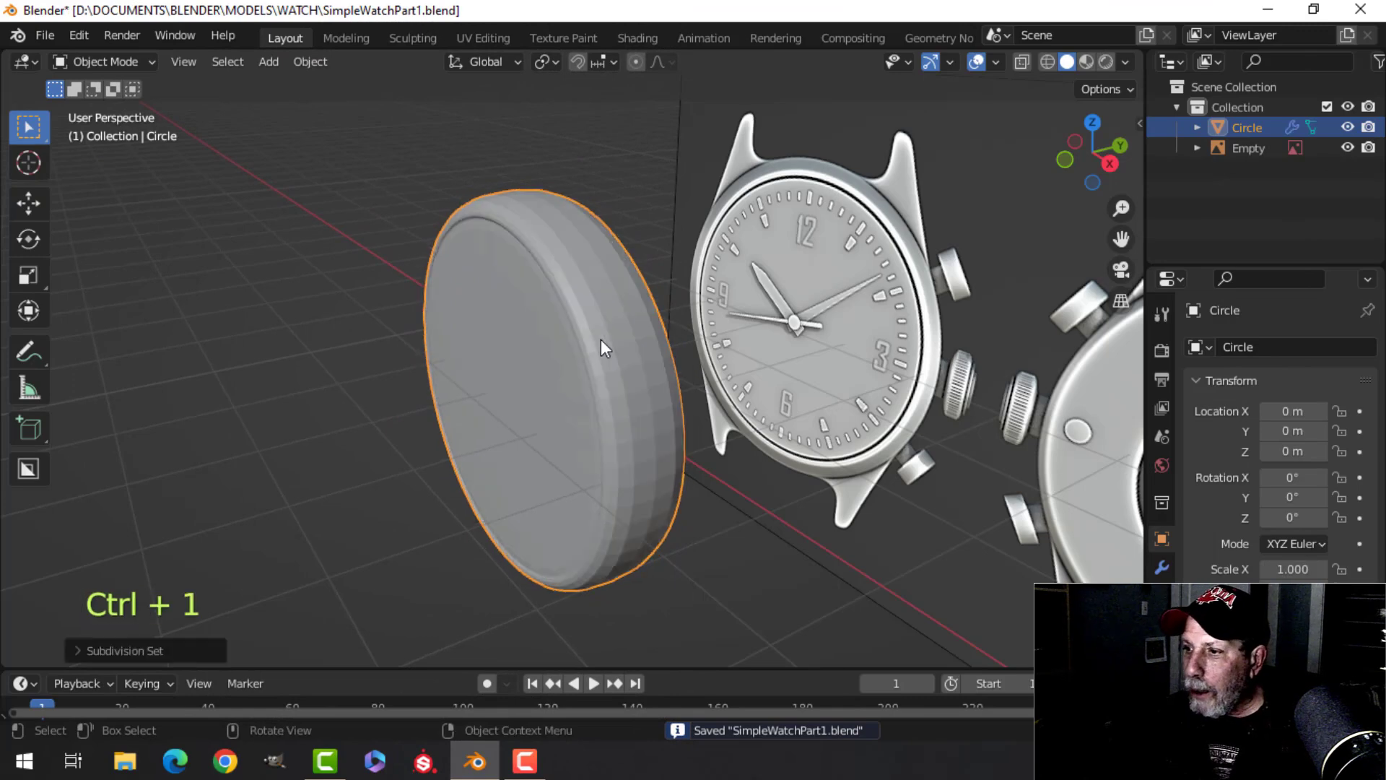
click(1161, 567)
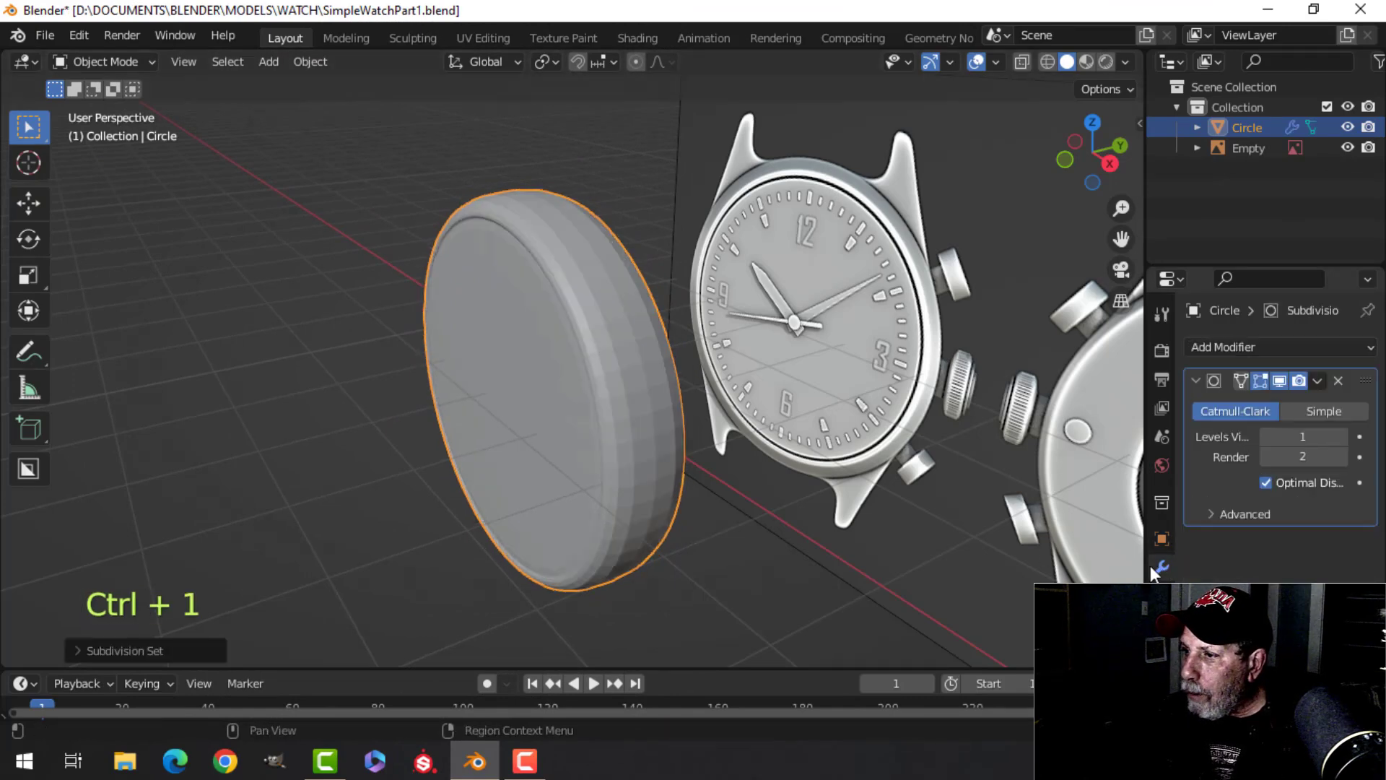
Add a second Subdivision Surface modifier to the watch case and remove it again
click(1216, 350)
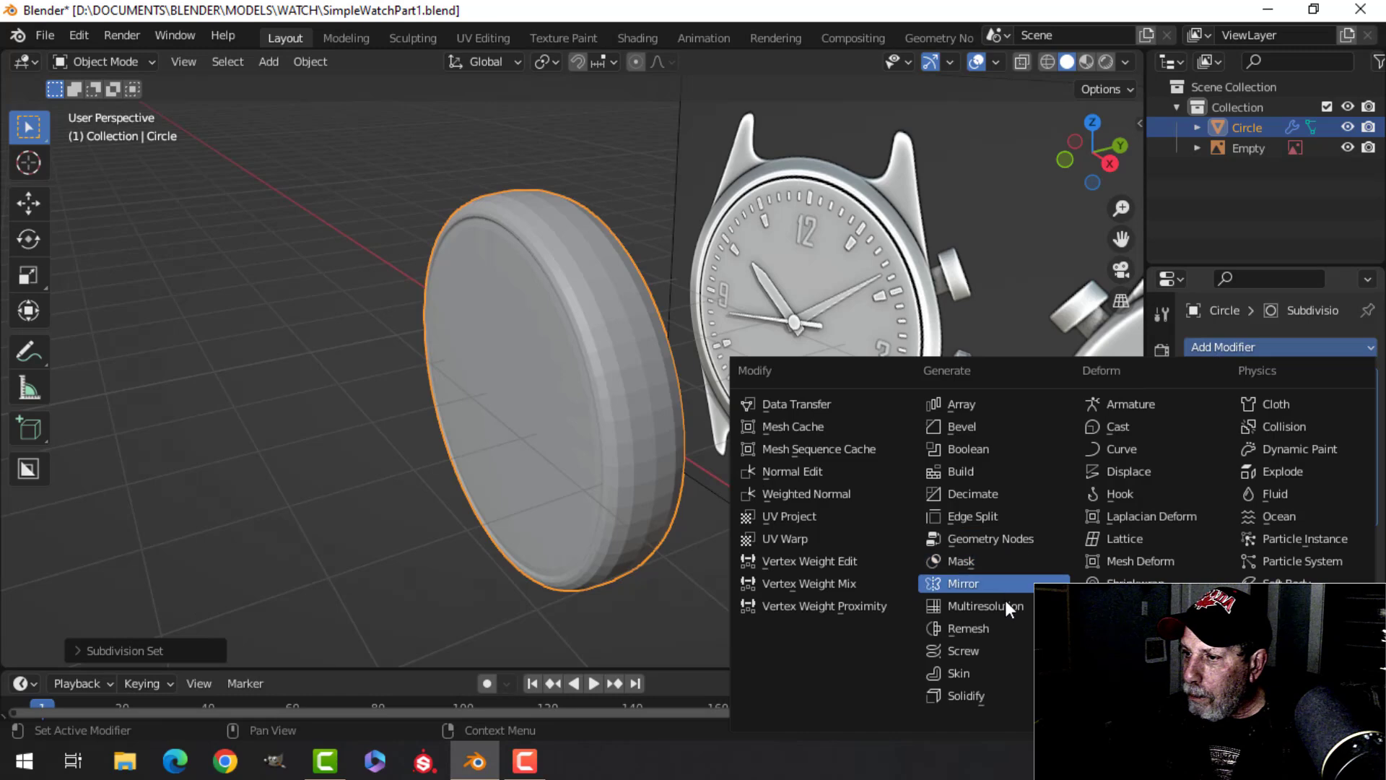
scroll(1008, 675, down, 1)
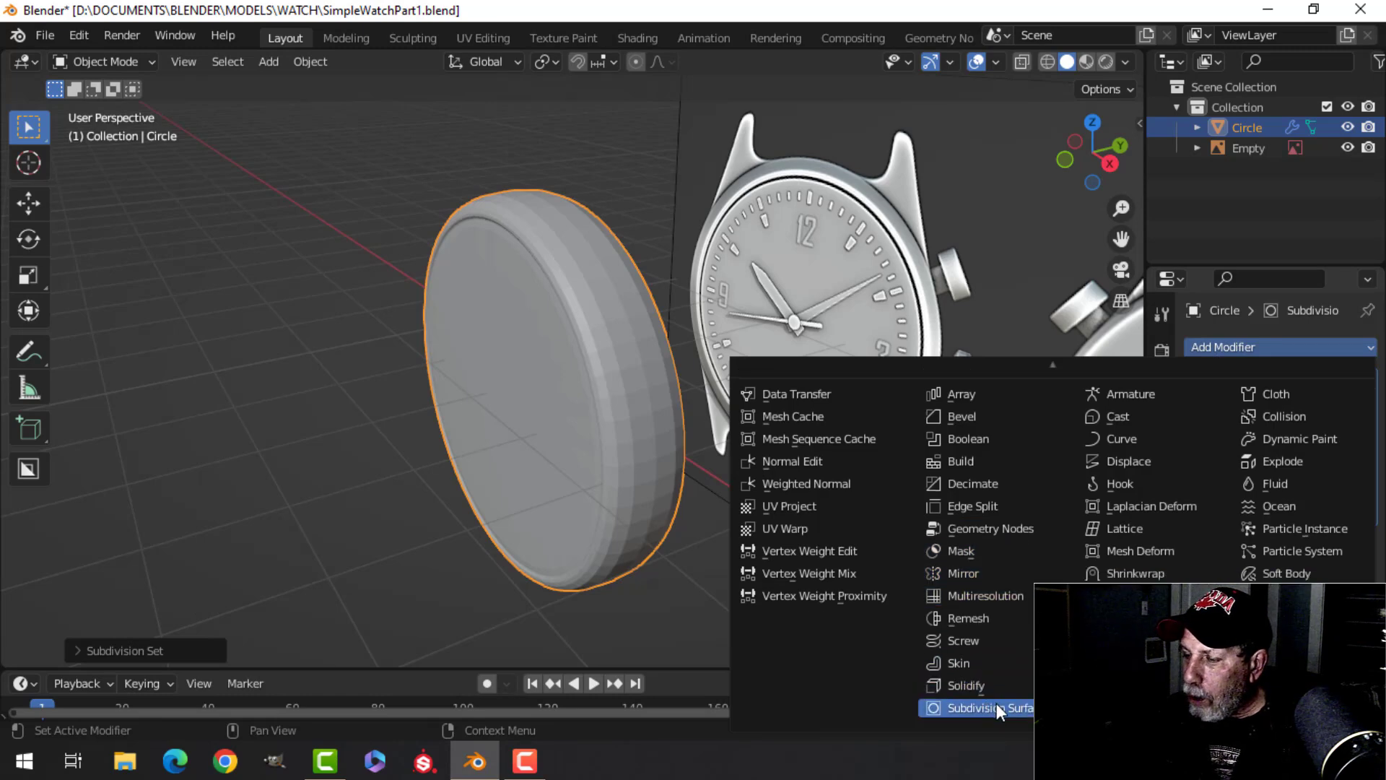
click(996, 704)
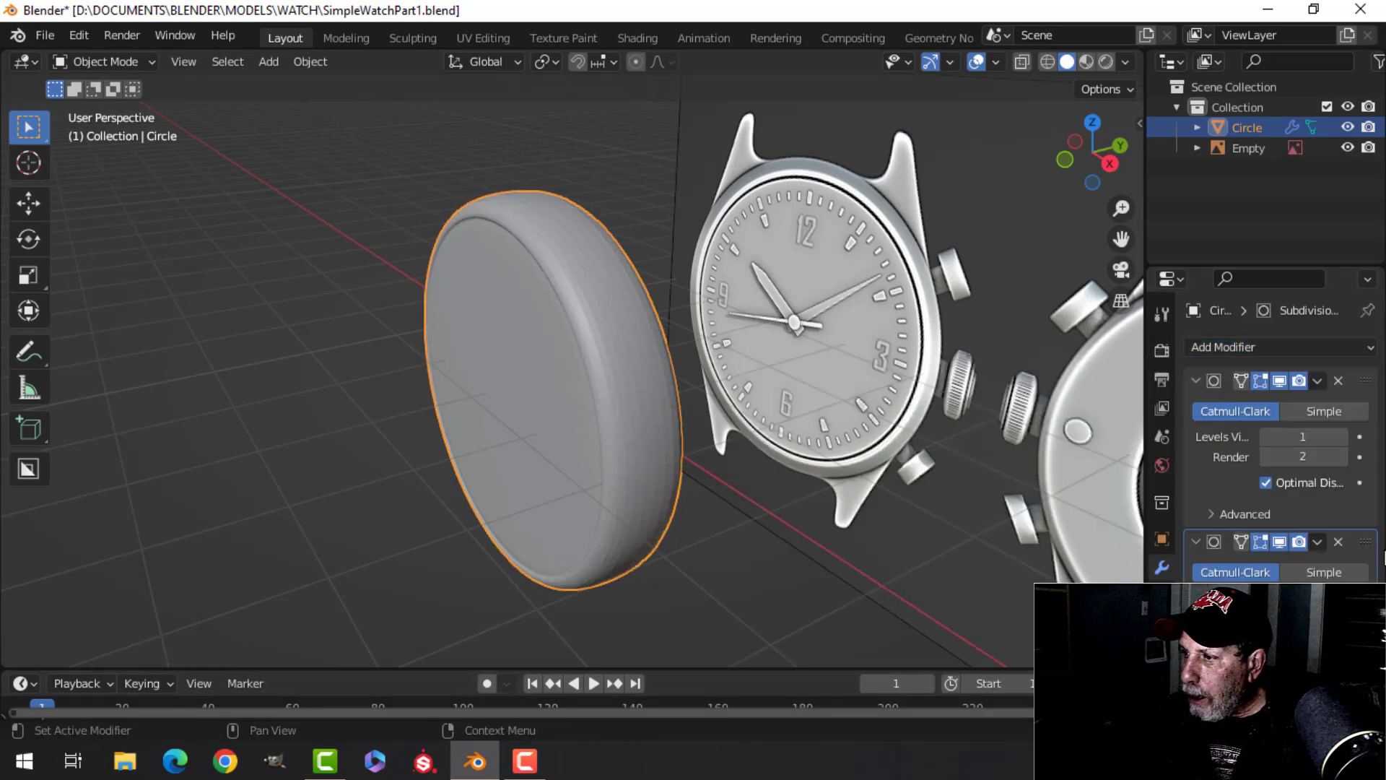
click(1338, 541)
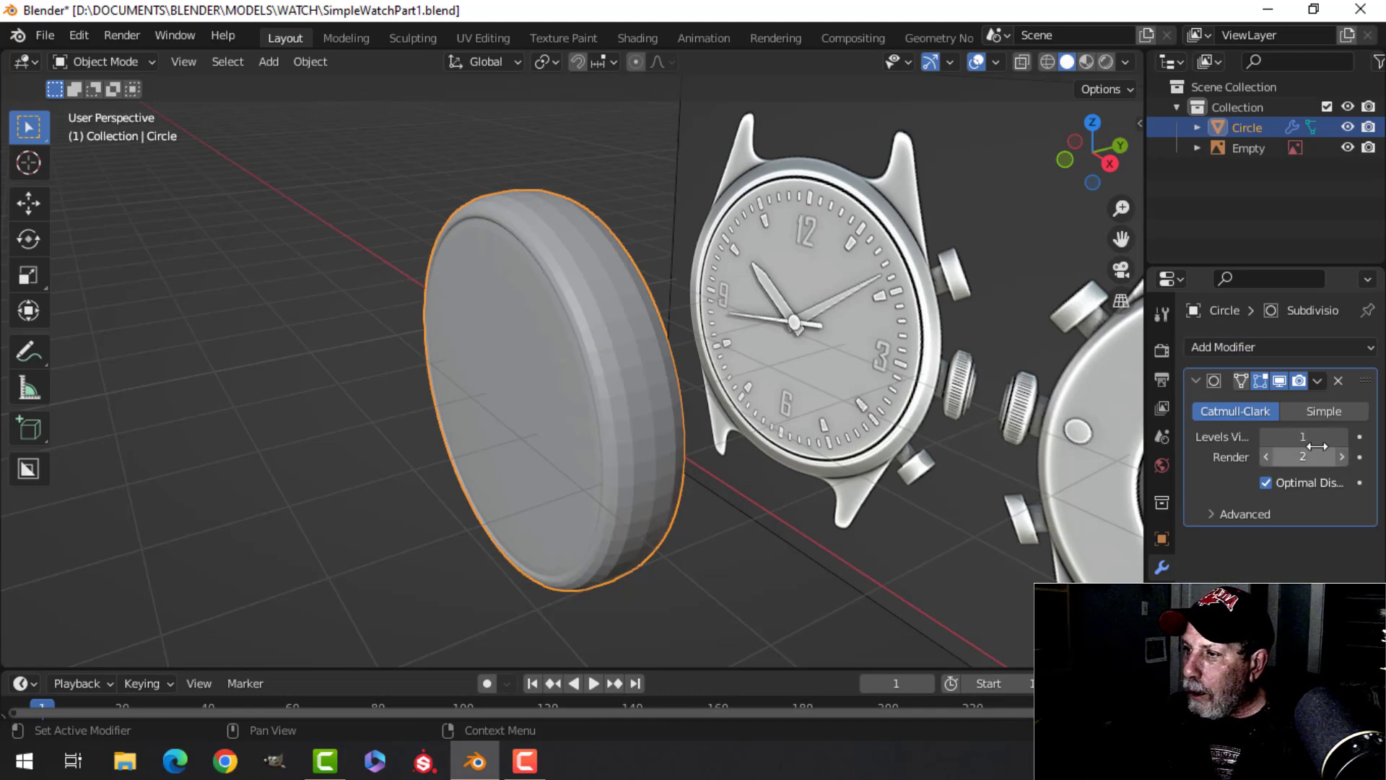
Apply smooth shading to the watch case
right_click(586, 277)
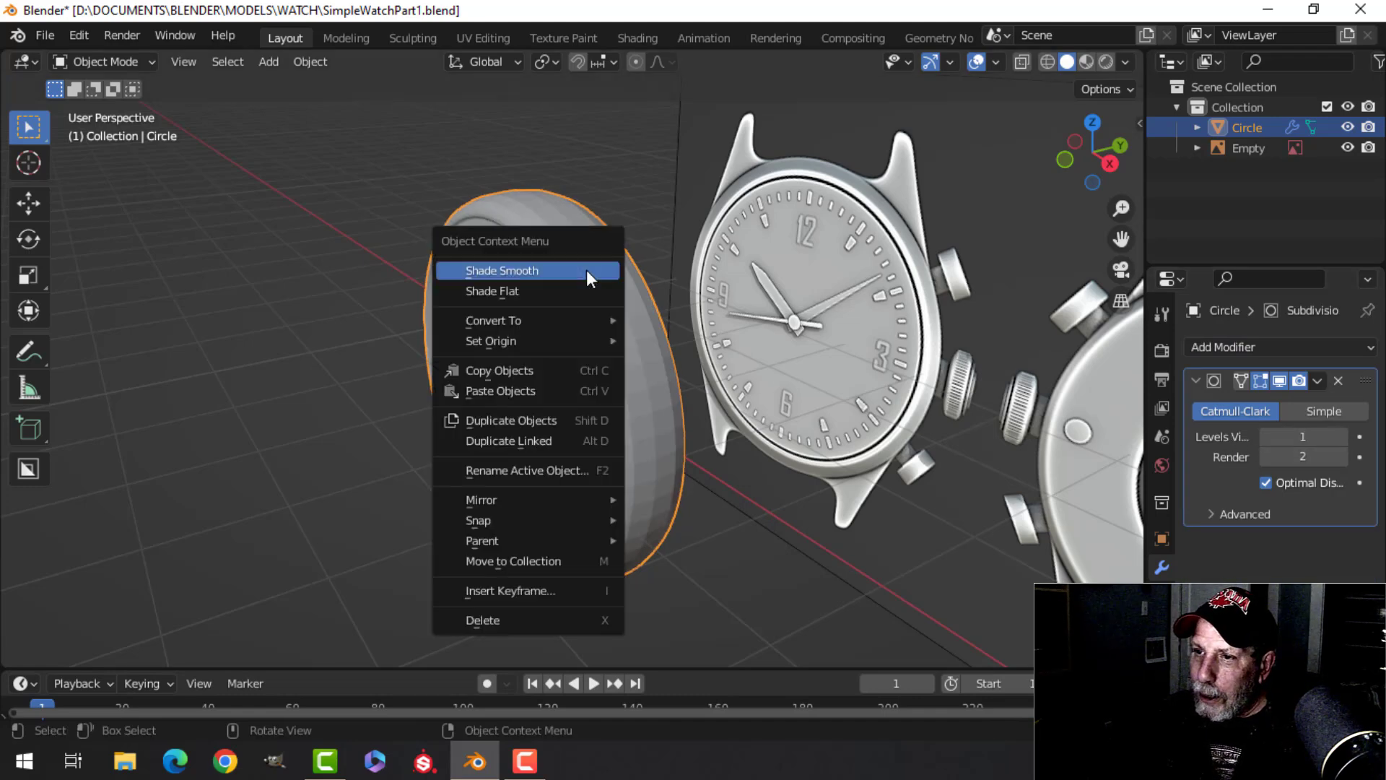
click(586, 270)
middle_drag(665, 377, 614, 309)
scroll(683, 354, up, 2)
Try to bevel the outer and inner edge loops of the front groove by about 0.0025 m with 2 segments
key(Tab)
key(alt+a)
scroll(720, 359, up, 1)
scroll(681, 346, up, 2)
scroll(634, 408, up, 2)
scroll(701, 354, up, 3)
key(2)
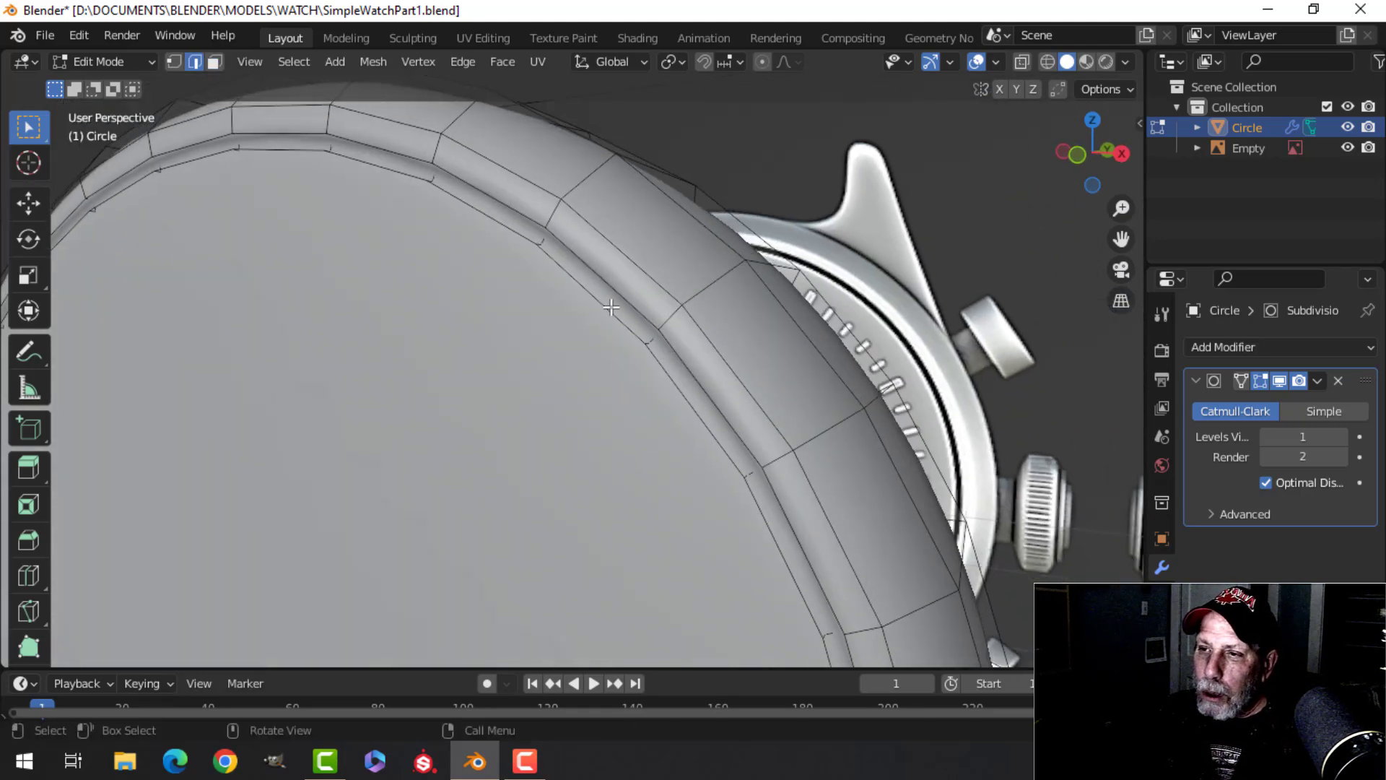
alt+shift+click(571, 243)
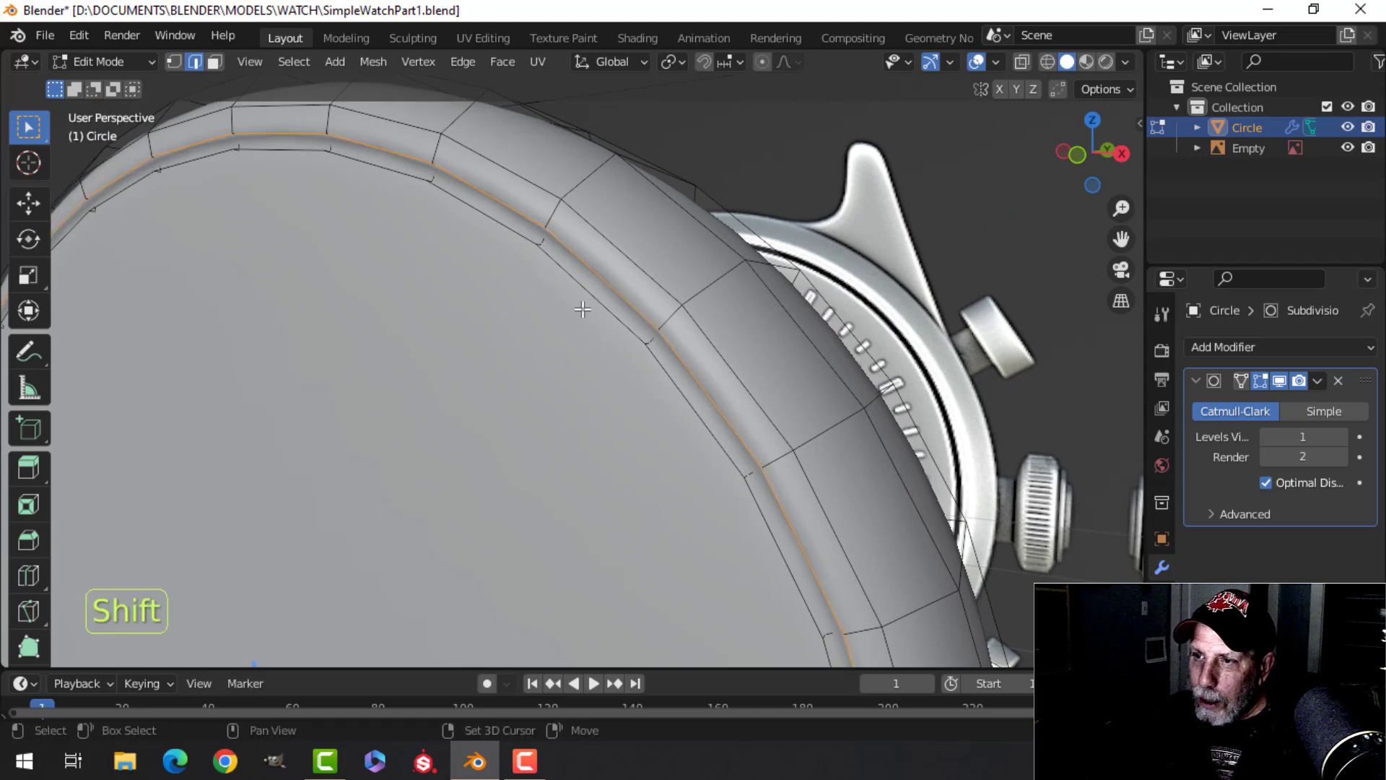
shift+middle_drag(578, 279, 518, 368)
alt+shift+click(517, 368)
scroll(518, 368, up, 3)
shift+middle_drag(560, 328, 570, 399)
scroll(513, 356, up, 3)
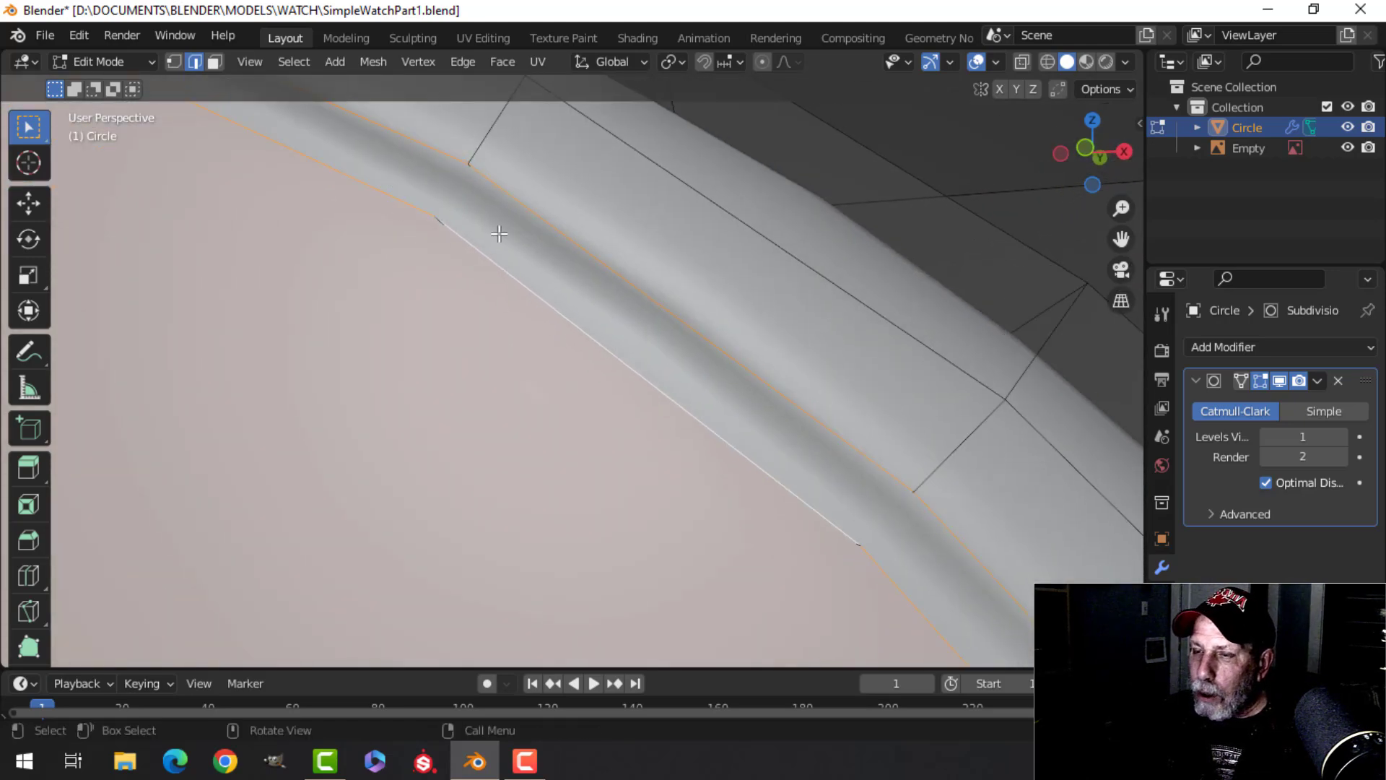
scroll(531, 279, down, 2)
scroll(548, 297, down, 2)
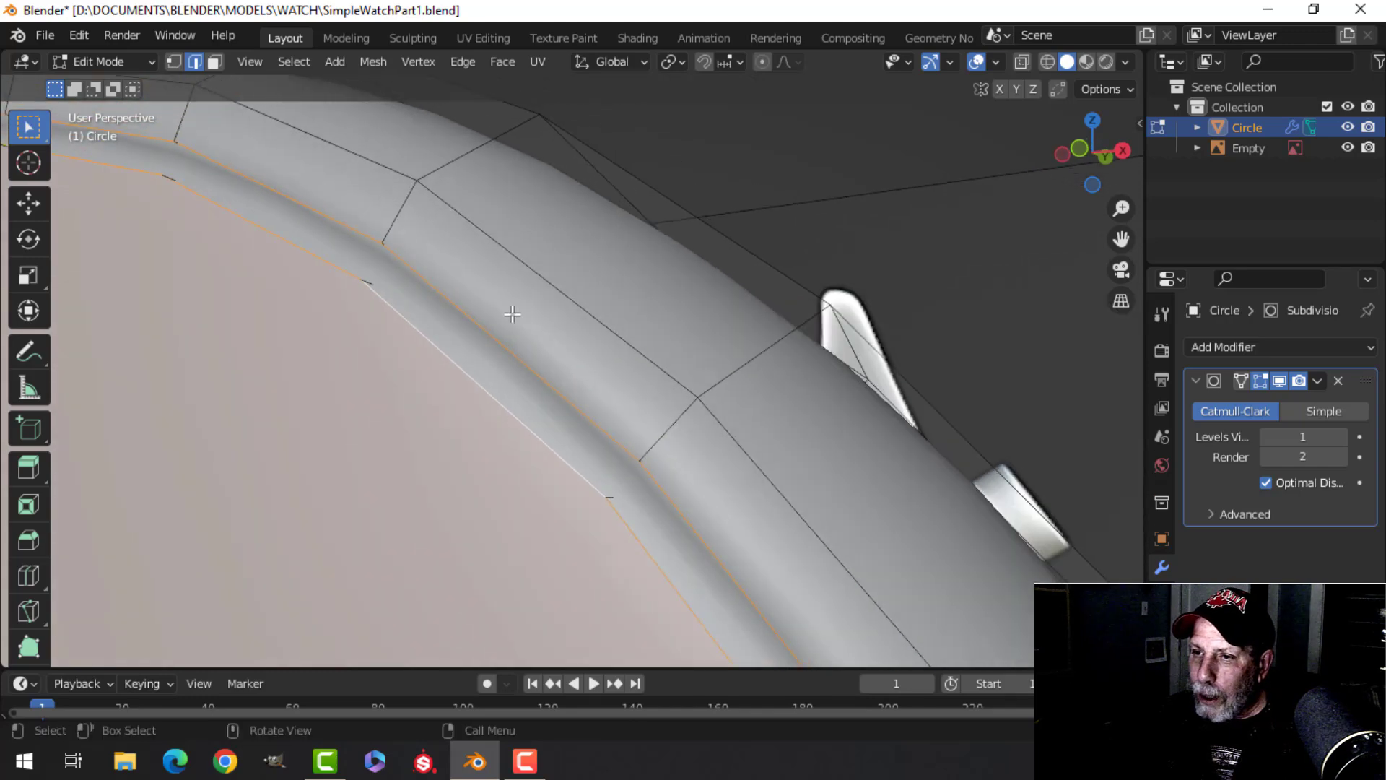
scroll(621, 281, up, 2)
middle_drag(621, 282, 621, 286)
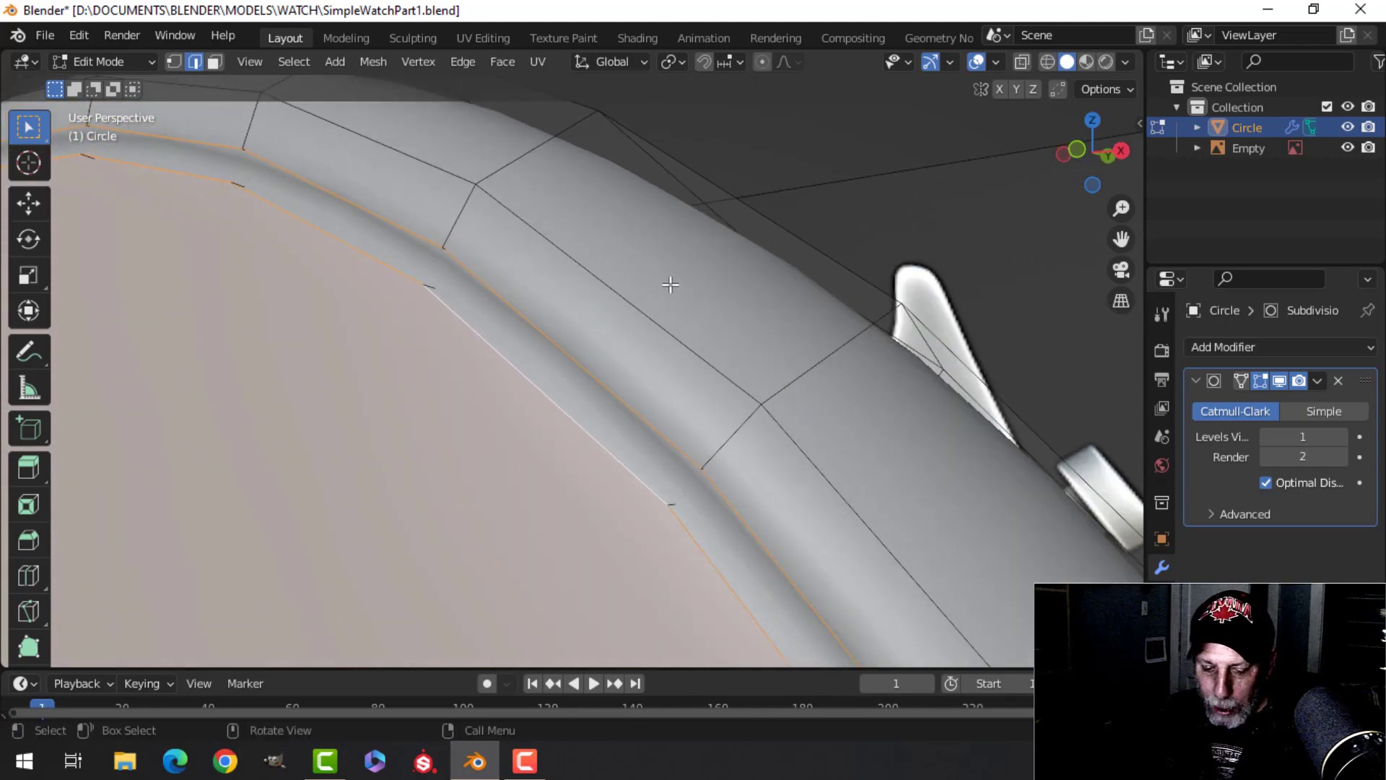
key(ctrl+b)
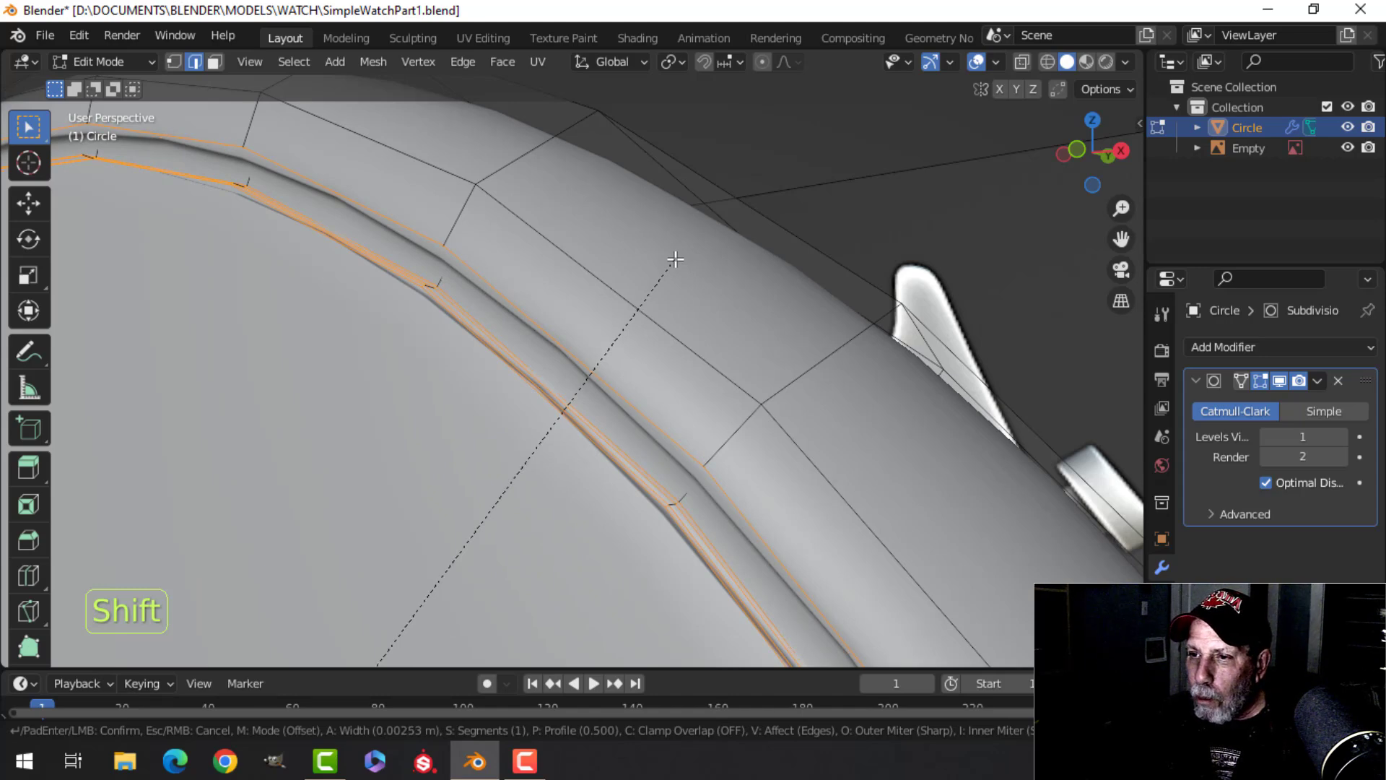
shift+scroll(675, 260, up, 1)
click(675, 262)
middle_drag(675, 262, 635, 264)
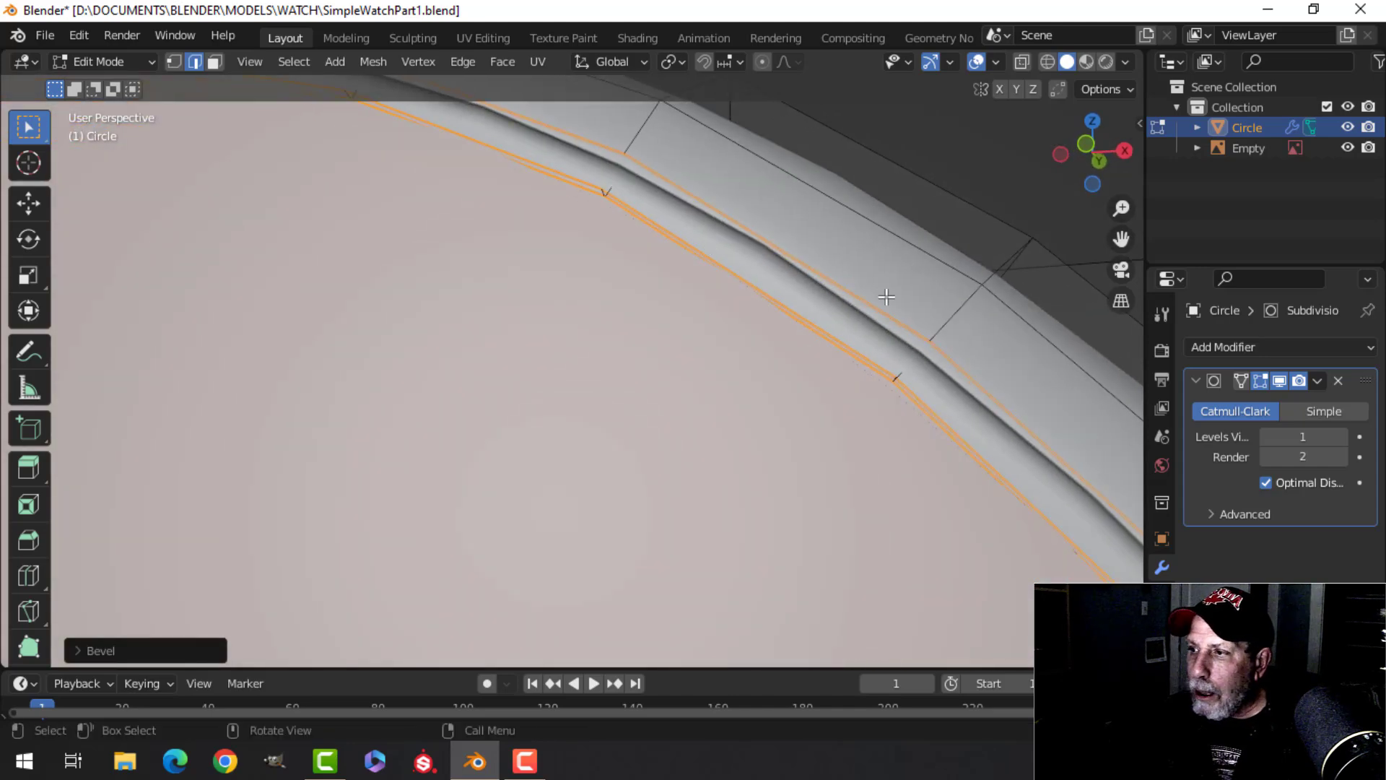
Turn off the Subdivision modifier's viewport display and undo the groove edge bevel
click(1280, 380)
middle_drag(685, 303, 672, 309)
scroll(664, 312, up, 3)
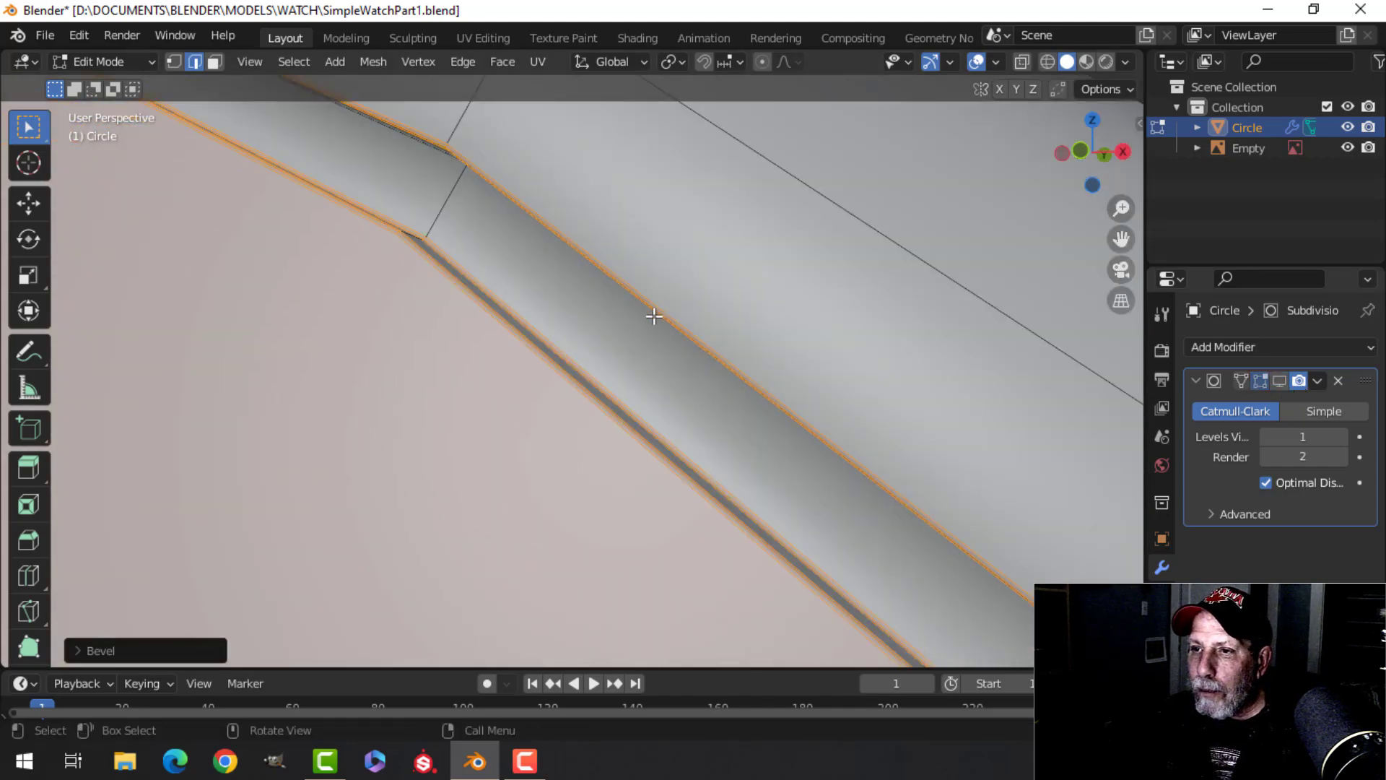
key(ctrl+z)
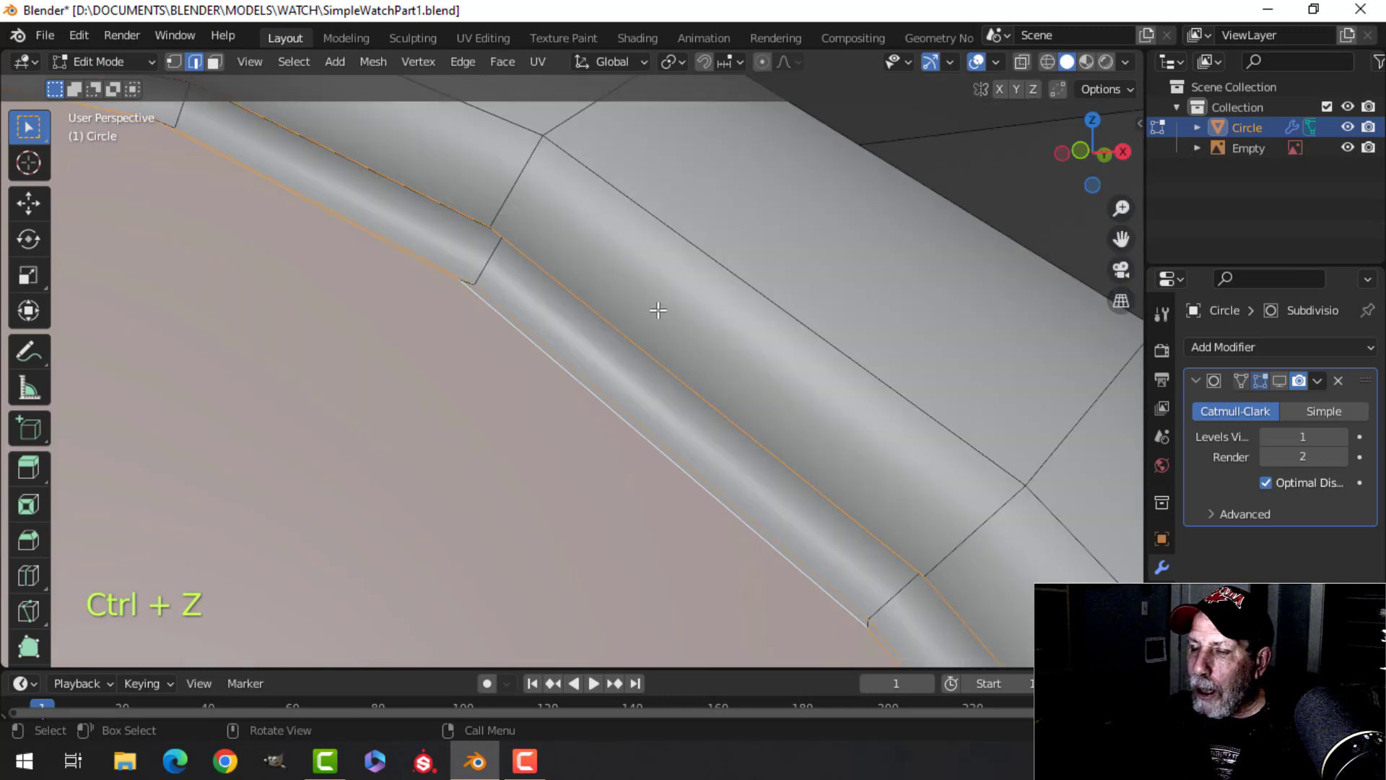
Apply flat shading to the watch case in Object Mode and enable Cavity in the viewport shading options
key(Tab)
right_click(595, 205)
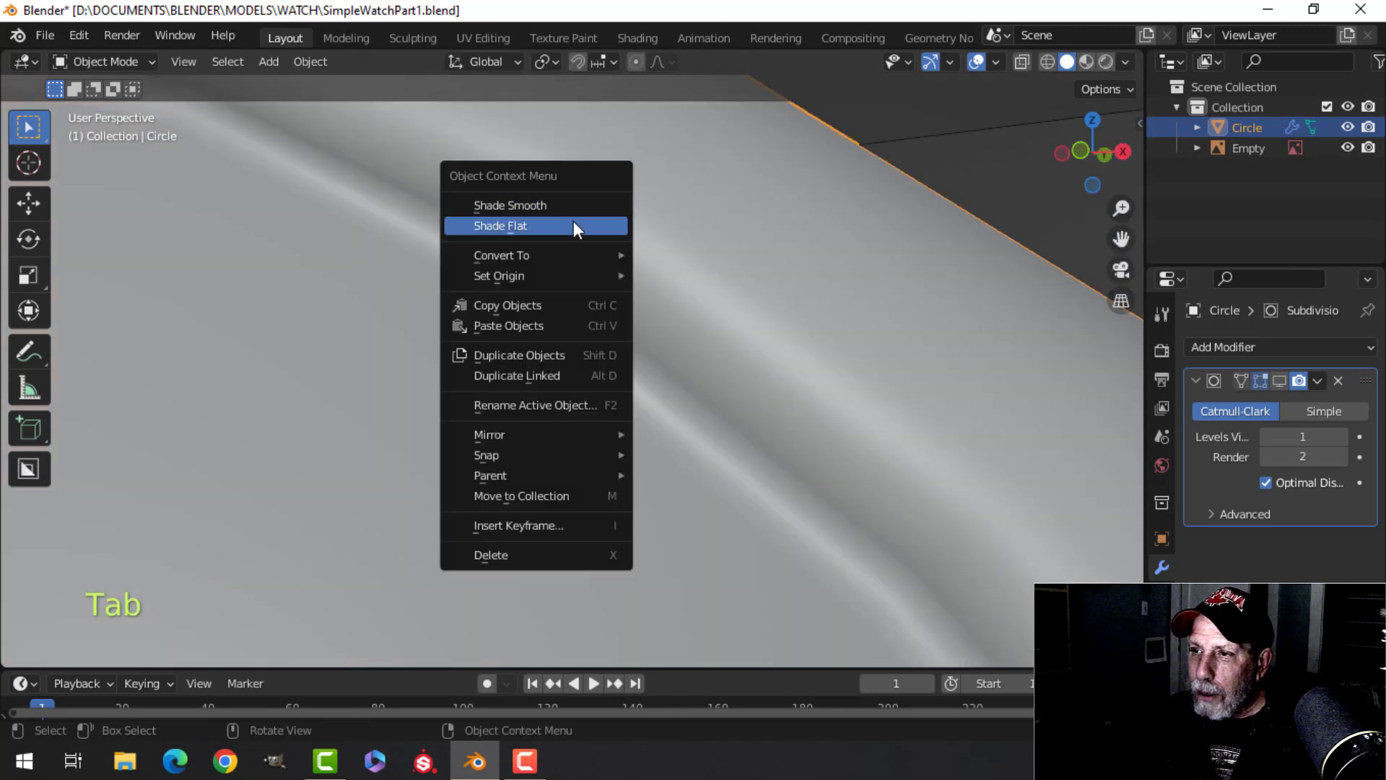
click(573, 225)
mouse_move(681, 267)
middle_down()
mouse_move(665, 279)
mouse_move(1112, 120)
middle_up()
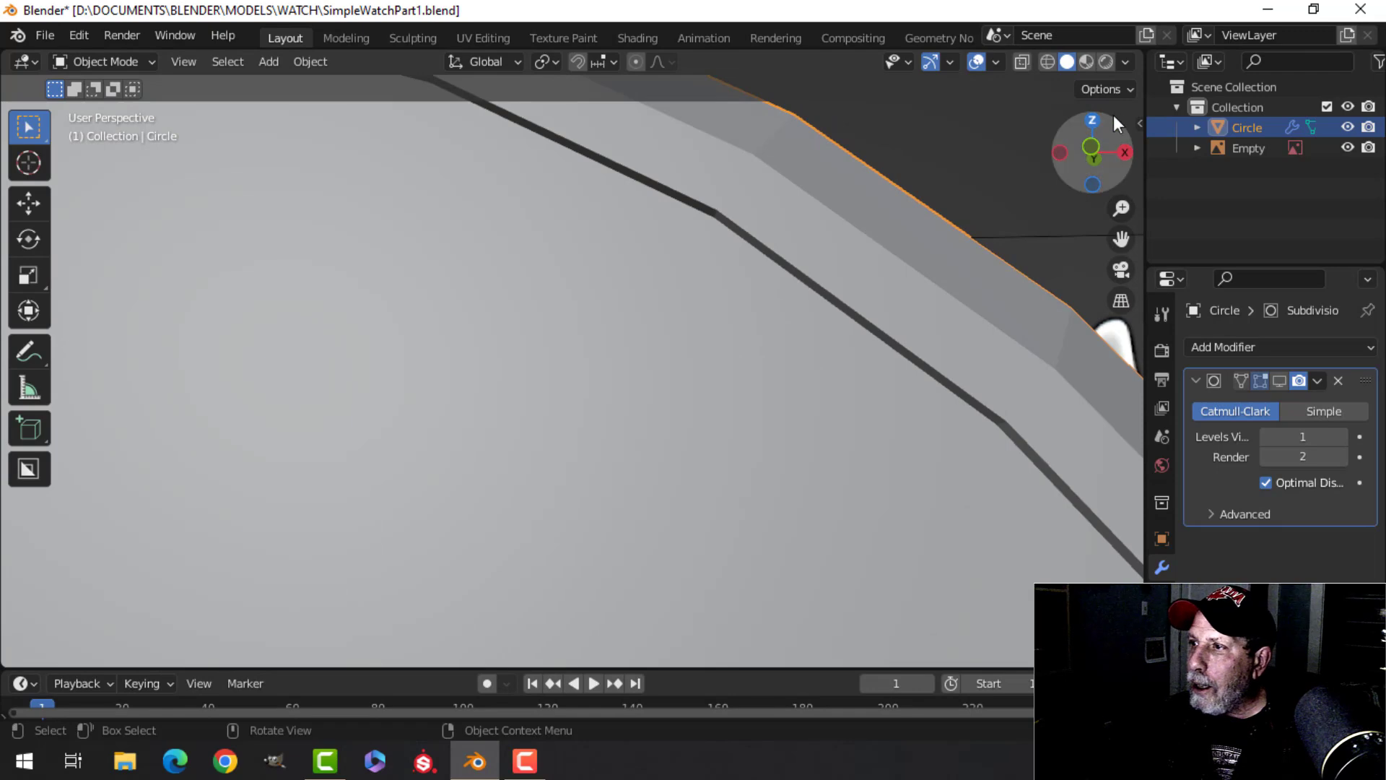
click(1126, 62)
click(1010, 519)
mouse_move(866, 447)
middle_down()
mouse_move(667, 353)
mouse_move(605, 362)
middle_up()
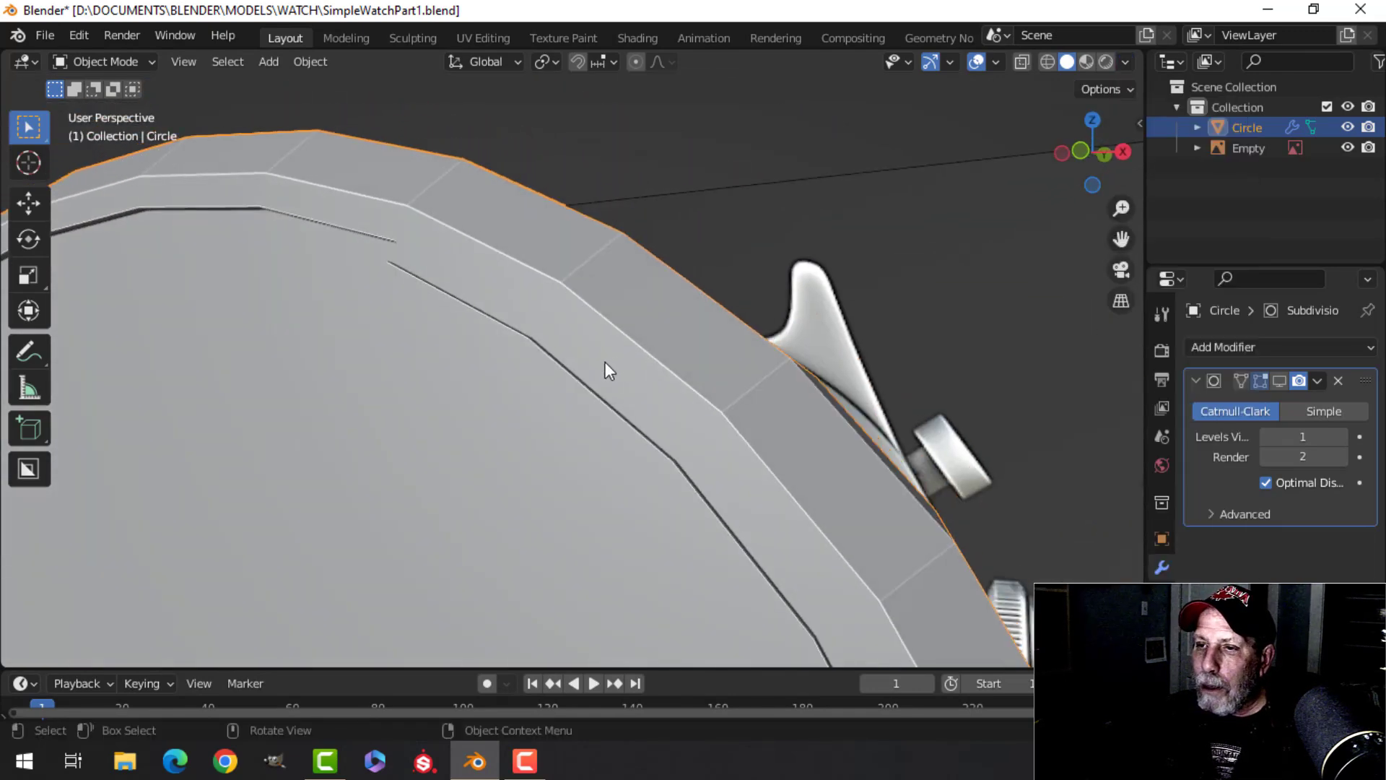
Try to bevel both edge loops of the front groove by about 0.0088 m with 2 segments on the unsubdivided mesh
key(Tab)
shift+middle_drag(516, 310, 578, 334)
key(alt+a)
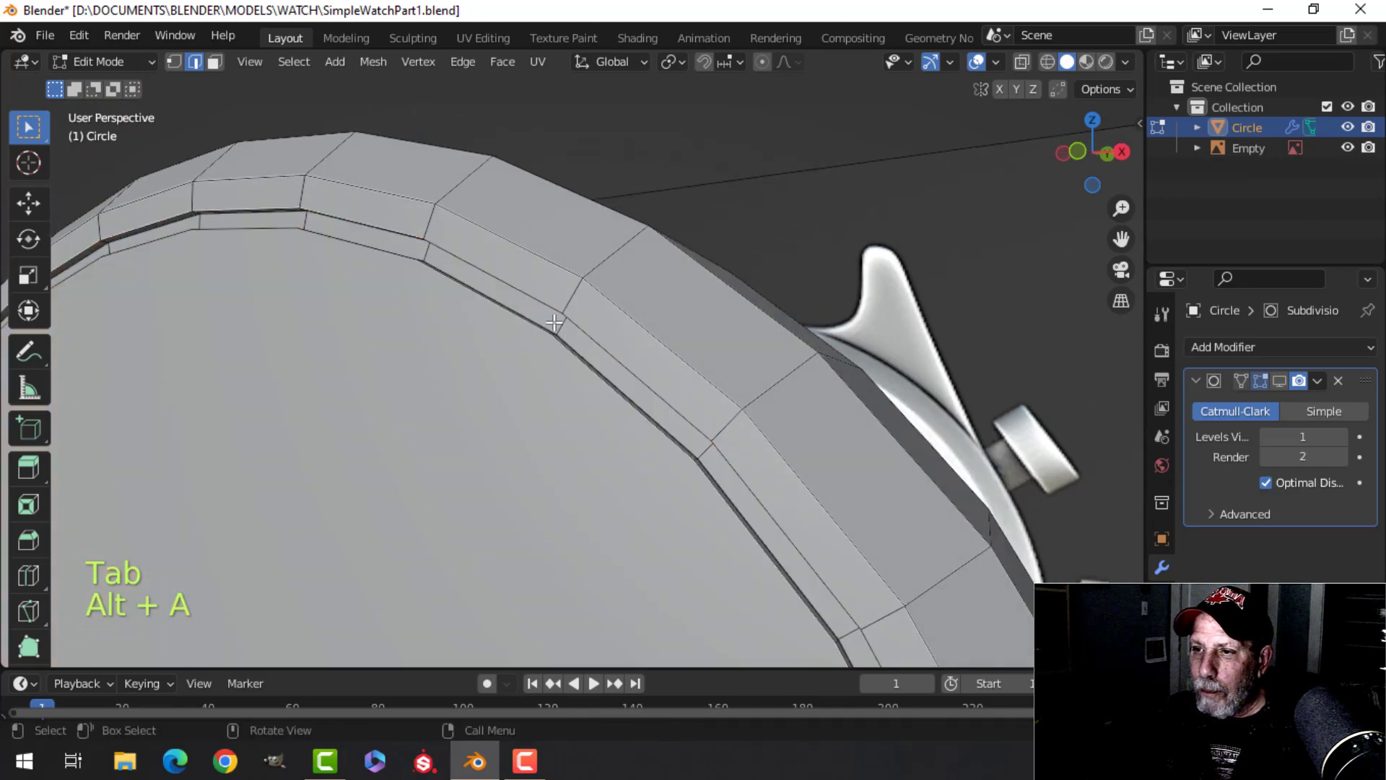
alt+shift+click(522, 310)
alt+shift+click(501, 310)
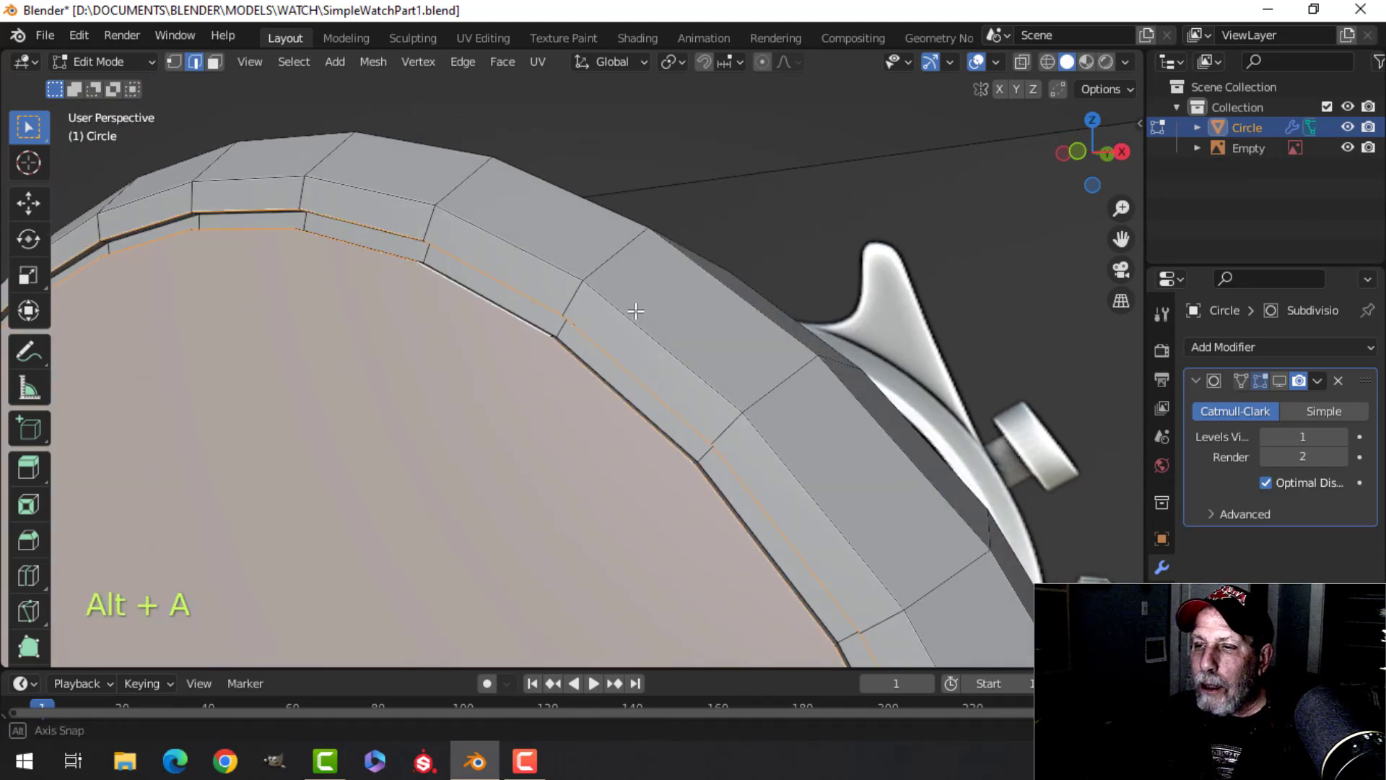
middle_drag(501, 310, 629, 331)
shift+scroll(629, 331, up, 3)
key(ctrl+b)
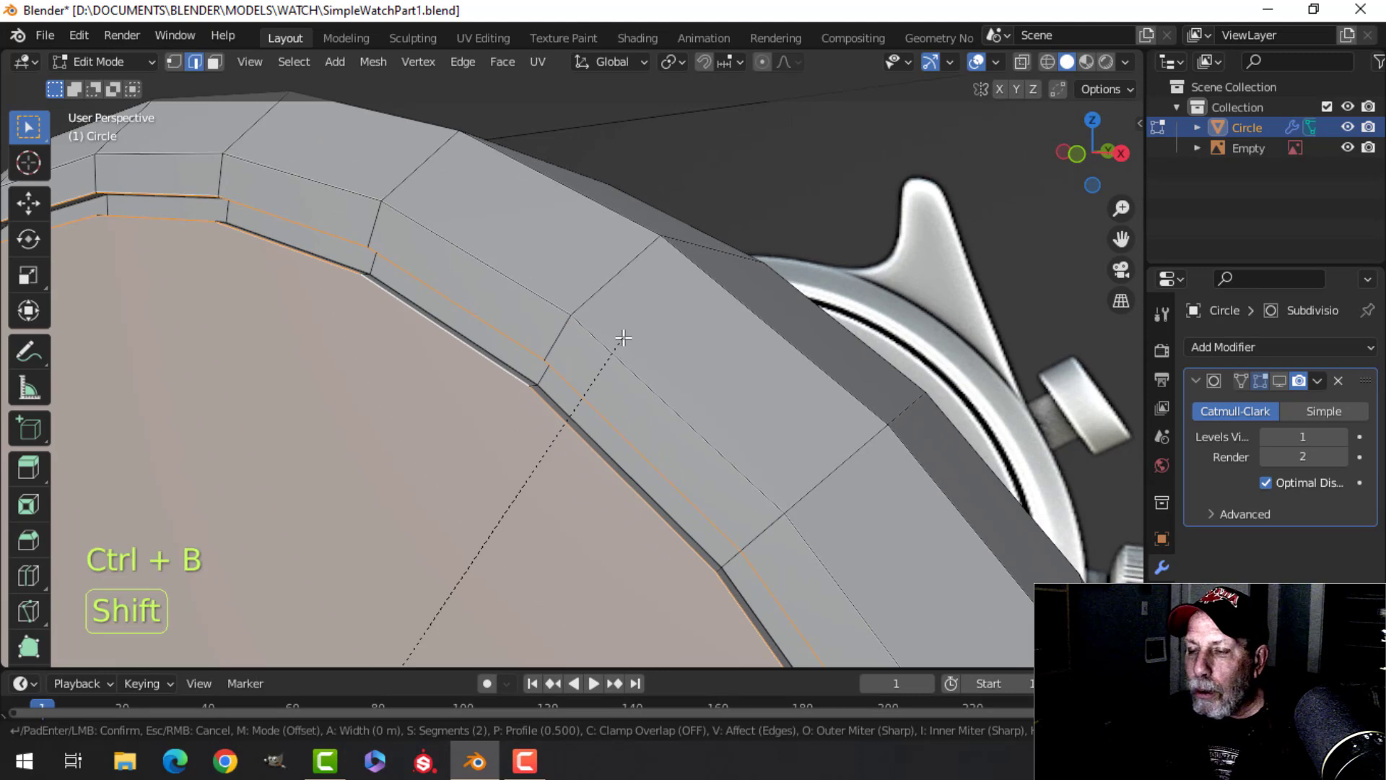
scroll(659, 303, down, 1)
scroll(659, 303, up, 1)
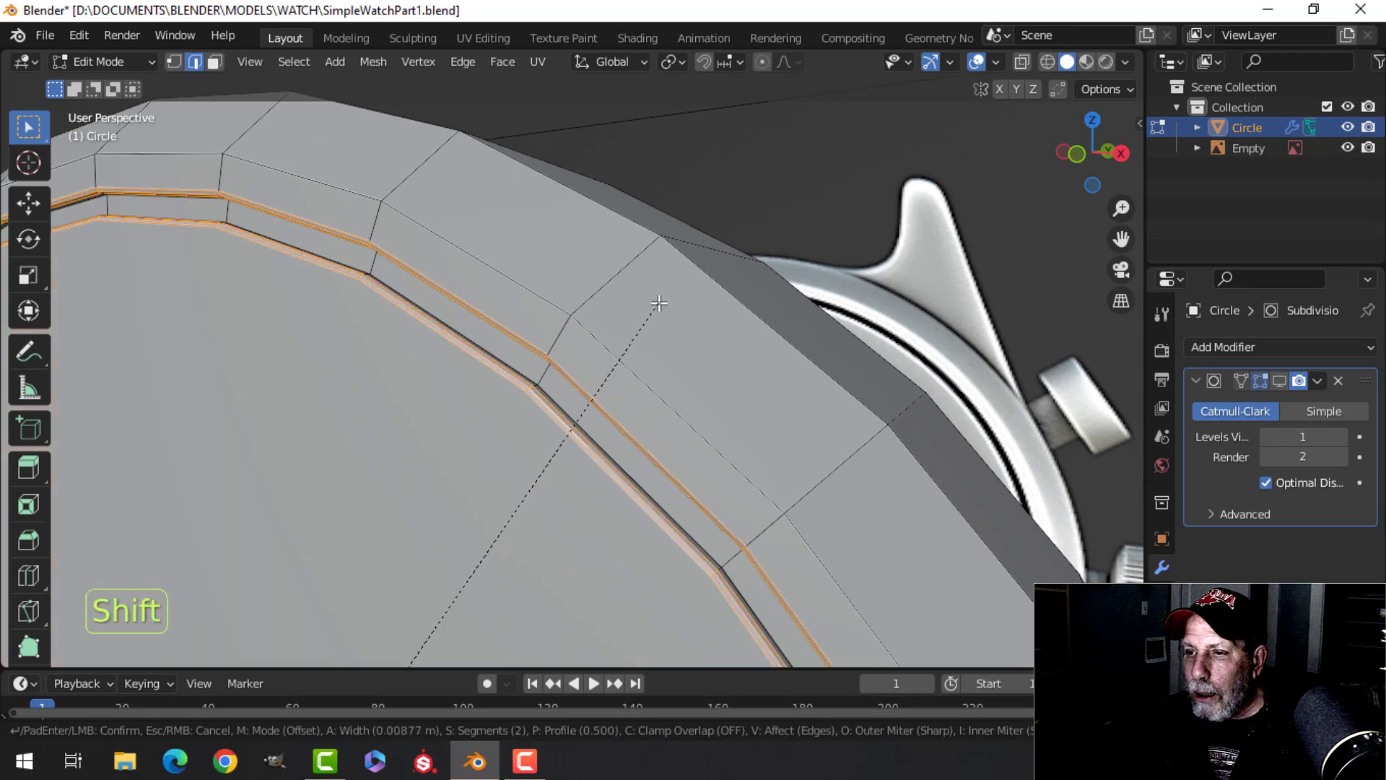
click(660, 303)
middle_drag(640, 306, 749, 199)
scroll(650, 278, down, 2)
scroll(576, 371, up, 4)
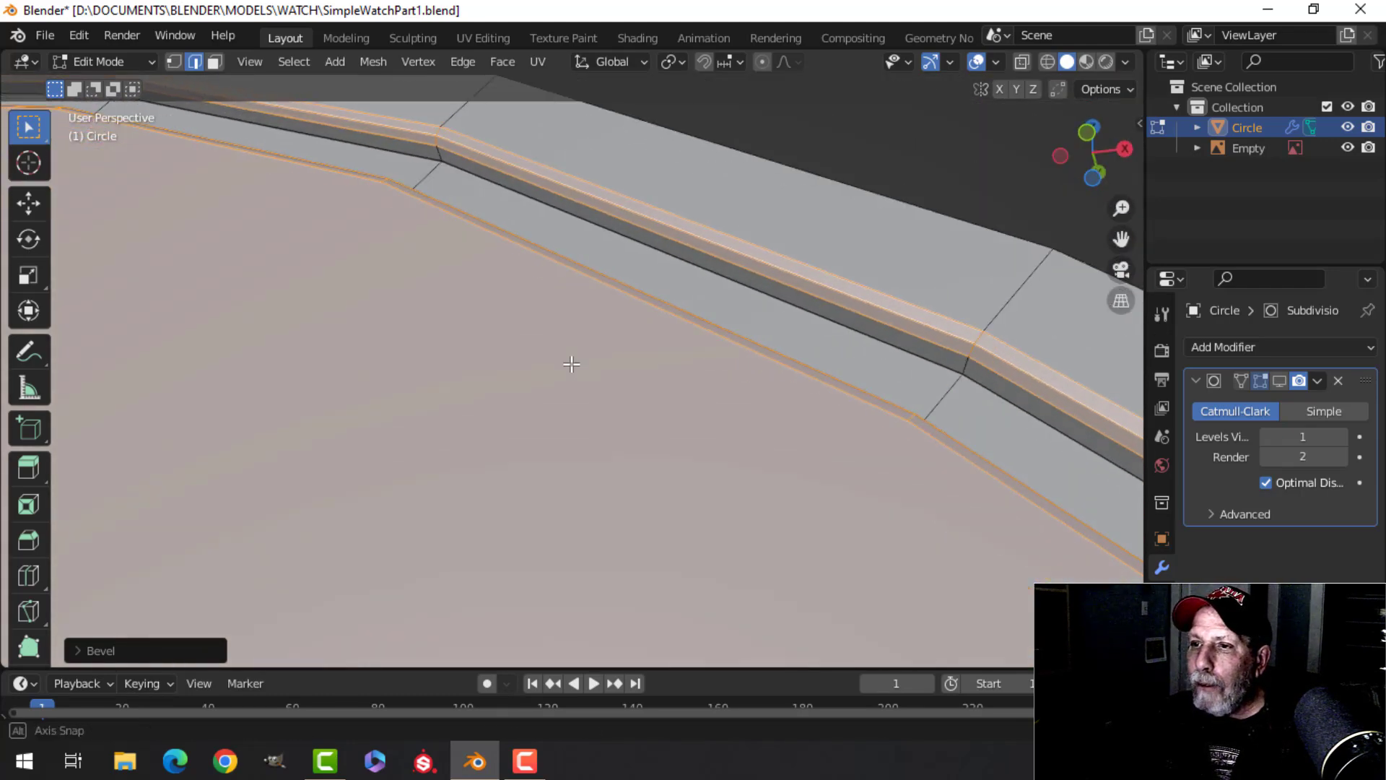
shift+scroll(564, 306, up, 2)
scroll(505, 231, up, 3)
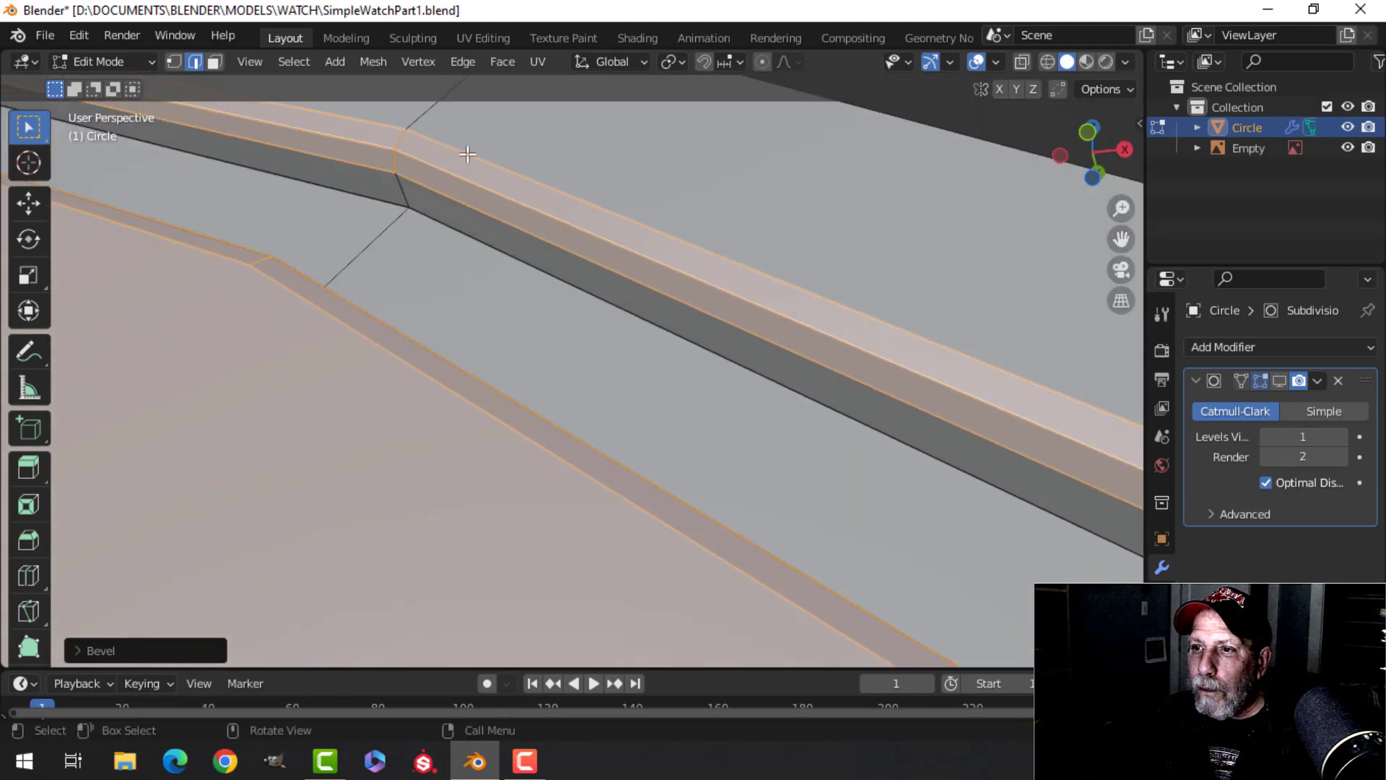
Replace the groove bevel with a new multi-segment bevel on both edge loops, and turn the Subdivision modifier's viewport display back on
key(ctrl+z)
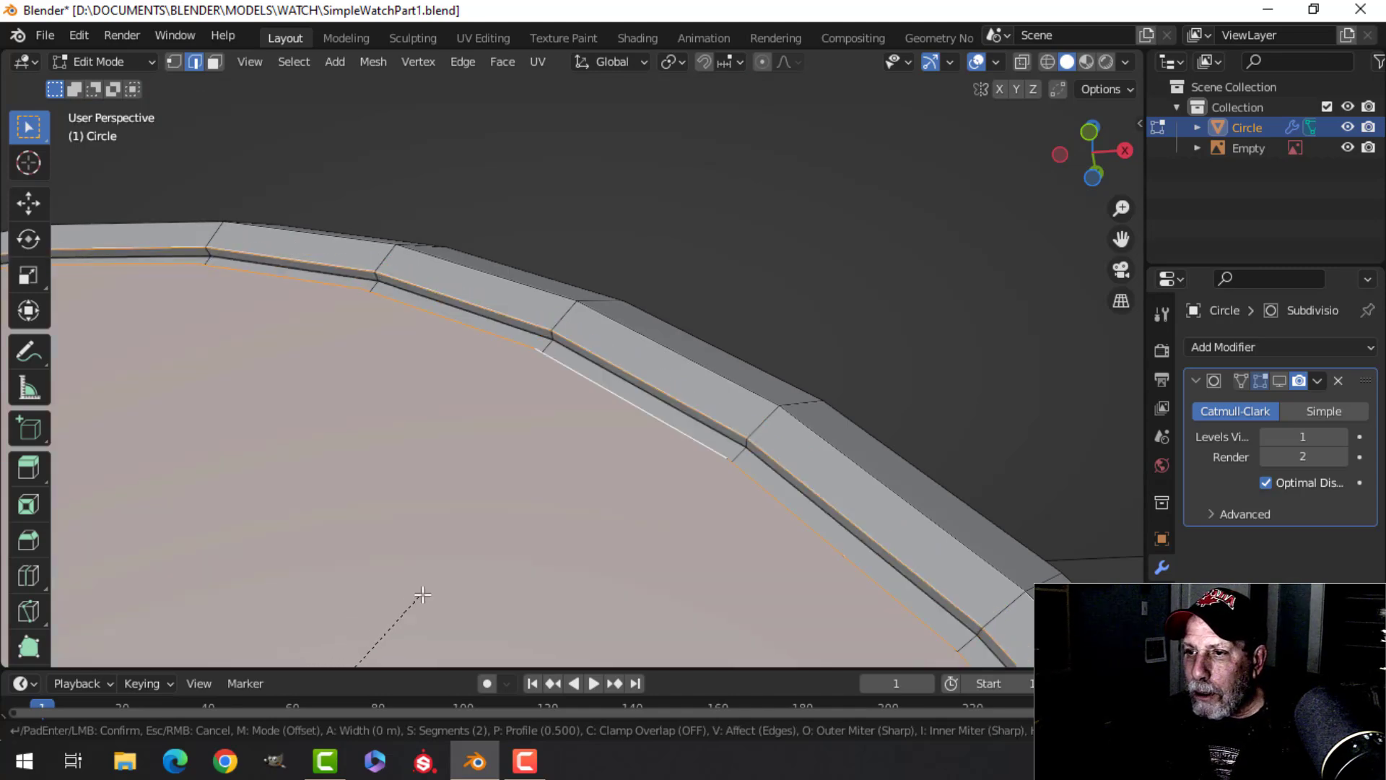
click(753, 358)
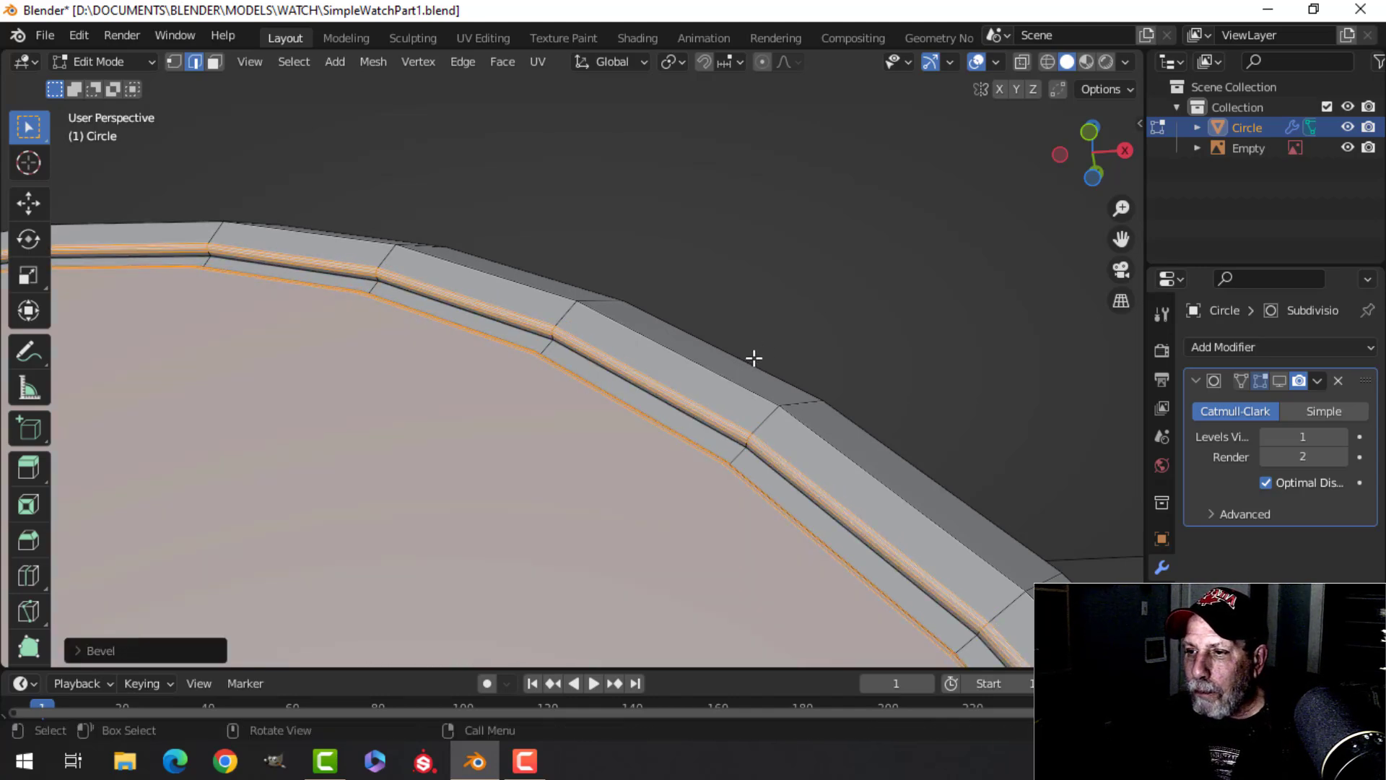
click(1279, 381)
key(Tab)
key(alt+a)
middle_drag(651, 444, 472, 385)
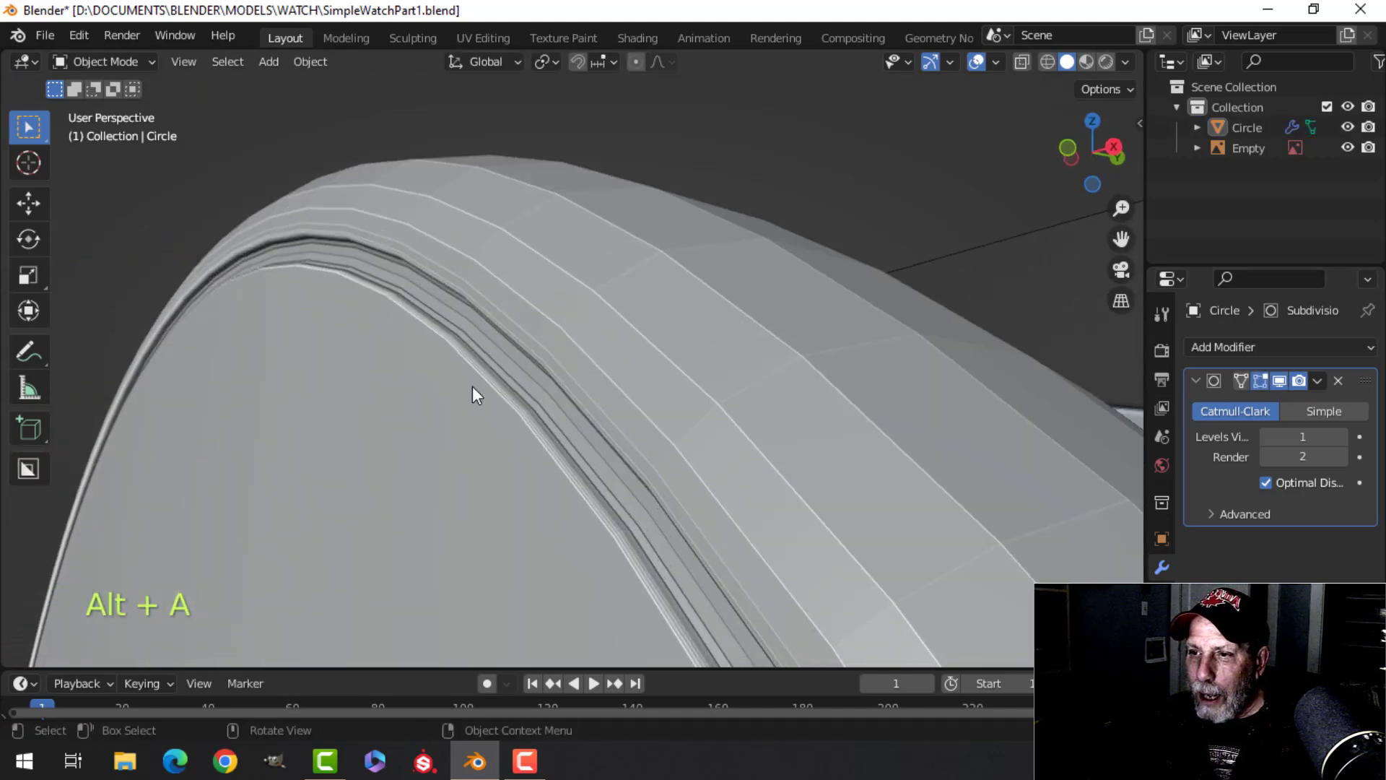
Add two loop cuts inside the groove, sliding one towards its outer edge and the other towards its inner edge
shift+middle_drag(492, 296, 606, 287)
key(Tab)
key(alt+a)
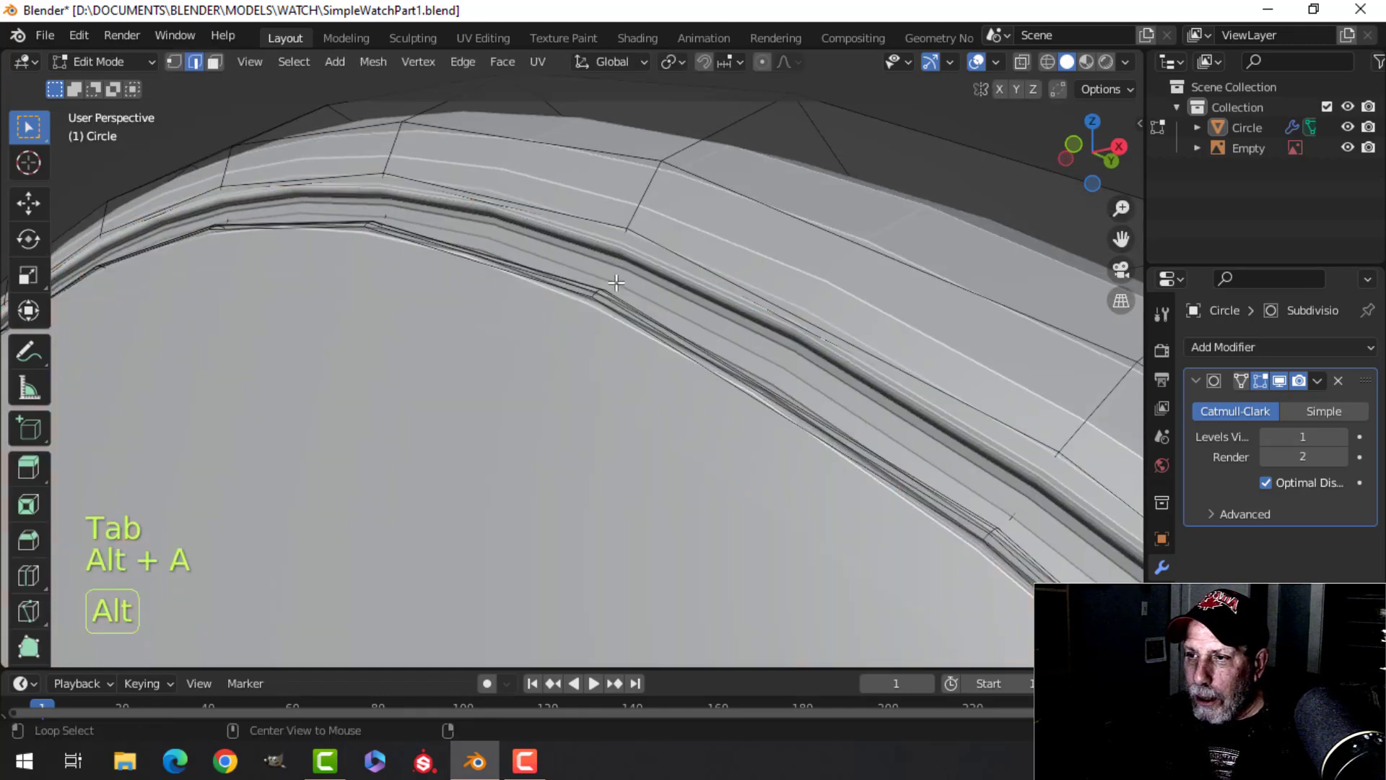
key(ctrl+r)
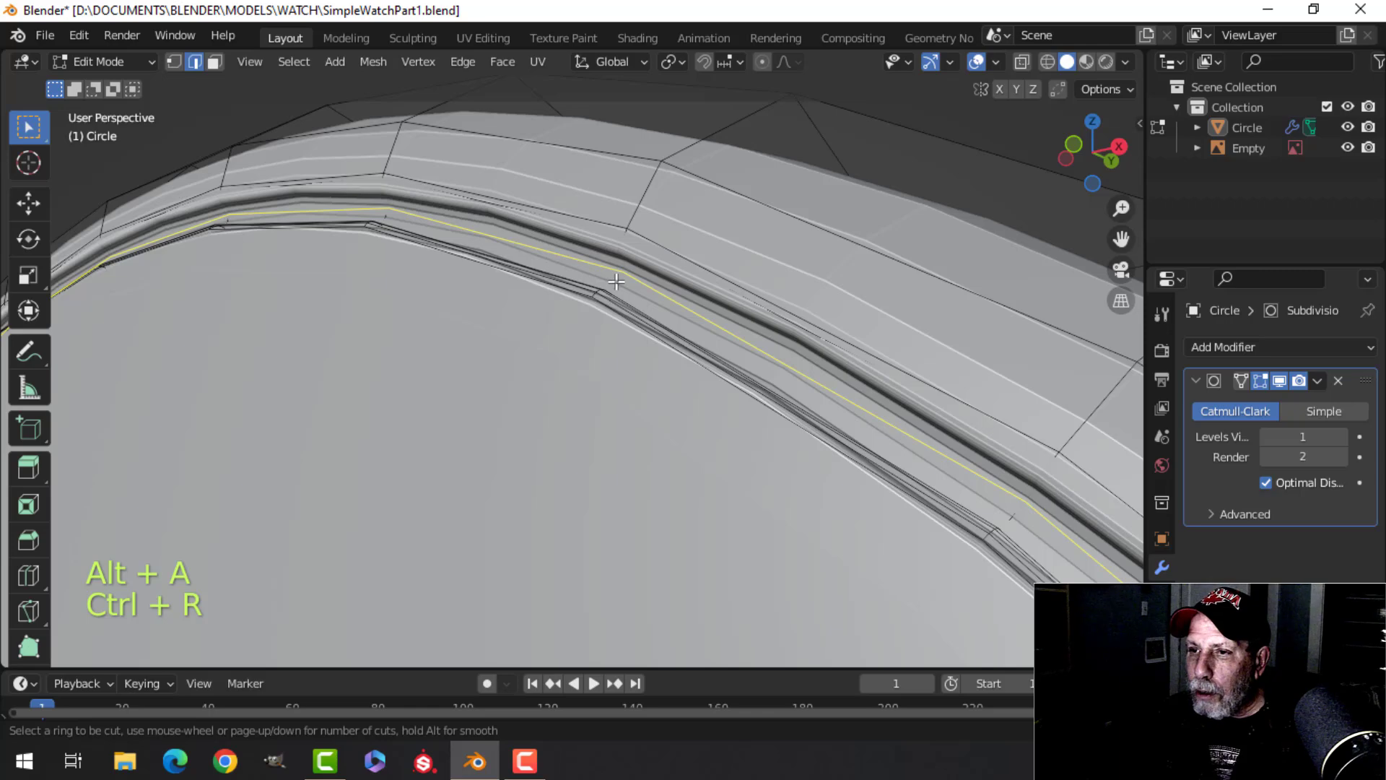
click(616, 282)
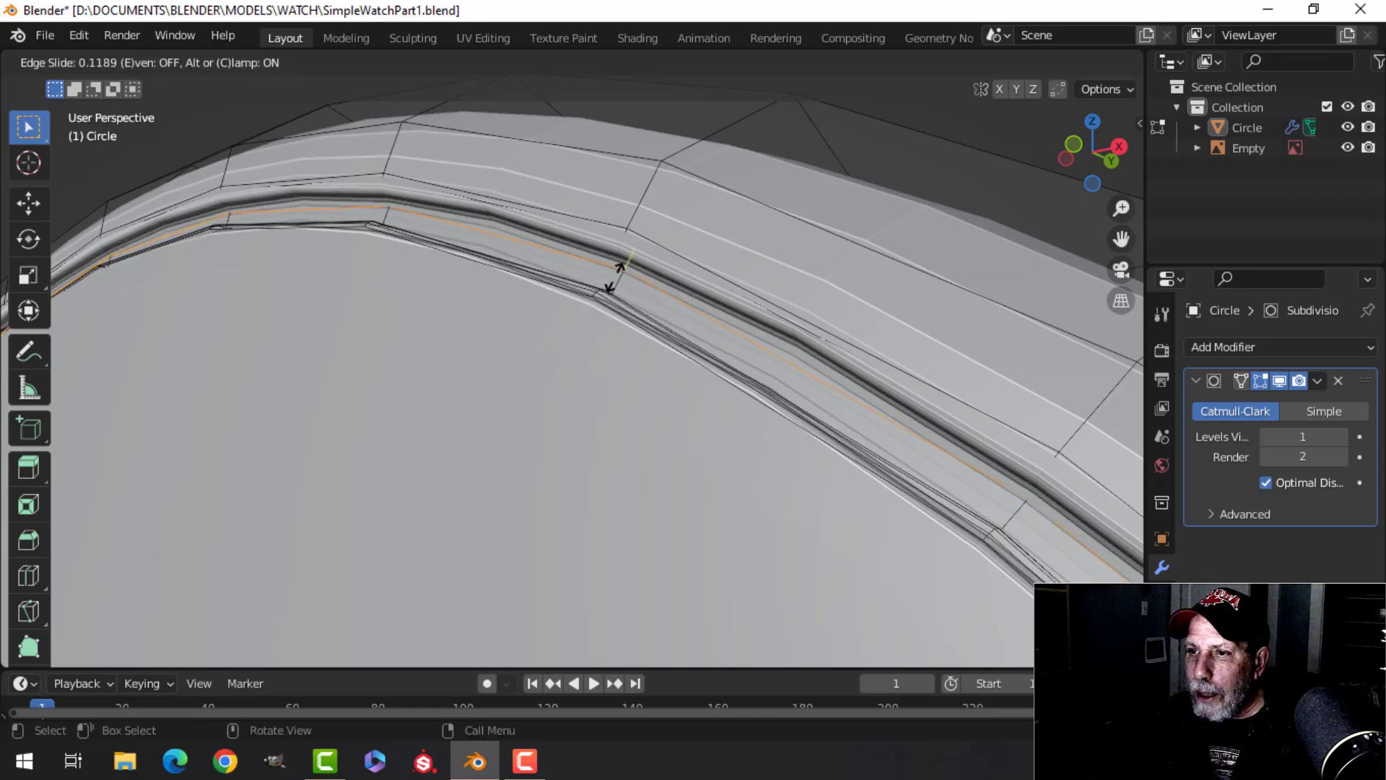
click(613, 268)
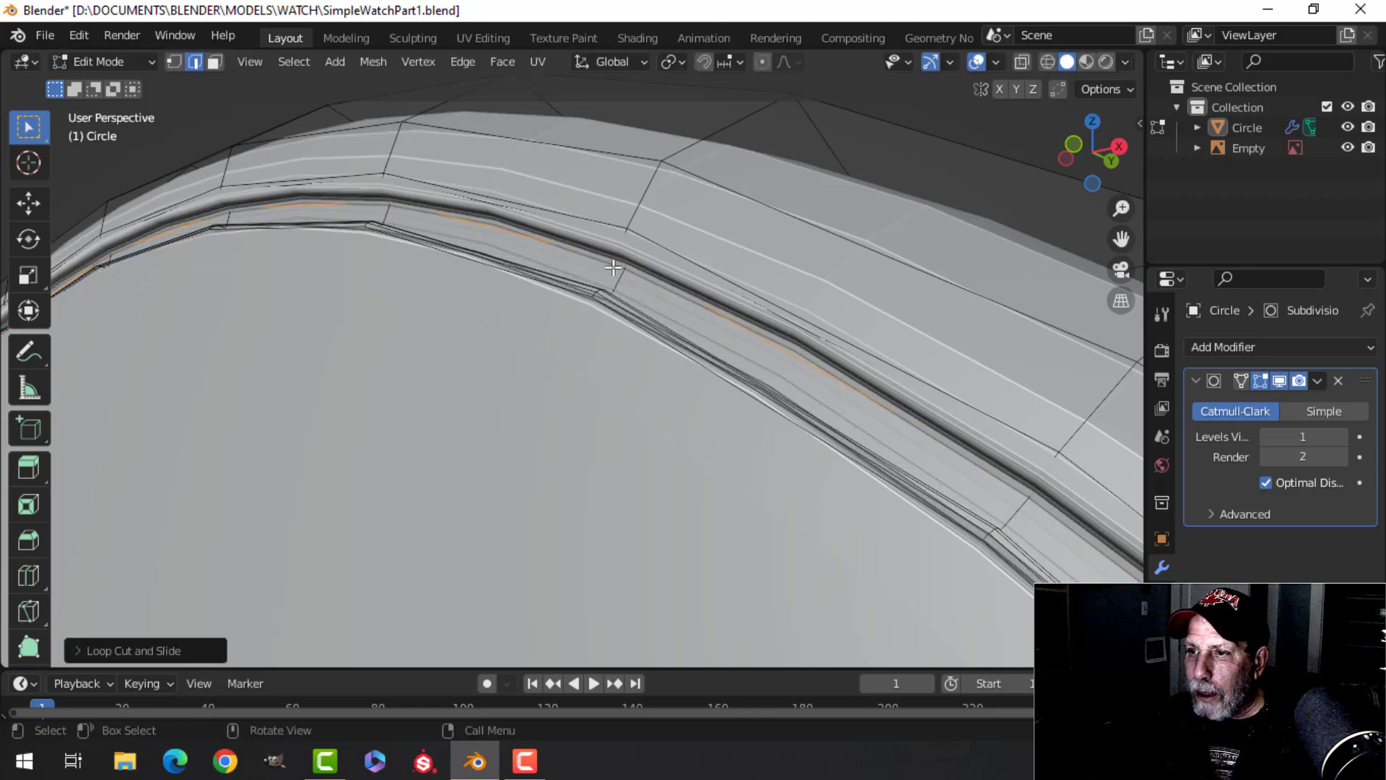
key(ctrl+r)
click(618, 282)
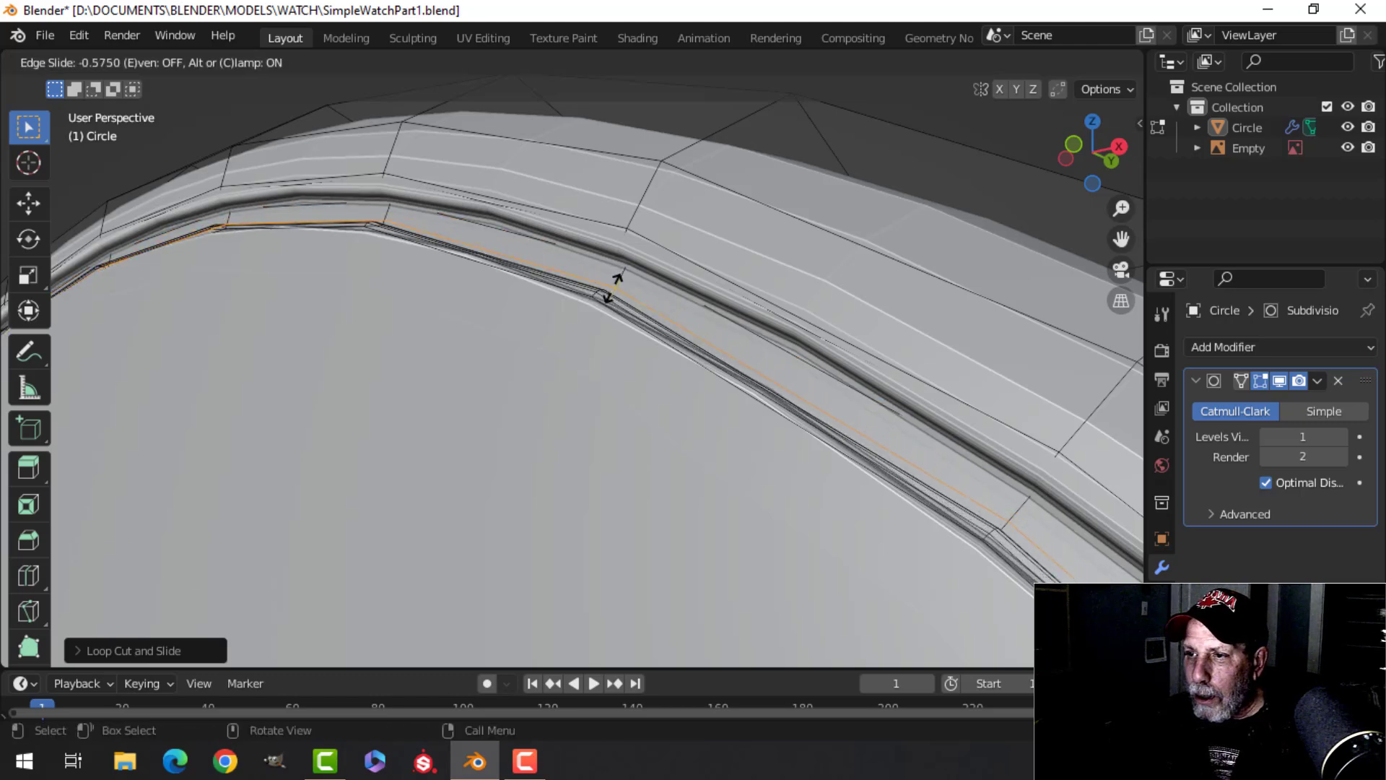
click(613, 287)
Return to Object Mode and apply smooth shading to the watch case, leaving it deselected
key(Tab)
right_click(491, 286)
click(490, 271)
scroll(665, 345, down, 2)
click(538, 407)
right_click(531, 405)
click(513, 363)
key(alt+a)
middle_drag(655, 380, 720, 314)
Bevel the front bezel's outer edge loop by about 0.0075 m with 2 segments and return to Object Mode
click(661, 368)
key(Tab)
key(alt+a)
alt+shift+click(719, 272)
middle_drag(838, 282, 801, 287)
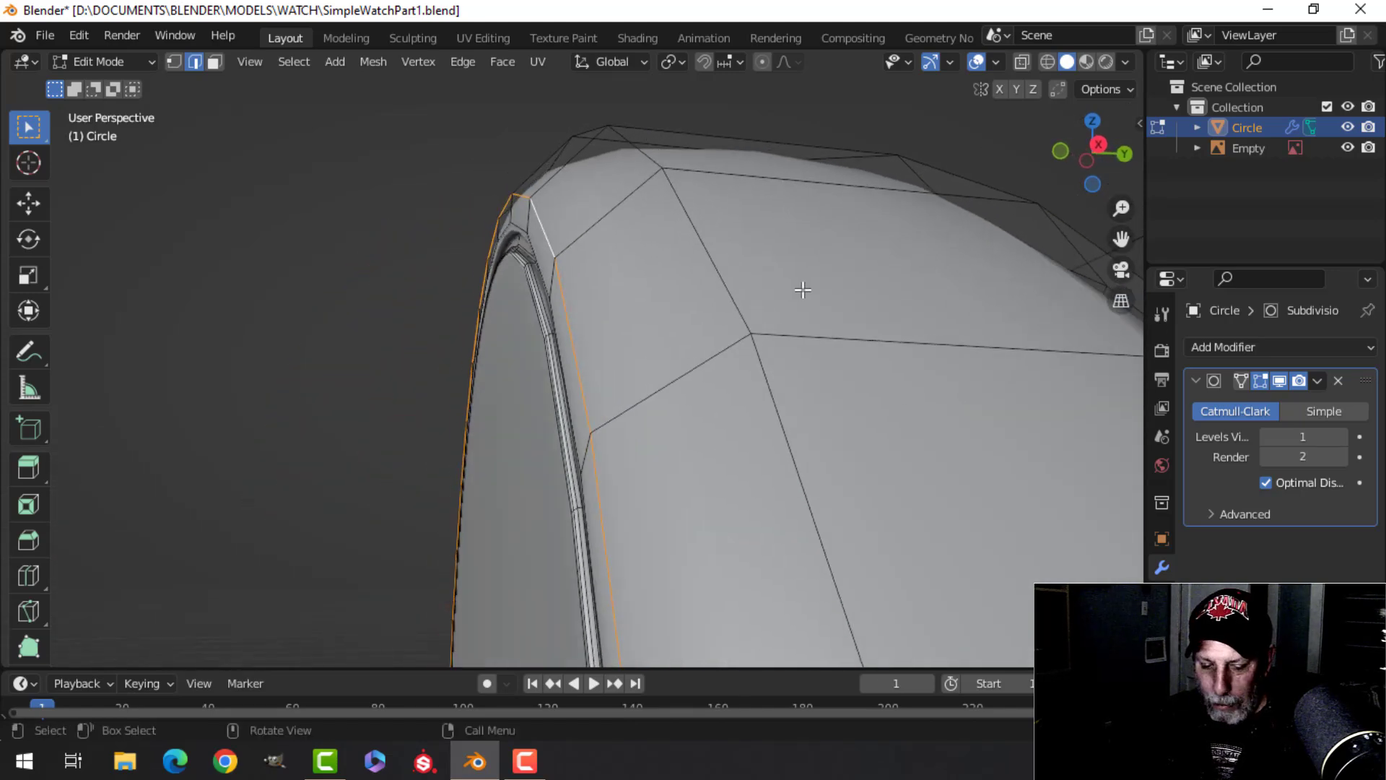
key(ctrl+b)
key(shift)
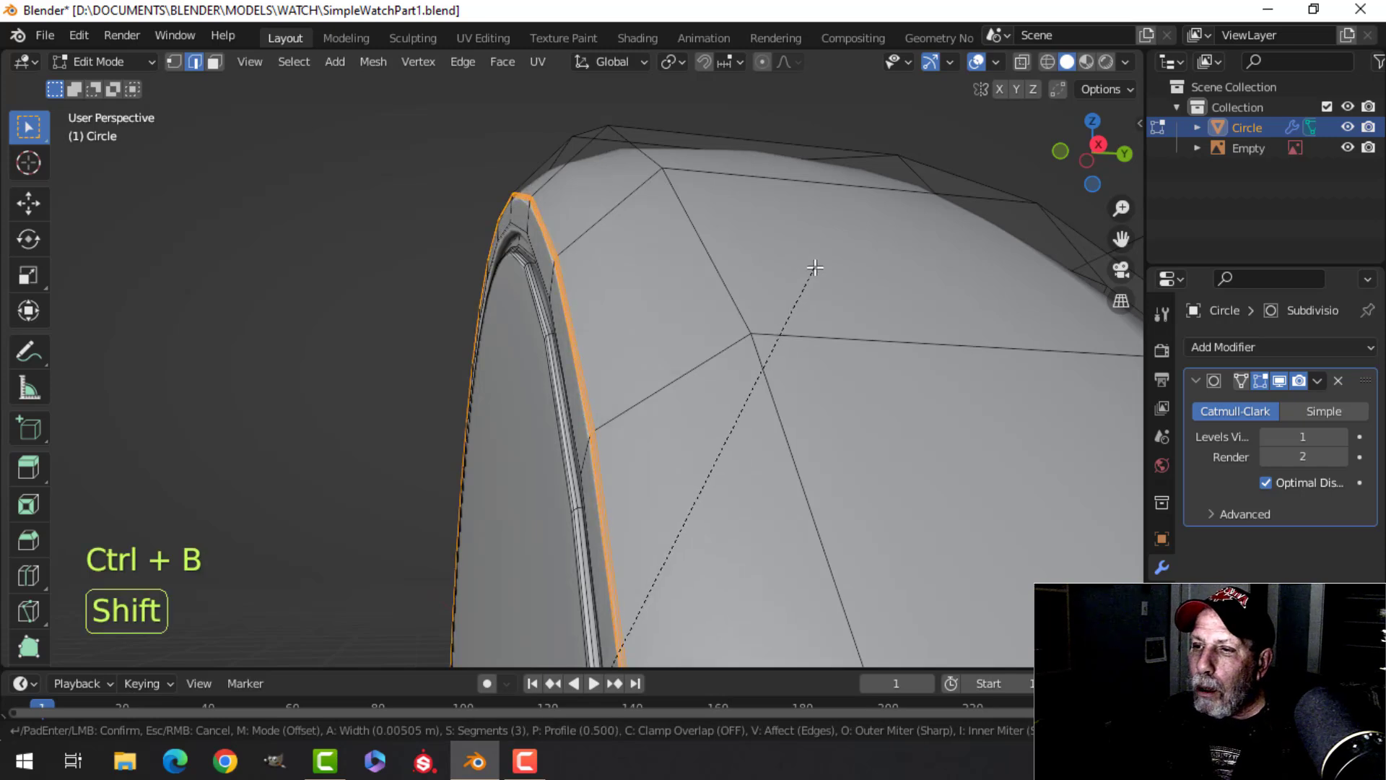
shift+scroll(820, 253, down, 2)
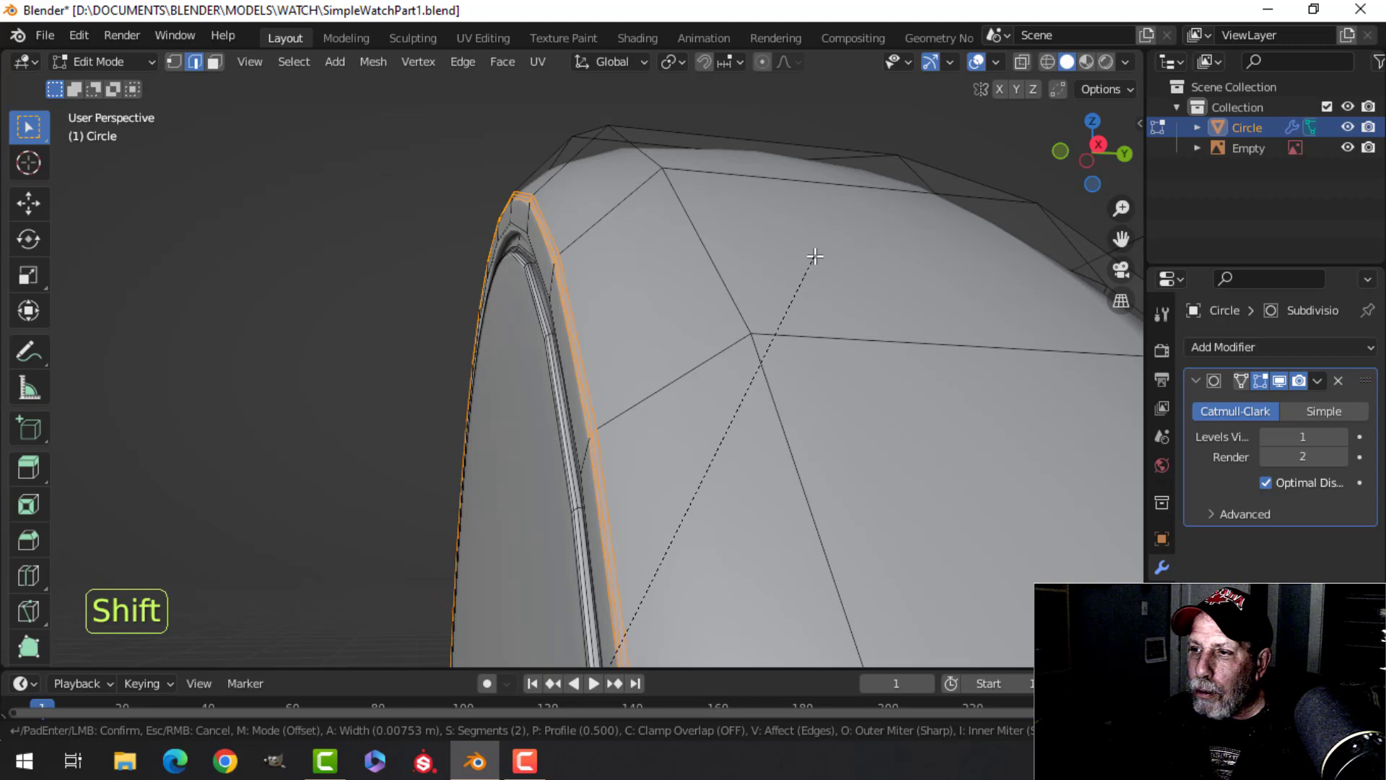
click(815, 256)
key(Tab)
middle_drag(665, 320, 661, 383)
Bevel the two edge loops bordering the case's side band with 2 segments and check the result in Object Mode
key(Tab)
key(alt+a)
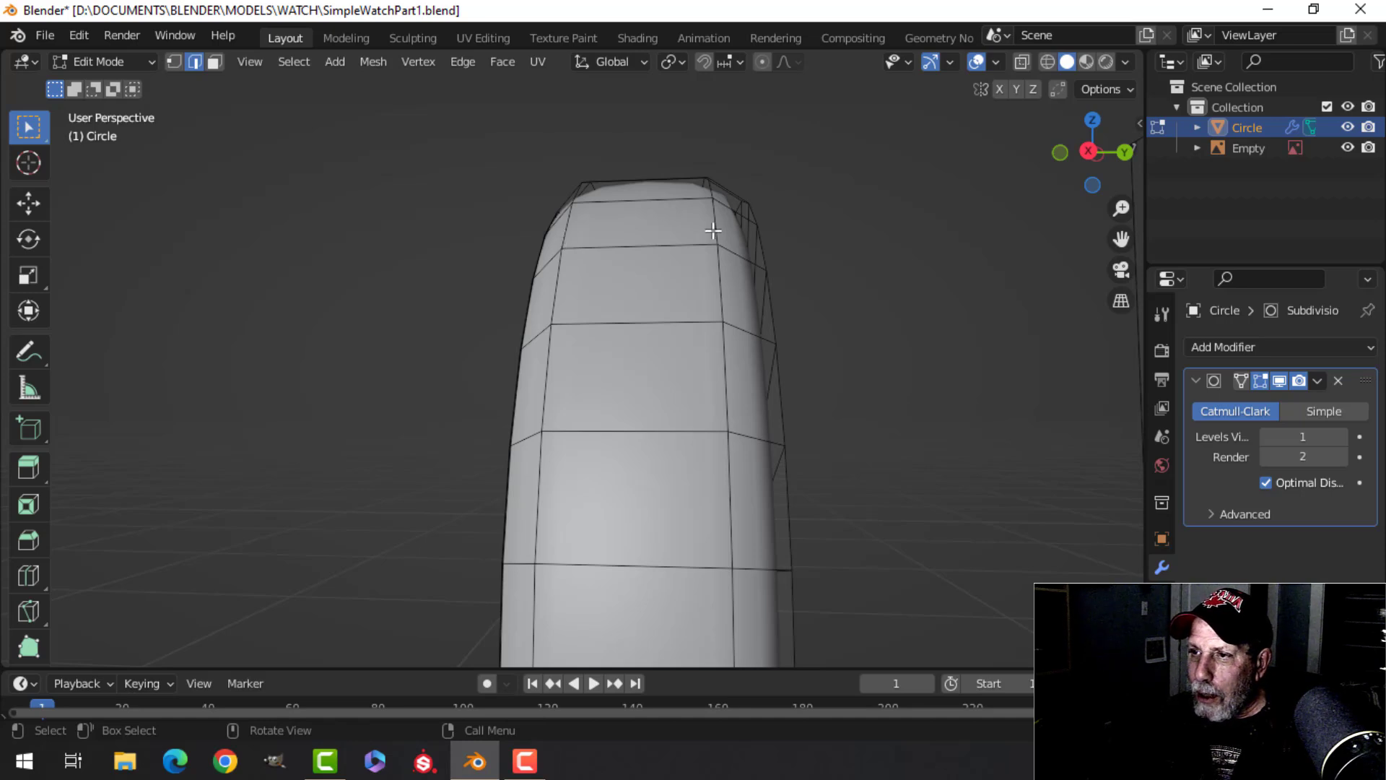
alt+shift+click(573, 229)
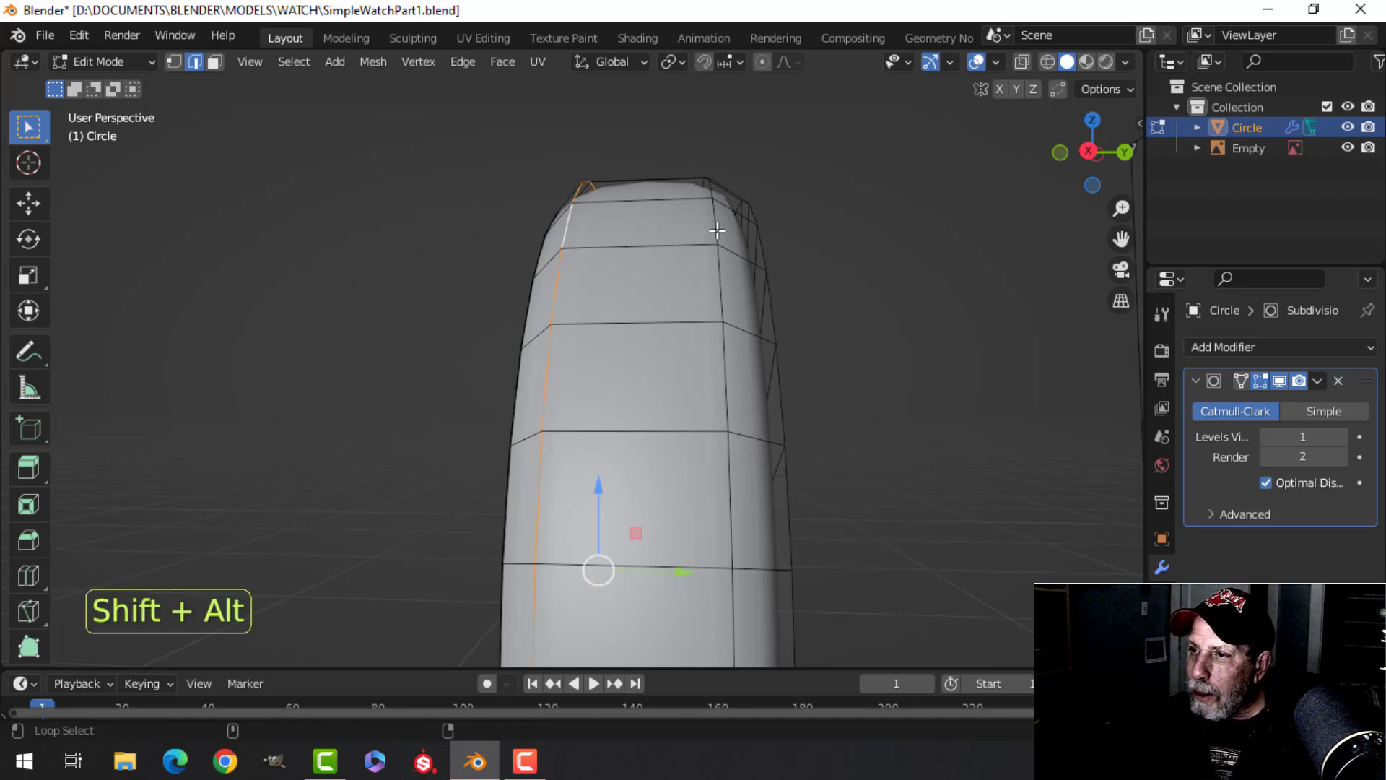
middle_drag(795, 269, 776, 318)
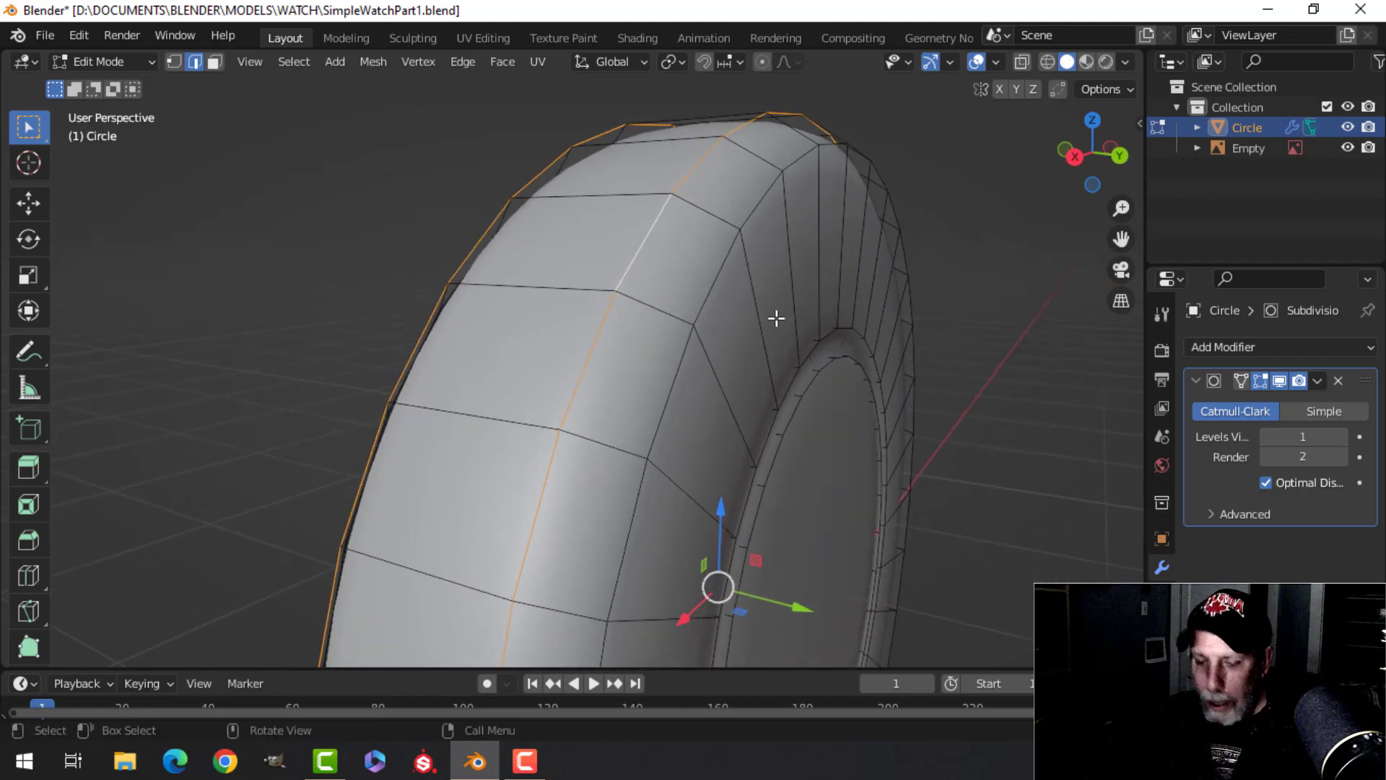
key(ctrl+b)
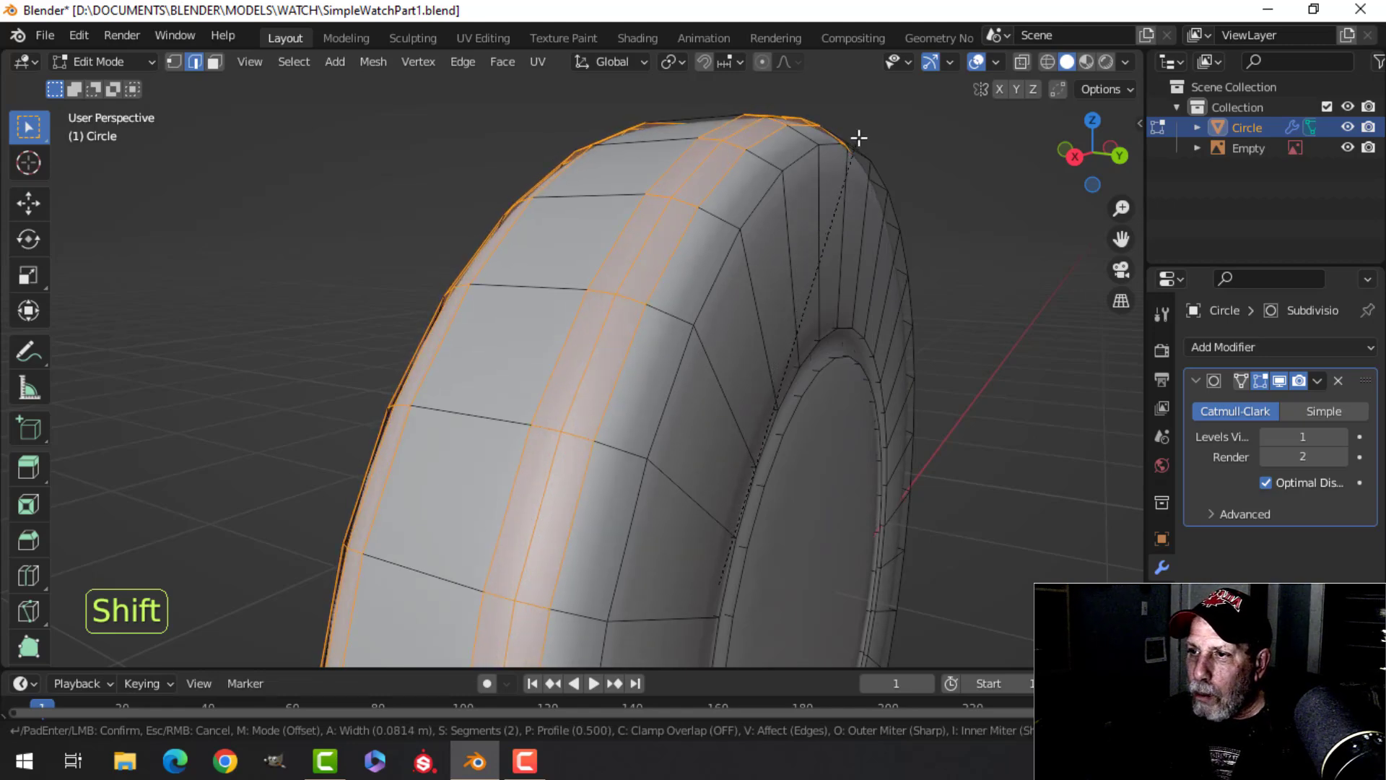
click(833, 281)
middle_drag(665, 325, 649, 365)
key(Tab)
key(Tab)
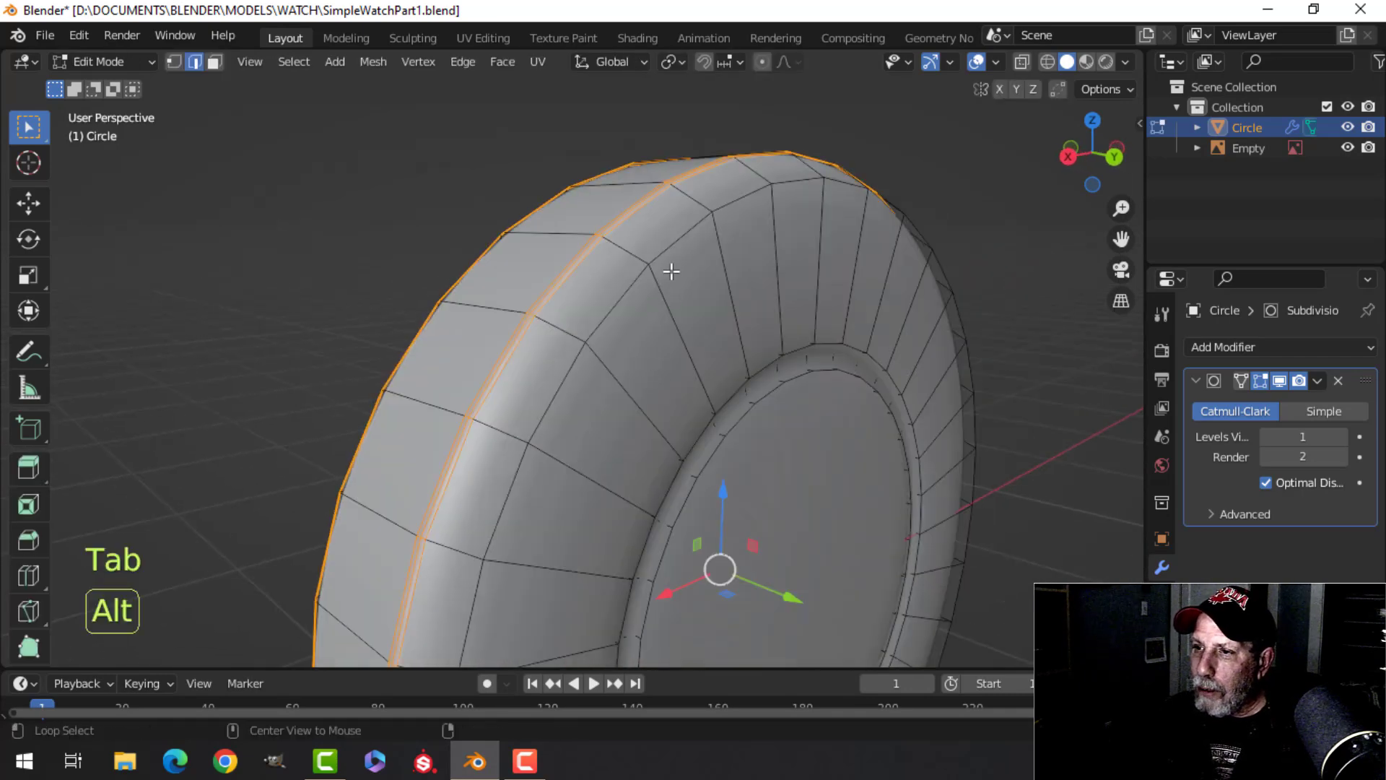
Bevel the outer edge loop of the case's back face with 2 segments and return to Object Mode
key(alt+a)
alt+click(734, 300)
middle_drag(733, 300, 746, 327)
key(ctrl+b)
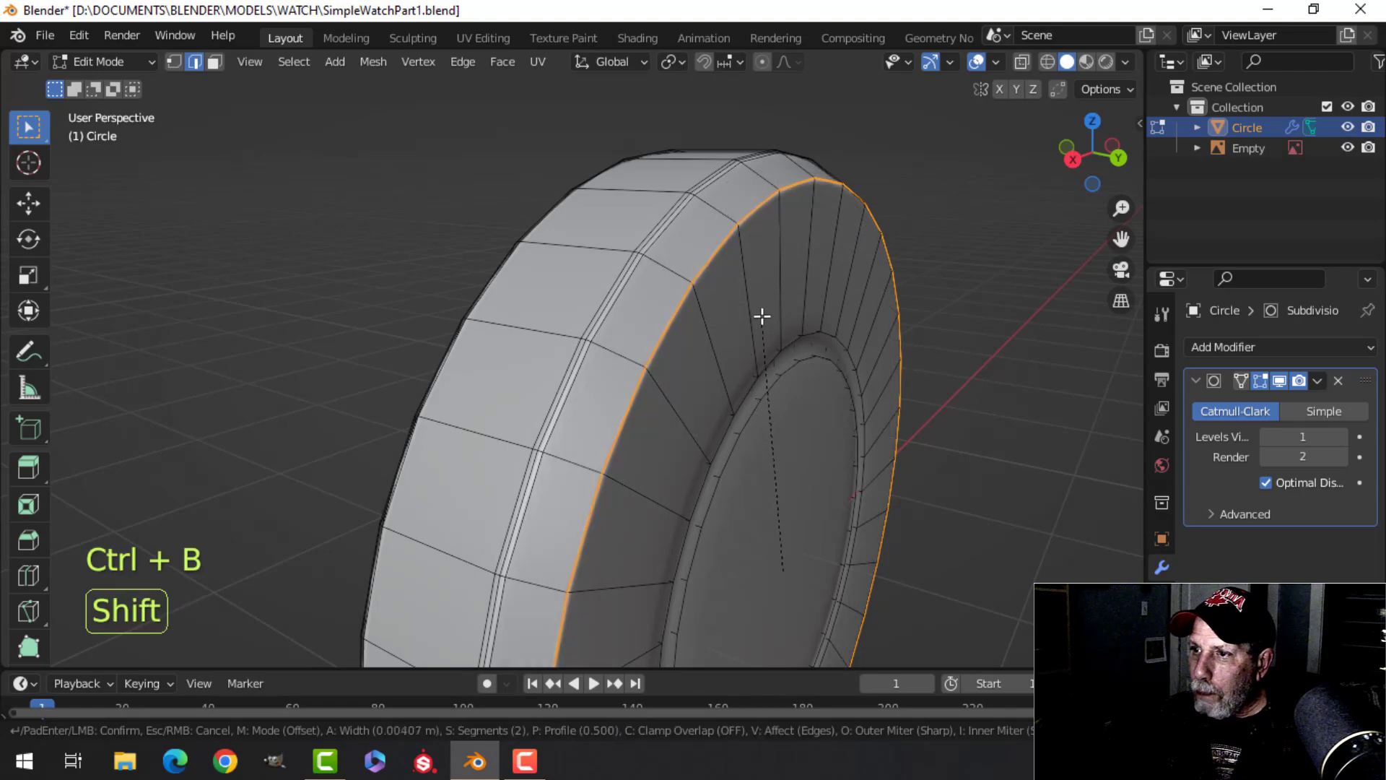
click(752, 279)
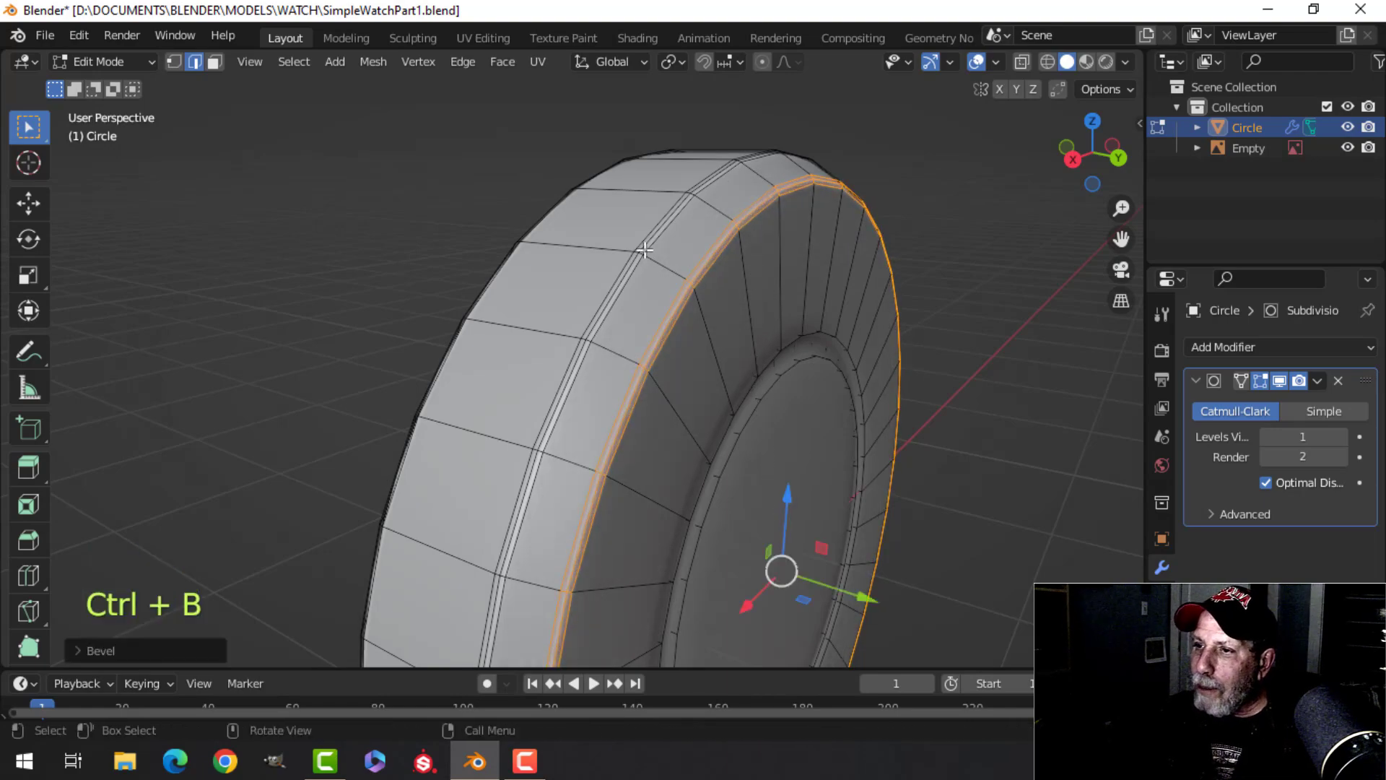
middle_drag(751, 279, 733, 365)
key(Tab)
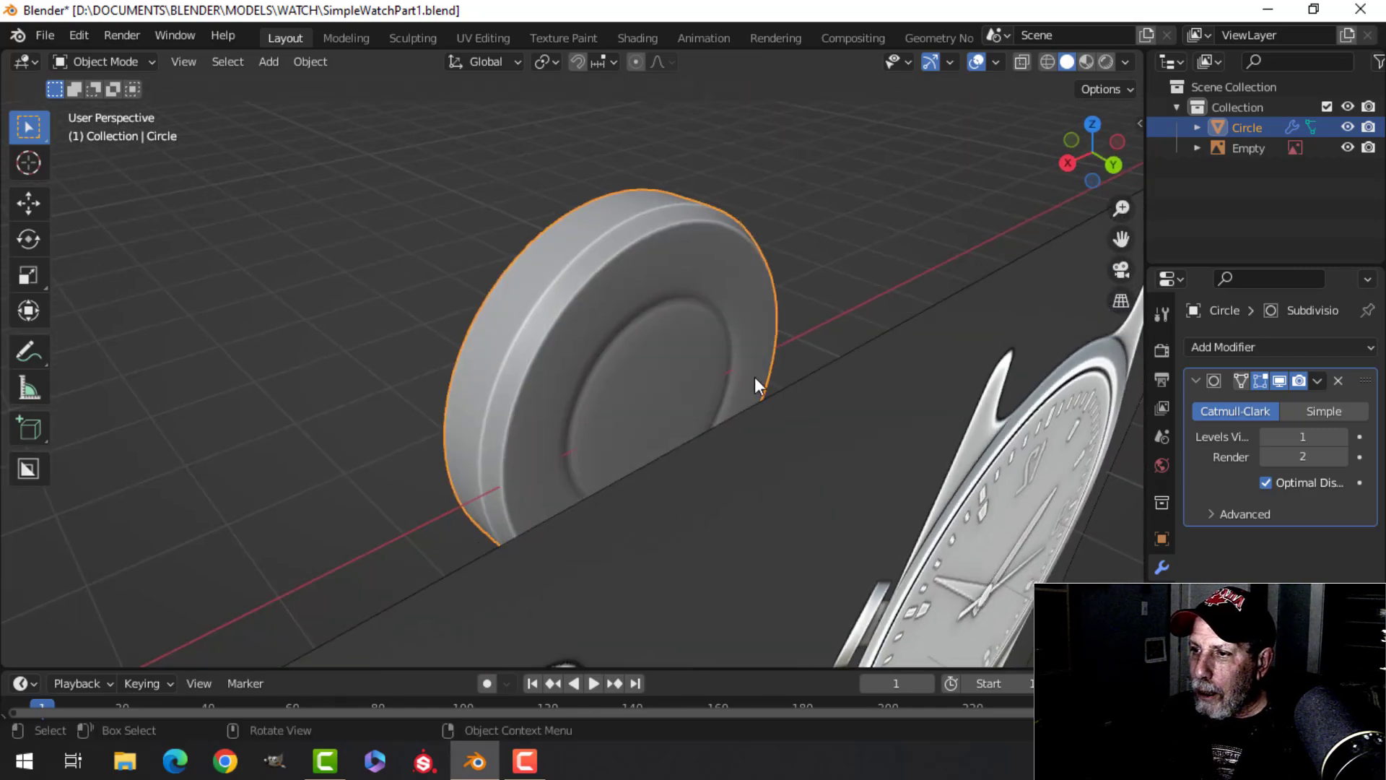
Set the reference image to display only from its front side
click(910, 480)
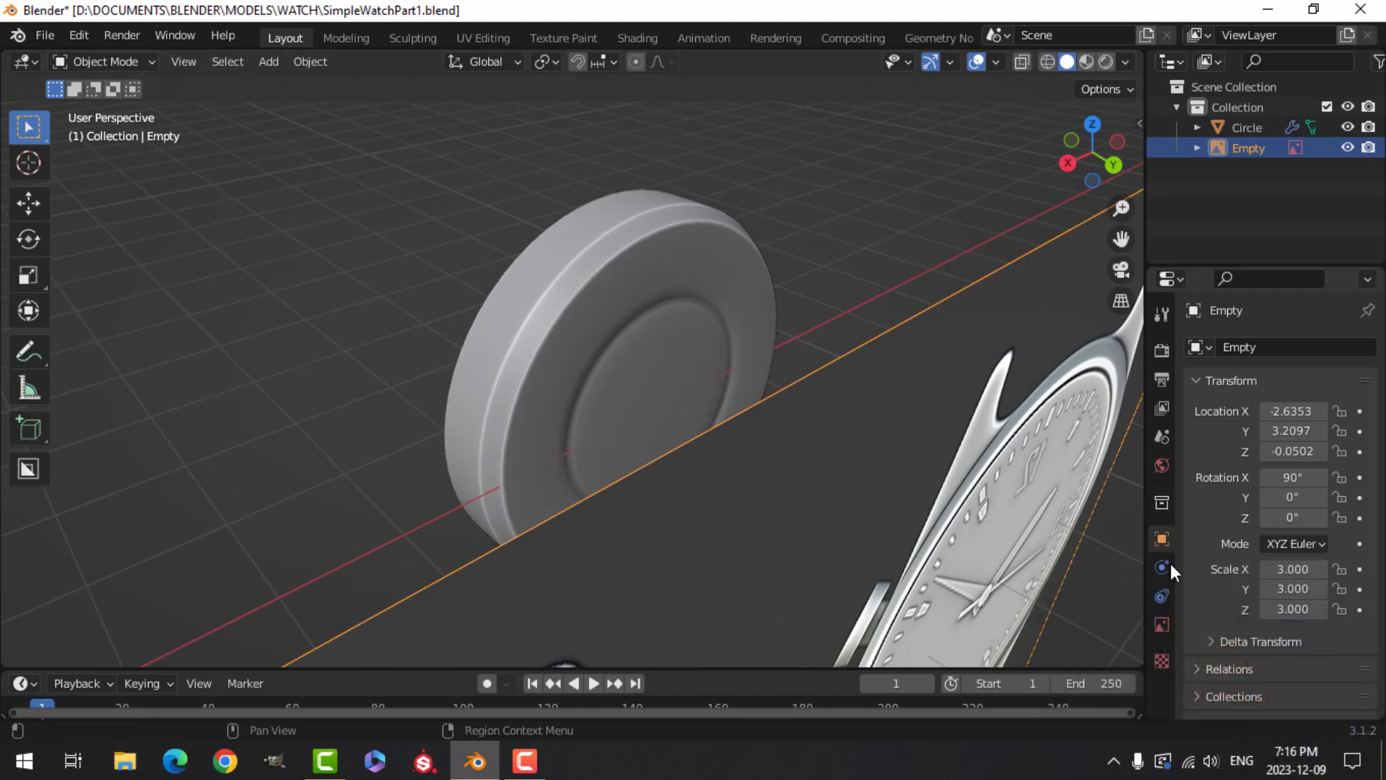
click(1161, 625)
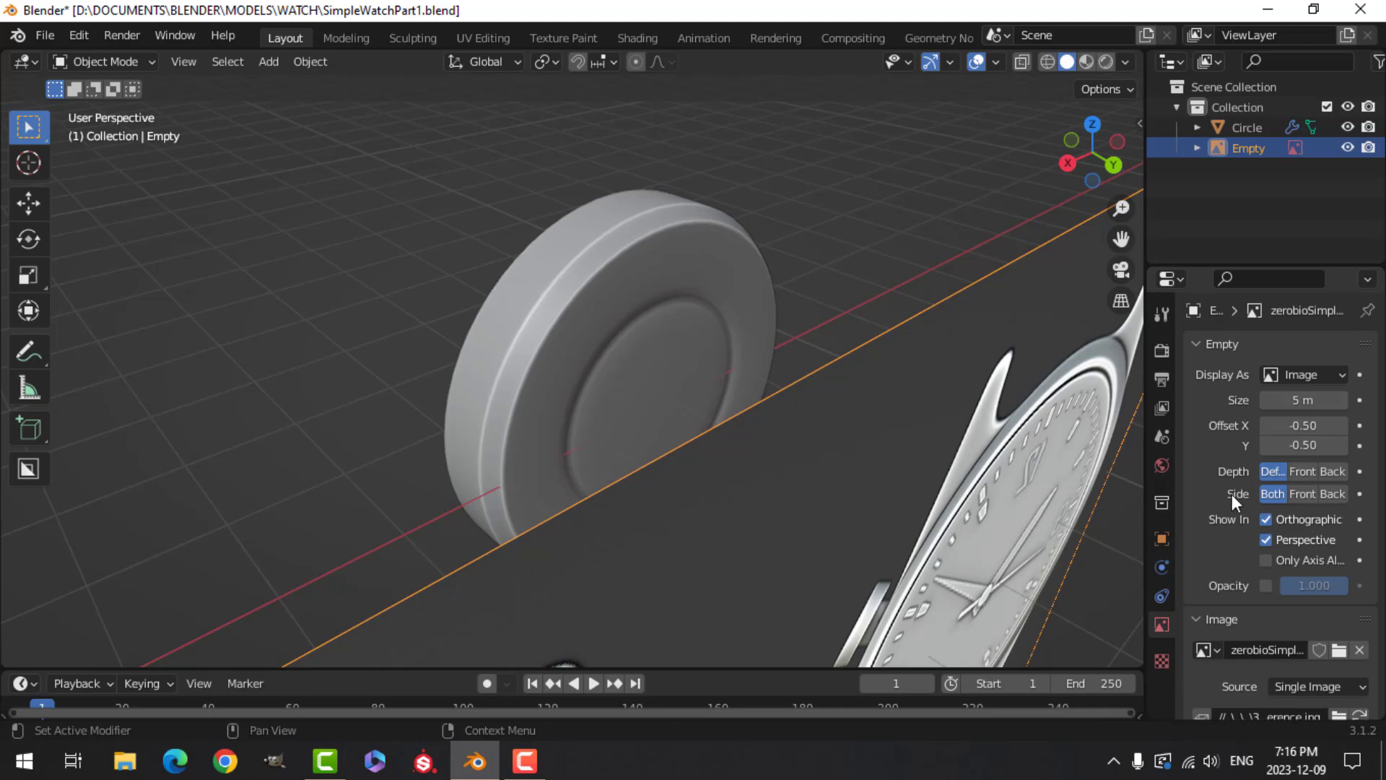
click(1298, 492)
Bevel the two edge loops bordering the case's back groove by about 0.0145 m with 2 segments
middle_drag(1133, 507, 718, 219)
click(729, 231)
key(Tab)
middle_drag(877, 343, 811, 310)
scroll(794, 289, up, 6)
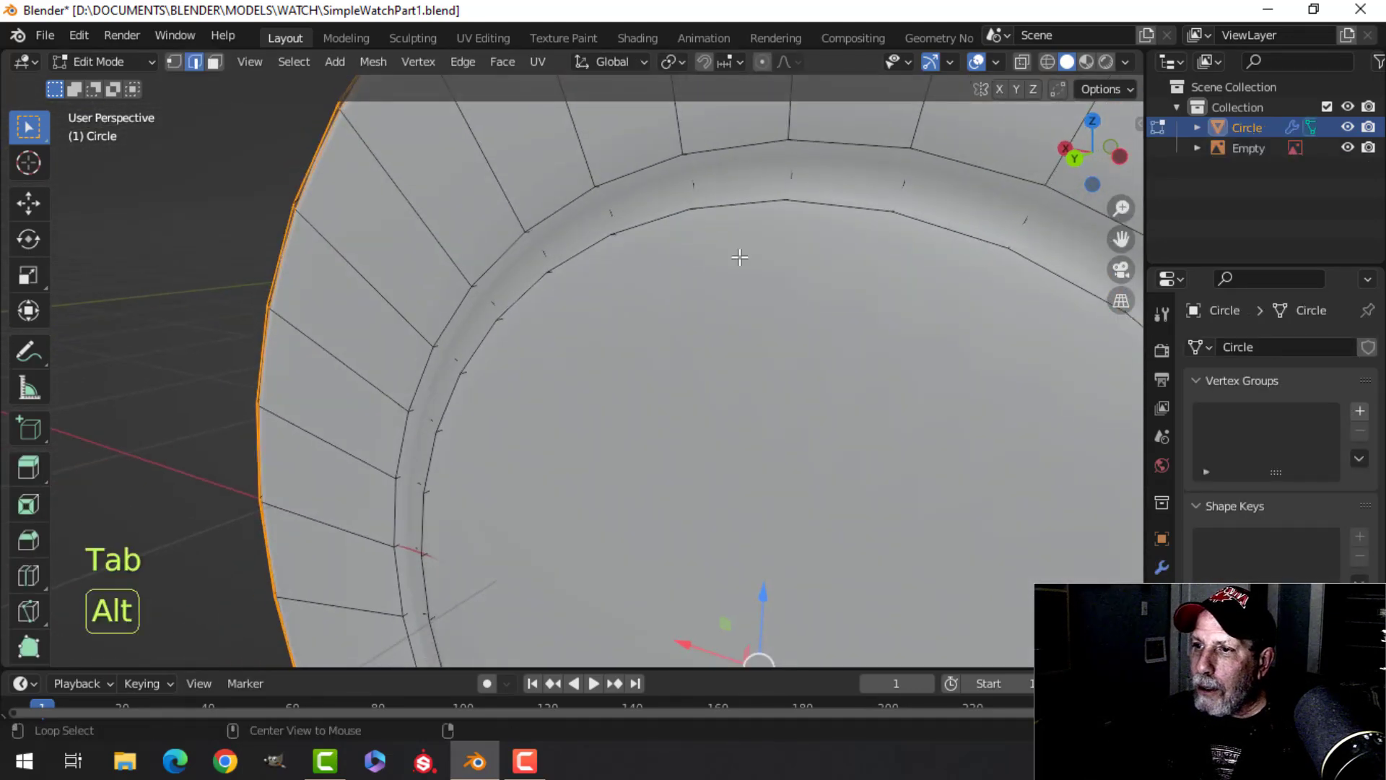
key(alt+a)
shift+middle_drag(743, 265, 581, 271)
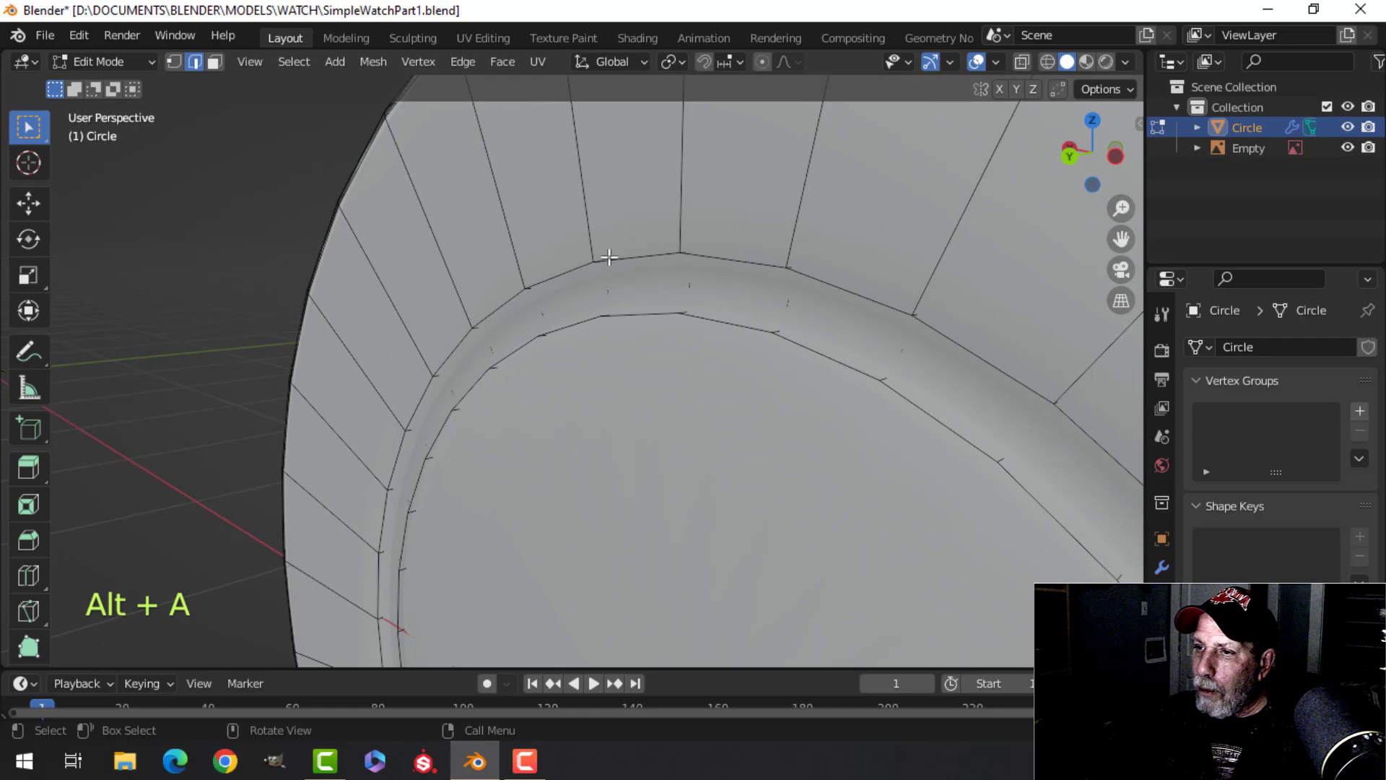
alt+shift+click(778, 266)
alt+shift+click(727, 321)
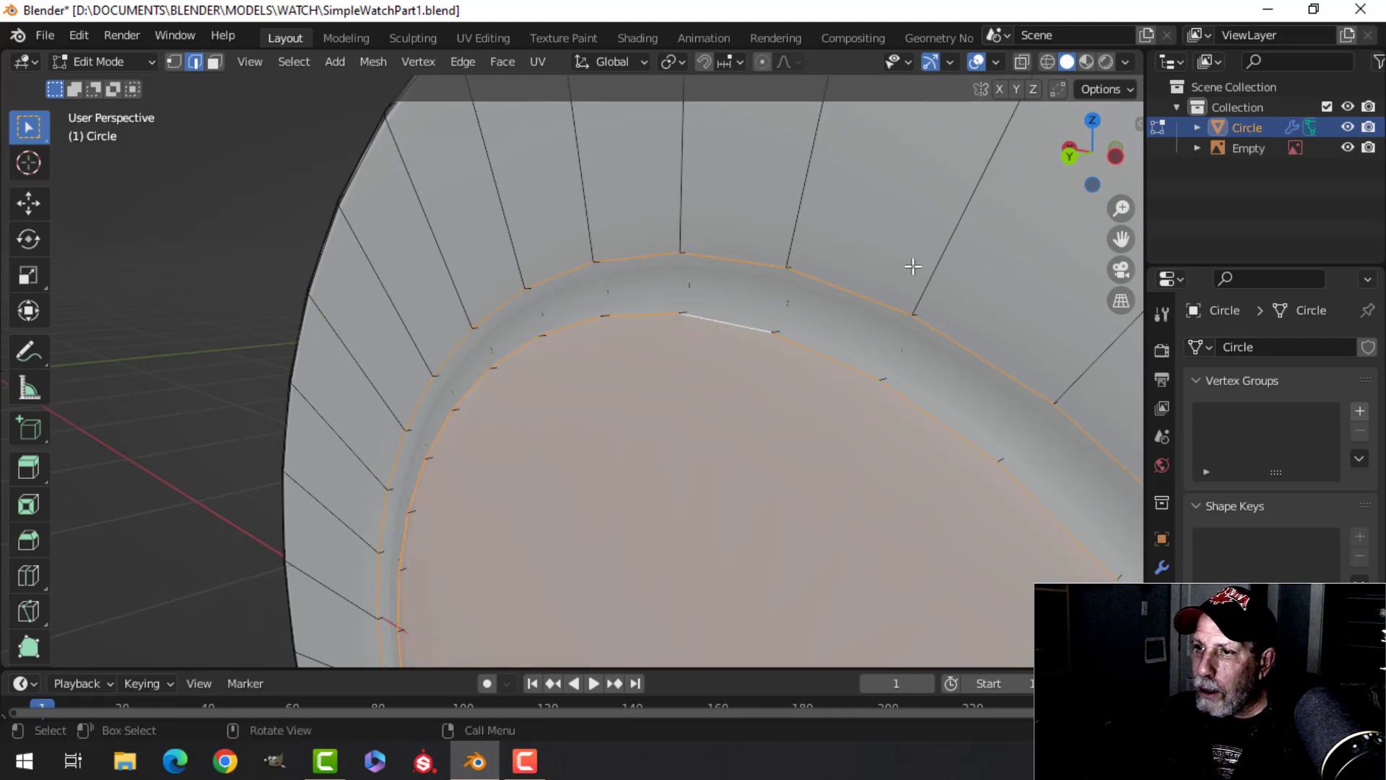
key(ctrl+b)
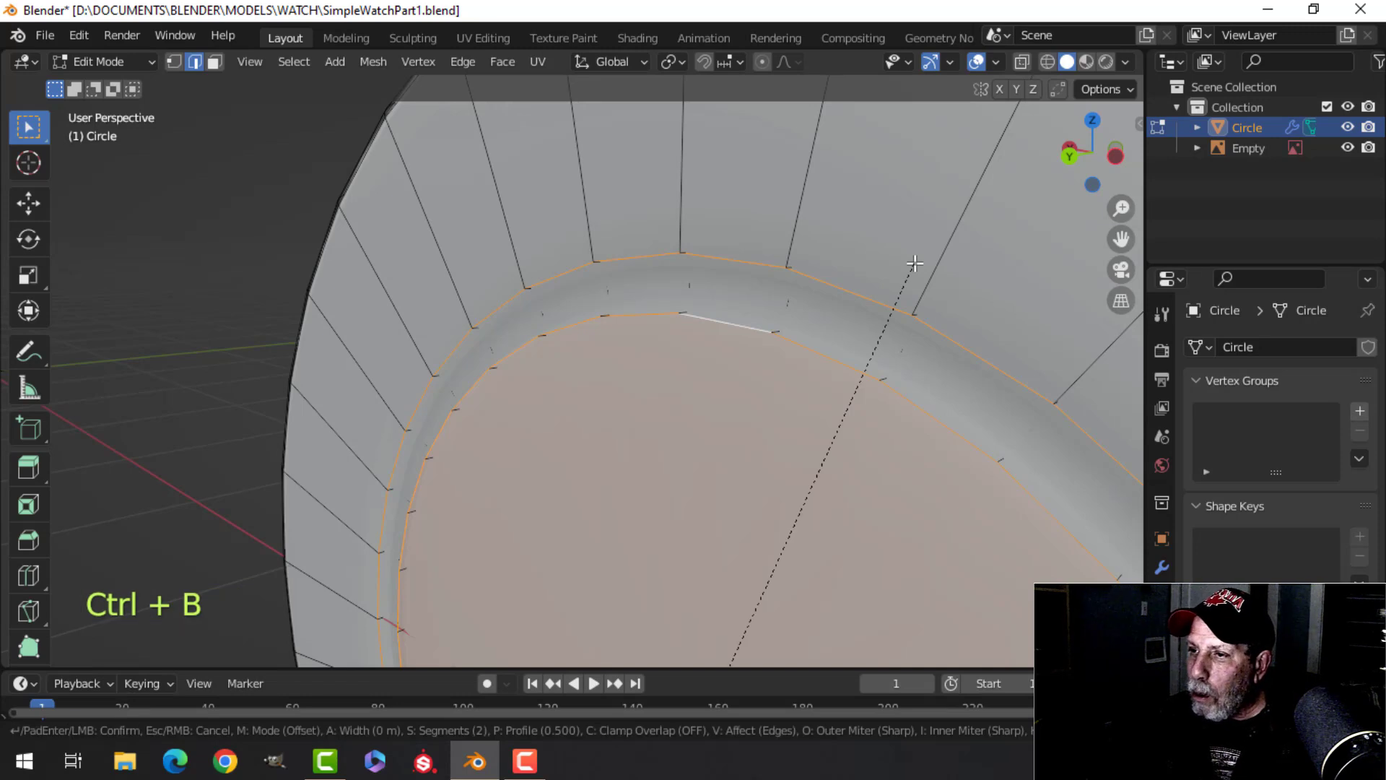
key(shift)
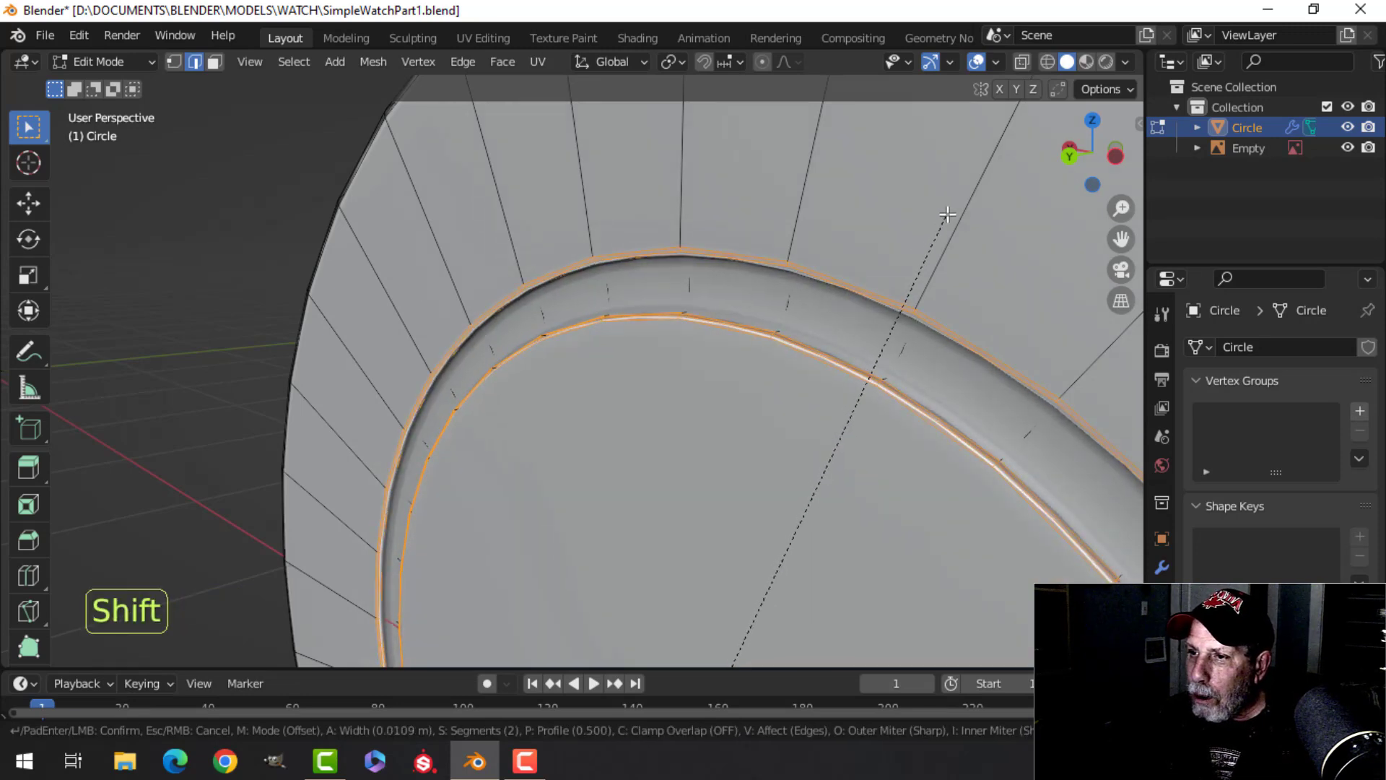
scroll(959, 195, down, 1)
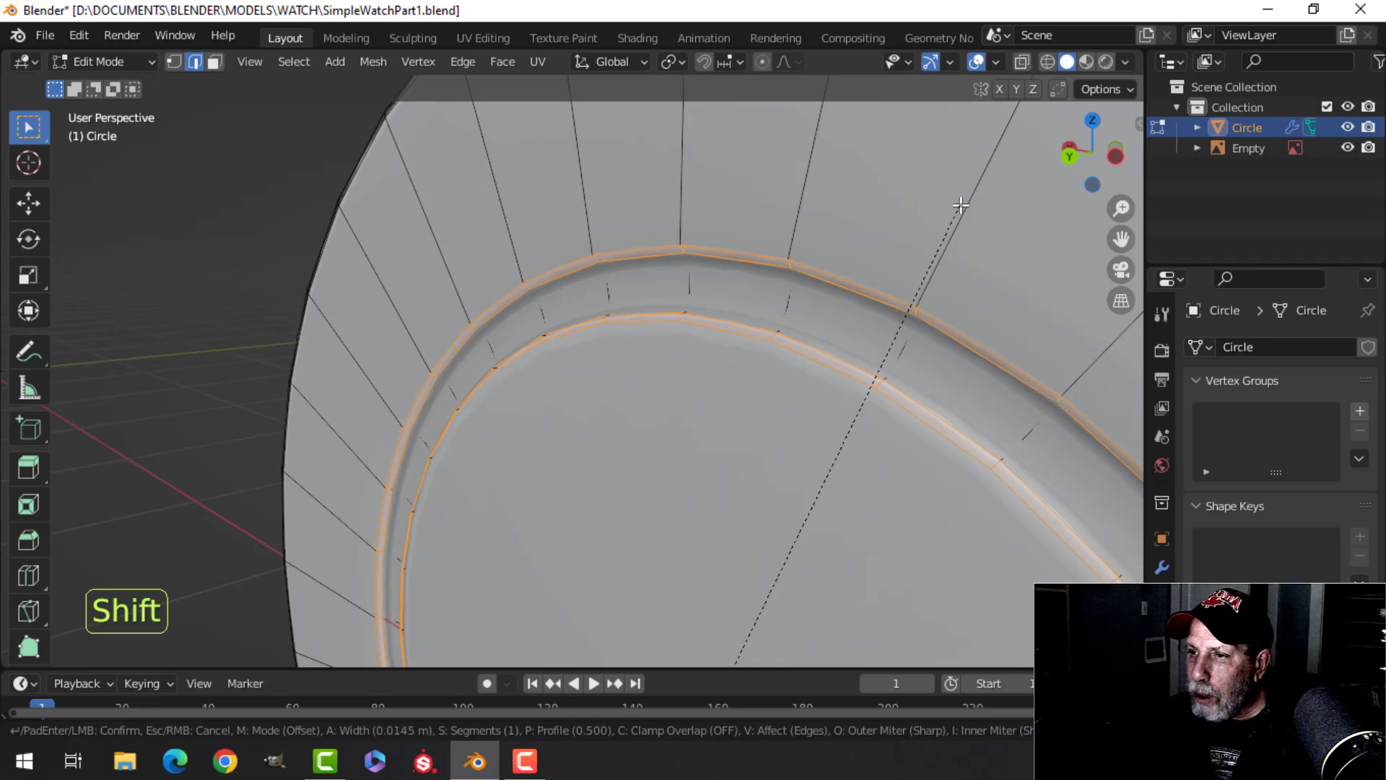
scroll(960, 205, up, 1)
click(960, 205)
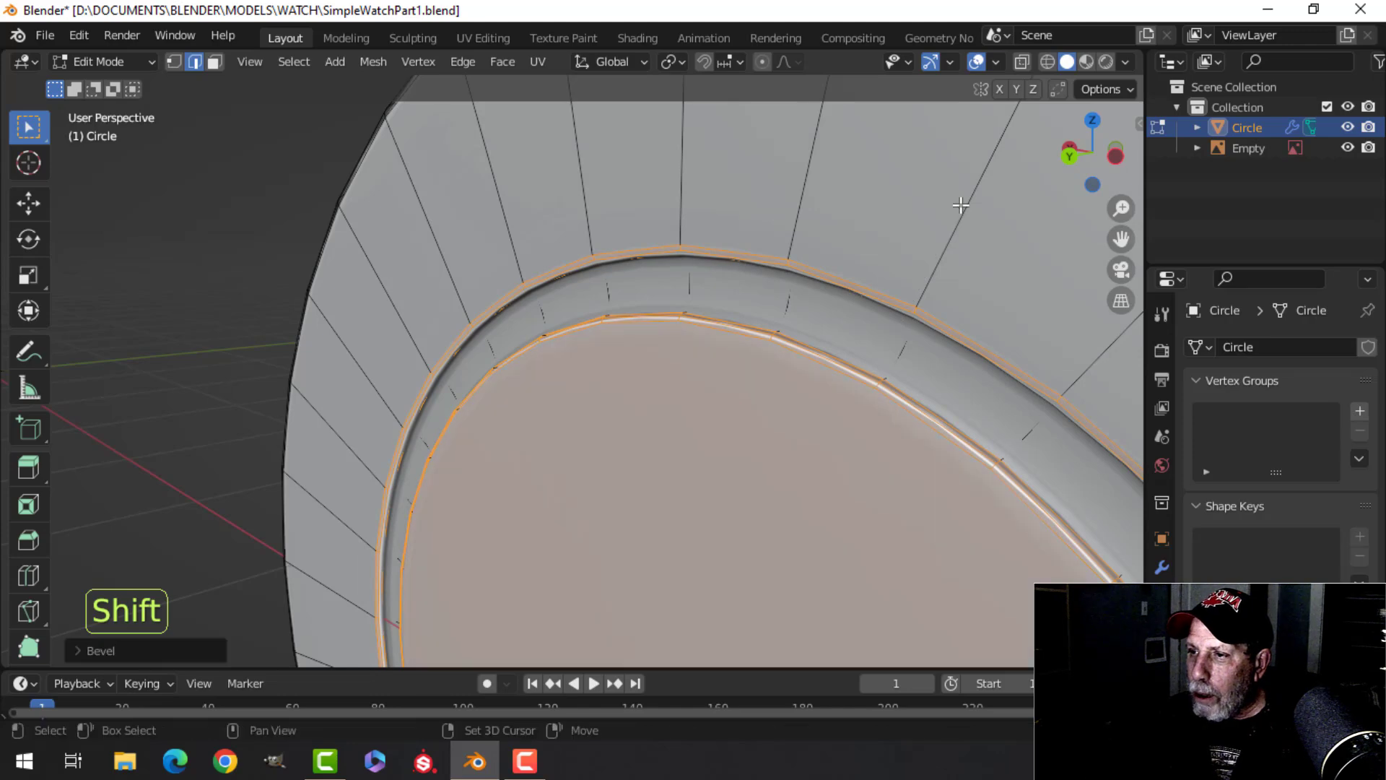
Add two loop cuts inside the back groove, sliding one towards each edge, and return to Object Mode with the case deselected
key(ctrl+r)
click(690, 284)
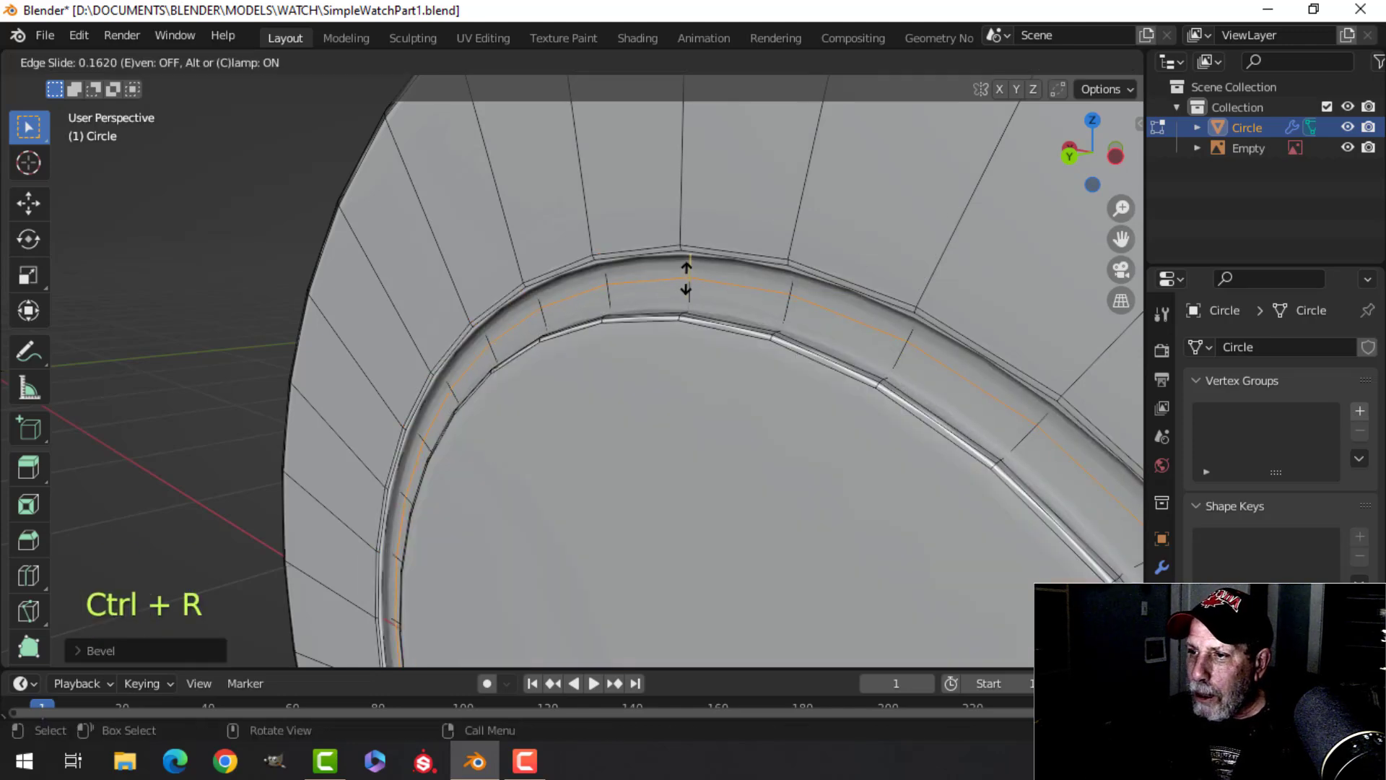
click(683, 278)
key(ctrl+r)
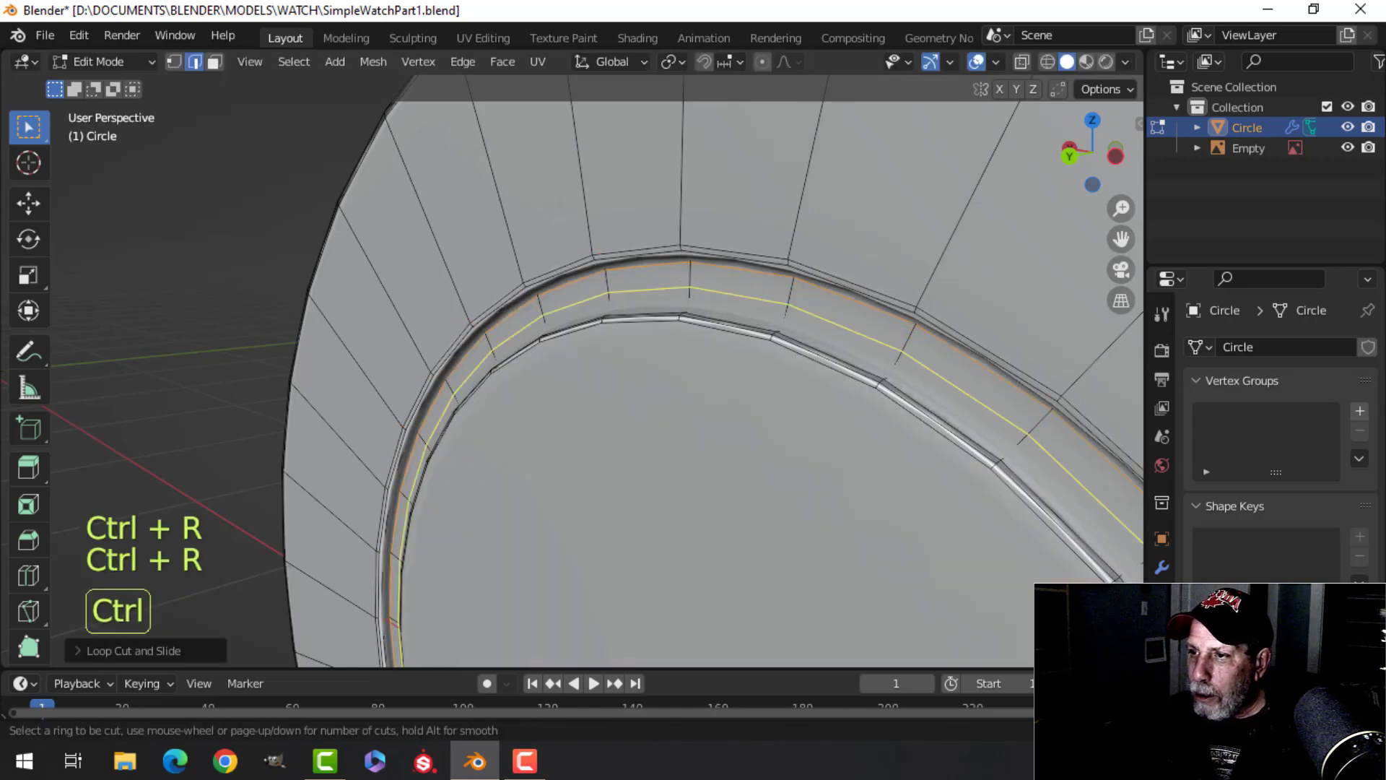
click(686, 283)
click(690, 294)
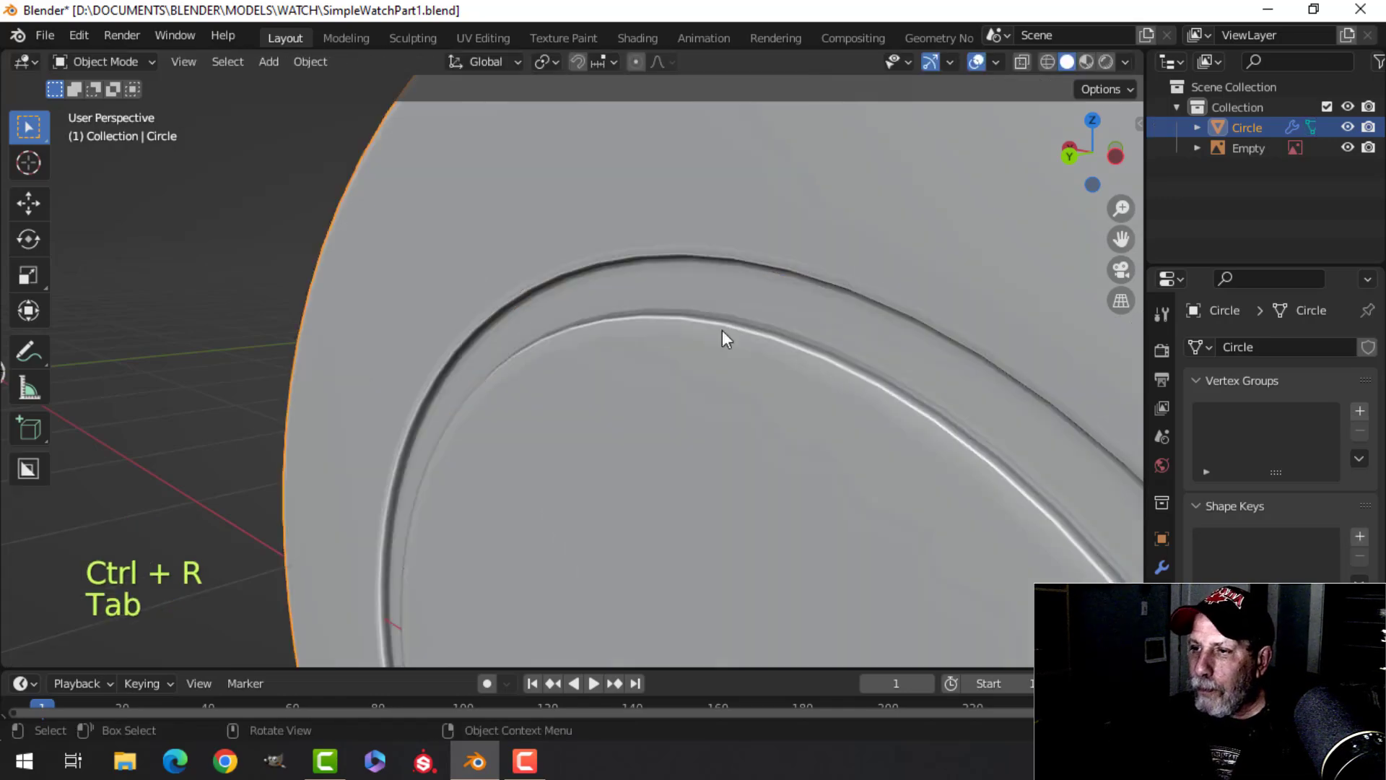
key(Tab)
scroll(700, 357, down, 5)
key(alt+a)
middle_drag(633, 385, 740, 387)
scroll(719, 442, down, 4)
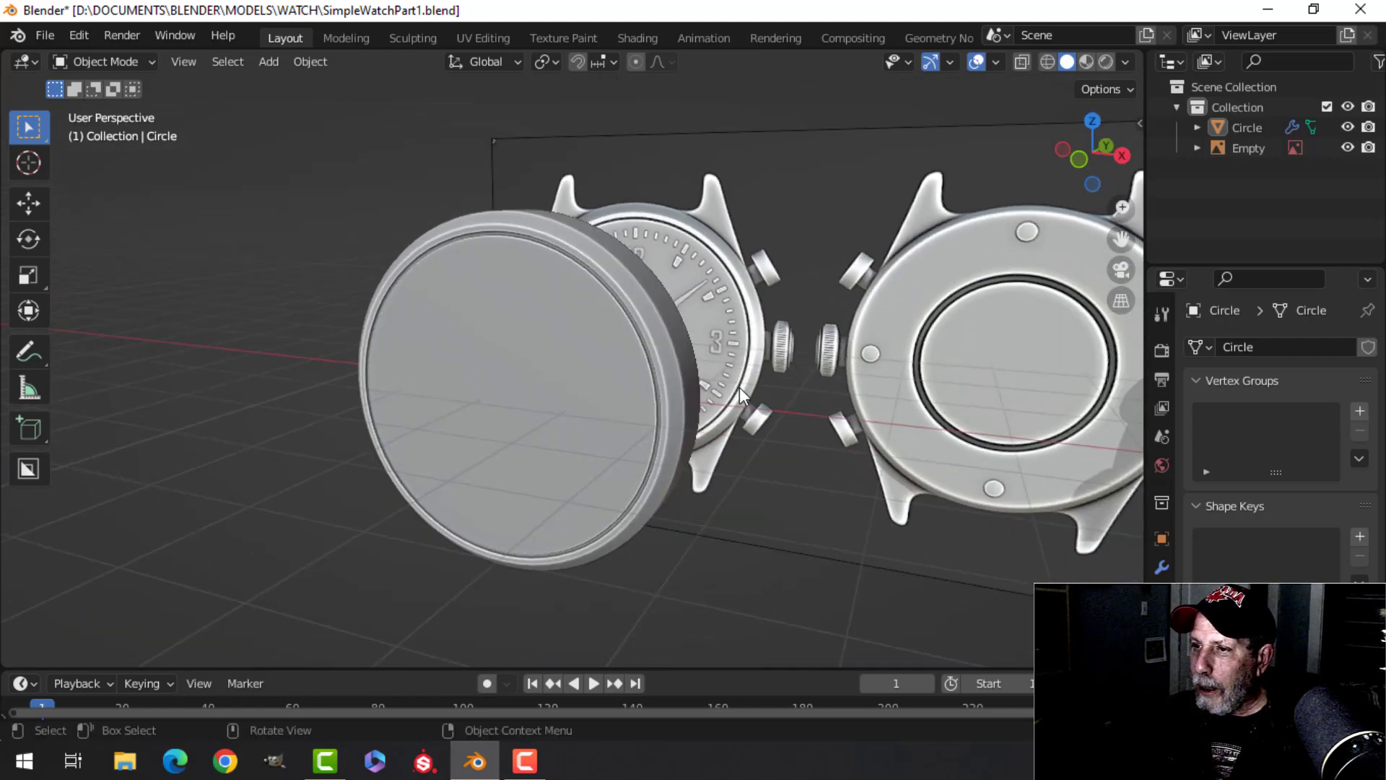
Enable viewport shadows and set cavity to Both, with world-space ridge and valley at 2.500 and screen-space ridge and valley at 2.000
click(1127, 62)
click(1011, 498)
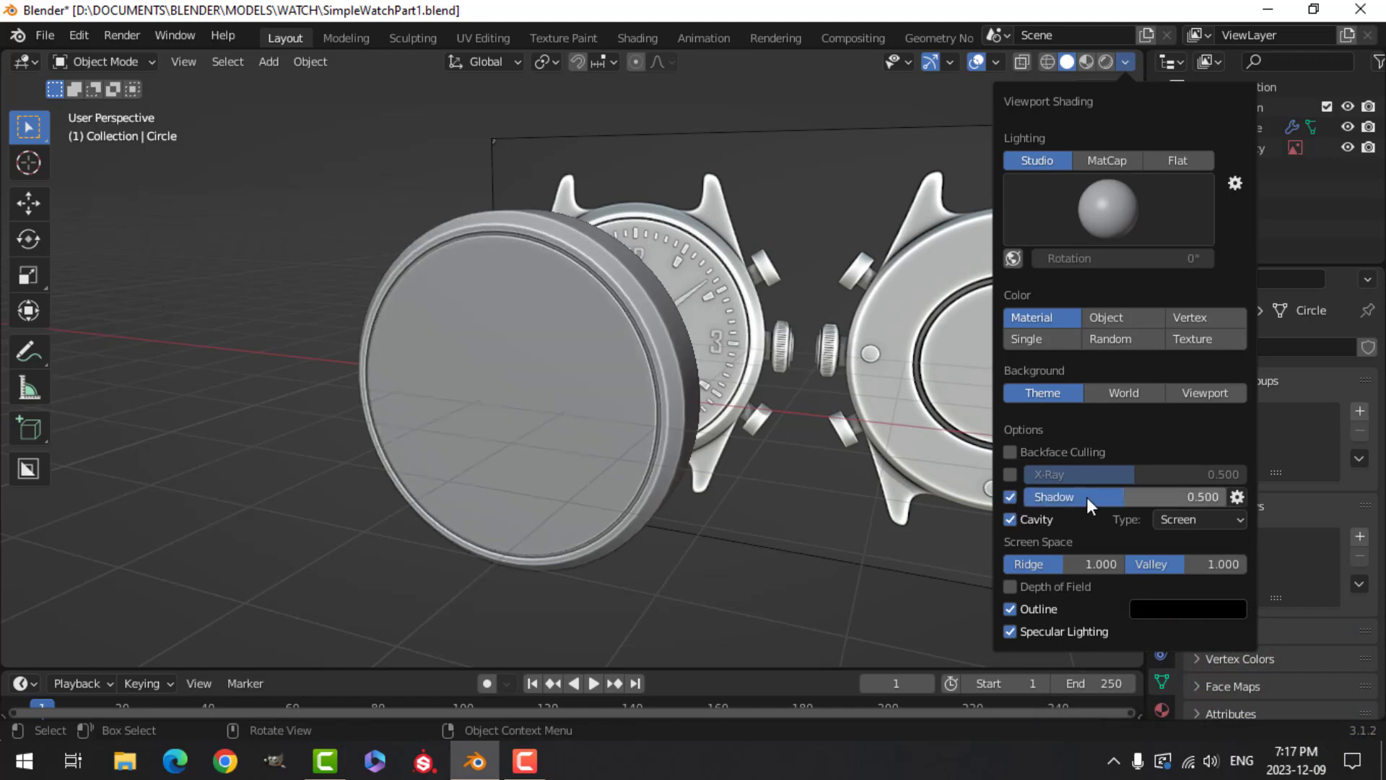
click(1193, 520)
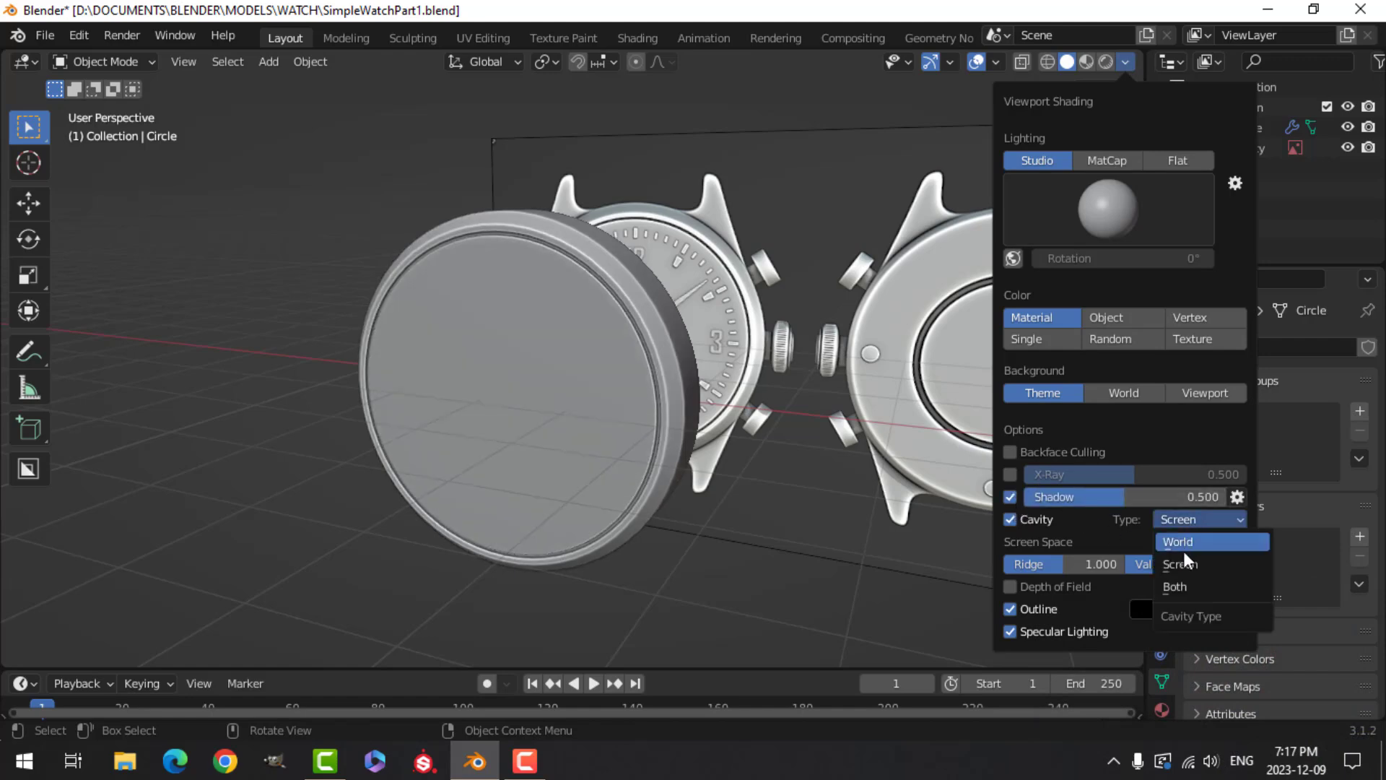
click(1187, 587)
drag(1069, 564, 1105, 564)
drag(1155, 563, 1133, 563)
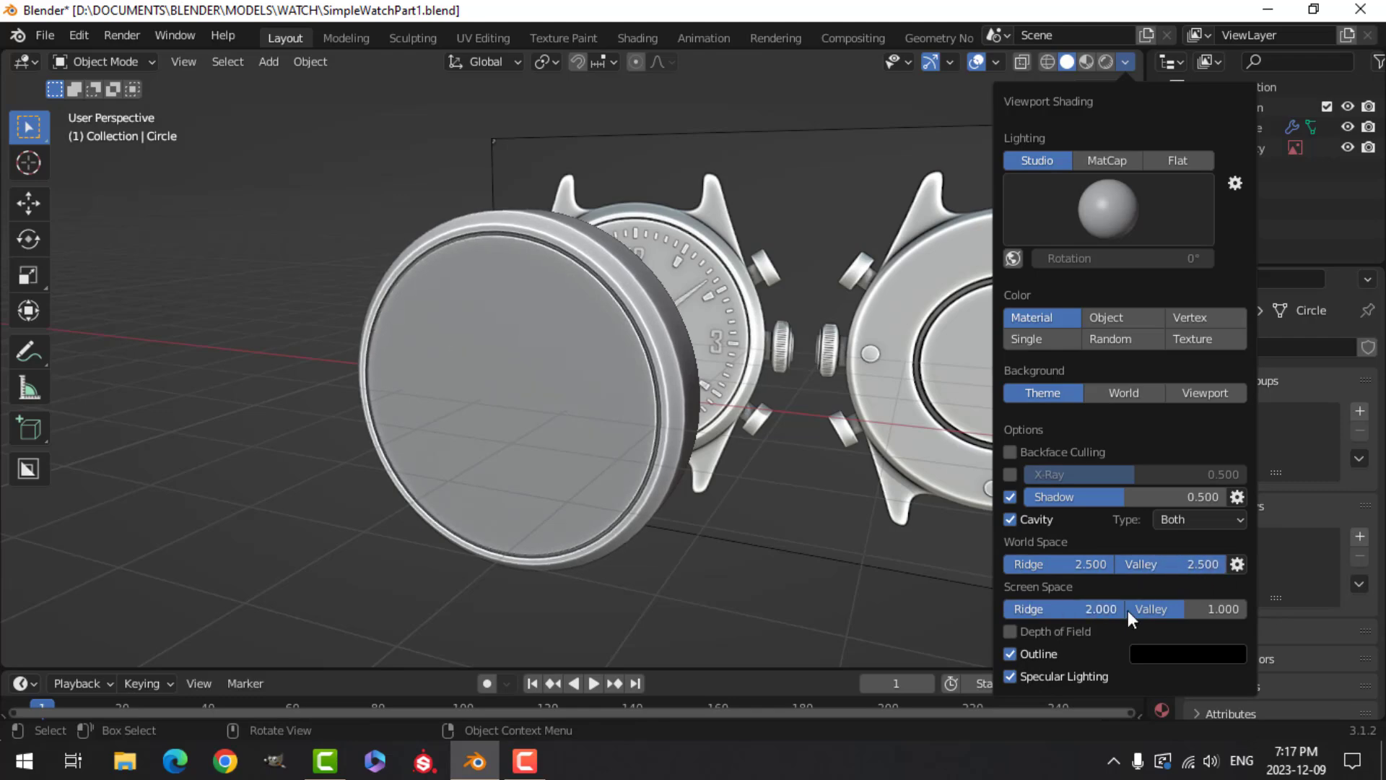
drag(1158, 613, 1184, 613)
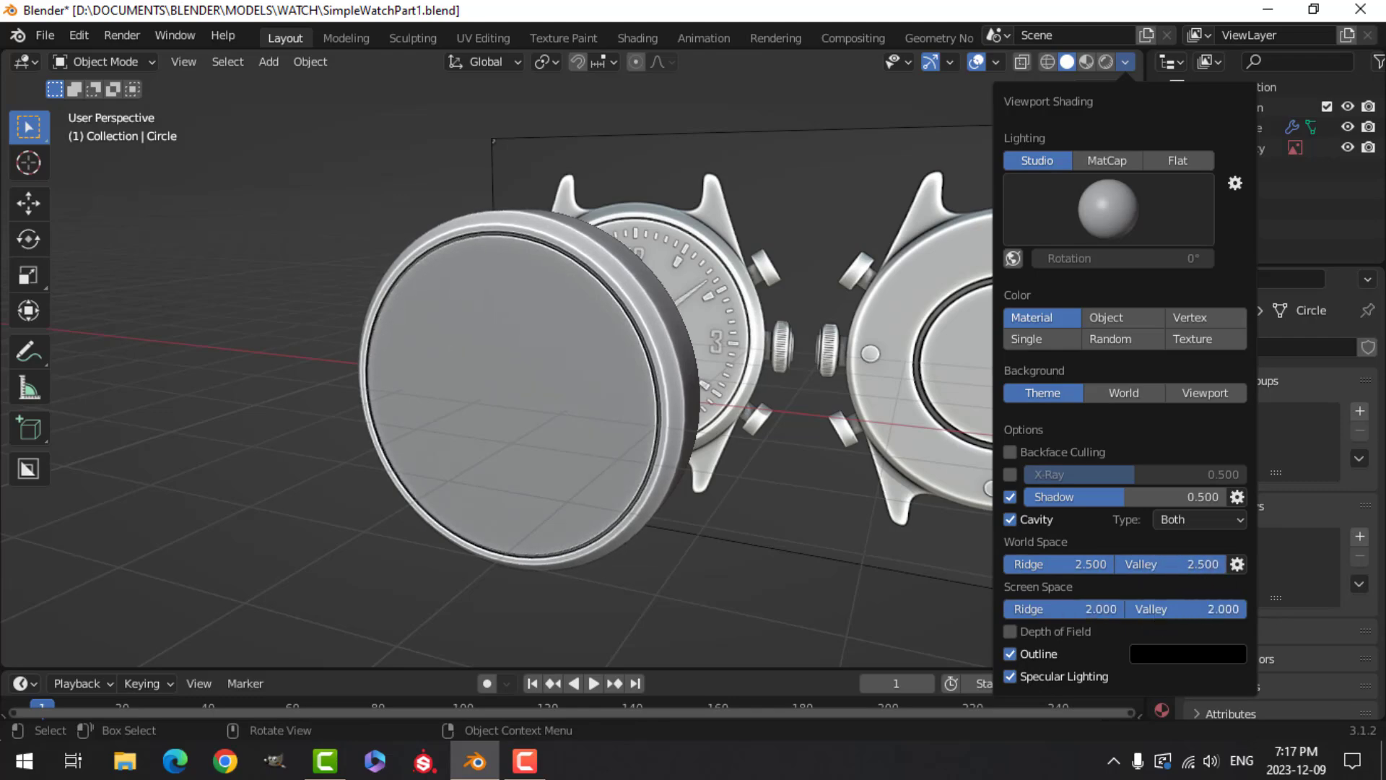
Switch the viewport lighting to MatCap, choose the pale grey sphere with a reddish tint, and inspect the case
click(1113, 164)
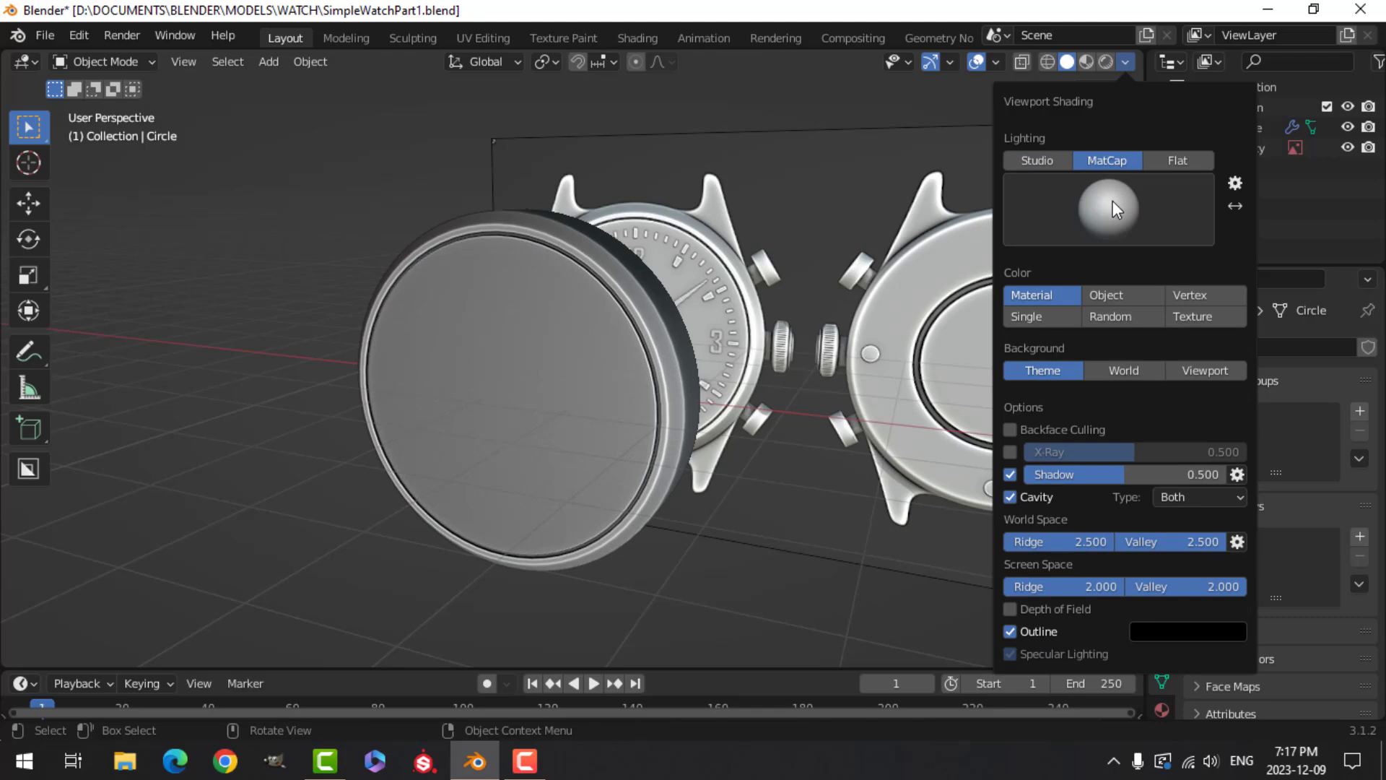
click(1112, 202)
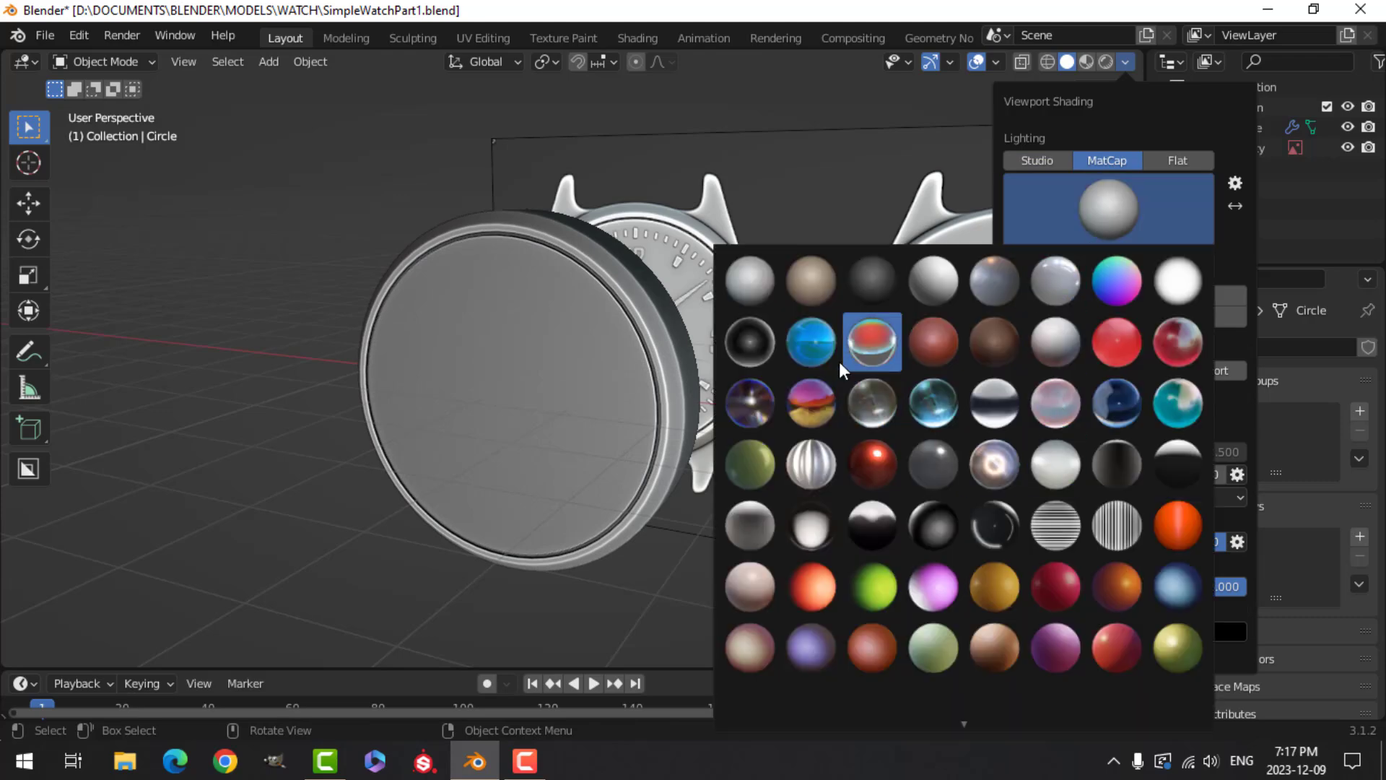
click(1045, 341)
mouse_move(804, 361)
middle_down()
mouse_move(658, 390)
mouse_move(635, 381)
mouse_move(697, 418)
mouse_move(601, 390)
middle_up()
scroll(599, 382, up, 3)
middle_drag(551, 282, 649, 274)
Turn on the Face Orientation overlay to check the direction of the case's normals
click(996, 62)
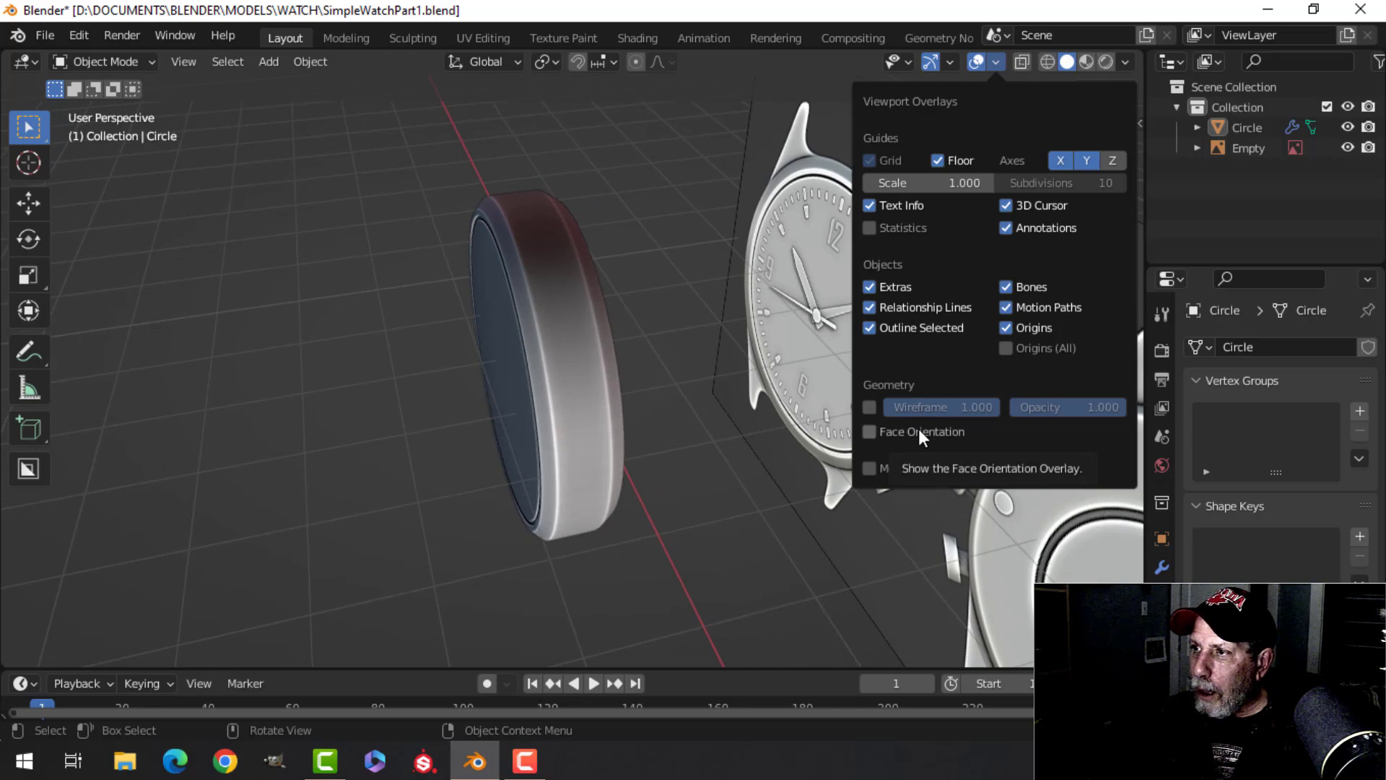
click(972, 62)
click(995, 58)
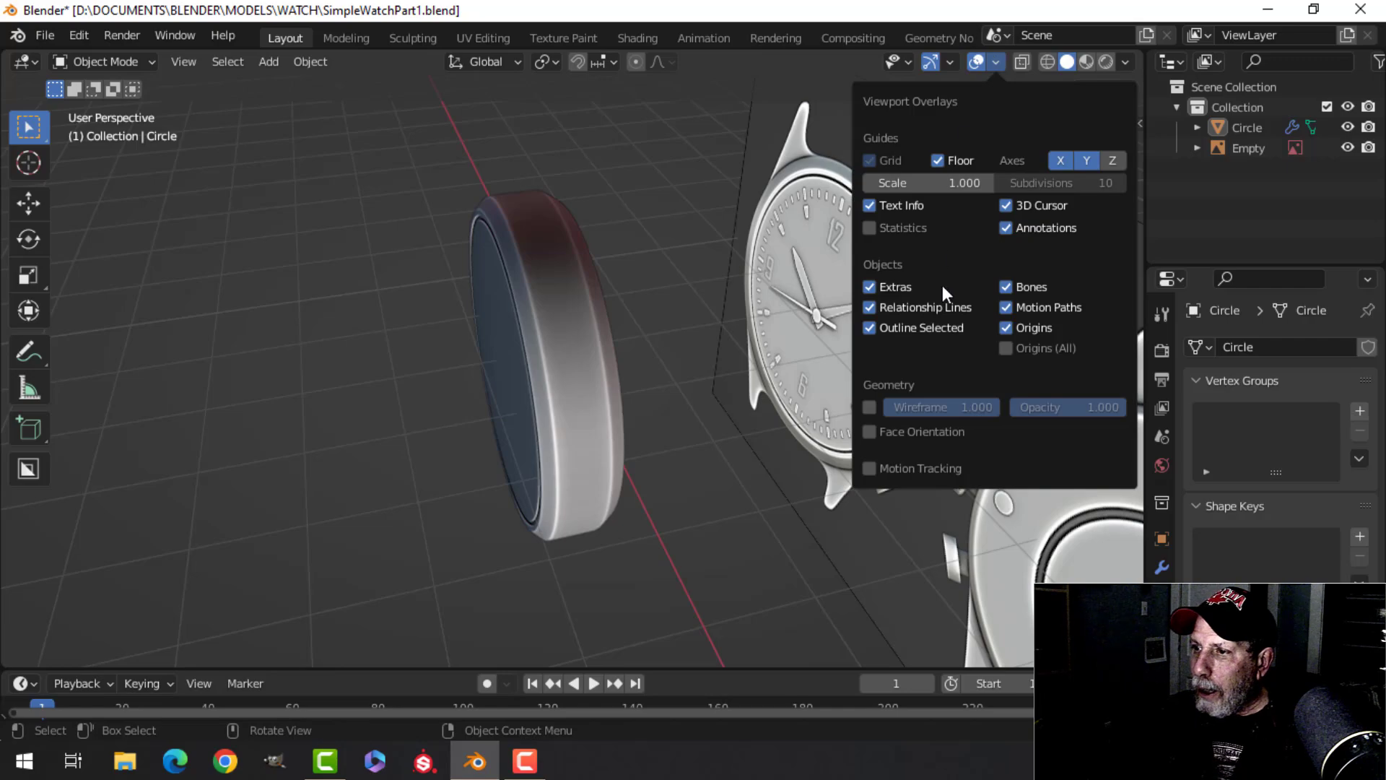
click(918, 429)
middle_drag(535, 368, 588, 346)
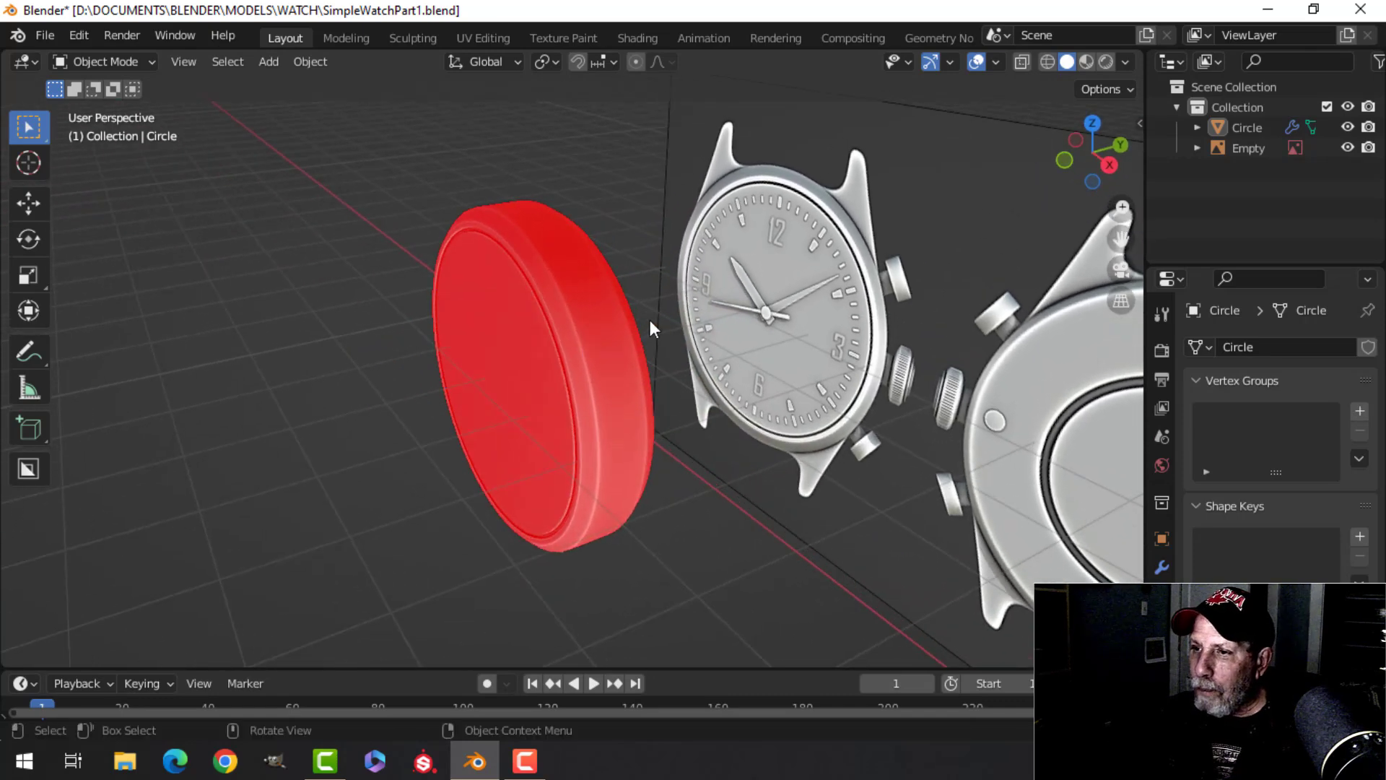
Recalculate the normals of the whole case mesh to point outside and return to Object Mode
key(Tab)
key(a)
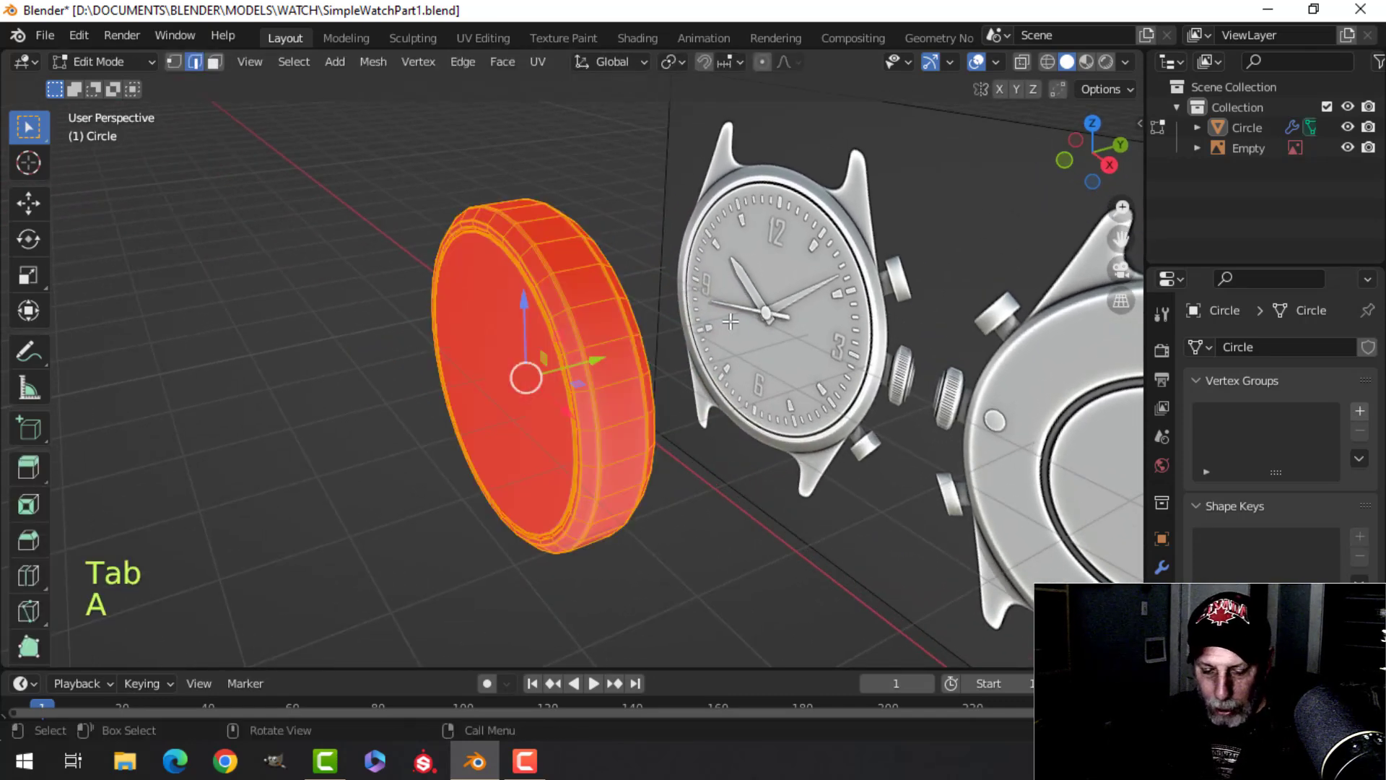
key(alt+n)
click(727, 321)
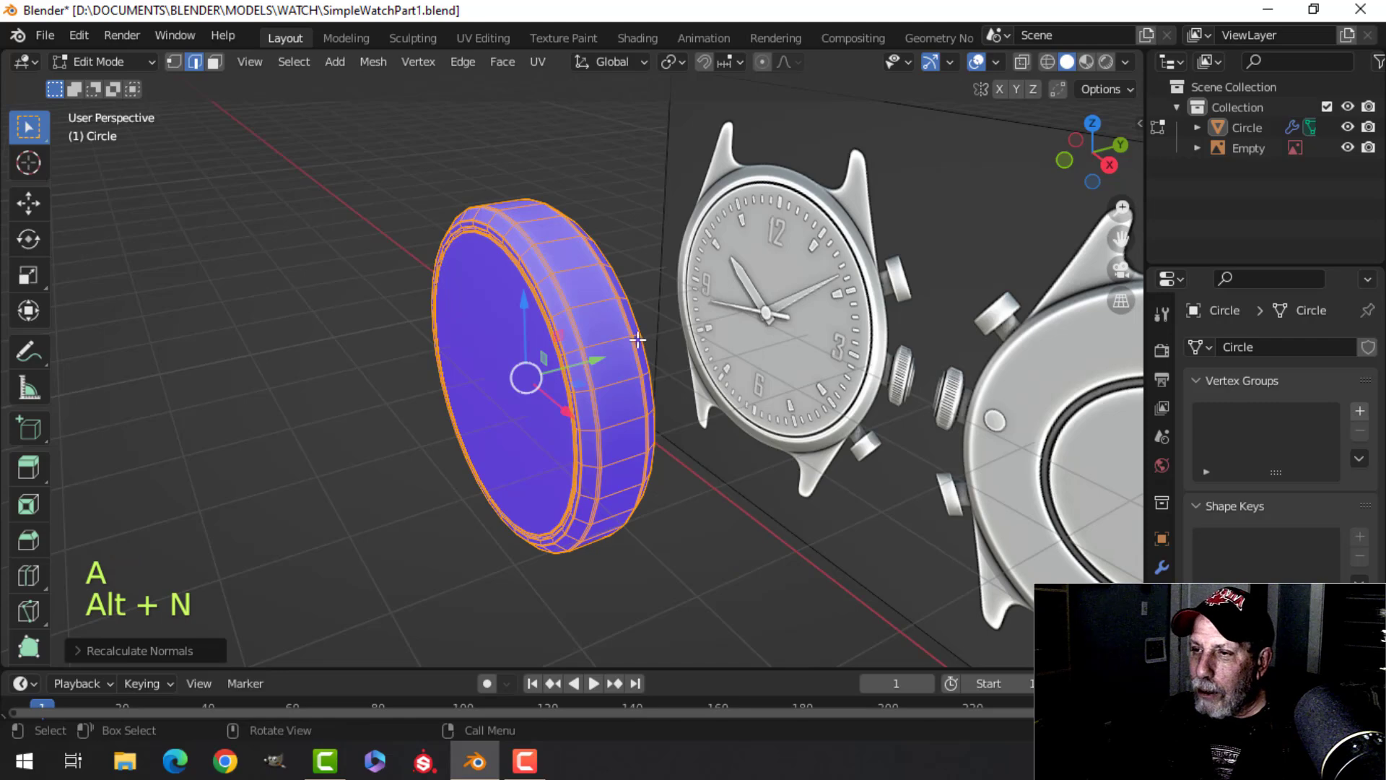
key(Tab)
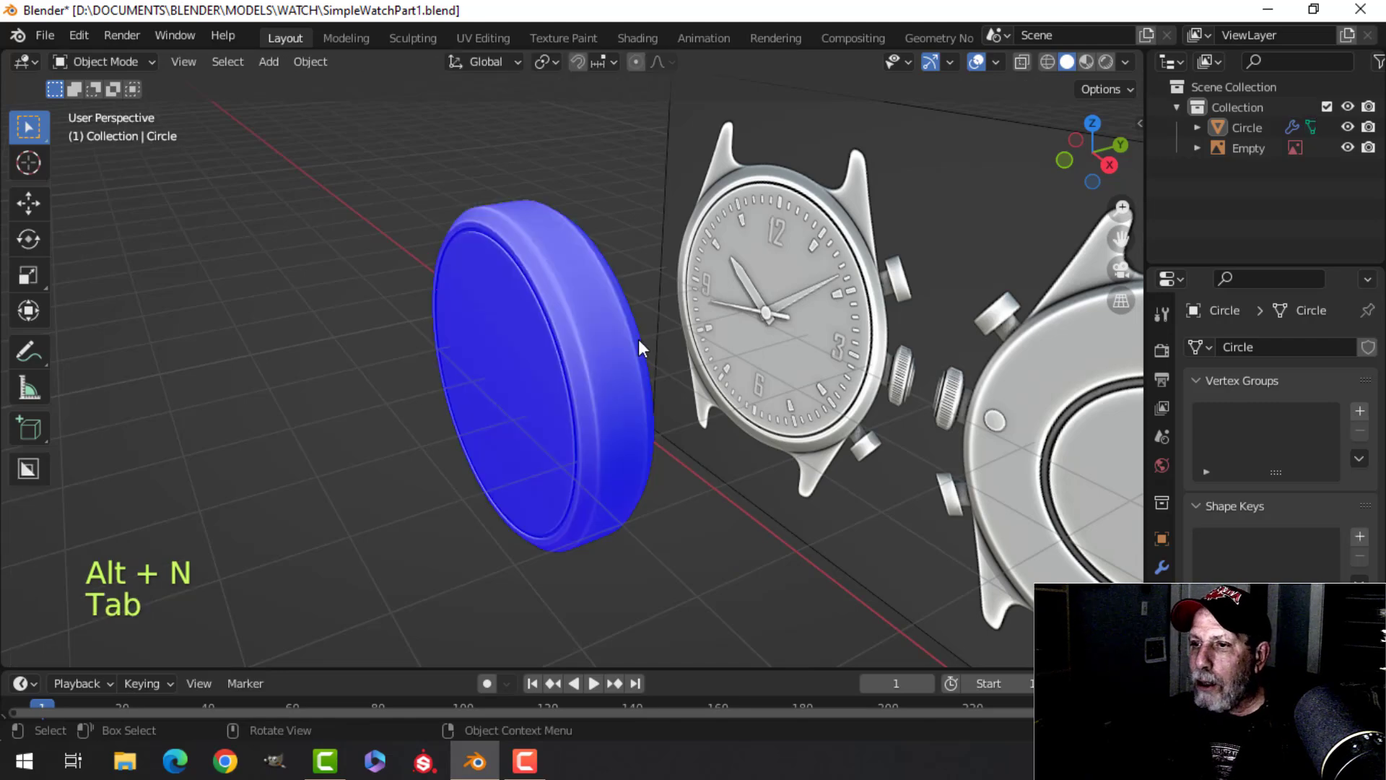
Turn off the Face Orientation overlay and compare the case with the crown and pushers in the reference image
click(994, 63)
click(912, 426)
middle_drag(565, 319, 724, 340)
scroll(663, 333, up, 2)
scroll(657, 308, up, 2)
scroll(695, 301, up, 1)
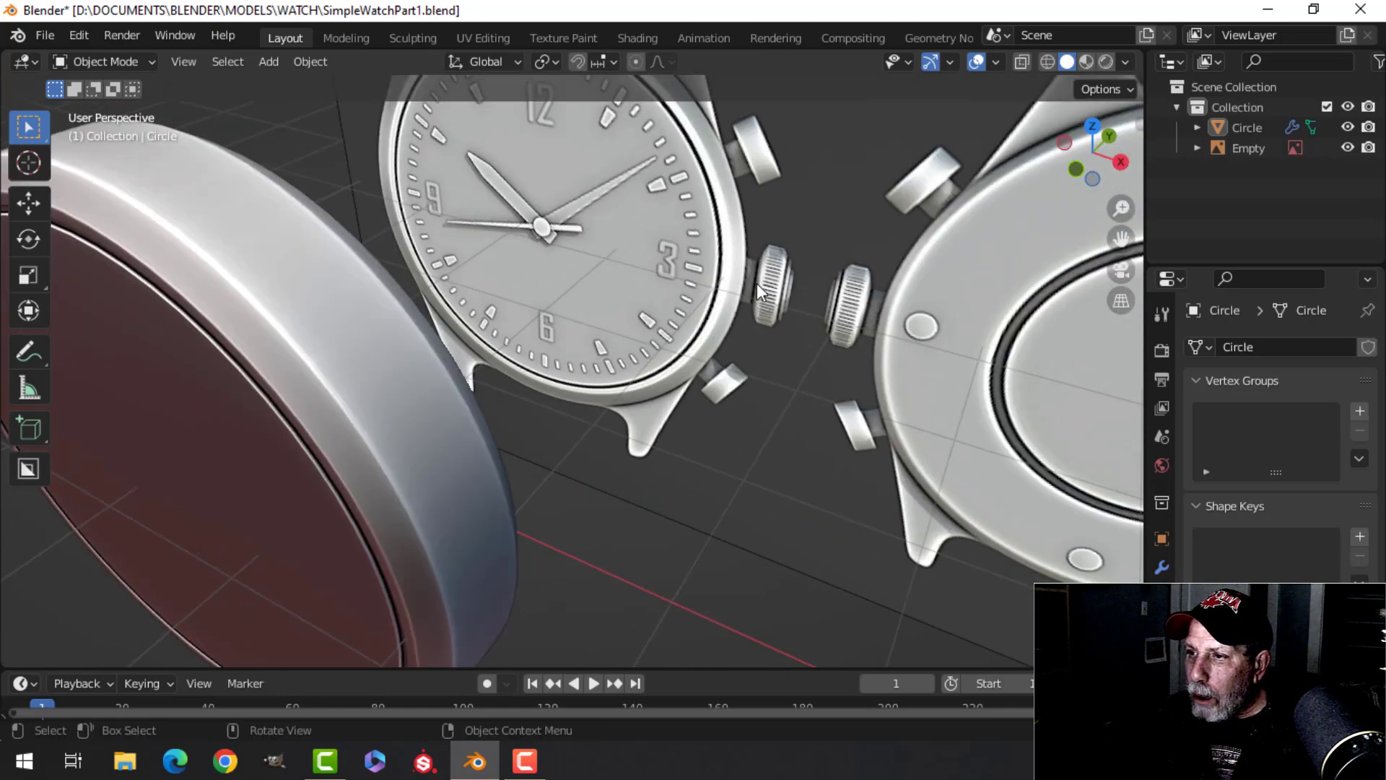
In front view, enter Edit Mode on the watch case and snap the 3D cursor to the centre of its selected mesh
scroll(740, 308, down, 3)
shift+middle_drag(739, 309, 682, 319)
key(KP_1)
scroll(672, 315, up, 6)
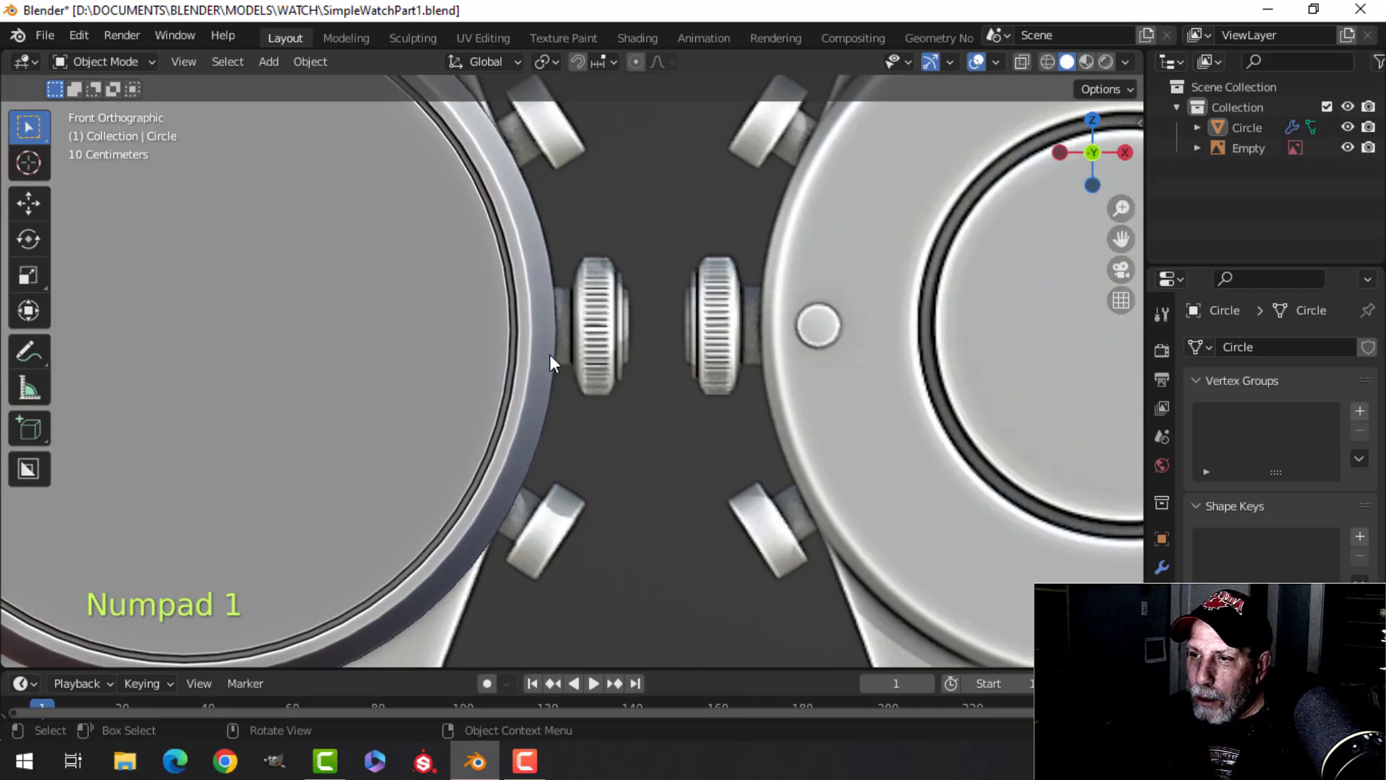
scroll(545, 347, down, 5)
shift+middle_drag(549, 365, 566, 375)
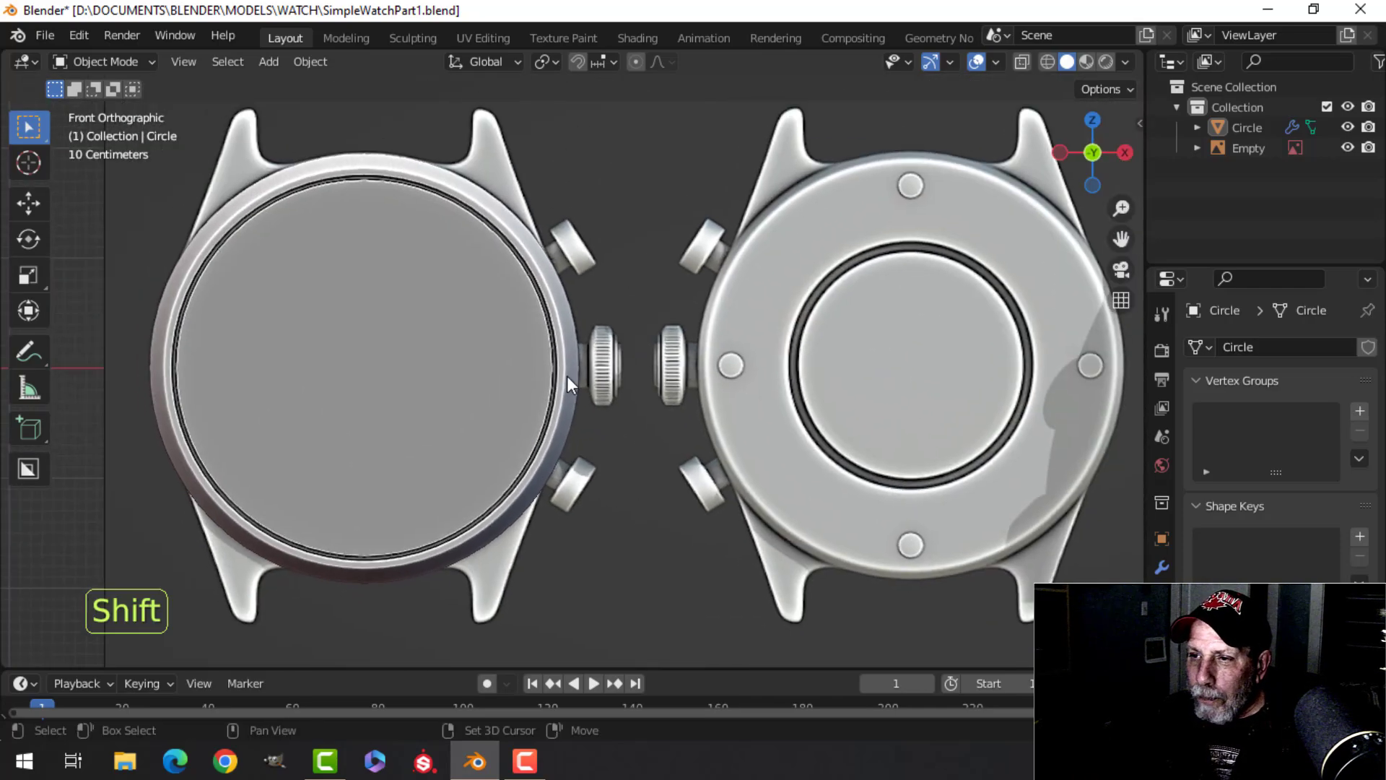
click(553, 290)
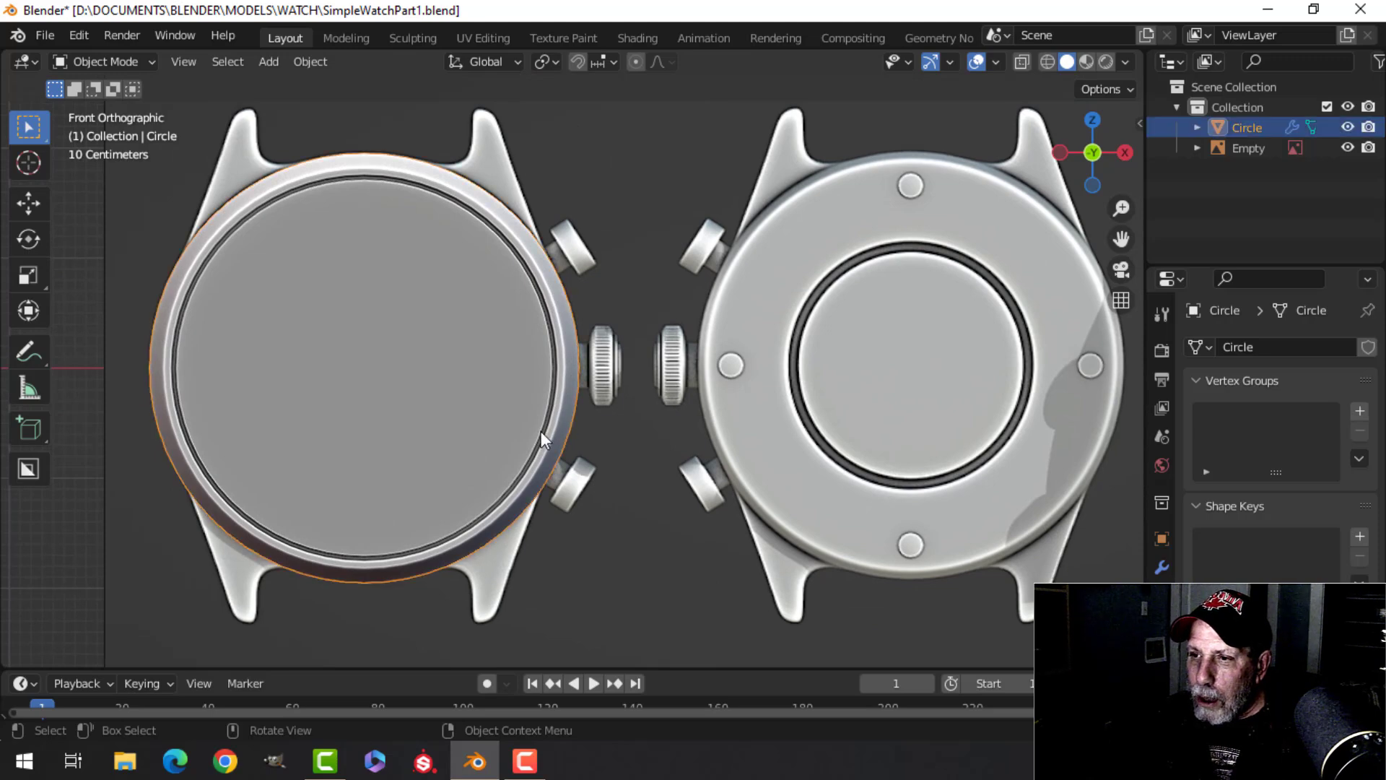
scroll(543, 431, down, 3)
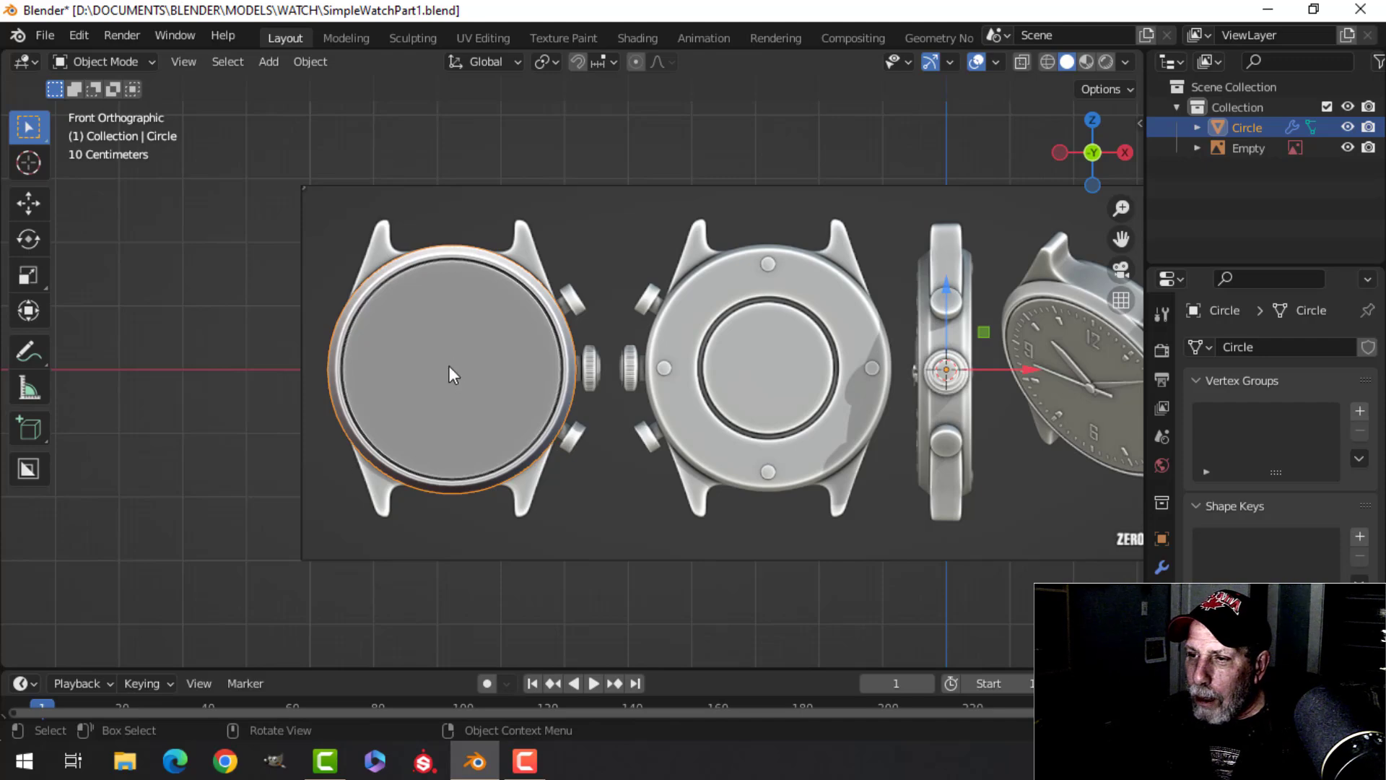
shift+middle_drag(534, 397, 586, 400)
key(Tab)
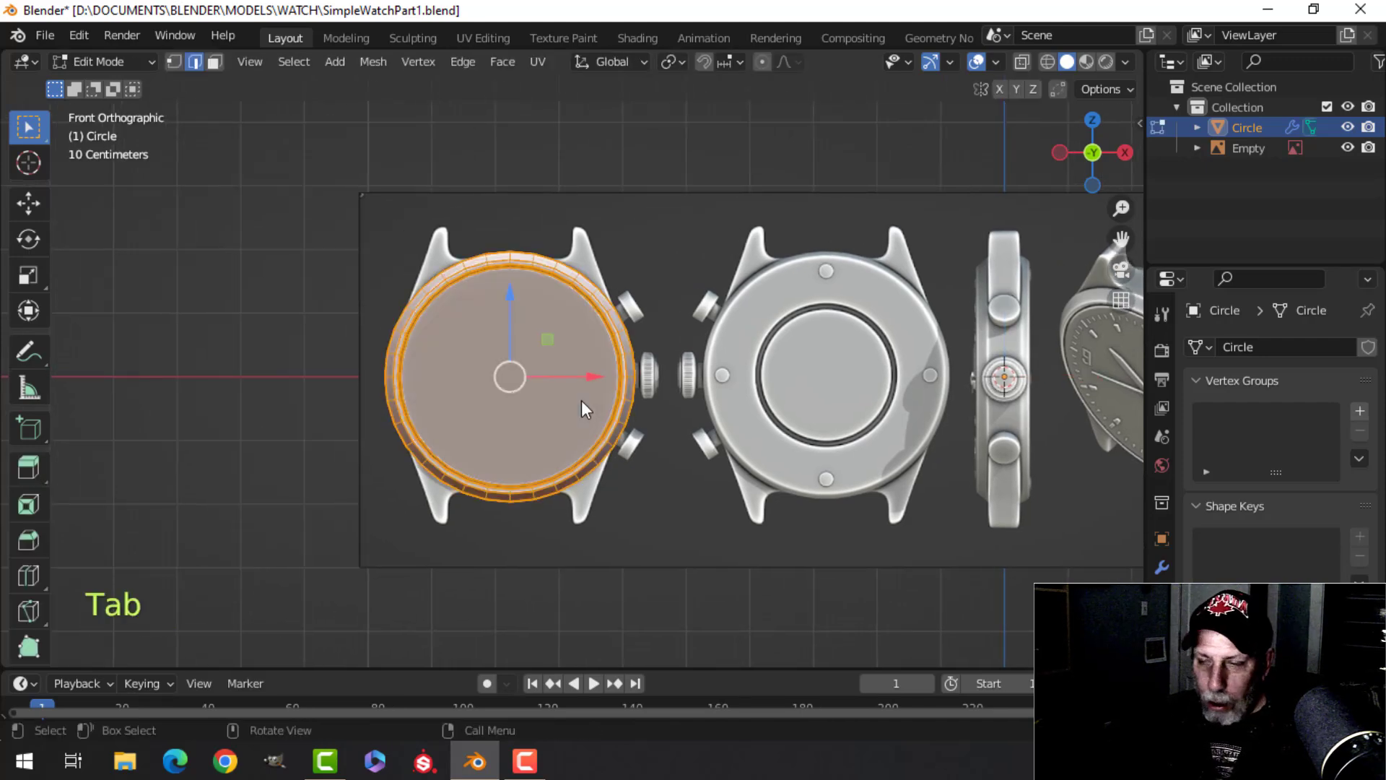
key(shift+s)
click(561, 515)
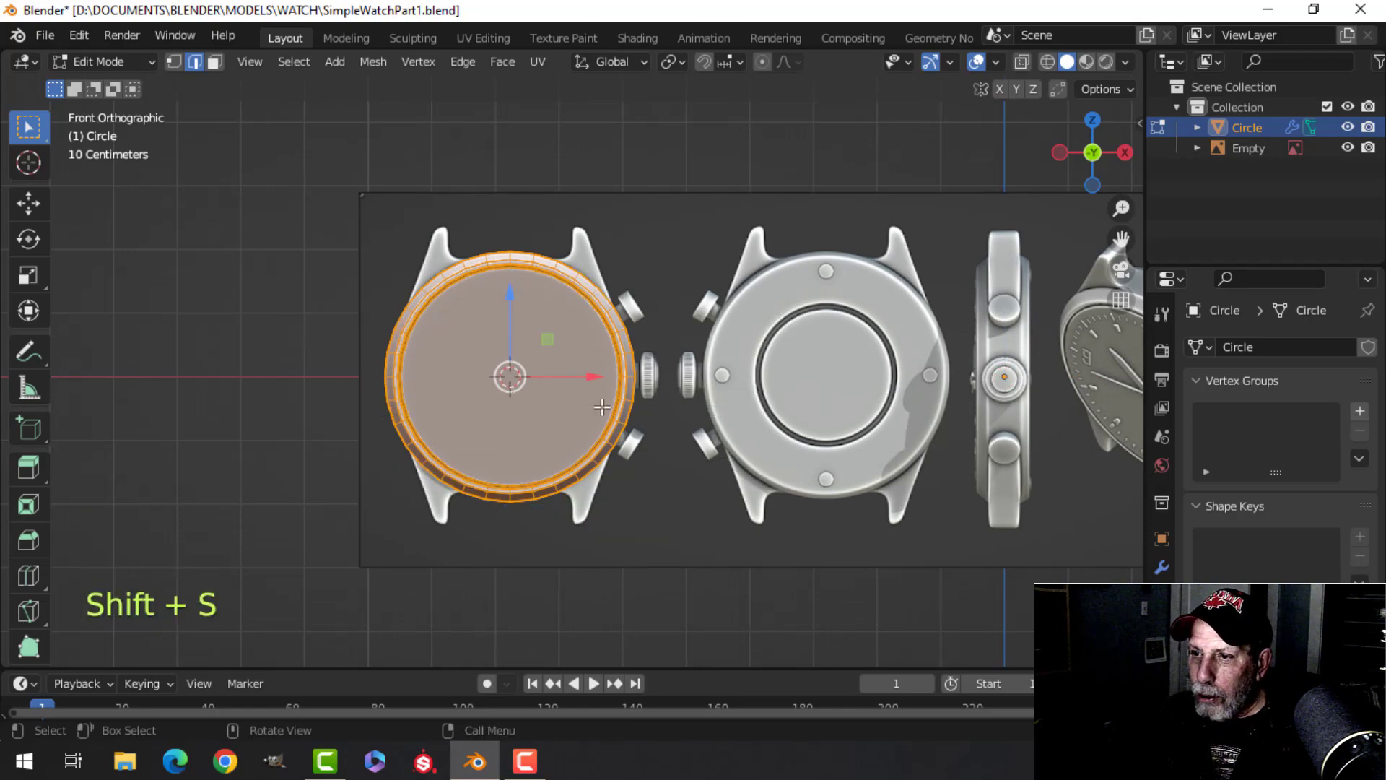
Return to Object Mode in front view and add a mesh circle at the 3D cursor in the case's centre
middle_drag(653, 327, 634, 360)
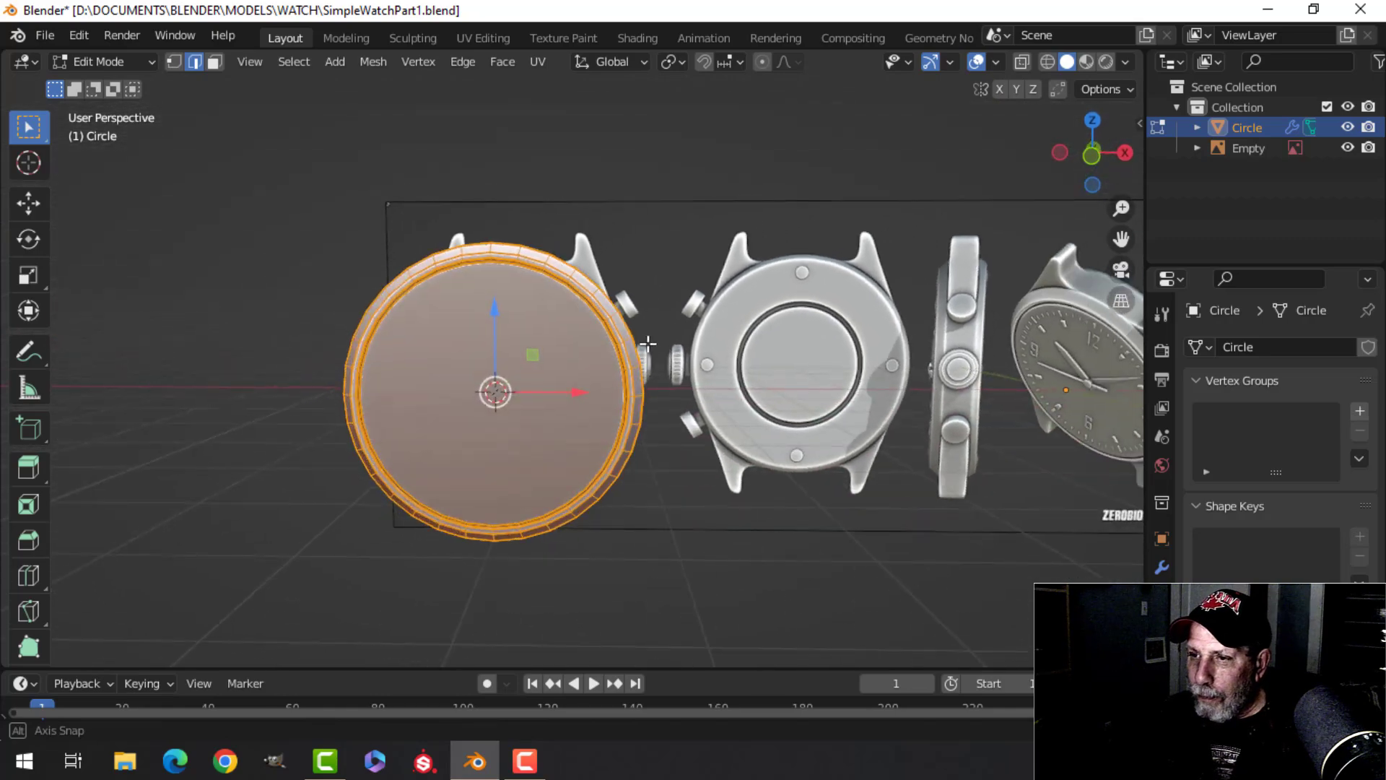
key(Tab)
key(KP_1)
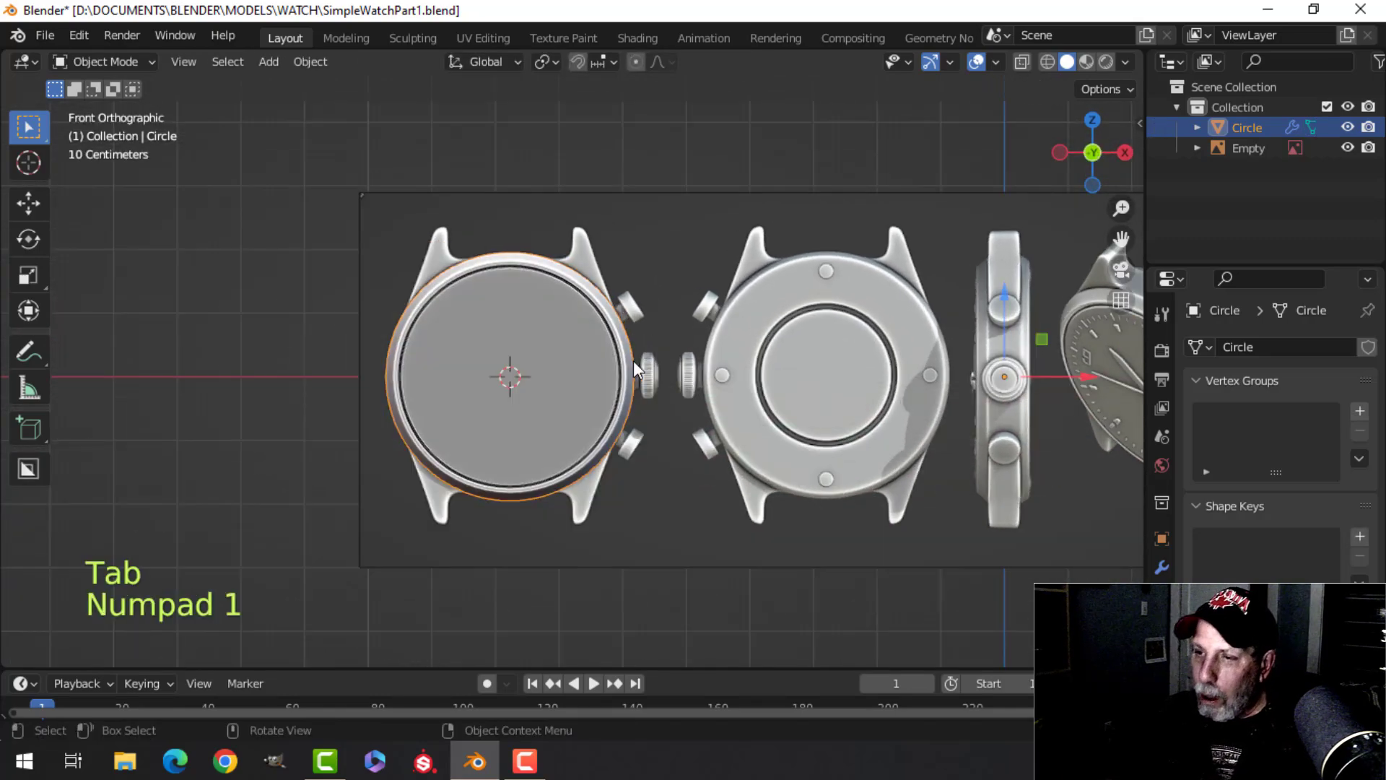
scroll(552, 371, up, 2)
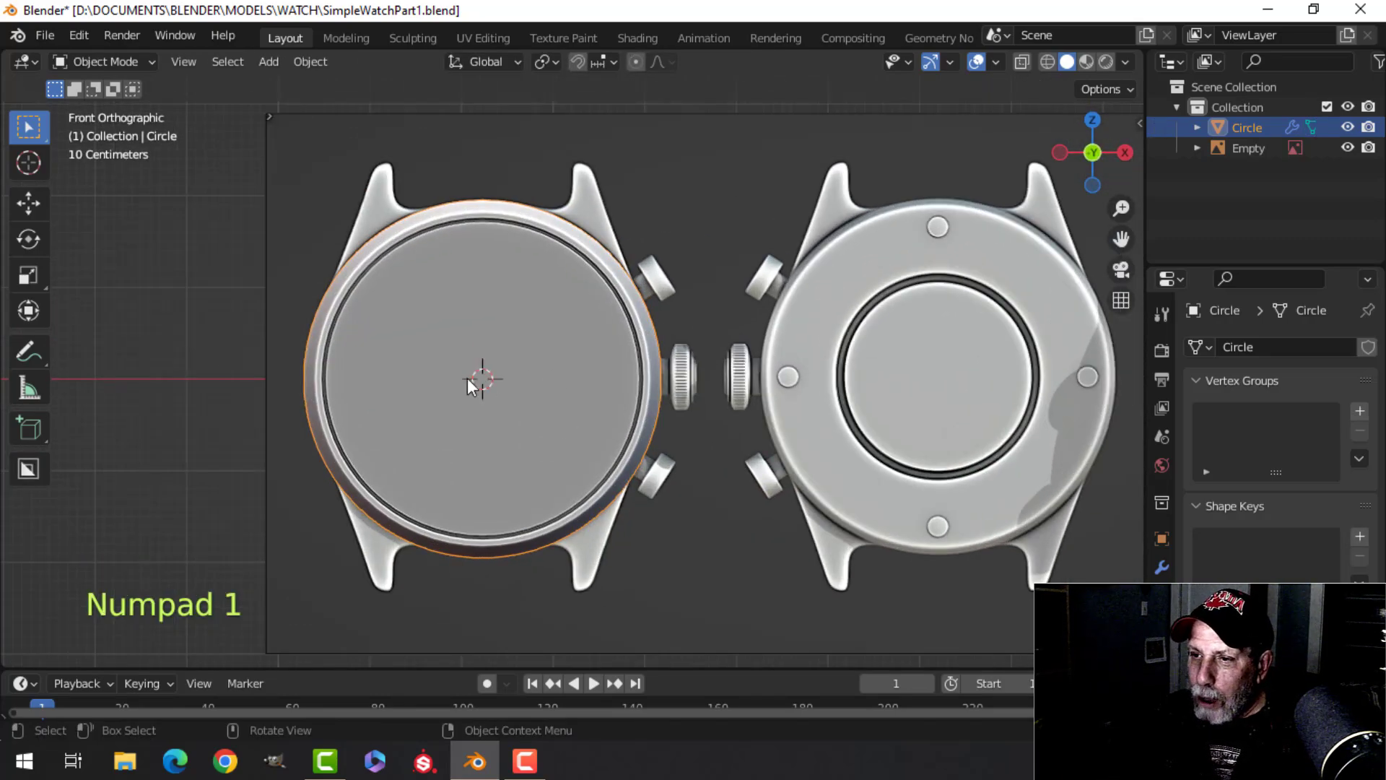
scroll(1088, 380, down, 1)
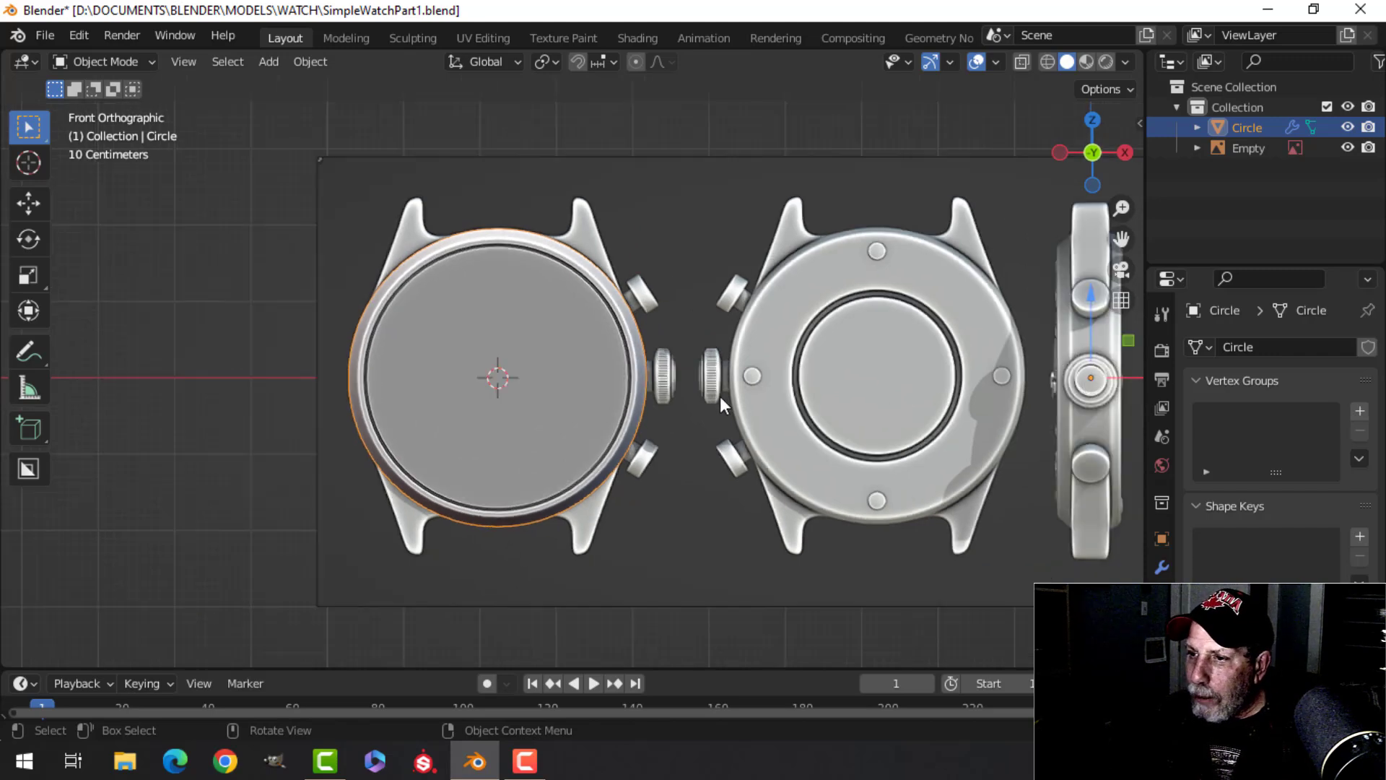
scroll(722, 396, up, 2)
shift+middle_drag(720, 387, 629, 354)
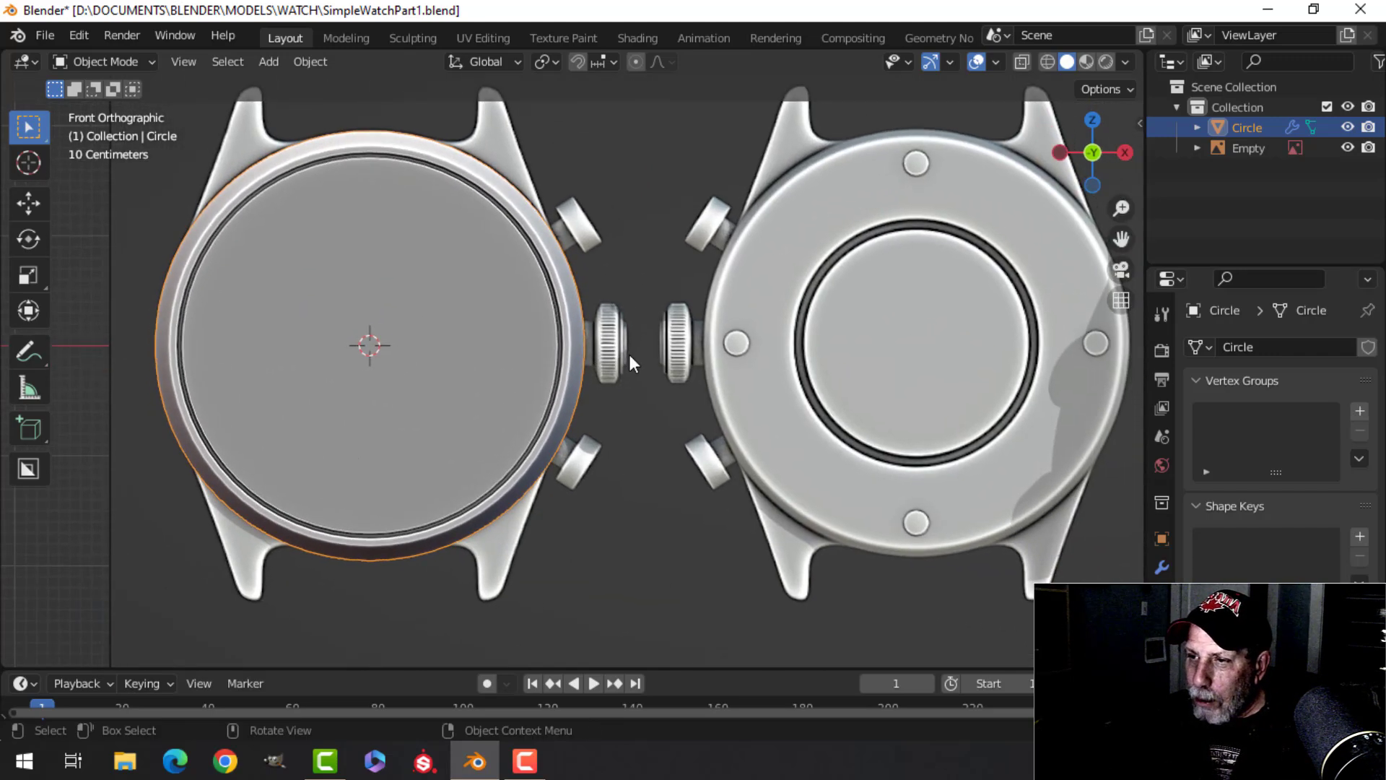
scroll(629, 354, up, 1)
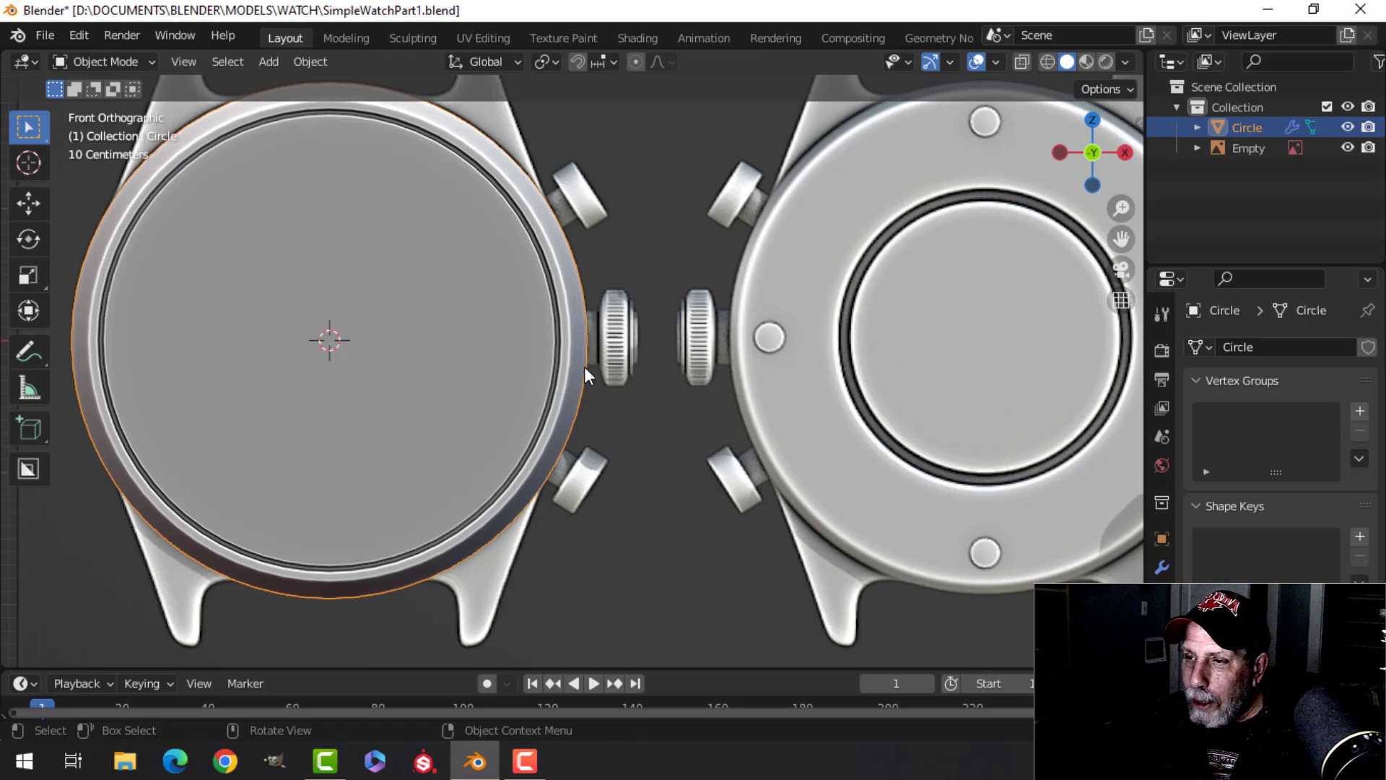
key(shift+a)
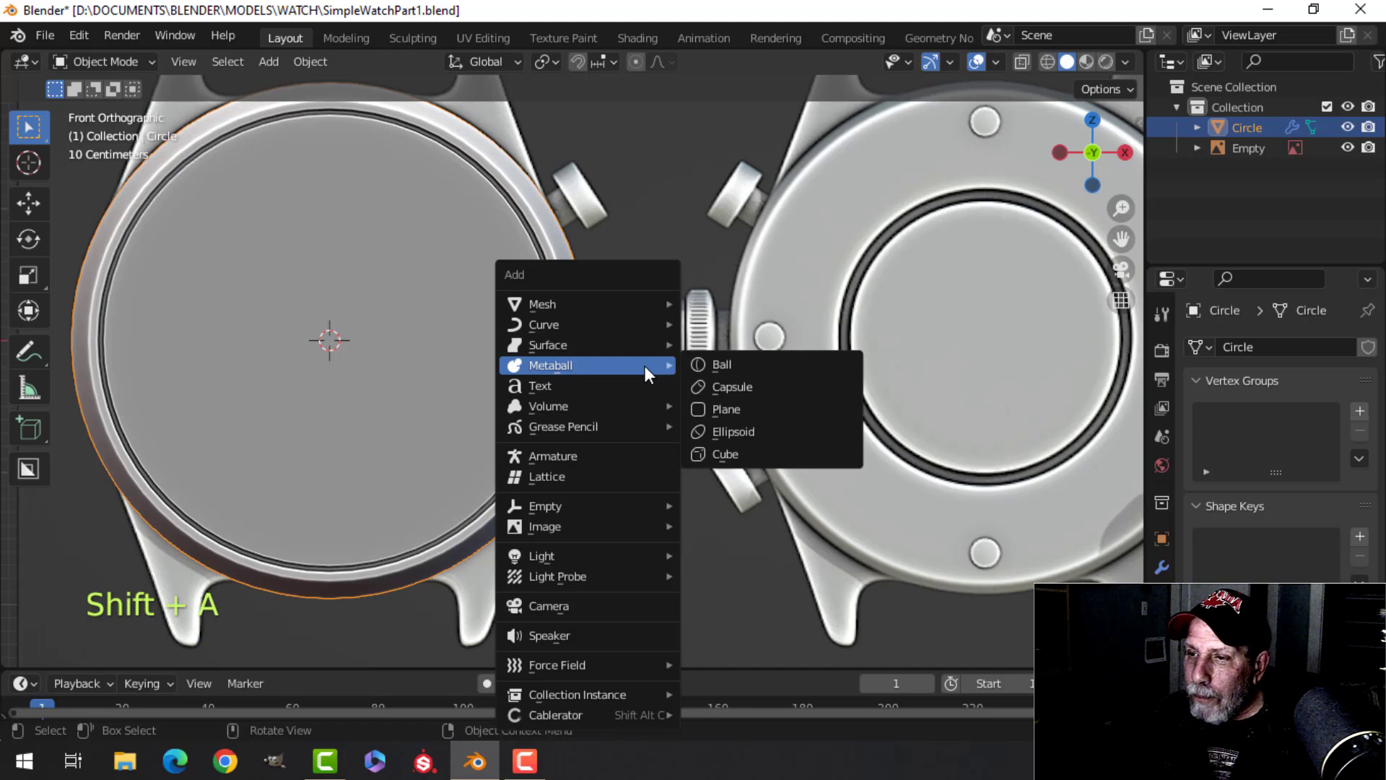
mouse_move(585, 302)
click(715, 344)
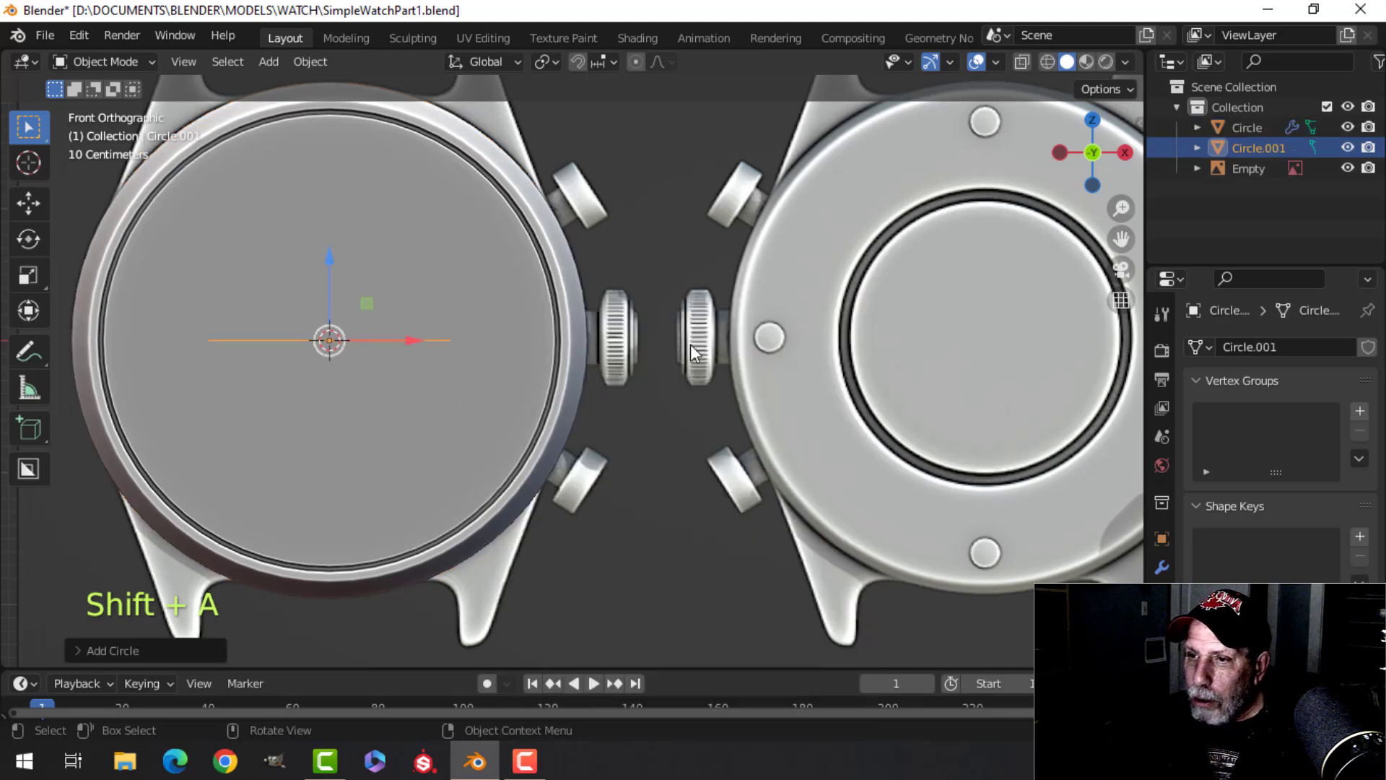
Set the new circle's vertex count to 18
click(113, 650)
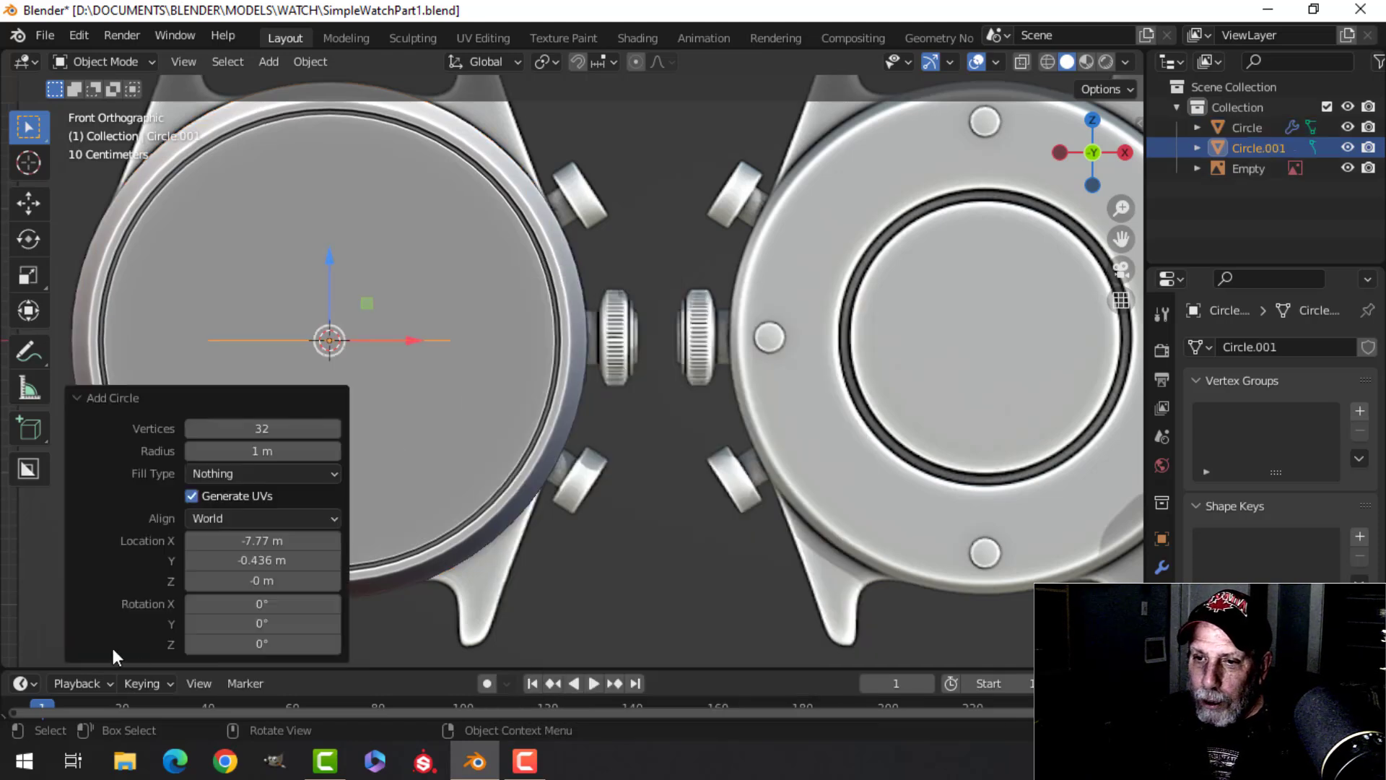
click(322, 432)
text(18)
key(Return)
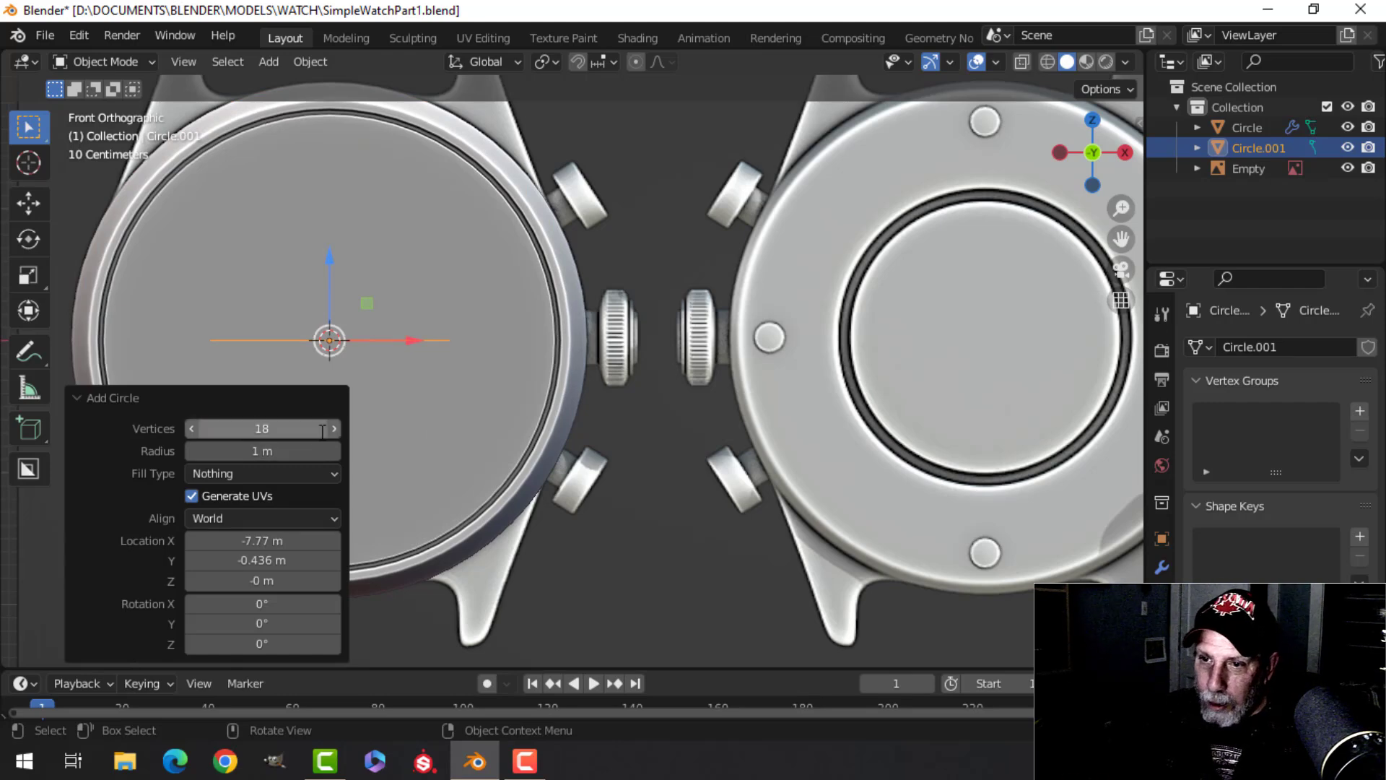
In Edit Mode, scale the circle's vertices to about 0.357 and move them about 1.99 m along X to the crown
key(Tab)
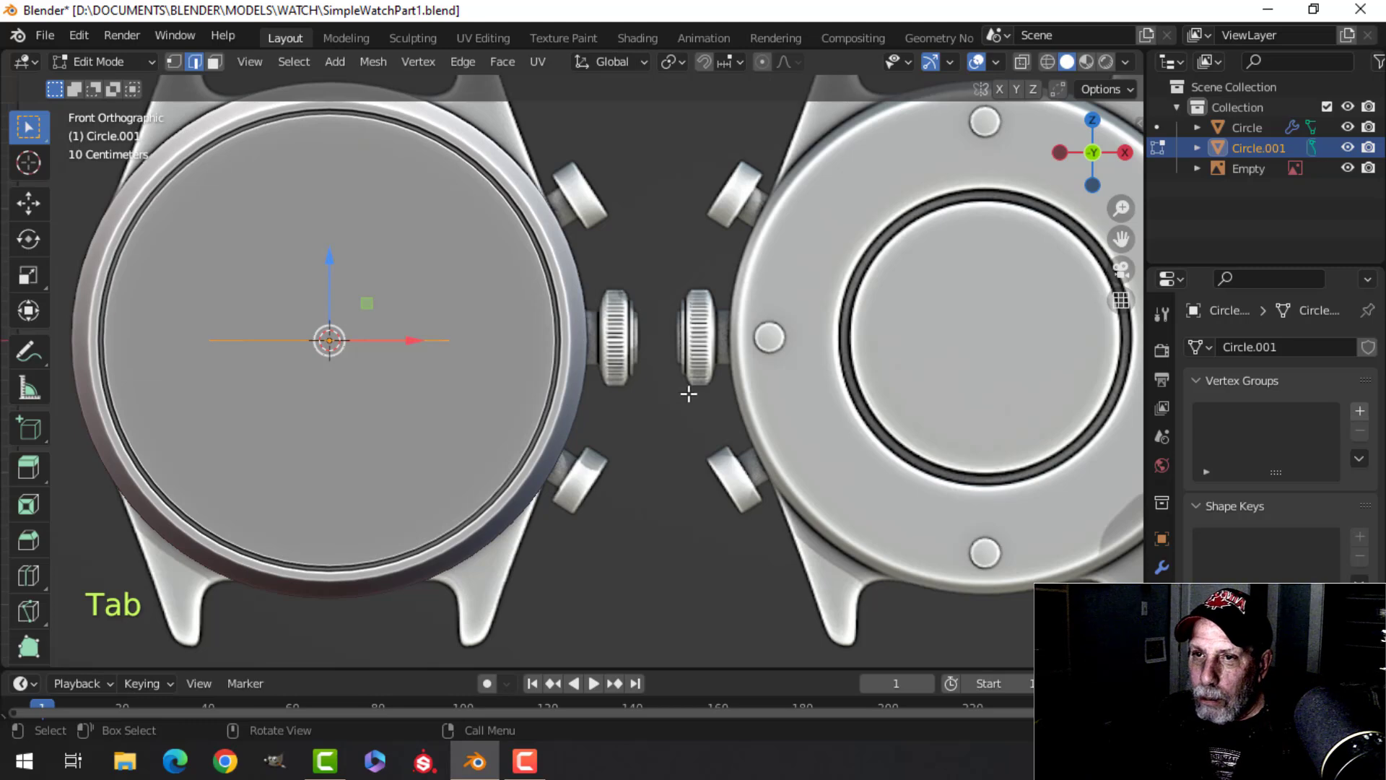
key(1)
key(s)
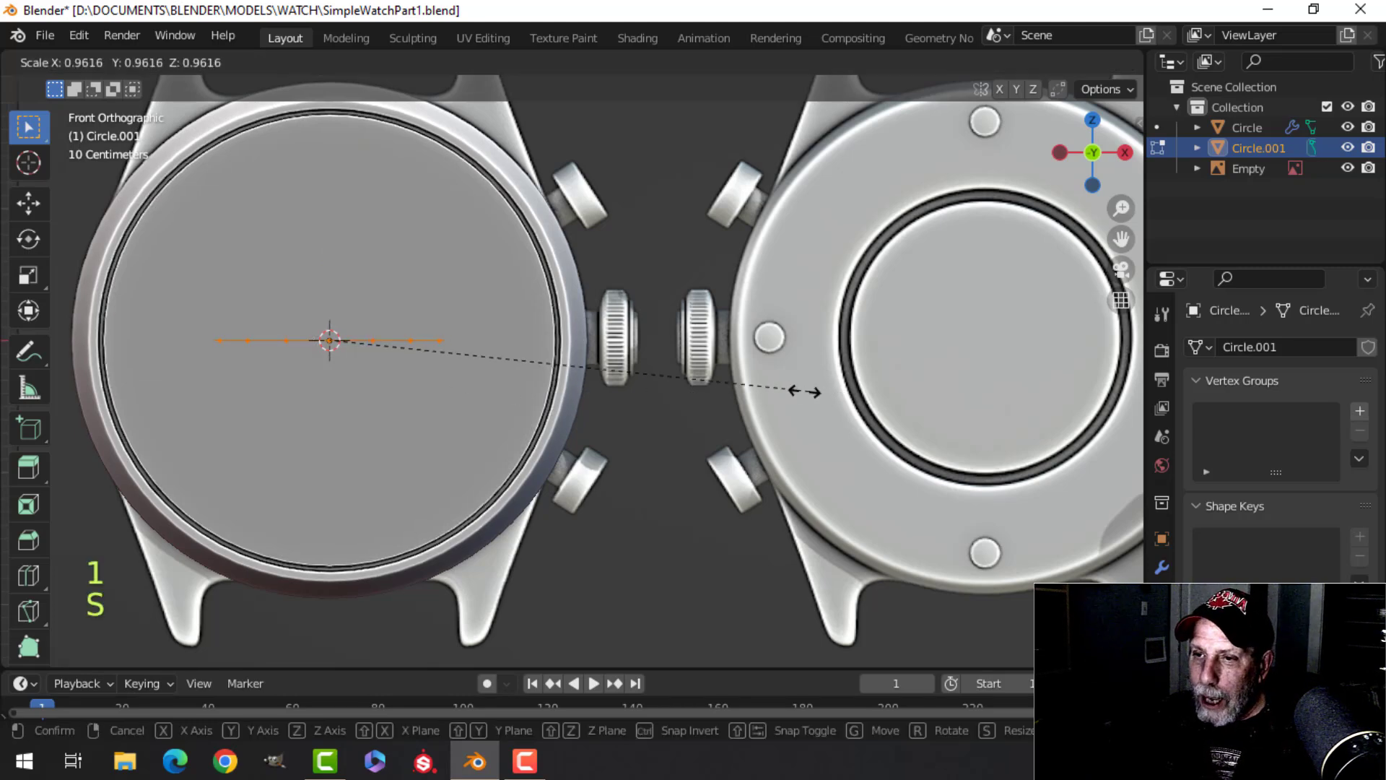
click(437, 368)
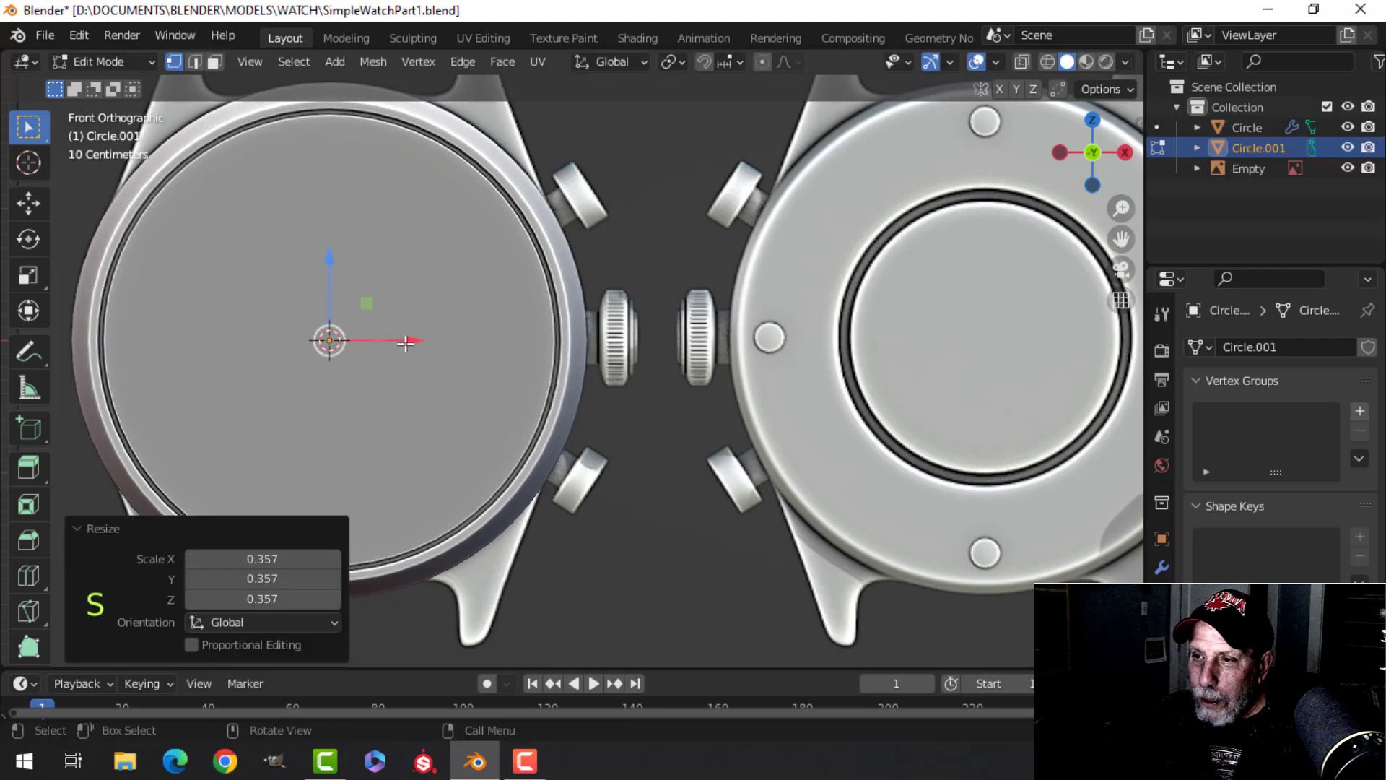
key(g)
key(x)
click(689, 346)
Rotate the circle 90° about the Y axis so it stands edge-on at the crown
scroll(696, 349, up, 3)
scroll(678, 351, up, 4)
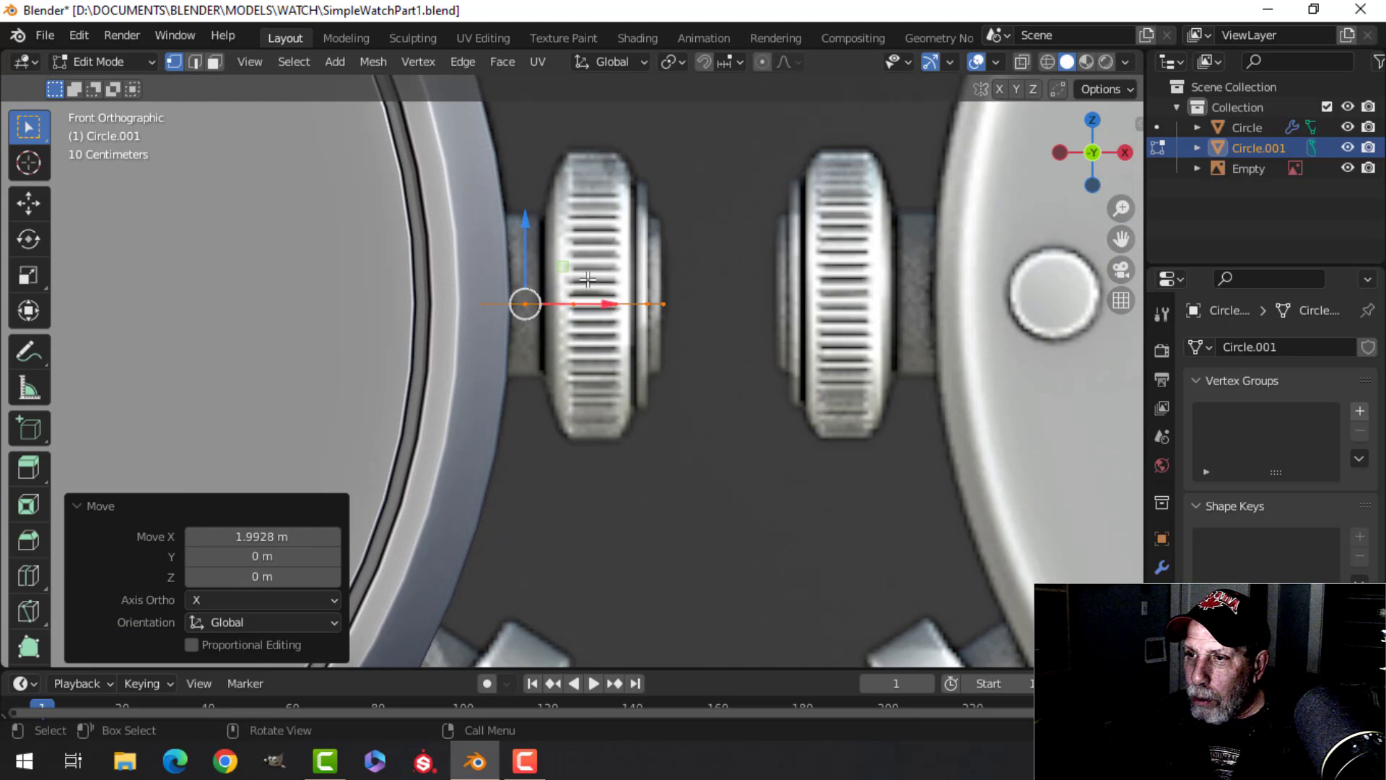
key(r)
key(y)
key(9)
key(0)
click(651, 359)
Move the circle about 0.137 m along X onto the crown's knurled band and scale it by about 1.069
key(g)
key(x)
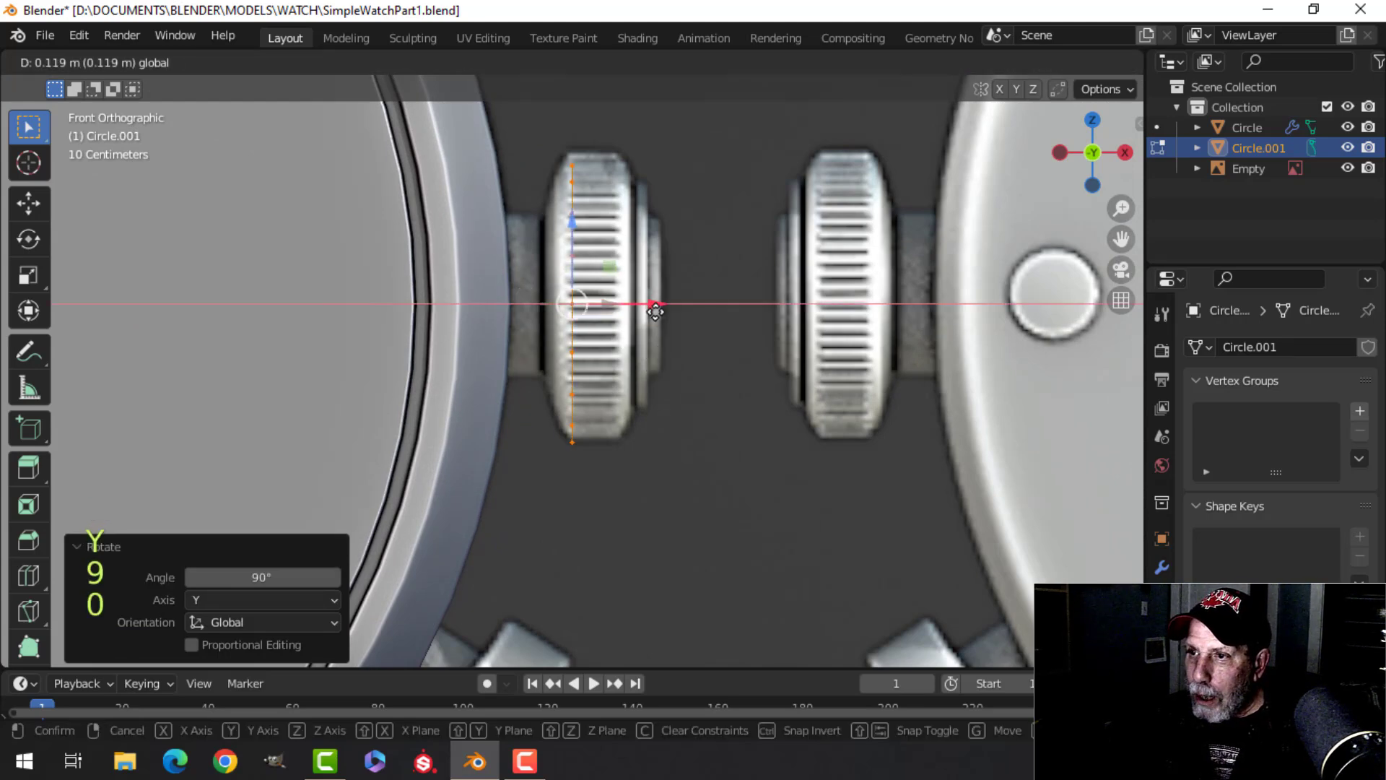
click(661, 311)
key(s)
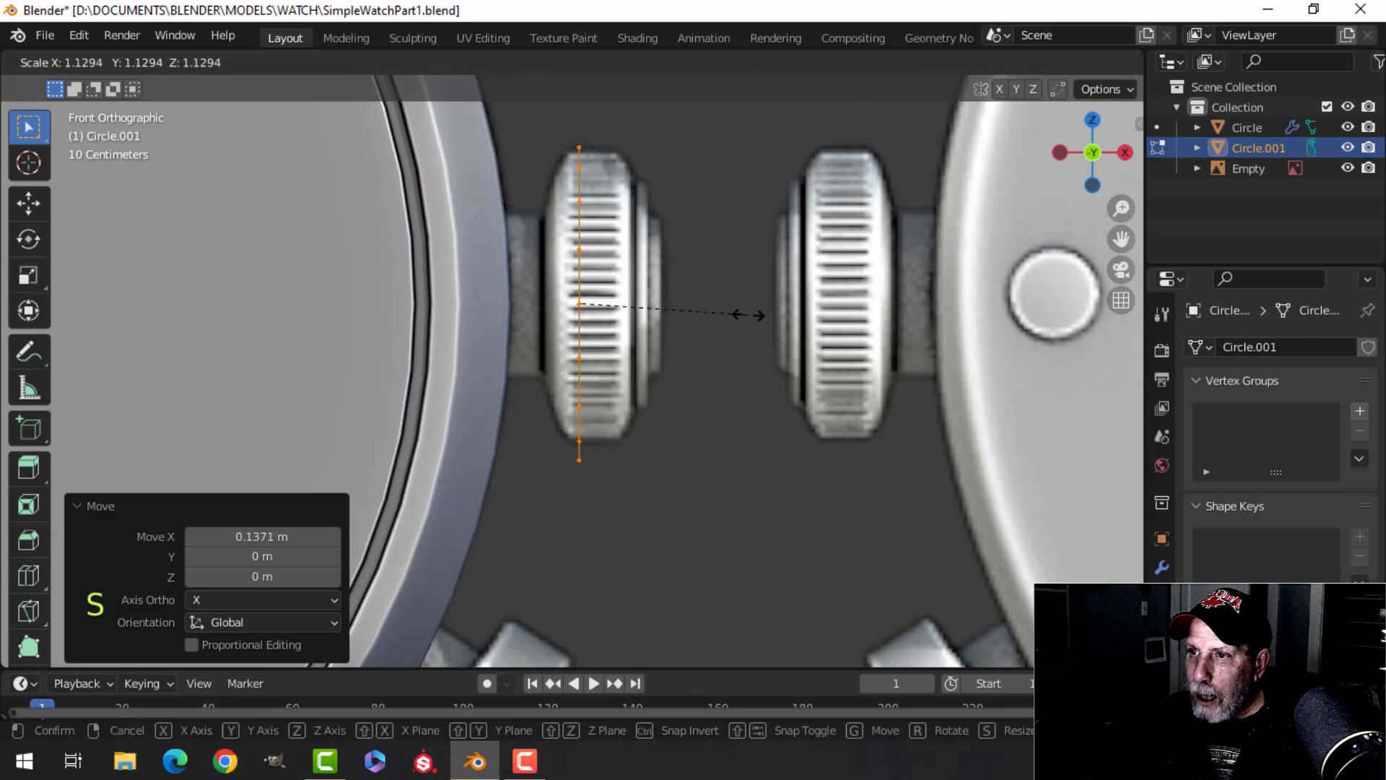
click(740, 316)
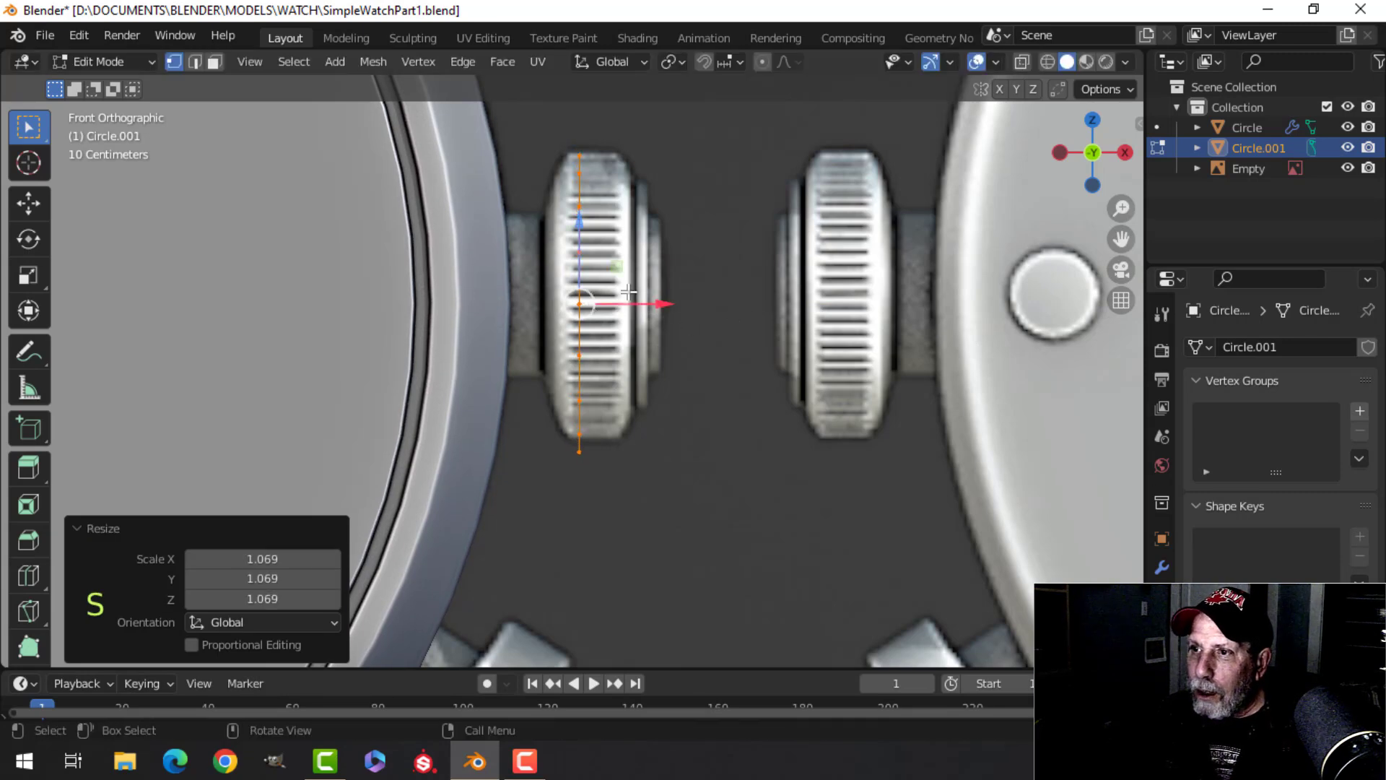
Return to Object Mode and lower the reference image about 0.010 m along Z to centre its crown on the circle
key(Tab)
click(719, 271)
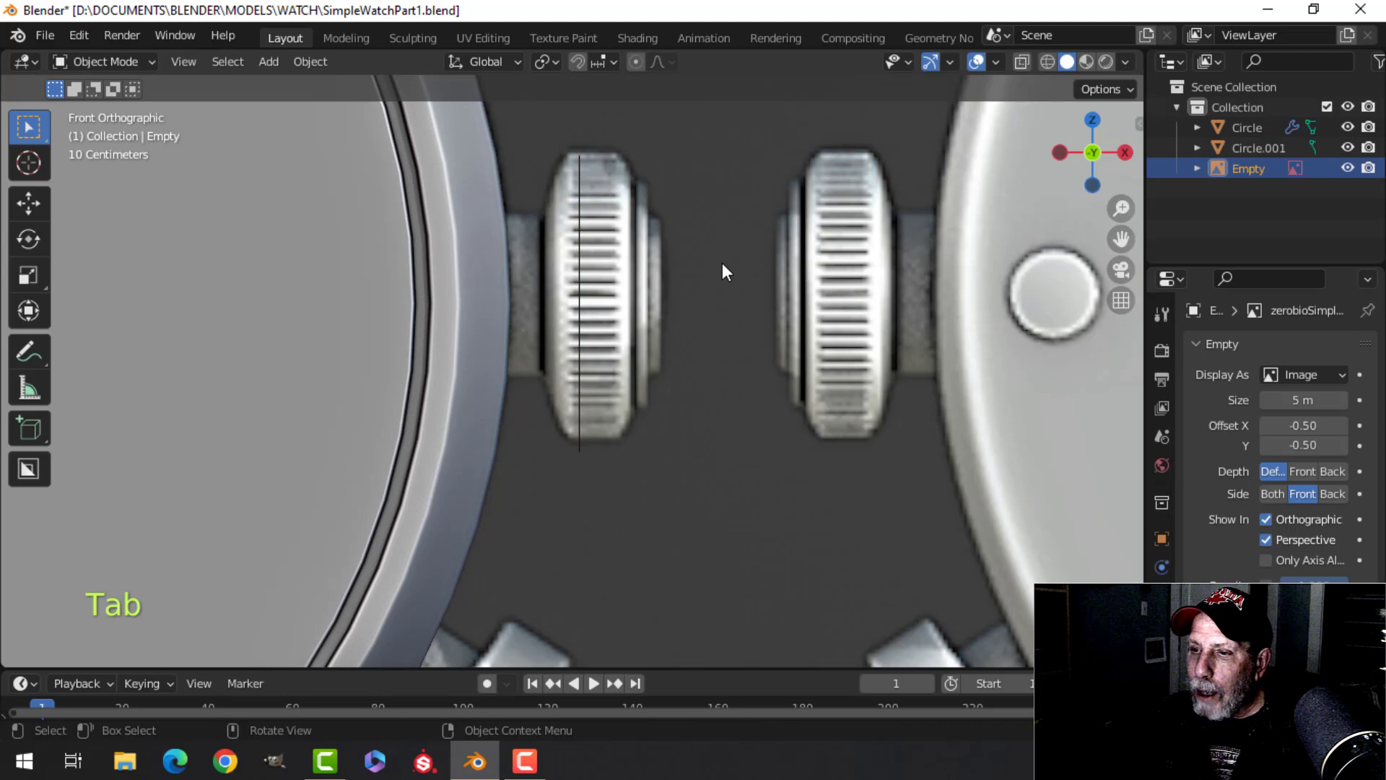
key(g)
key(z)
key(shift)
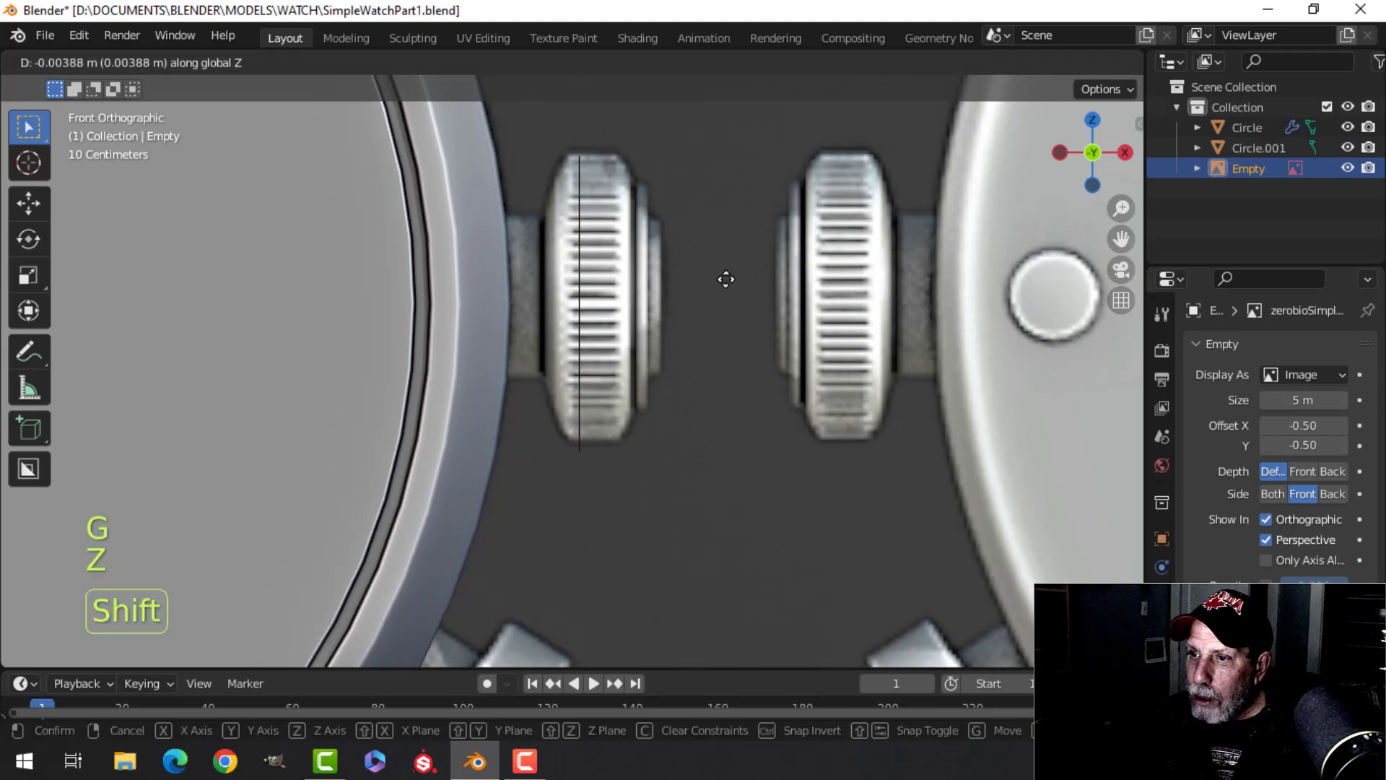
click(731, 304)
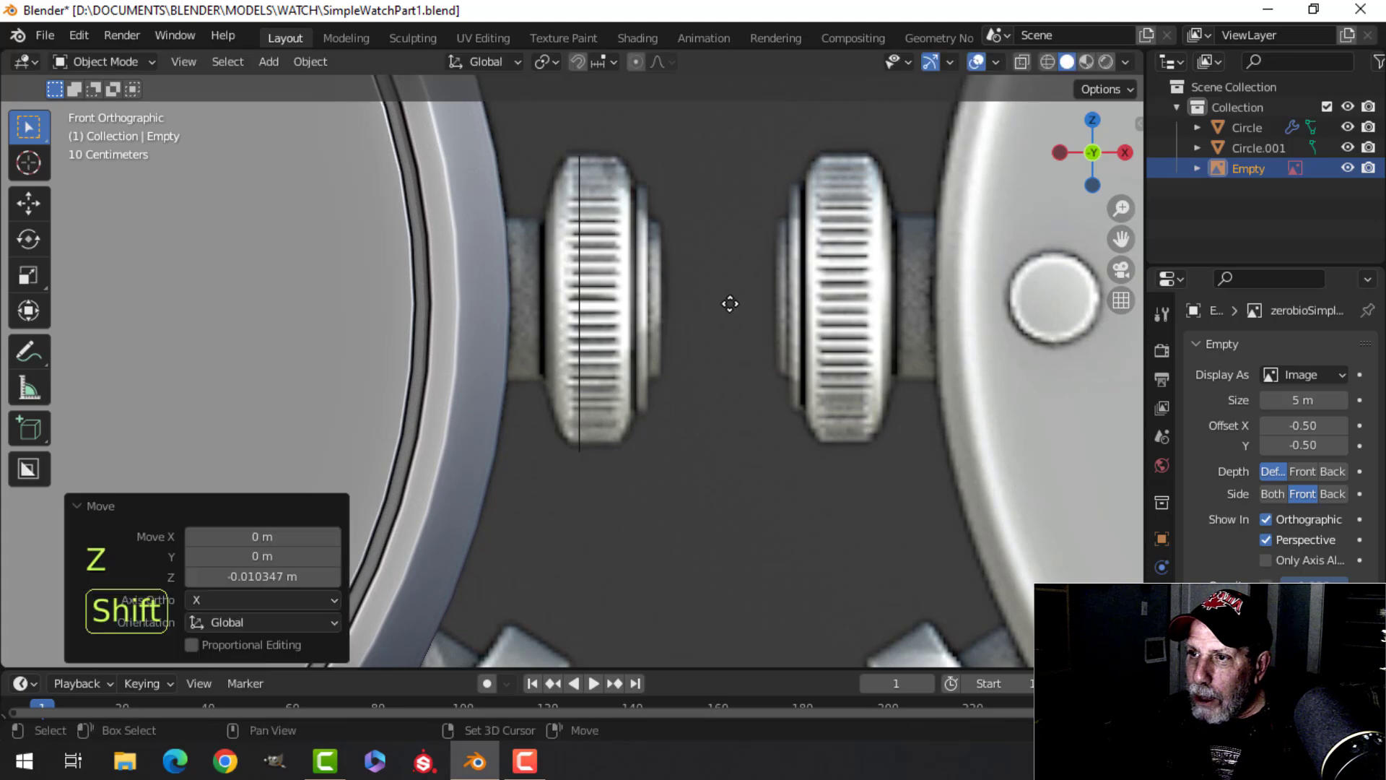
Check the circle against the crown in Edit Mode, and lower the reference image about 0.006 m more along Z
click(582, 265)
key(Tab)
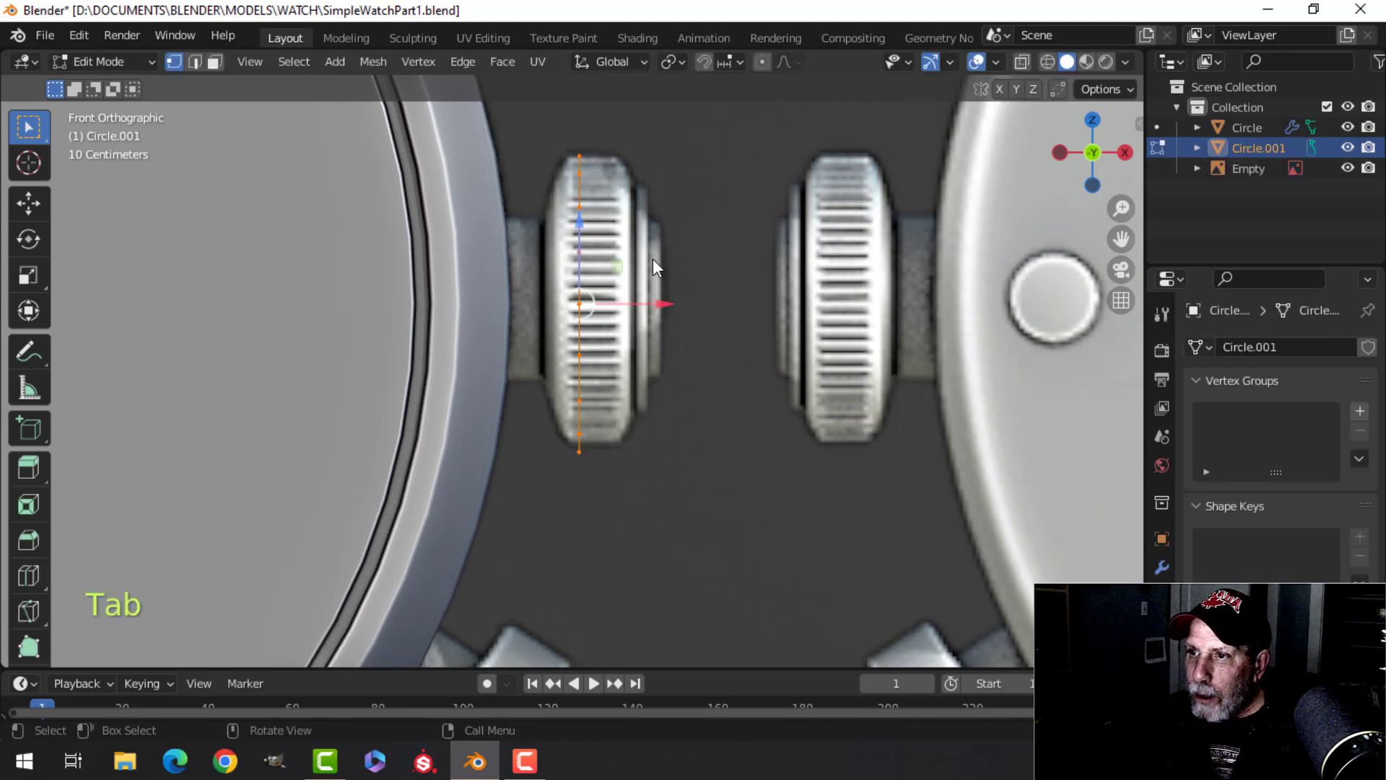
key(shift)
scroll(695, 292, up, 2)
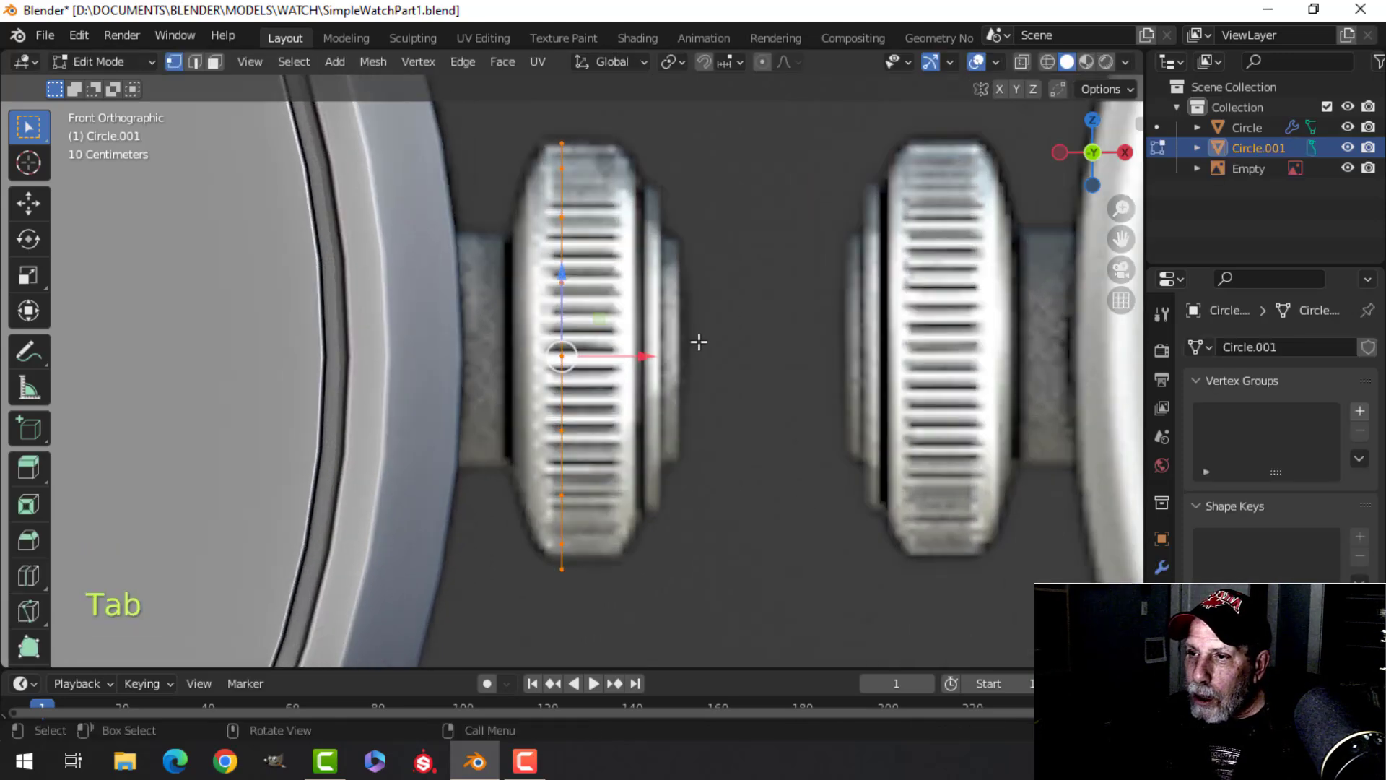
key(Tab)
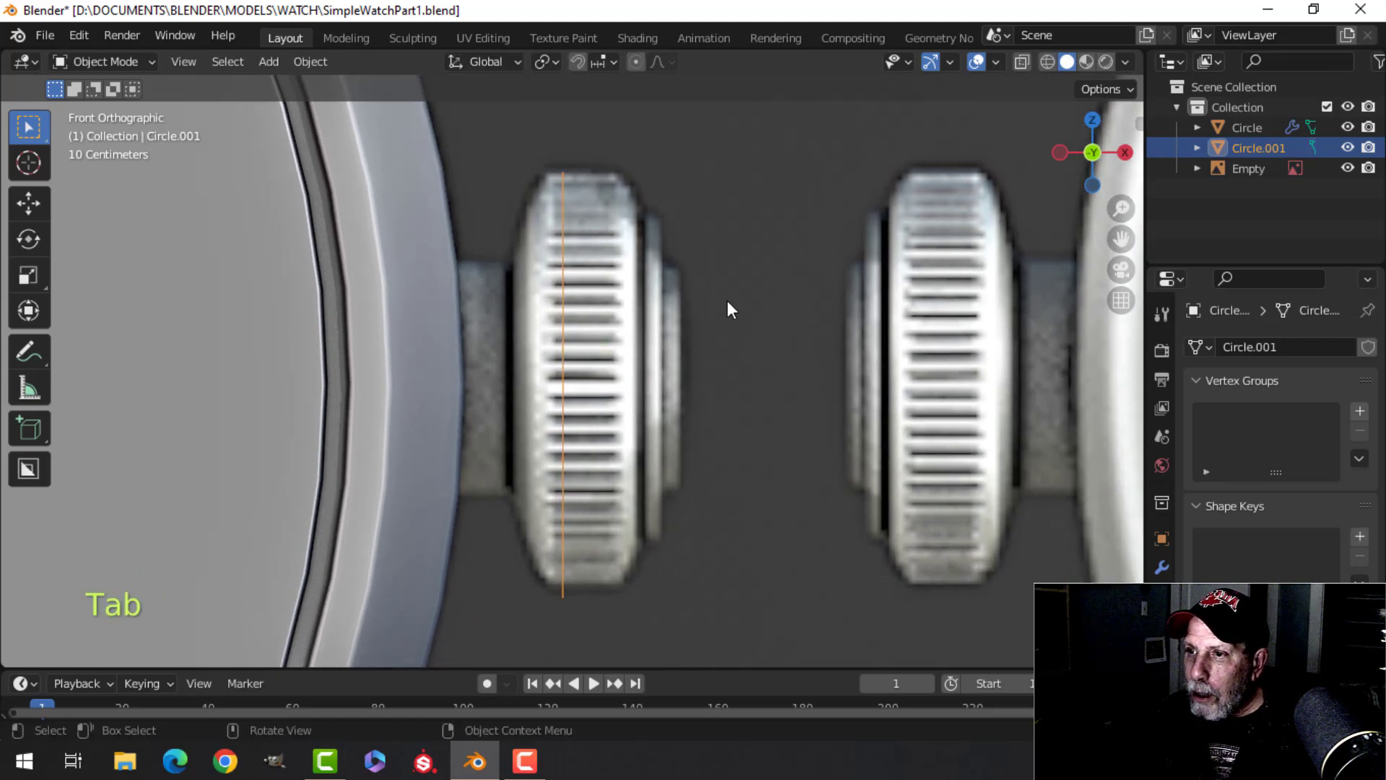
click(727, 301)
key(g)
key(z)
key(shift)
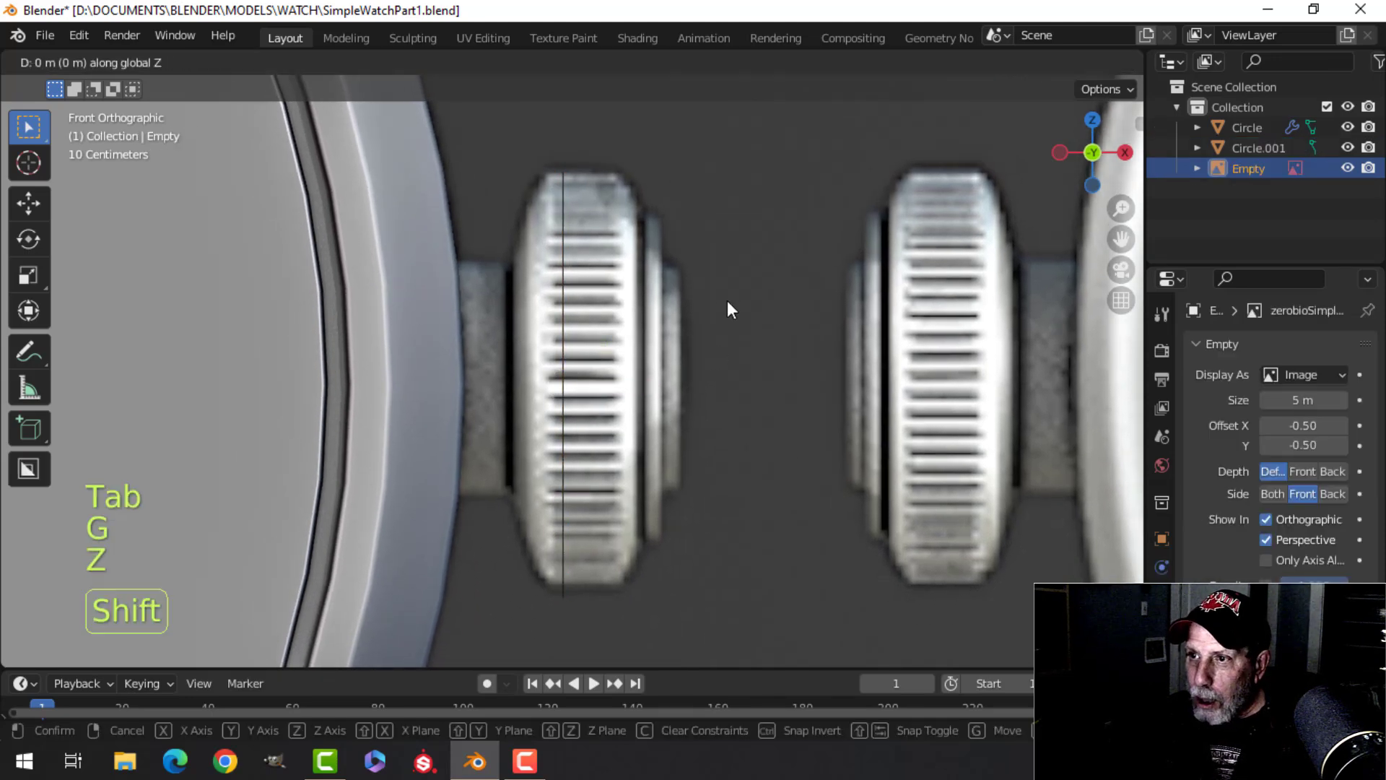
click(736, 333)
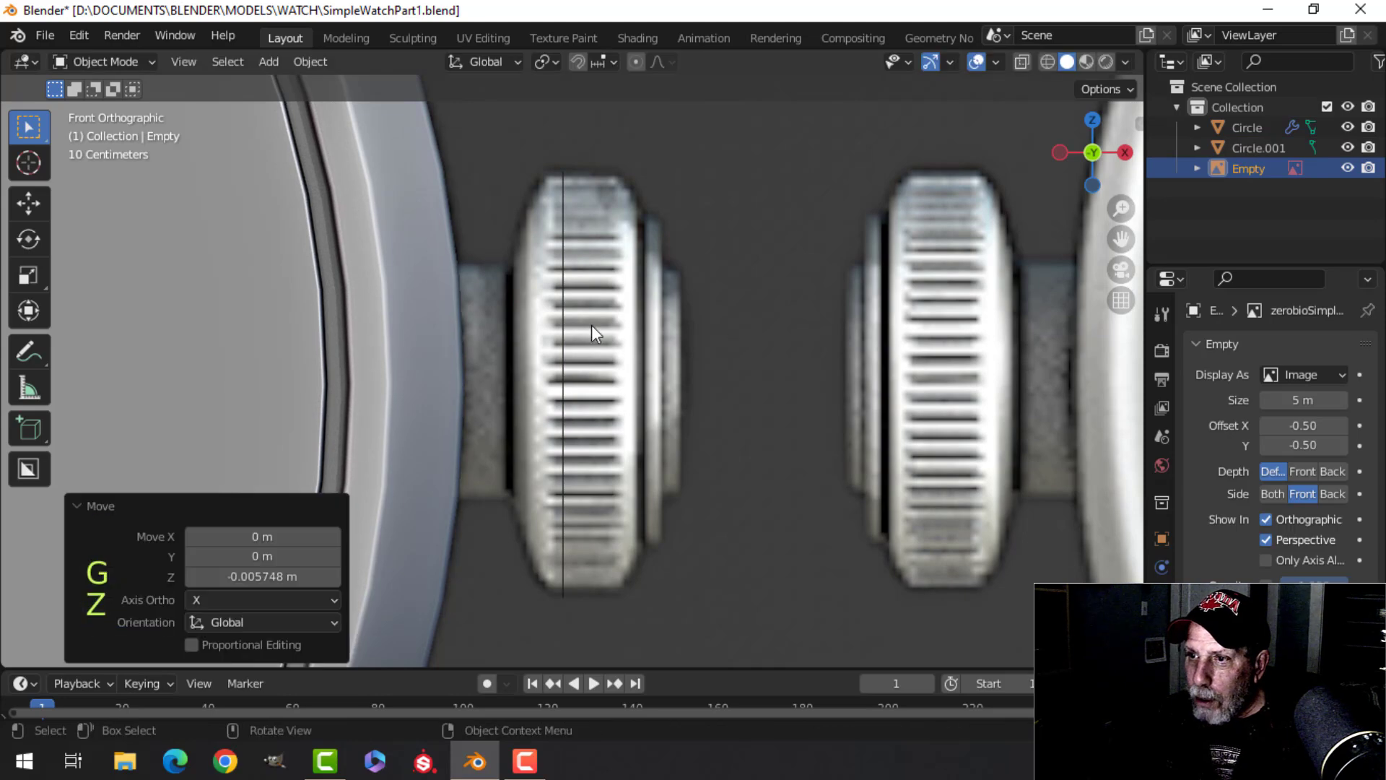
Reselect the crown circle and scale it down slightly in Edit Mode to match the knurled band's height
click(564, 323)
key(Tab)
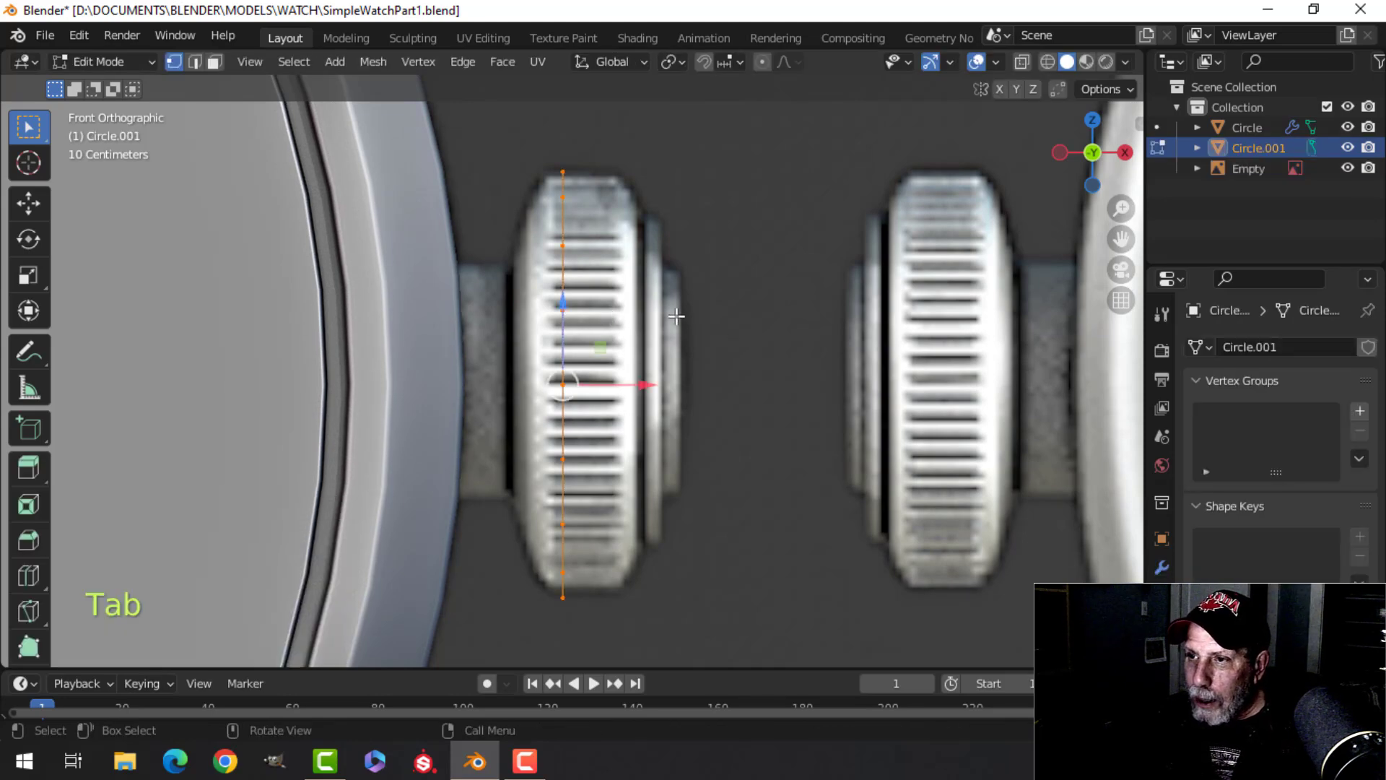
key(s)
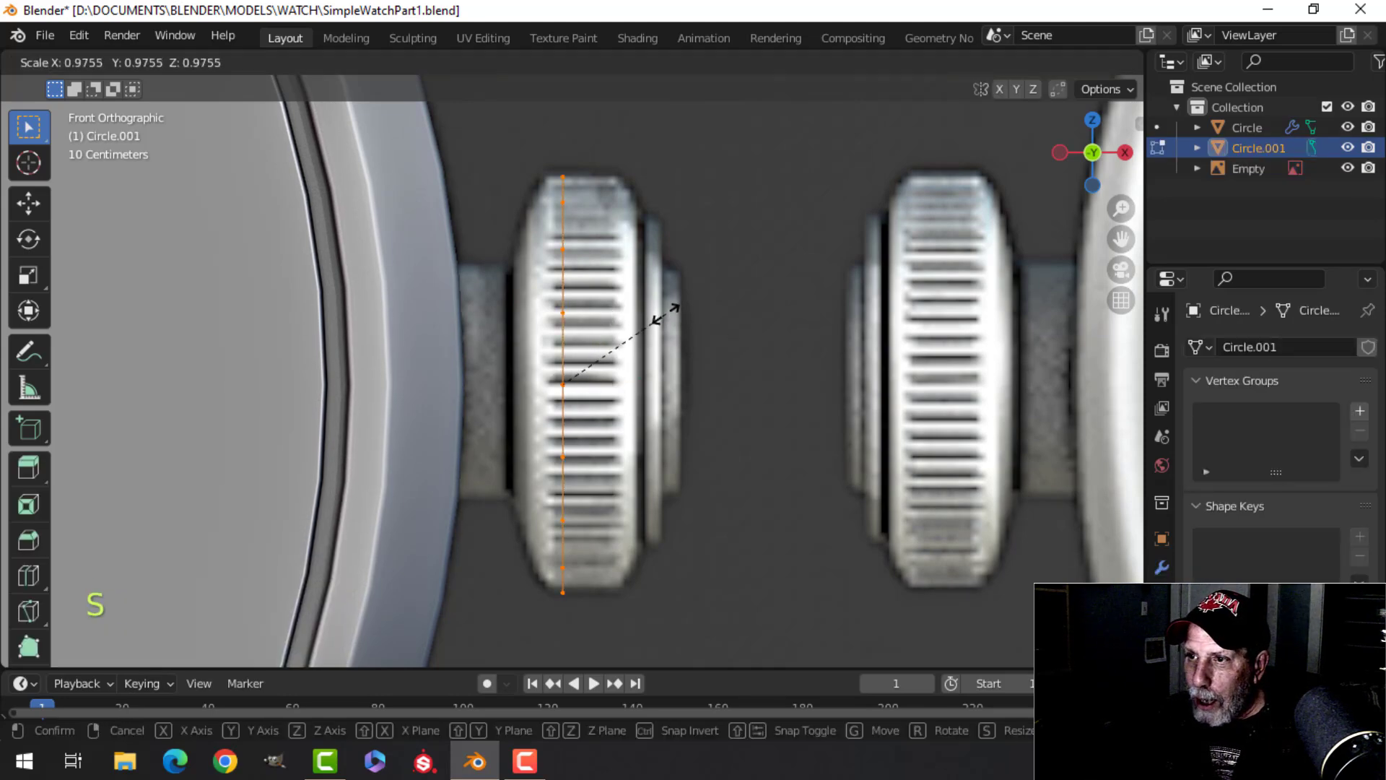
click(659, 309)
In wireframe display, extrude the circle about 0.13 m along X to span the width of the crown's knurled band
mouse_move(648, 379)
mouse_down()
mouse_move(633, 377)
mouse_move(710, 383)
mouse_up()
key(e)
key(z)
click(553, 387)
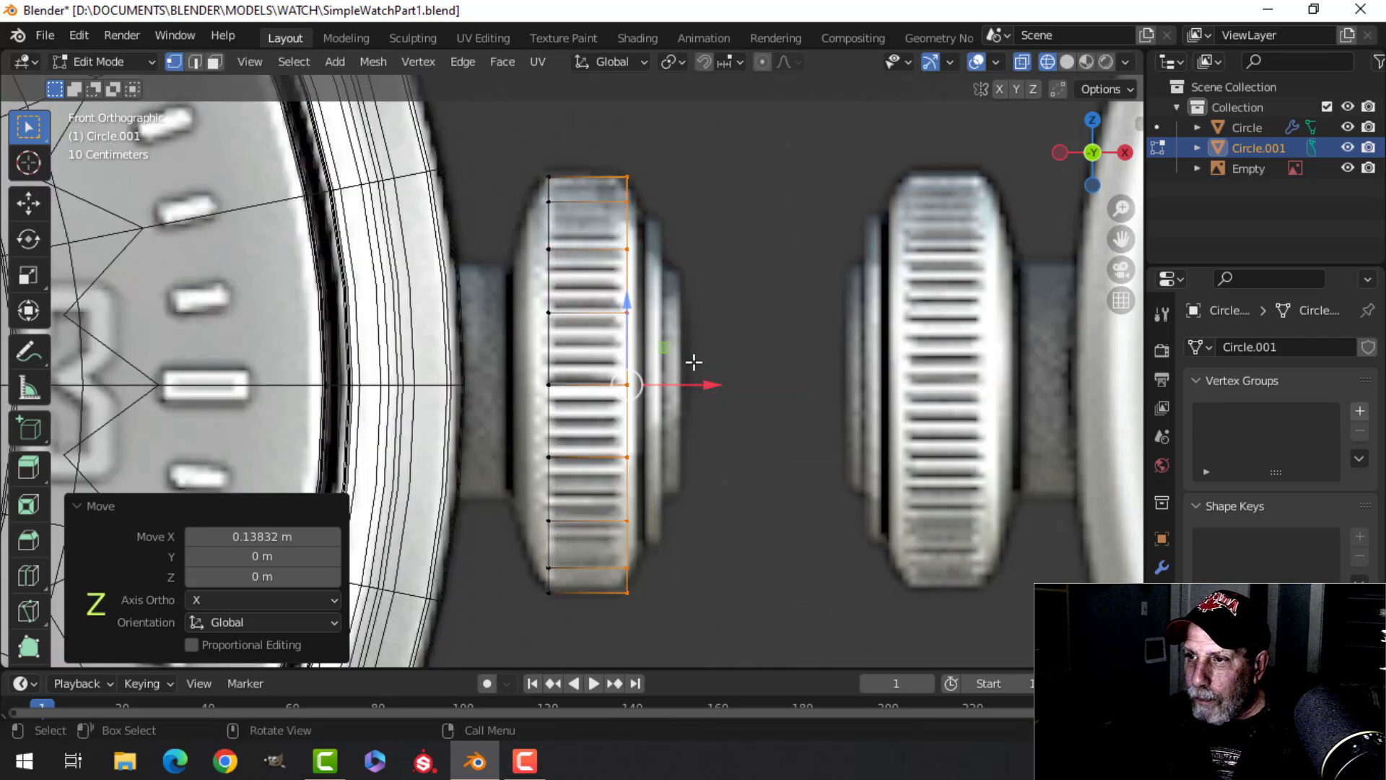
drag(714, 386, 704, 387)
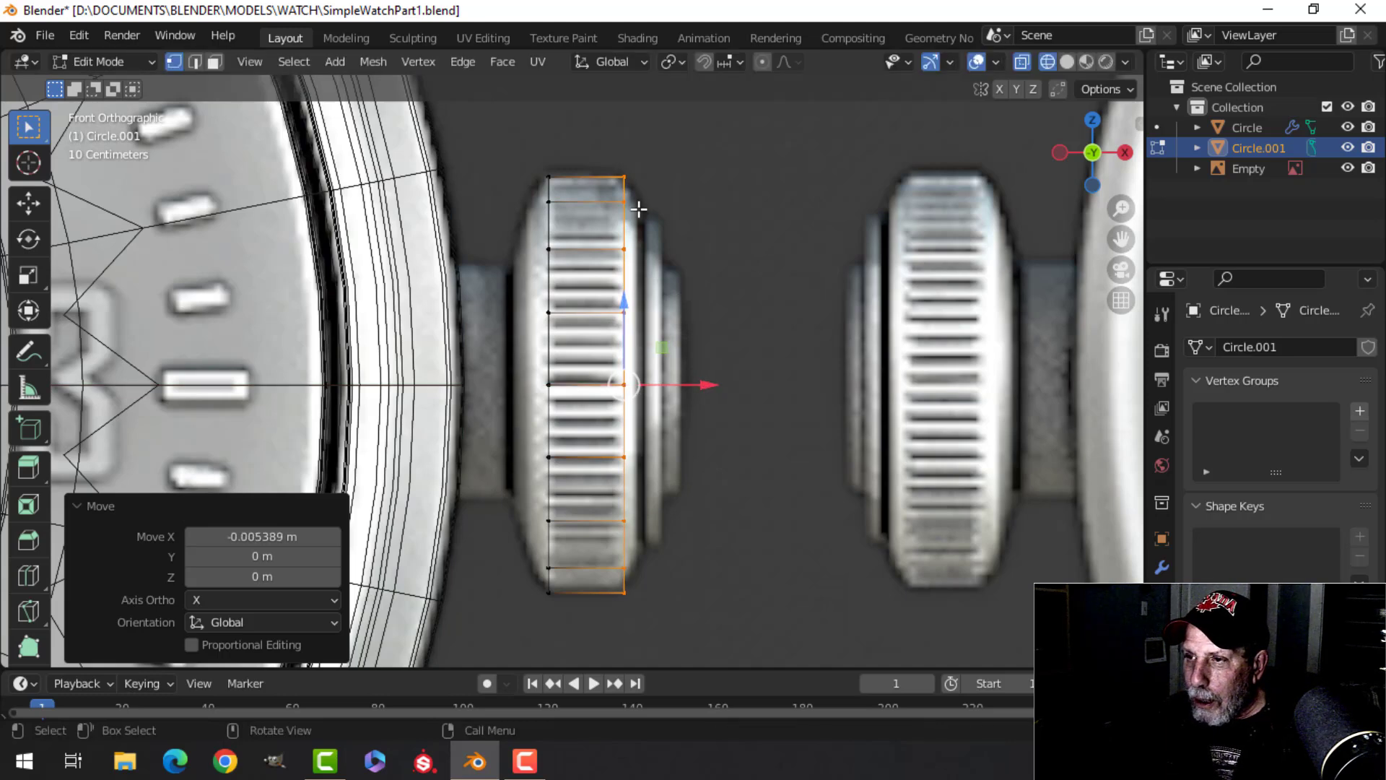
Extrude the band's outer loop about 0.025 m along X and scale it to 0.853, then slightly smaller, to form the crown's bevel
key(e)
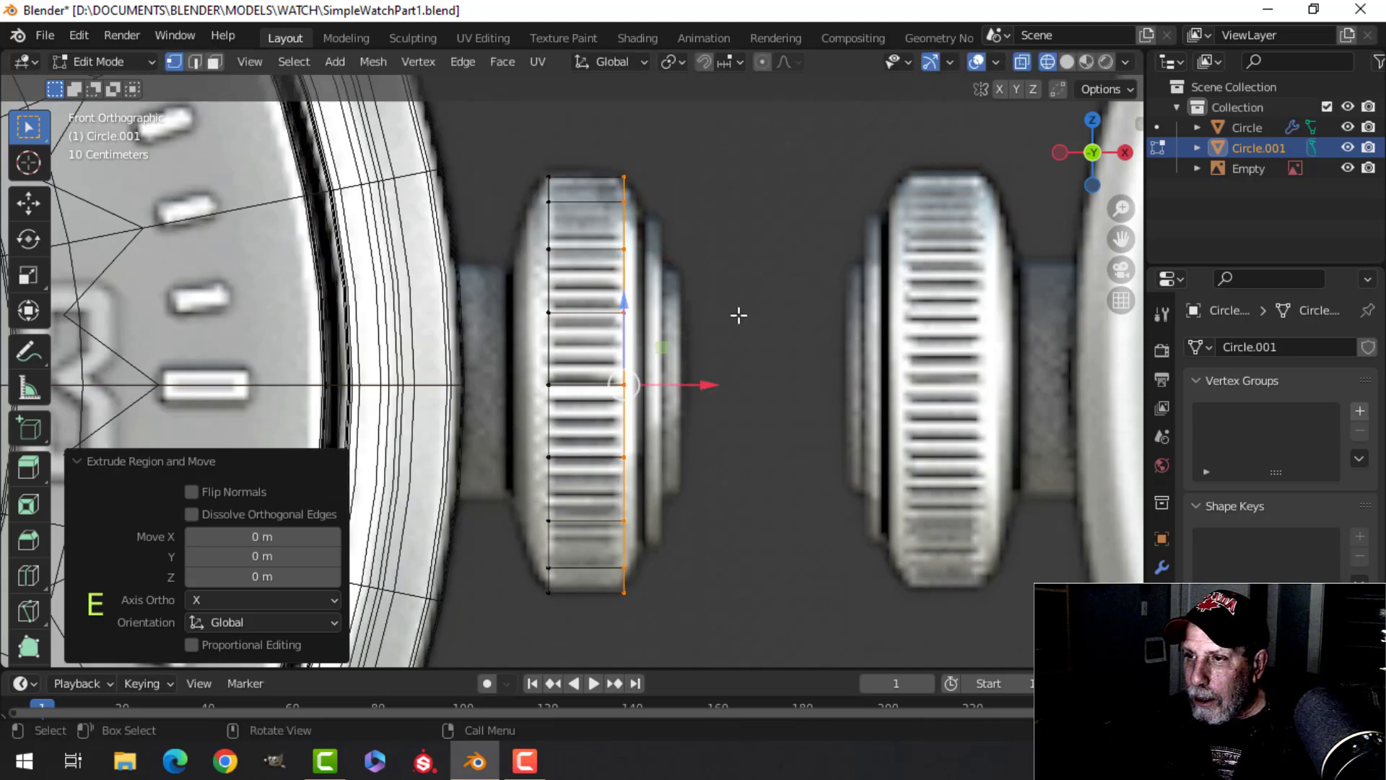
drag(705, 385, 716, 384)
key(s)
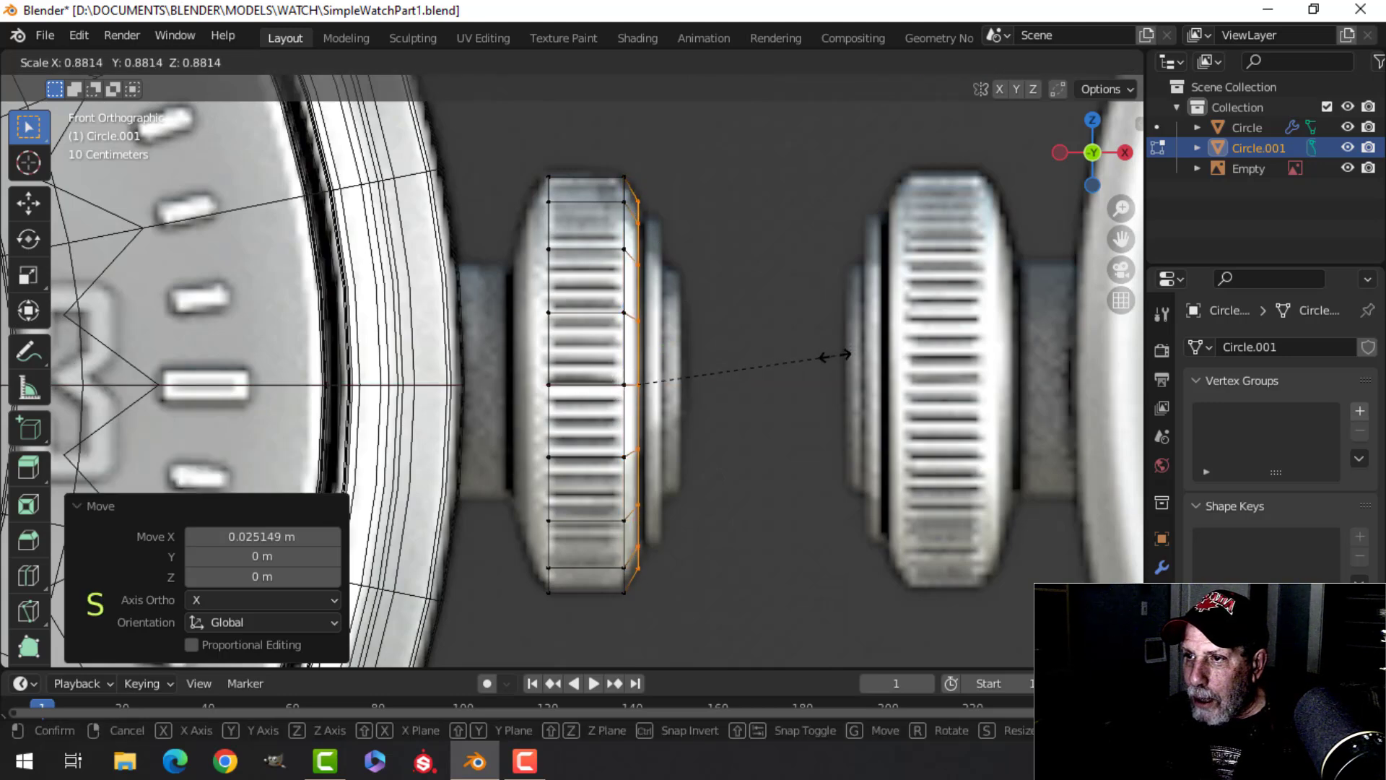
click(830, 359)
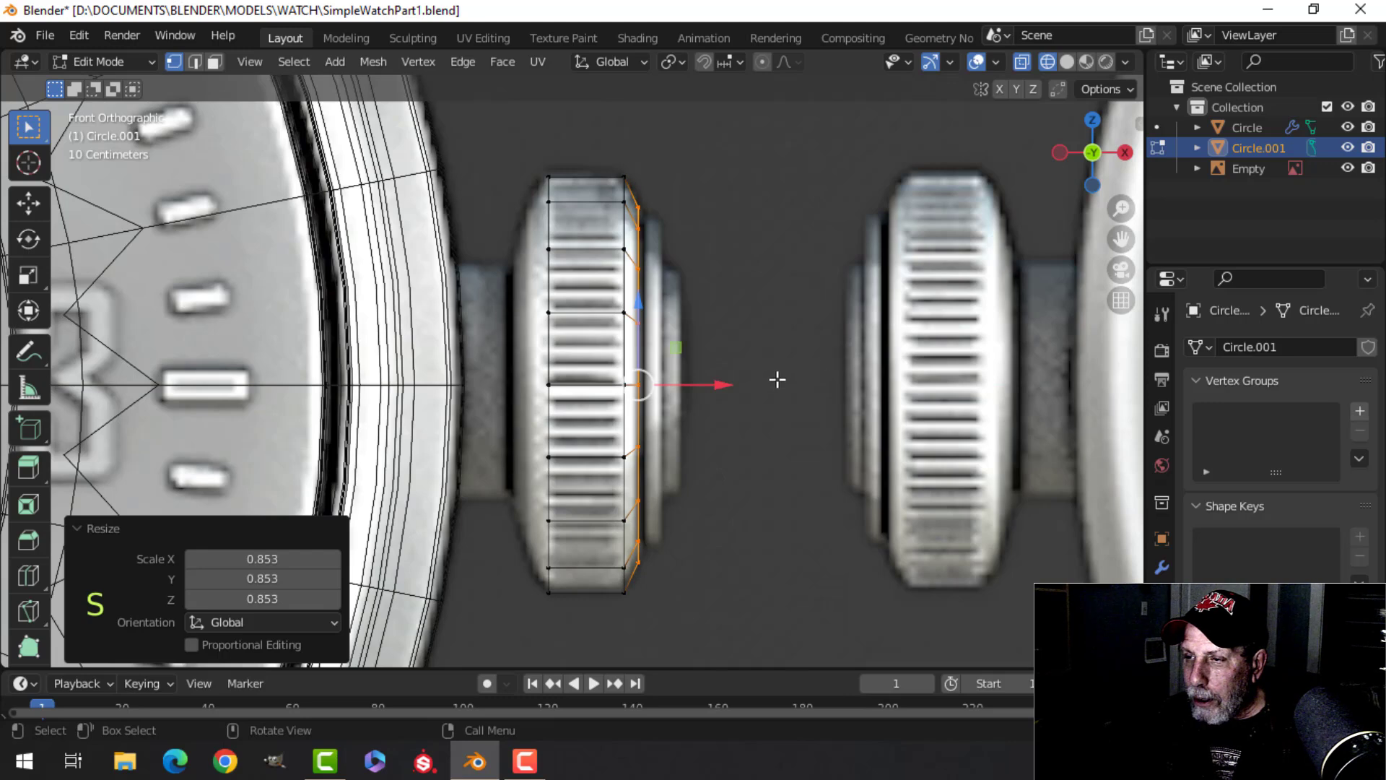
key(s)
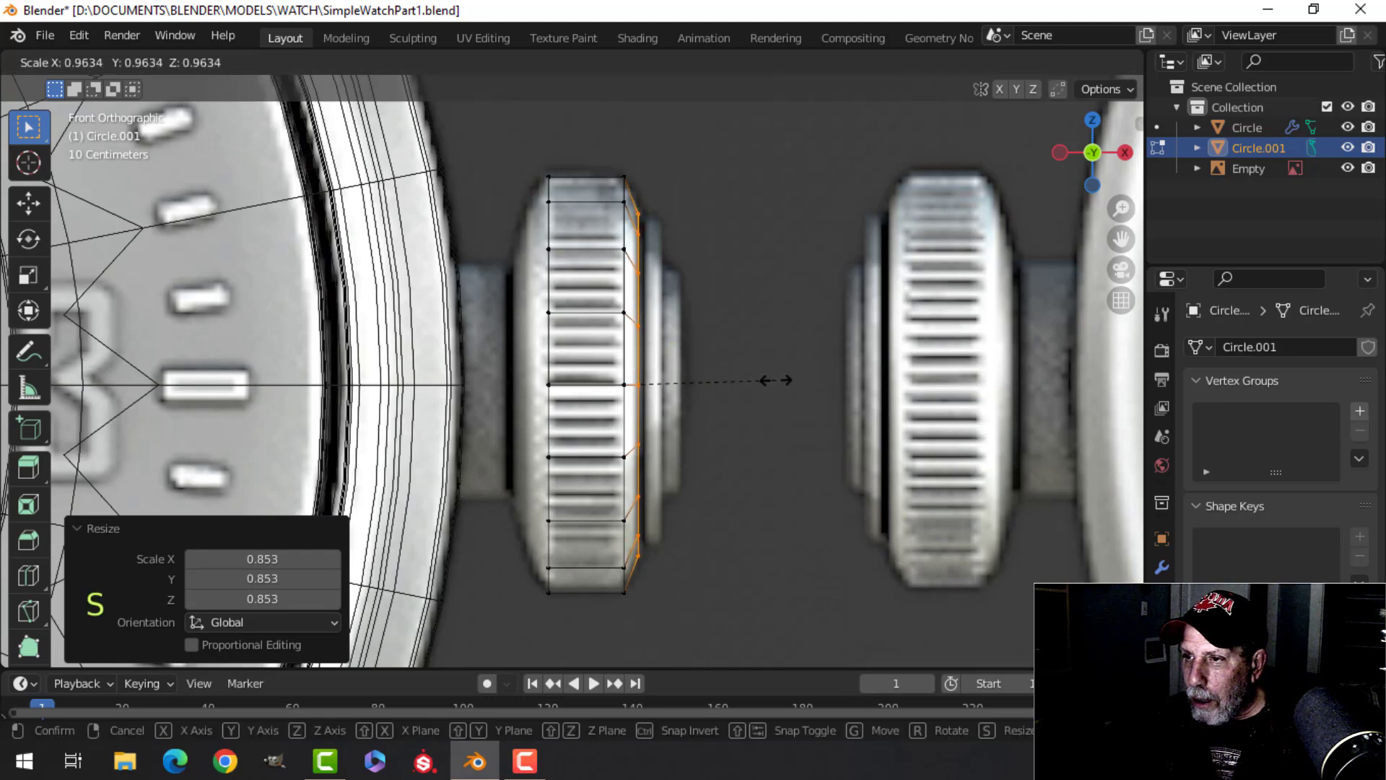
click(772, 380)
Extrude the bevel's outer loop about 0.0125 m along X to form the narrow groove beside the knurled band
shift+middle_drag(778, 359, 659, 356)
scroll(657, 358, up, 2)
key(e)
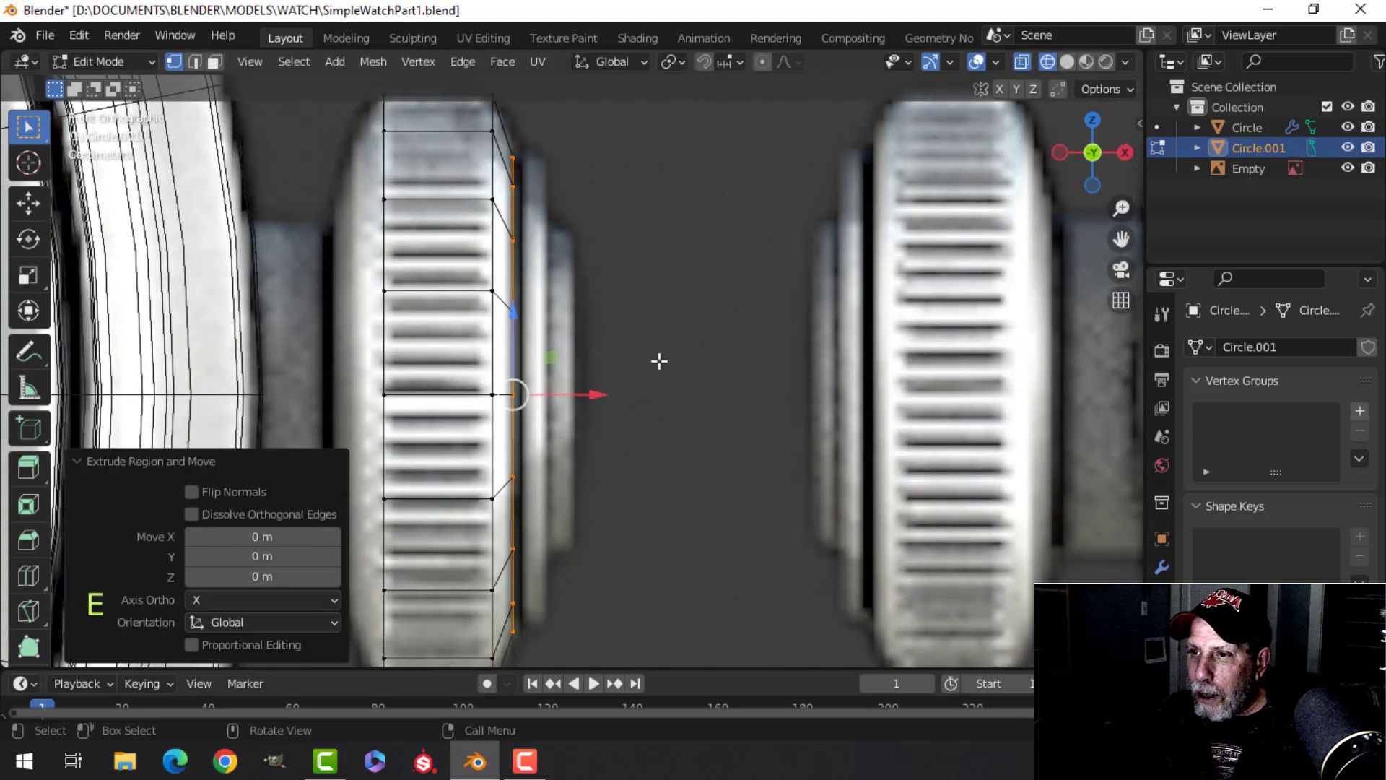
key(g)
key(x)
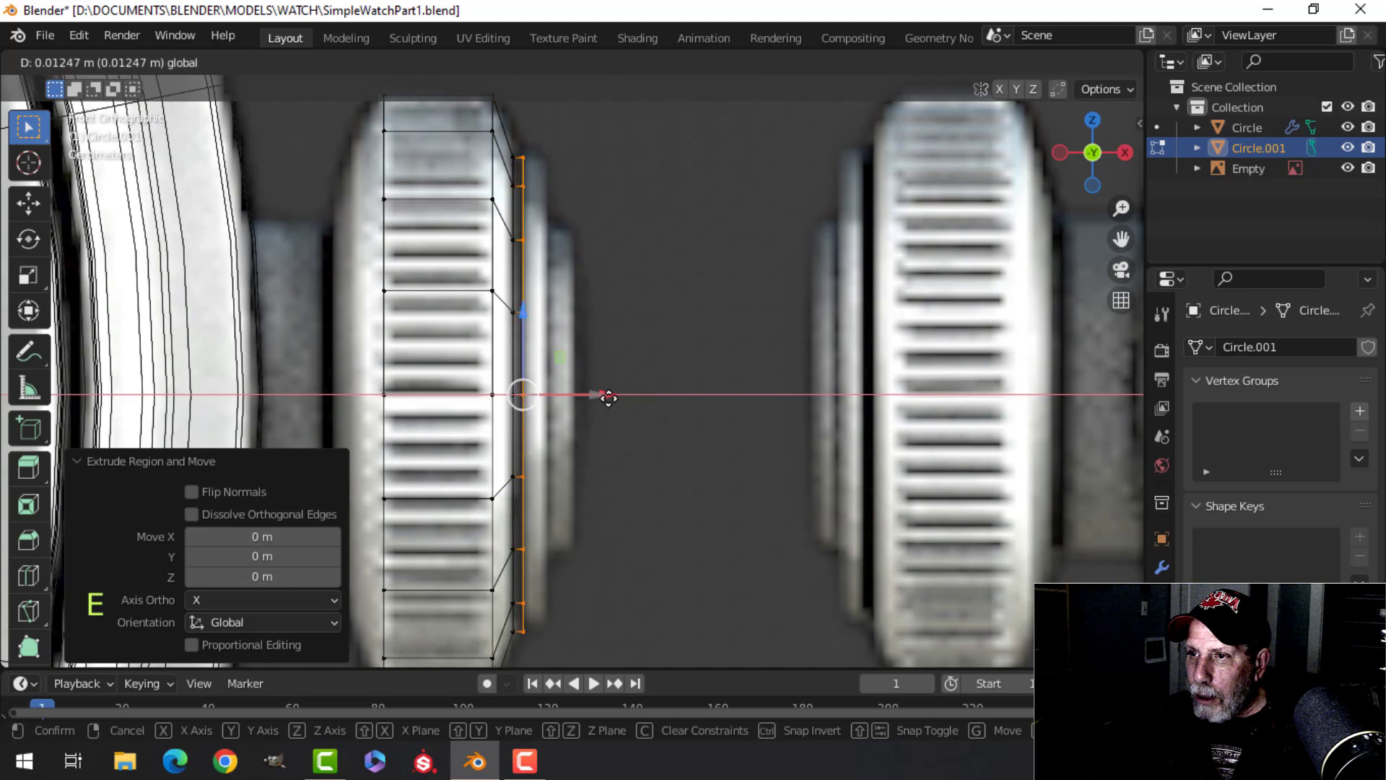
click(608, 396)
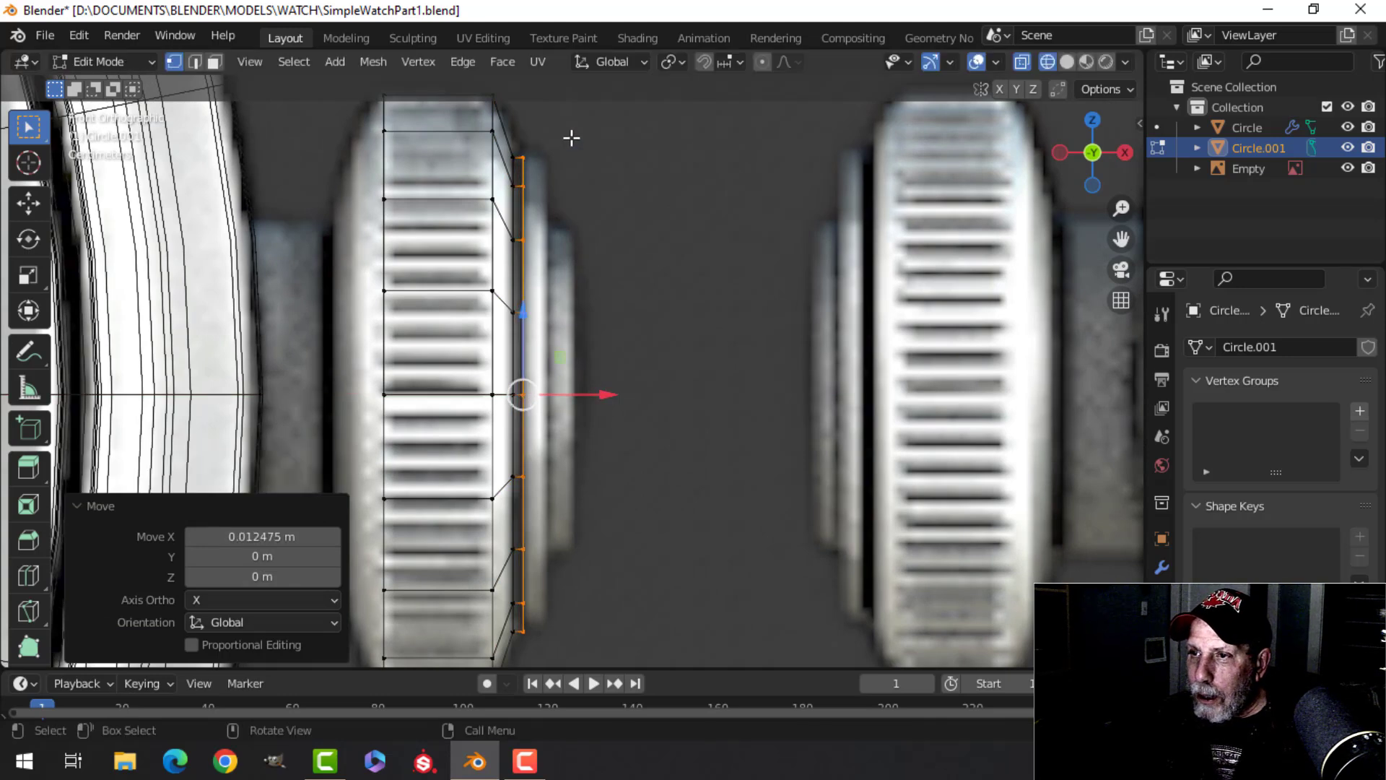
Extrude the groove's outer loop scaled up slightly, and extrude it about 0.027 m along X to form the crown's raised ring
shift+middle_drag(686, 337, 691, 321)
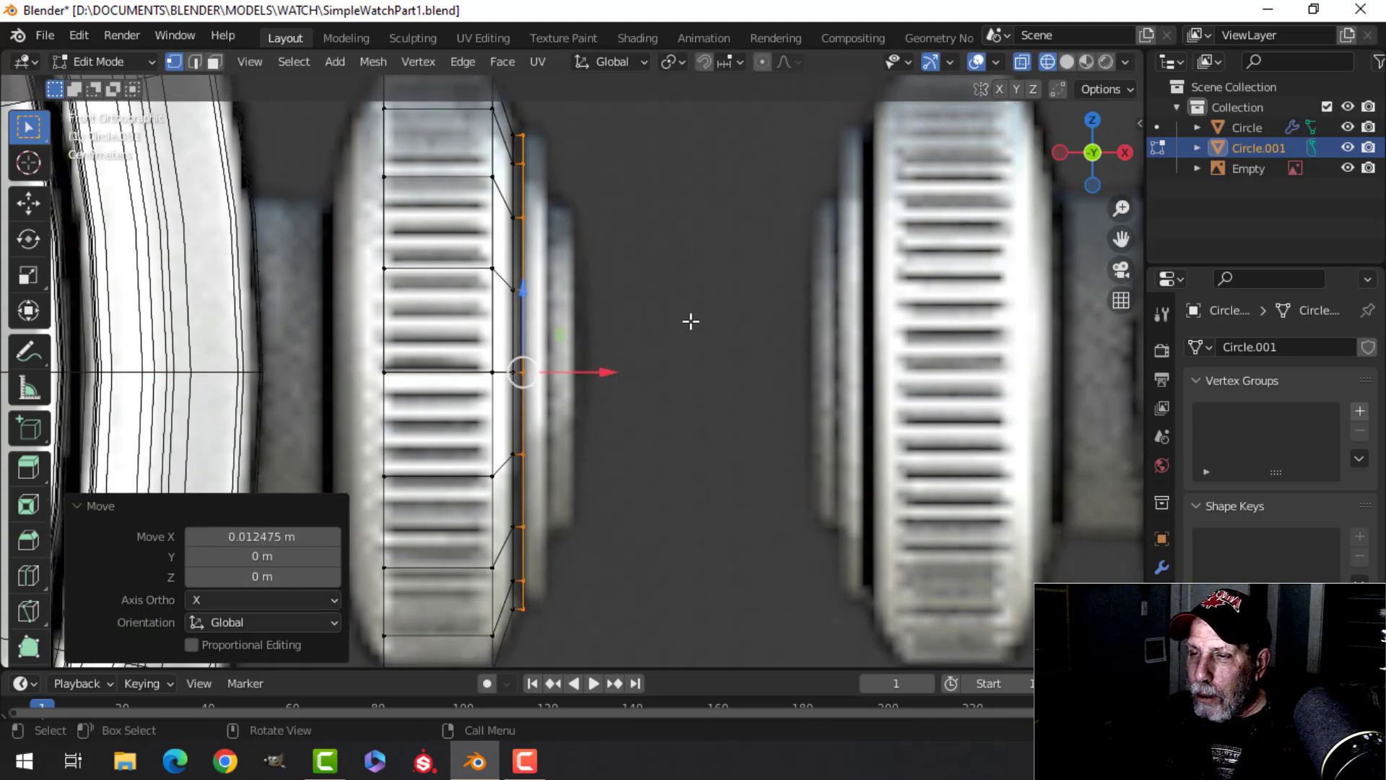
key(e)
key(s)
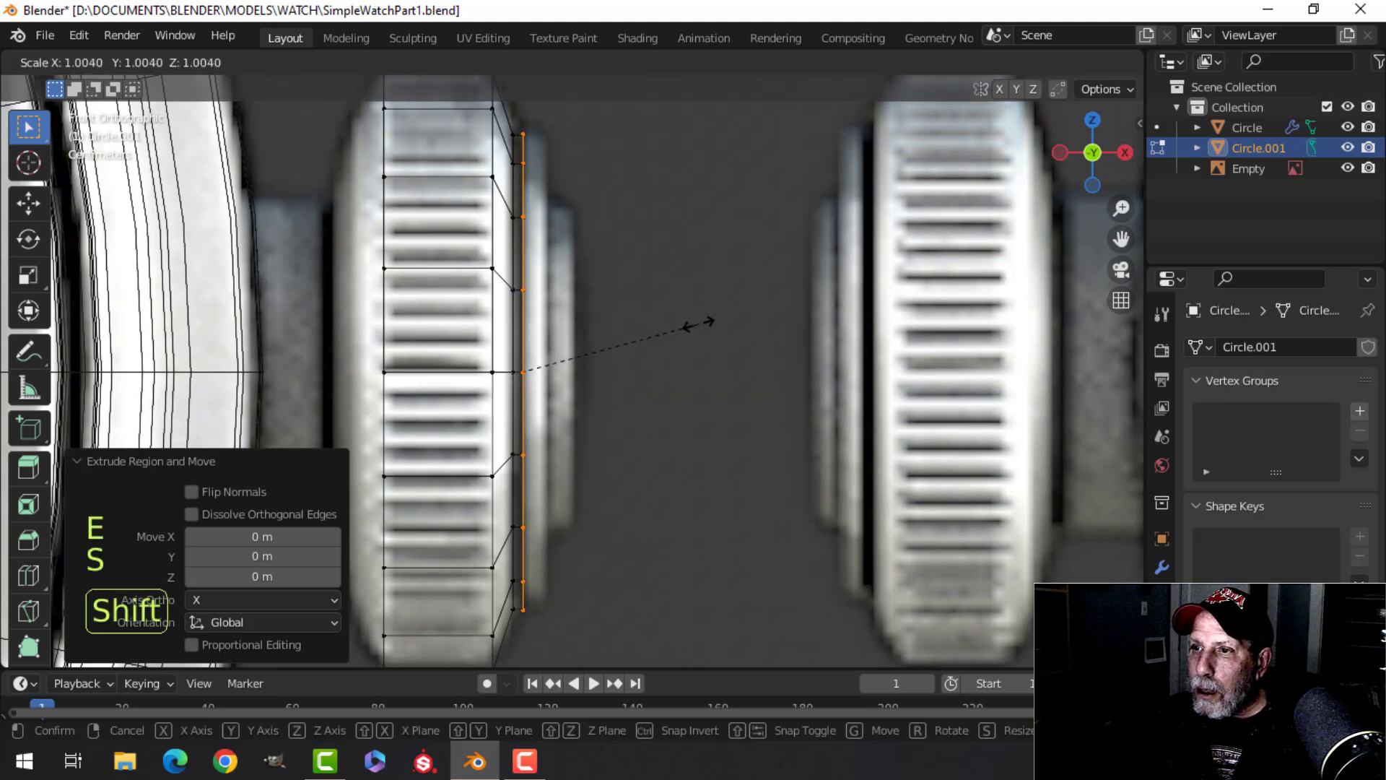
click(741, 329)
key(e)
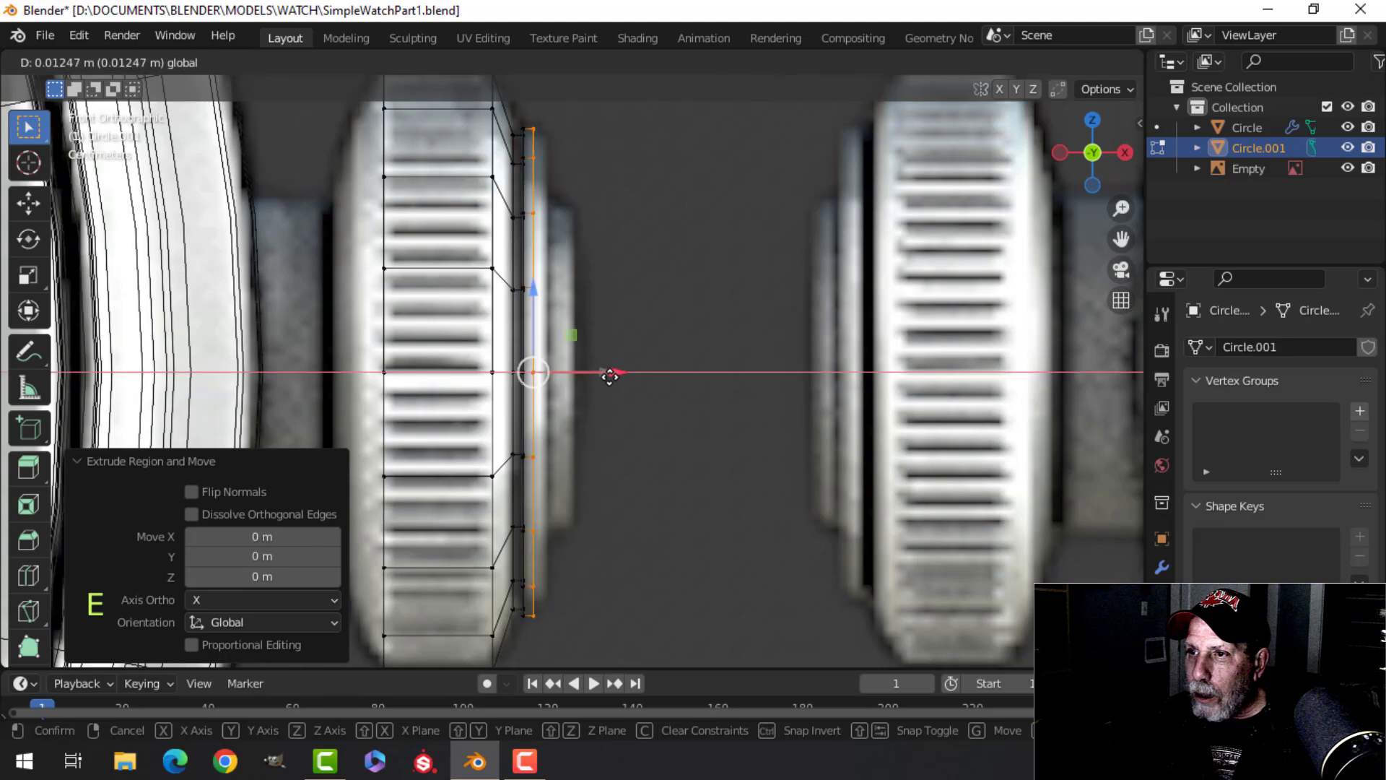
click(622, 373)
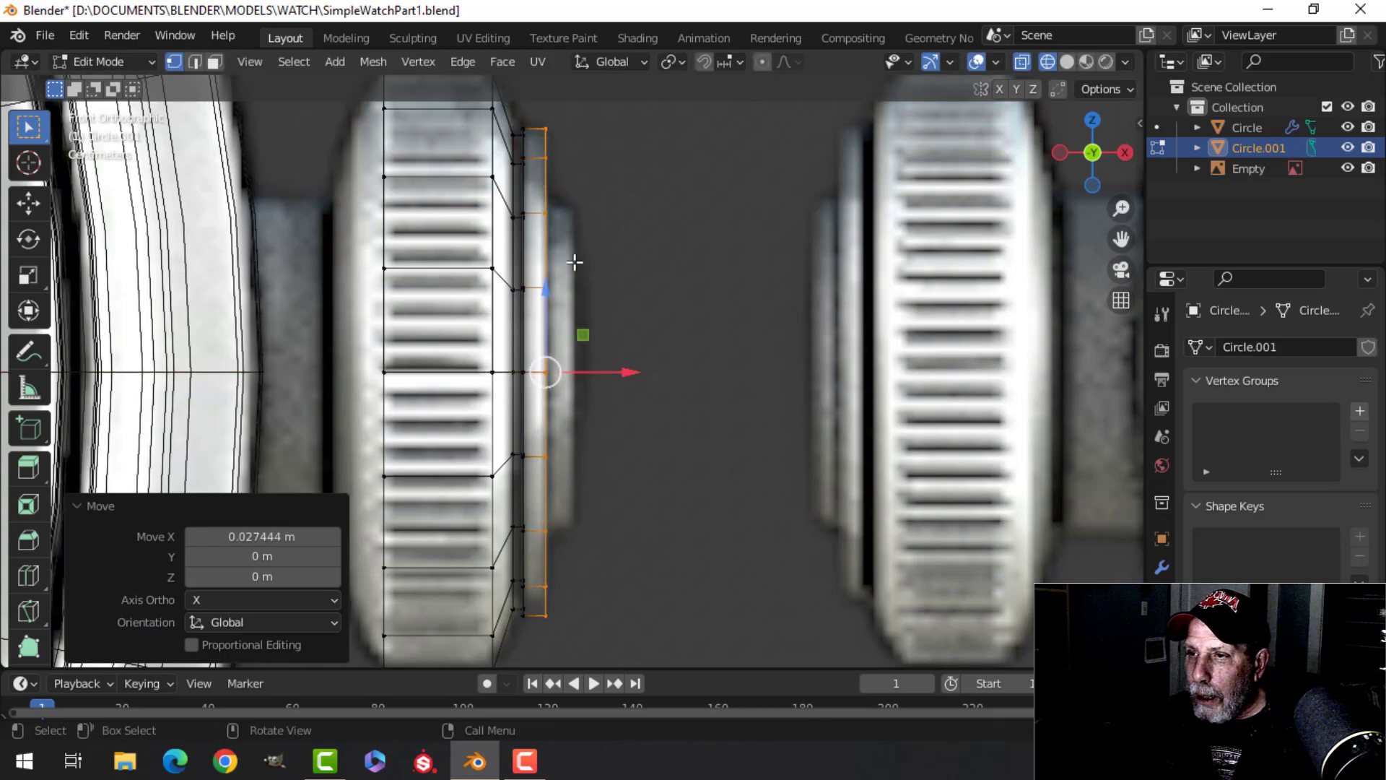
Extrude the ring's outer loop scaled inward to the end cap's height, and extrude it about 0.034 m along X
key(e)
right_click(741, 281)
key(s)
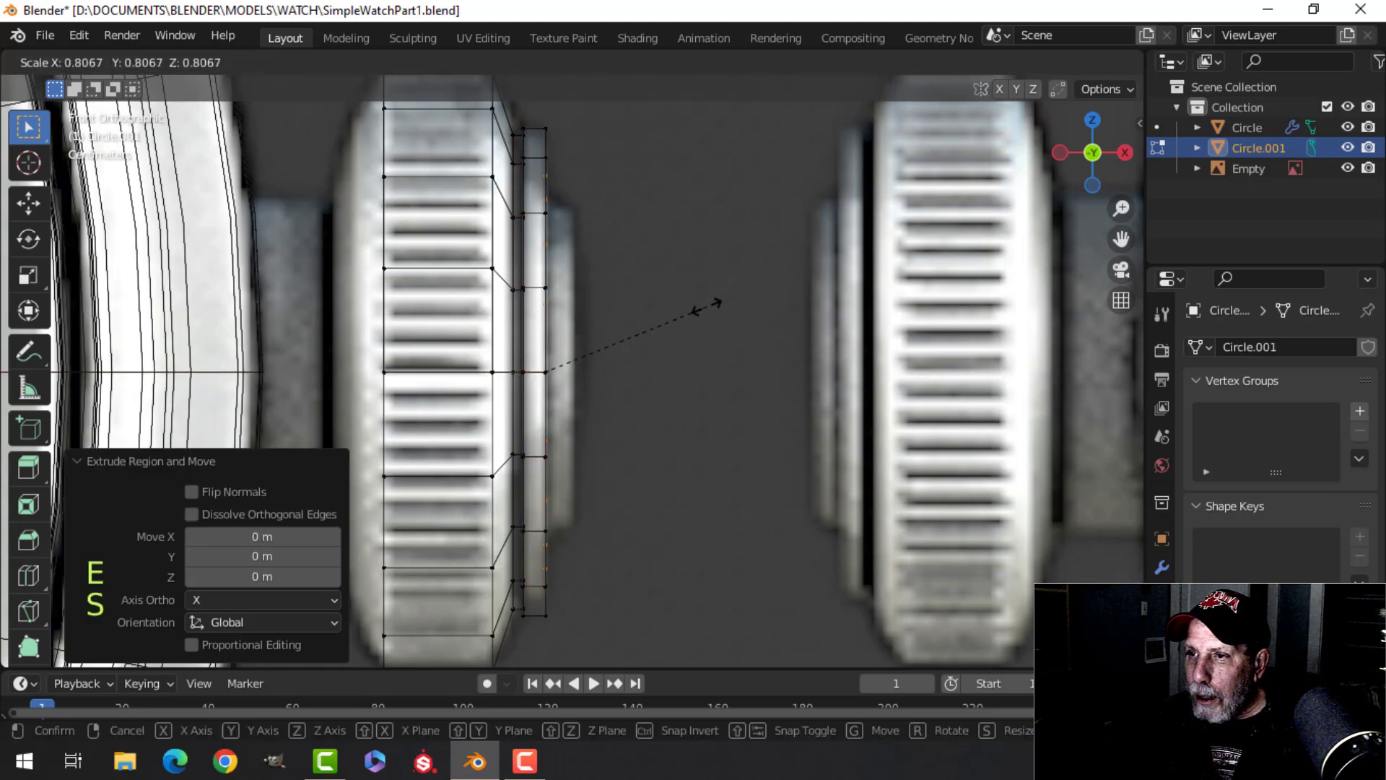
click(679, 316)
key(ctrl+z)
key(g)
key(x)
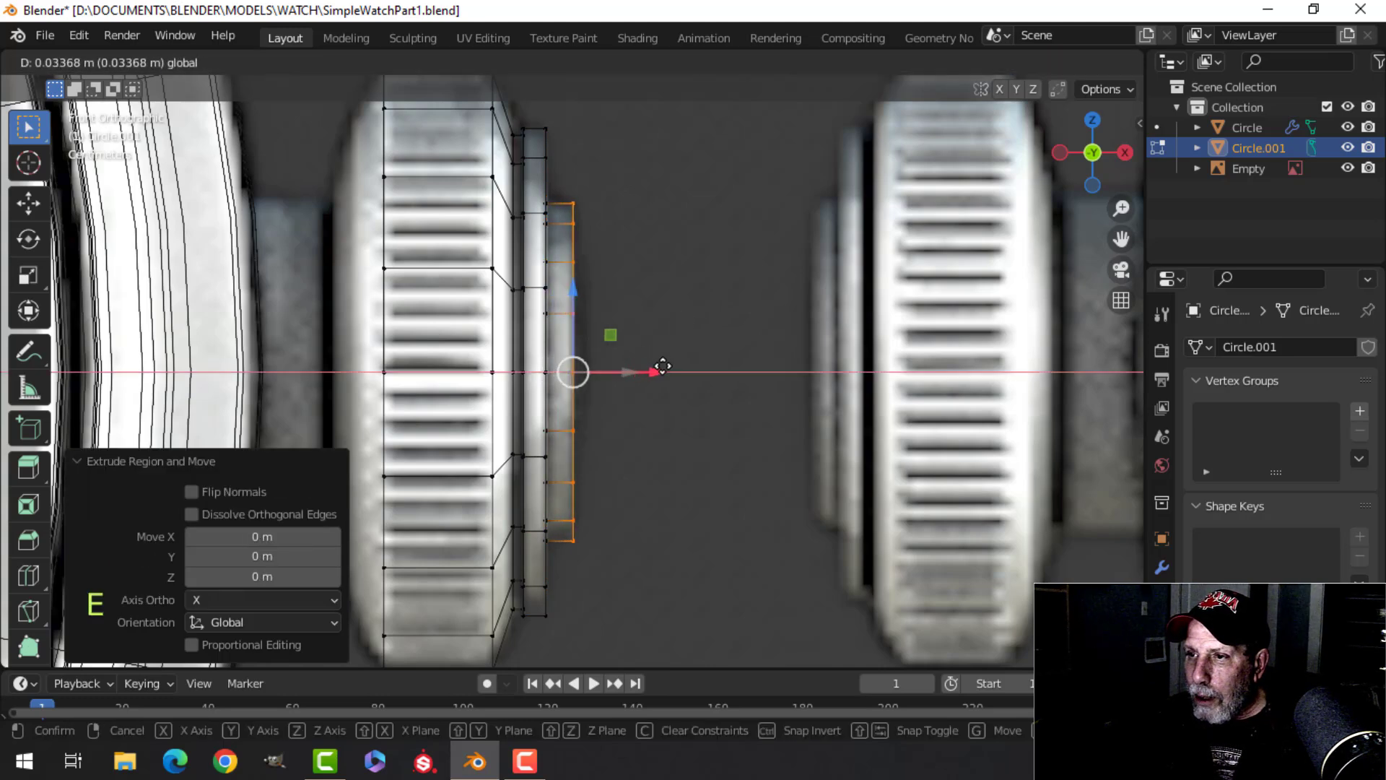
click(663, 364)
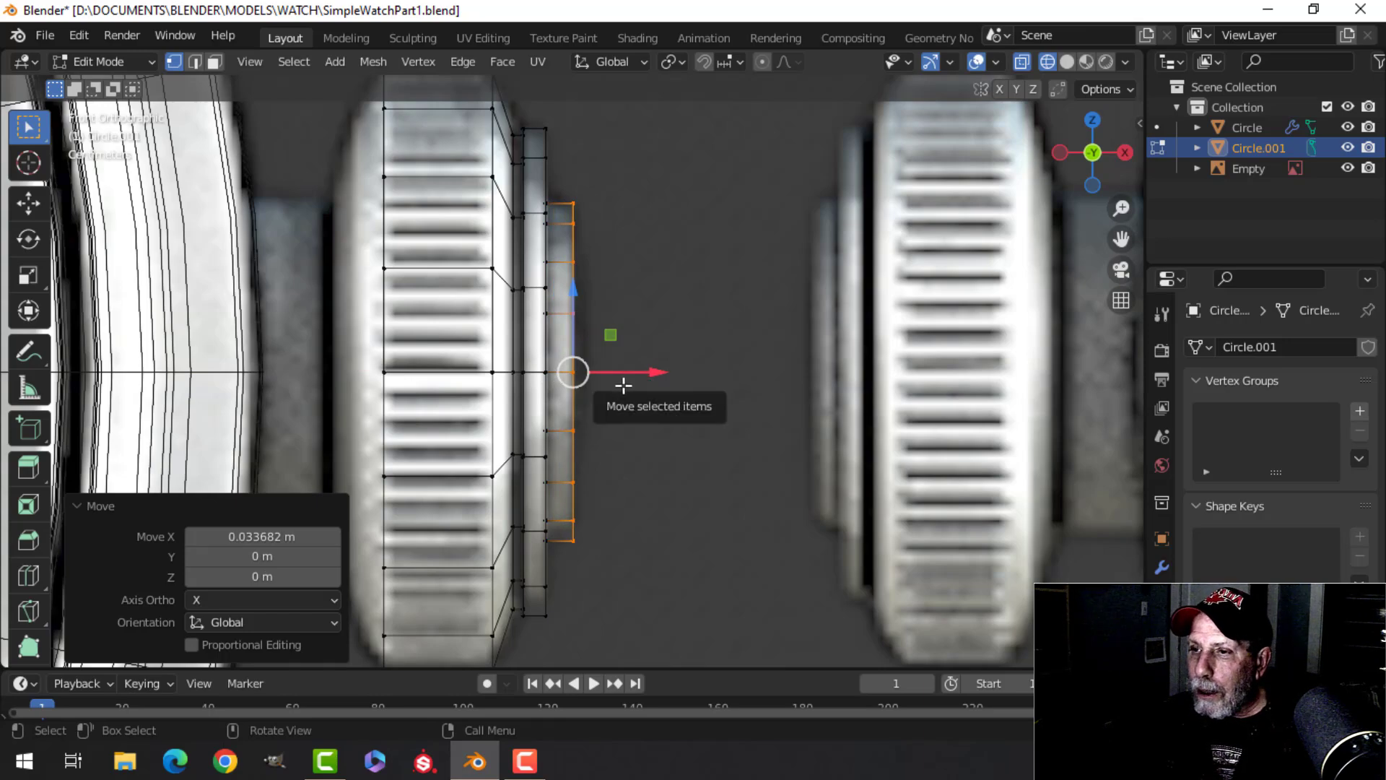
Select the knurled band's edge loop on the case side and extrude it about 0.061 m along negative X
scroll(592, 392, down, 1)
scroll(577, 361, up, 6)
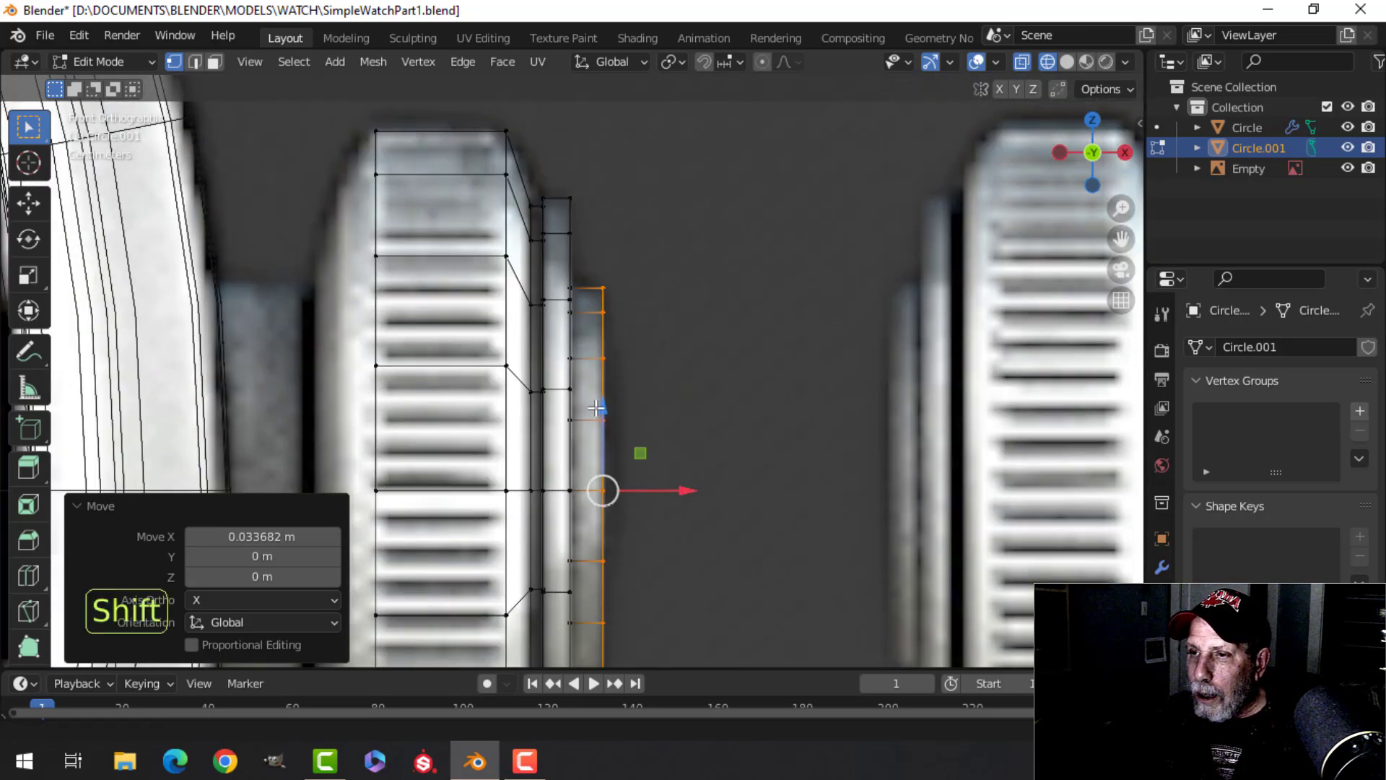
scroll(576, 415, up, 2)
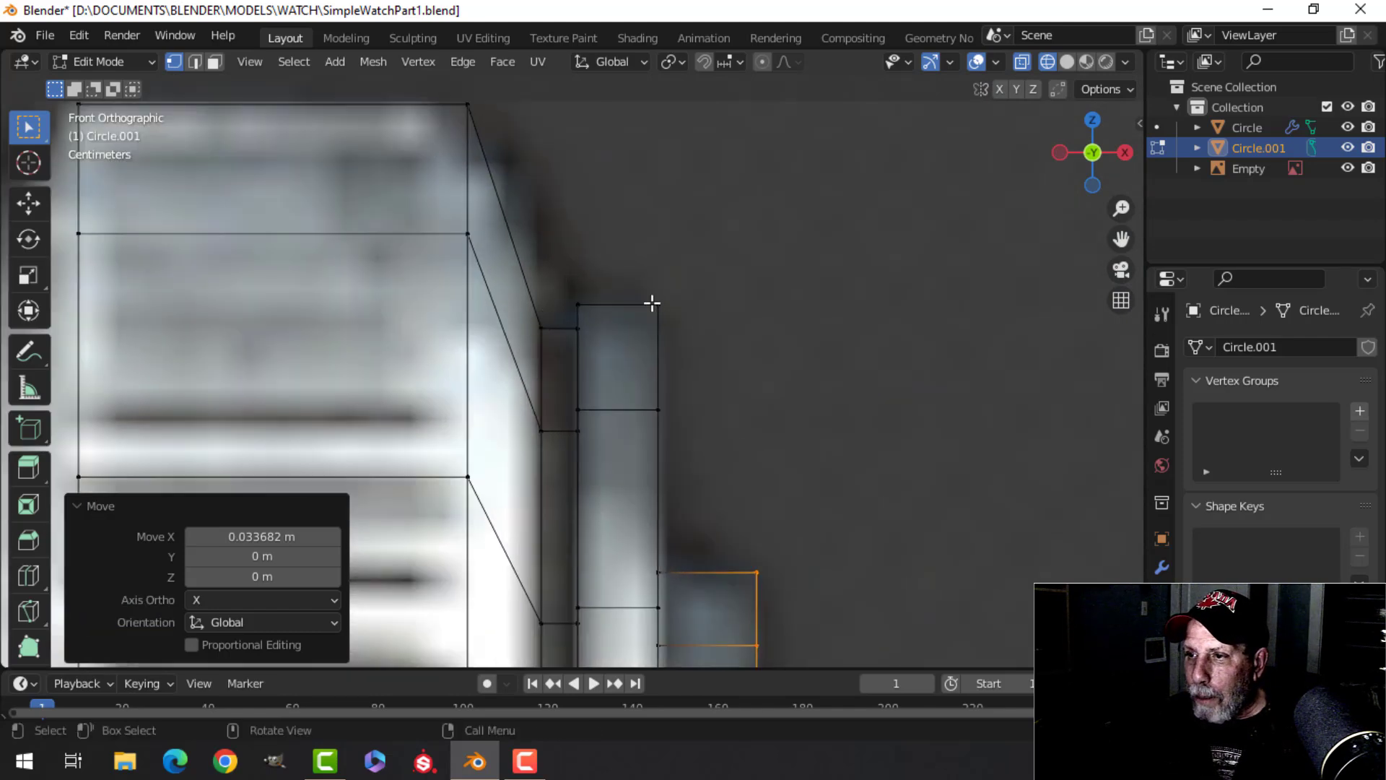
scroll(798, 533, down, 4)
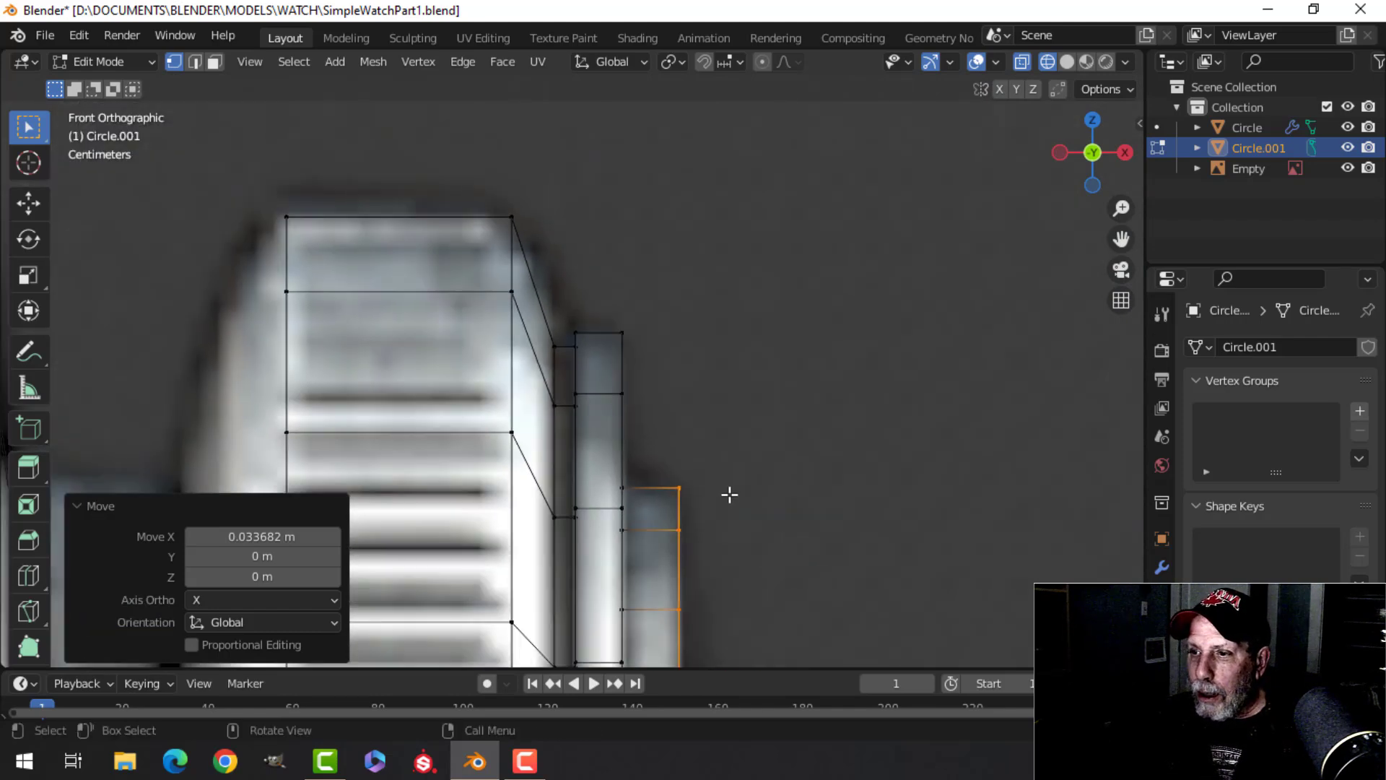
shift+middle_drag(738, 459, 931, 372)
key(alt+a)
alt+shift+click(592, 266)
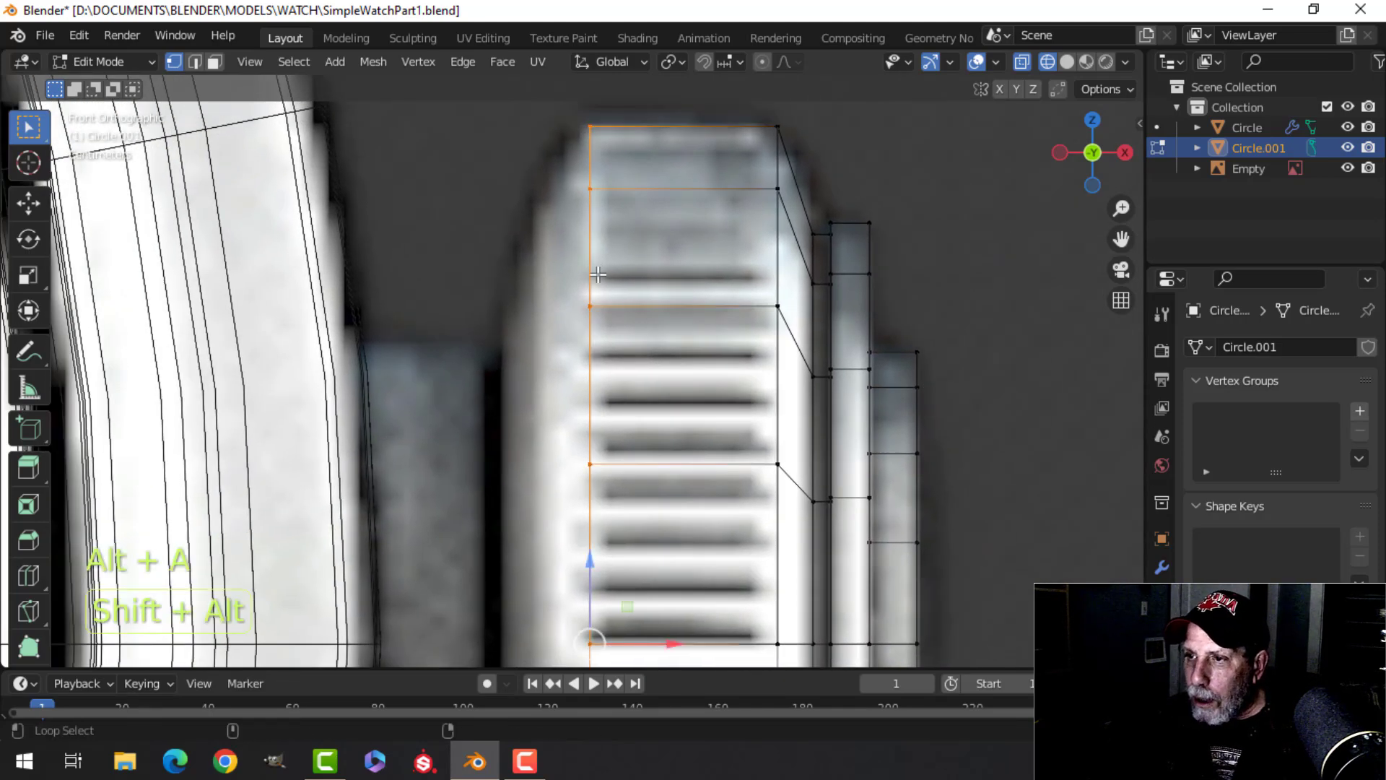
scroll(621, 303, down, 1)
shift+middle_drag(635, 317, 715, 303)
scroll(560, 314, down, 2)
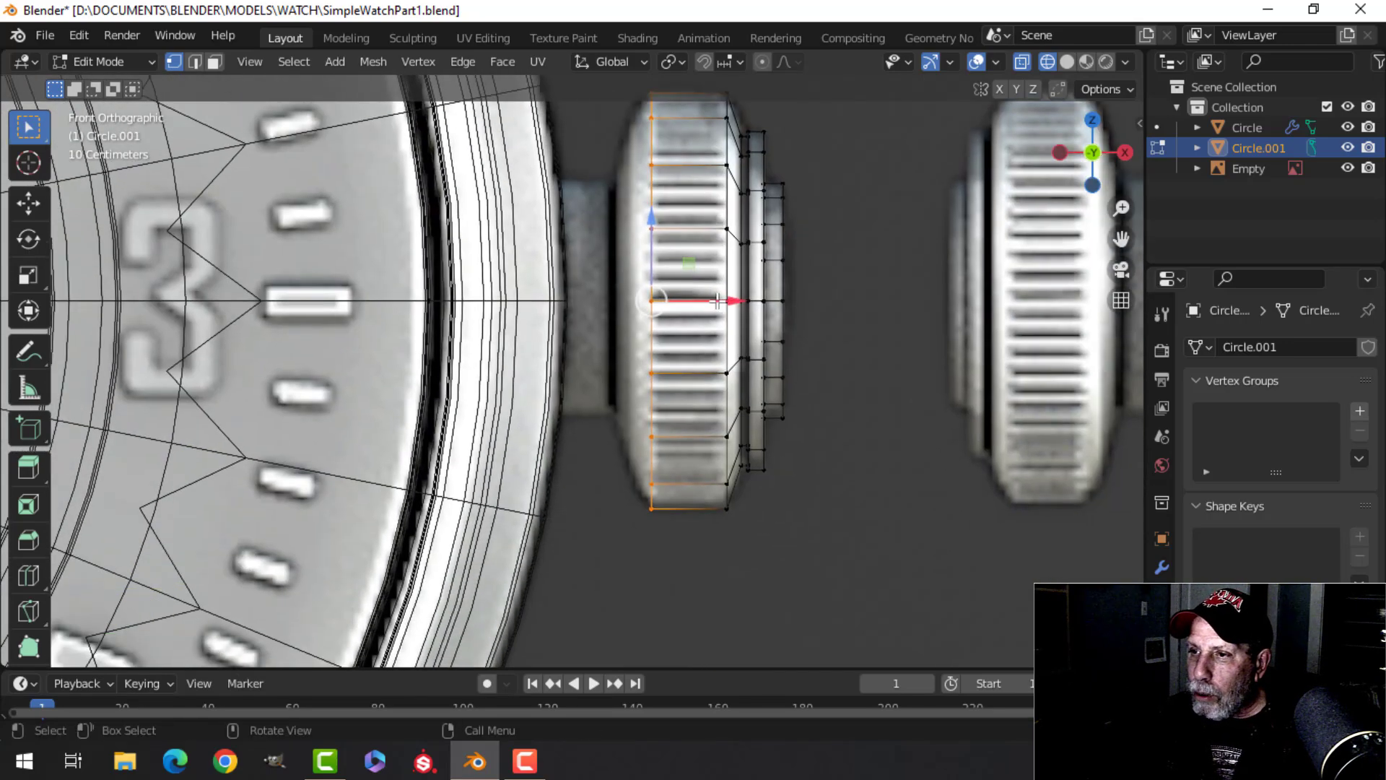
key(e)
right_click(719, 304)
drag(729, 301, 695, 302)
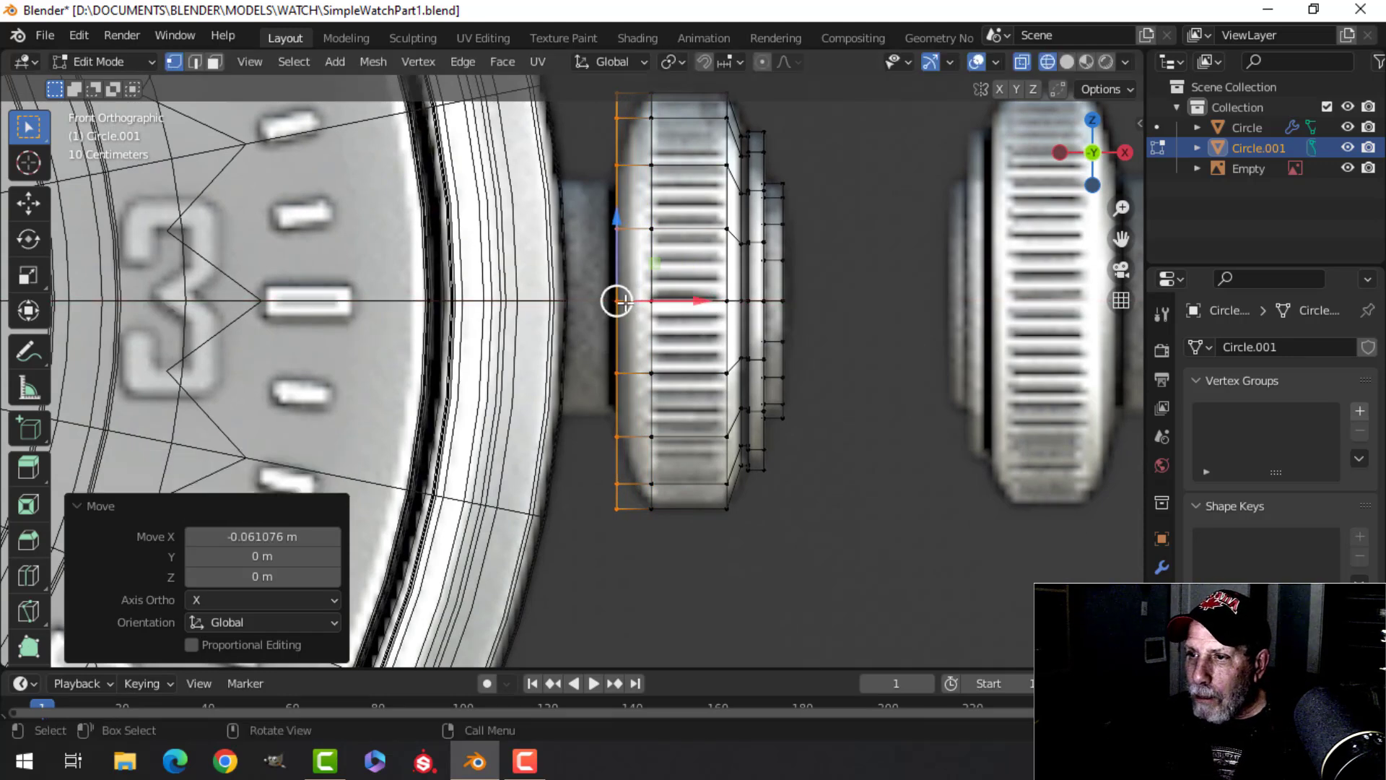
Activate the Move tool and scale the extruded loop to 0.580 to taper the crown's inner side to the stem's height
click(28, 203)
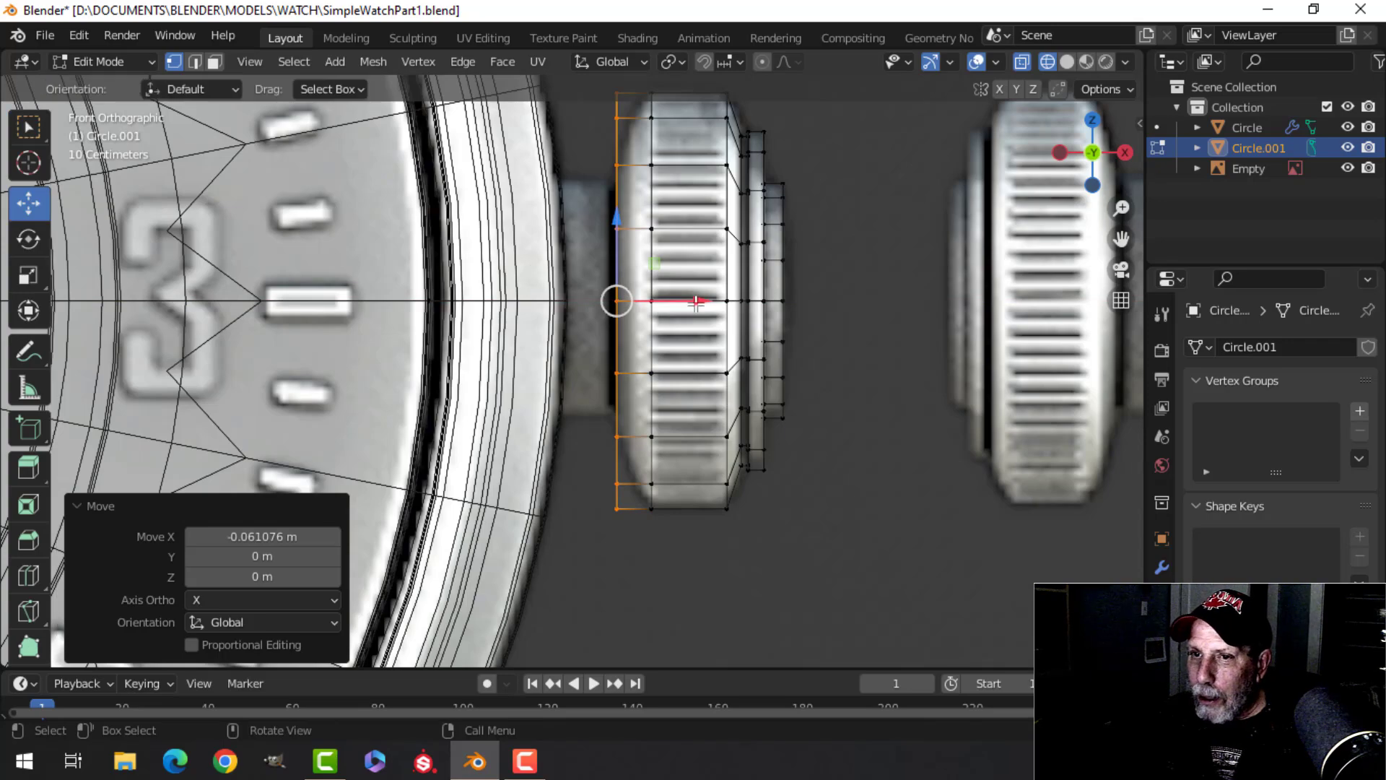
scroll(696, 302, up, 2)
shift+middle_drag(721, 311, 803, 362)
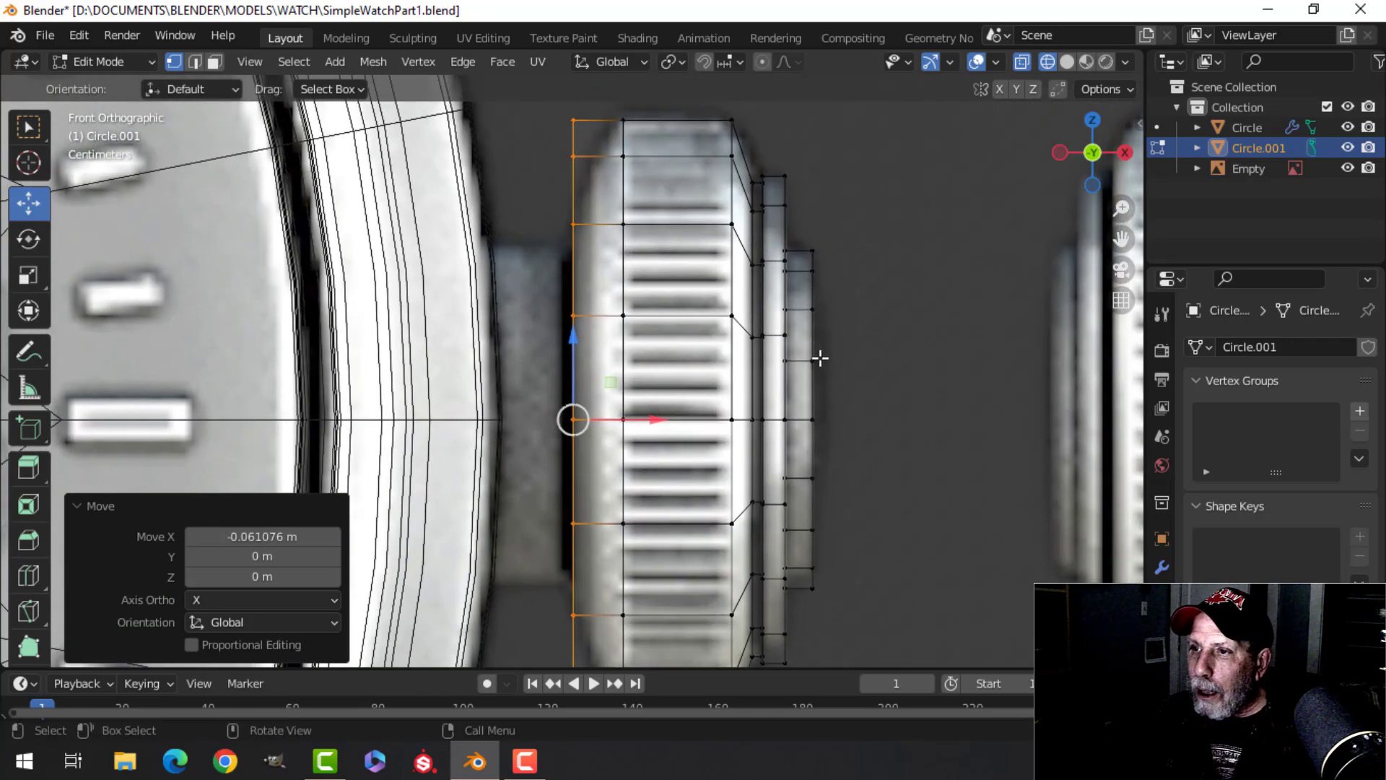
key(s)
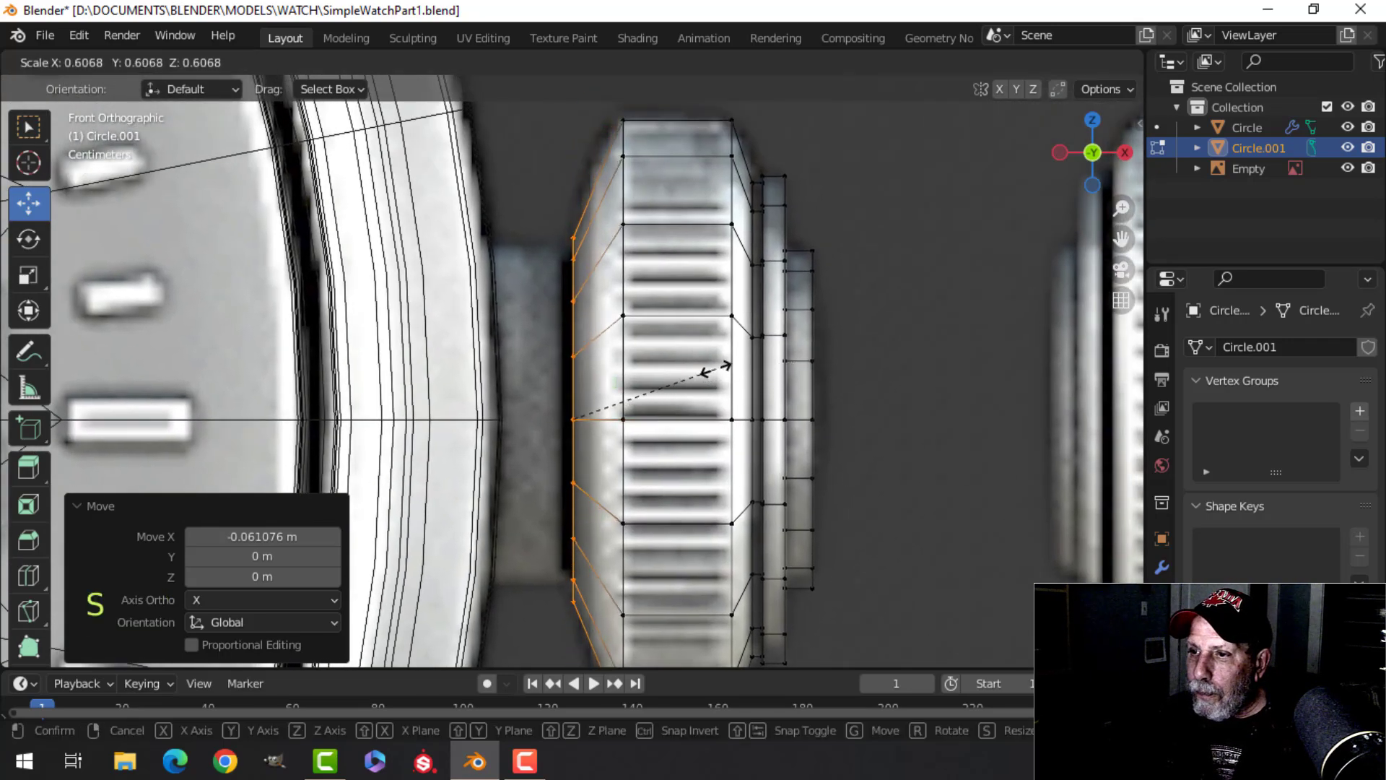
click(707, 369)
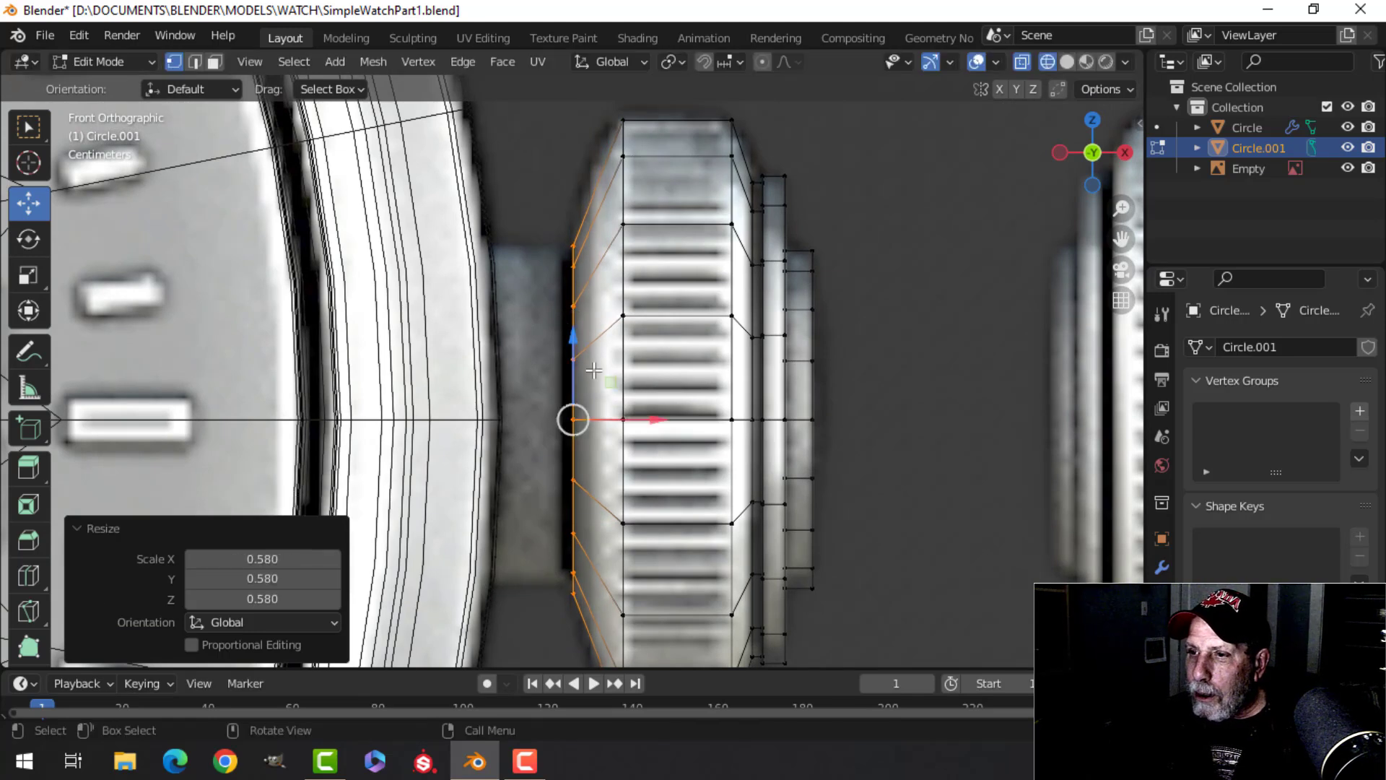
Extrude the tapered loop about 0.15 m along negative X into the watch case to form the crown's stem
scroll(594, 369, down, 3)
scroll(628, 399, up, 2)
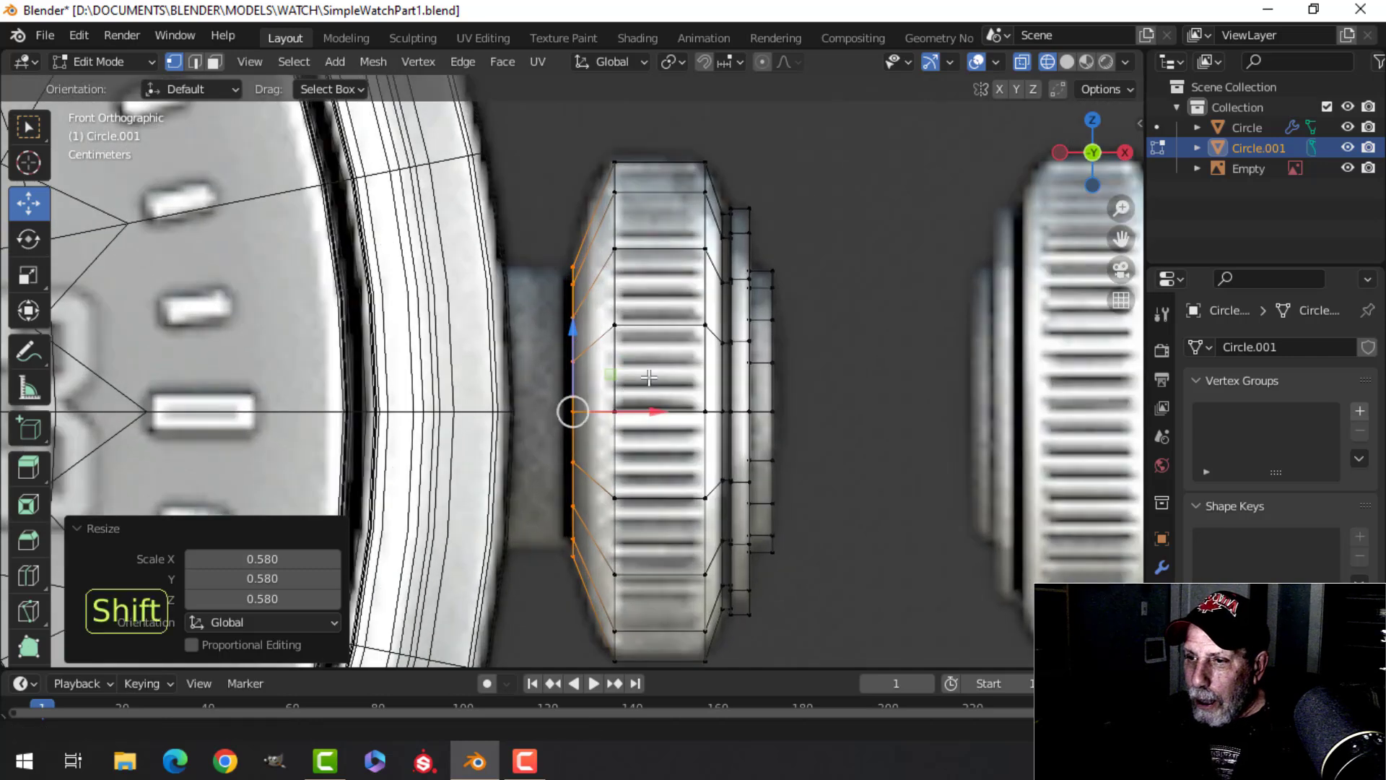
shift+middle_drag(680, 369, 744, 350)
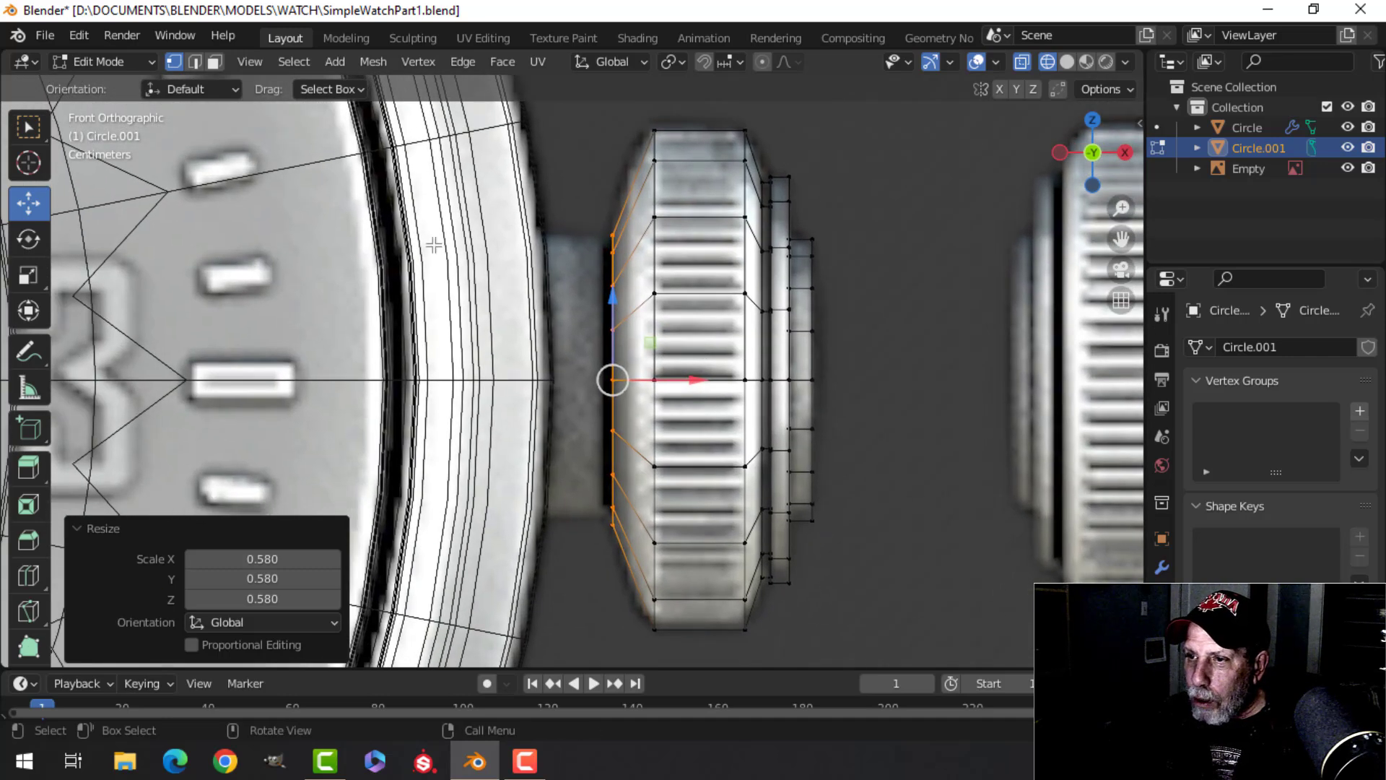
key(e)
key(g)
key(x)
click(592, 381)
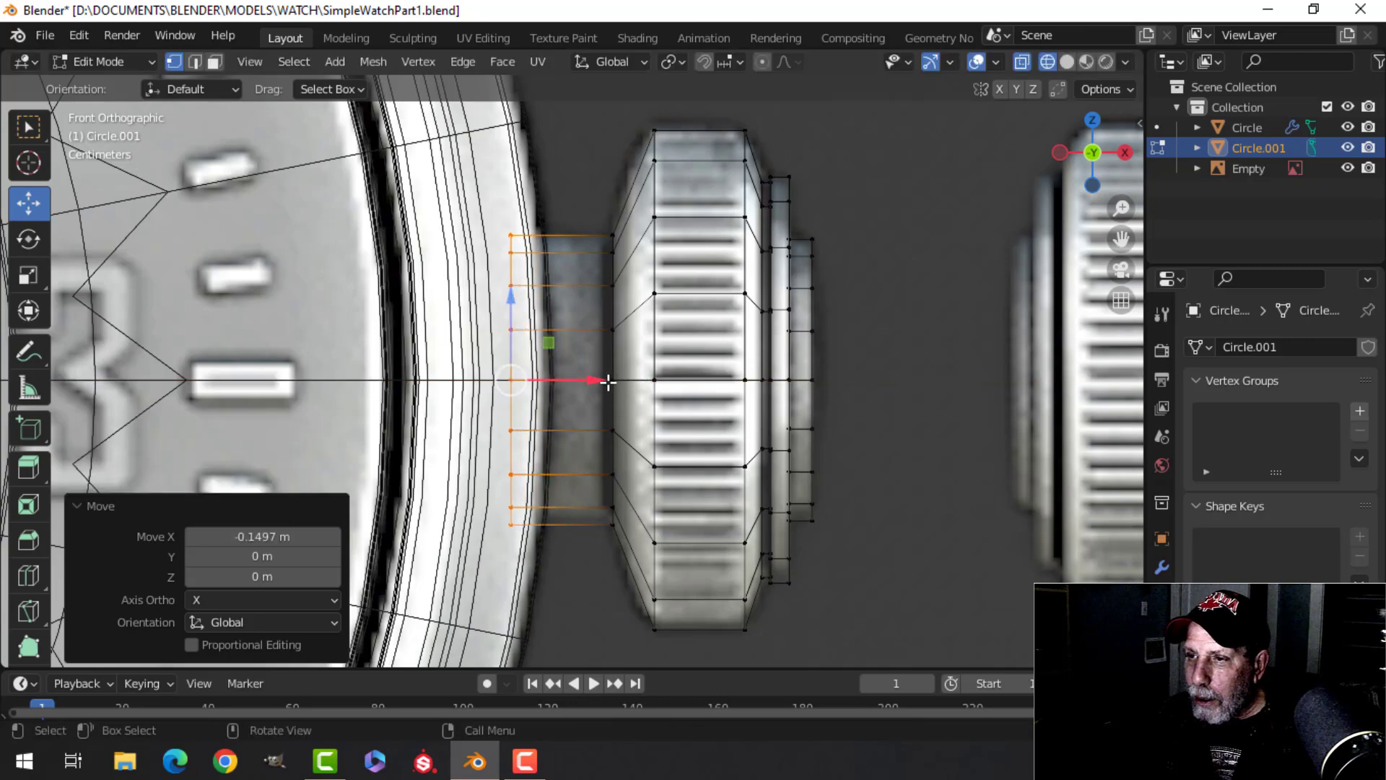
Switch the viewport to solid display and view the crown in perspective
key(z)
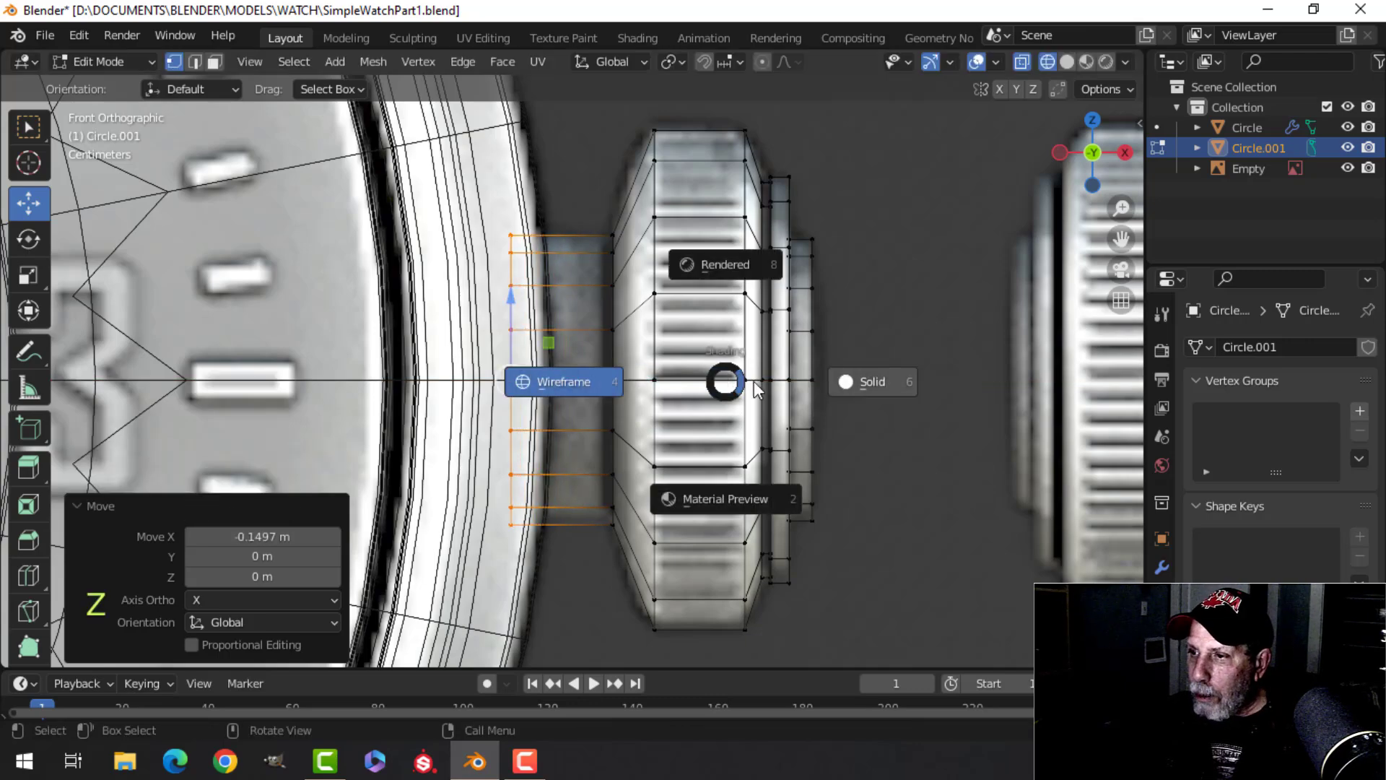
click(885, 380)
mouse_move(705, 340)
middle_down()
mouse_move(672, 419)
mouse_move(665, 377)
middle_up()
scroll(665, 379, down, 4)
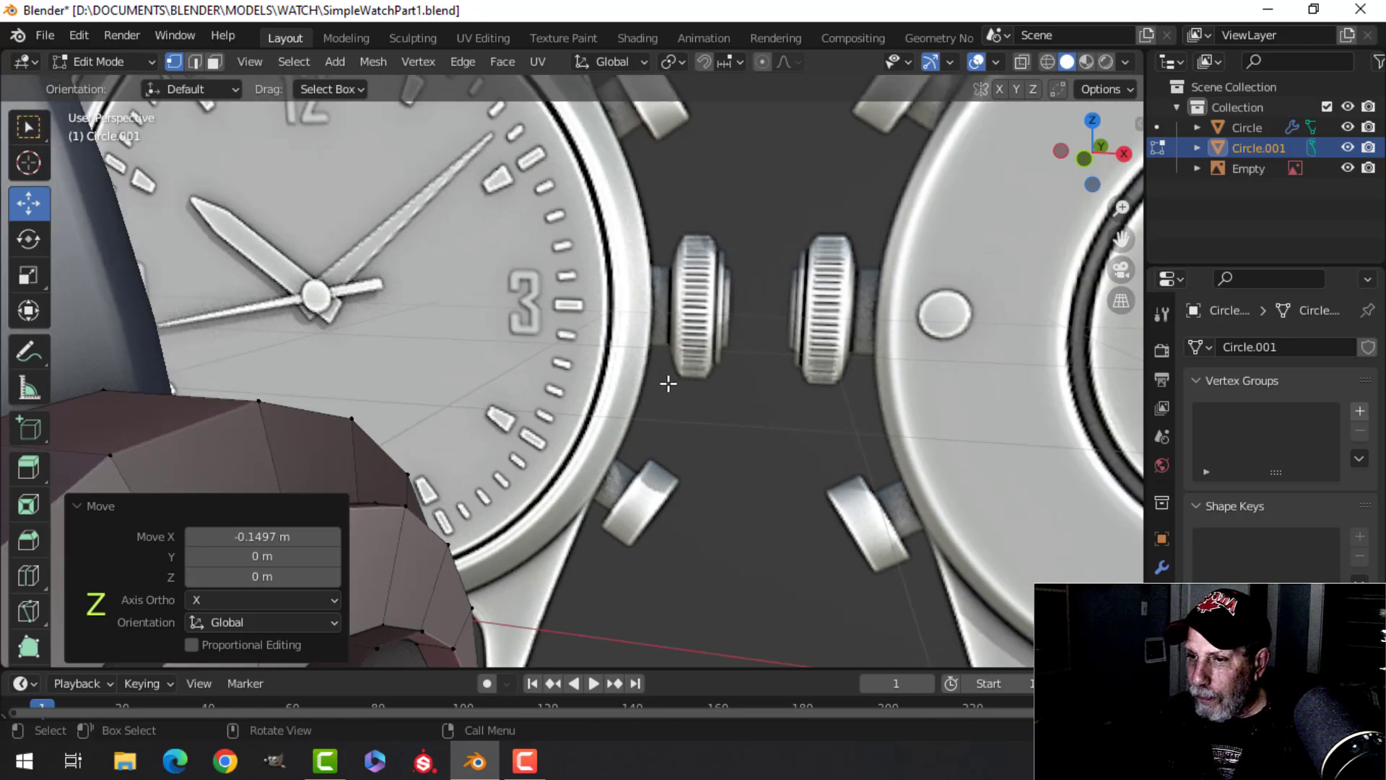
Correct the face normals of the whole crown mesh, and clear the selection in edge select mode
key(a)
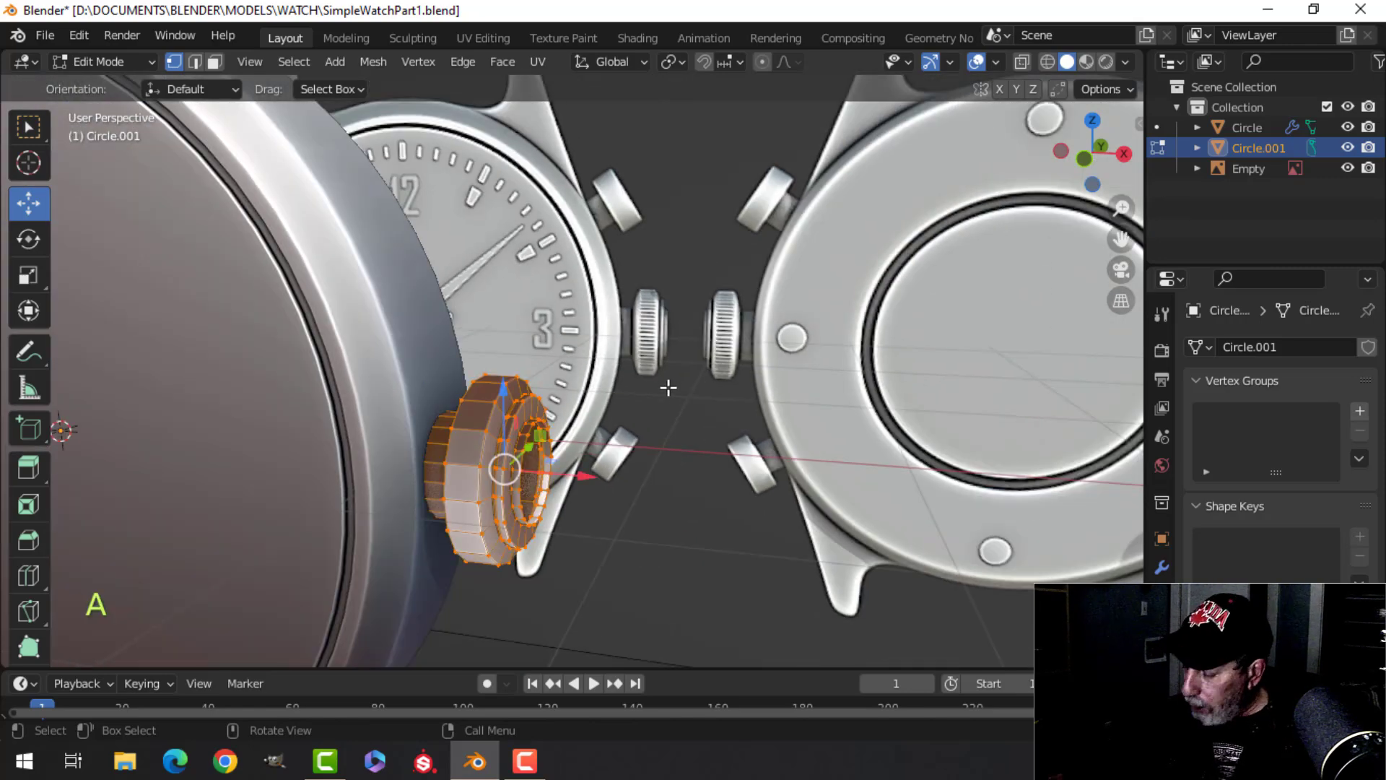
key(KP_Decimal)
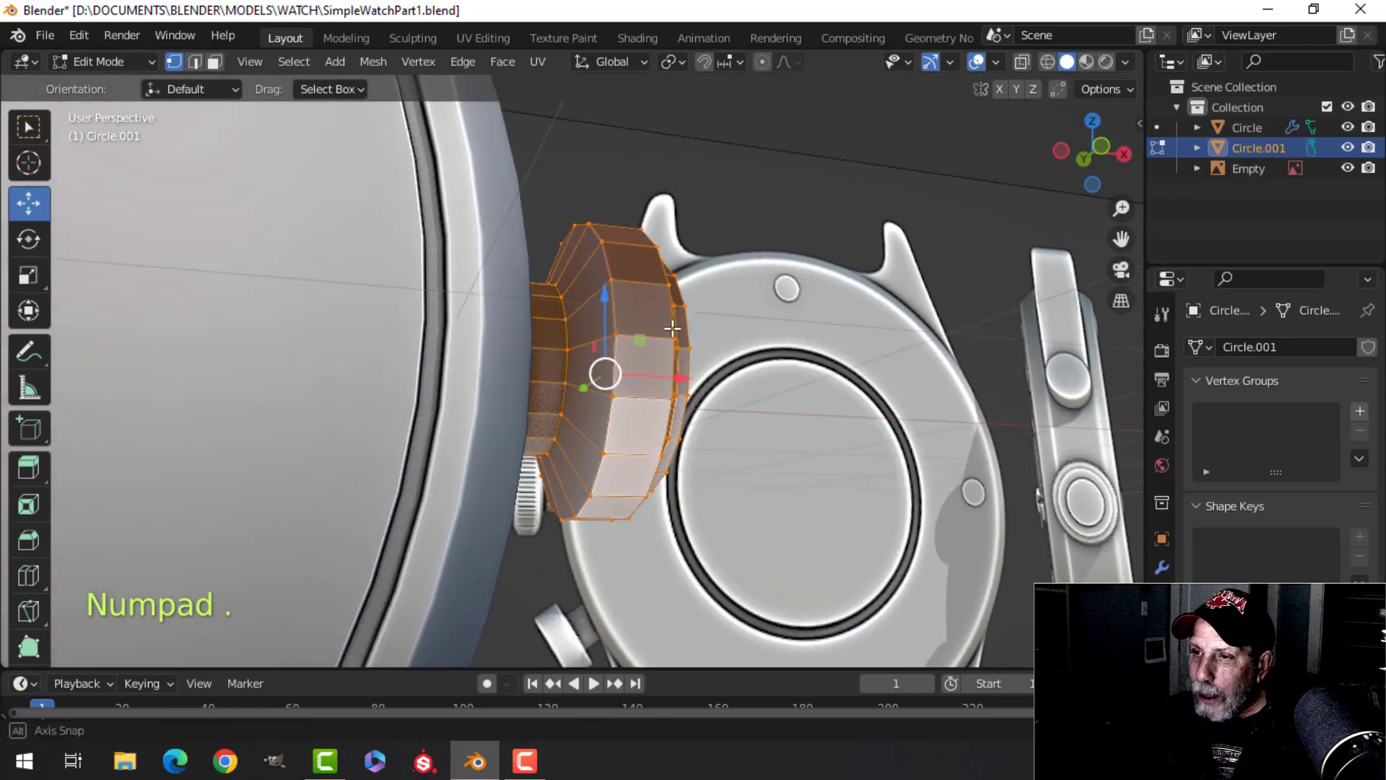
middle_drag(672, 328, 555, 368)
middle_drag(587, 270, 542, 311)
middle_drag(644, 149, 687, 311)
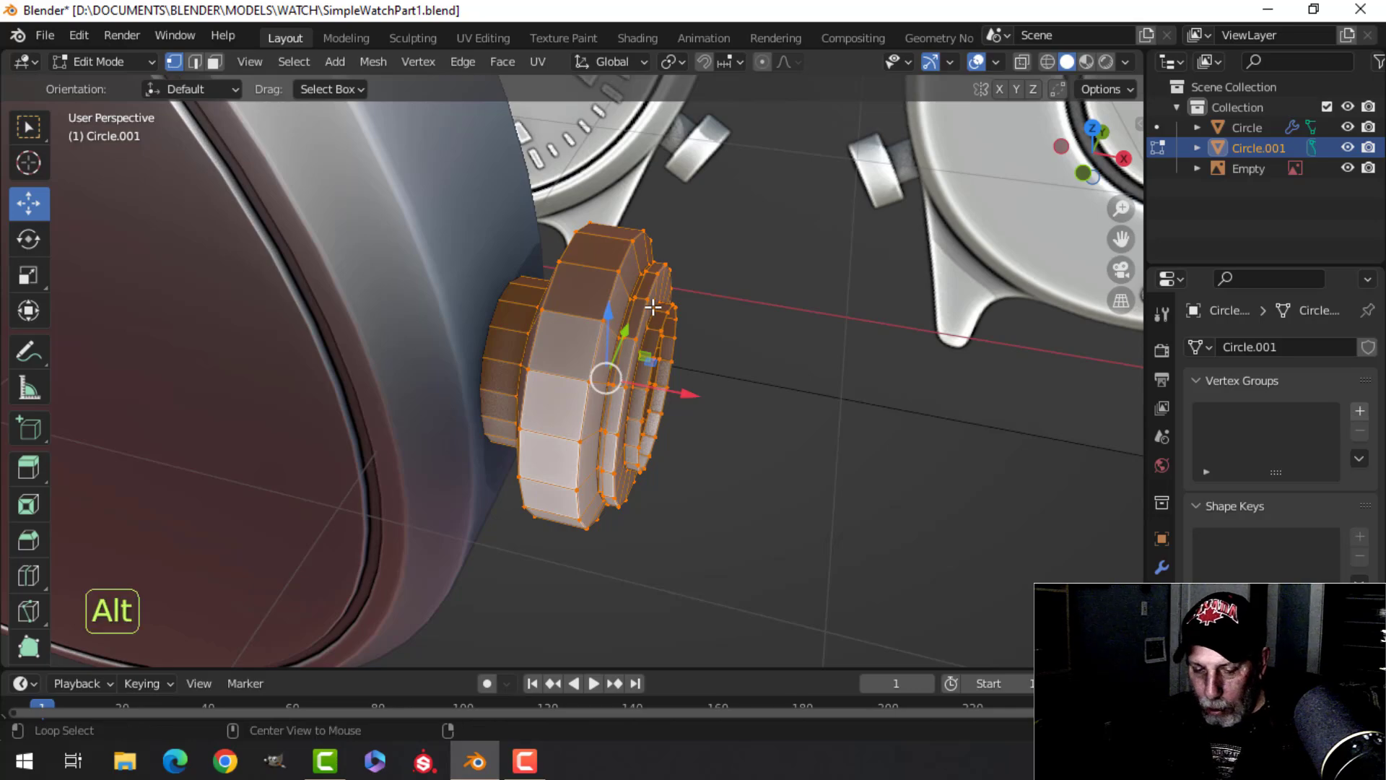
key(alt+n)
click(654, 309)
middle_drag(679, 331, 644, 235)
key(alt+a)
key(2)
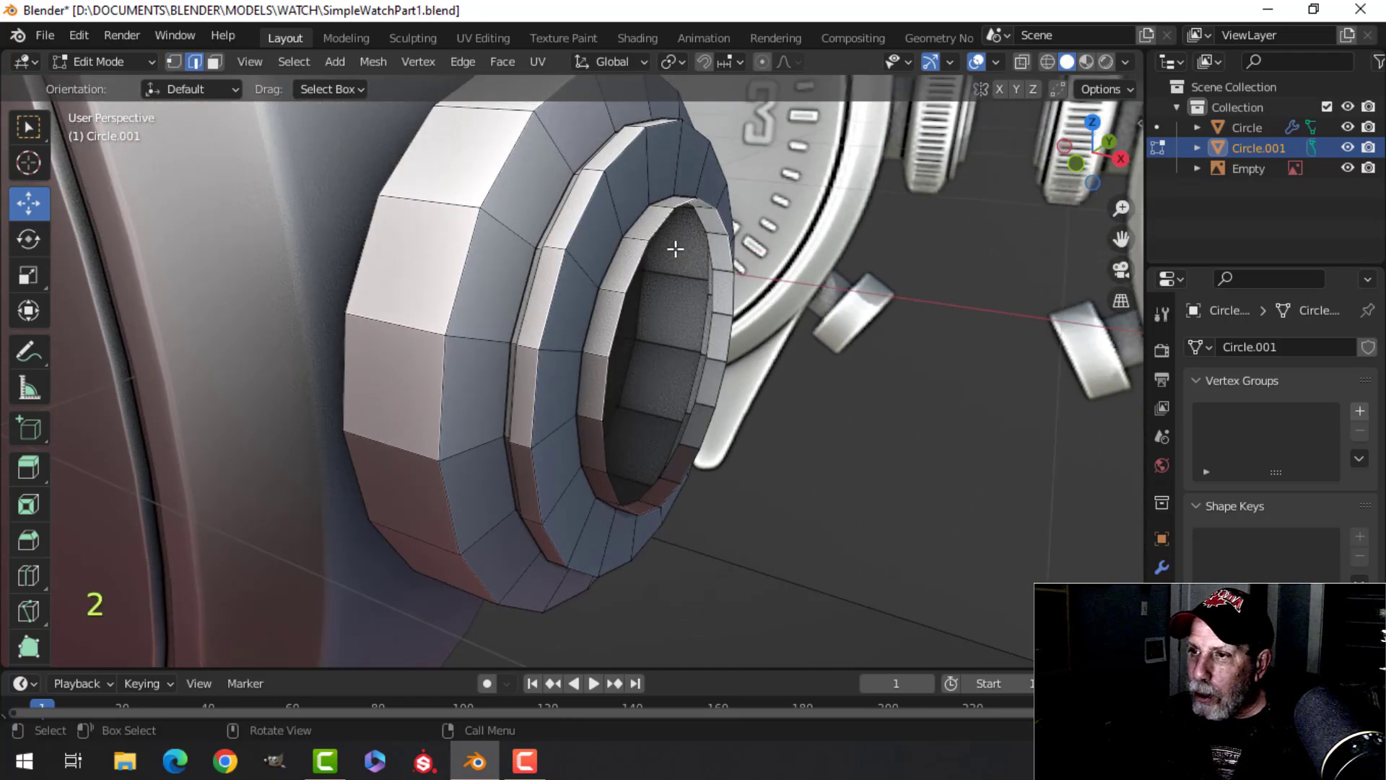
Try to fill the crown's open outer end with a single face, and undo it
alt+click(665, 228)
alt+middle_drag(666, 228, 586, 287)
key(f)
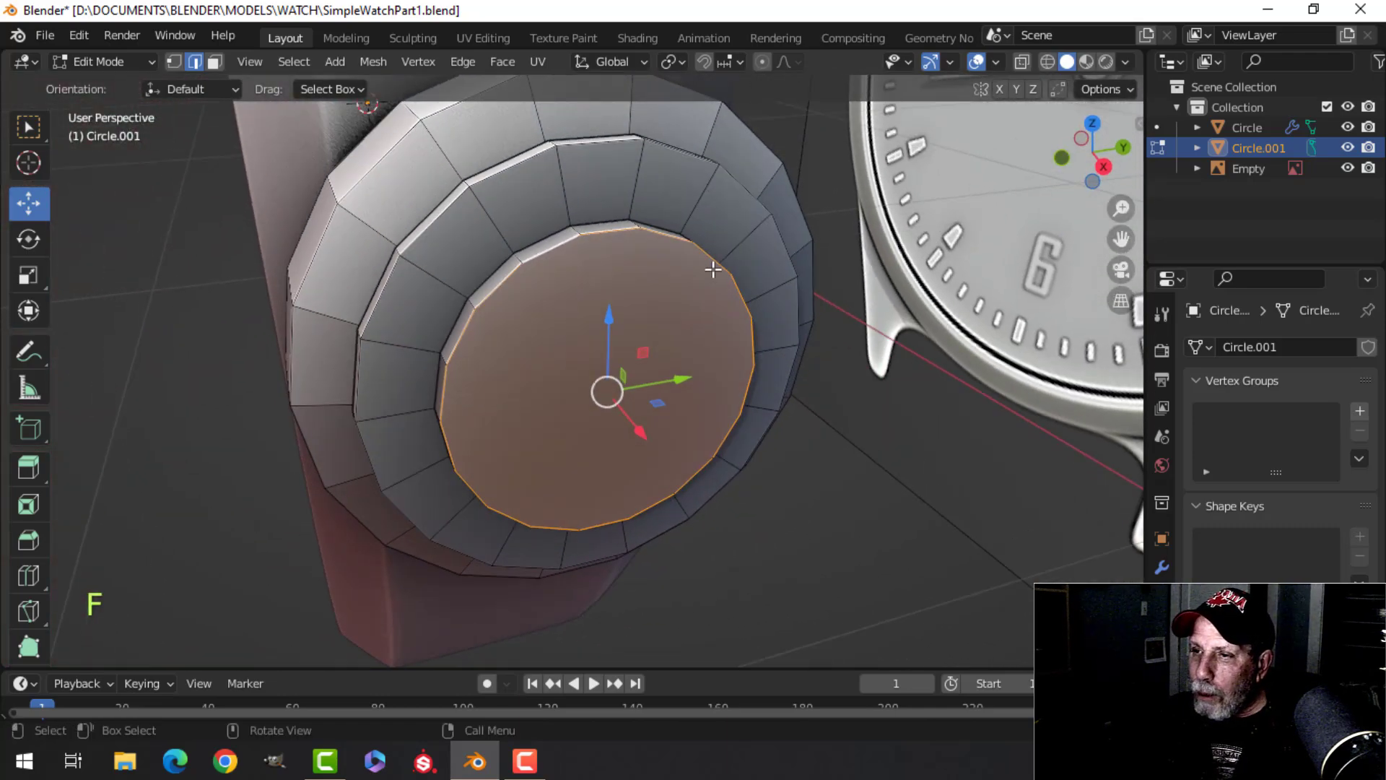
key(ctrl+z)
key(ctrl+z)
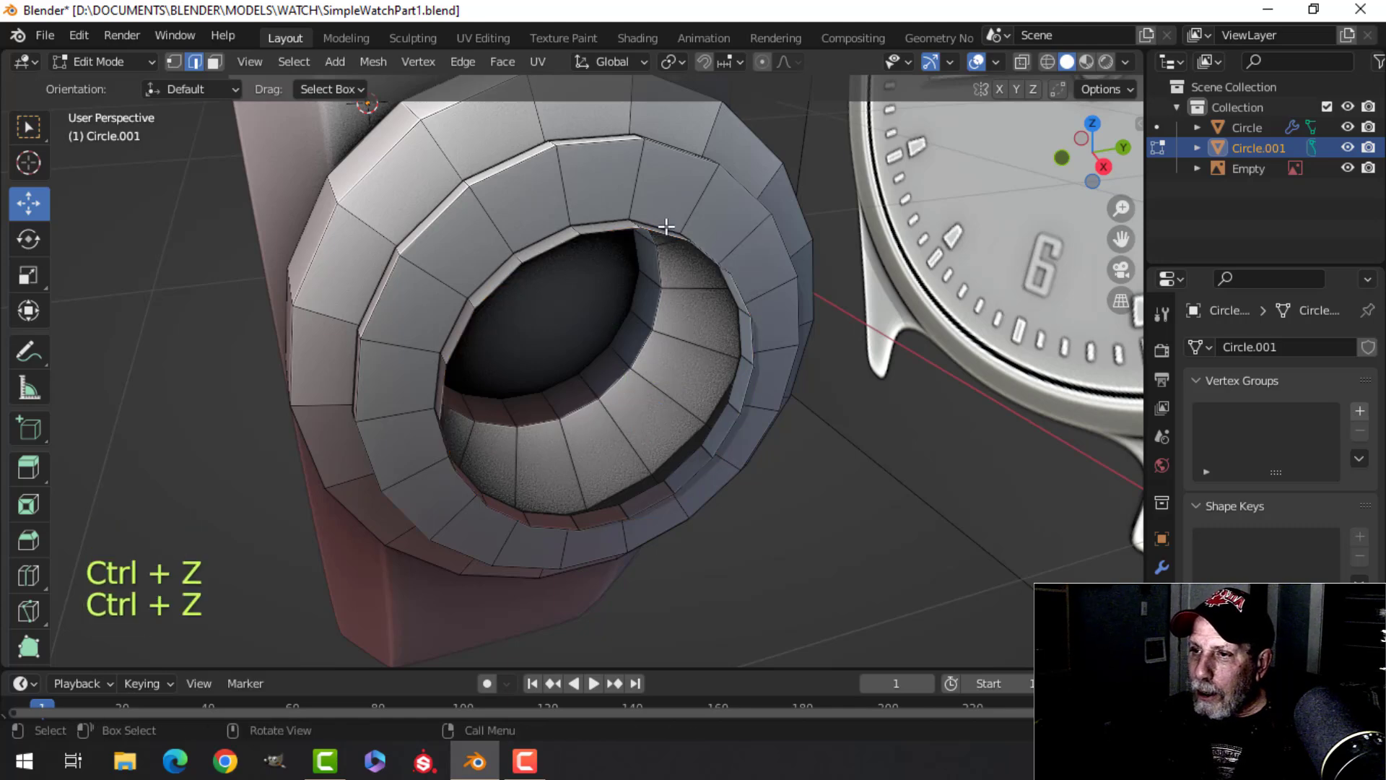
Select the edge loop around the crown's outer opening, extrude it and scale it inward to 0.643
key(a)
key(alt+a)
alt+shift+click(601, 233)
key(e)
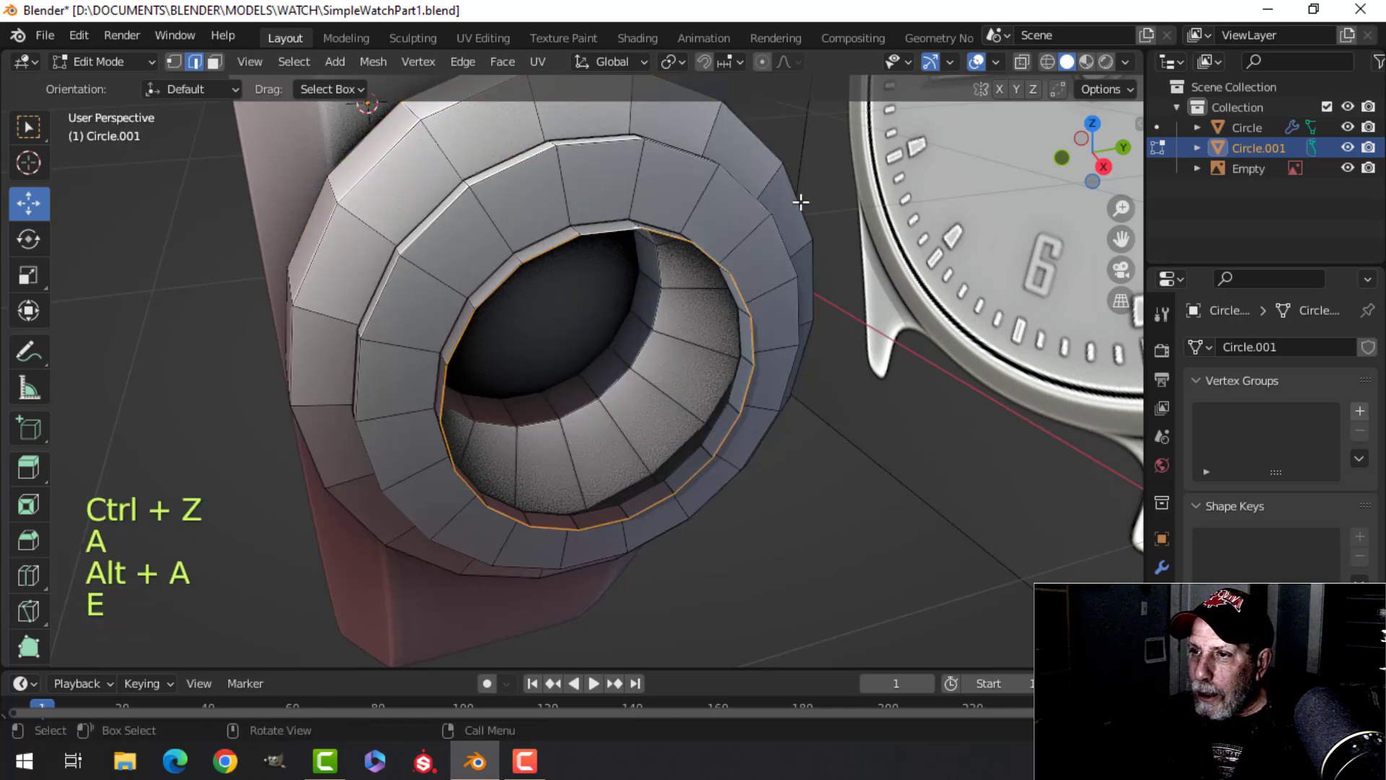
key(s)
click(702, 246)
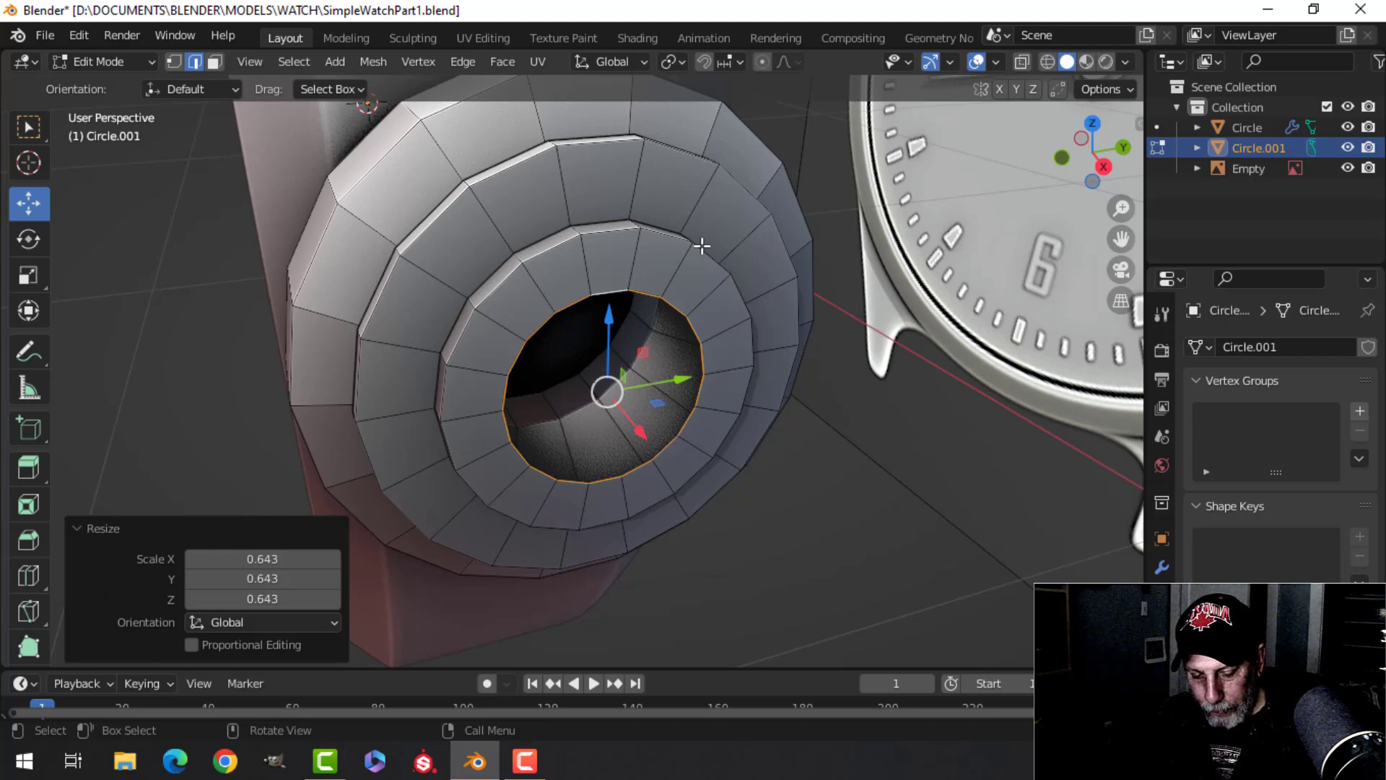
Try to merge the inner loop at center without extruding it, and undo the merge
key(m)
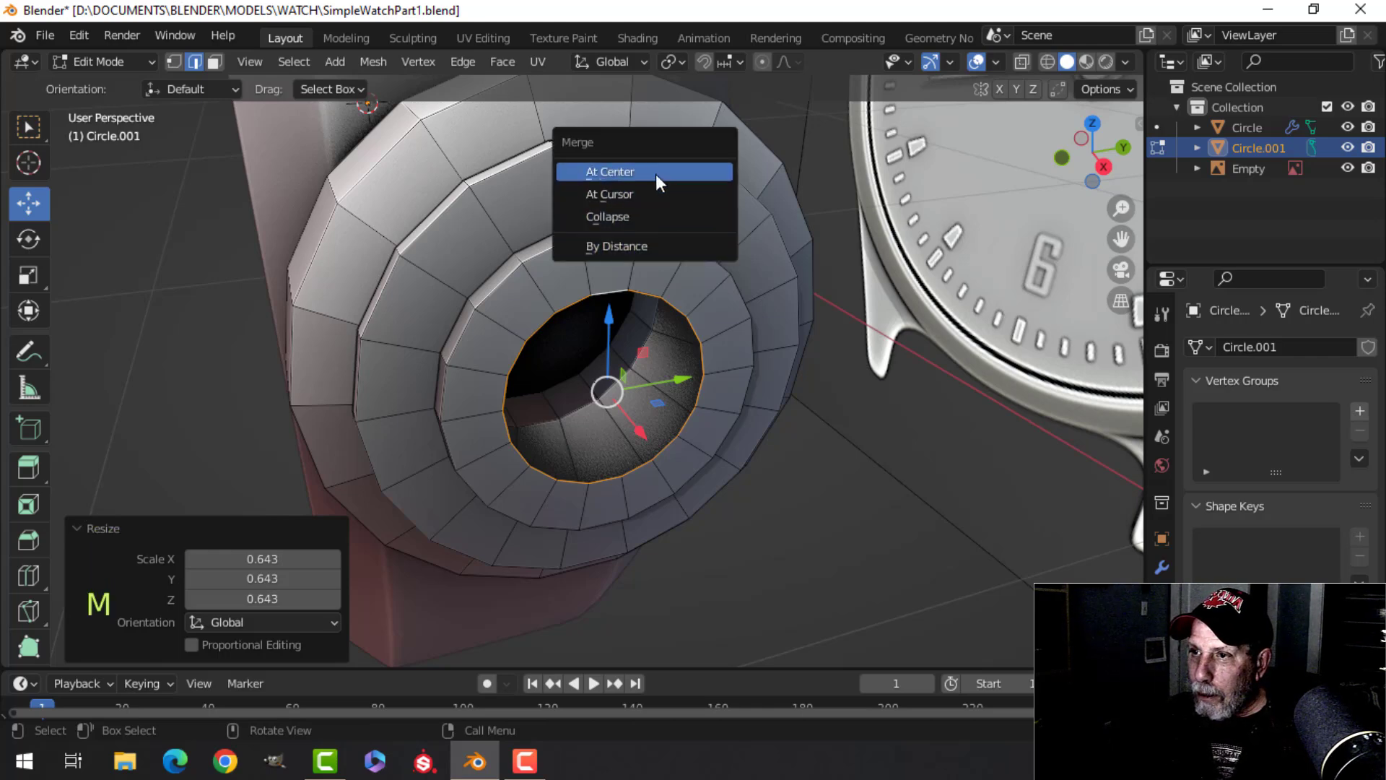
click(656, 176)
key(ctrl+z)
Try to close the scaled-in loop by extruding it in place and merging at center, and undo back to the original outer opening
key(e)
right_click(719, 256)
key(m)
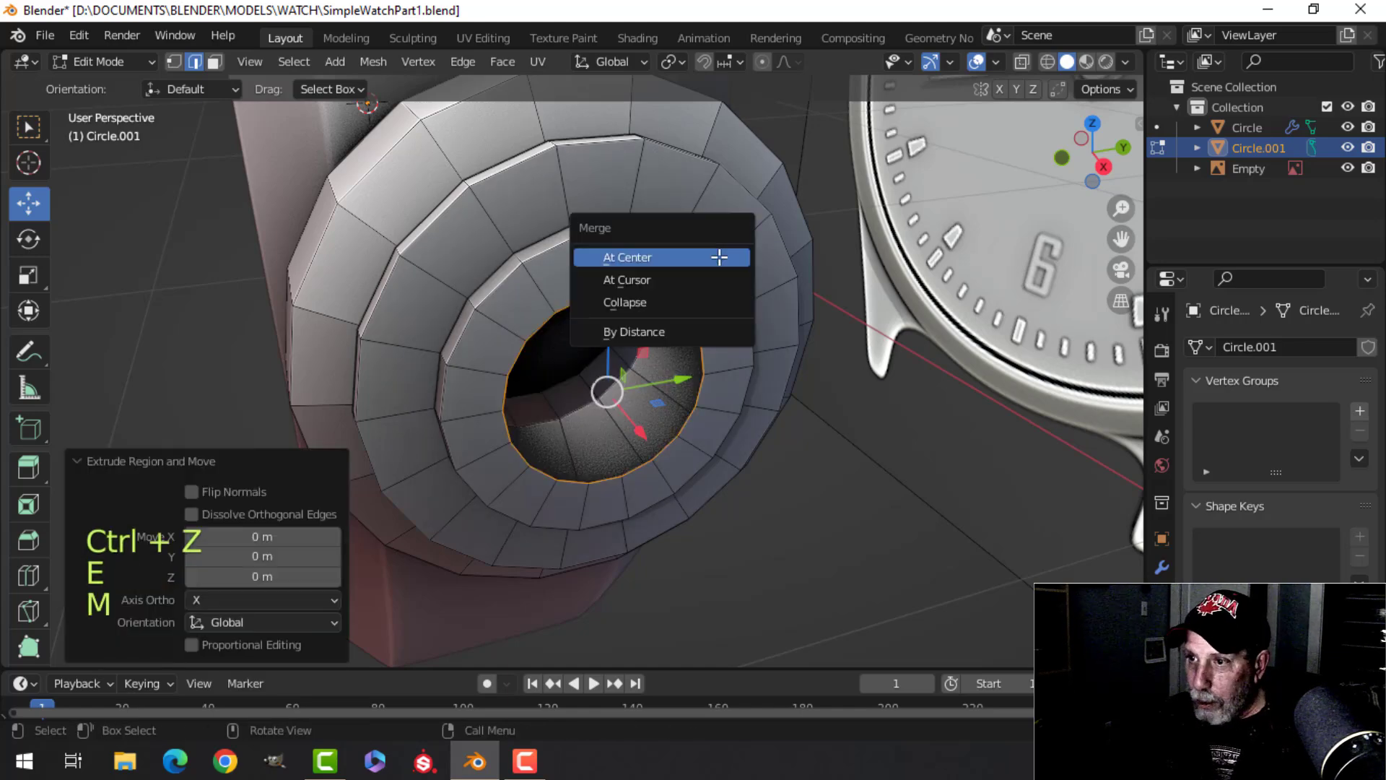
click(720, 258)
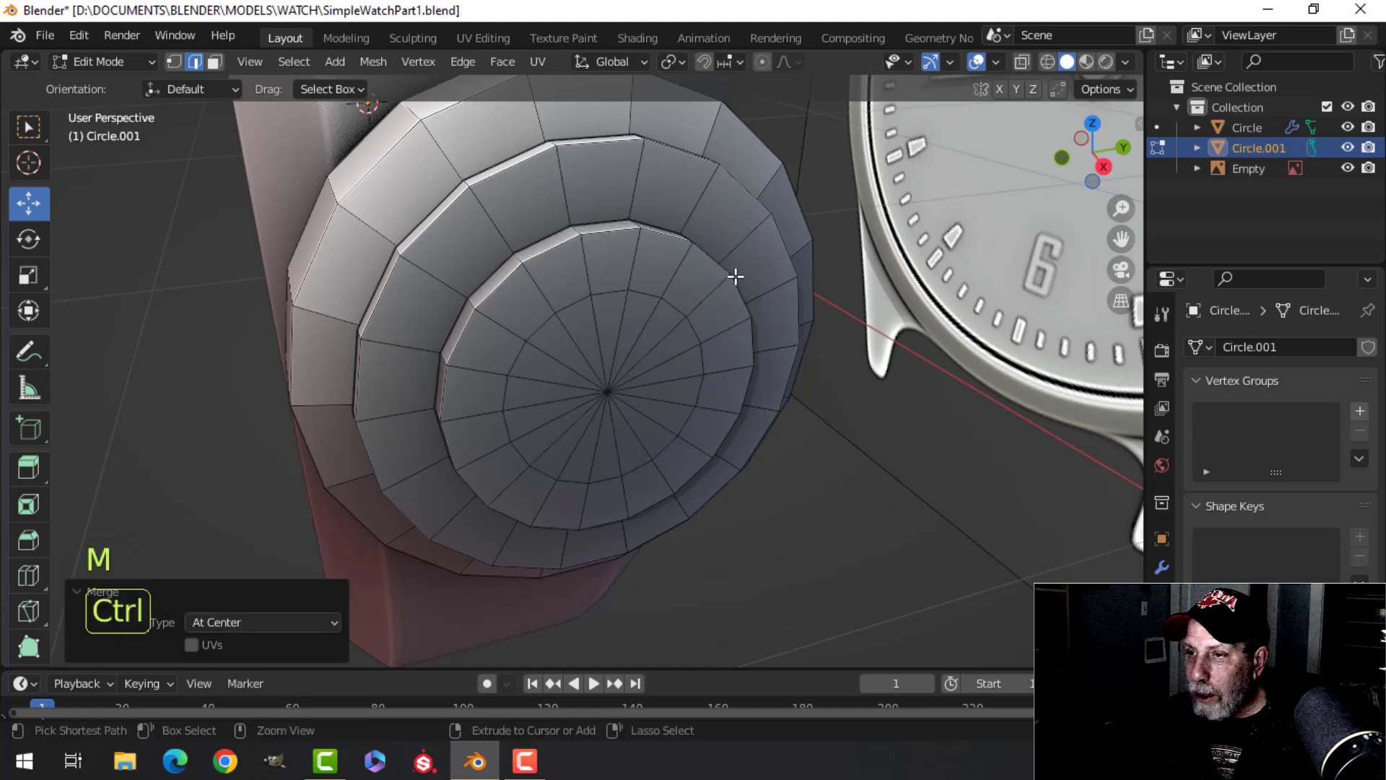
key(ctrl+z)
key(ctrl+z)
key(ctrl+z)
key(ctrl+z)
Fill the crown's outer opening with a single face, leave mesh editing and isolate the crown in local view
key(f)
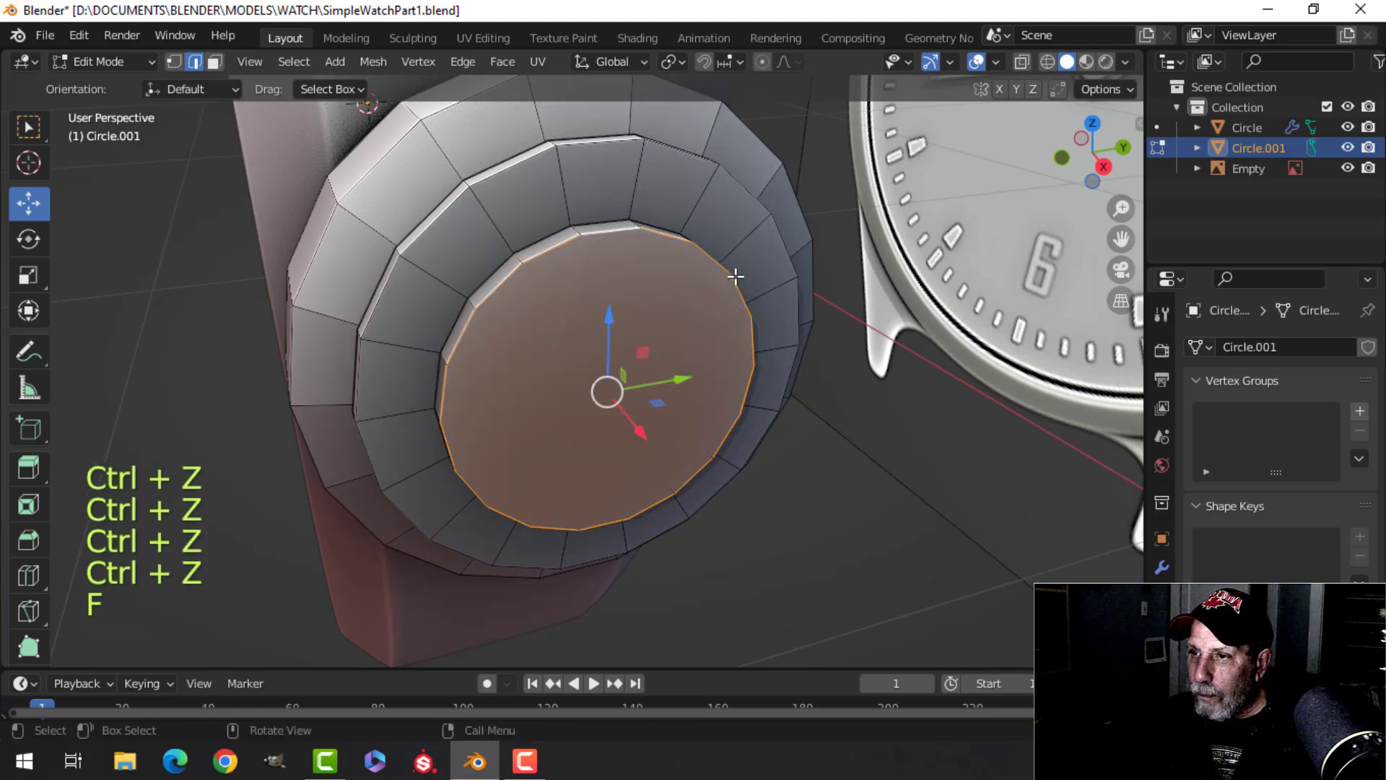
key(alt+a)
middle_drag(711, 291, 453, 293)
key(Tab)
middle_drag(664, 348, 685, 309)
key(slash)
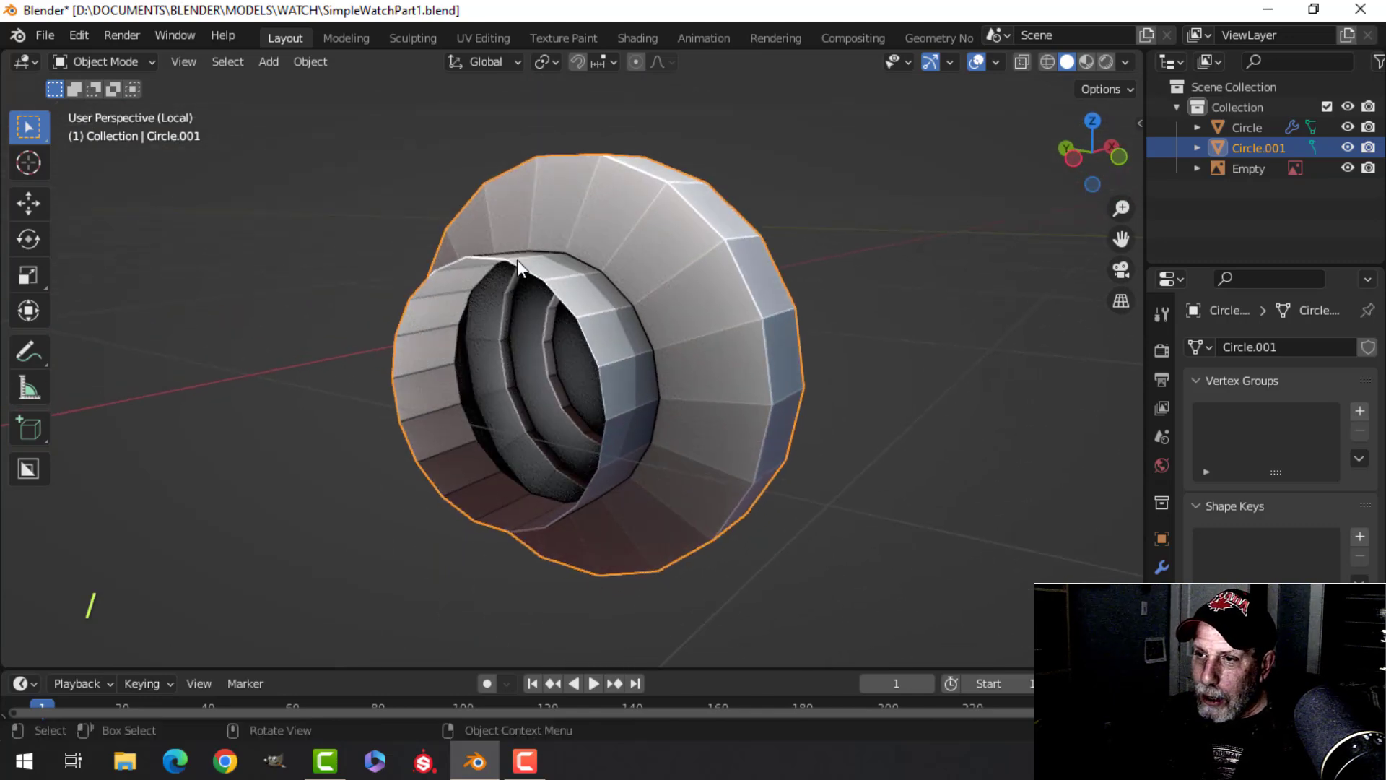
middle_drag(682, 366, 605, 402)
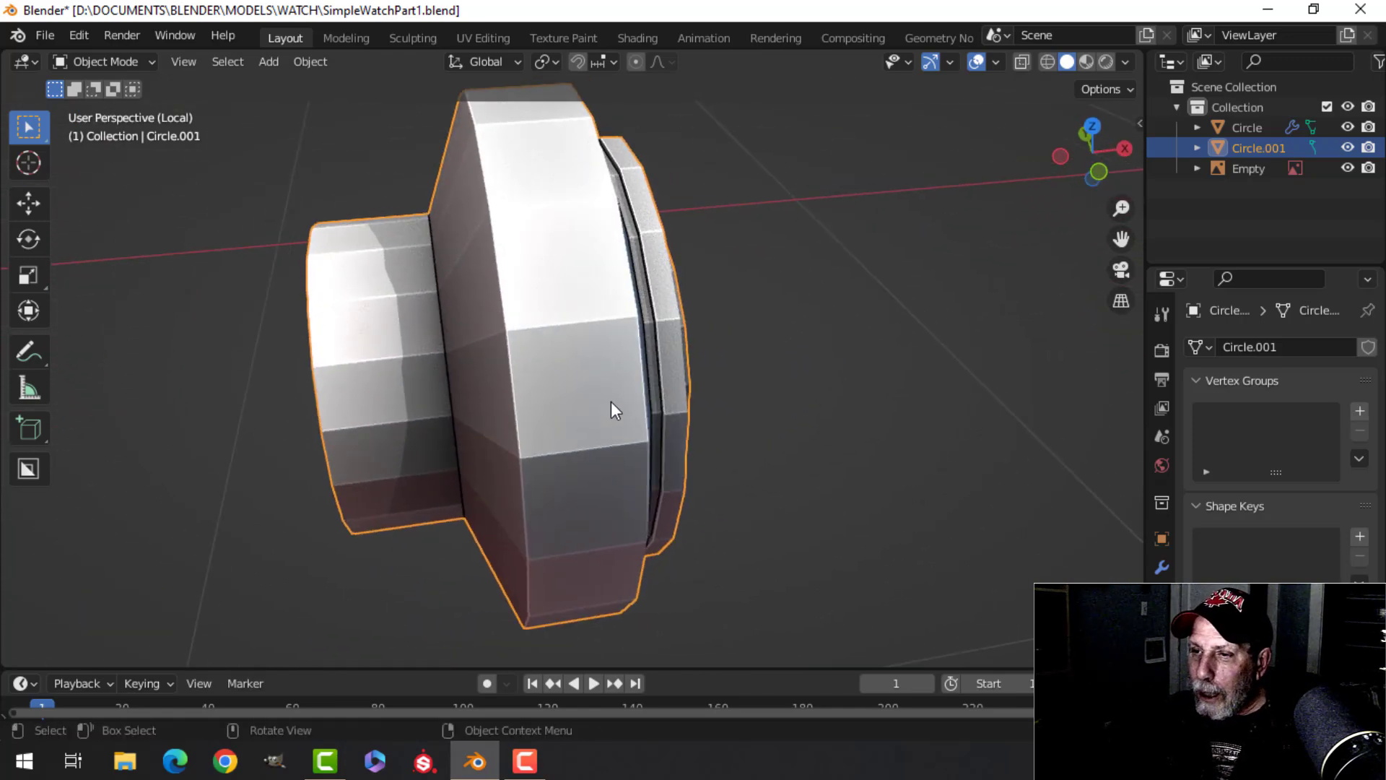
Bevel the two edge loops along the rim of the crown's widest ring with 2 segments and a width of about 0.008 m
key(Tab)
mouse_move(536, 329)
middle_down()
mouse_move(585, 327)
mouse_move(510, 314)
mouse_move(548, 318)
middle_up()
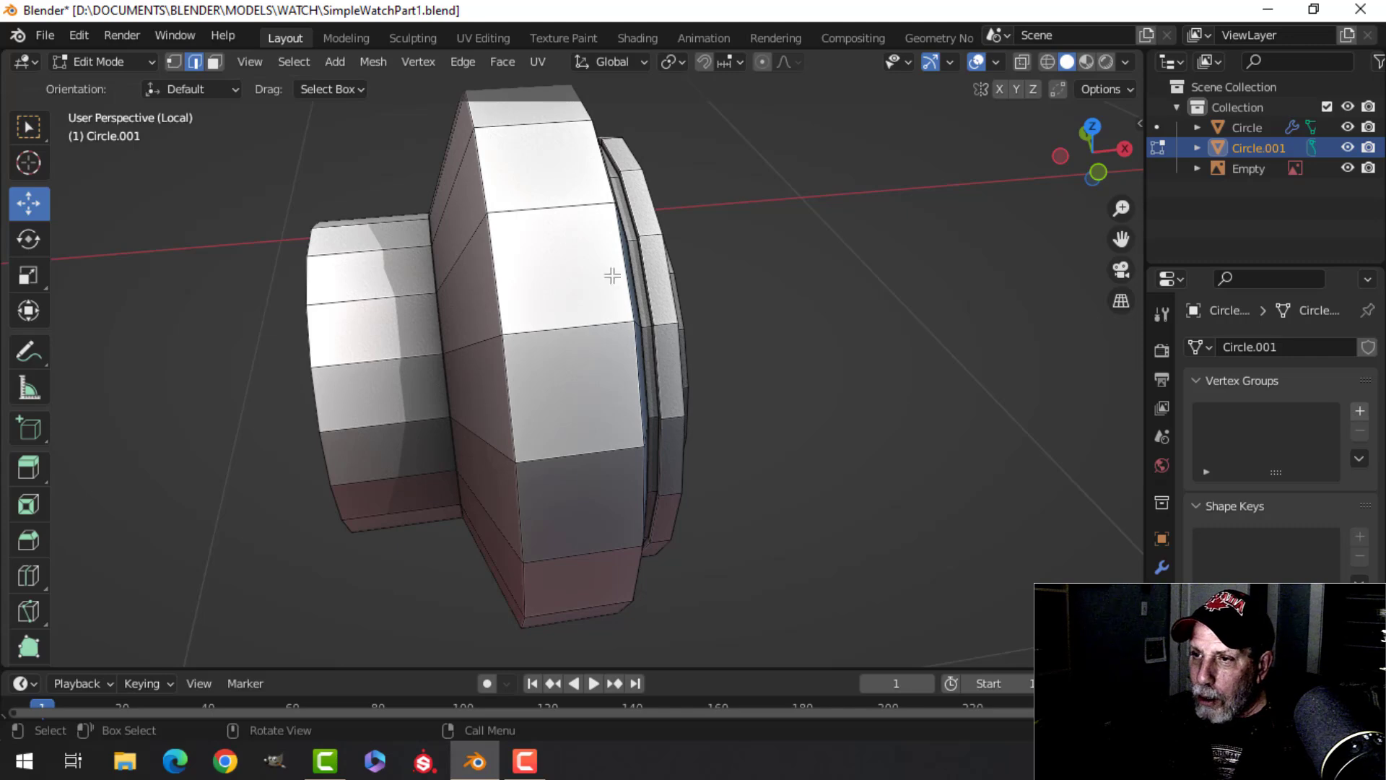
alt+shift+click(504, 269)
middle_drag(504, 270, 537, 307)
middle_drag(530, 260, 621, 310)
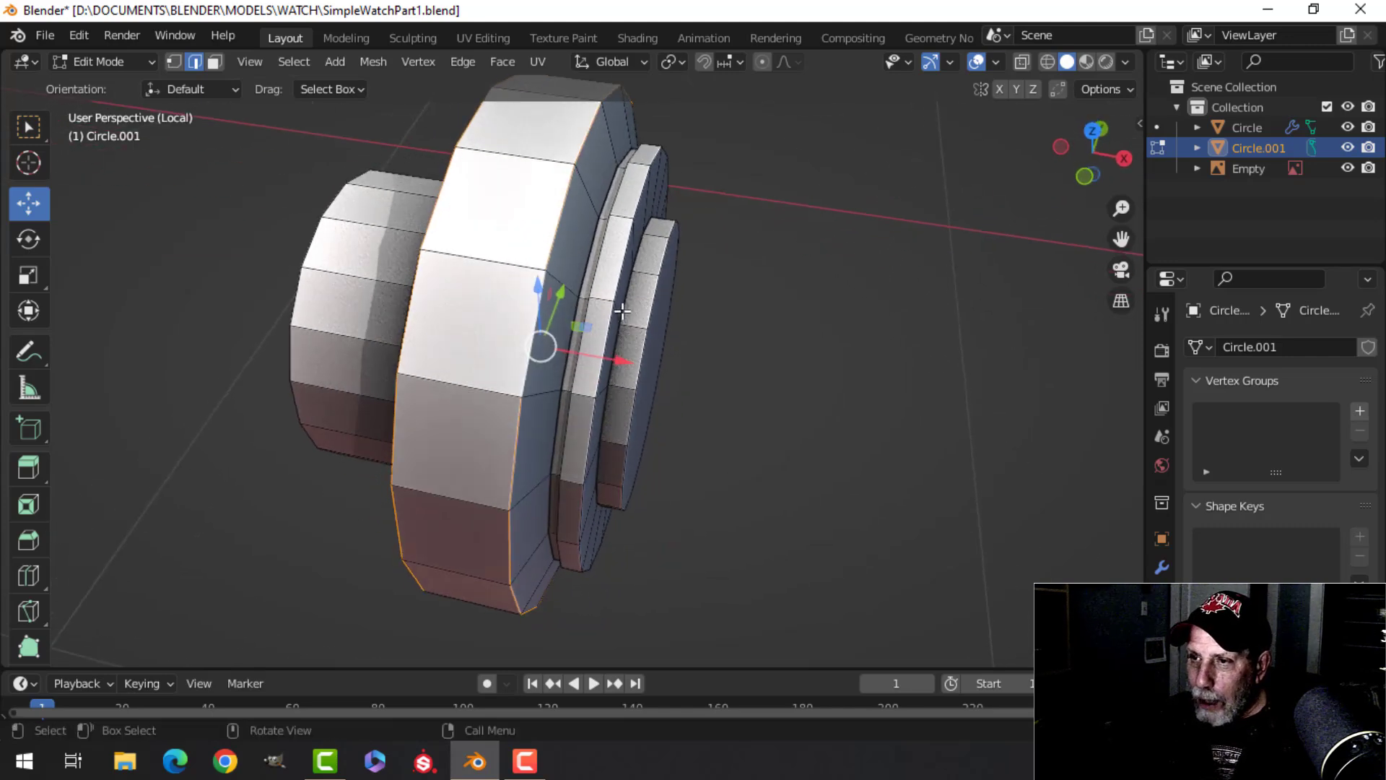
key(ctrl+b)
key(shift)
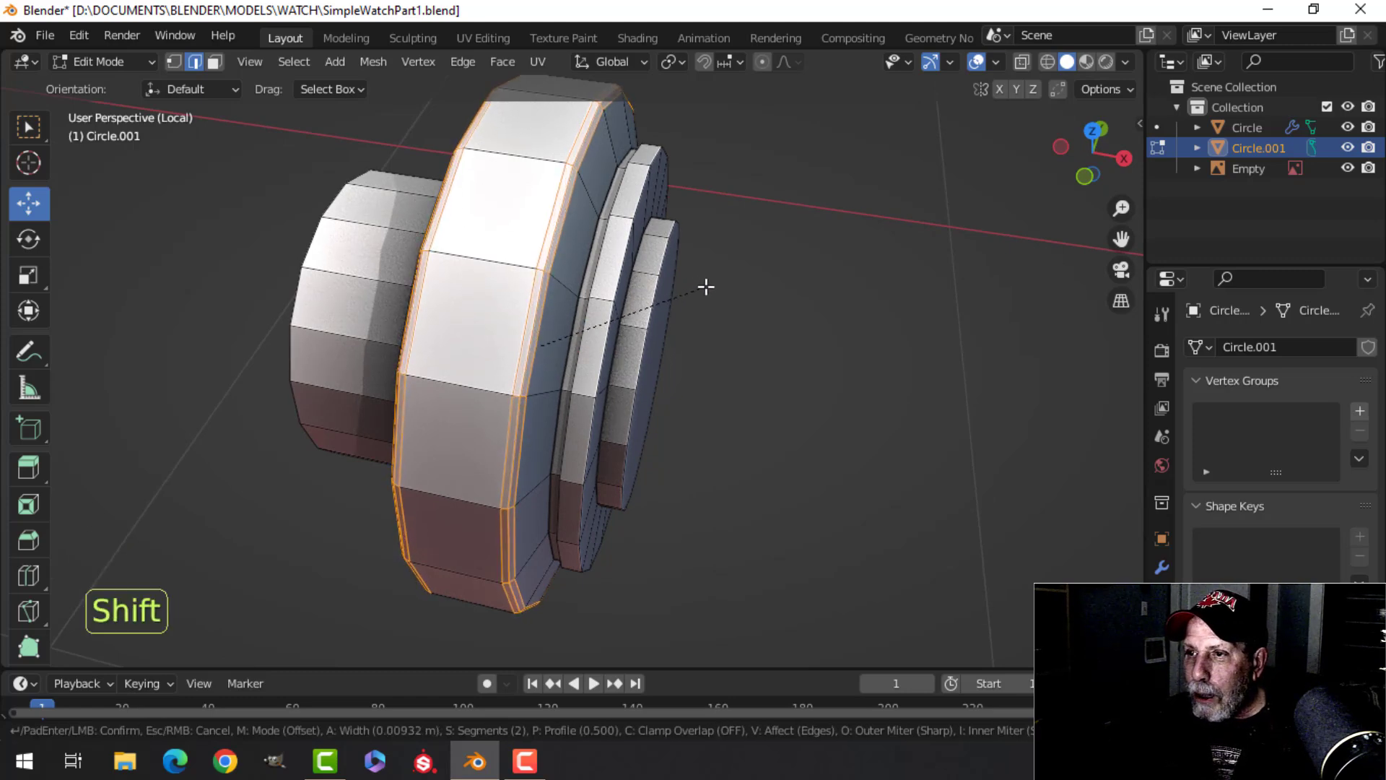
scroll(706, 287, down, 1)
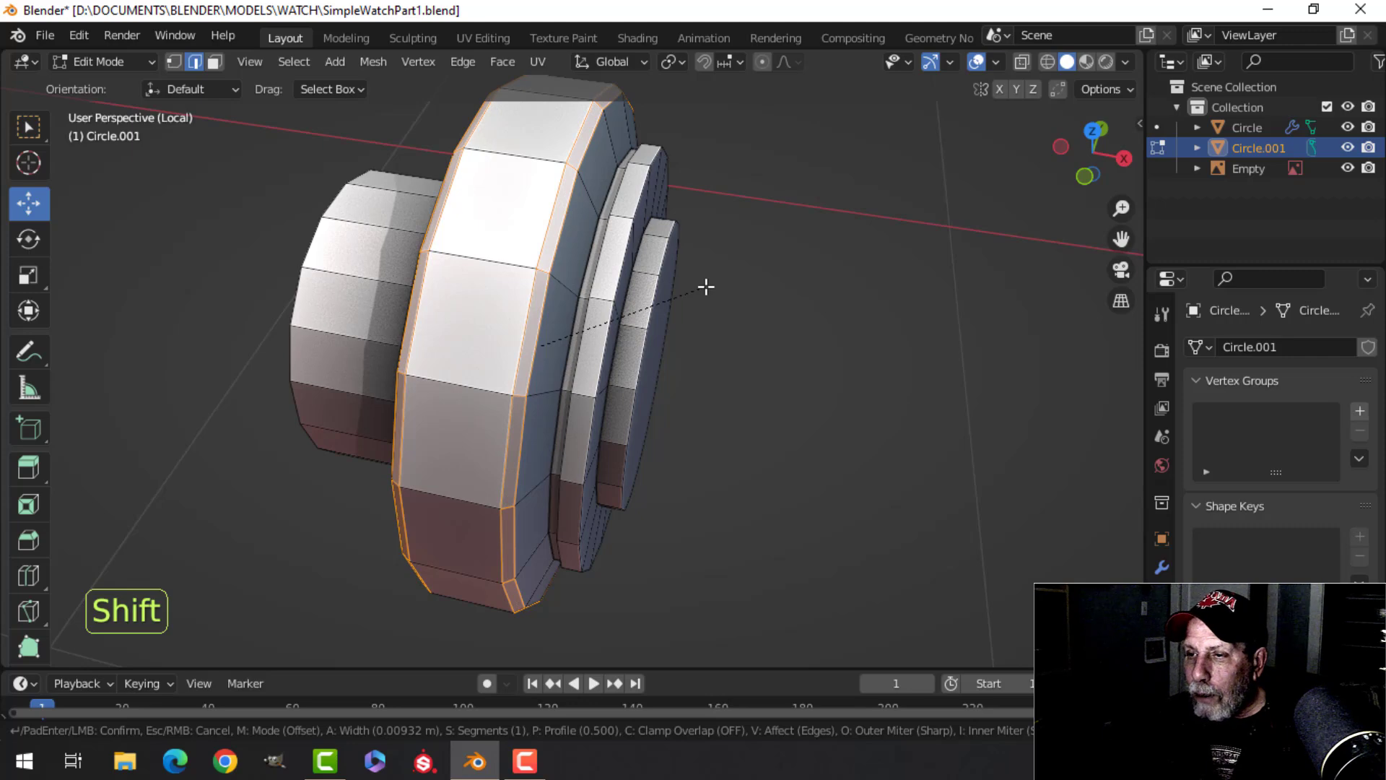
scroll(706, 287, up, 1)
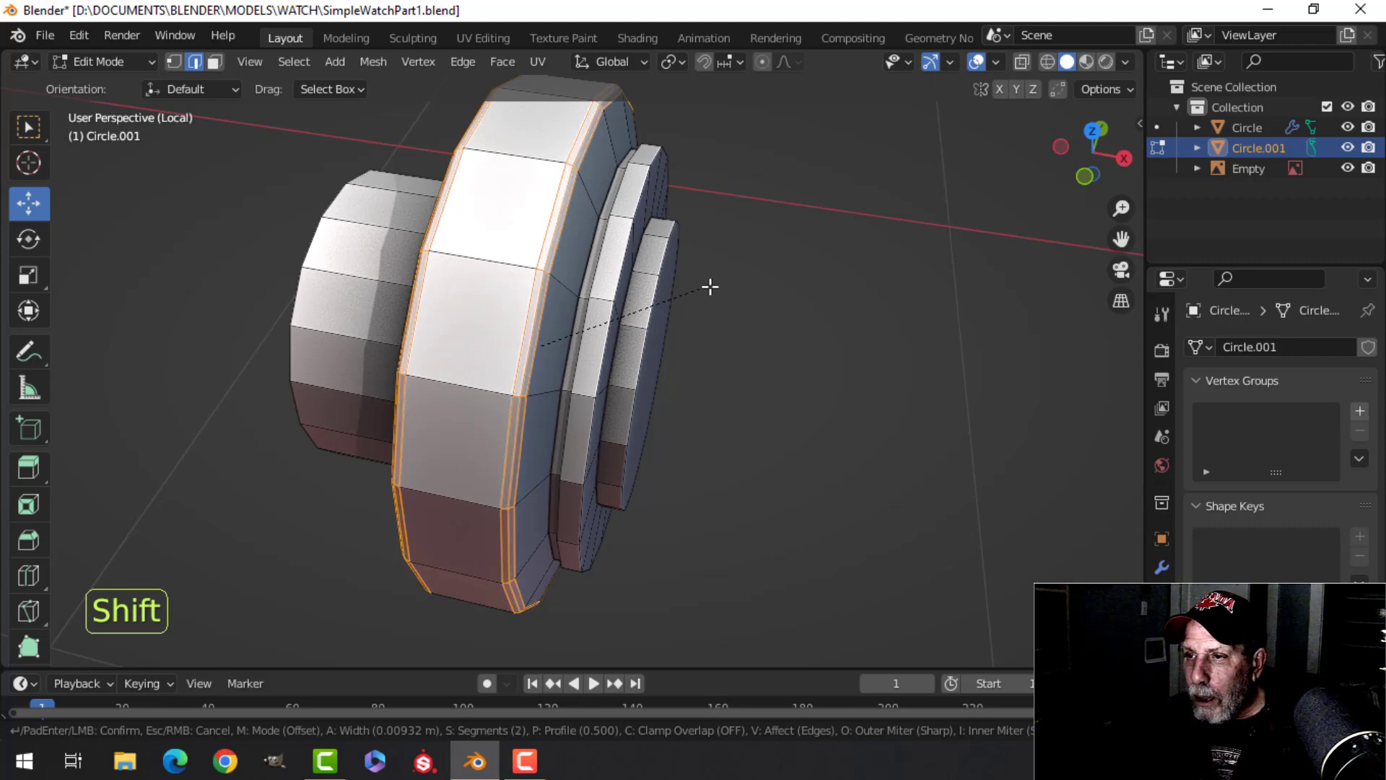
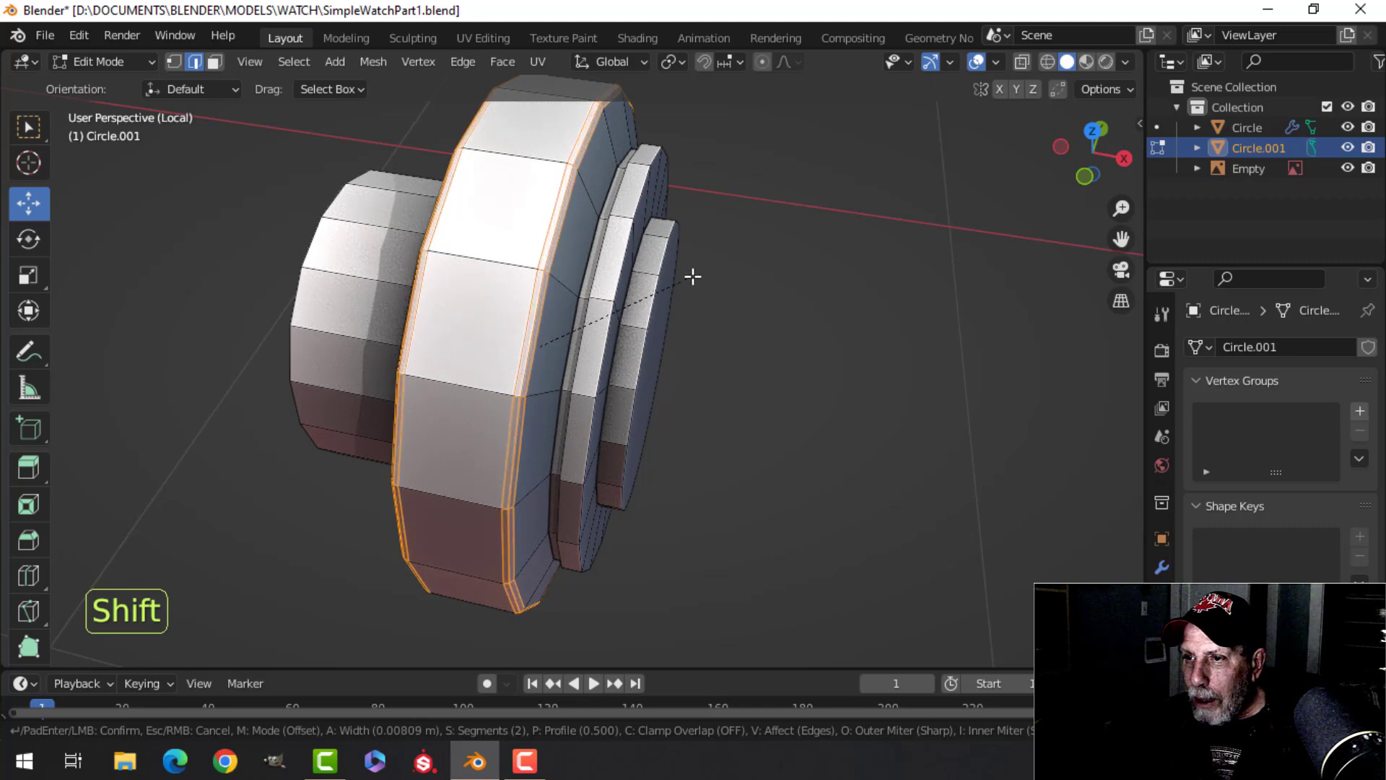
click(693, 276)
Bevel the outer edge loops of the crown's two smaller rings together with 2 segments, and clear the selection
middle_drag(693, 276, 551, 331)
scroll(545, 320, up, 3)
key(alt+a)
middle_drag(577, 222, 631, 327)
alt+shift+click(654, 222)
alt+shift+click(755, 297)
middle_drag(755, 297, 780, 326)
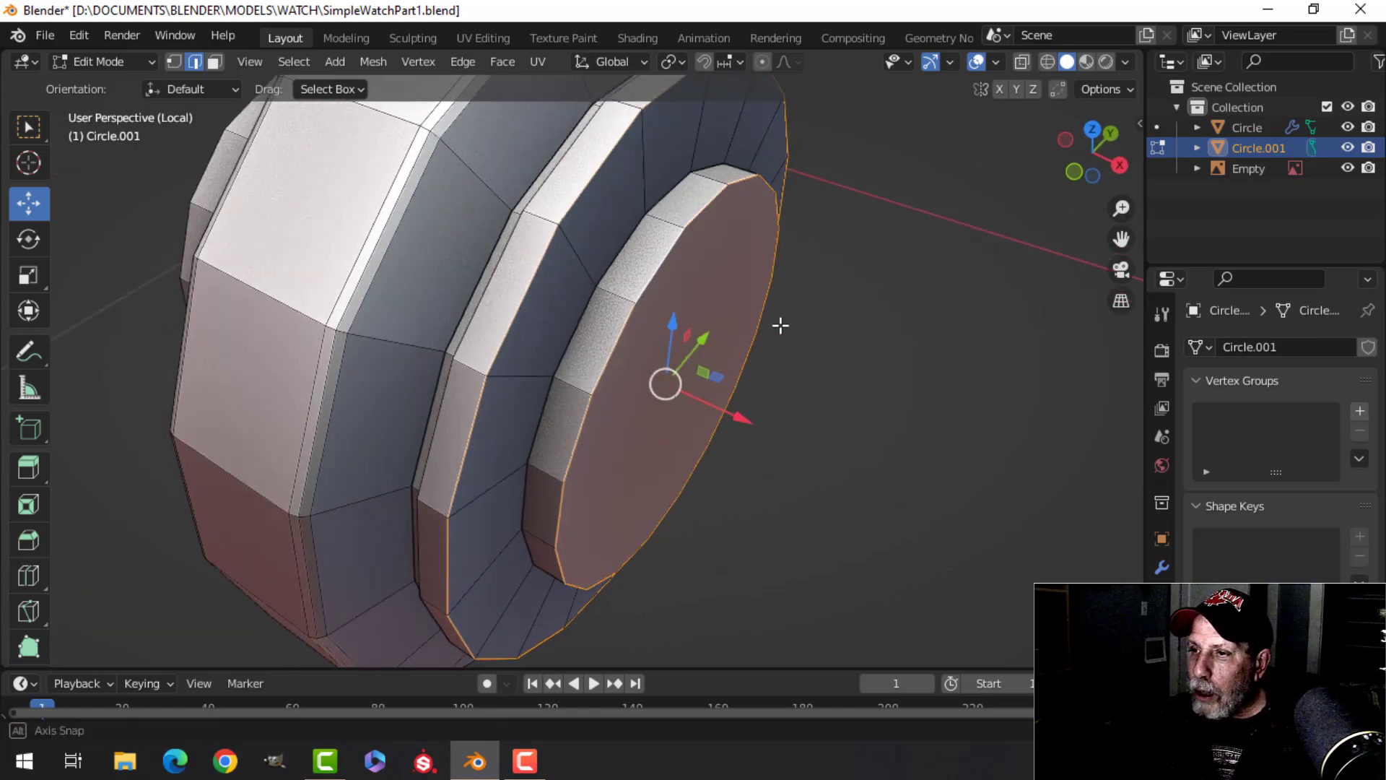
key(ctrl+b)
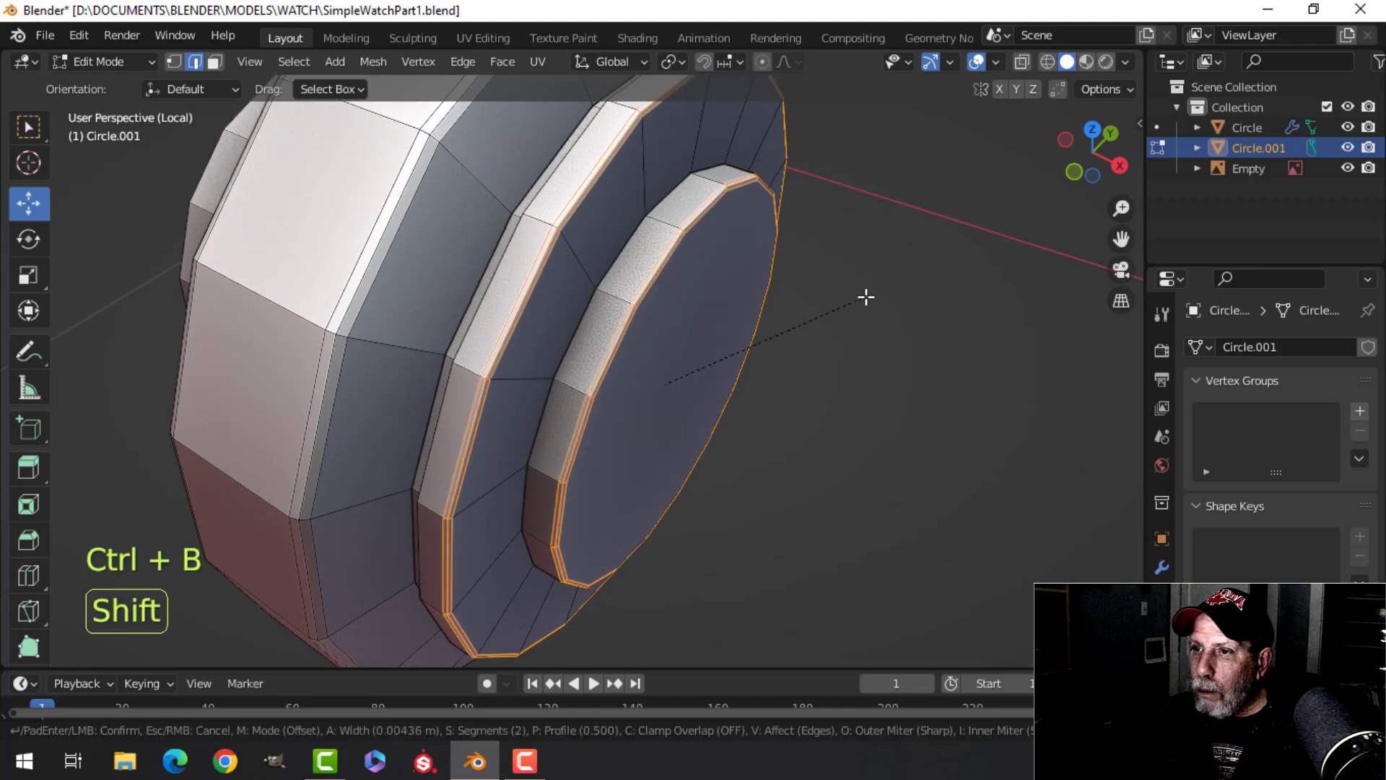
click(885, 283)
middle_drag(885, 283, 785, 302)
key(alt+a)
Add a level 1 subdivision to the crown in Object Mode and shade it smooth
scroll(785, 302, down, 3)
mouse_move(650, 334)
middle_down()
mouse_move(764, 313)
mouse_move(743, 337)
mouse_move(646, 339)
middle_up()
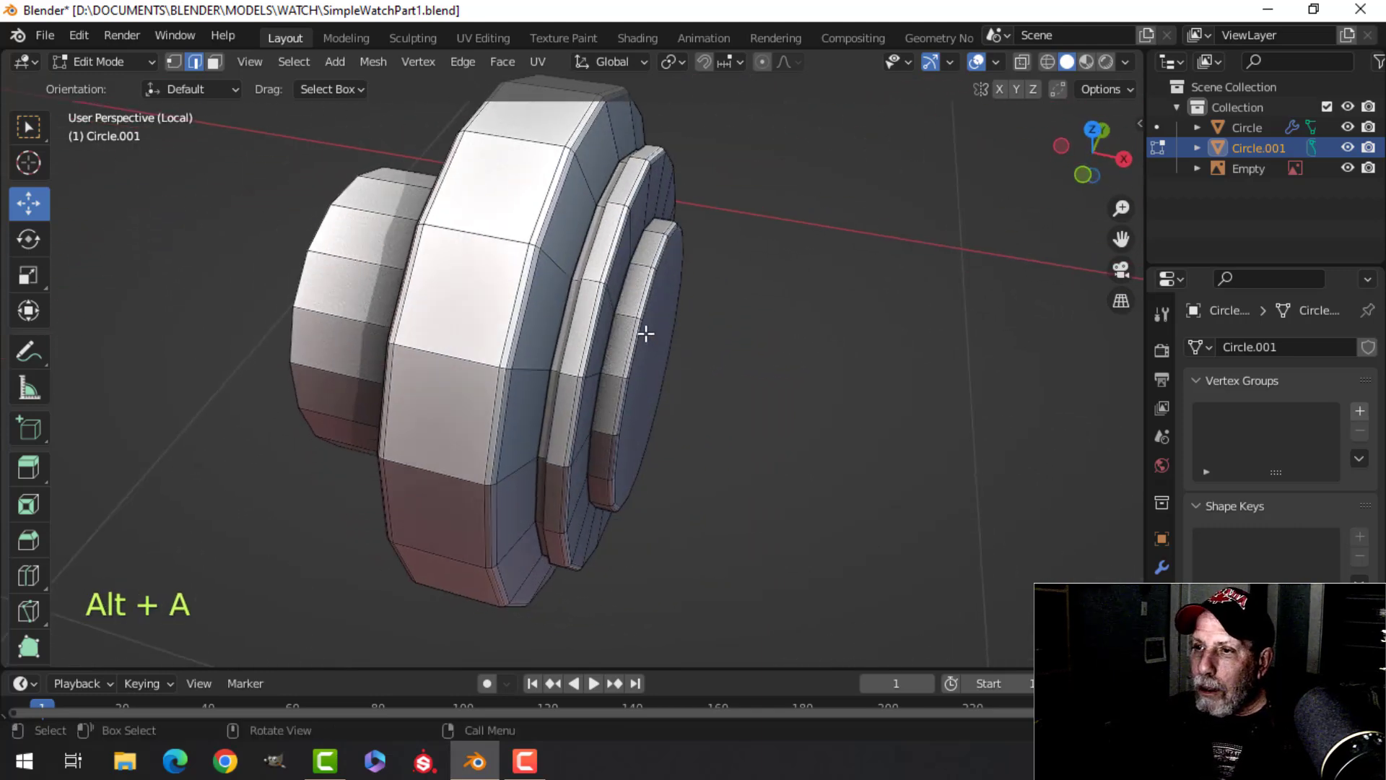
key(Tab)
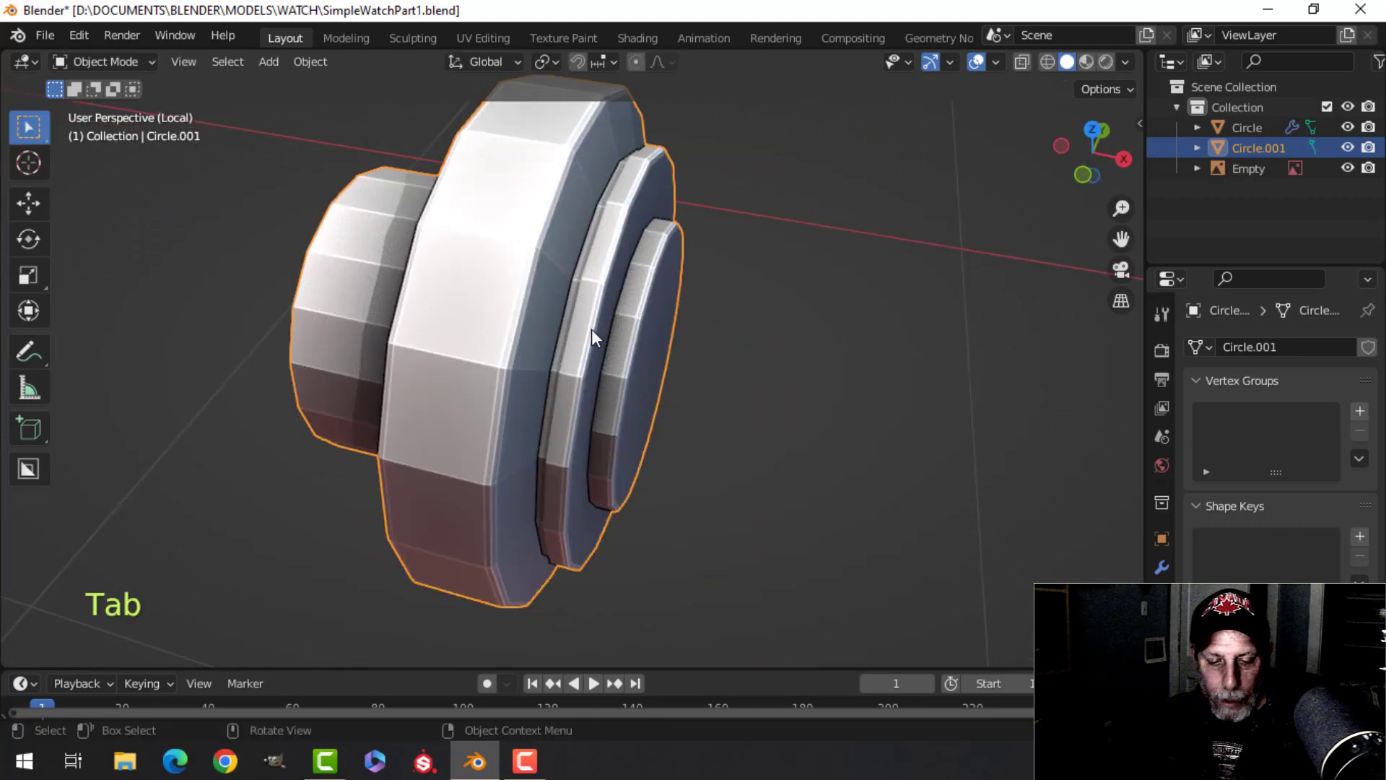
key(ctrl+1)
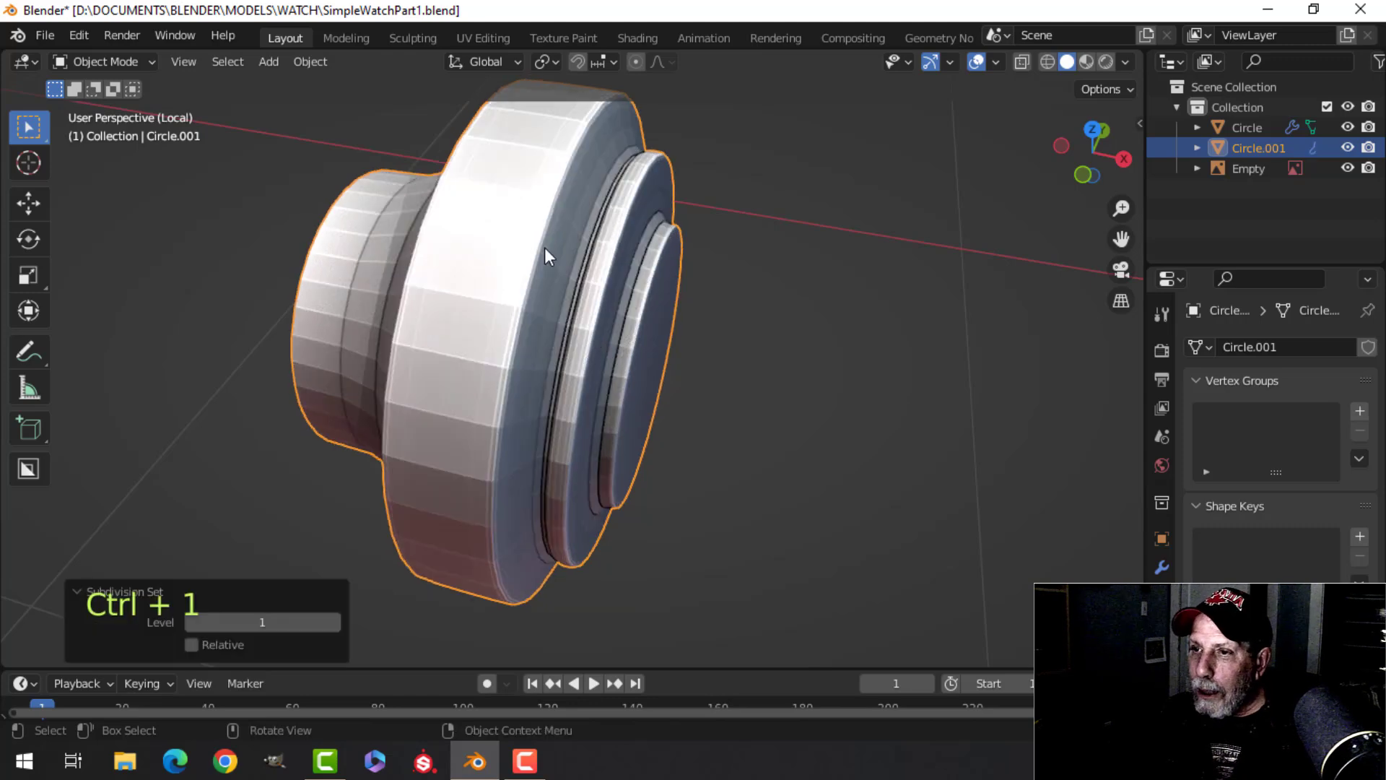
right_click(509, 213)
click(505, 206)
mouse_move(495, 255)
middle_down()
mouse_move(628, 275)
mouse_move(439, 326)
middle_up()
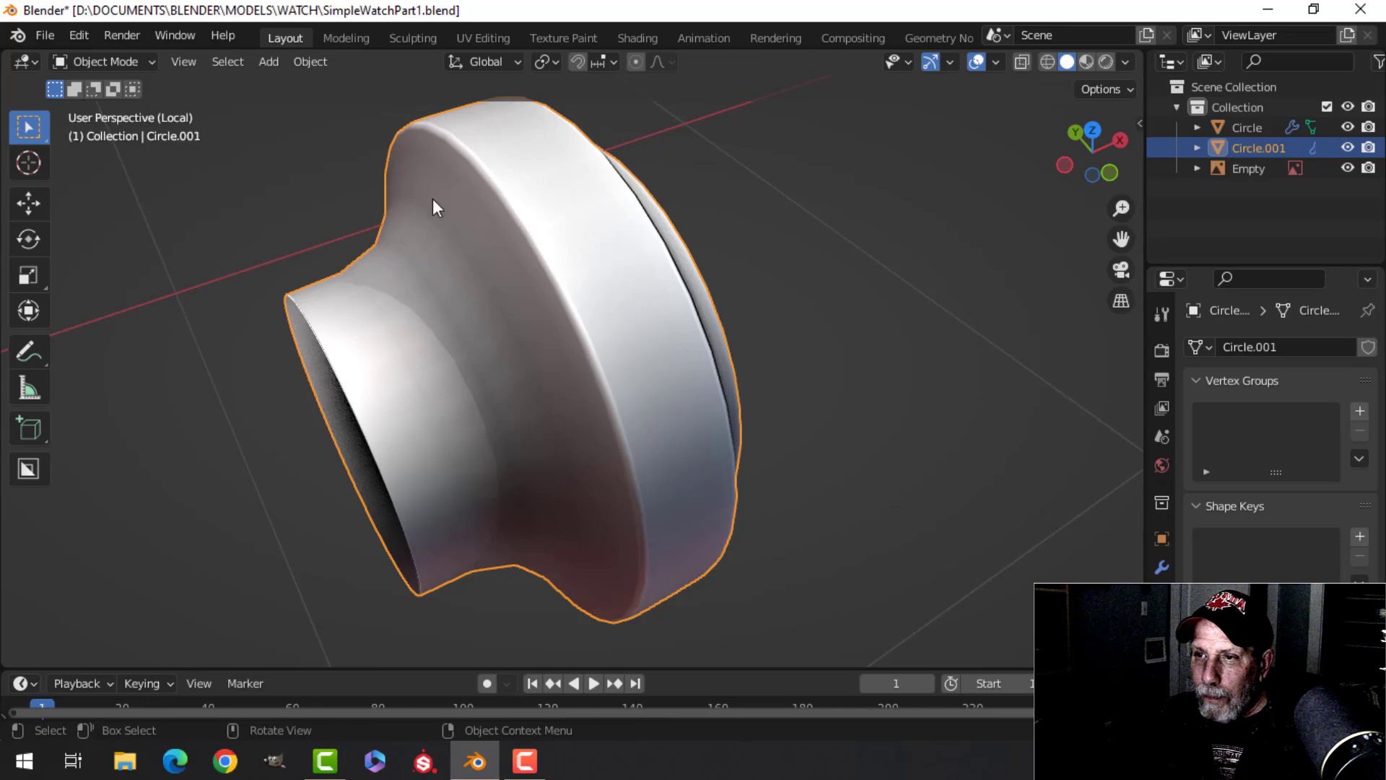
mouse_move(431, 263)
middle_down()
mouse_move(569, 252)
mouse_move(532, 213)
mouse_move(687, 207)
mouse_move(561, 284)
middle_up()
Hide the crown's subdivision in the viewport and bevel the edge loop where the stem meets the widest ring with 2 segments
key(Tab)
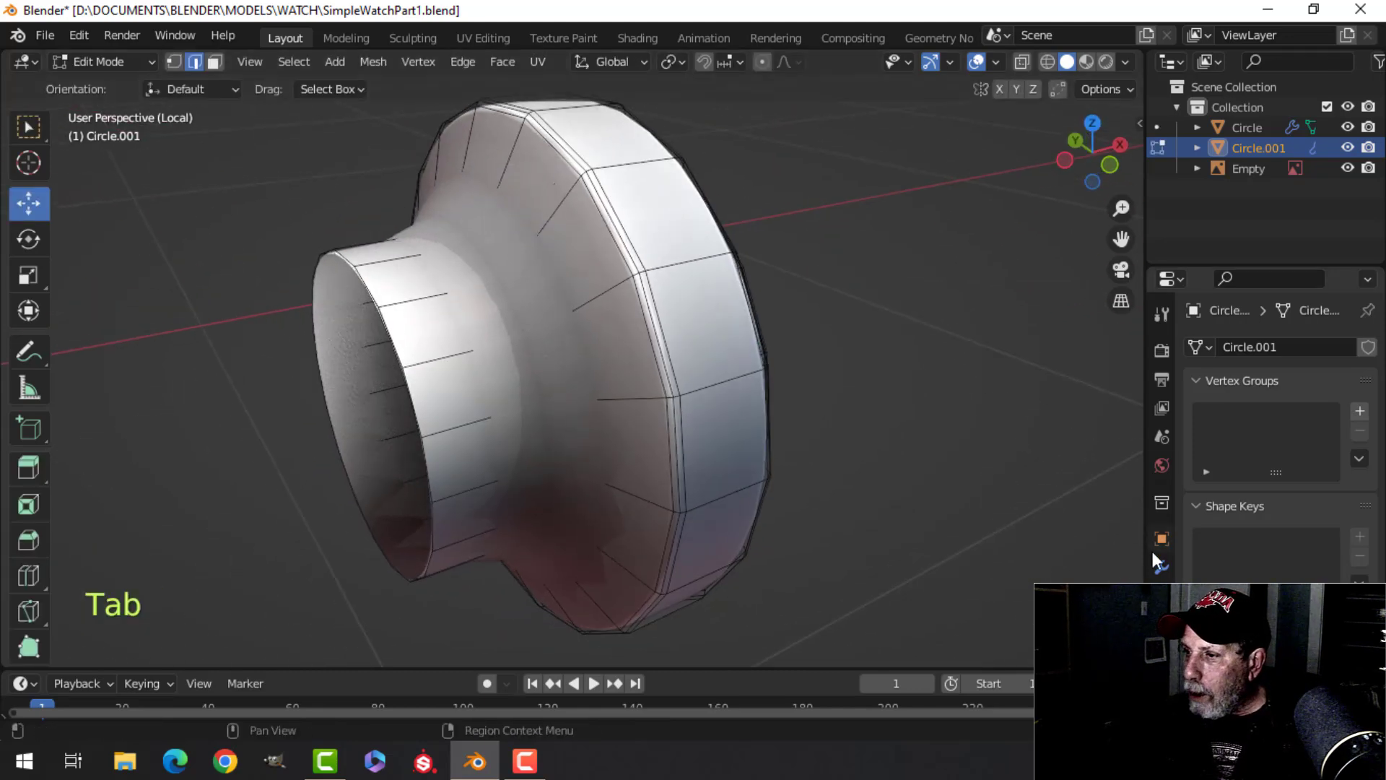
click(1162, 566)
click(1279, 380)
middle_drag(681, 334, 535, 313)
scroll(504, 343, up, 3)
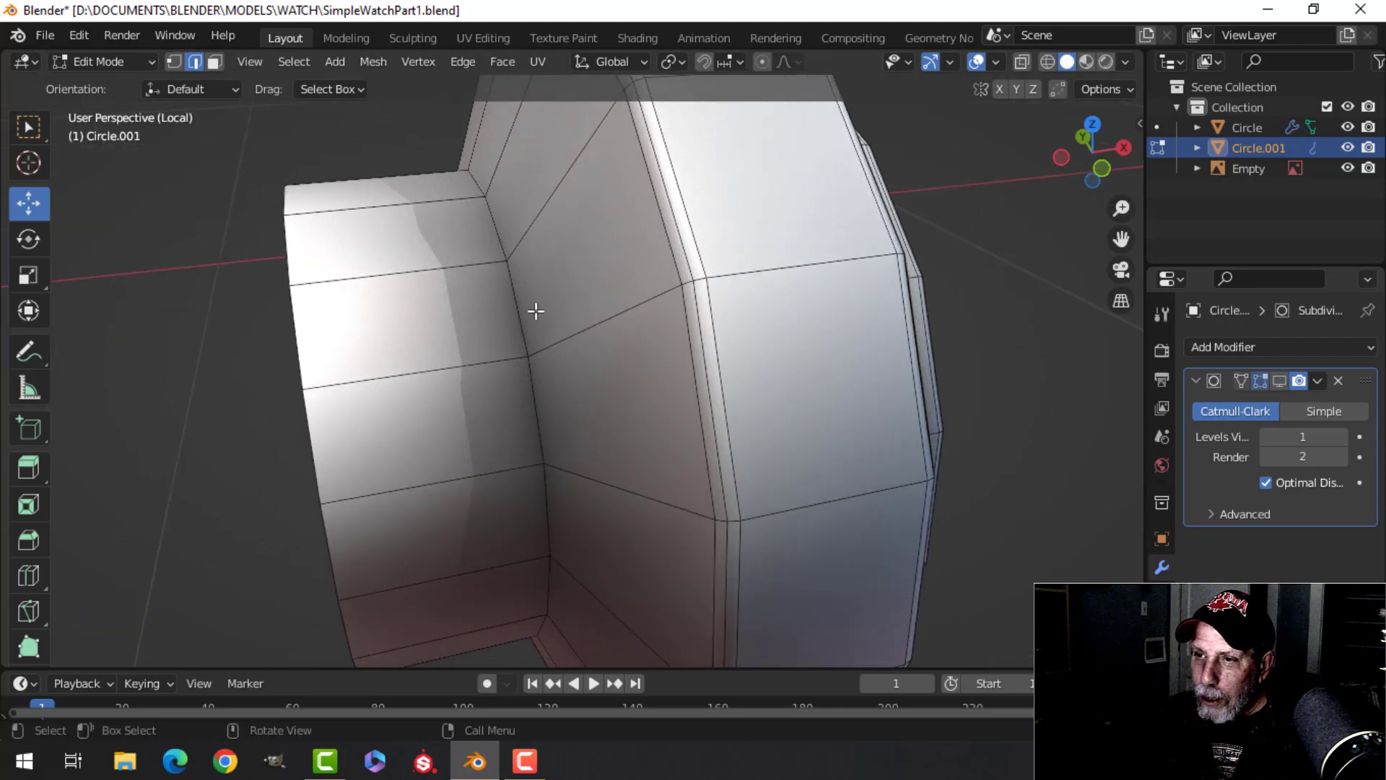
alt+shift+click(513, 291)
key(ctrl+b)
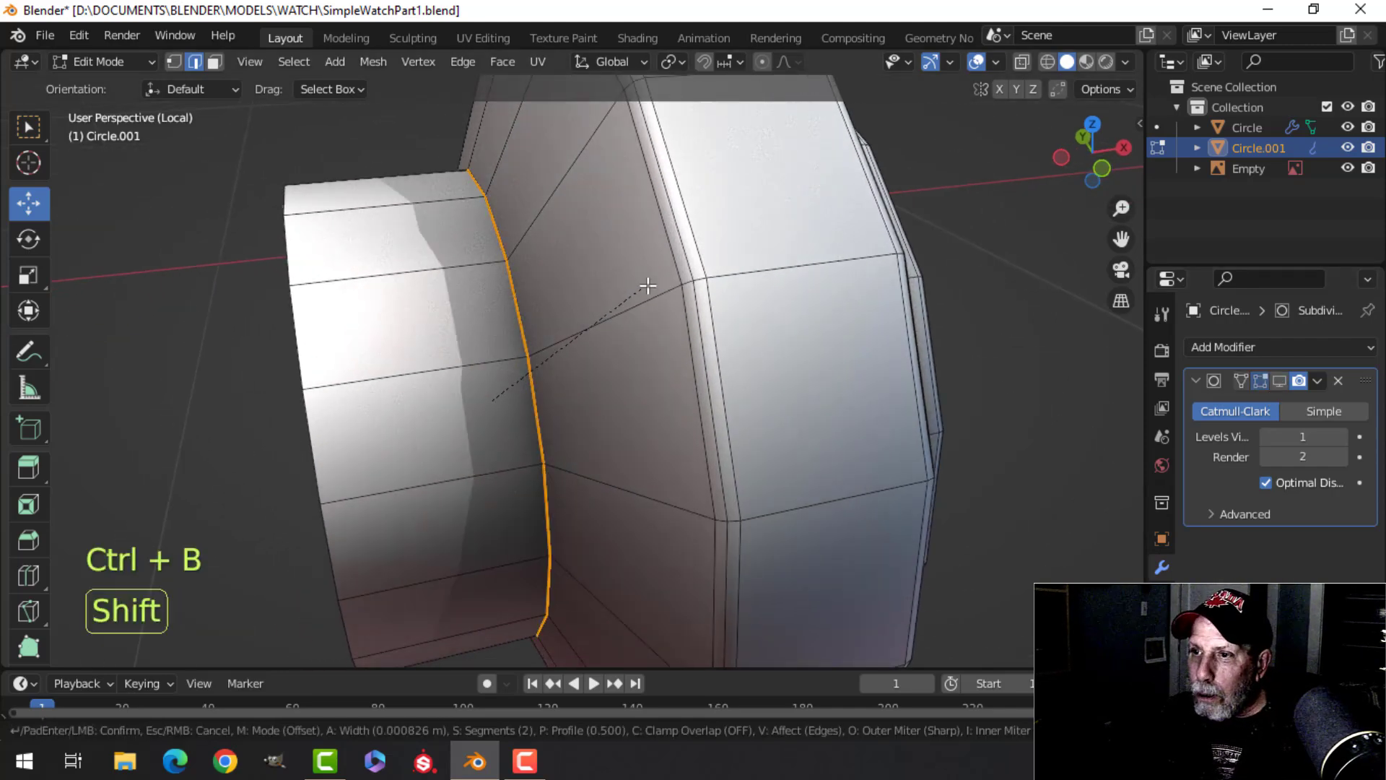
click(680, 265)
Bevel the inner edge loop of the crown's middle ring with 2 segments and a width of 0.00532 m
middle_drag(651, 242, 514, 285)
key(alt+a)
scroll(525, 279, up, 3)
alt+shift+click(490, 200)
middle_drag(588, 223, 721, 261)
middle_drag(631, 280, 680, 285)
scroll(681, 284, up, 2)
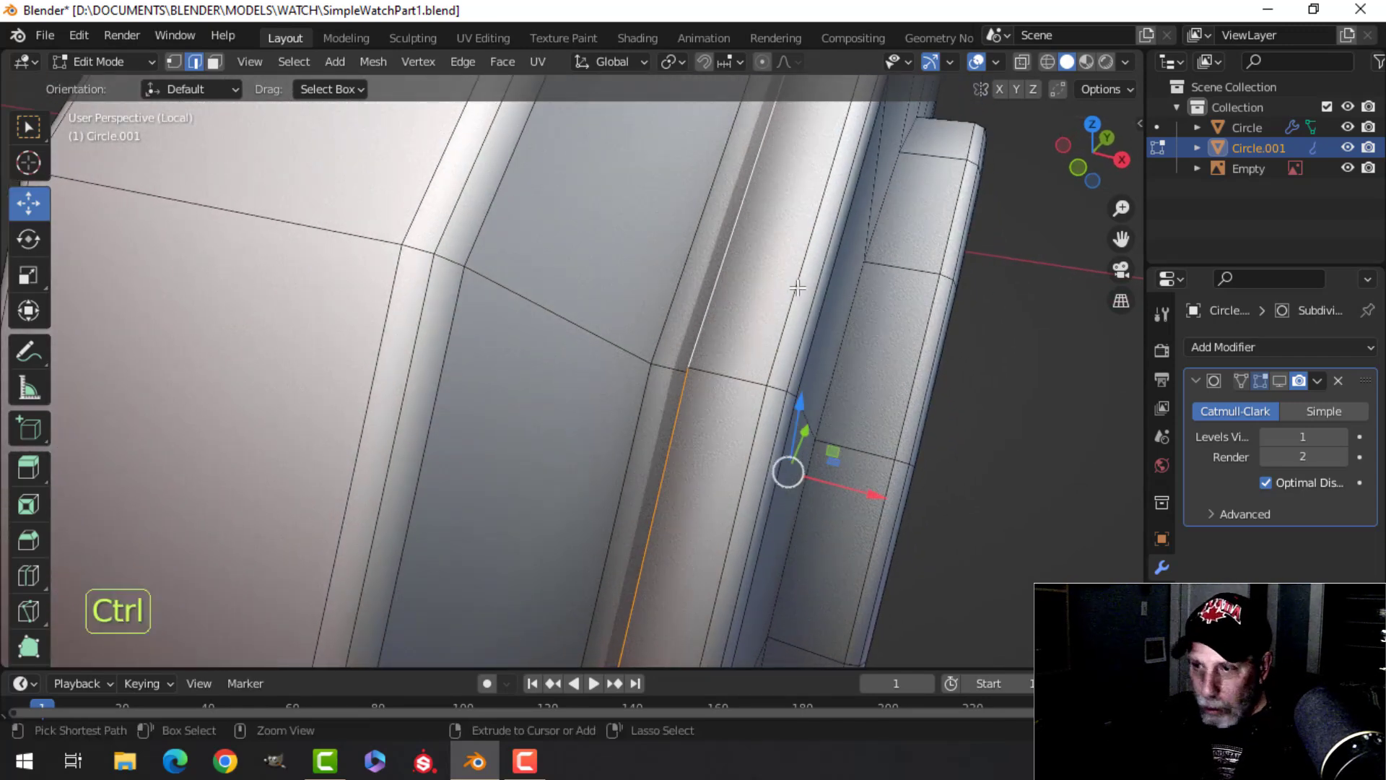
key(ctrl+b)
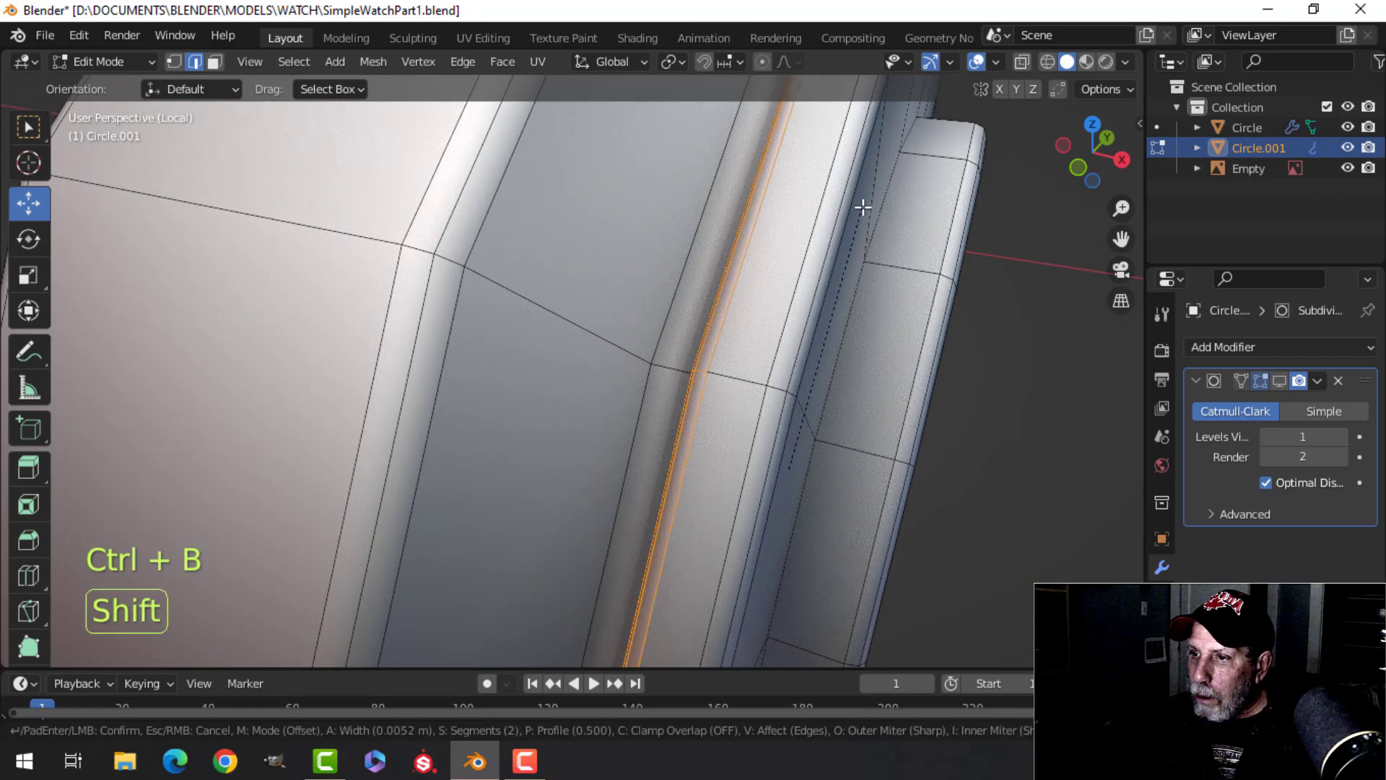
click(862, 208)
middle_drag(860, 204, 652, 250)
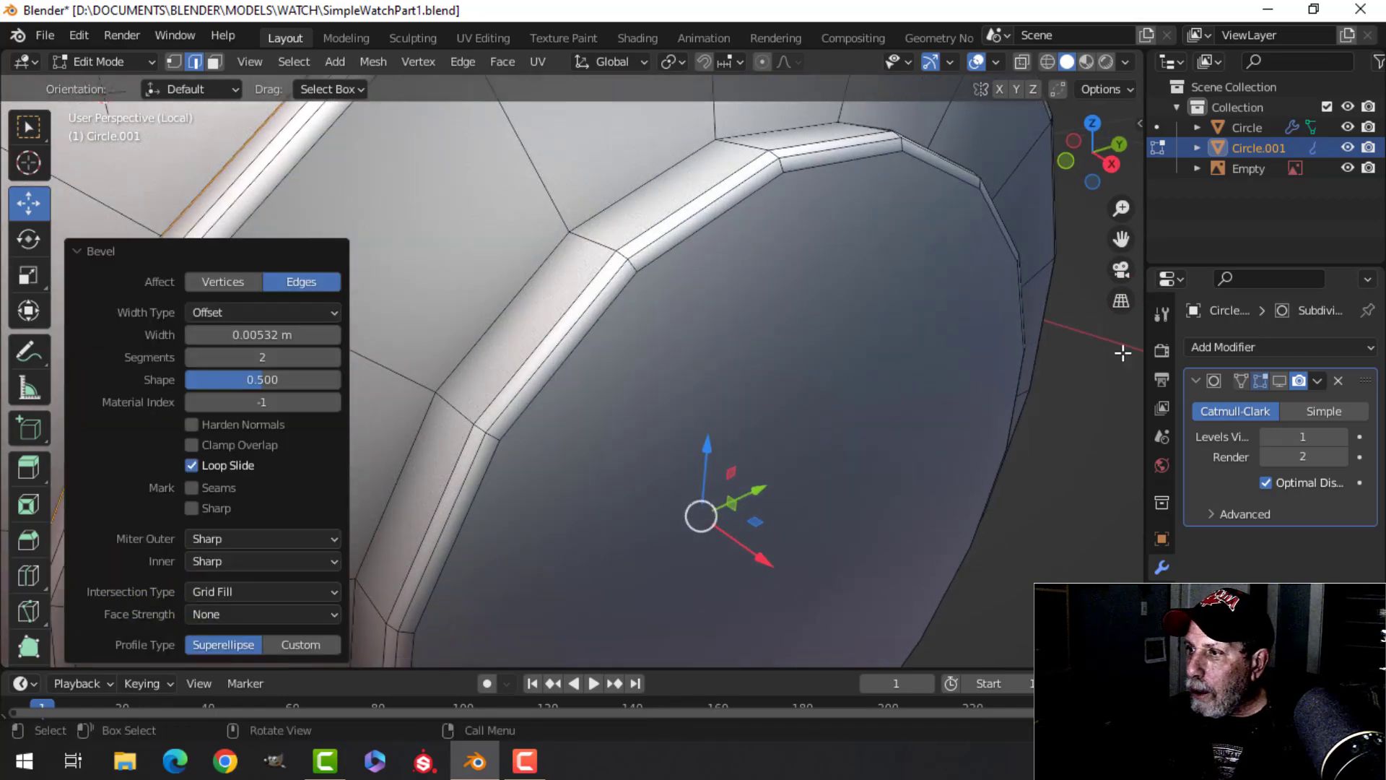
Bevel the edge loop at the base of the crown's smallest ring with 2 segments, and return to Object Mode
key(alt+a)
alt+shift+click(644, 203)
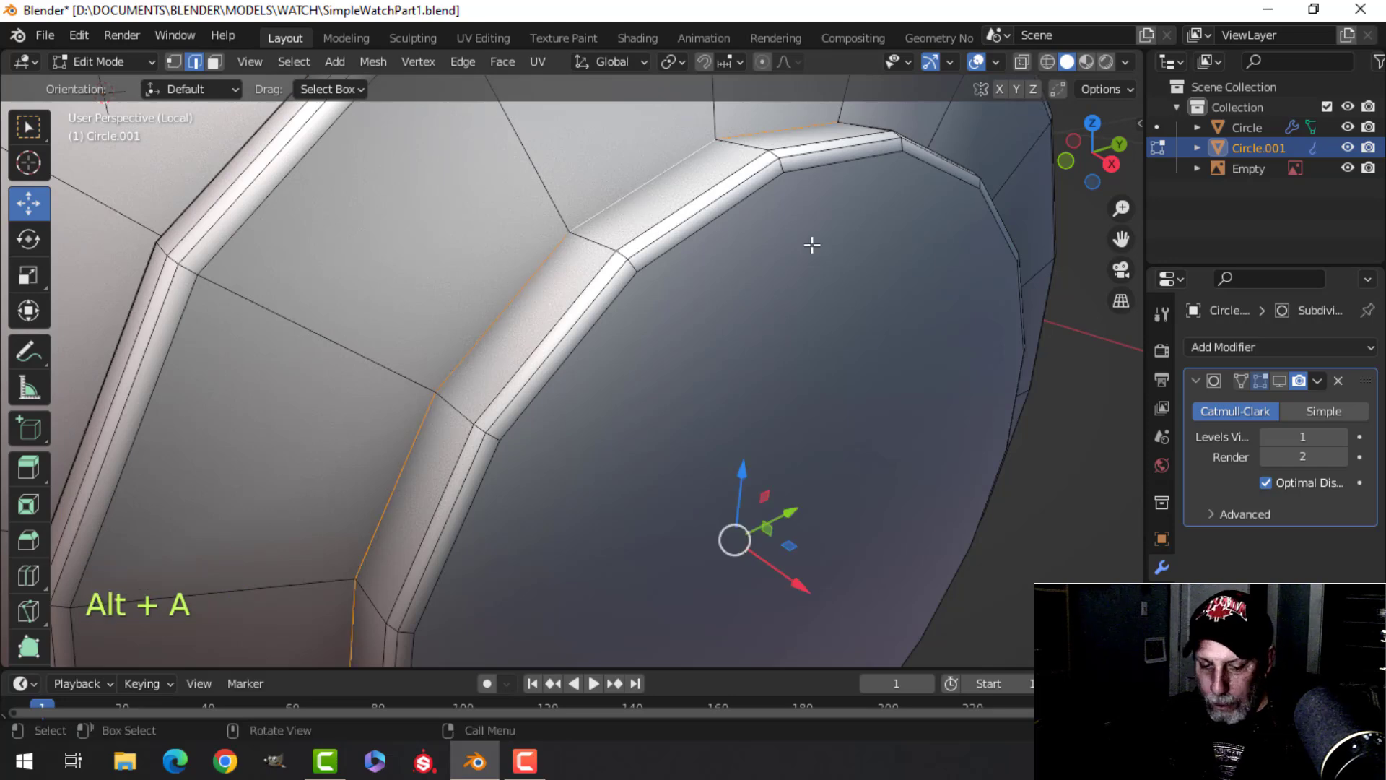
key(ctrl+b)
key(shift)
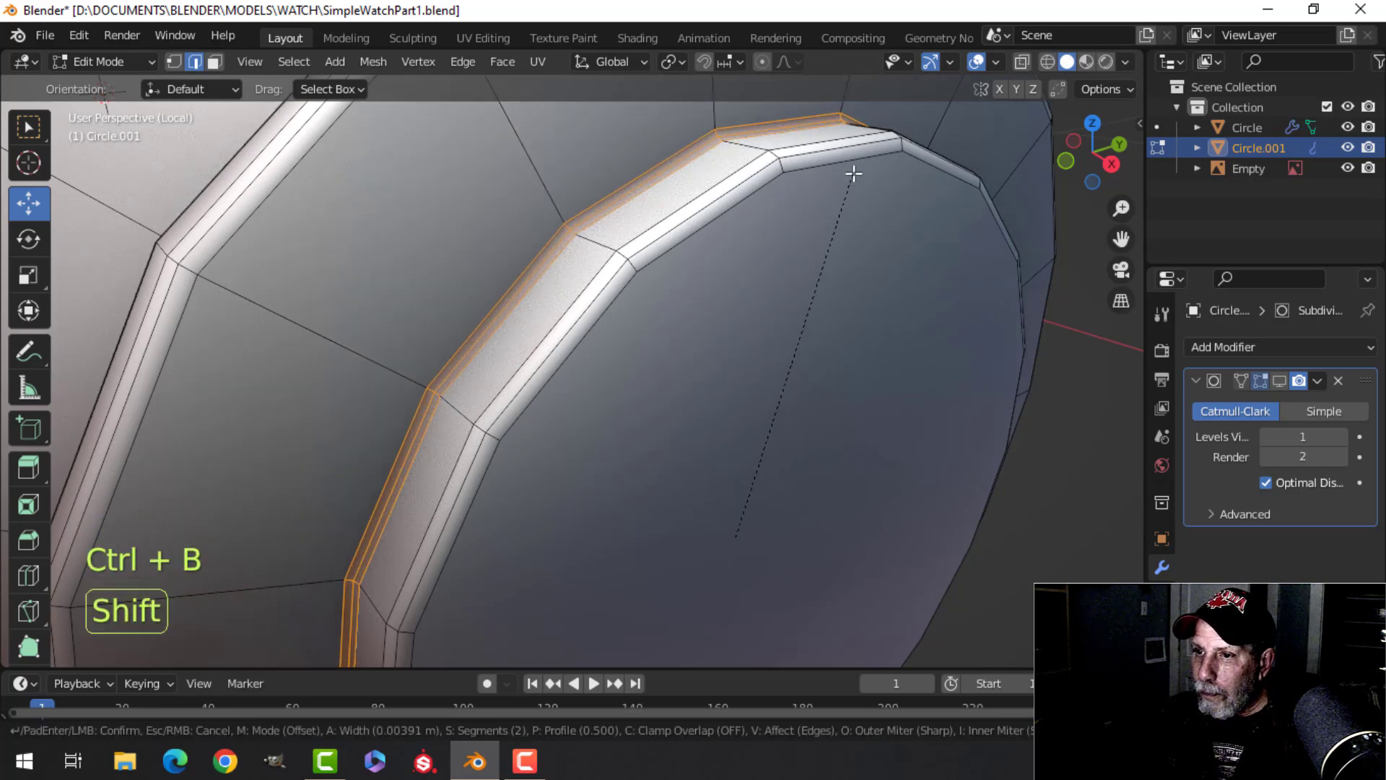
click(830, 208)
key(Tab)
scroll(830, 208, down, 5)
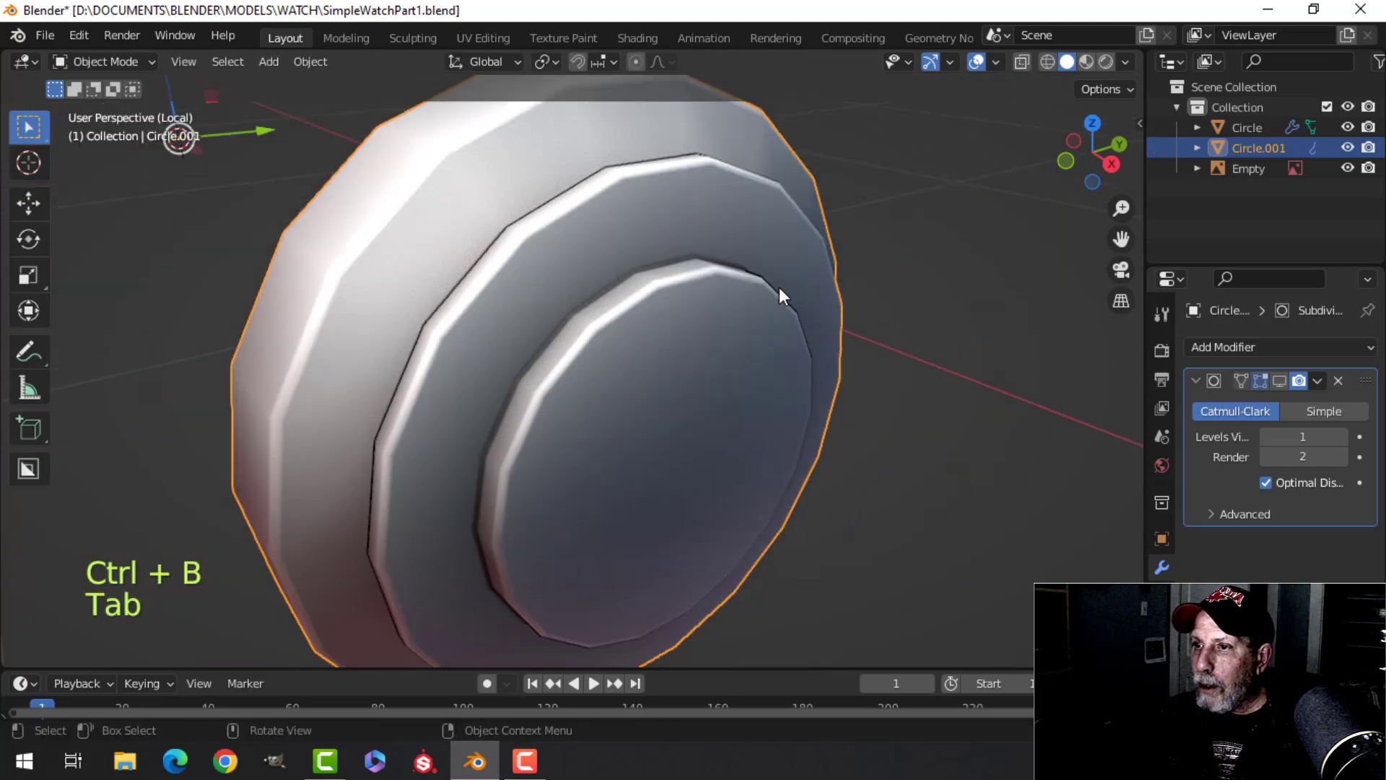
Show the crown's subdivision in the viewport again, deselect the crown and exit local view
click(1279, 381)
middle_drag(506, 354, 630, 375)
key(alt+a)
scroll(577, 361, down, 4)
key(KP_Divide)
Examine the crown's fit on the watch case and compare its rim with the ridged crown in the reference image
middle_drag(541, 413, 558, 438)
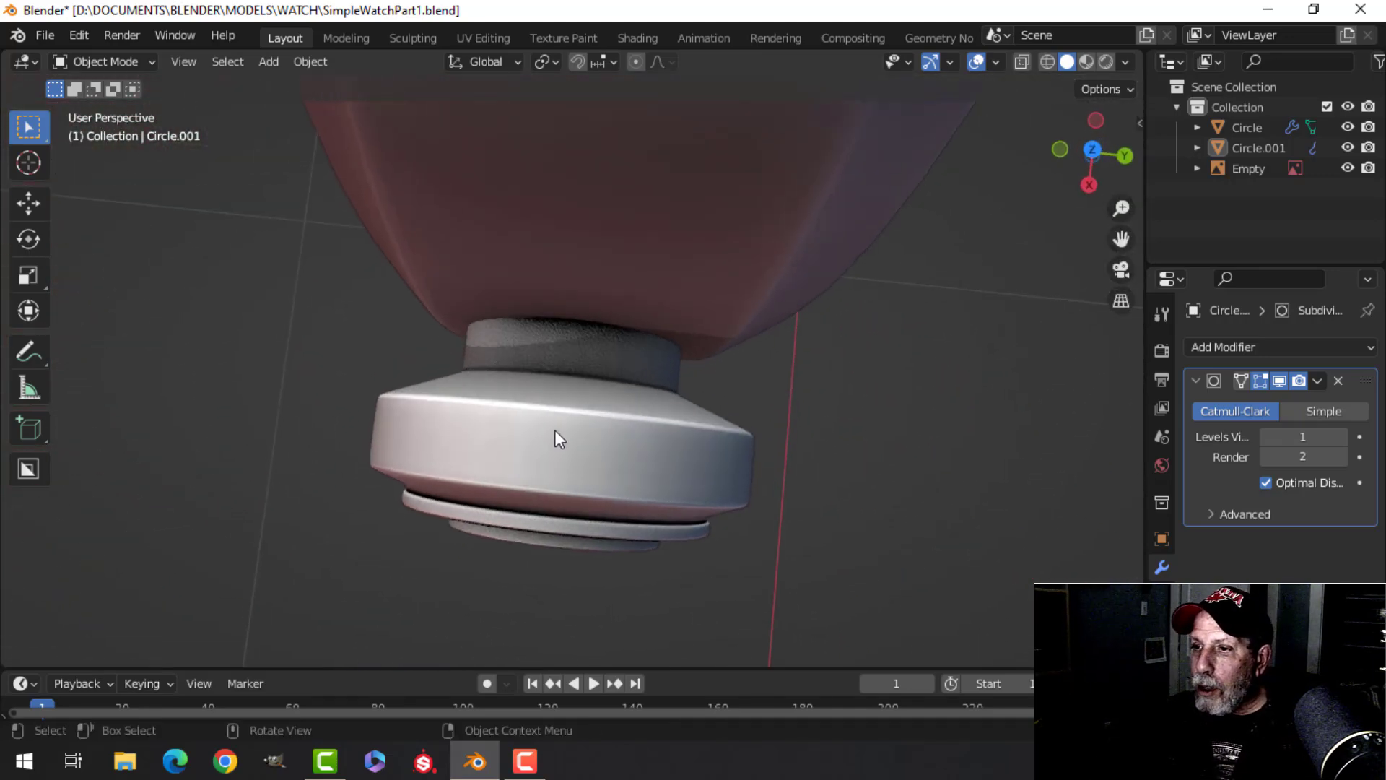
middle_drag(589, 317, 722, 384)
scroll(707, 378, up, 3)
scroll(591, 390, up, 1)
middle_drag(591, 390, 642, 329)
scroll(613, 385, up, 4)
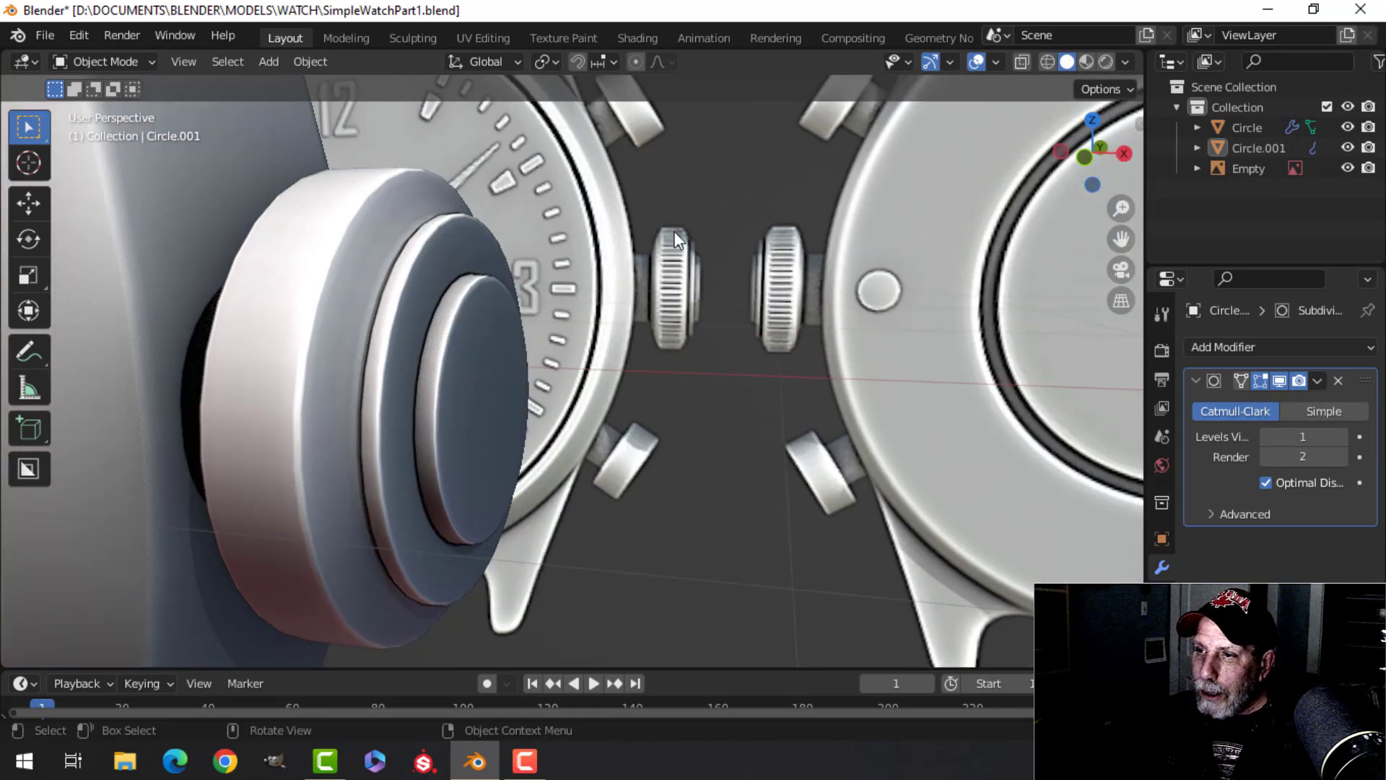
middle_drag(677, 278, 564, 396)
scroll(595, 388, up, 3)
scroll(564, 399, down, 2)
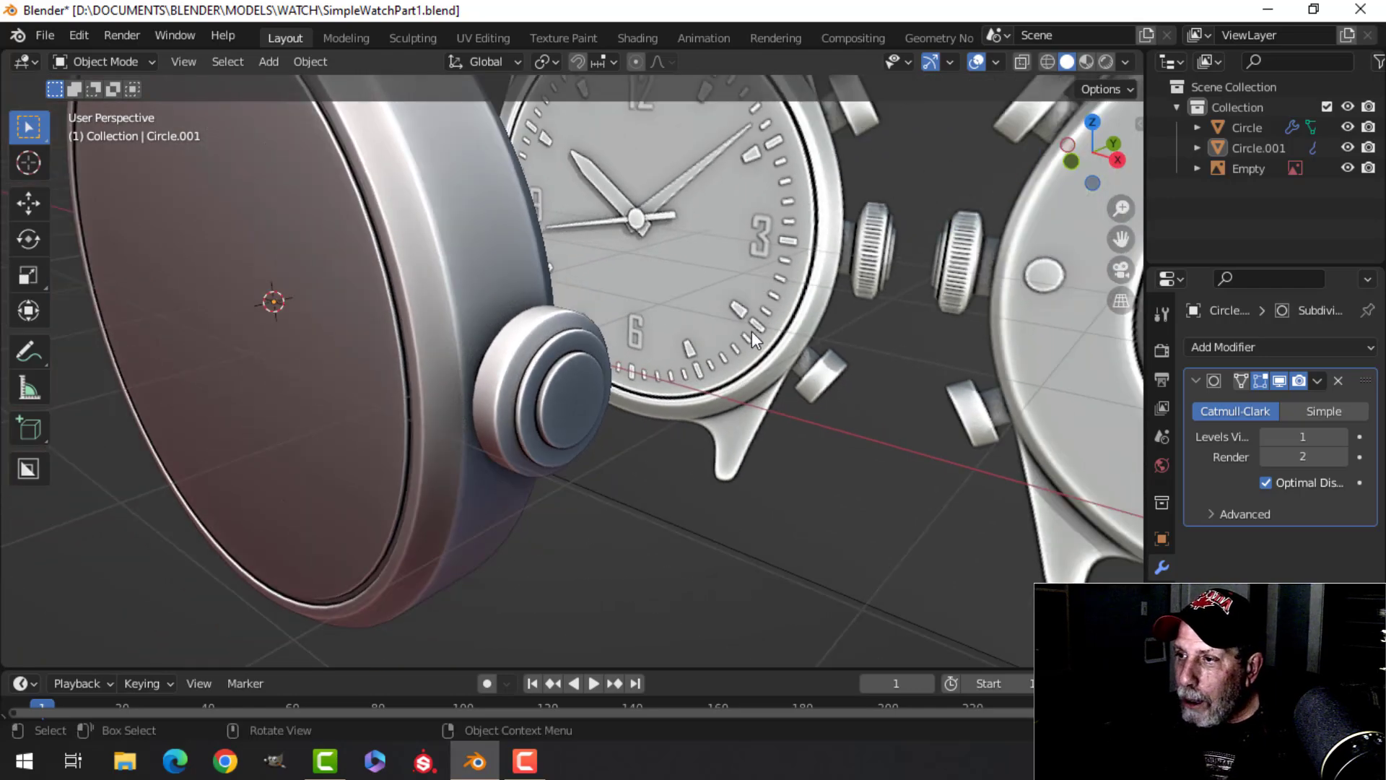
middle_drag(870, 249, 624, 378)
Select the face loop around the rim of the crown's widest ring in face select mode, working from the front view
click(624, 378)
key(KP_1)
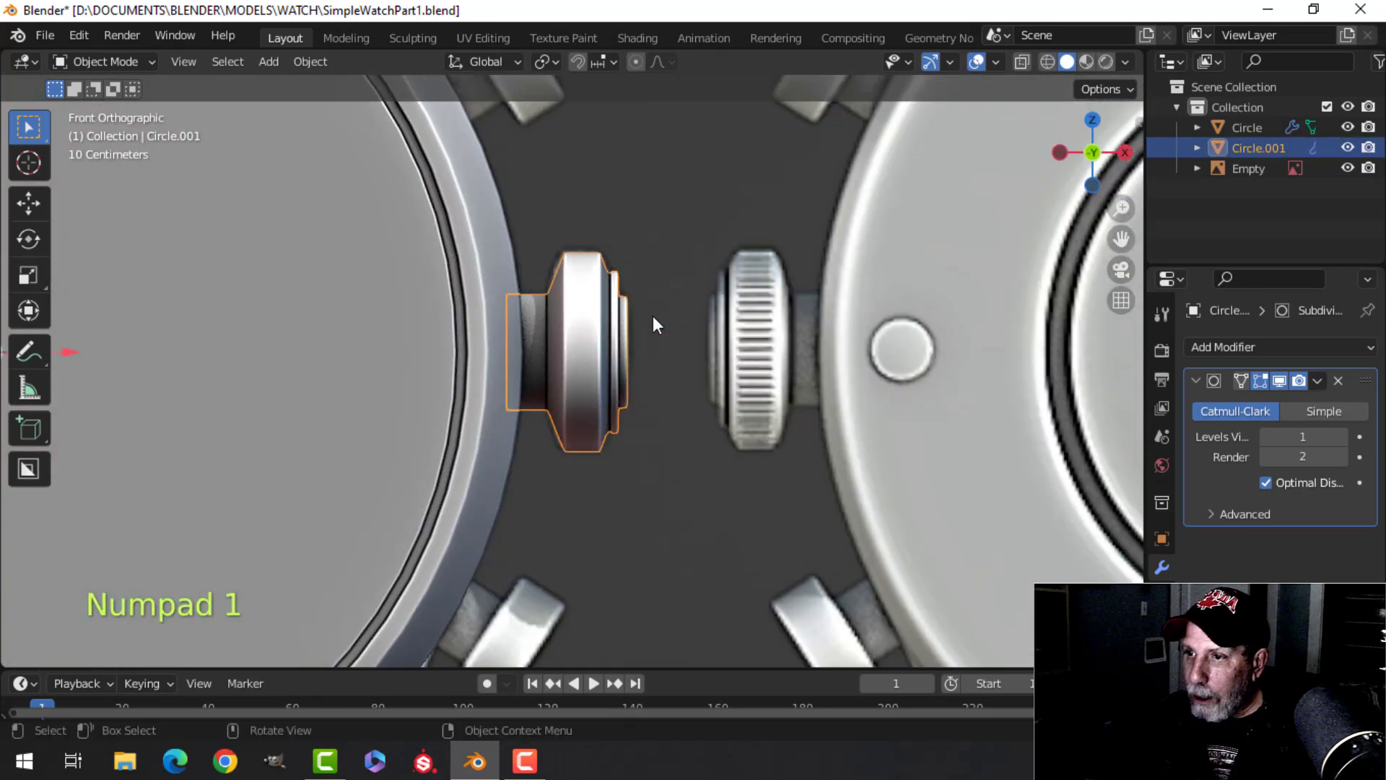
scroll(652, 314, up, 3)
key(Tab)
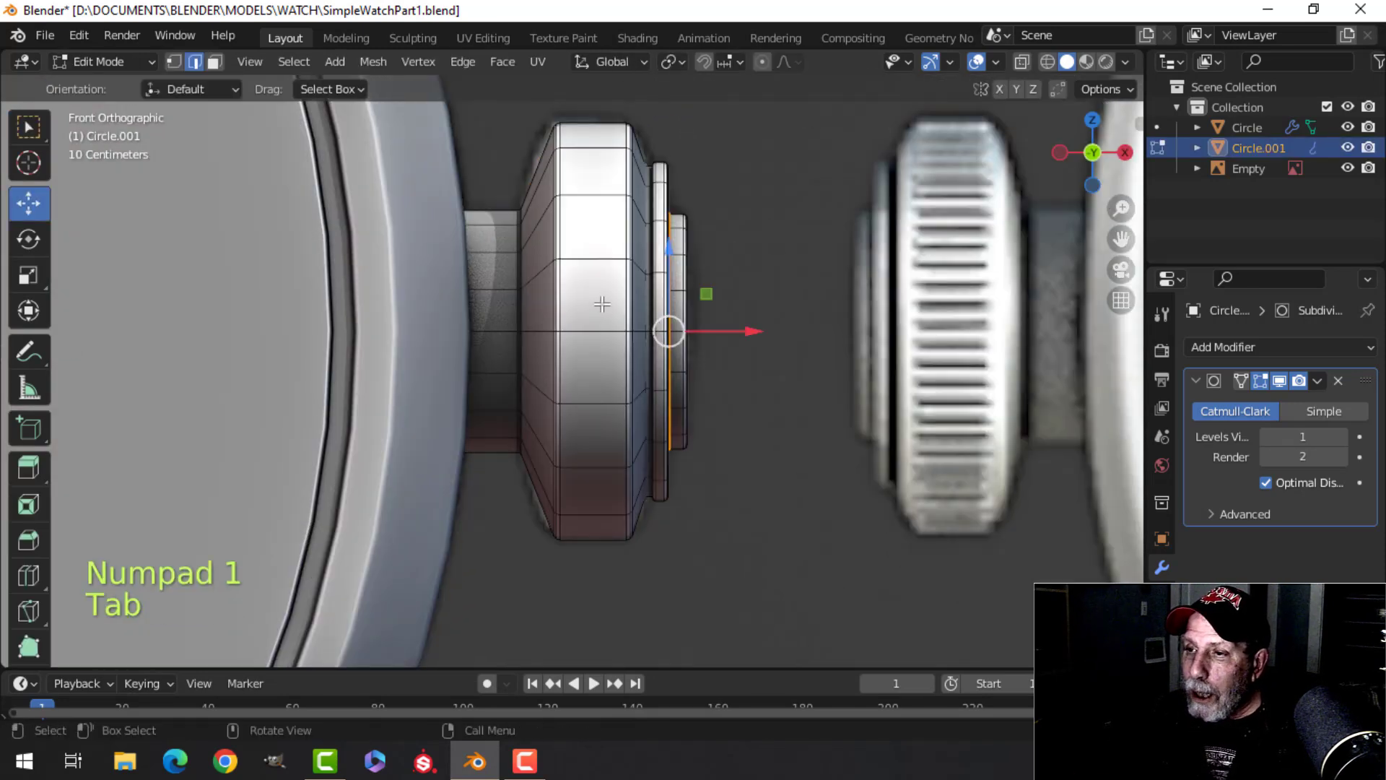
key(alt+a)
scroll(582, 296, down, 1)
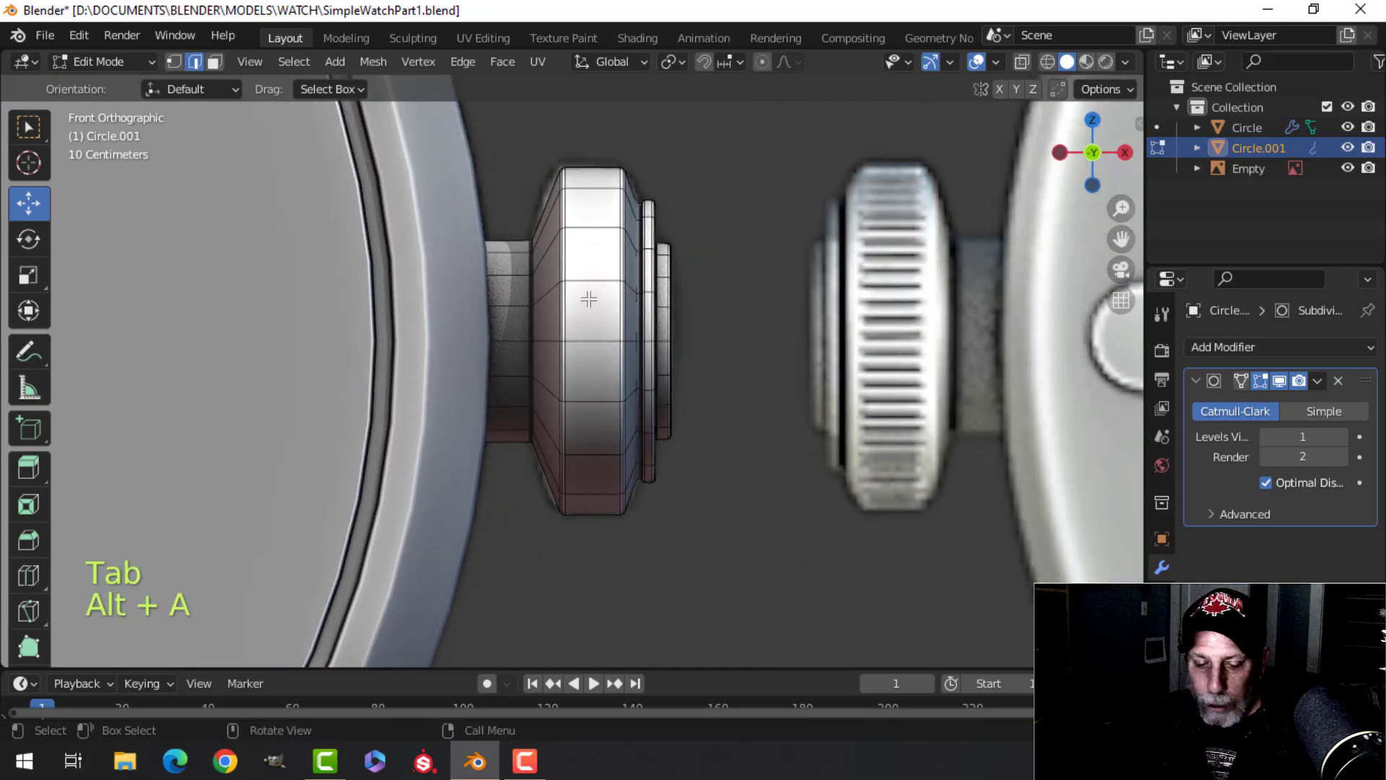
key(3)
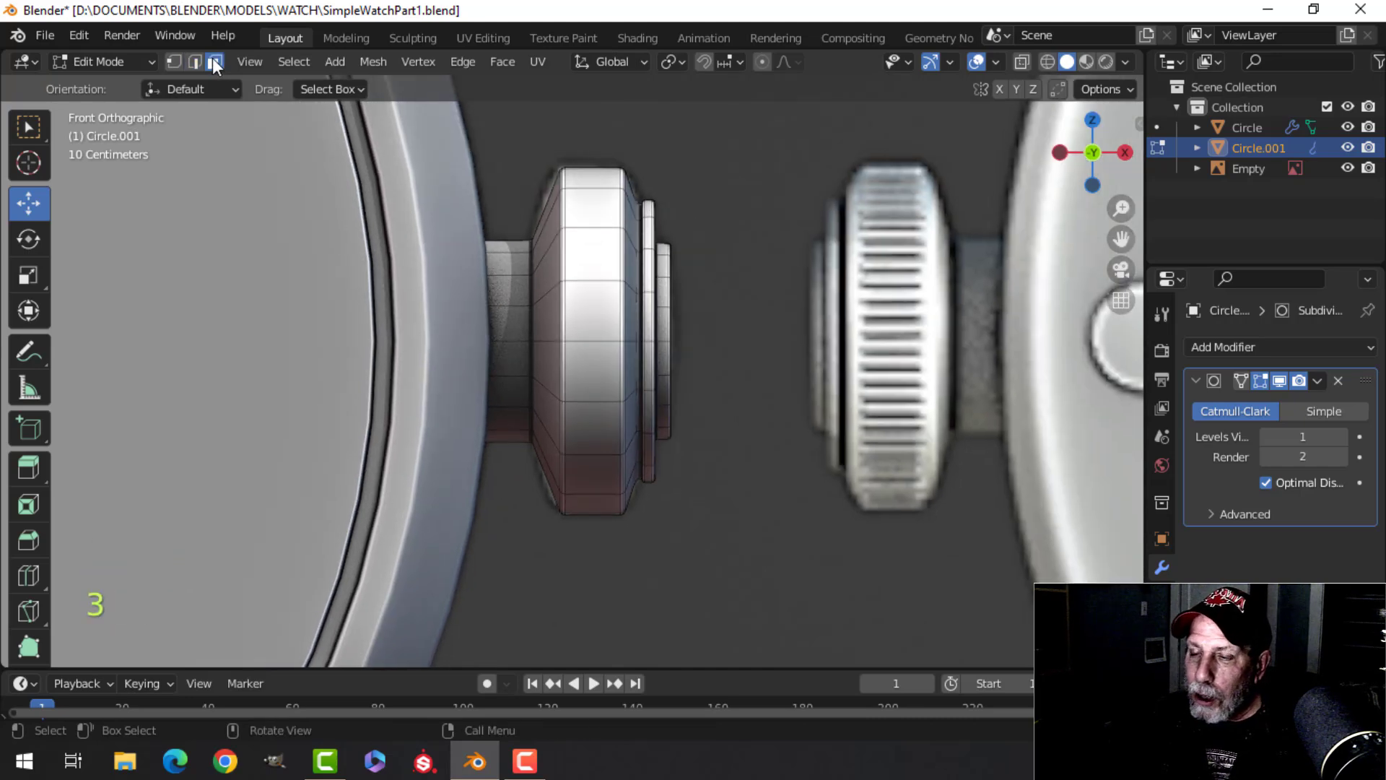
alt+shift+click(620, 334)
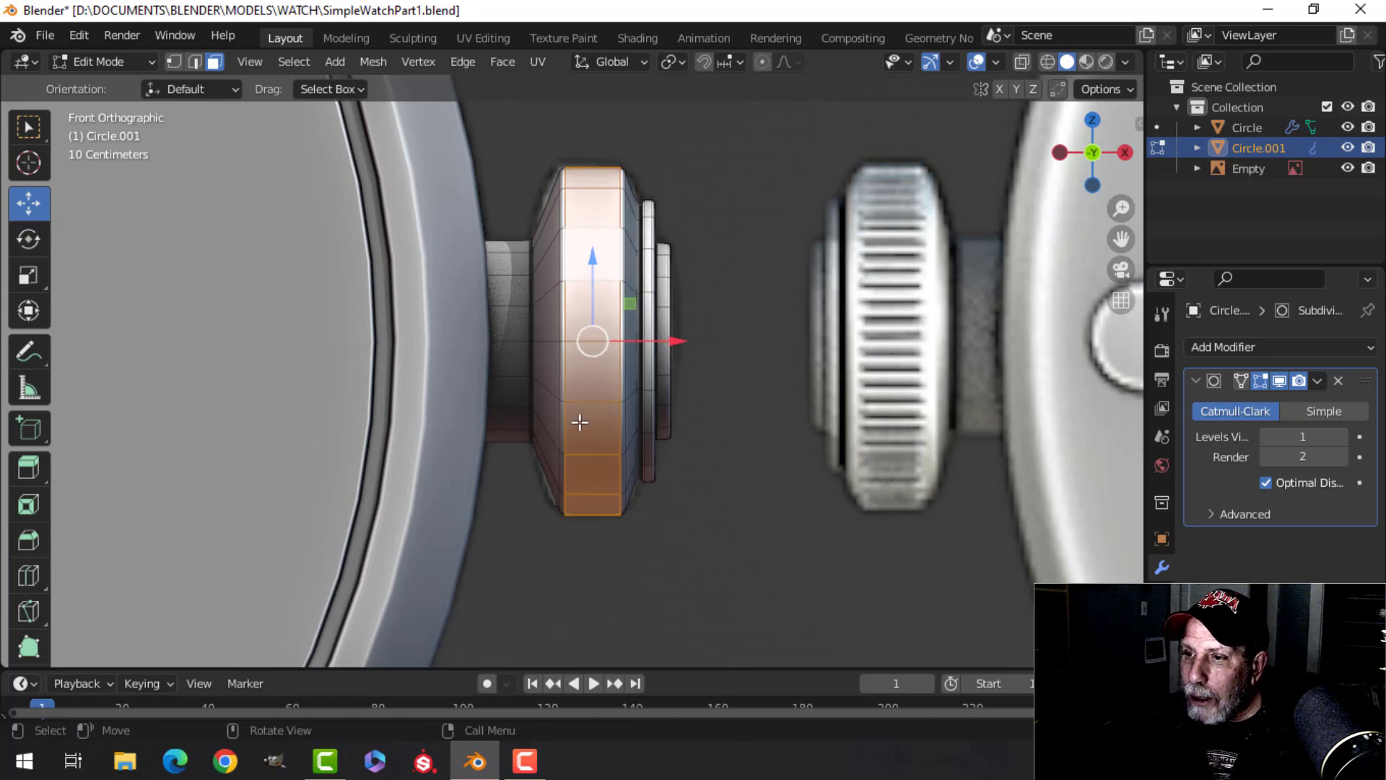
Snap the 3D cursor to the selected face loop on the crown's rim, deselect the faces and return to Object Mode
middle_drag(678, 277, 587, 398)
key(shift+s)
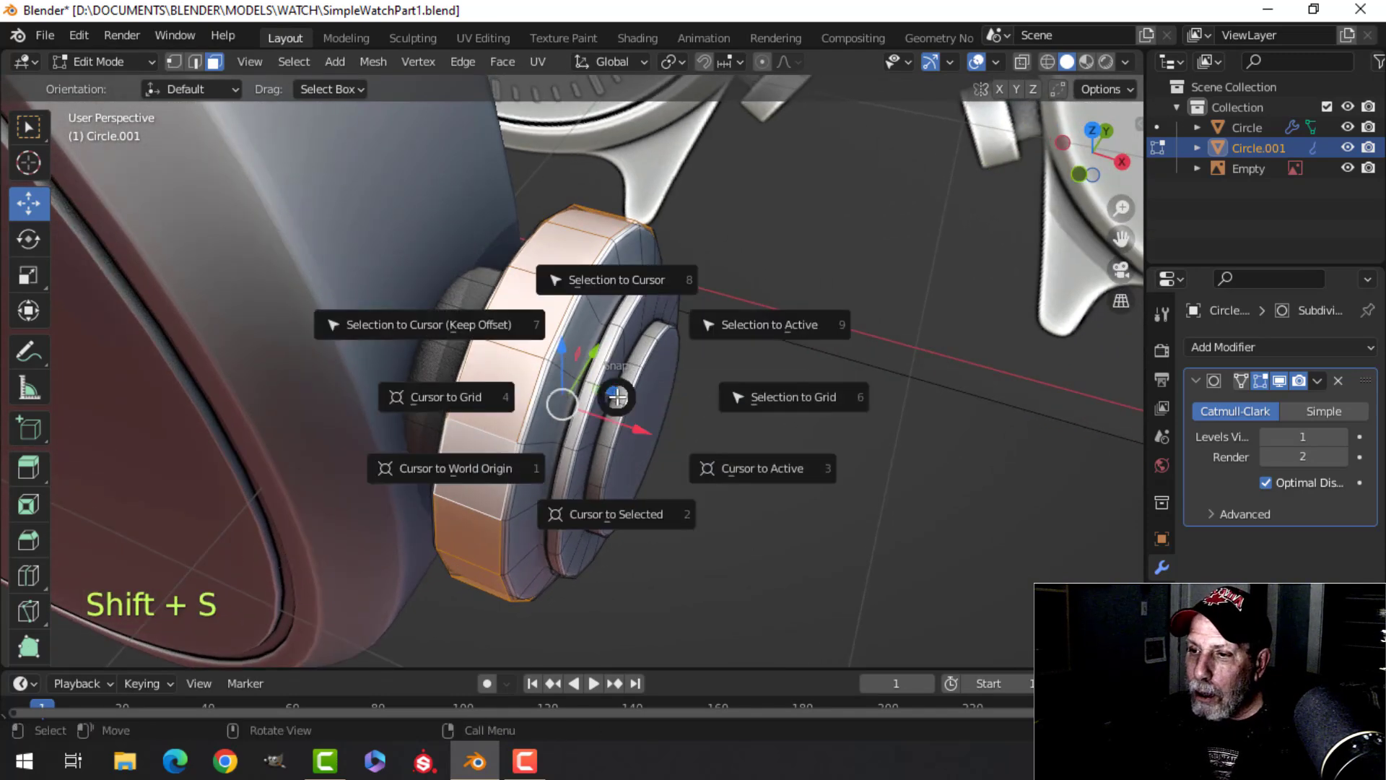
click(605, 515)
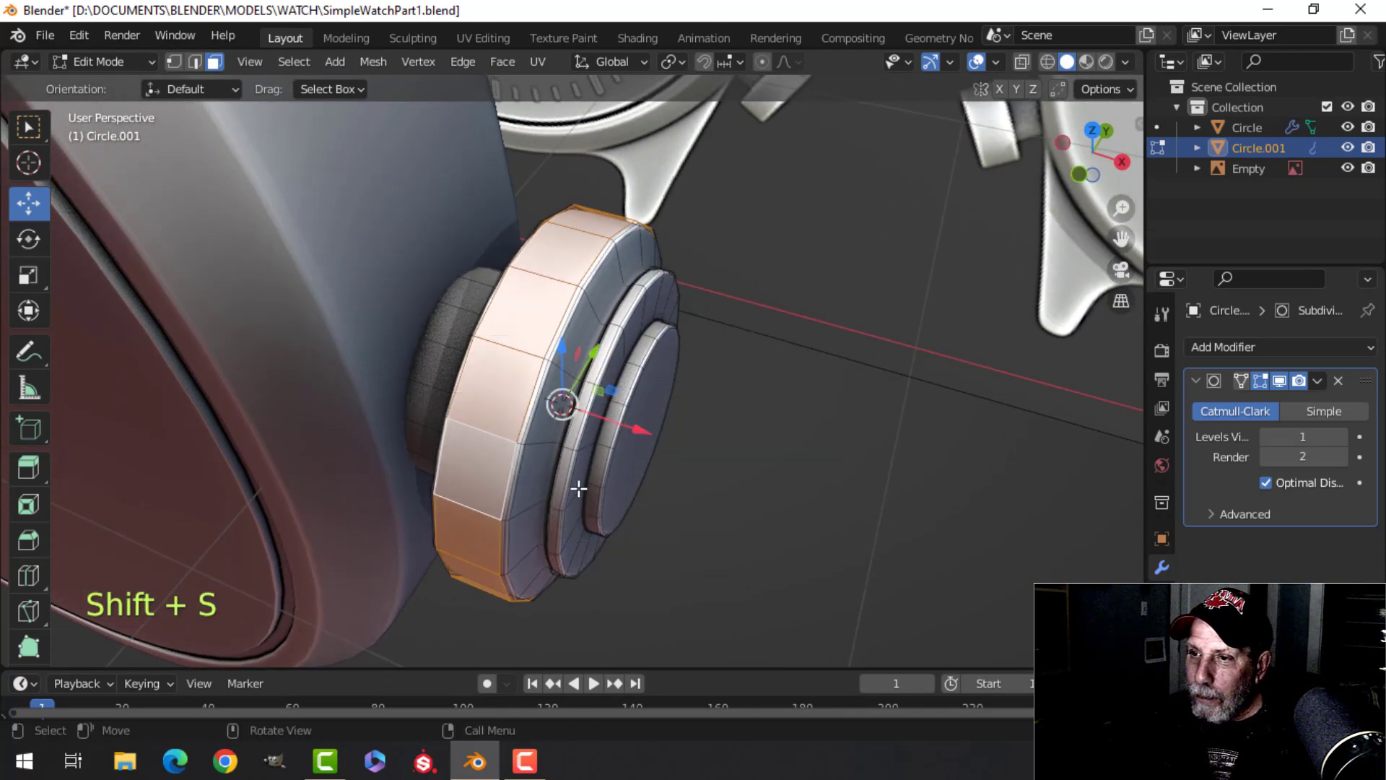
middle_drag(581, 462, 473, 289)
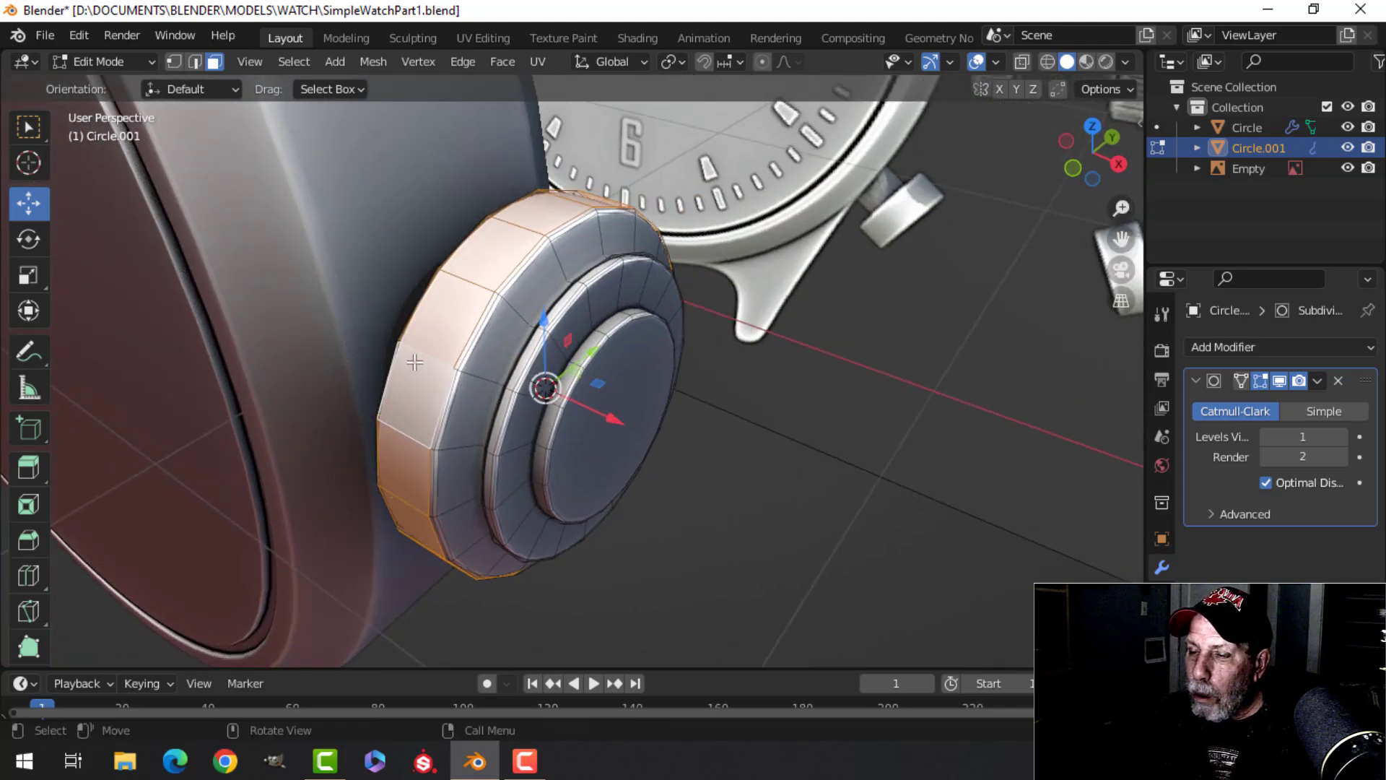
key(alt+a)
middle_drag(617, 303, 584, 370)
key(Tab)
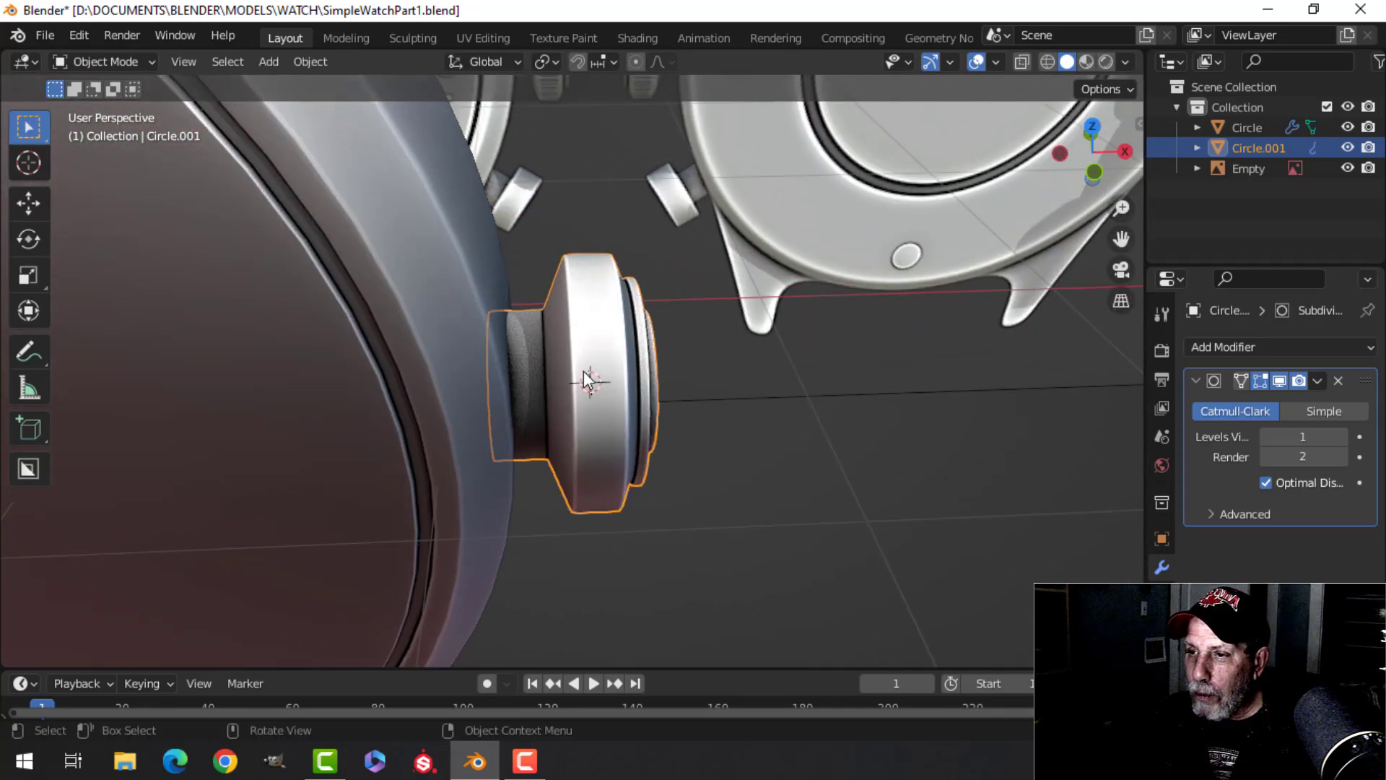
In front view, add a mesh circle with 64 vertices at the 3D cursor in the crown's rim
middle_drag(599, 305, 633, 383)
key(KP_1)
scroll(599, 392, up, 2)
scroll(599, 392, down, 3)
scroll(600, 394, up, 2)
scroll(637, 420, down, 1)
key(shift+a)
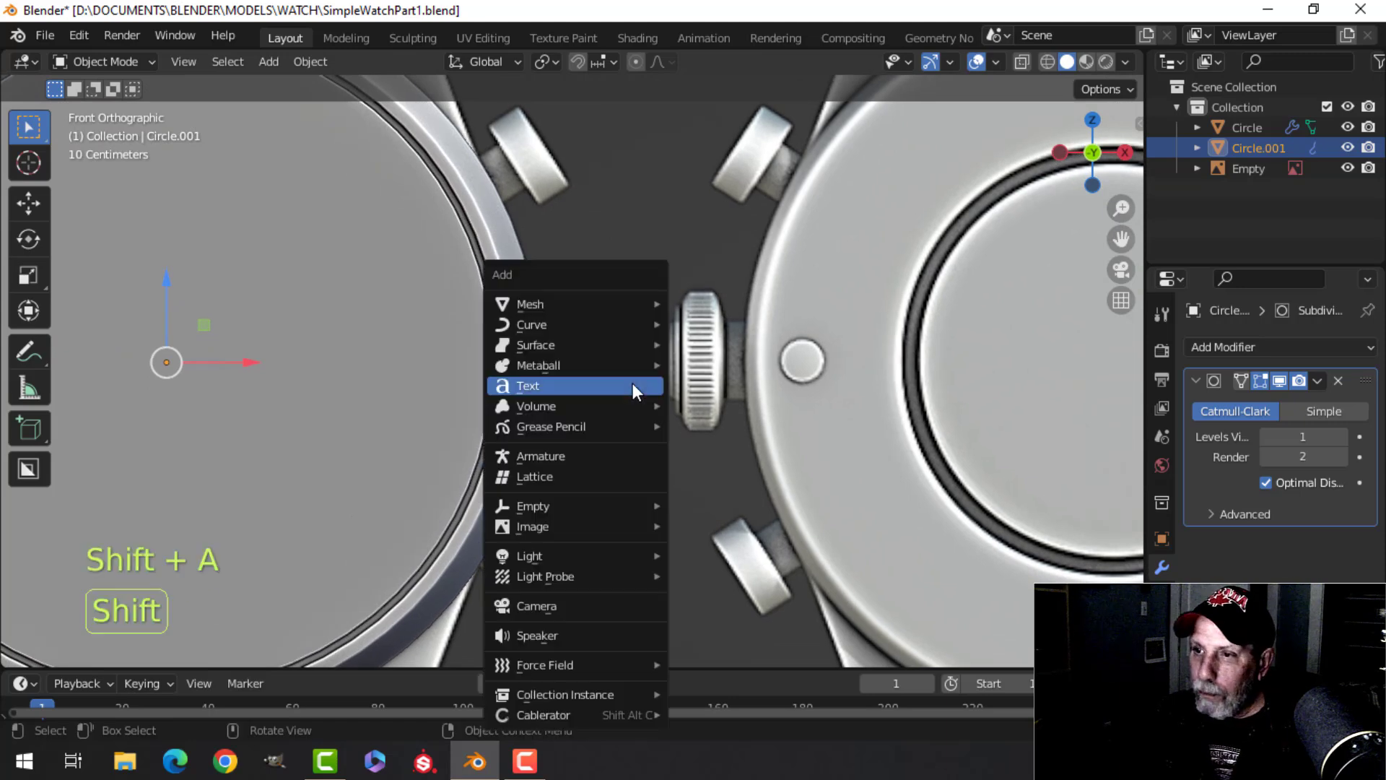
mouse_move(590, 311)
click(730, 340)
drag(263, 428, 232, 428)
click(257, 428)
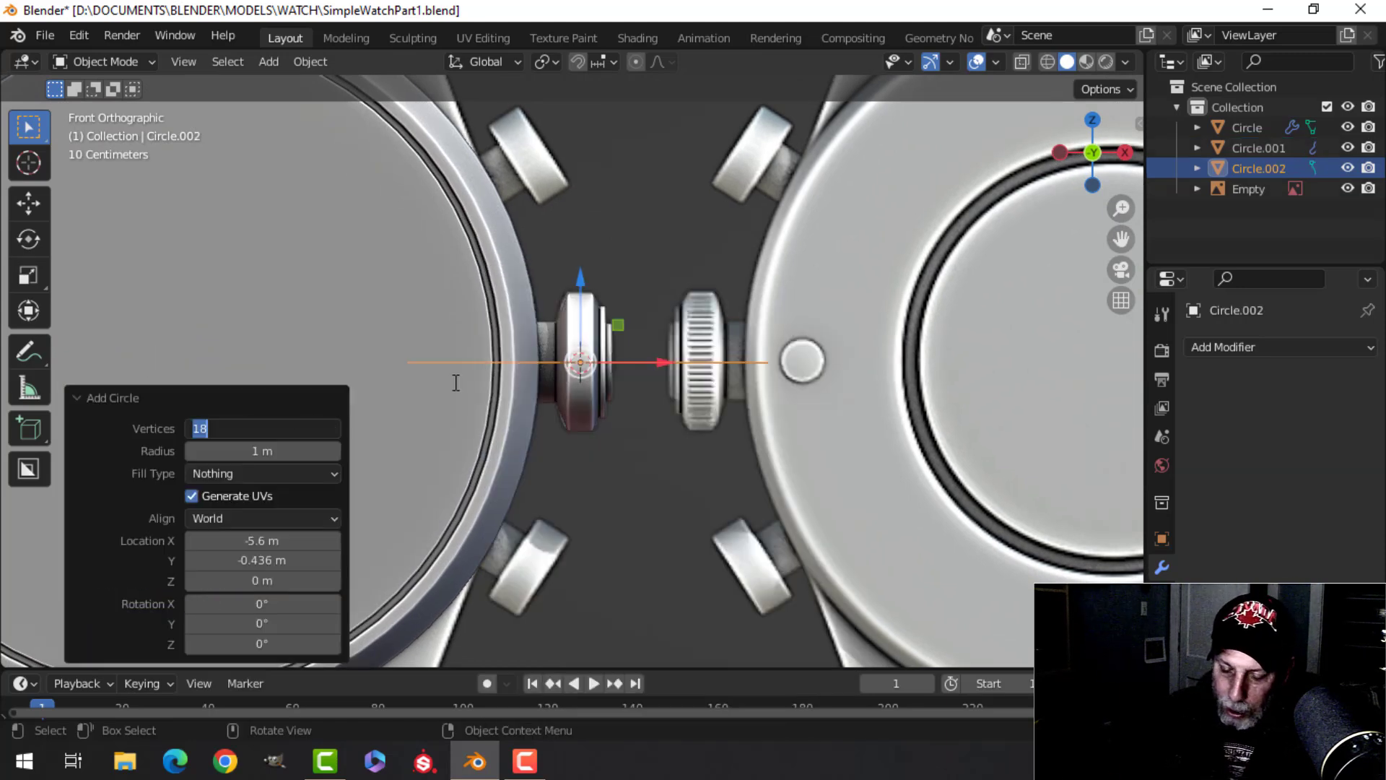
key(Return)
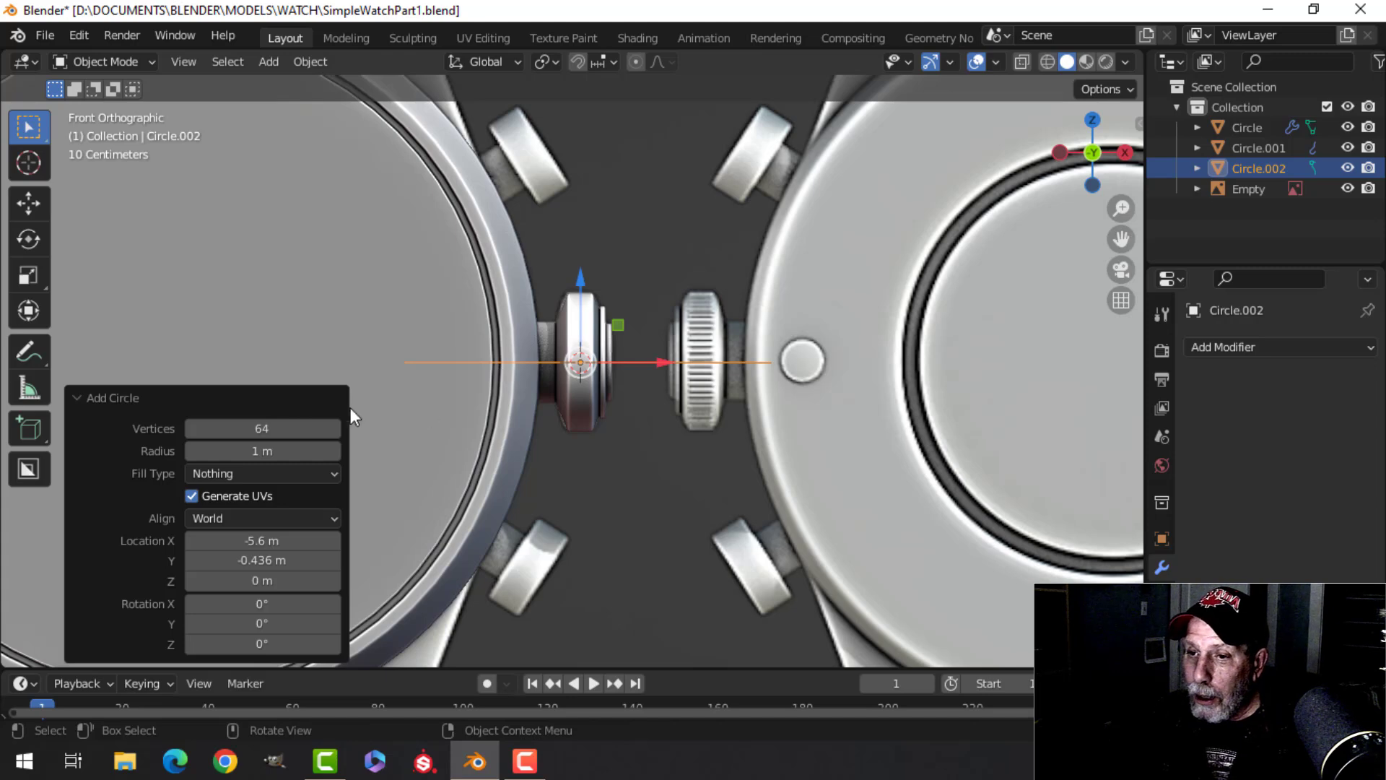
In Edit Mode with vertex selection, rotate the new circle 90 degrees about the Y axis
key(Tab)
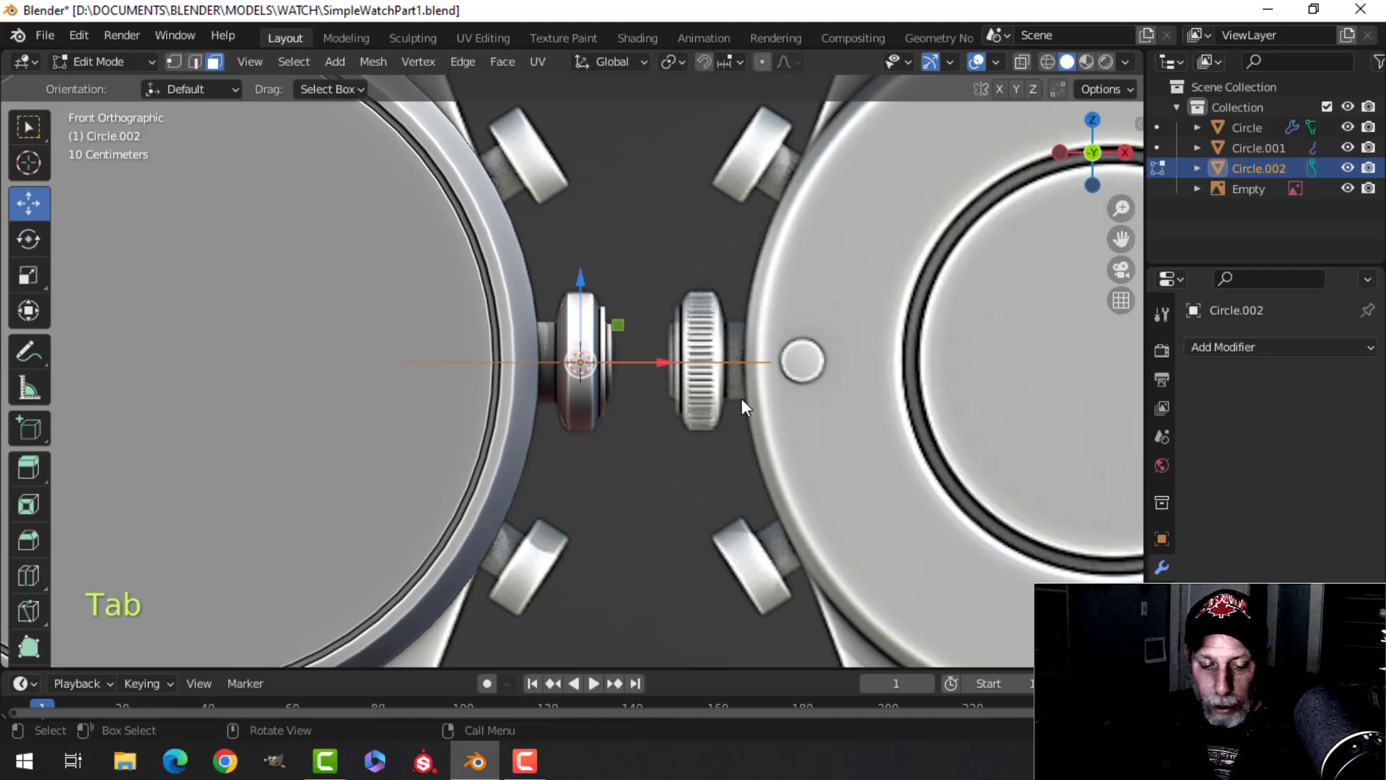
key(1)
scroll(737, 407, up, 1)
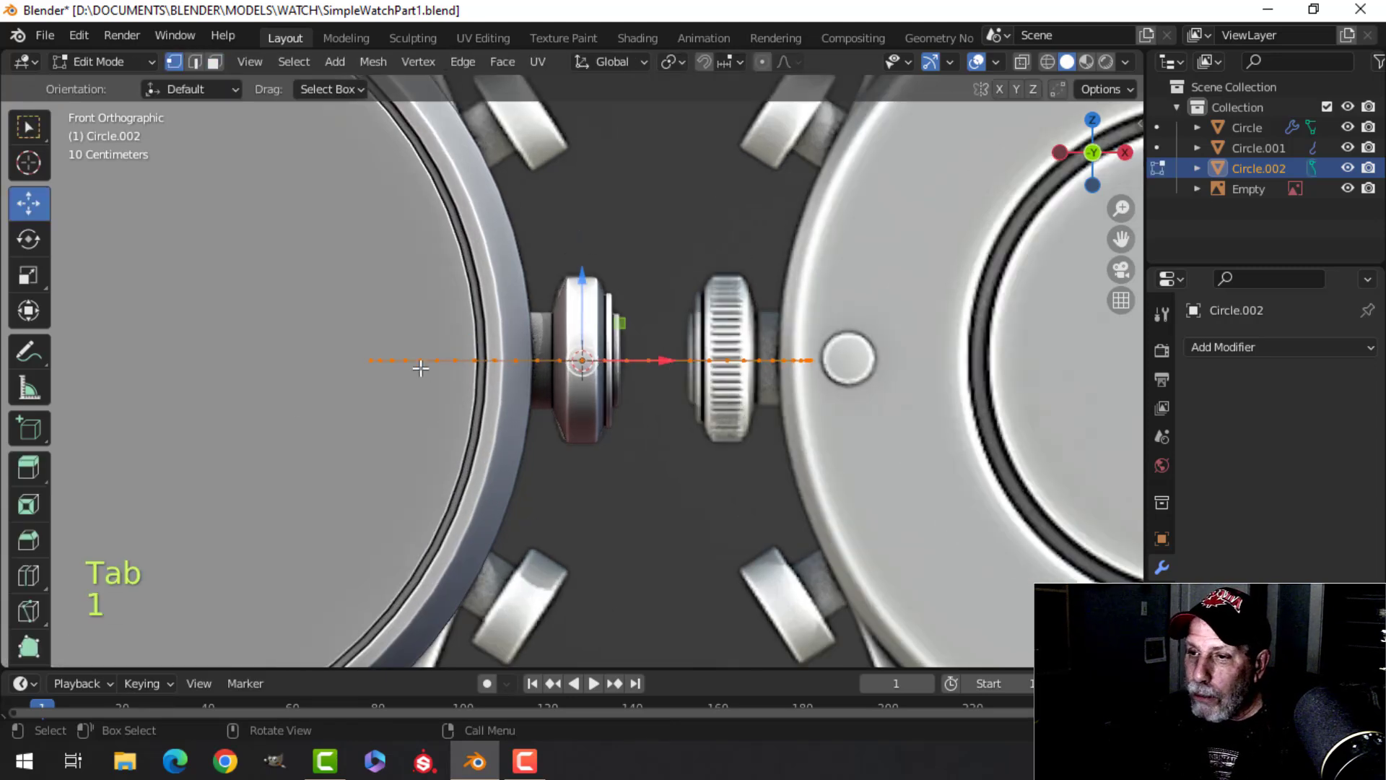
scroll(798, 358, down, 1)
scroll(644, 393, up, 2)
scroll(651, 362, down, 1)
scroll(730, 384, down, 1)
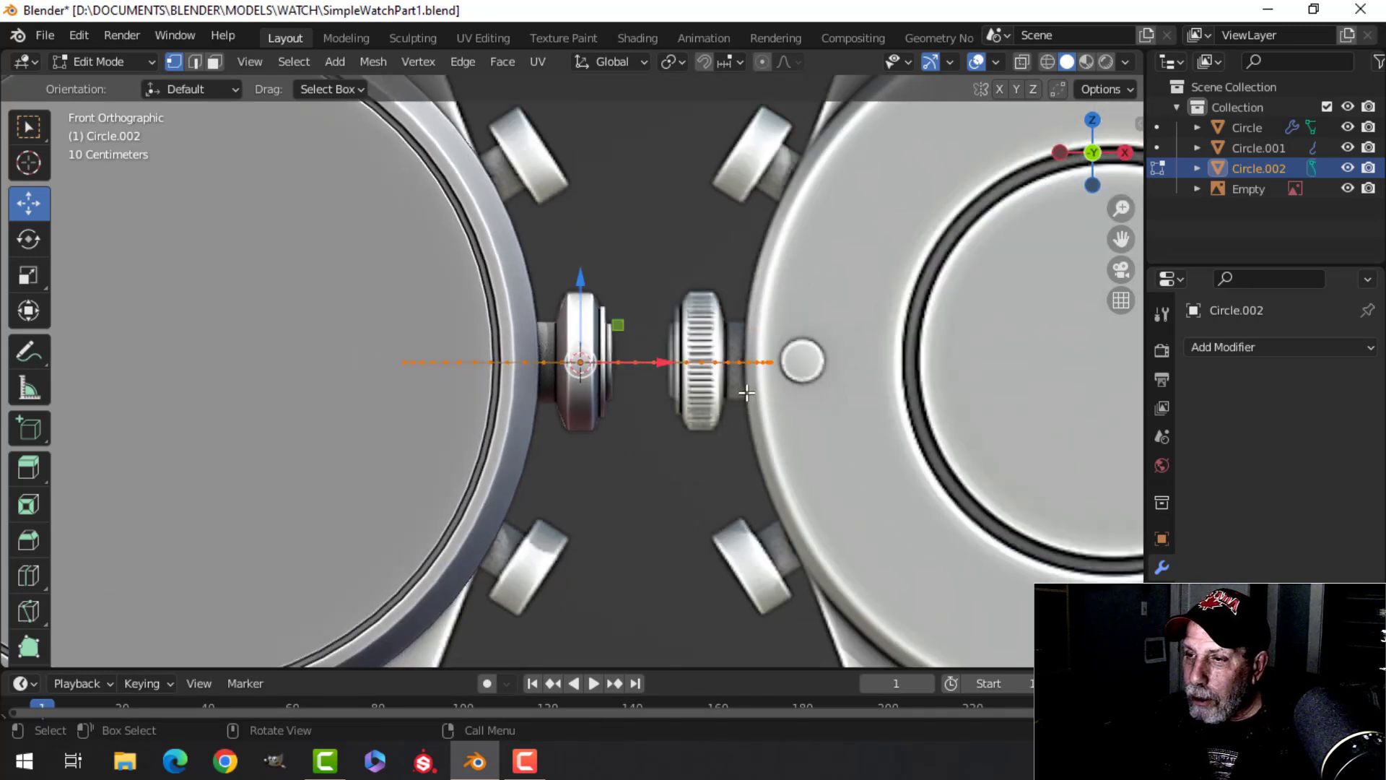
shift+scroll(717, 371, down, 1)
scroll(718, 371, up, 1)
shift+scroll(733, 407, up, 1)
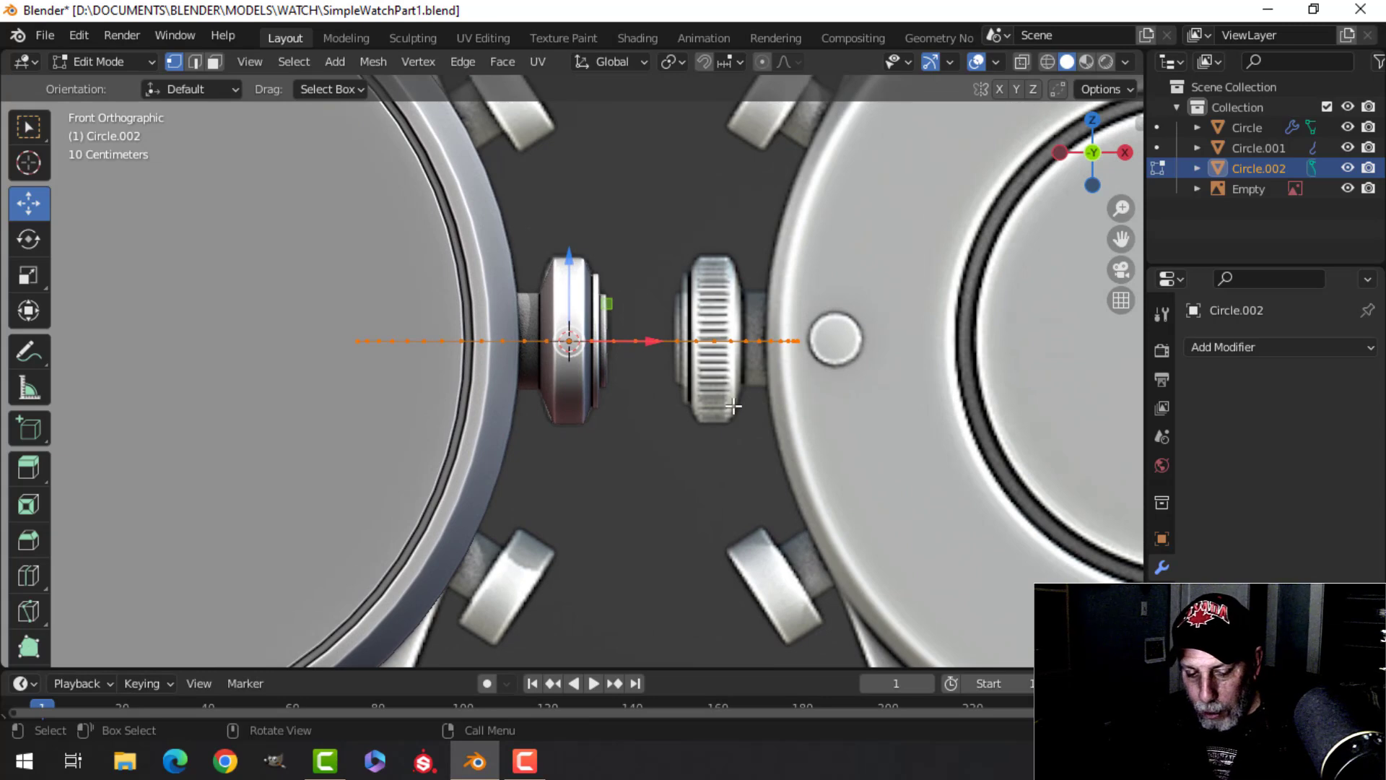
key(r)
key(y)
key(9)
key(0)
key(Return)
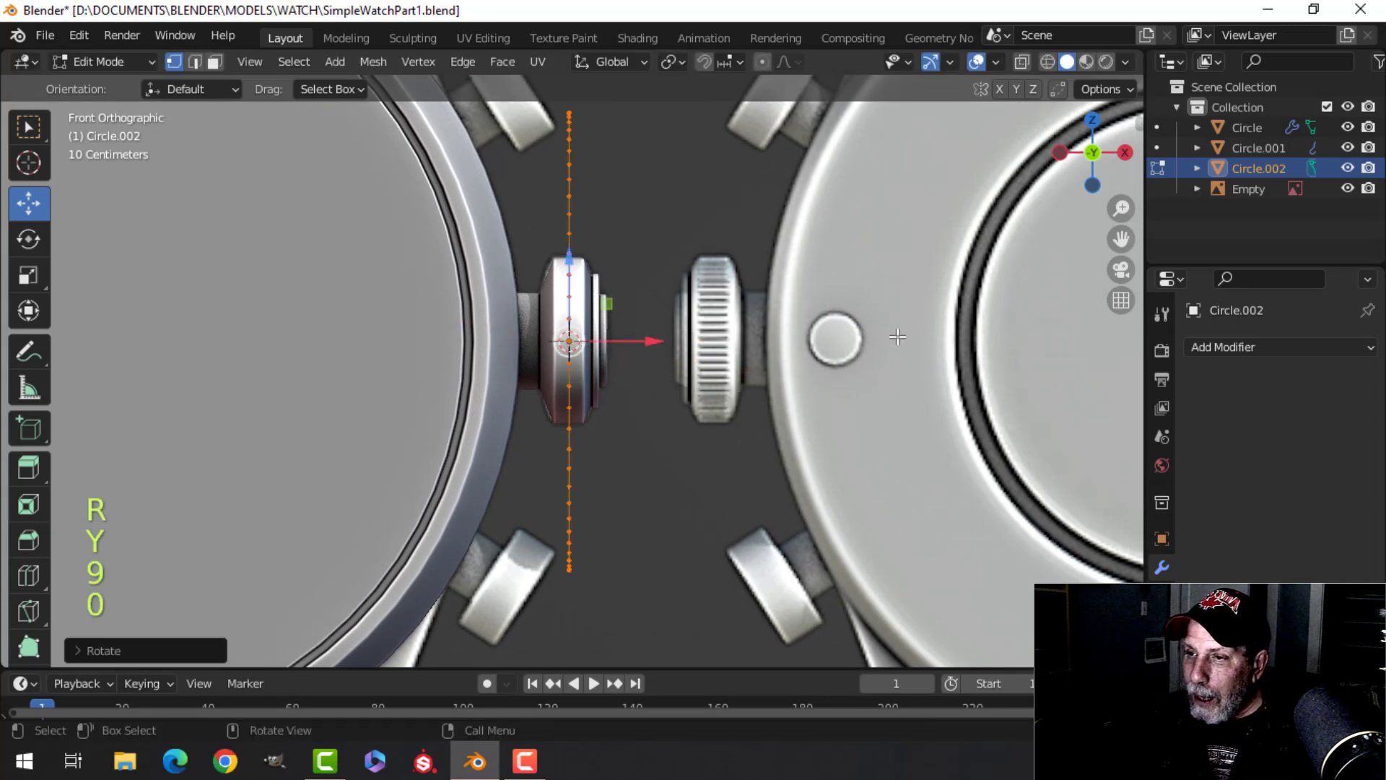
Scale the circle to about 0.38 so it just surrounds the crown's rim, and move it along X to the rim's edge nearest the case
key(s)
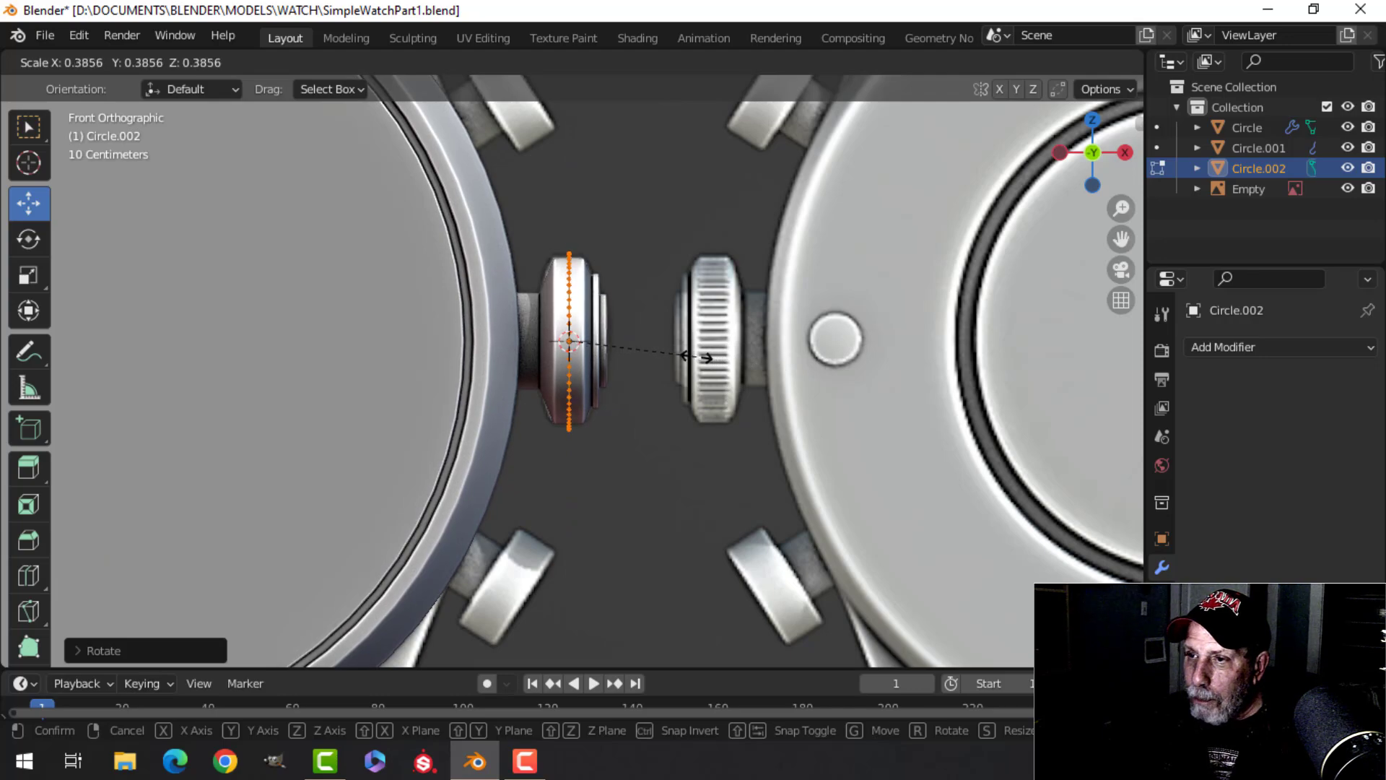
click(650, 350)
middle_drag(644, 349, 644, 264)
key(KP_1)
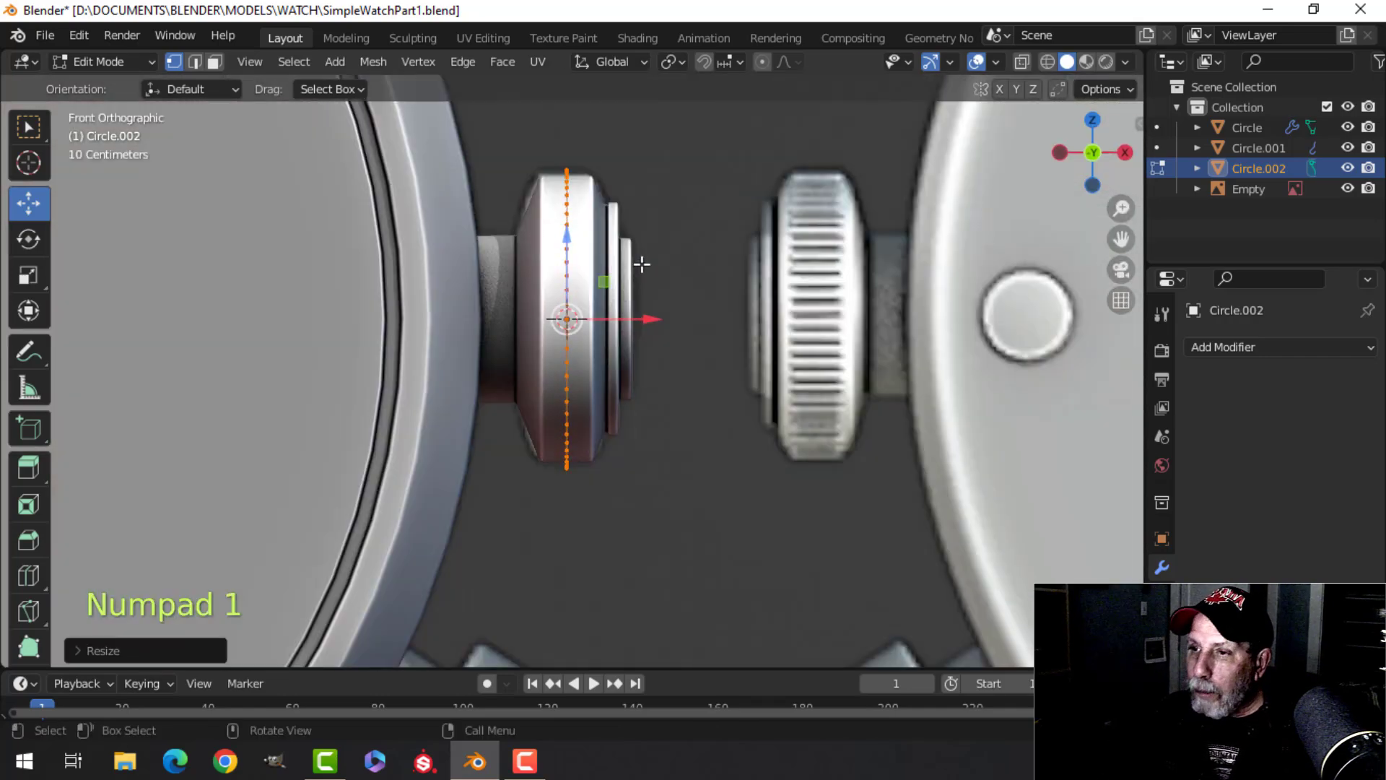
scroll(647, 310, up, 2)
mouse_move(654, 332)
mouse_down()
mouse_move(611, 324)
mouse_move(666, 320)
mouse_up()
scroll(662, 380, down, 2)
Extrude the circle about 0.11 m along X into a band across the crown's rim, and deselect everything
key(e)
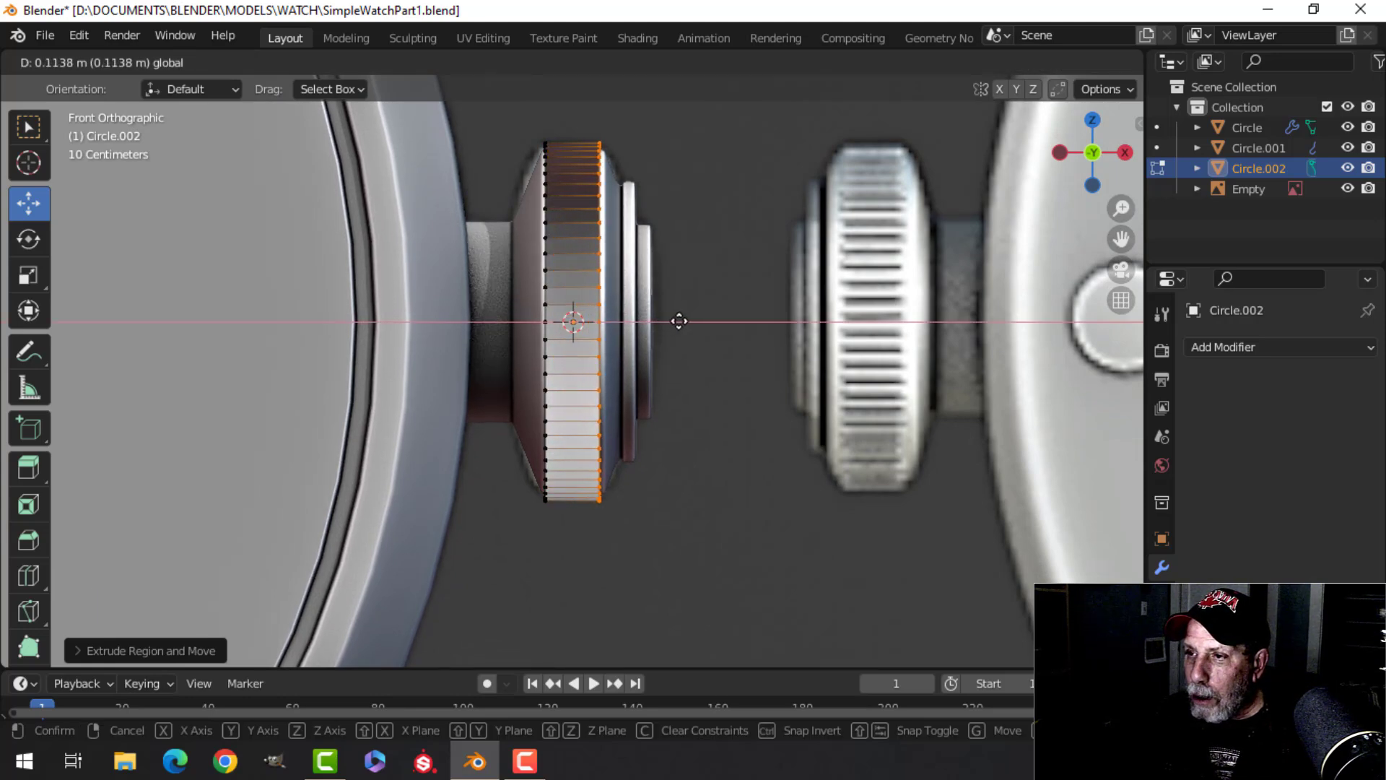
drag(680, 320, 681, 318)
key(a)
middle_drag(643, 316, 648, 357)
scroll(645, 361, down, 5)
key(alt+a)
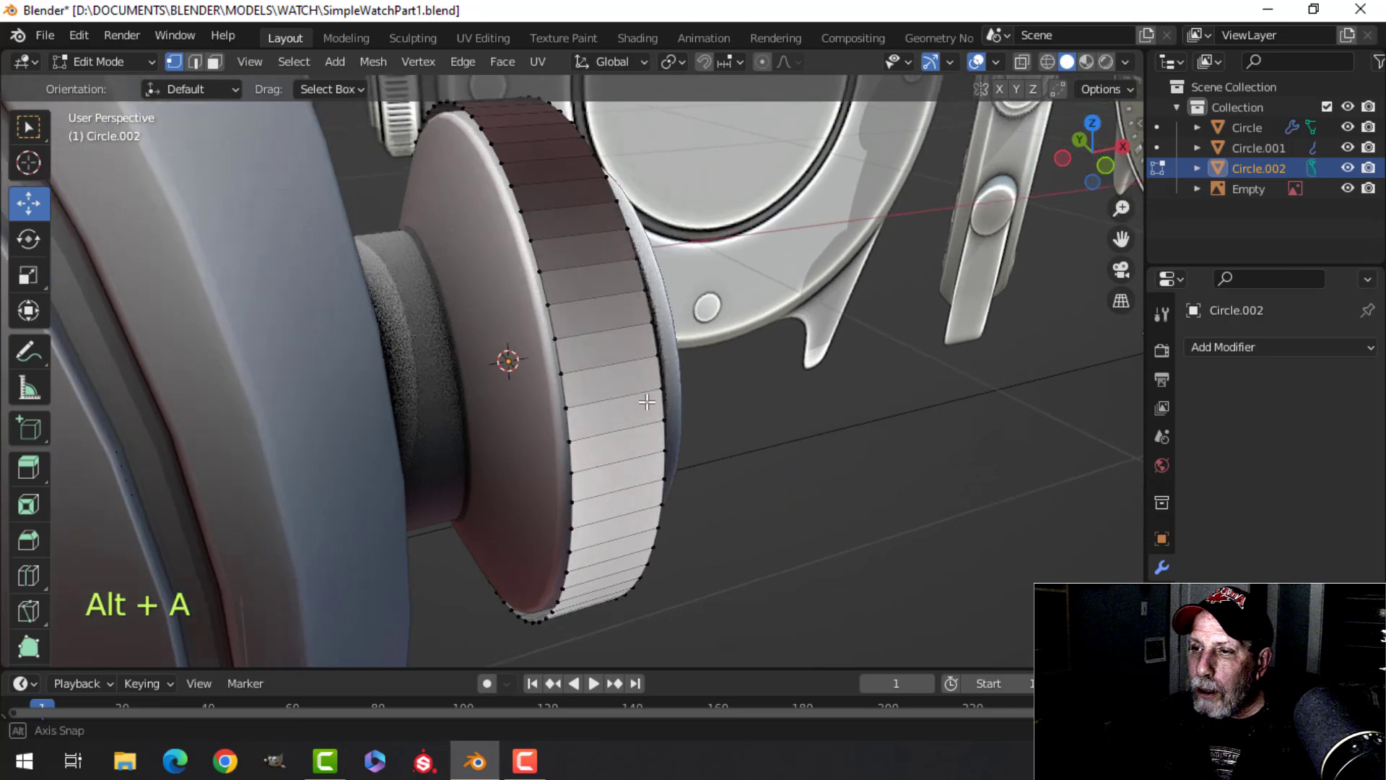
middle_drag(612, 399, 593, 403)
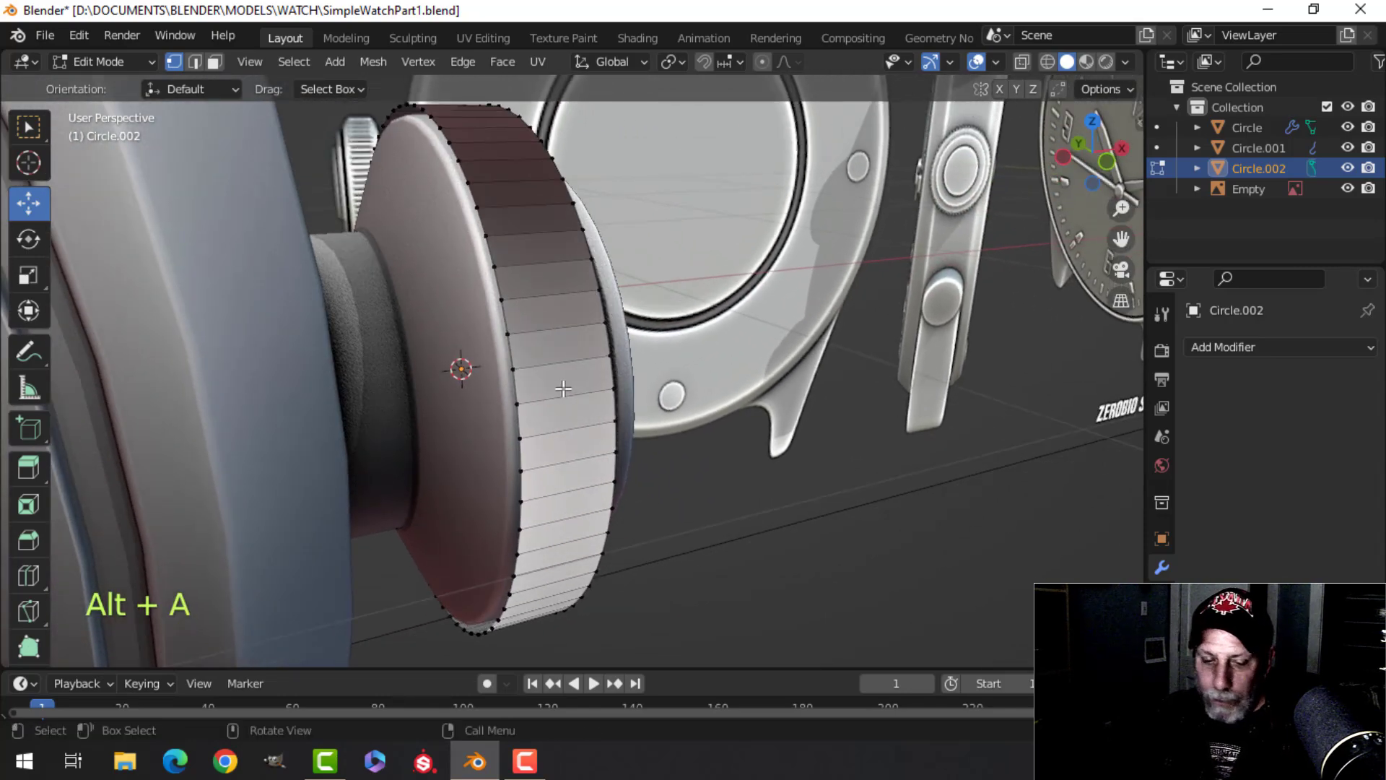
Select the band's edge loop facing the watch case, extrude it and scale it slightly inward to form a narrow lip
alt+shift+click(493, 261)
middle_drag(493, 261, 553, 314)
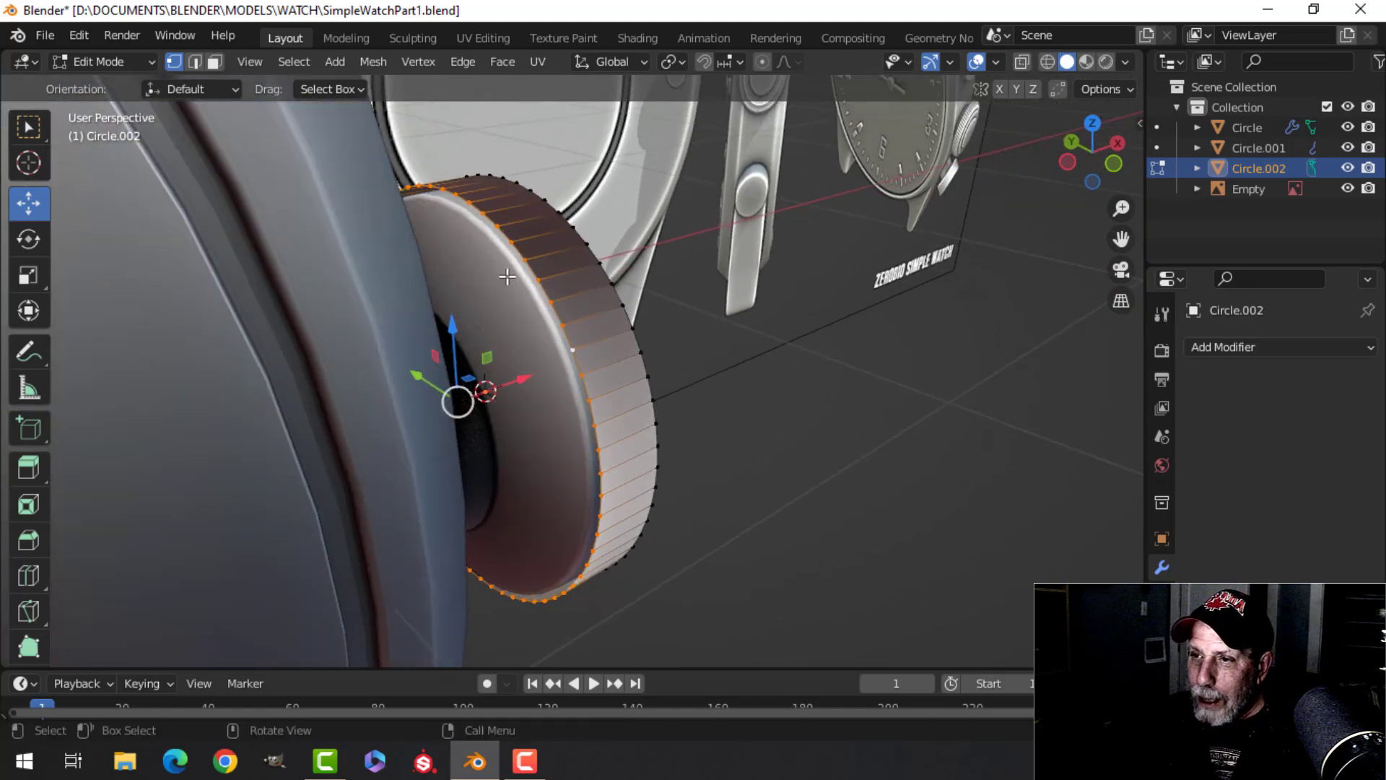
scroll(523, 311, up, 3)
scroll(506, 266, down, 1)
middle_drag(469, 232, 782, 350)
key(e)
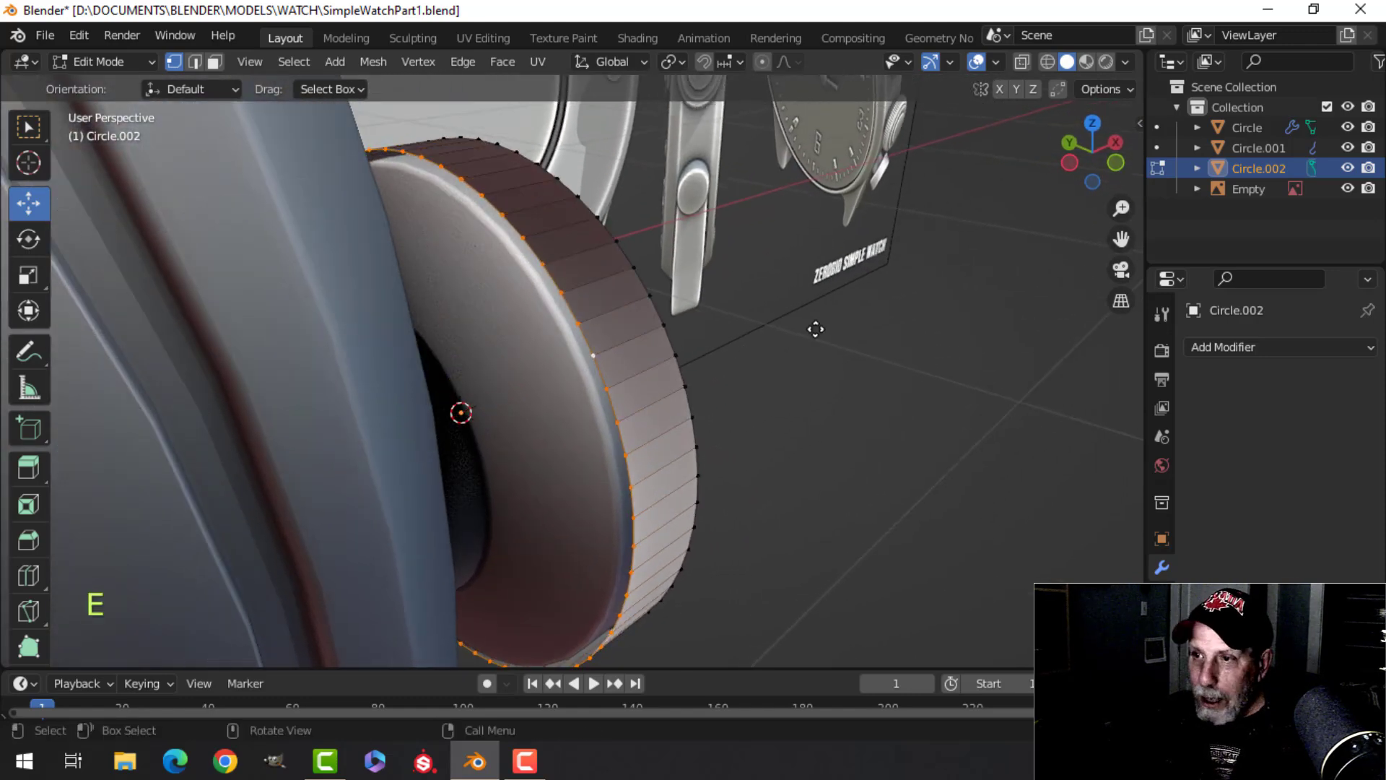
key(s)
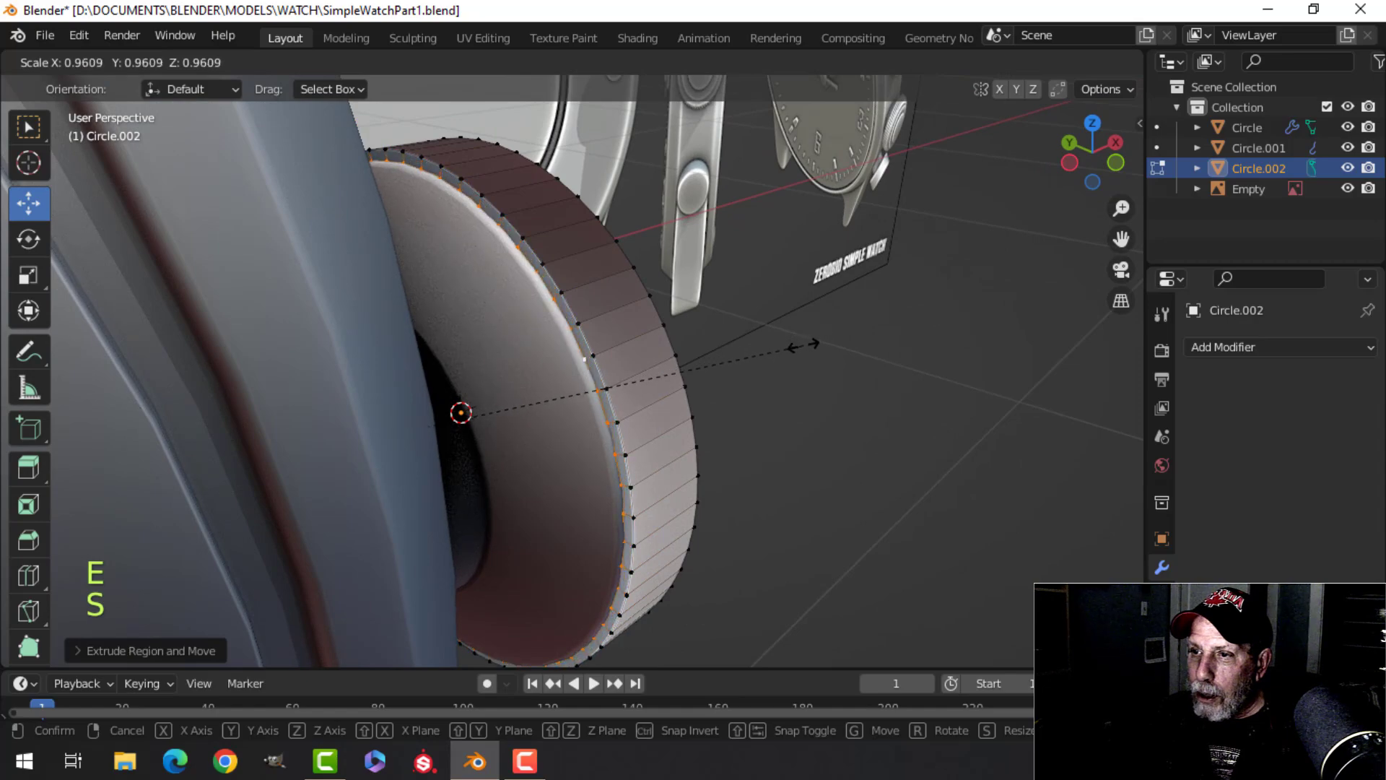
click(785, 354)
Select the band's outer edge loop away from the case, extrude it and scale it slightly inward as a matching lip
middle_drag(780, 340, 574, 237)
key(alt+a)
alt+shift+click(564, 232)
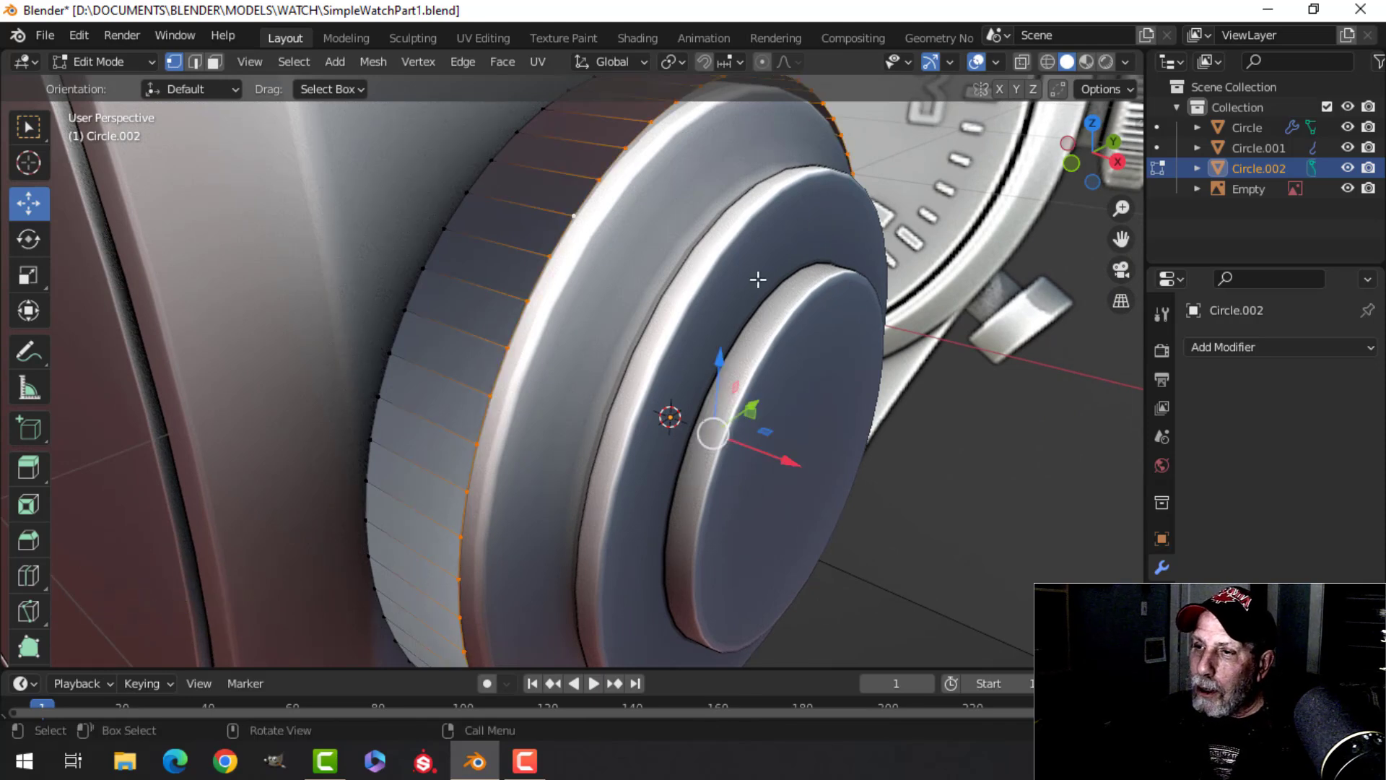
key(e)
key(s)
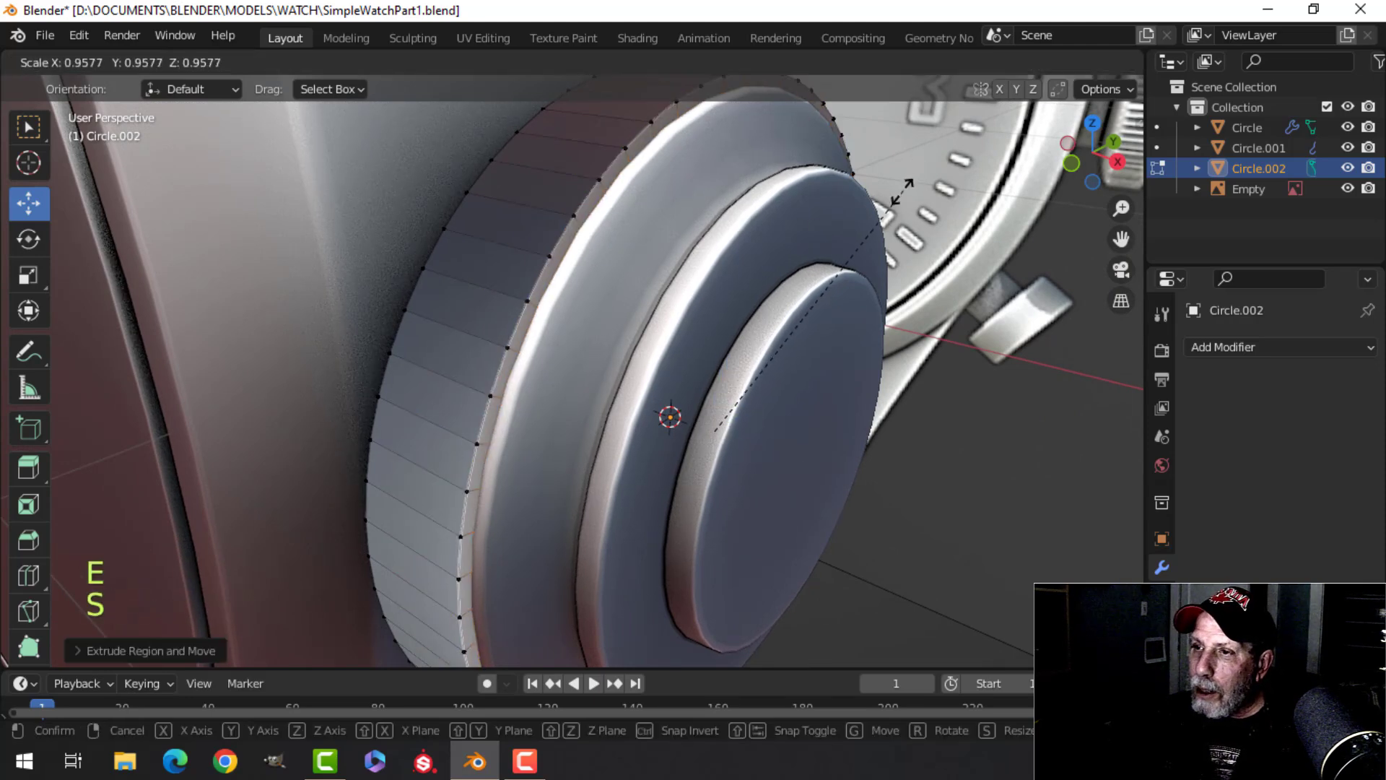
click(787, 289)
Check the band's normals with the Face Orientation overlay and switch the overlay off again
scroll(787, 290, down, 3)
middle_drag(787, 289, 779, 317)
click(996, 62)
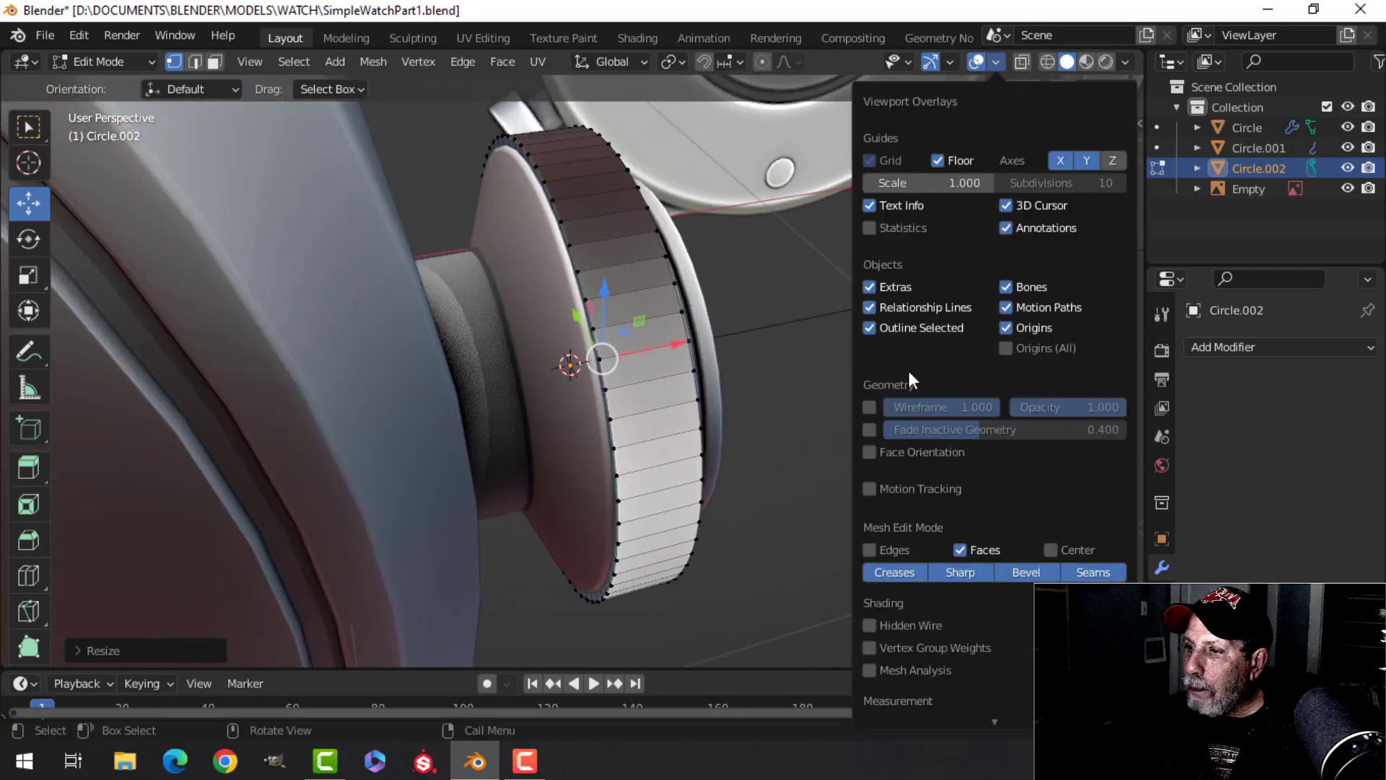
click(906, 456)
click(894, 453)
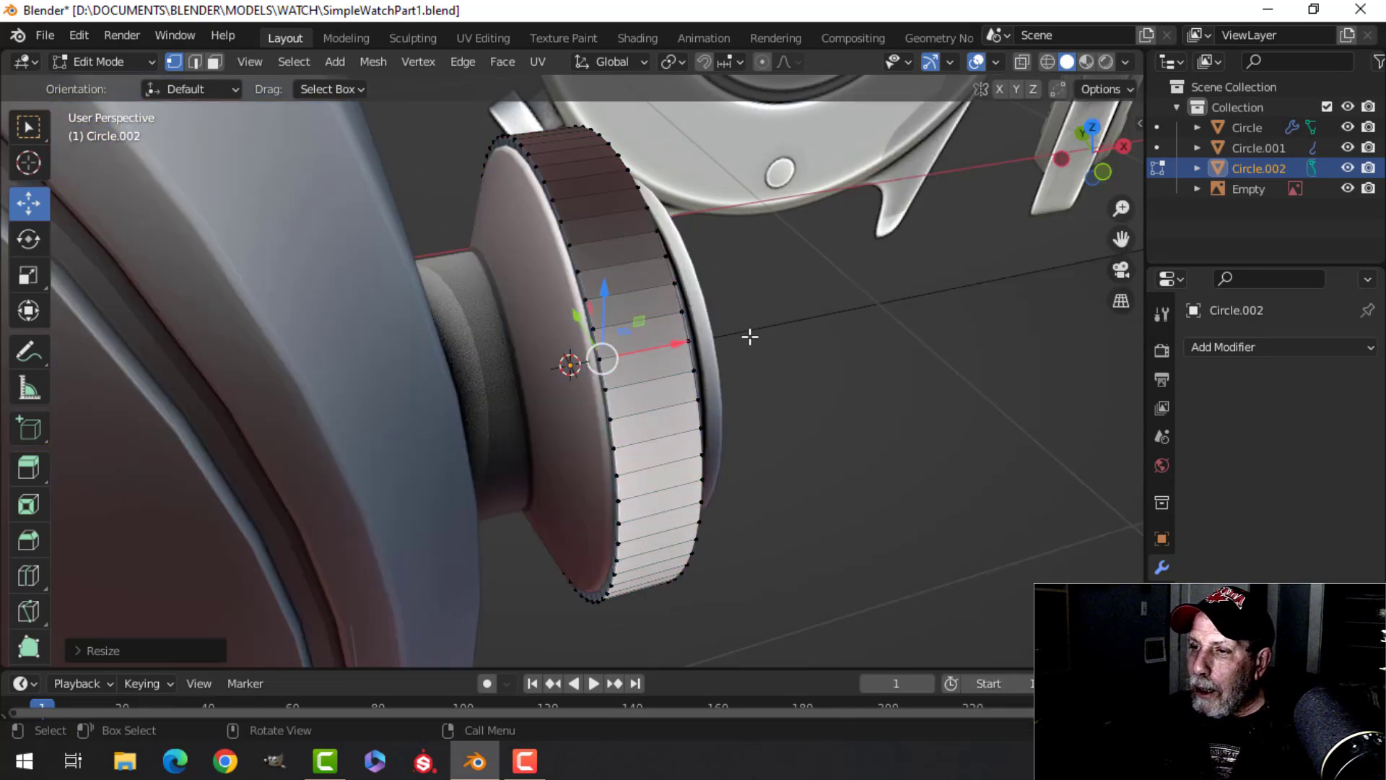
Correct the normals of all the band's faces, then return to Object Mode and deselect the band
key(a)
middle_drag(768, 337, 609, 321)
key(alt+n)
click(739, 342)
key(alt+a)
key(Tab)
key(alt+a)
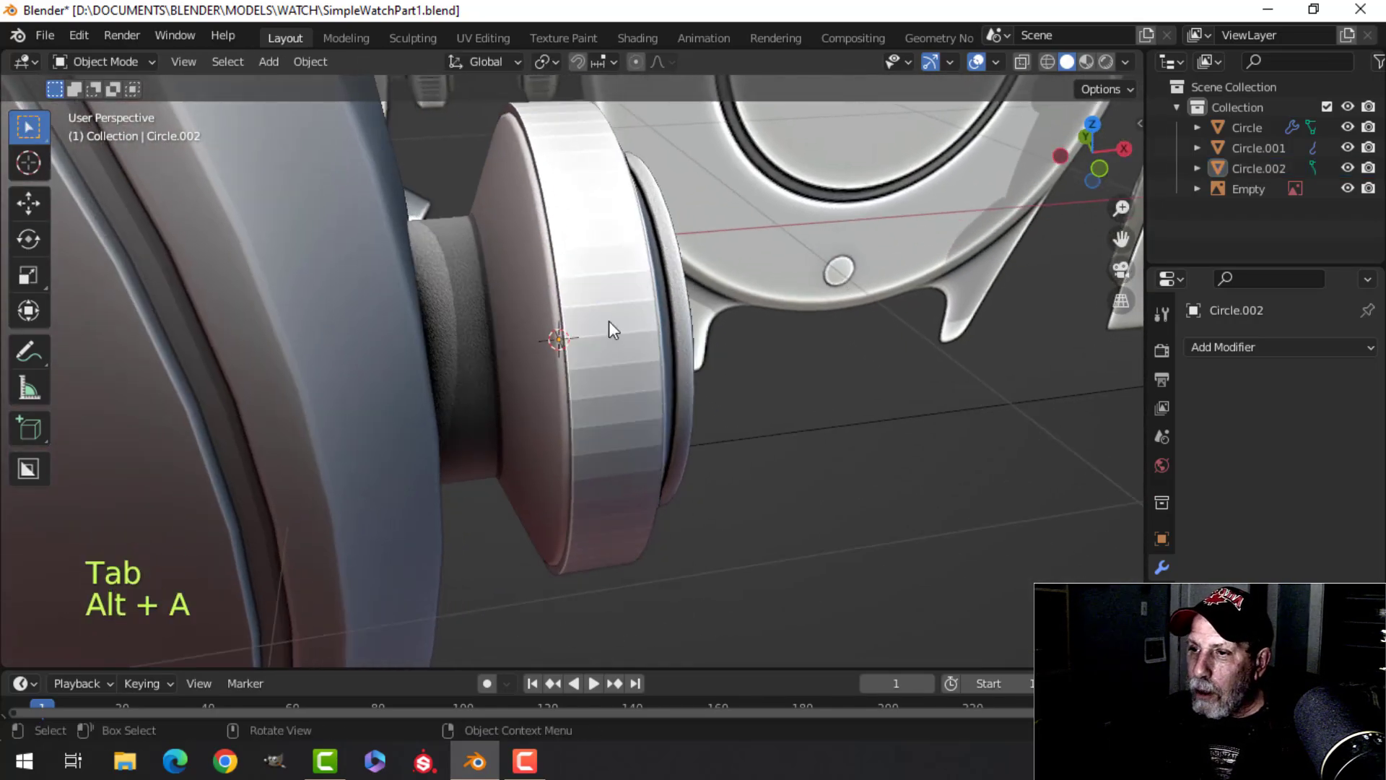
Select the face loop around the outside of the band in face select mode and inset the faces individually by about 0.005 m
key(Tab)
middle_drag(727, 374, 672, 391)
key(3)
alt+shift+click(598, 246)
scroll(672, 391, up, 3)
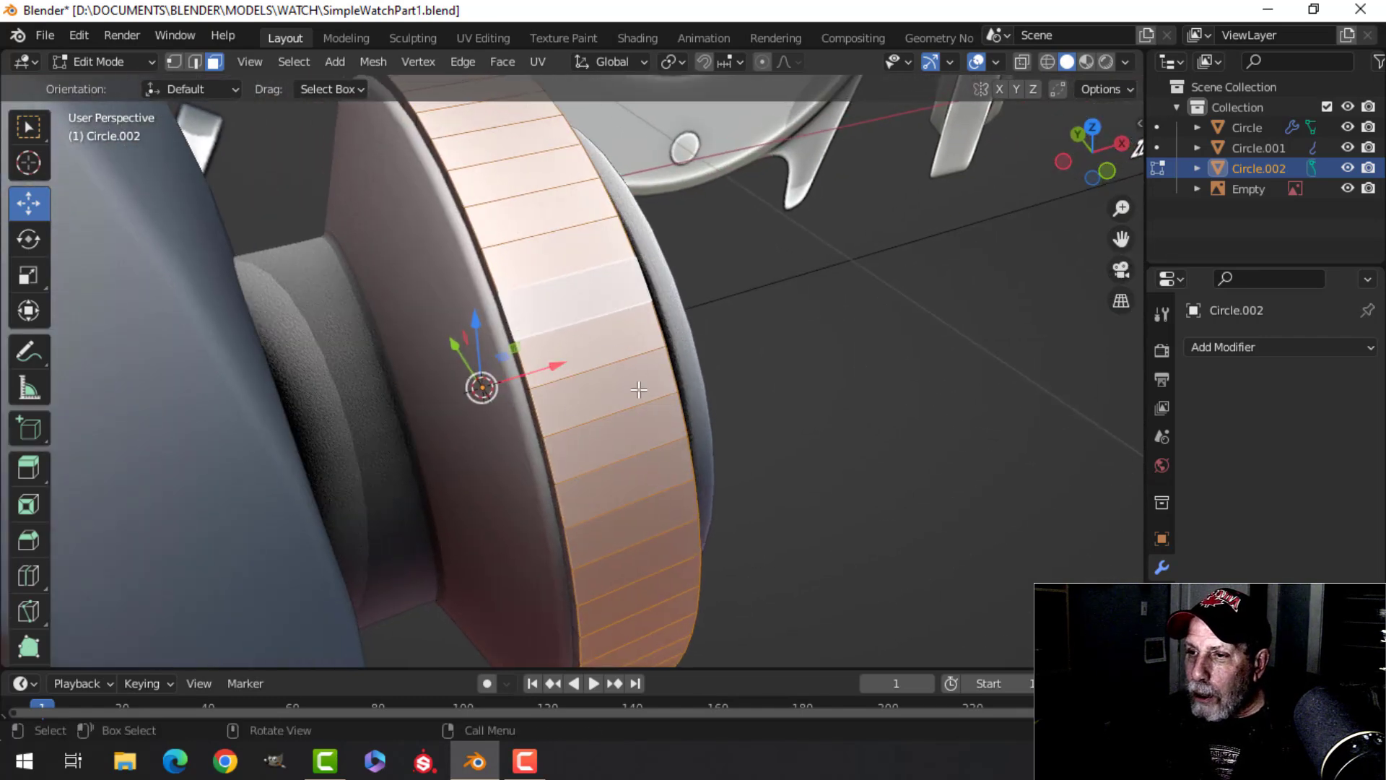
middle_drag(753, 394, 765, 367)
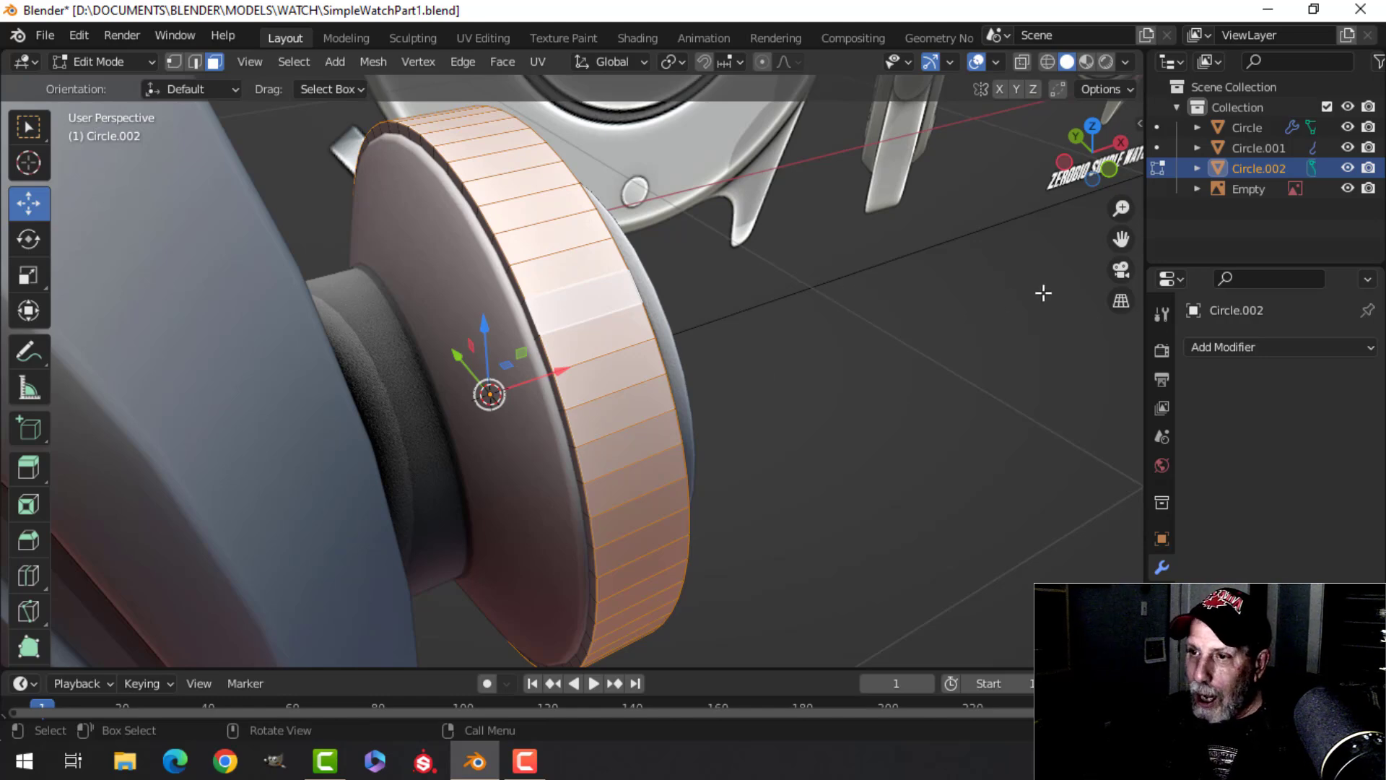
key(i)
key(i)
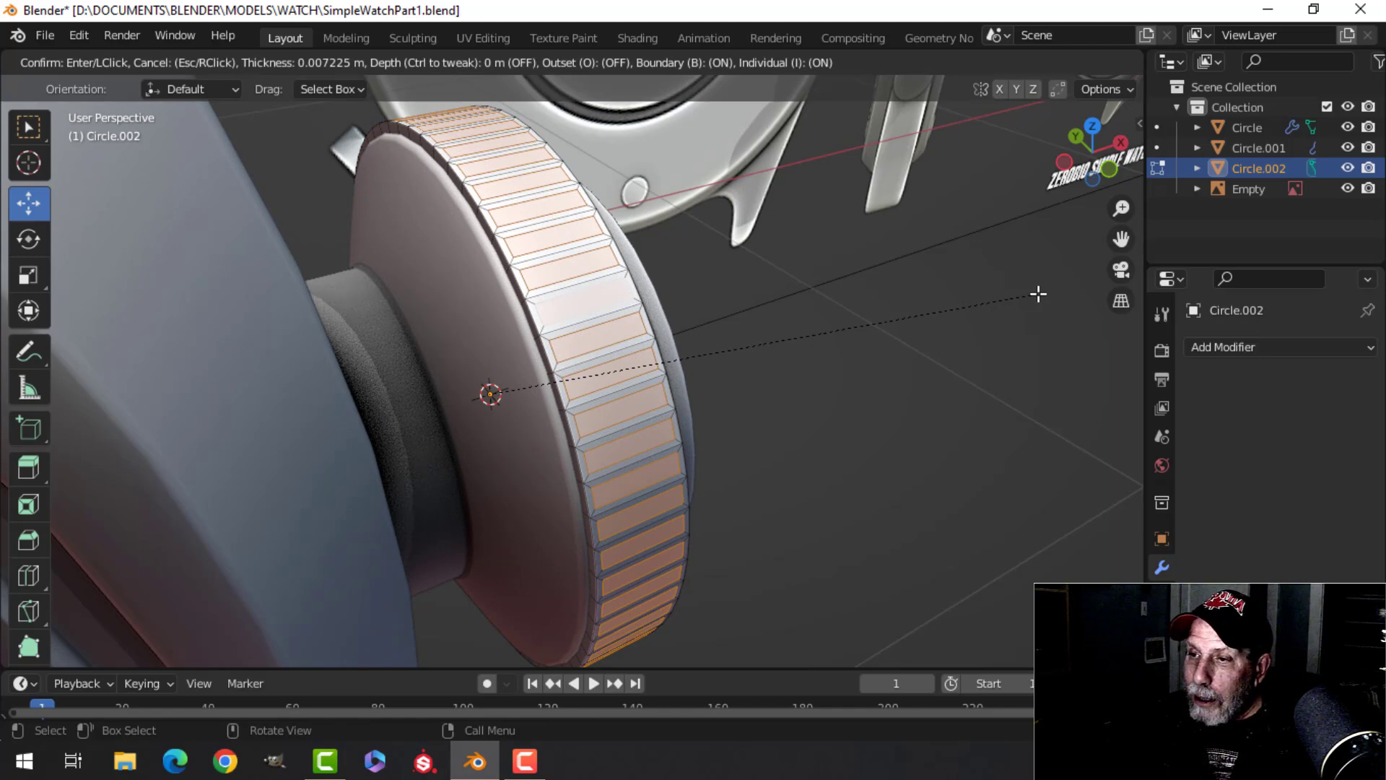
key(shift)
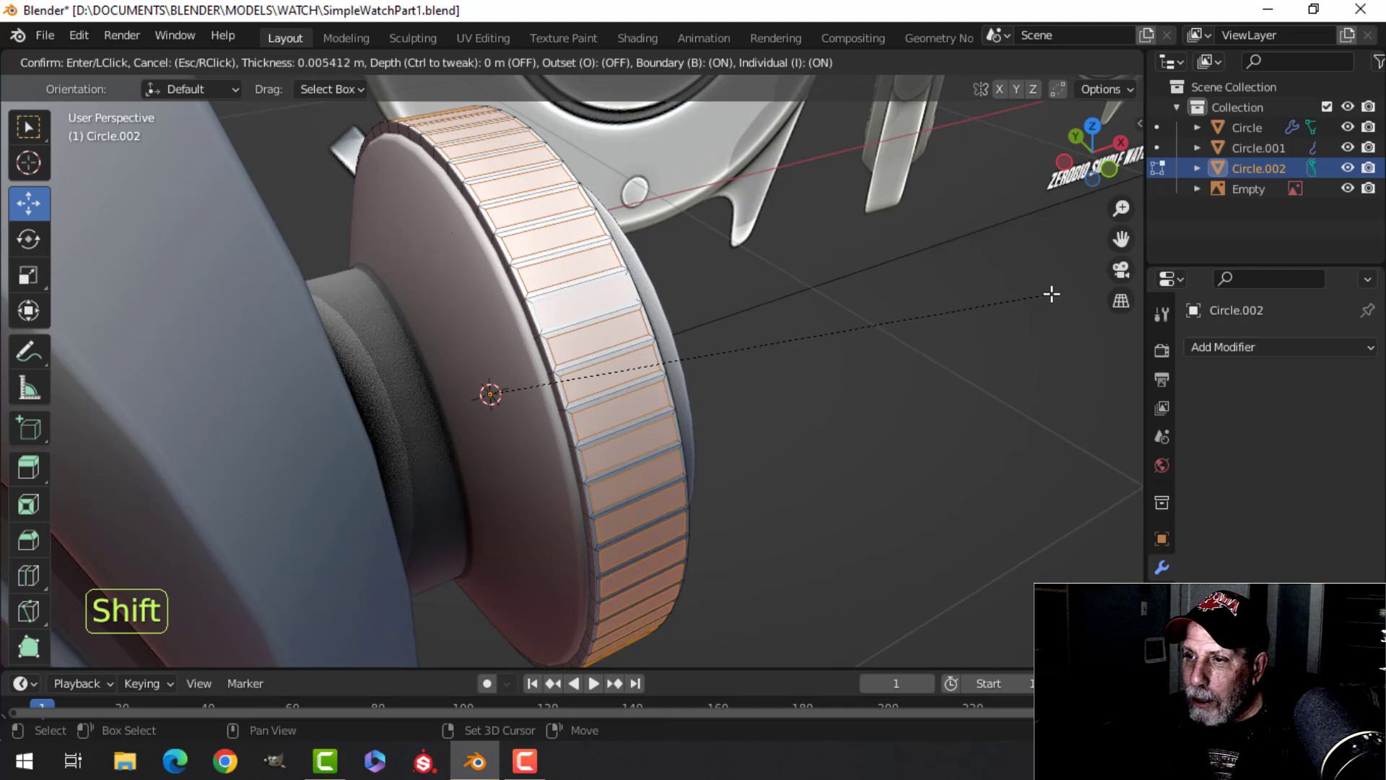
click(1051, 293)
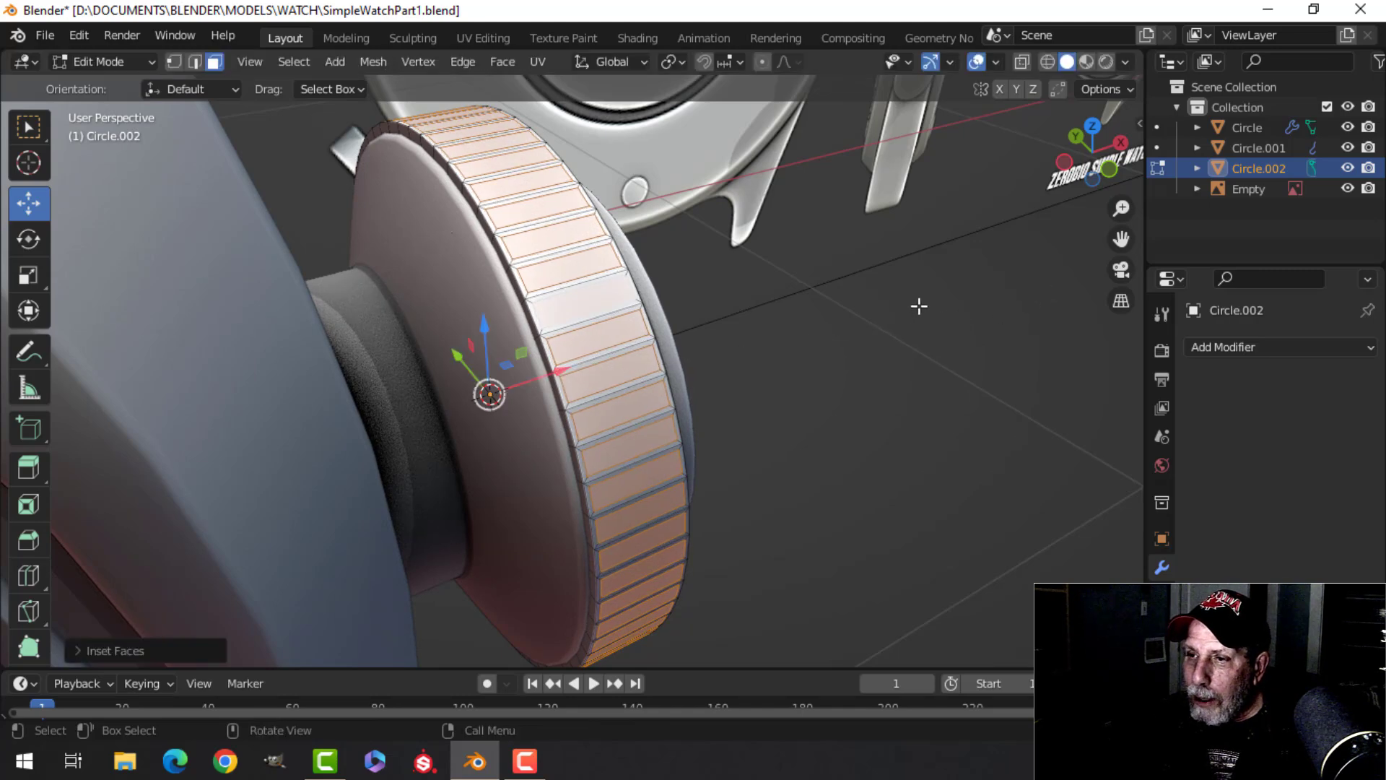
Extrude the inset faces in place and push them outward with Shrink/Fatten to form raised ridges around the band
key(e)
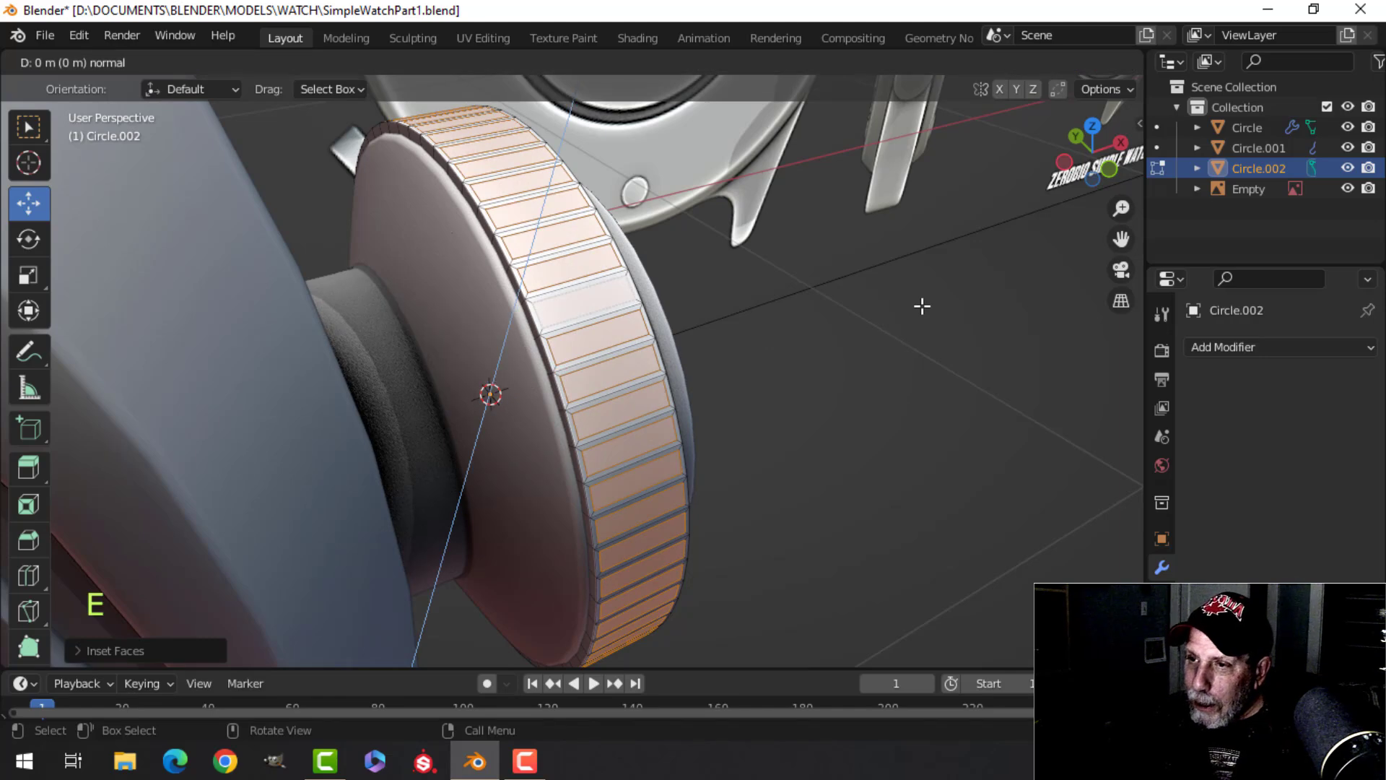
right_click(922, 306)
key(alt+s)
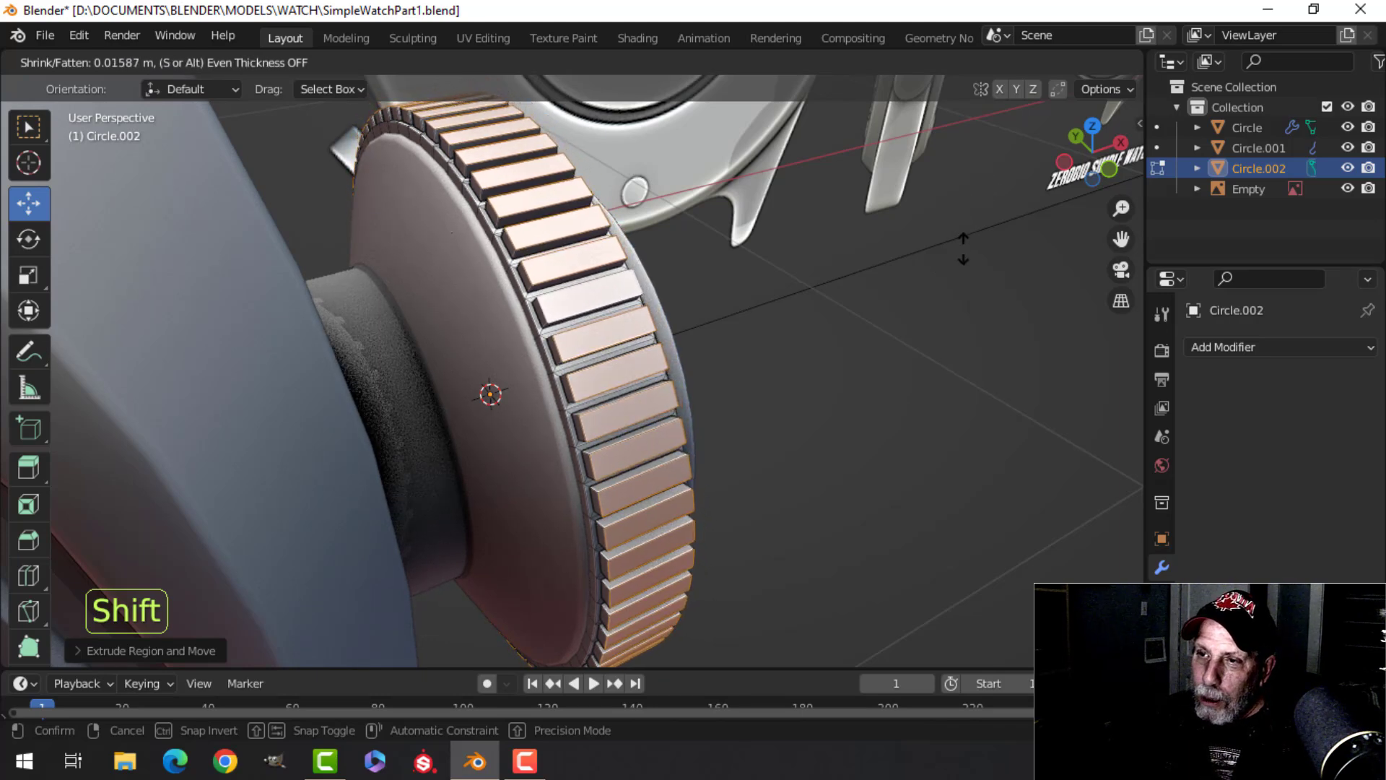
click(835, 316)
middle_drag(835, 316, 835, 272)
Select the whole ridged band and scale it down slightly to sit closer to the crown's rim
key(a)
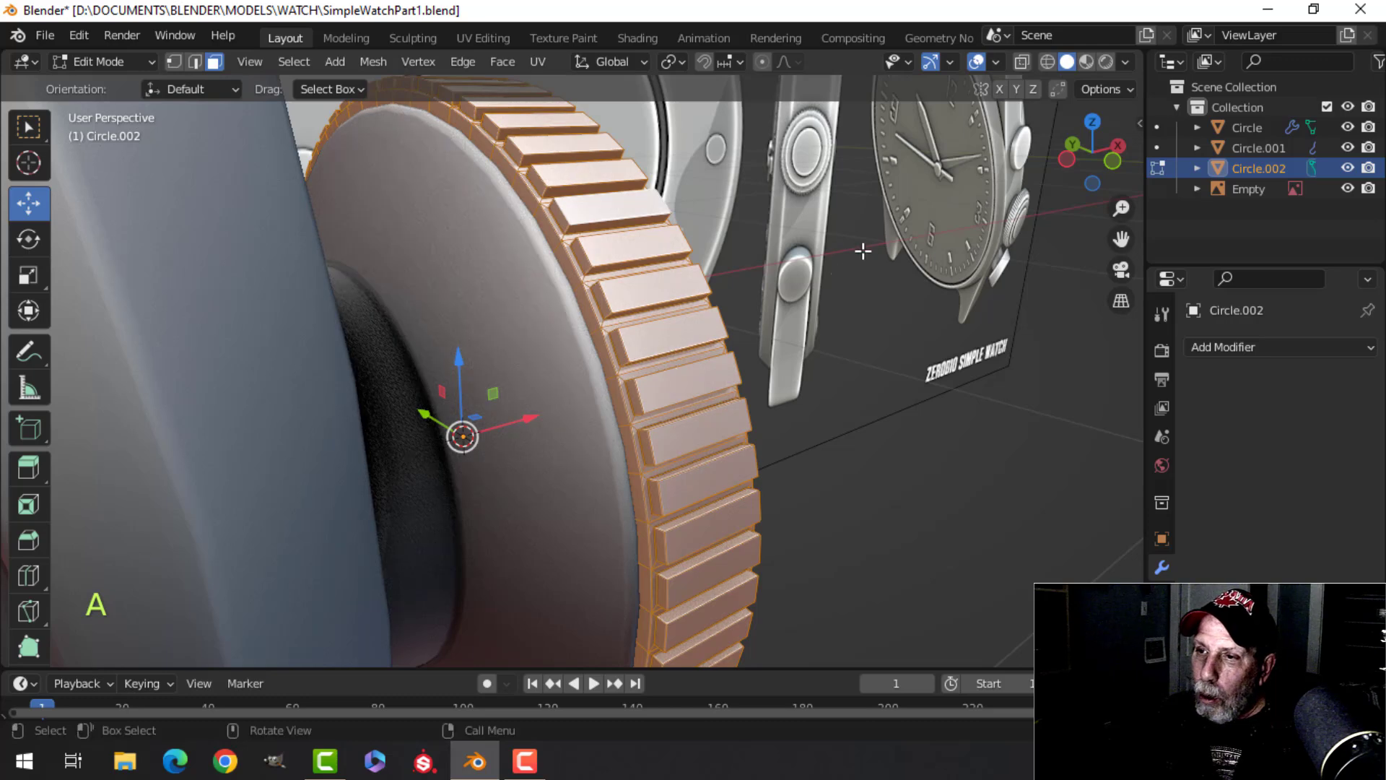
key(s)
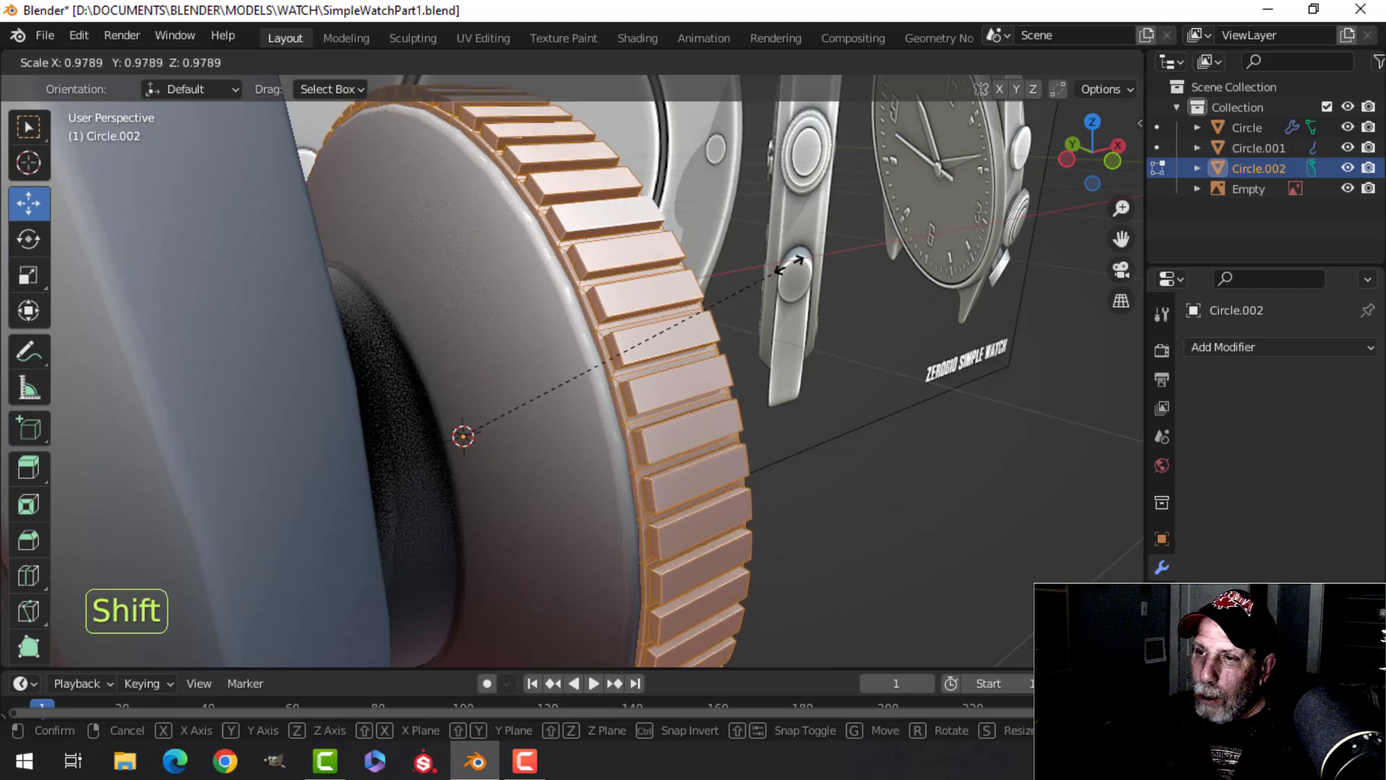
click(824, 251)
middle_drag(824, 250, 673, 248)
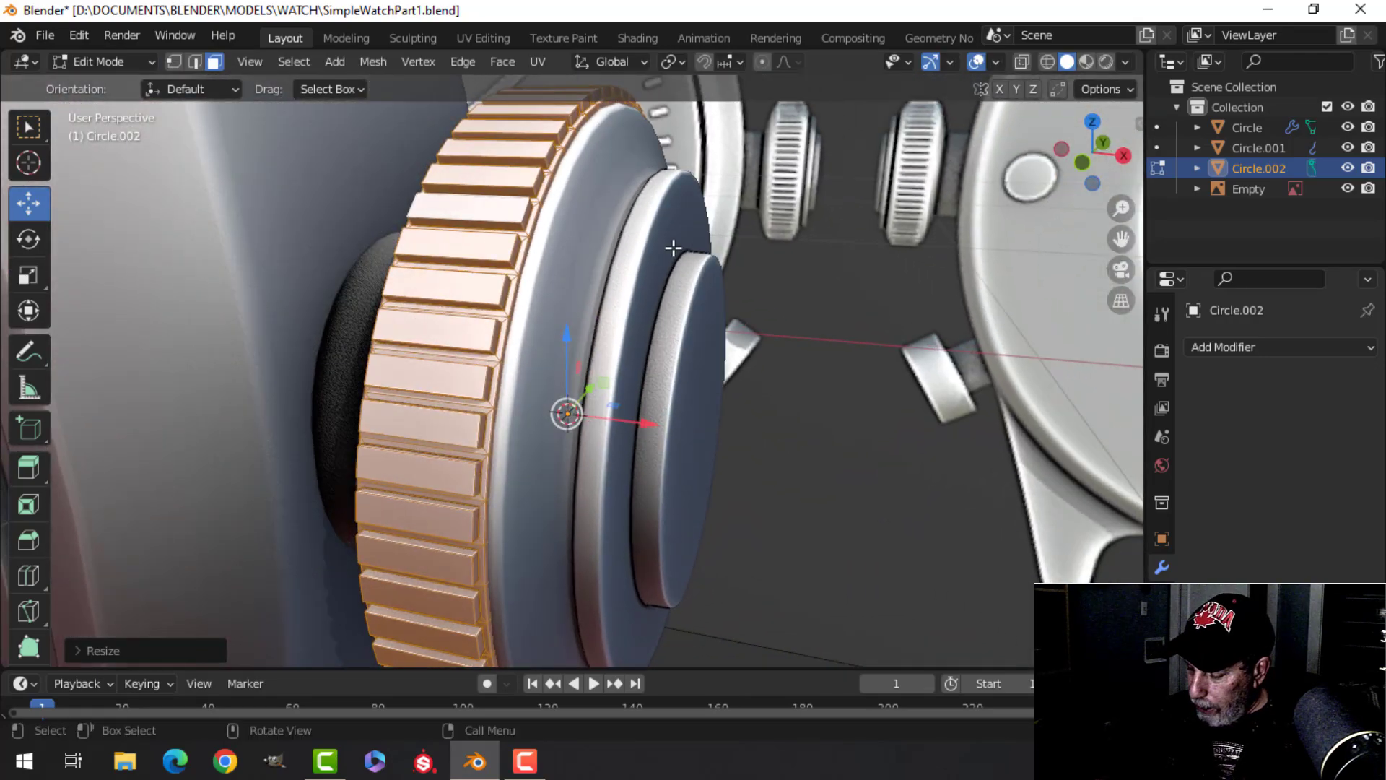
Widen the ridged band slightly along the X axis, nudge it along X, then return to Object Mode and deselect it
key(KP_1)
scroll(673, 247, up, 2)
shift+scroll(578, 261, down, 1)
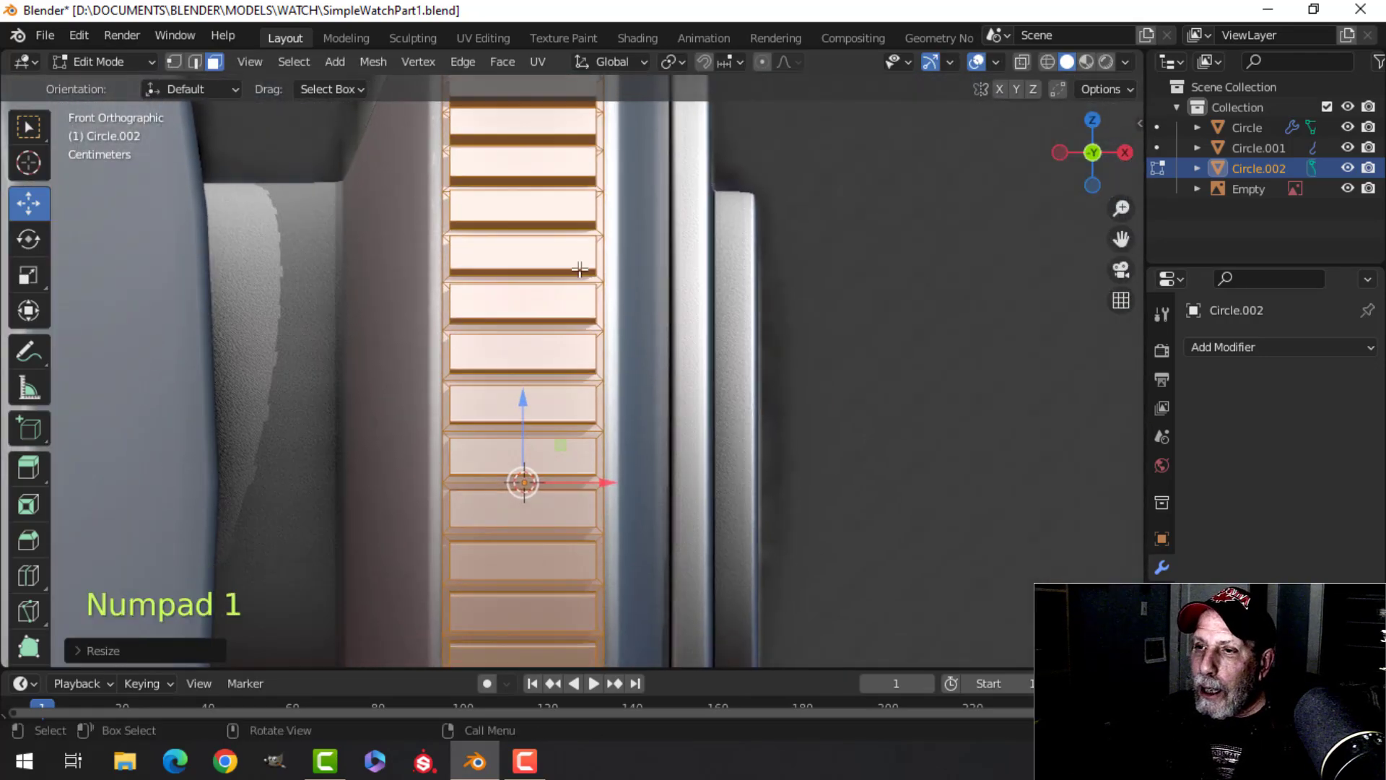
key(s)
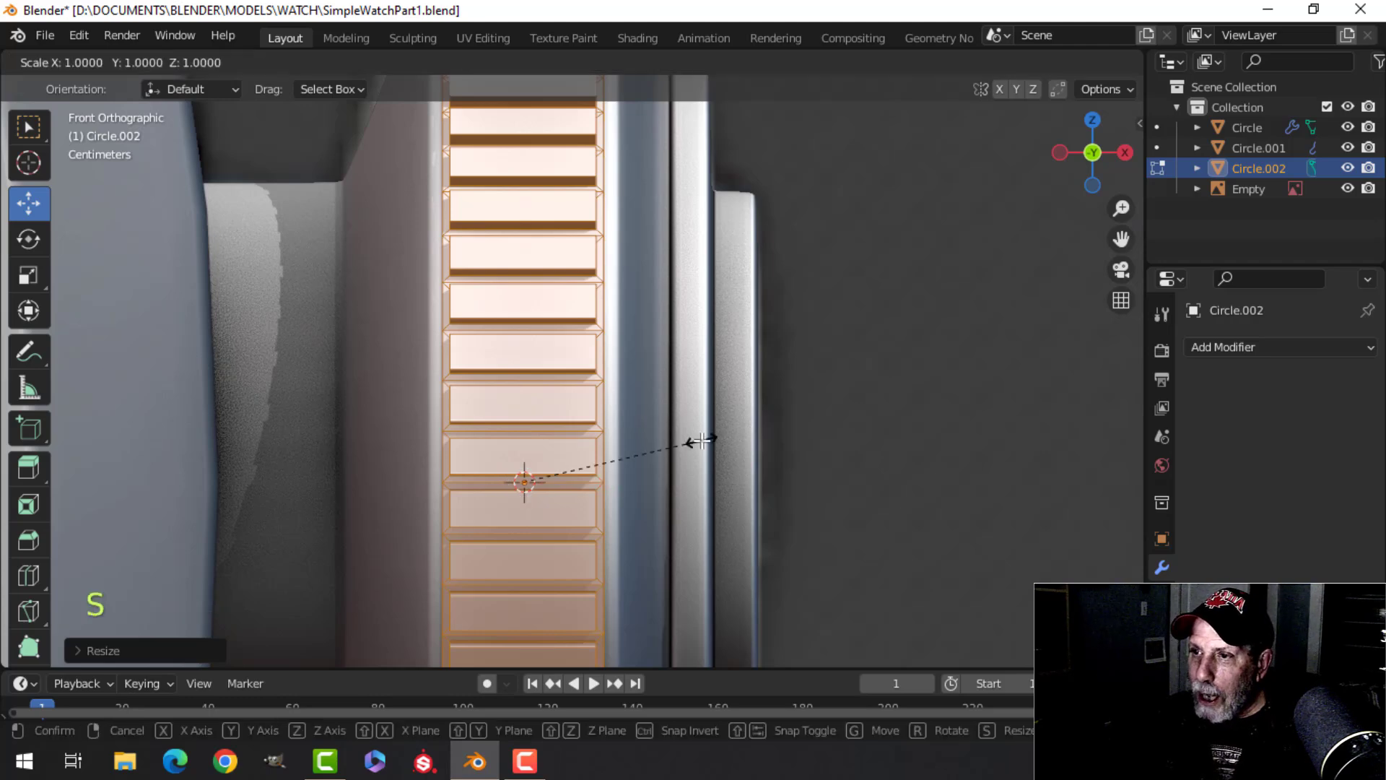
key(x)
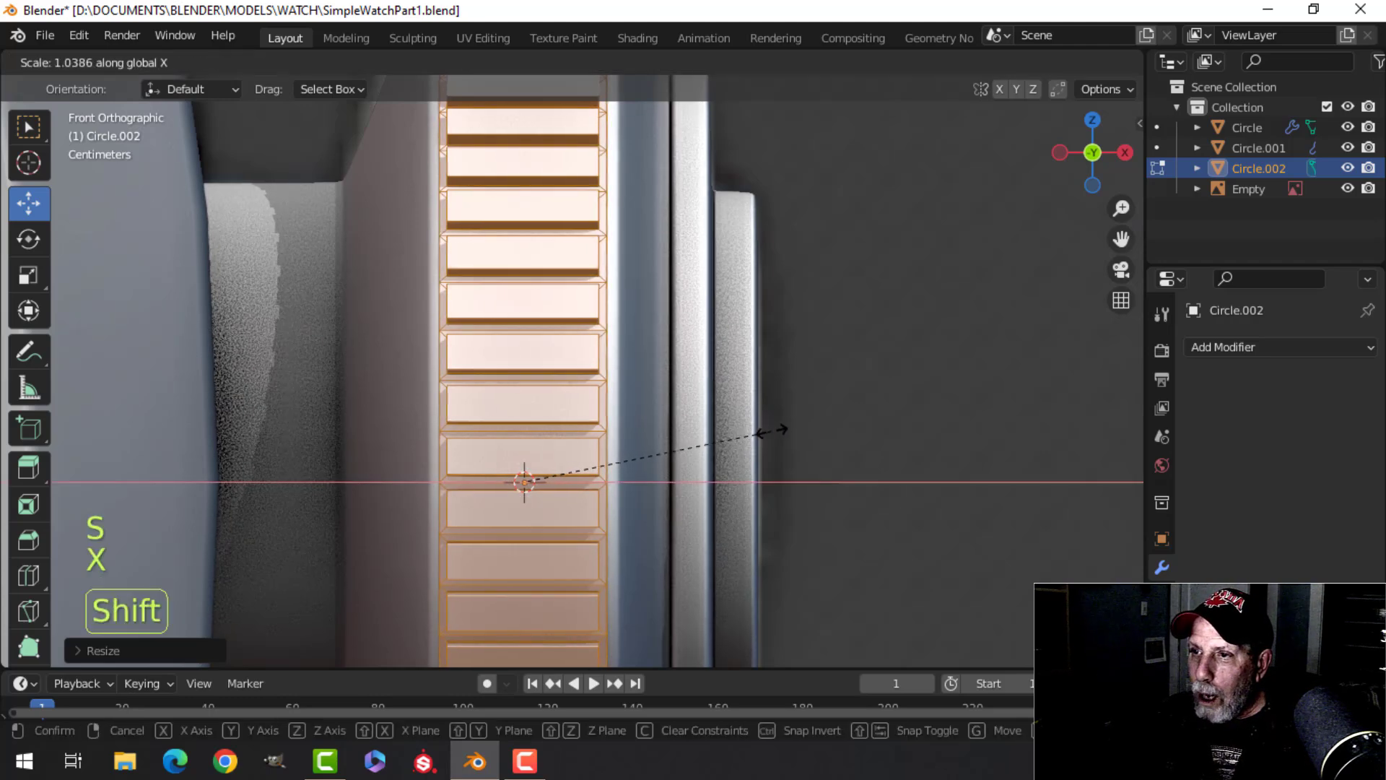
click(836, 424)
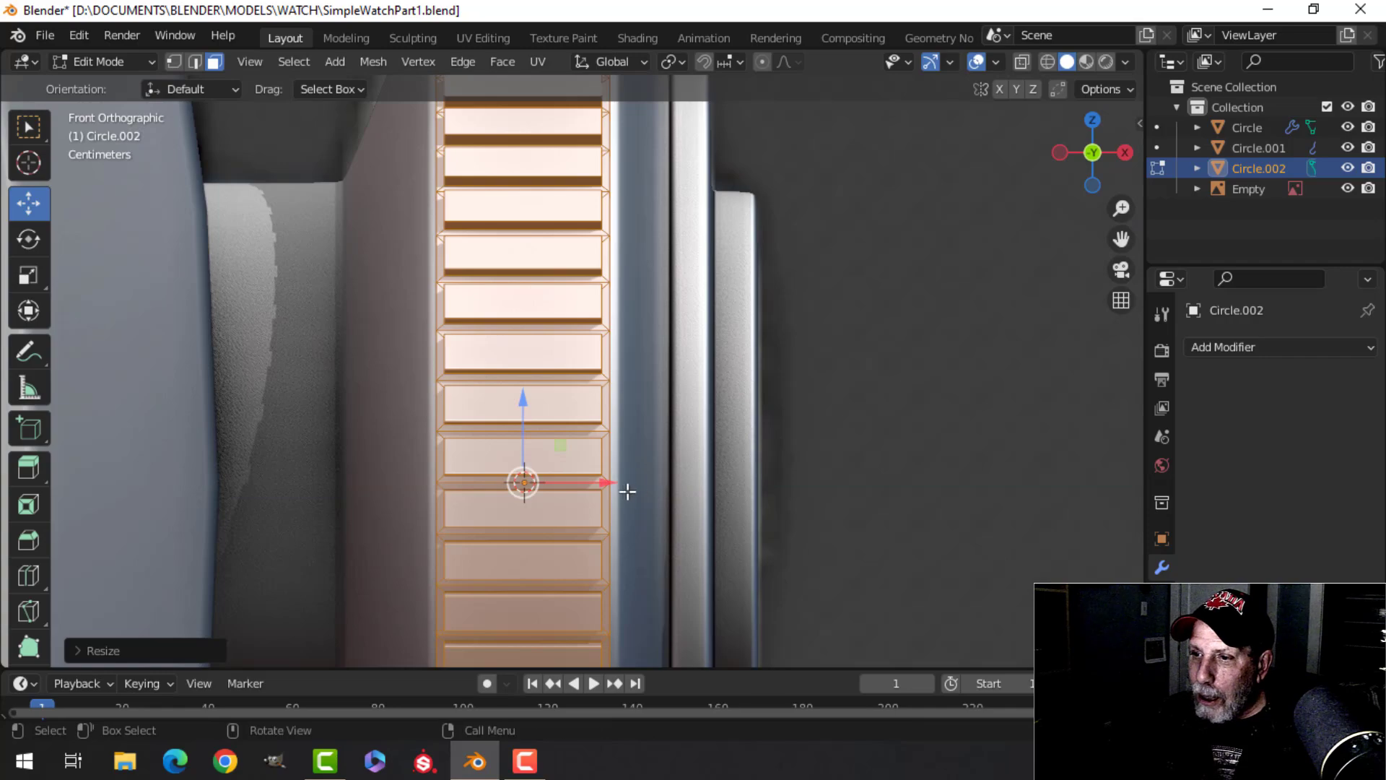
drag(613, 484, 619, 483)
middle_drag(619, 483, 532, 389)
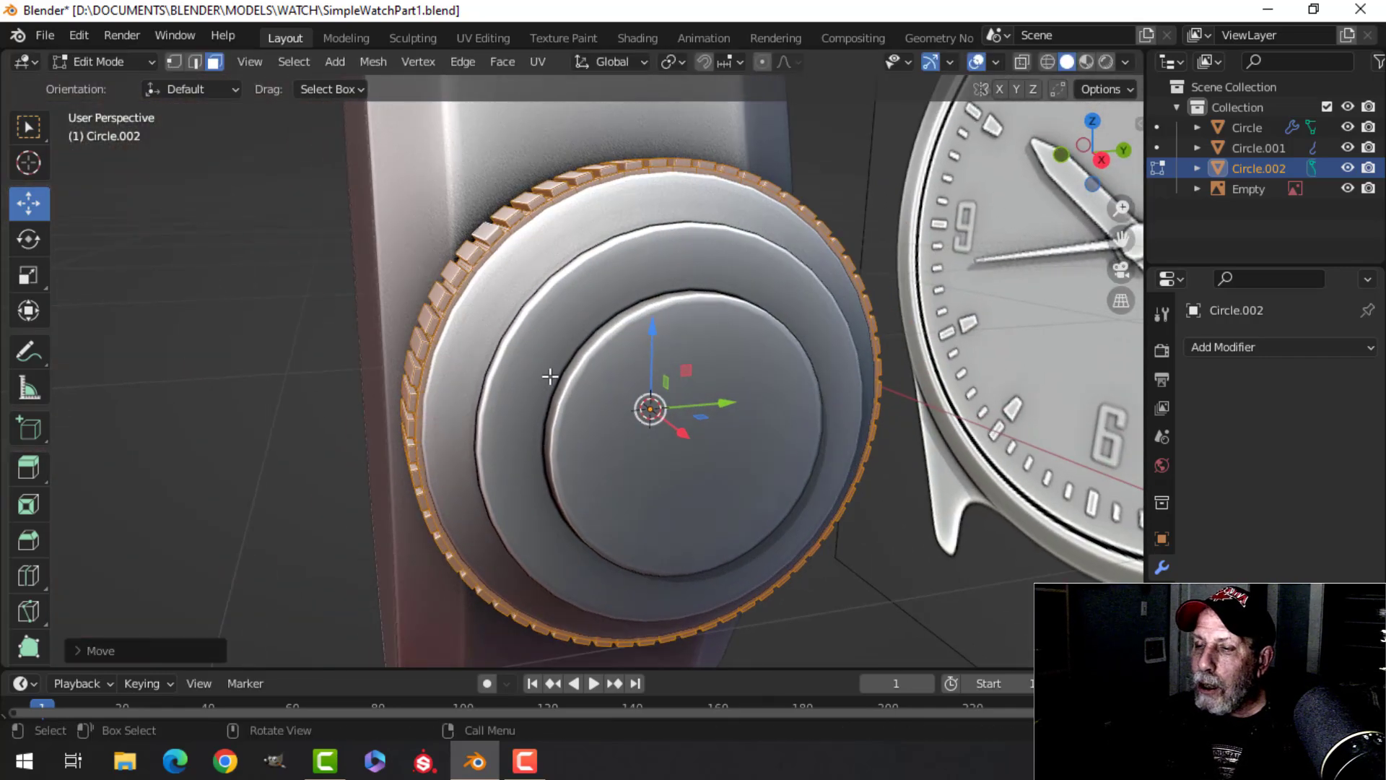
key(Tab)
middle_drag(466, 288, 562, 301)
key(alt+a)
Add a Bevel modifier to the ridged band with 3 segments and an amount of 0.02 m
click(547, 264)
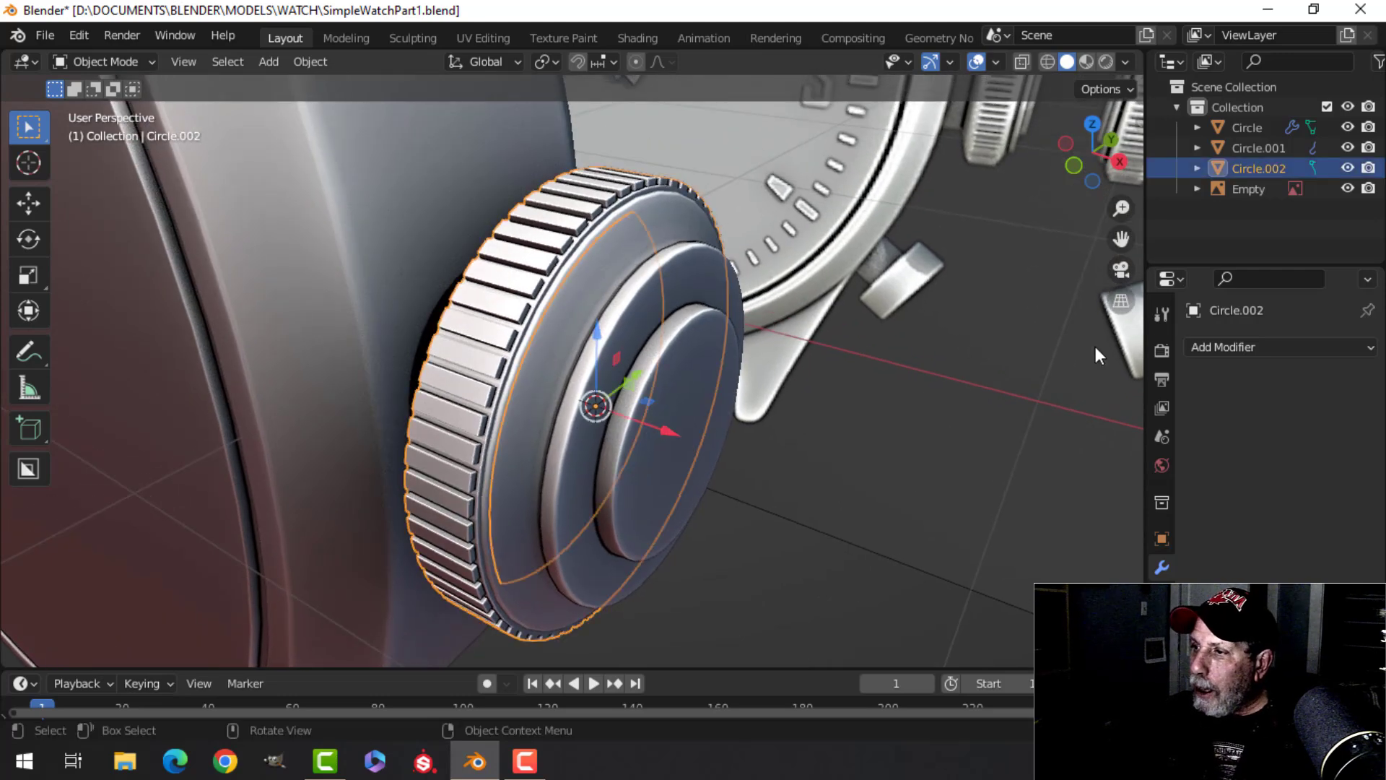
click(1207, 345)
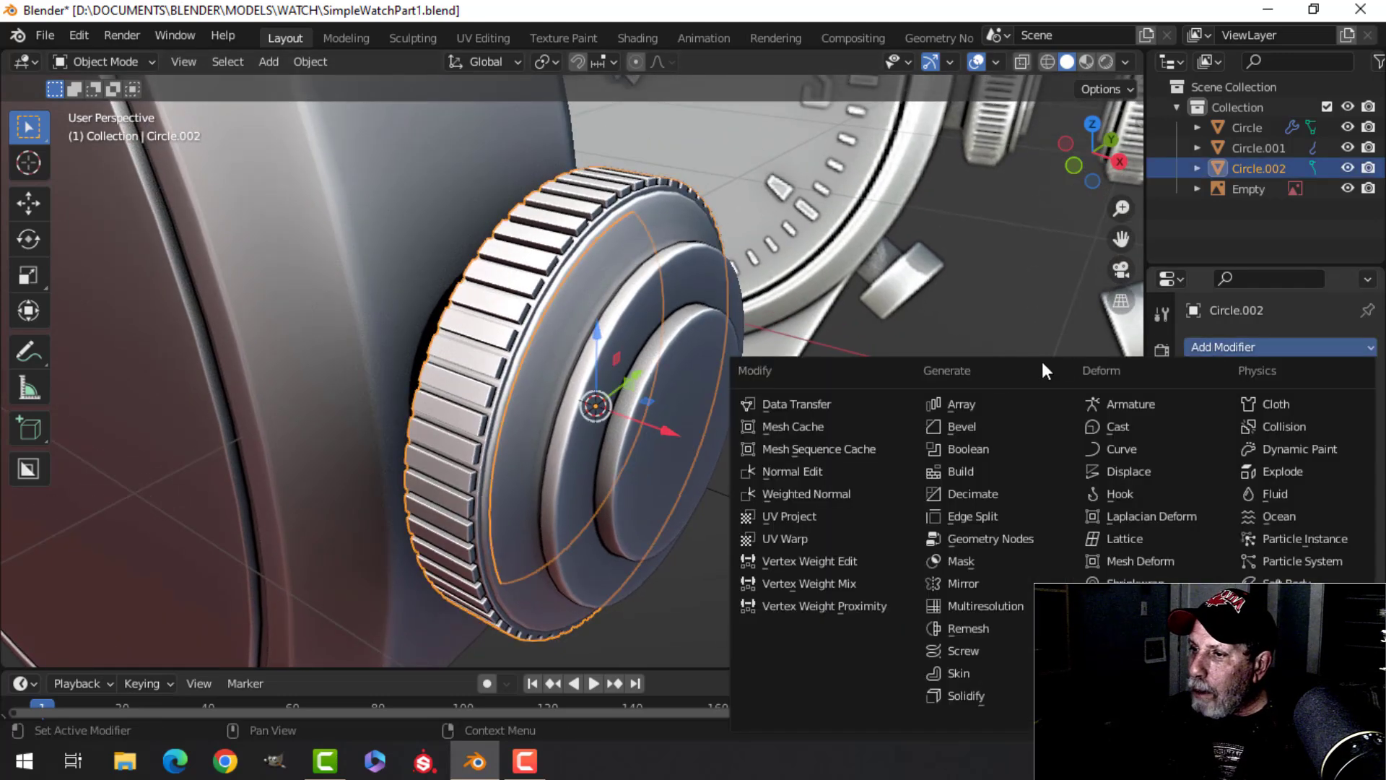
click(974, 424)
middle_drag(942, 418, 556, 379)
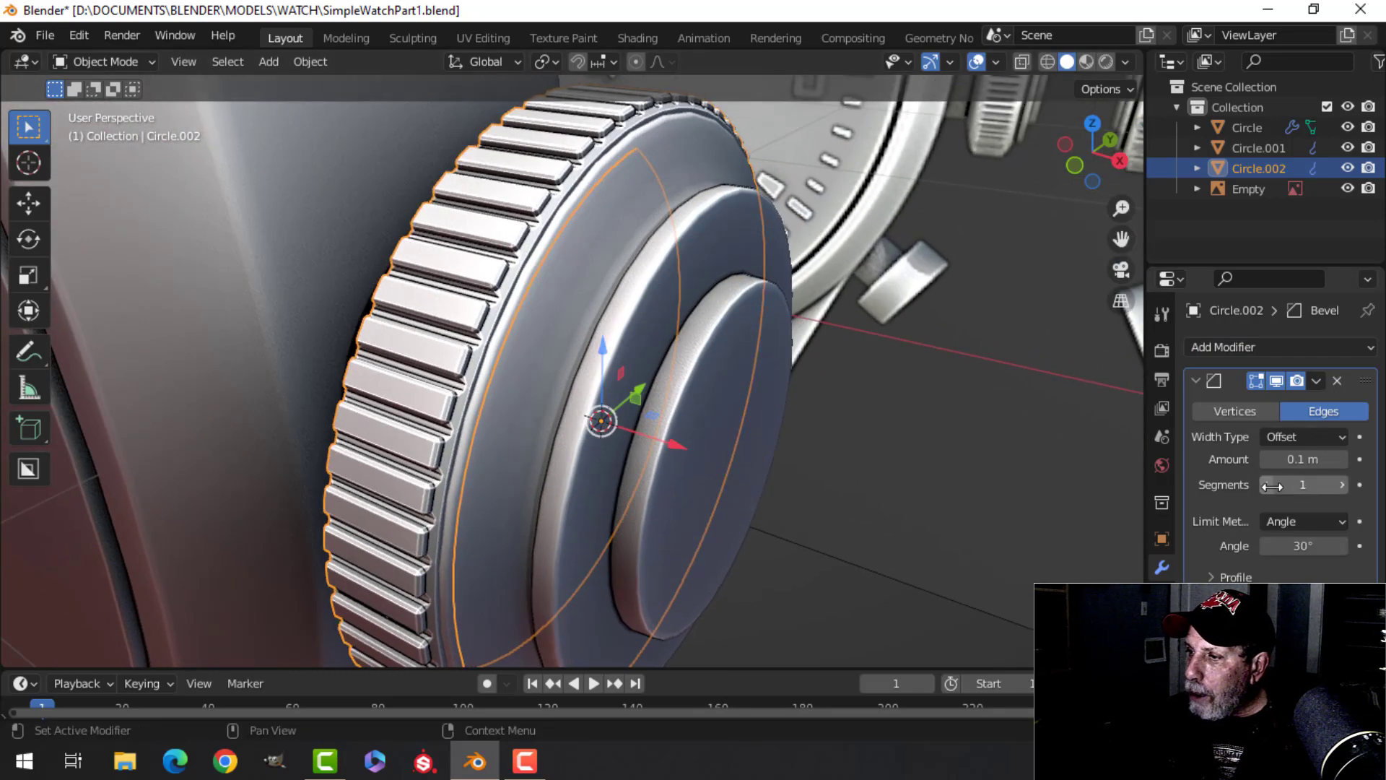
click(1342, 484)
click(1342, 485)
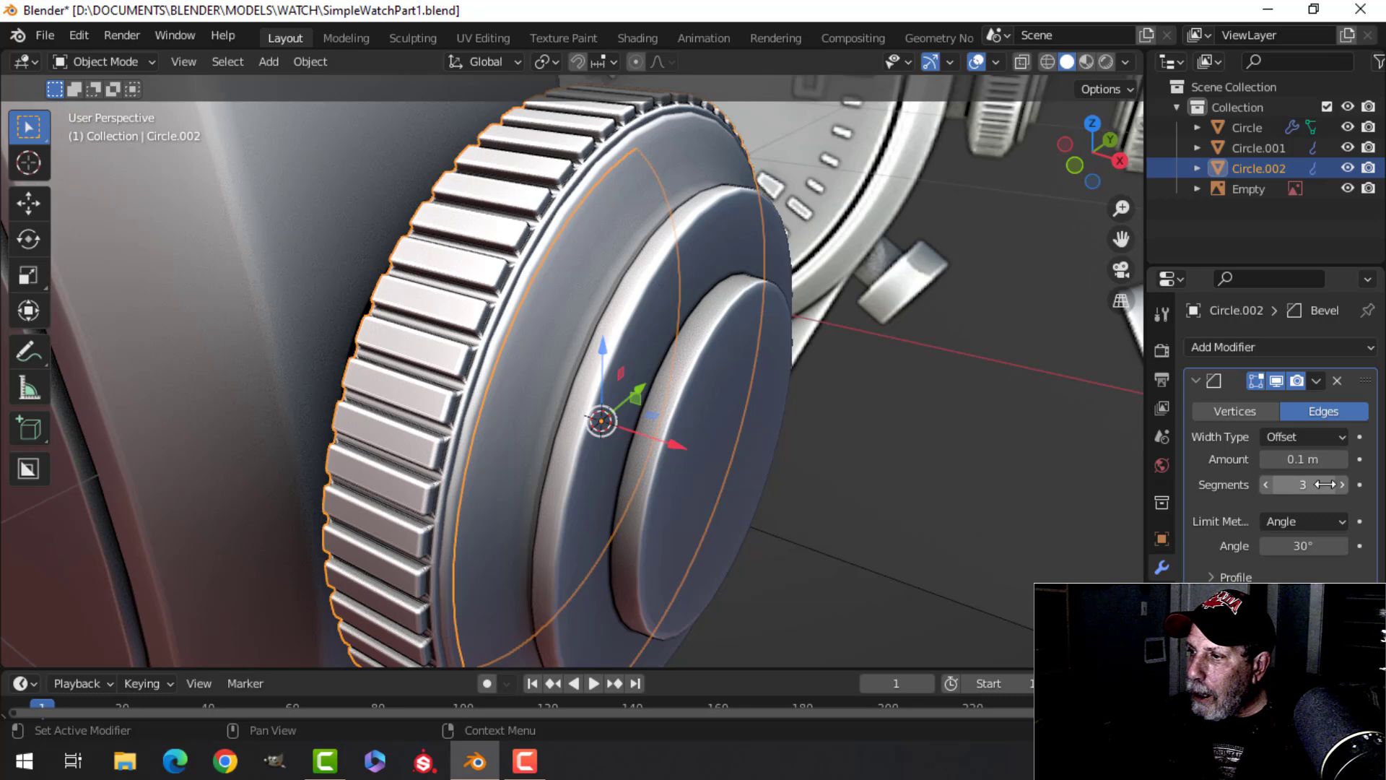
double_click(1303, 459)
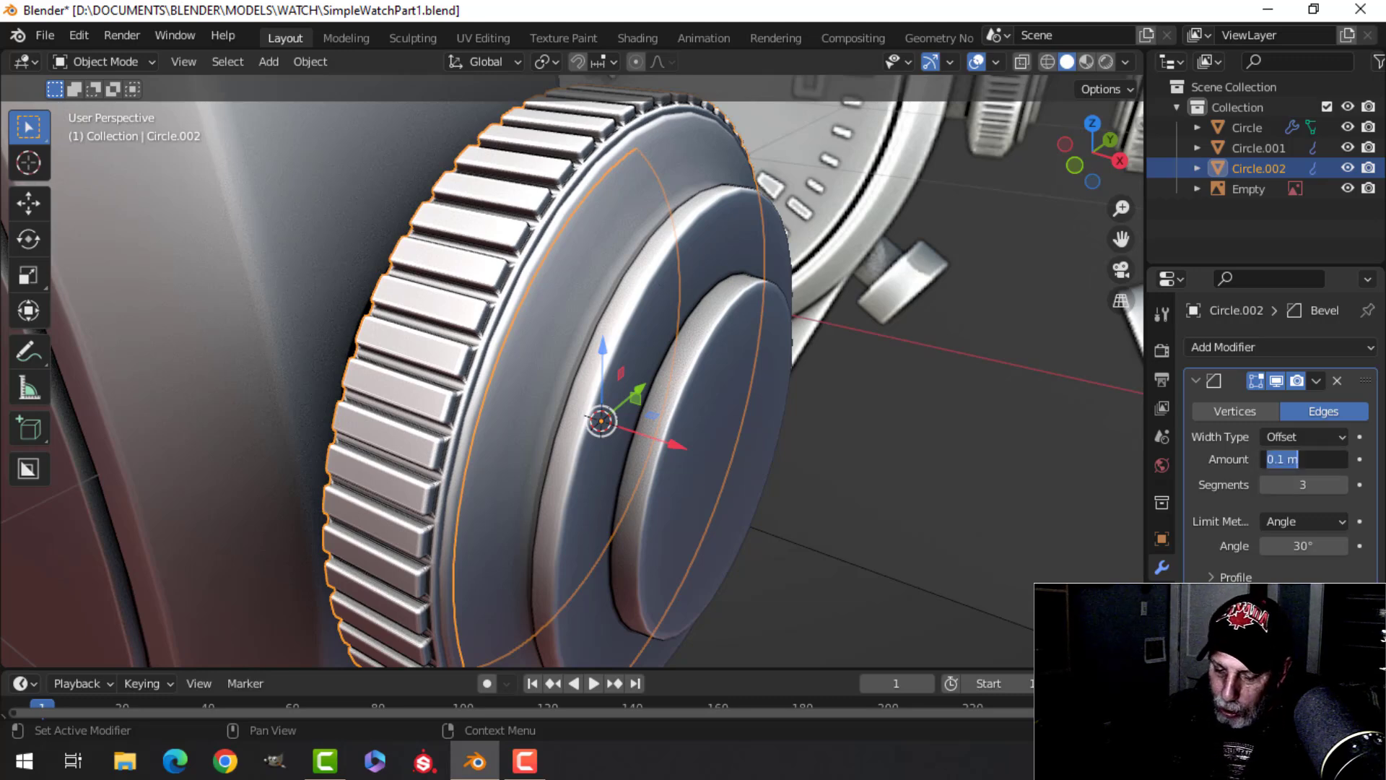
key(Return)
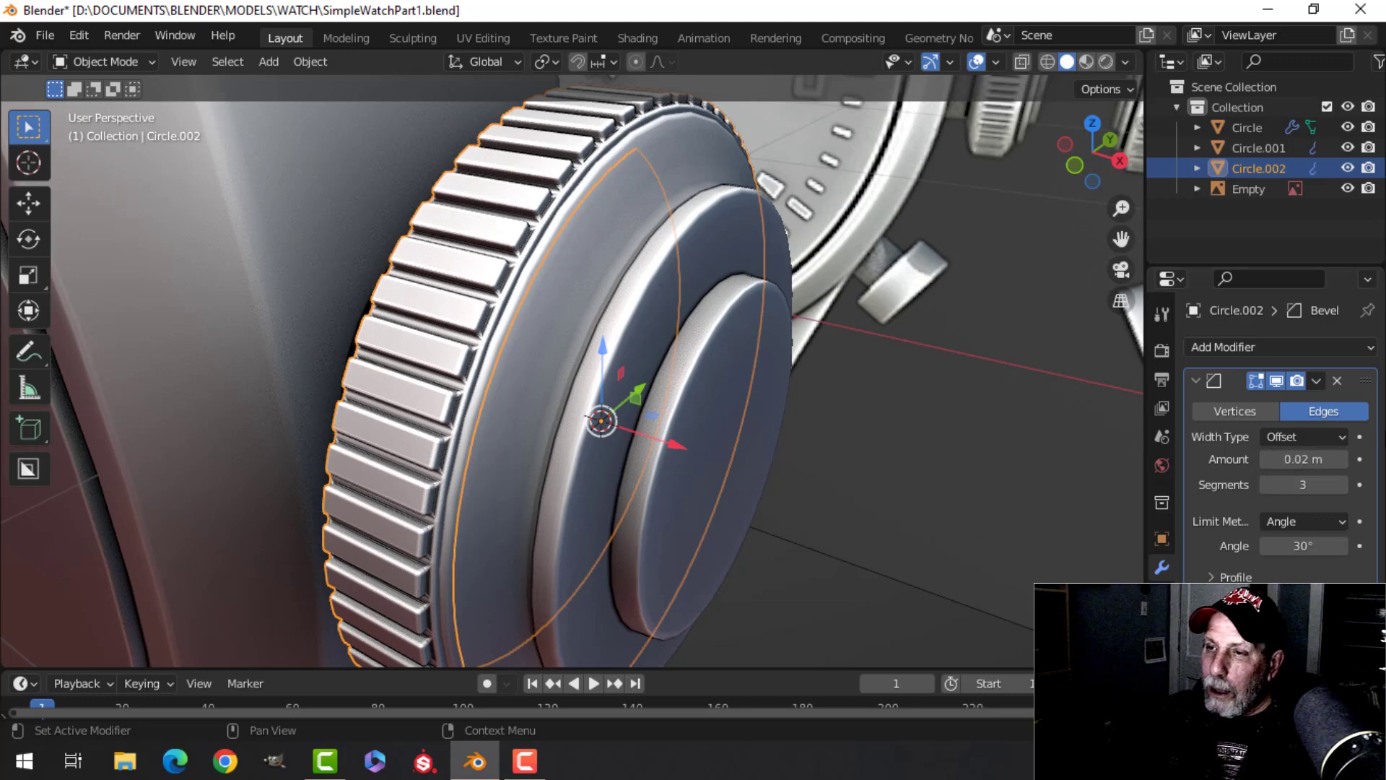
Shade the beveled ridged band smooth, then deselect everything and check the finished crown
right_click(504, 226)
click(501, 218)
middle_drag(604, 261, 612, 384)
key(alt+a)
click(640, 345)
key(alt+a)
scroll(598, 382, down, 3)
scroll(612, 384, up, 2)
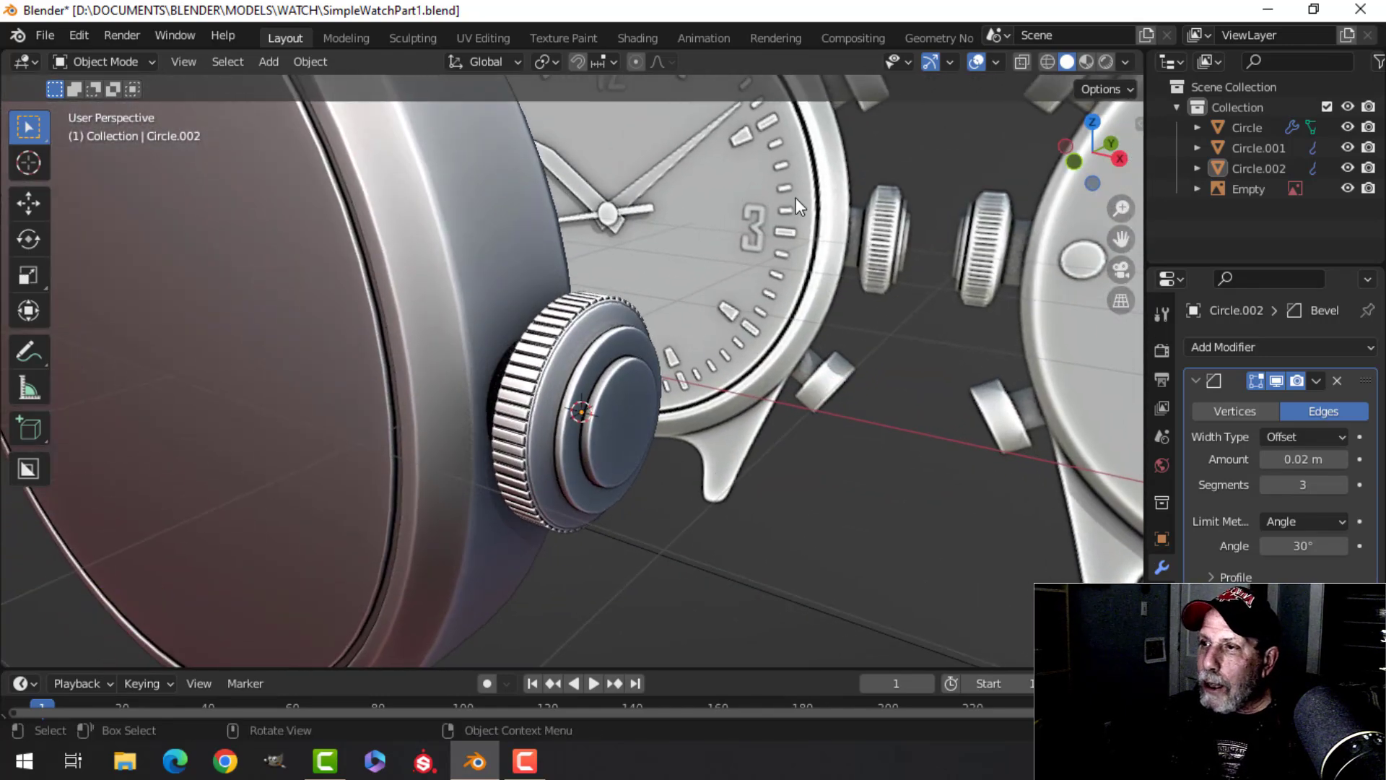
Display the scene statistics overlay to check the geometry counts, and hide it again
click(998, 61)
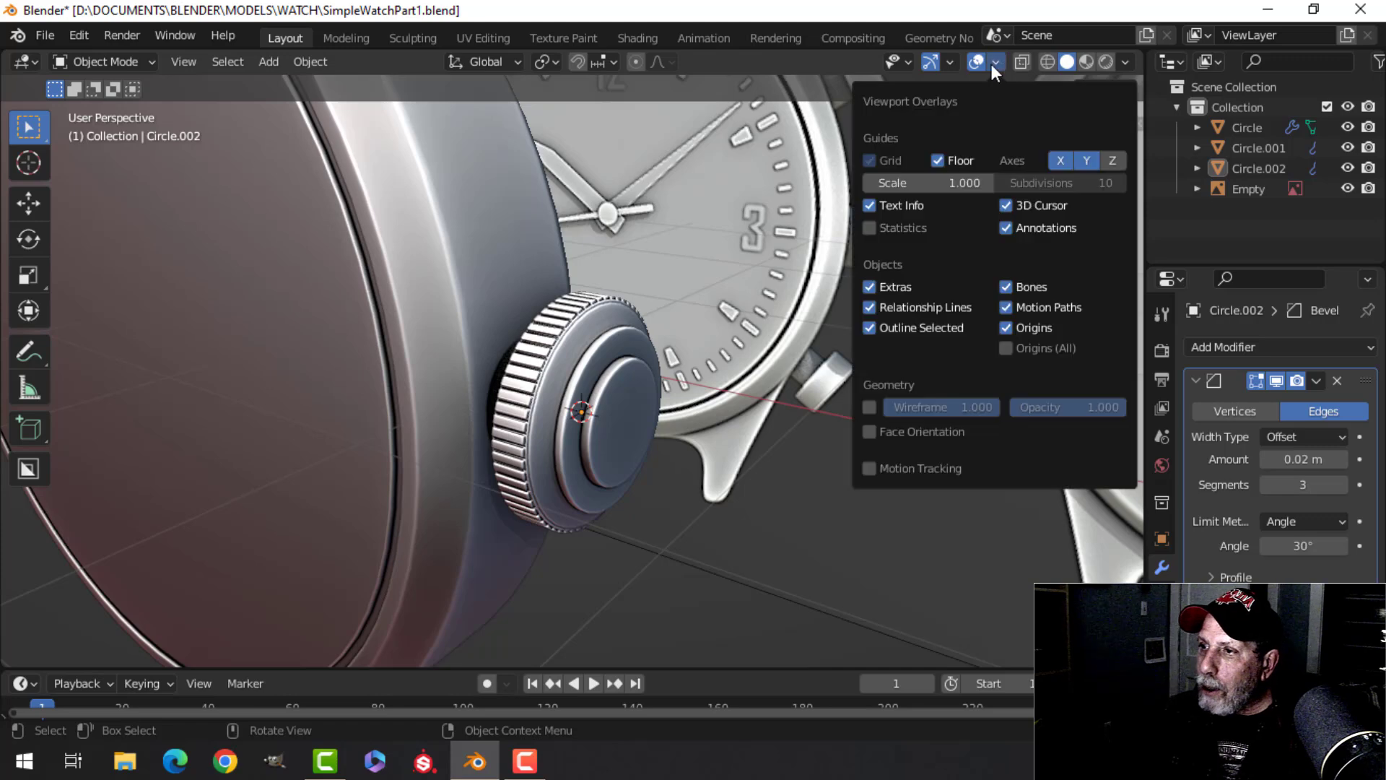
click(903, 225)
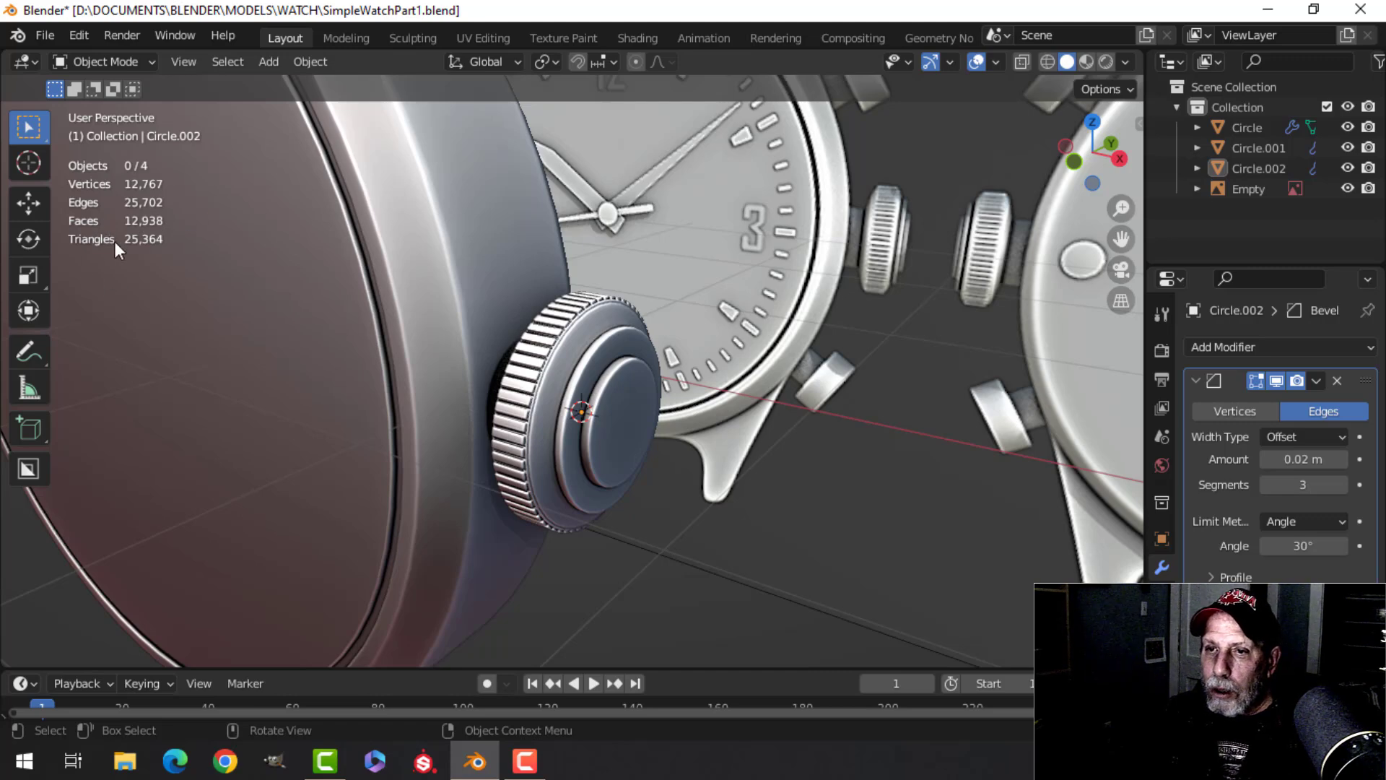
click(996, 62)
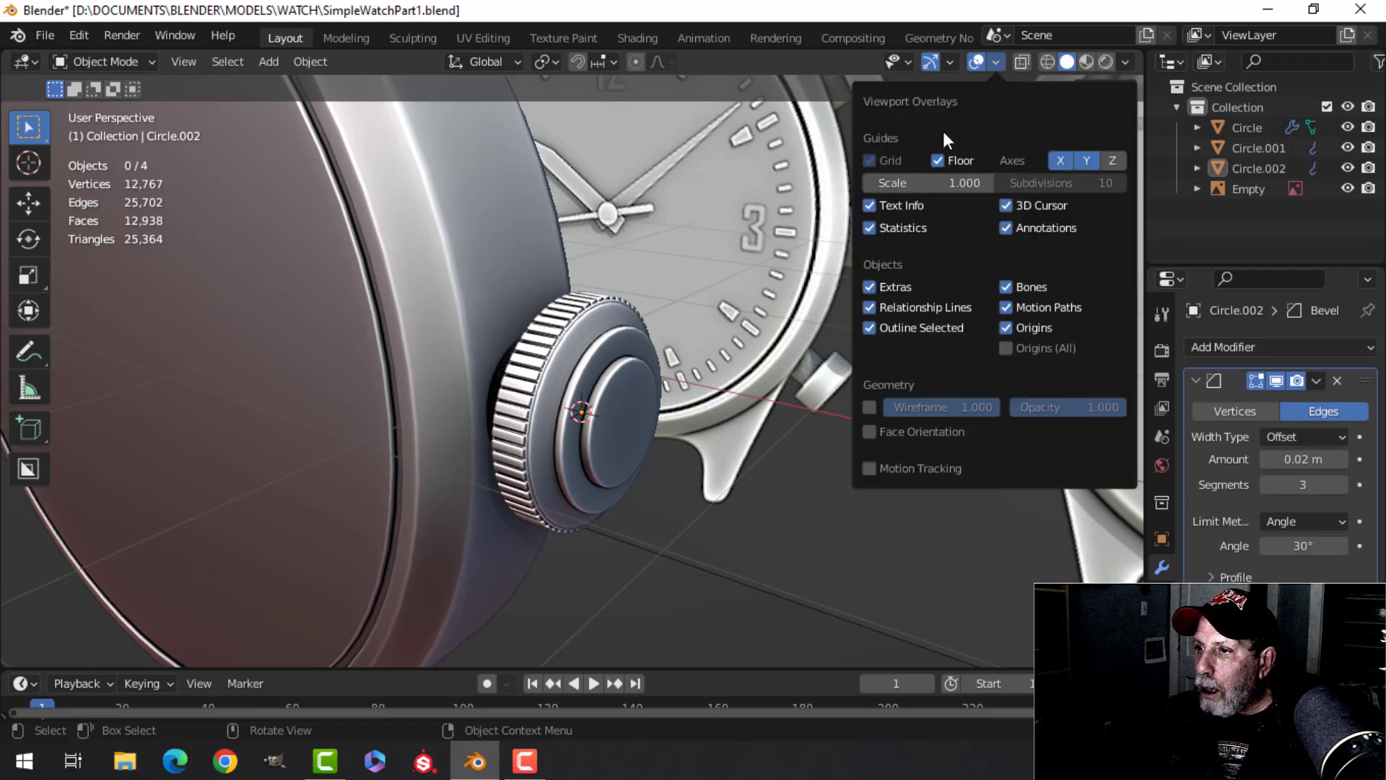
click(893, 229)
From the front view, add a mesh circle with 18 vertices at the crown
middle_drag(892, 228, 466, 397)
scroll(414, 352, down, 3)
key(KP_1)
scroll(489, 267, down, 4)
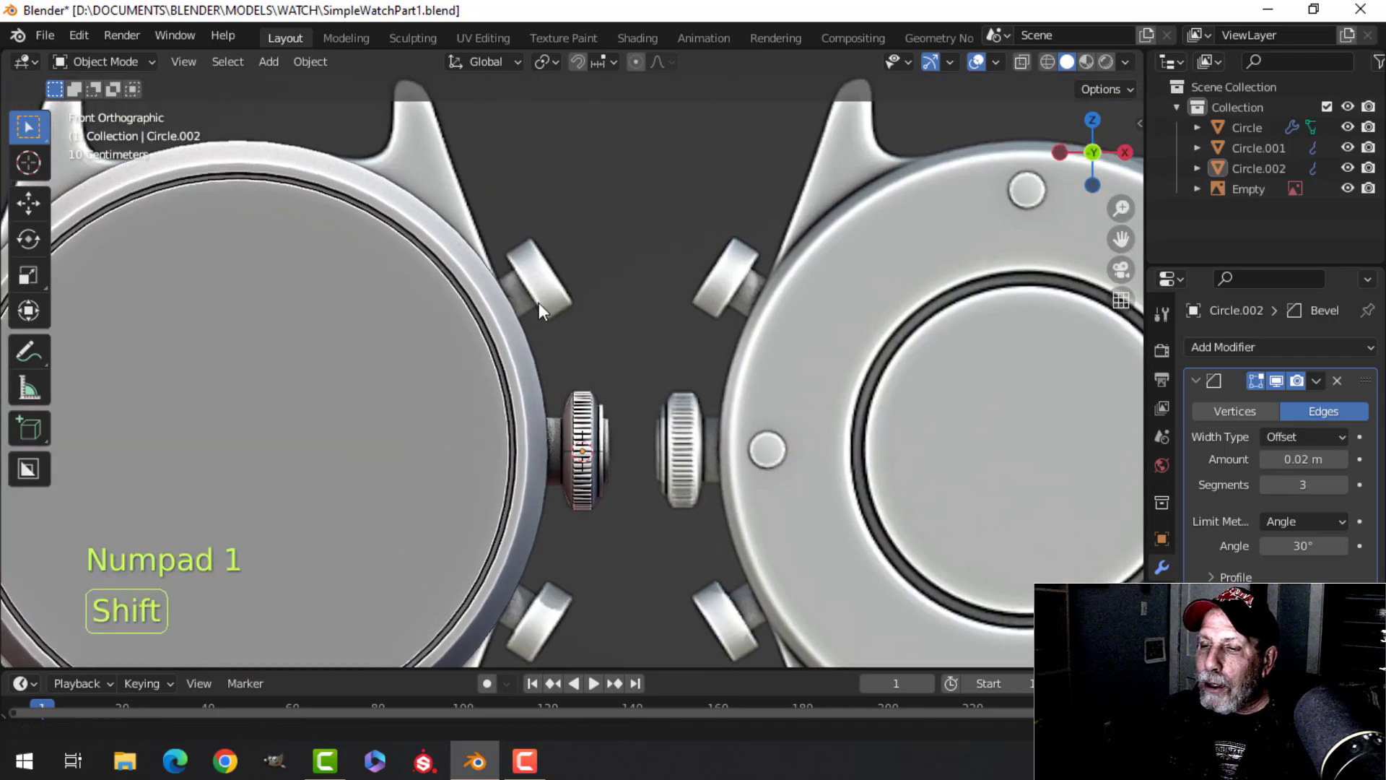
shift+middle_drag(558, 390, 556, 319)
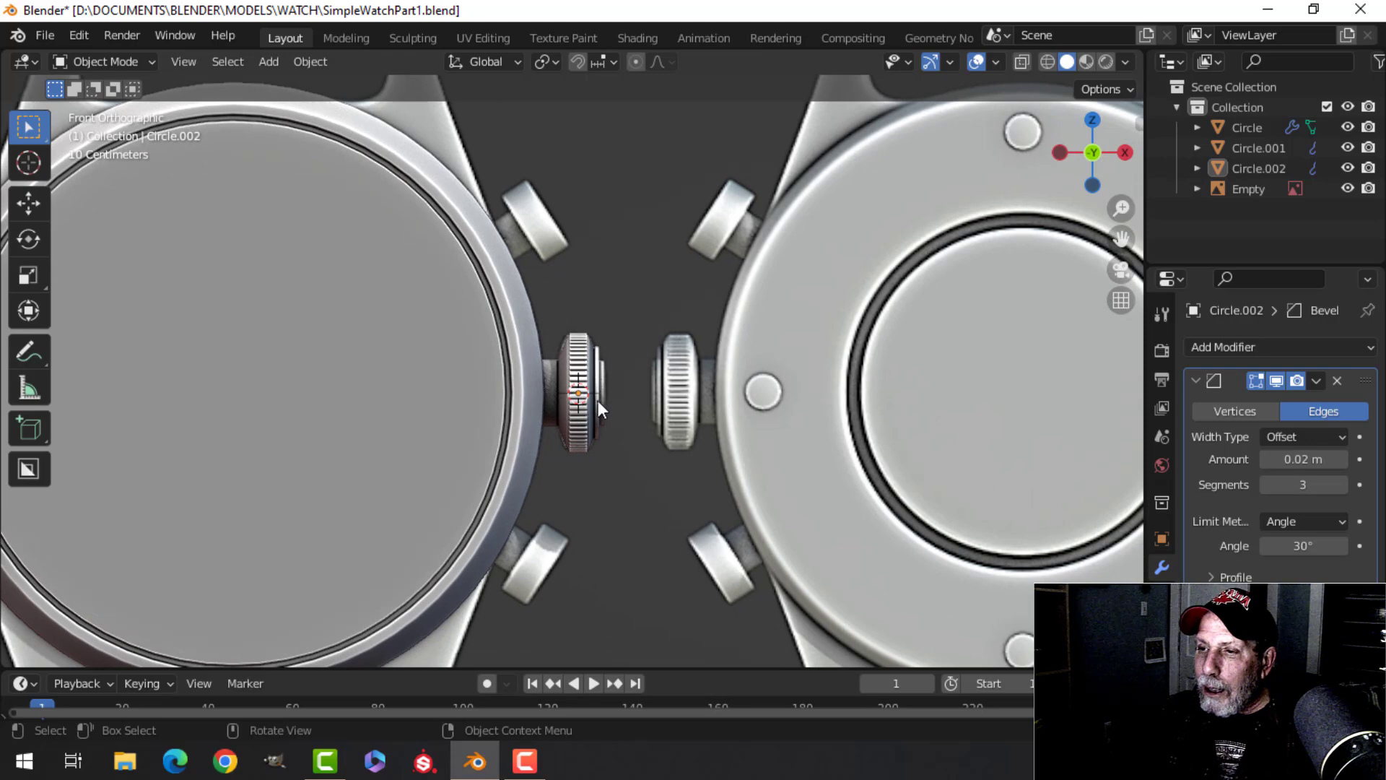
scroll(608, 413, up, 2)
shift+middle_drag(621, 397, 612, 394)
scroll(613, 394, down, 2)
scroll(625, 404, up, 2)
key(shift+a)
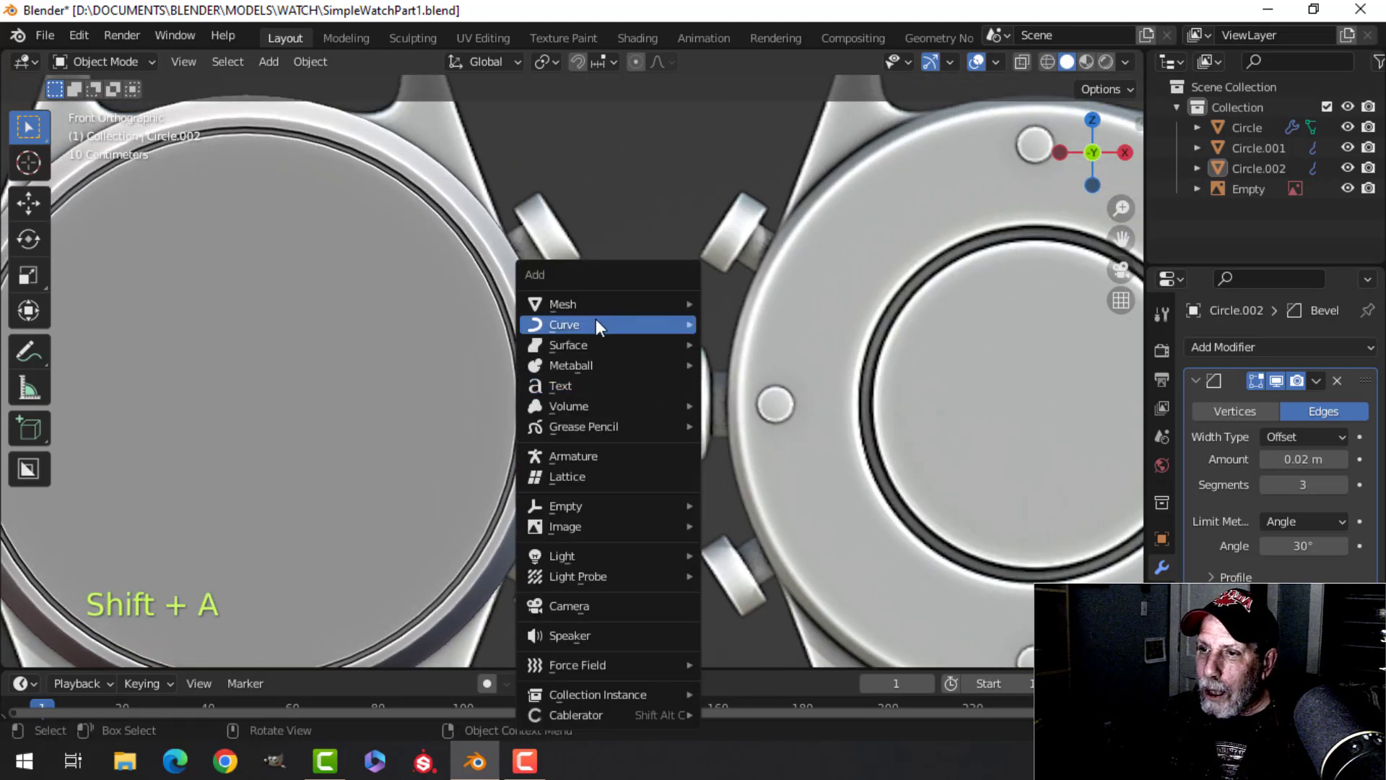
mouse_move(596, 309)
click(742, 332)
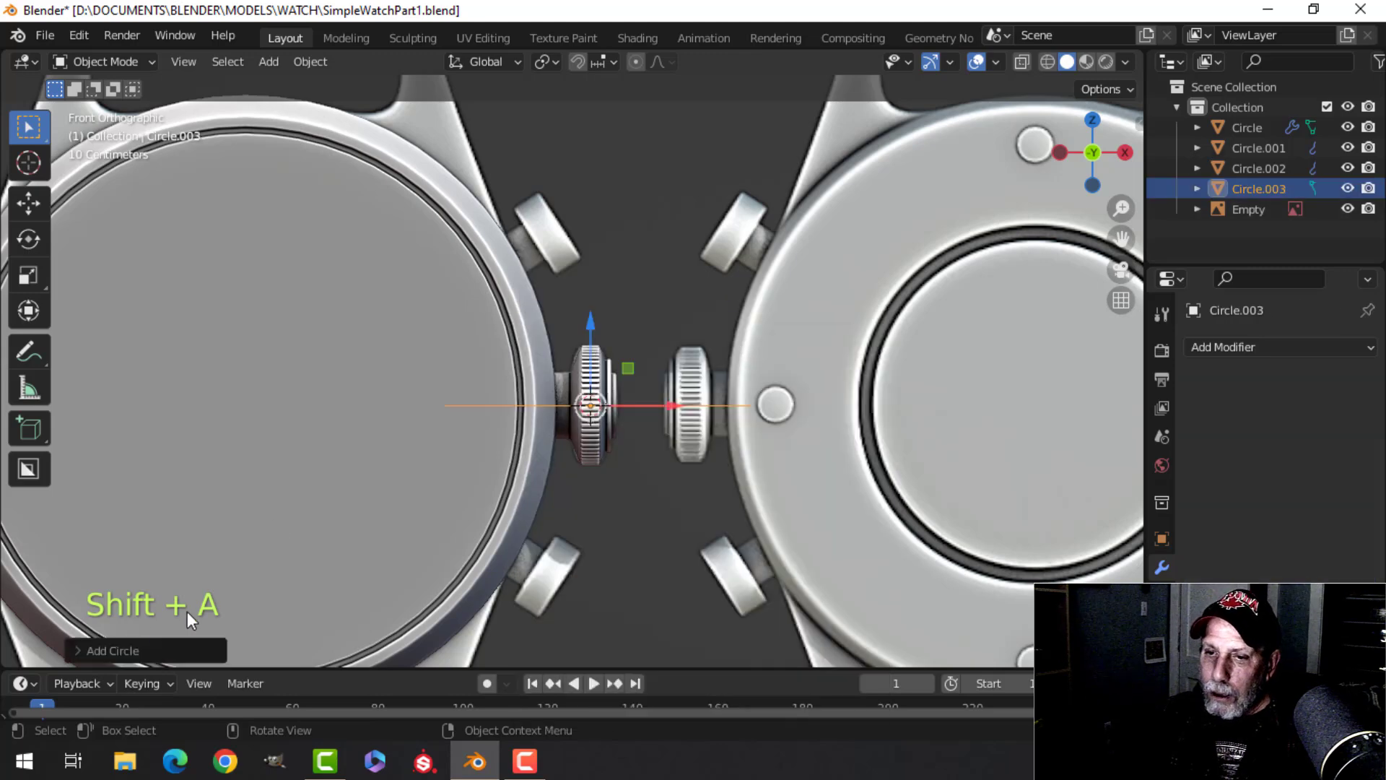
click(101, 651)
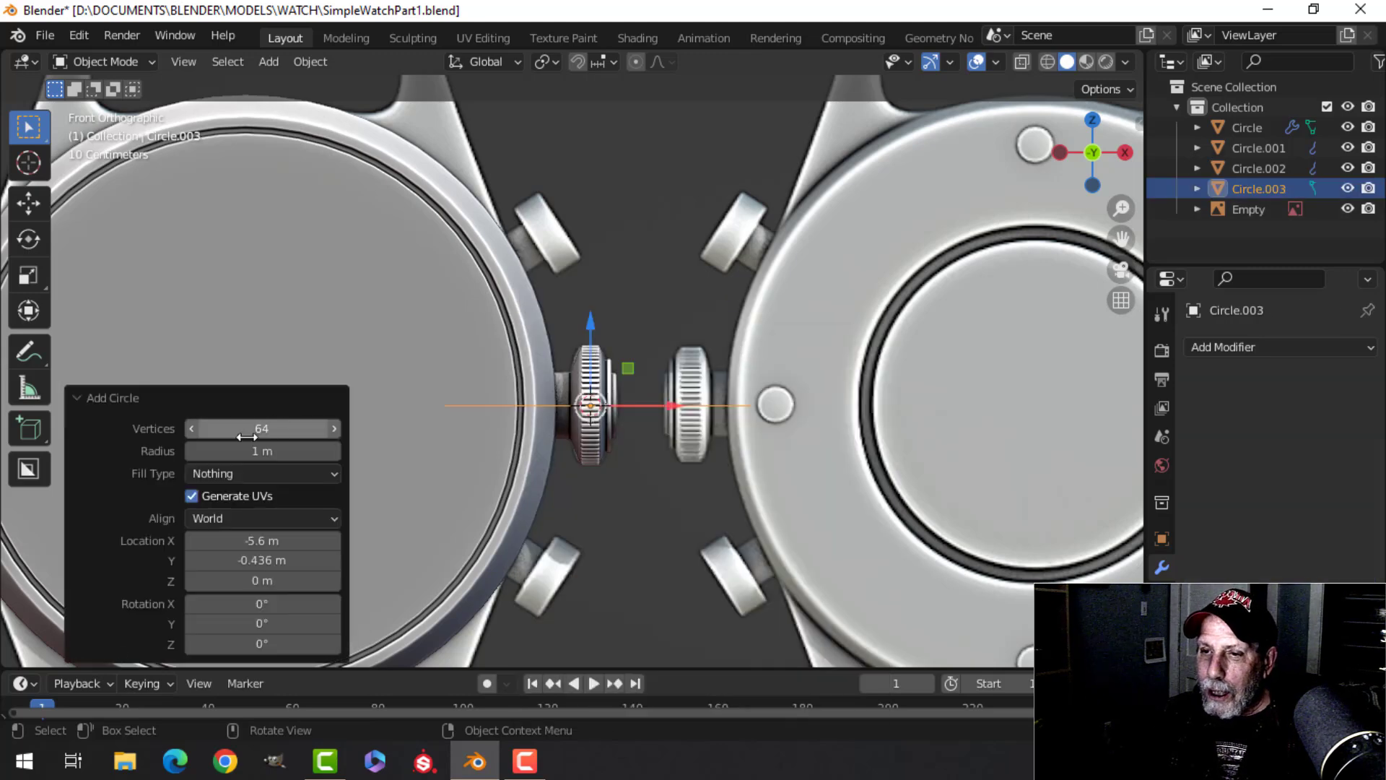
click(263, 429)
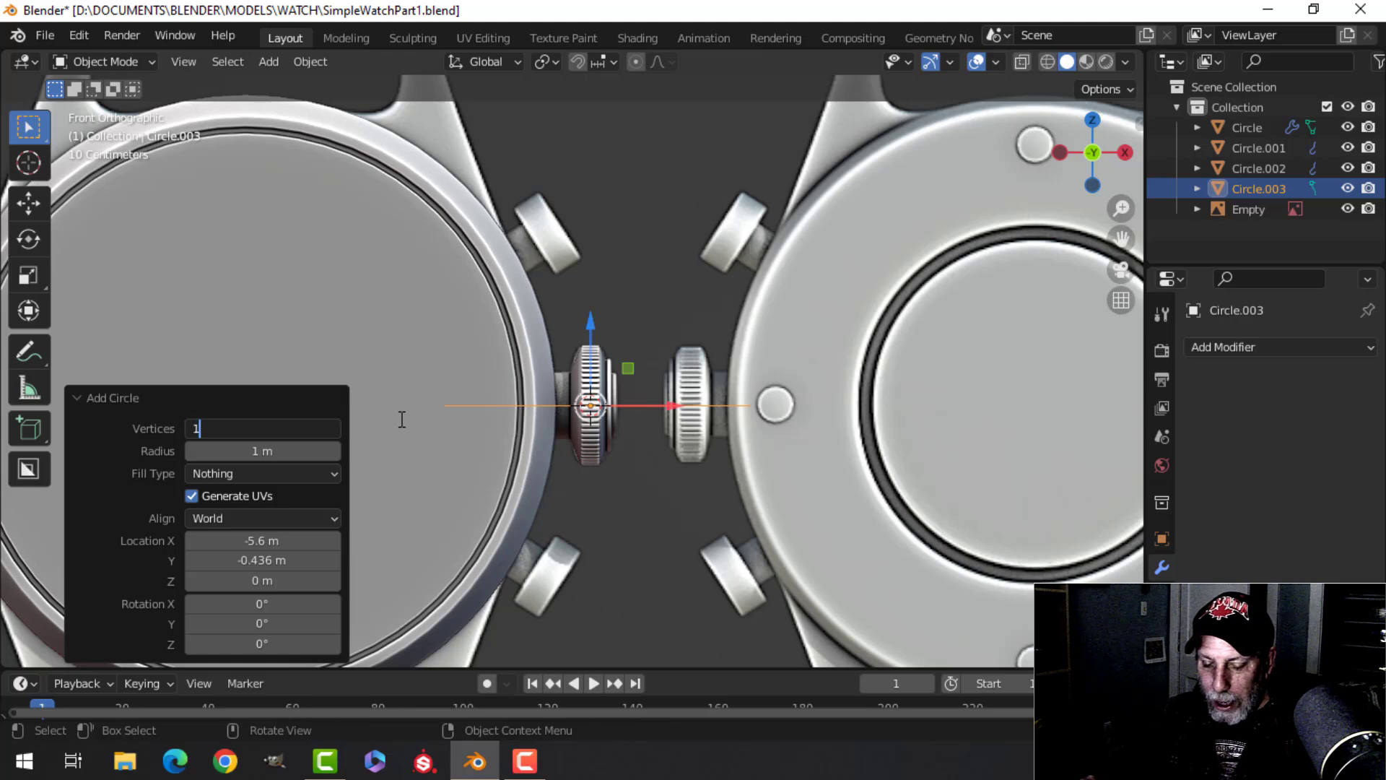
text(18)
key(Return)
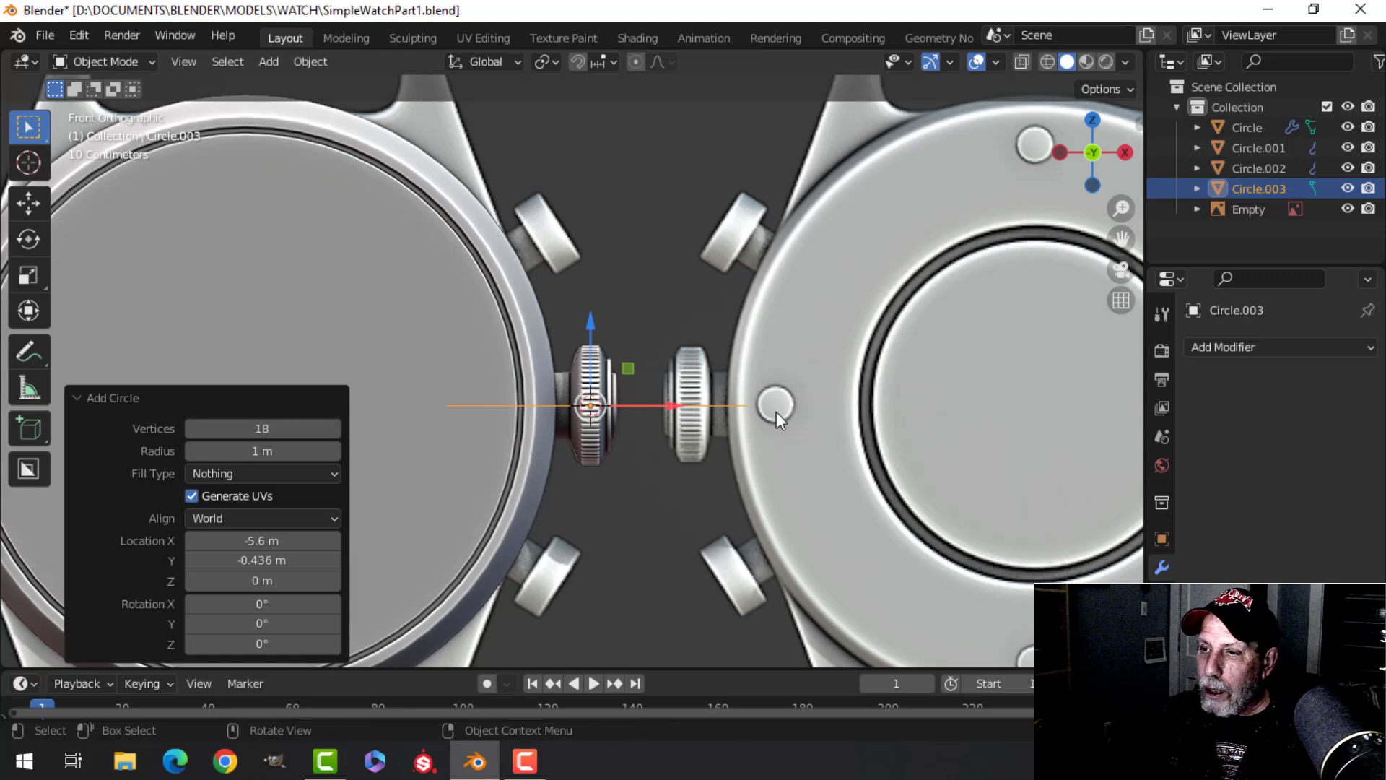
Scale all of the new circle's vertices down to about 0.3 in Edit Mode
key(Tab)
key(1)
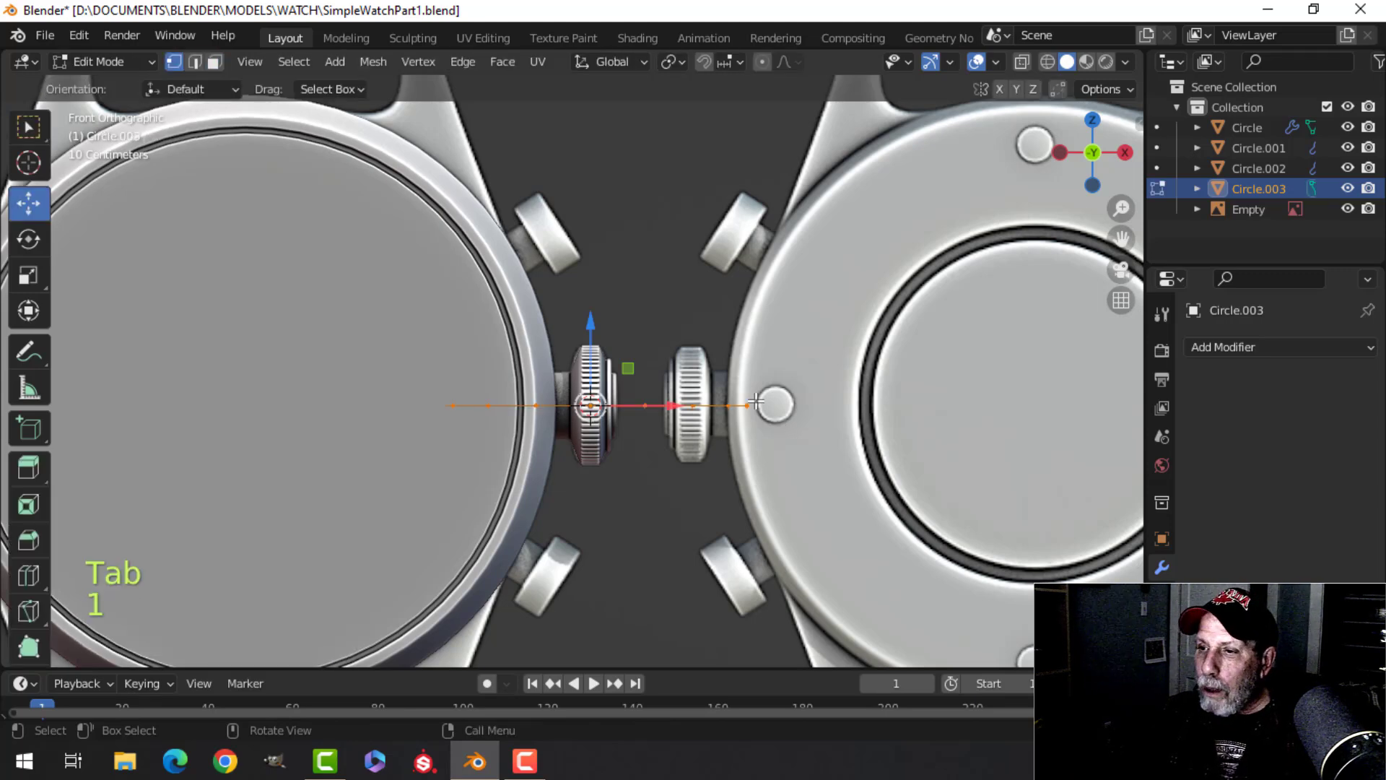
key(s)
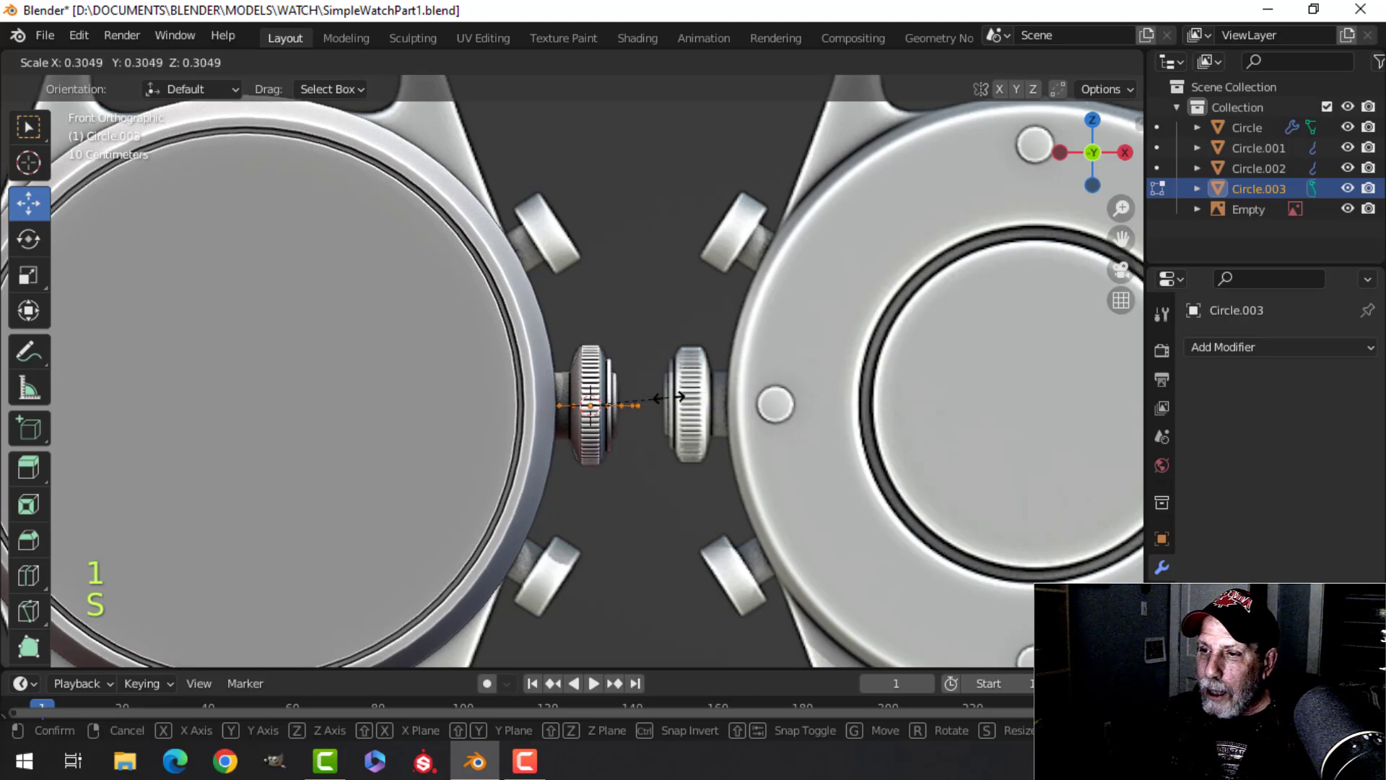
click(682, 397)
Rotate the circle 90° about Y and move it about -0.257 m in X and 1.09 m in Z onto the upper pusher
key(r)
key(y)
key(9)
key(0)
click(706, 410)
key(g)
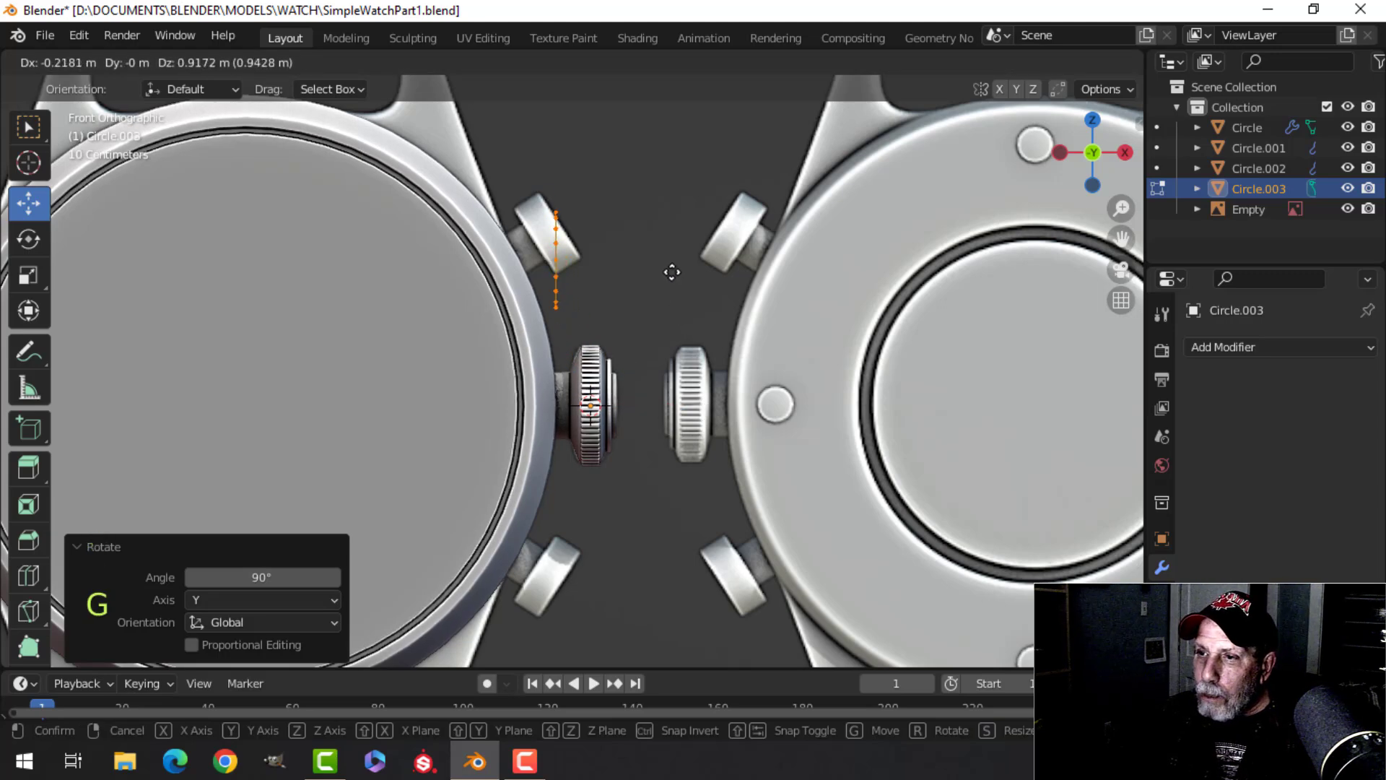
click(668, 242)
Rotate the circle about -33.8° in total to match the upper pusher's tilt and scale it down to the pusher's diameter
scroll(666, 235, up, 3)
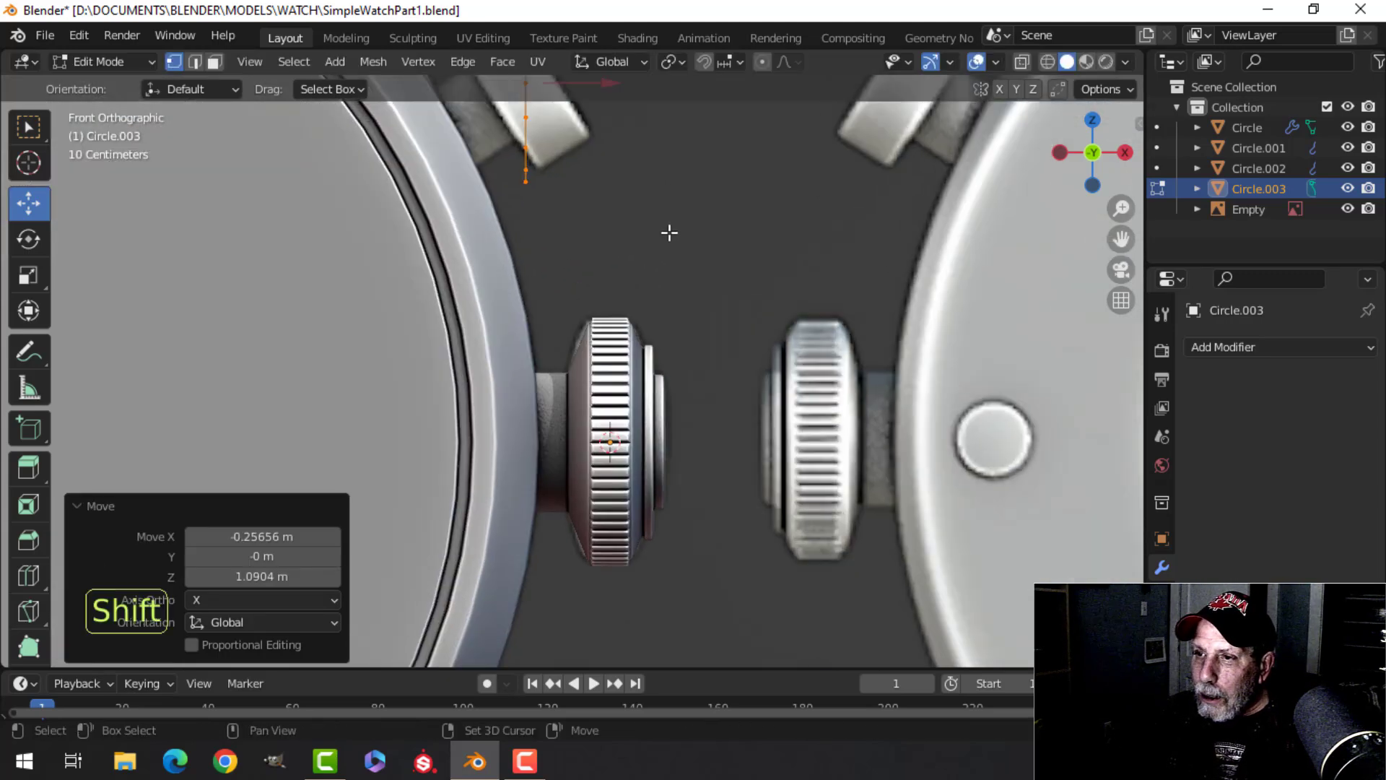
shift+scroll(669, 211, up, 4)
shift+scroll(722, 397, up, 2)
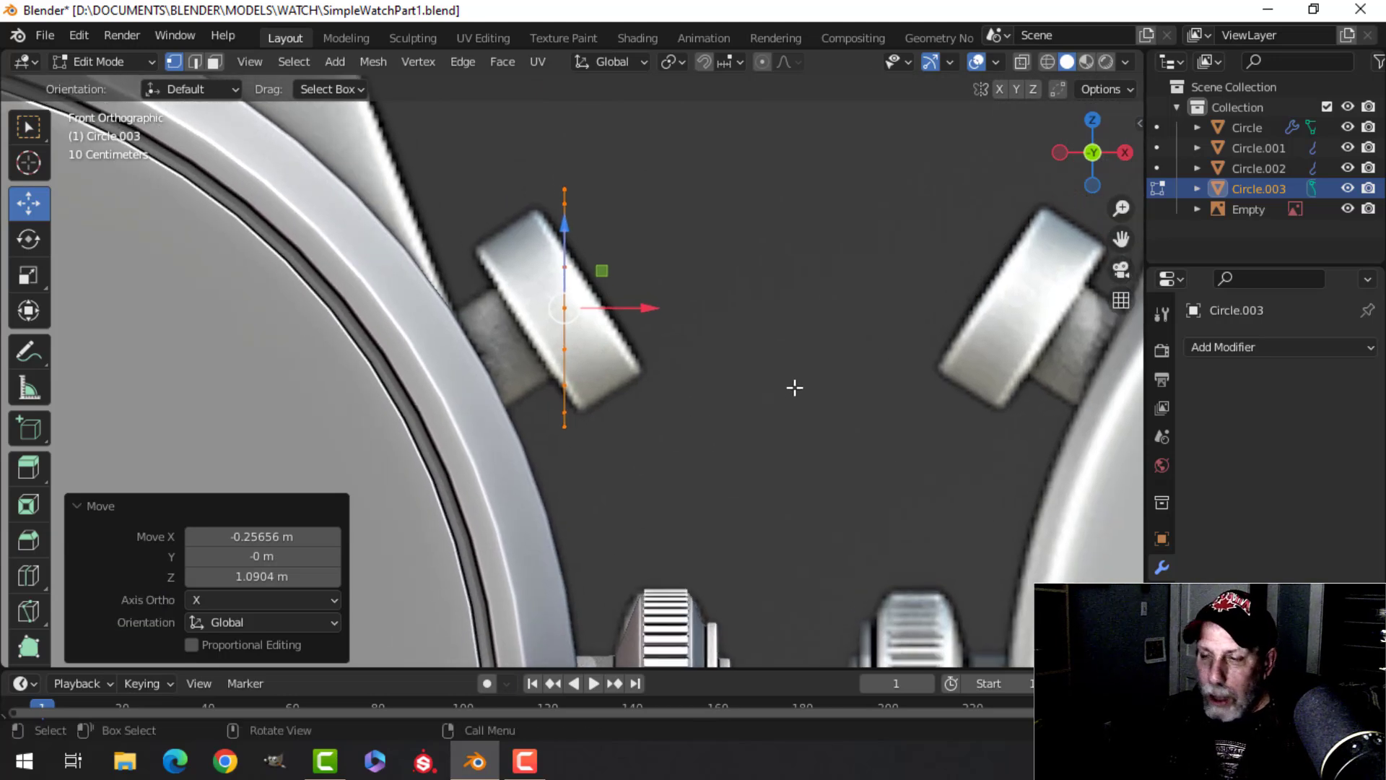
key(r)
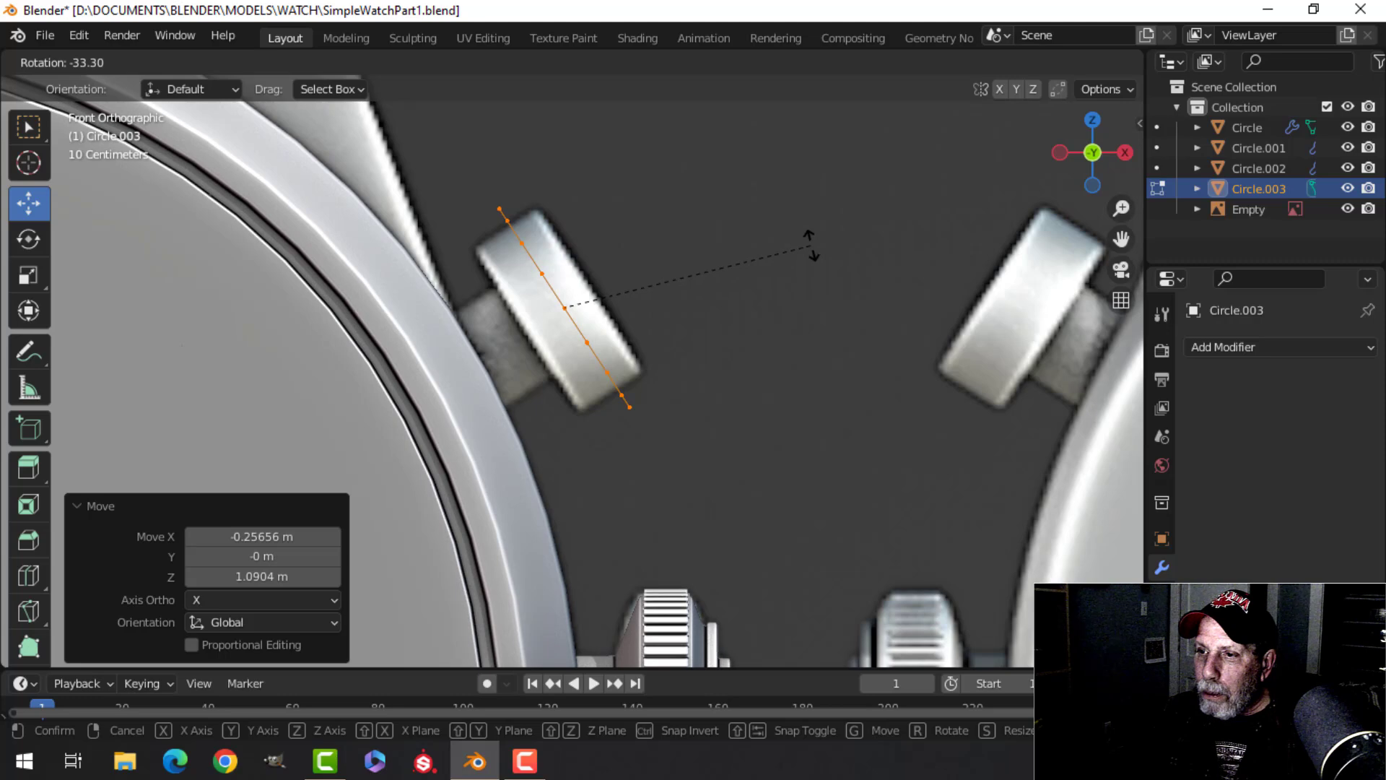
click(811, 249)
key(s)
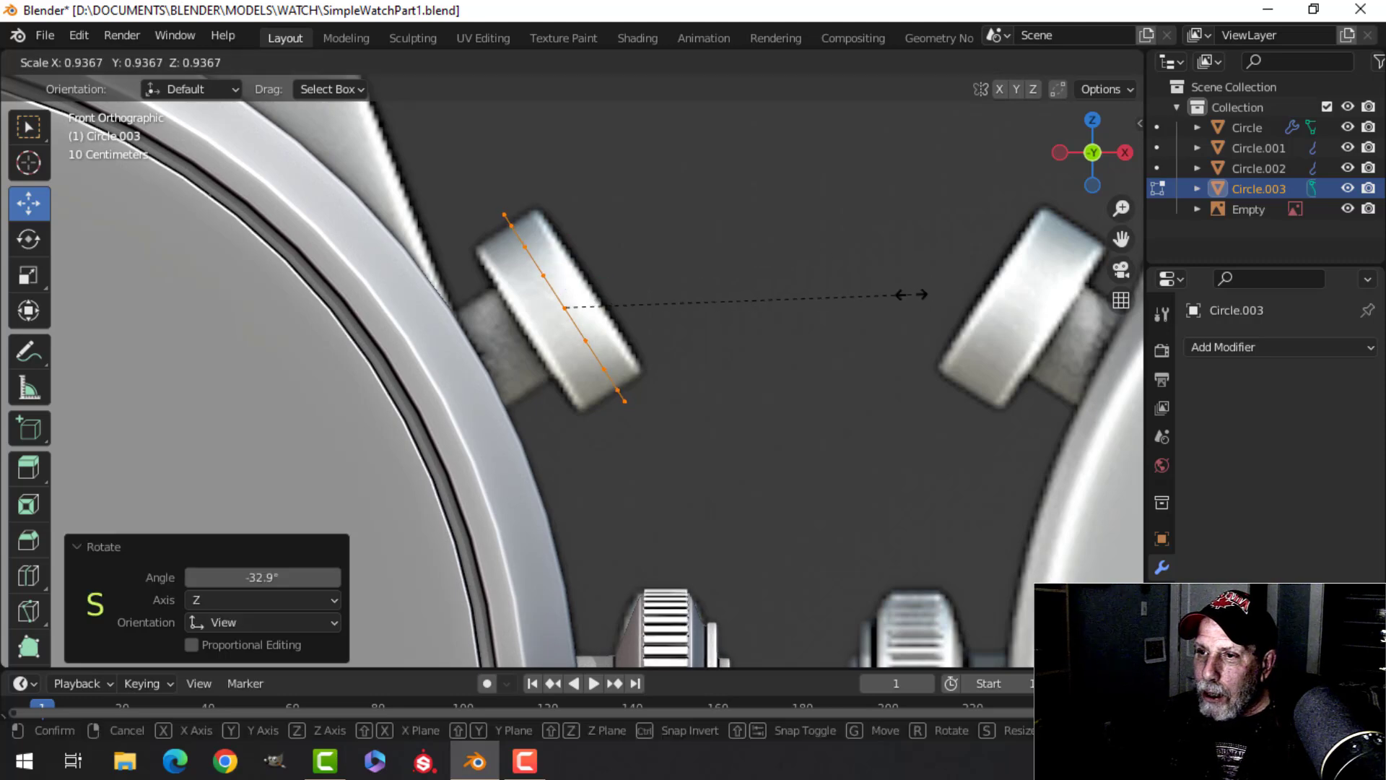
click(873, 293)
key(r)
click(819, 288)
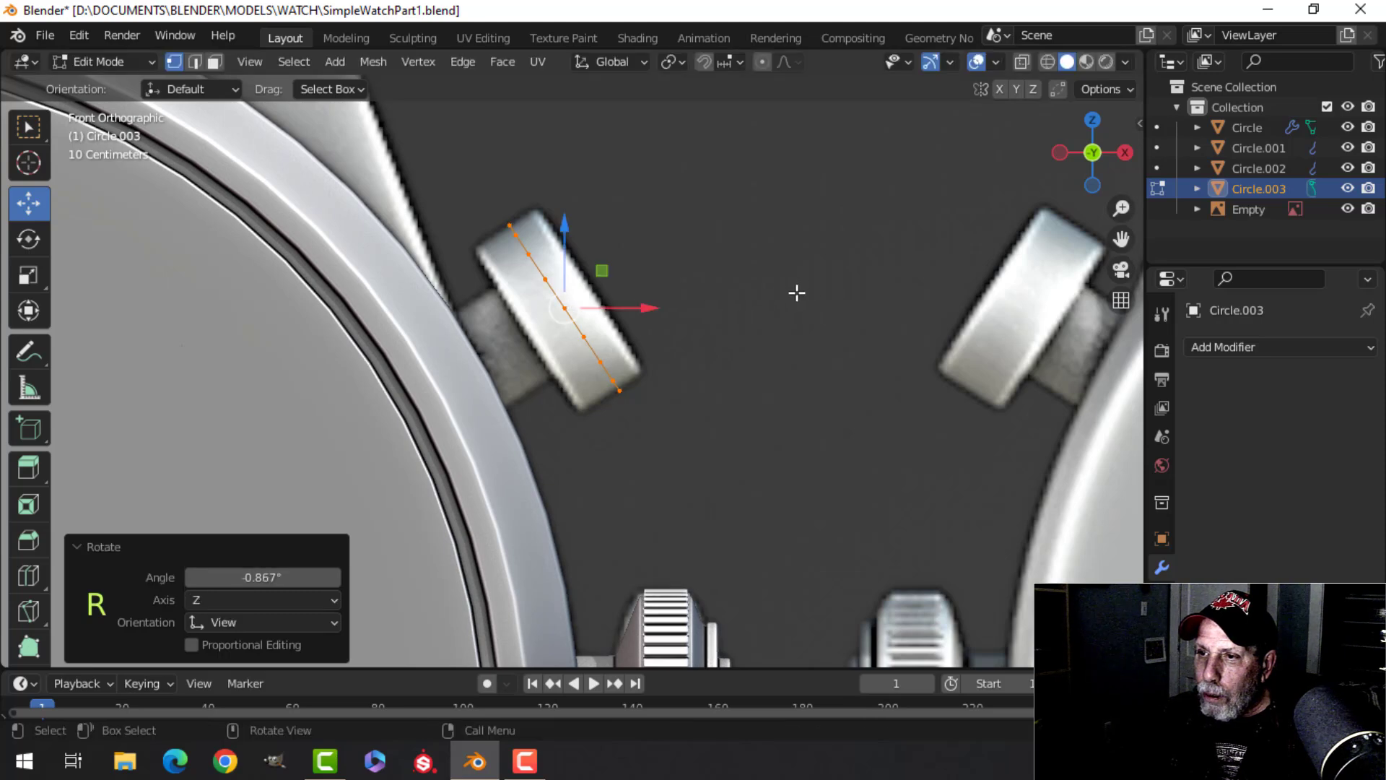
Move the circle about 0.06 m in X and 0.05 m in Z onto the pusher's outer edge
scroll(795, 291, up, 2)
shift+middle_drag(785, 294, 757, 324)
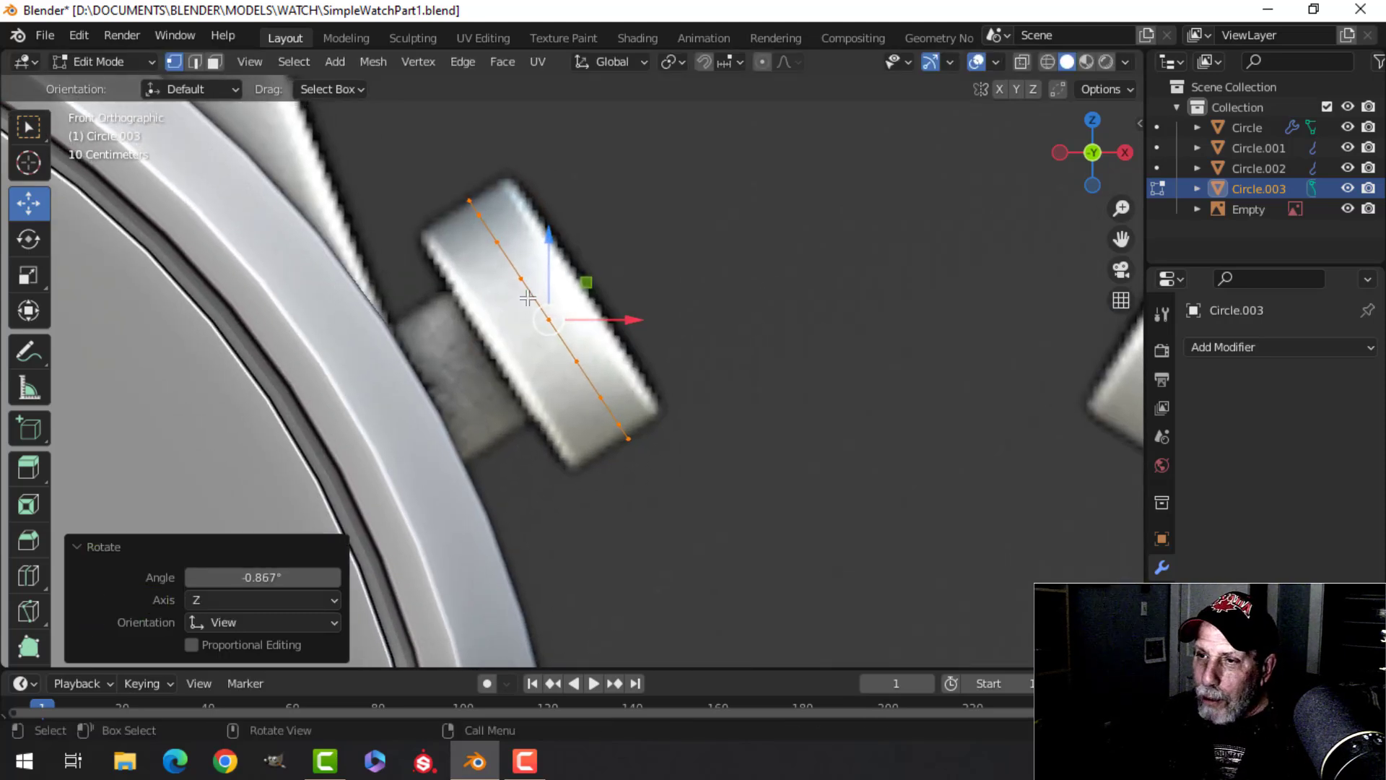
key(Tab)
key(Tab)
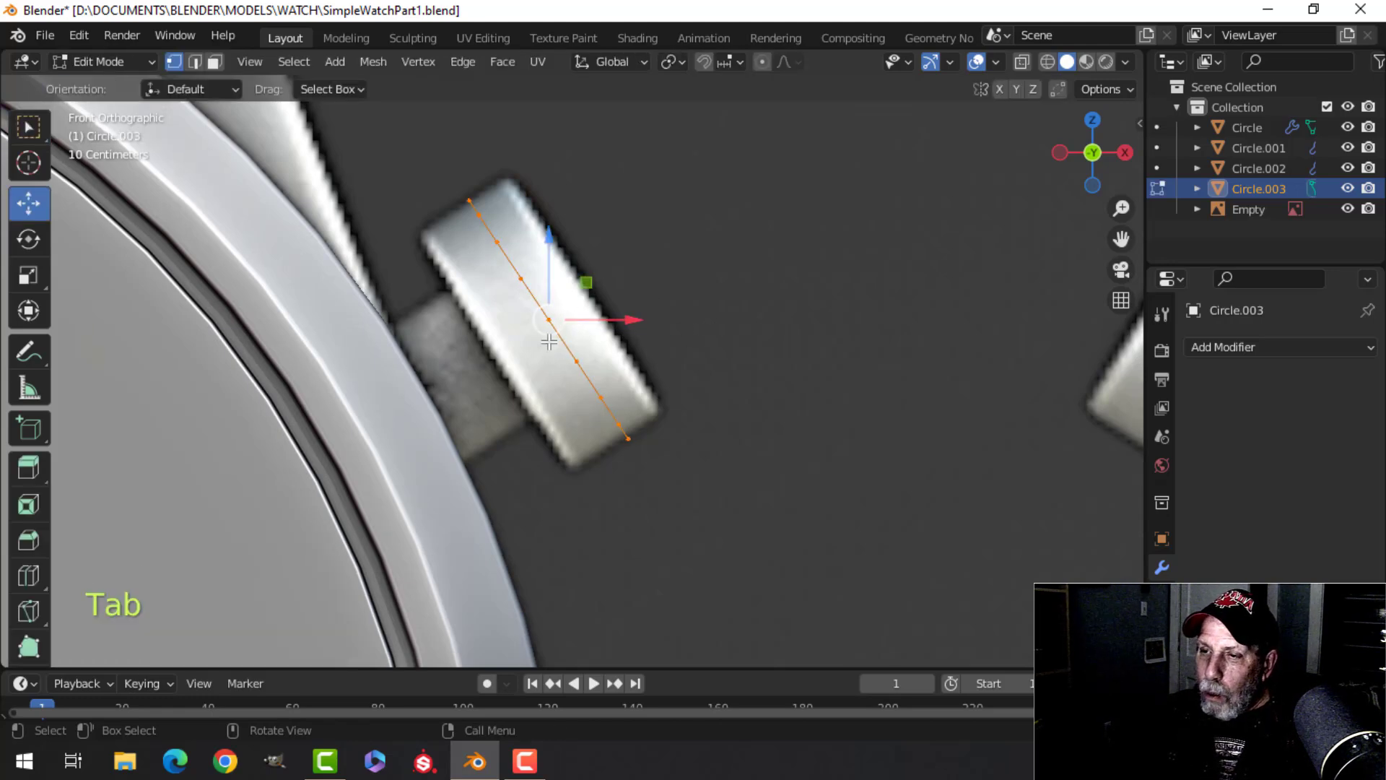
key(g)
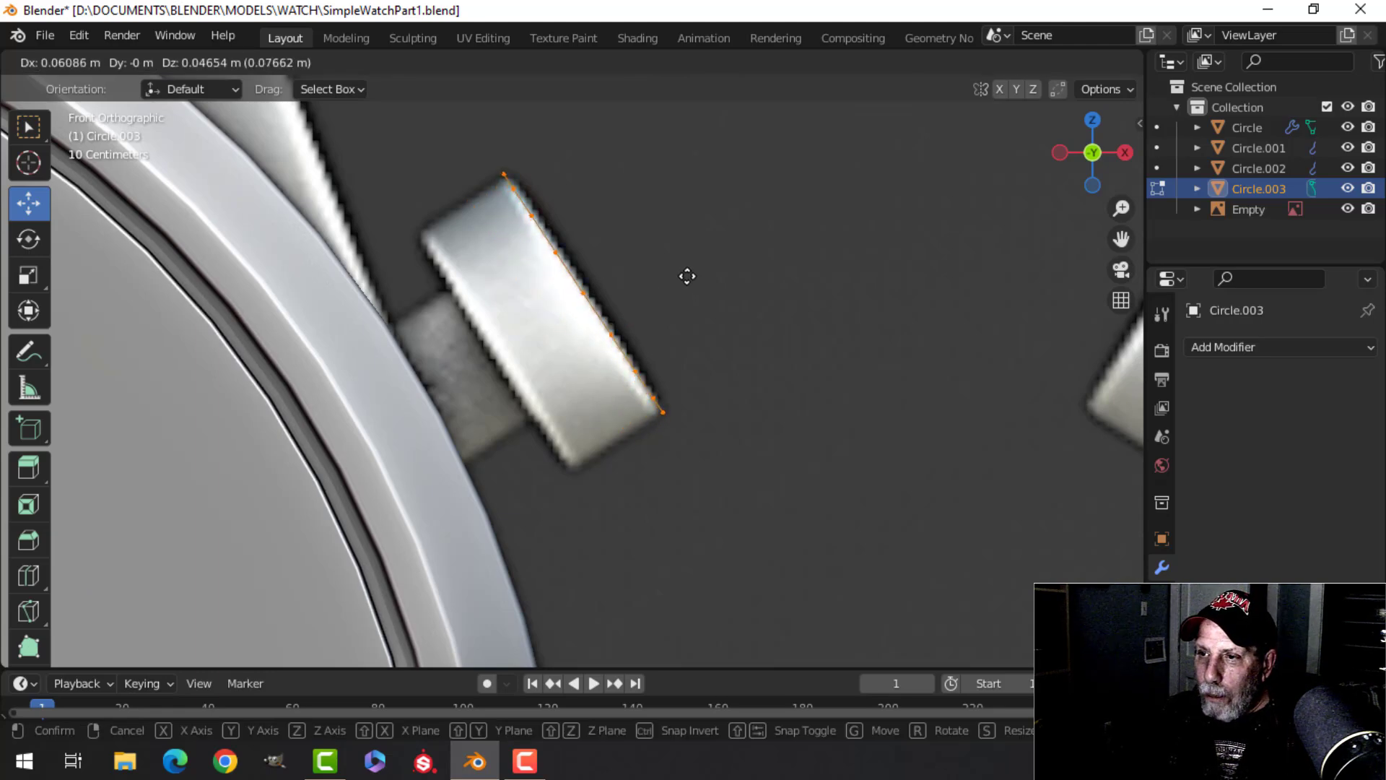
click(734, 275)
Fill the pusher circle with a face
middle_drag(734, 275, 700, 330)
key(z)
click(865, 313)
mouse_move(865, 313)
middle_down()
mouse_move(644, 346)
mouse_move(563, 303)
mouse_move(613, 267)
mouse_move(505, 304)
mouse_move(626, 348)
mouse_move(669, 291)
mouse_move(759, 329)
mouse_move(764, 304)
middle_up()
key(Tab)
key(Tab)
key(f)
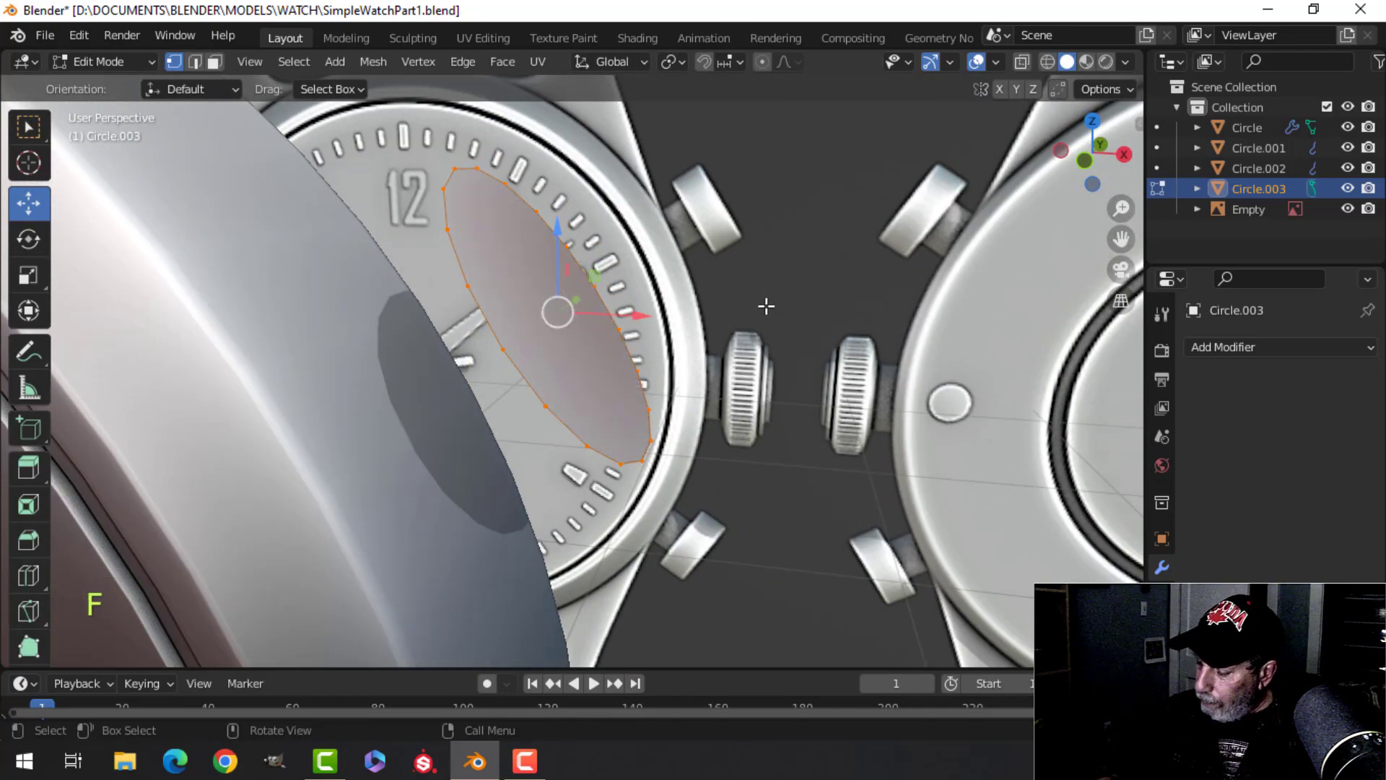
Set the transform orientation to Normal and extrude the face along its normal back to the pusher cap's inner edge
key(KP_1)
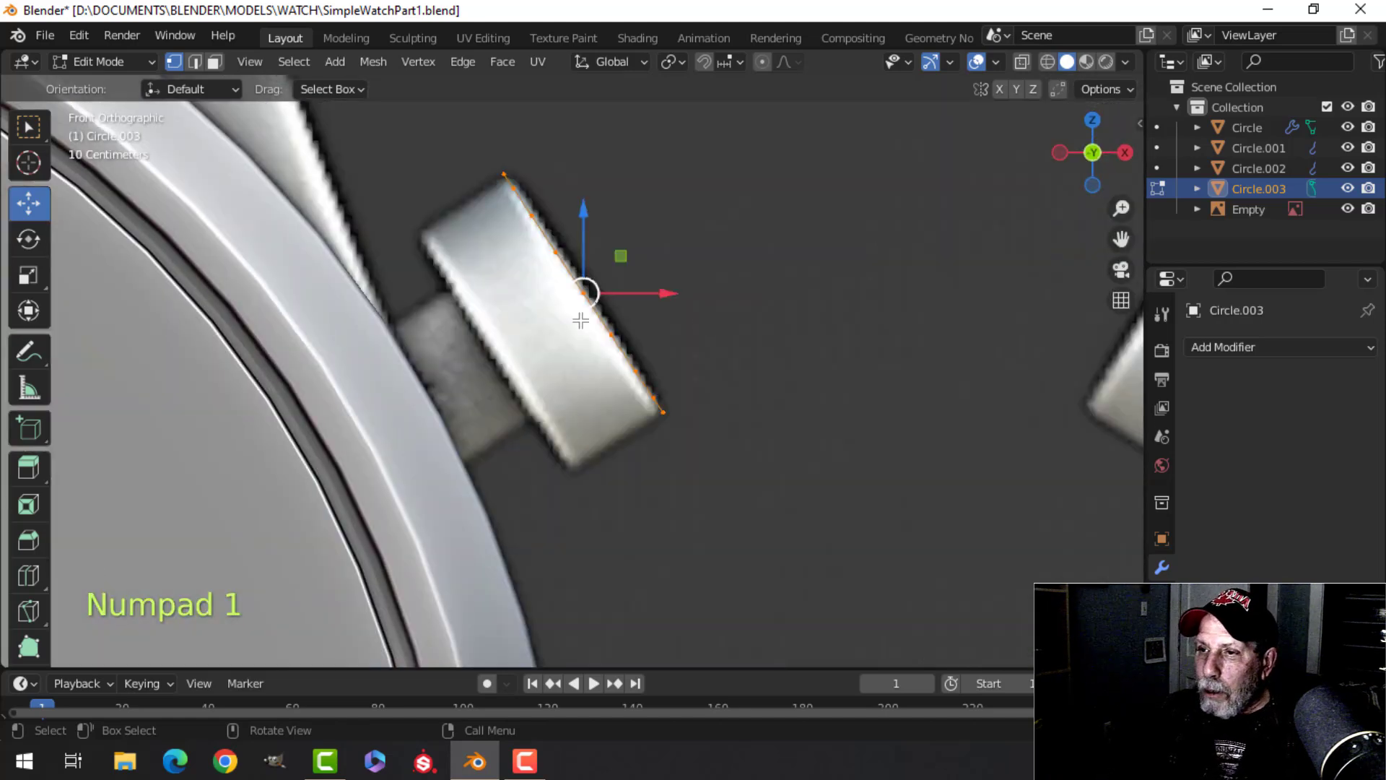
click(612, 62)
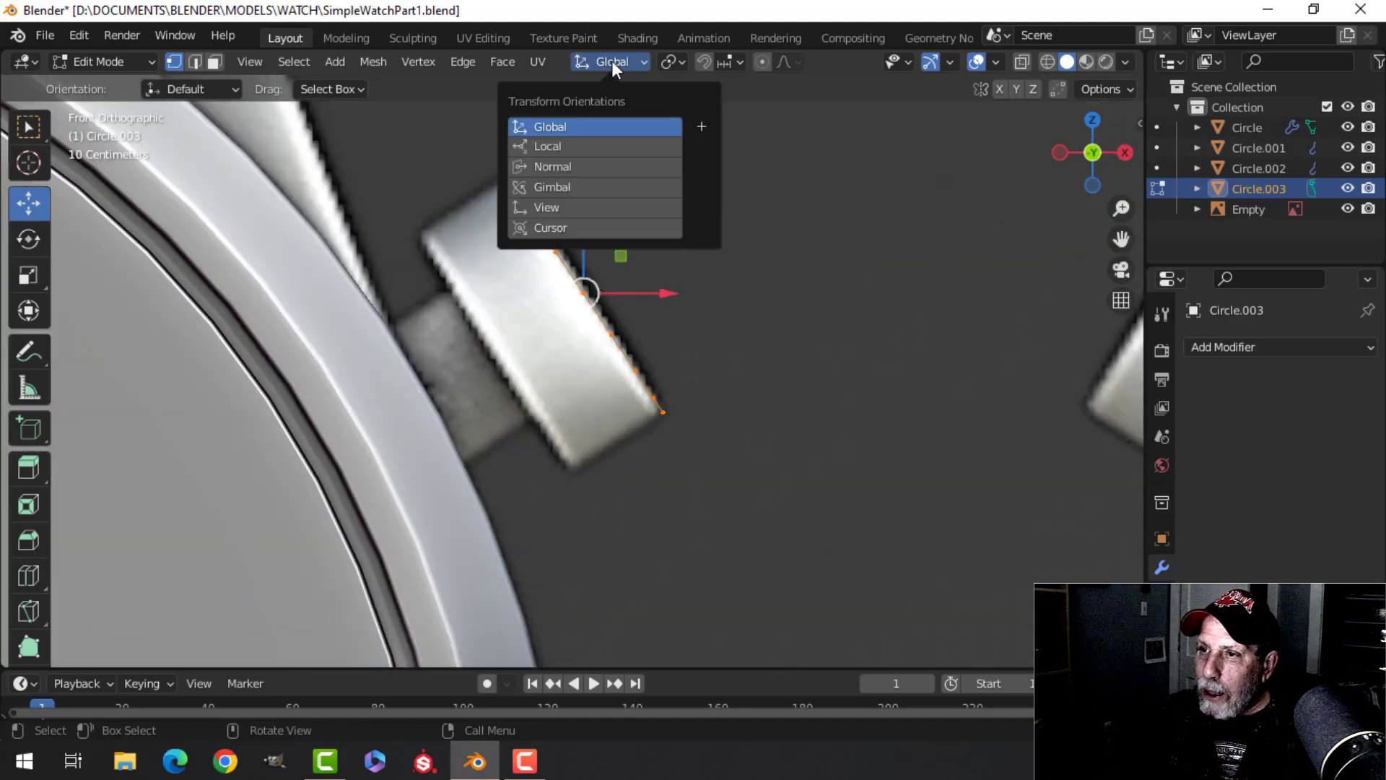
click(561, 166)
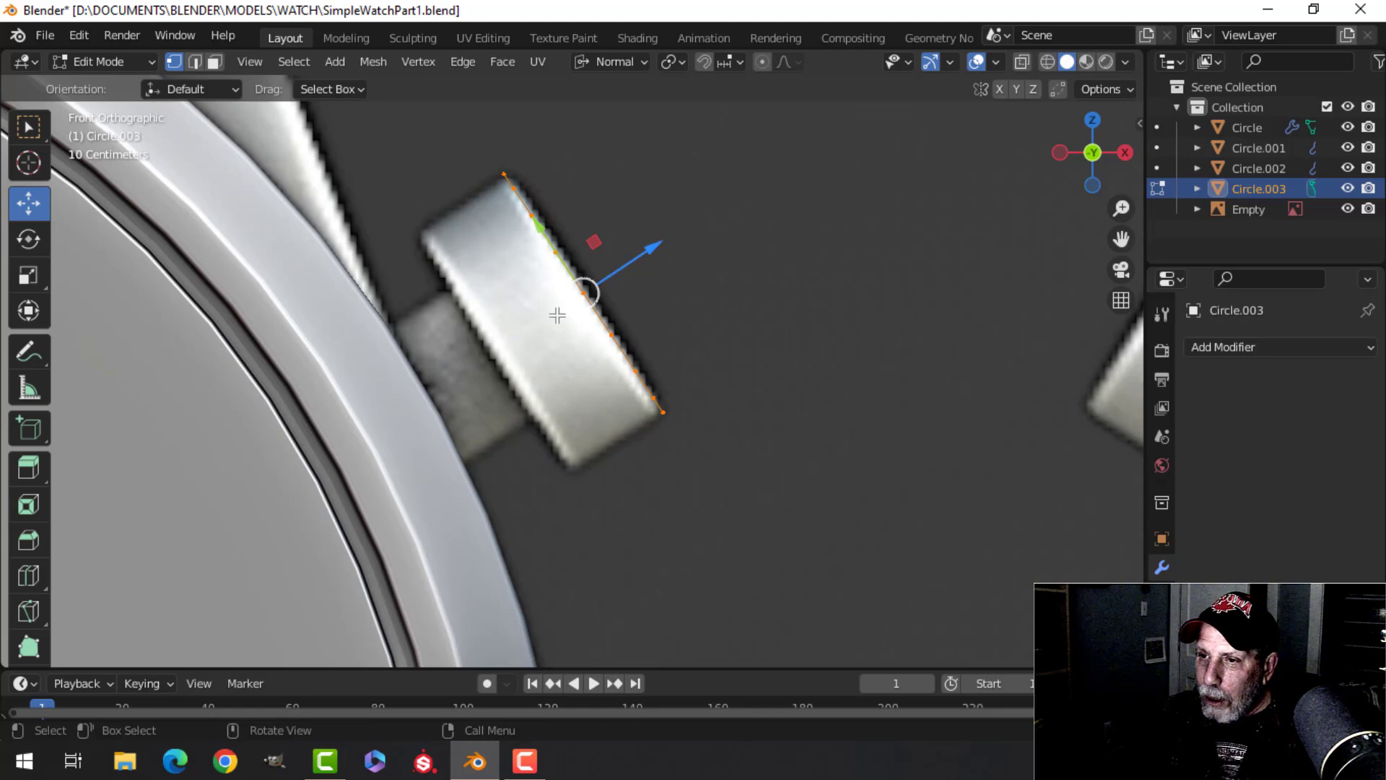
key(e)
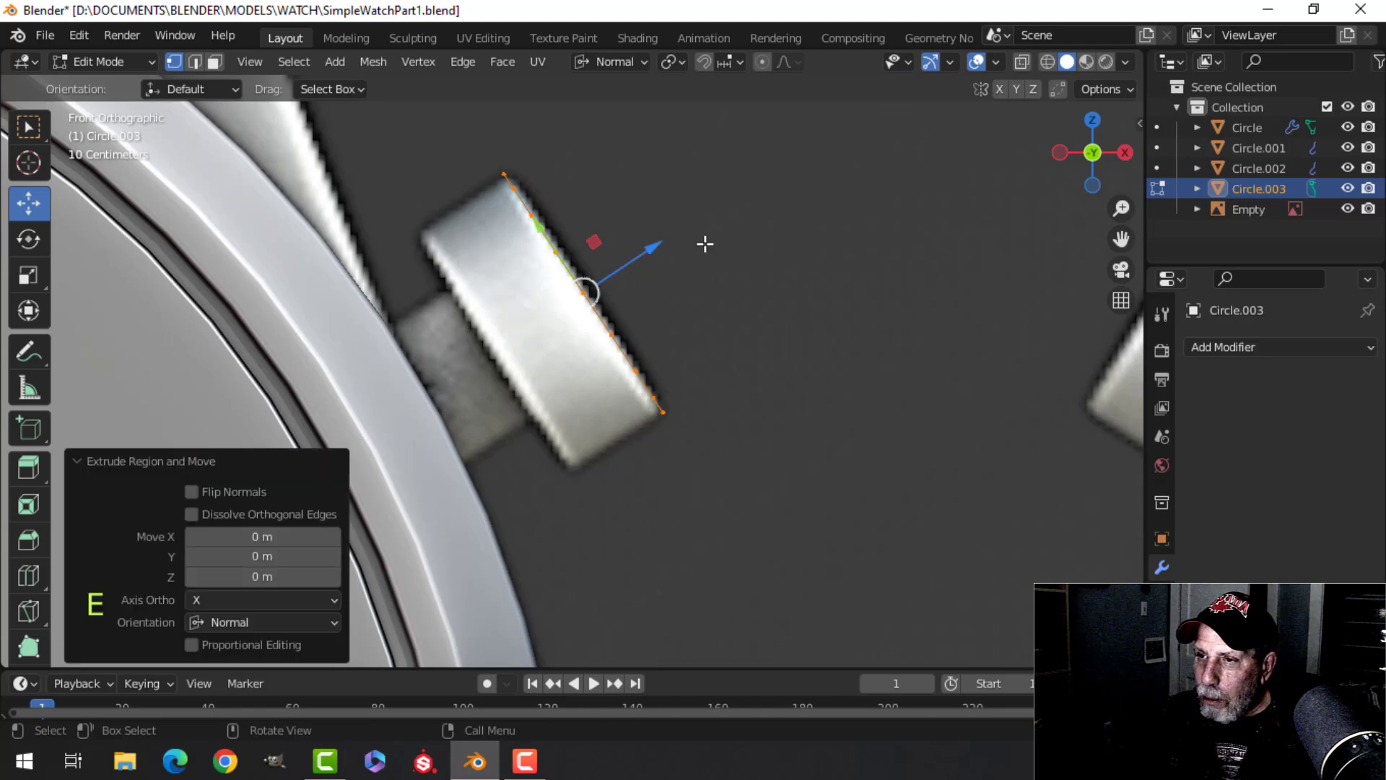
drag(661, 246, 566, 303)
Rotate the whole pusher cap about -0.96° and nudge it slightly up and outward to match the reference image
key(a)
key(r)
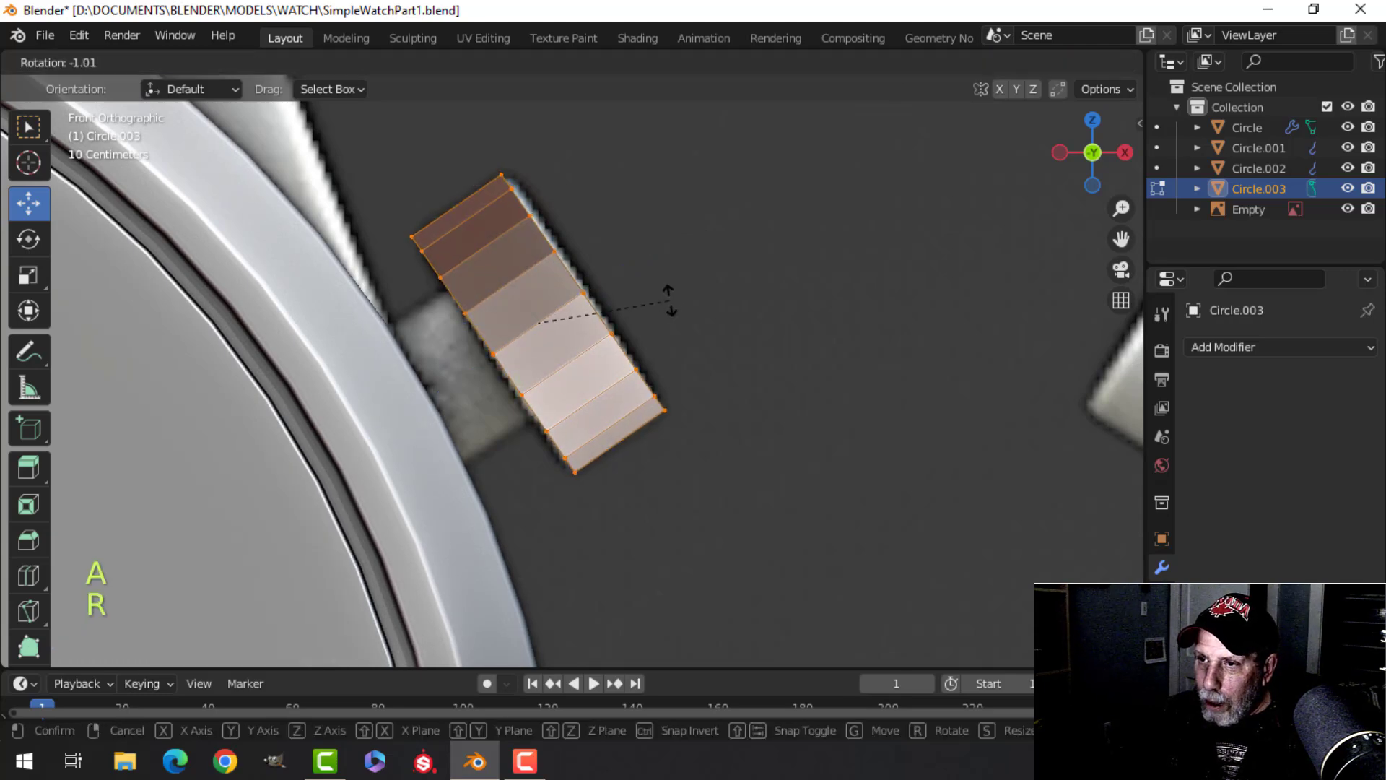
click(665, 303)
key(g)
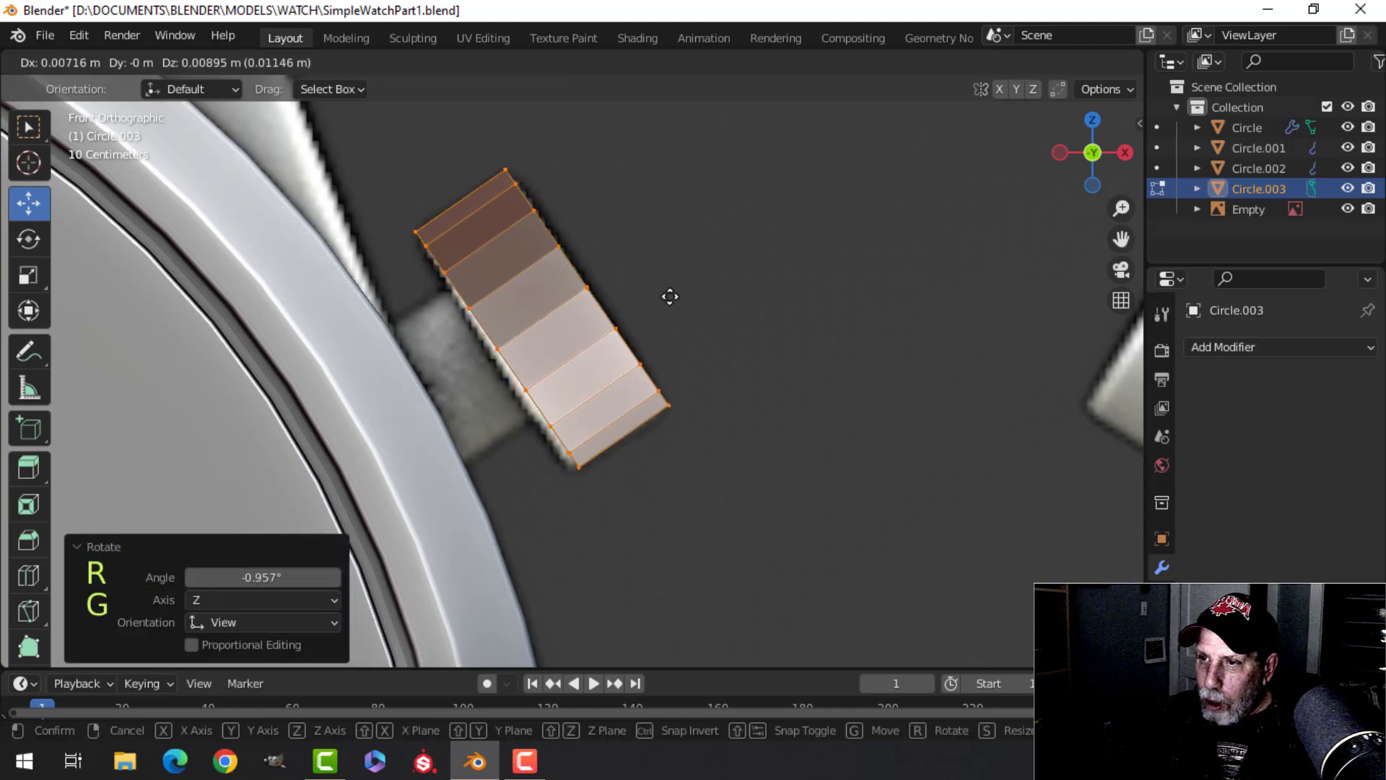
click(670, 296)
Move the cap's inner face about -0.007 m along its normal to align with the reference
key(alt+a)
middle_drag(534, 321, 505, 318)
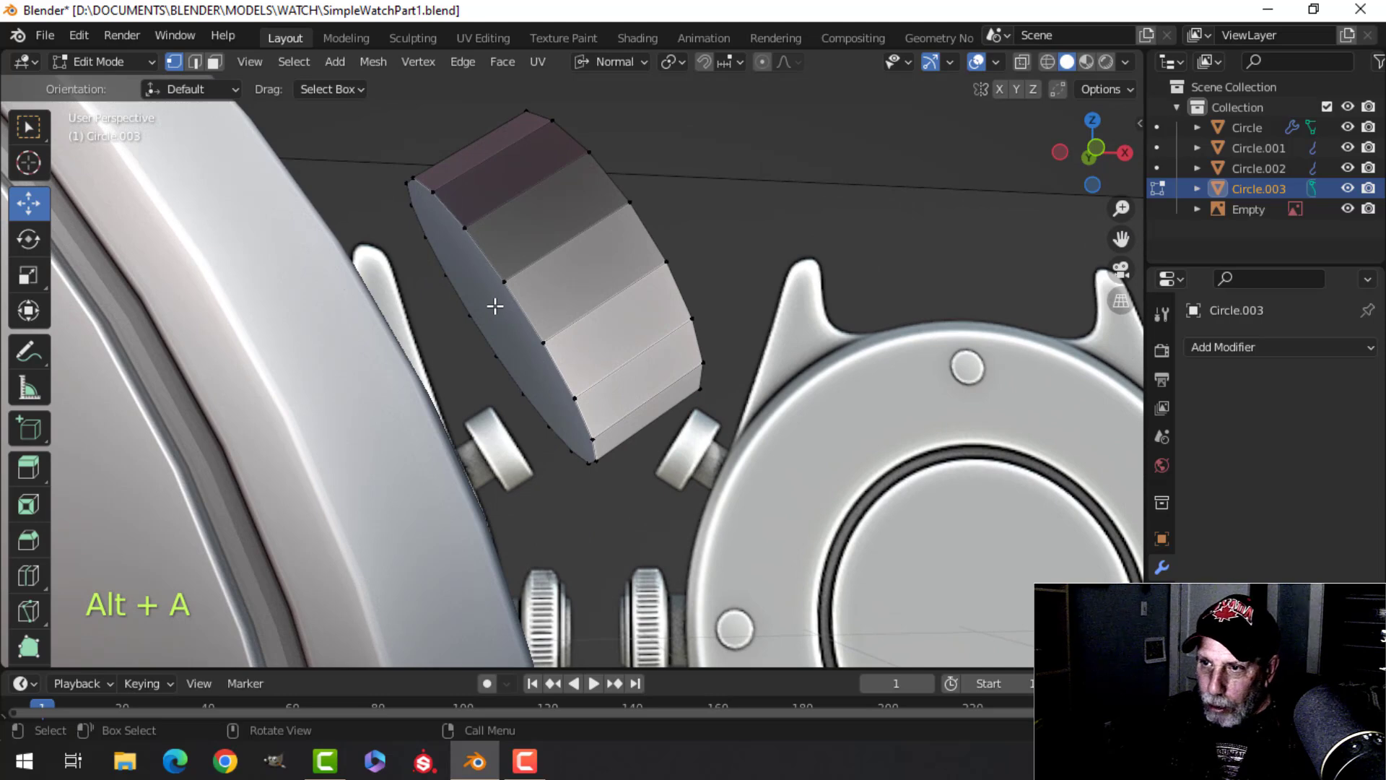
key(3)
click(491, 301)
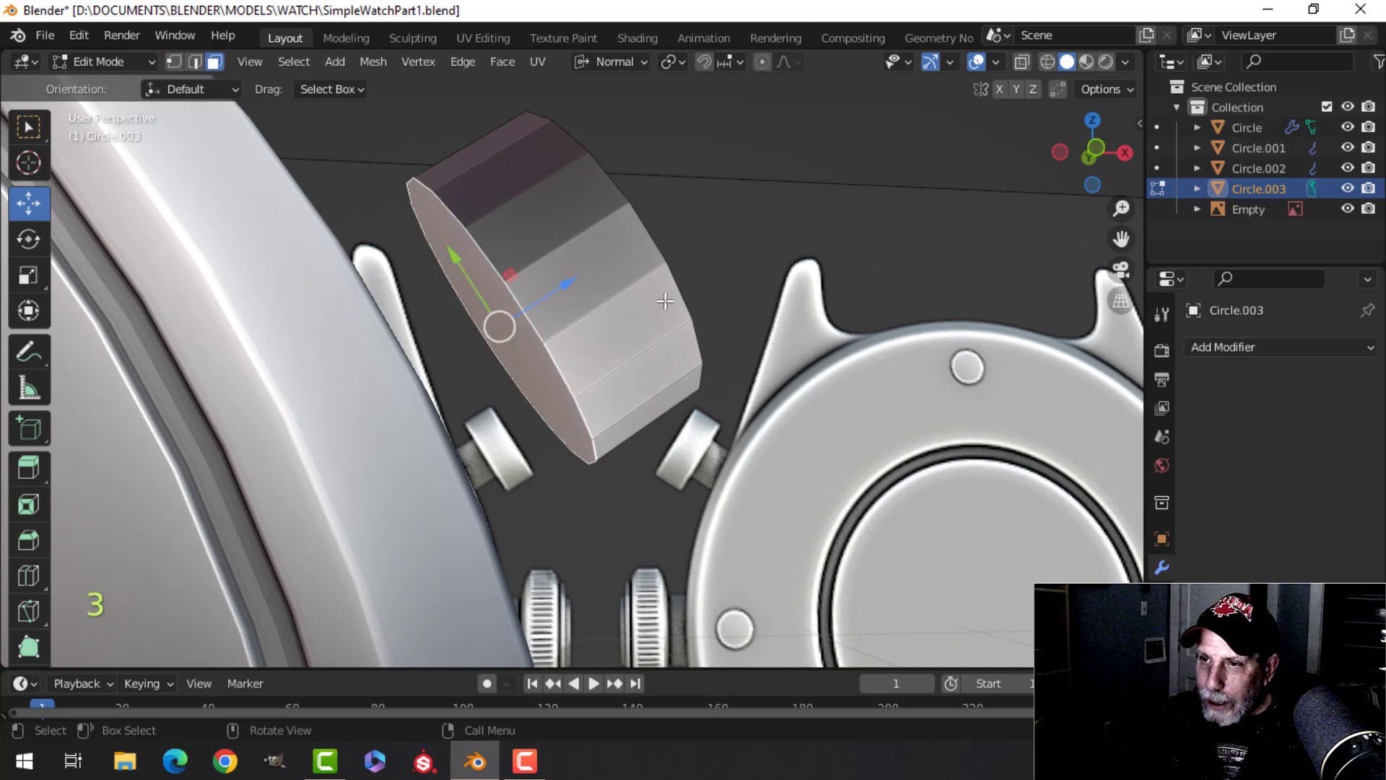
key(KP_1)
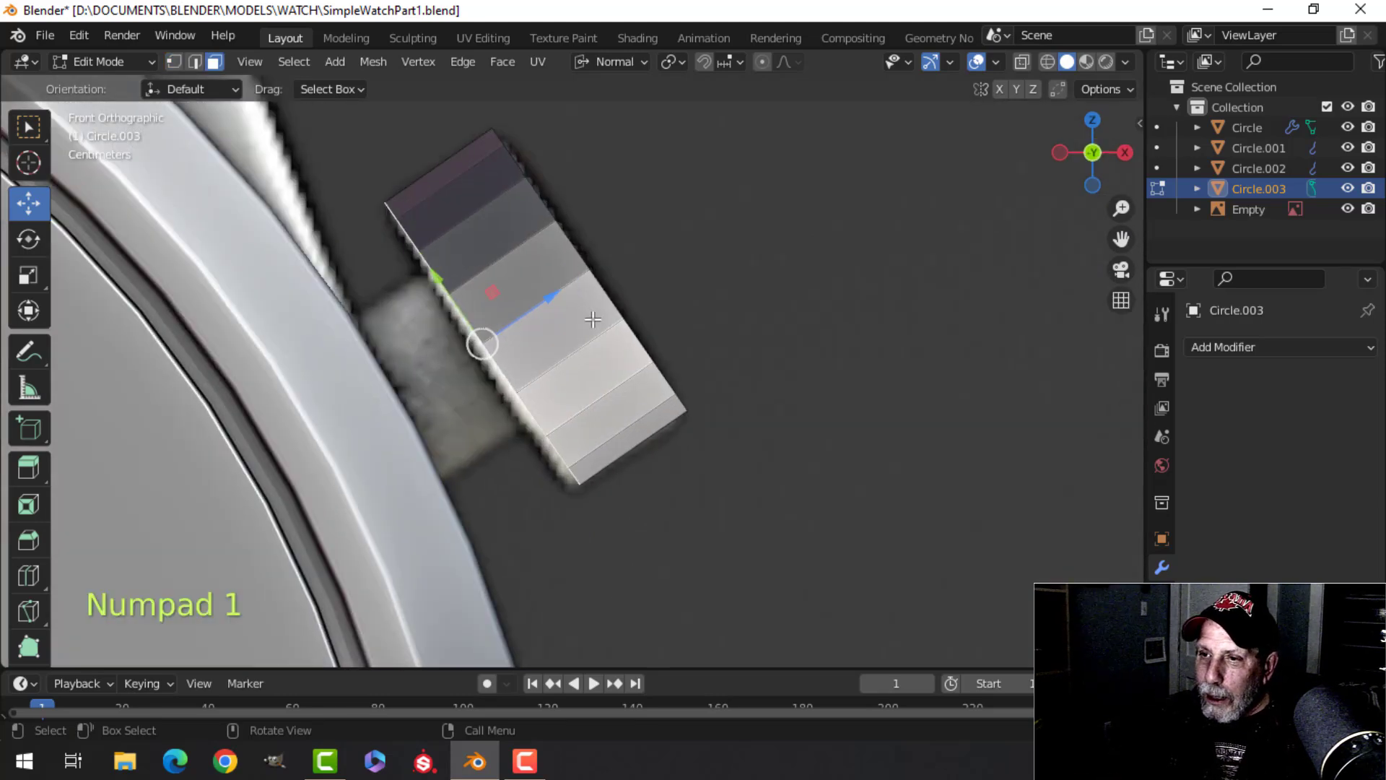
drag(551, 300, 538, 290)
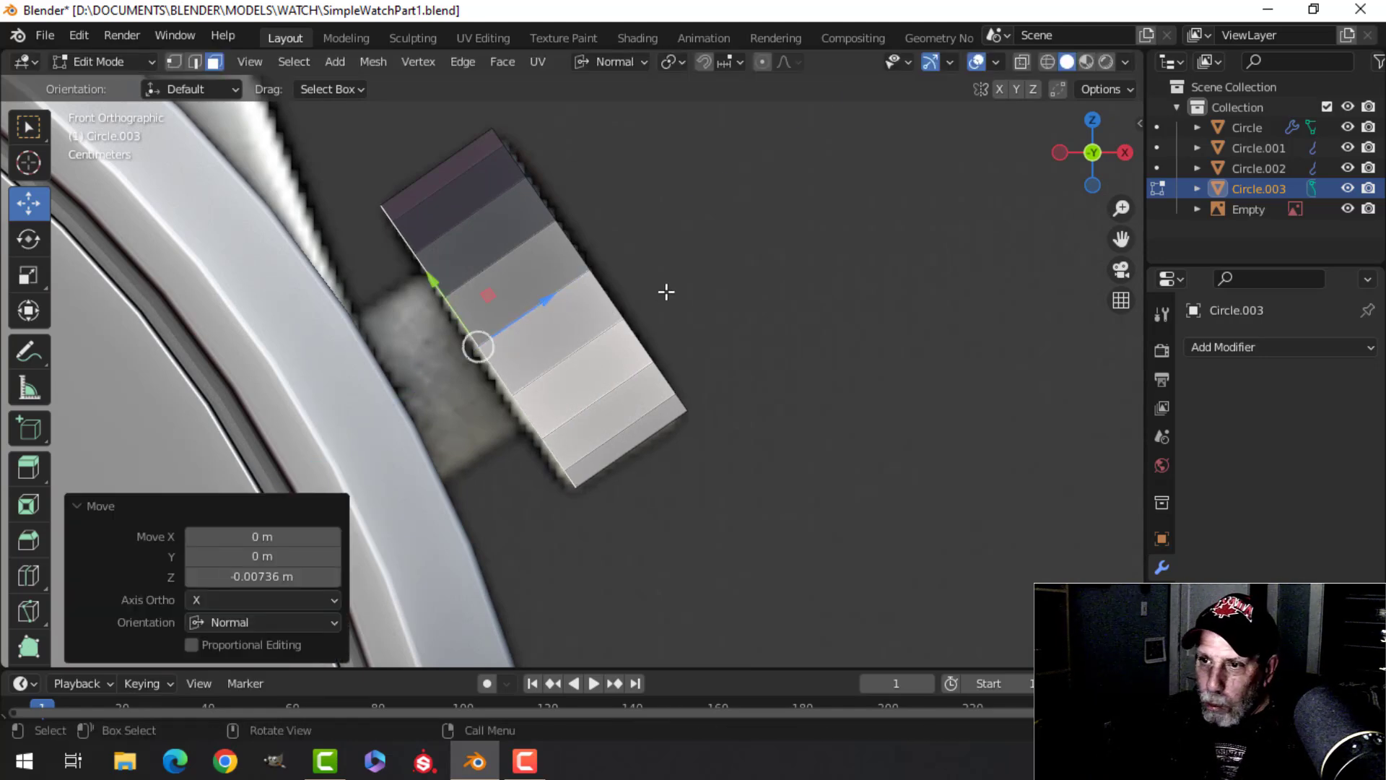
Extrude the cap's inner face in place and scale it to 0.56 for the pusher's stem
key(1)
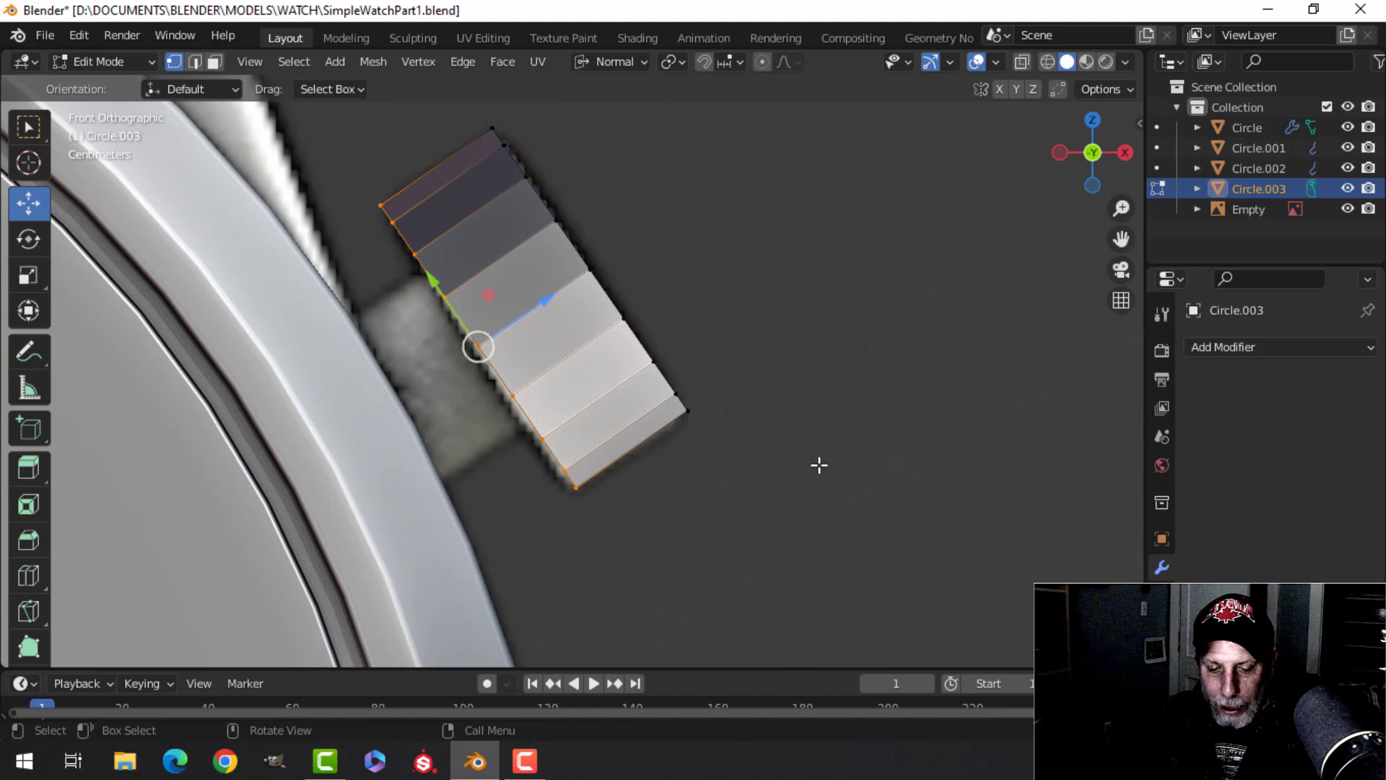
key(e)
key(s)
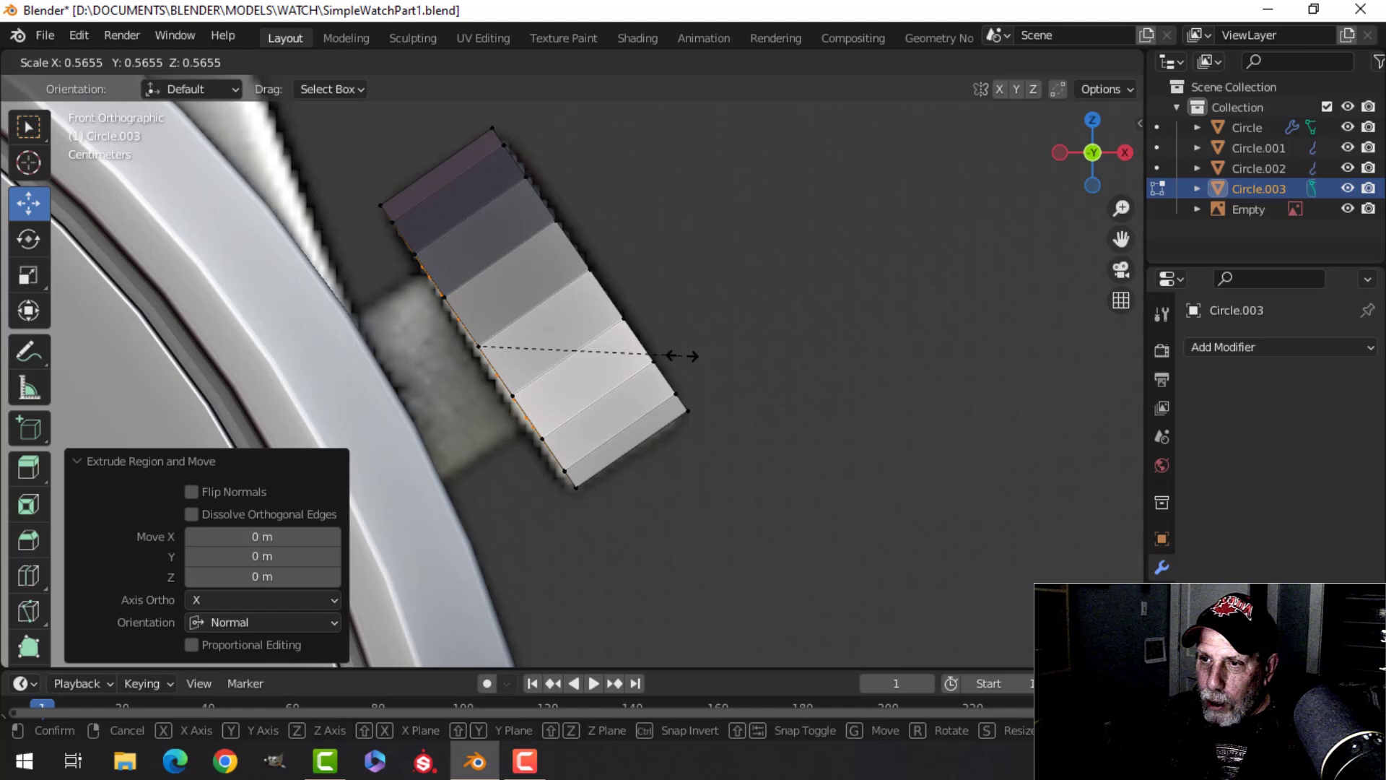
click(680, 352)
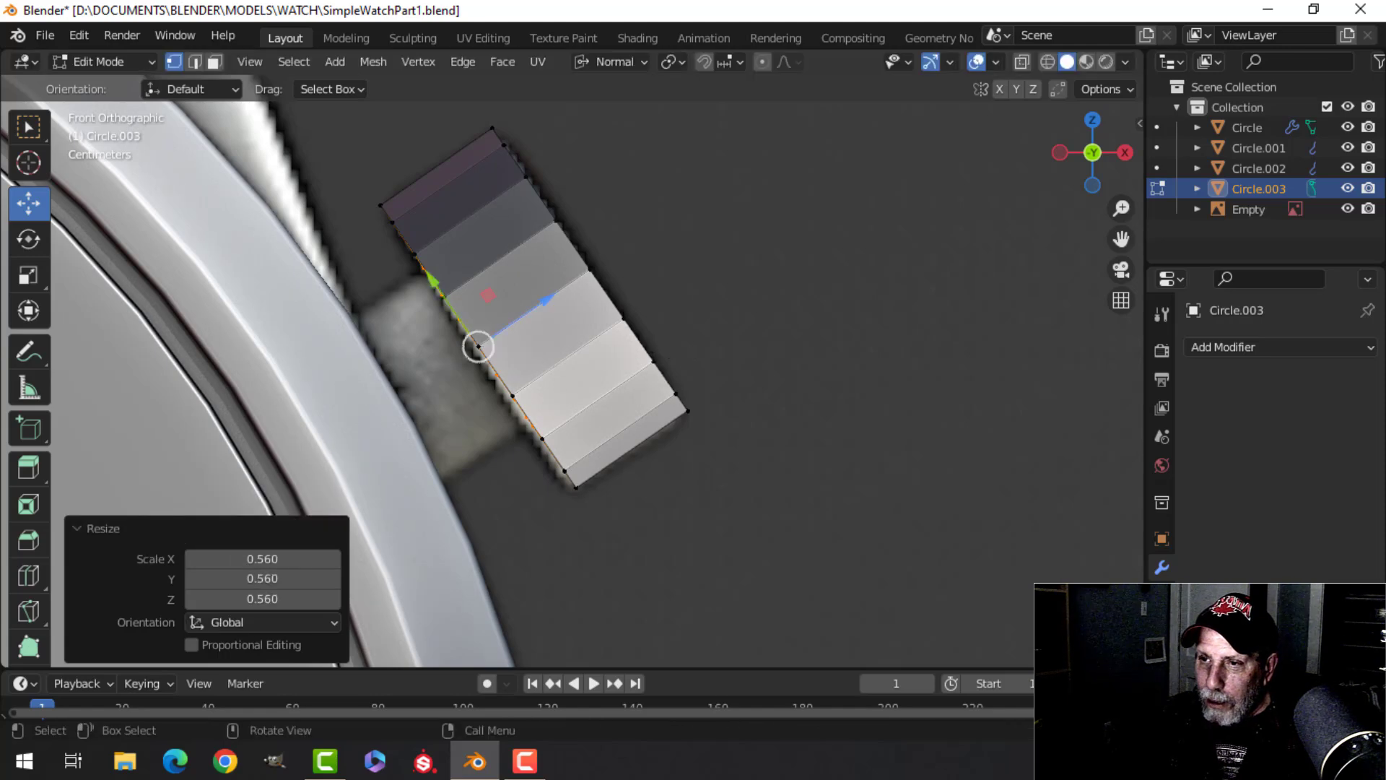
Extrude the stem's face about 0.20 m inward along its normal so it reaches the watch case
key(e)
right_click(680, 353)
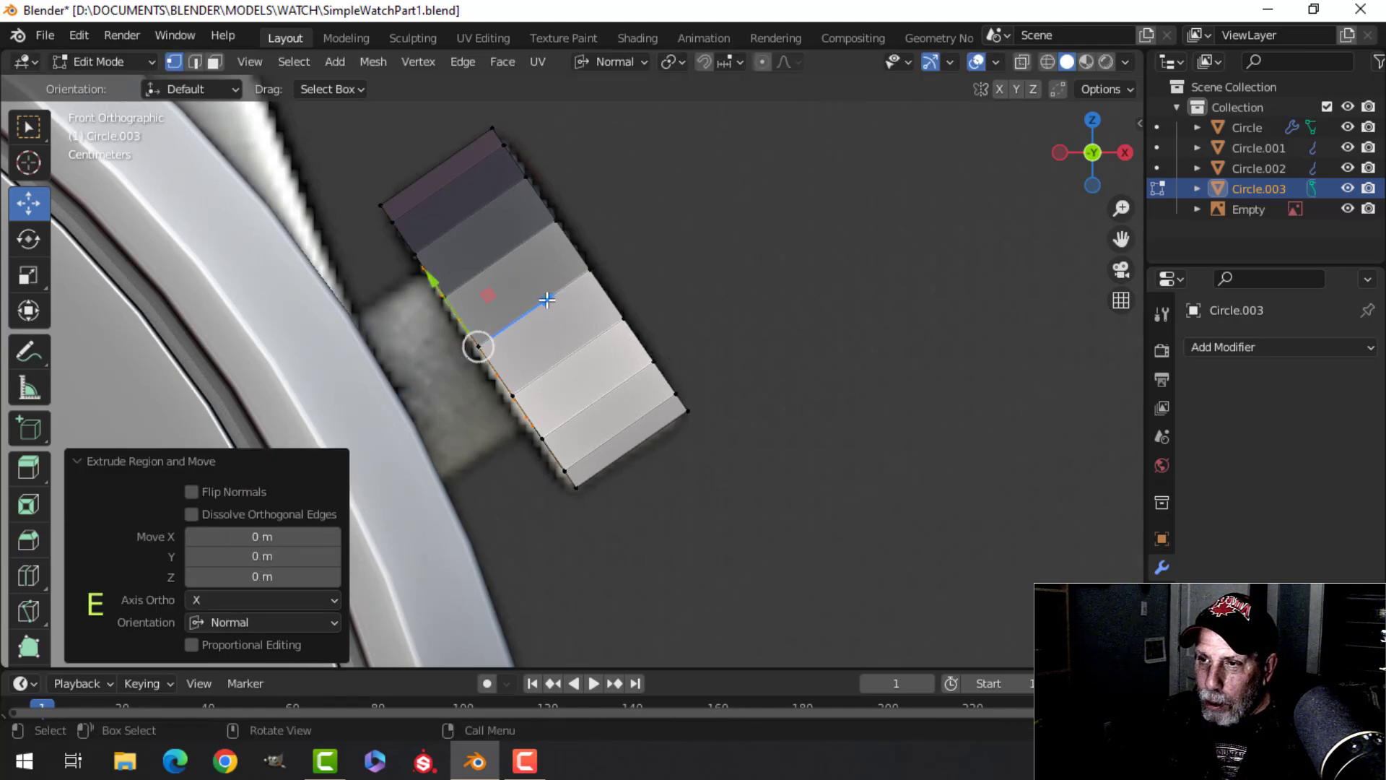
key(e)
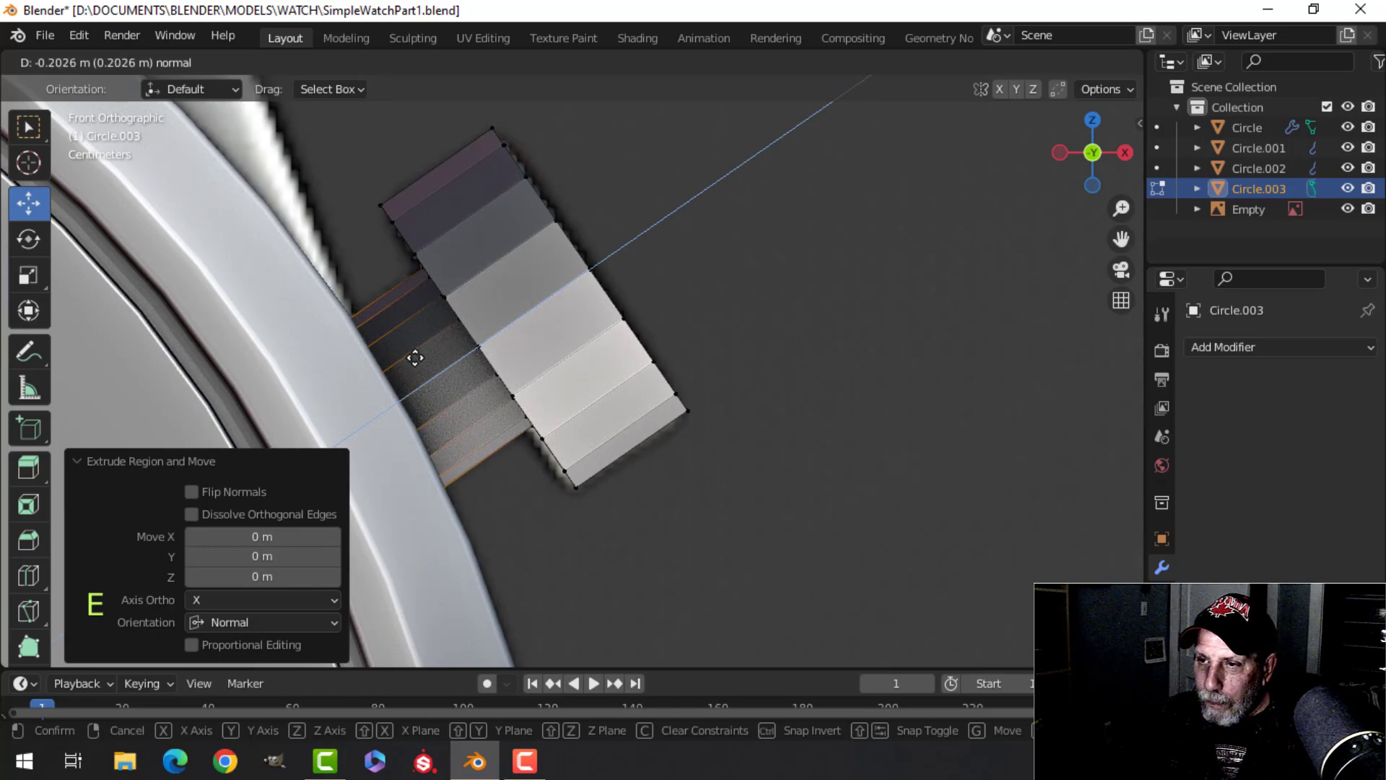
click(415, 358)
Correct the normals of the whole pusher mesh so its faces point outward
middle_drag(631, 311, 607, 343)
key(a)
key(alt+n)
click(618, 377)
key(alt+a)
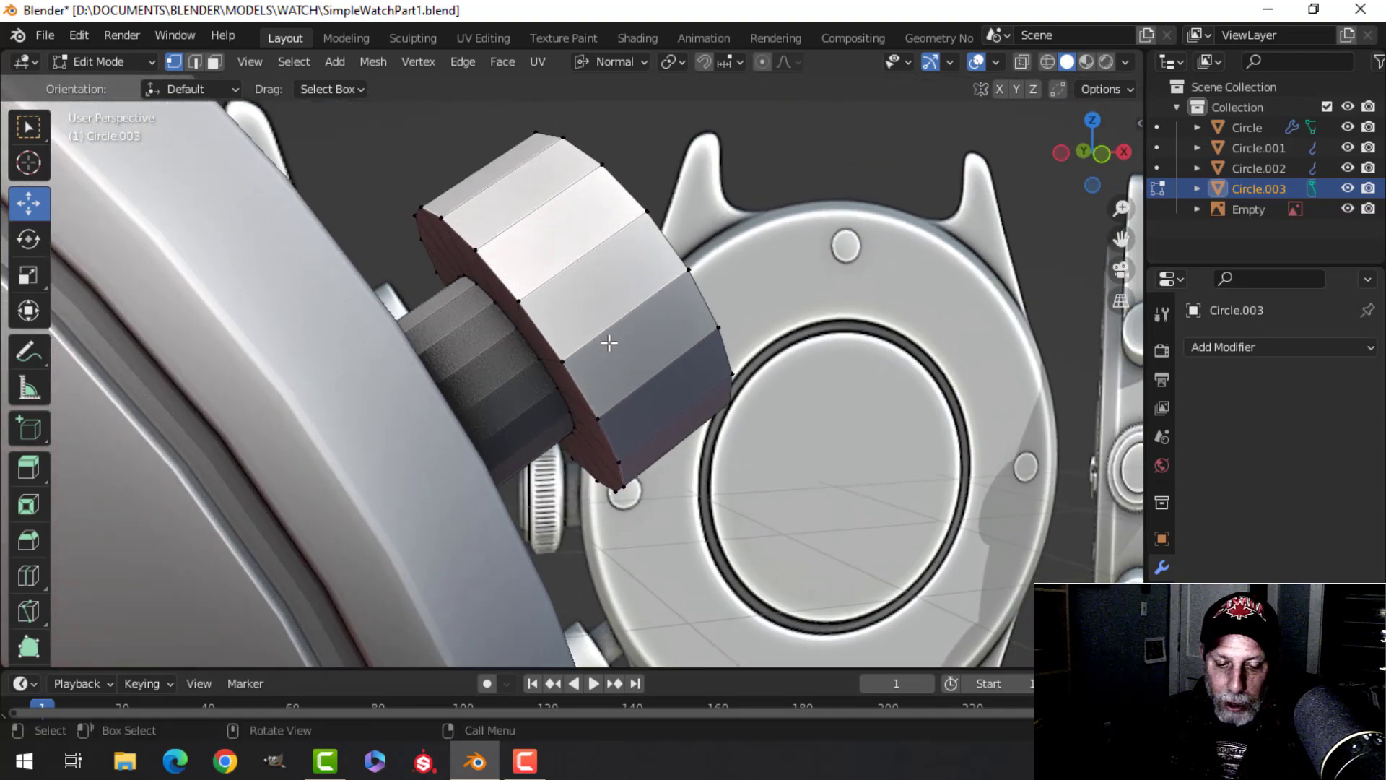
Set the transform orientation to Global and bevel both rim edge loops of the pusher cap with 2 segments, about 0.011 m wide
key(2)
alt+shift+click(508, 282)
middle_drag(508, 282, 457, 277)
alt+shift+click(458, 277)
click(625, 66)
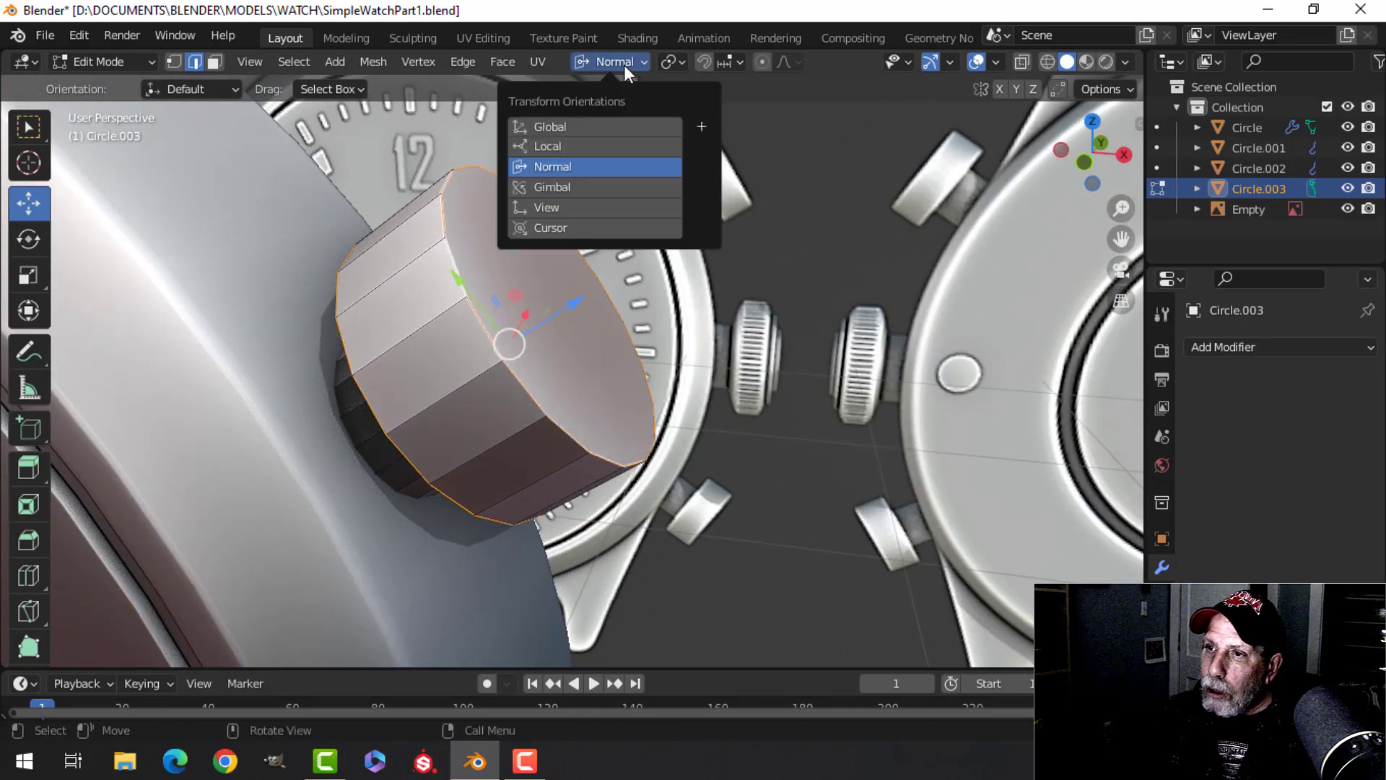
click(596, 126)
middle_drag(621, 303, 620, 393)
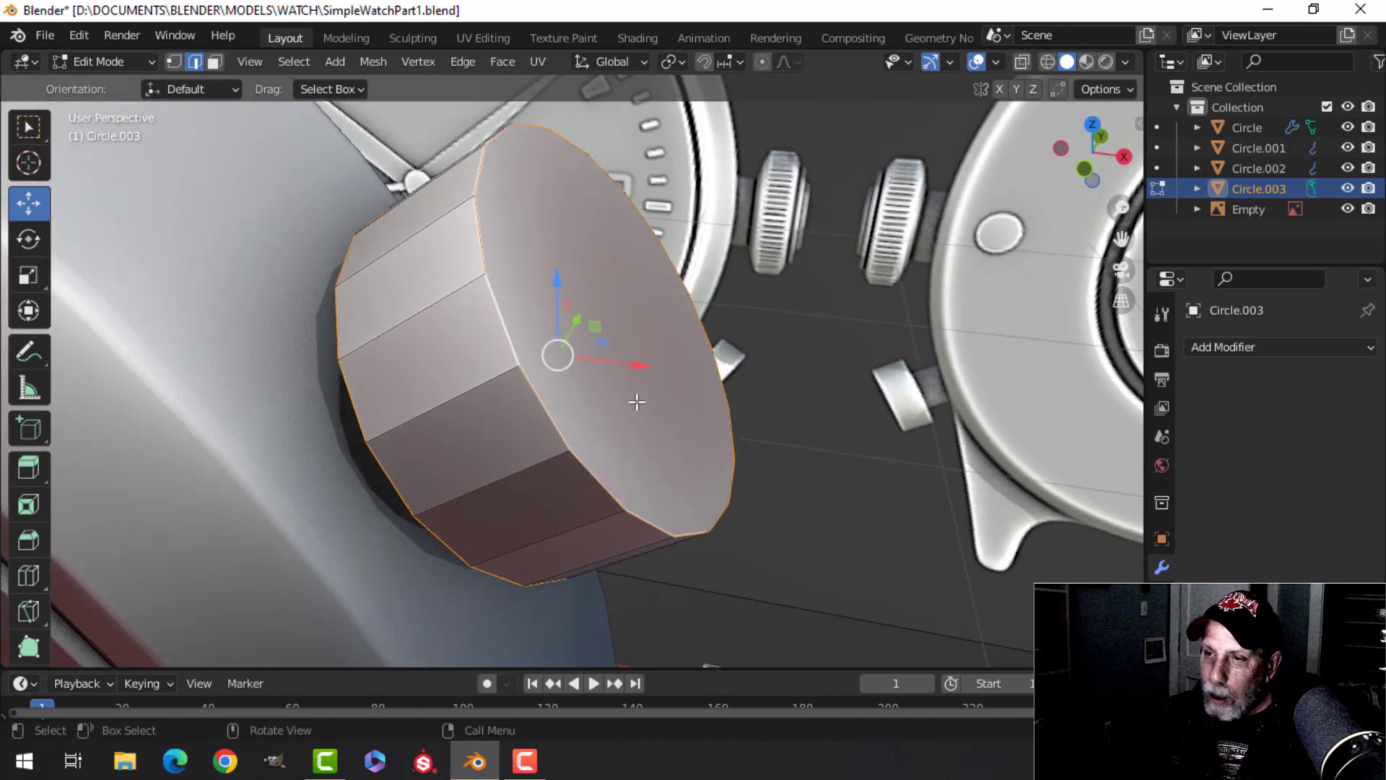
key(ctrl+b)
key(shift)
scroll(707, 393, down, 1)
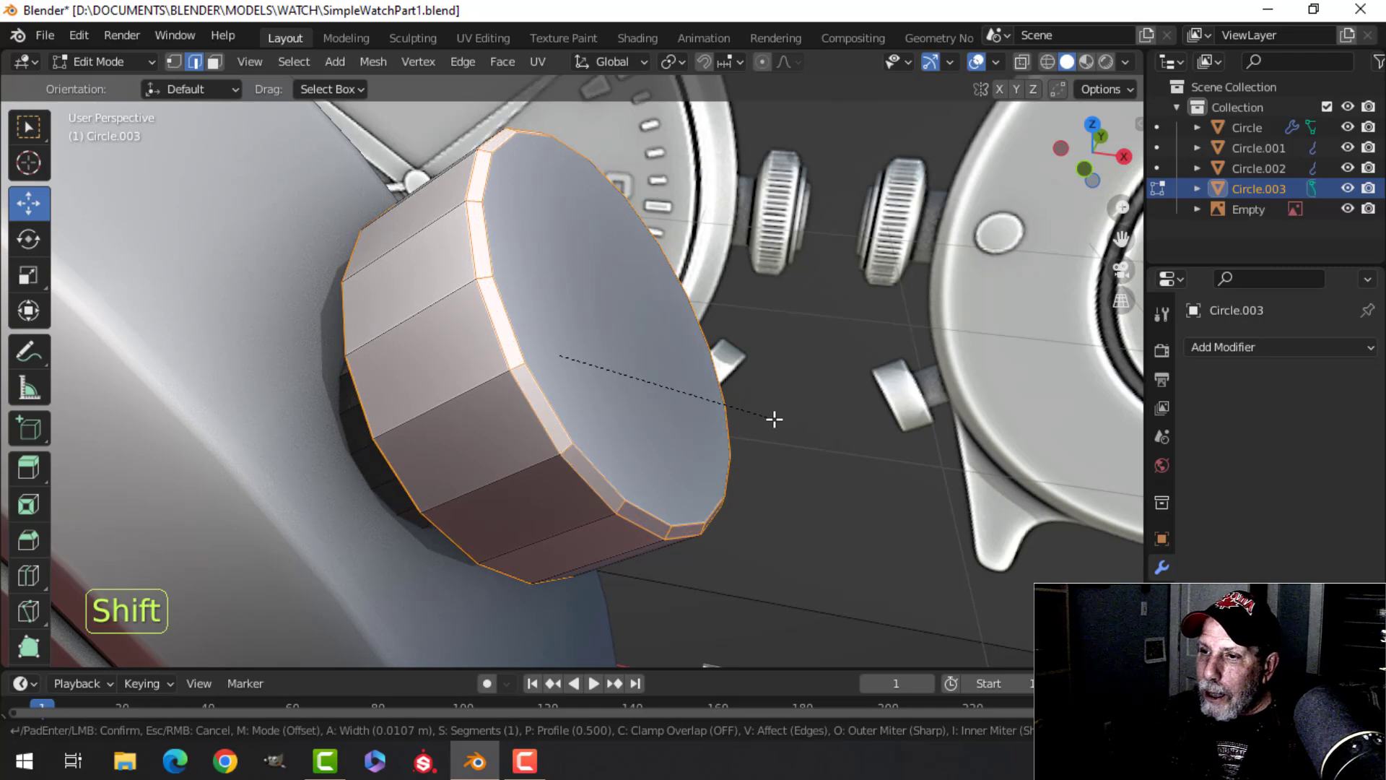
scroll(774, 421, up, 1)
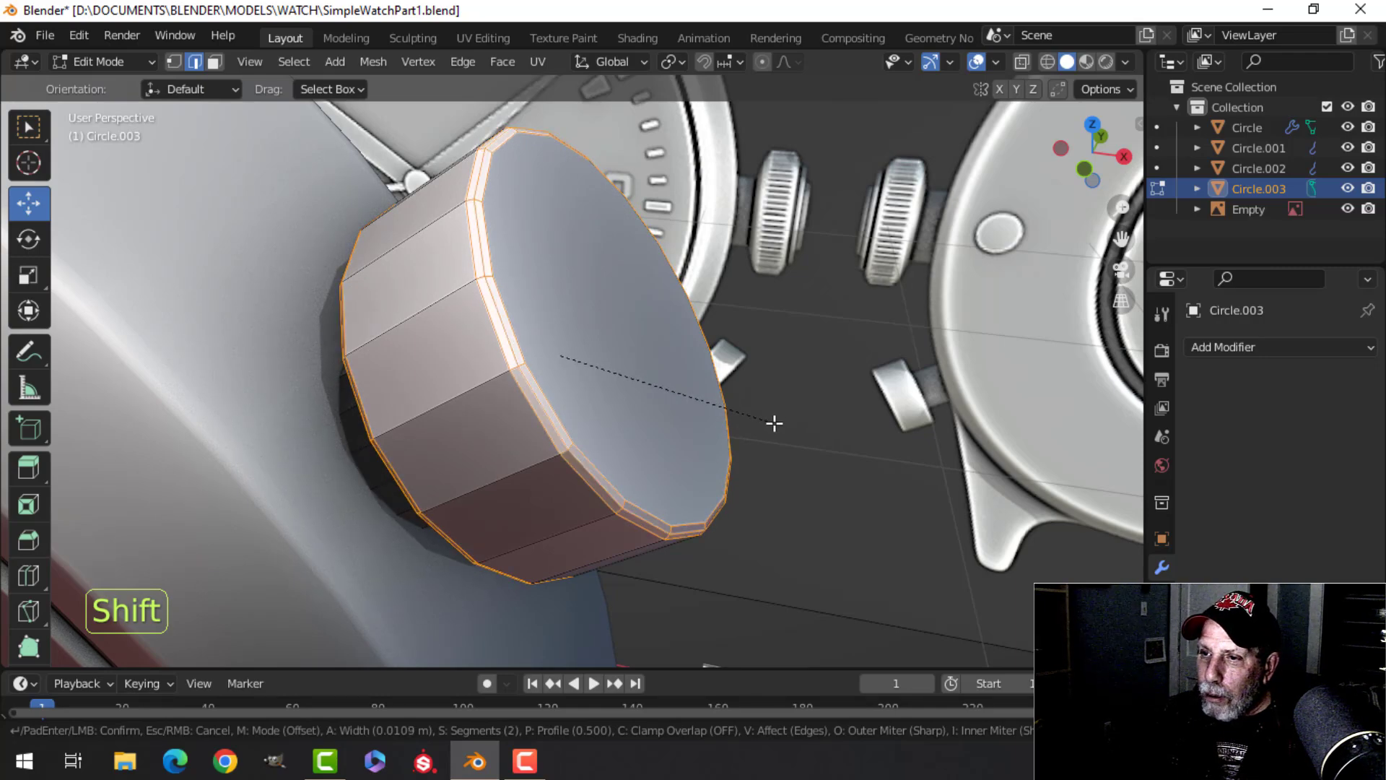
click(774, 421)
middle_drag(773, 421, 732, 322)
Isolate the pusher in local view and delete the end face of its stem
key(Tab)
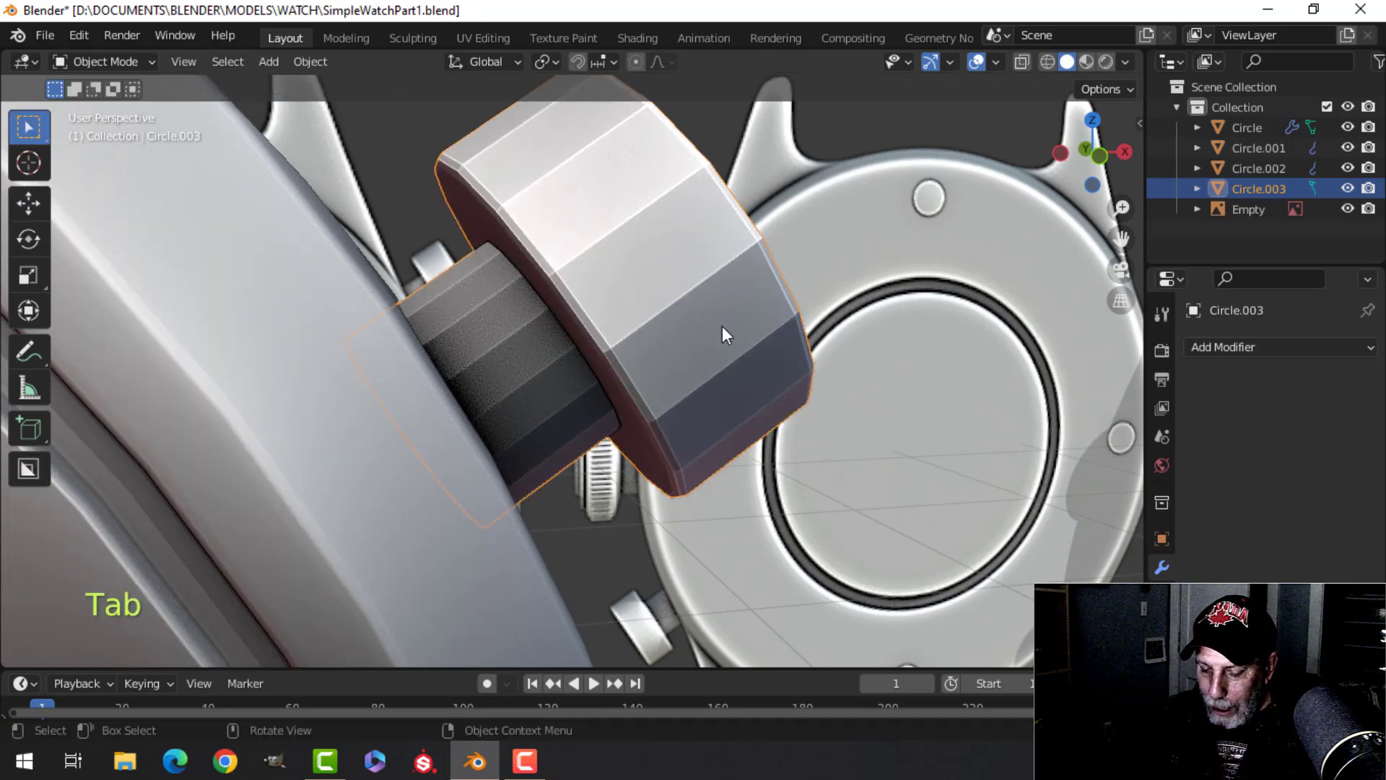
key(KP_Divide)
middle_drag(616, 392, 462, 430)
key(Tab)
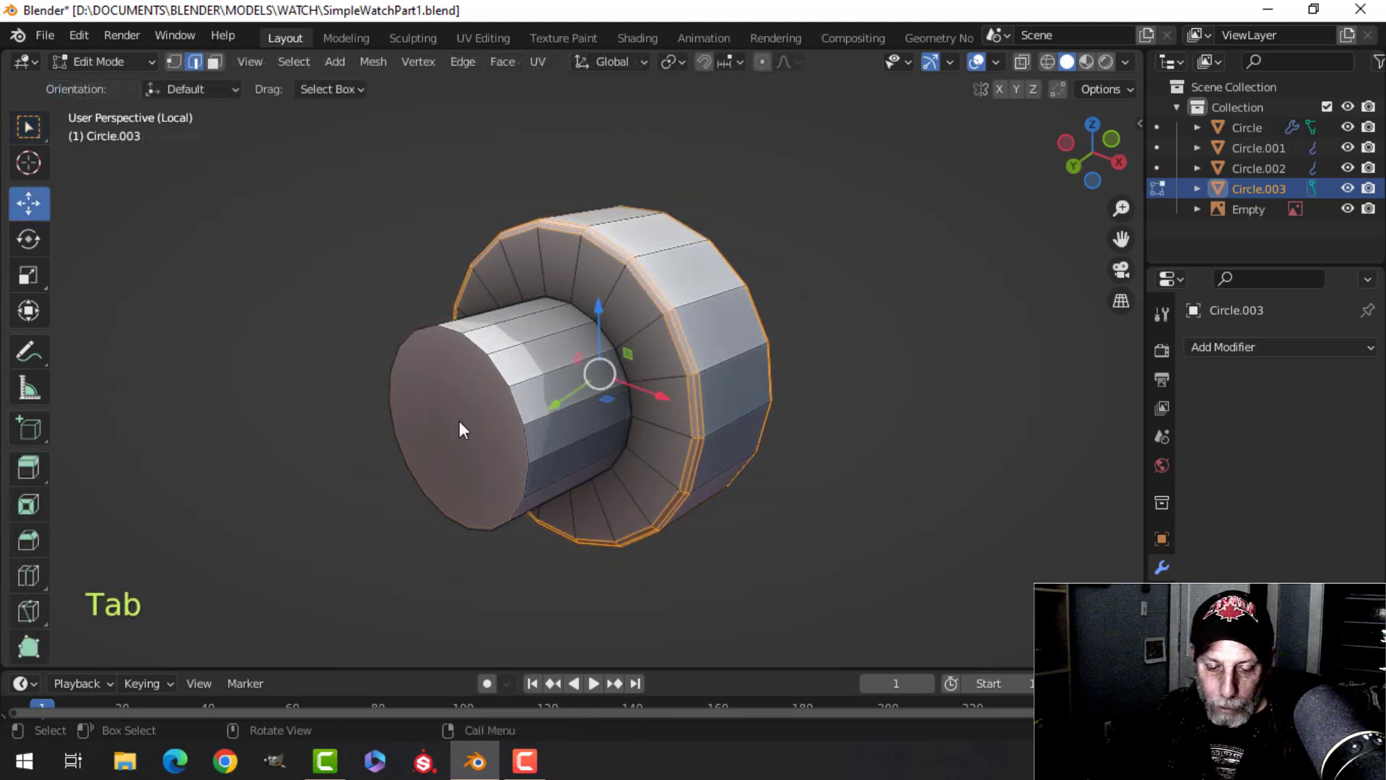
key(3)
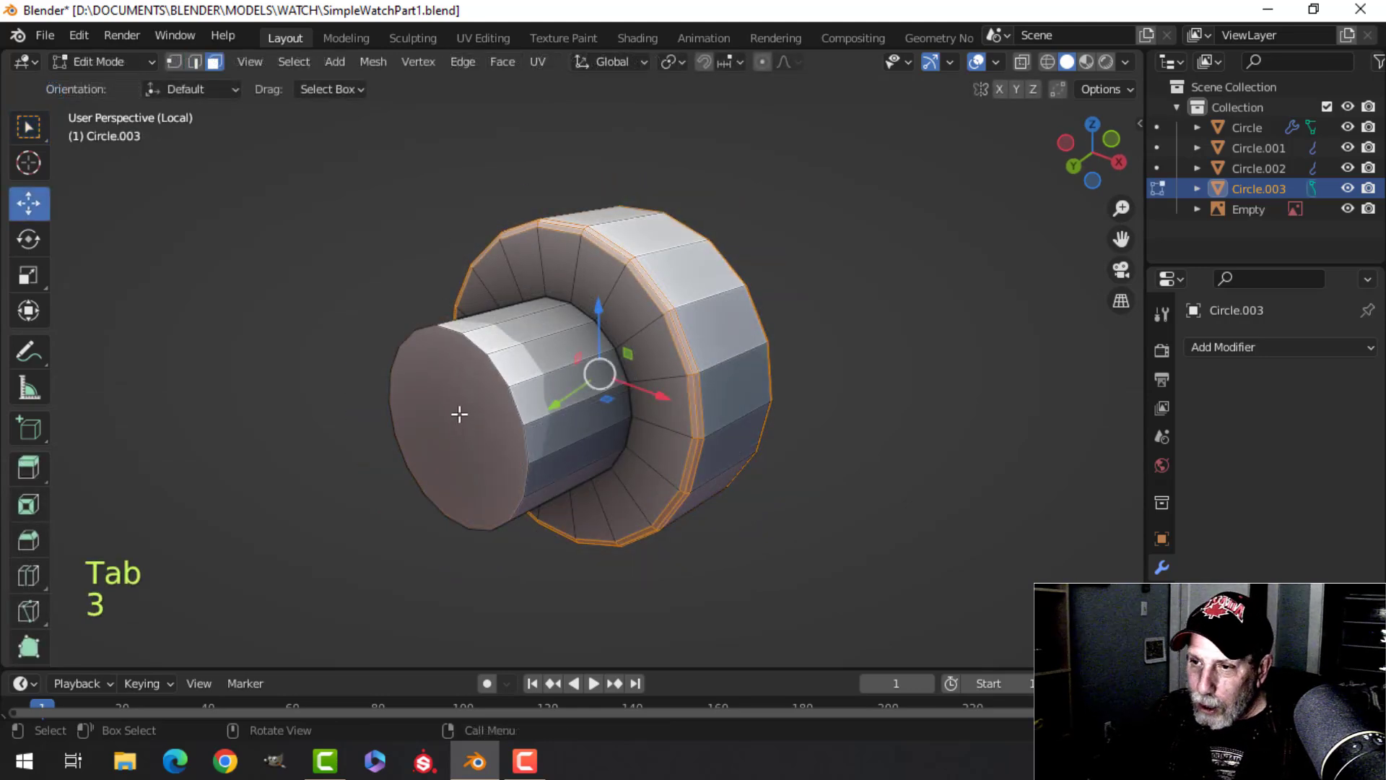
click(459, 421)
key(x)
click(541, 419)
middle_drag(569, 408, 542, 488)
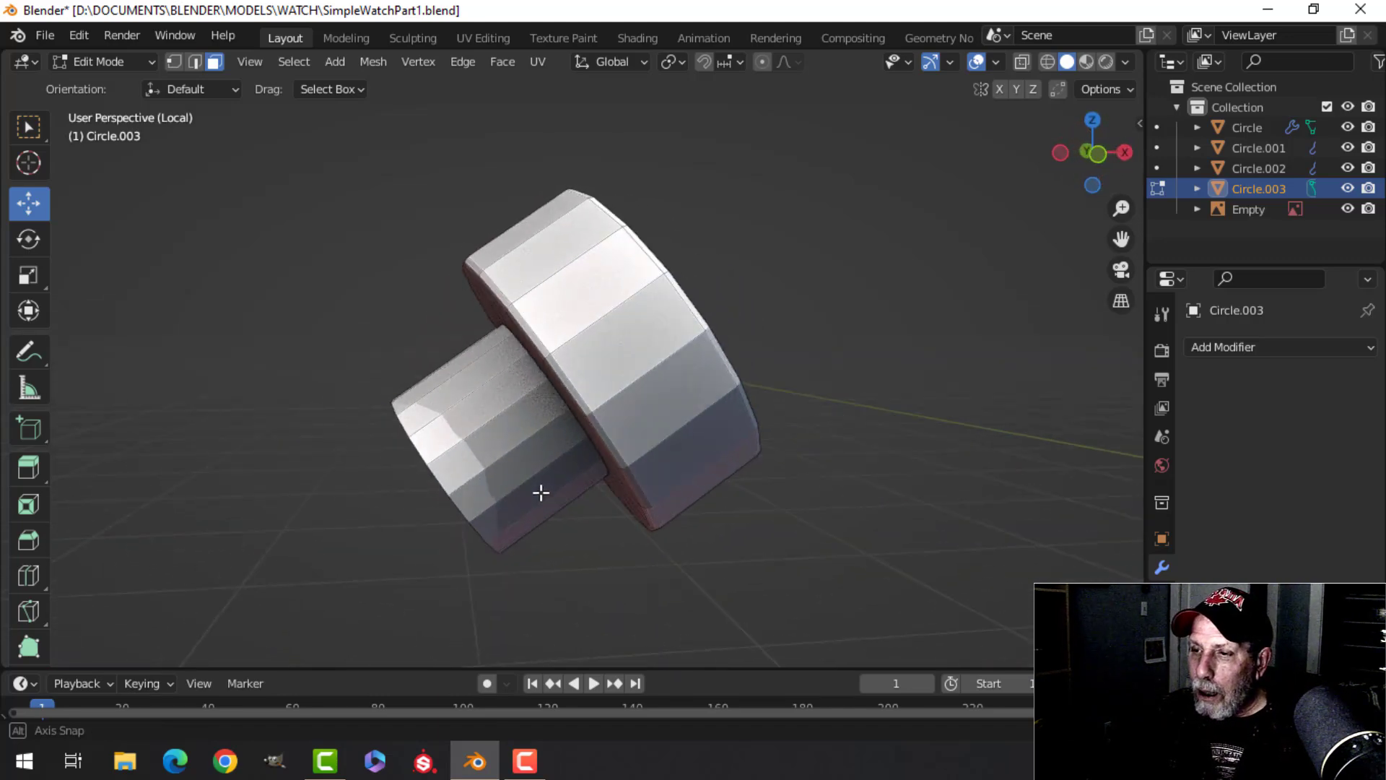
Add a level 1 Subdivision Surface modifier to the pusher and shade it smooth
key(Tab)
mouse_move(576, 441)
middle_down()
mouse_move(662, 387)
mouse_move(586, 451)
middle_up()
middle_drag(618, 328, 617, 363)
scroll(616, 362, up, 1)
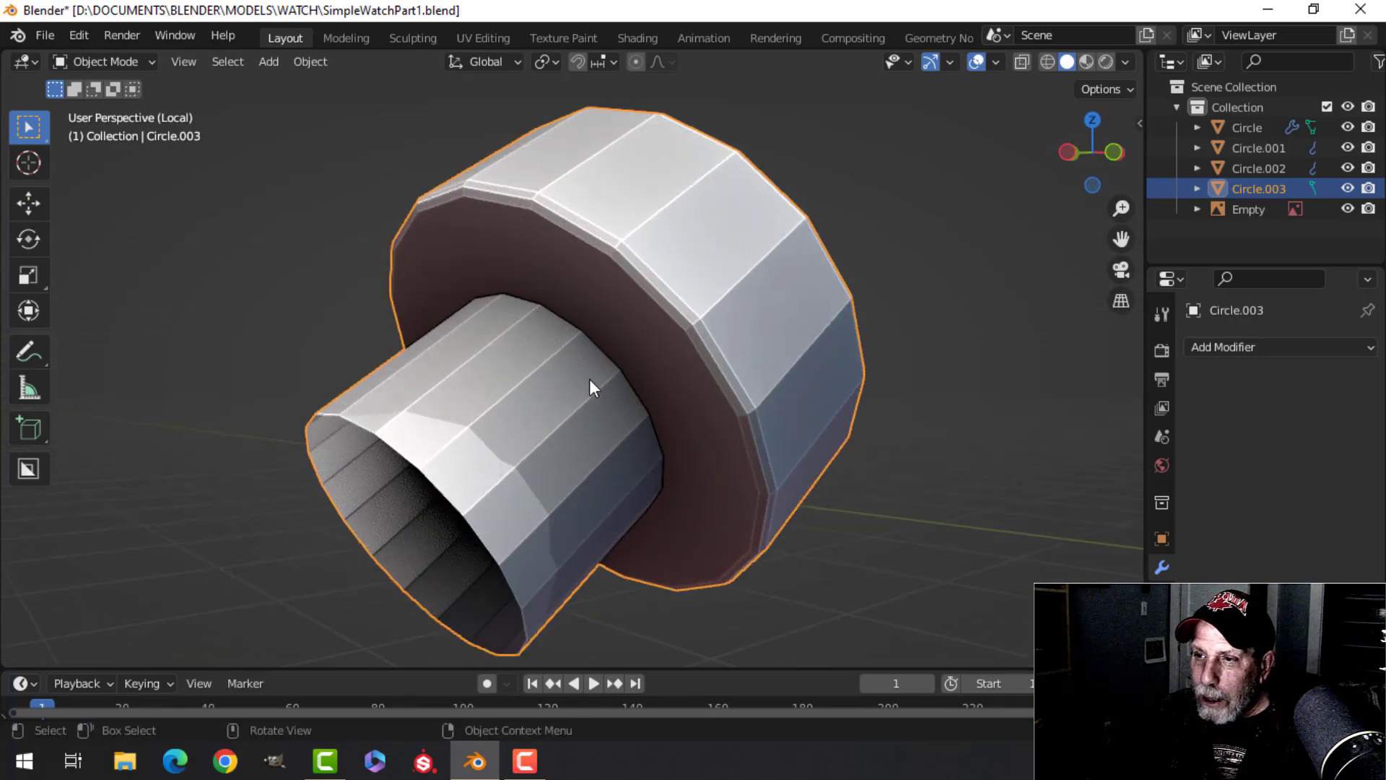
key(Tab)
scroll(594, 334, up, 2)
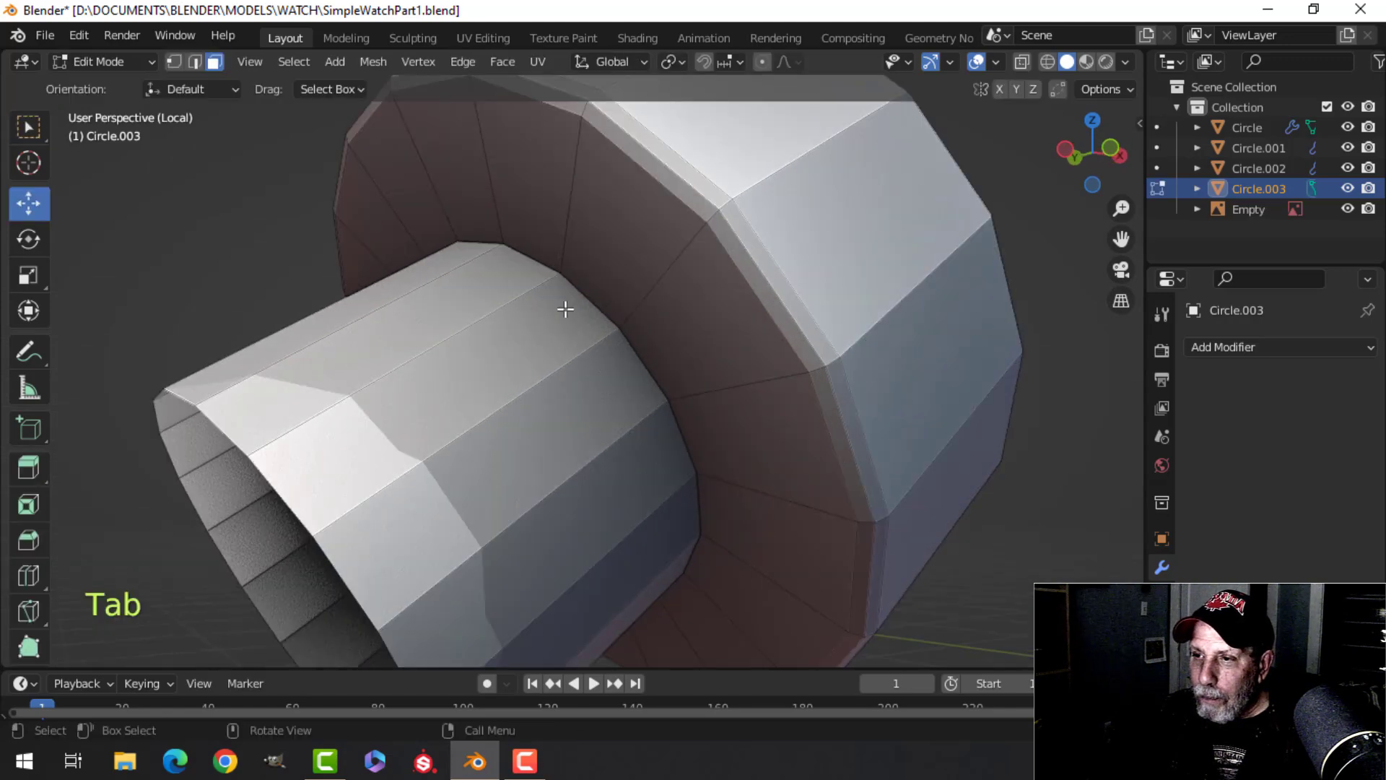
key(Tab)
scroll(655, 335, down, 3)
key(ctrl+1)
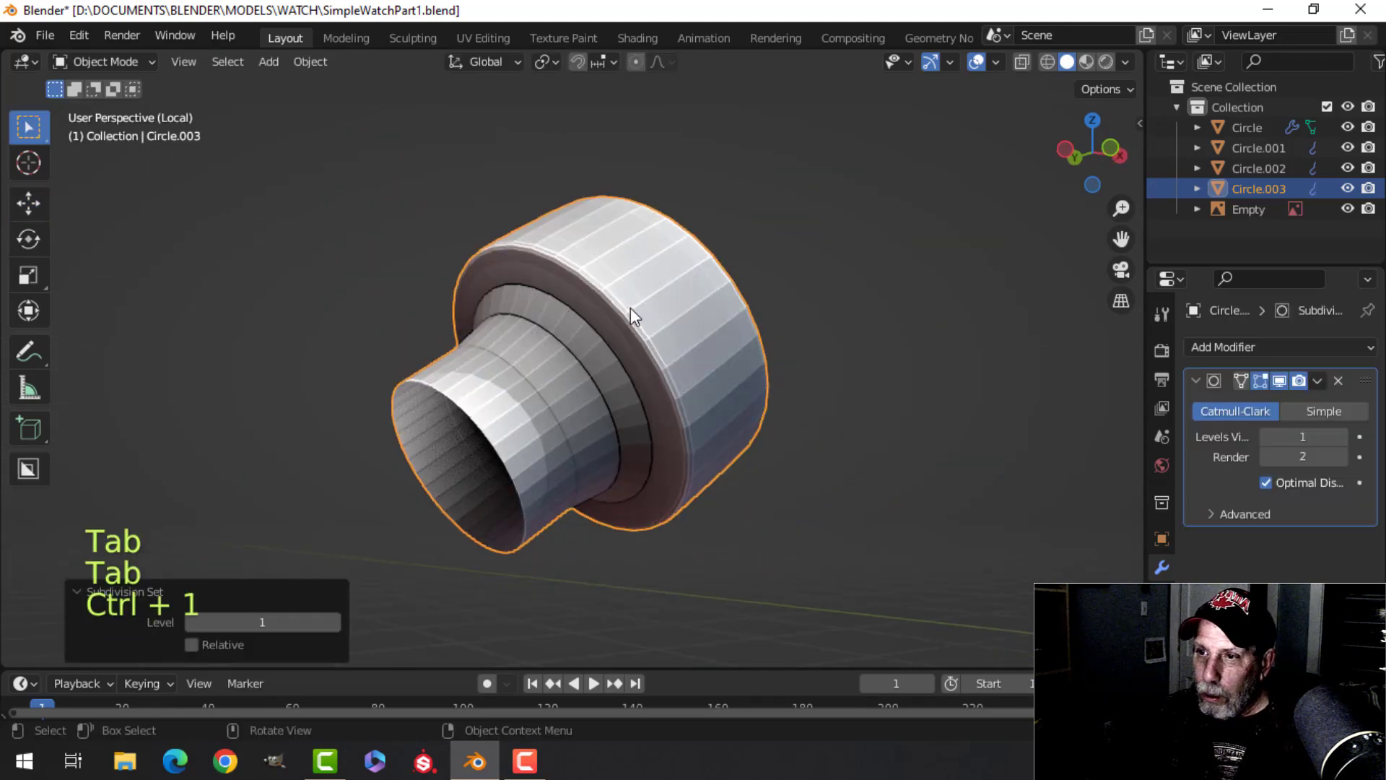
right_click(616, 271)
click(616, 272)
middle_drag(629, 341, 535, 394)
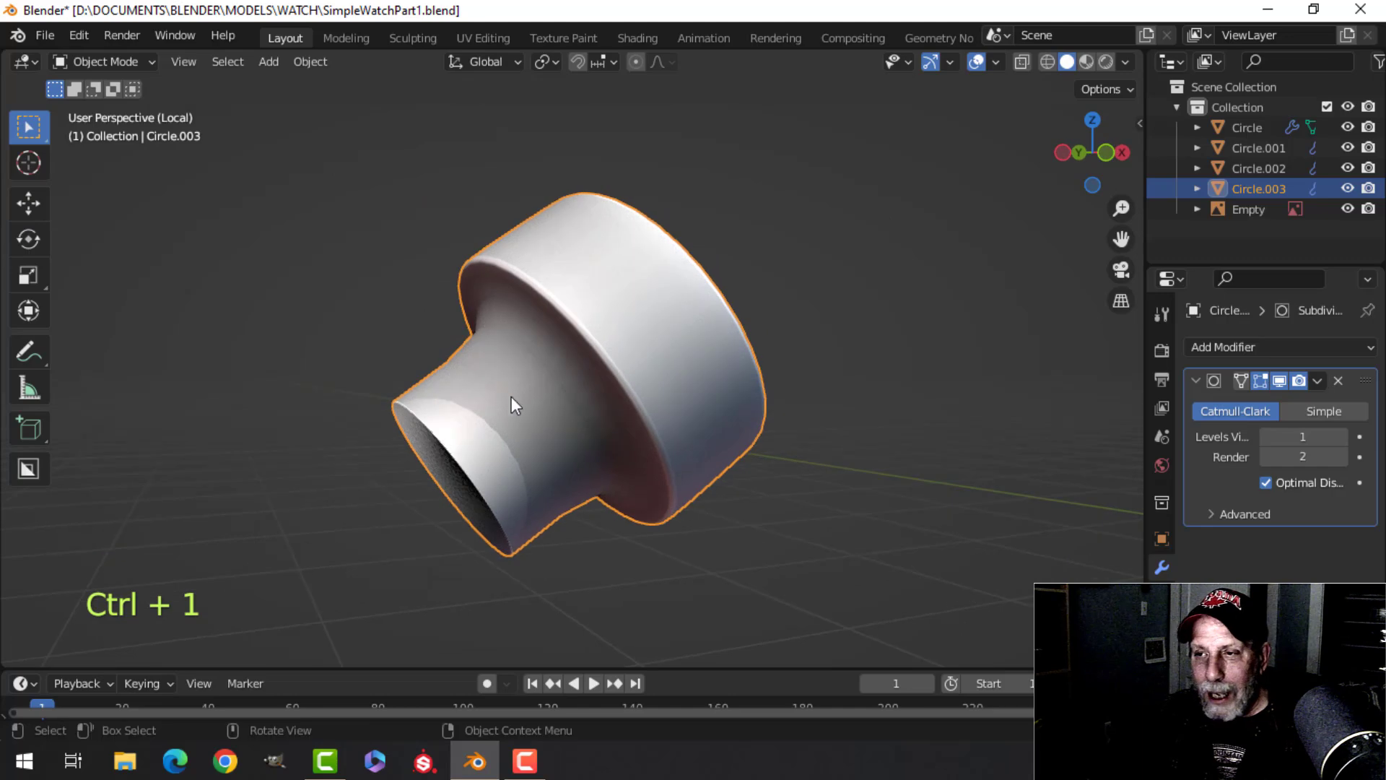
Bevel the edge loop where the stem meets the cap with 2 segments at 0.0076 m, hiding the subdivision only while editing
key(Tab)
middle_drag(648, 379, 607, 371)
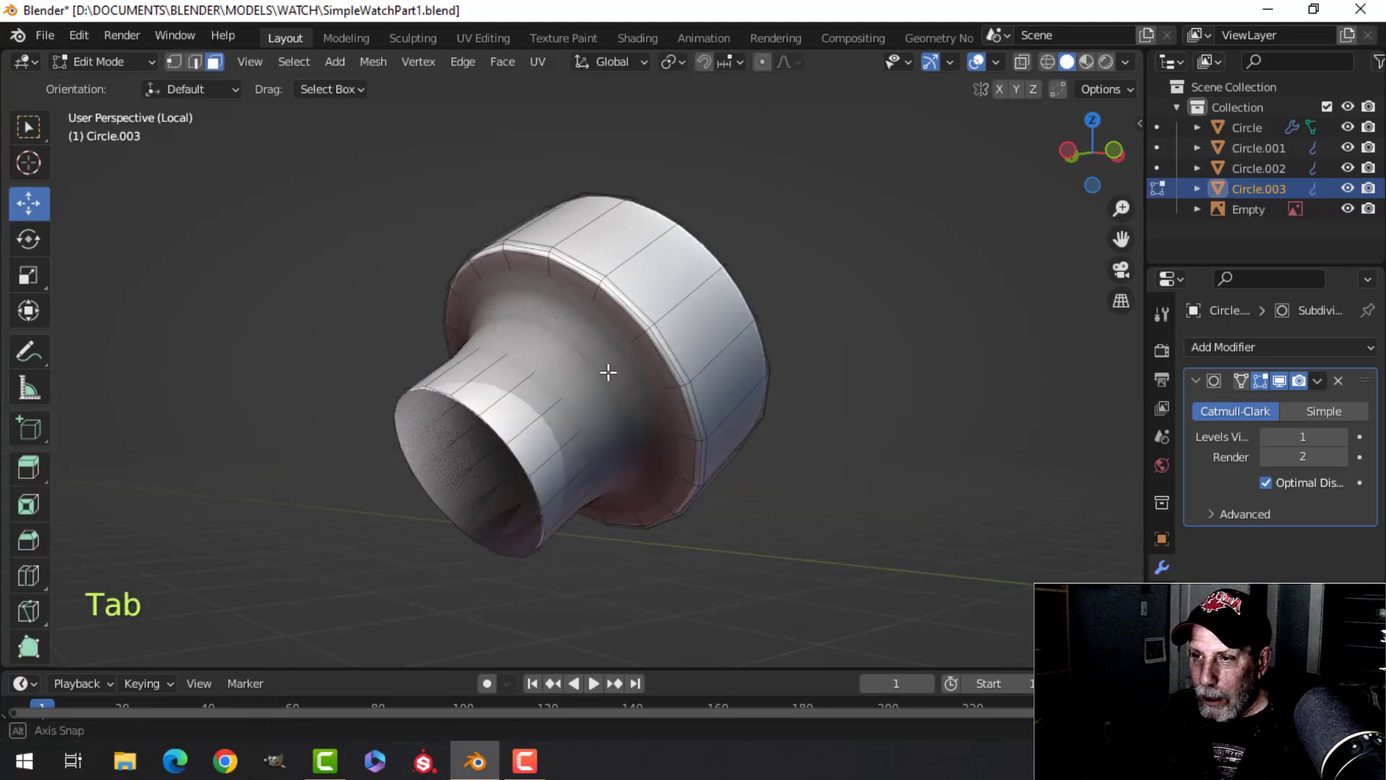
click(1279, 380)
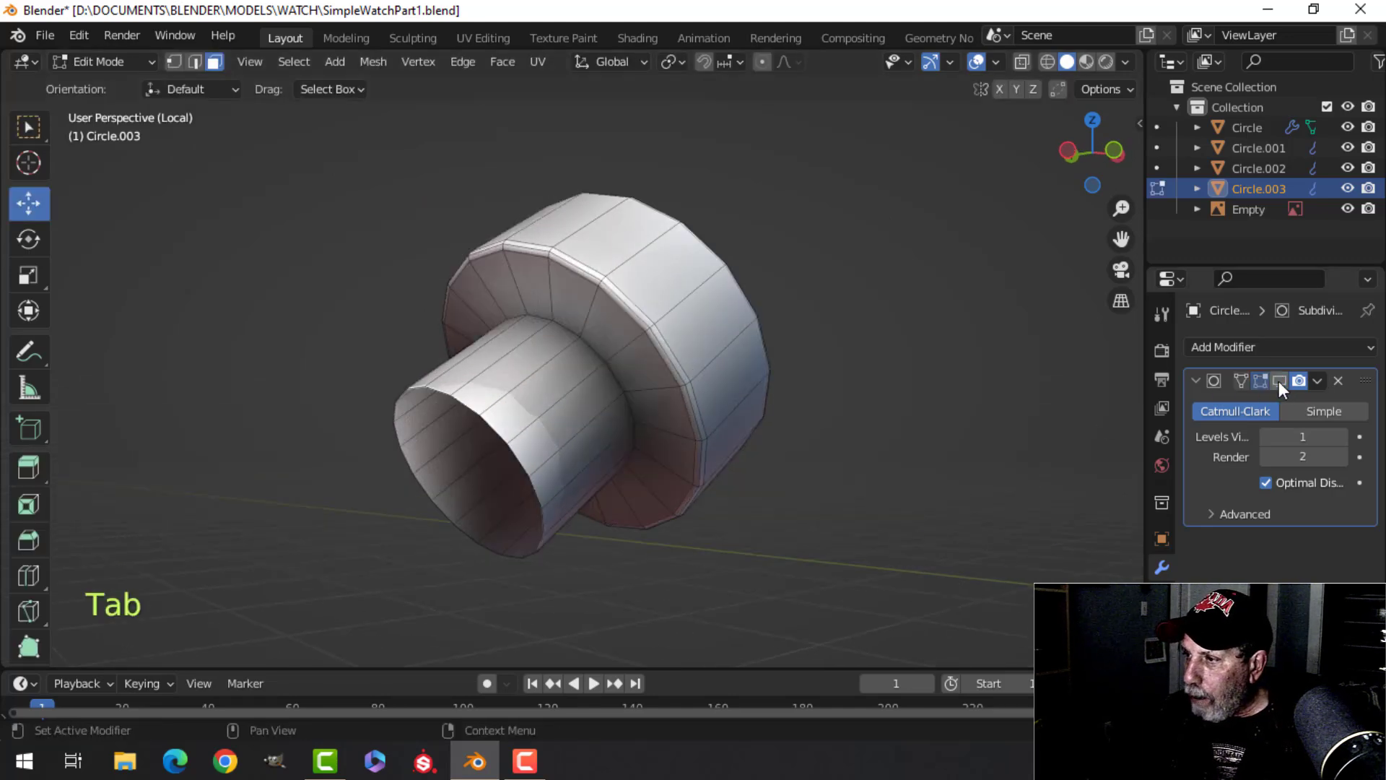
scroll(693, 355, up, 2)
key(2)
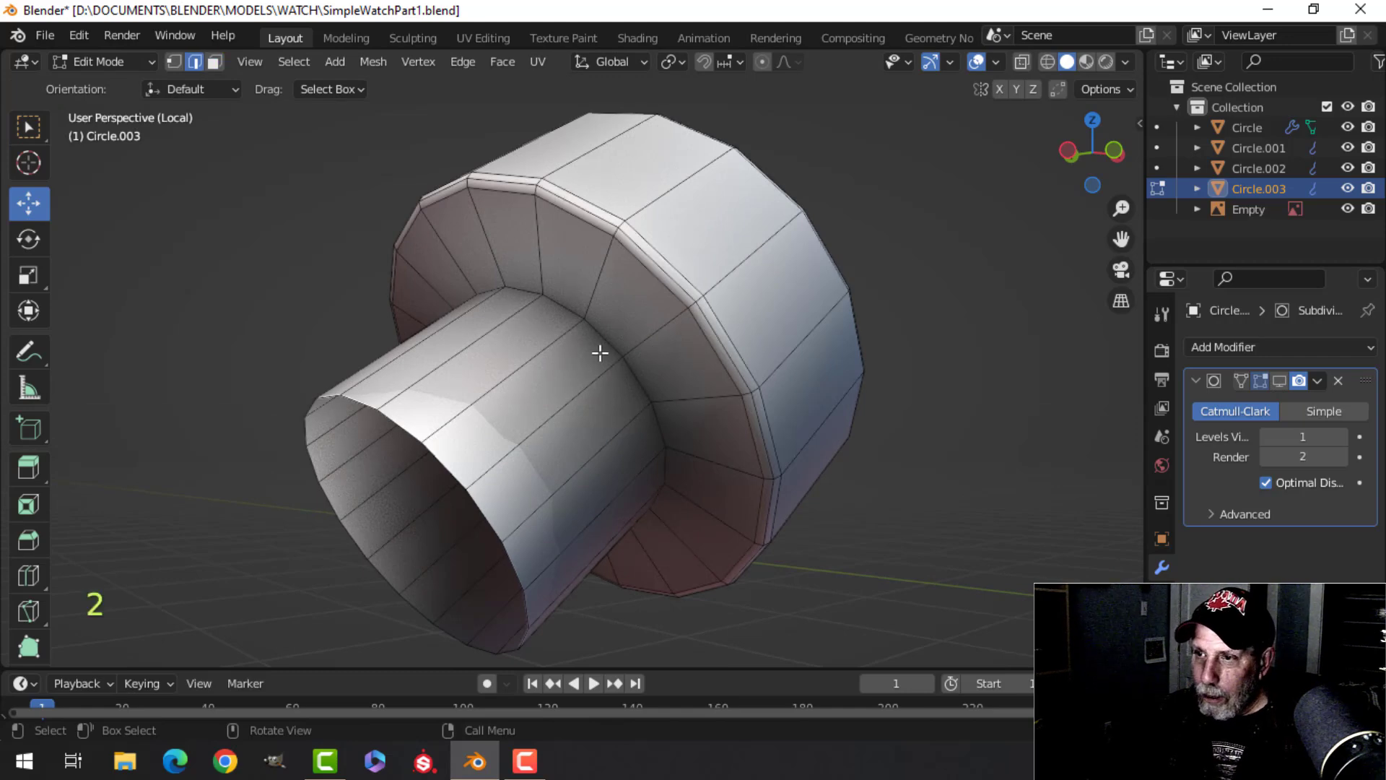
alt+shift+click(611, 342)
key(ctrl+b)
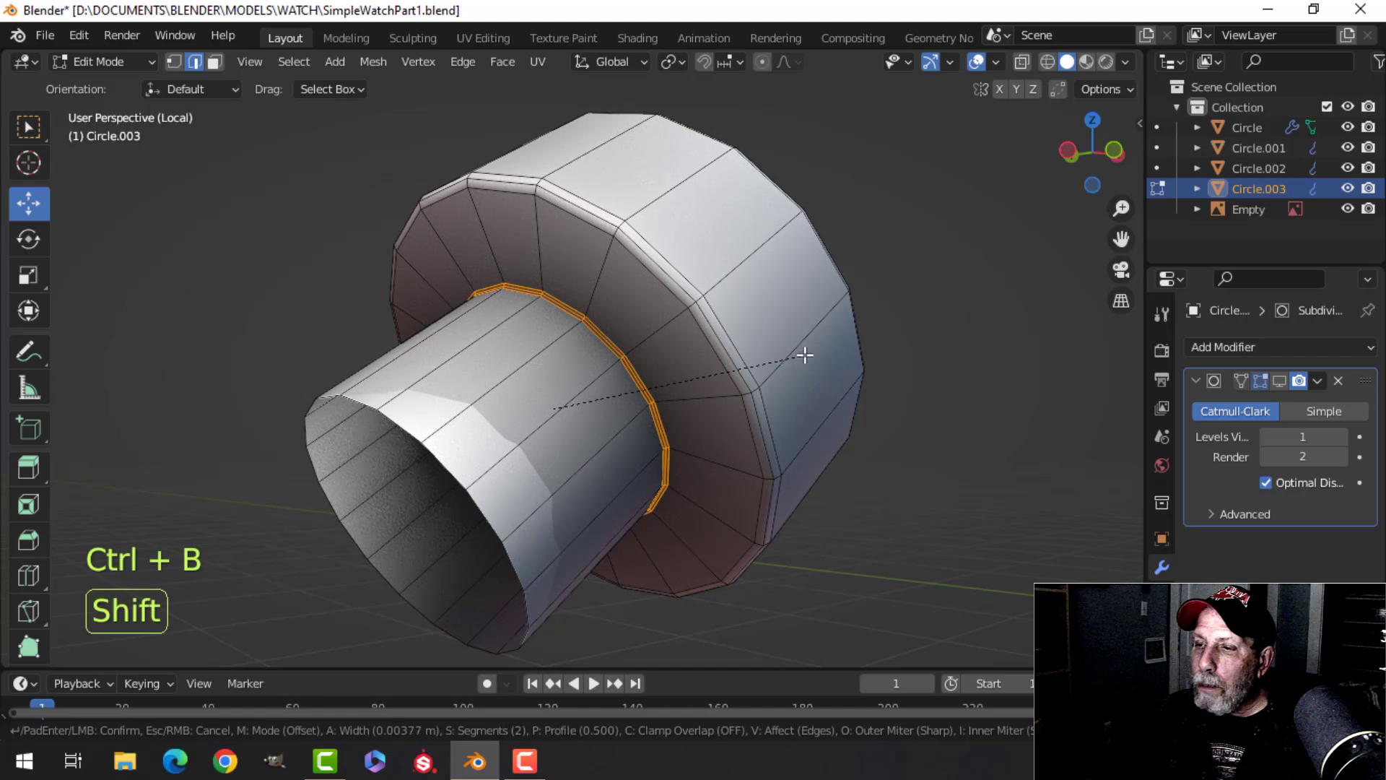
click(835, 345)
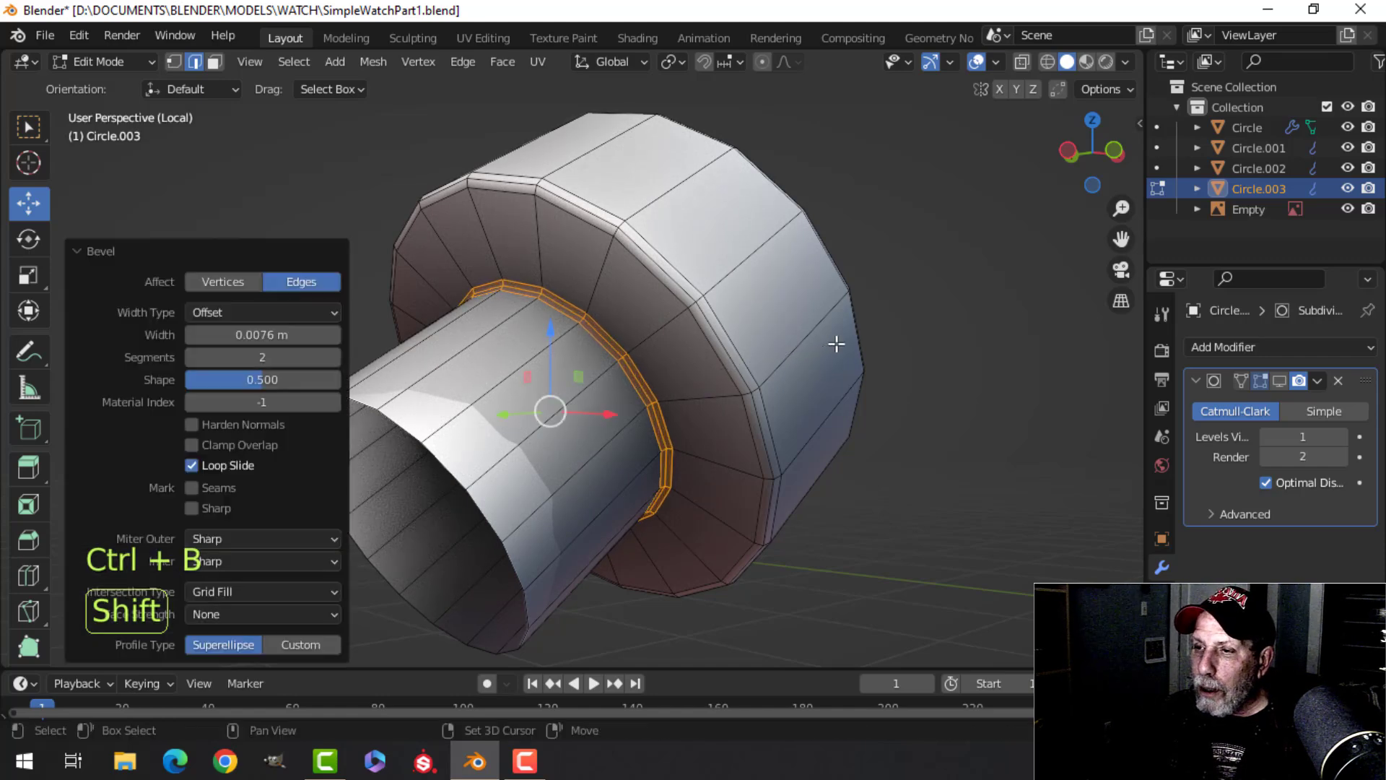
key(Tab)
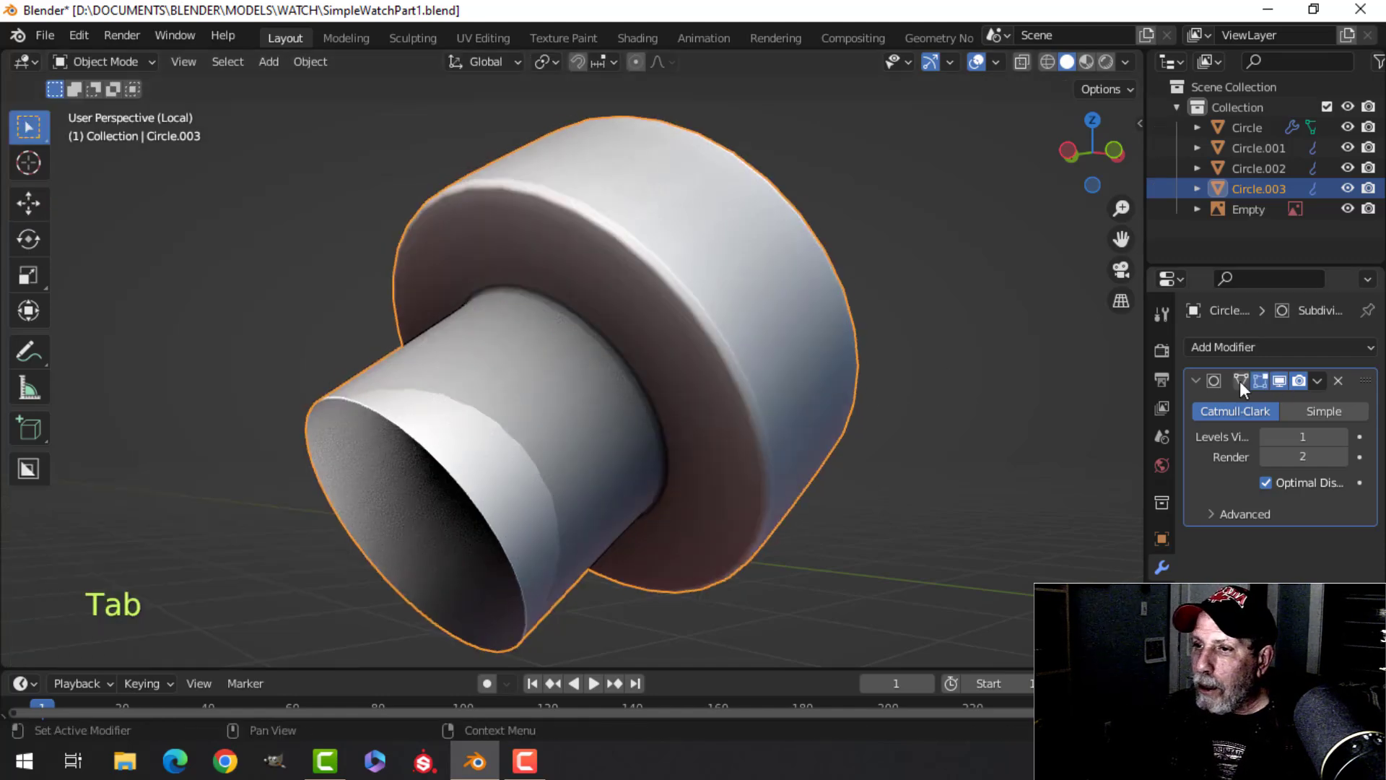
Deselect the pusher and leave local view to show the whole watch with the reference
key(alt+a)
key(slash)
middle_drag(731, 392, 607, 394)
scroll(601, 422, down, 3)
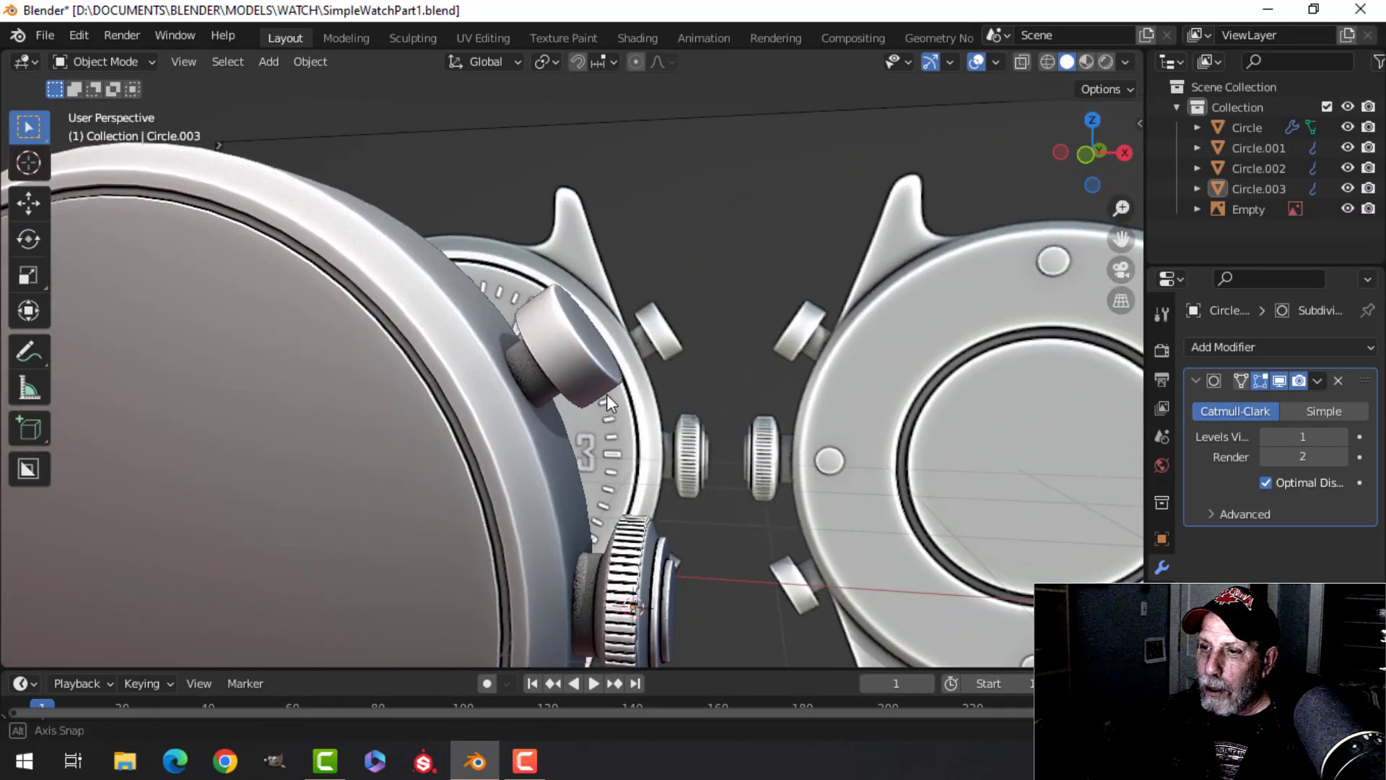
Add a Mirror modifier to the upper pusher, mirroring on the Z axis only to create the lower pusher
click(584, 365)
key(KP_1)
scroll(777, 389, down, 4)
scroll(725, 382, up, 2)
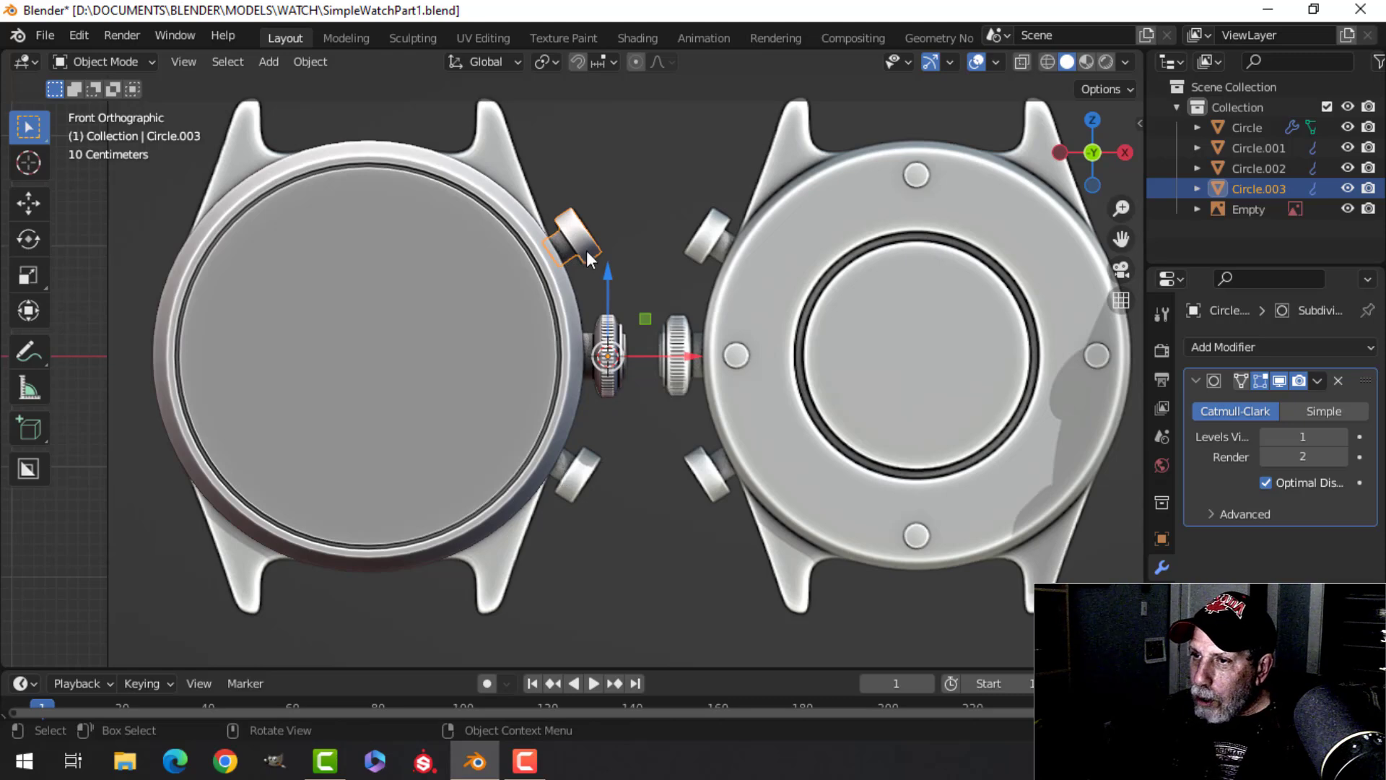
click(1242, 345)
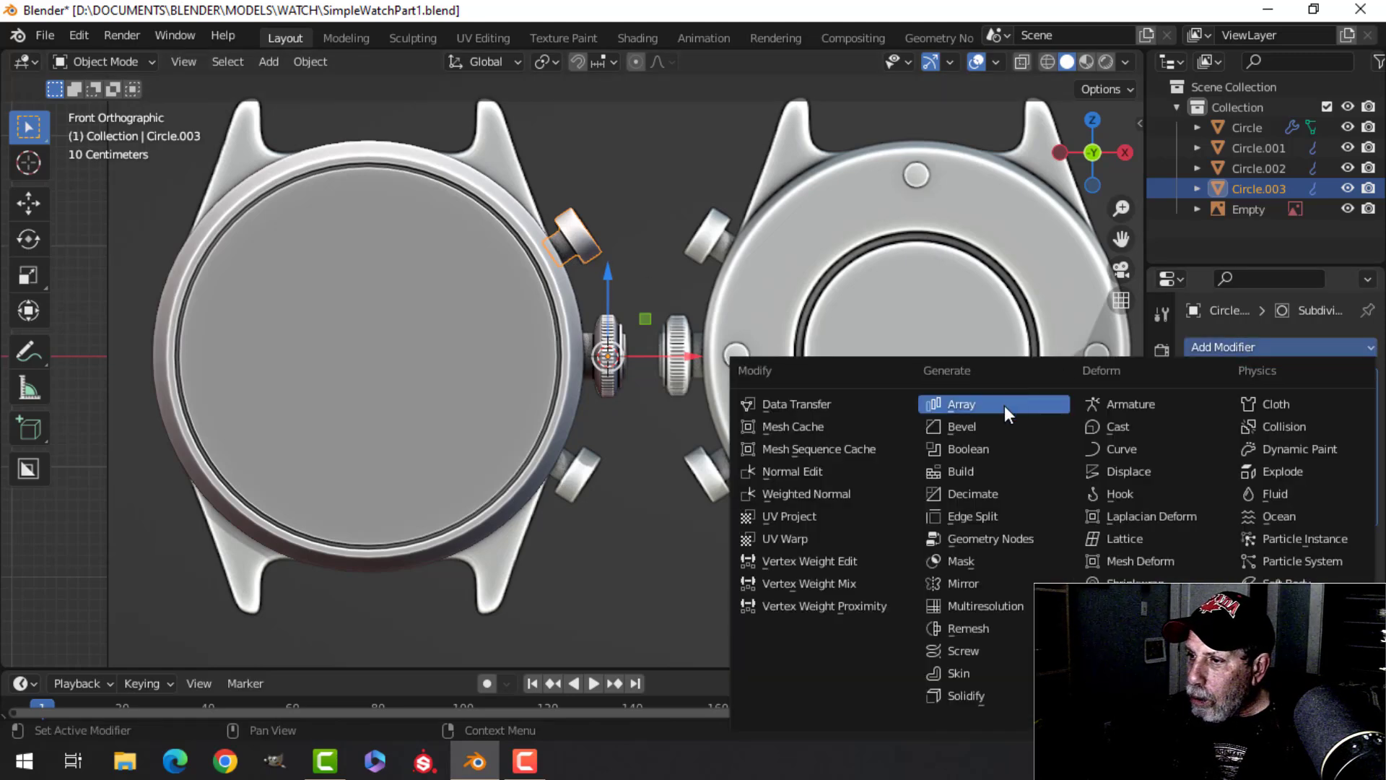
click(985, 582)
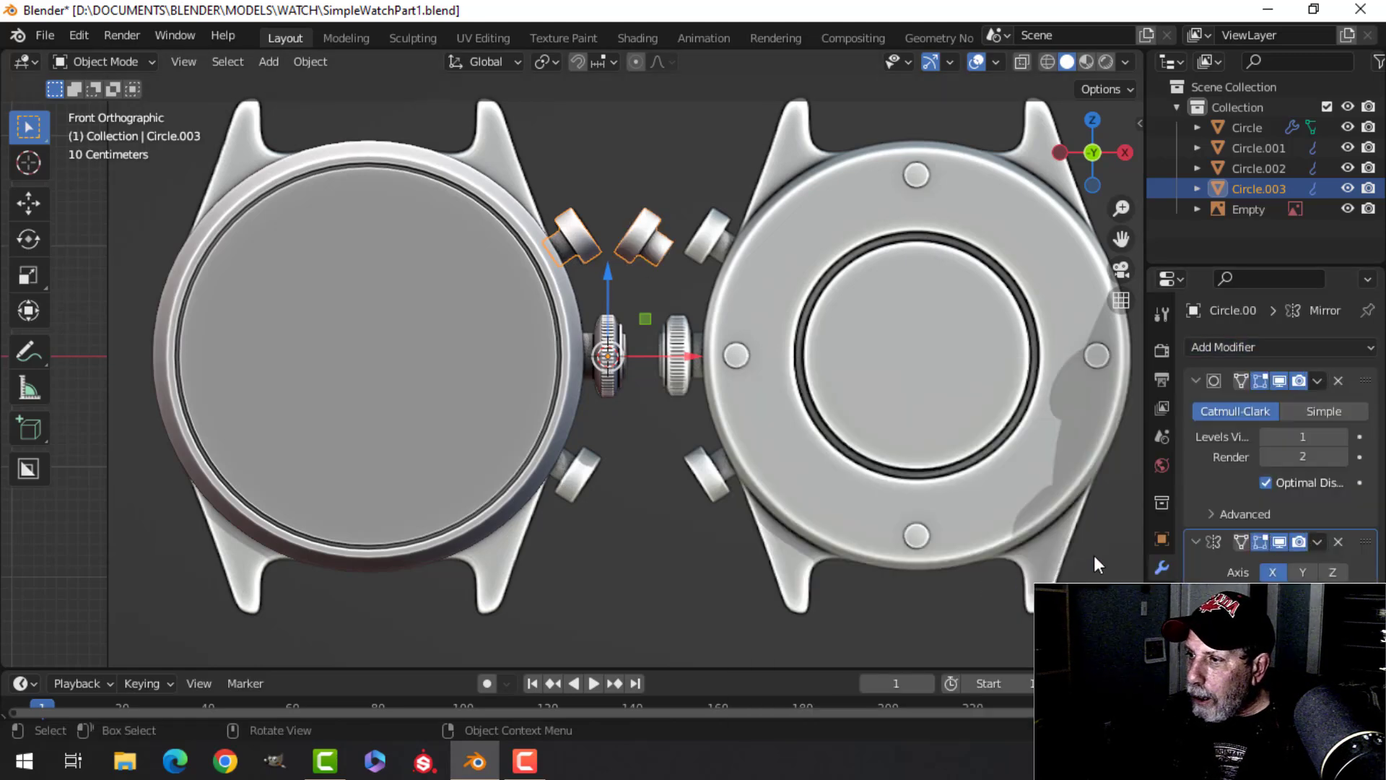
click(1333, 572)
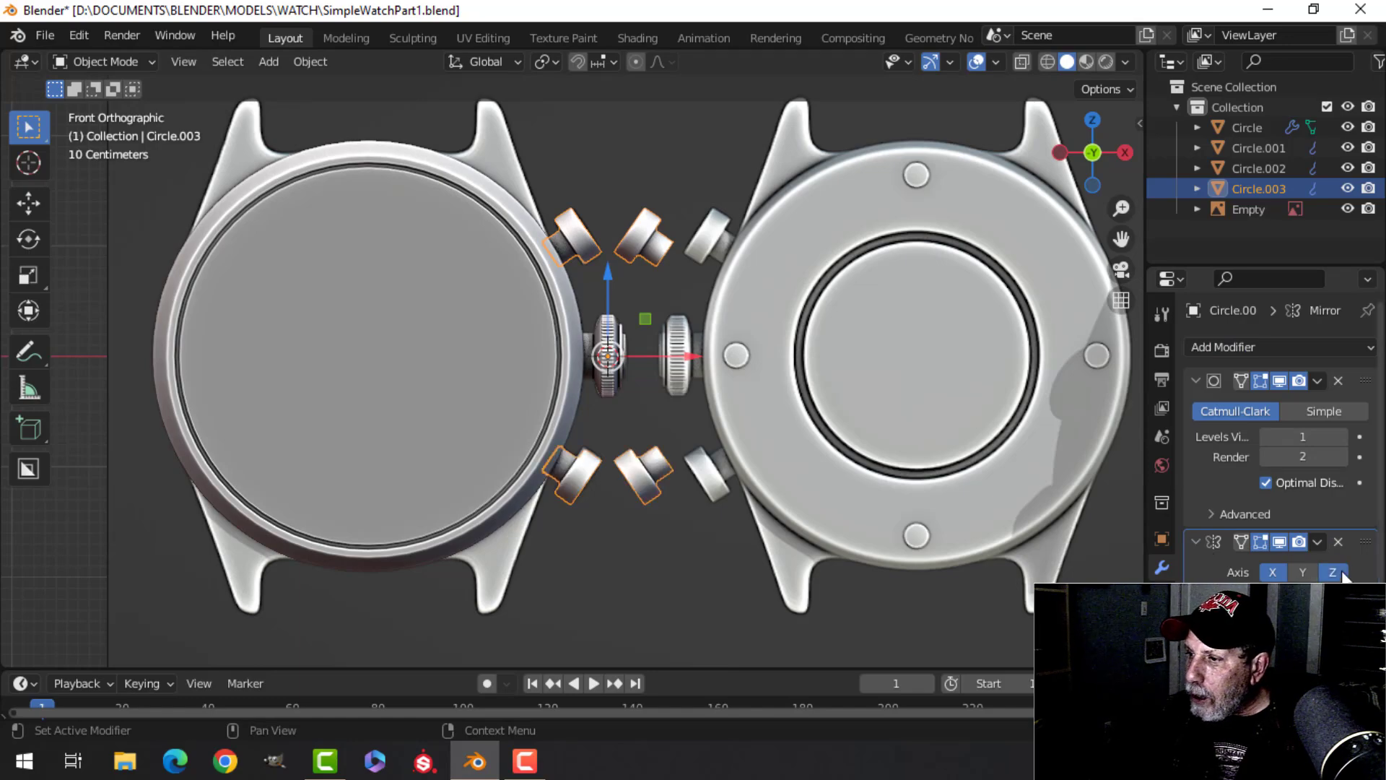
click(1272, 571)
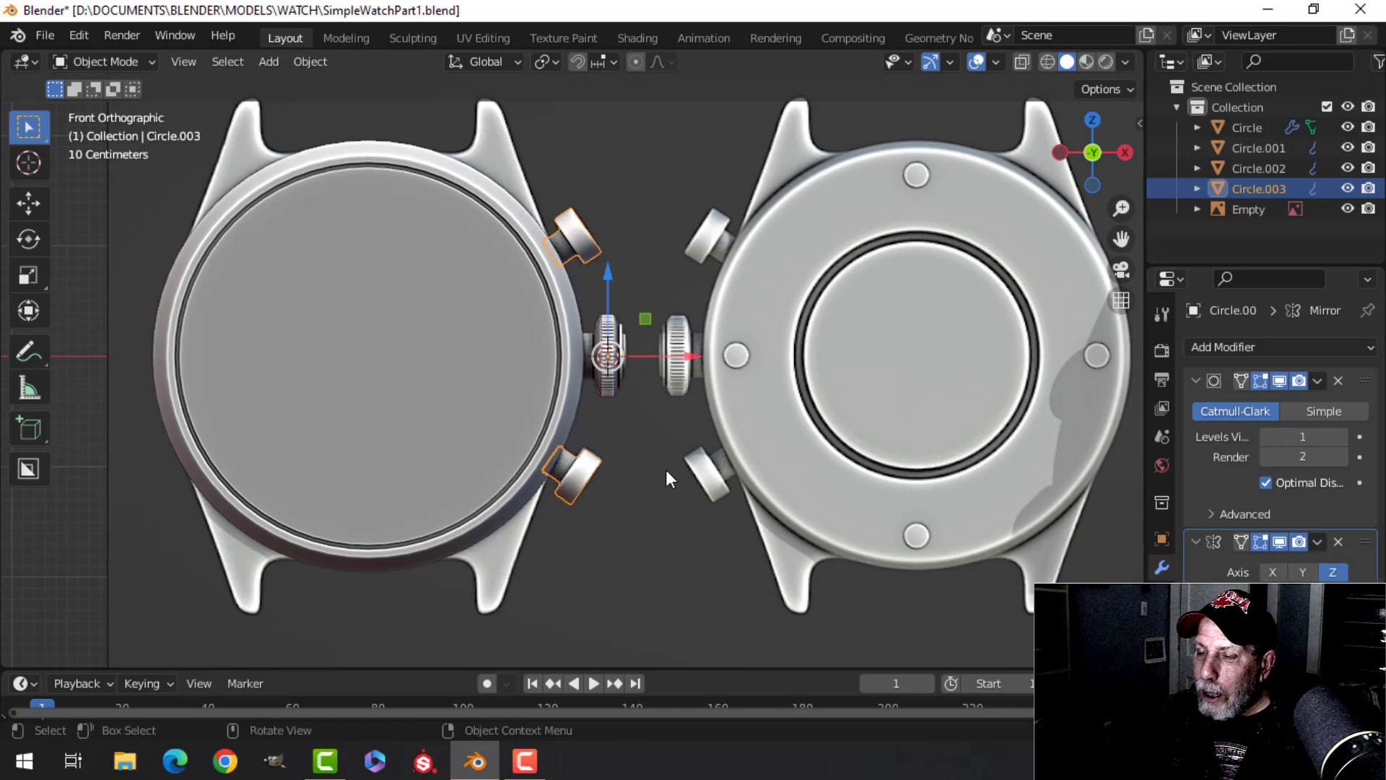
key(alt+a)
Check the scene statistics and compare the case, crown and both pushers with the reference image
middle_drag(669, 464, 609, 425)
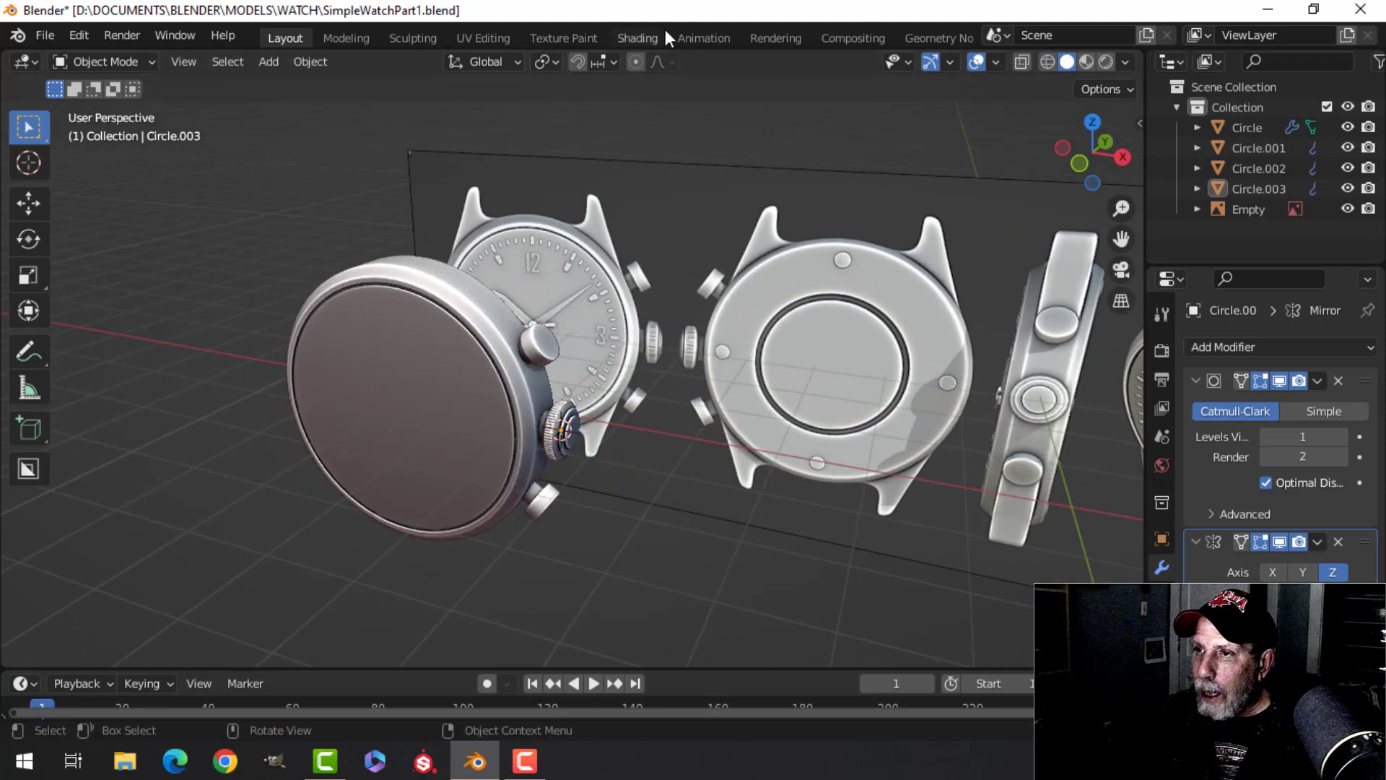
click(996, 61)
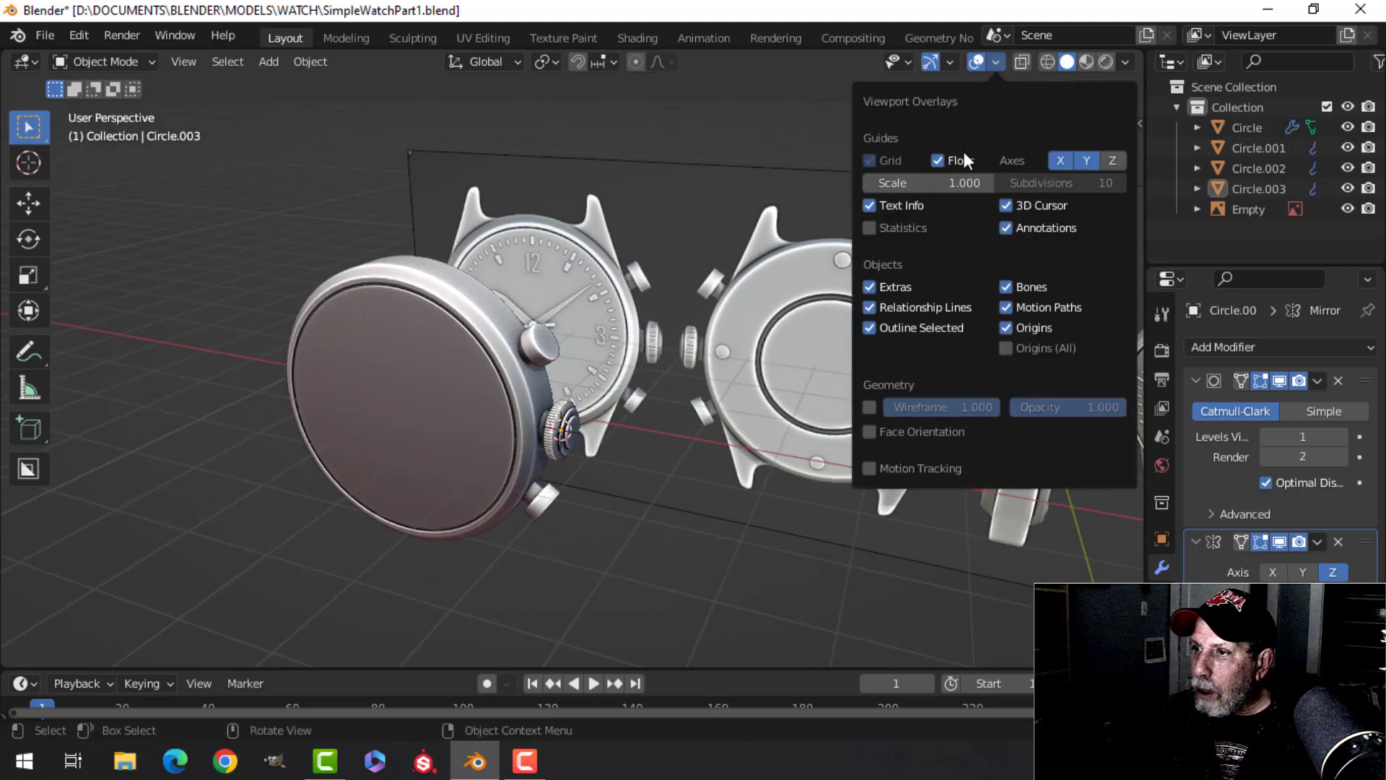
click(908, 227)
click(908, 227)
middle_drag(560, 375, 655, 297)
key(KP_1)
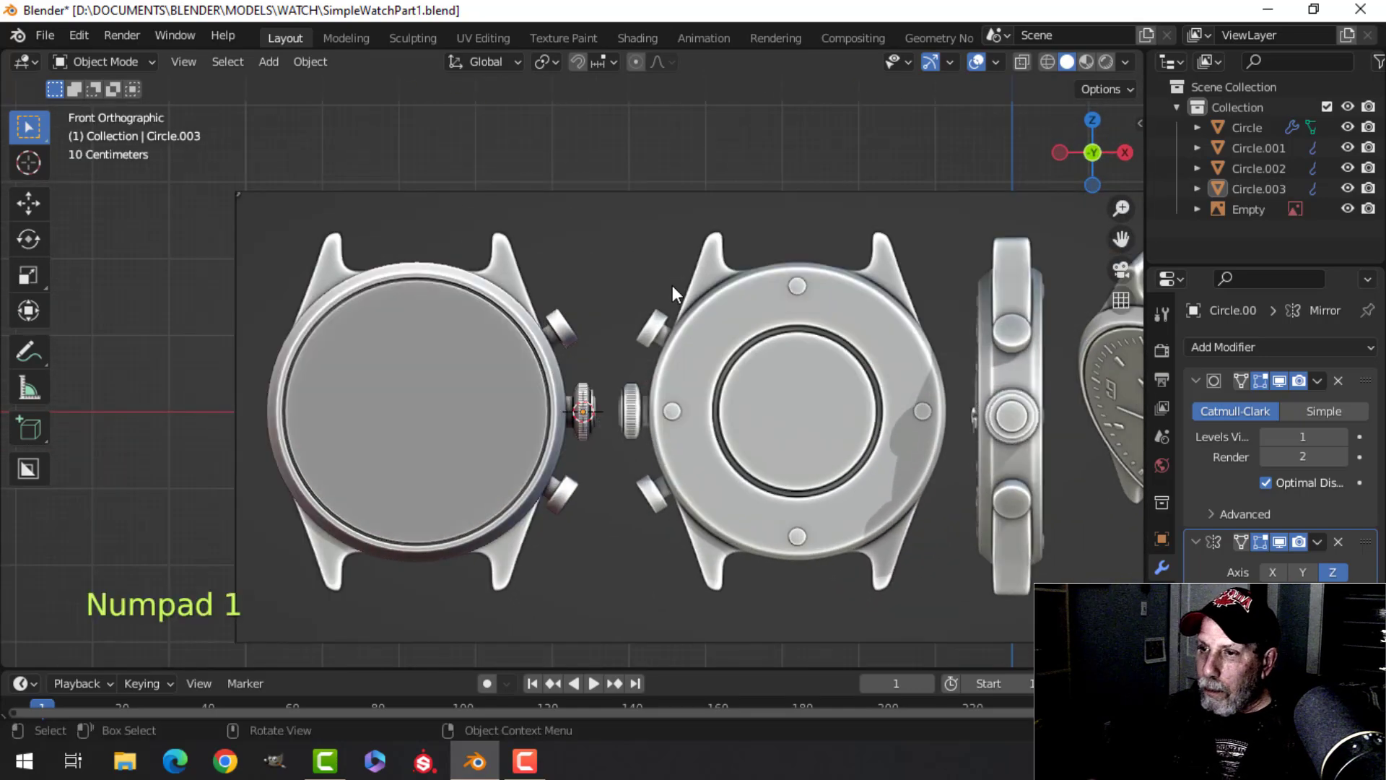
scroll(557, 285, up, 1)
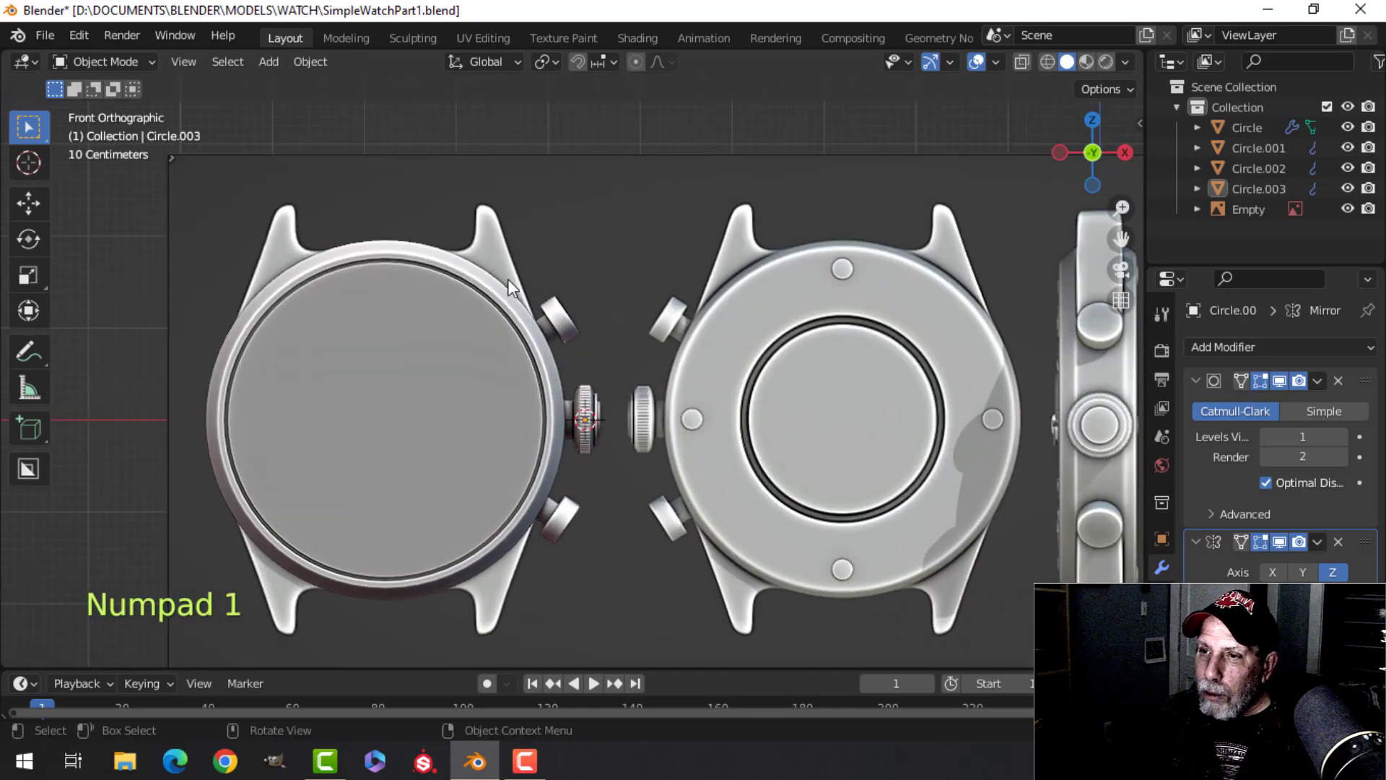
scroll(393, 349, down, 3)
shift+middle_drag(393, 350, 460, 340)
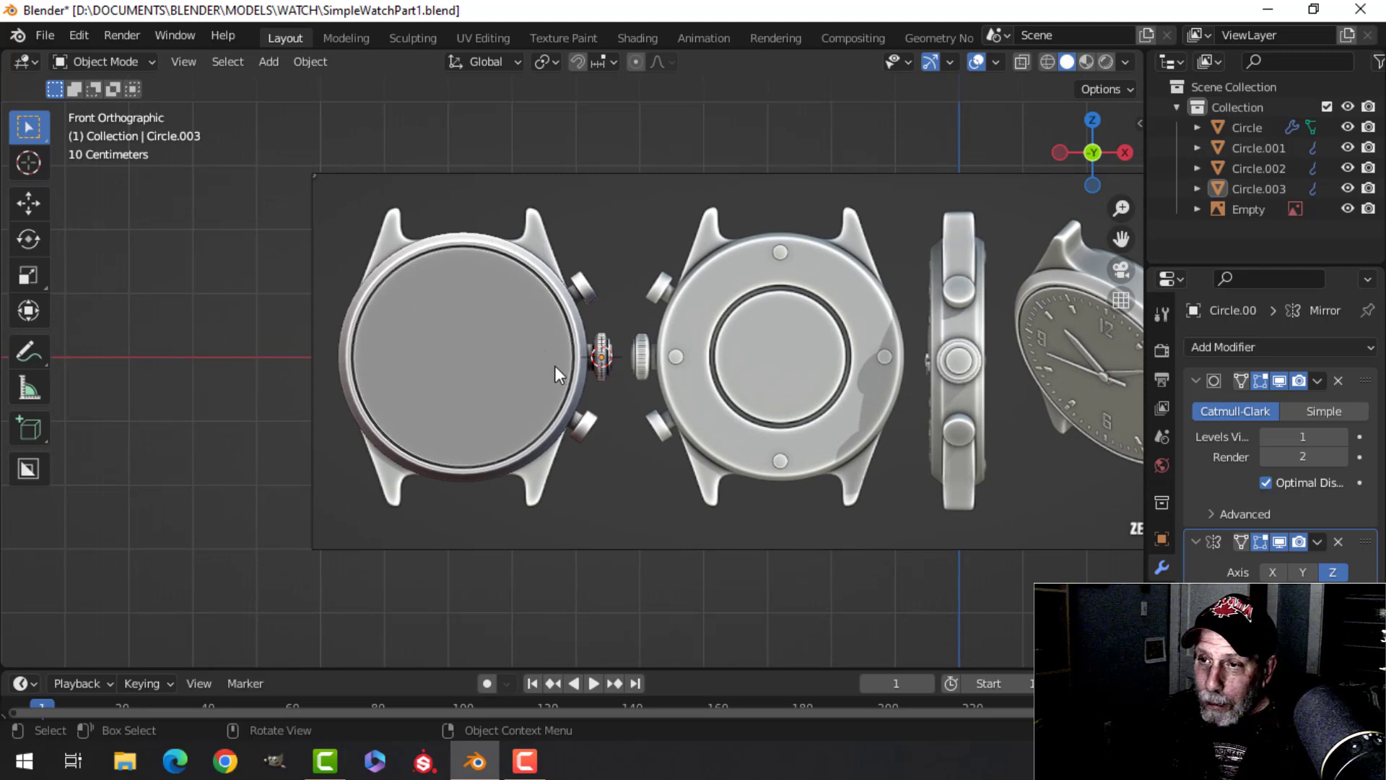
scroll(520, 318, up, 1)
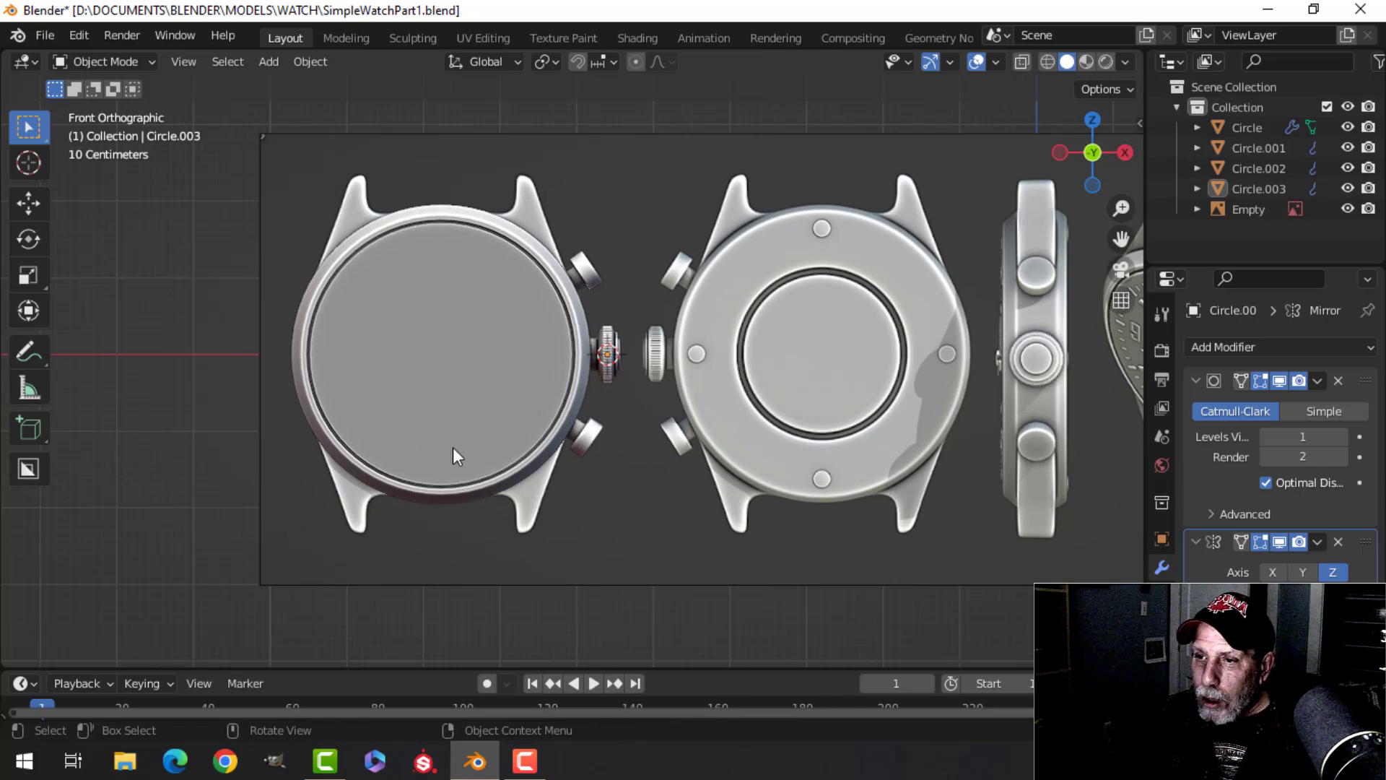
middle_drag(486, 325, 573, 240)
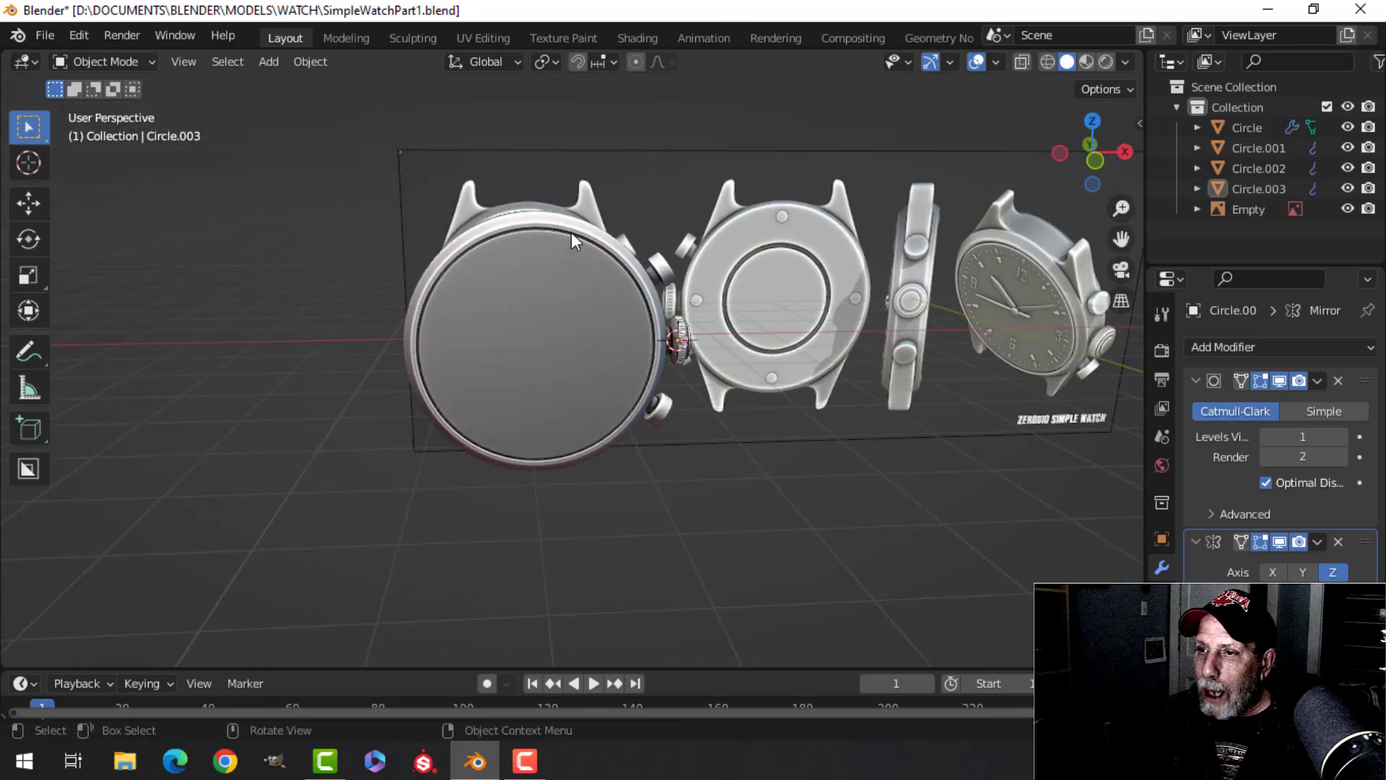
Open the watch case mesh for editing in the front orthographic view
click(672, 227)
key(KP_1)
scroll(657, 260, up, 2)
shift+middle_drag(645, 289, 689, 320)
key(Tab)
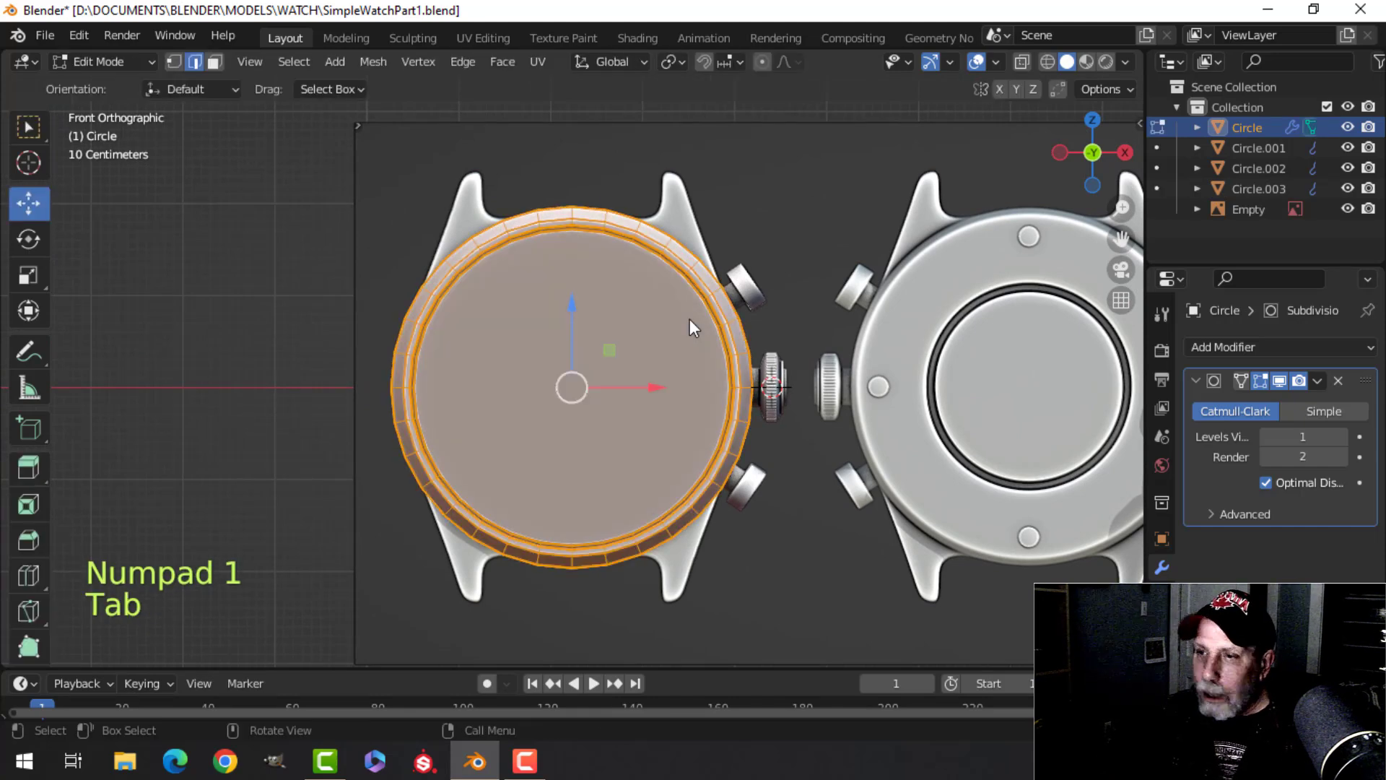
Show the case in wireframe with nothing selected and turn off its Subdivision modifier's viewport display
key(z)
click(604, 299)
key(a)
key(alt+a)
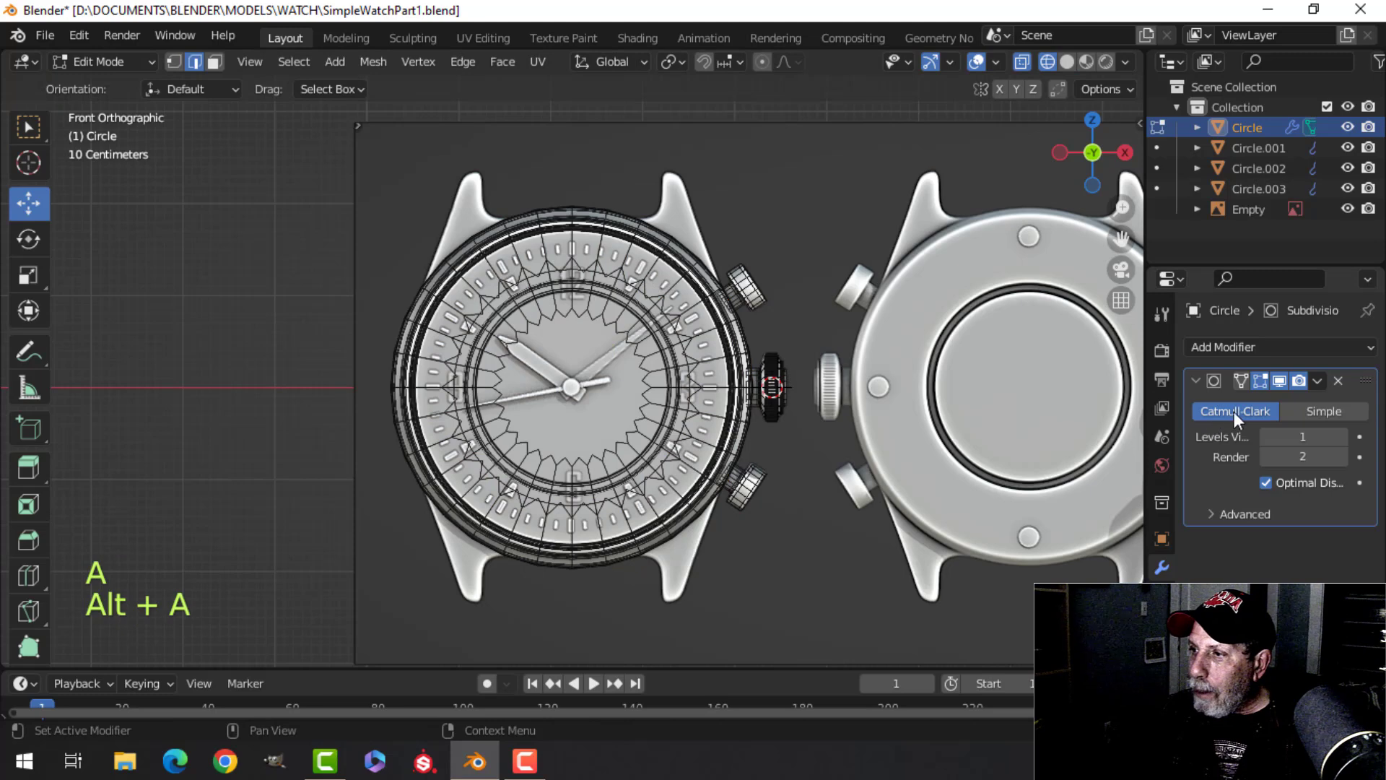
click(1280, 380)
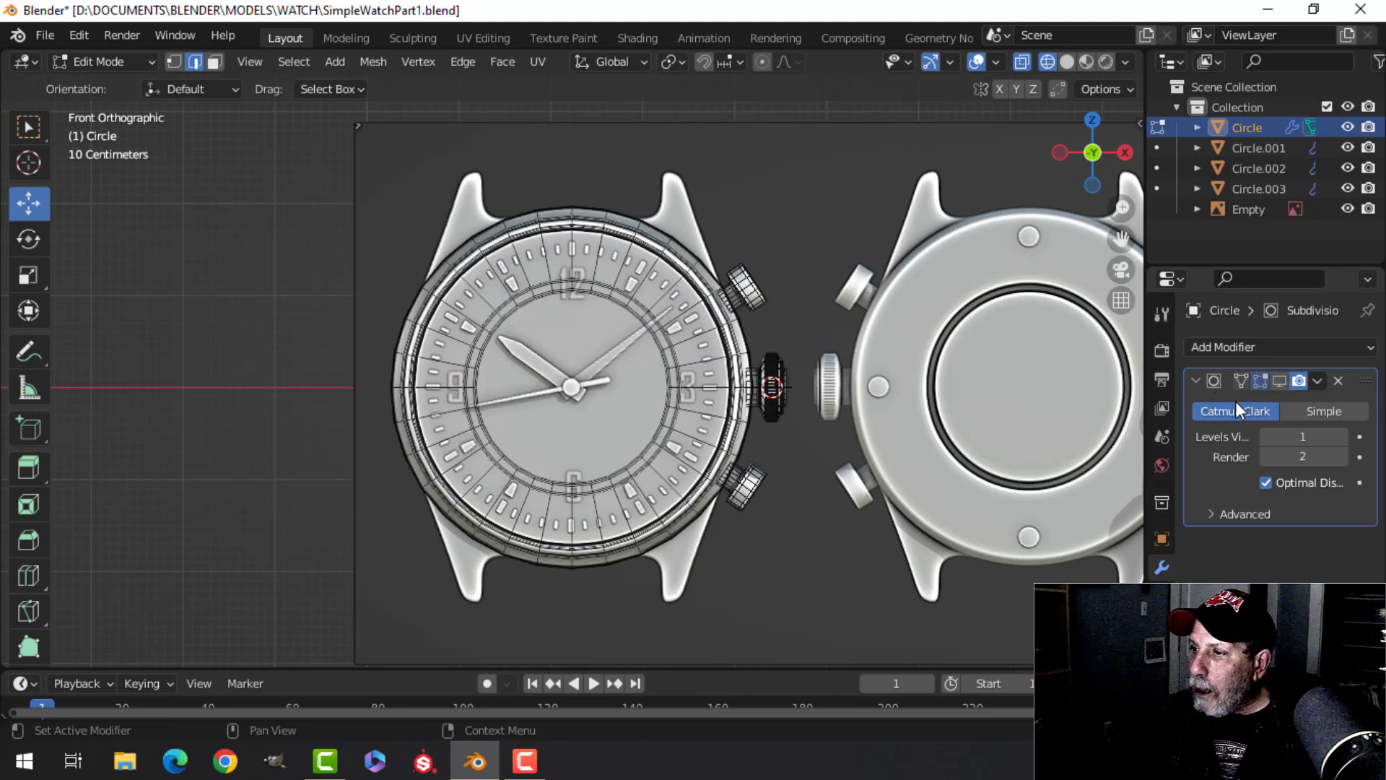
scroll(598, 294, up, 1)
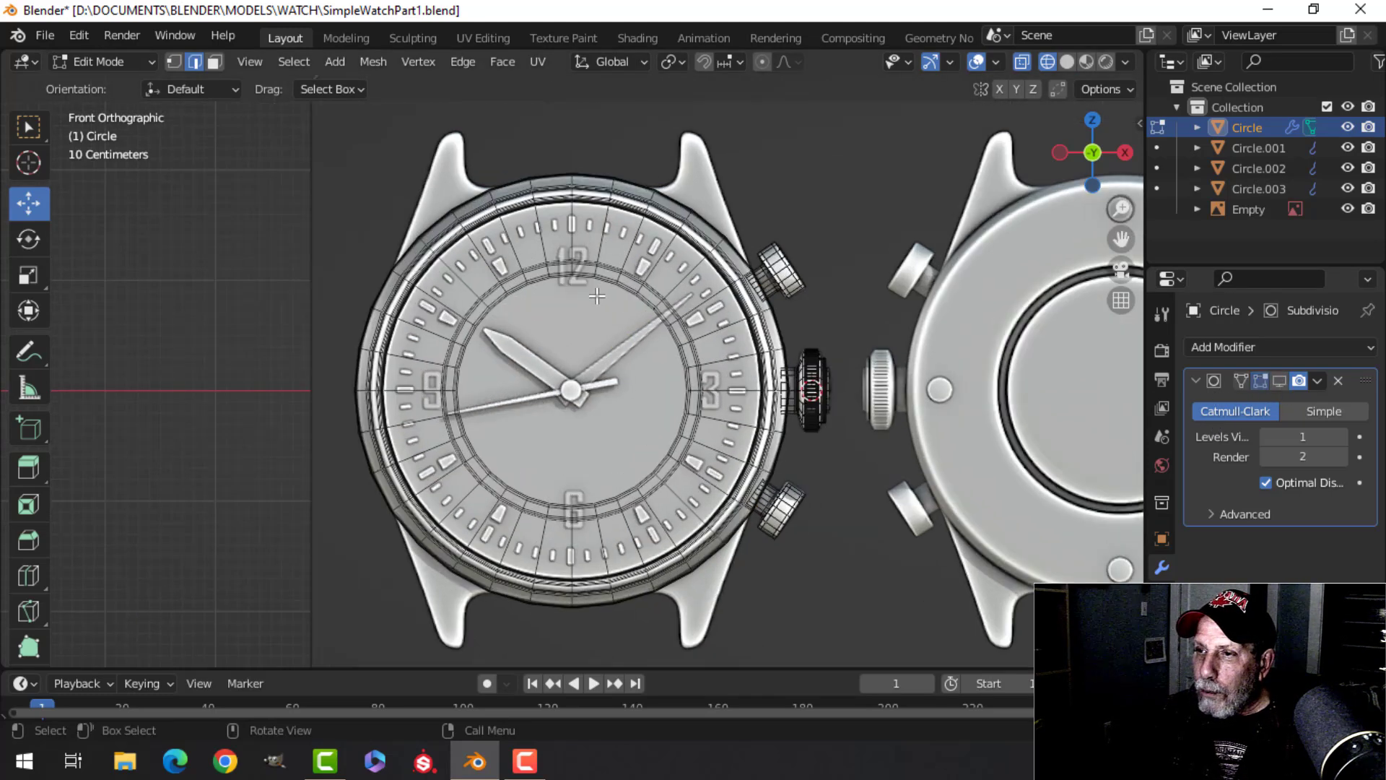
Delete all case vertices on the 9 o'clock side of the vertical centre line, keeping the centre-line vertices
key(1)
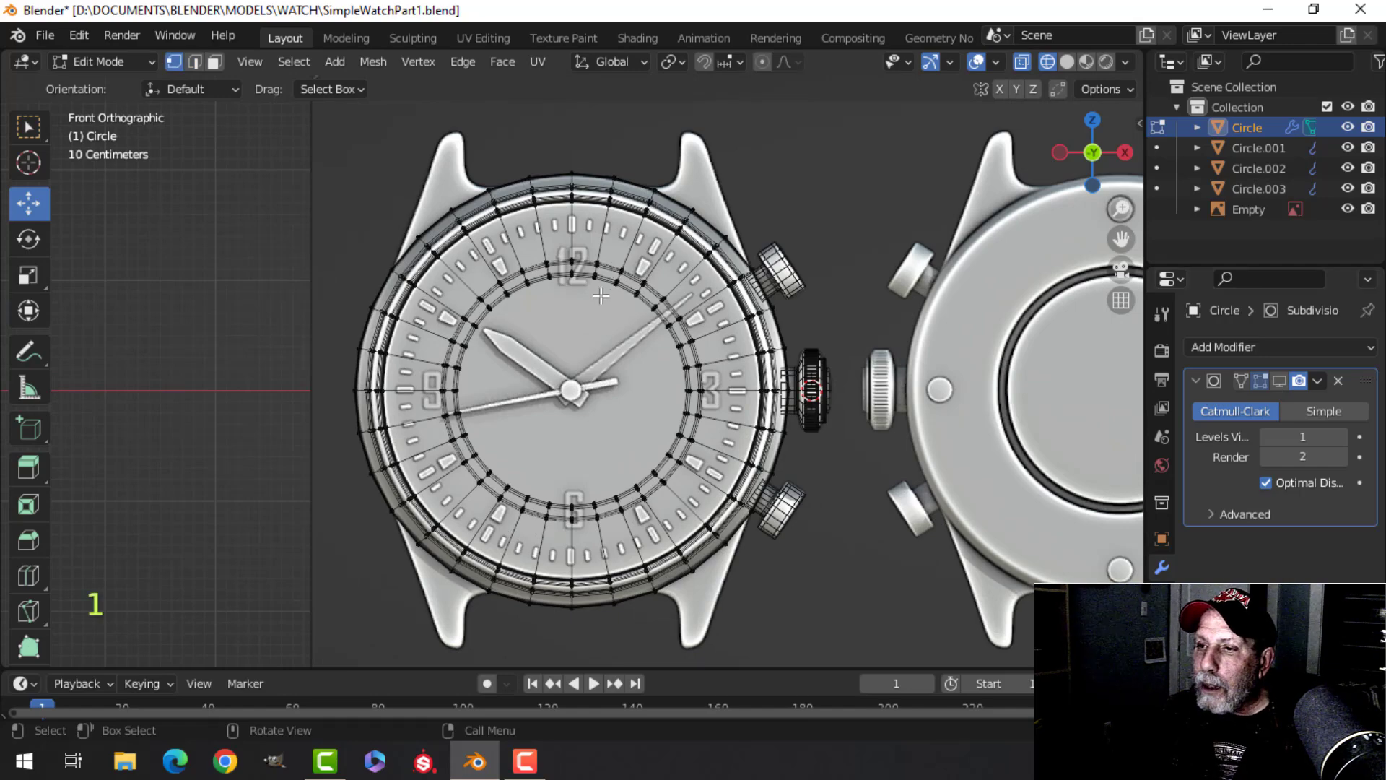
scroll(590, 282, up, 2)
shift+scroll(587, 238, up, 3)
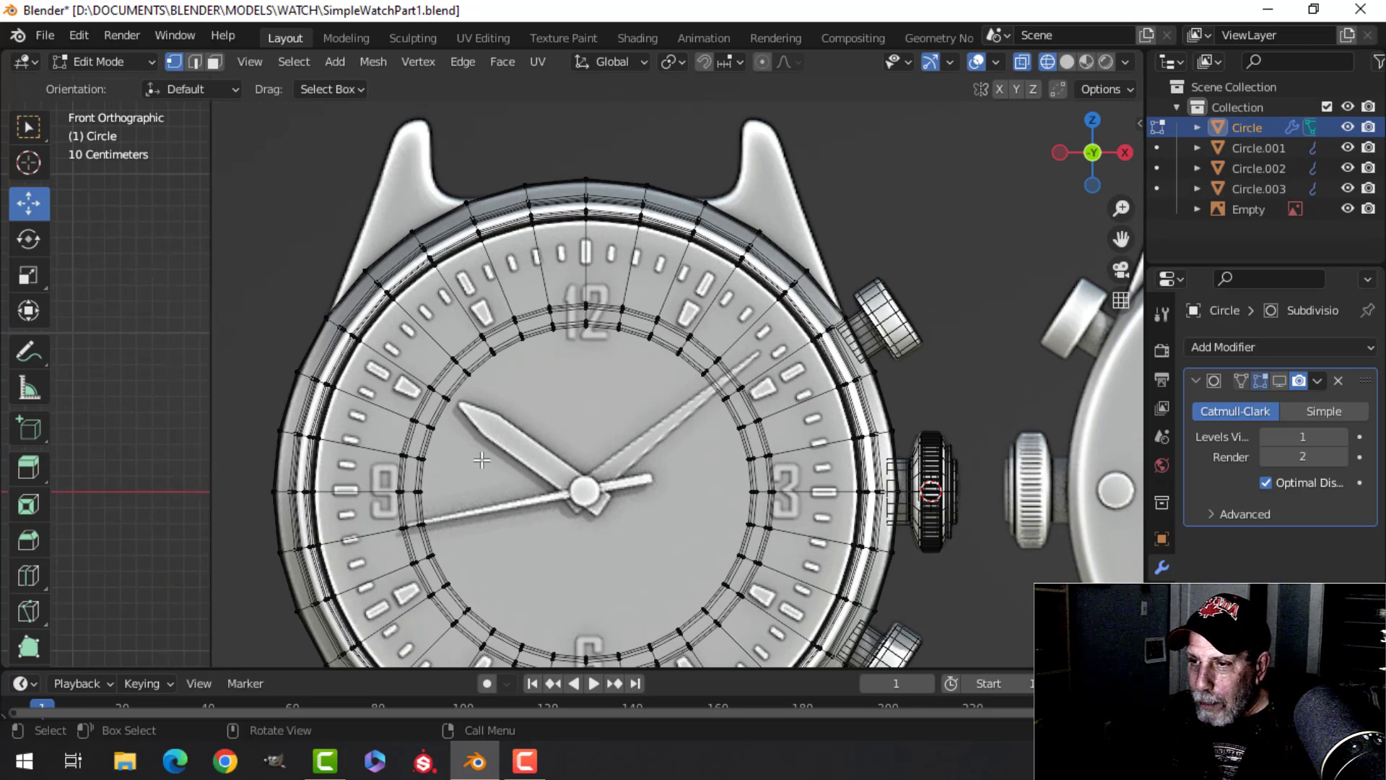
scroll(623, 371, down, 3)
shift+scroll(607, 353, down, 3)
scroll(584, 329, up, 2)
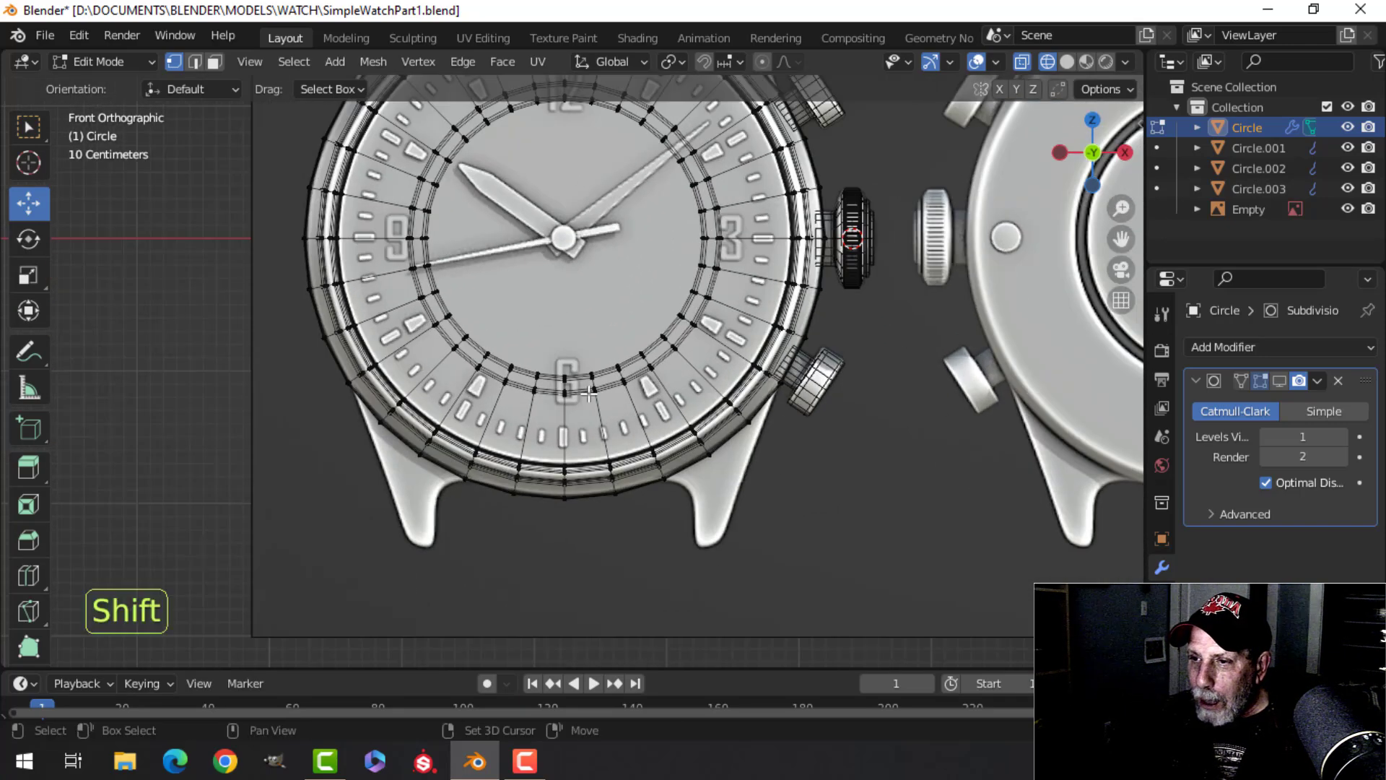
scroll(586, 444, down, 4)
shift+scroll(599, 339, up, 3)
scroll(623, 265, up, 1)
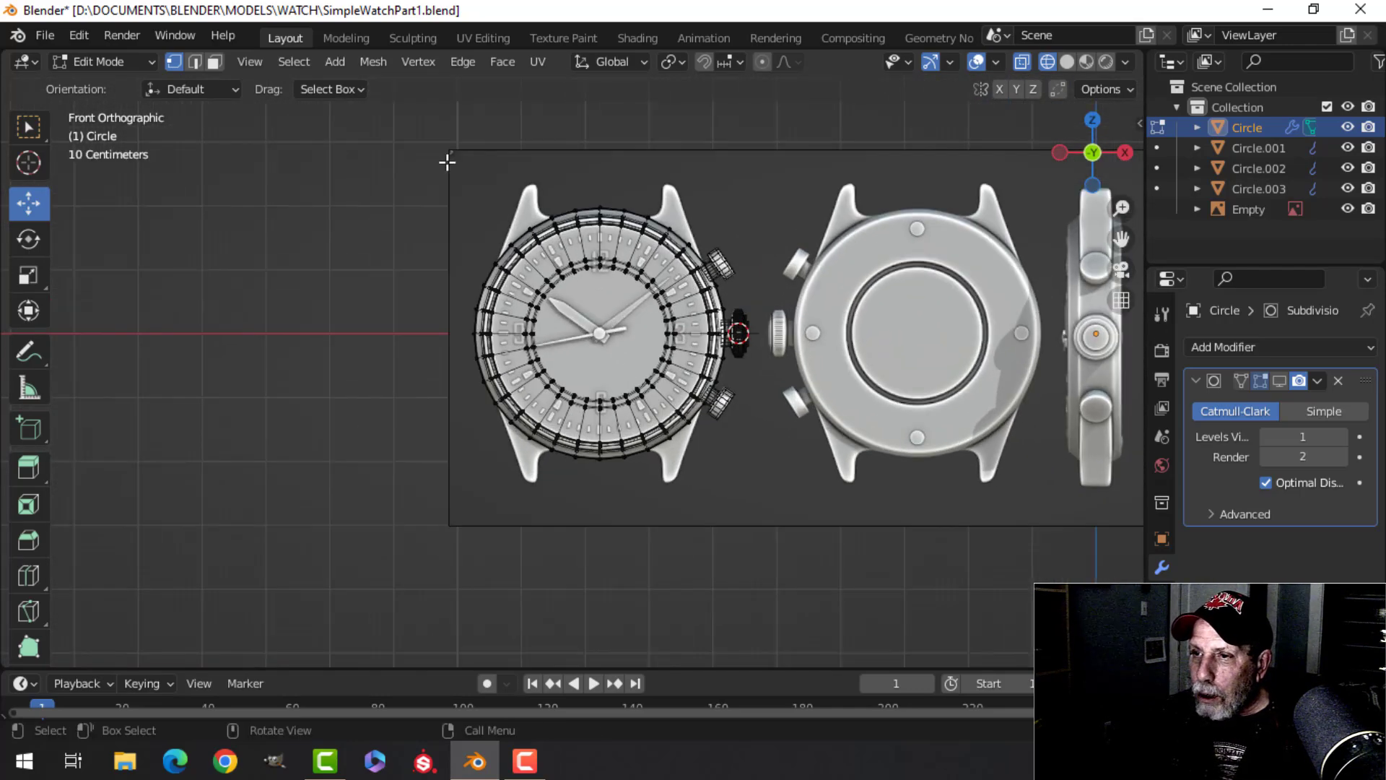
key(b)
drag(412, 152, 594, 497)
scroll(588, 303, up, 3)
shift+middle_drag(597, 139, 597, 205)
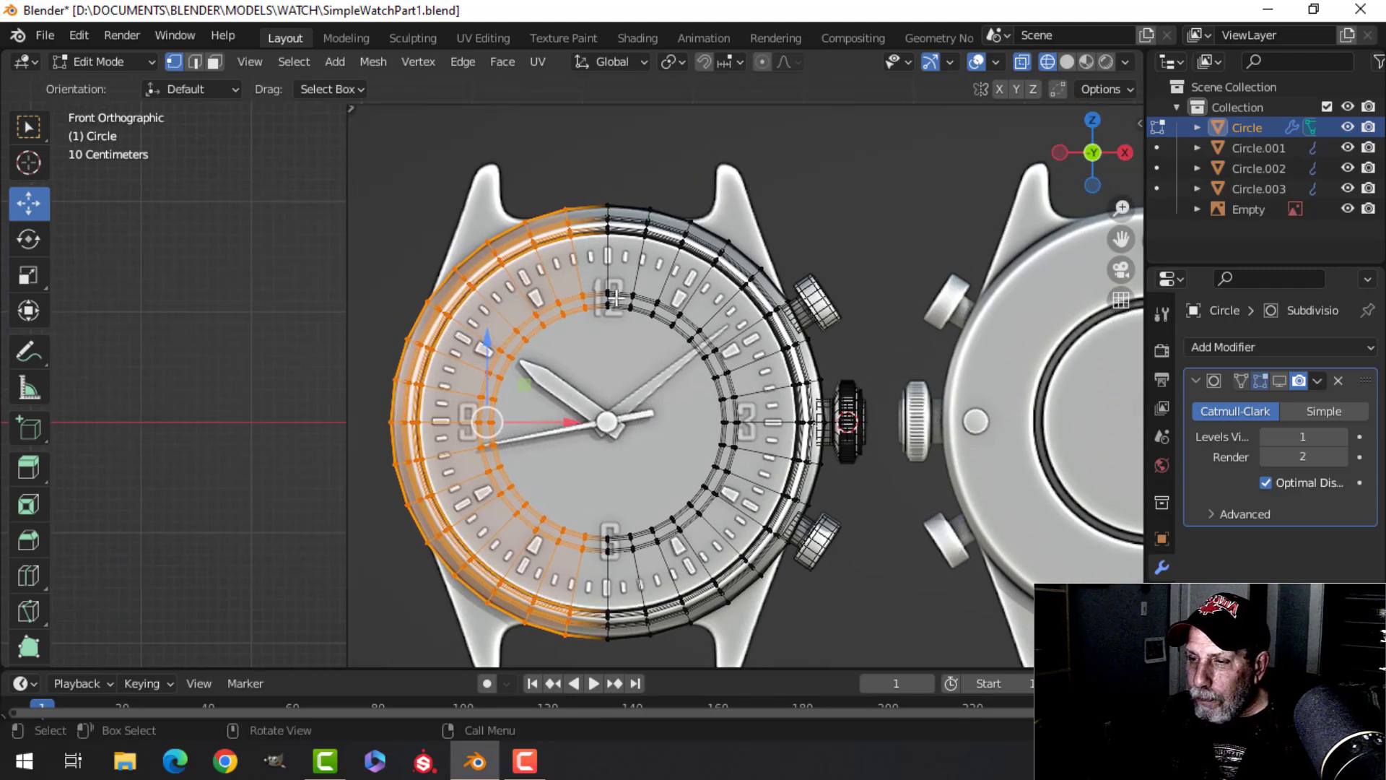
scroll(616, 296, up, 1)
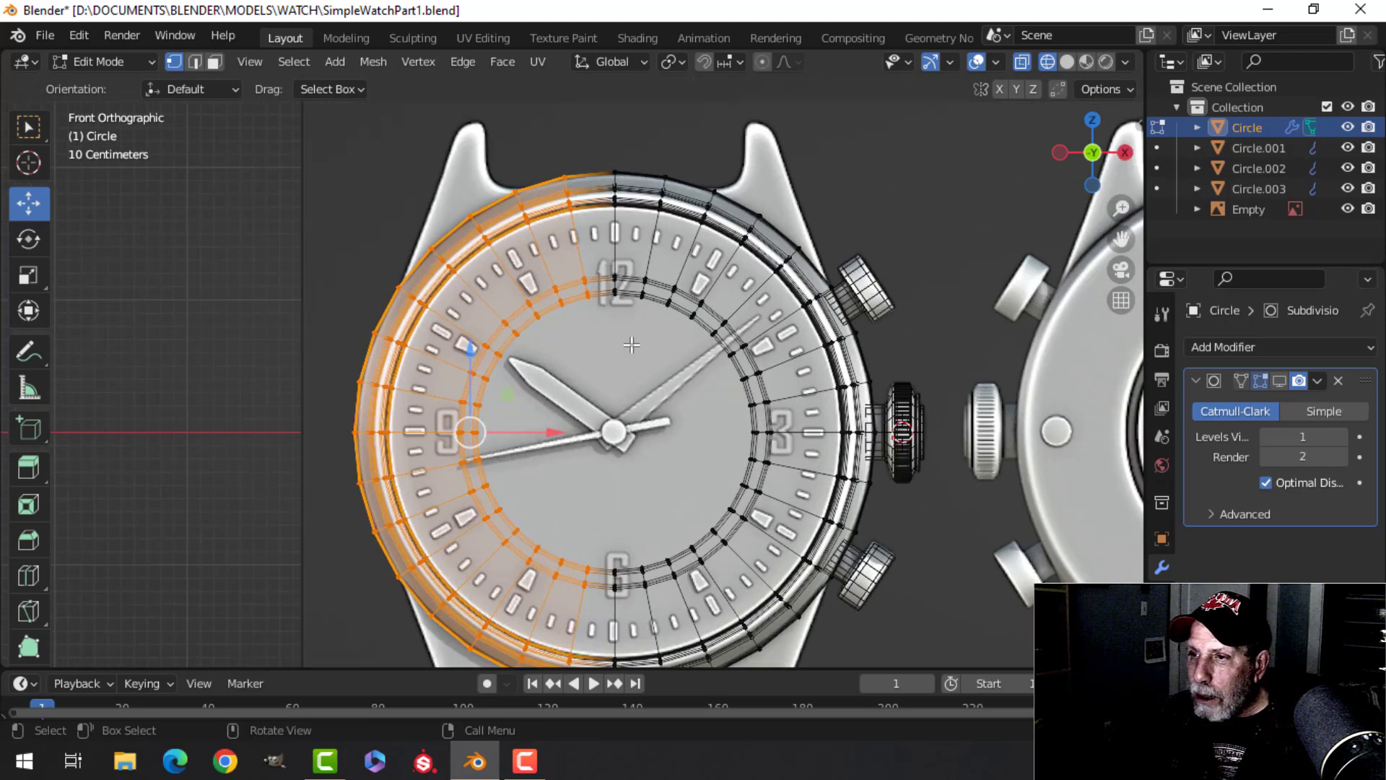
scroll(632, 344, down, 1)
shift+middle_drag(633, 344, 636, 301)
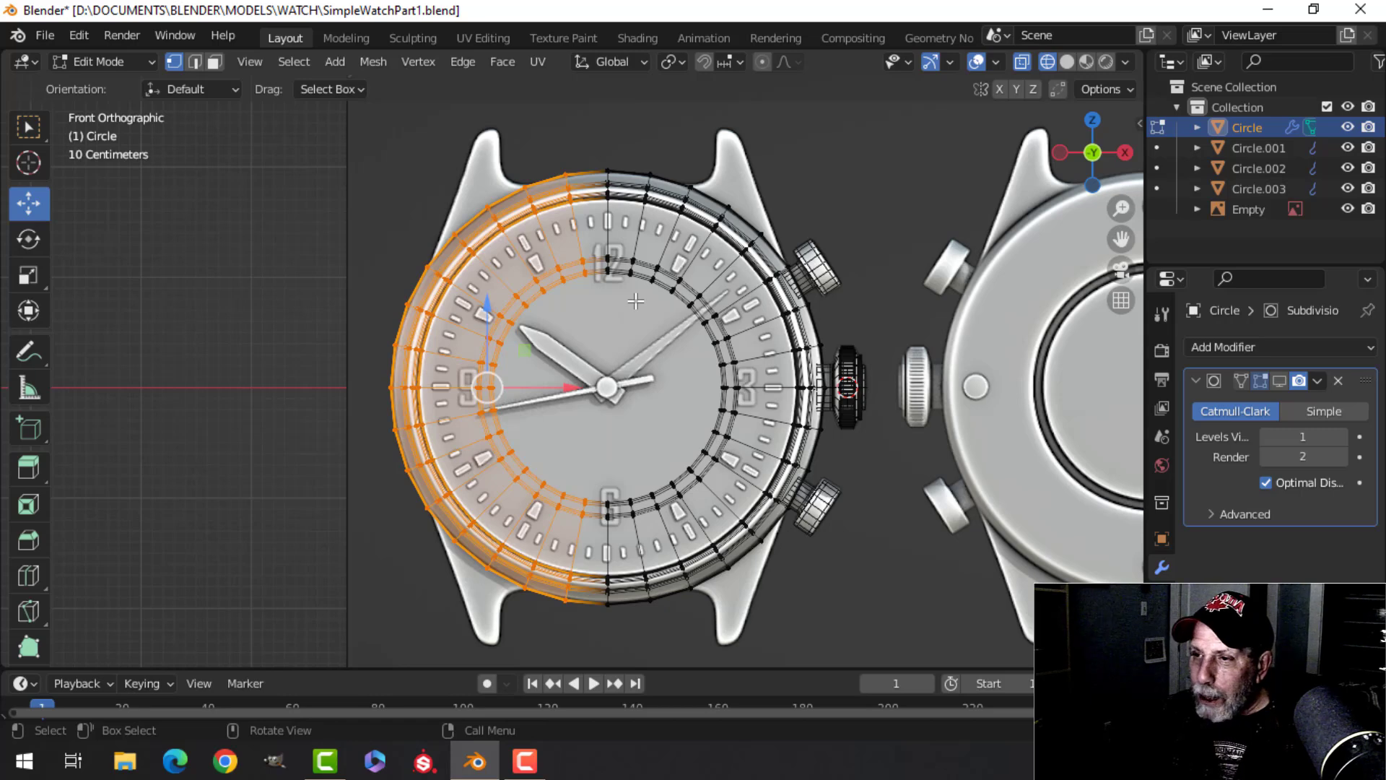
key(x)
click(574, 257)
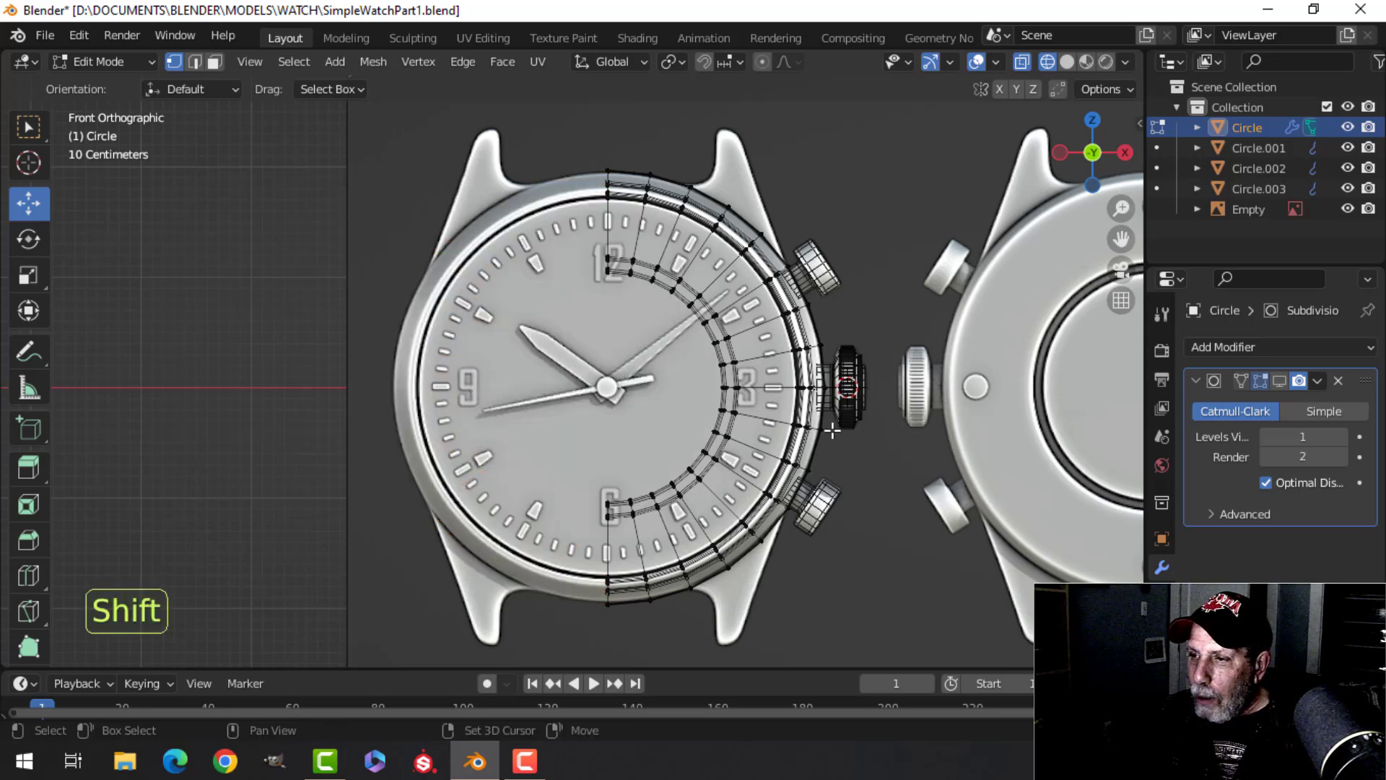
Try to delete the lower quarter of the remaining half case, below the horizontal centre line
shift+middle_drag(806, 441, 760, 329)
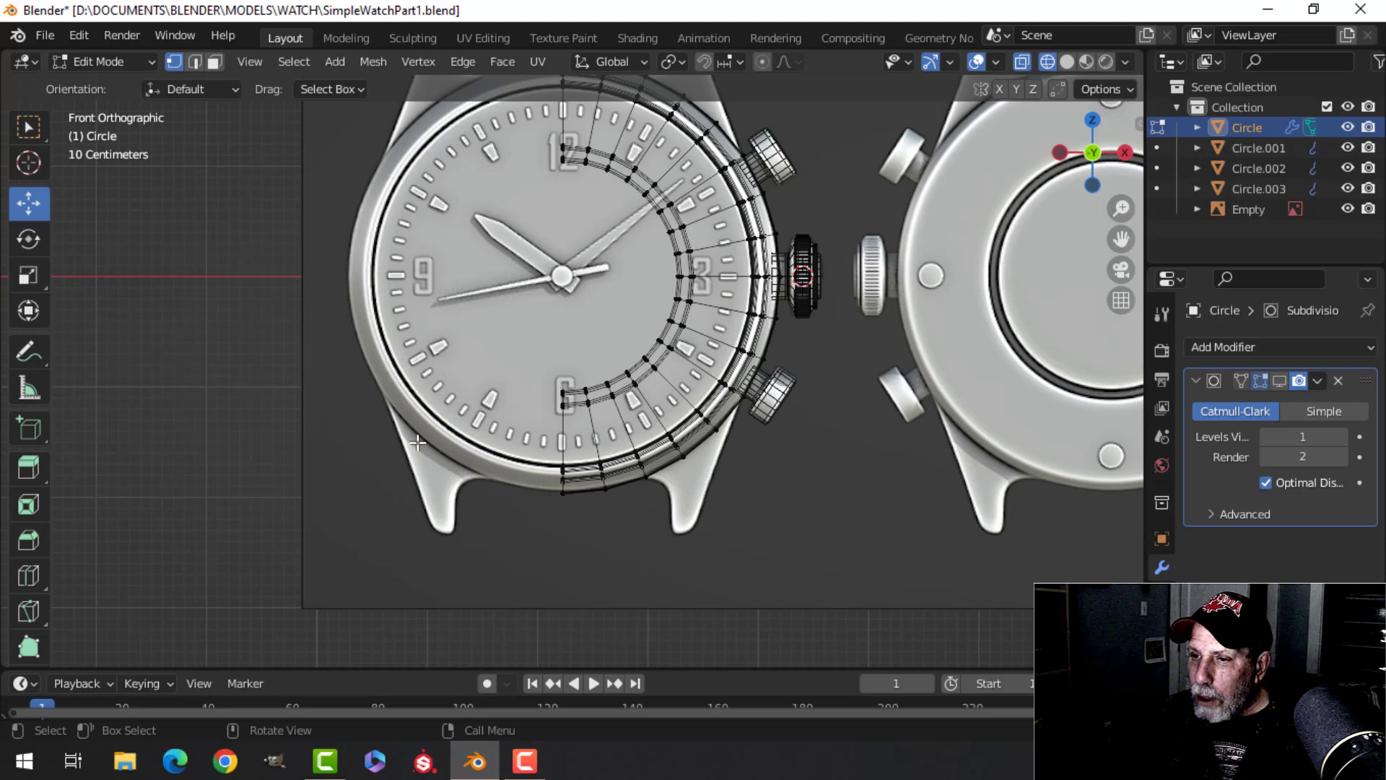
scroll(672, 216, down, 1)
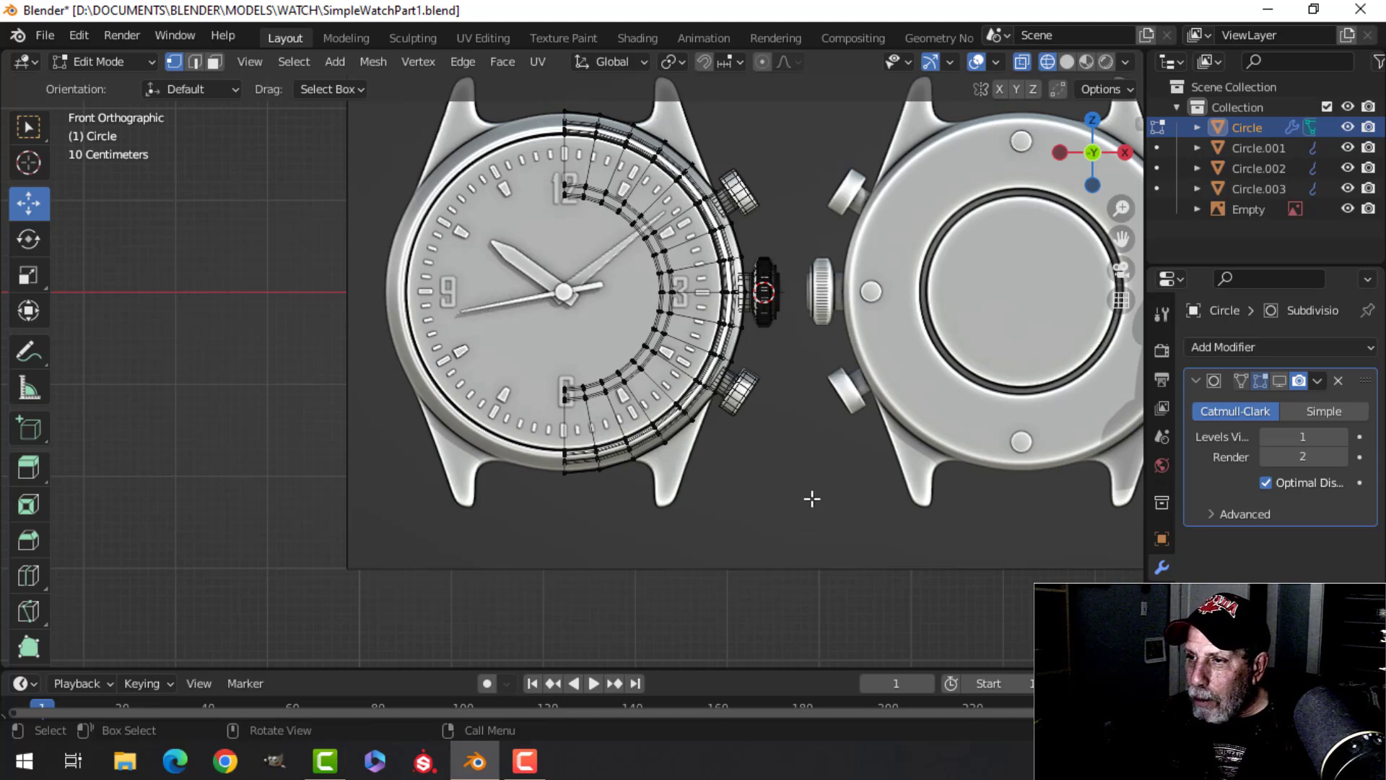
shift+middle_drag(812, 504, 699, 476)
scroll(733, 559, up, 2)
key(b)
drag(712, 619, 372, 323)
scroll(724, 333, up, 3)
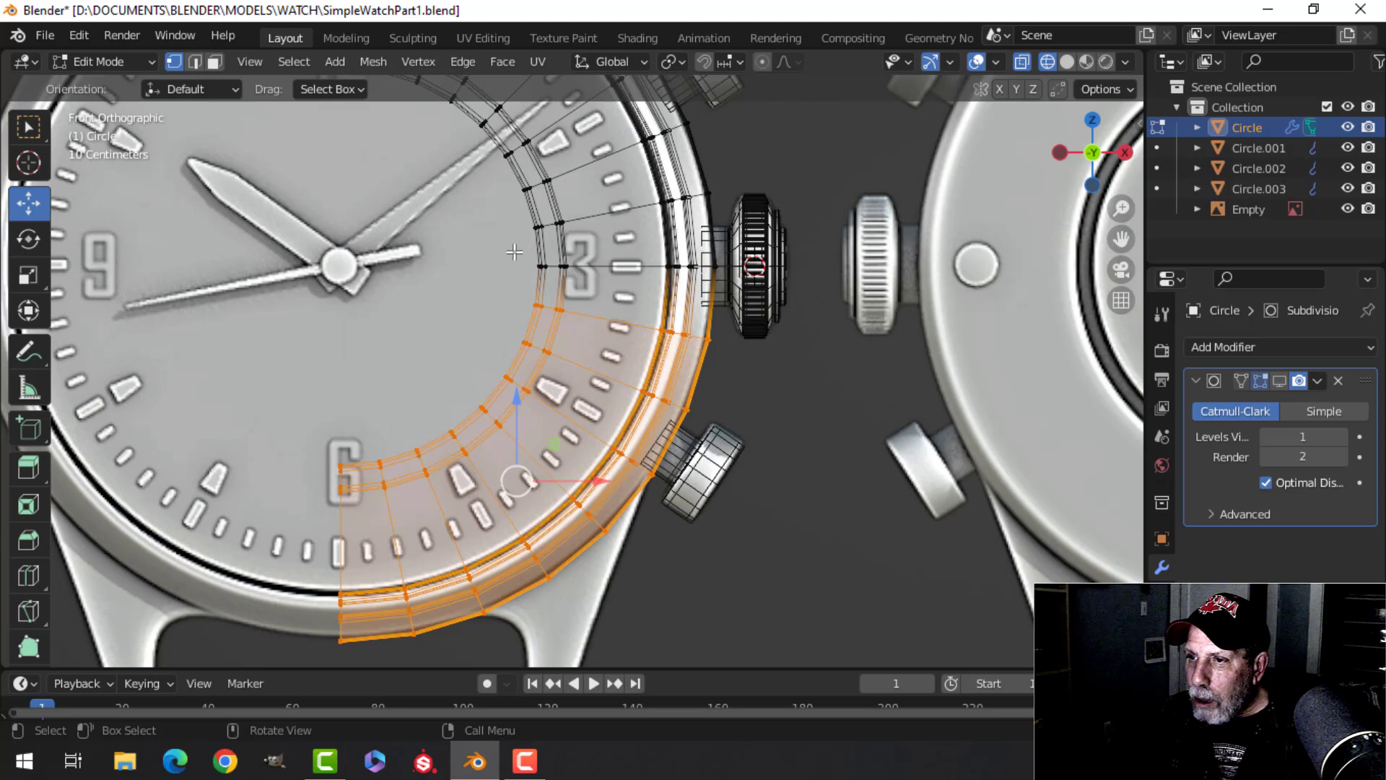
key(x)
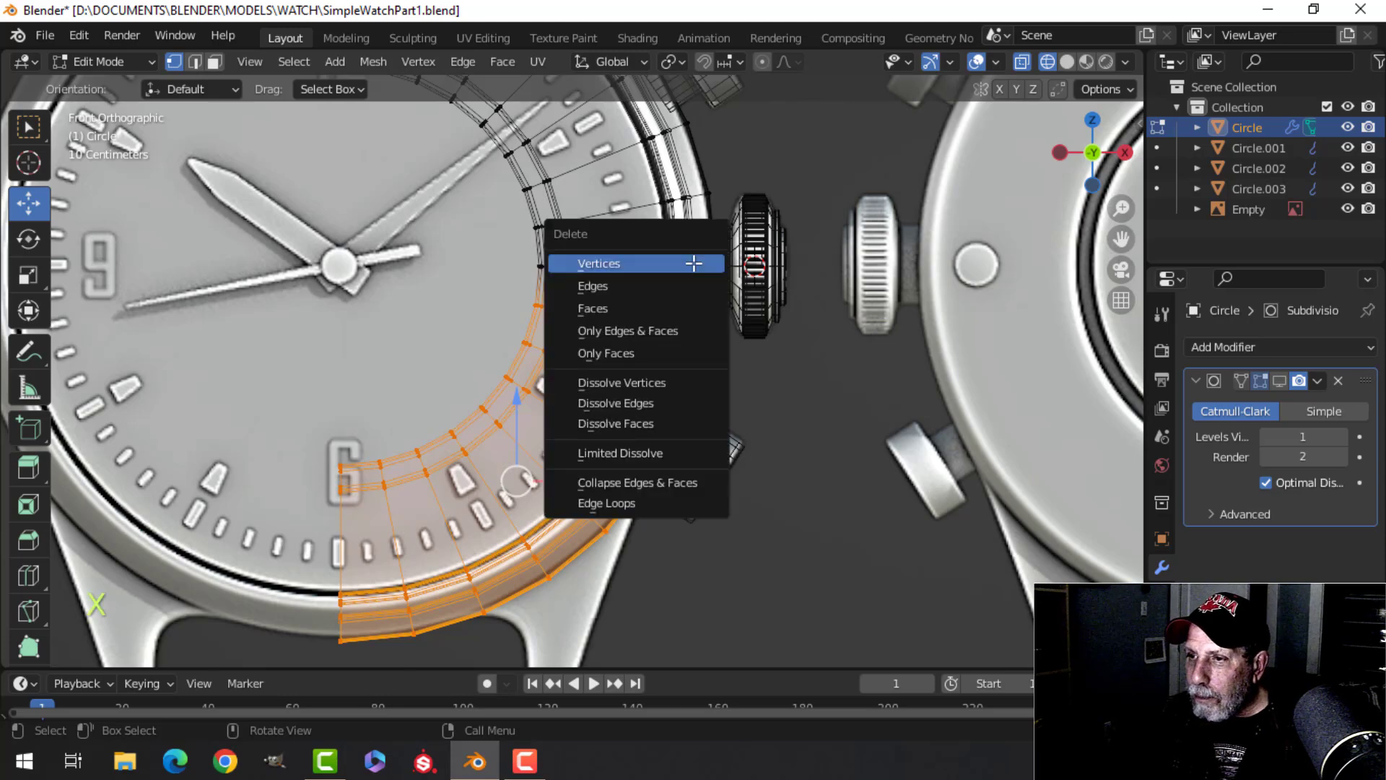
click(636, 264)
scroll(690, 288, down, 5)
shift+middle_drag(460, 269, 555, 334)
key(ctrl+z)
Snap the 3D cursor to the centre of the half case's open edge loops at 12 and 6 o'clock
key(alt+a)
shift+middle_drag(597, 383, 593, 368)
key(2)
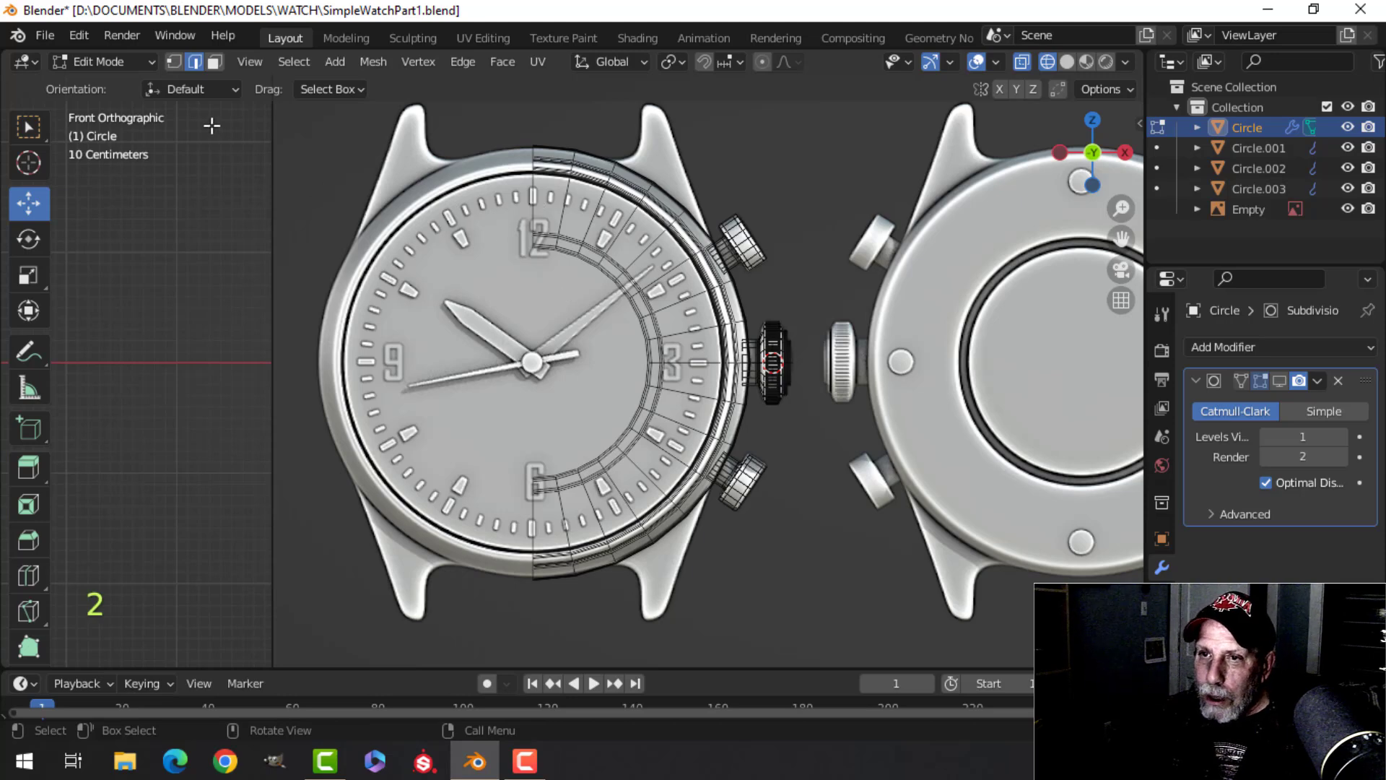
key(1)
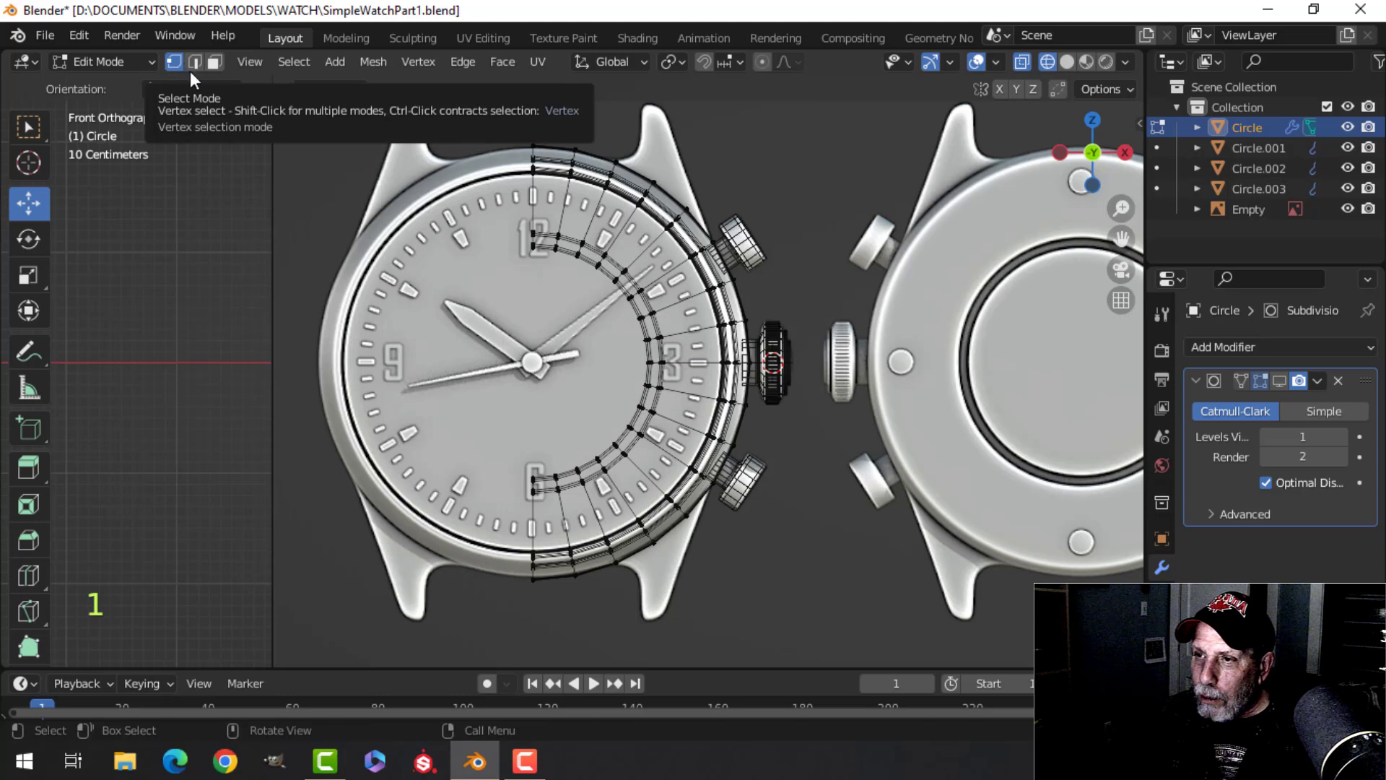
alt+shift+click(533, 197)
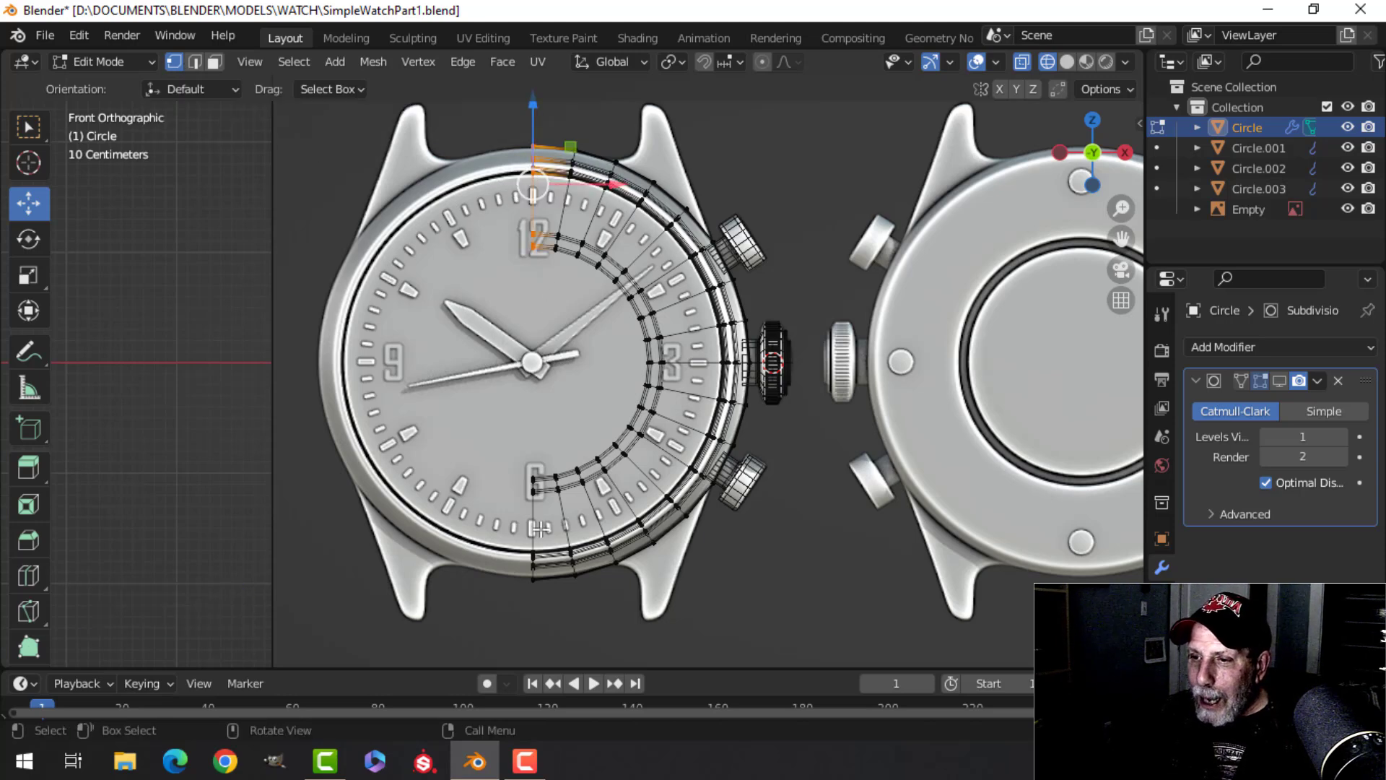
alt+shift+click(531, 341)
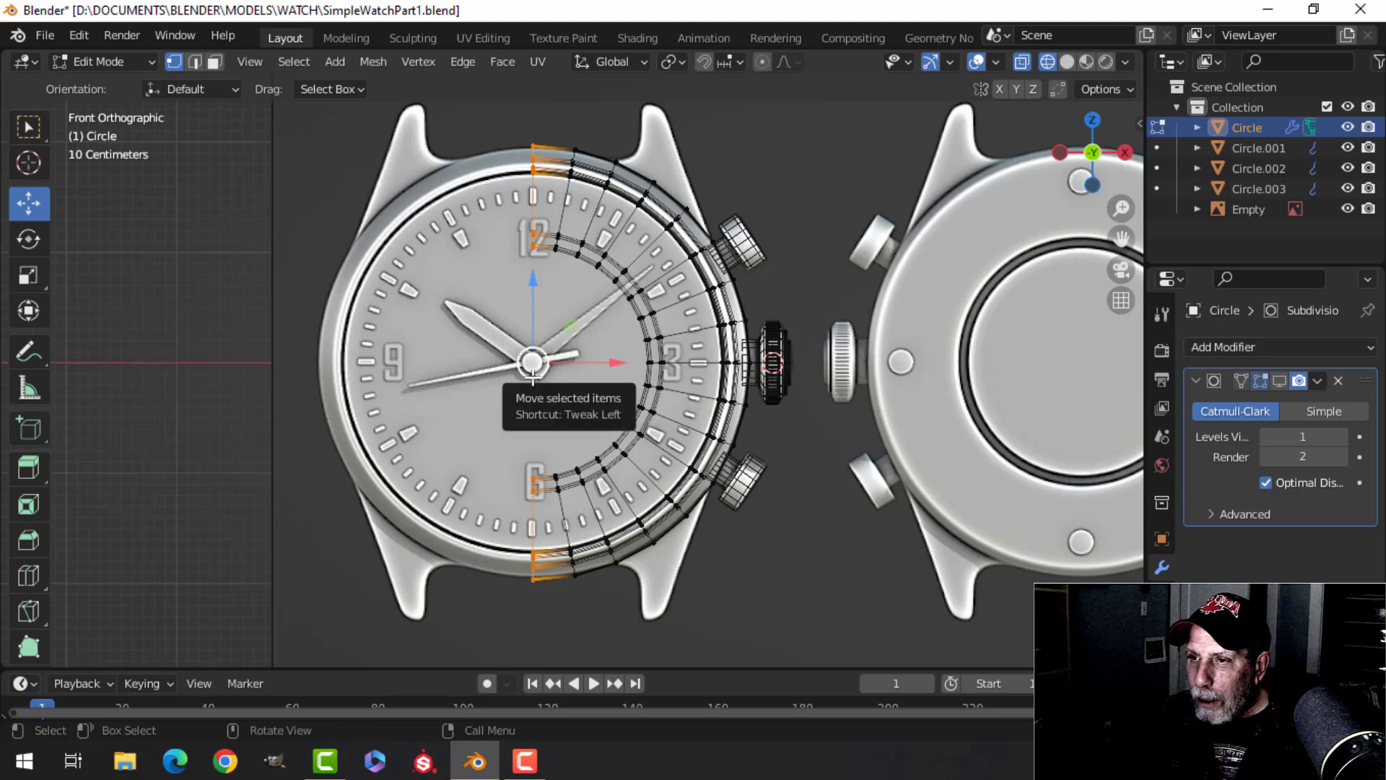
key(shift+s)
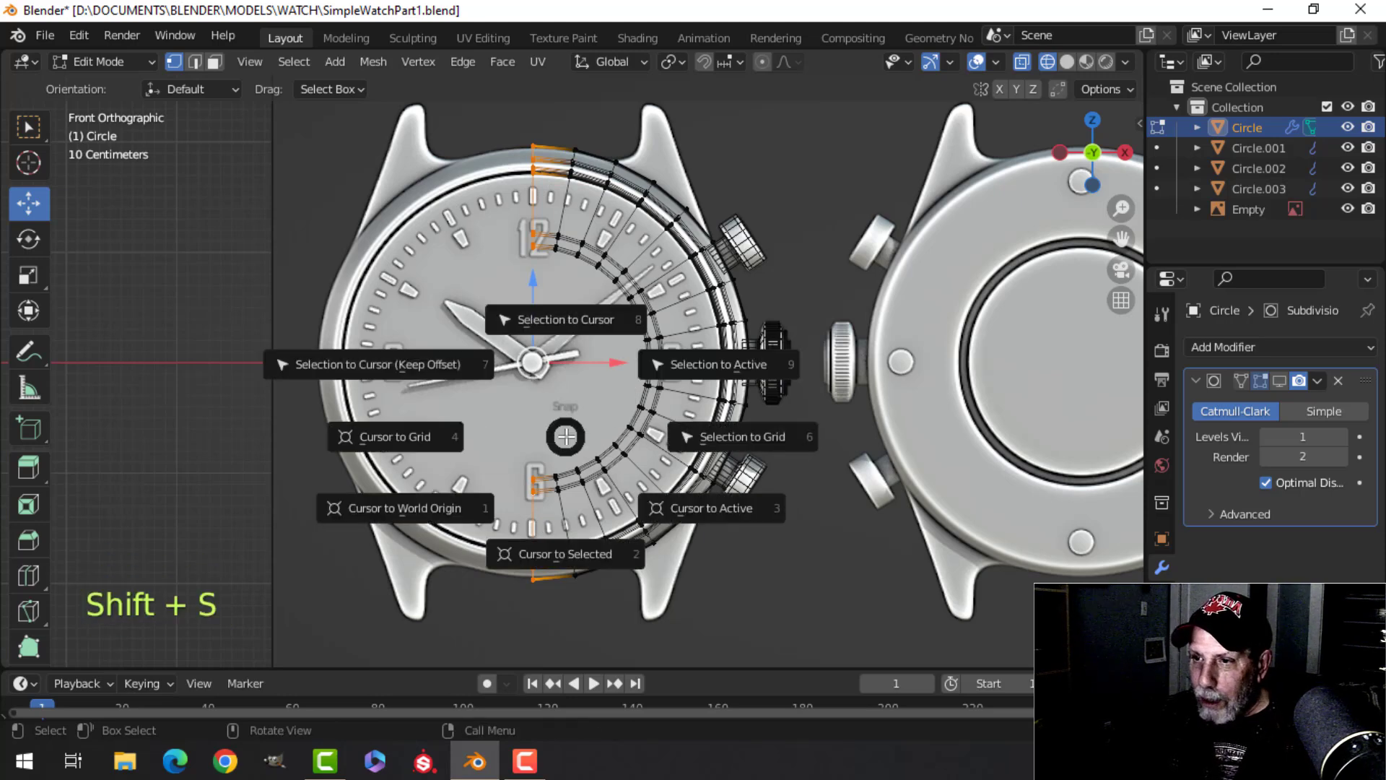
click(562, 574)
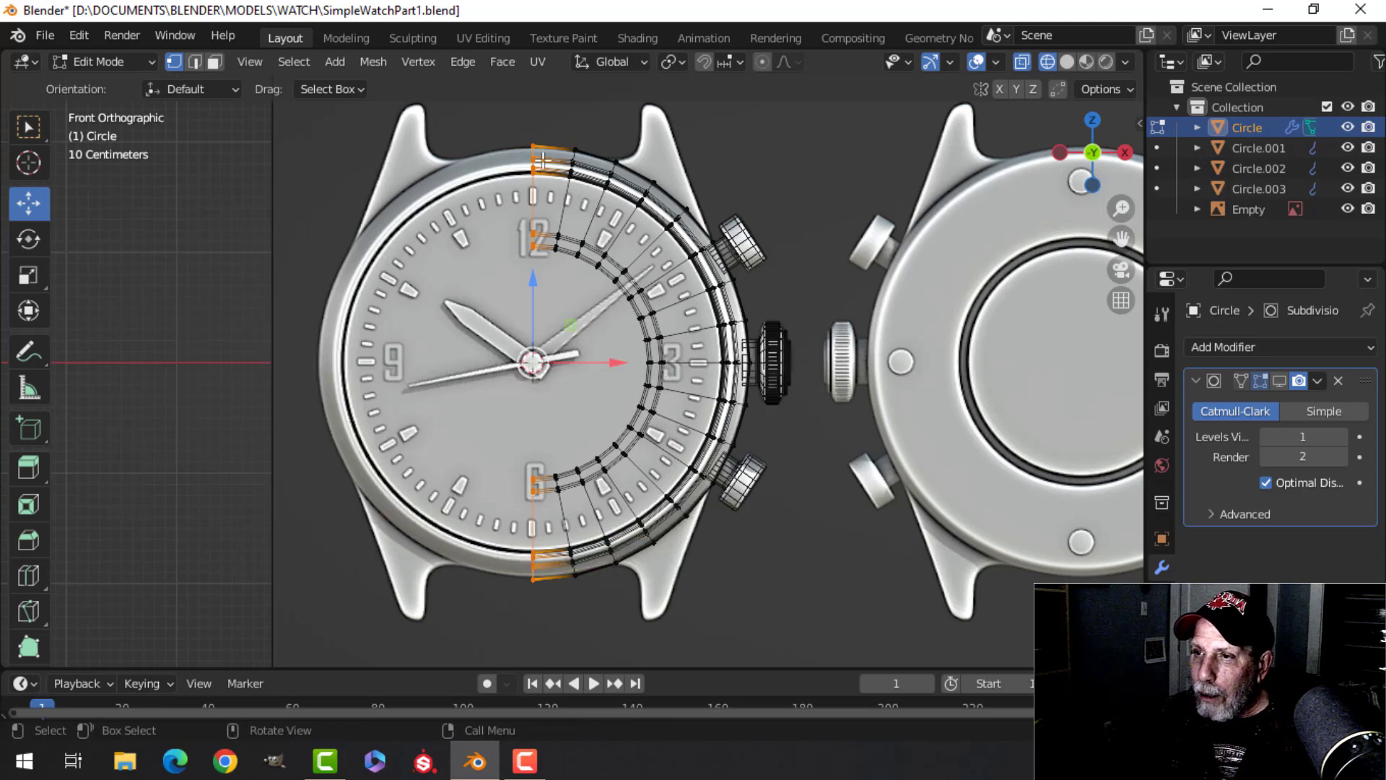
Delete the half case's vertices below the horizontal centre line, leaving only the quarter between 12 and 3 o'clock
key(alt+a)
key(b)
drag(790, 638, 488, 373)
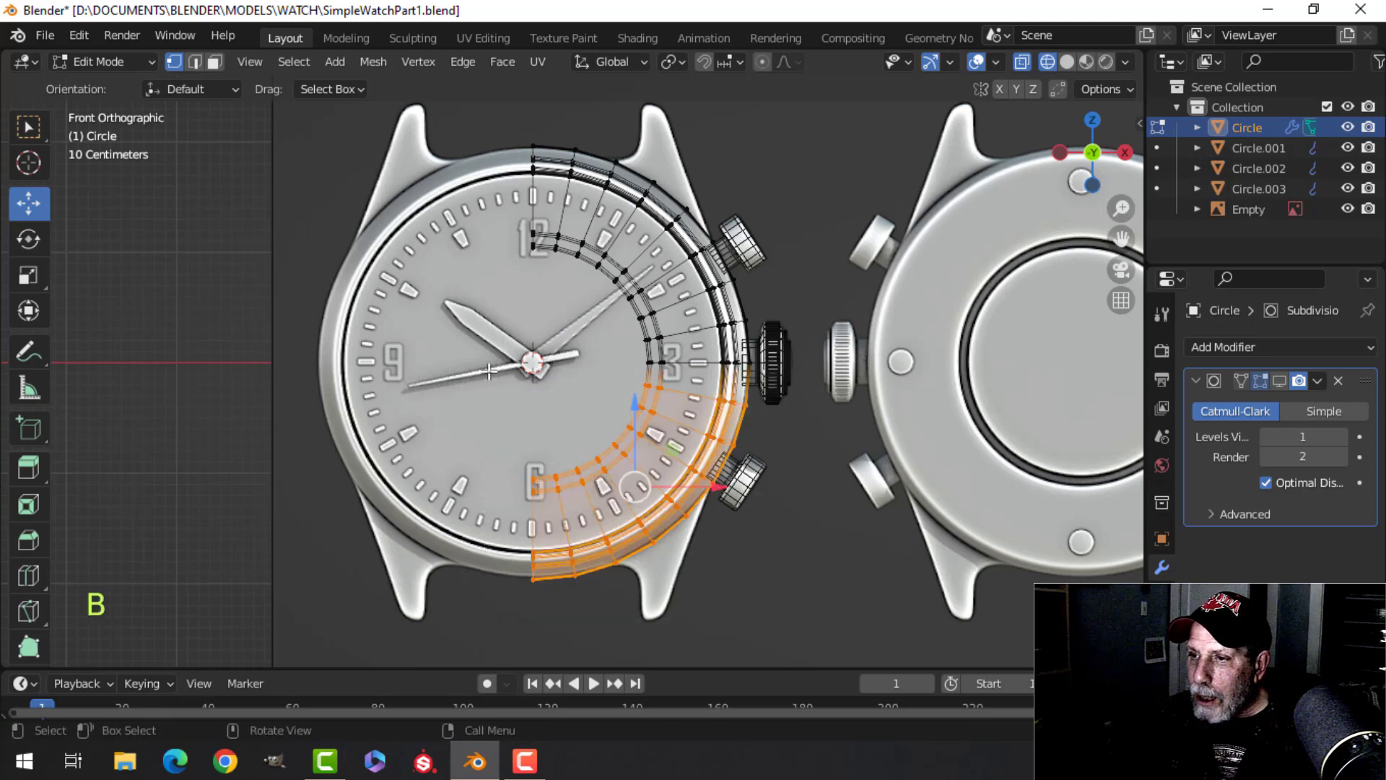
key(x)
click(484, 374)
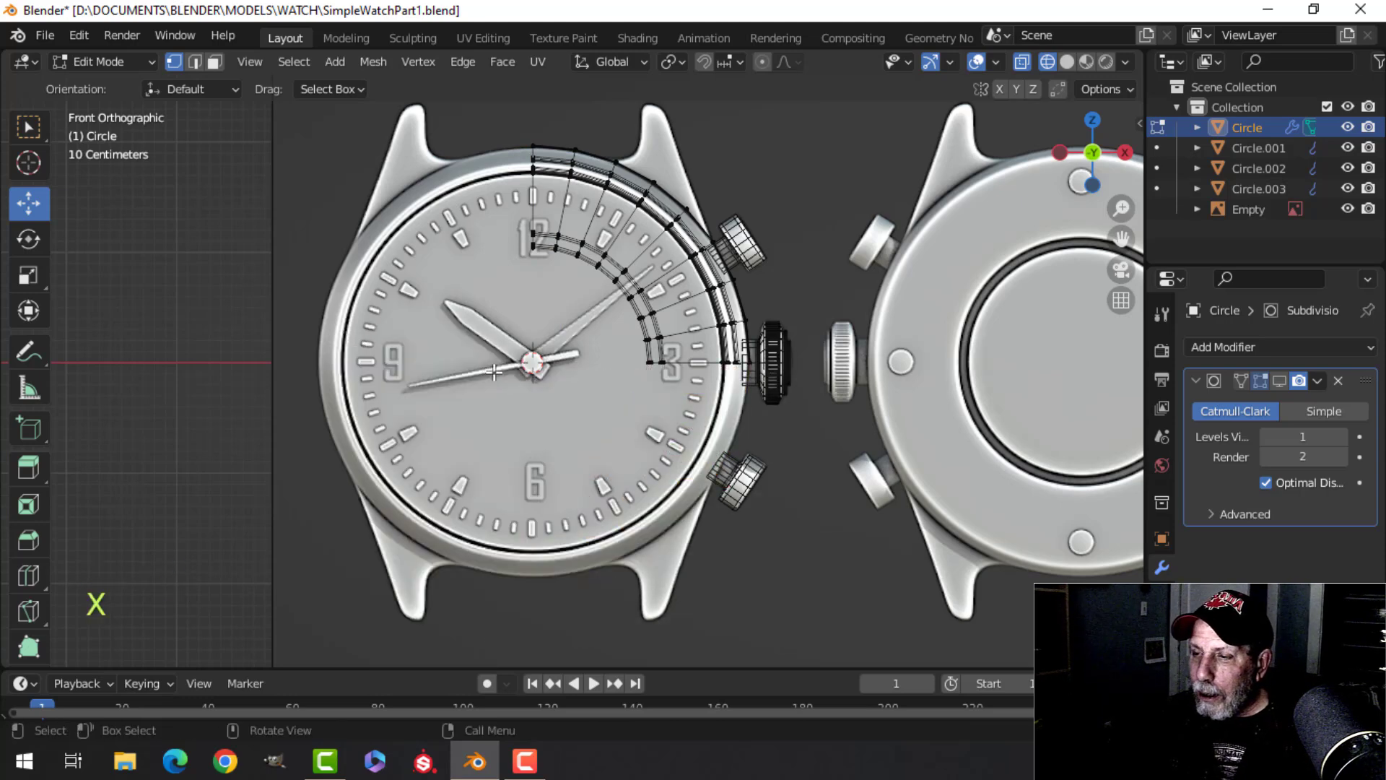
Add a Mirror modifier to the quarter case in Object Mode, mirroring on the X and Z axes
key(Tab)
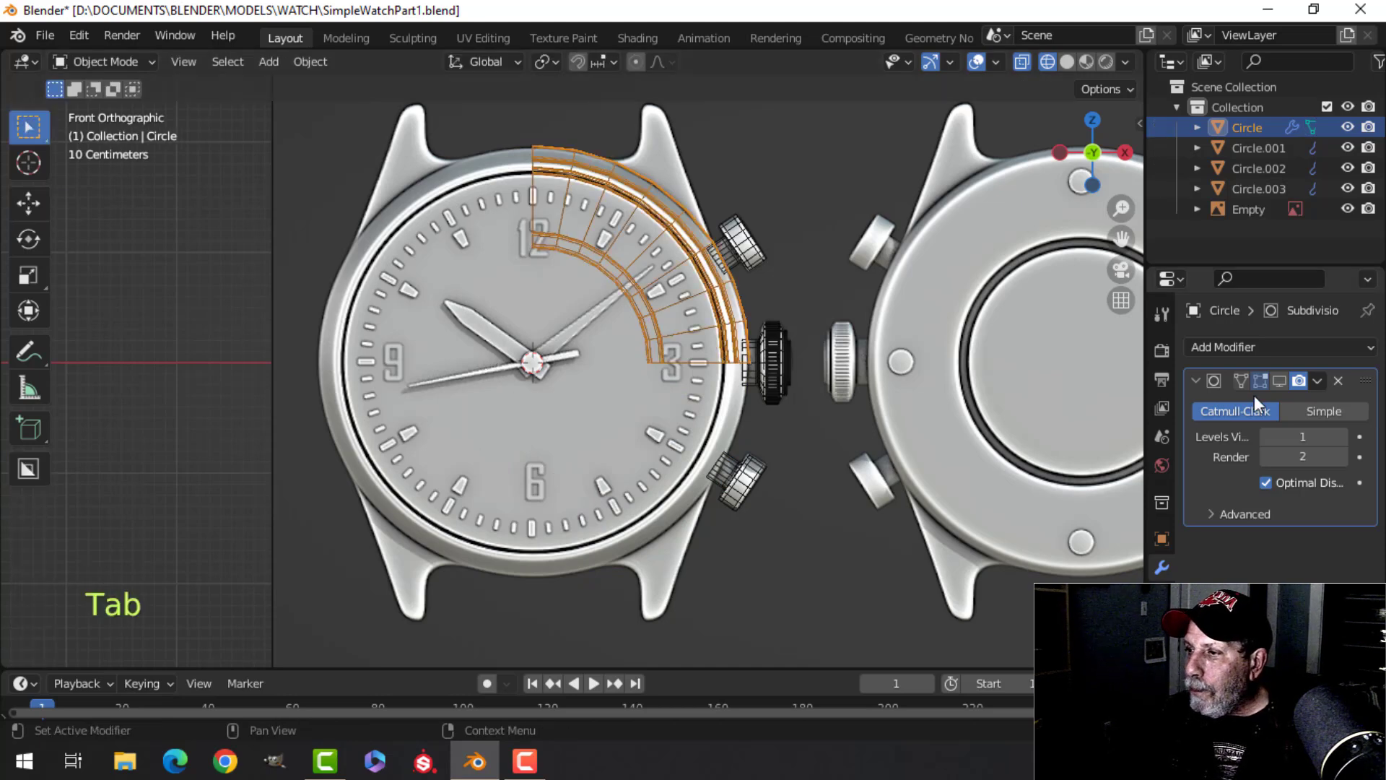
click(1265, 346)
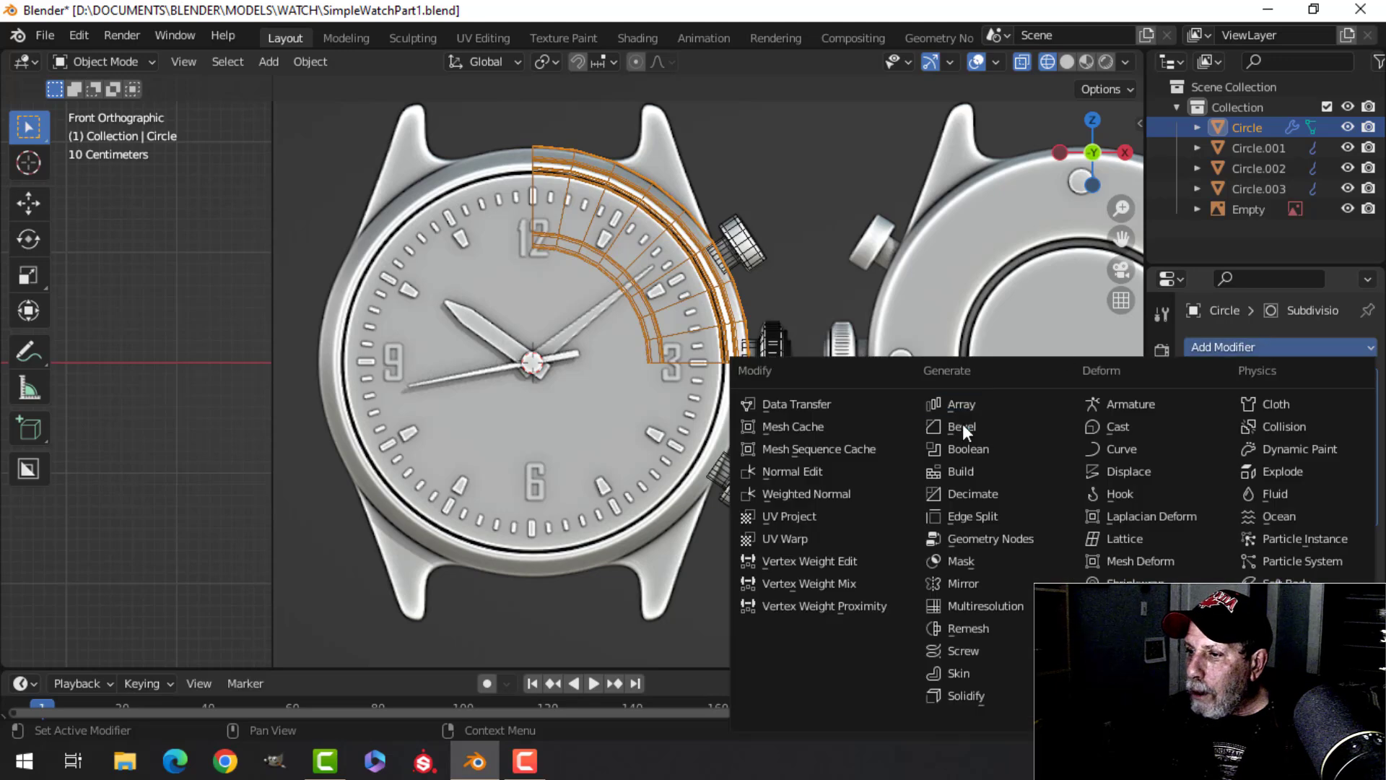
click(965, 583)
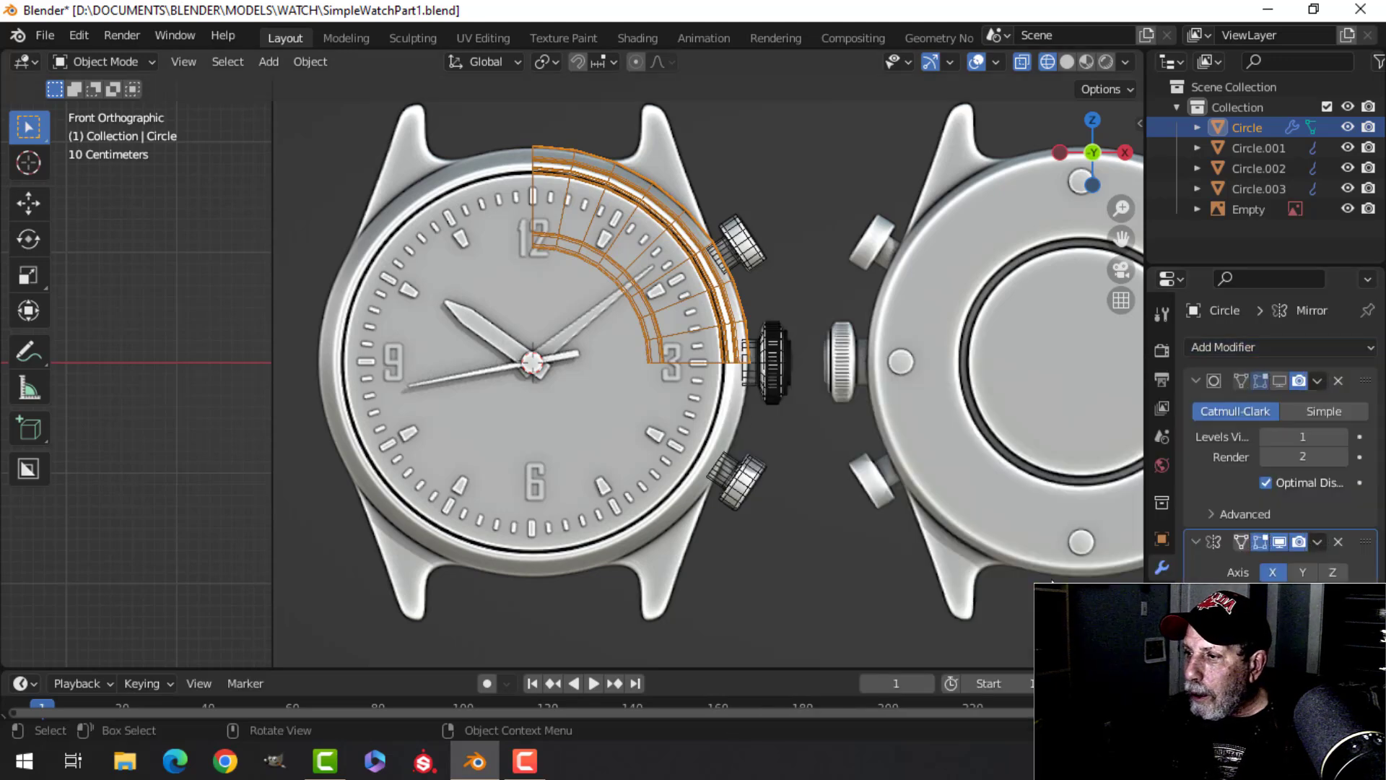
click(1322, 571)
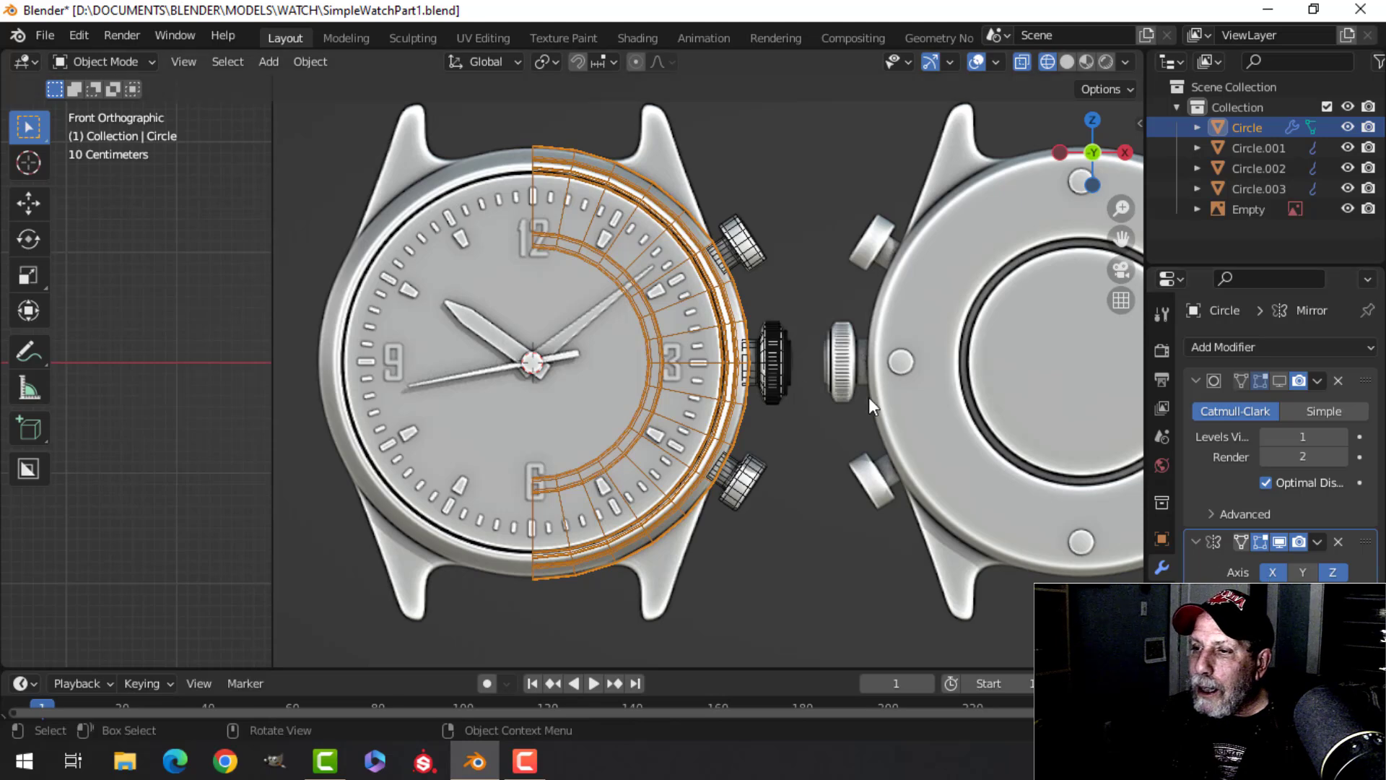
Set the case's origin to the 3D cursor at the centre of the dial
click(641, 202)
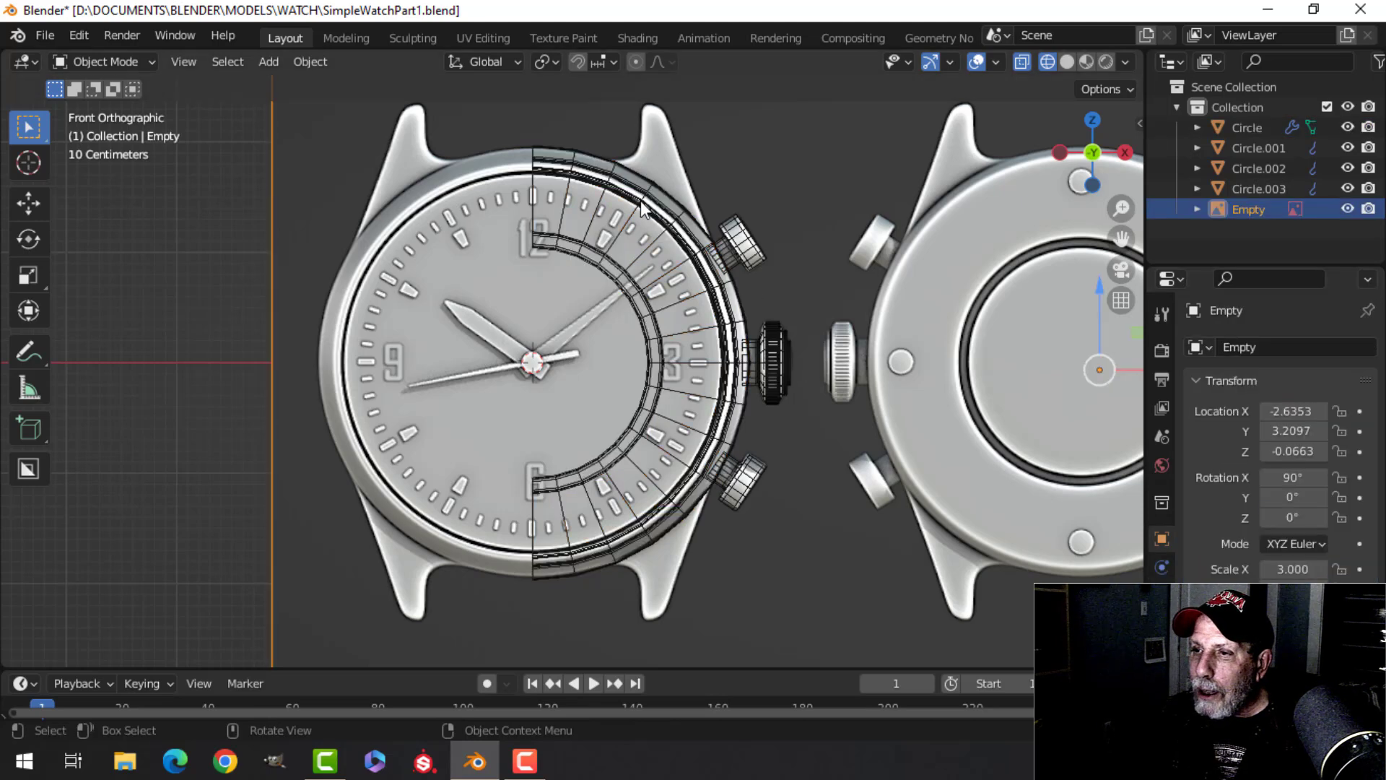
click(636, 201)
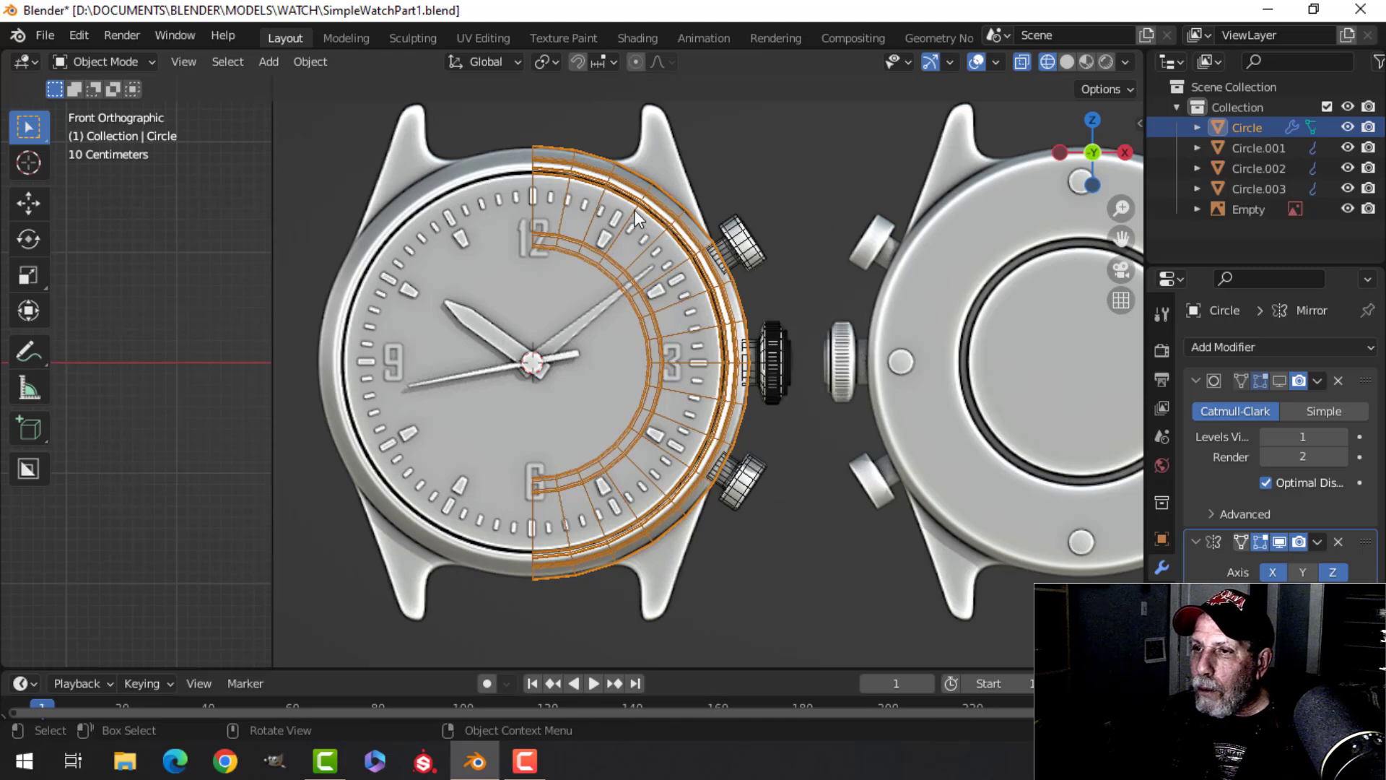
click(322, 61)
mouse_move(349, 107)
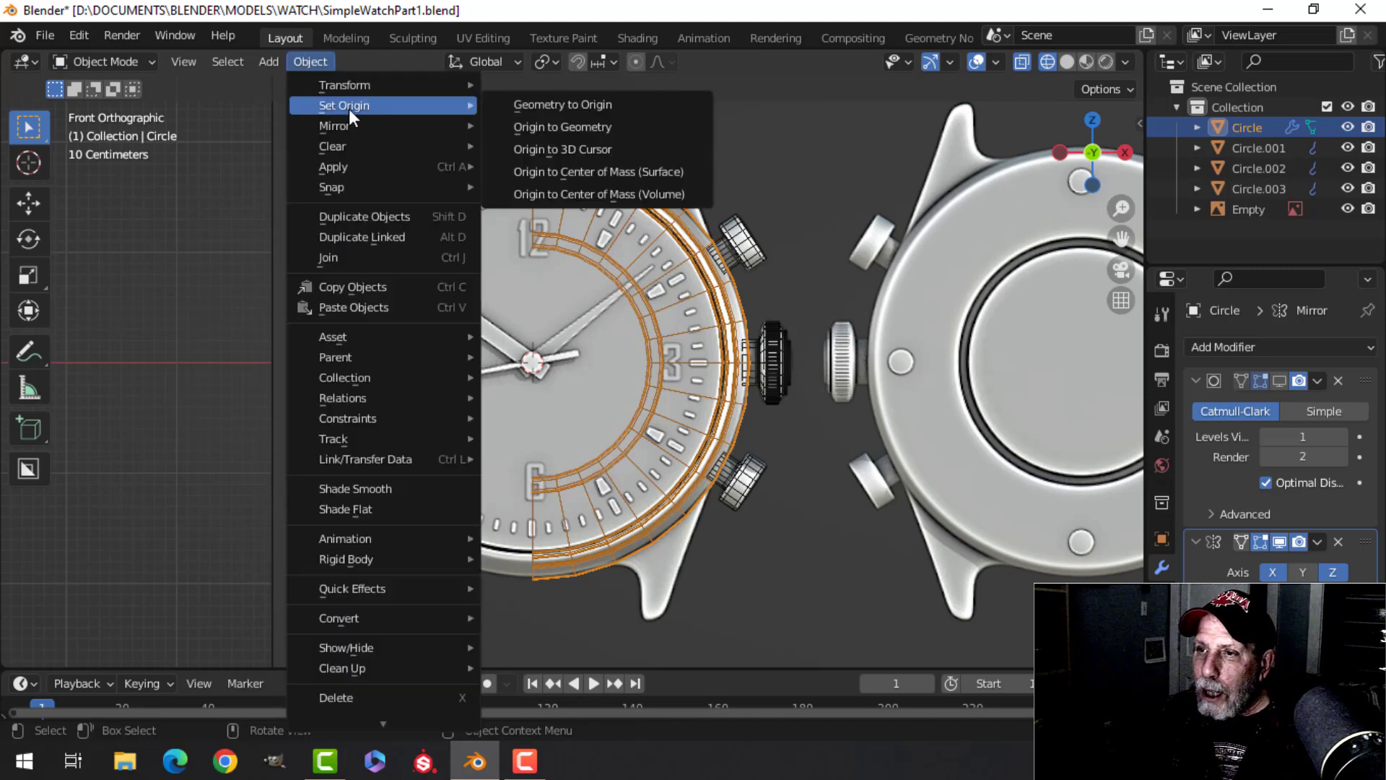
click(565, 151)
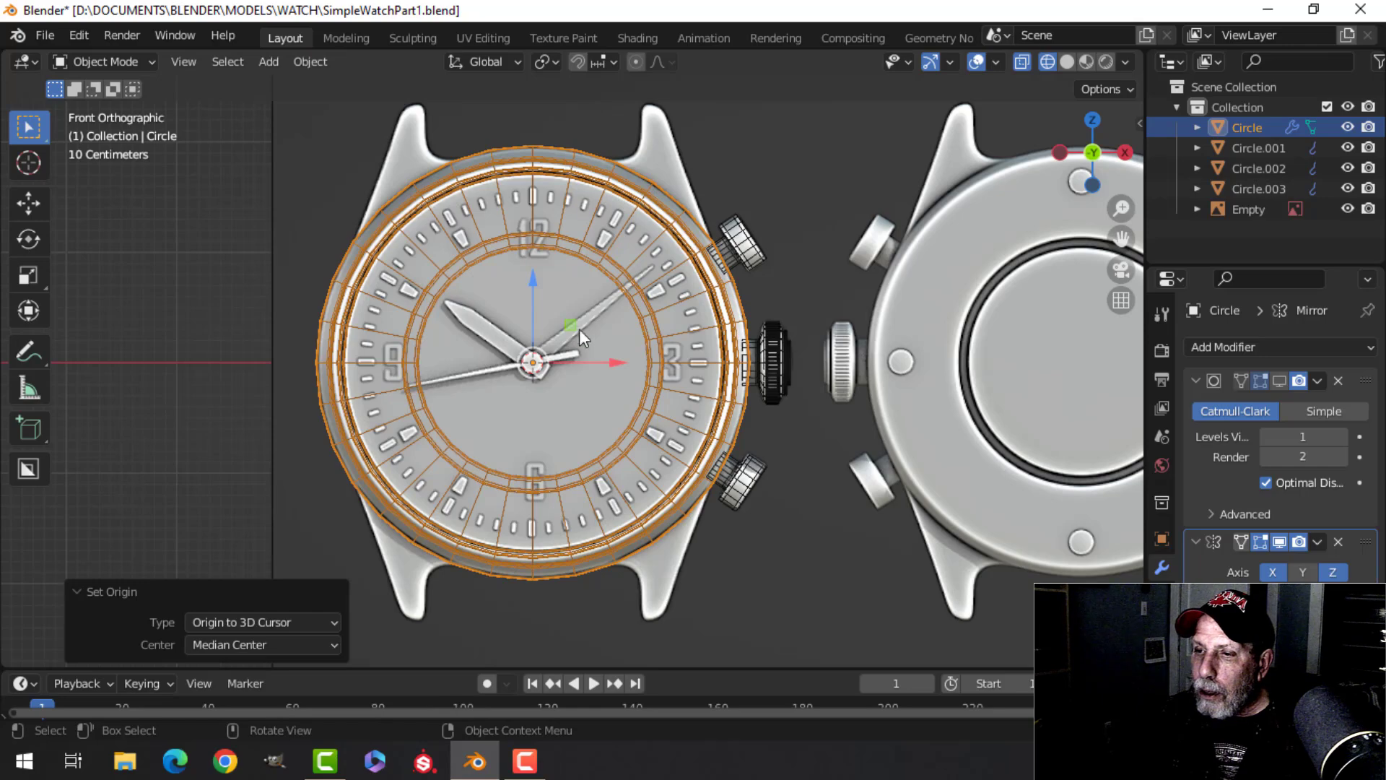
Check the mirrored case against the reference by switching the X-axis mirroring off and back on
scroll(560, 323, up, 3)
shift+middle_drag(520, 189, 538, 370)
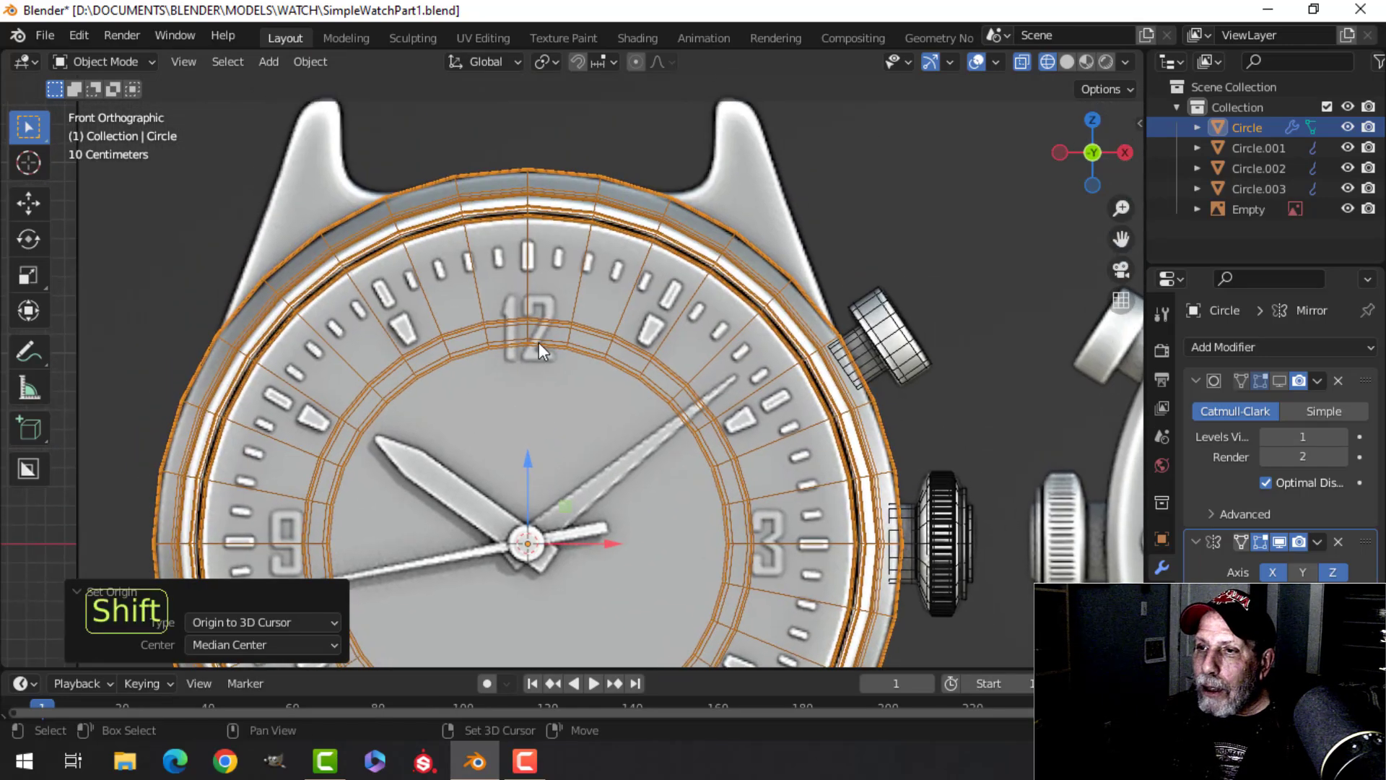
scroll(409, 254, down, 2)
click(1272, 572)
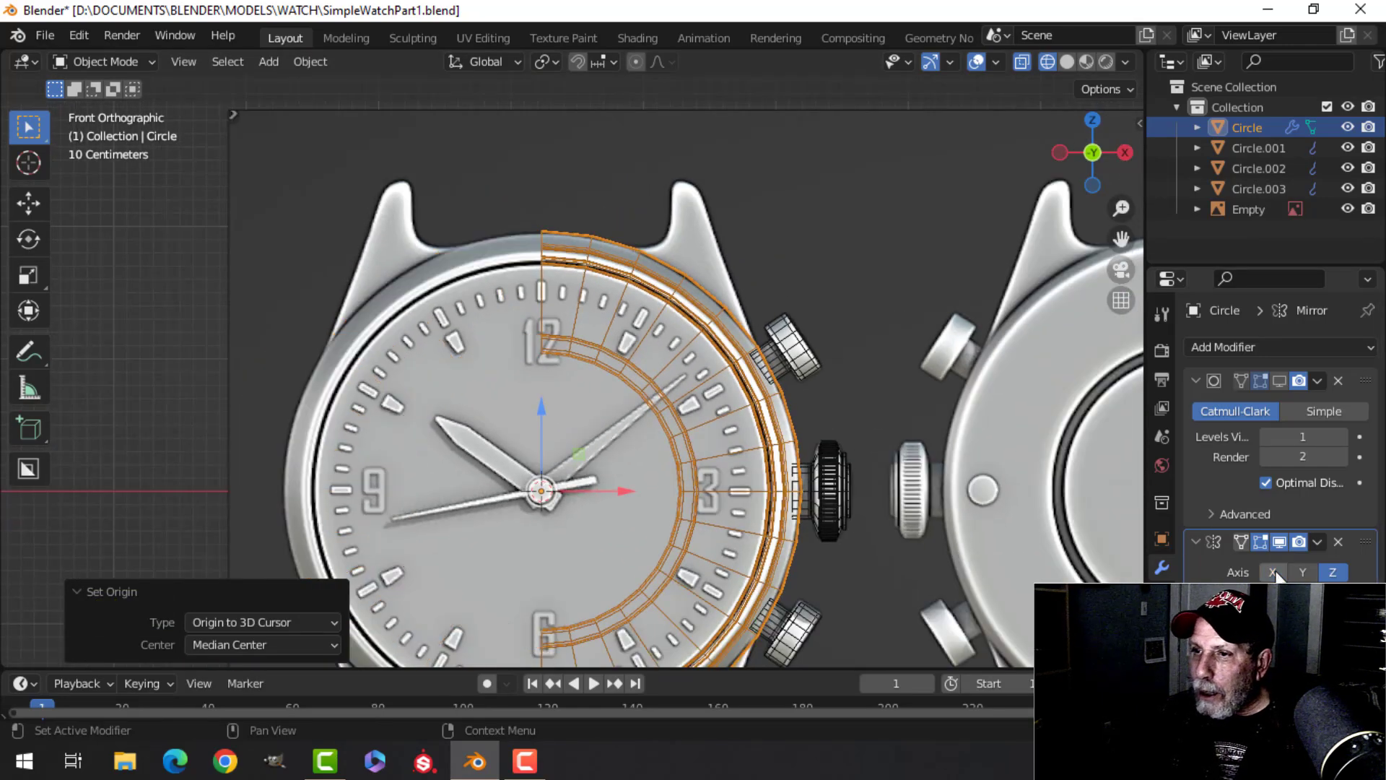
click(1273, 571)
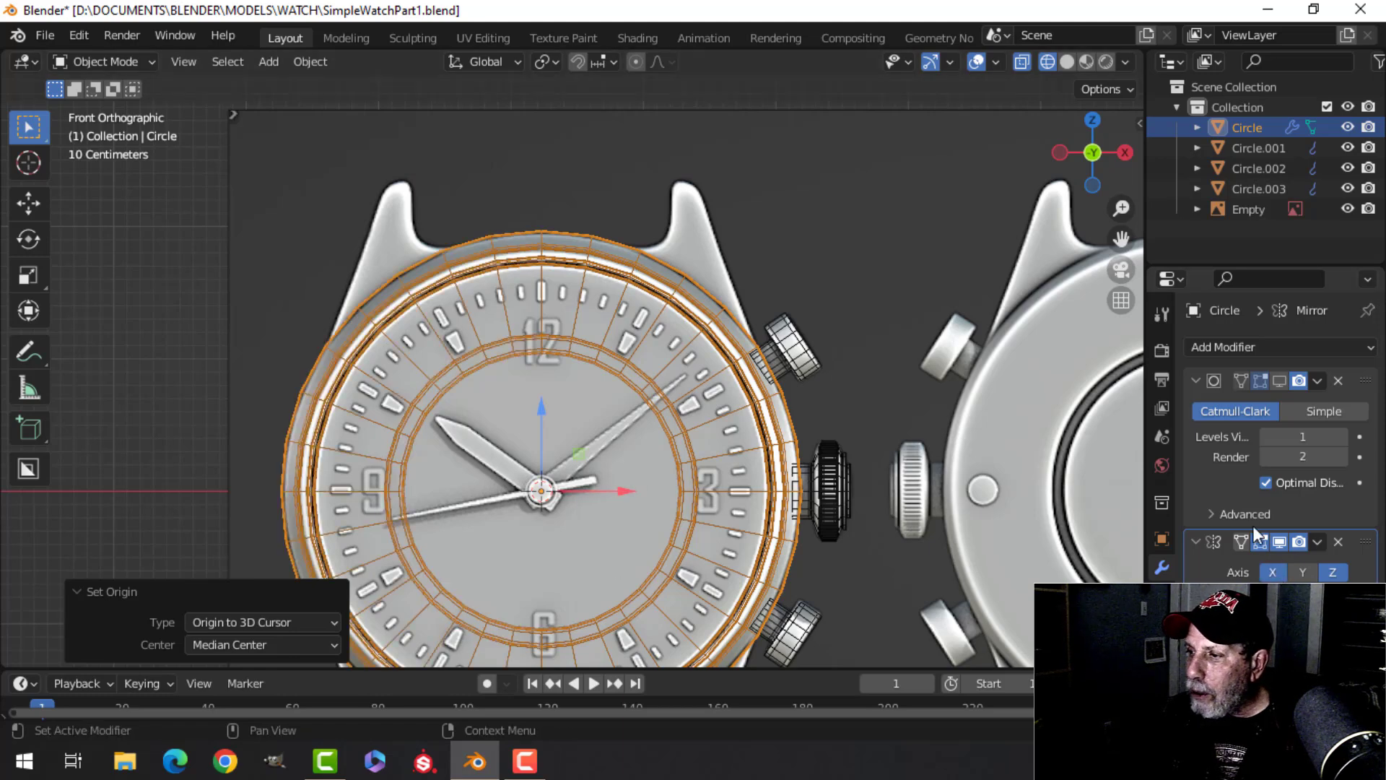
Check the Z-axis mirroring by toggling it off and on, and move the Mirror modifier above the Subdivision modifier
click(1333, 572)
click(1333, 572)
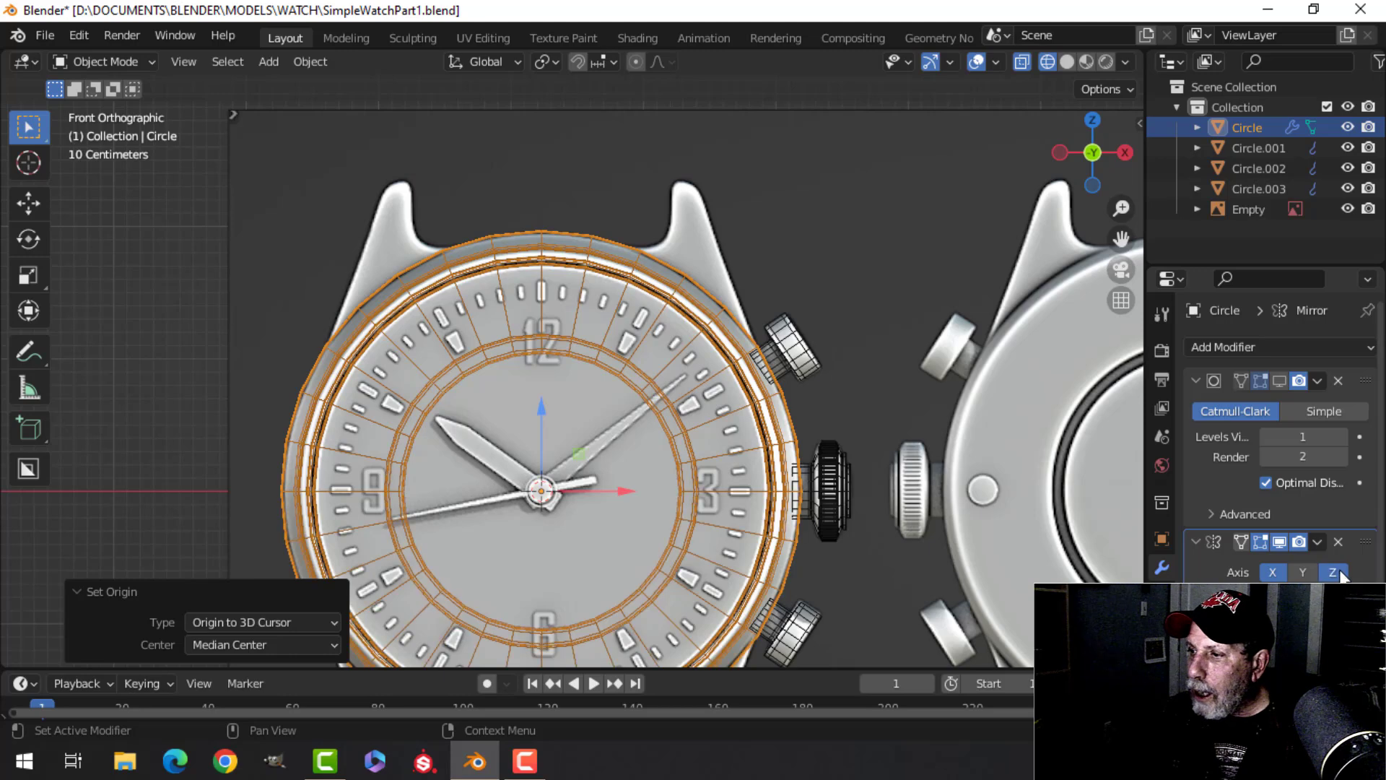
drag(1365, 543, 1318, 371)
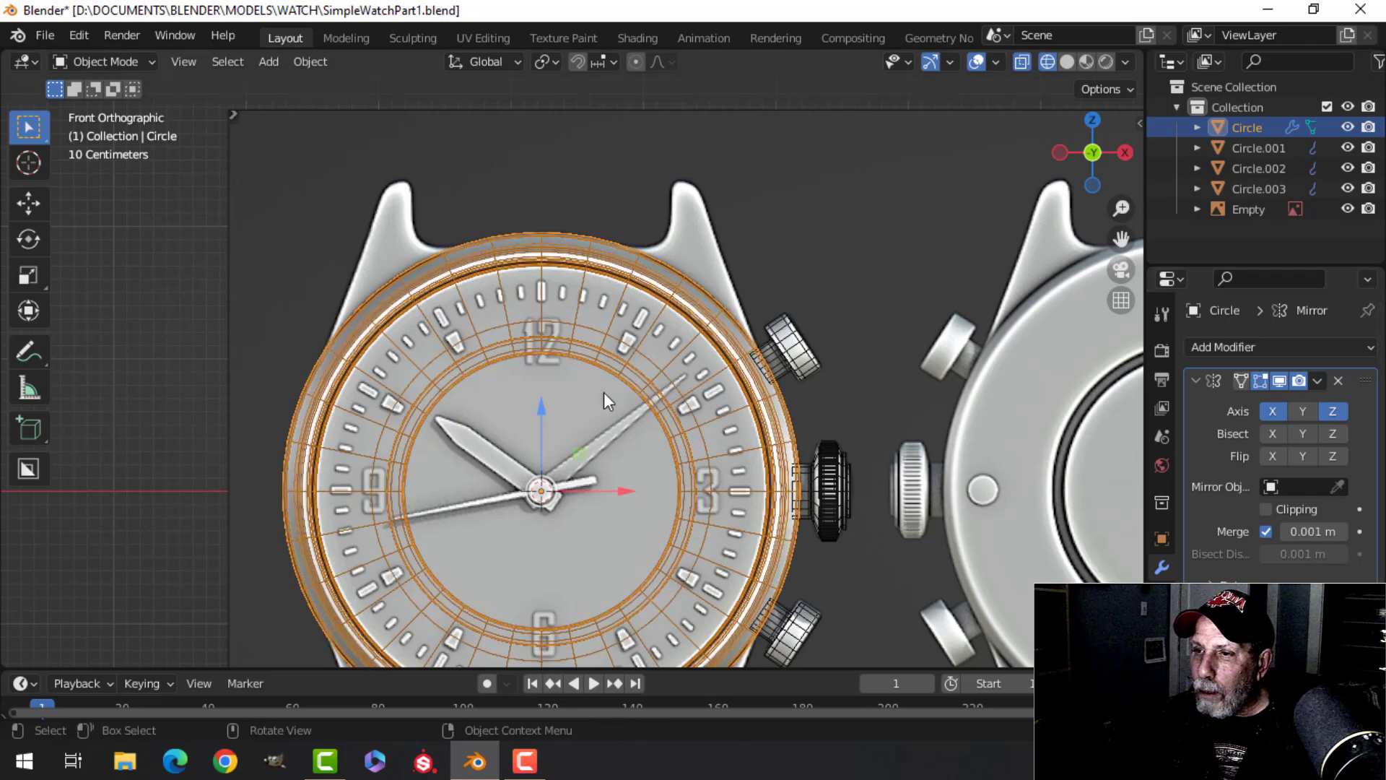
Display the case in solid shading and enable Clipping on its Mirror modifier
key(z)
click(852, 356)
mouse_move(641, 337)
middle_down()
mouse_move(605, 462)
mouse_move(561, 414)
mouse_move(495, 395)
mouse_move(420, 261)
mouse_move(474, 392)
mouse_move(501, 298)
mouse_move(506, 322)
mouse_move(549, 340)
middle_up()
scroll(475, 245, down, 4)
click(1267, 510)
middle_drag(678, 348, 574, 427)
Edit the case mesh in face mode and select the three outer rim faces where the upper-right lug attaches
key(alt+a)
click(549, 405)
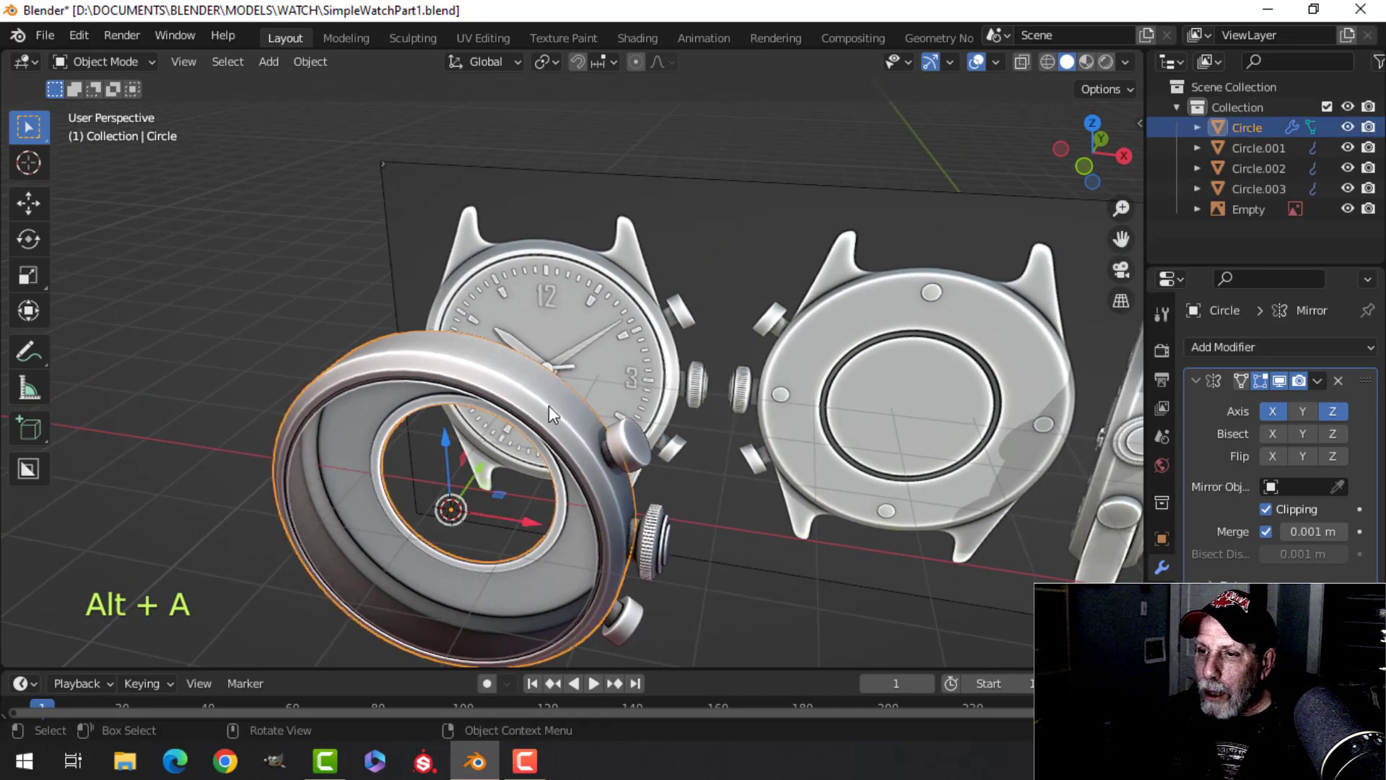
key(Tab)
key(a)
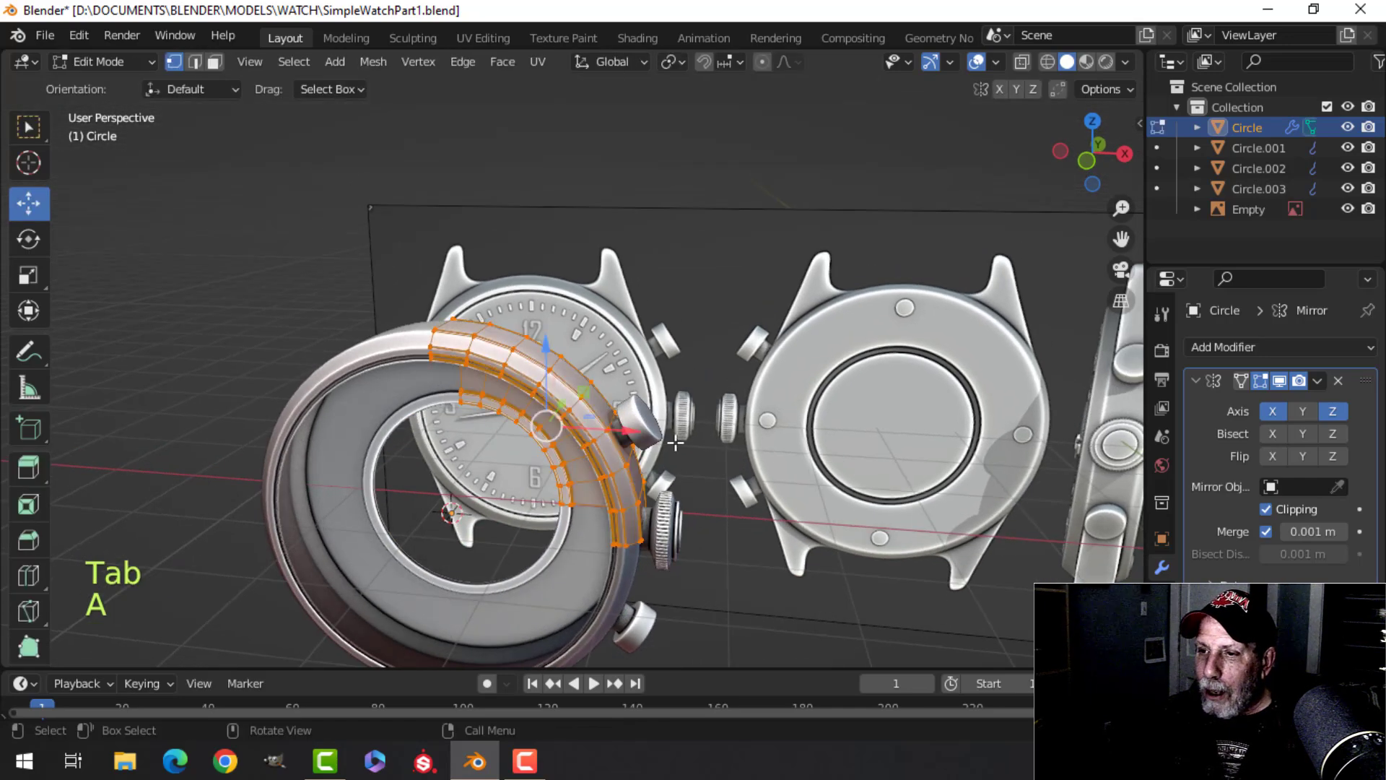
scroll(590, 475, up, 3)
middle_drag(590, 475, 585, 447)
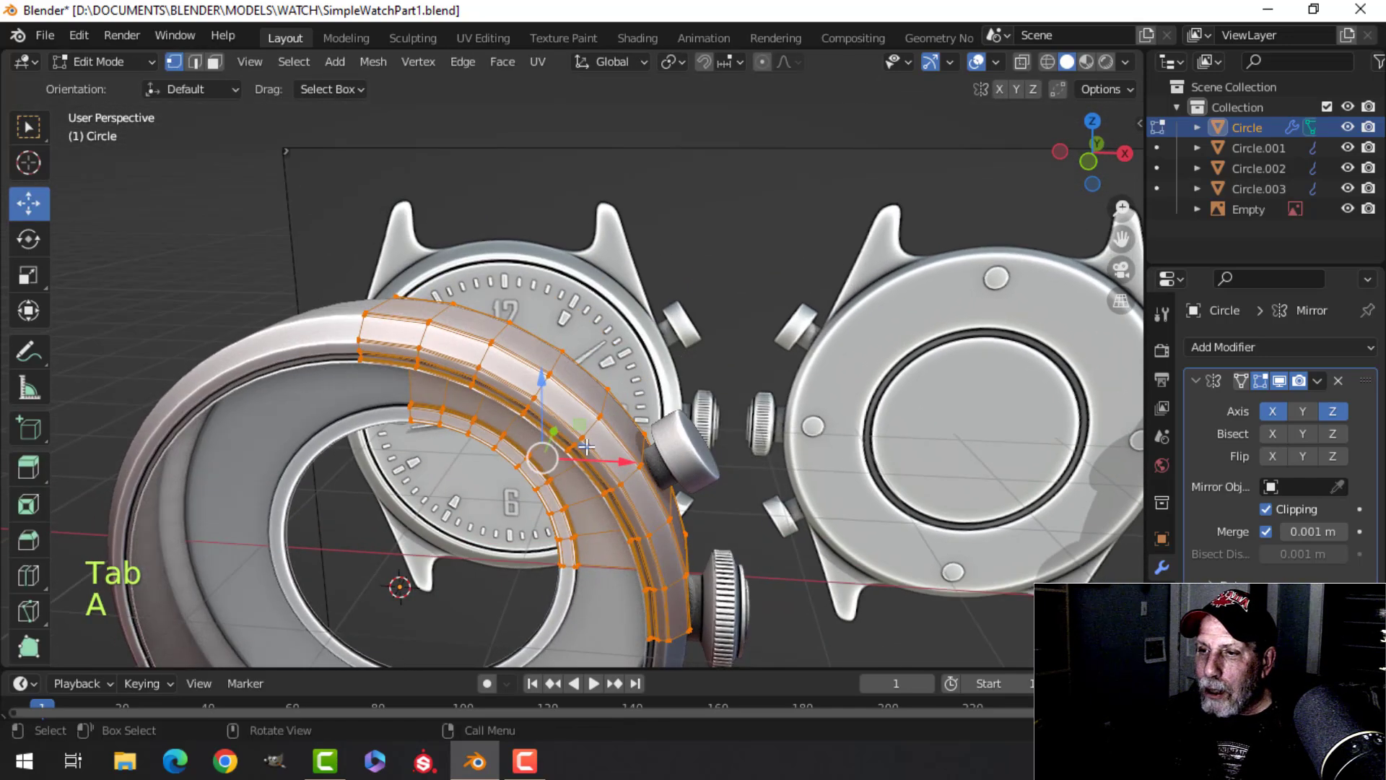
key(3)
click(578, 386)
middle_drag(578, 387, 585, 315)
Try pulling the selected rim faces upward, then undo the change
drag(589, 303, 604, 215)
scroll(641, 456, down, 3)
middle_drag(630, 499, 532, 440)
key(ctrl+z)
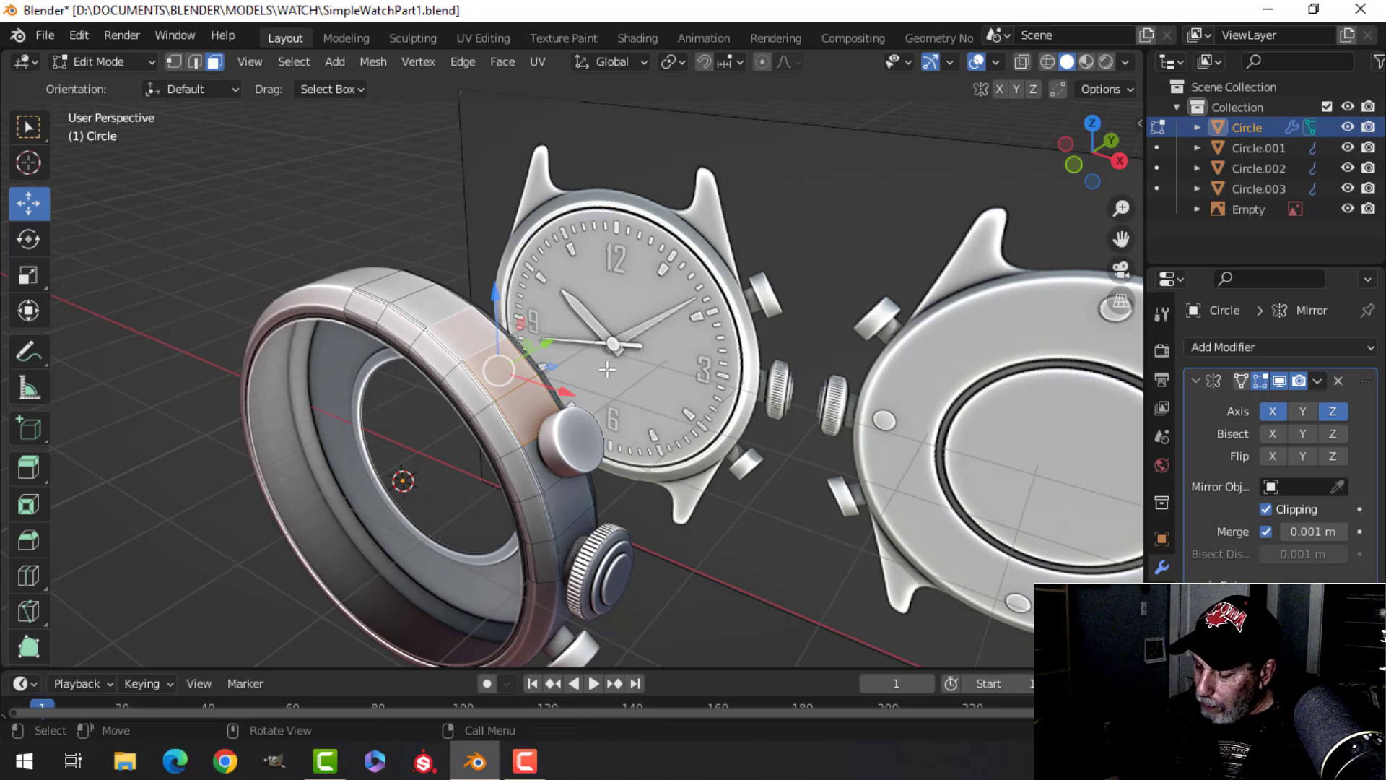
In front view, extrude the selected rim faces and raise them about 0.77 m along Z to start the lug
key(KP_1)
scroll(561, 431, up, 4)
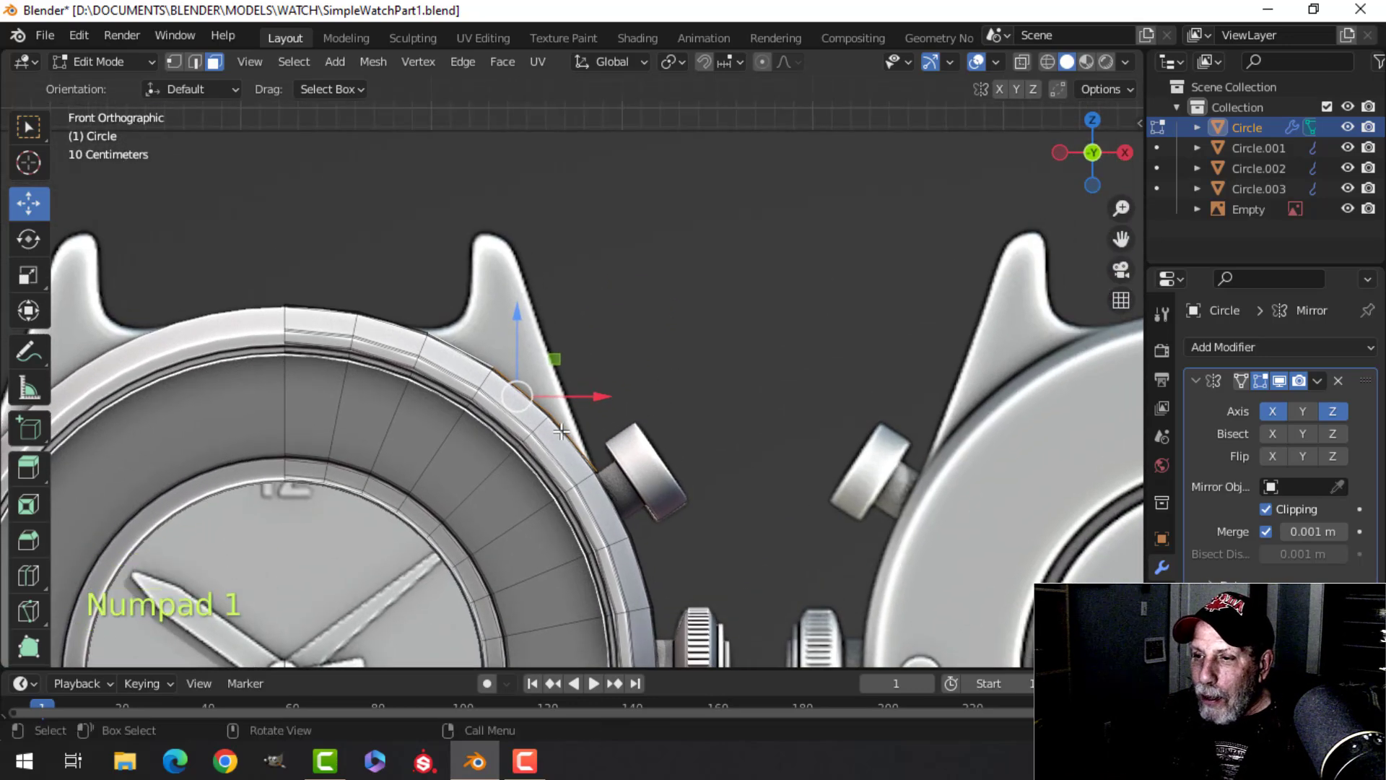
scroll(561, 431, up, 2)
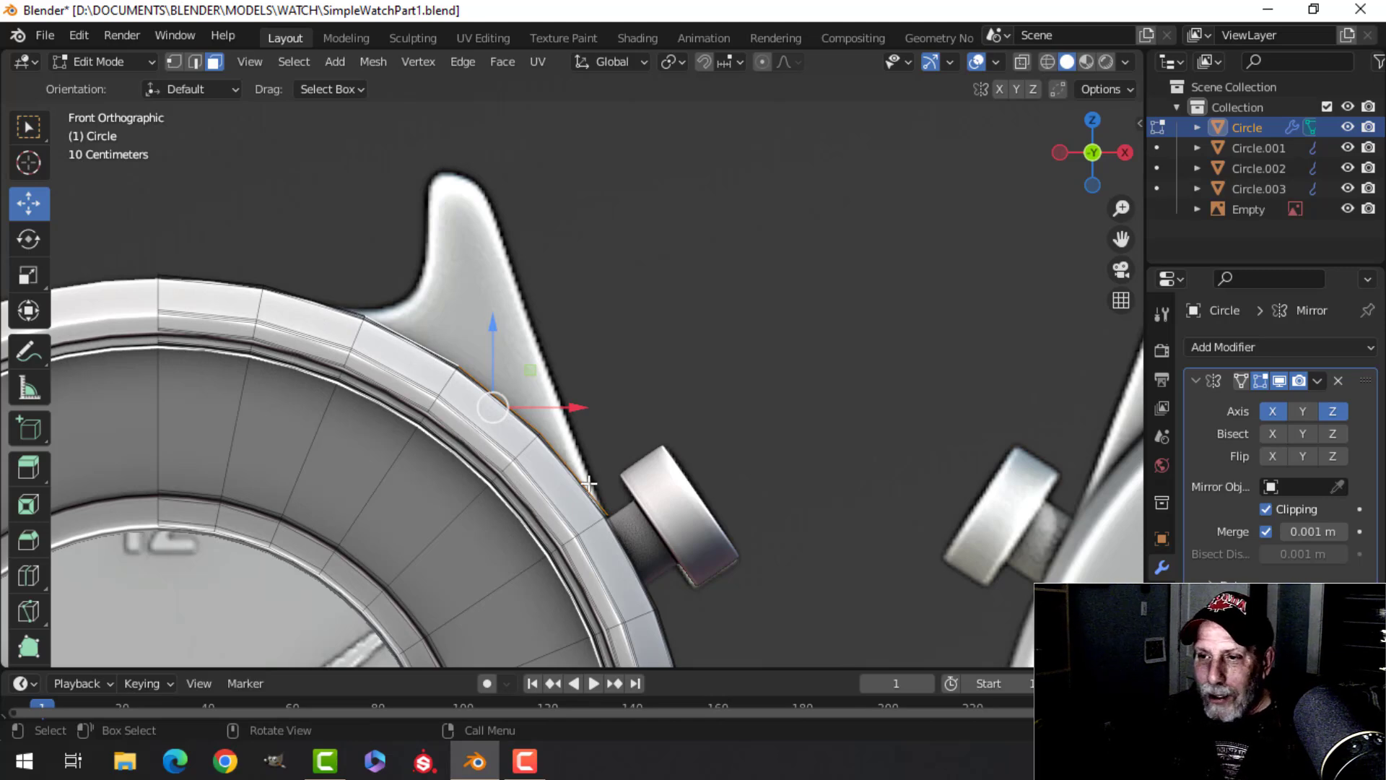
scroll(578, 365, down, 1)
shift+middle_drag(578, 365, 657, 399)
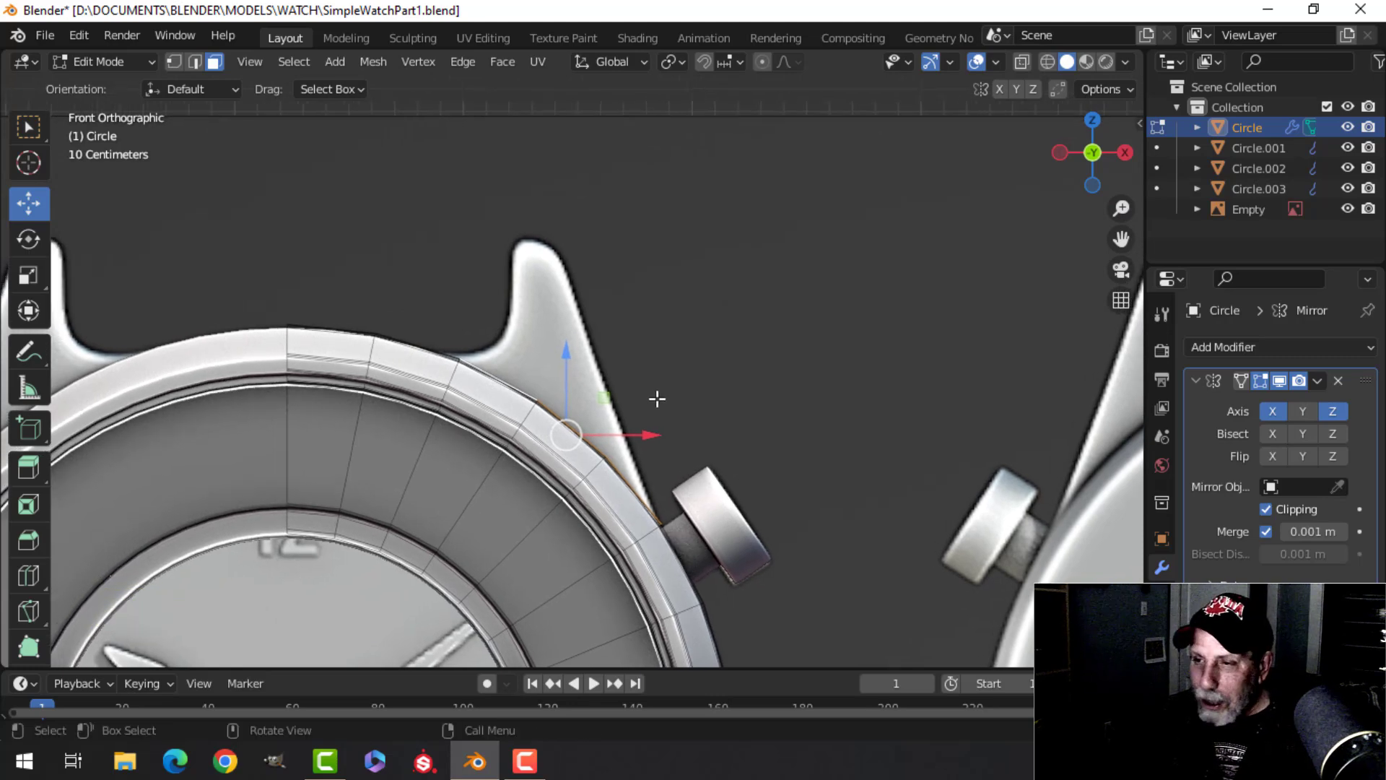
key(e)
drag(566, 352, 612, 174)
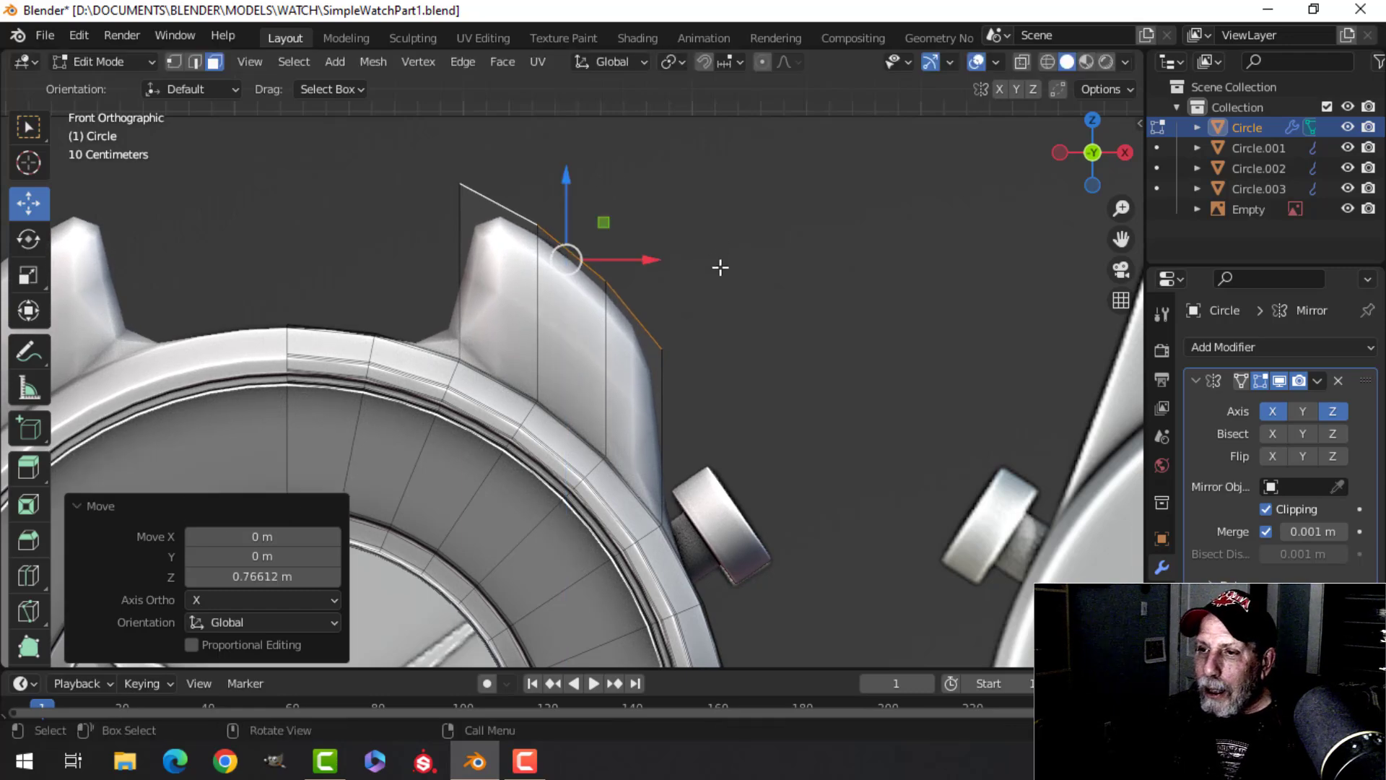
scroll(761, 310, down, 4)
middle_drag(760, 310, 730, 346)
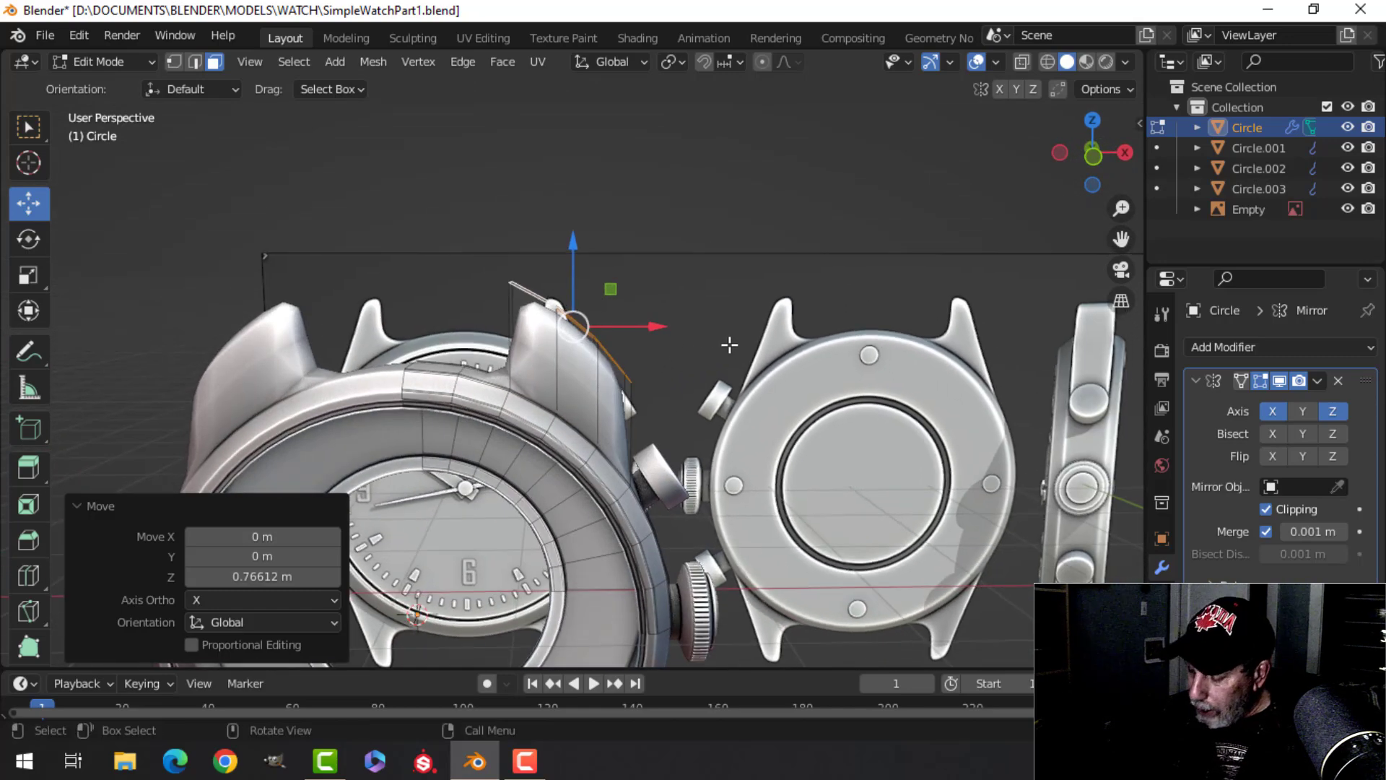
Examine the extruded lug's vertices against the reference in wireframe and solid shading, ending in a front wireframe view with nothing selected
key(KP_1)
scroll(729, 344, up, 2)
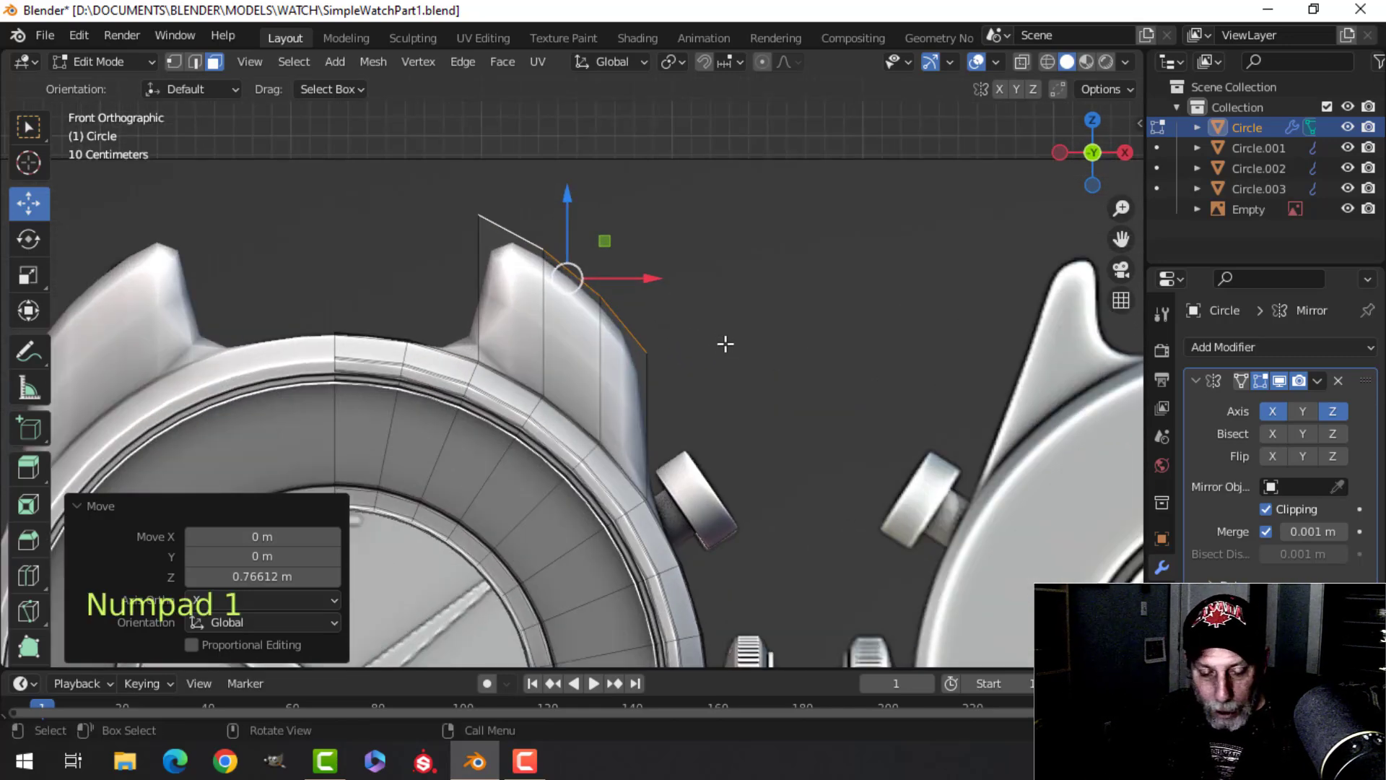
key(1)
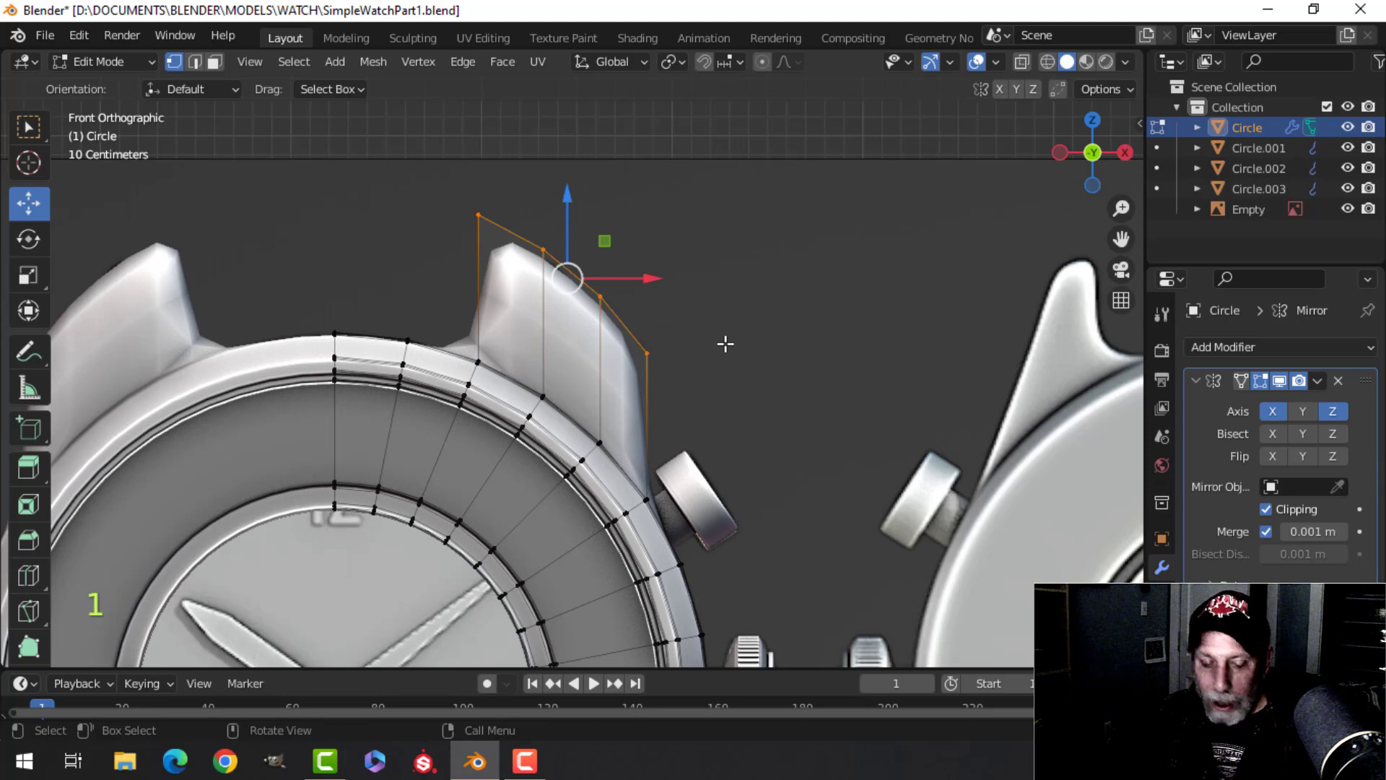
key(z)
click(572, 344)
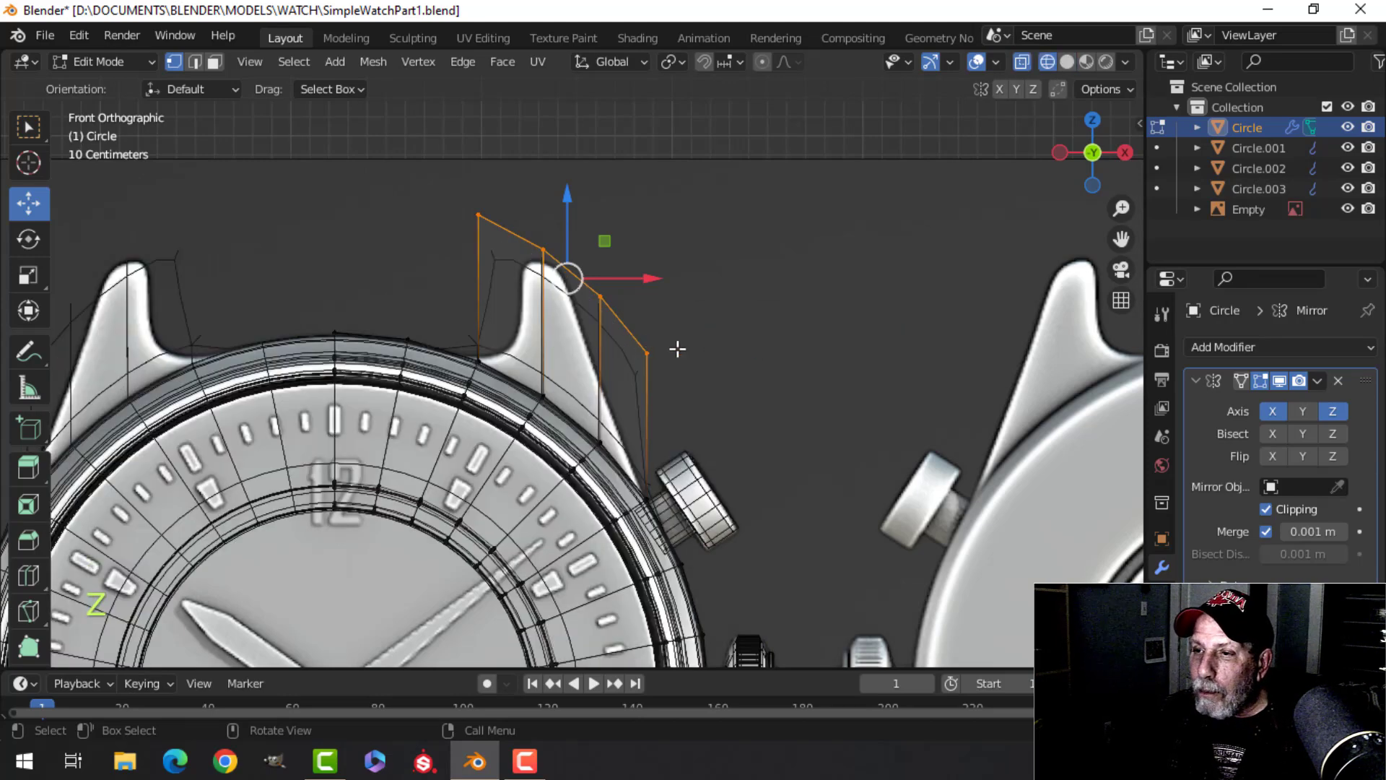
key(alt+a)
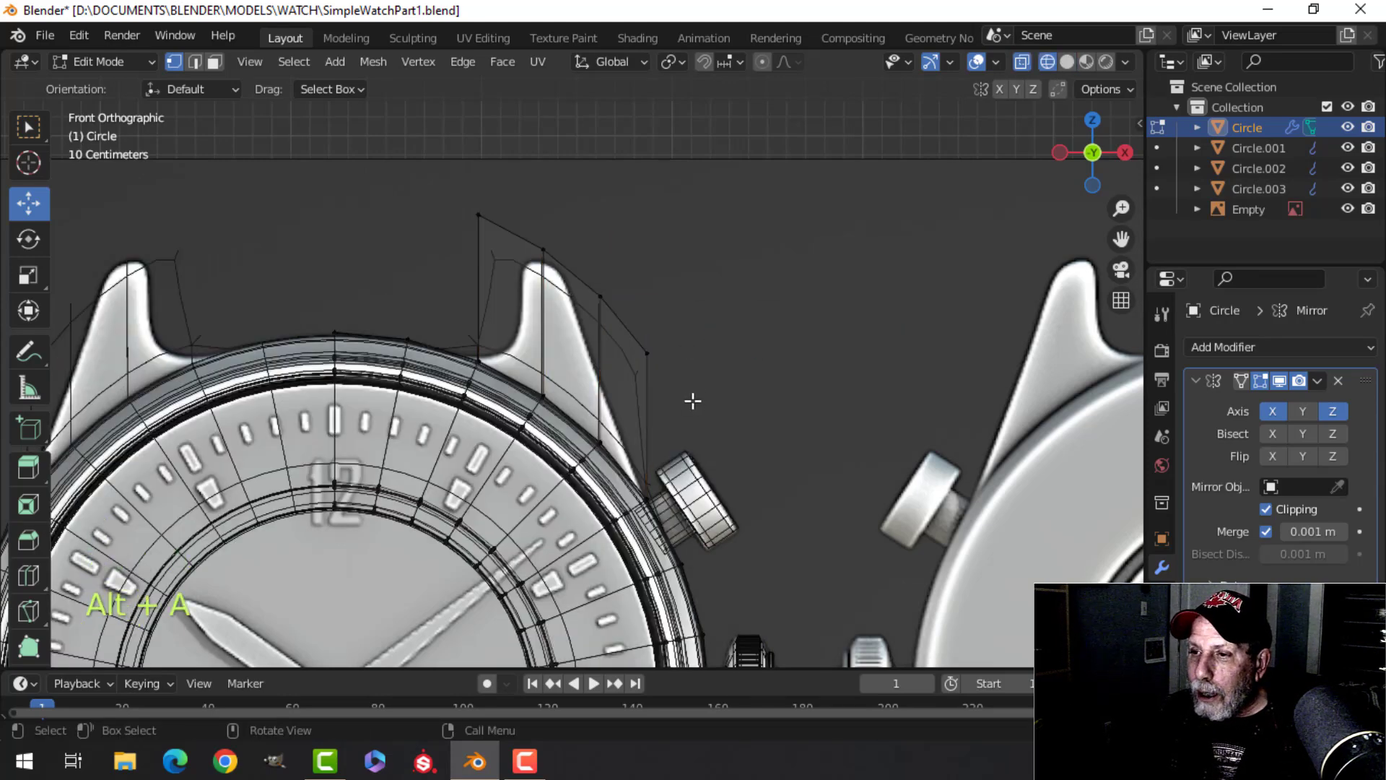
scroll(693, 400, up, 1)
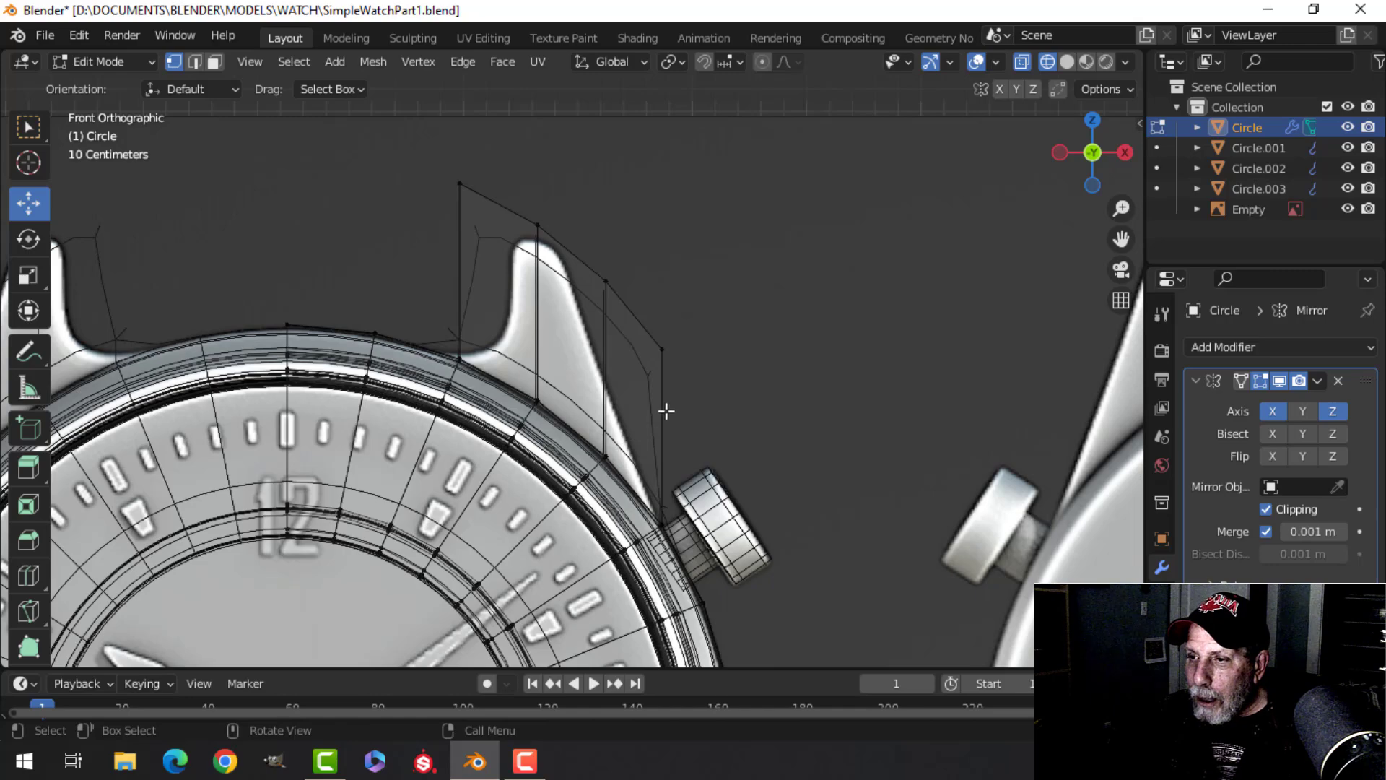
scroll(701, 371, down, 5)
middle_drag(701, 371, 529, 441)
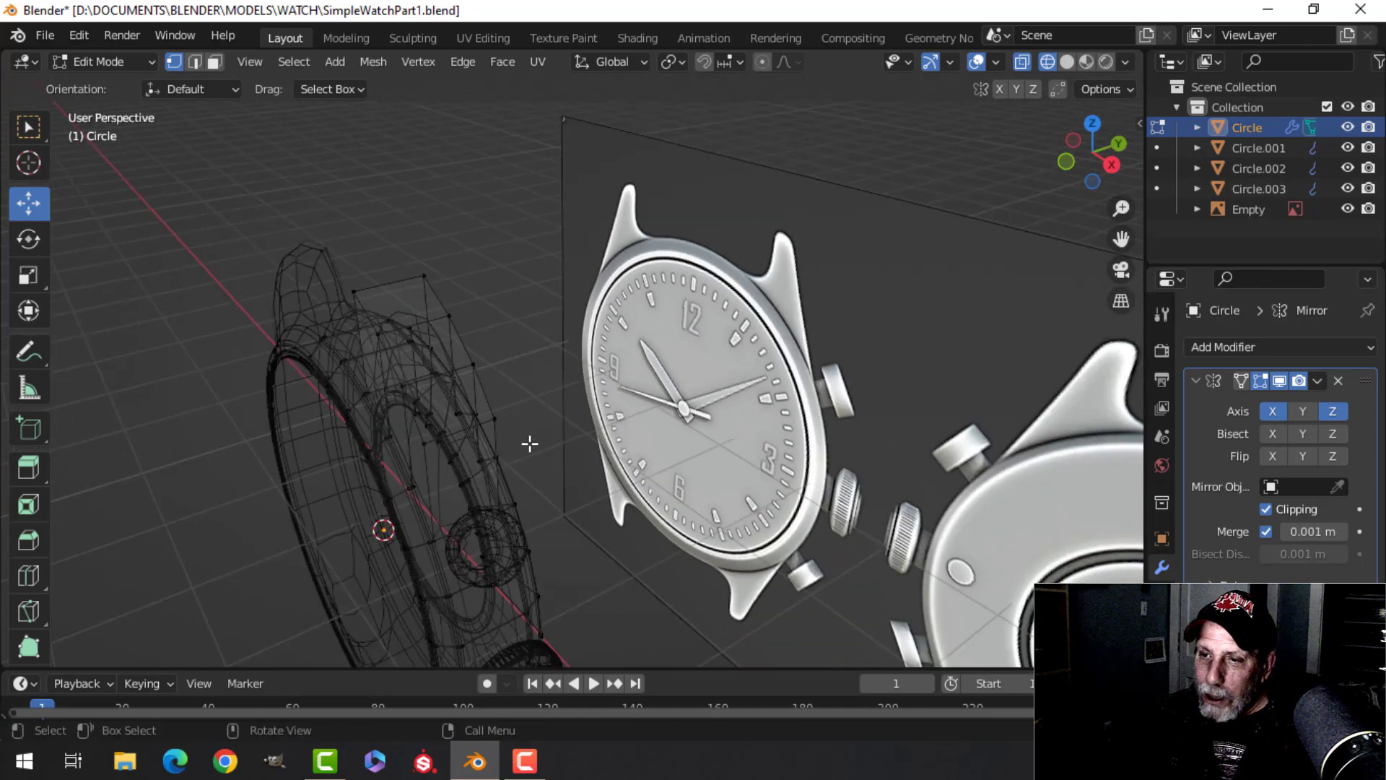
key(z)
click(669, 434)
scroll(505, 459, up, 3)
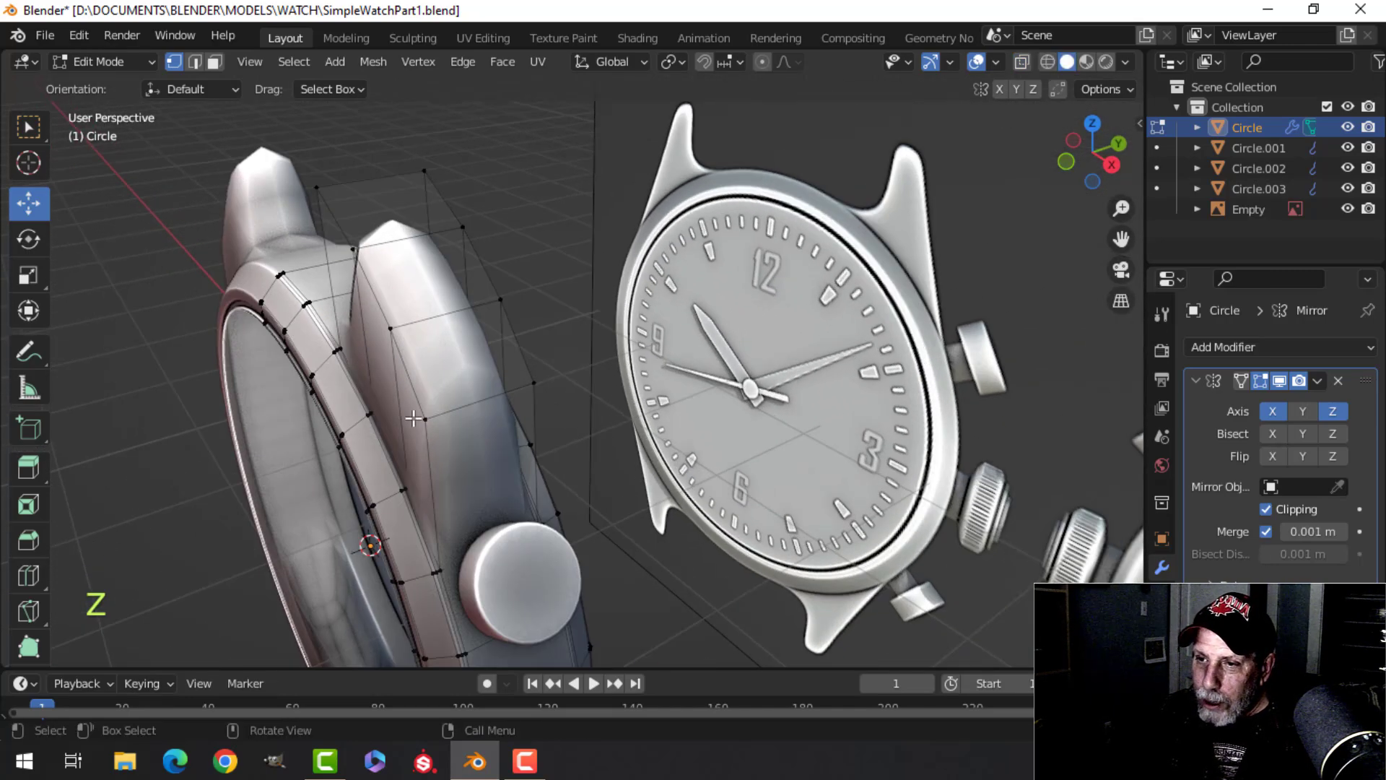
click(535, 377)
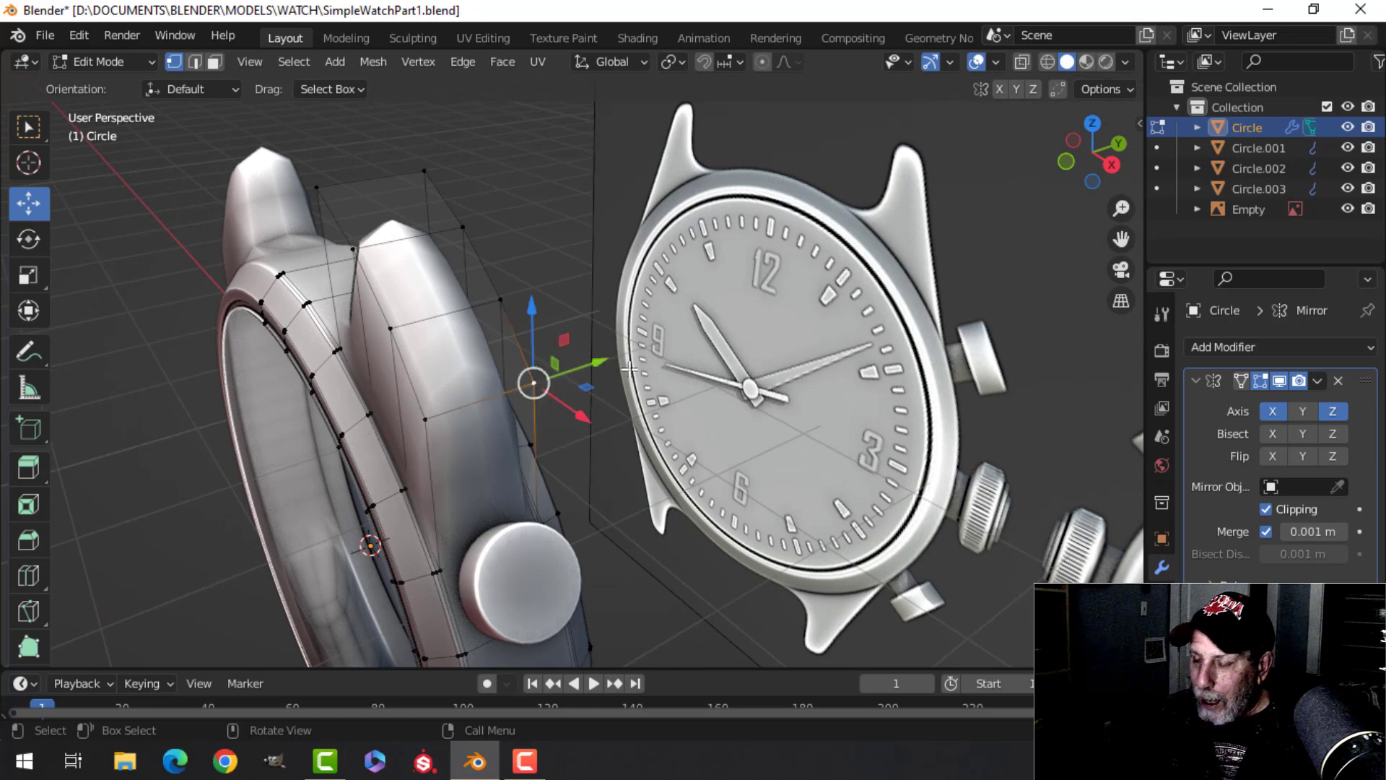
key(KP_1)
key(alt+a)
shift+middle_drag(708, 371, 674, 383)
key(z)
click(591, 374)
scroll(635, 379, up, 3)
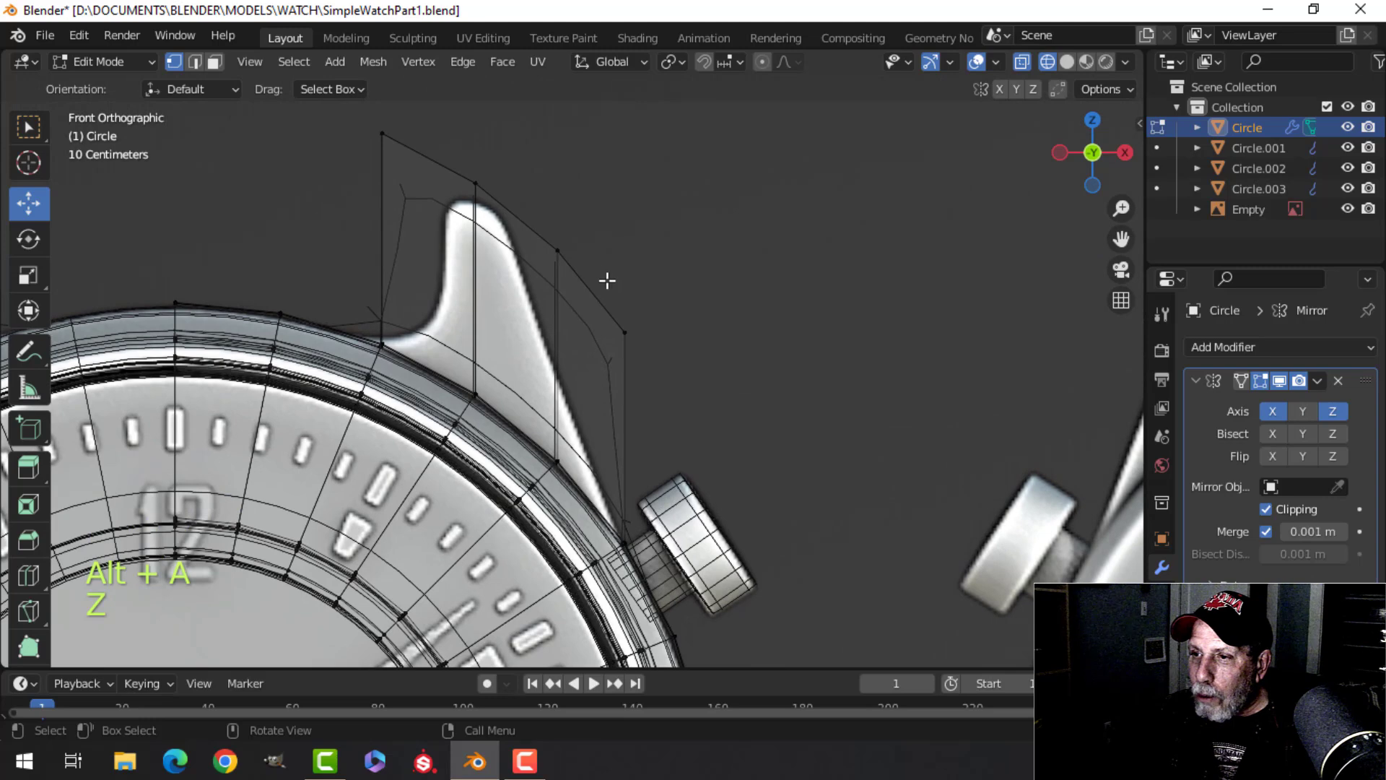
key(b)
drag(591, 272, 687, 412)
key(alt+a)
key(b)
key(alt+a)
Box-select the lug's inner top vertices through the mesh and move them to the reference lug's inner tip corner
key(b)
drag(351, 110, 445, 172)
shift+middle_drag(448, 169, 175, 376)
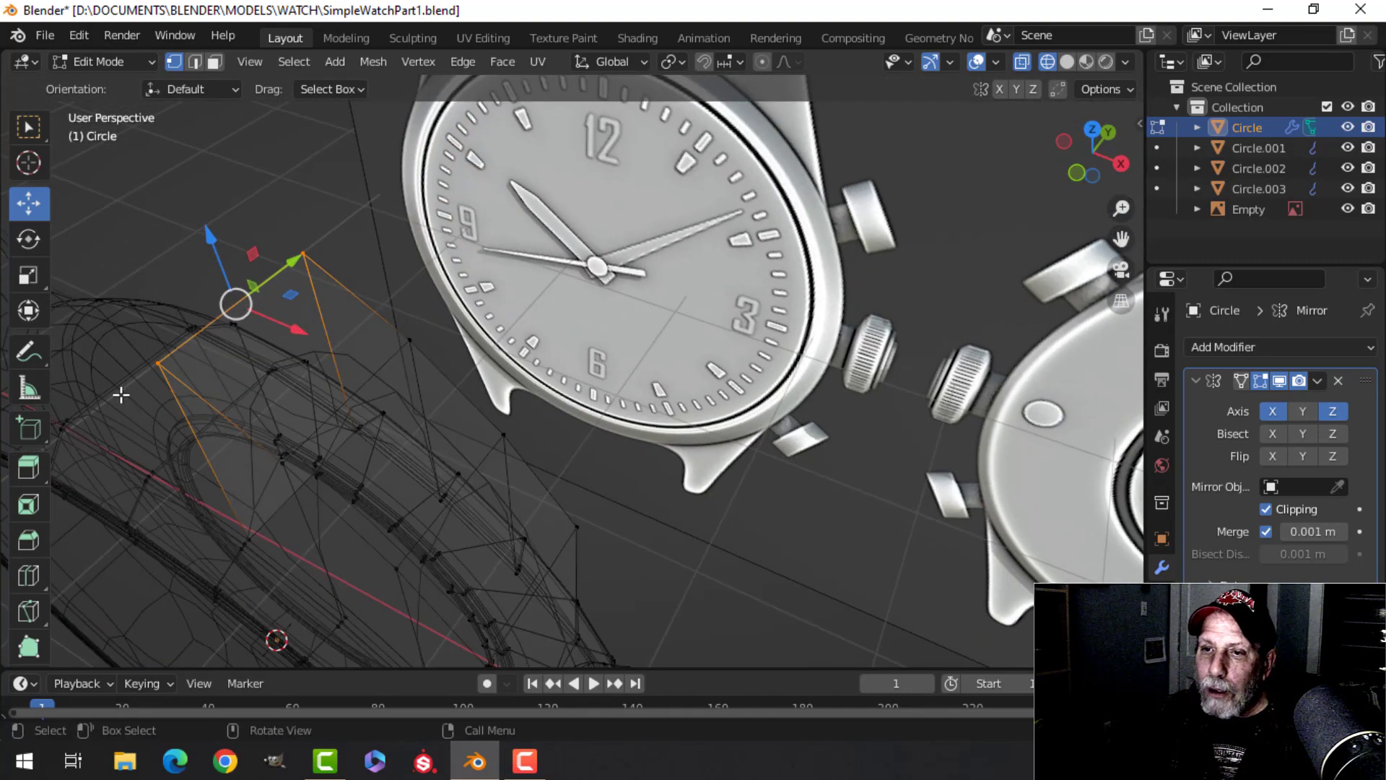
key(KP_1)
scroll(551, 254, up, 2)
shift+middle_drag(539, 267, 633, 364)
key(g)
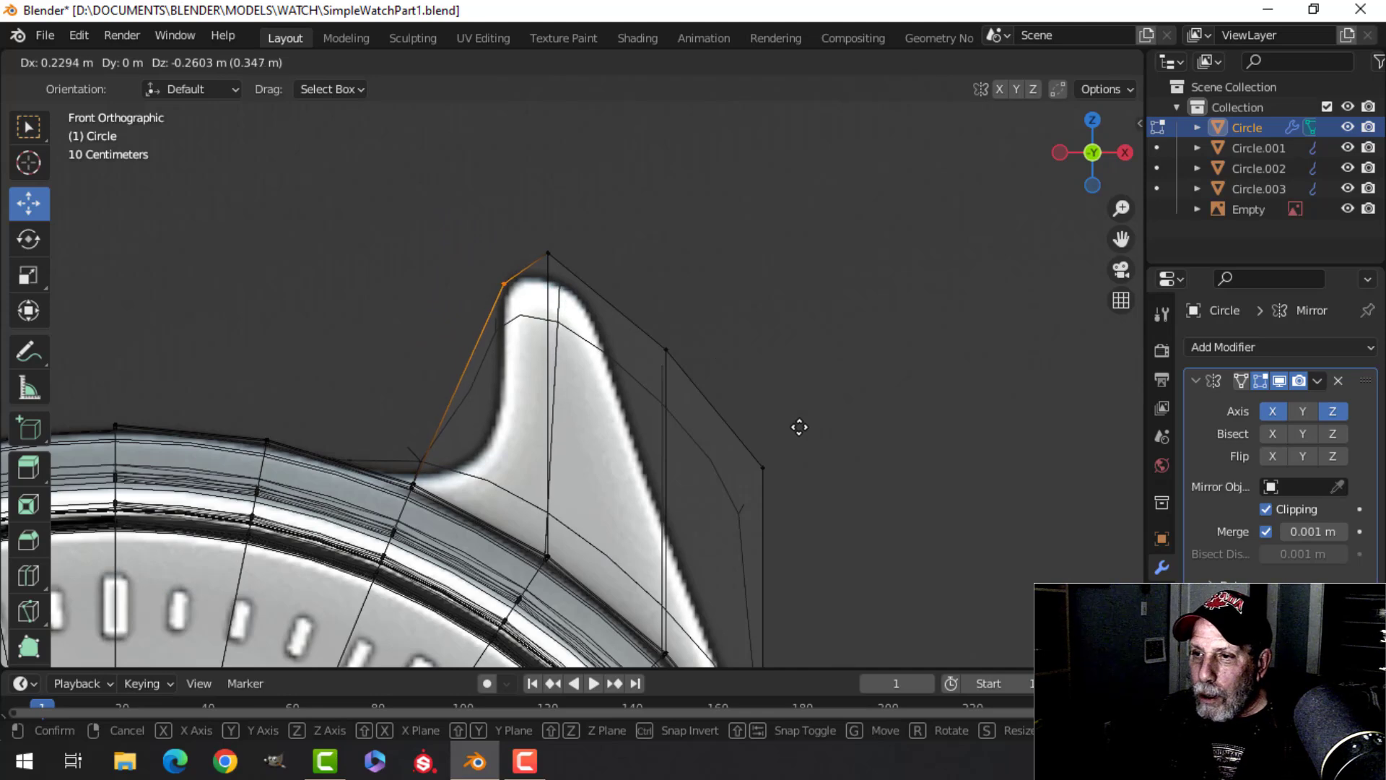
click(799, 427)
Box-select the extrusion's second pair of top vertices and move them down onto the reference lug's tip
key(alt+a)
key(b)
drag(519, 220, 594, 287)
key(g)
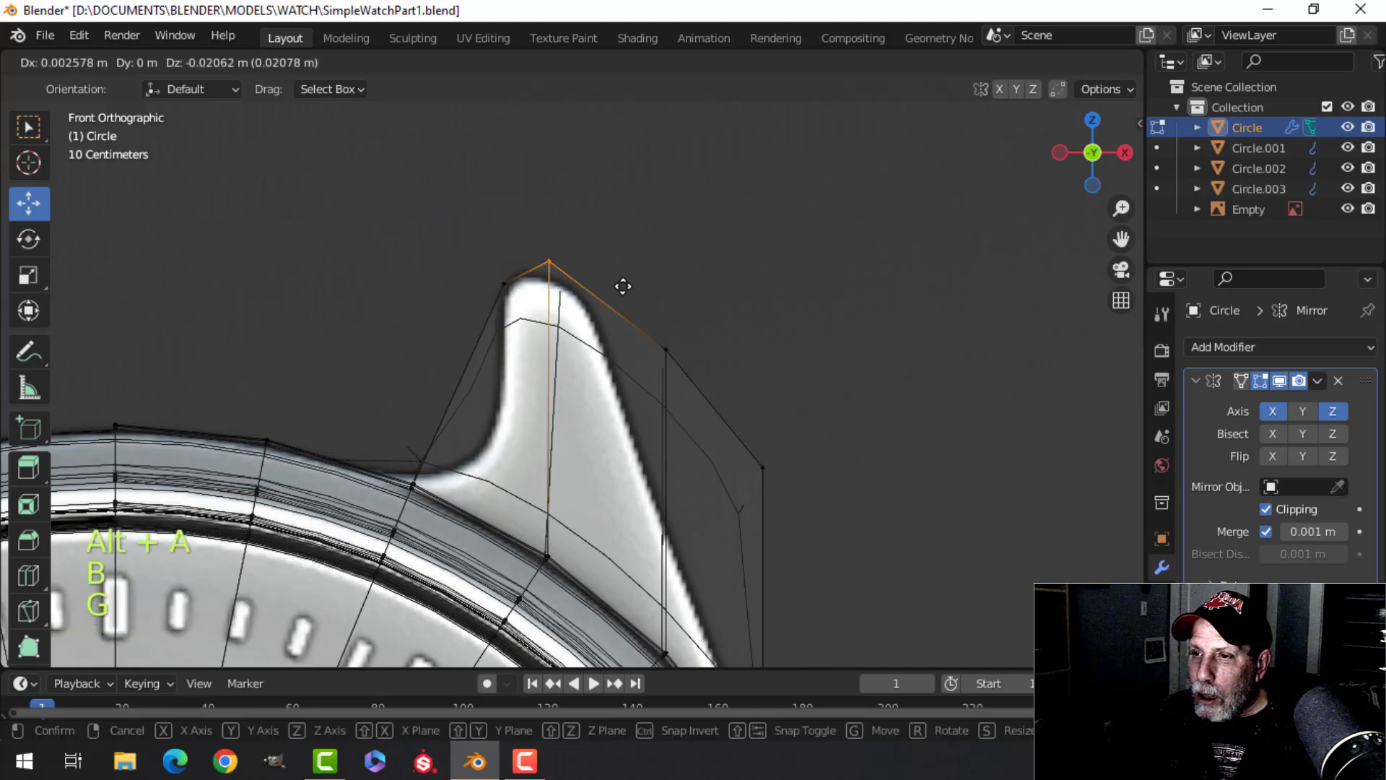
click(622, 298)
Box-select the third pair of top vertices and move them onto the outer shoulder of the reference lug
key(alt+a)
middle_drag(724, 331, 700, 248)
key(KP_1)
key(b)
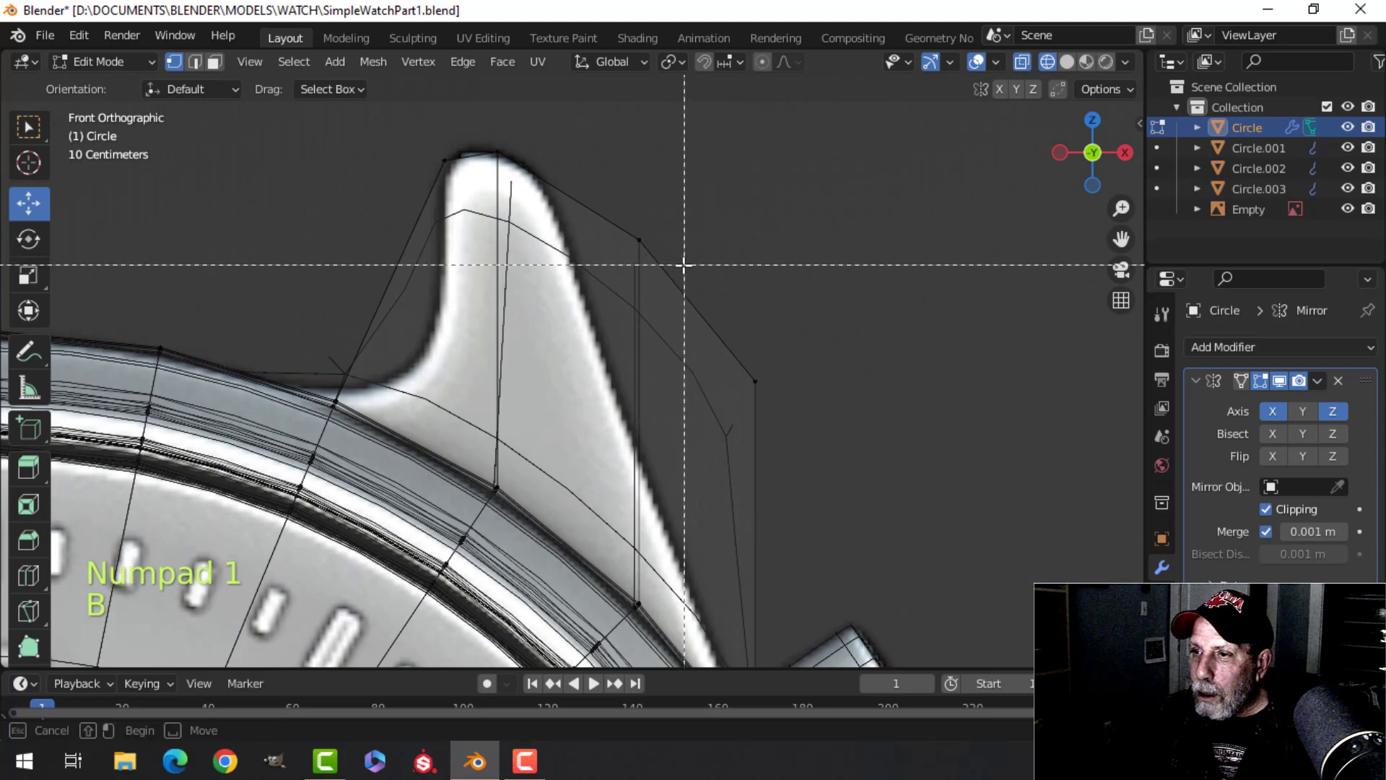
drag(617, 208, 659, 275)
key(g)
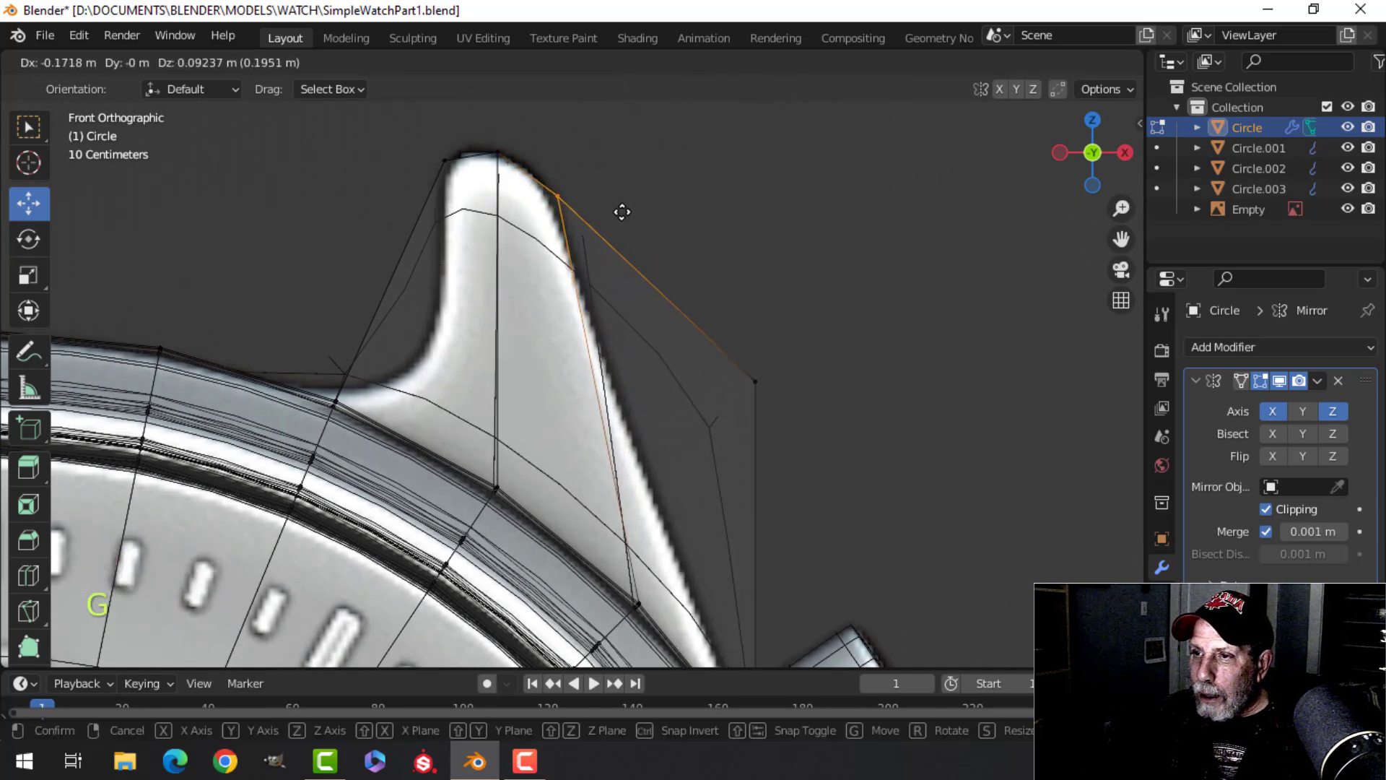
click(619, 216)
Move the outermost pair of extruded vertices about -0.284 m in X and -0.021 m in Z onto the lug's sloping outer edge
key(alt+a)
key(b)
drag(730, 334, 808, 419)
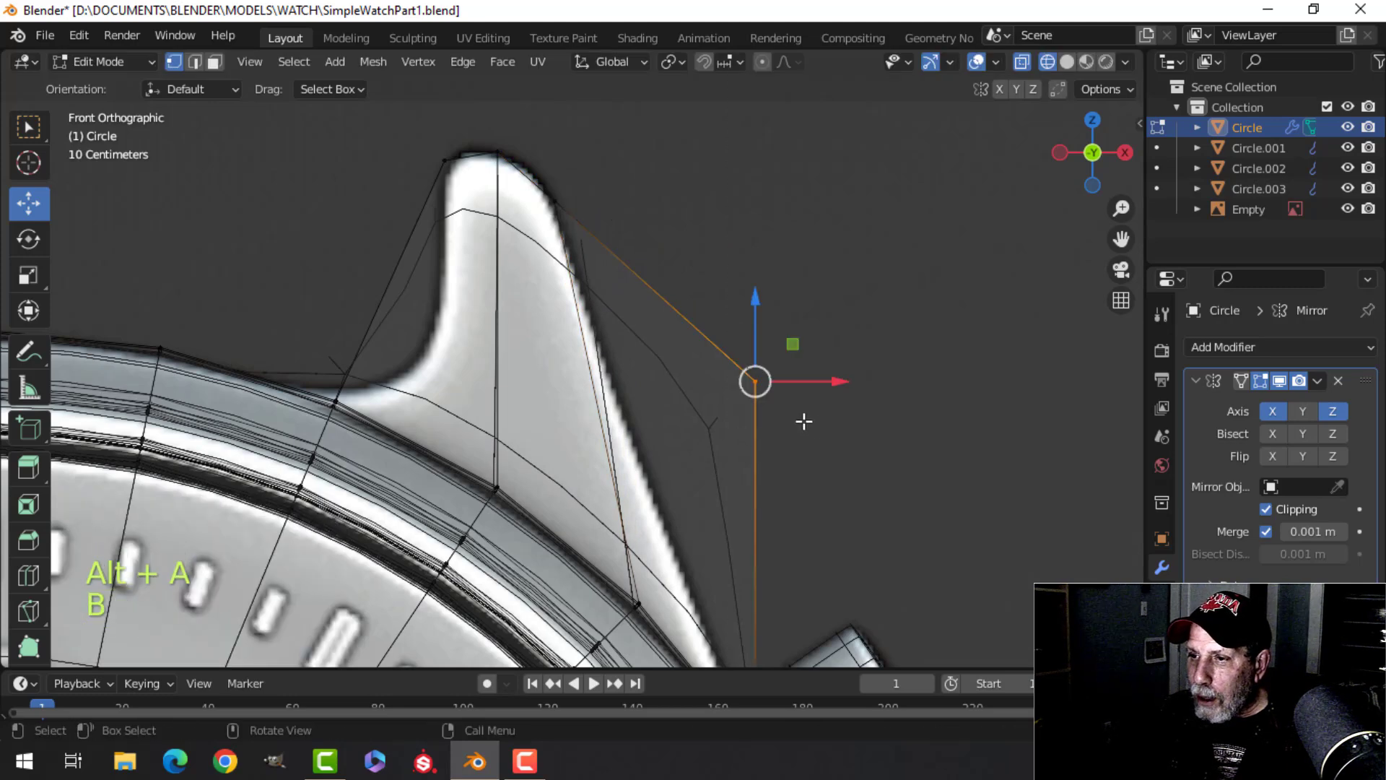
key(g)
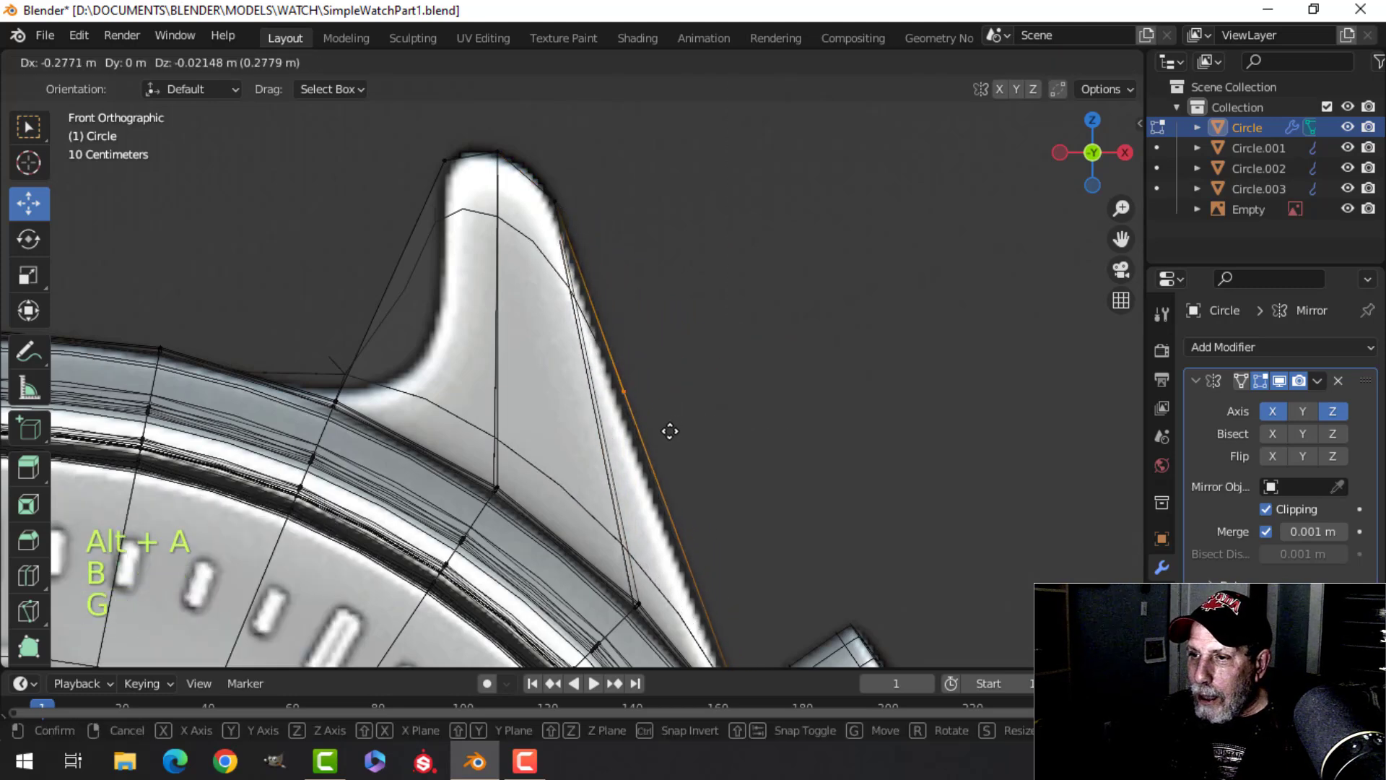
click(667, 431)
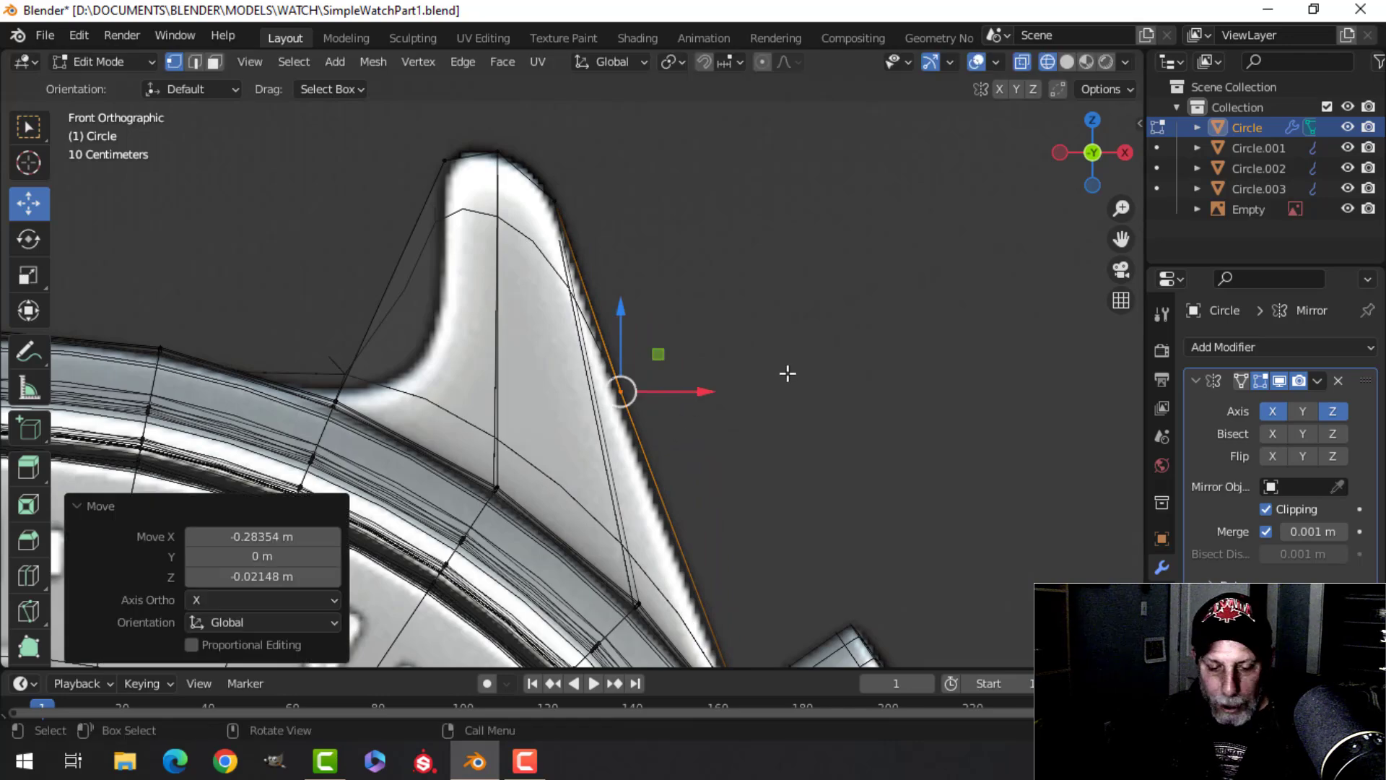
key(z)
click(928, 378)
mouse_move(773, 368)
middle_down()
mouse_move(563, 433)
mouse_move(518, 433)
mouse_move(792, 393)
mouse_move(721, 387)
mouse_move(721, 362)
mouse_move(717, 402)
mouse_move(764, 483)
middle_up()
Return to front wireframe view and nudge the lug's inner tip vertices closer to the reference outline
key(KP_1)
scroll(718, 363, up, 3)
key(alt+a)
key(z)
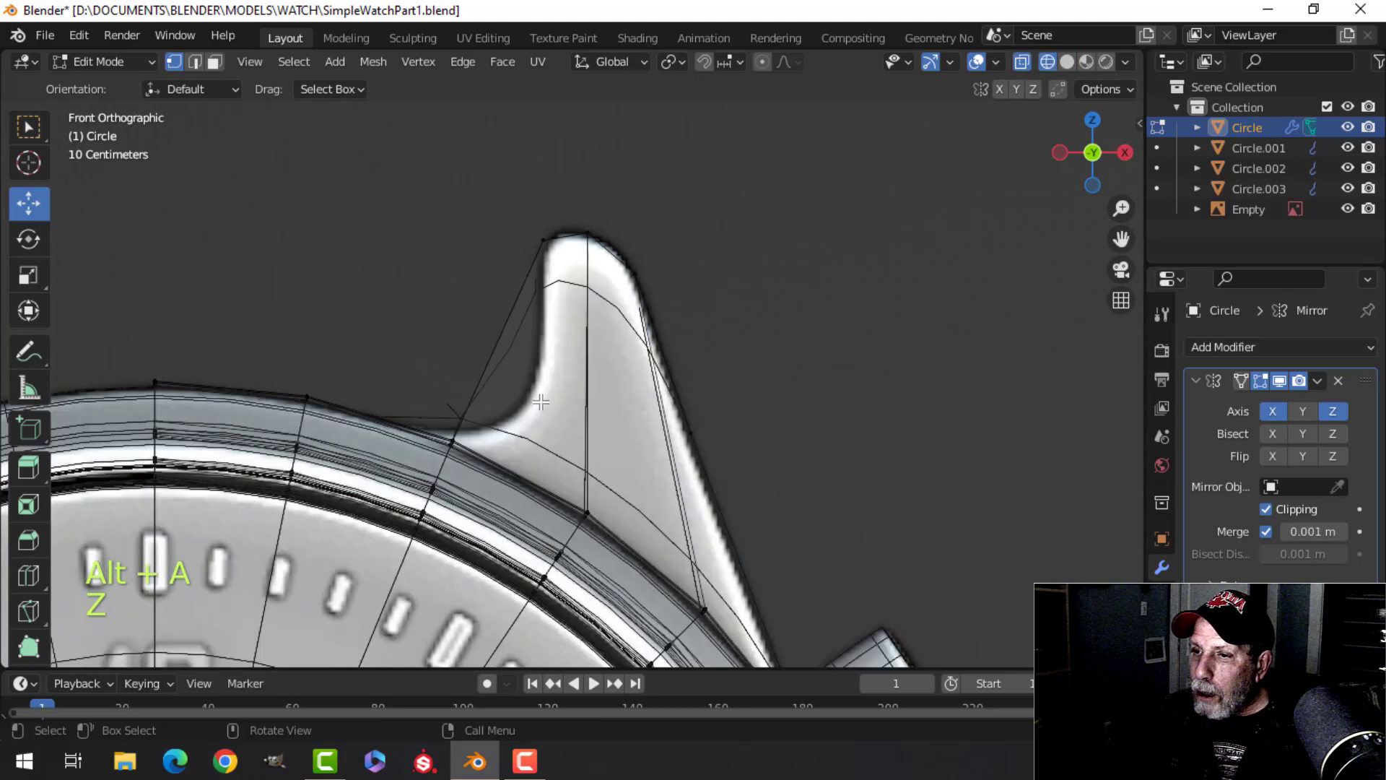
scroll(600, 293, up, 1)
key(b)
drag(511, 198, 563, 238)
key(g)
click(571, 232)
Nudge the lug's top vertex and outer shoulder vertices to follow the reference tip's rounded outline
key(alt+a)
click(595, 211)
key(g)
click(611, 220)
key(alt+a)
key(b)
drag(634, 235, 690, 321)
key(g)
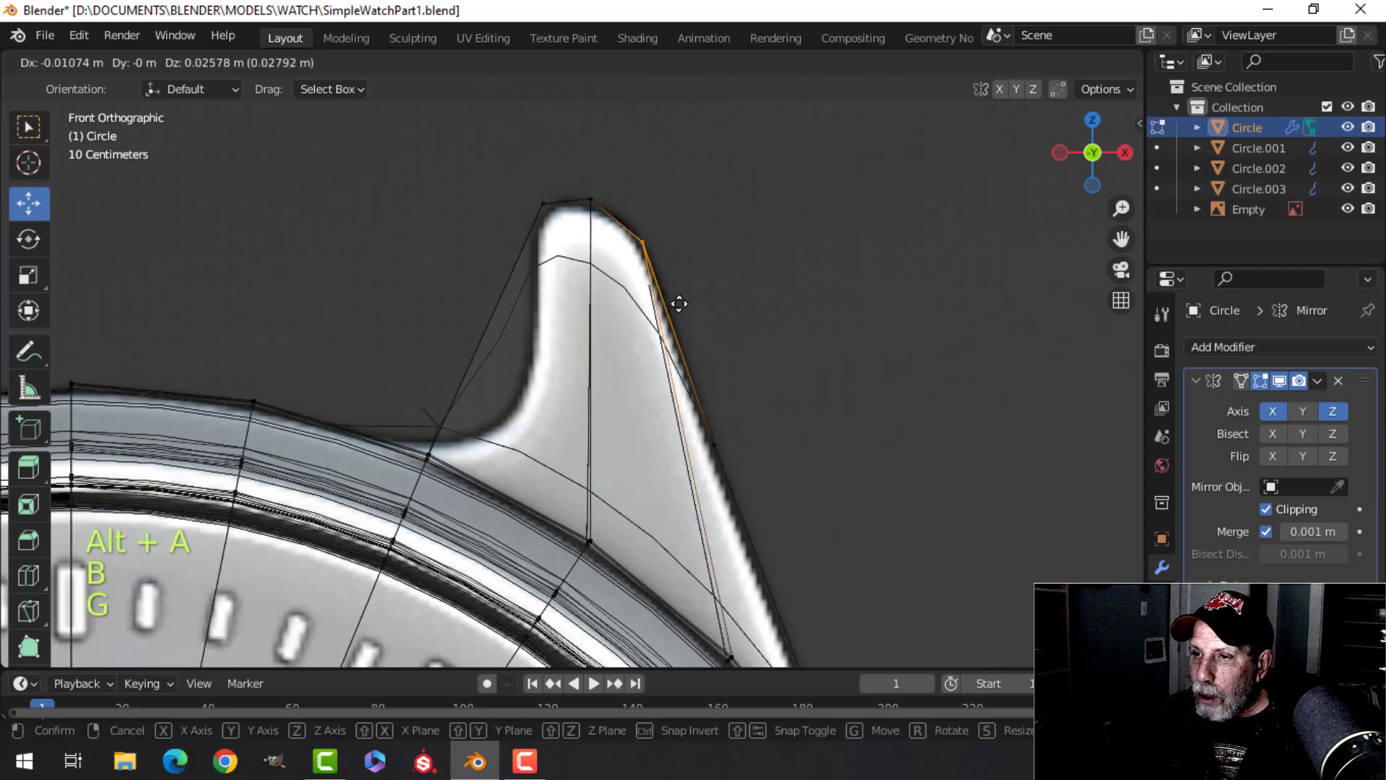
click(674, 300)
Show the lug in solid shading from the side and set the Subdivision modifier's viewport level to 2
key(z)
click(908, 324)
mouse_move(820, 335)
middle_down()
mouse_move(784, 384)
mouse_move(752, 380)
mouse_move(797, 349)
mouse_move(584, 384)
mouse_move(510, 365)
mouse_move(475, 398)
mouse_move(470, 495)
mouse_move(749, 362)
mouse_move(557, 402)
middle_up()
key(alt+a)
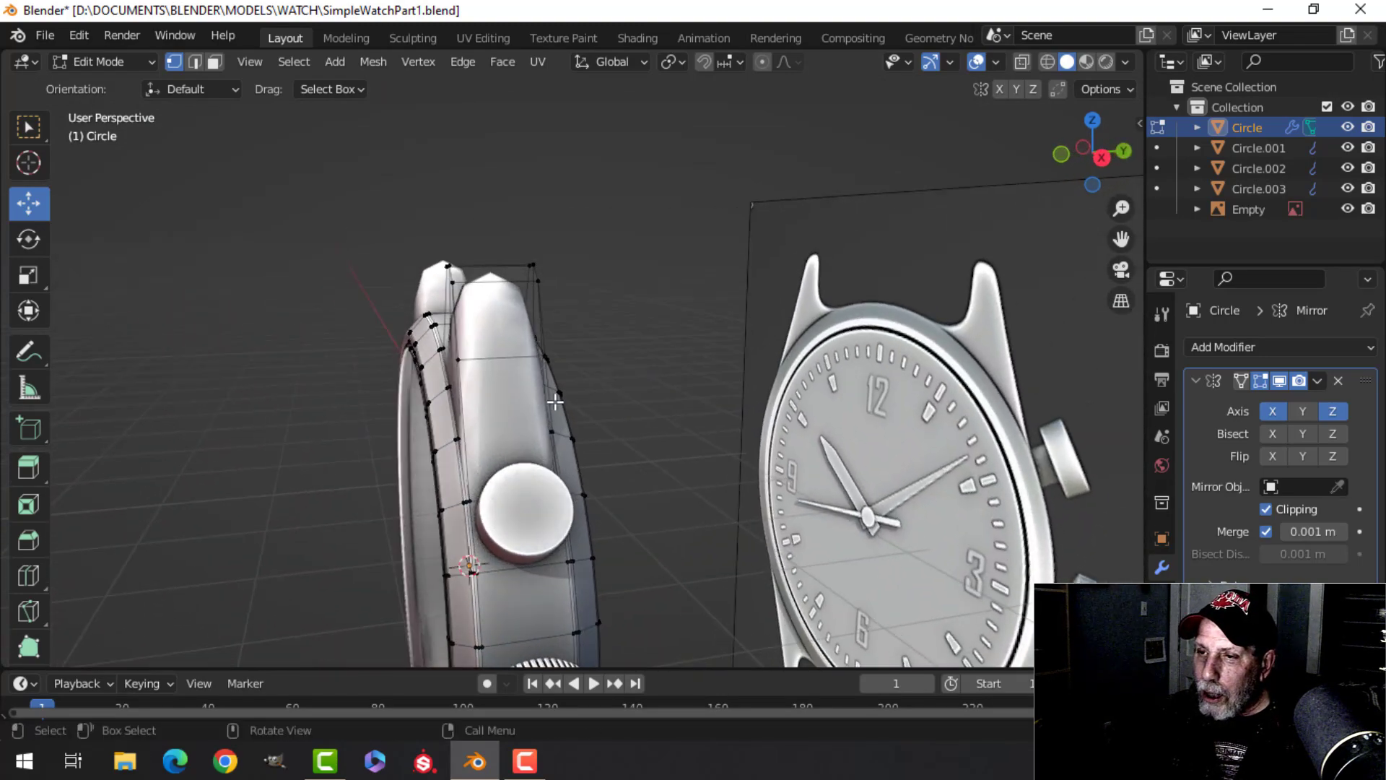
key(ctrl+1)
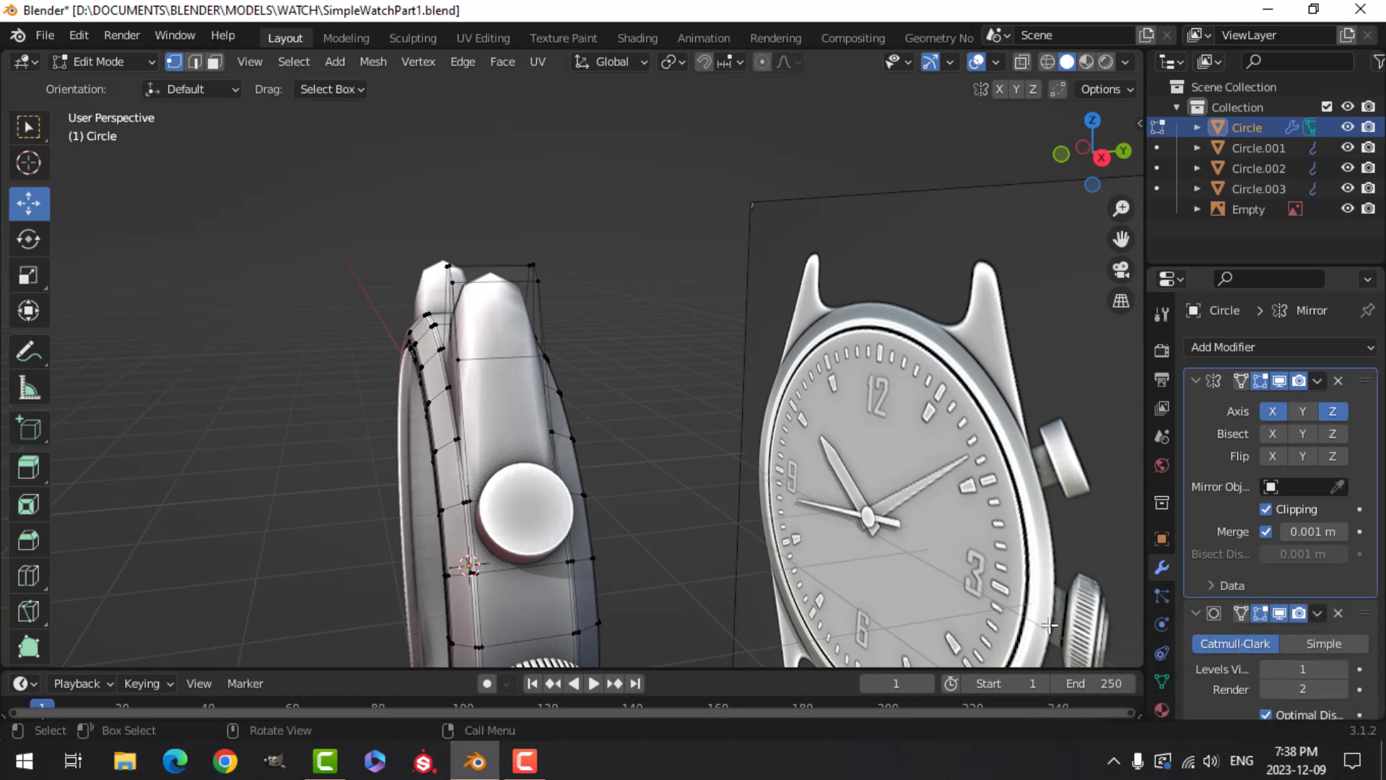
scroll(1328, 608, down, 2)
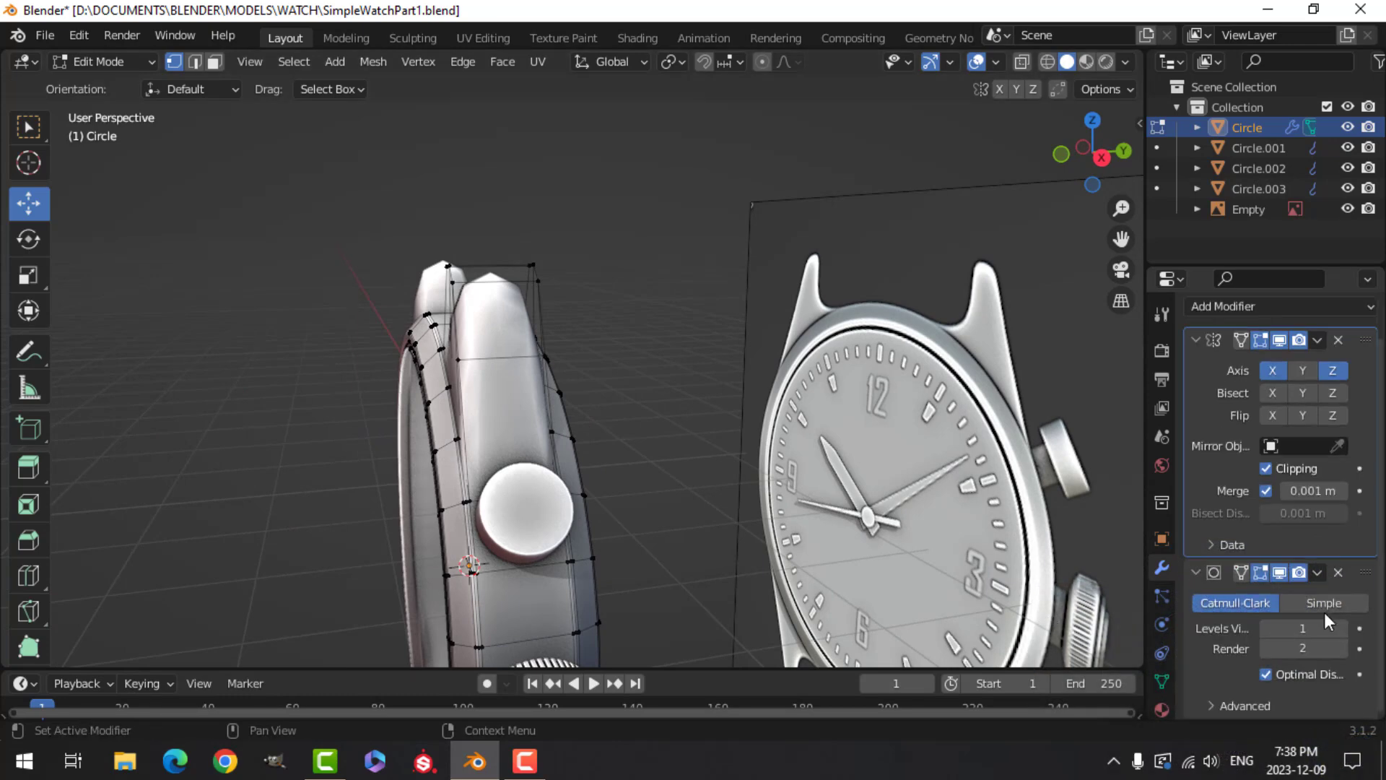
click(1198, 337)
click(1344, 464)
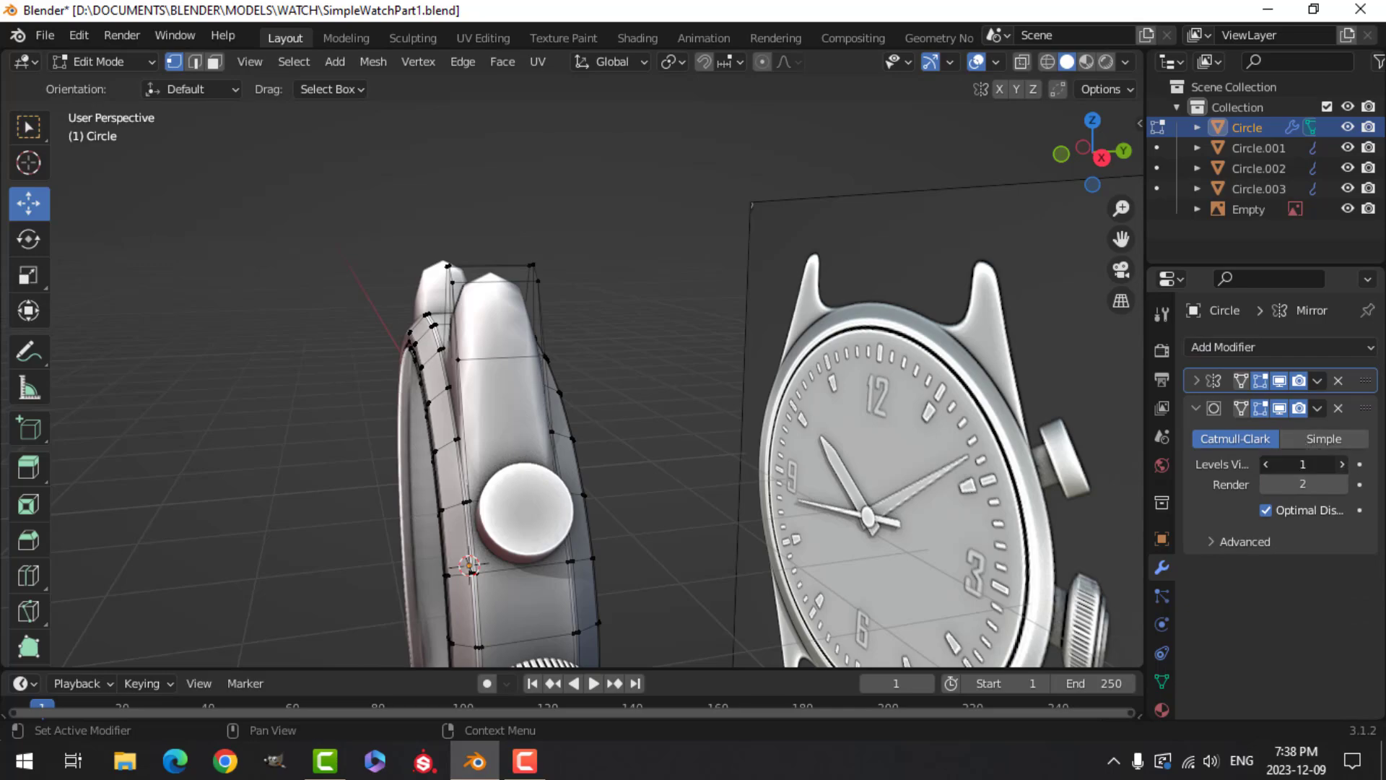
Add a single centred loop cut running up the middle of the lug's side face
middle_drag(597, 433, 591, 348)
key(ctrl+r)
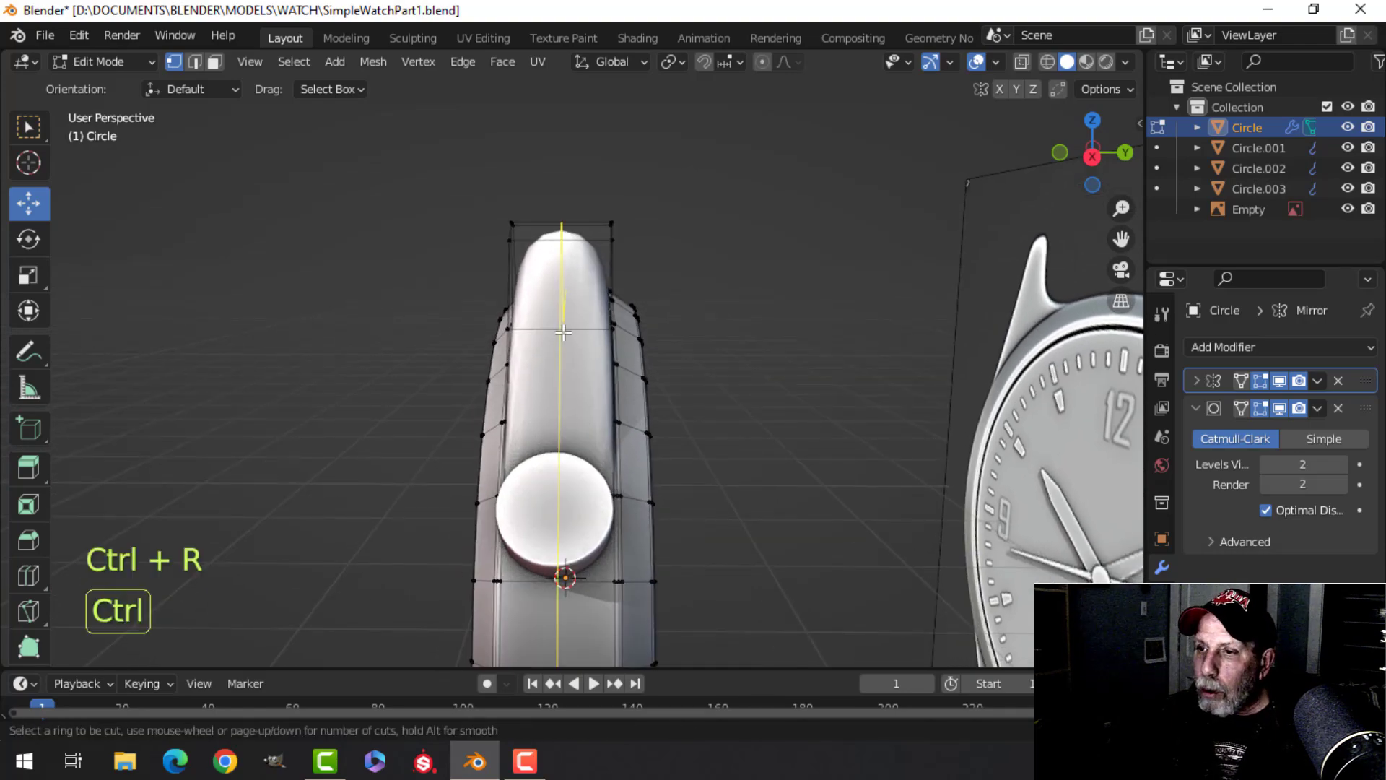
click(563, 332)
right_click(563, 332)
middle_drag(623, 309, 680, 329)
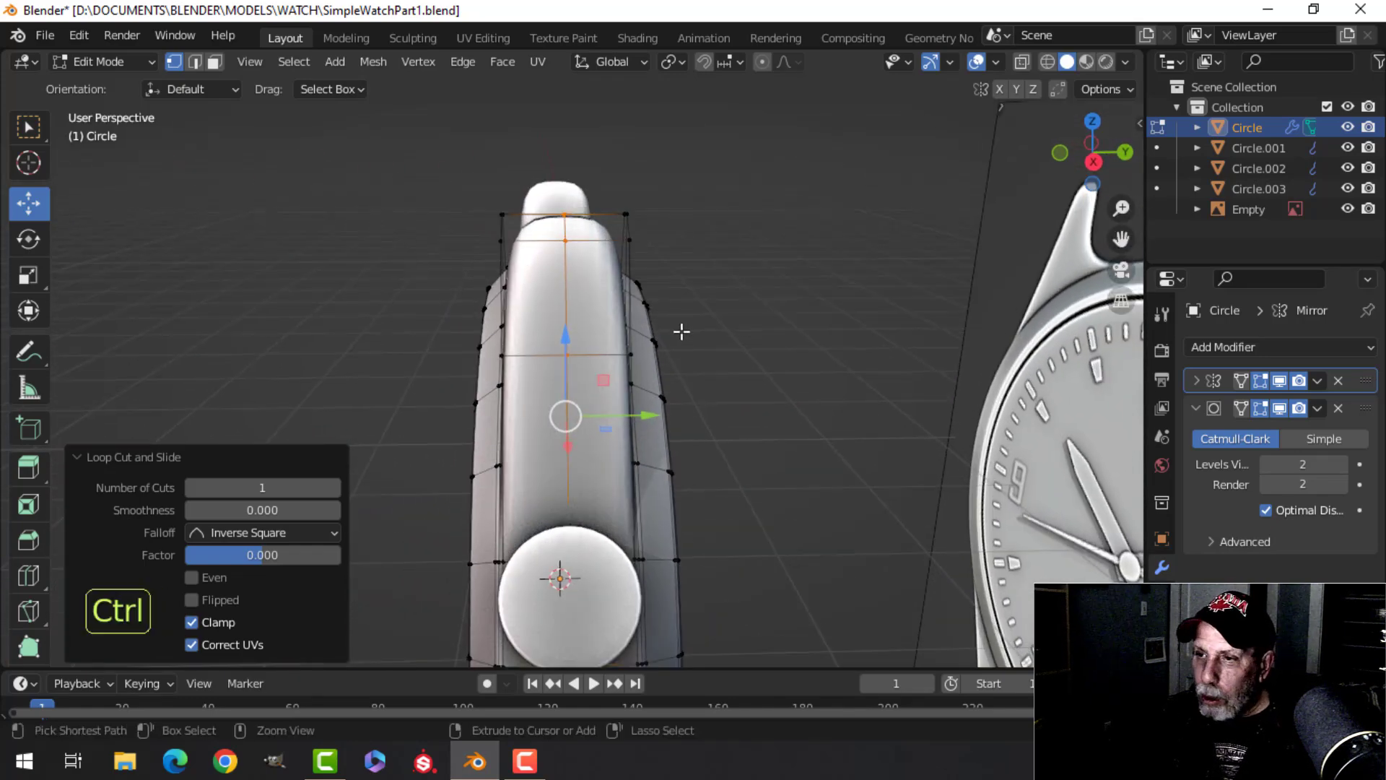
Bevel the lug's centre loop with one segment about 0.181 m wide, placing an edge near each side of the lug
key(ctrl+b)
scroll(686, 329, down, 1)
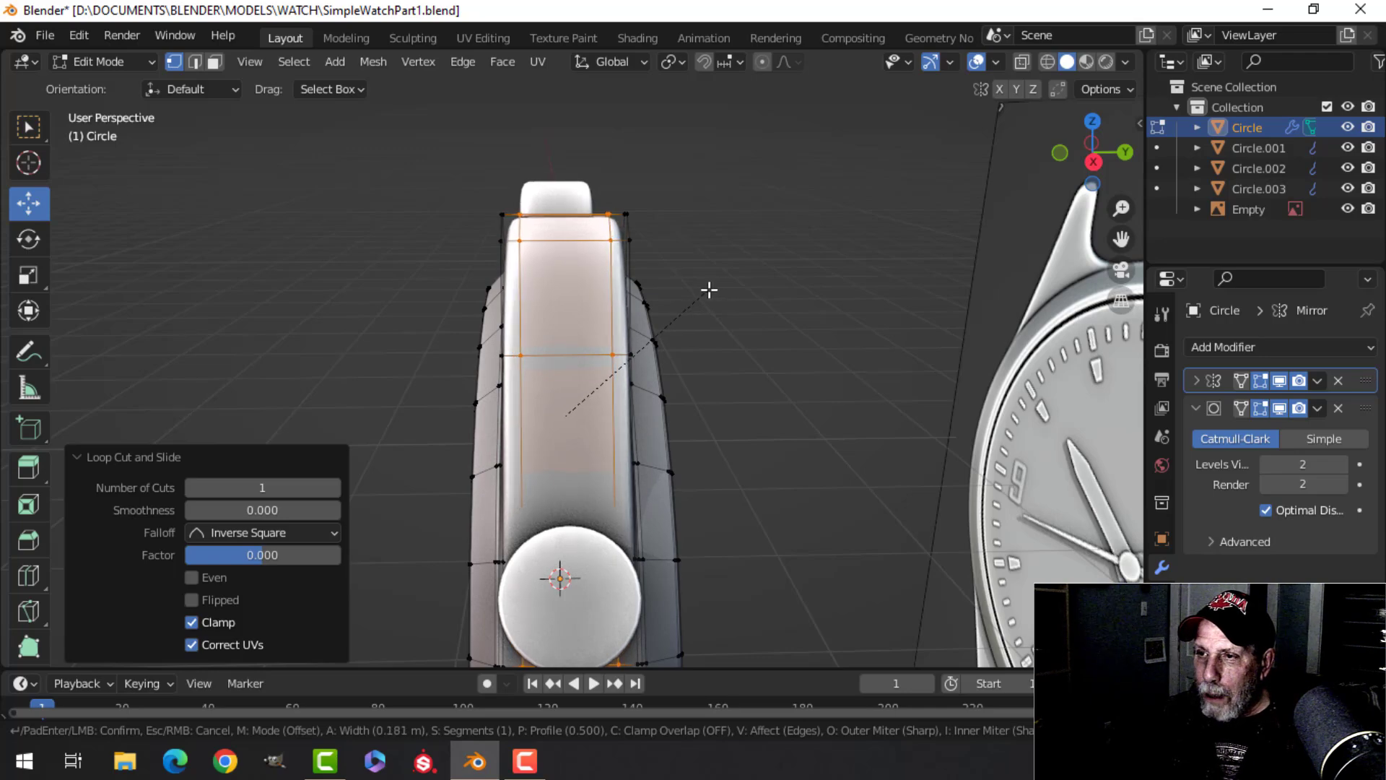
click(709, 289)
middle_drag(709, 290, 726, 351)
Examine the smoothed lugs and case in Object Mode from several angles
key(Tab)
scroll(656, 360, down, 5)
middle_drag(645, 393, 584, 383)
key(alt+a)
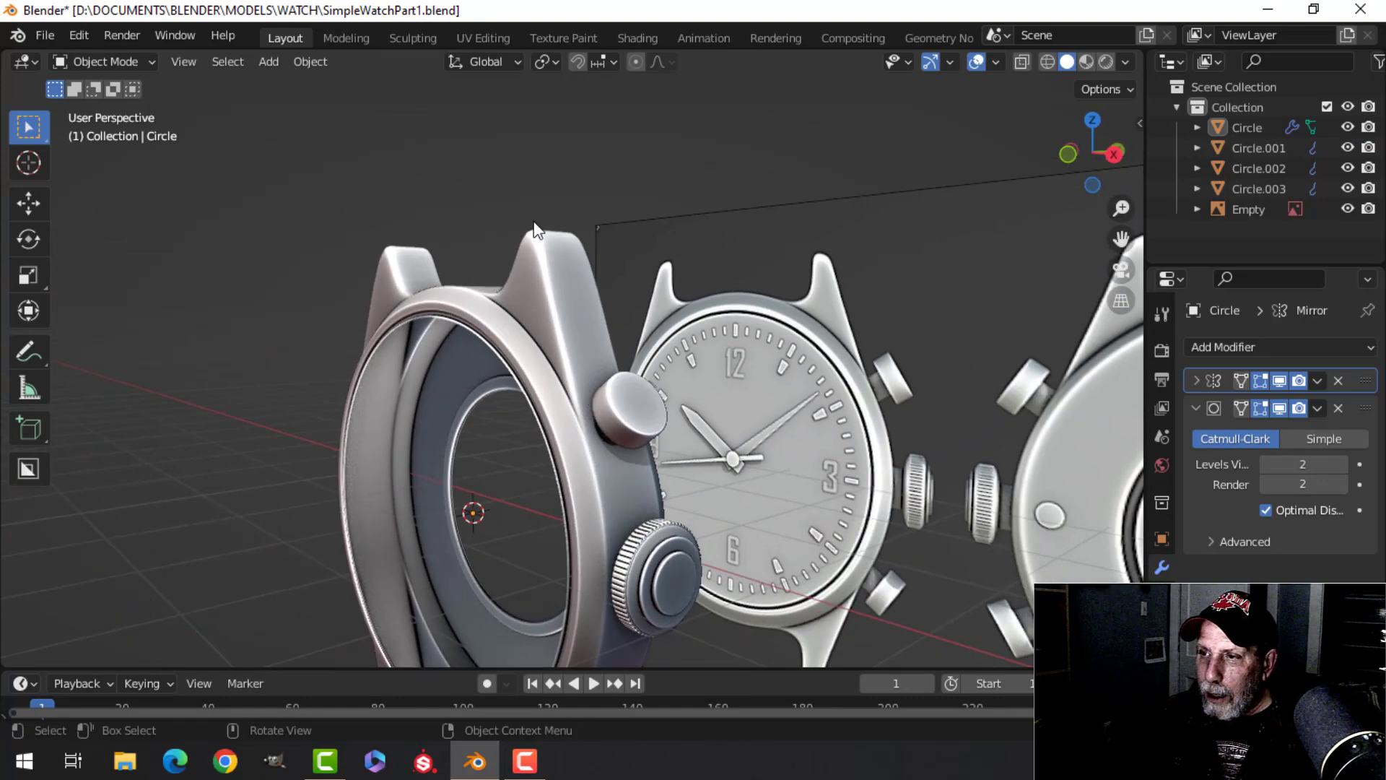
middle_drag(553, 229, 665, 297)
scroll(594, 356, up, 3)
middle_drag(594, 355, 587, 363)
shift+middle_drag(565, 272, 482, 372)
click(482, 372)
In front wireframe view, add an unslid loop cut across the lug halfway between its base and tip
key(KP_1)
key(Tab)
key(z)
click(473, 364)
scroll(462, 366, up, 2)
scroll(444, 362, down, 5)
middle_drag(444, 362, 483, 340)
key(alt+a)
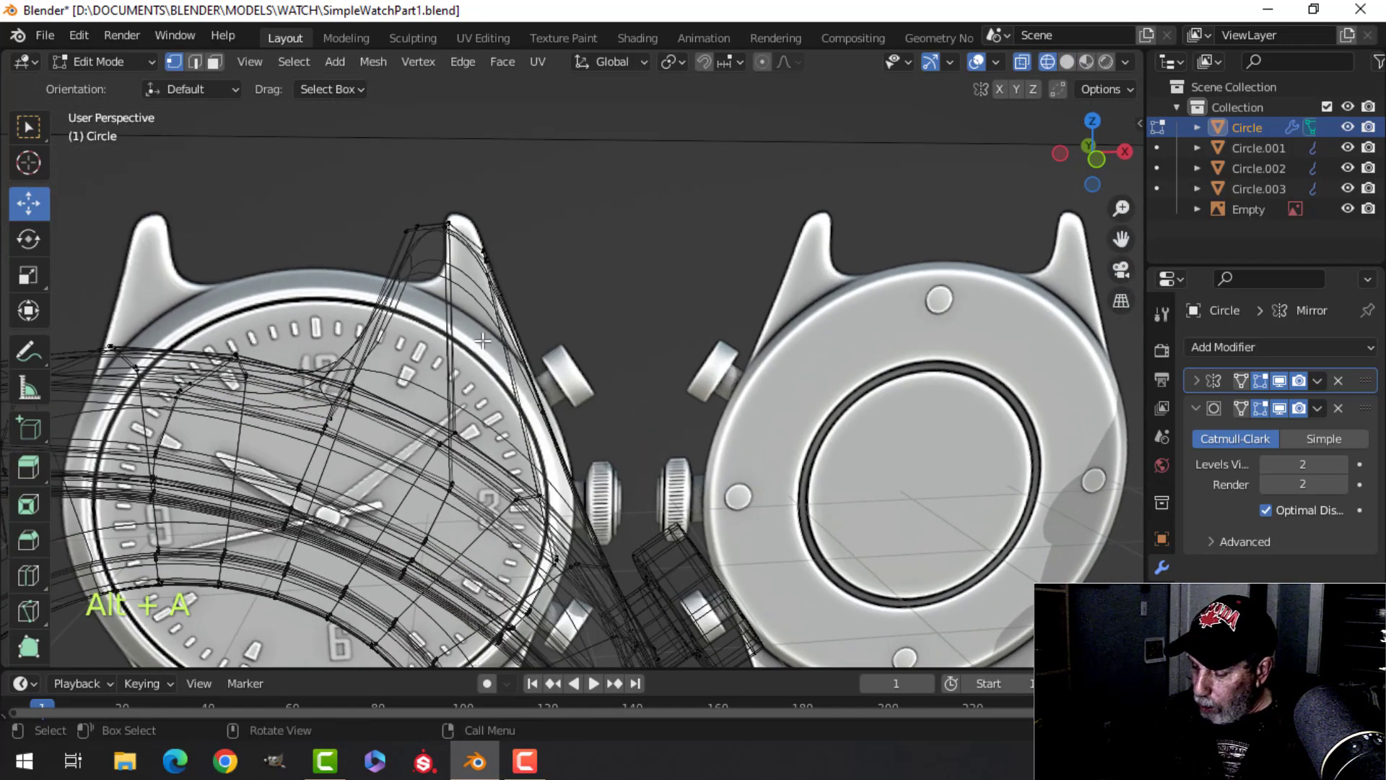
key(KP_1)
key(ctrl+r)
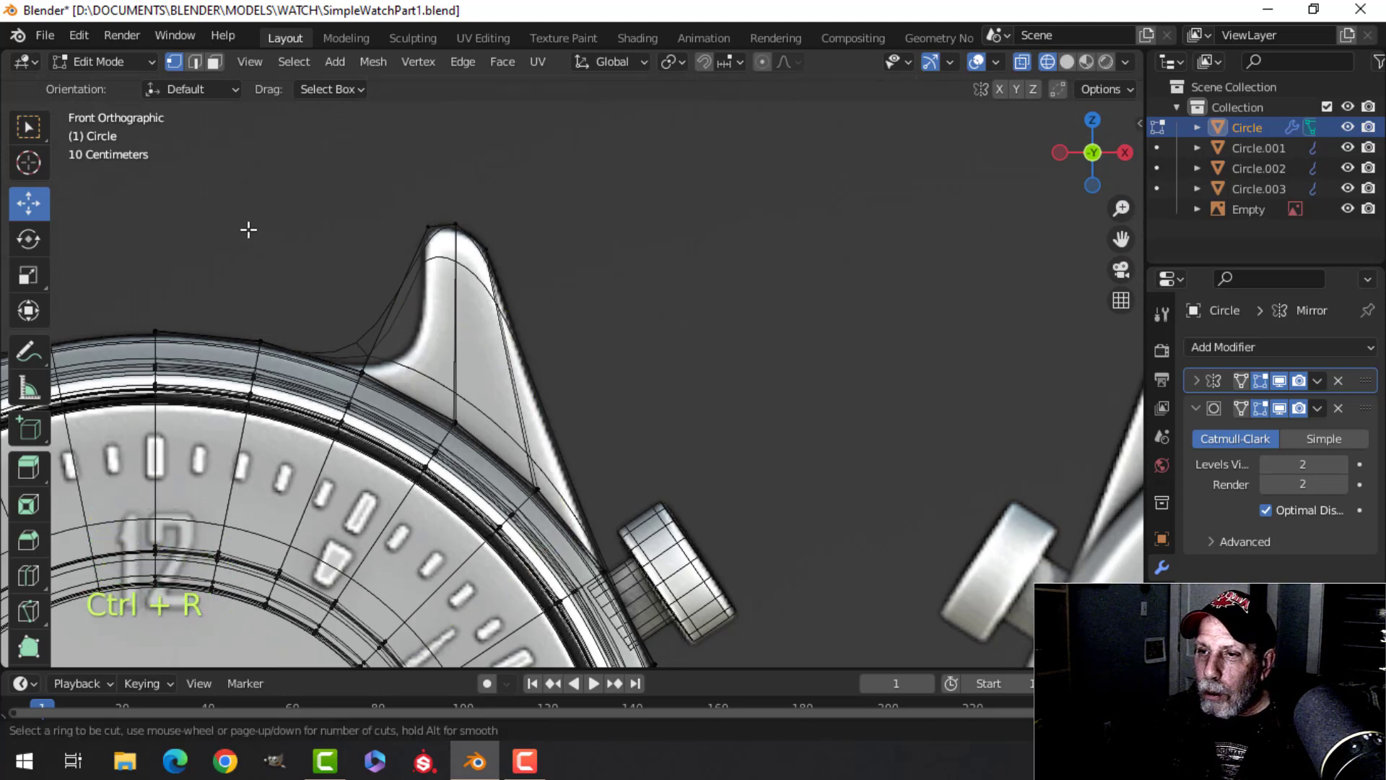
click(400, 293)
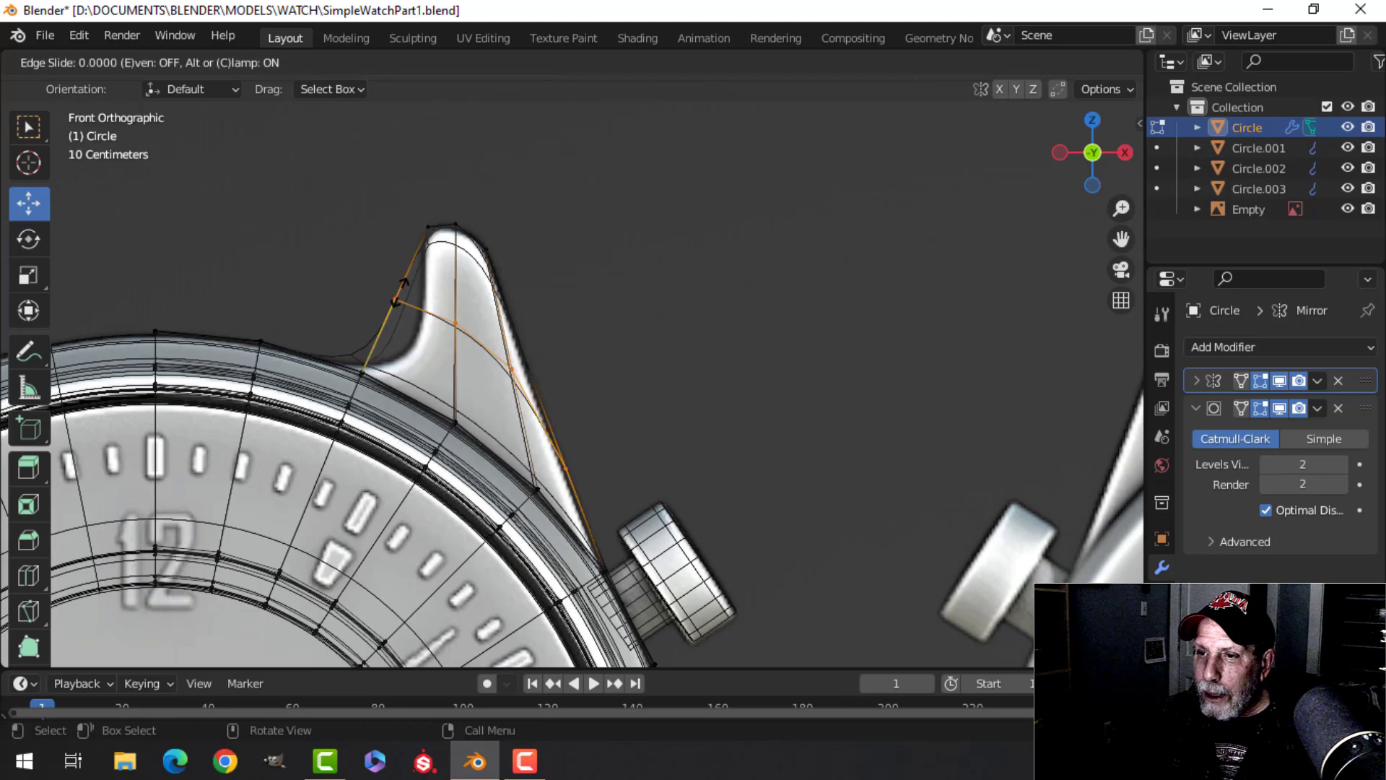
right_click(454, 296)
Move the new loop's inner-side vertices onto the reference lug's concave curve and preview the result in solid shading
key(alt+a)
key(b)
drag(351, 268, 422, 327)
key(g)
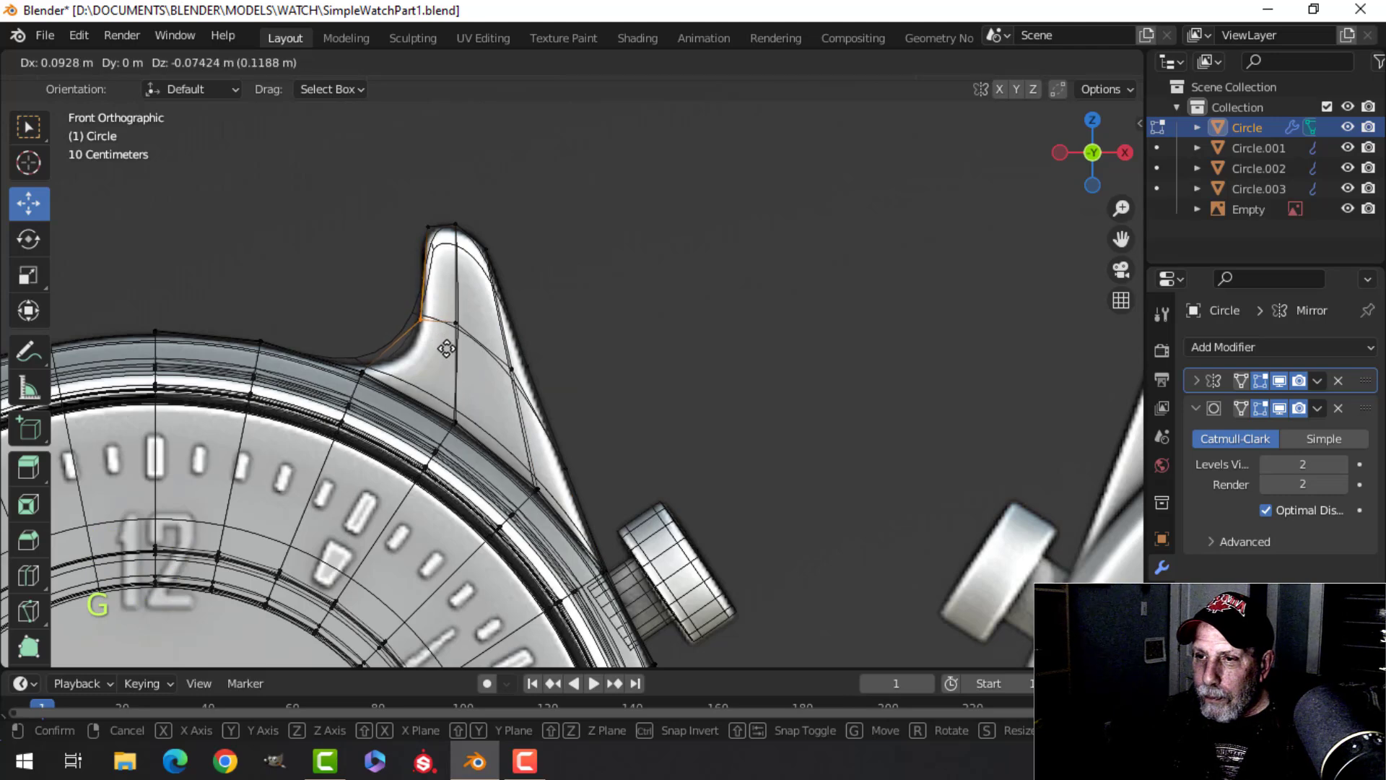
click(446, 371)
key(z)
click(616, 345)
key(Tab)
middle_drag(604, 345, 673, 362)
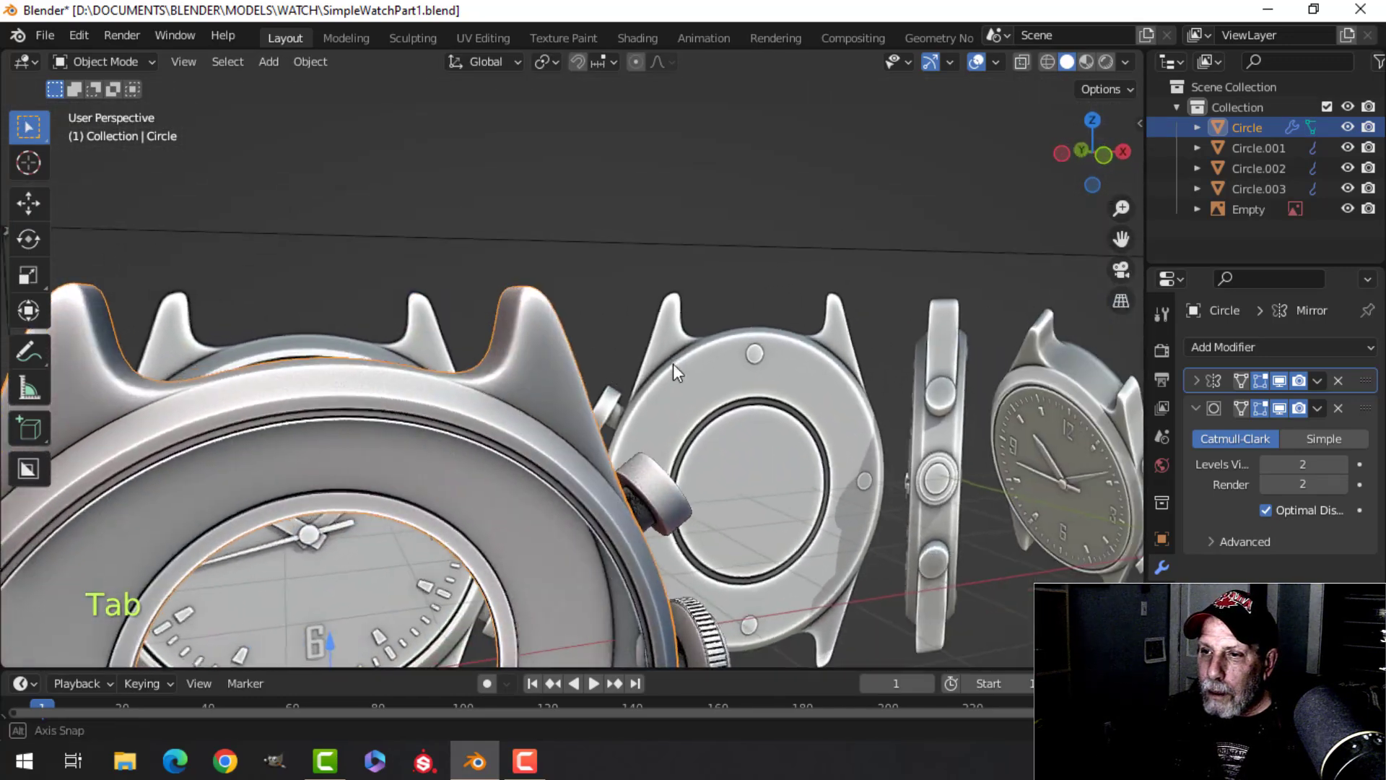
scroll(442, 374, up, 4)
key(alt+a)
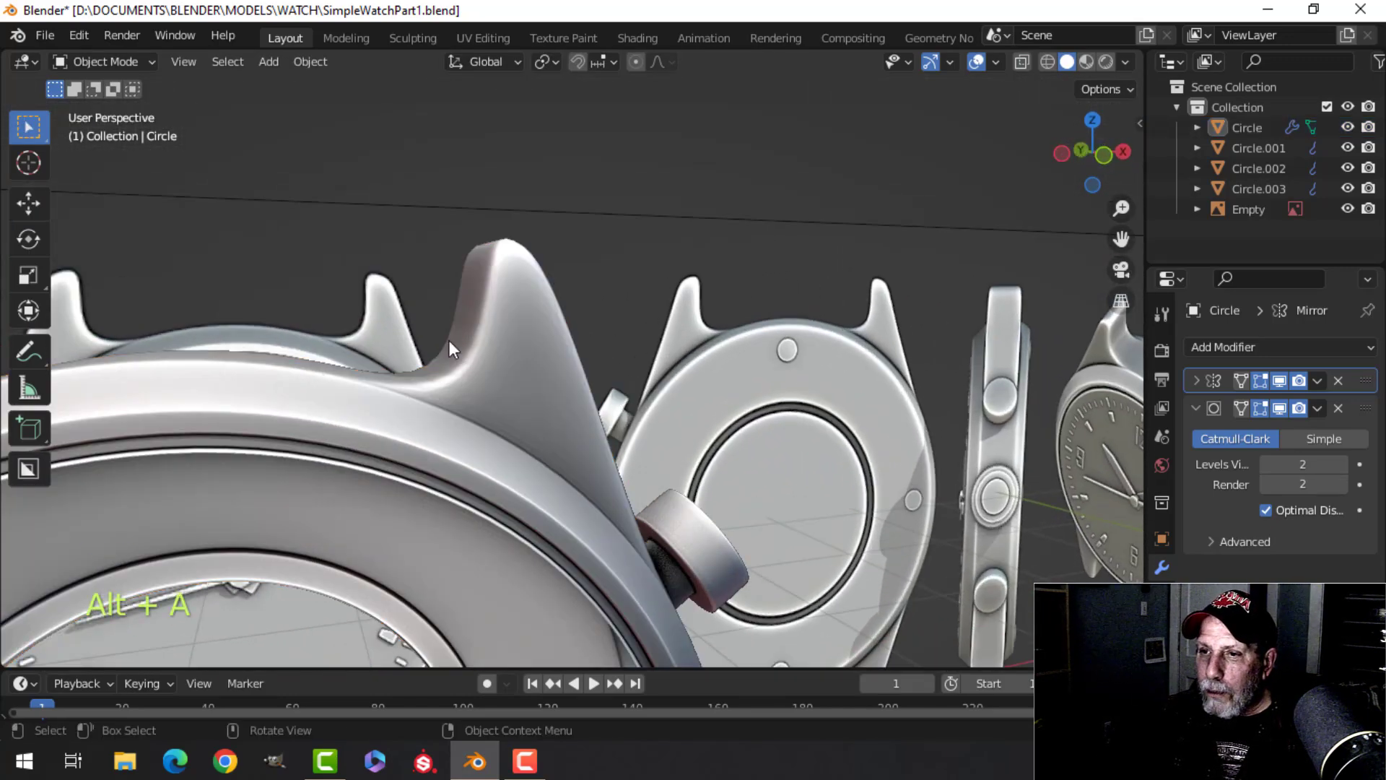
Move the lug's inner tip vertices about -0.025 m in X and -0.003 m in Z in front wireframe view
key(KP_1)
key(Tab)
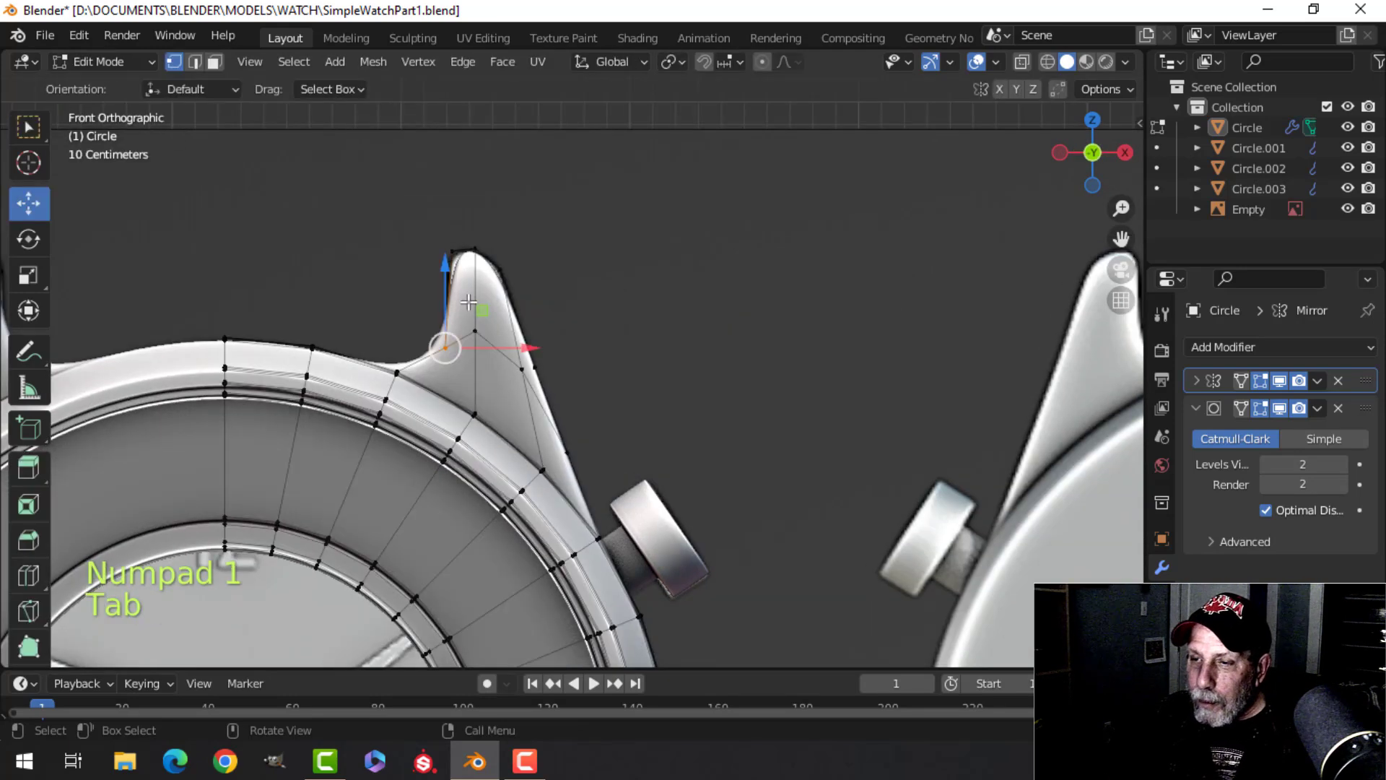
scroll(486, 304, up, 2)
key(z)
click(317, 301)
key(alt+a)
key(b)
drag(404, 207, 382, 186)
key(g)
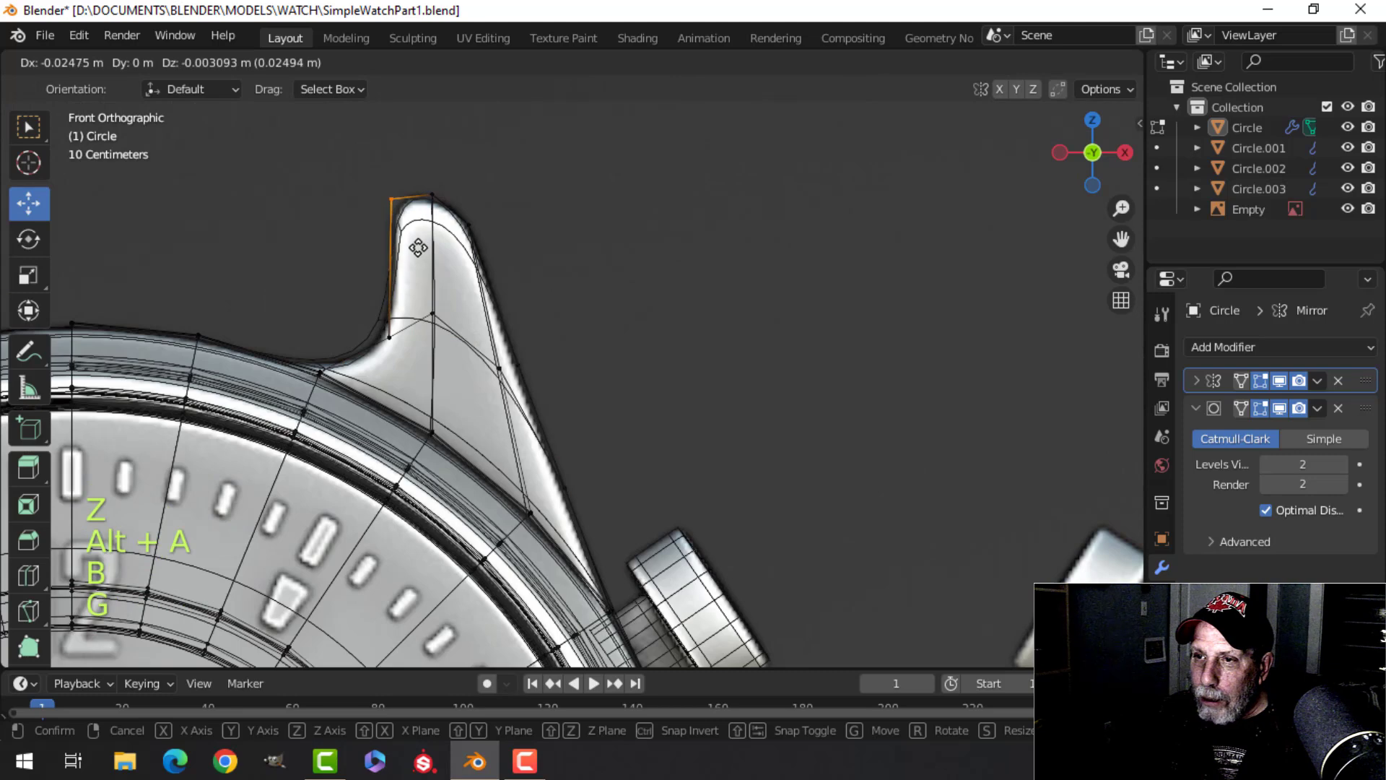
click(405, 306)
Lower the inner-side vertices of the lug's middle loop by about 0.031 m in Z
key(alt+a)
key(b)
drag(361, 326, 411, 359)
key(g)
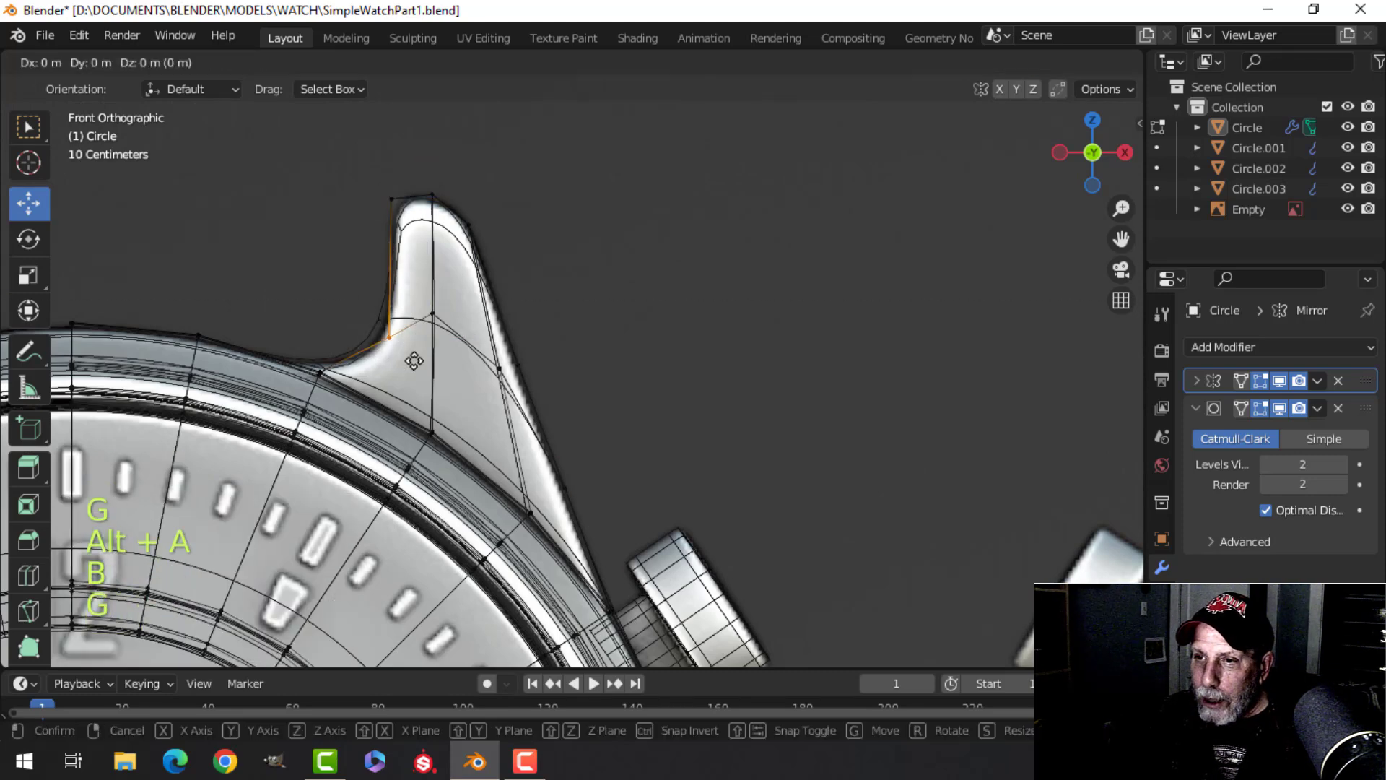
click(413, 369)
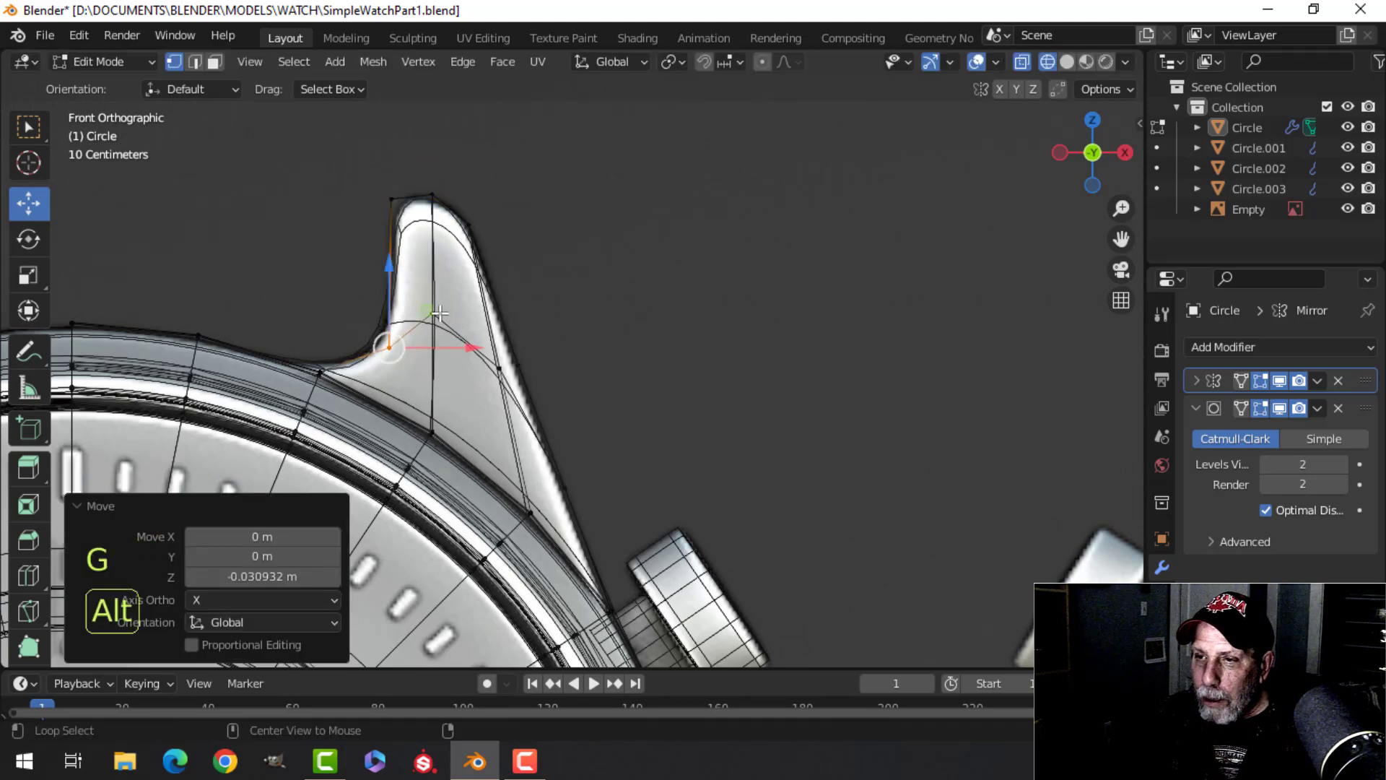
Lower the middle loop's central vertices about 0.05 m and shift its outer vertices about -0.006 m in X and -0.009 m in Z
key(alt+a)
key(b)
drag(418, 299, 446, 330)
key(g)
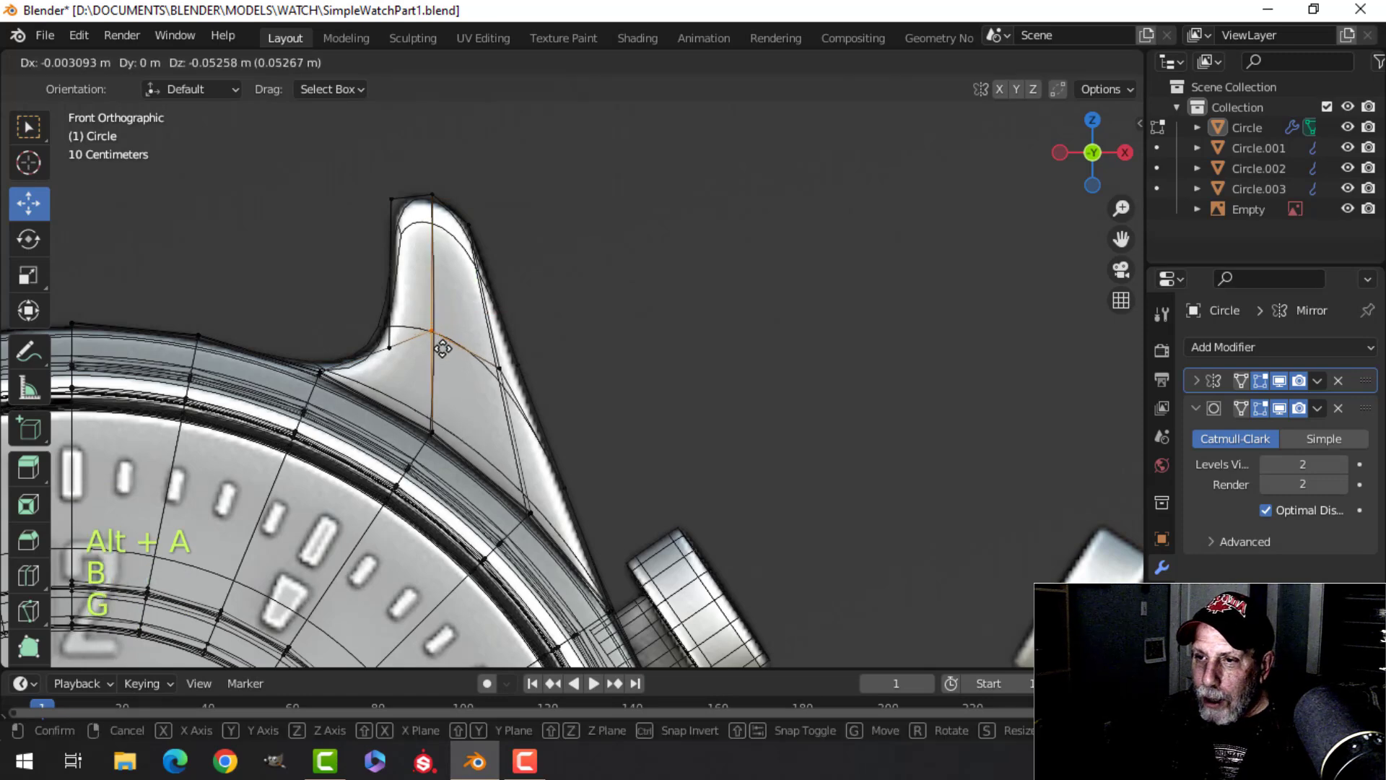
click(447, 347)
key(alt+a)
key(b)
drag(483, 353, 514, 381)
key(g)
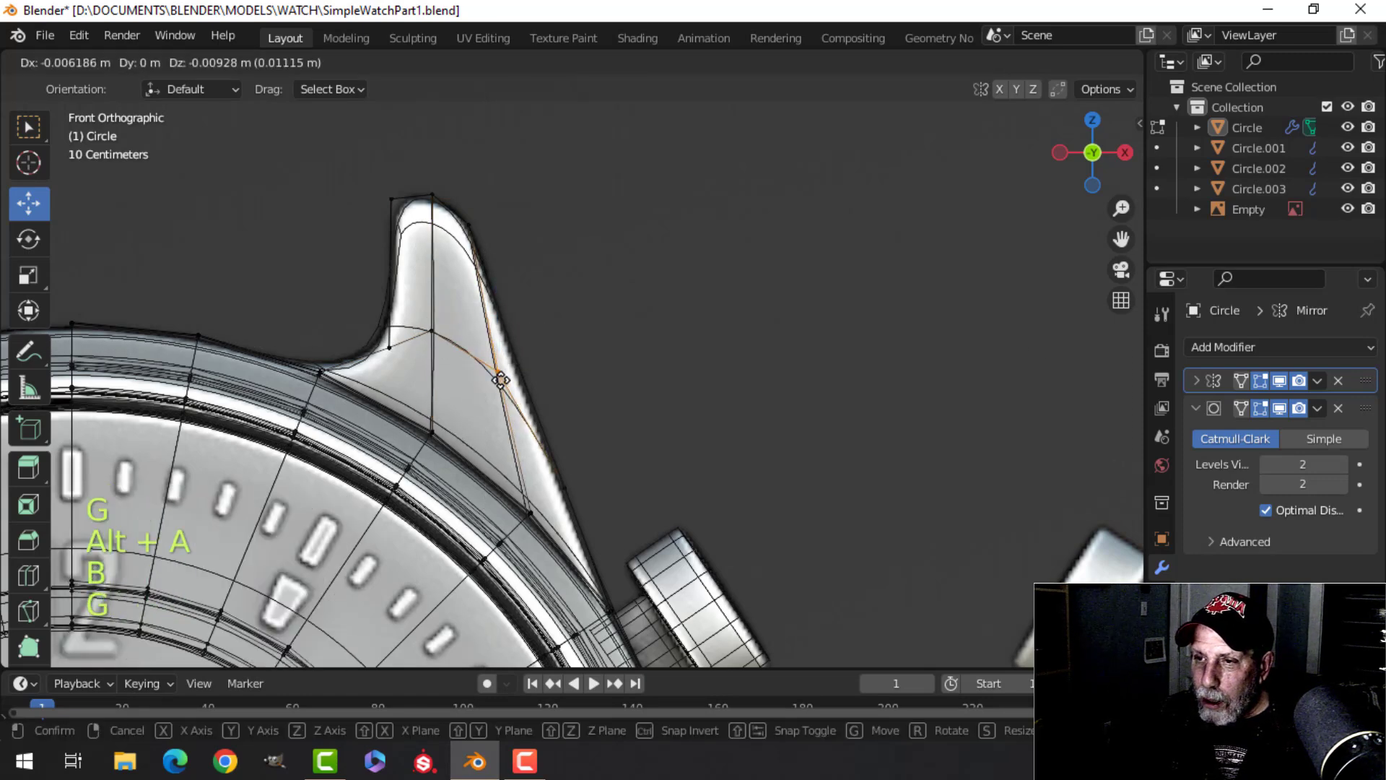
click(501, 380)
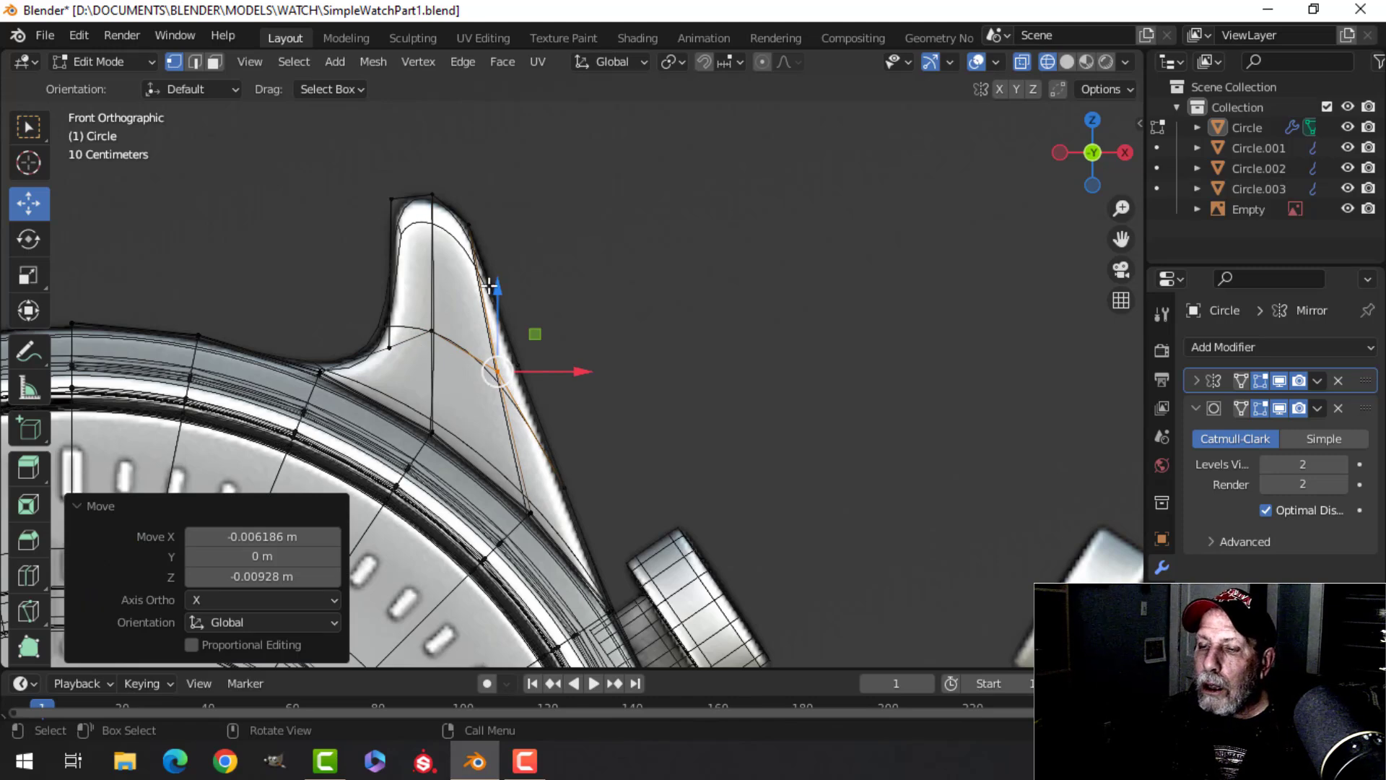
Examine the reshaped lug in solid shading, with Edit Mode off
key(alt+a)
key(z)
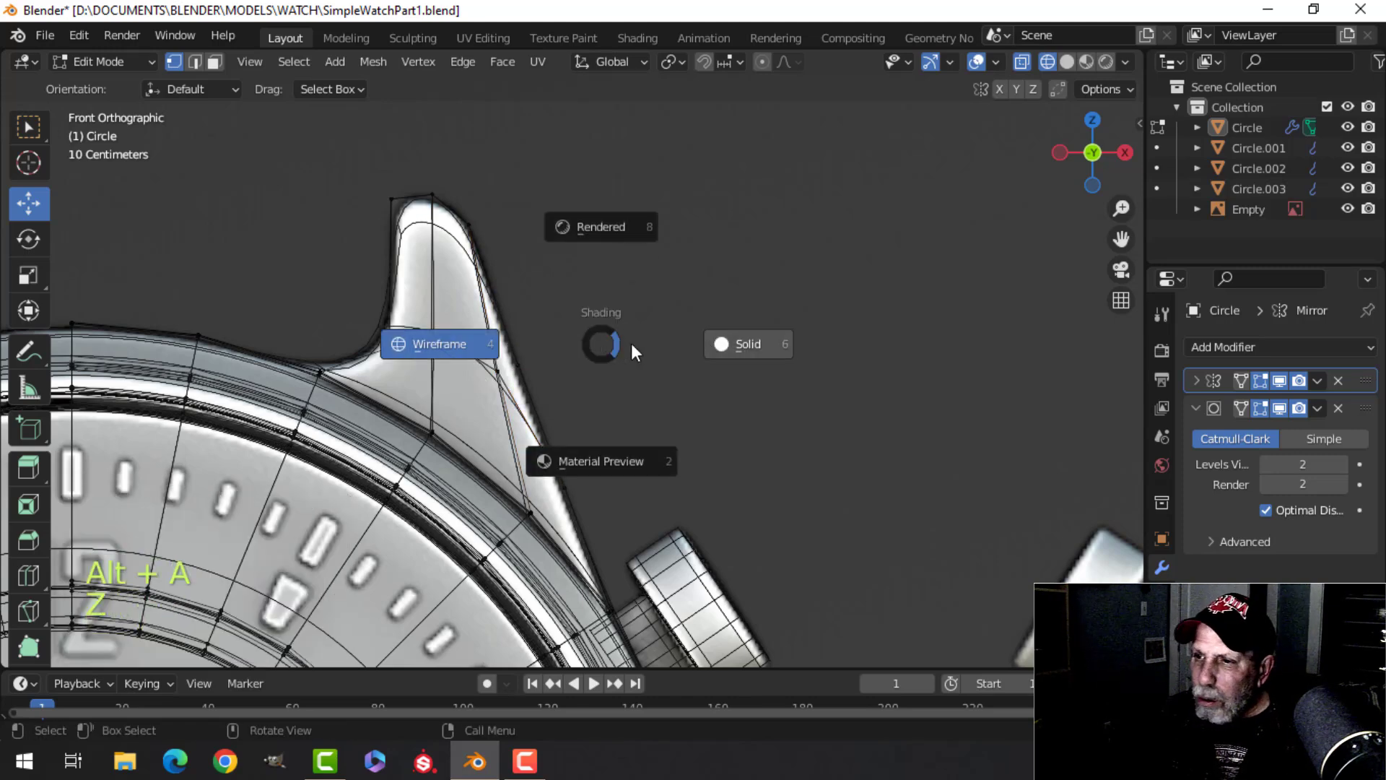
click(652, 335)
middle_drag(653, 335, 600, 401)
scroll(528, 344, down, 5)
key(Tab)
scroll(584, 318, down, 4)
Select the edges along the lug tip's inner corner and crease them by about 0.461
key(Tab)
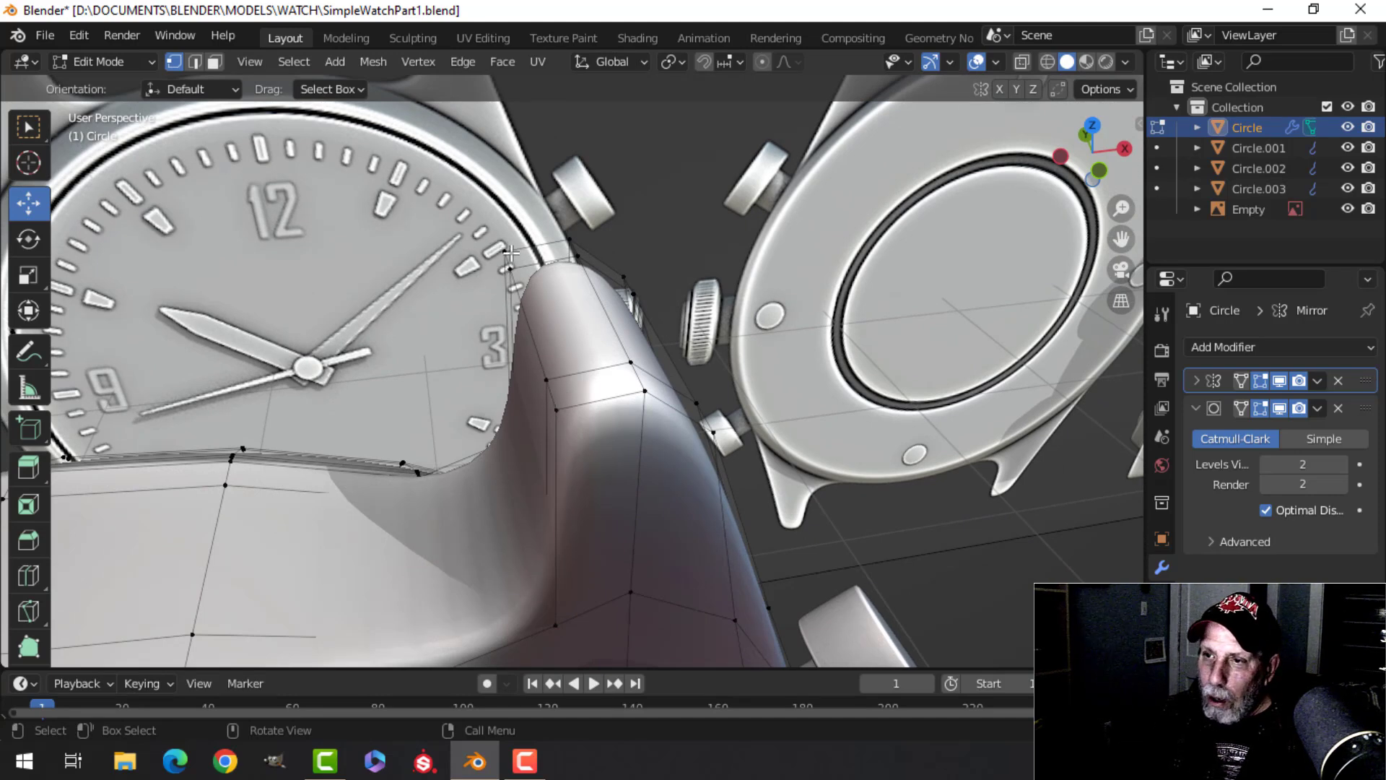
key(2)
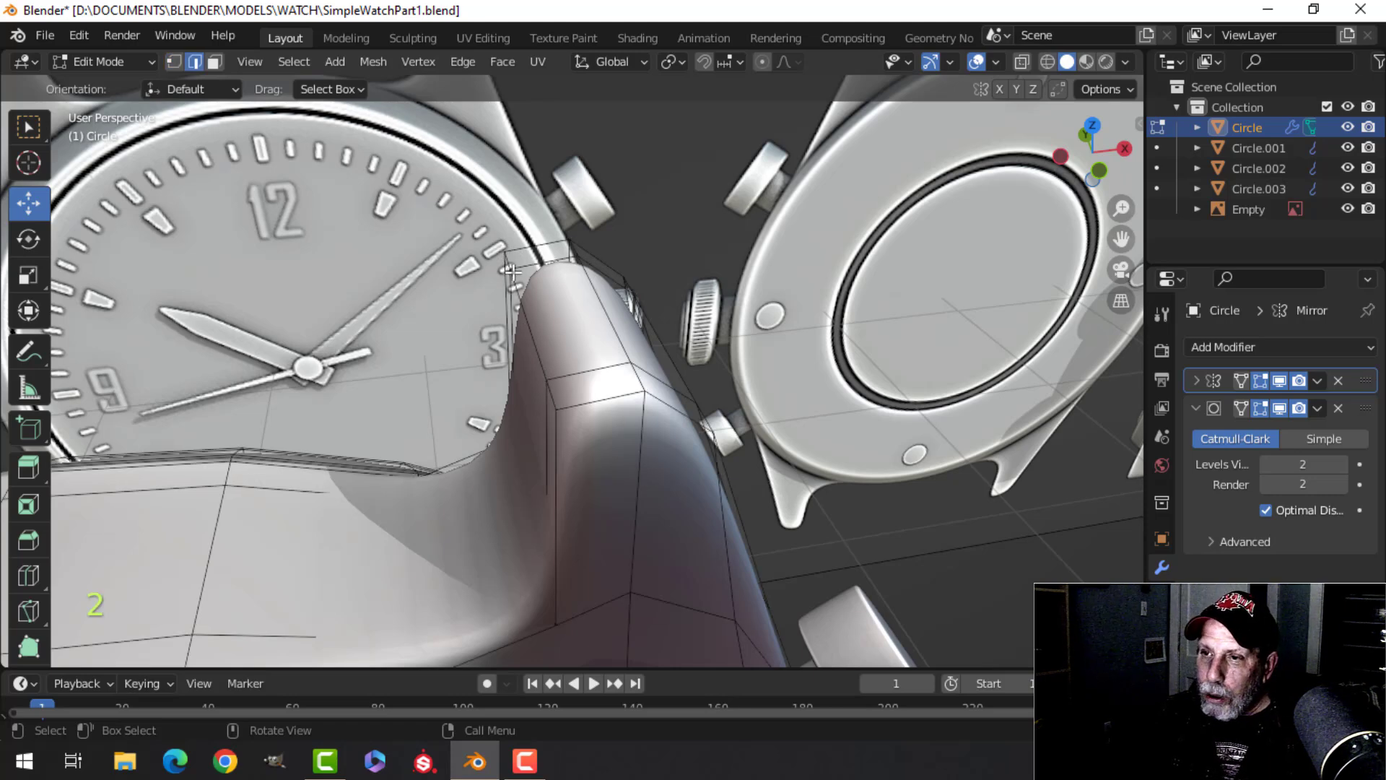
click(509, 264)
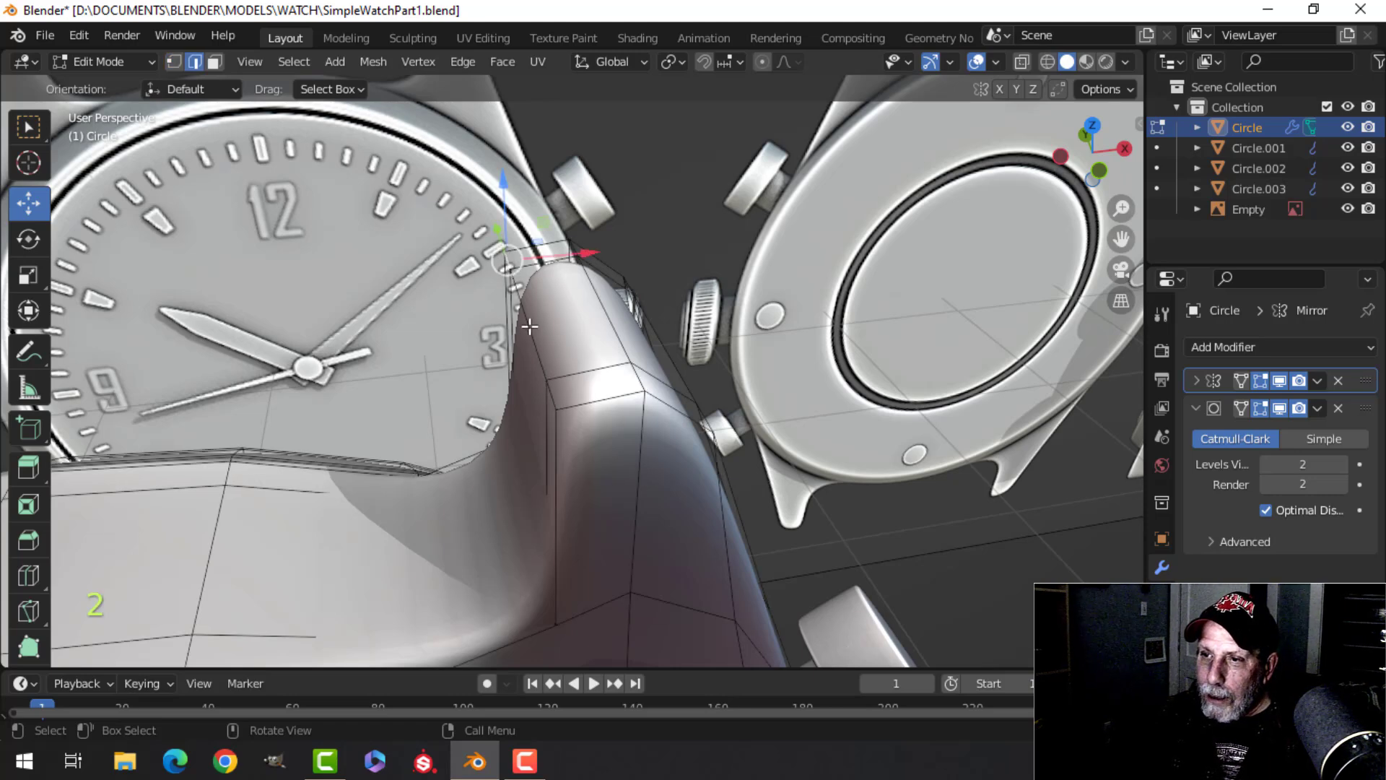
shift+click(541, 372)
middle_drag(556, 394, 643, 304)
shift+middle_drag(526, 298, 564, 425)
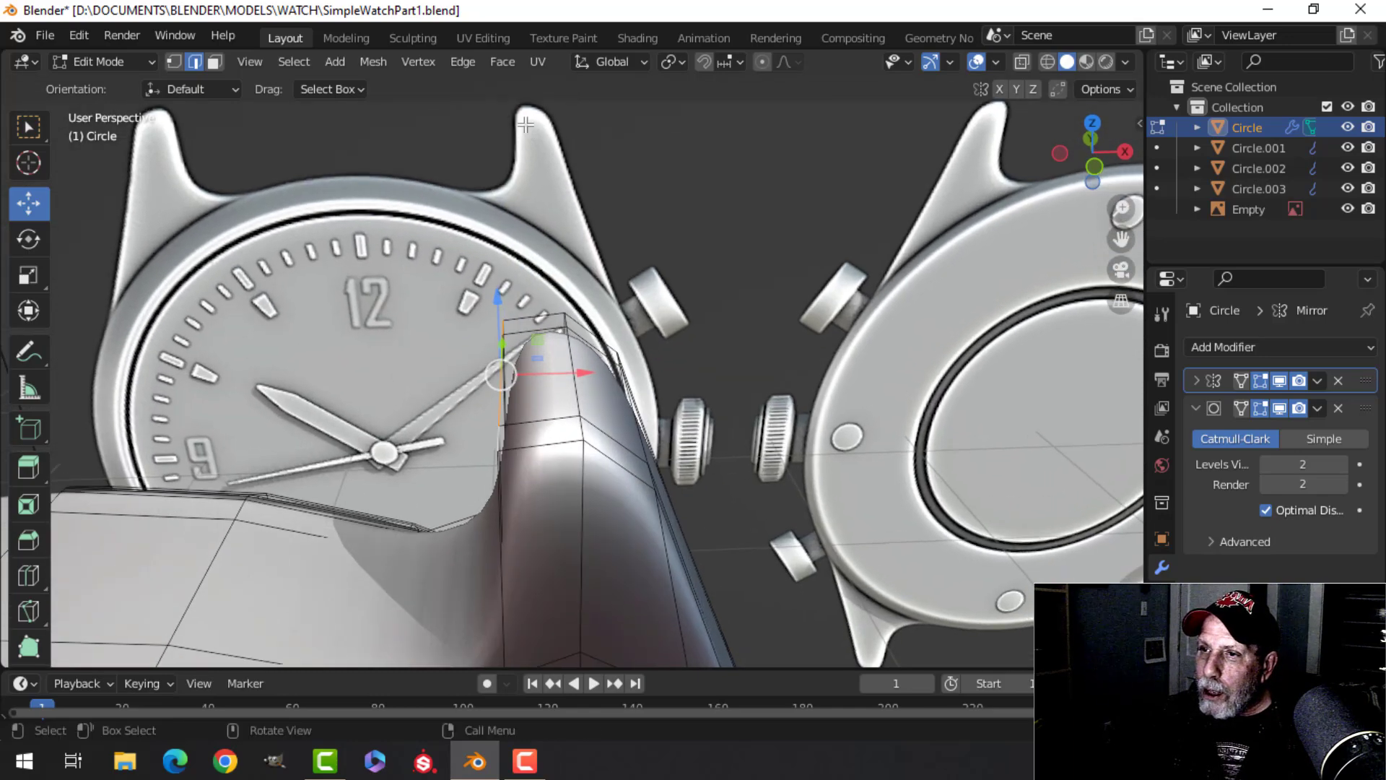
middle_drag(579, 304, 648, 373)
key(shift)
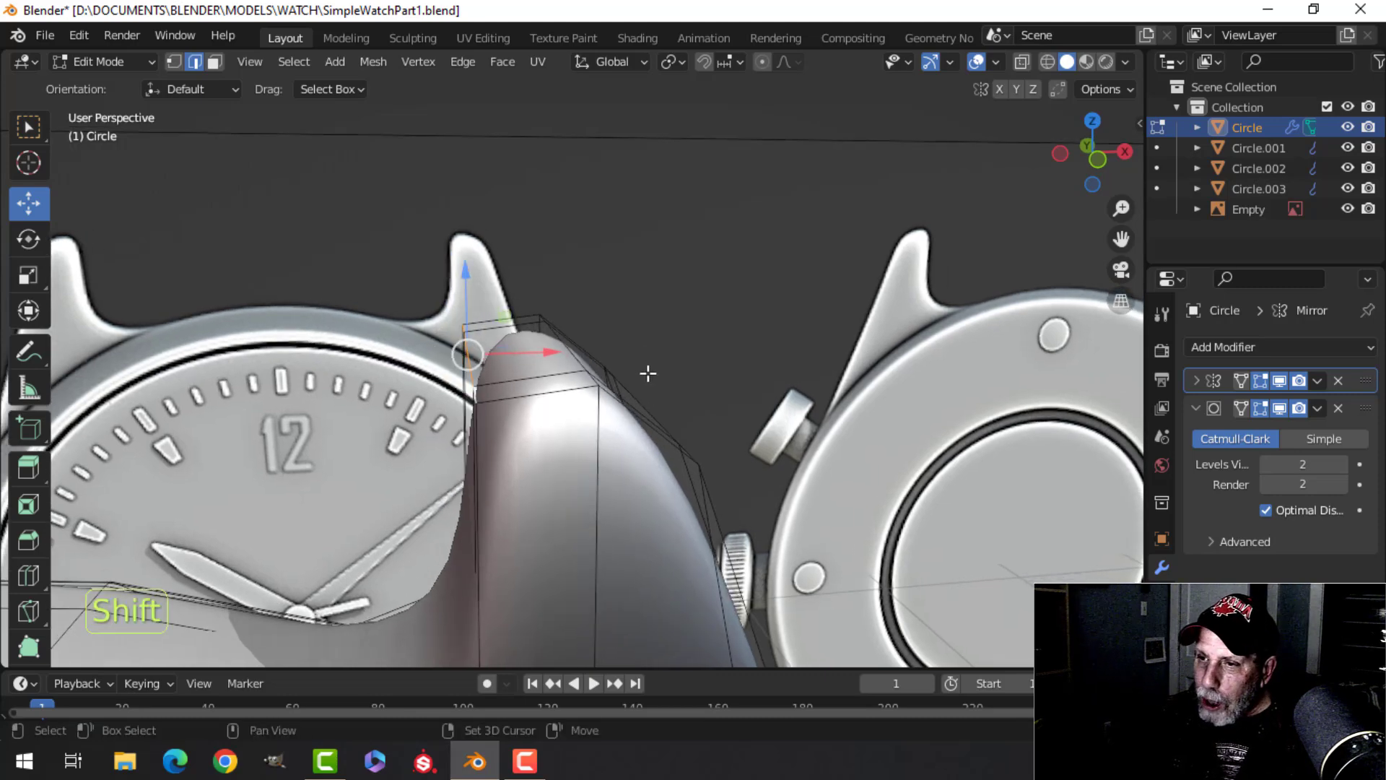
key(shift+e)
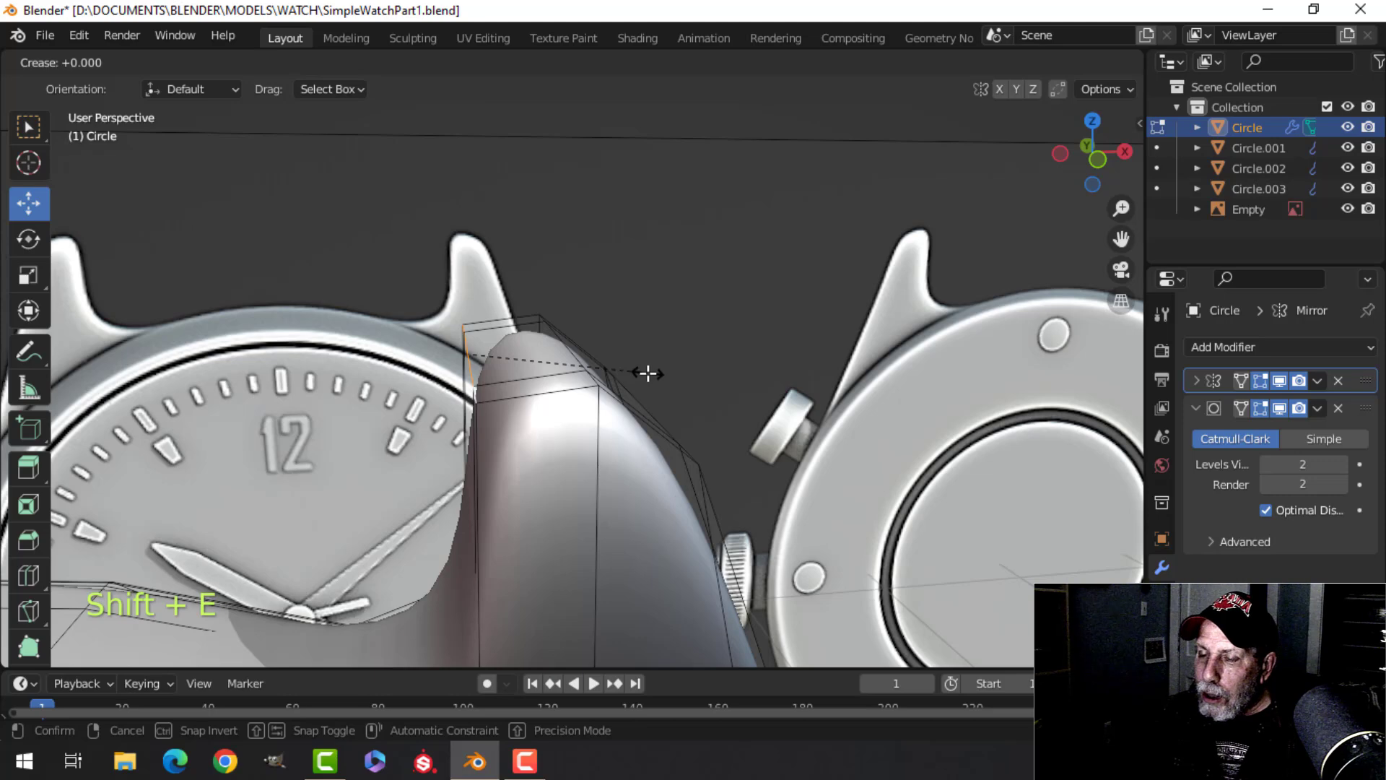
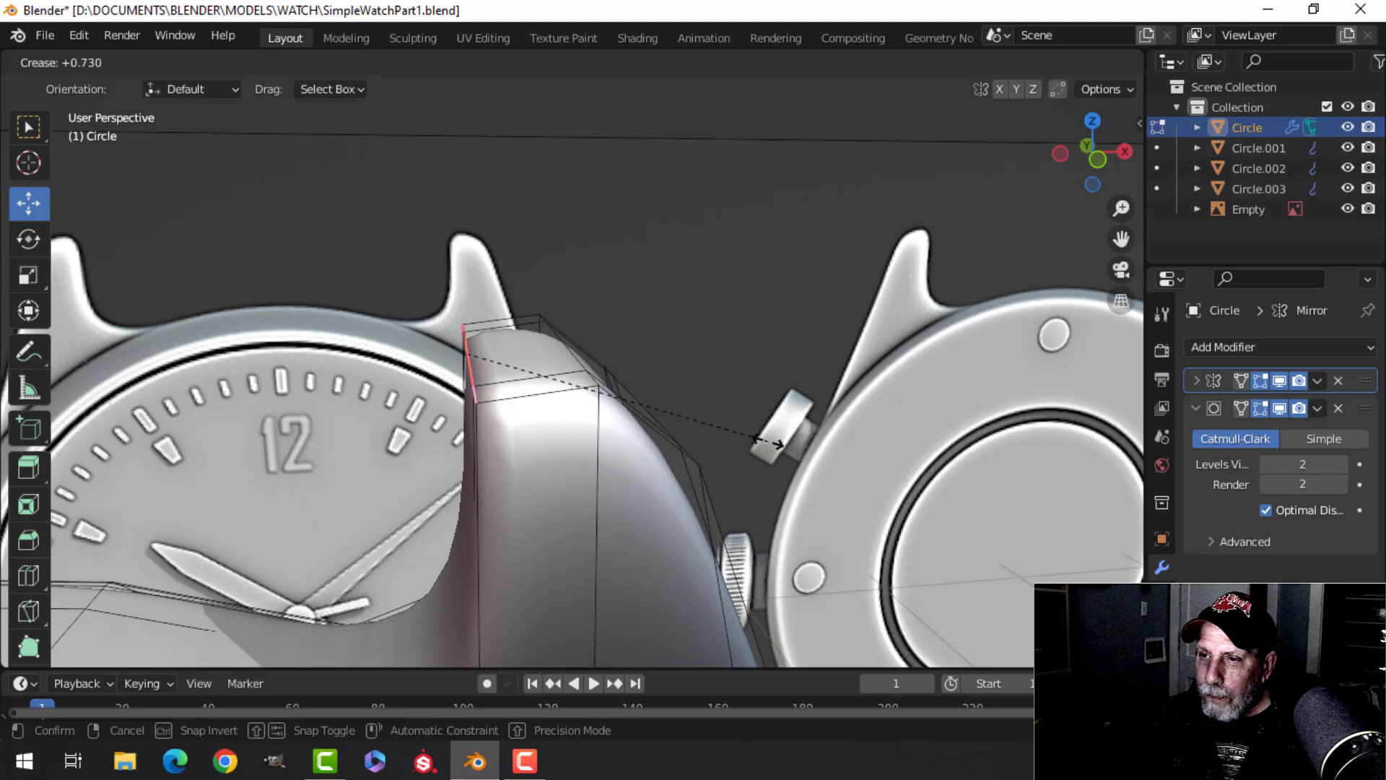
click(720, 435)
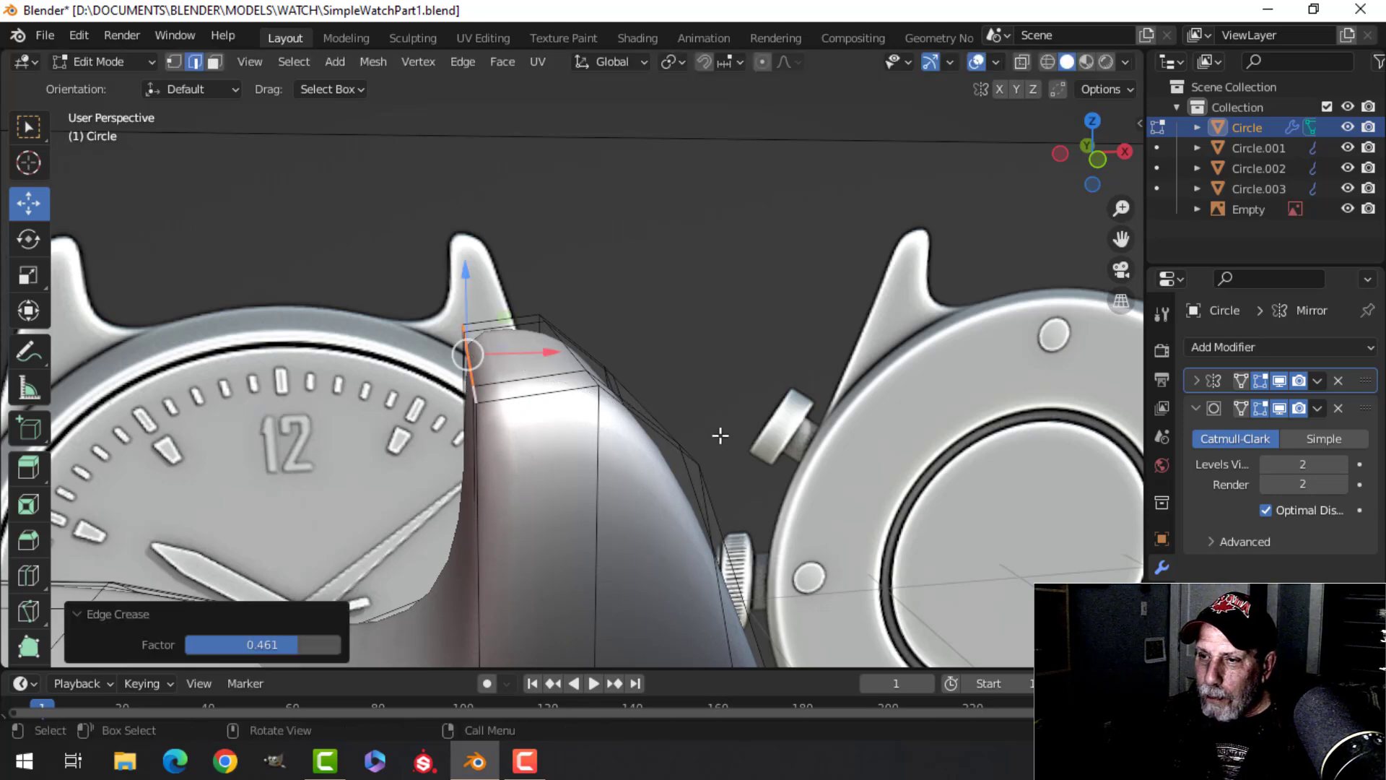
Check the creased lug in Object Mode, reselect the tip's inner corner edges and raise them about 0.012 m in Z
key(Tab)
middle_drag(666, 385, 452, 314)
key(alt+a)
key(Tab)
key(alt+a)
alt+shift+click(479, 363)
drag(422, 281, 427, 278)
middle_drag(505, 322, 713, 359)
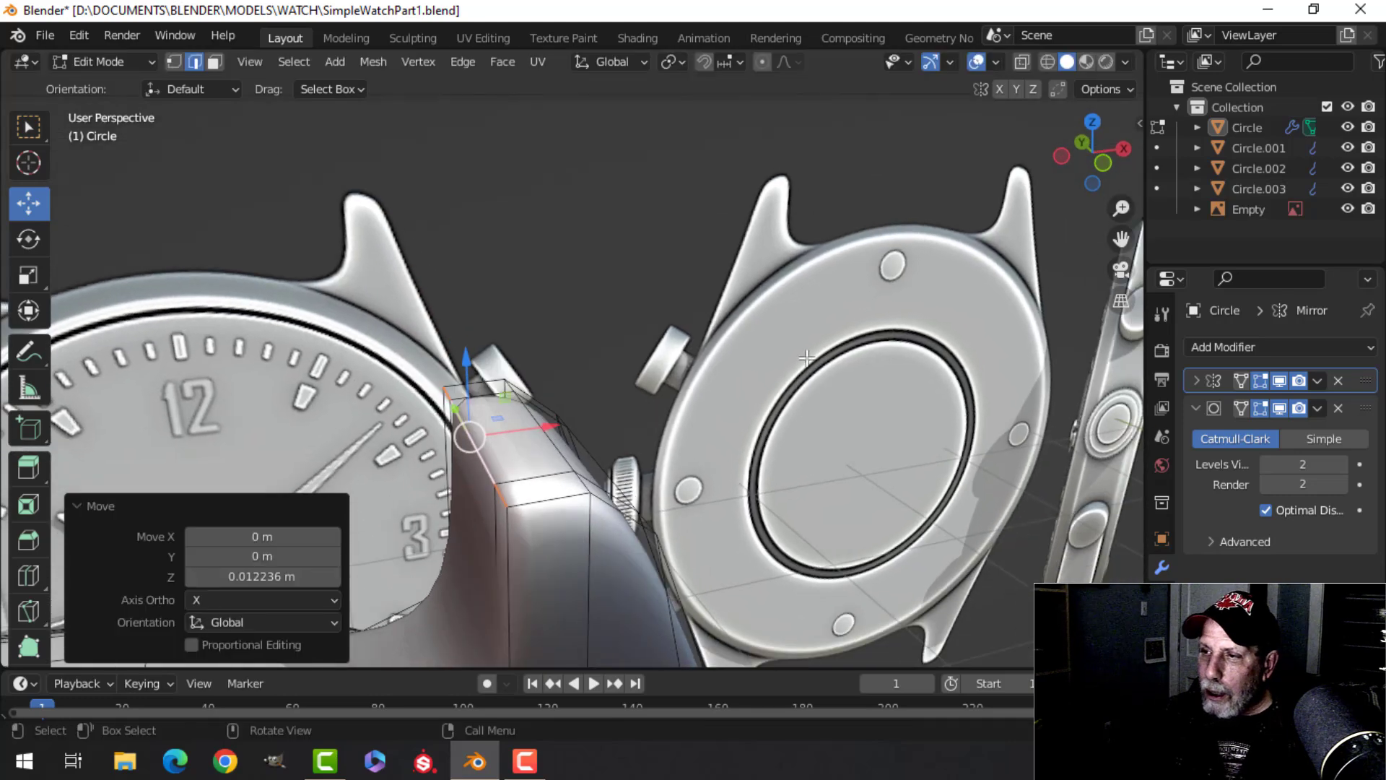
Set the Mean Crease of the lug tip's inner corner edges to 0.60 and clear the selection
key(n)
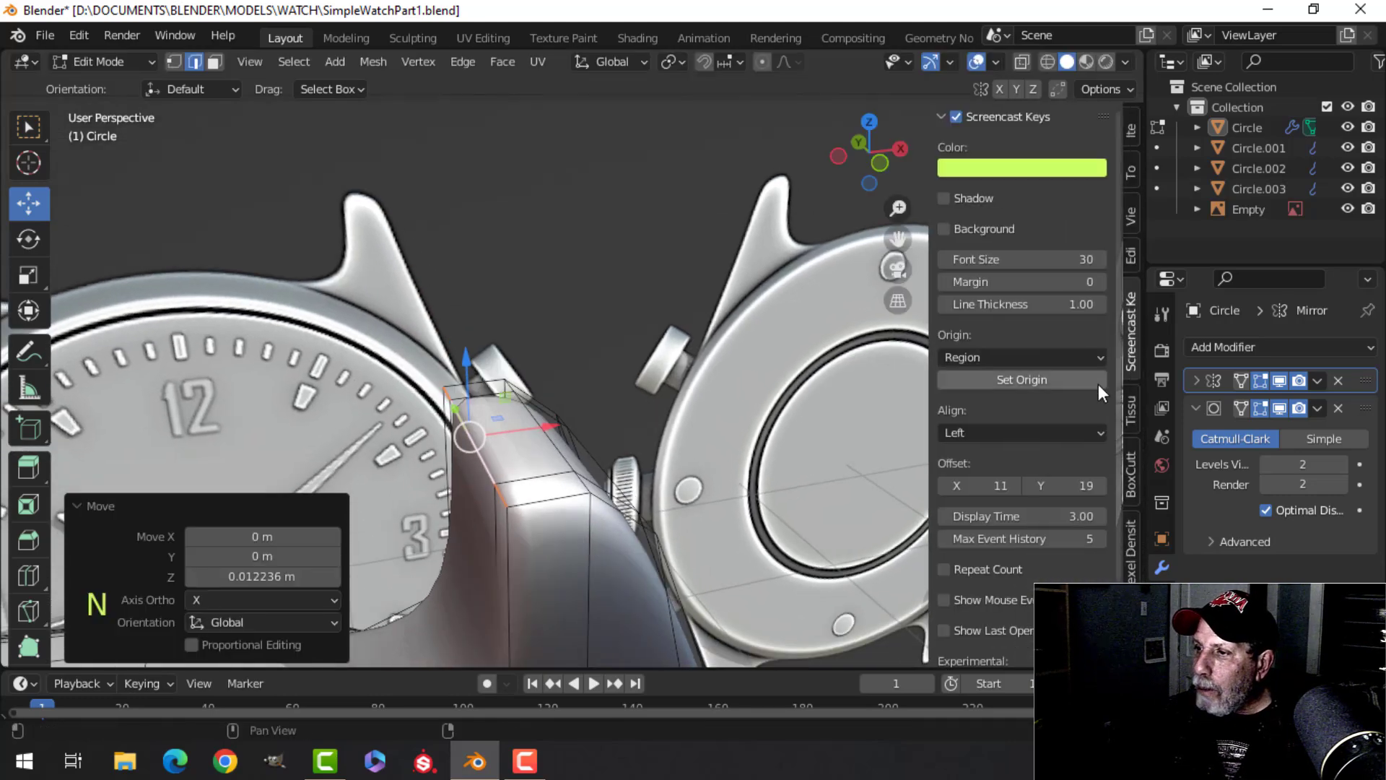
click(1129, 214)
click(1132, 134)
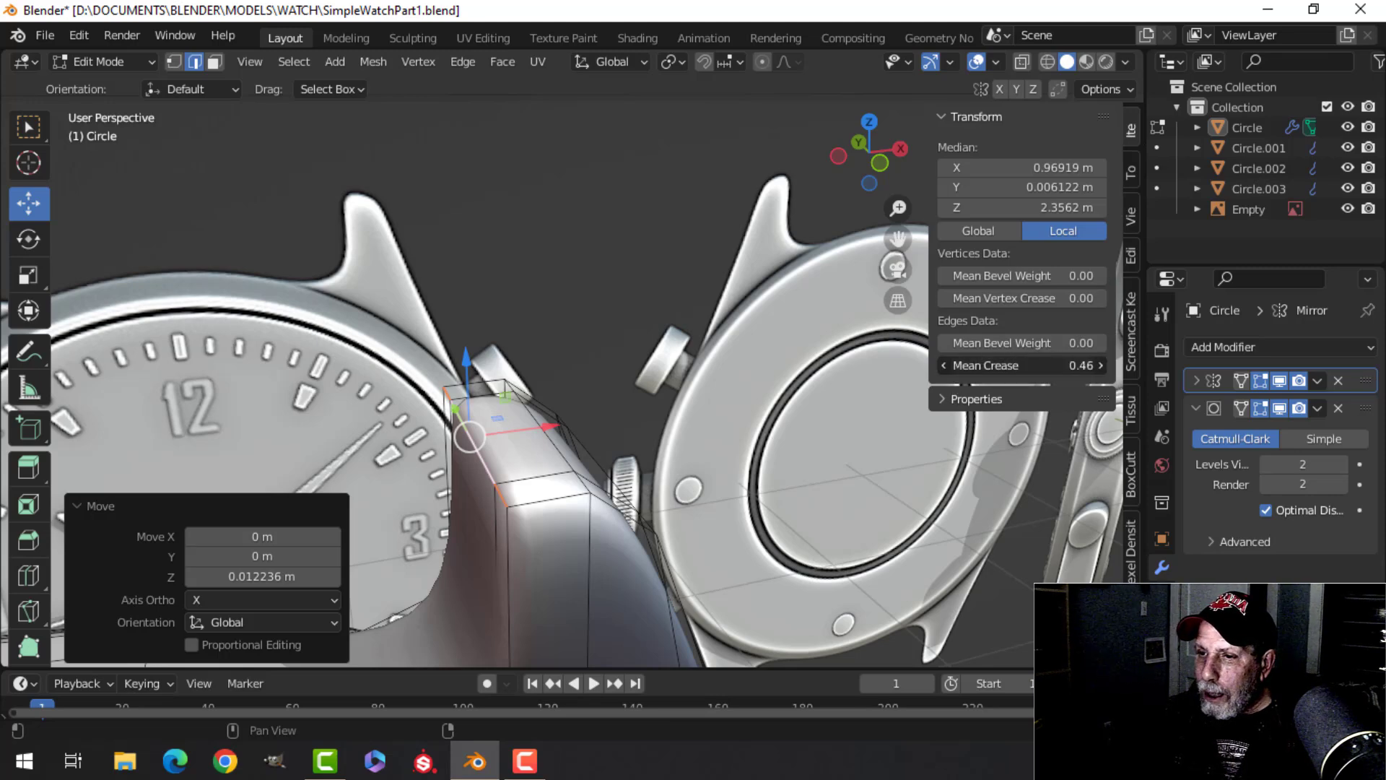
drag(1025, 366, 1069, 365)
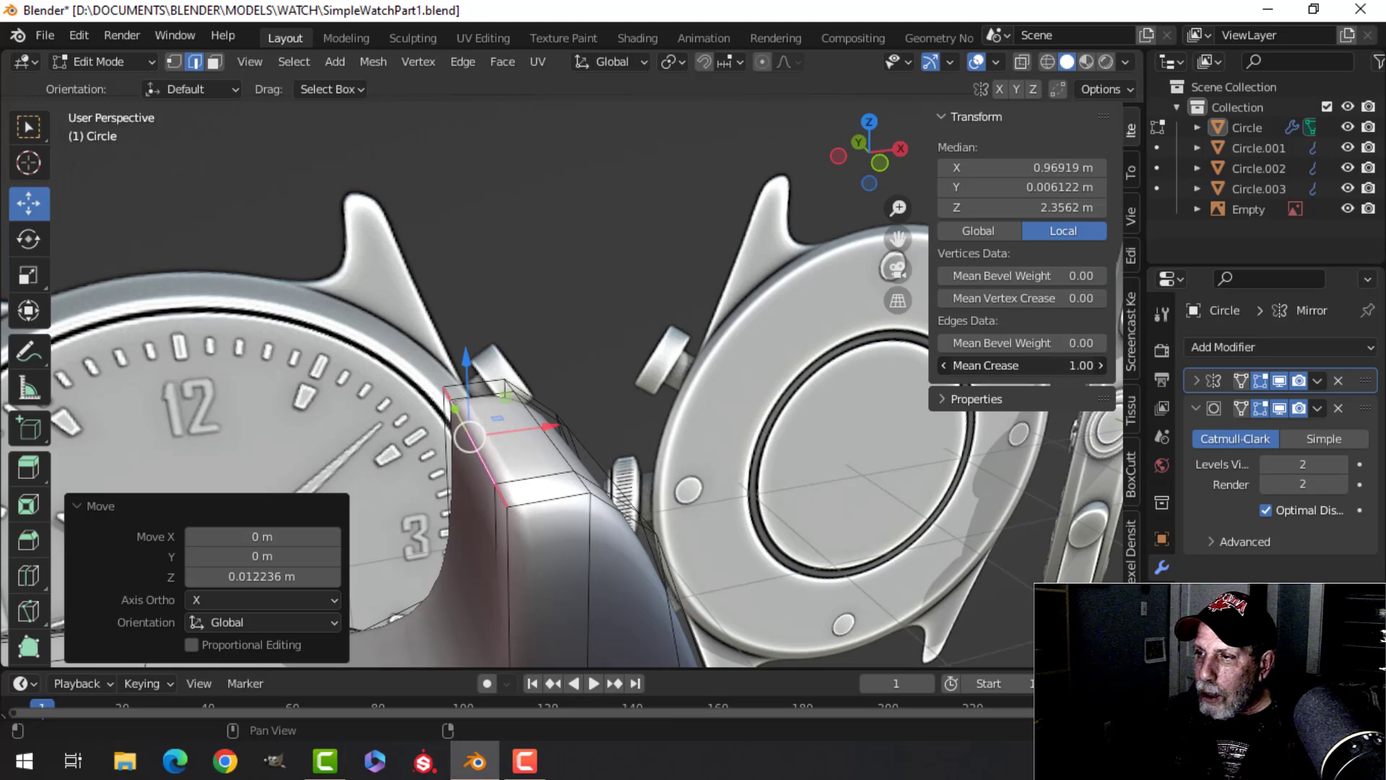
mouse_move(1040, 365)
mouse_down()
mouse_move(996, 365)
mouse_move(1062, 365)
mouse_up()
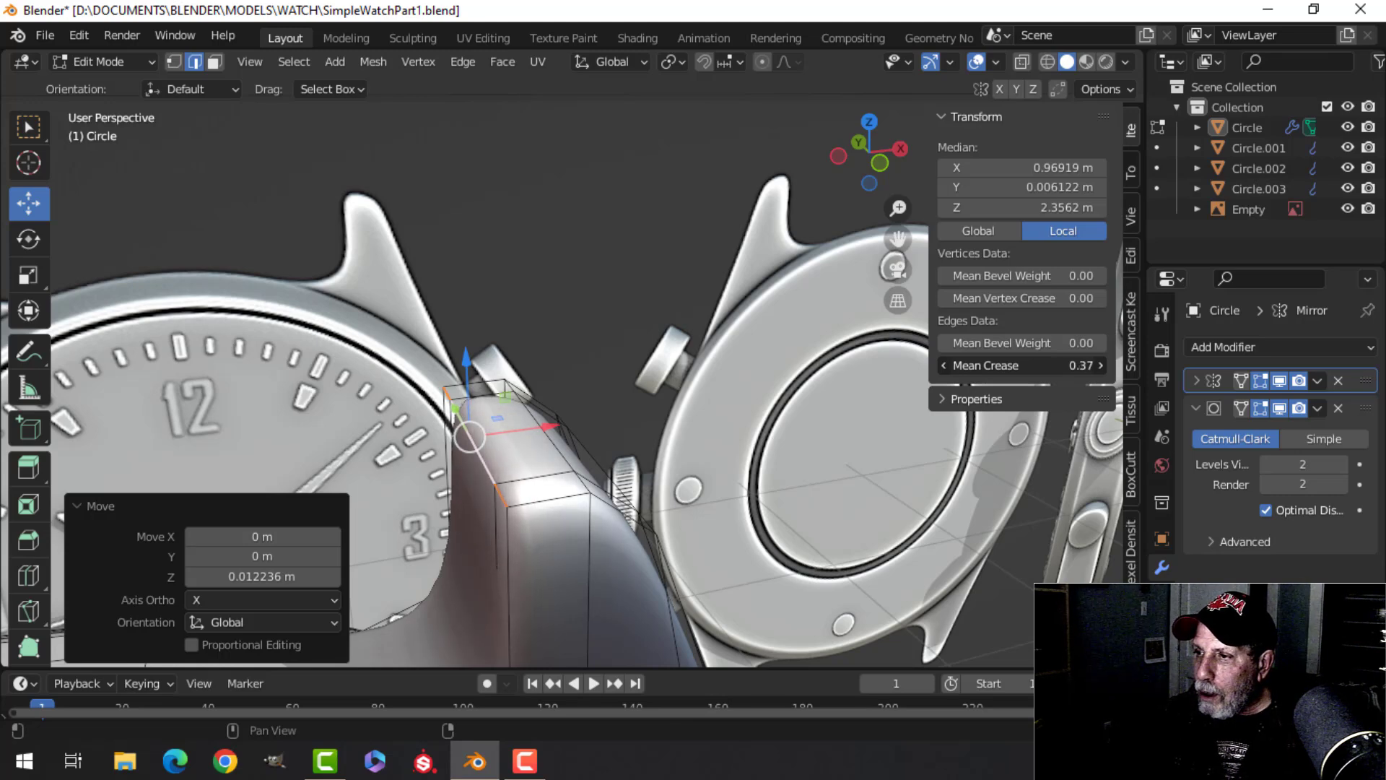
drag(1040, 365, 1048, 365)
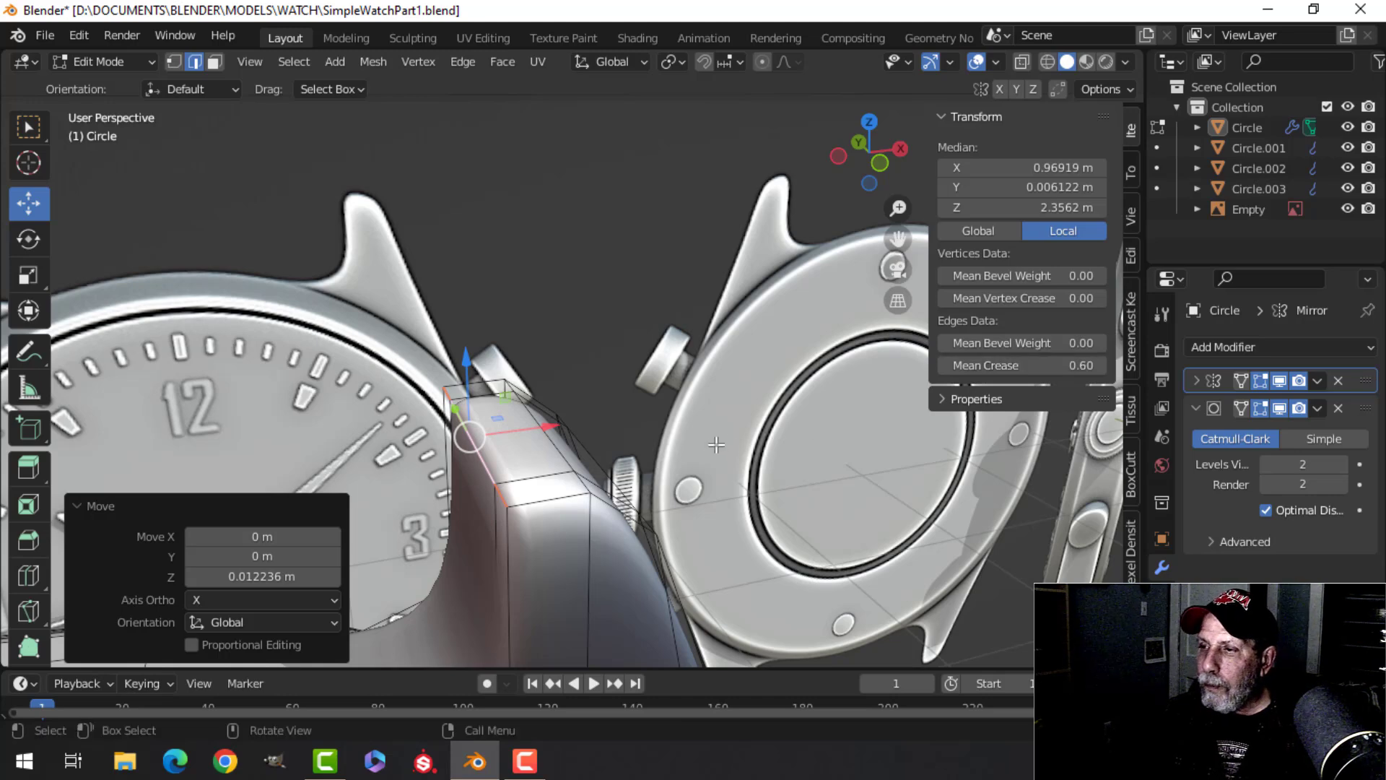
key(n)
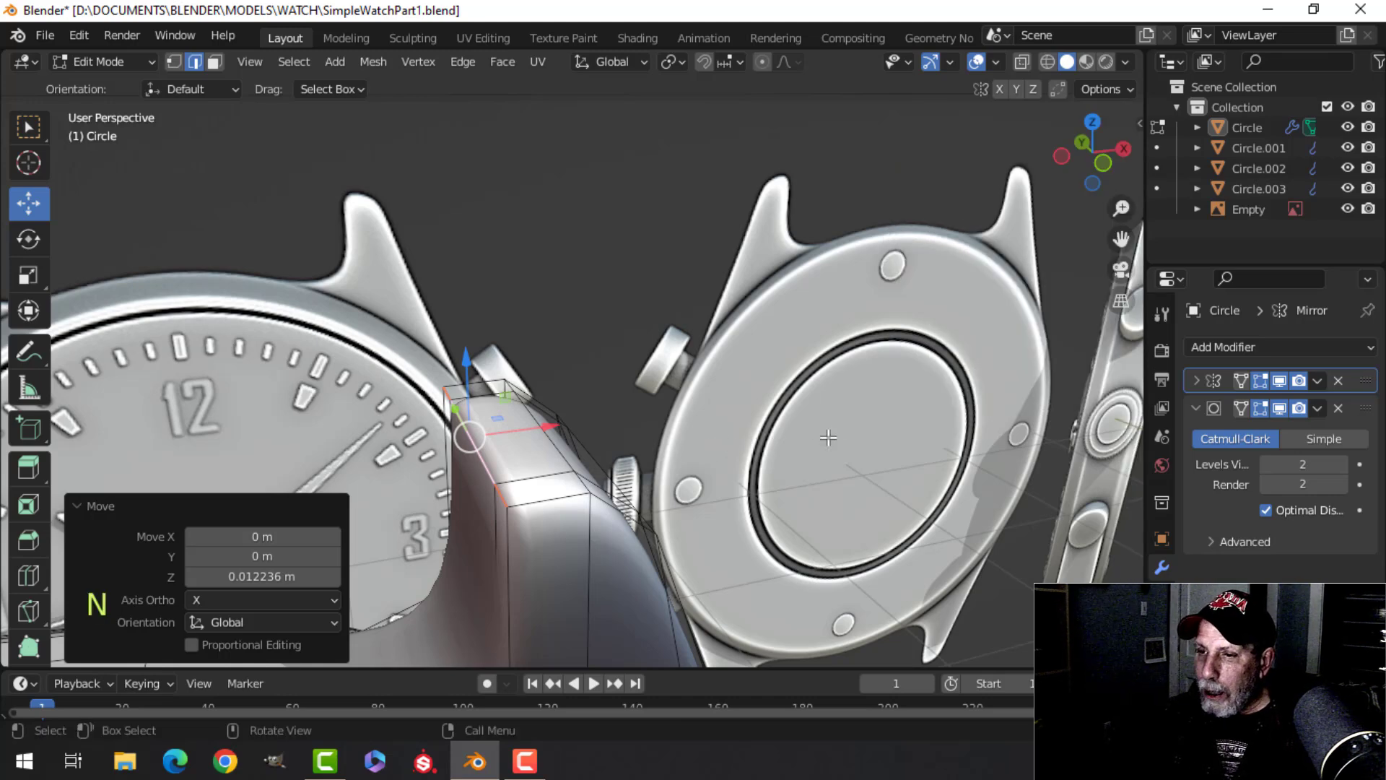
key(alt+a)
Examine the whole mirrored watch case and its lugs in Object Mode from several angles and distances
middle_drag(828, 438, 548, 489)
scroll(577, 462, down, 6)
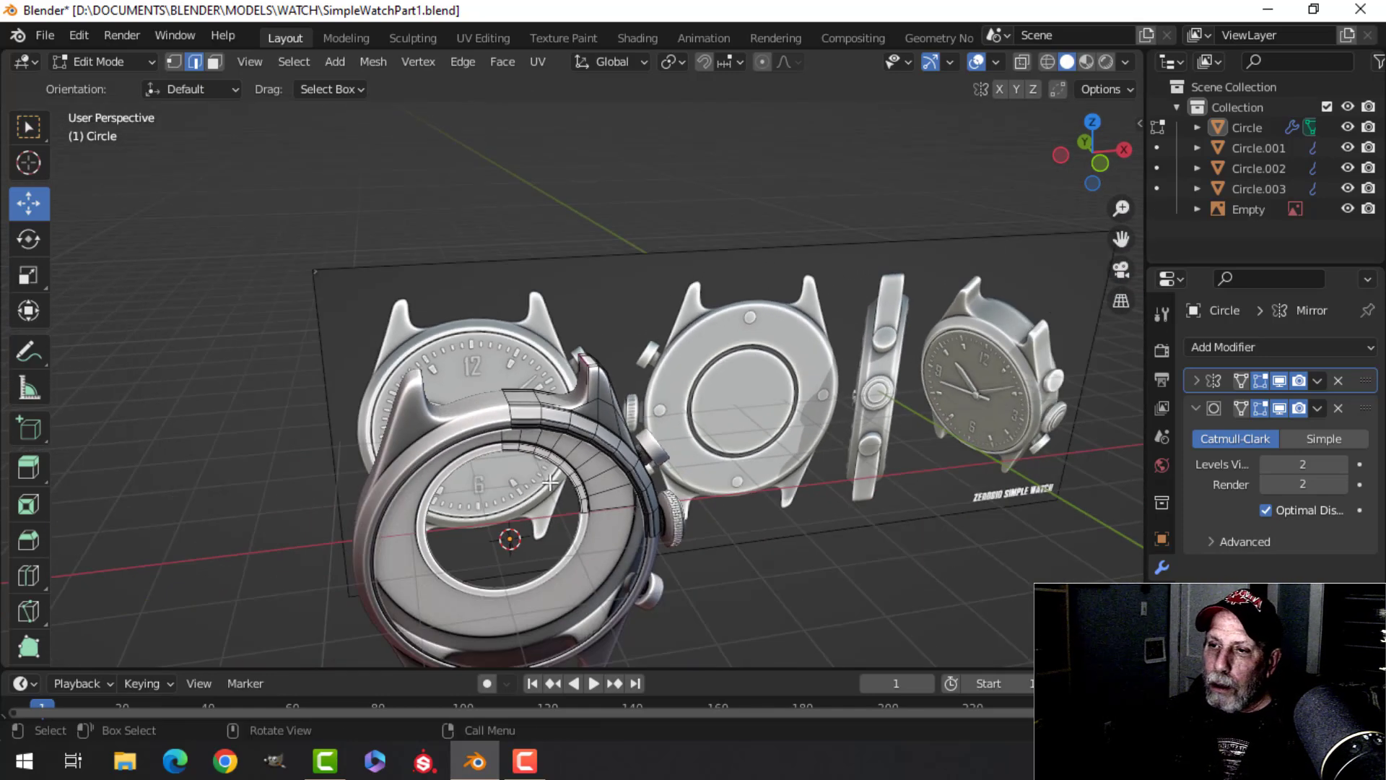
key(Tab)
key(alt+a)
scroll(650, 435, down, 3)
middle_drag(675, 435, 645, 417)
scroll(578, 419, up, 4)
scroll(448, 379, up, 3)
scroll(469, 371, down, 3)
scroll(546, 300, down, 3)
middle_drag(546, 301, 625, 442)
scroll(679, 400, up, 4)
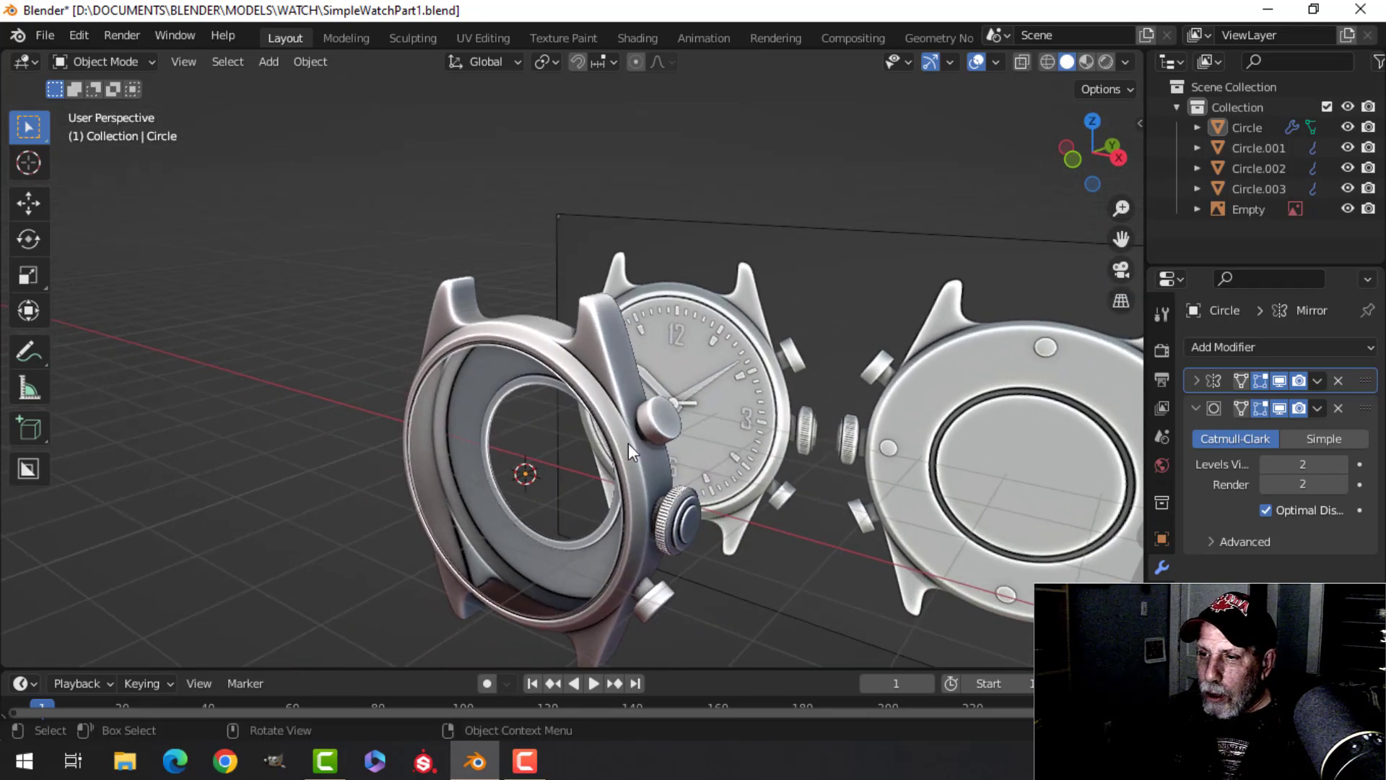
Review the watch case and lugs against the reference views, select the case and apply its Mirror modifier
scroll(626, 441, up, 2)
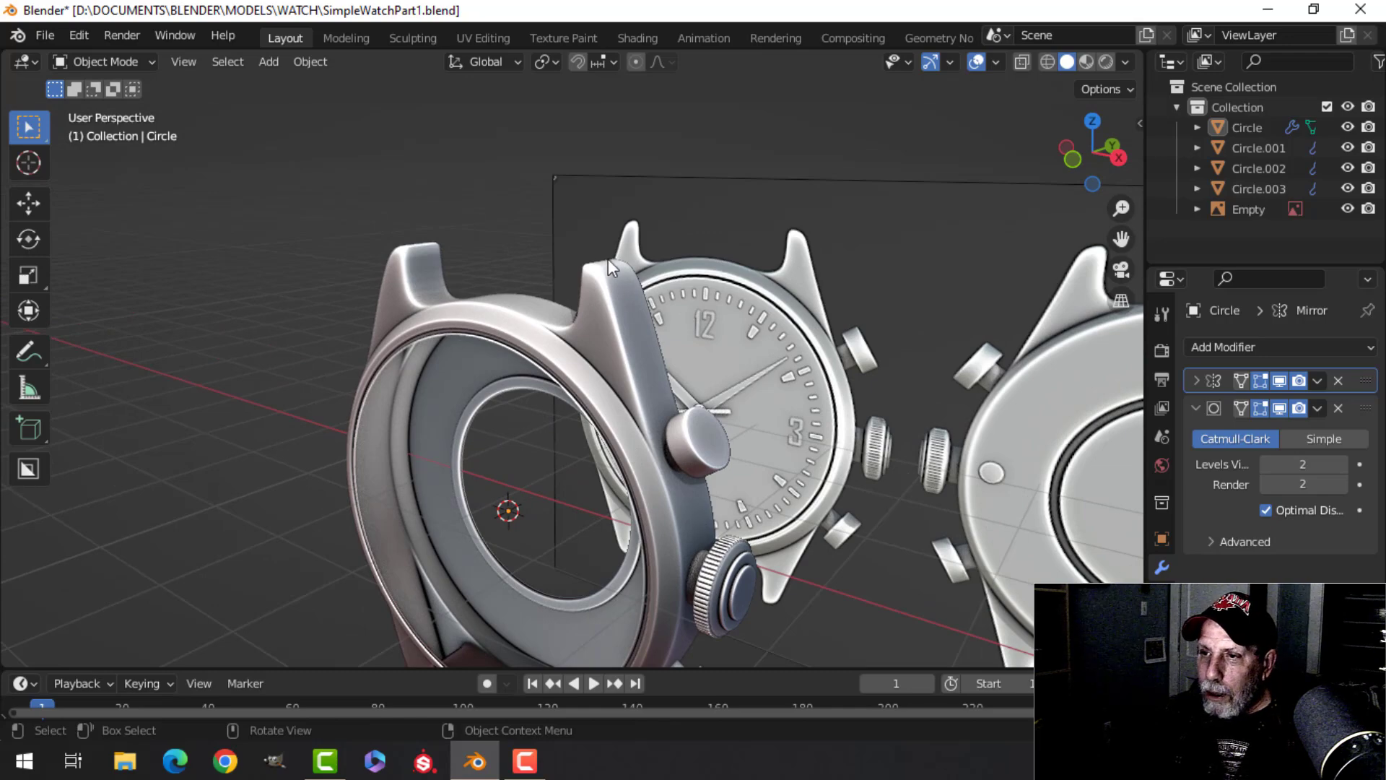
scroll(421, 298, down, 1)
shift+middle_drag(422, 298, 492, 414)
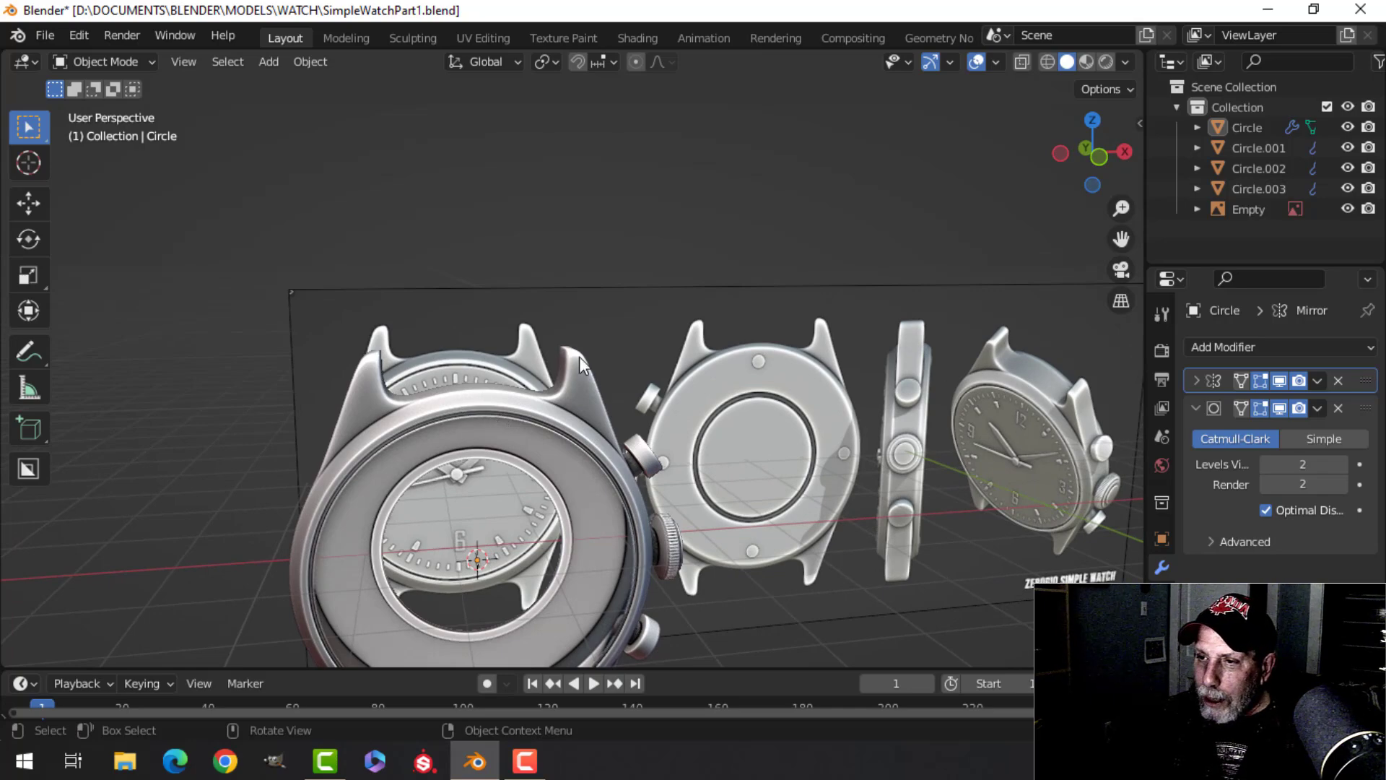
scroll(467, 279, down, 3)
middle_drag(594, 495, 669, 464)
scroll(612, 489, up, 2)
middle_drag(414, 618, 722, 449)
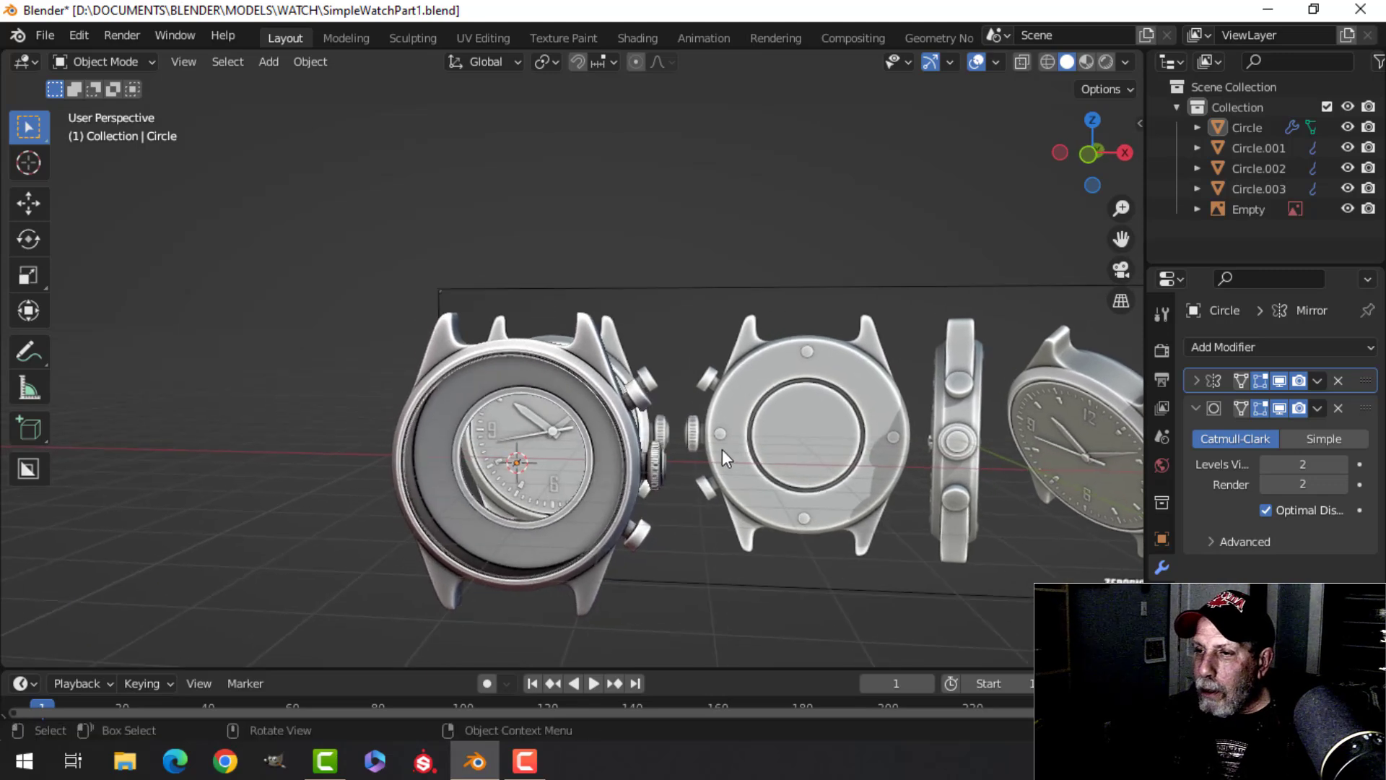
click(595, 344)
middle_drag(720, 371, 670, 426)
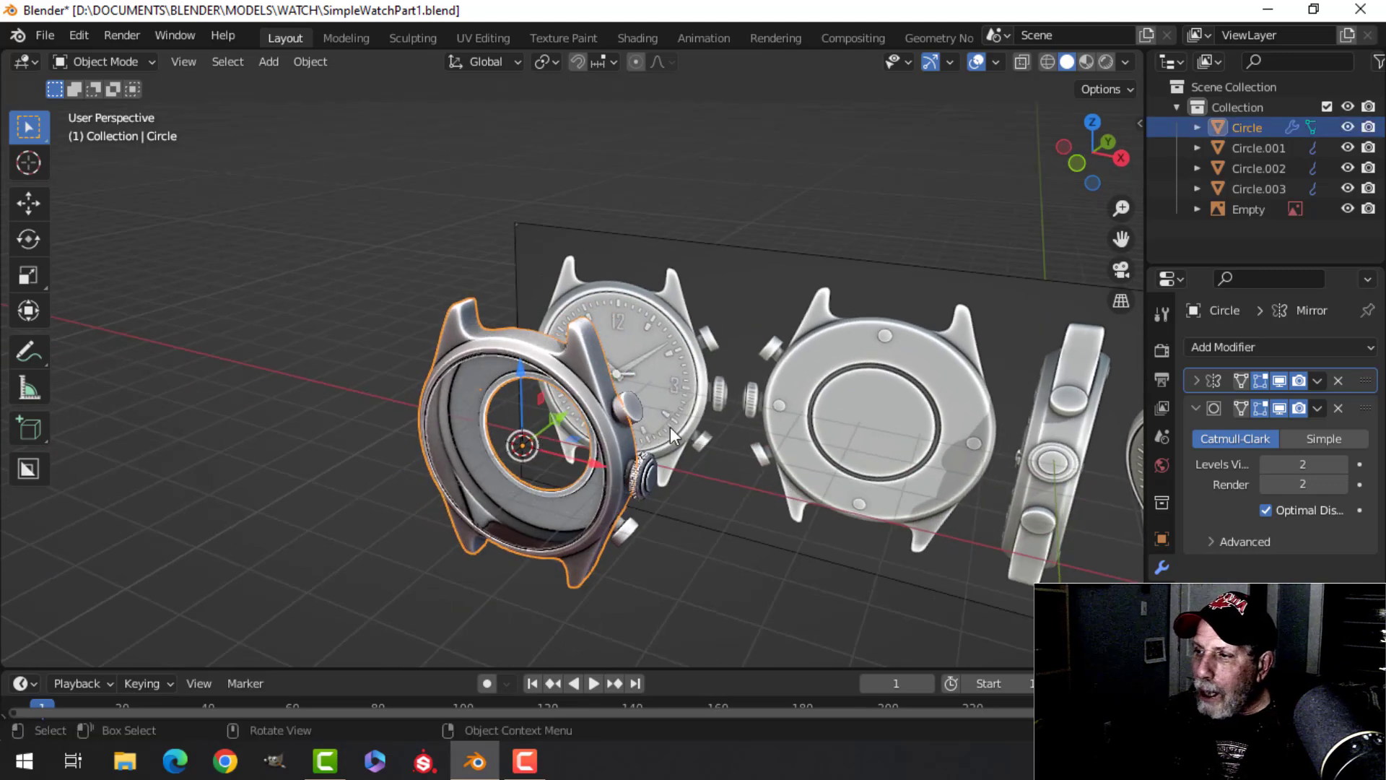
click(1318, 380)
click(1234, 400)
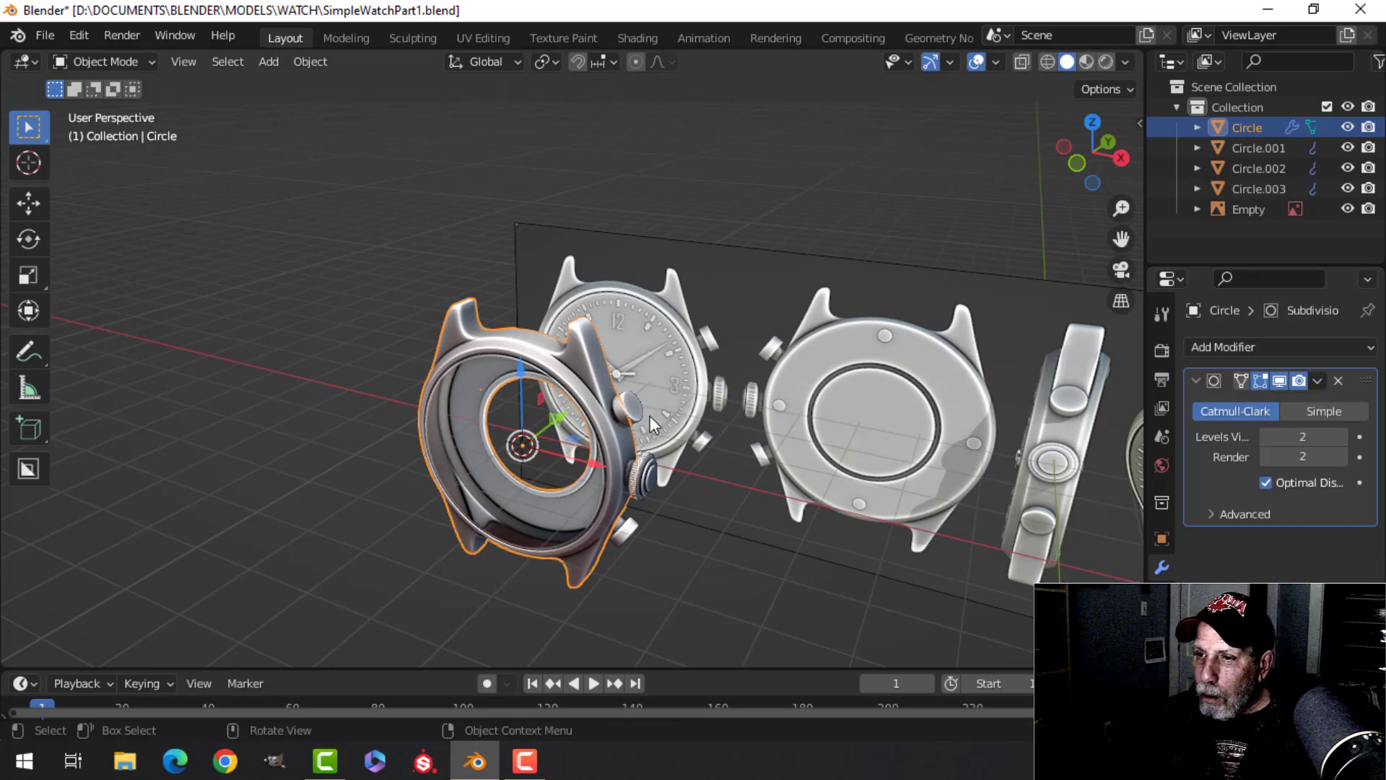
Merge all of the case's vertices by distance at 0.0001 m, clear the selection and return to Object Mode
scroll(650, 415, up, 1)
key(Tab)
key(a)
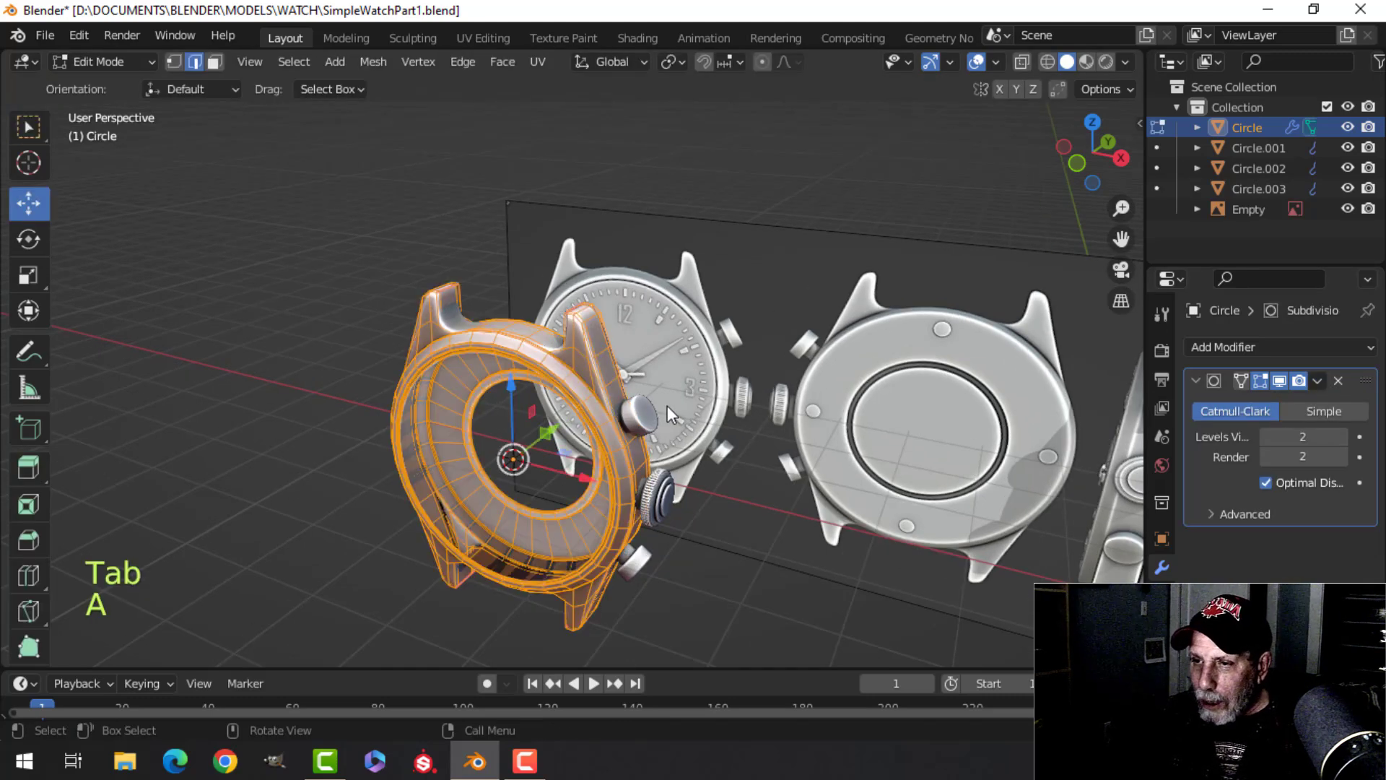
key(m)
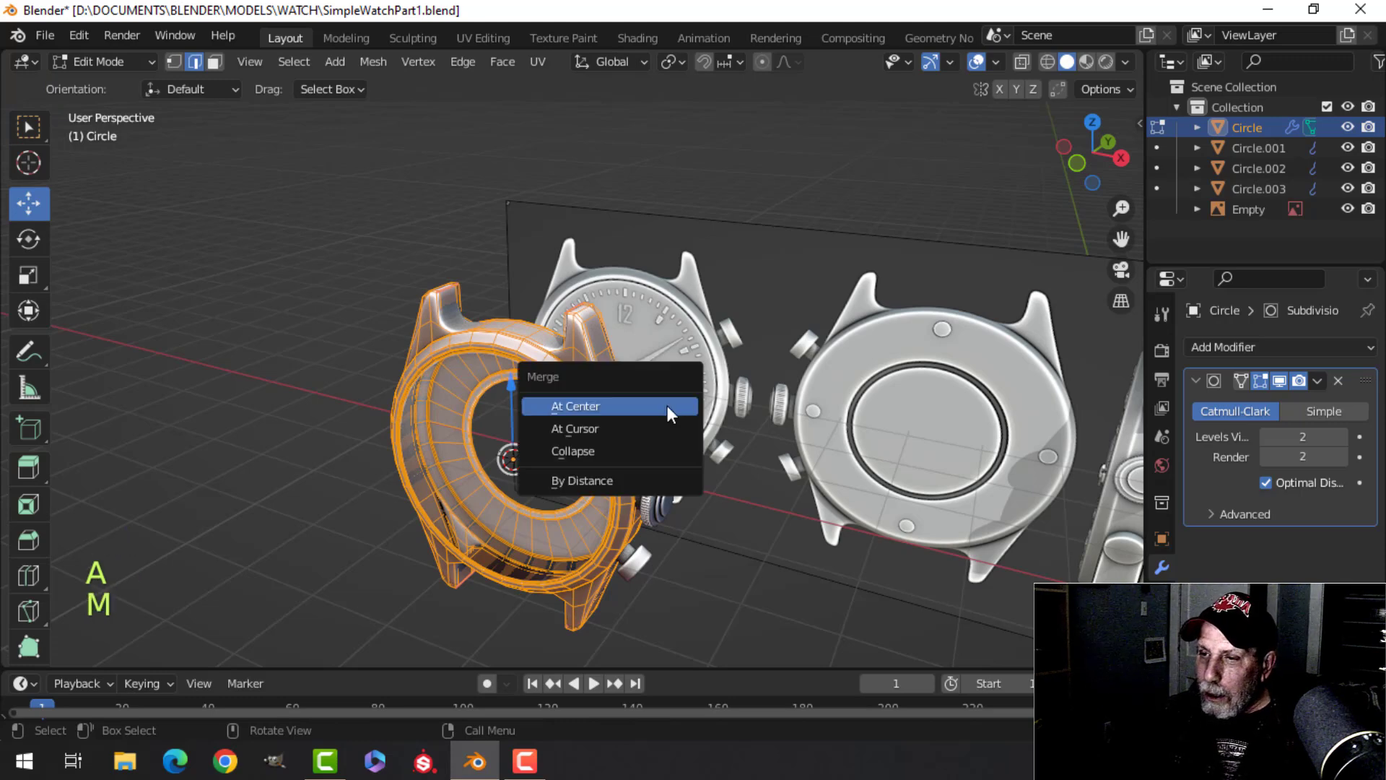
click(595, 475)
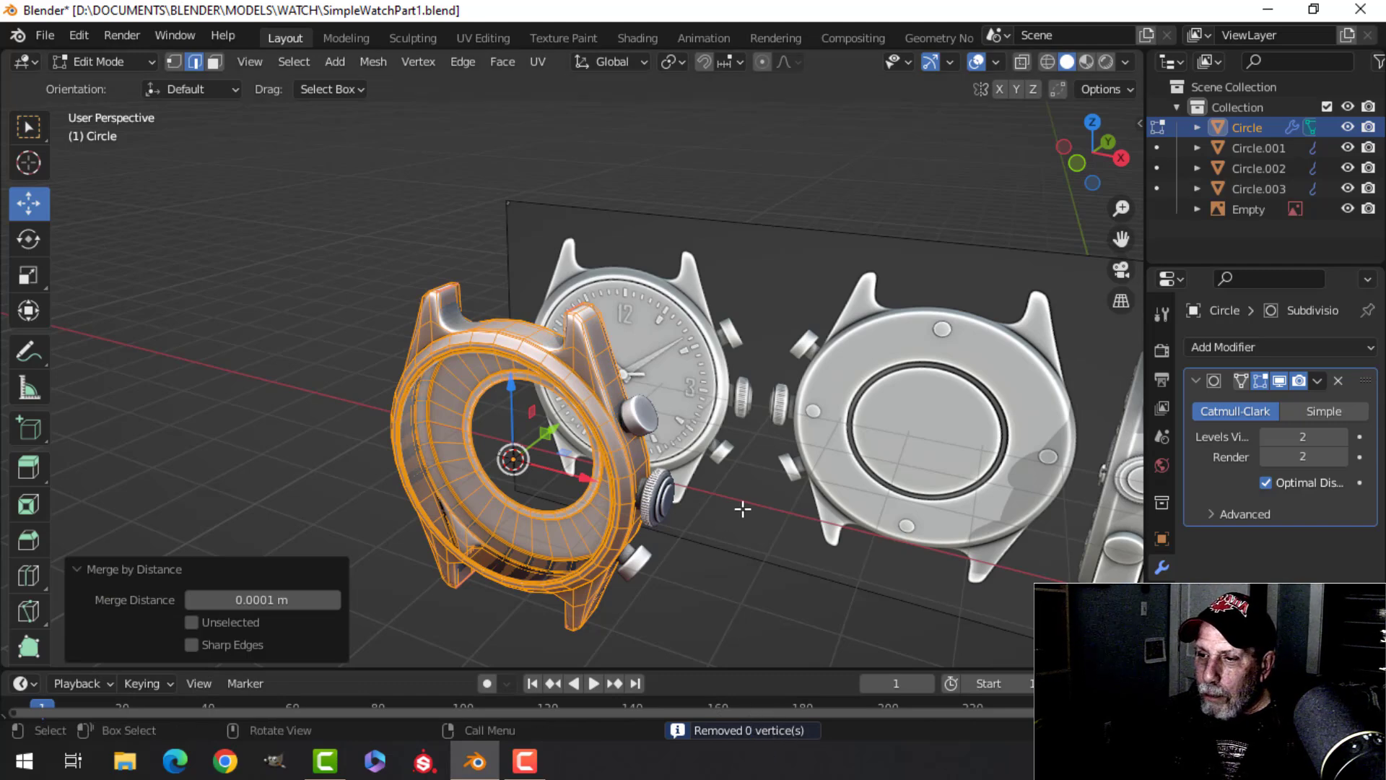
key(alt+a)
middle_drag(653, 383, 612, 446)
key(Tab)
key(alt+a)
Examine the edge loops around the case's front opening and inner rim in Edit Mode from both sides
scroll(612, 446, up, 5)
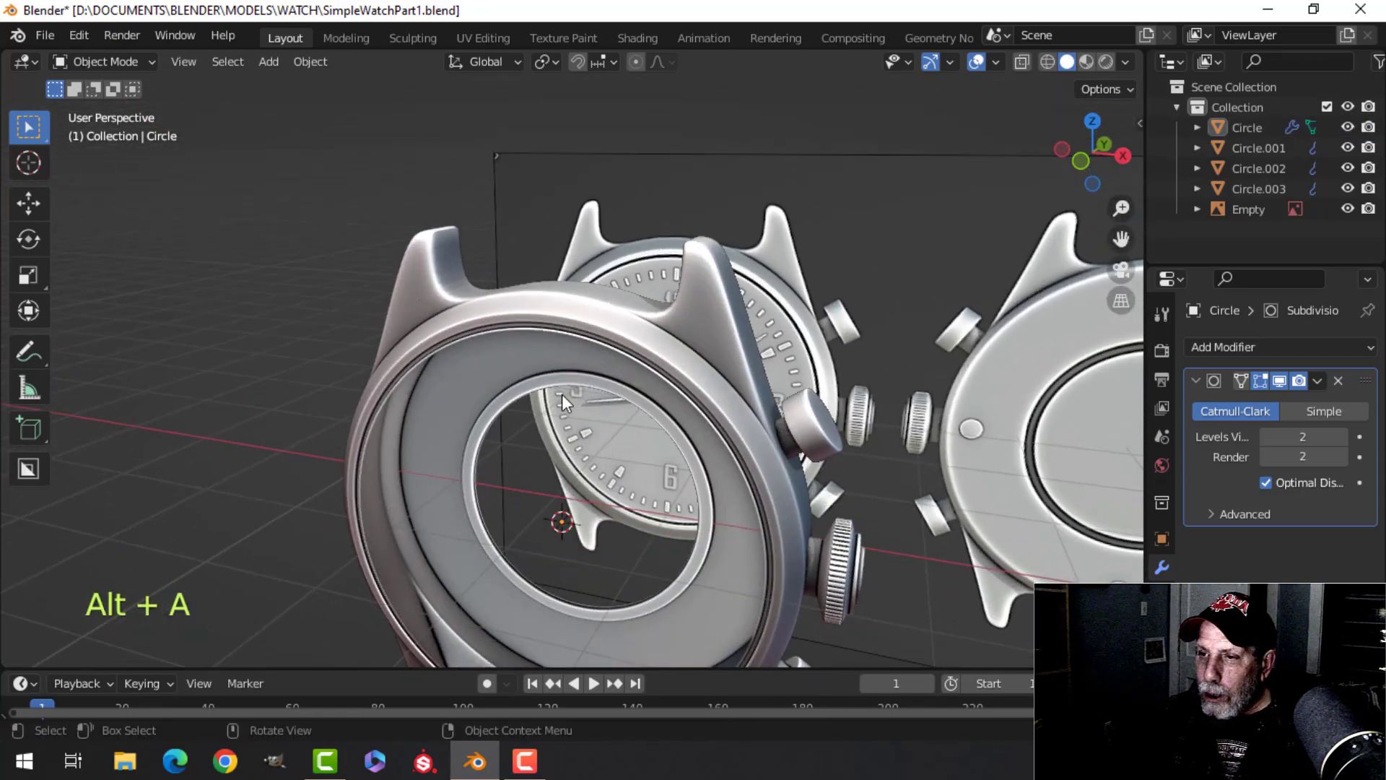
shift+middle_drag(522, 463, 606, 325)
key(Tab)
scroll(622, 368, up, 2)
key(alt+a)
scroll(585, 365, up, 2)
scroll(610, 318, up, 1)
scroll(591, 343, up, 2)
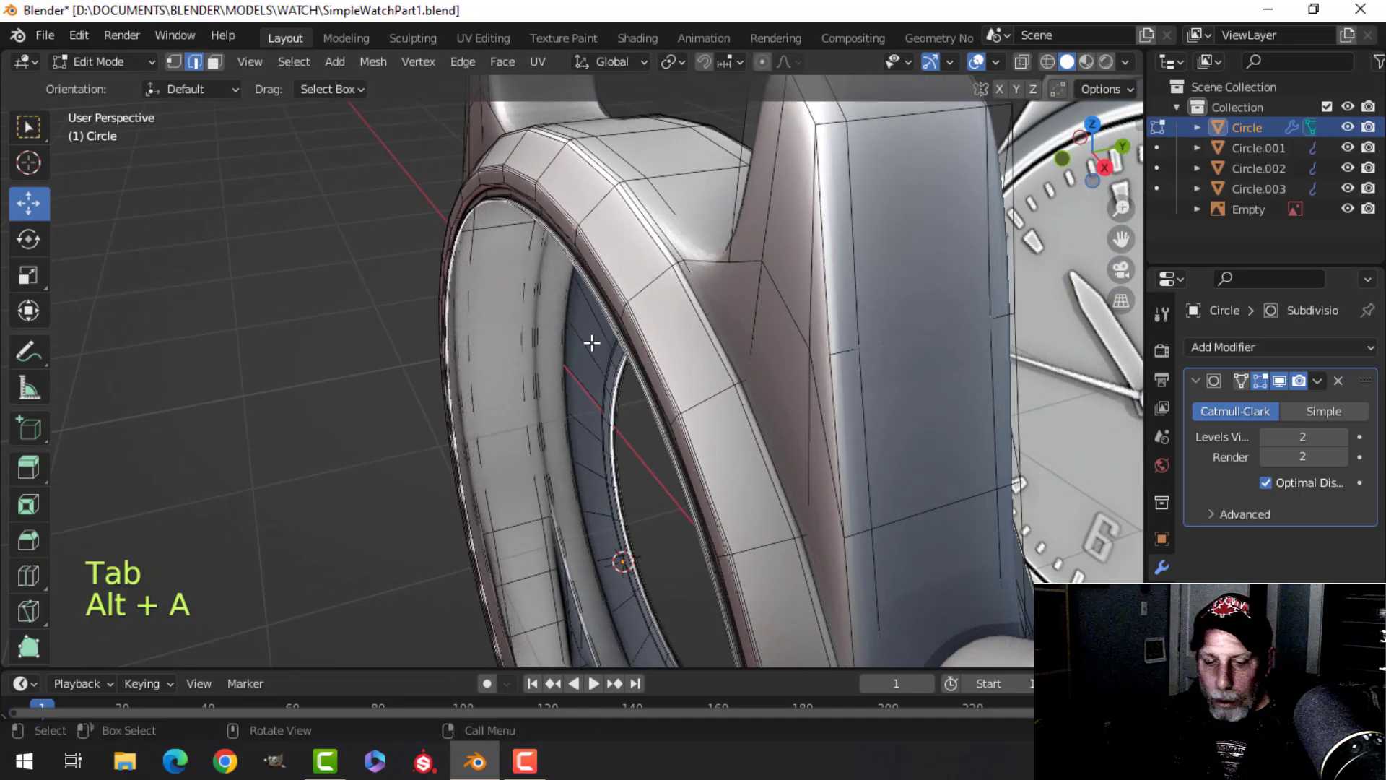
key(2)
key(2)
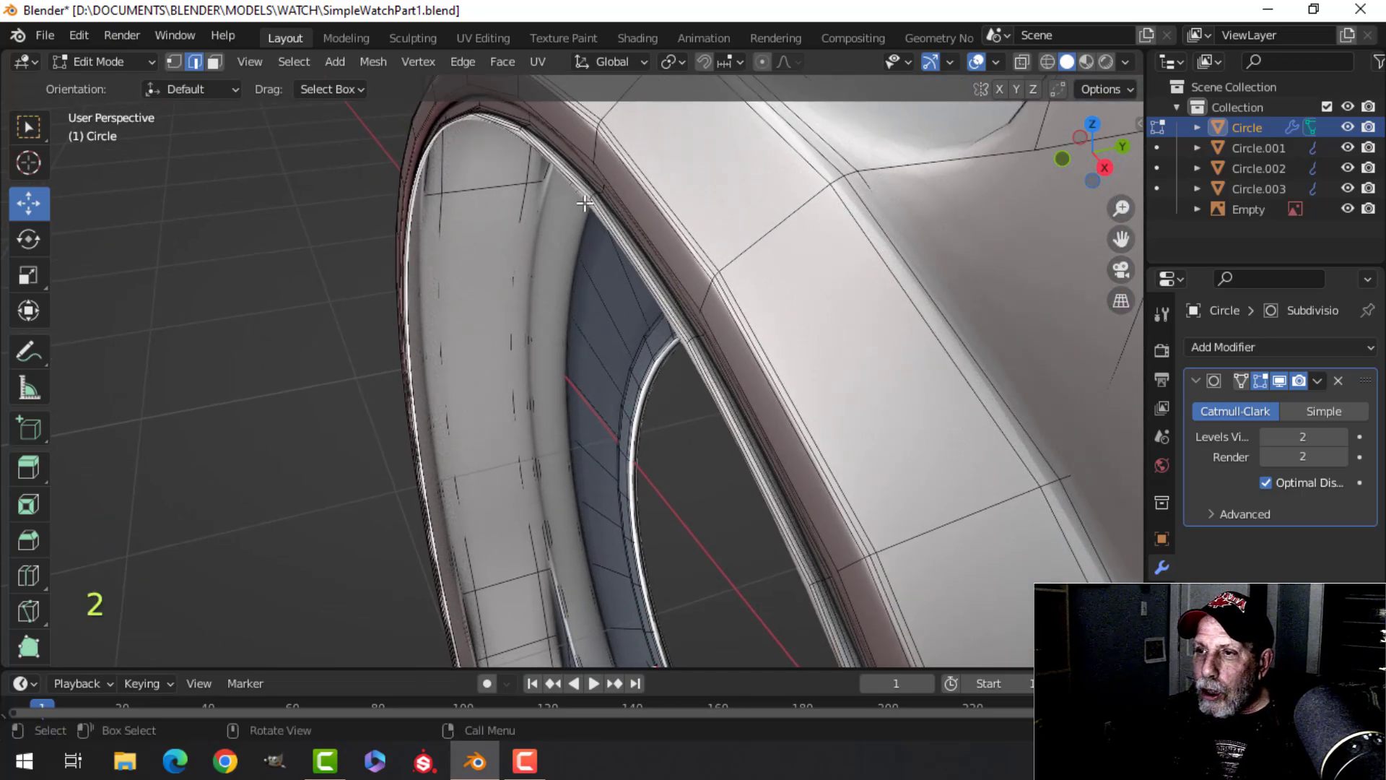
scroll(518, 215, down, 5)
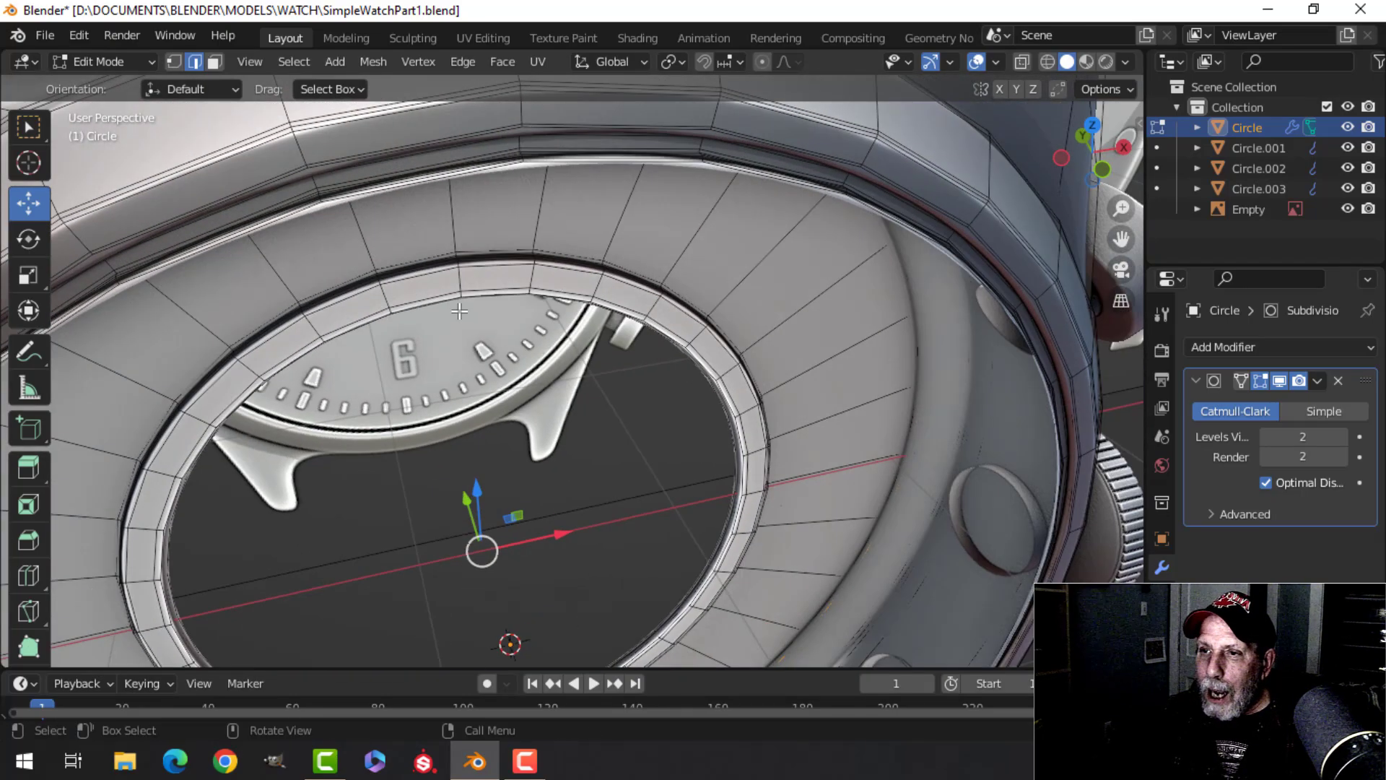
key(2)
key(2)
scroll(515, 354, up, 5)
key(alt+a)
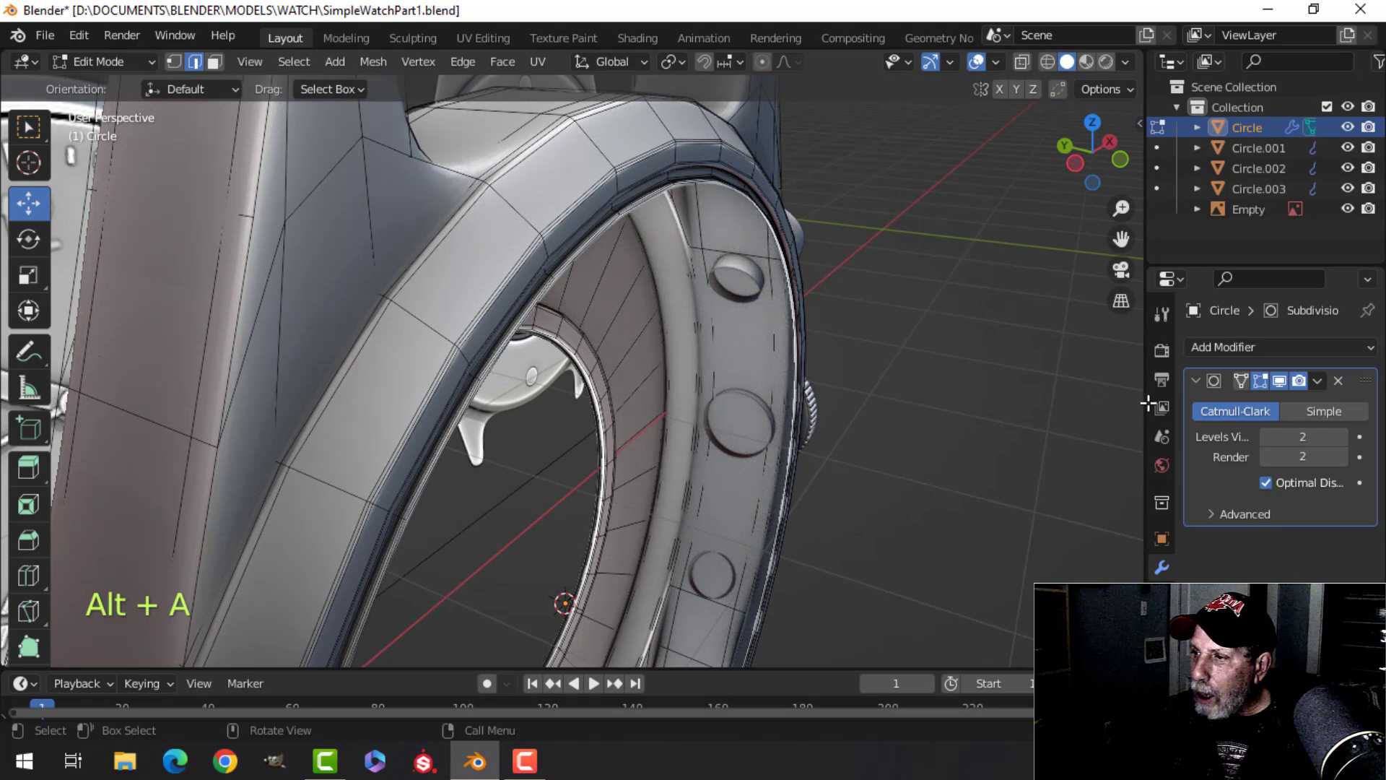
Turn off the subdivision's viewport display, select the inner edge loop of the front opening and fill it with a face
click(1279, 380)
scroll(429, 358, up, 4)
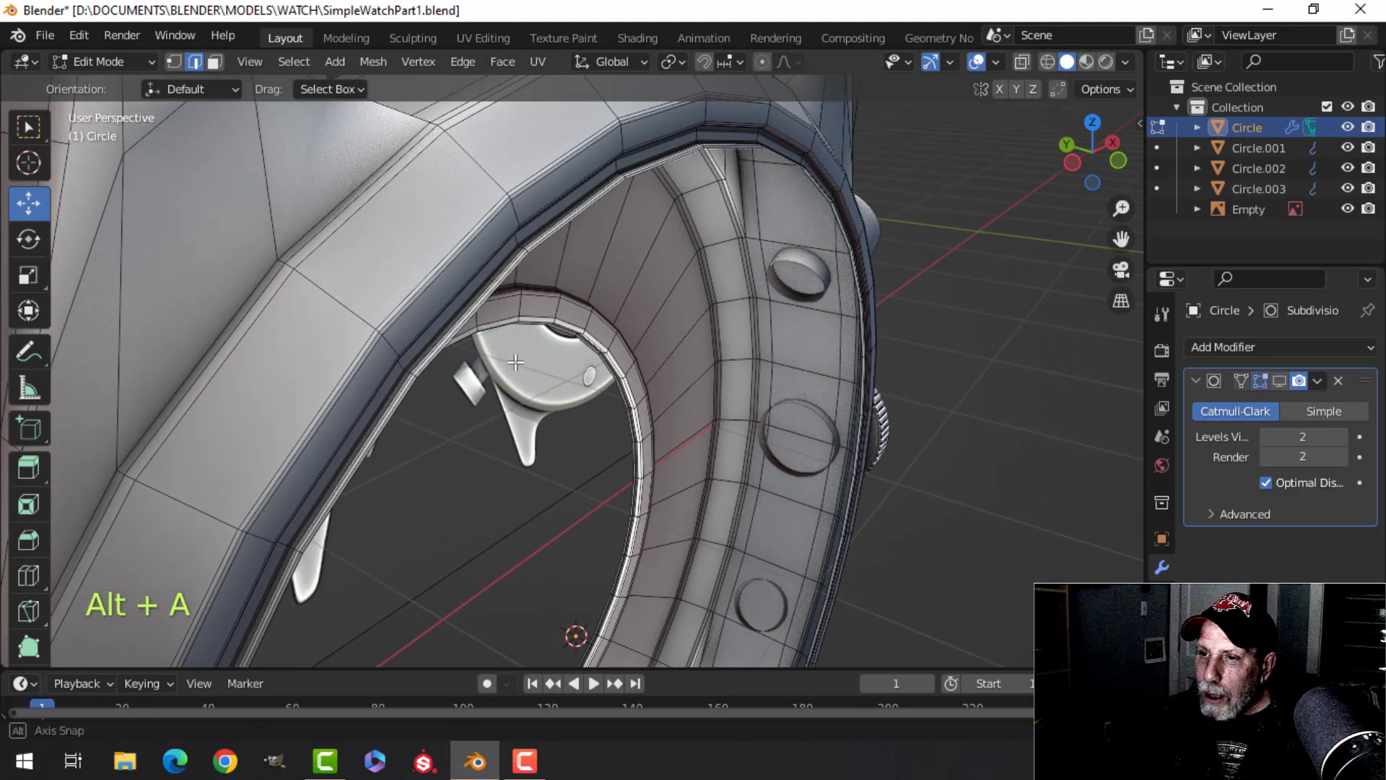
scroll(433, 375, up, 2)
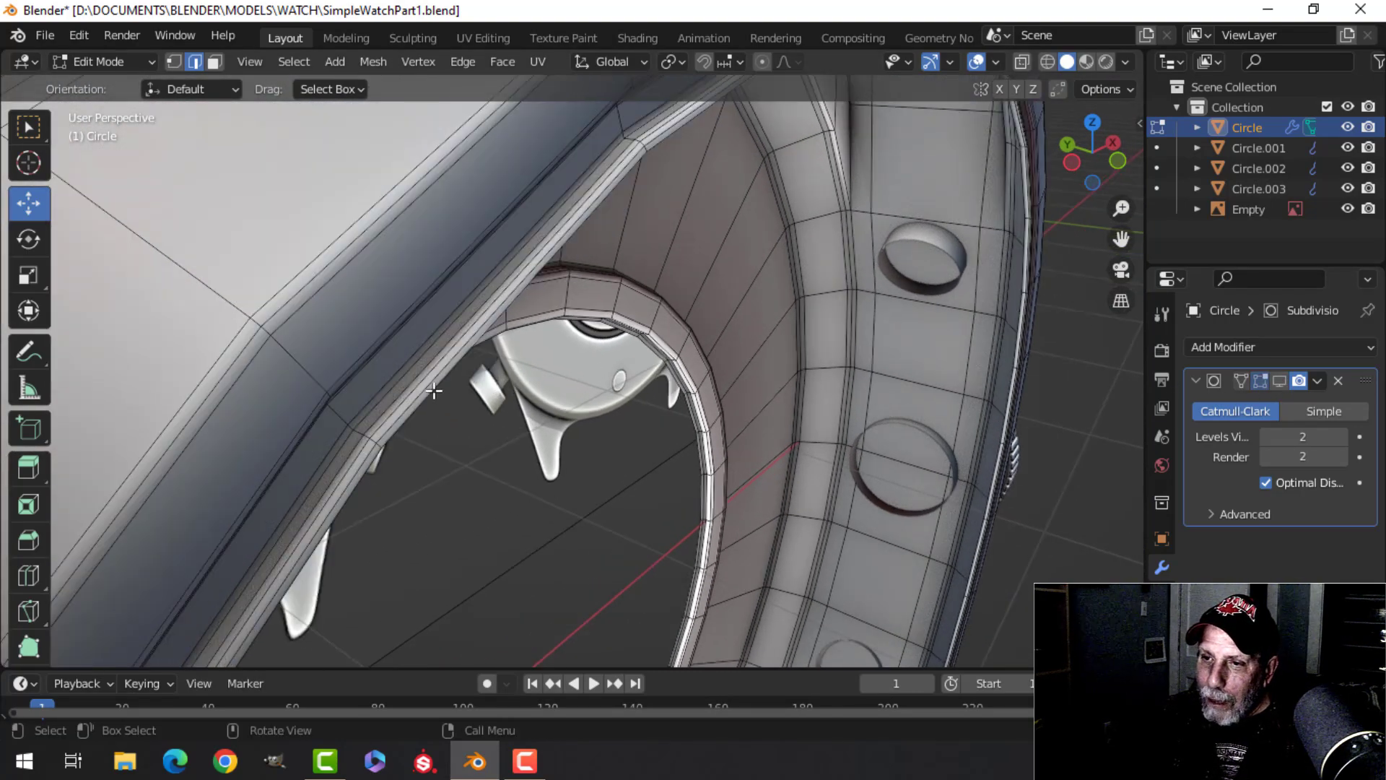
alt+shift+click(433, 389)
middle_drag(434, 389, 469, 401)
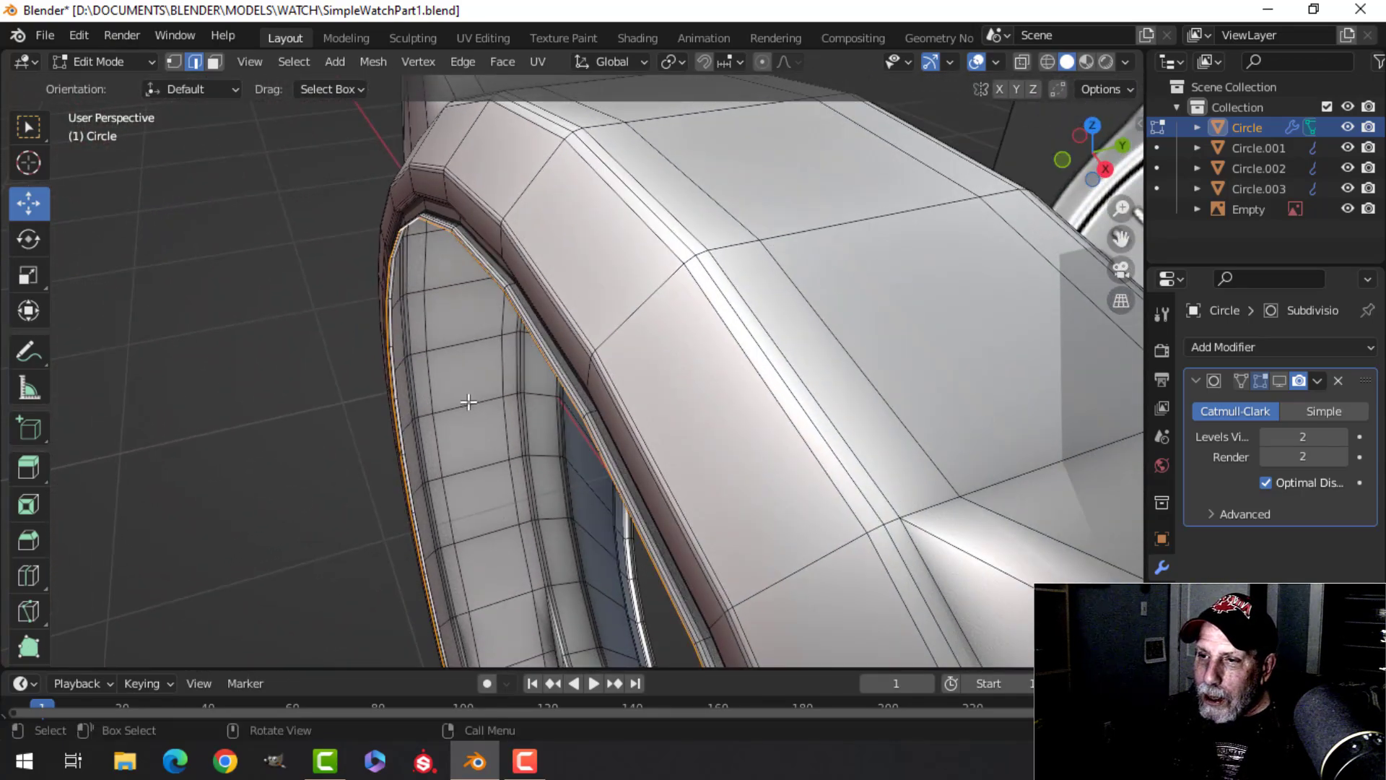
scroll(494, 385, up, 2)
key(f)
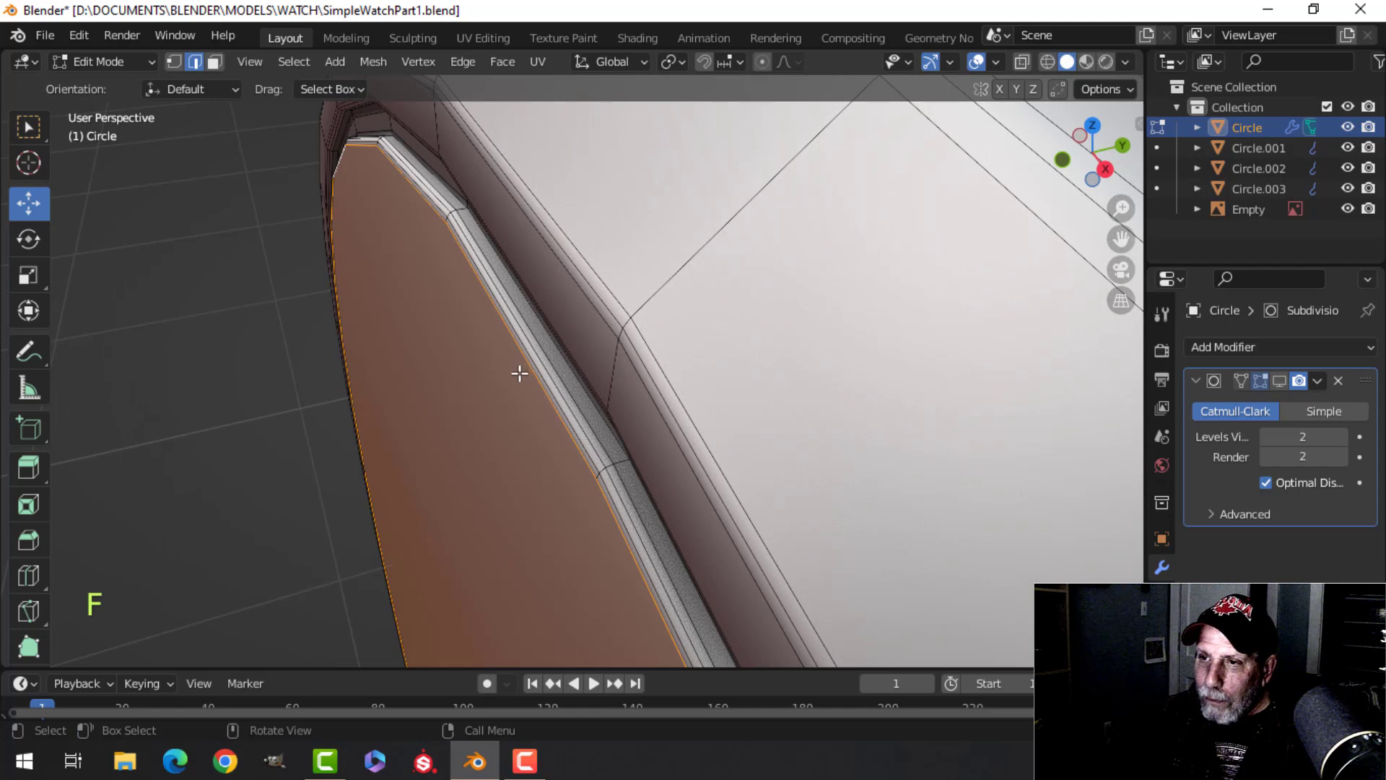
key(alt+a)
Restore the subdivision's viewport display in Object Mode and check the edge of the filled front face up close
shift+middle_drag(457, 321, 491, 332)
key(Tab)
scroll(532, 370, down, 3)
middle_drag(548, 383, 589, 425)
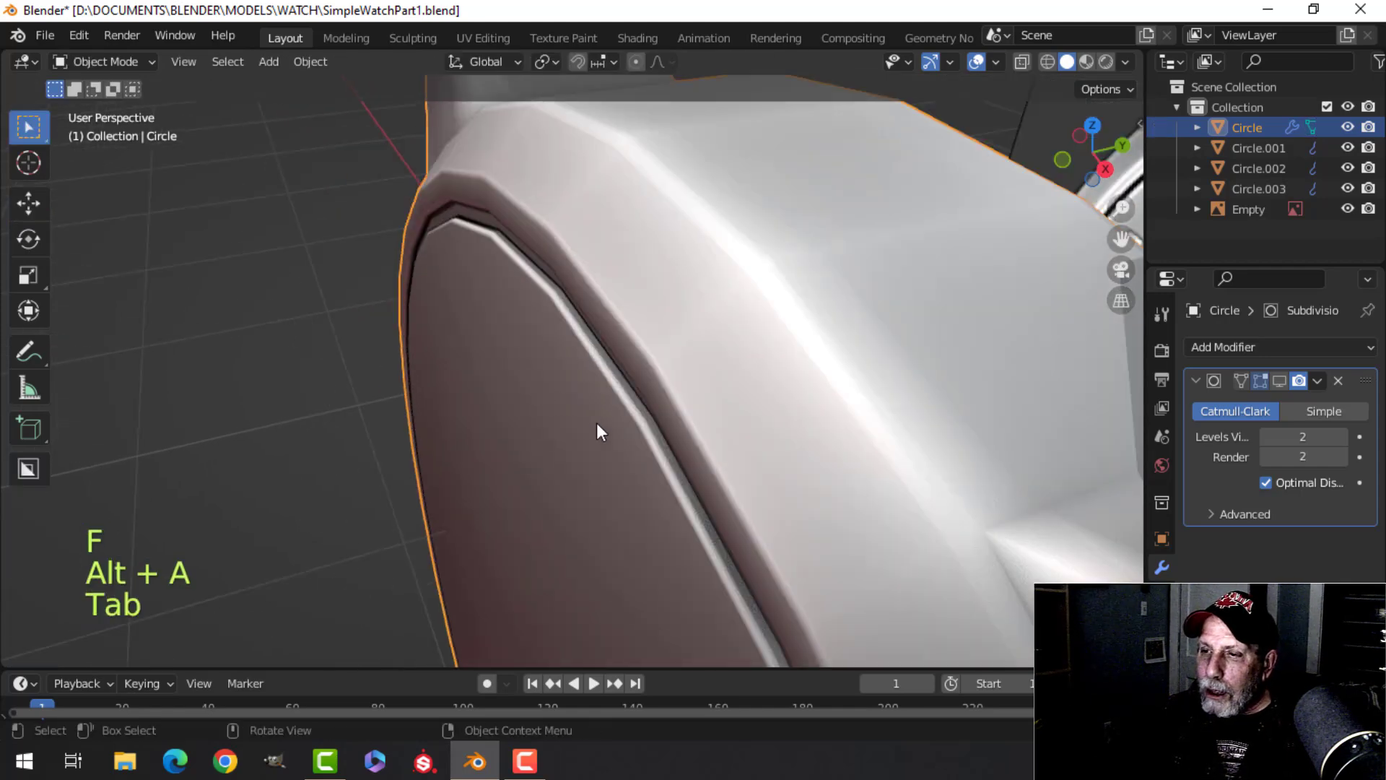
key(alt+a)
scroll(623, 405, up, 2)
click(1281, 382)
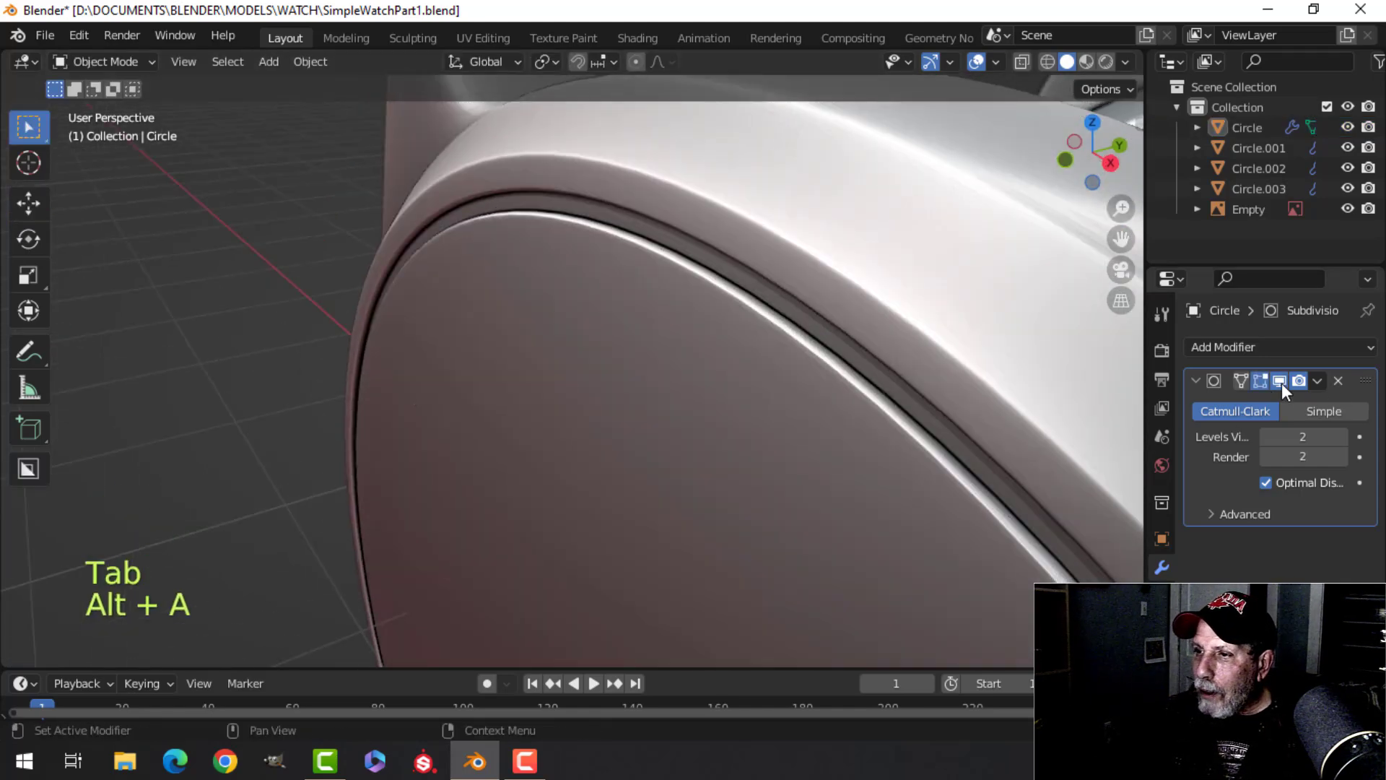
scroll(648, 455, down, 4)
middle_drag(669, 440, 788, 452)
scroll(683, 419, up, 6)
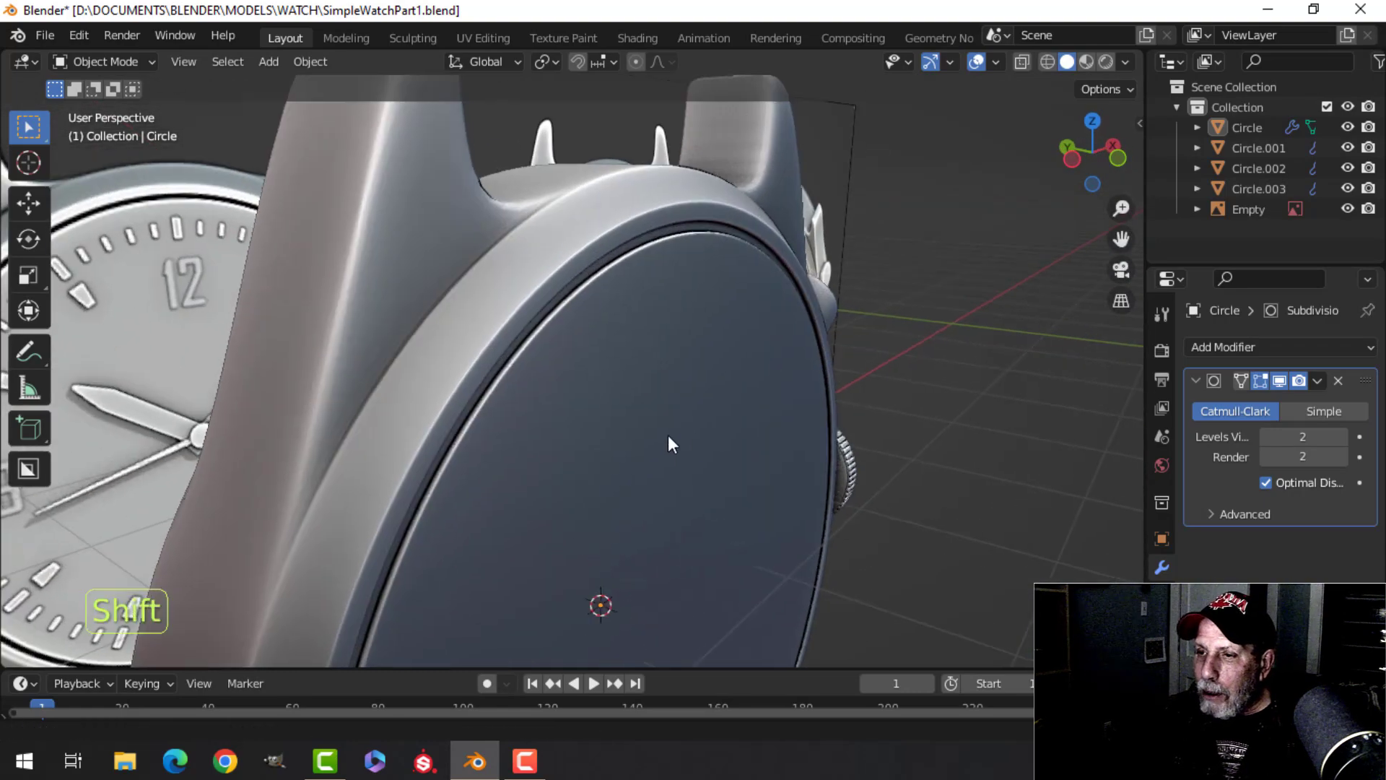
shift+middle_drag(592, 419, 626, 393)
scroll(607, 438, up, 2)
Hide the subdivision in the viewport and dissolve the support edge loops in the narrow rim around the front face
key(Tab)
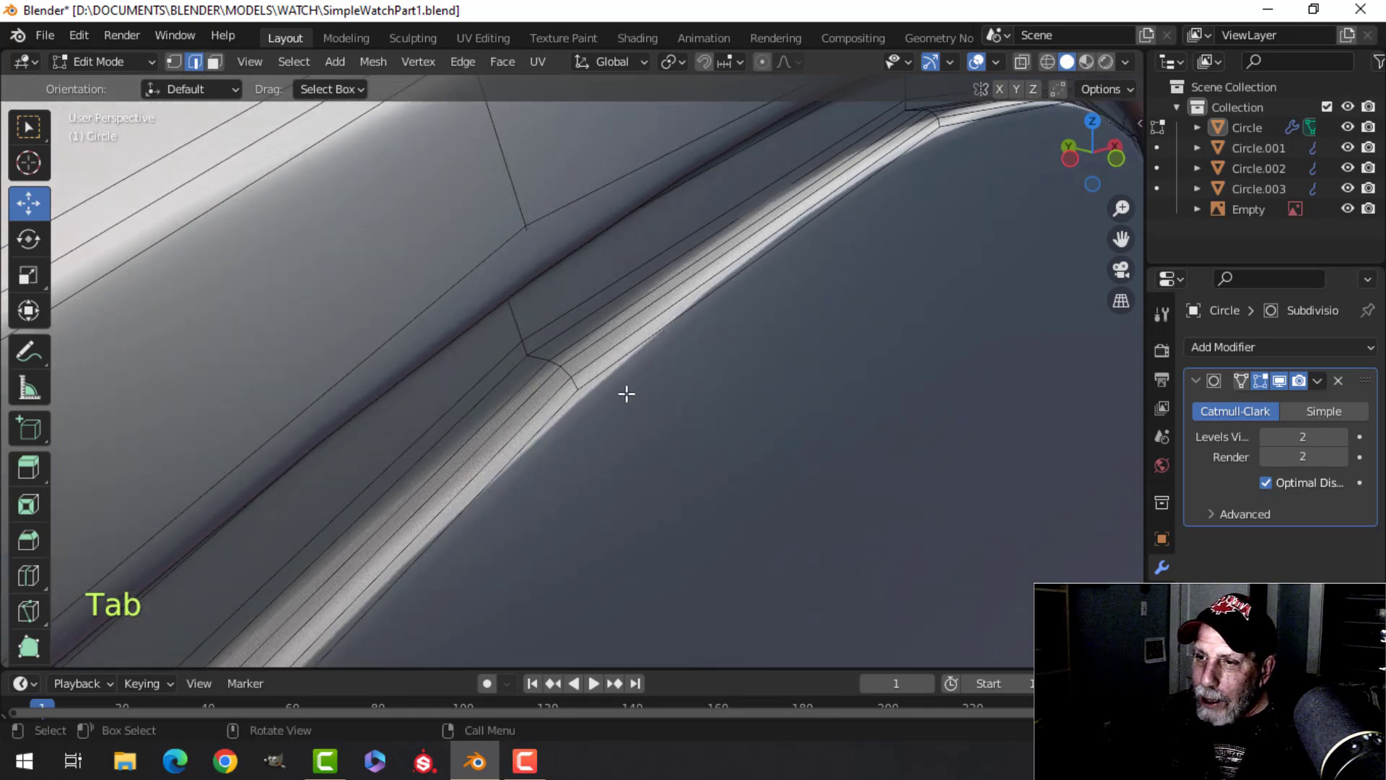
click(1279, 380)
middle_drag(777, 415, 706, 427)
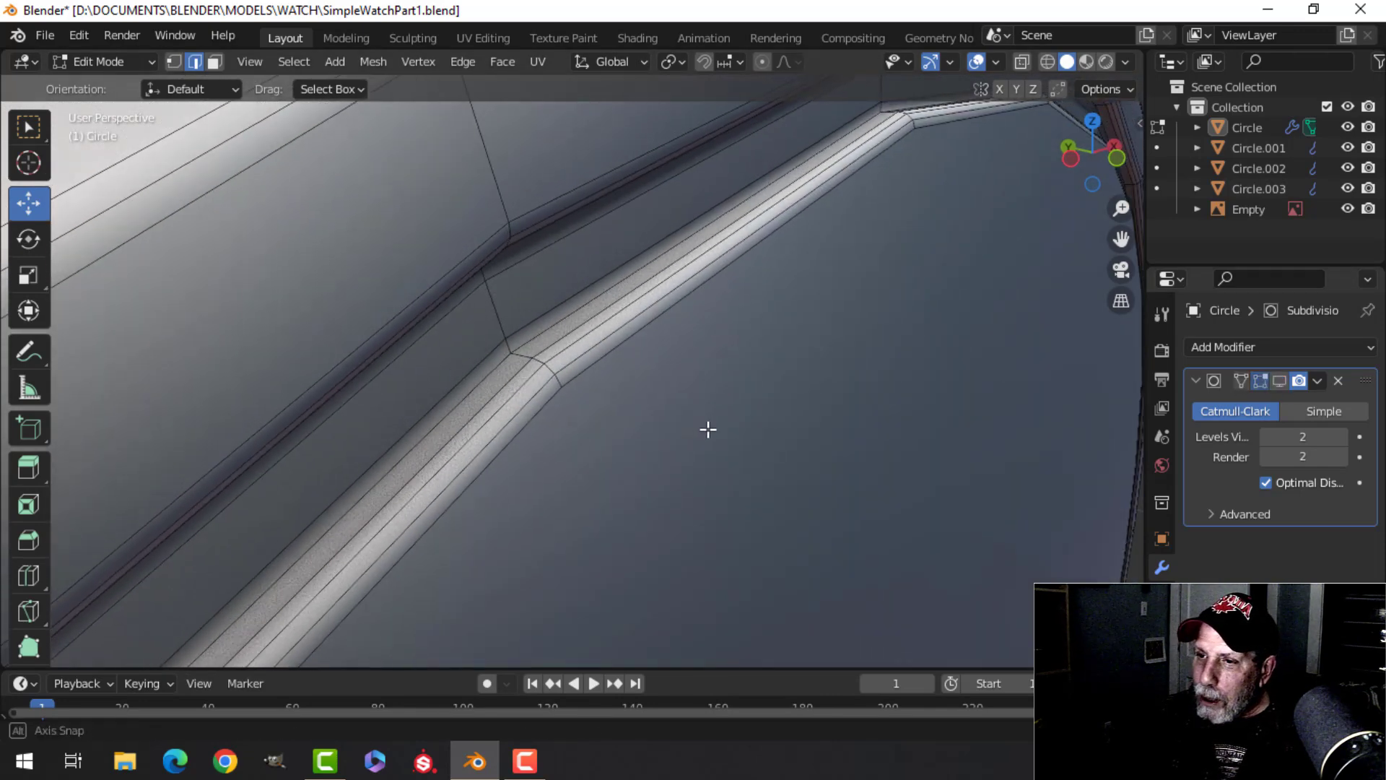
alt+shift+click(578, 377)
key(alt+a)
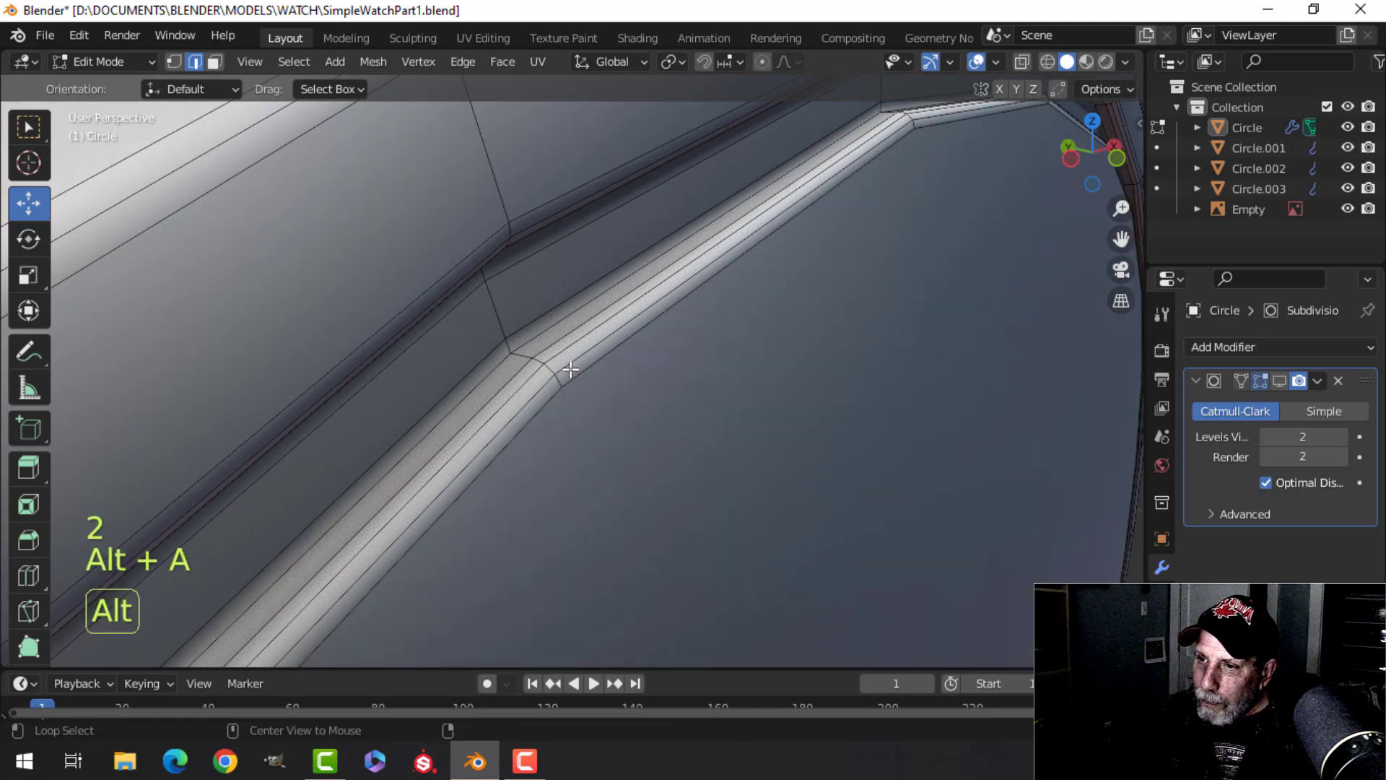
alt+shift+click(570, 356)
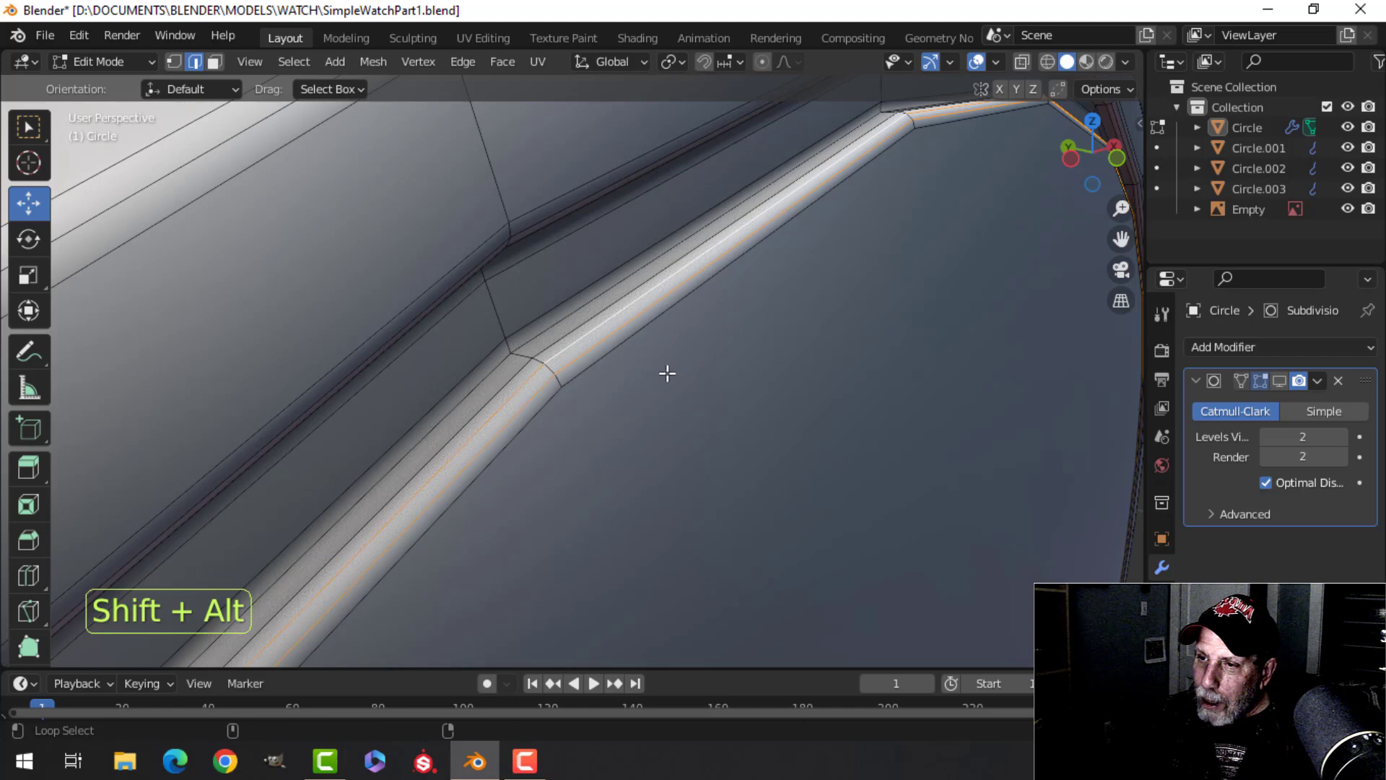
mouse_move(677, 378)
middle_down()
mouse_move(694, 376)
mouse_move(661, 371)
middle_up()
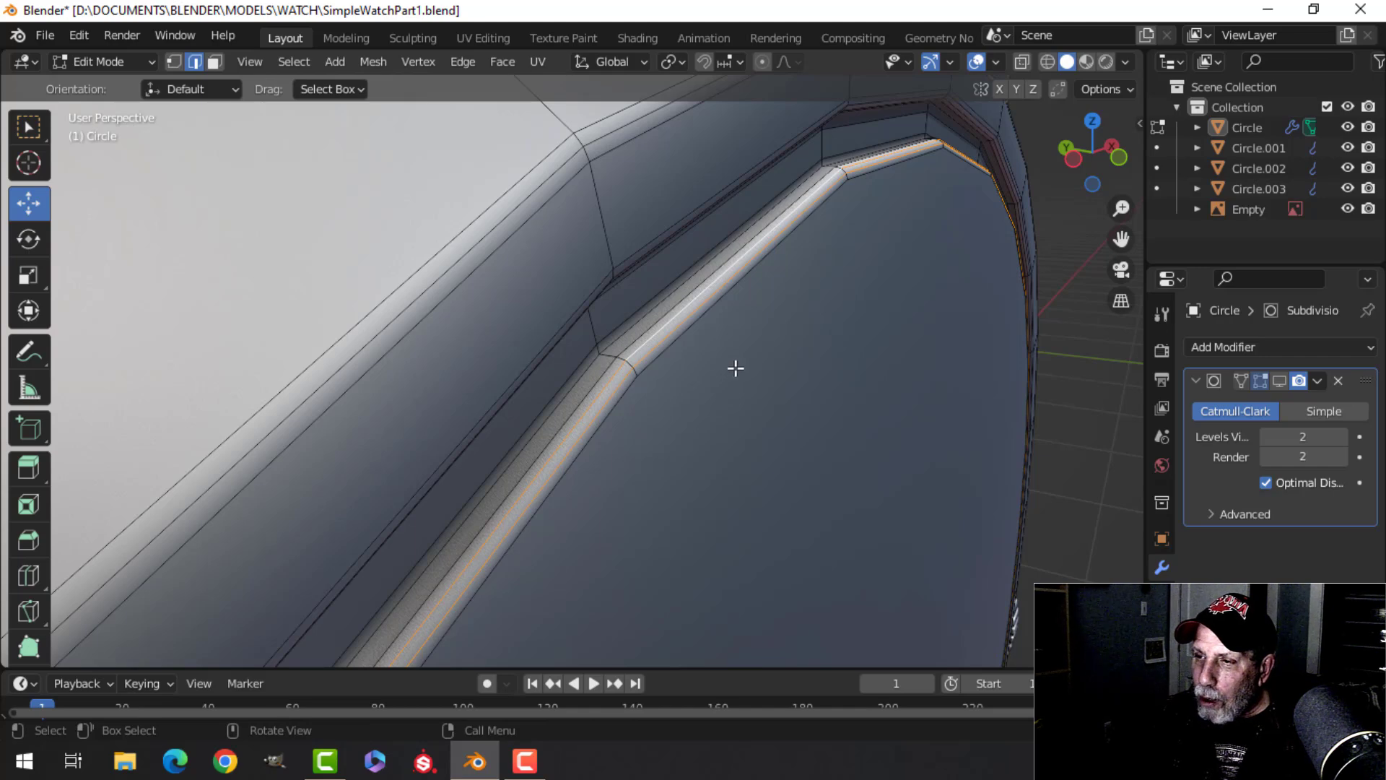
middle_drag(724, 353, 702, 355)
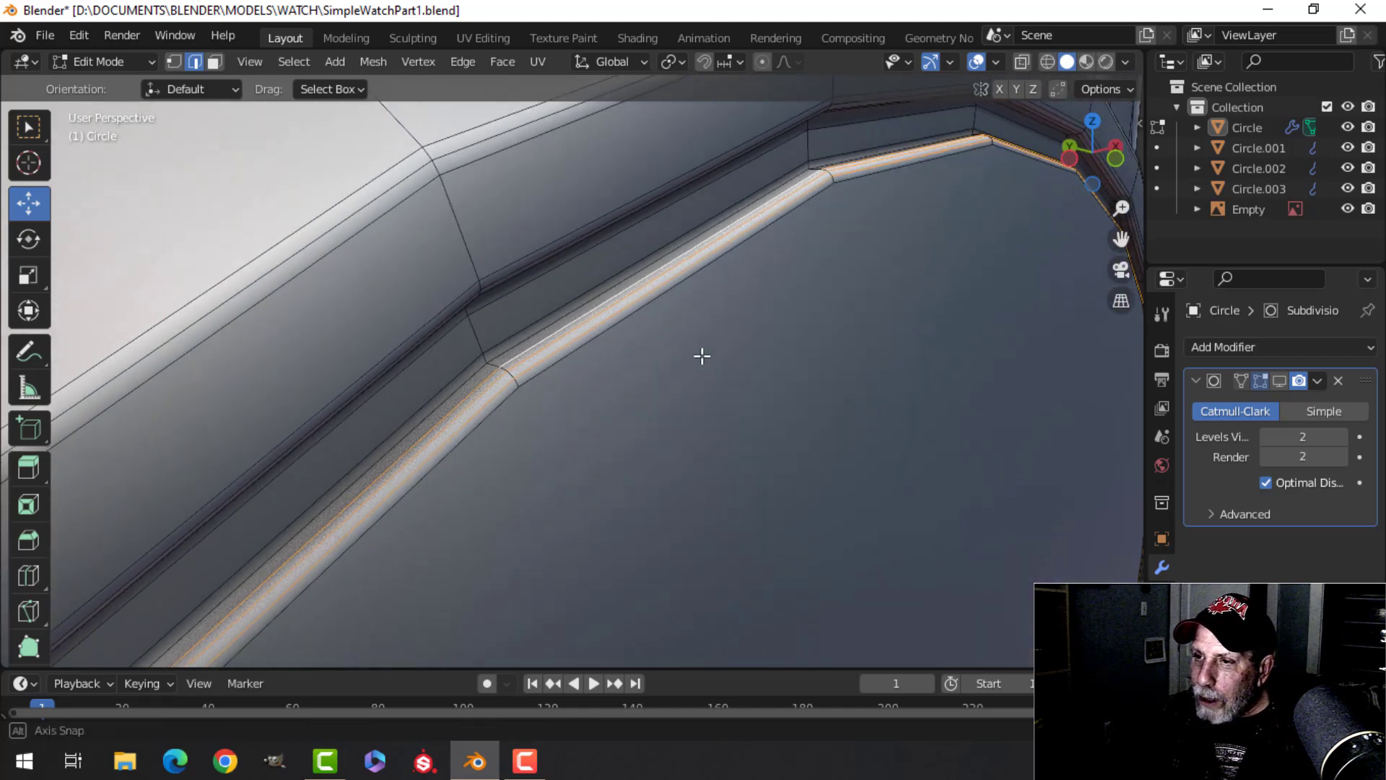
key(x)
click(662, 494)
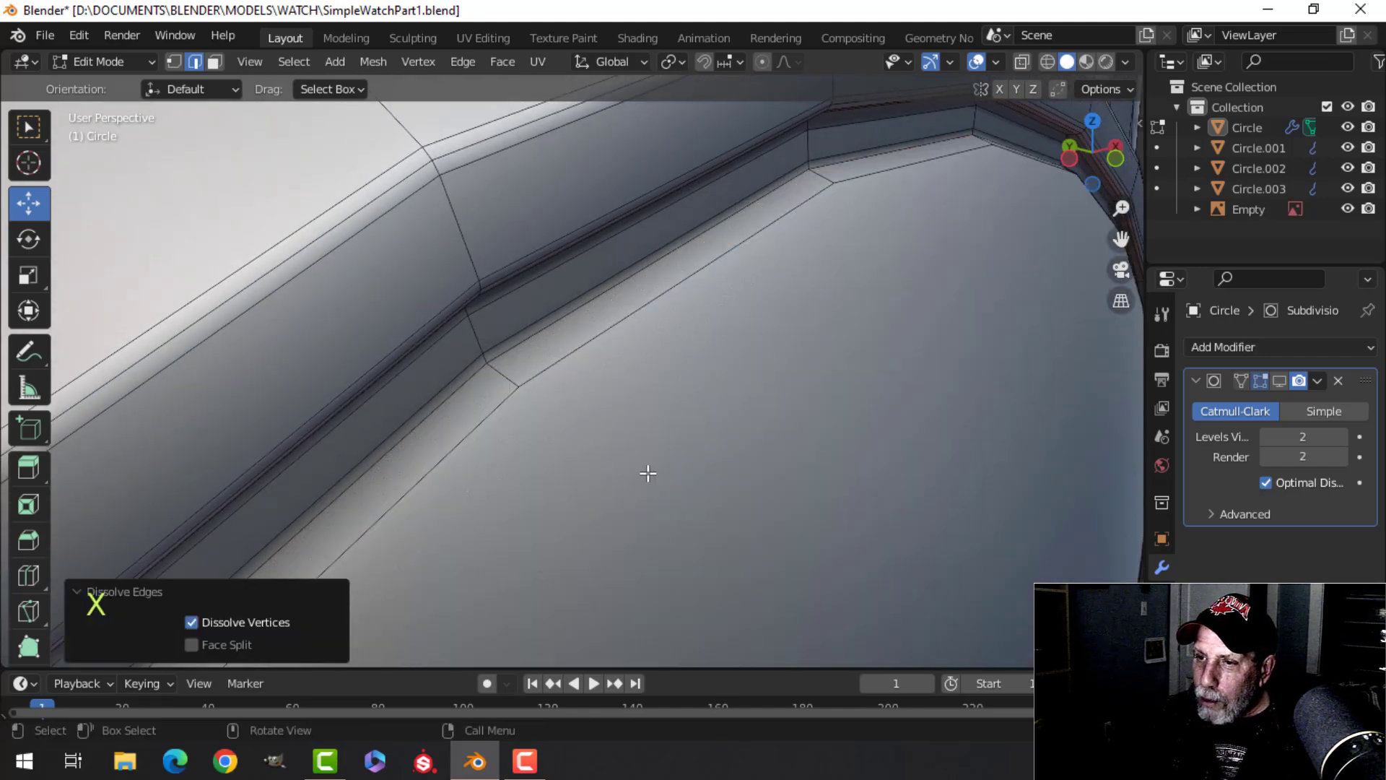
Bevel the front face's boundary edge loop with a width of 0.0101 m and 2 segments
middle_drag(627, 398, 491, 386)
middle_drag(538, 327, 699, 322)
middle_drag(670, 272, 644, 371)
key(ctrl+b)
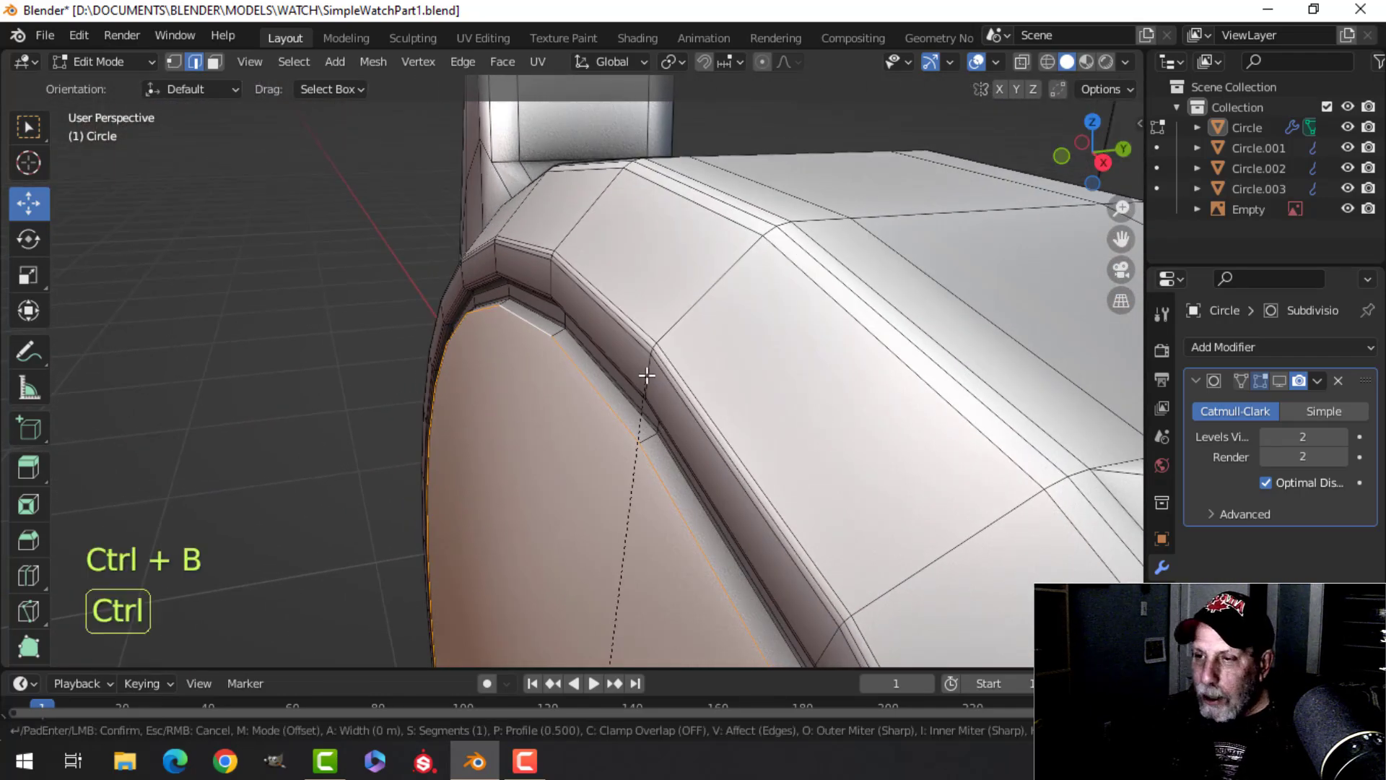
click(660, 323)
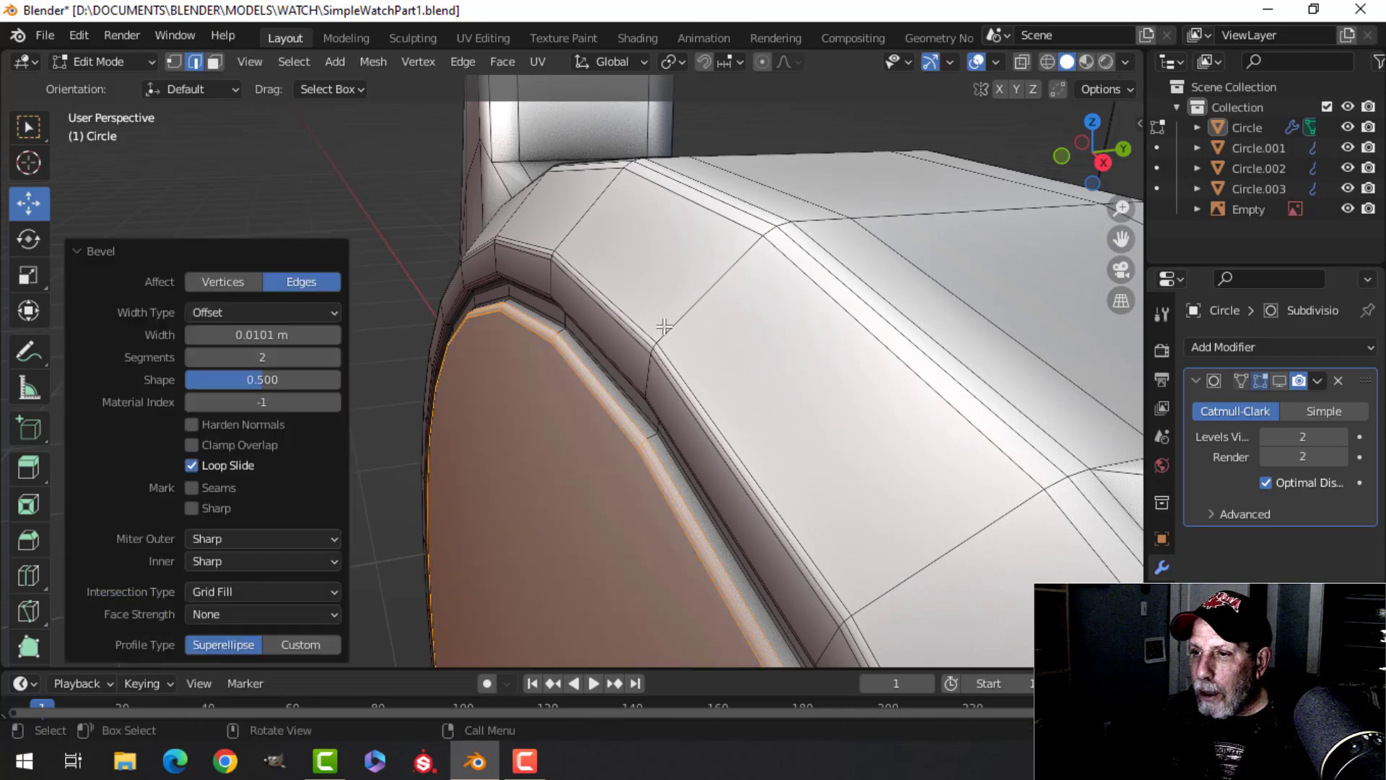
Turn the subdivision's viewport display back on and check the bevelled front face edge in Object and Edit Mode
key(Tab)
click(1275, 378)
middle_drag(674, 432, 618, 484)
scroll(803, 456, down, 3)
key(alt+a)
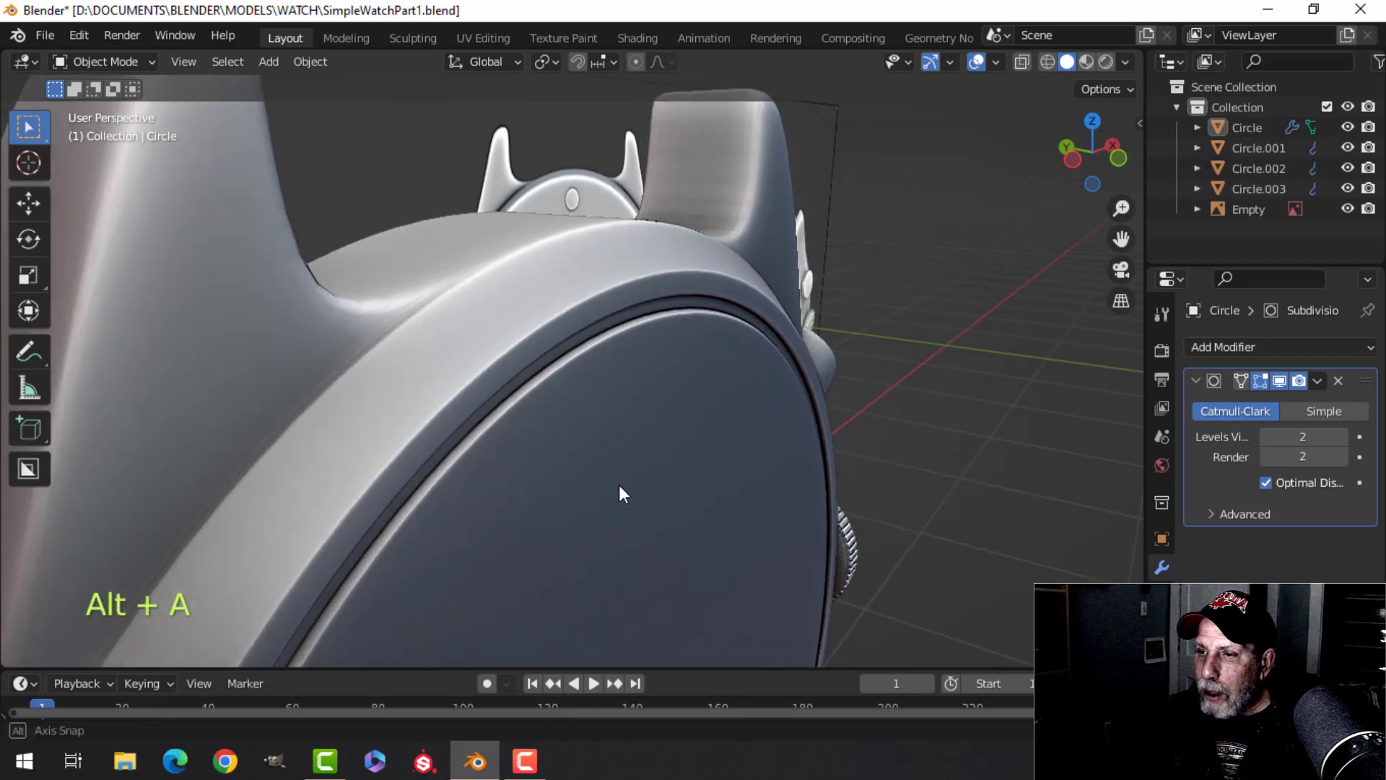
key(Tab)
scroll(610, 474, up, 2)
scroll(577, 474, up, 4)
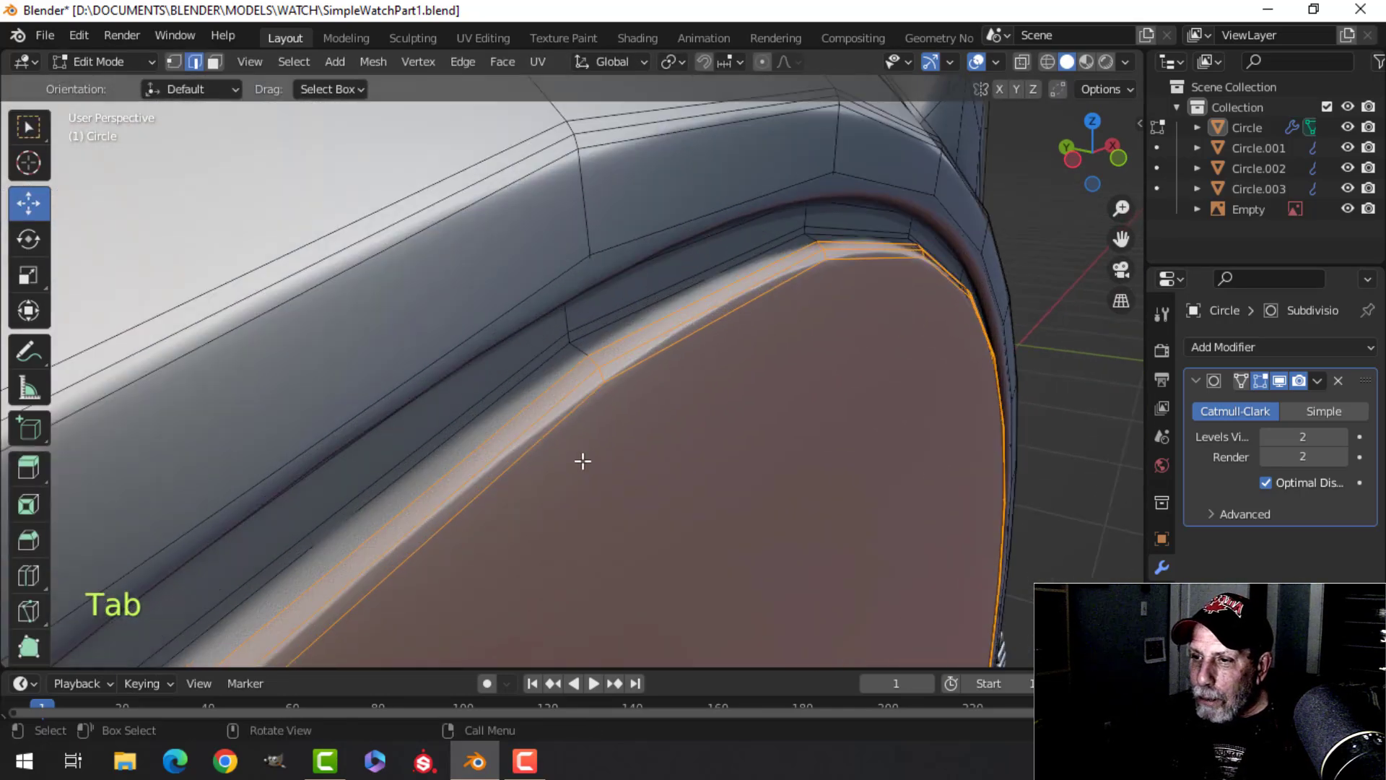
key(alt+a)
middle_drag(715, 443, 659, 418)
key(ctrl+z)
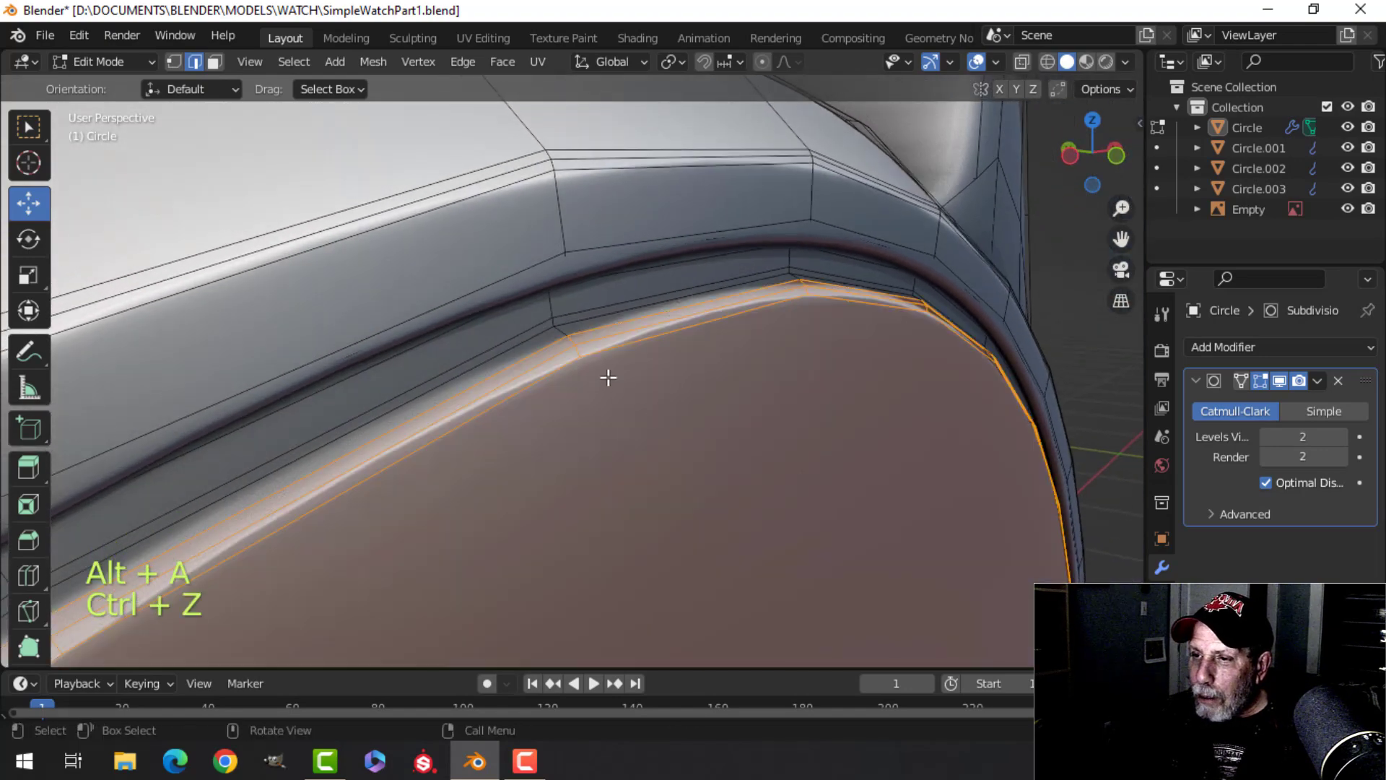
key(ctrl+z)
key(Tab)
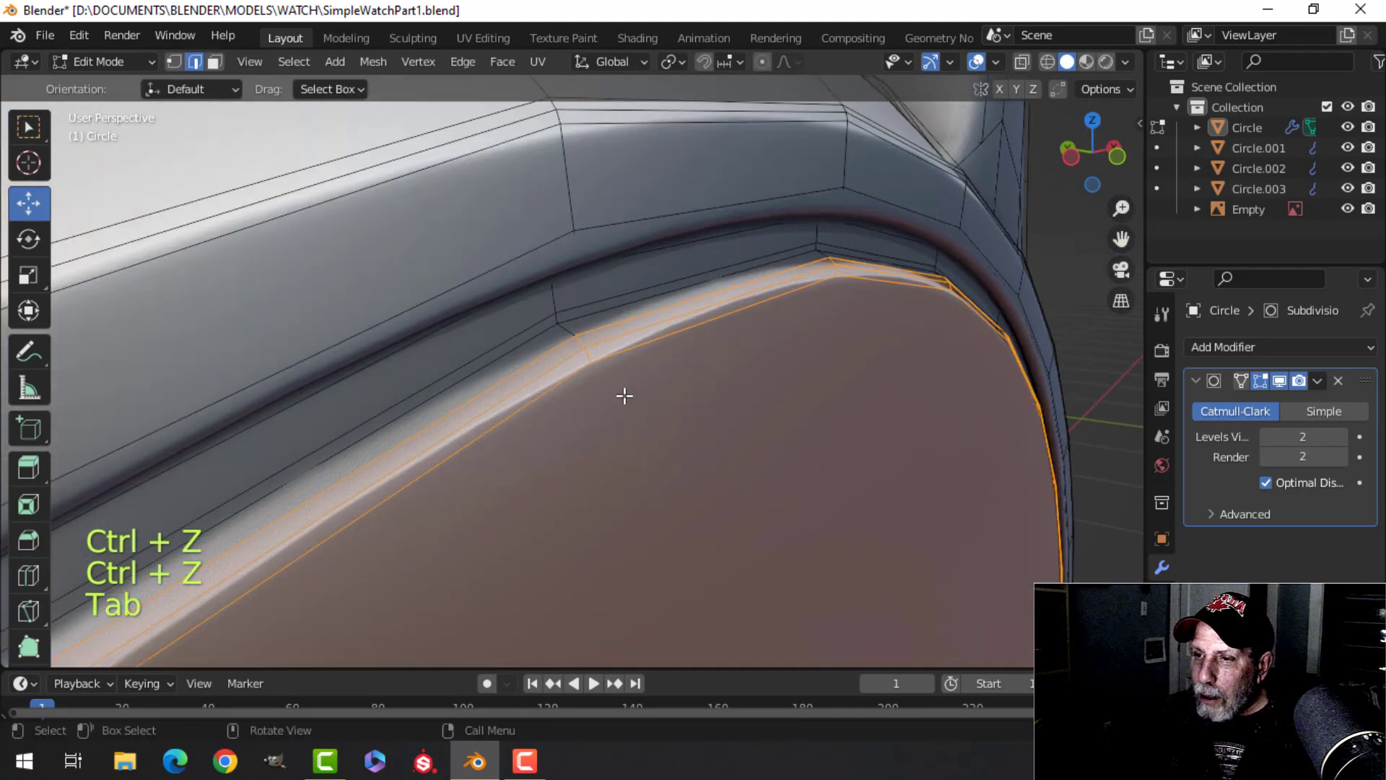
Inset the large front face of the case with a thickness of 0.01045 m
key(alt+a)
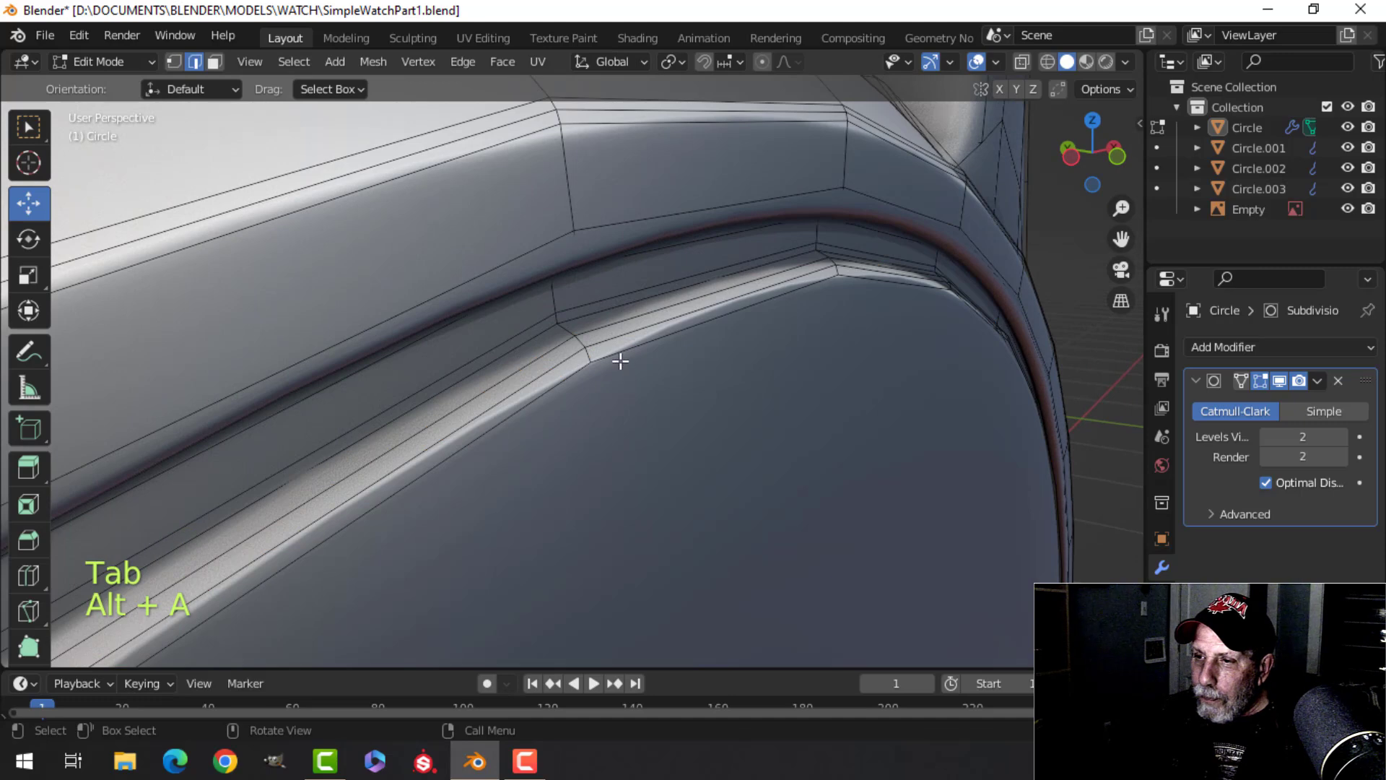
key(3)
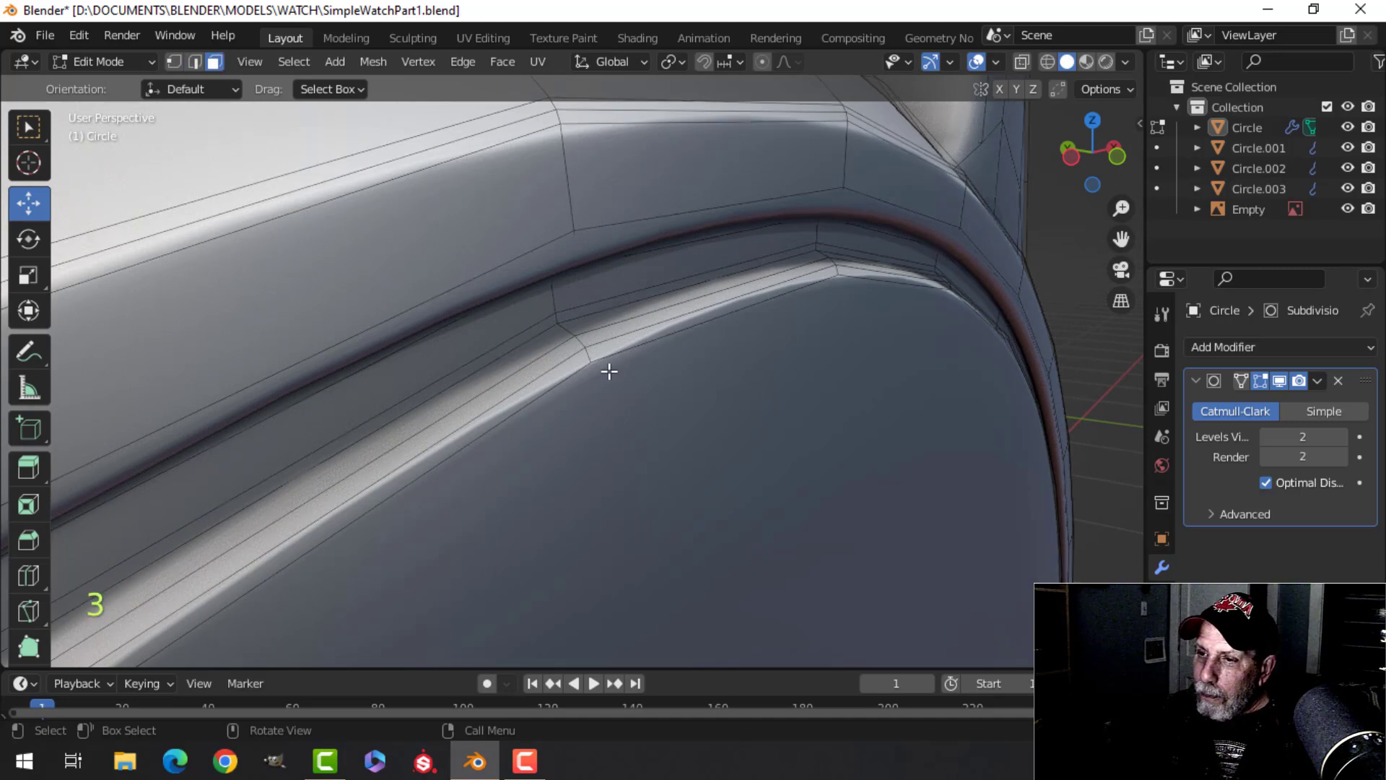
key(Tab)
key(Tab)
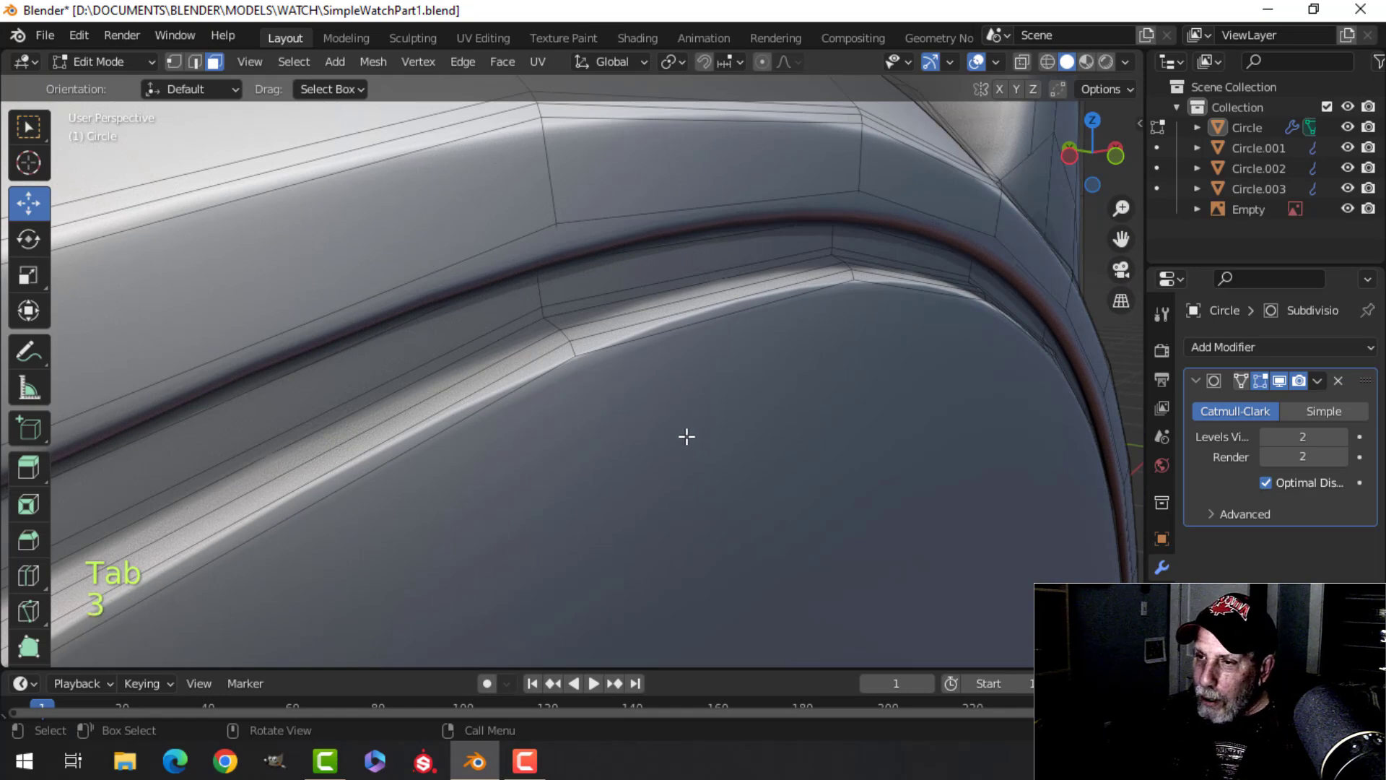
click(736, 535)
middle_drag(730, 529, 678, 486)
key(i)
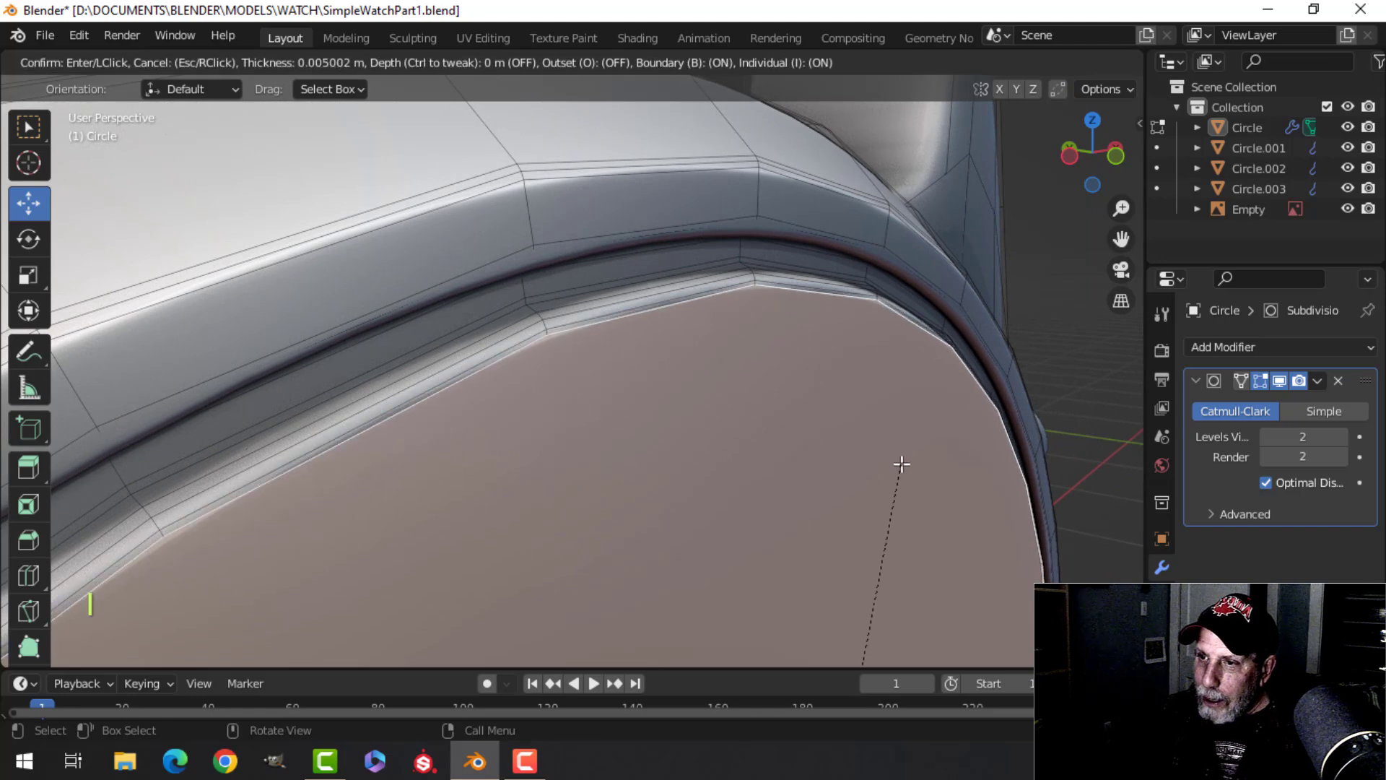
click(892, 466)
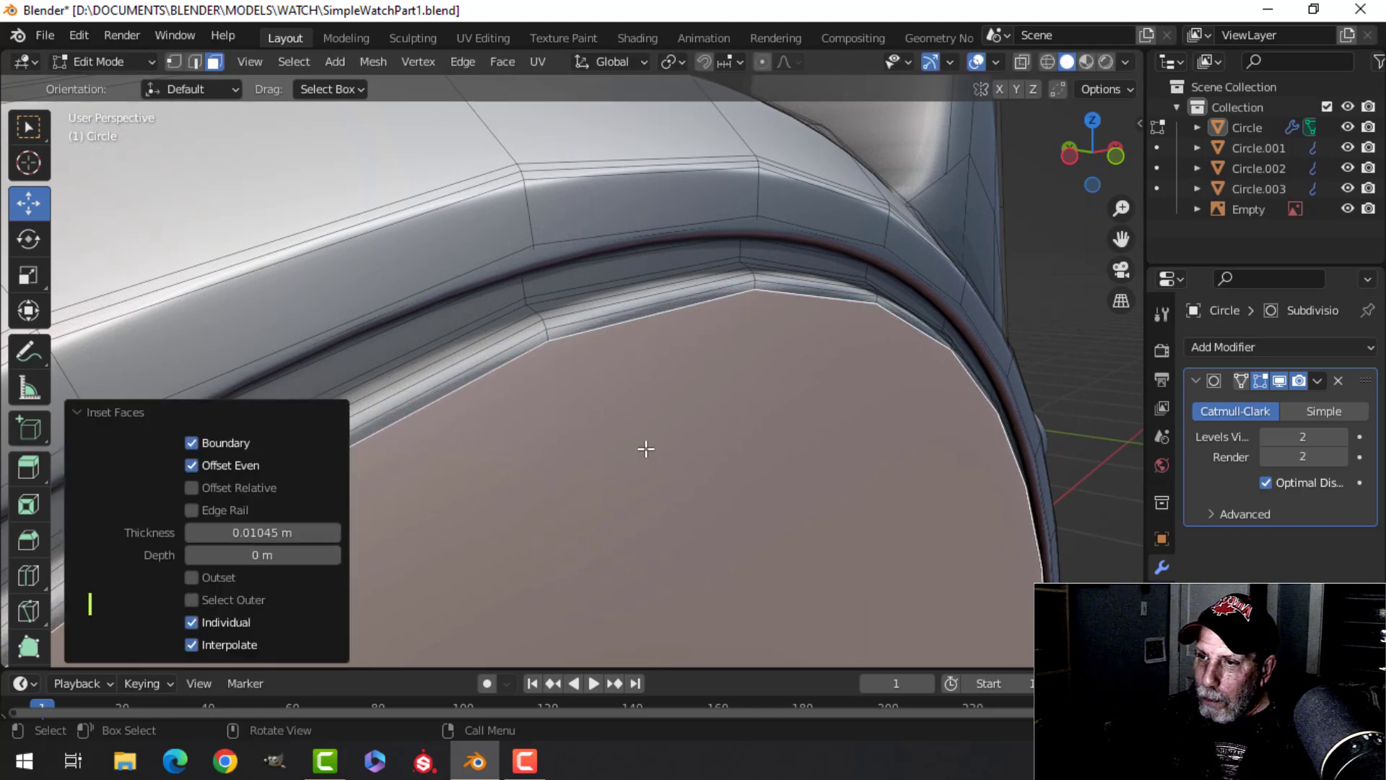
scroll(582, 340, up, 2)
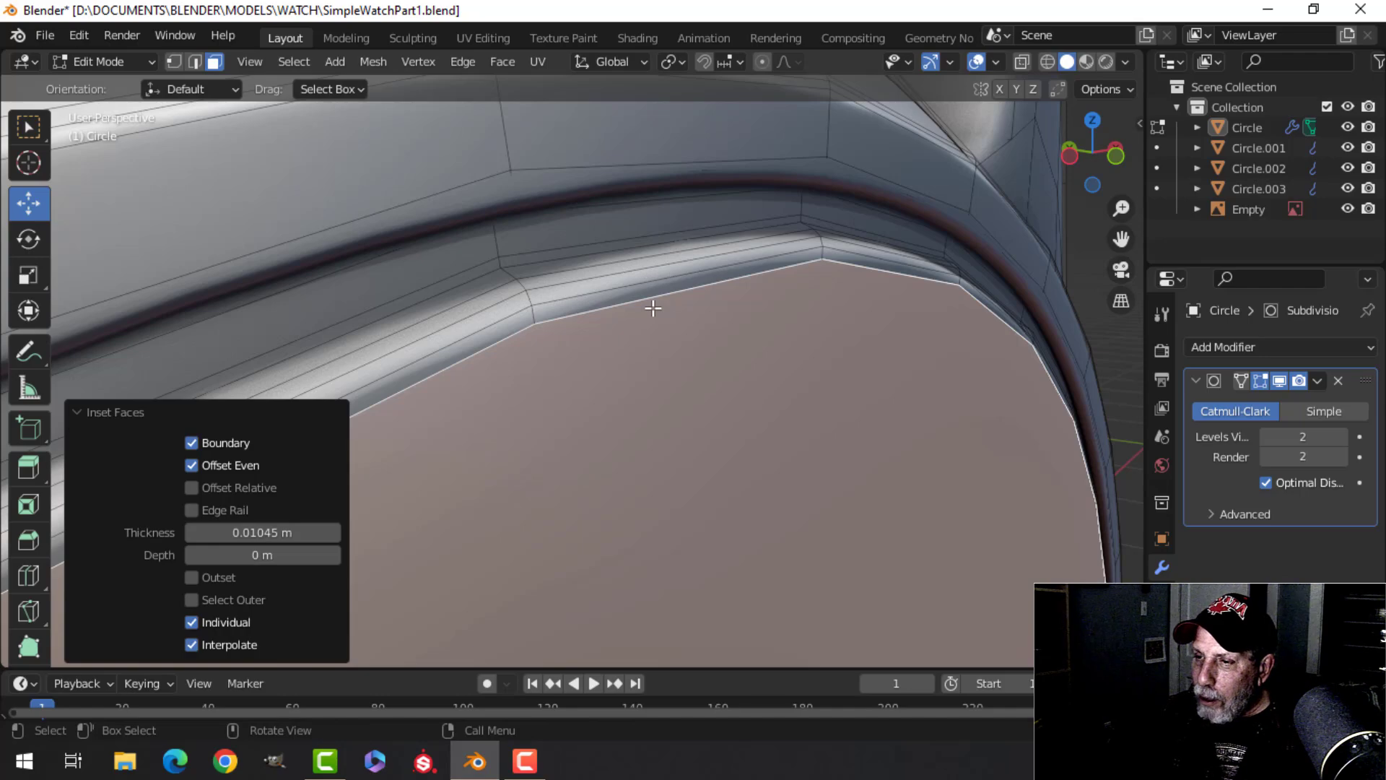
Fill the inner edge loop of the circular opening on the case back with a single face
key(Tab)
middle_drag(761, 397, 542, 420)
key(alt+a)
scroll(402, 322, up, 4)
click(407, 315)
key(Tab)
key(alt+a)
key(2)
alt+shift+click(466, 310)
middle_drag(489, 331, 646, 339)
key(f)
scroll(761, 318, up, 4)
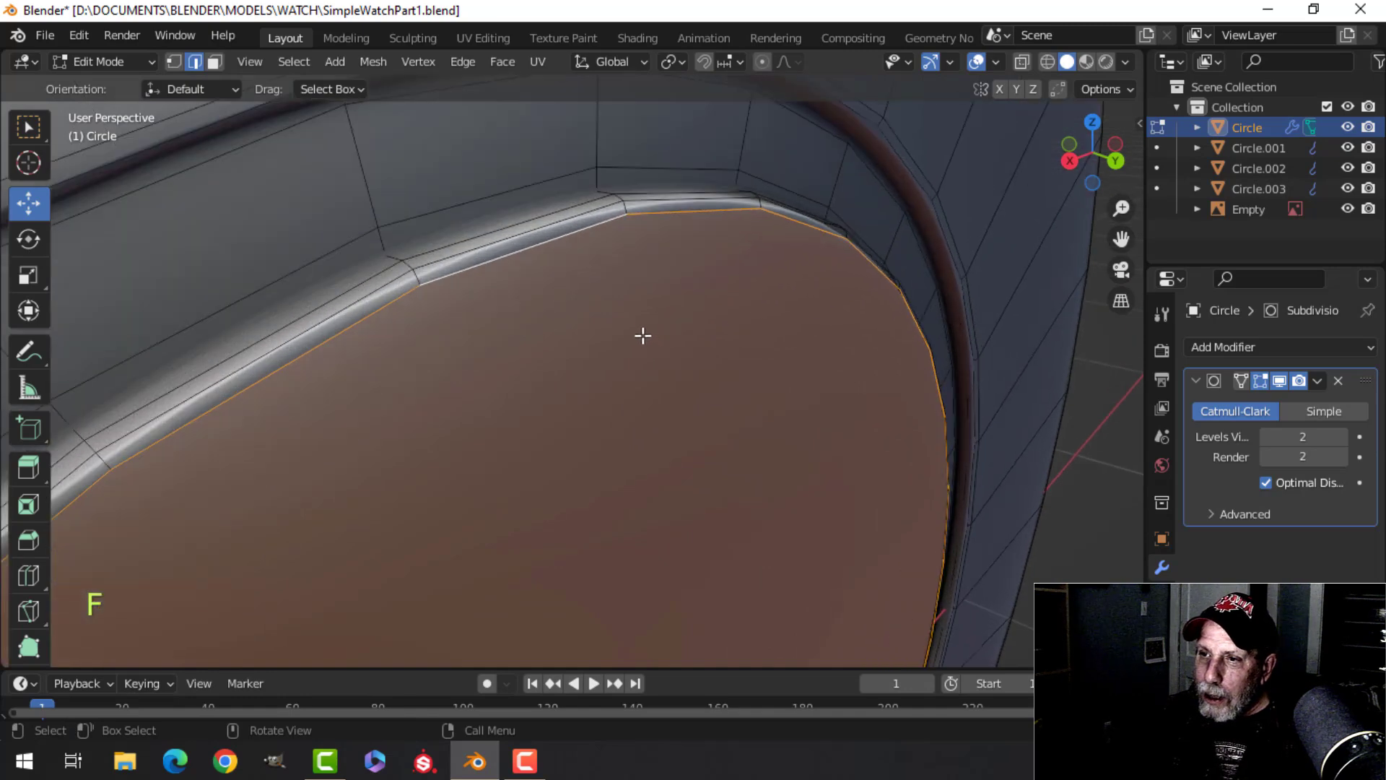
Inset the new circular back face slightly and check the result in Object Mode
key(Tab)
scroll(640, 334, down, 4)
key(Tab)
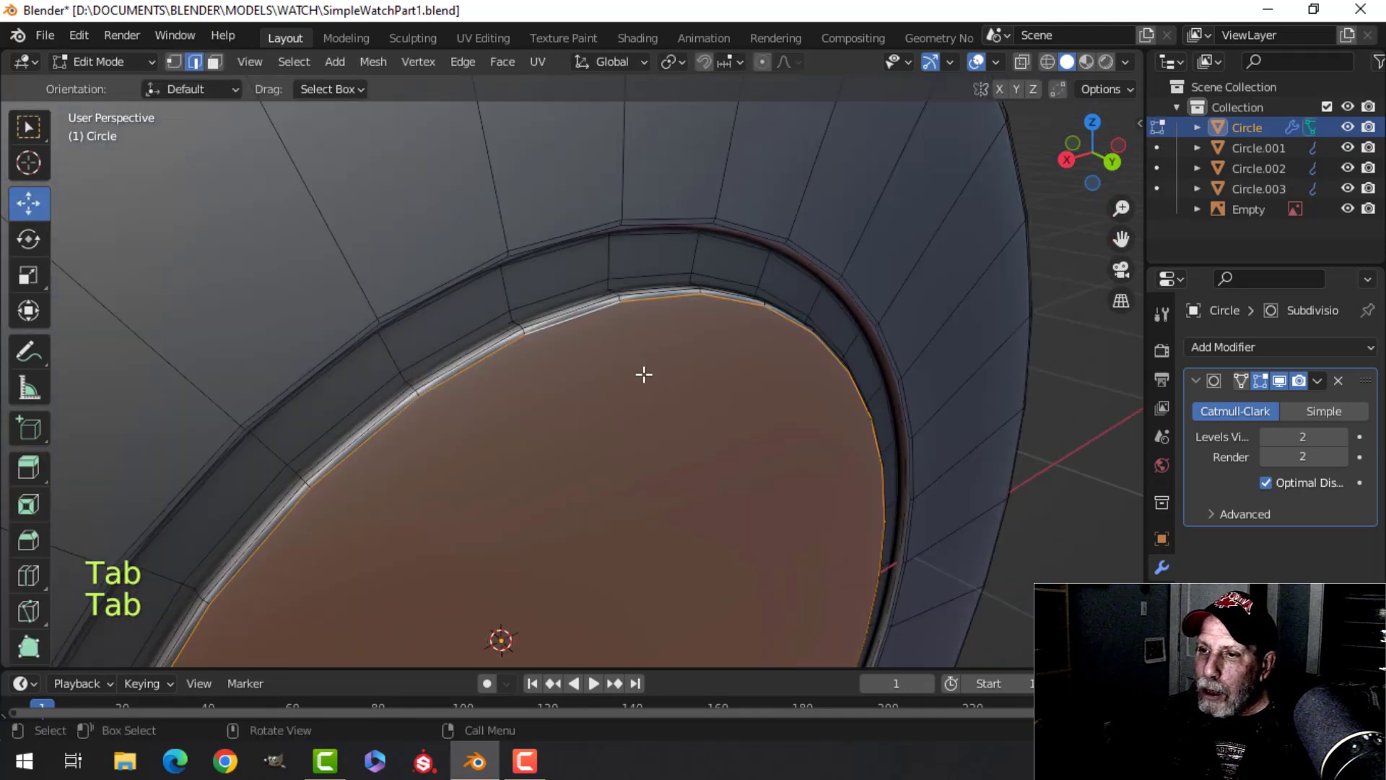
shift+middle_drag(644, 374, 786, 331)
key(i)
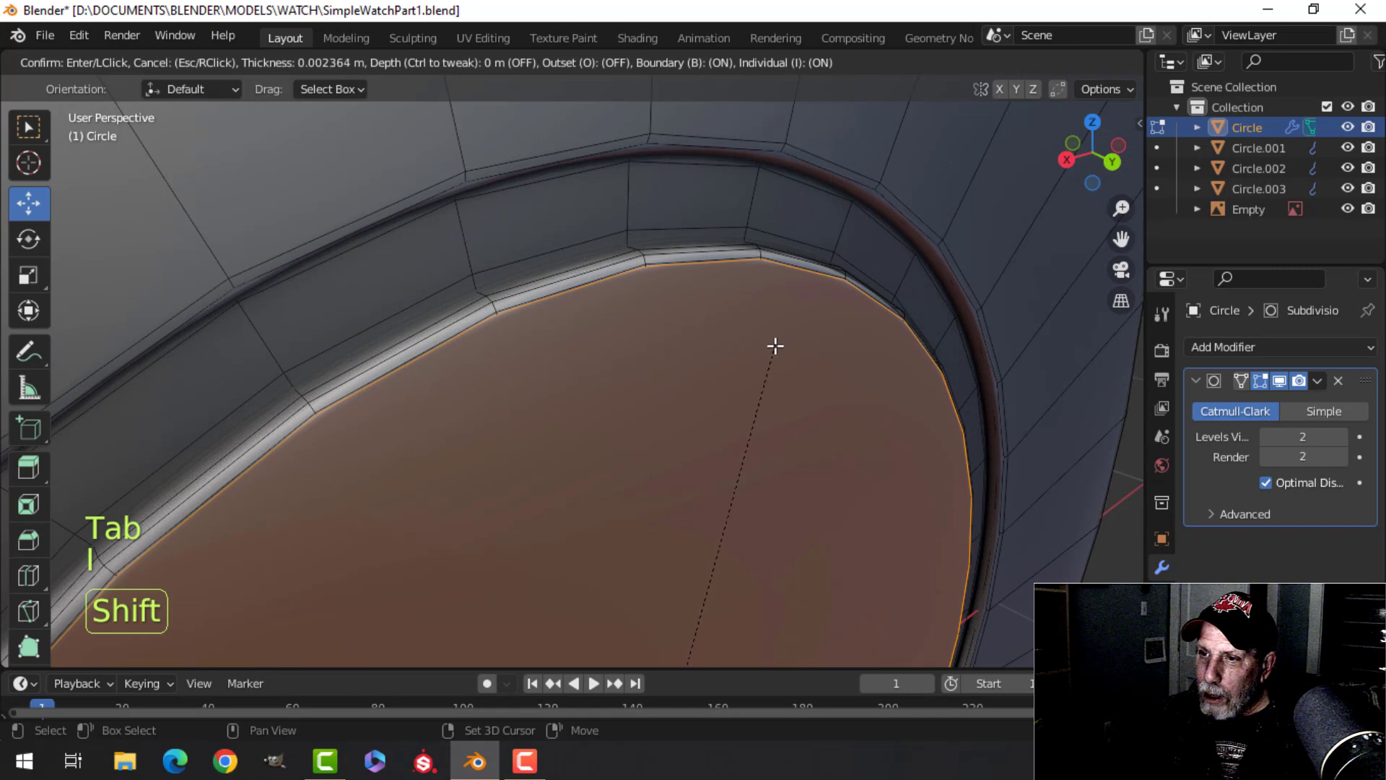
click(731, 400)
key(Tab)
scroll(662, 396, down, 5)
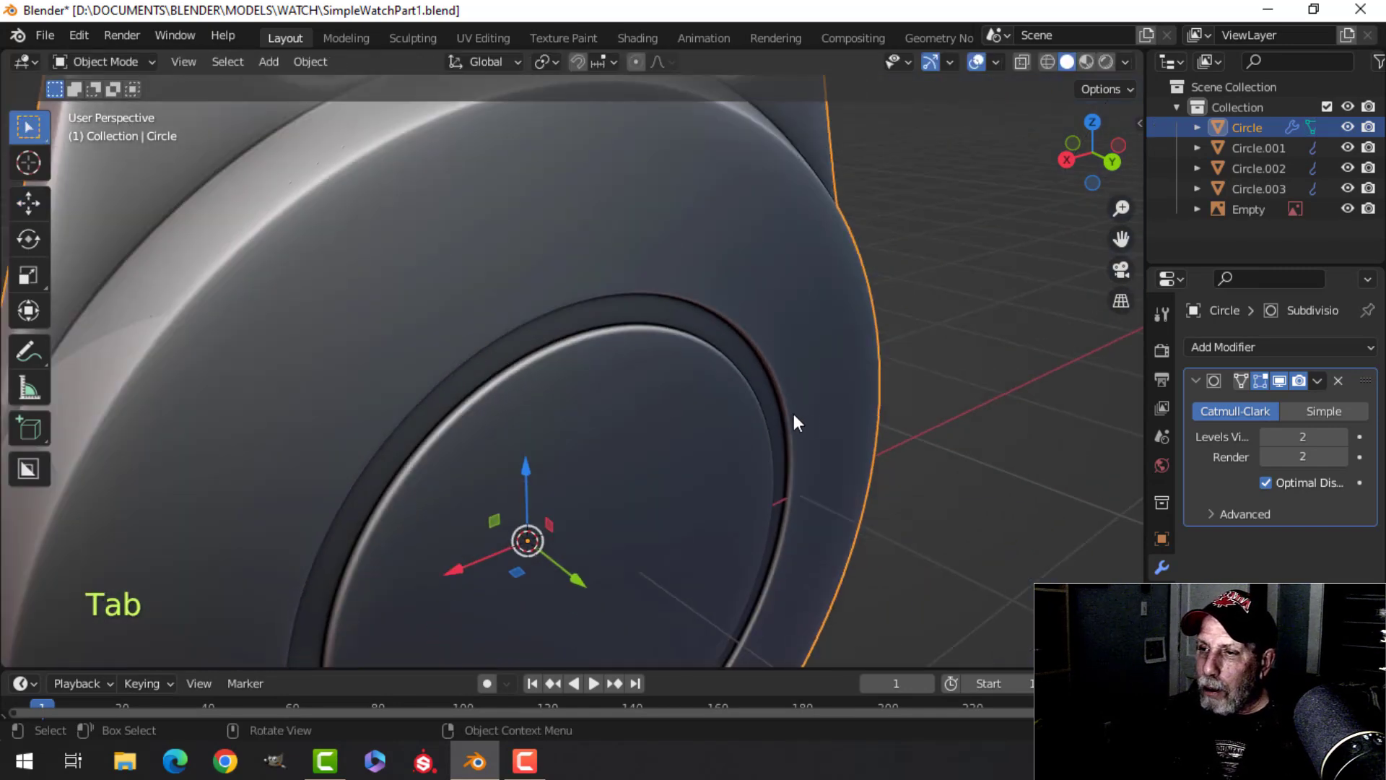
Compare the modelled watch with the case back view in the reference image
key(alt+a)
scroll(798, 414, down, 5)
middle_drag(798, 415, 682, 329)
scroll(606, 444, down, 3)
scroll(764, 356, up, 4)
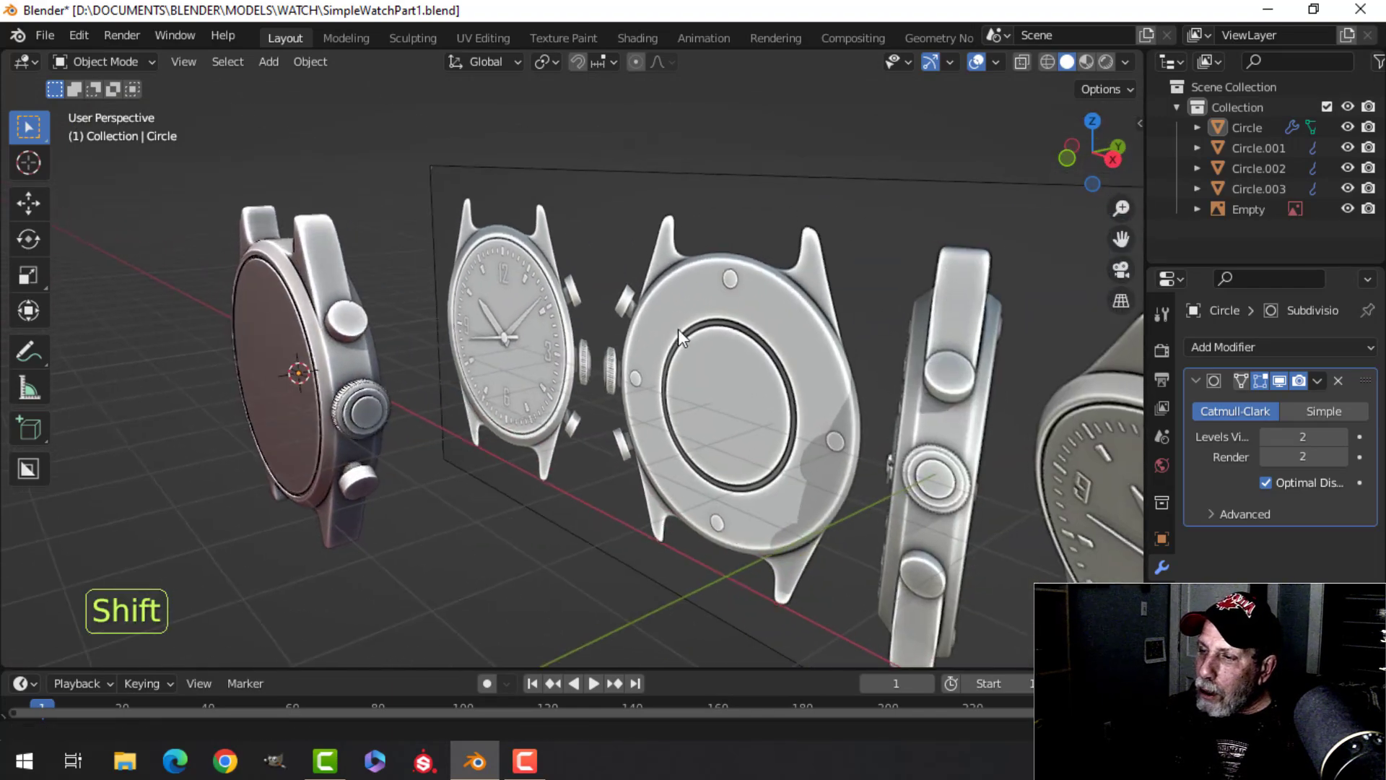
scroll(738, 306, up, 4)
shift+middle_drag(783, 296, 588, 317)
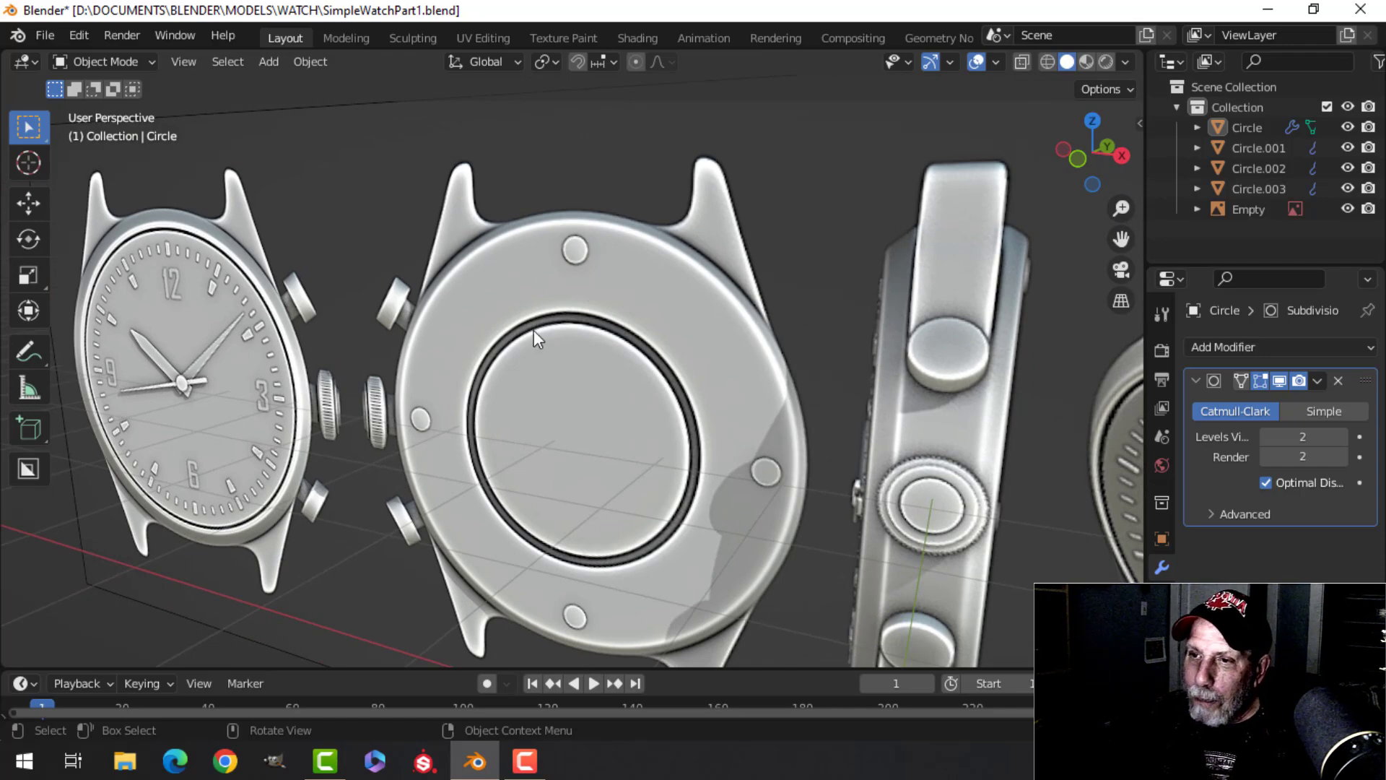
scroll(543, 322, down, 3)
shift+middle_drag(501, 369, 536, 355)
Add a 2 m mesh plane at the centre of the case in back orthographic view
click(613, 331)
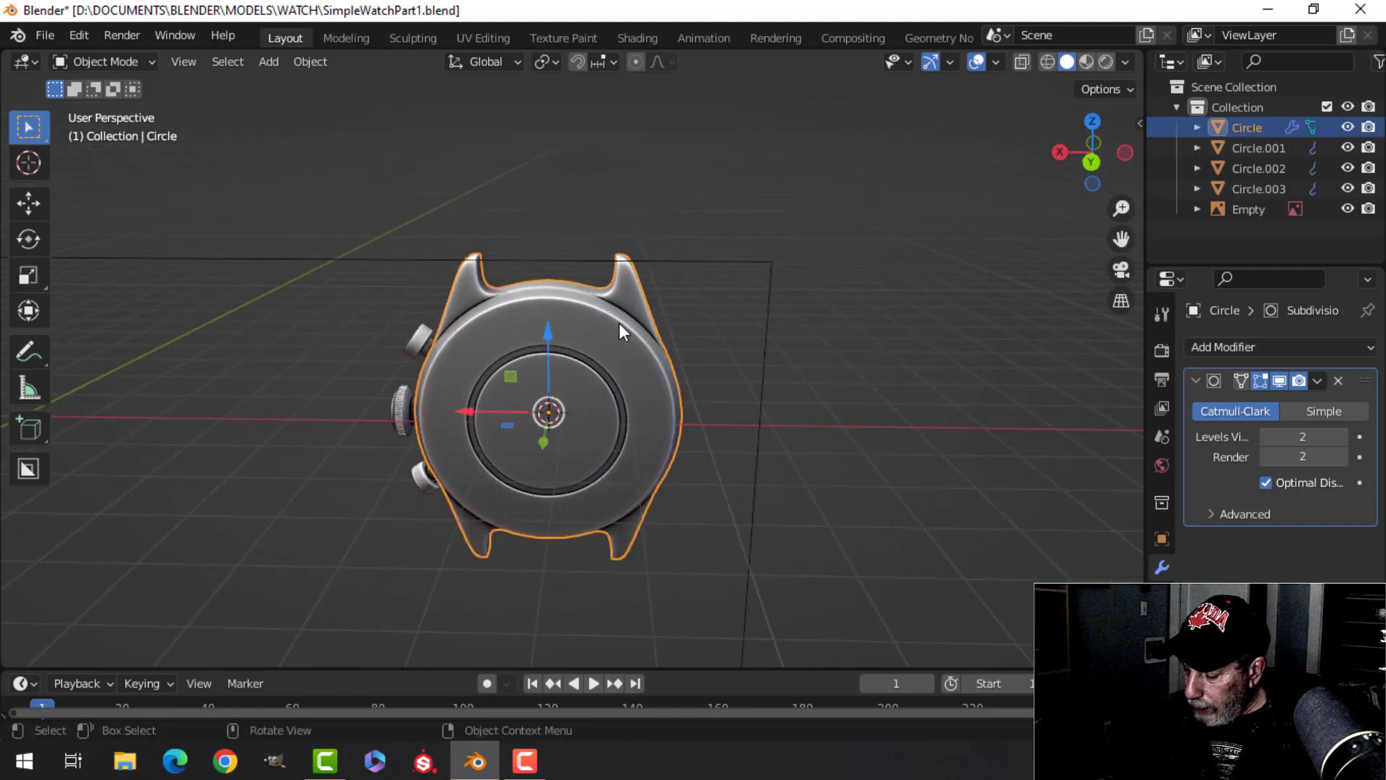
key(ctrl+KP_1)
scroll(618, 322, up, 2)
shift+middle_drag(490, 552, 574, 388)
scroll(606, 349, down, 1)
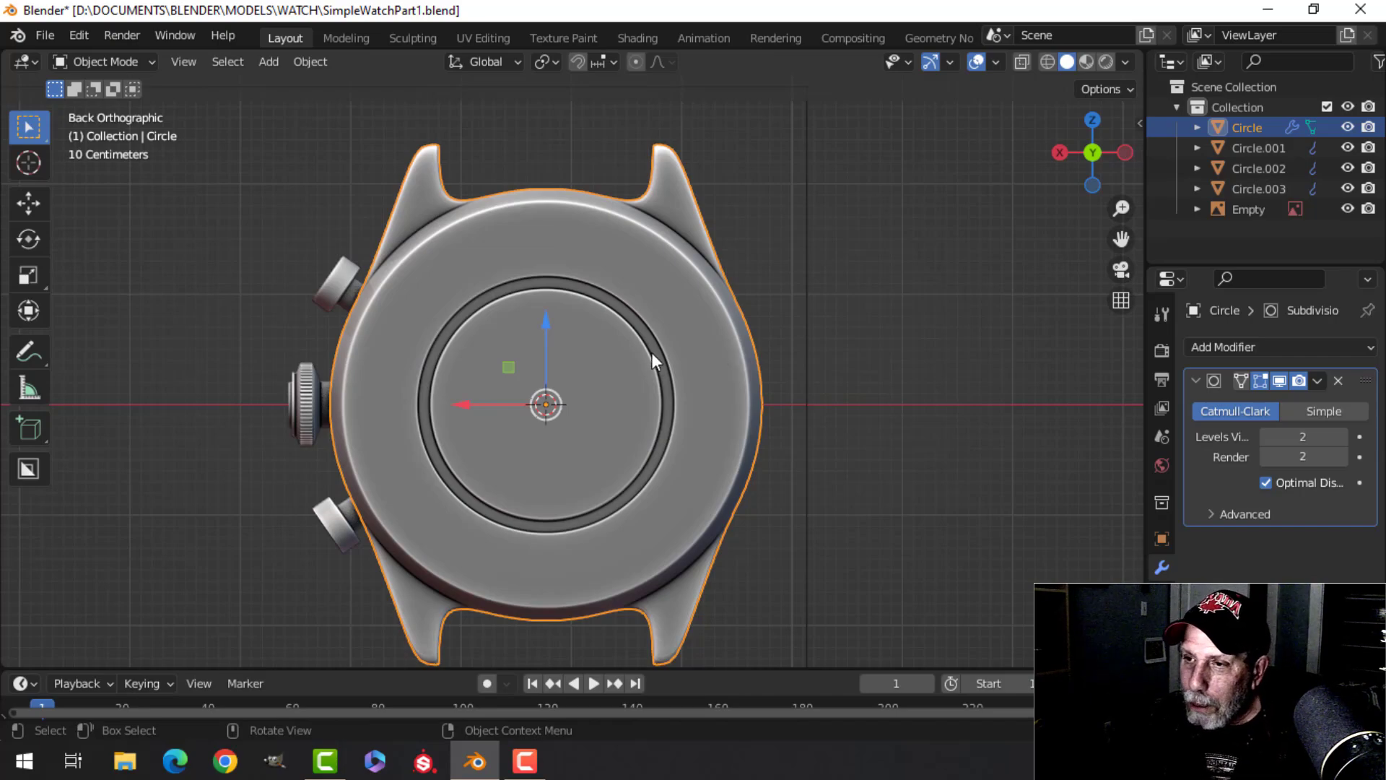
key(shift+a)
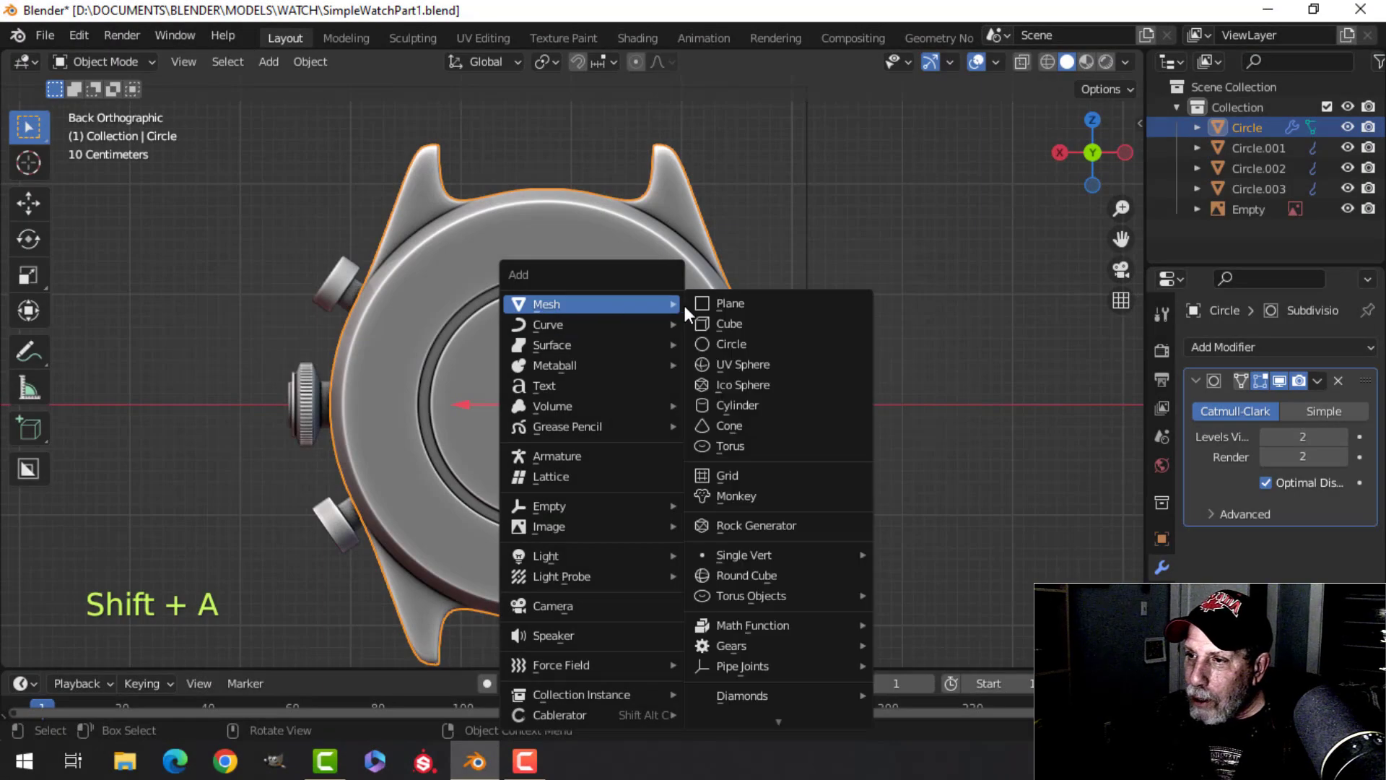
click(722, 303)
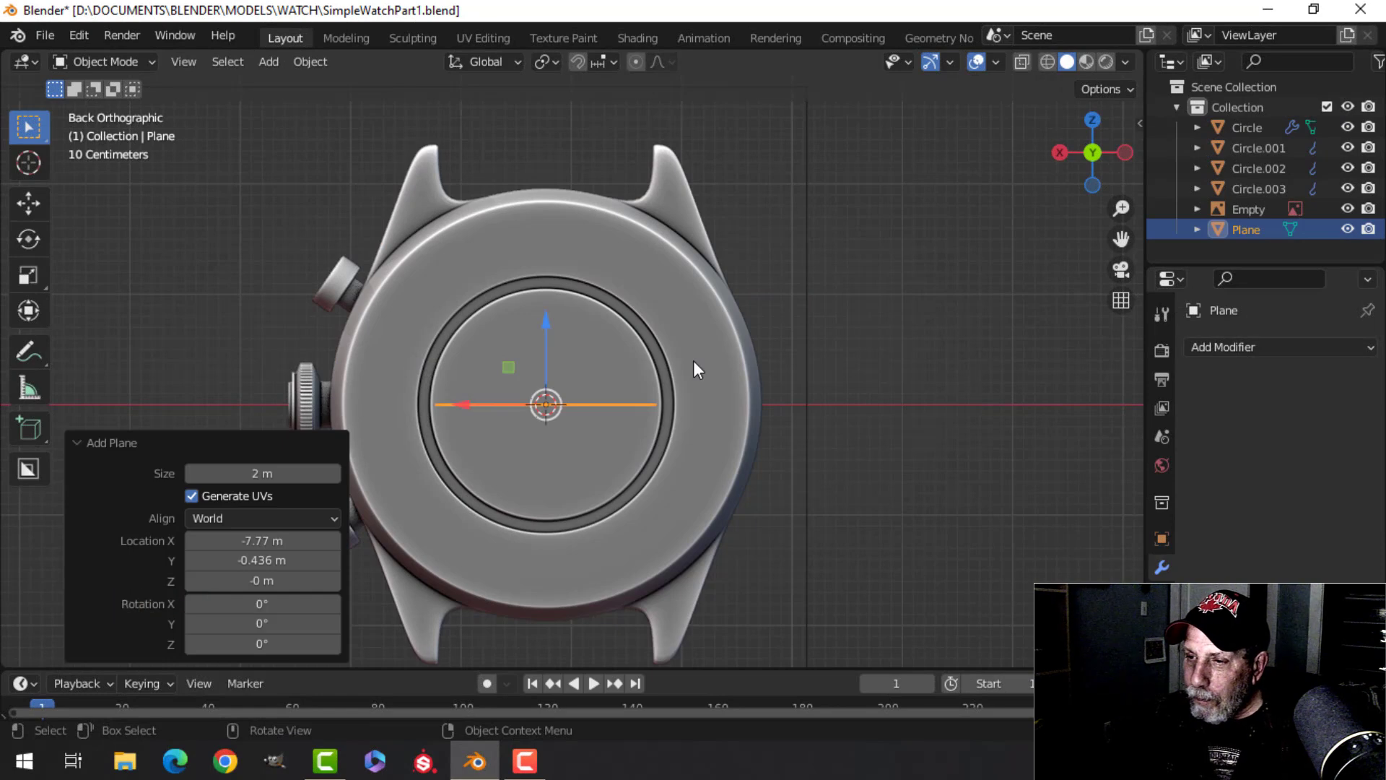
In Edit Mode, rotate the plane 90° about X and move it 0.7939 m along Y, behind the case
key(Tab)
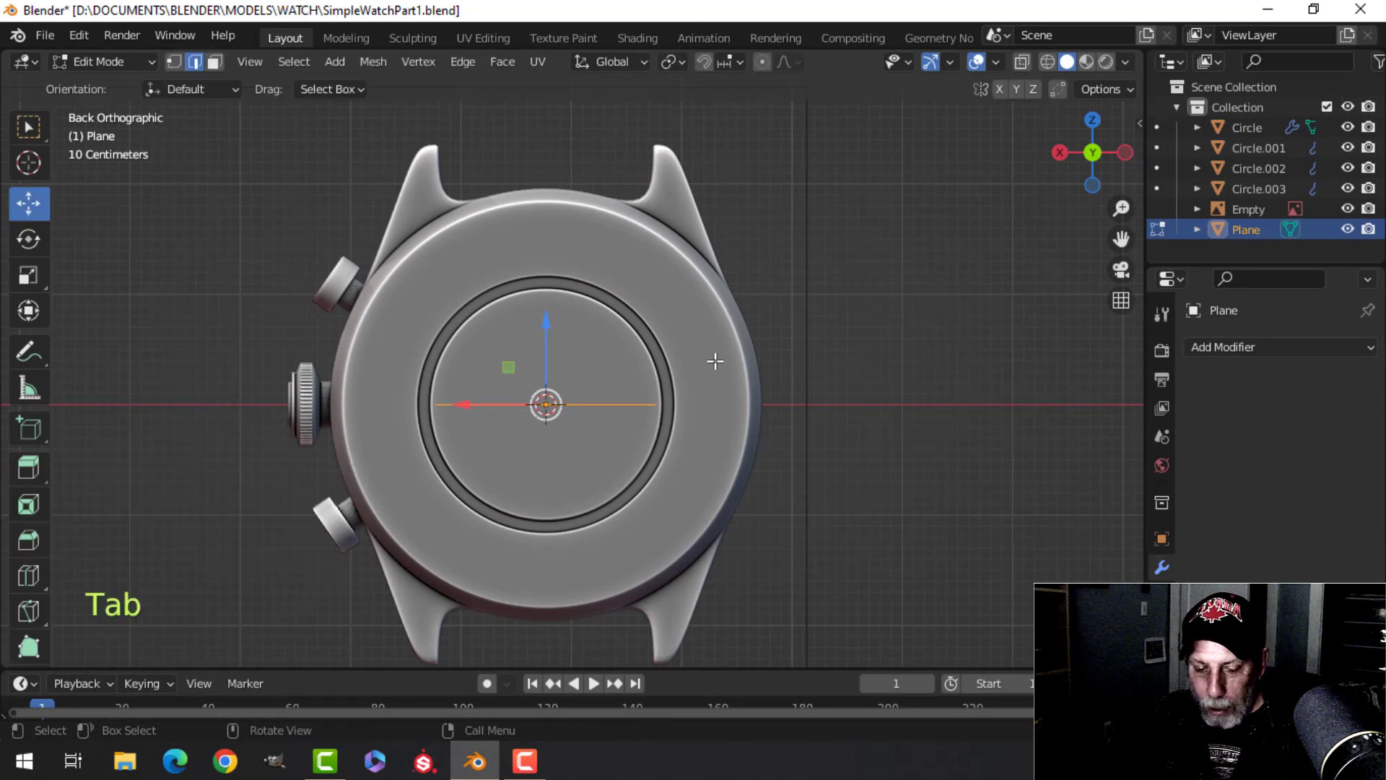
key(r)
key(x)
key(9)
key(0)
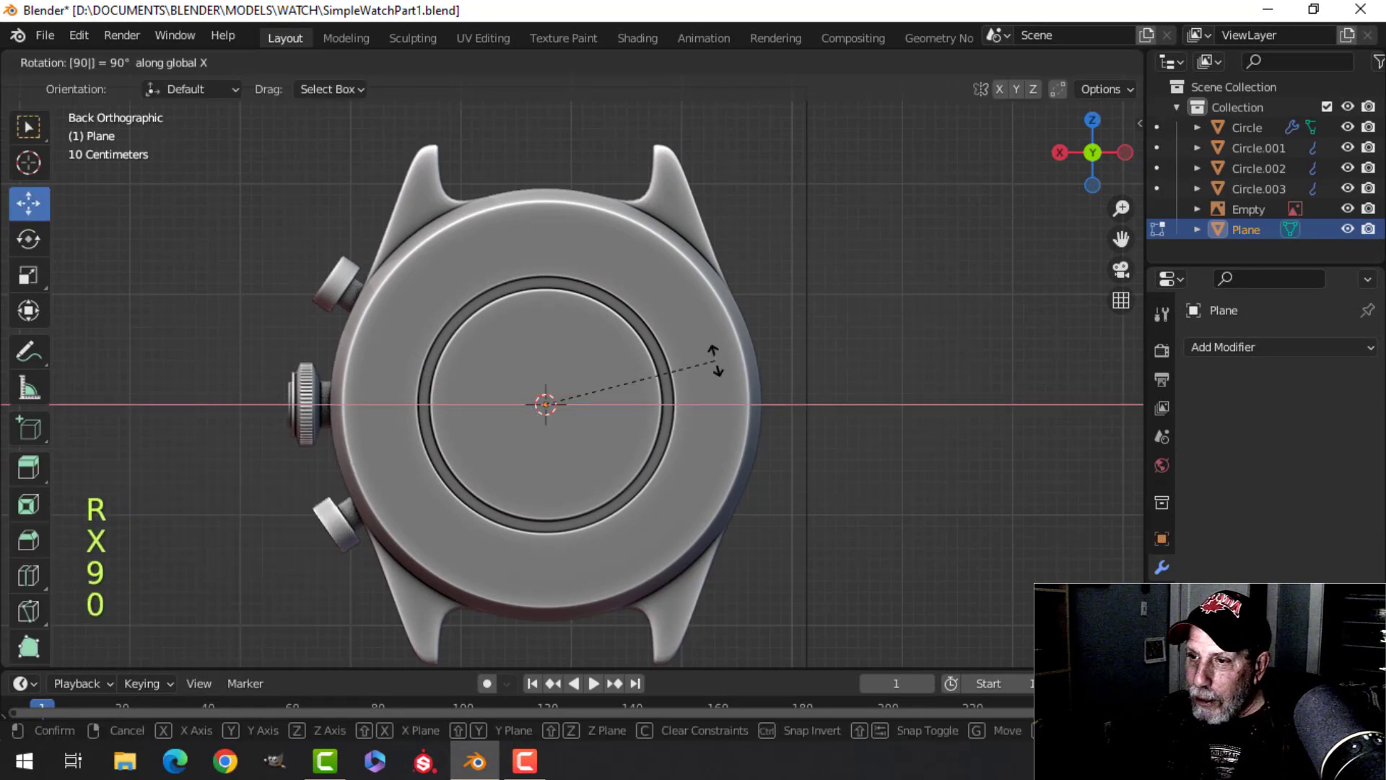
key(Return)
middle_drag(758, 379, 599, 375)
key(g)
key(y)
click(563, 374)
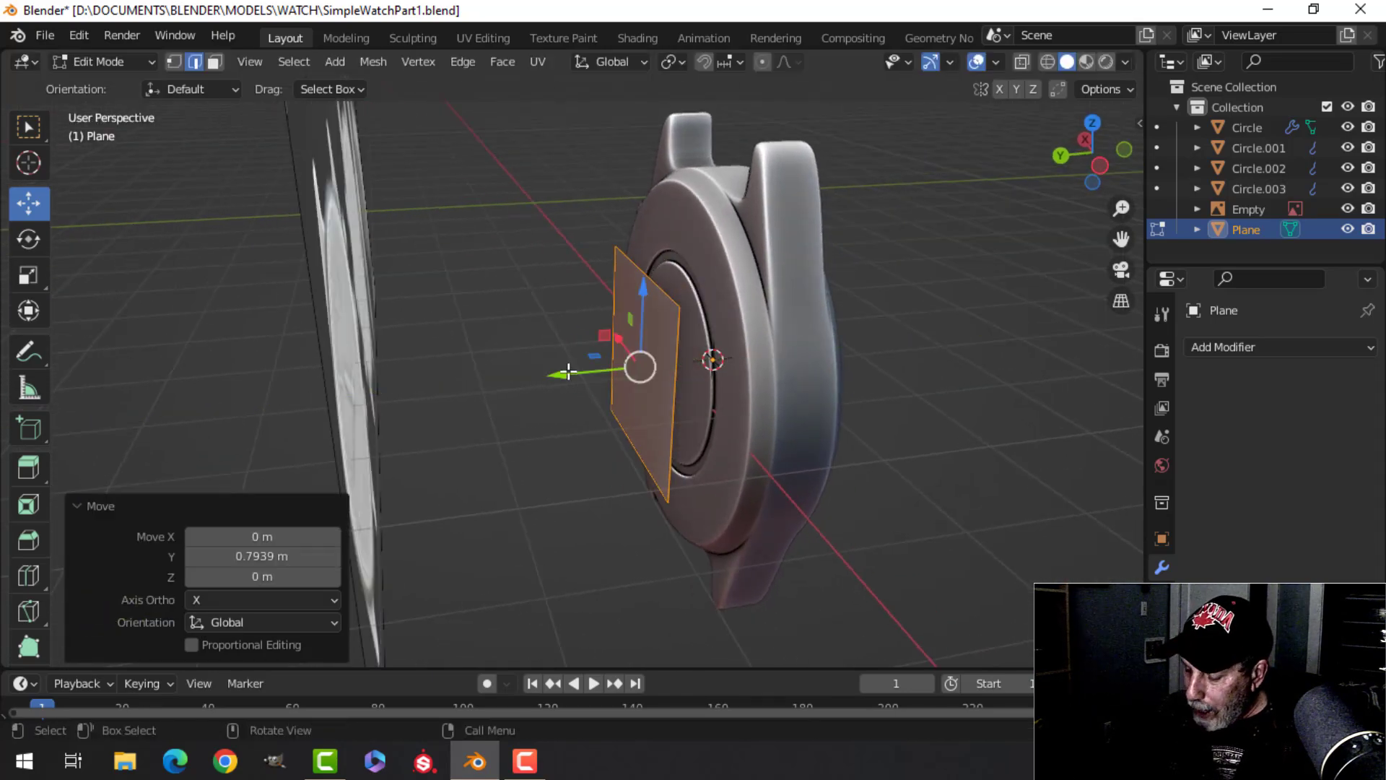
Scale the plane by 0.206 and move it 1.487 m up along Z onto the upper case back ring
key(KP_1)
key(ctrl+KP_1)
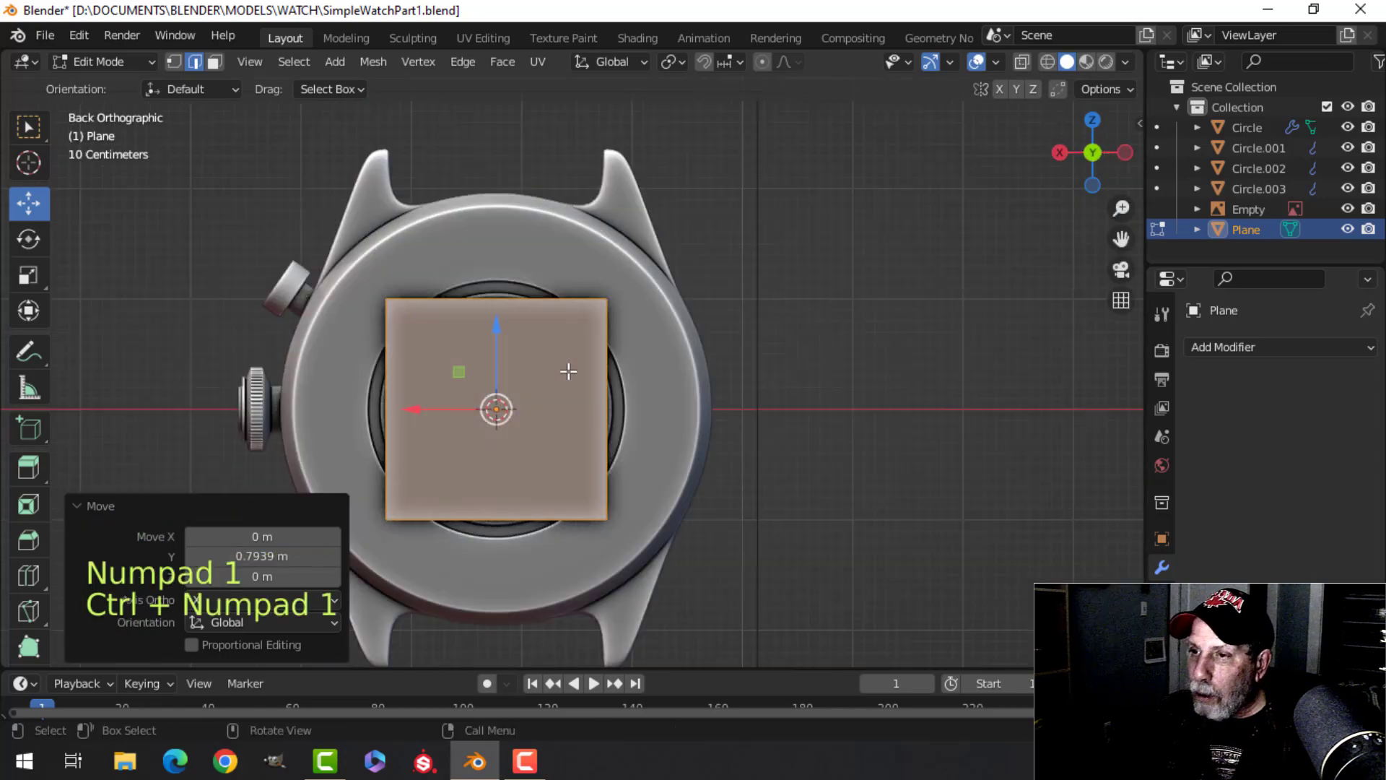
scroll(567, 369, up, 3)
shift+middle_drag(567, 368, 944, 371)
key(s)
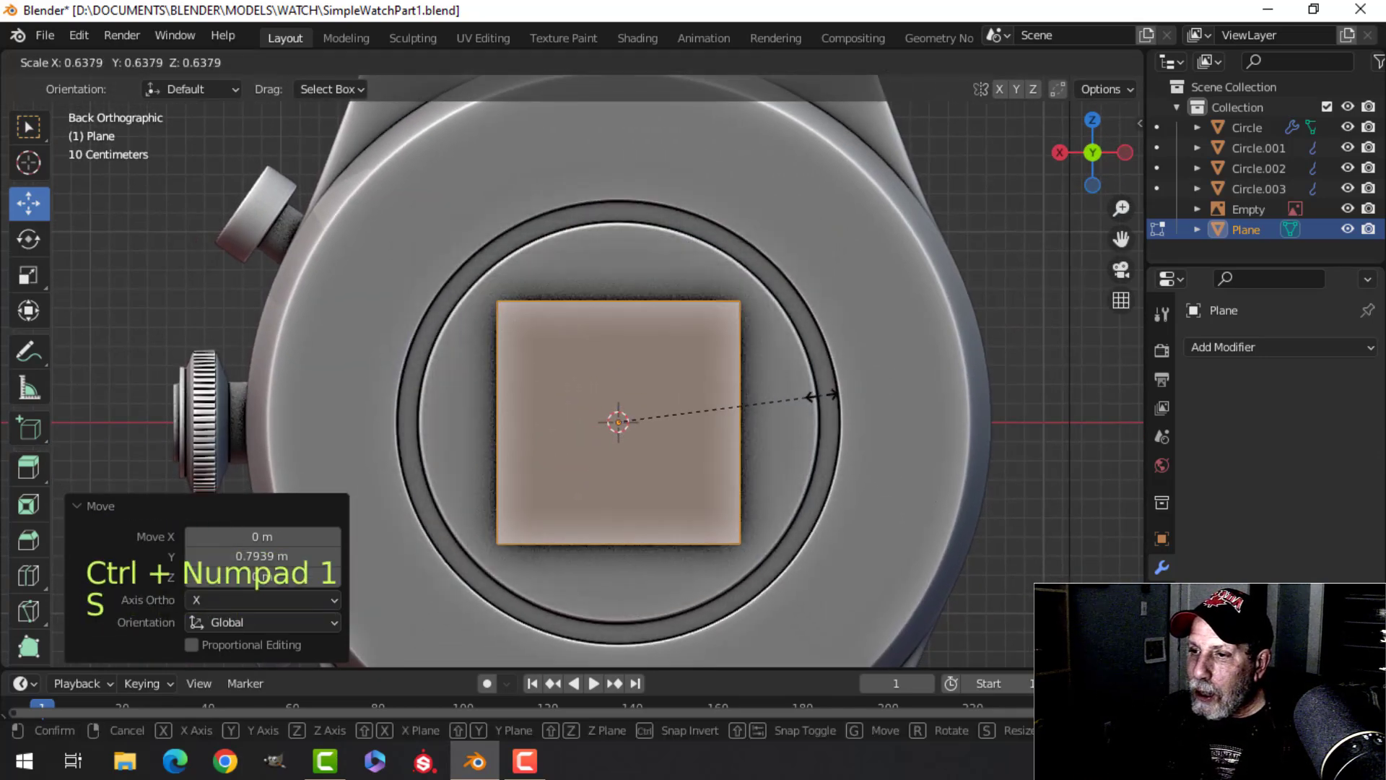
click(690, 394)
scroll(684, 395, down, 3)
shift+scroll(649, 396, up, 3)
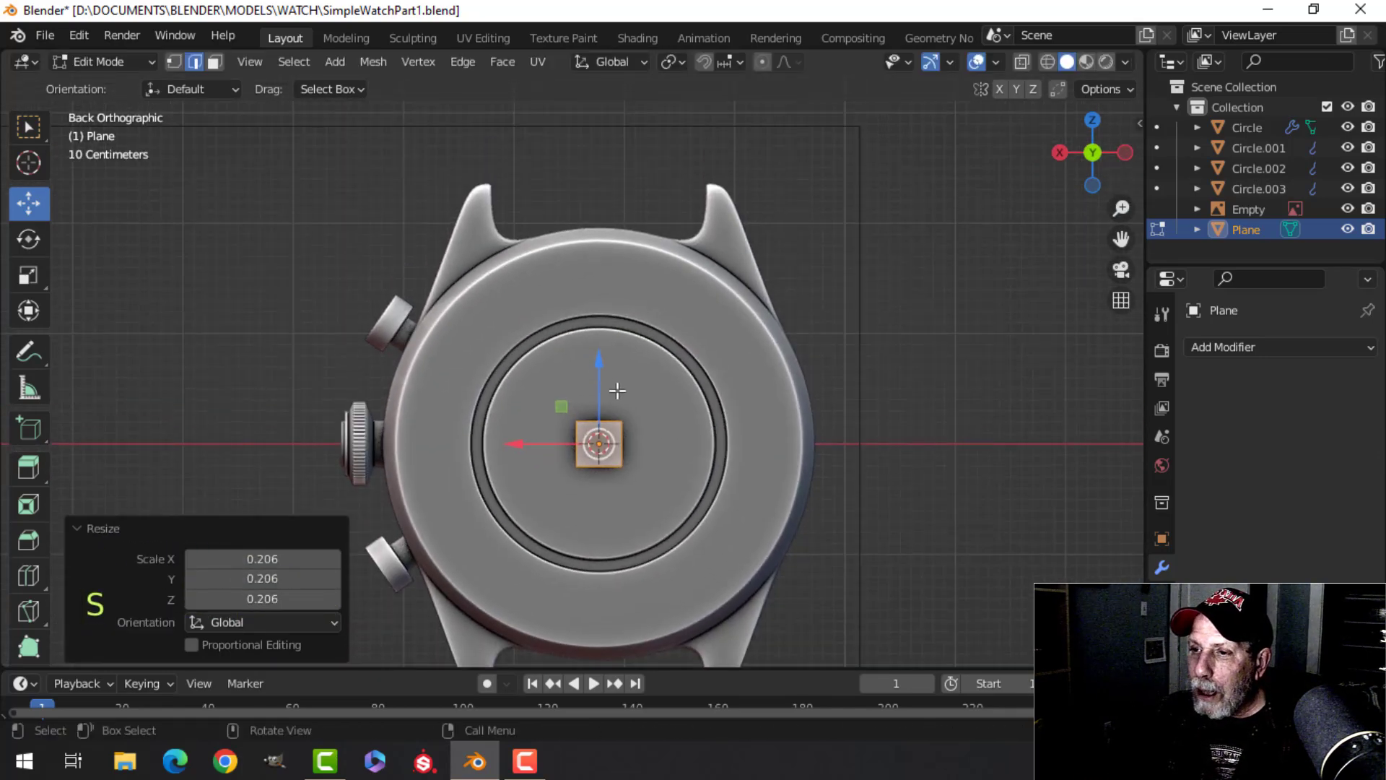
drag(600, 367, 600, 243)
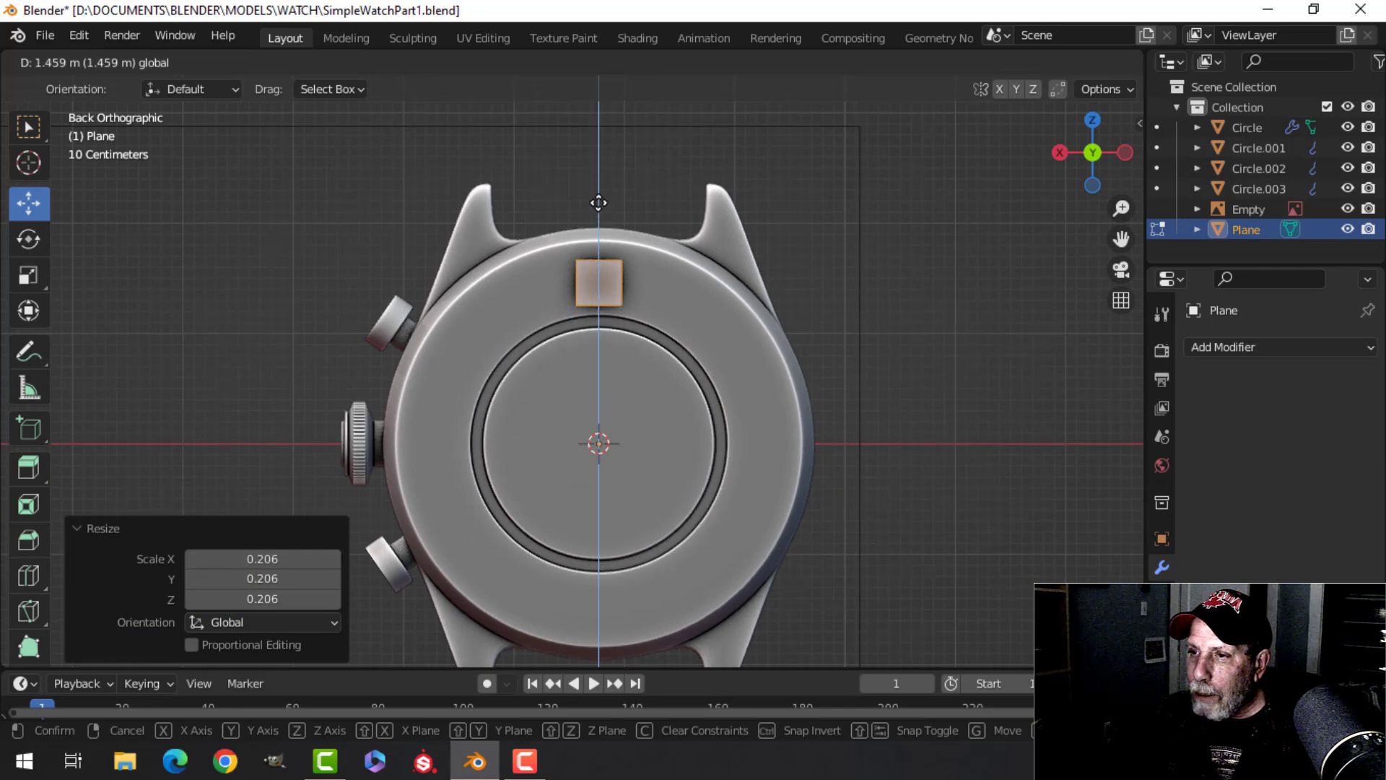
click(598, 206)
Add one centred vertical and one centred horizontal loop cut to the small plane
key(Tab)
scroll(652, 284, up, 3)
scroll(652, 285, up, 3)
shift+middle_drag(674, 325, 703, 325)
scroll(657, 339, up, 1)
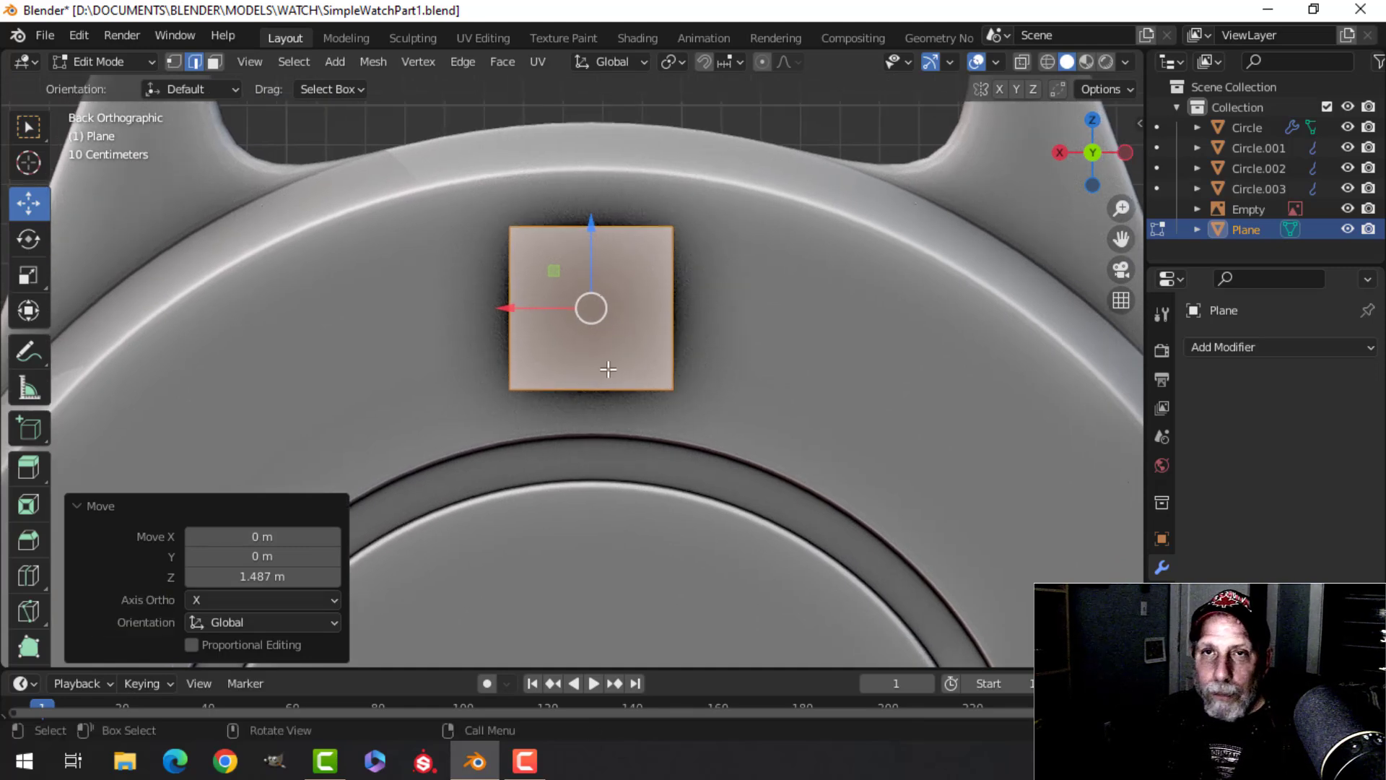
key(ctrl+r)
click(590, 230)
right_click(585, 227)
key(ctrl+r)
click(672, 308)
right_click(671, 309)
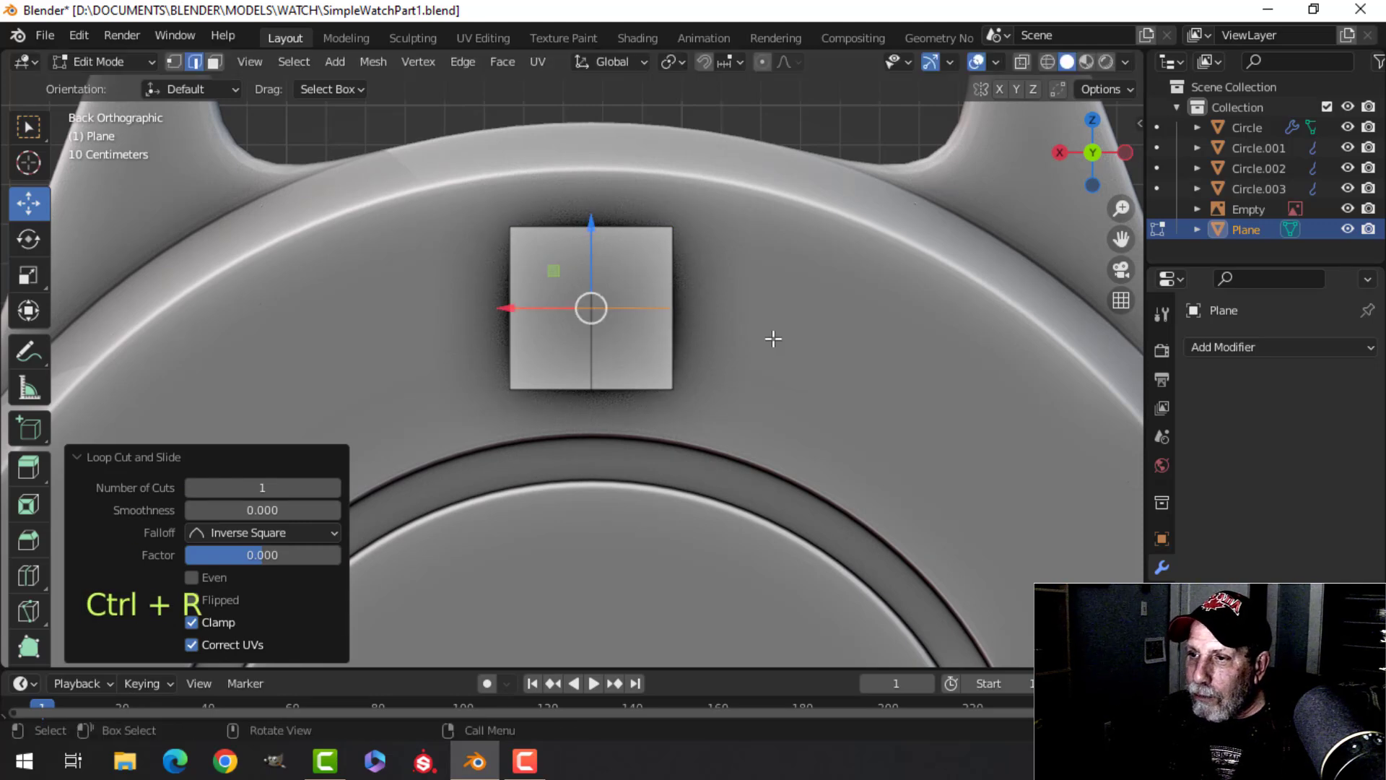
key(alt+a)
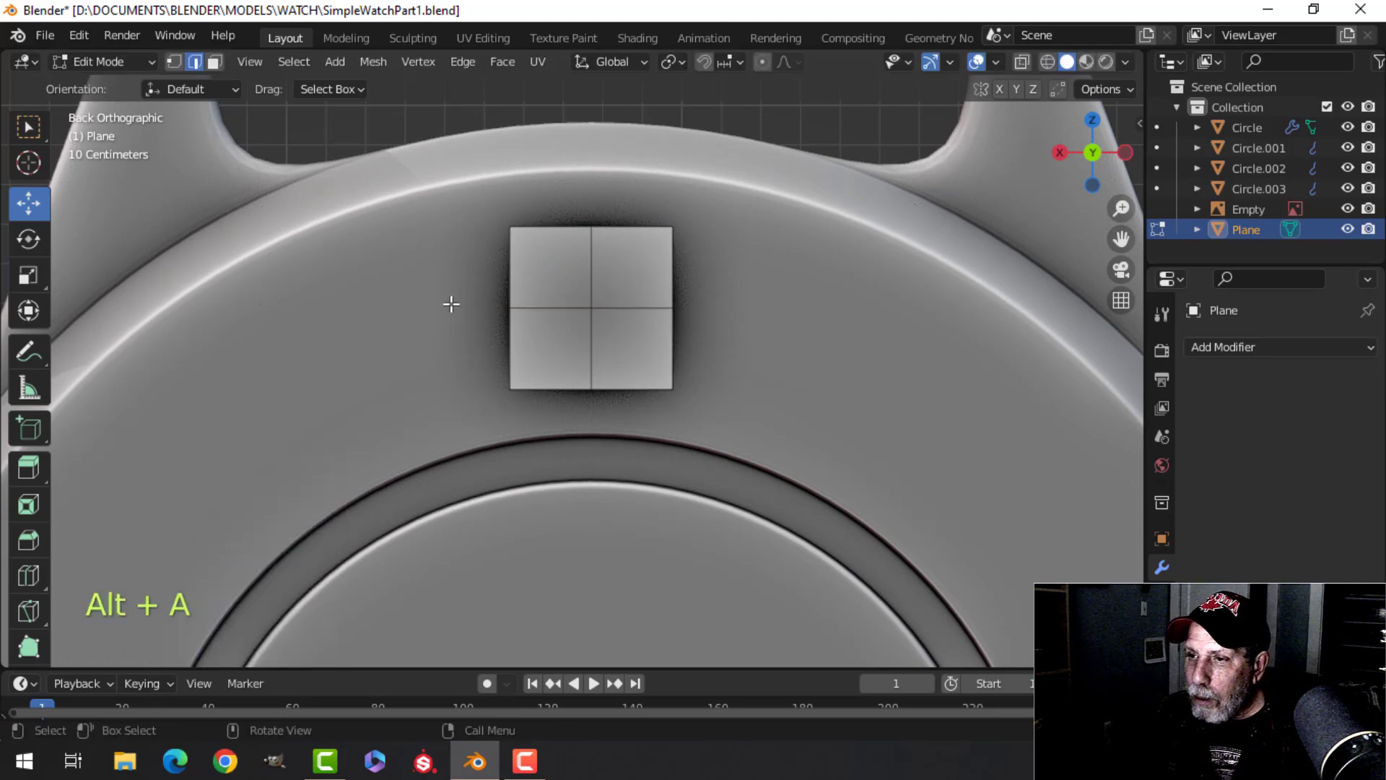
Bevel both centre edge loops of the plane with a width of 0.0438 m and 1 segment
alt+shift+click(591, 259)
alt+shift+click(633, 309)
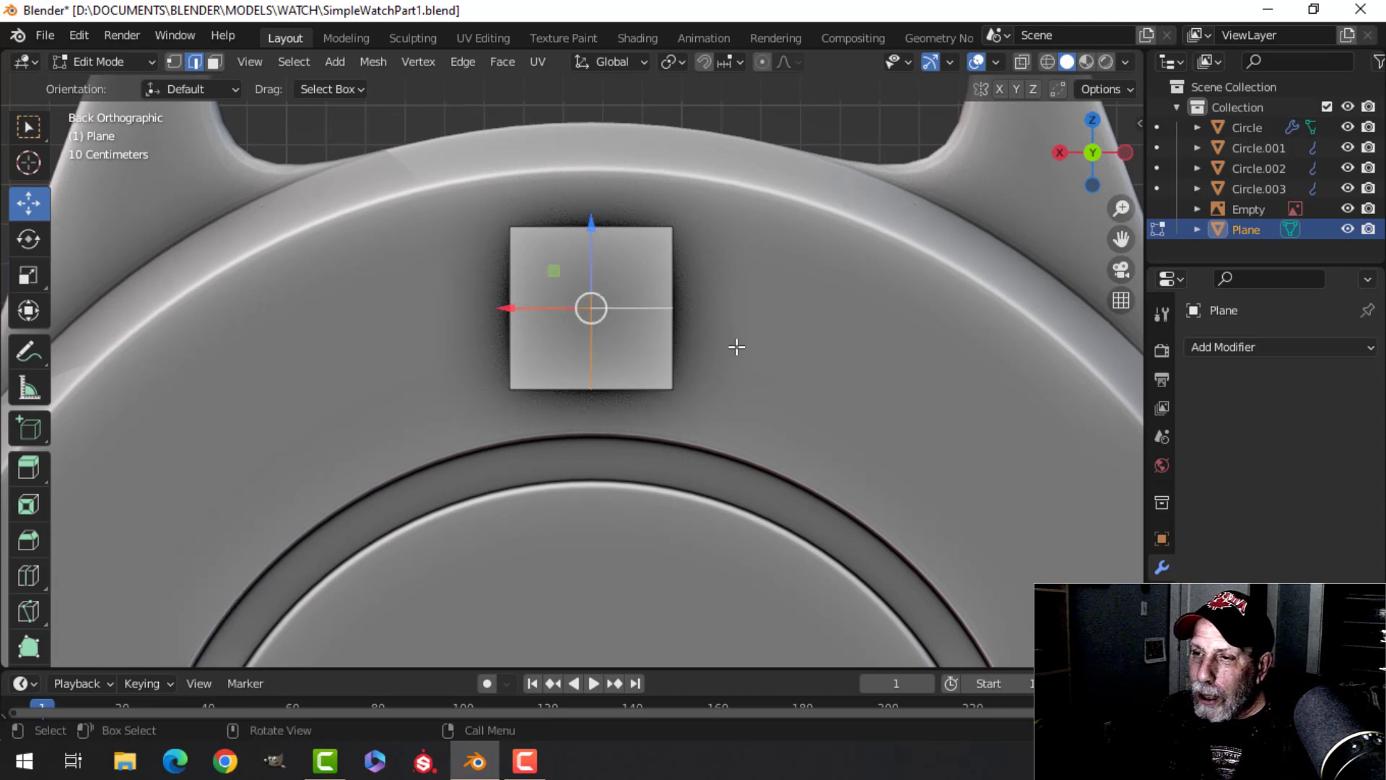
scroll(712, 339, up, 2)
shift+middle_drag(768, 340, 727, 384)
key(ctrl+b)
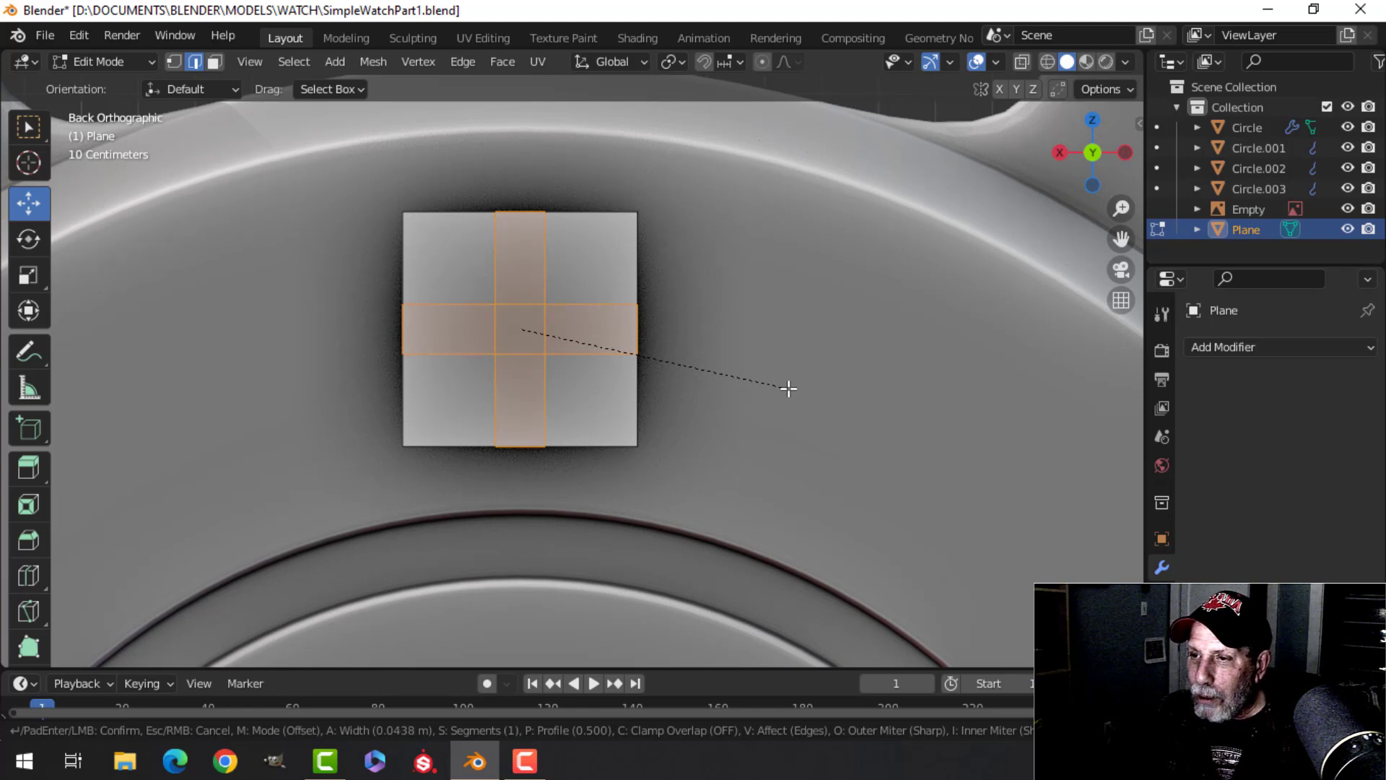
click(788, 388)
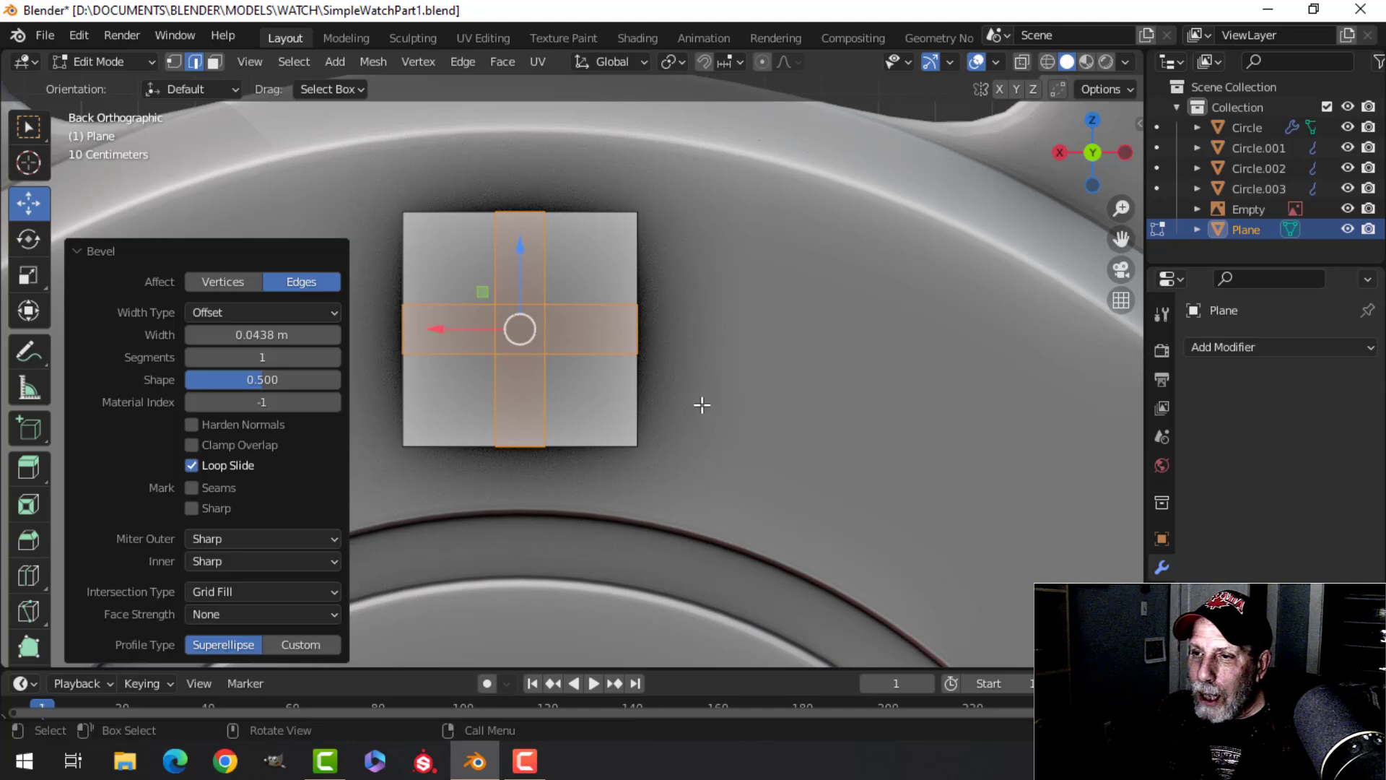
key(alt+a)
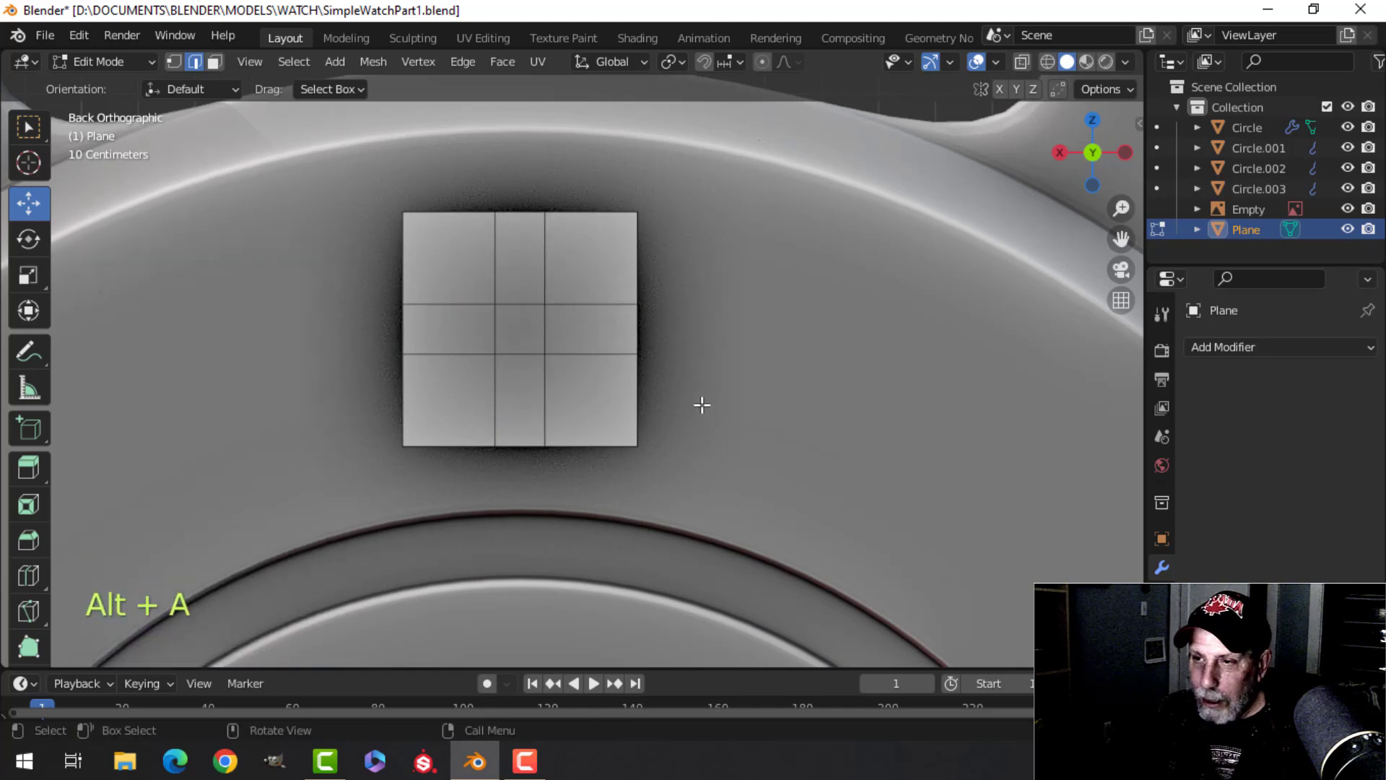
Delete the four corner faces of the small plane, leaving a plus-shaped cross
key(3)
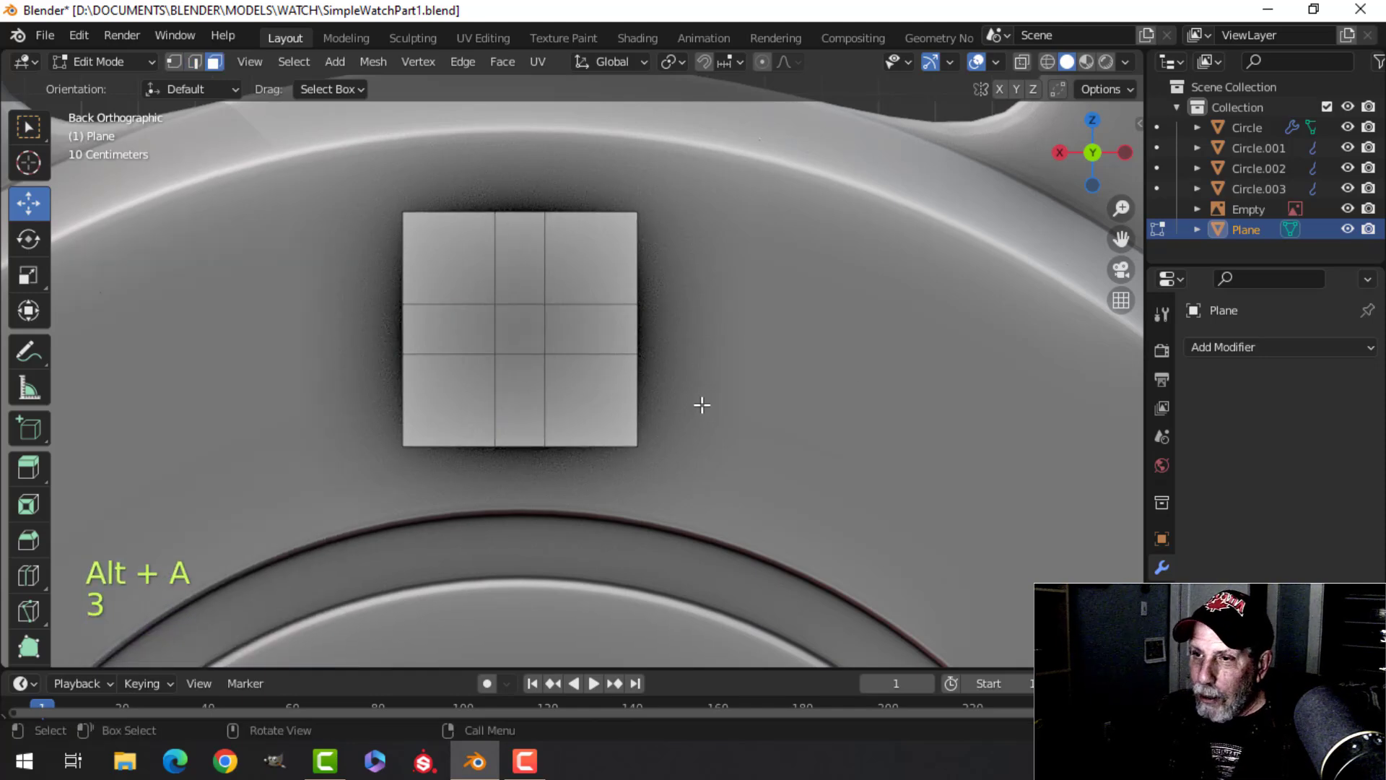
click(460, 270)
shift+click(597, 260)
shift+click(595, 393)
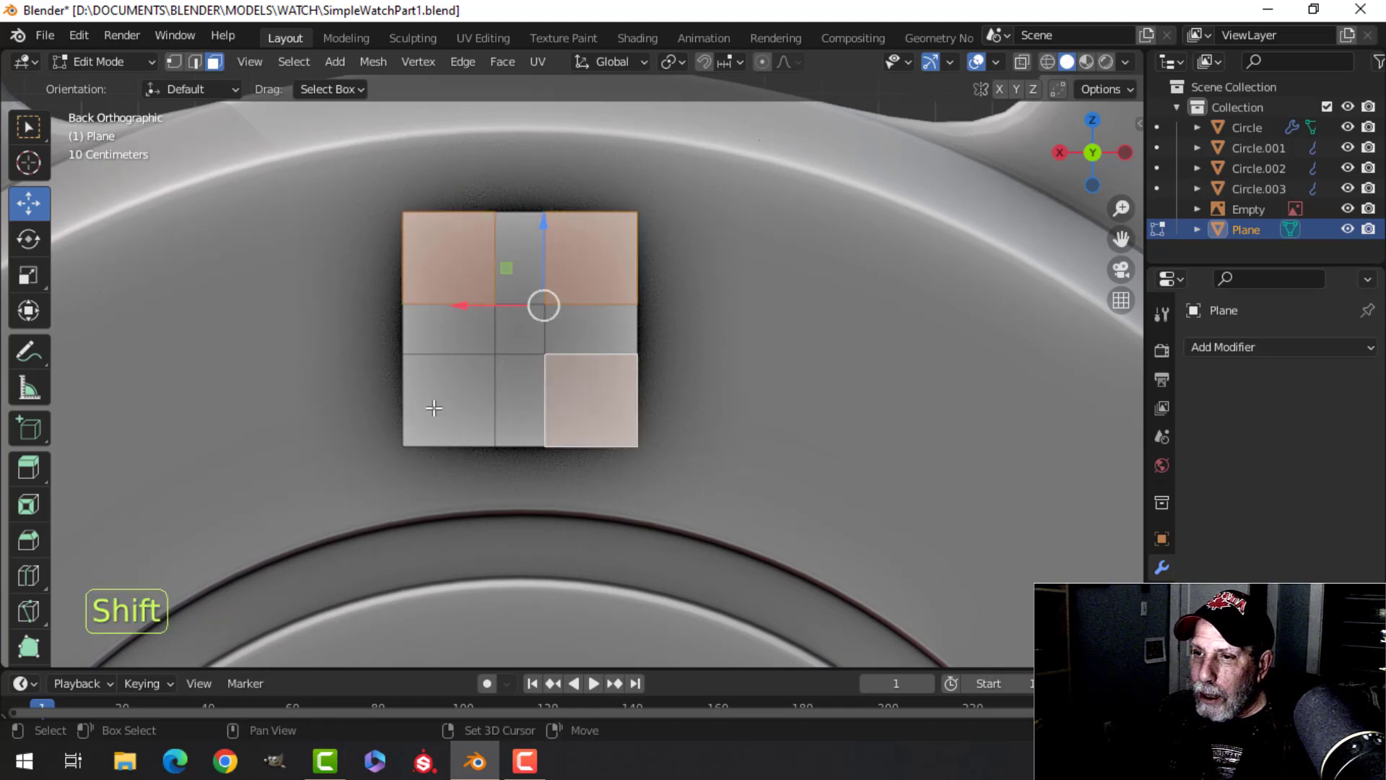
shift+click(474, 406)
key(x)
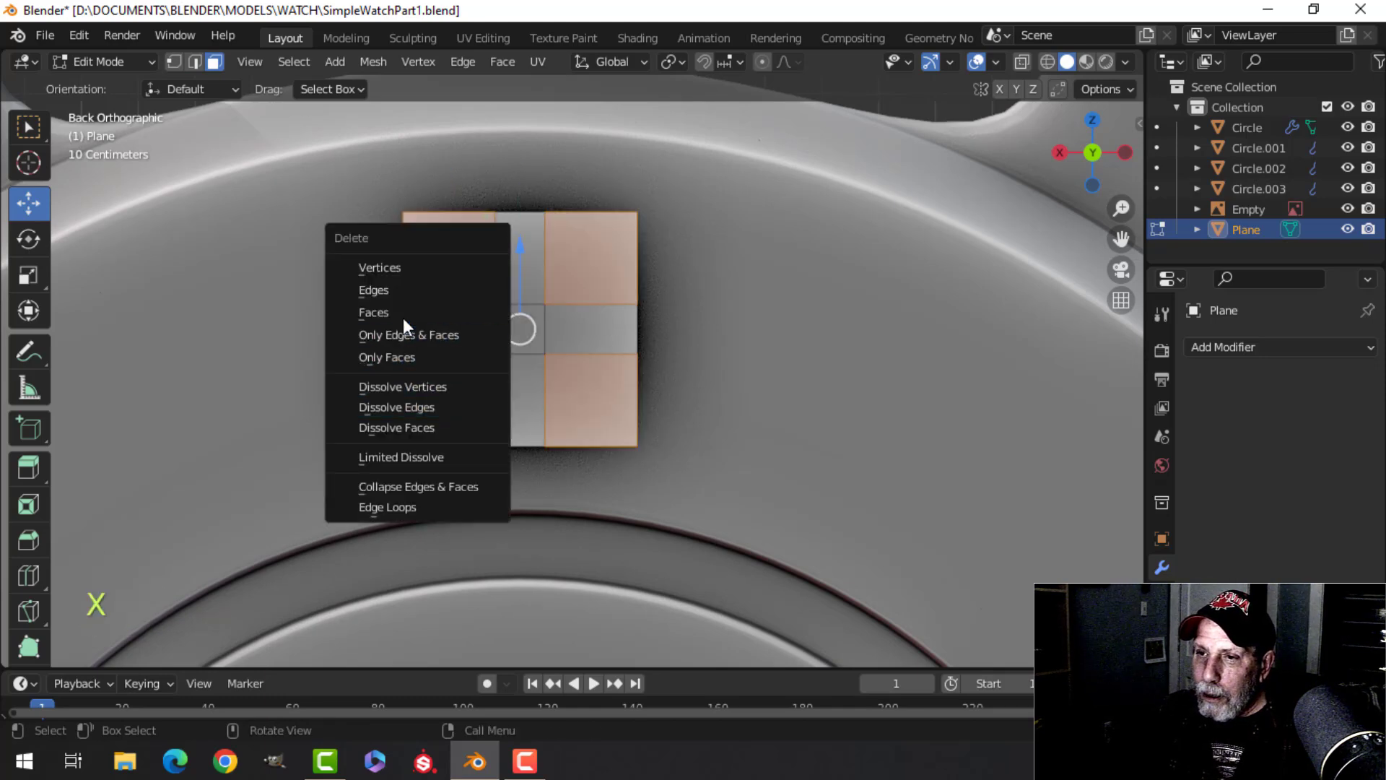
click(433, 313)
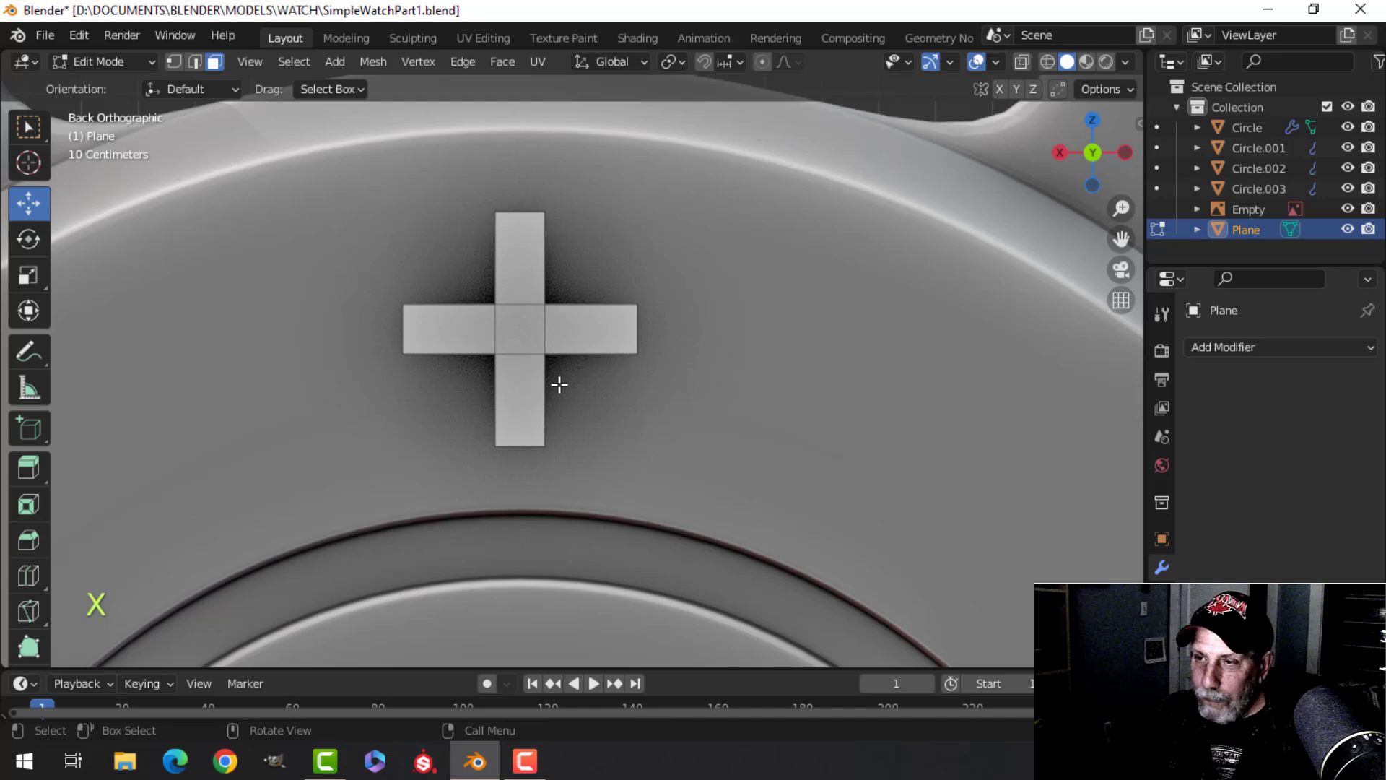
Try deleting the inner edges around the cross's centre square and undo the deletion
key(2)
click(517, 305)
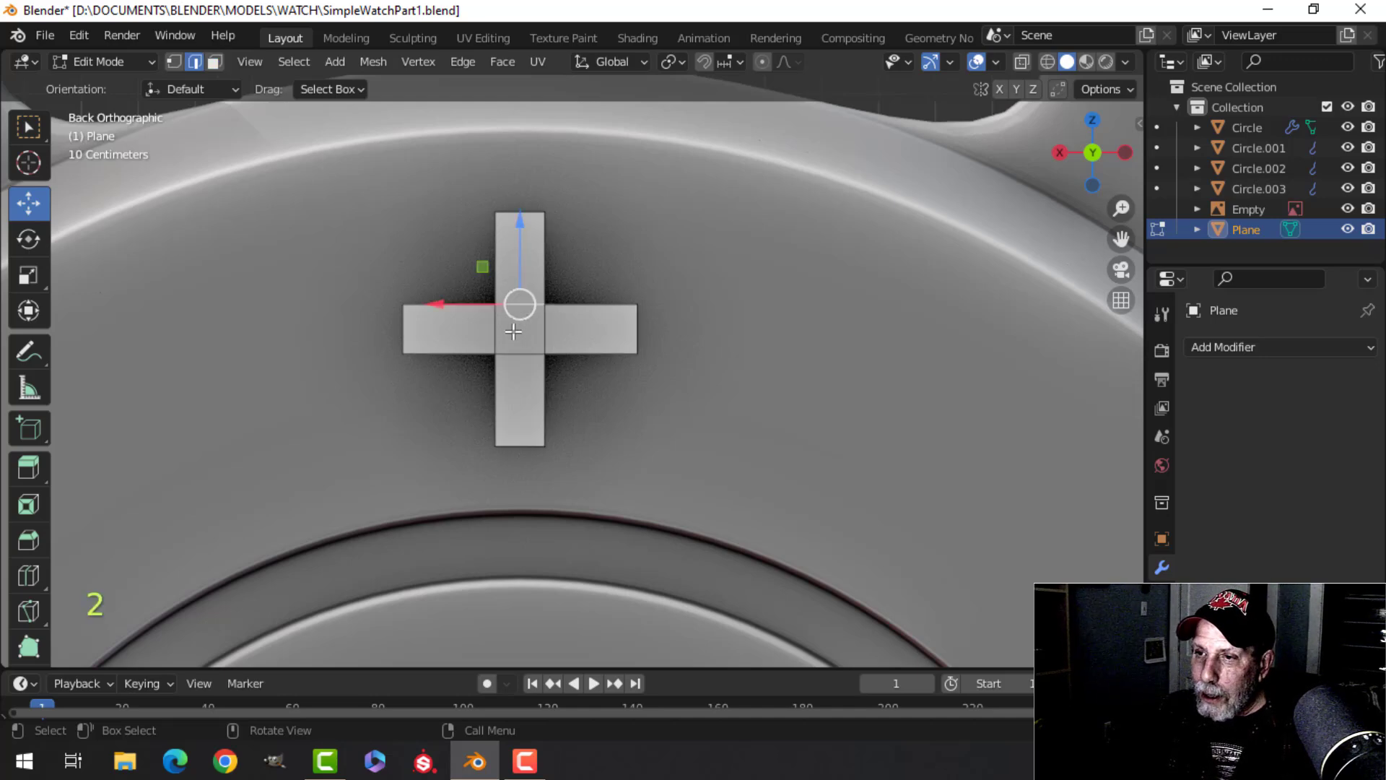
shift+click(515, 355)
key(ctrl+z)
key(x)
click(517, 268)
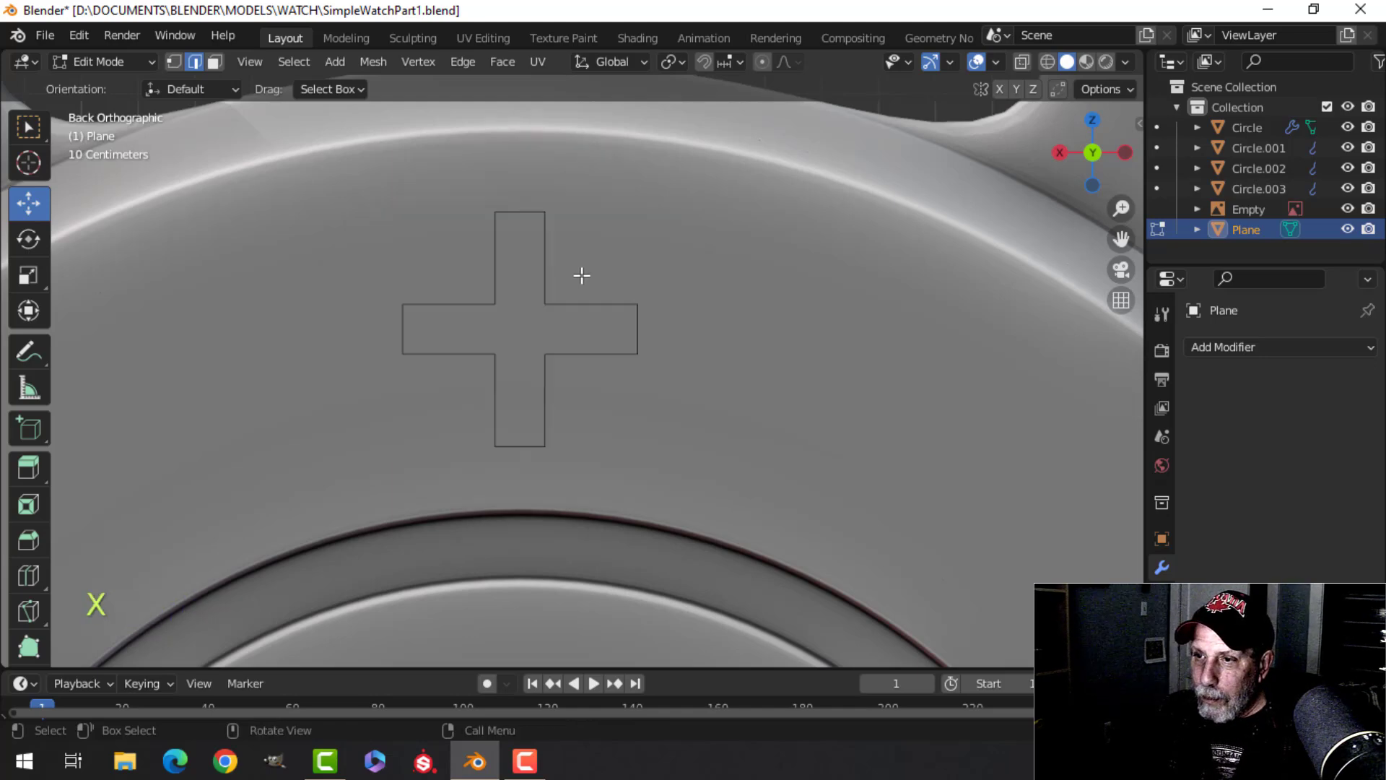
key(a)
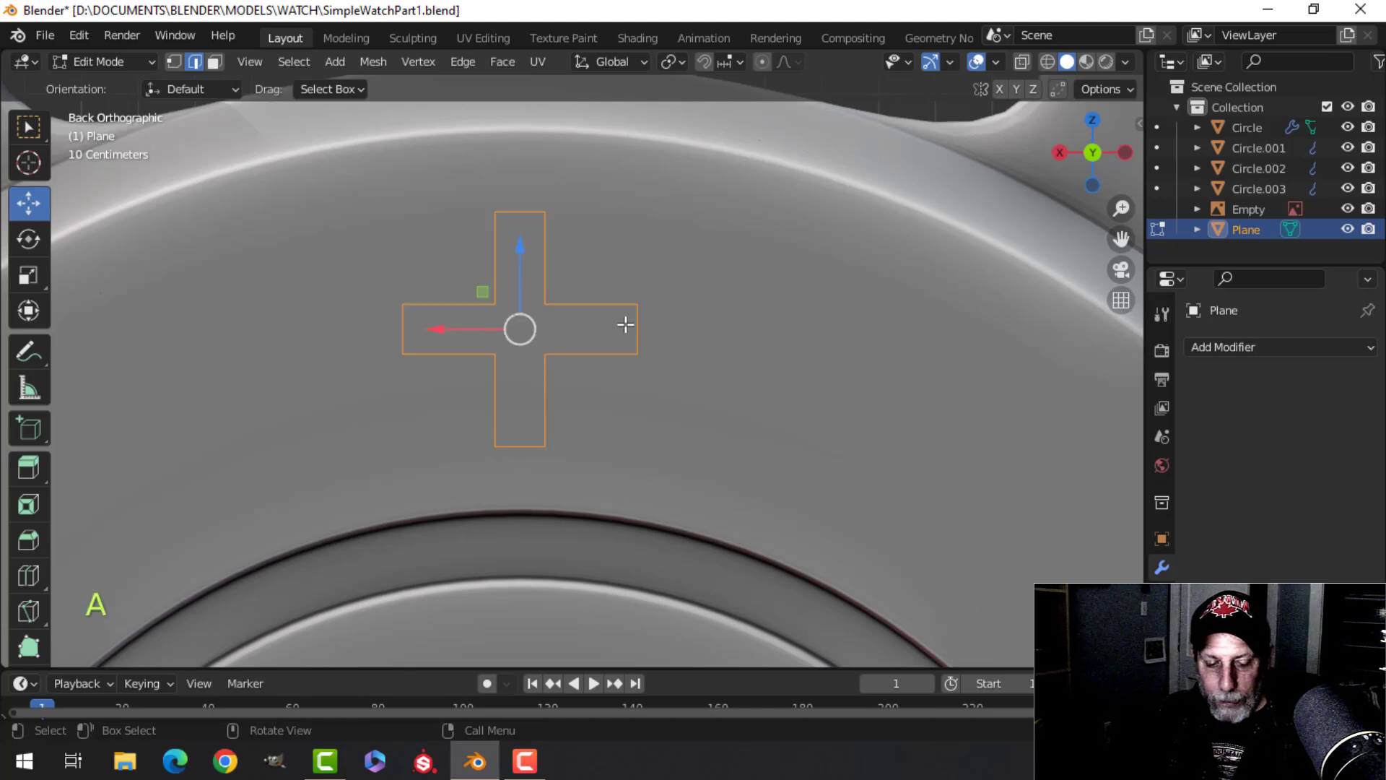
key(ctrl+z)
key(ctrl+z)
Delete the four inner edges around the cross's centre square, leaving only the cross outline
key(alt+a)
click(519, 305)
shift+click(496, 325)
shift+click(520, 352)
shift+click(542, 321)
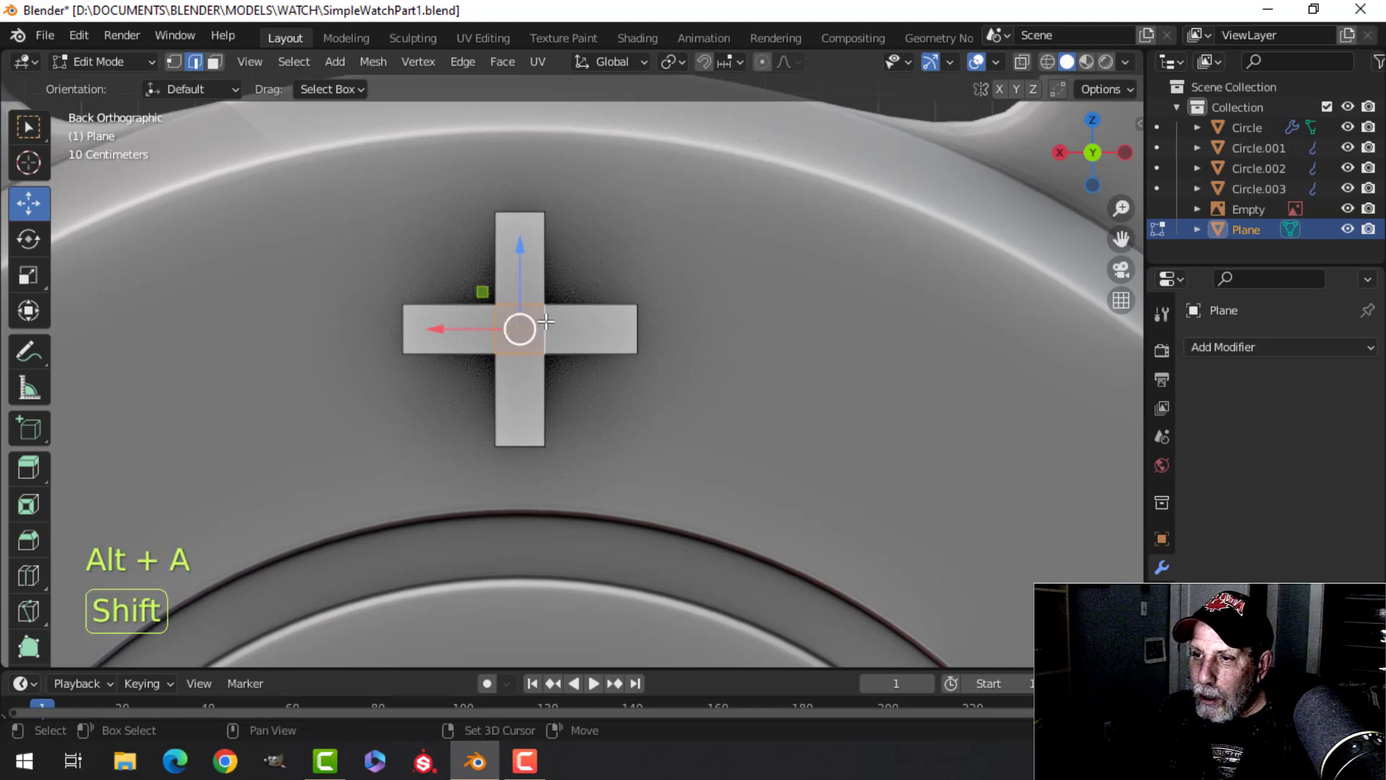
key(x)
click(566, 319)
Bevel all vertices of the cross outline with a width of 0.0149 m and 2 segments
key(a)
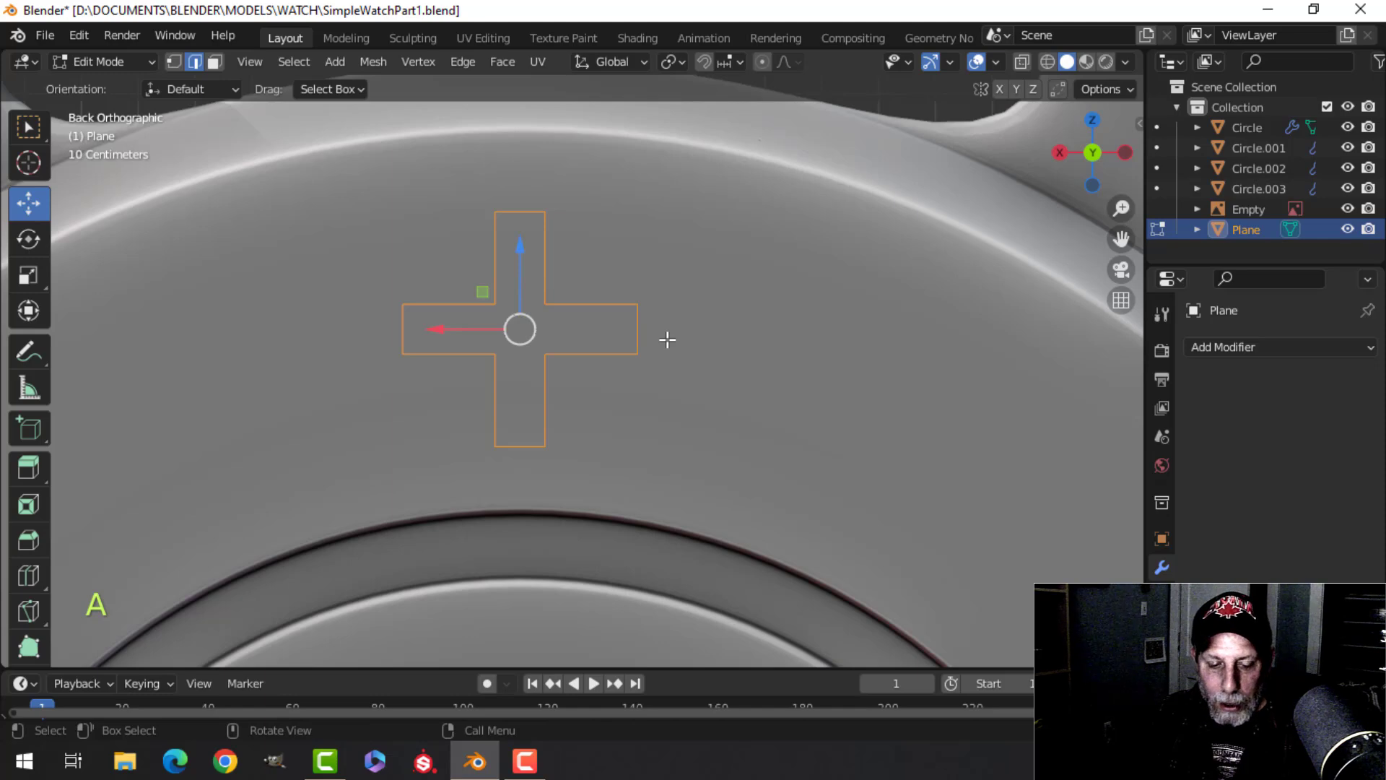
key(1)
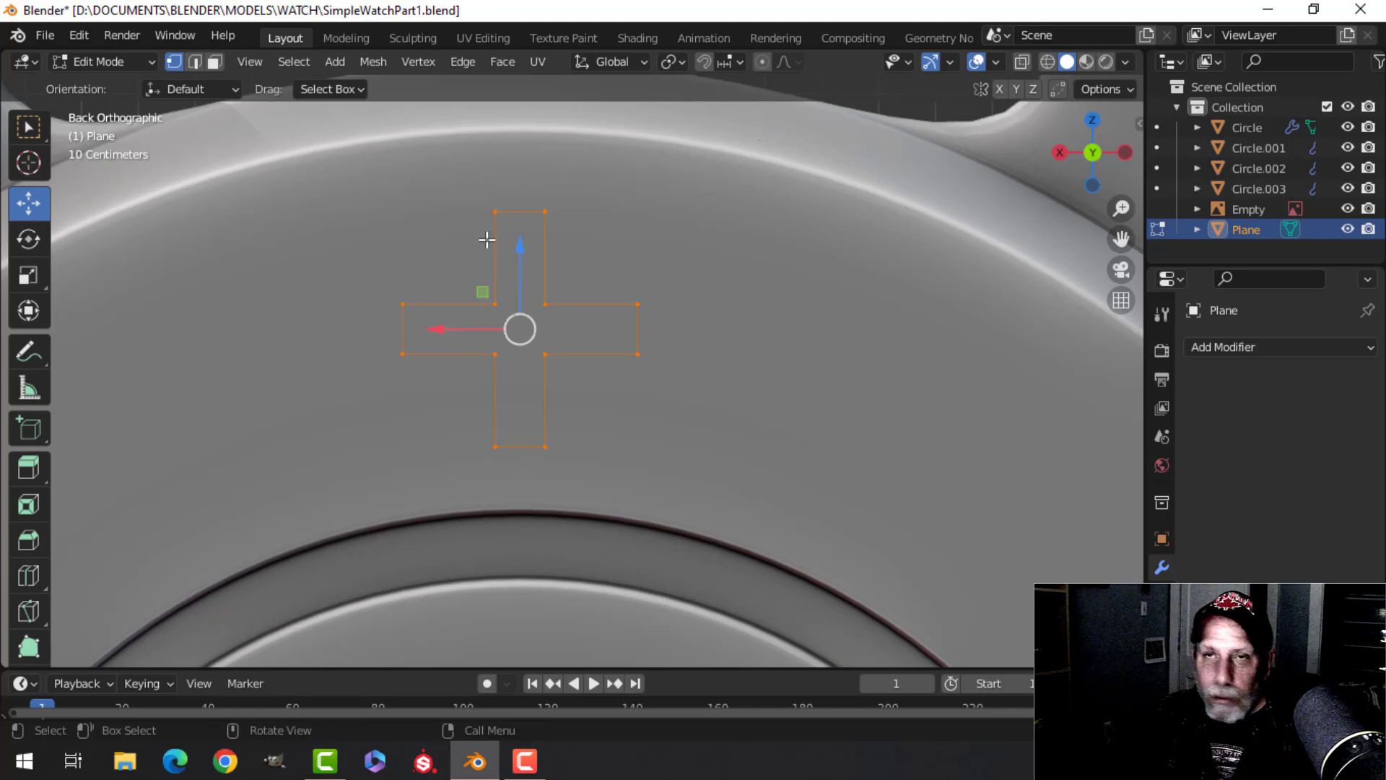
shift+middle_drag(600, 331, 615, 291)
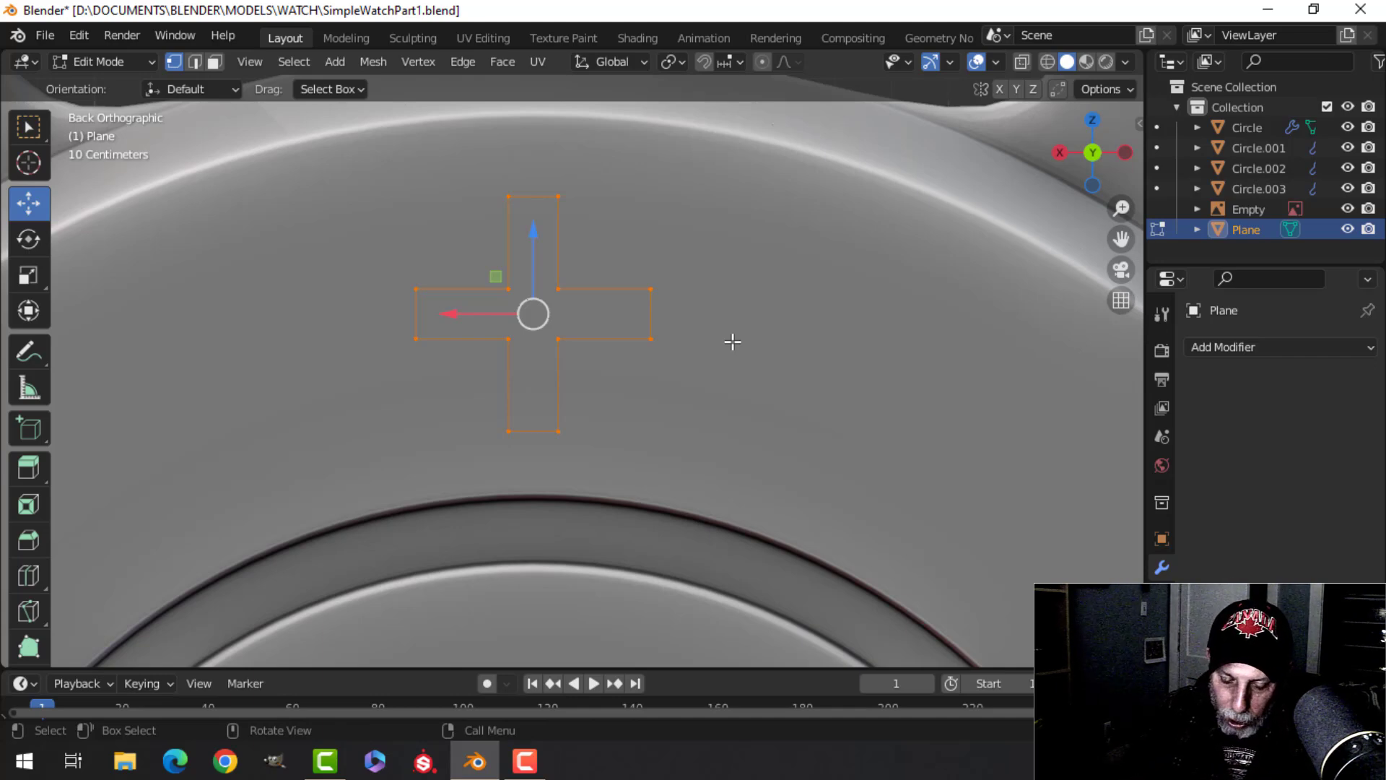
key(shift+ctrl+b)
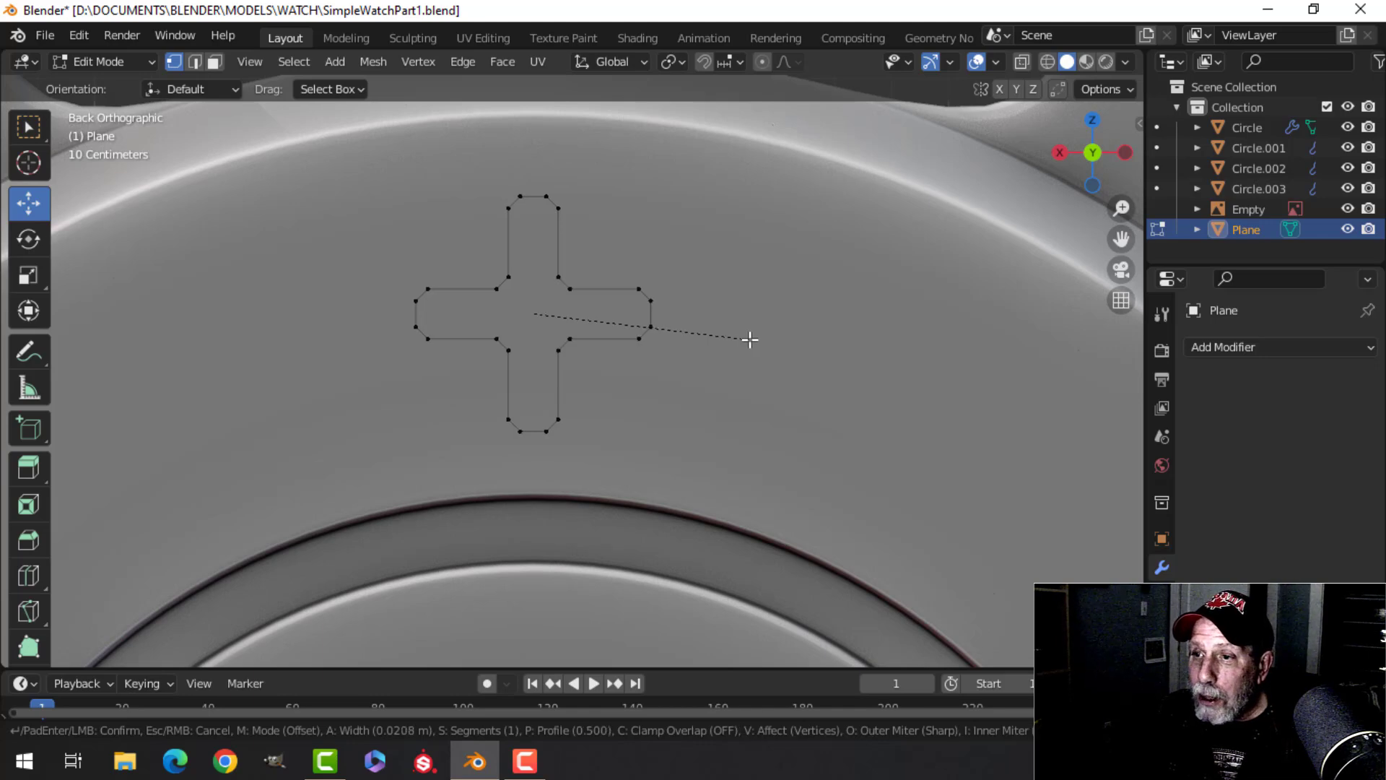
key(shift)
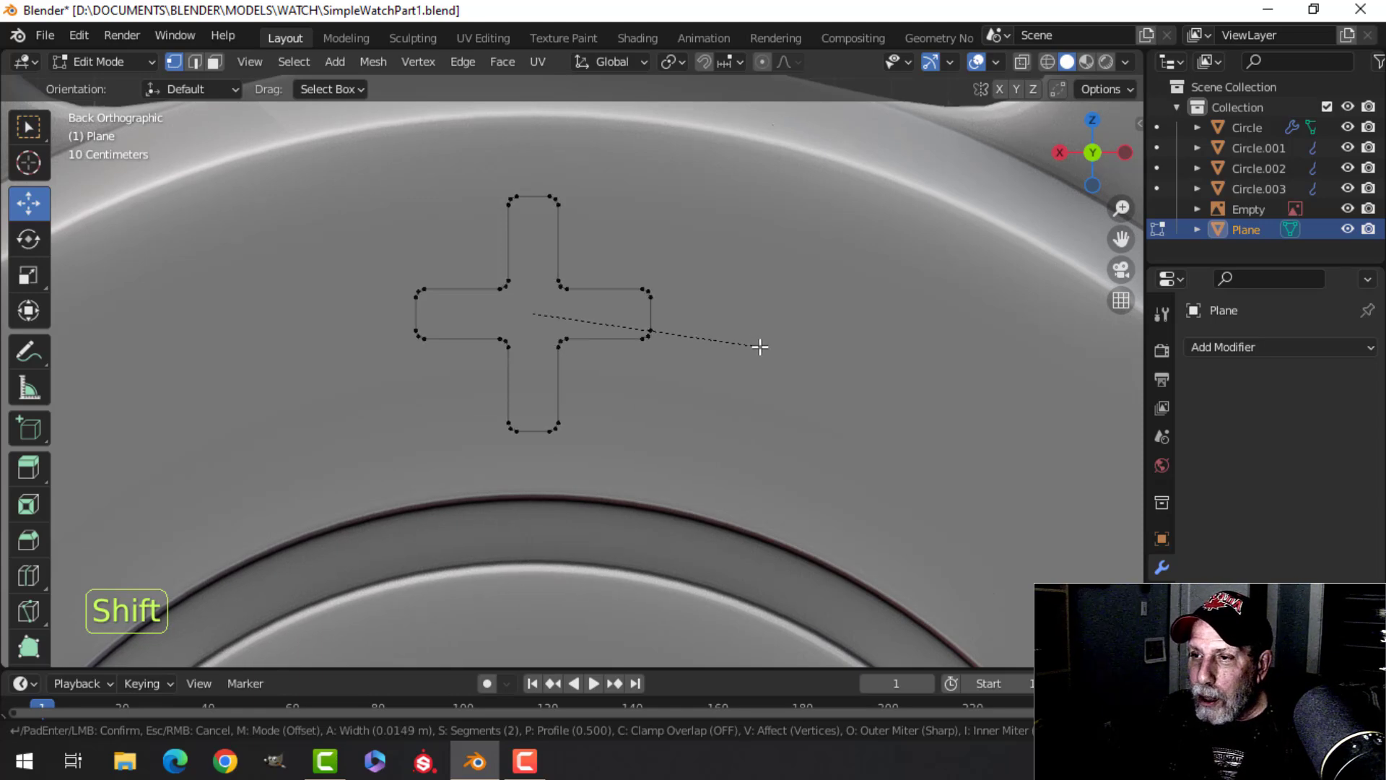
click(760, 346)
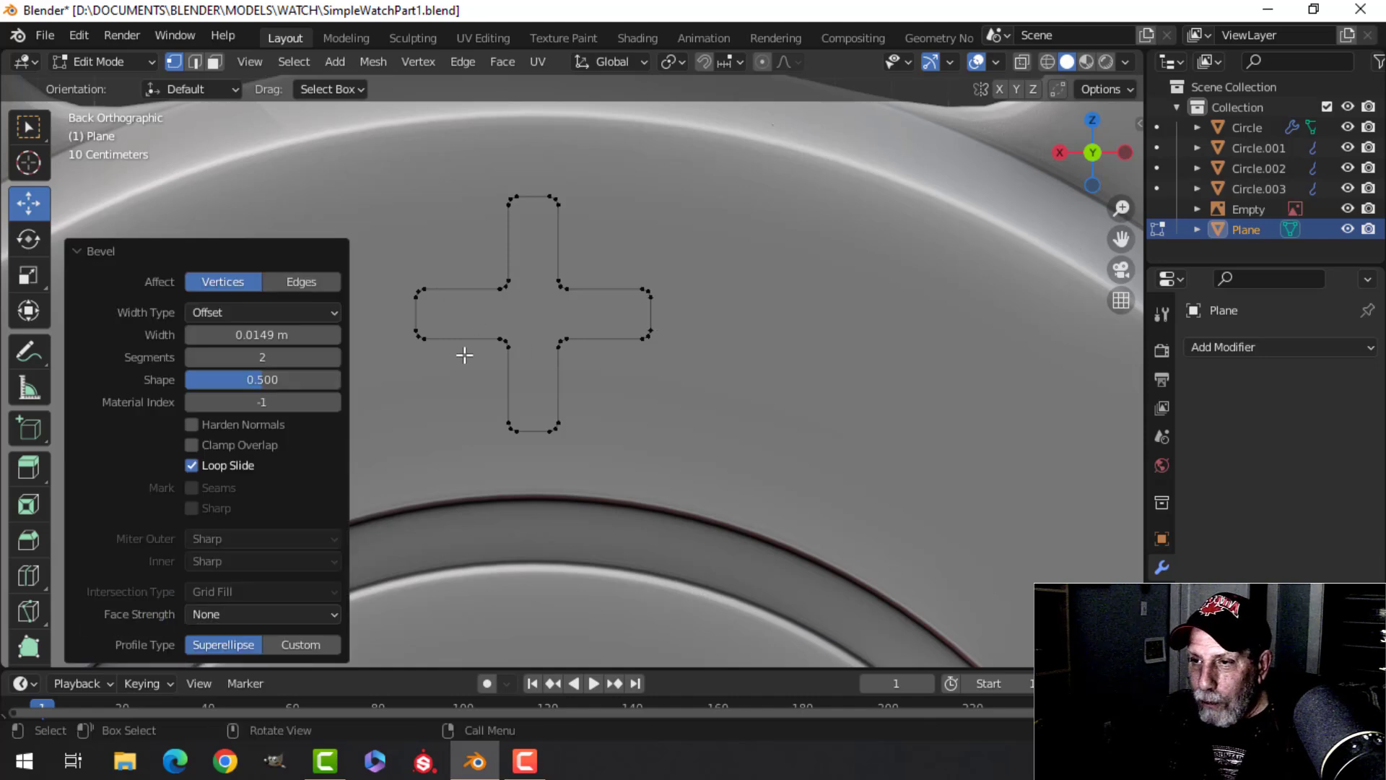
Extrude the whole rounded cross outline in place and scale the new edges outward by 1.269
key(a)
scroll(633, 331, down, 2)
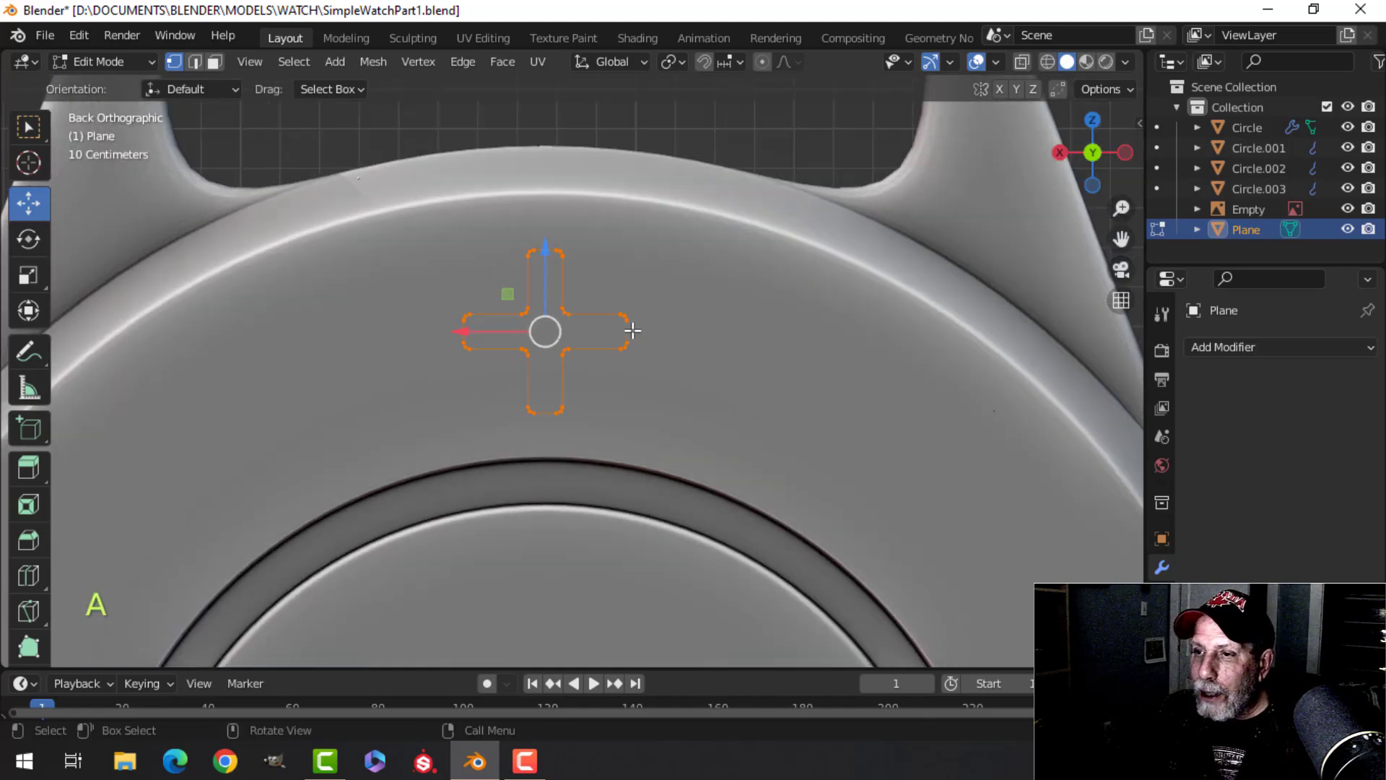
scroll(643, 331, up, 2)
scroll(700, 336, down, 2)
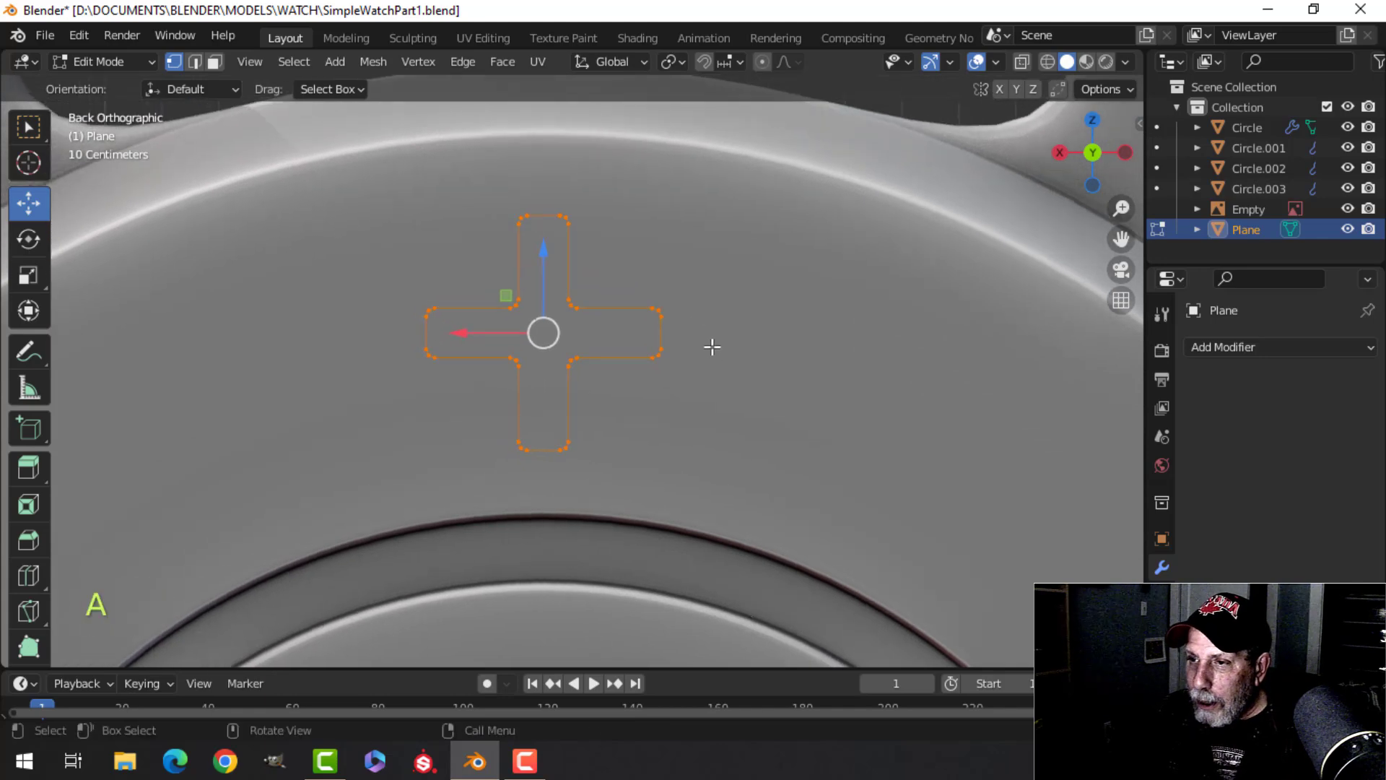
scroll(713, 346, up, 4)
scroll(717, 369, down, 1)
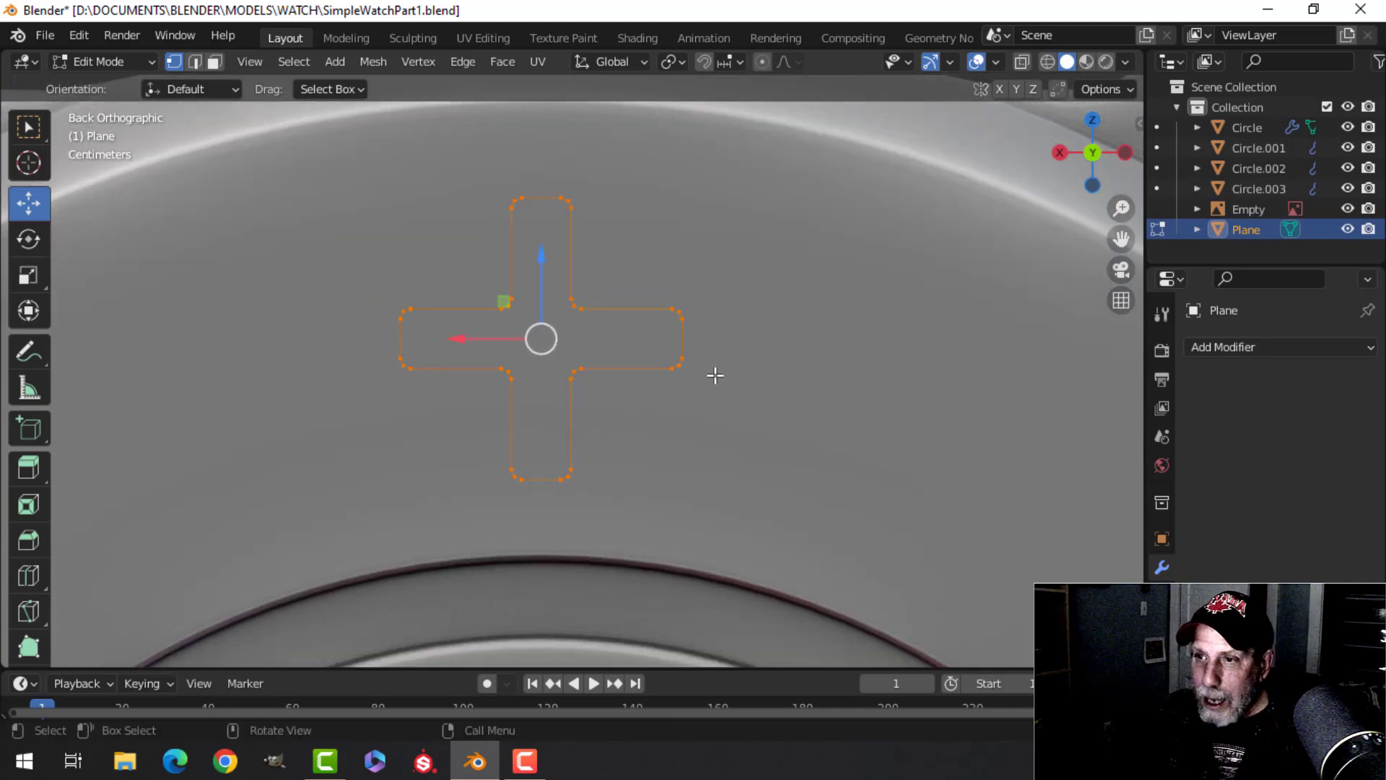
key(e)
right_click(714, 375)
key(s)
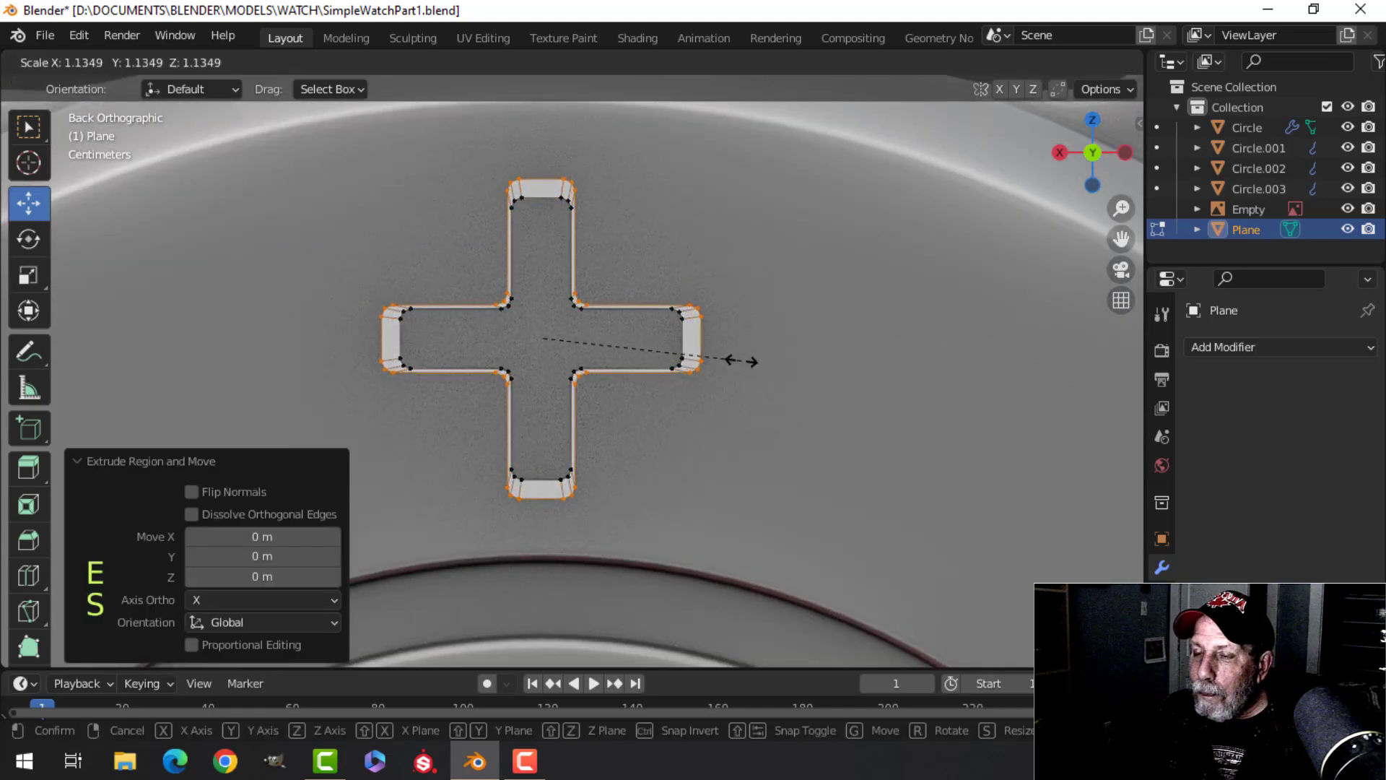
click(765, 355)
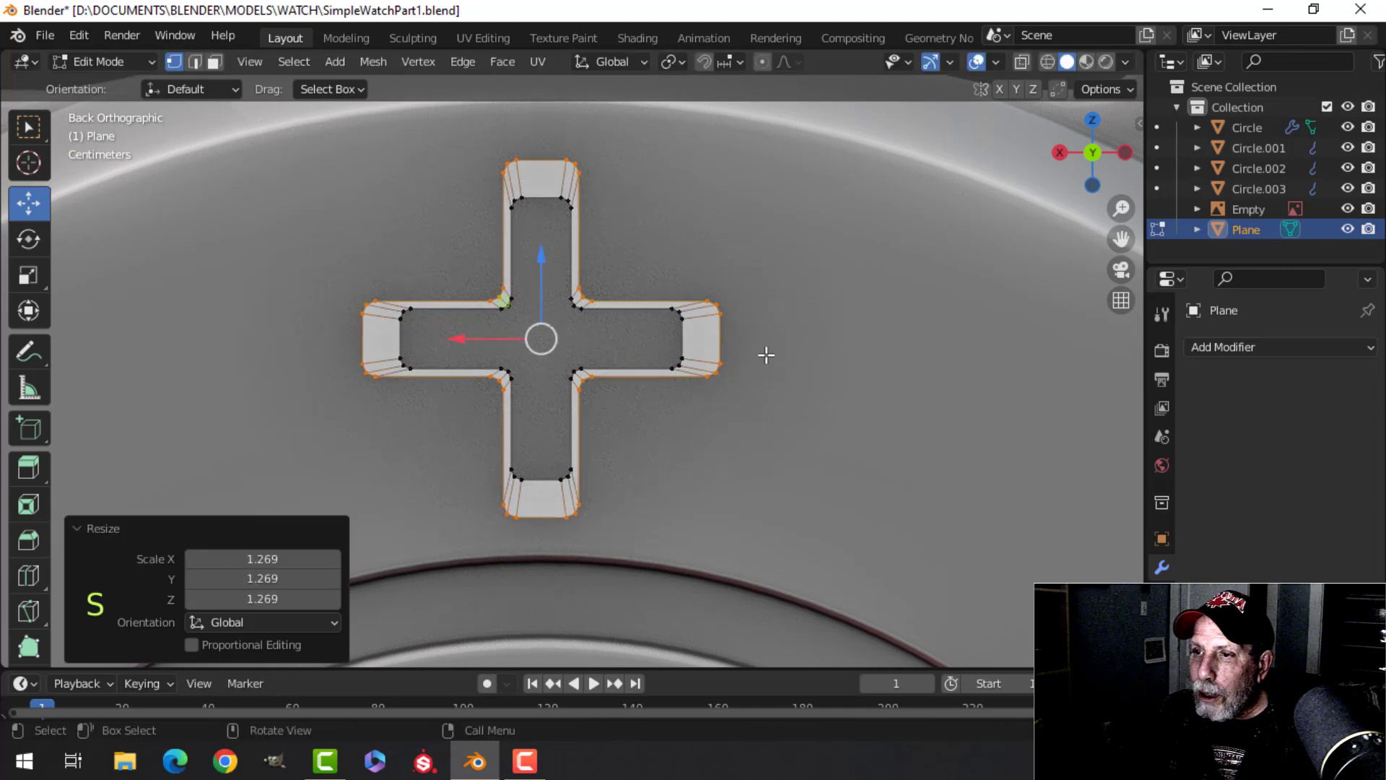
Turn the outer outline into a circle with LoopTools and scale it by 1.242 around the cross slot
right_click(540, 160)
mouse_move(541, 161)
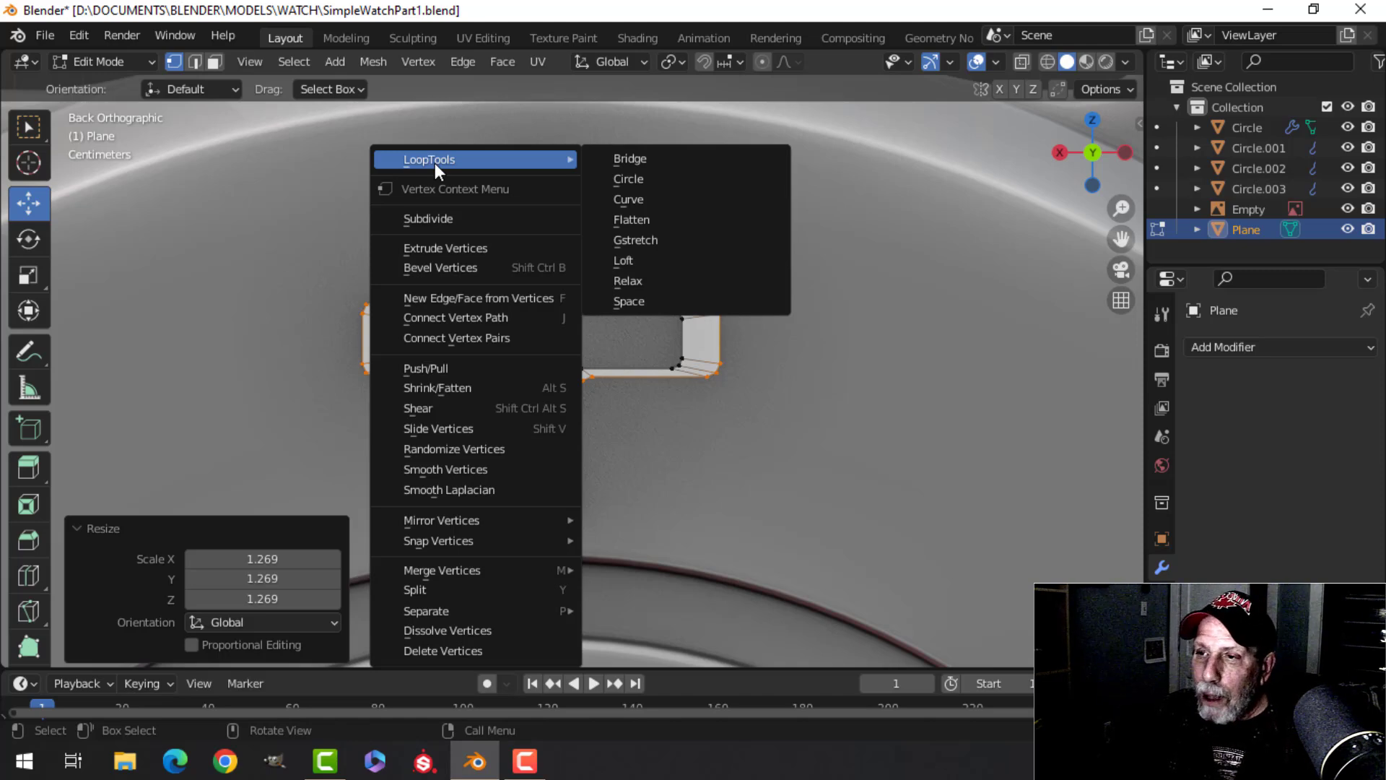
click(615, 178)
key(s)
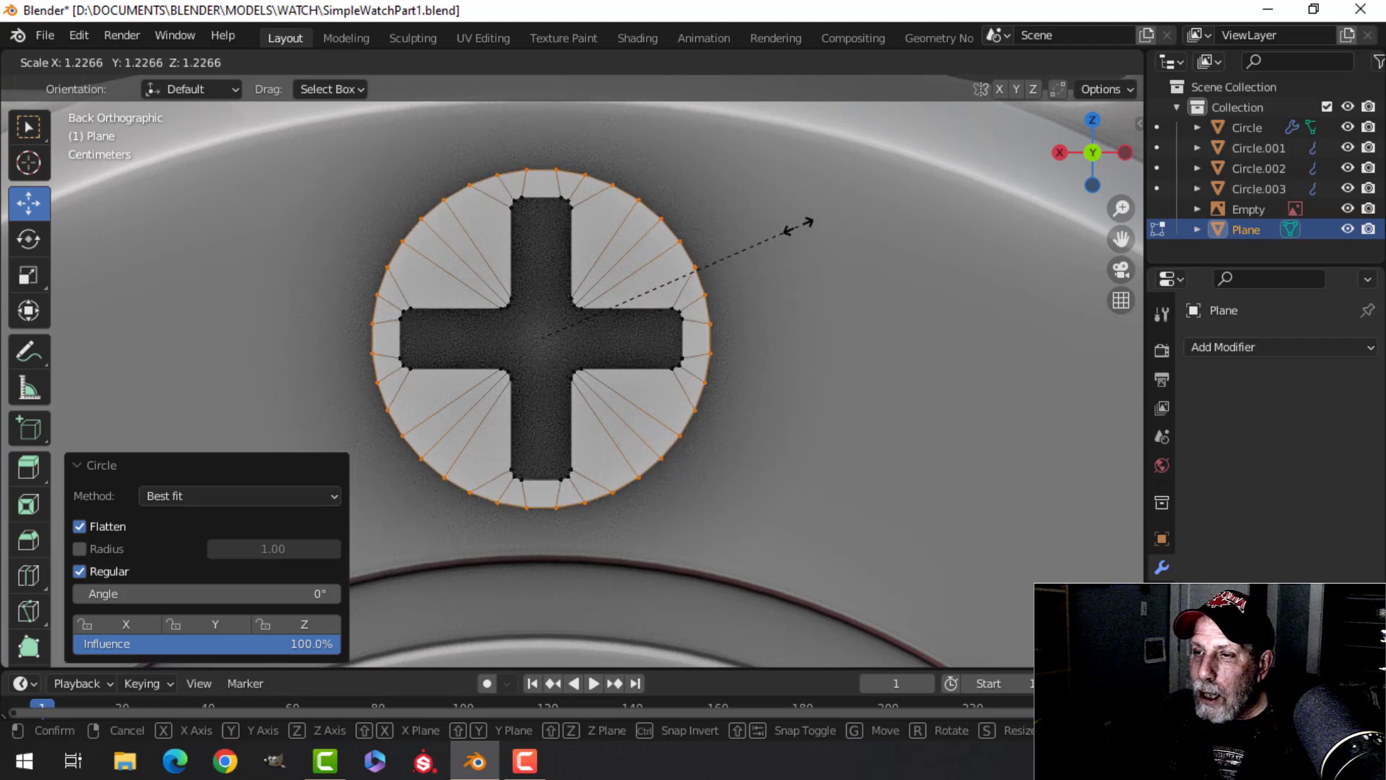
click(803, 230)
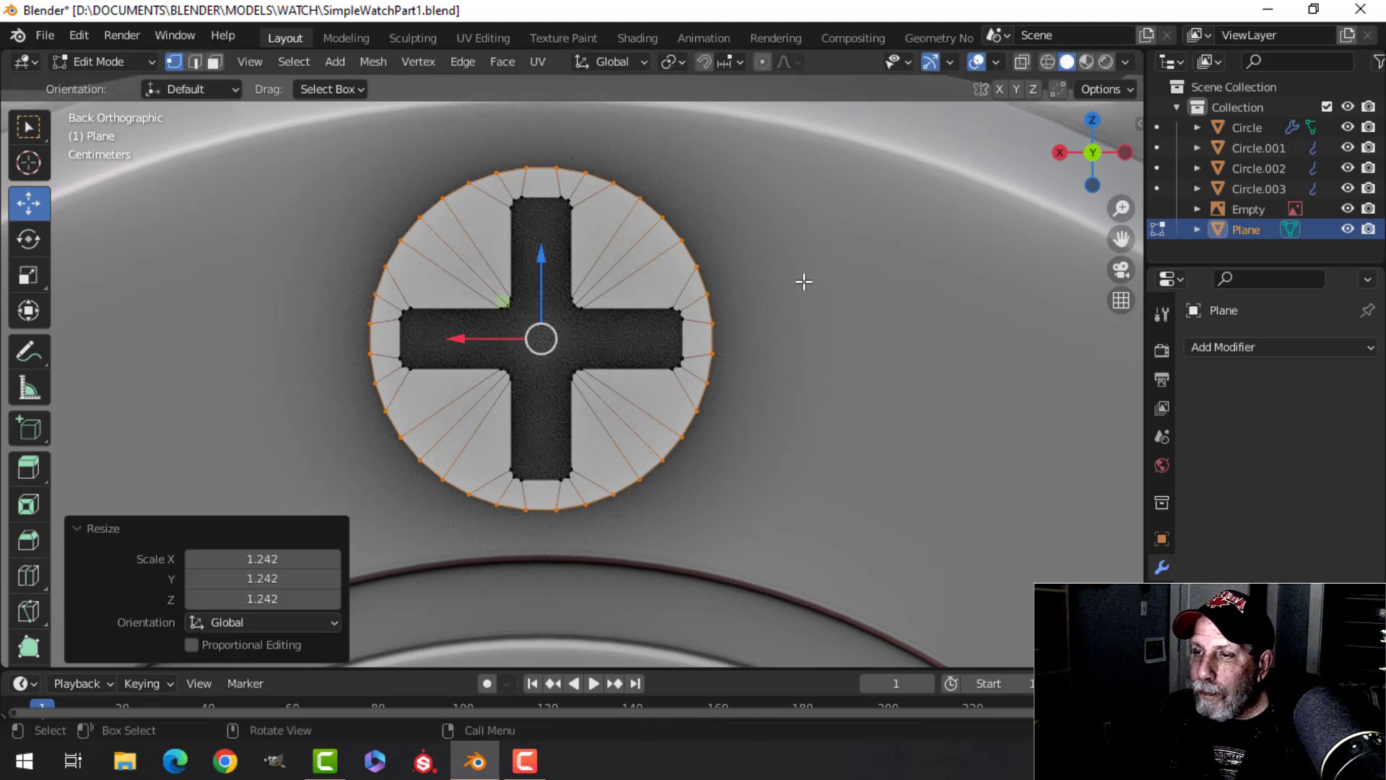
Isolate the screw head in local view and correct the normals of all its faces in Edit Mode
key(Tab)
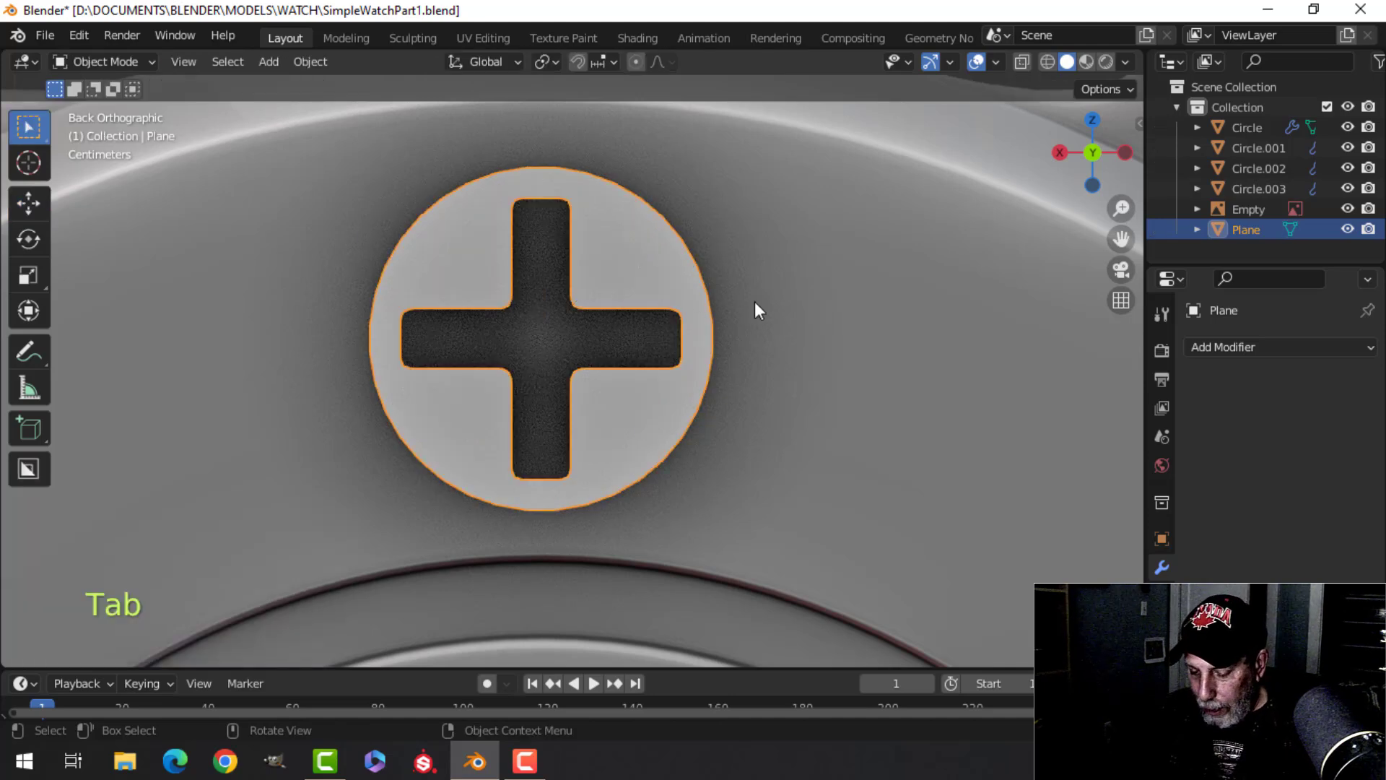
key(slash)
middle_drag(746, 302, 663, 329)
key(Tab)
key(a)
key(alt+n)
click(707, 315)
Extrude the screw head's outer edge loop -0.037619 m along Y and scale it by 1.098 to form a sloped rim
key(alt+a)
key(2)
alt+click(697, 261)
key(e)
right_click(472, 363)
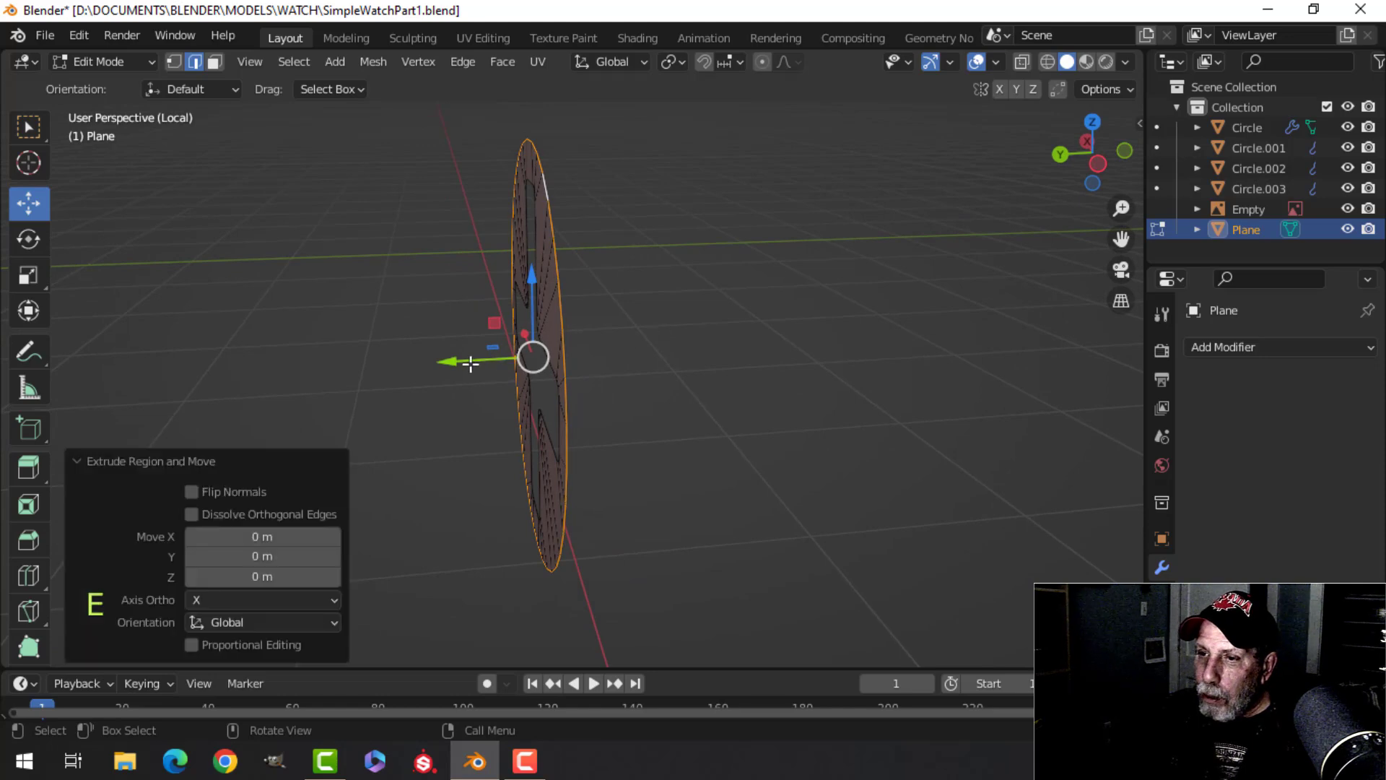
key(g)
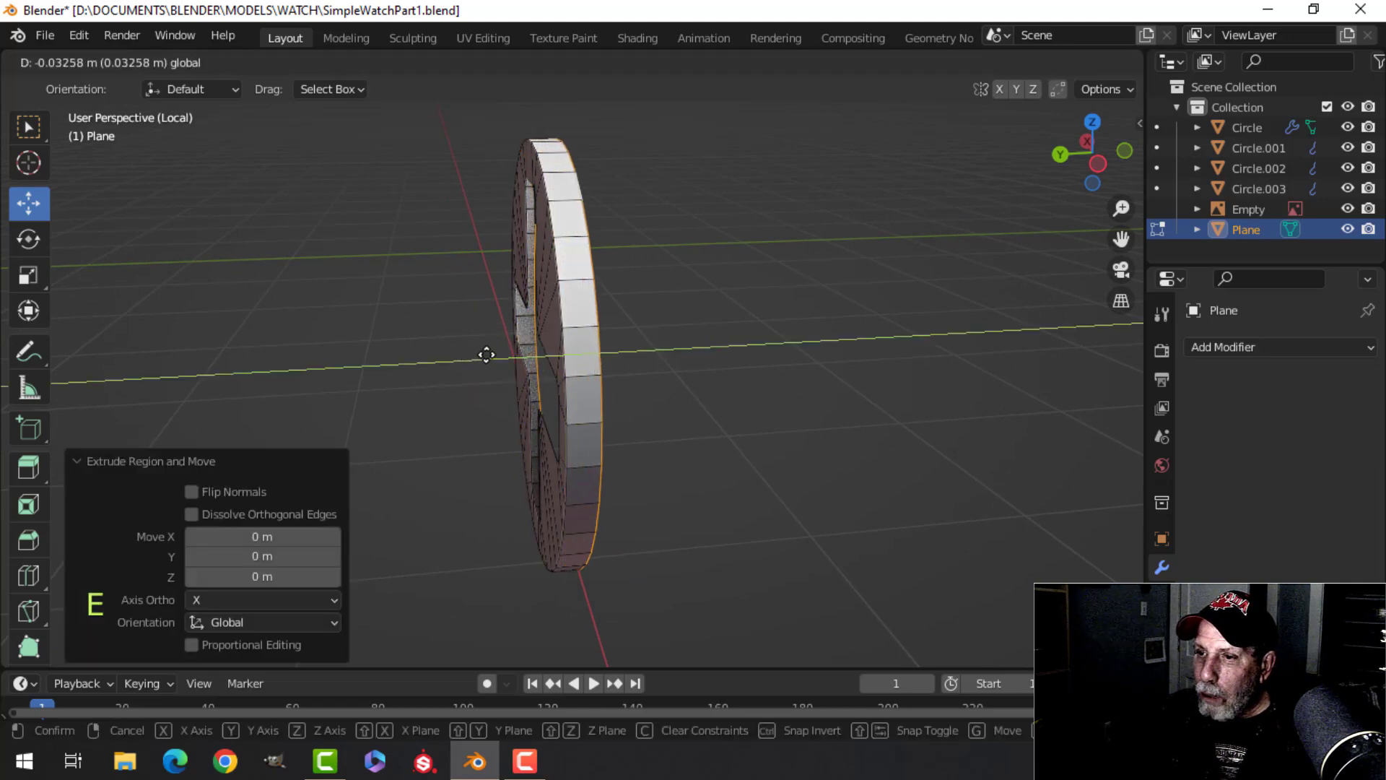
click(491, 355)
key(s)
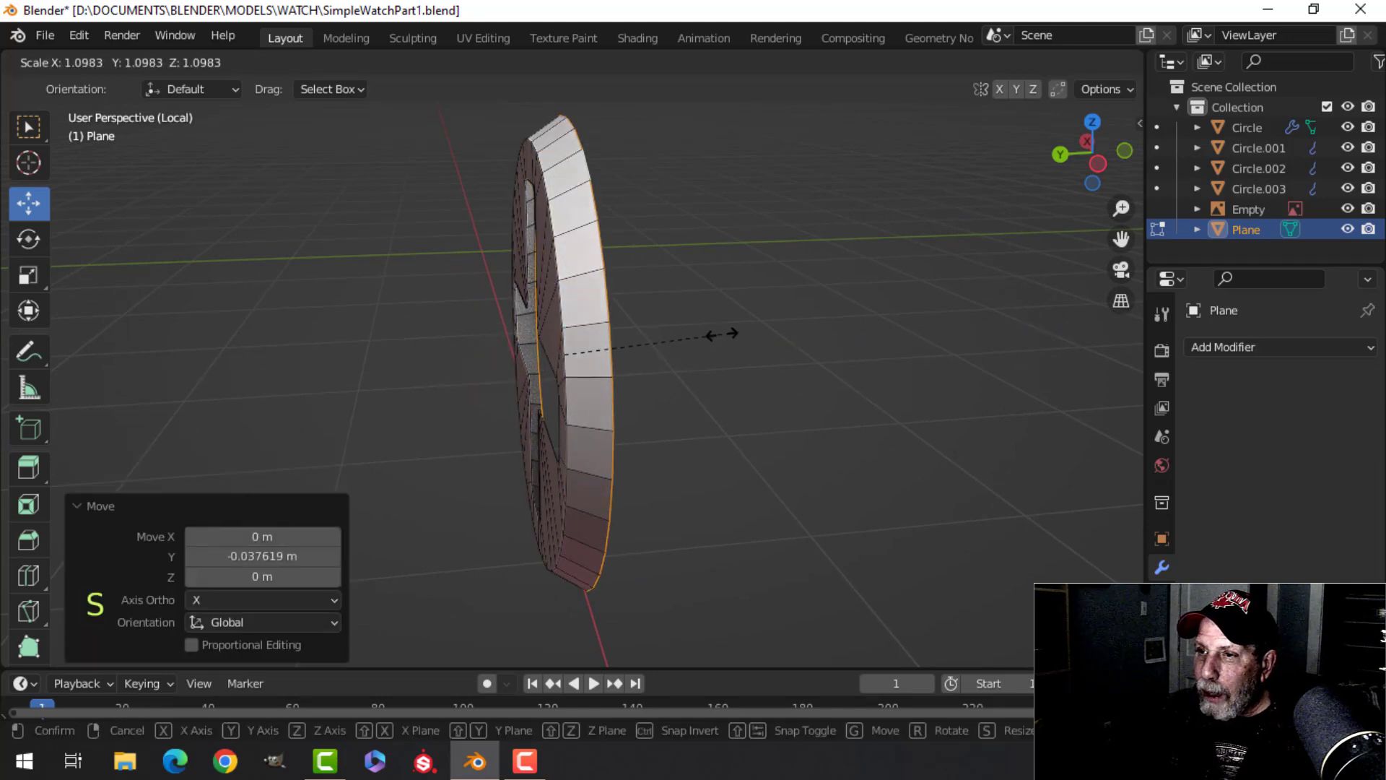
click(722, 333)
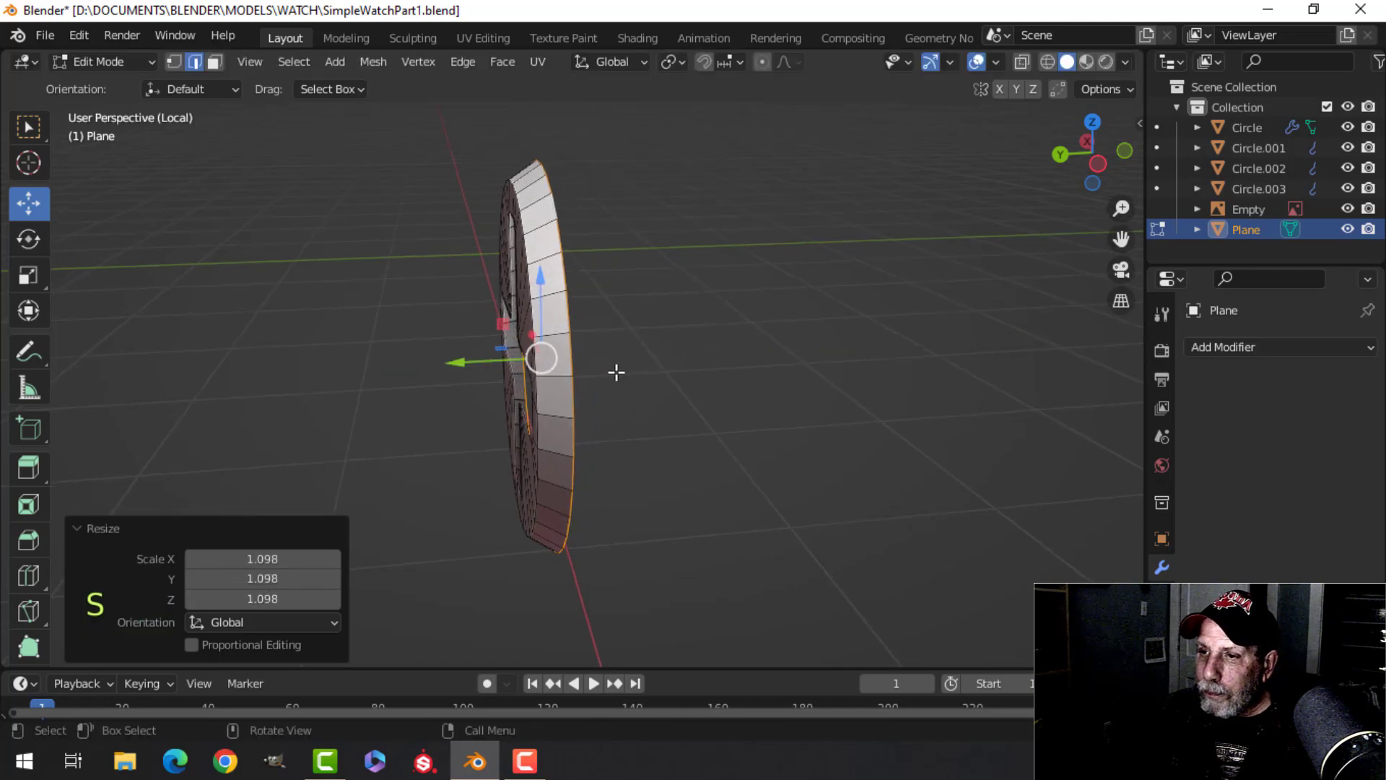
Extrude the screw head's rear rim again, about -0.051 m along Y, for a straight side wall
key(e)
right_click(548, 385)
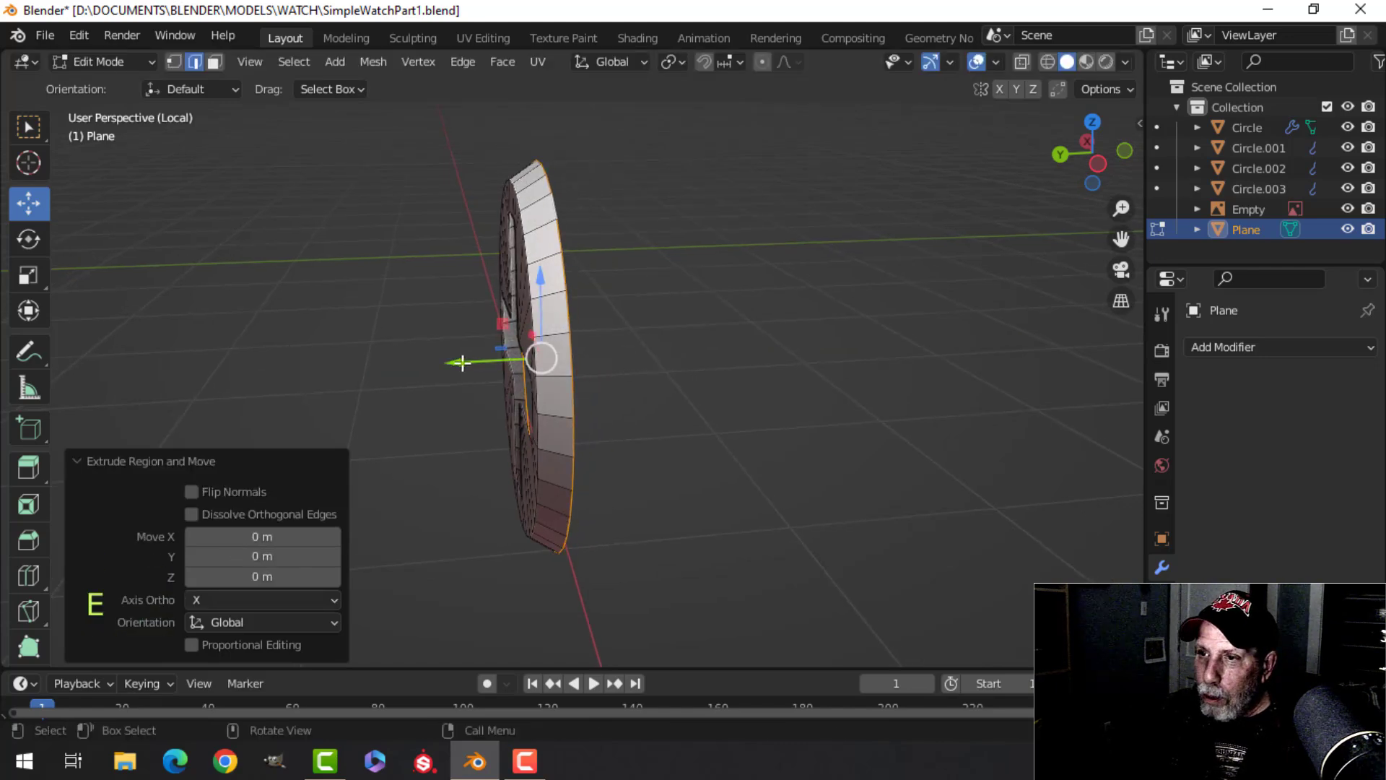
key(g)
key(y)
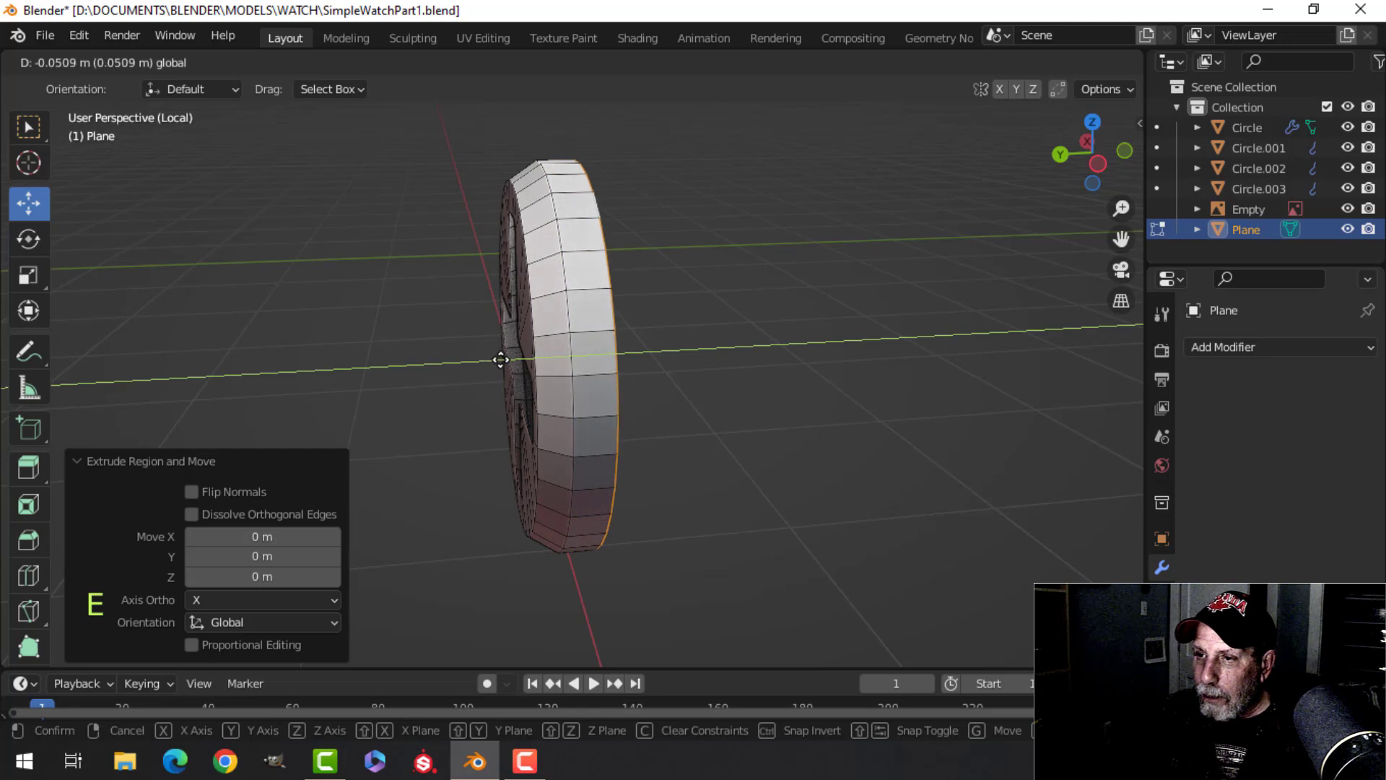
click(500, 359)
Extrude the cross slot's edge loop backward along Y to give the slot inner walls
middle_drag(500, 358, 657, 360)
scroll(532, 272, up, 4)
key(alt+a)
shift+middle_drag(533, 273, 522, 366)
alt+click(582, 313)
scroll(595, 337, down, 2)
key(e)
right_click(521, 366)
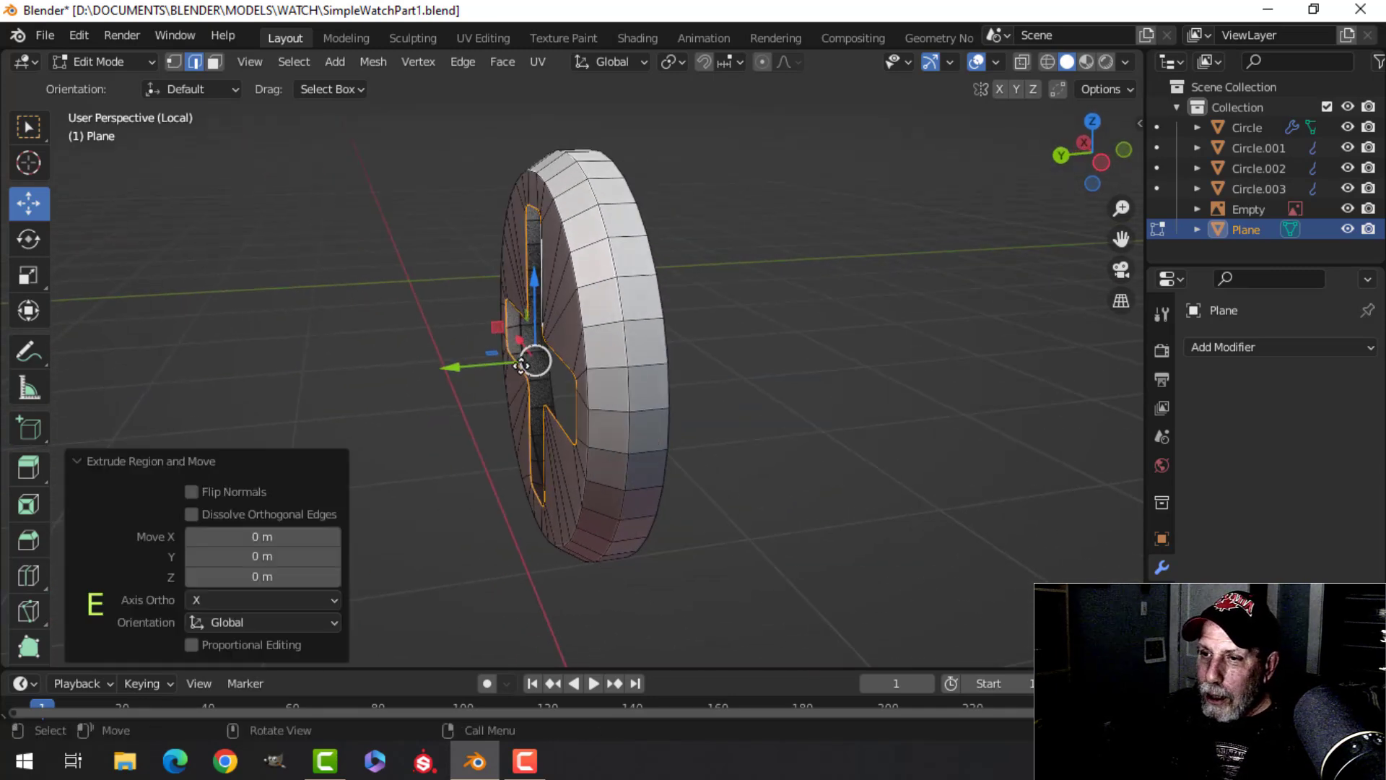
drag(462, 370, 488, 361)
Fill the bottom of the cross slot with a face and inset it by 0.007173 m
middle_drag(488, 362, 582, 378)
scroll(616, 378, up, 3)
key(f)
key(i)
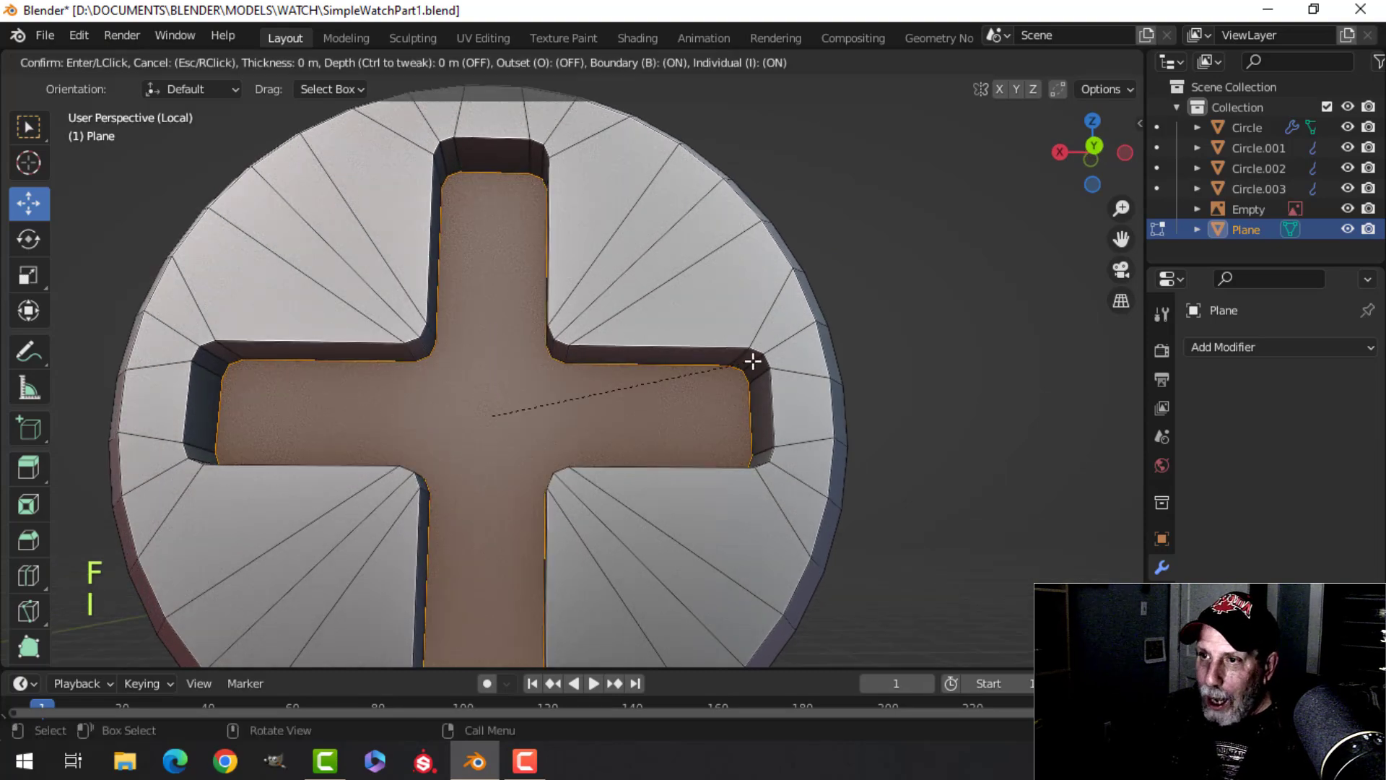
click(744, 368)
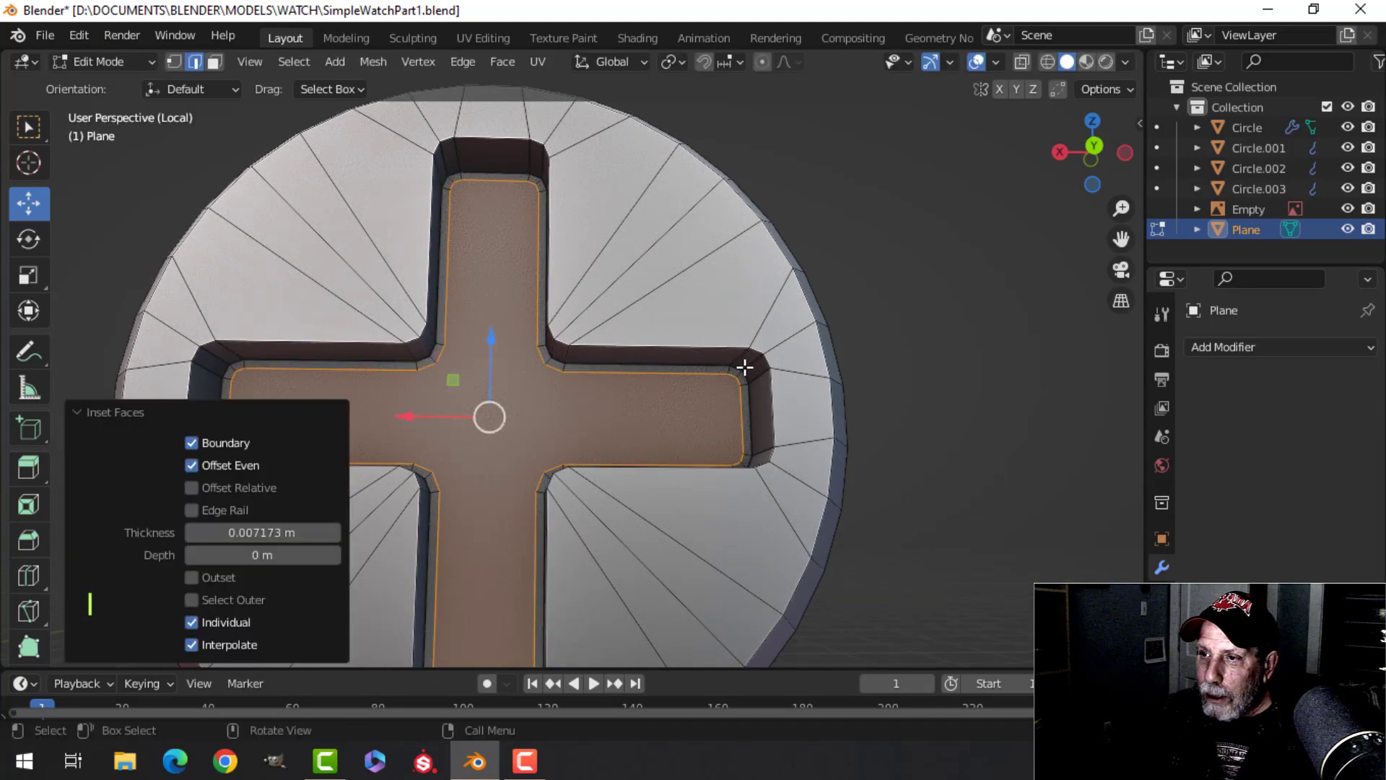
Bevel the edge loop around the cross slot's front opening with 2 segments
middle_drag(724, 353, 549, 259)
key(alt+a)
middle_drag(448, 180, 621, 289)
scroll(637, 301, up, 4)
middle_drag(642, 361, 563, 399)
scroll(467, 436, down, 4)
scroll(547, 274, down, 2)
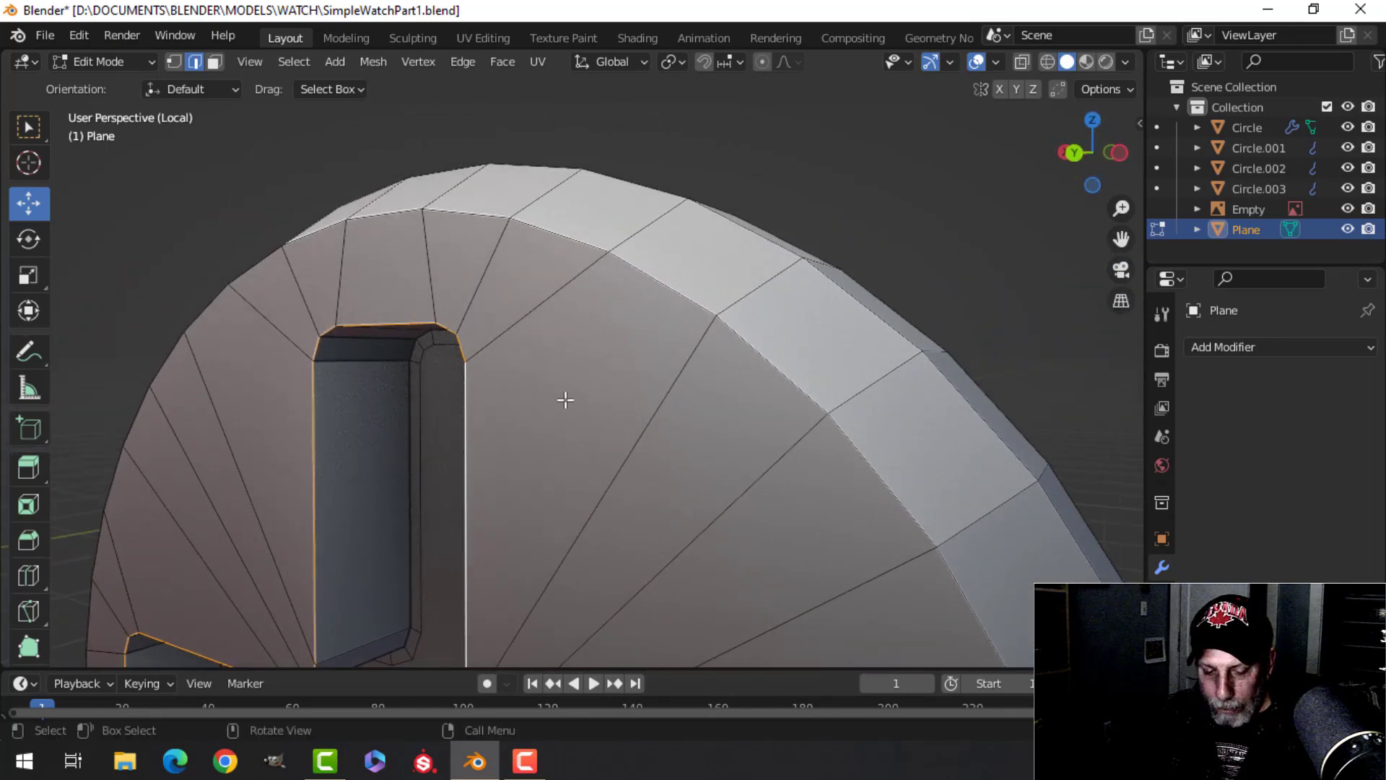
key(ctrl+b)
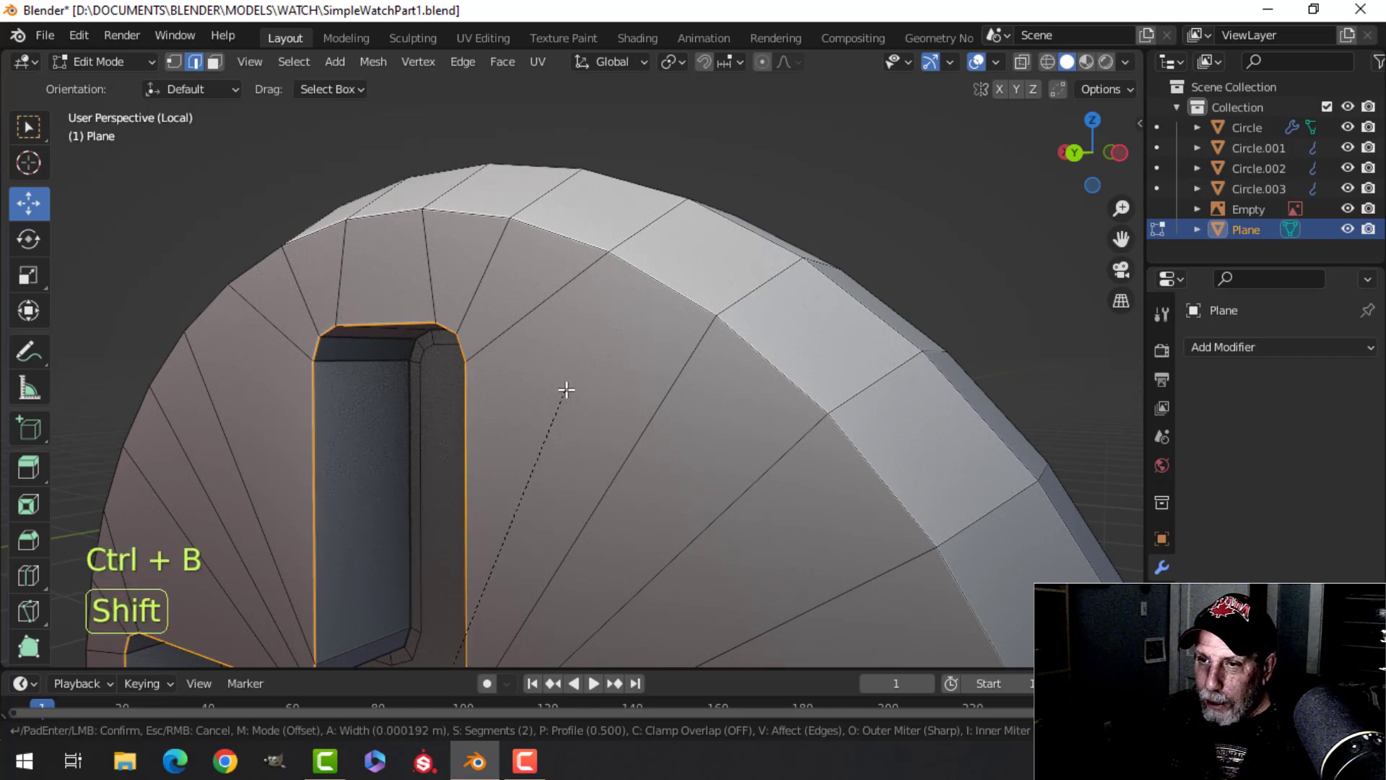
click(596, 267)
Bevel the edge loop around the screw head's front outer rim, about 0.0037 m wide with 2 segments
mouse_move(563, 349)
middle_down()
mouse_move(551, 397)
mouse_move(468, 363)
mouse_move(448, 387)
mouse_move(442, 362)
mouse_move(531, 378)
mouse_move(551, 362)
middle_up()
key(alt+a)
alt+shift+click(446, 351)
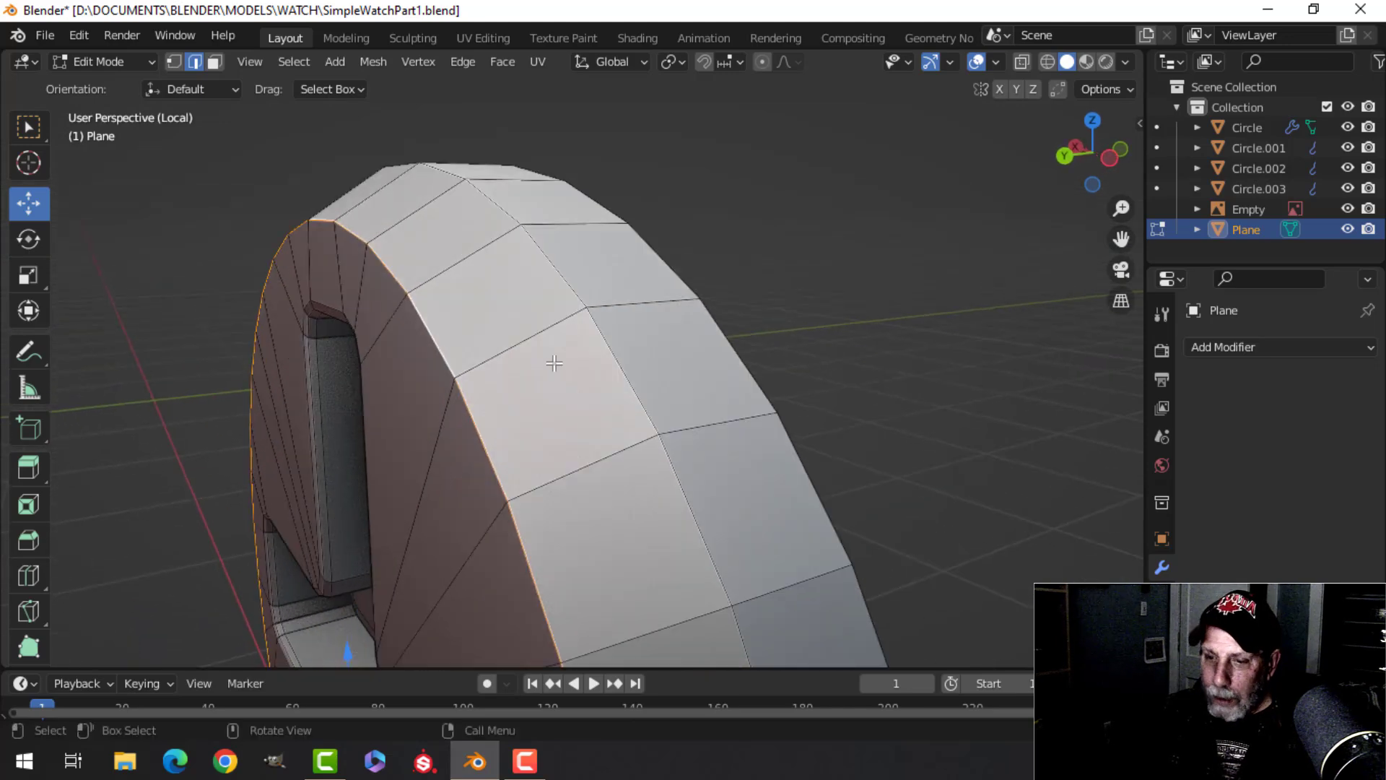
key(ctrl+b)
key(shift)
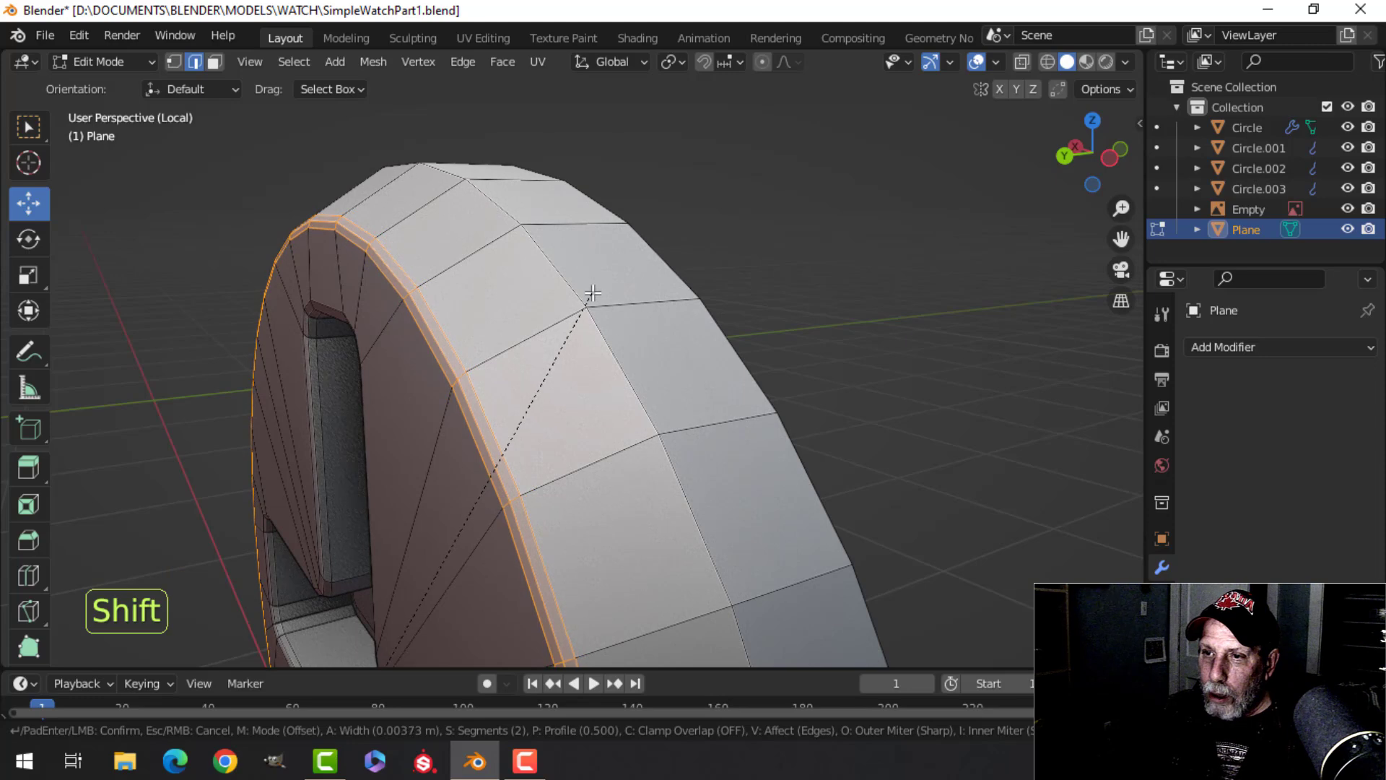
click(598, 299)
Bevel the edge loop between the two bands of the screw head's side wall
middle_drag(598, 298, 494, 336)
key(alt+a)
alt+shift+click(475, 321)
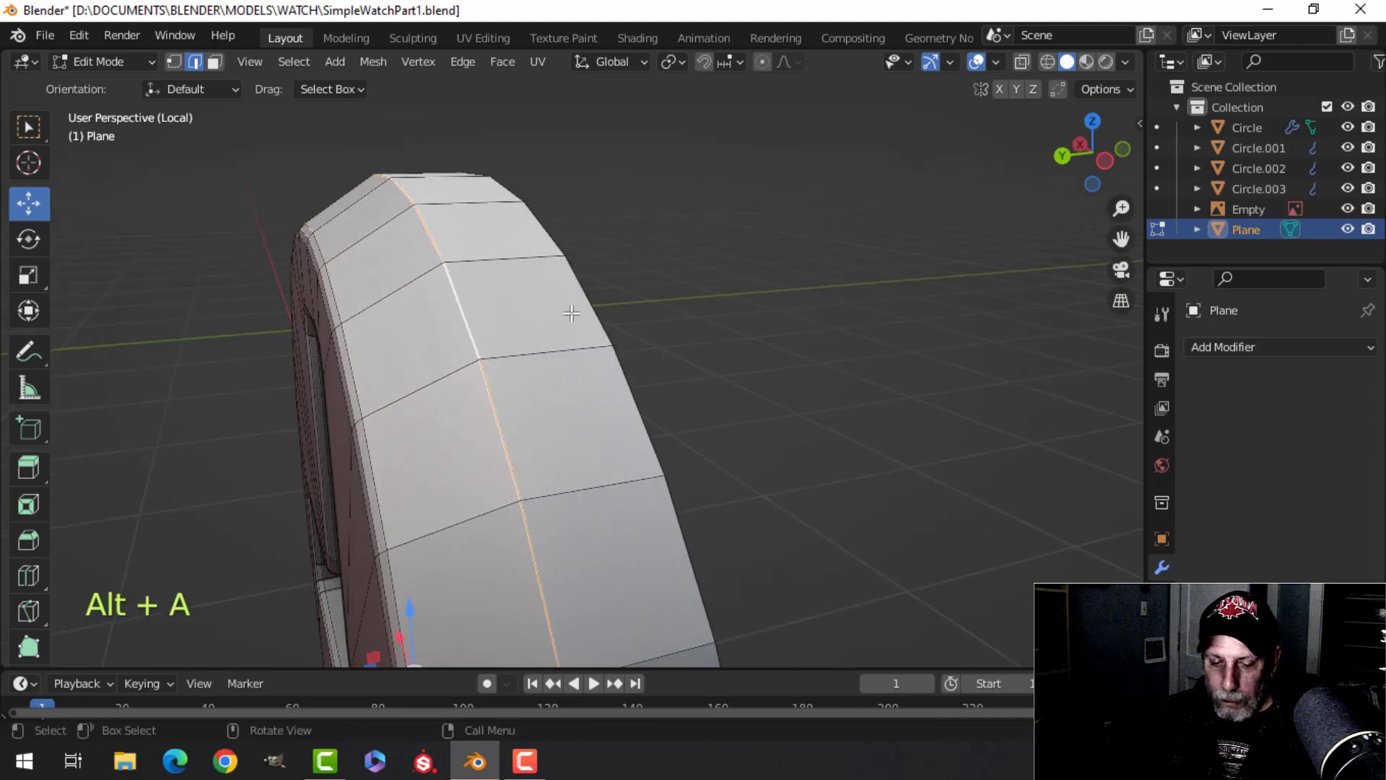
key(ctrl+b)
click(578, 318)
key(Tab)
middle_drag(578, 318, 644, 349)
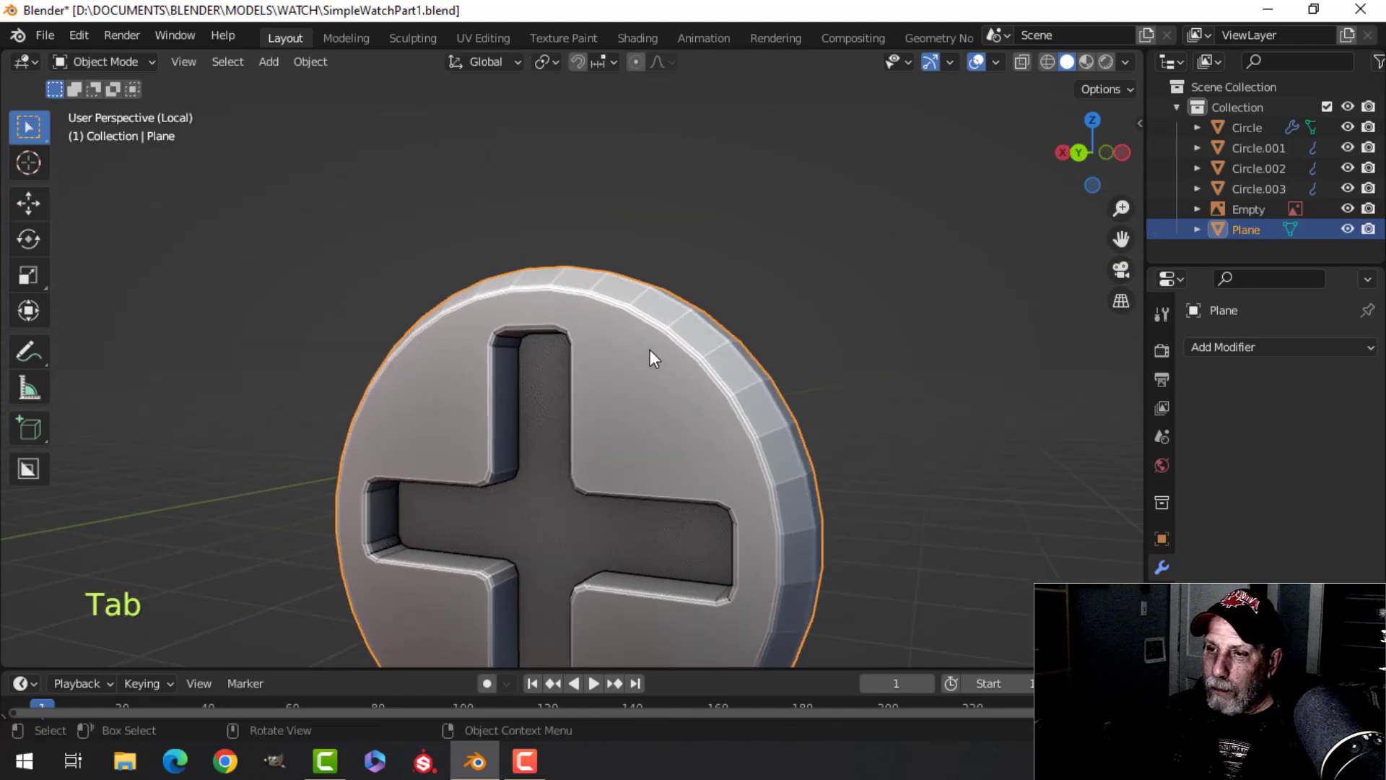
Recalculate the normals of the entire screw mesh to the outside and merge its vertices by distance
key(Tab)
key(a)
key(alt+n)
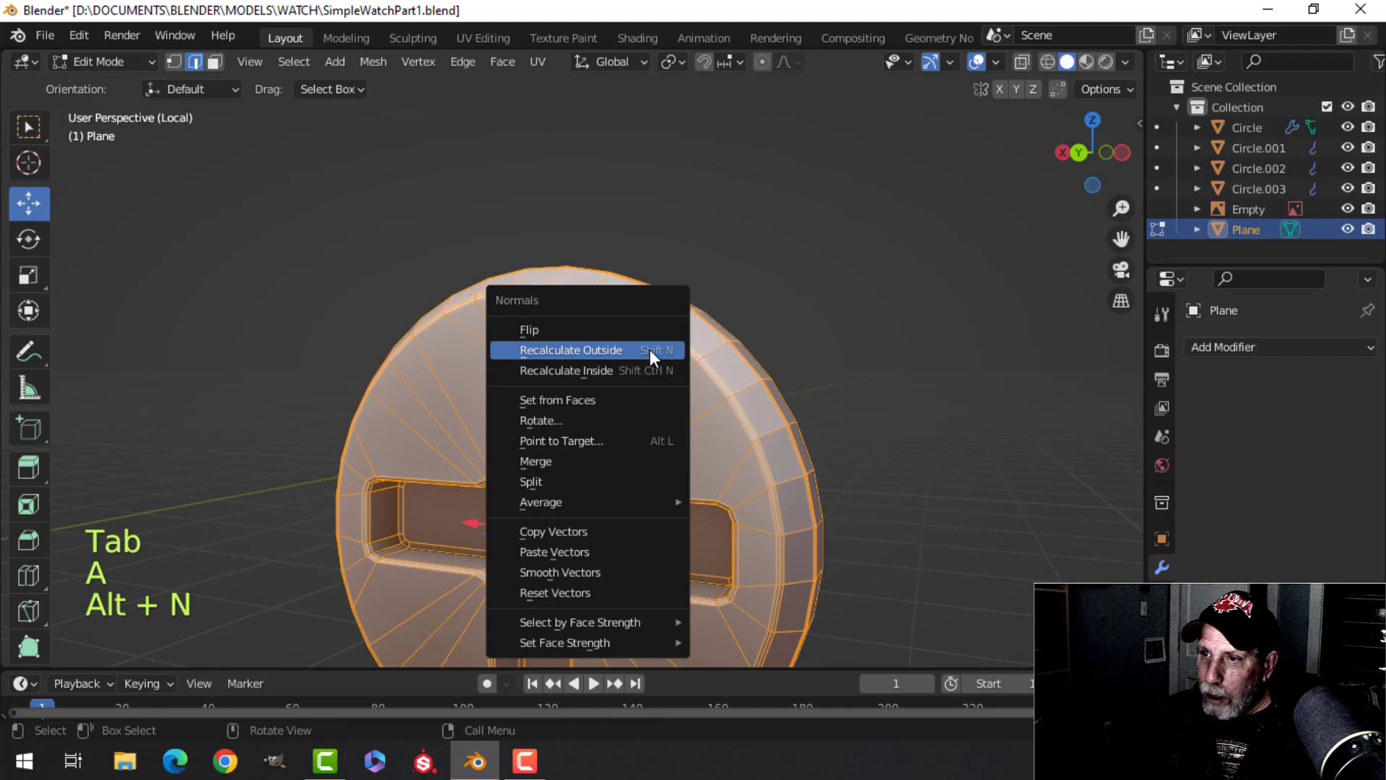
click(649, 349)
key(m)
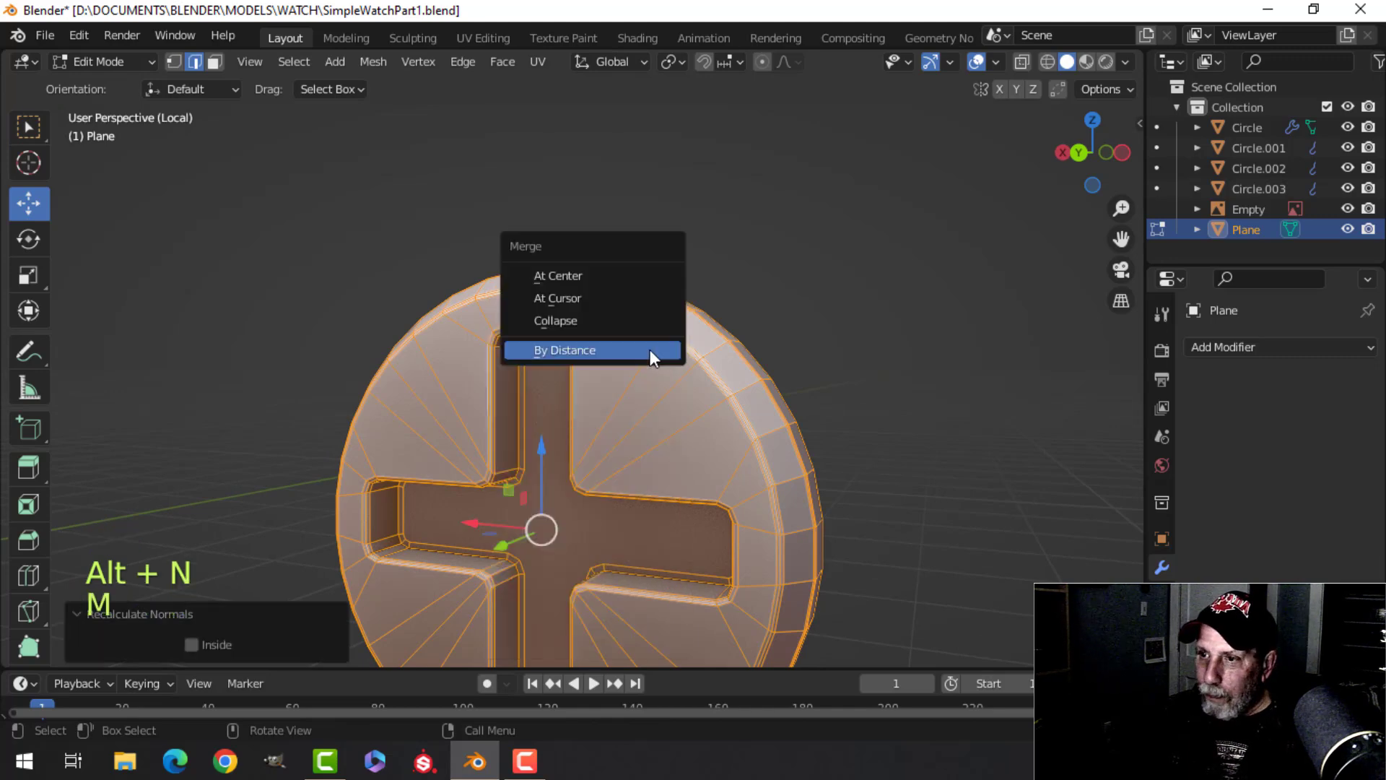
click(644, 349)
key(alt+a)
key(Tab)
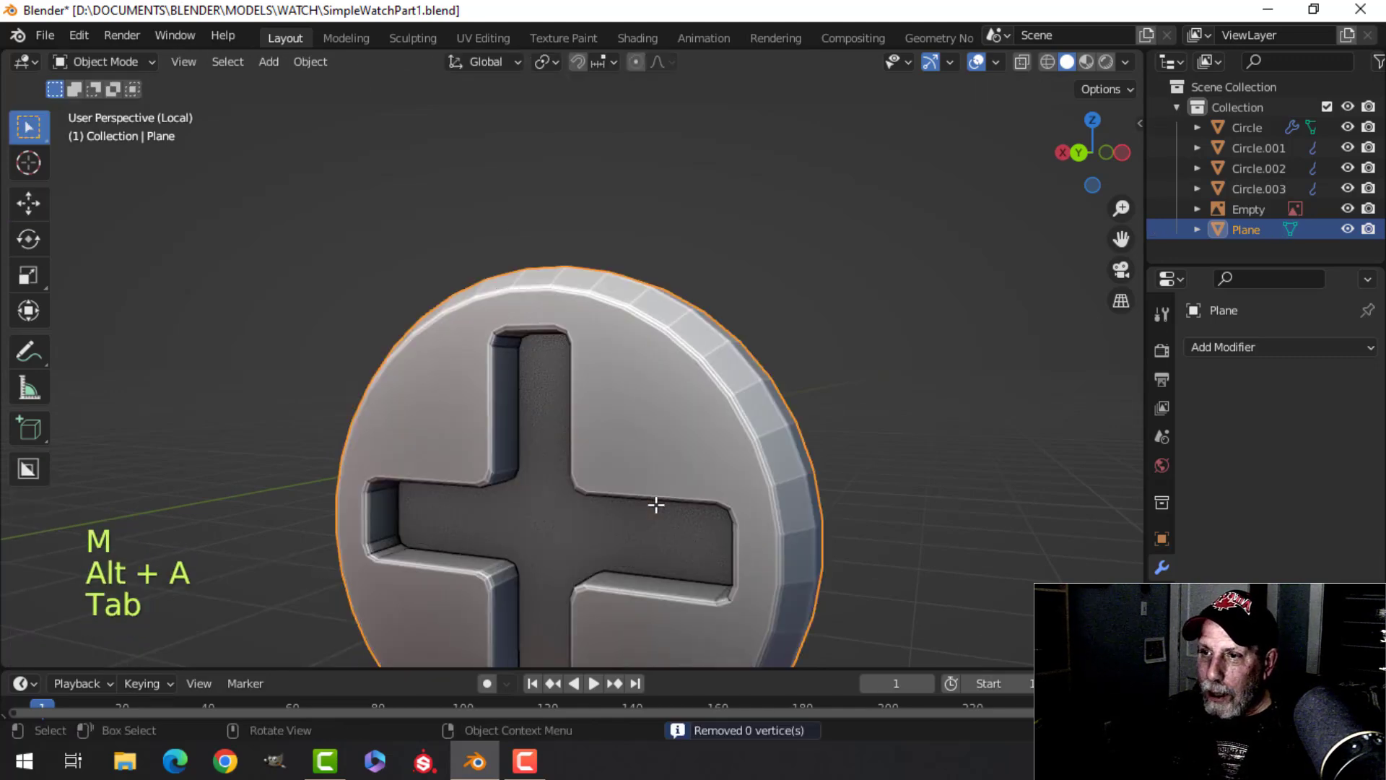
Give the screw a level 1 subdivision surface and shade it smooth
key(ctrl+1)
right_click(619, 382)
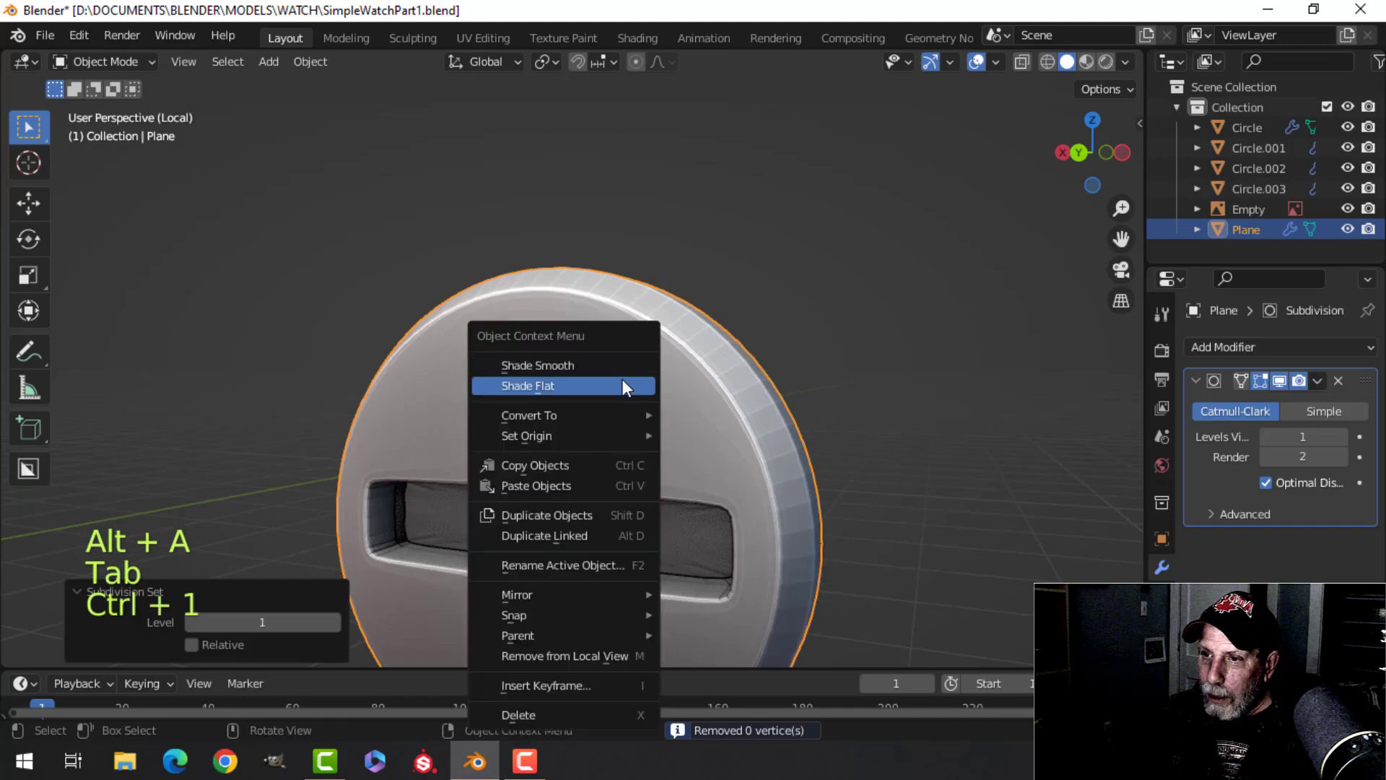
click(603, 364)
Add an edge loop around the cross slot's inner walls, slid about 0.79 of the way toward the slot floor
scroll(563, 442, up, 5)
middle_drag(616, 430, 576, 439)
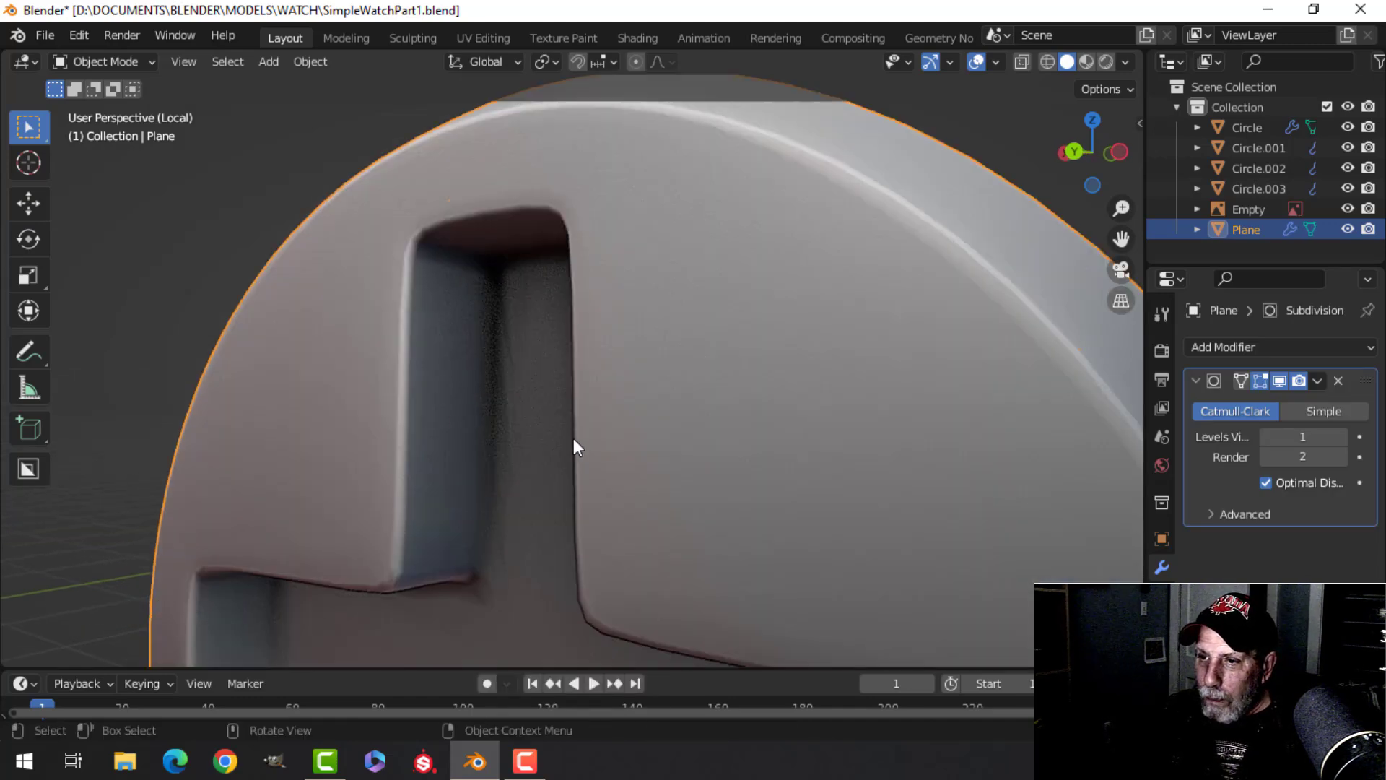
scroll(575, 440, up, 1)
key(Tab)
key(ctrl+r)
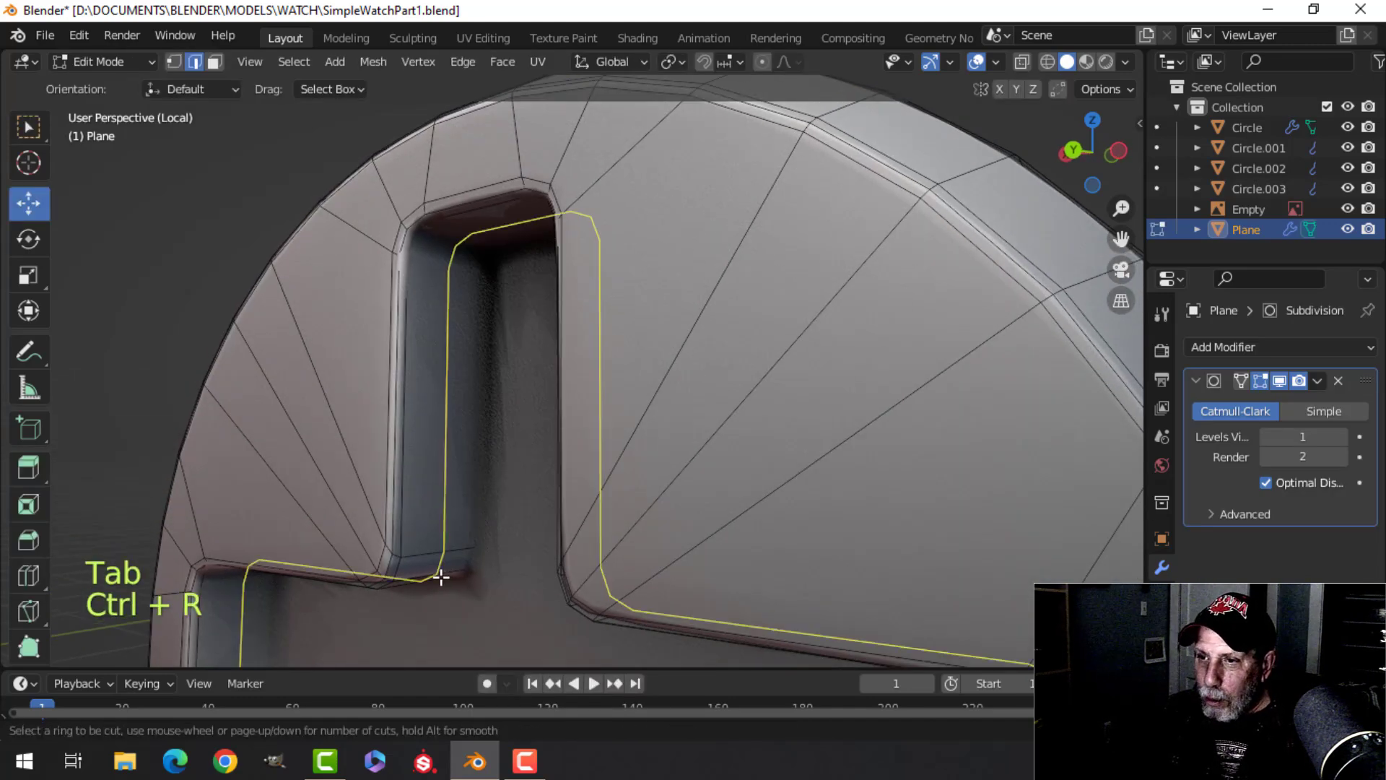
click(440, 573)
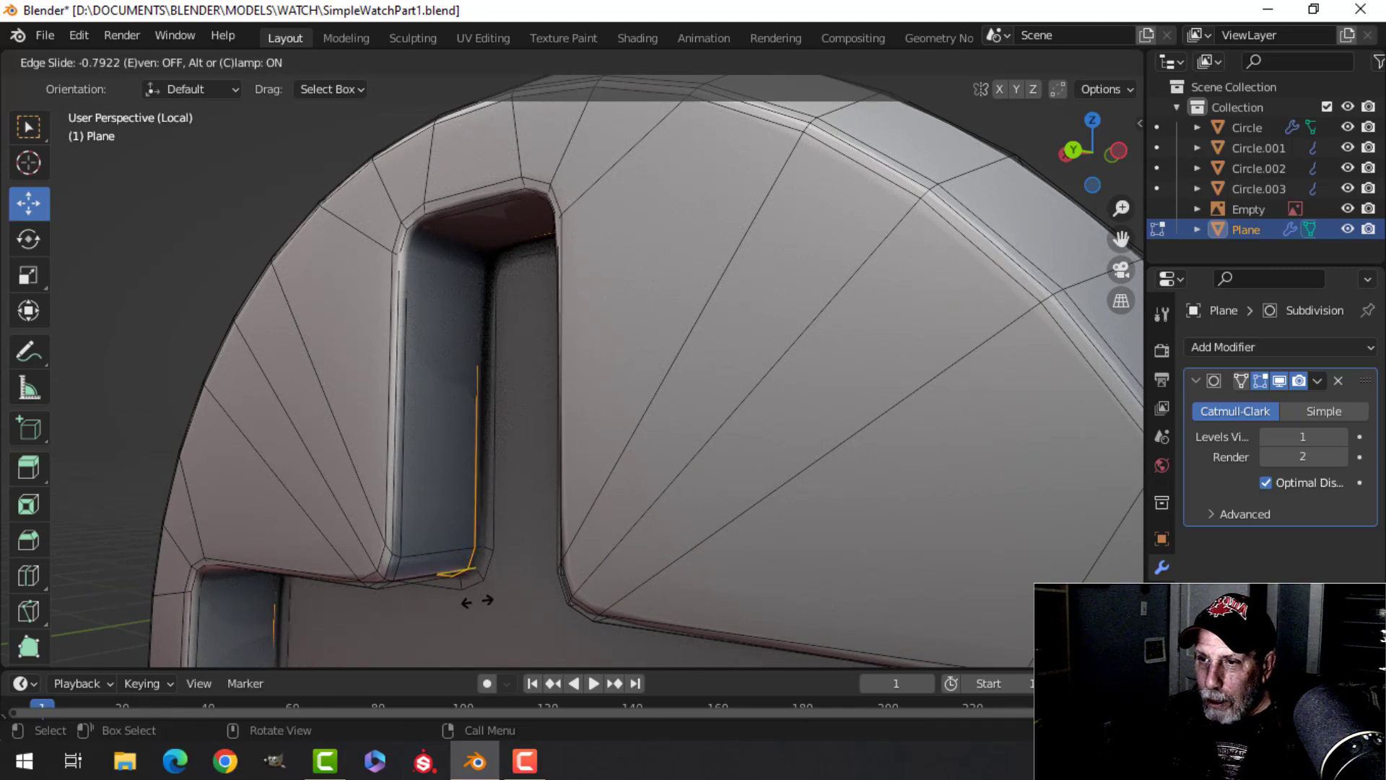
click(478, 599)
key(Tab)
scroll(516, 501, down, 3)
middle_drag(517, 501, 621, 471)
scroll(623, 494, down, 2)
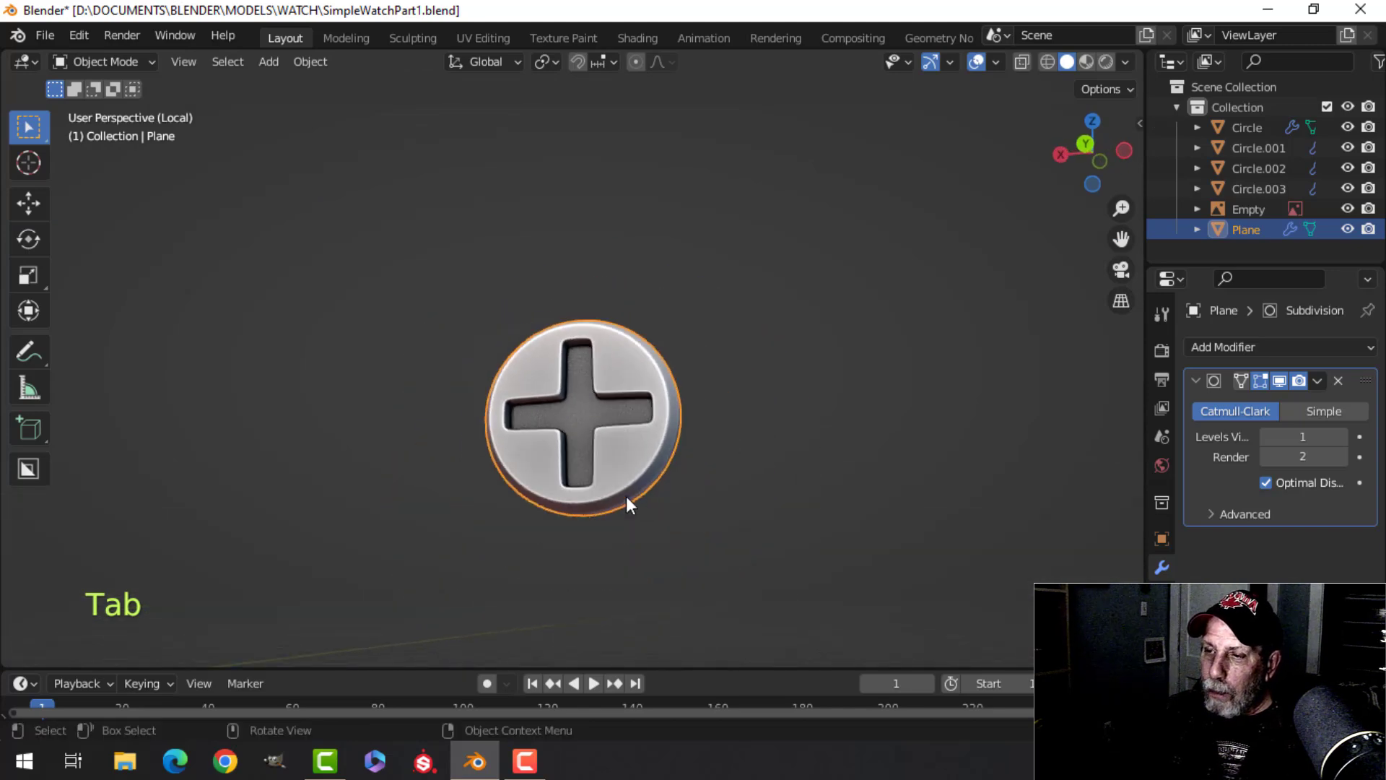
key(alt+a)
Select the cross slot's floor with the narrow face loops around it and move them along Y toward the opening for a shallower slot
middle_drag(643, 395, 605, 370)
scroll(609, 482, up, 2)
key(Tab)
scroll(590, 492, up, 3)
key(alt+a)
scroll(587, 418, up, 4)
key(3)
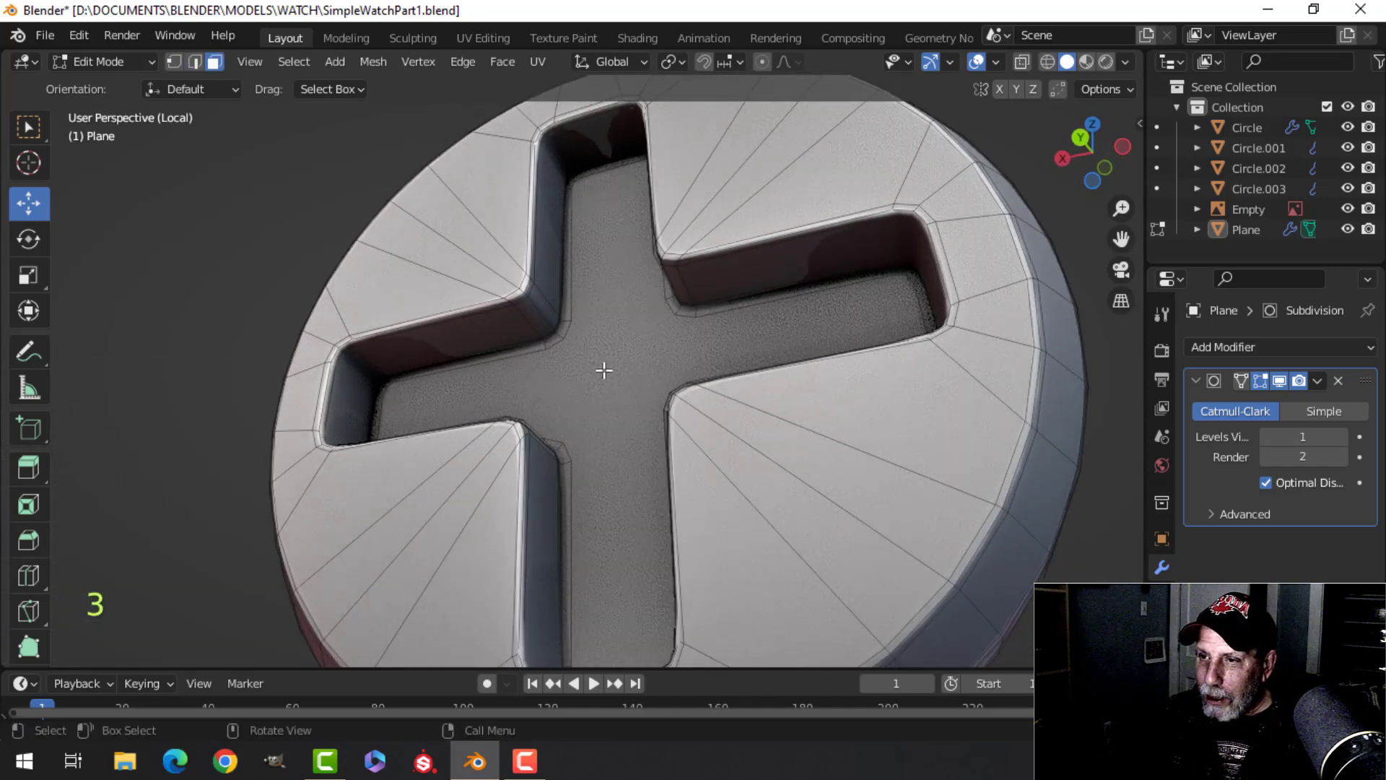
click(598, 350)
scroll(706, 377, up, 3)
middle_drag(705, 377, 650, 426)
scroll(674, 457, up, 2)
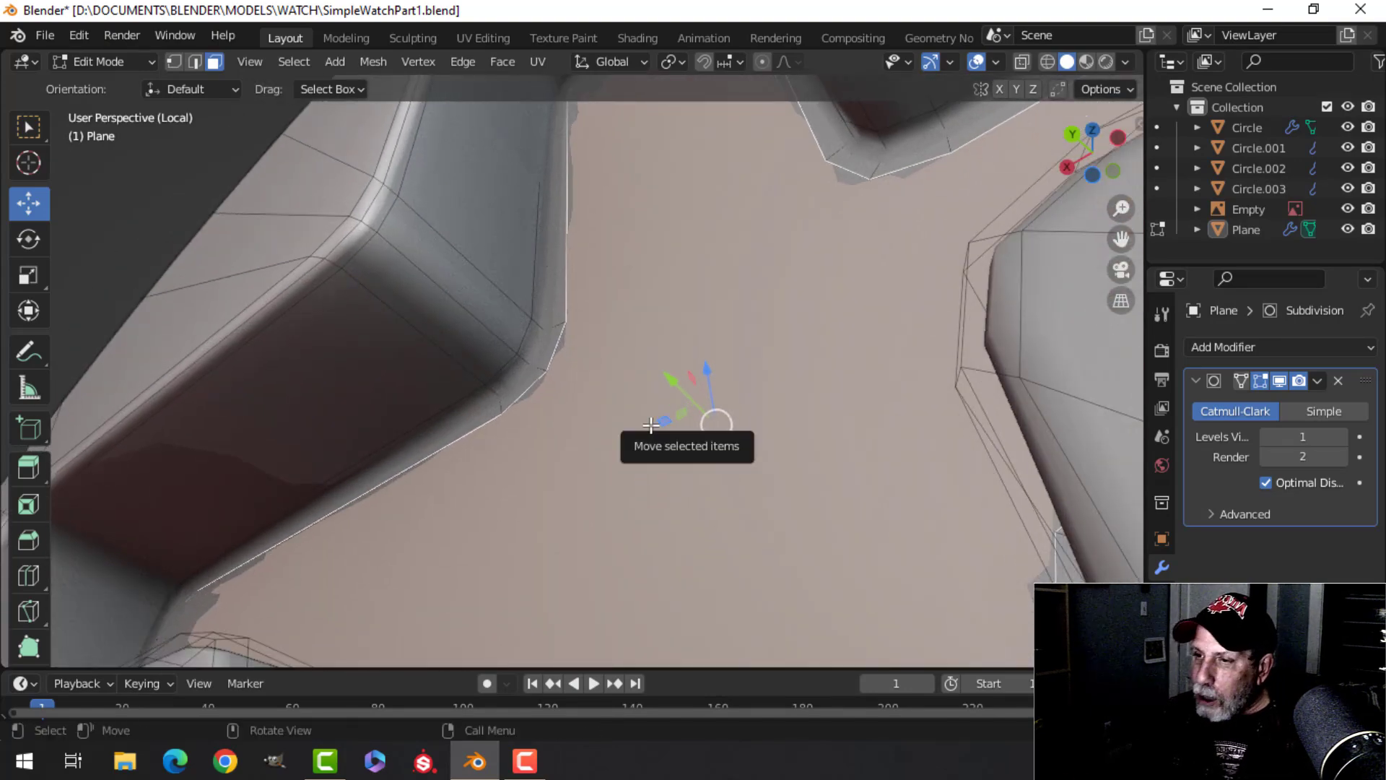
key(ctrl+KP_Add)
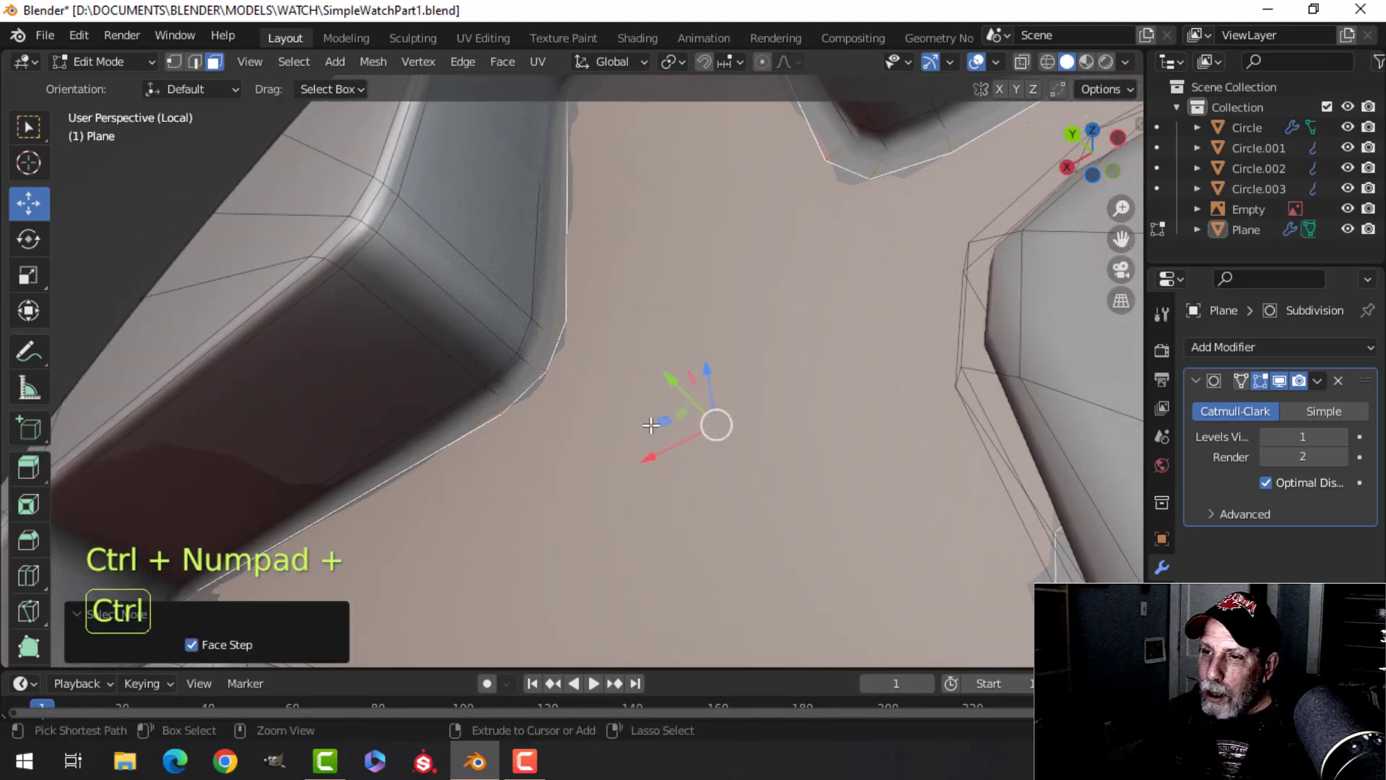
key(ctrl+KP_Add)
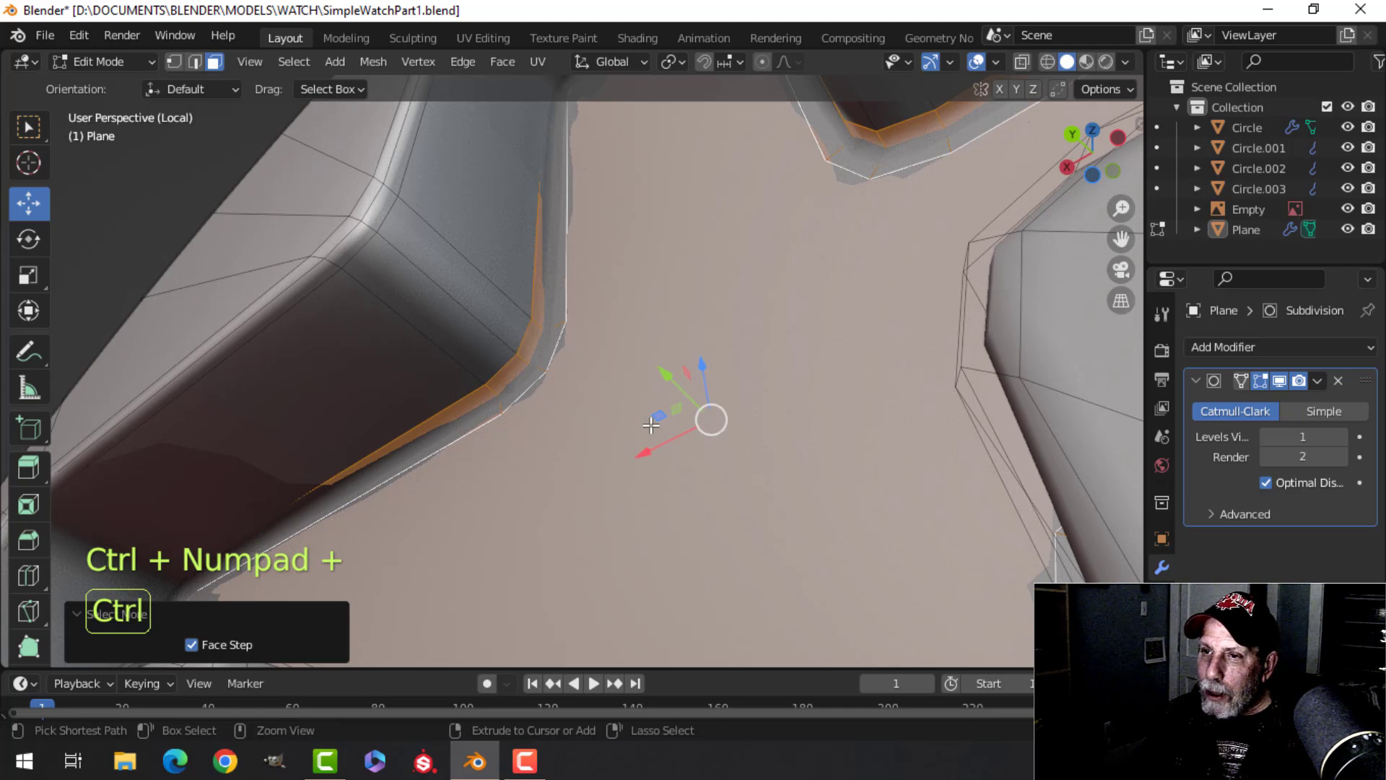
key(ctrl+KP_Add)
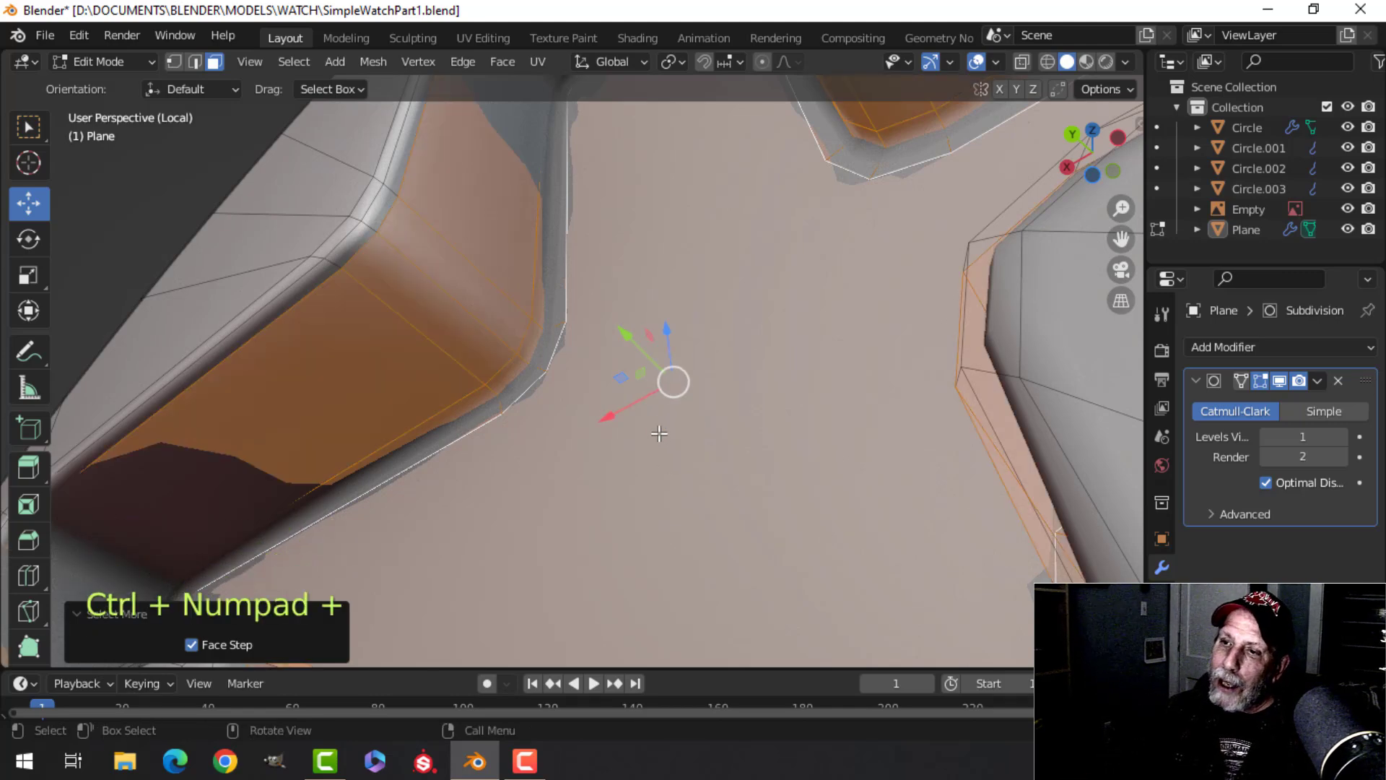
key(ctrl+KP_Subtract)
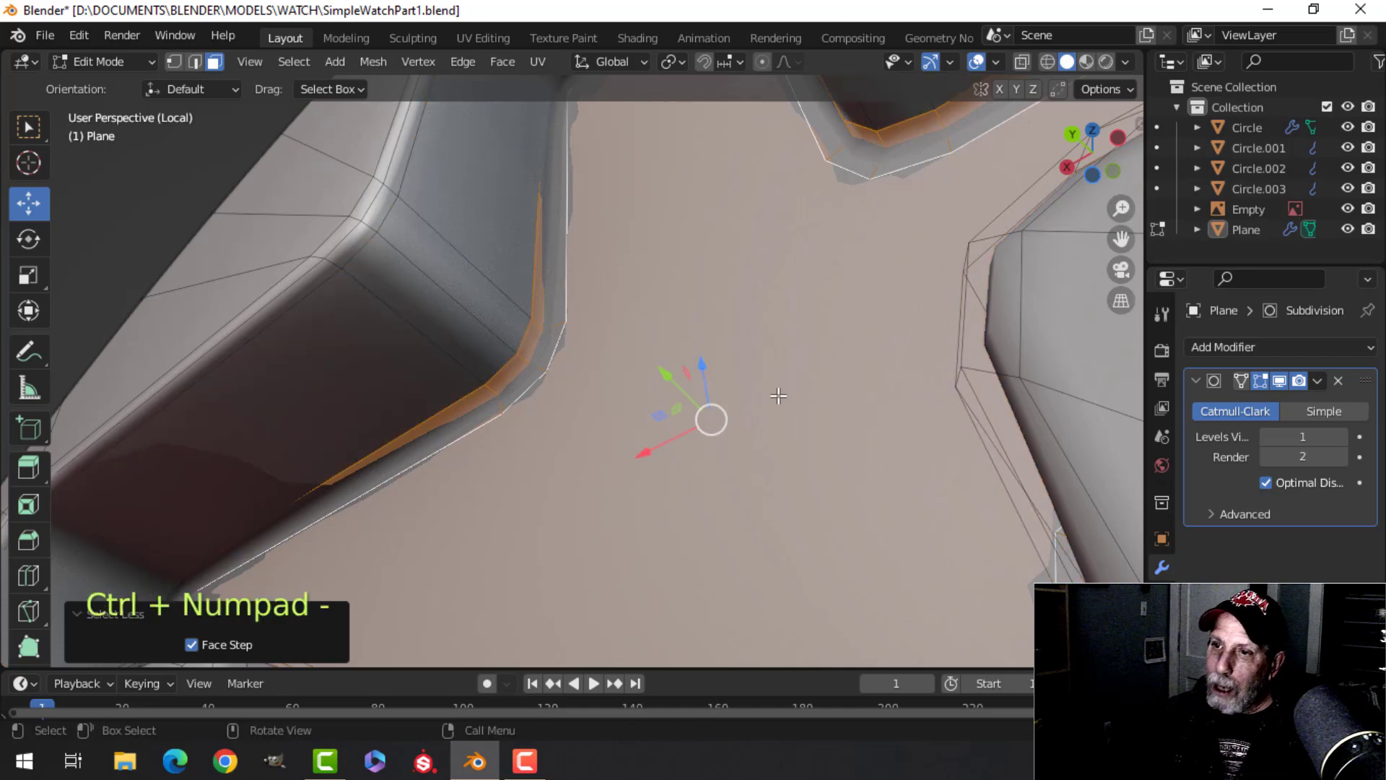
middle_drag(778, 396, 693, 528)
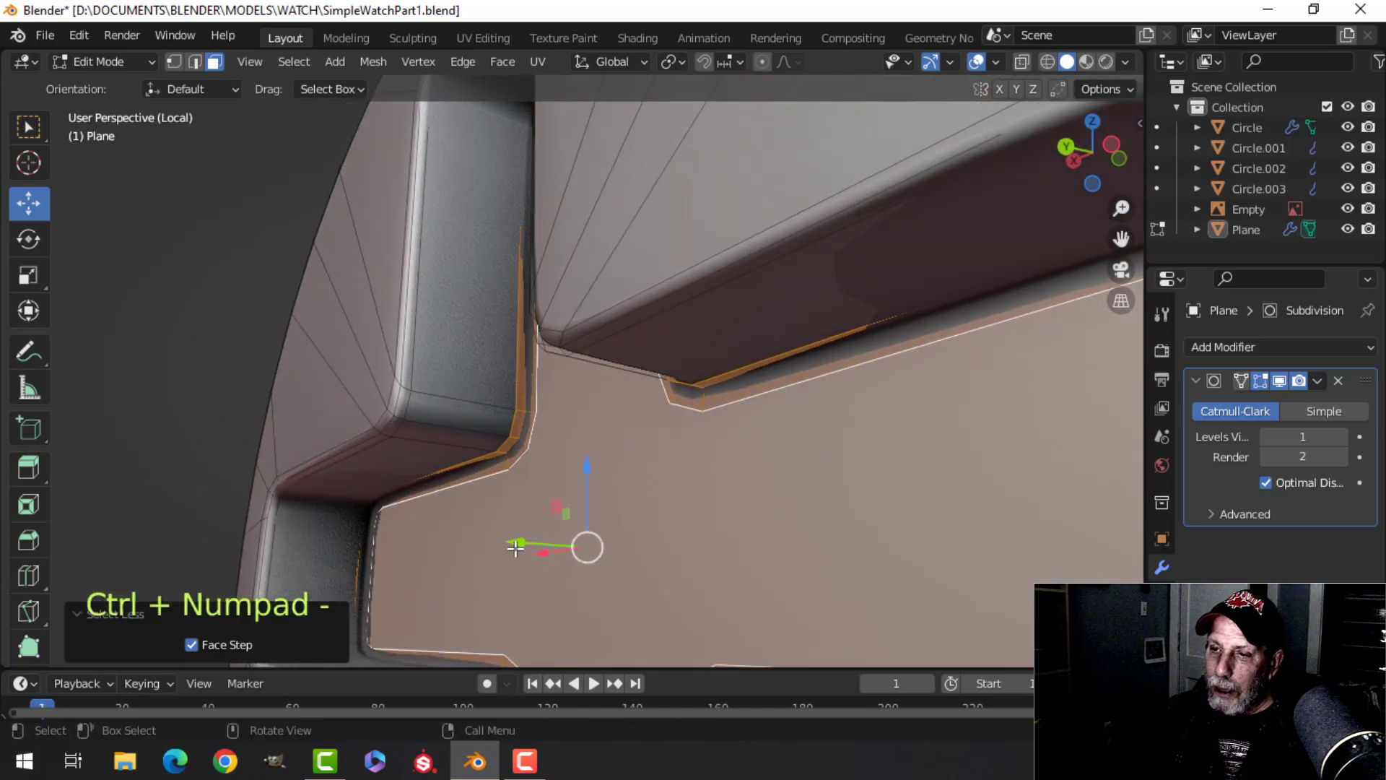
drag(516, 547, 456, 534)
key(Tab)
Leave local view and scale the entire screw mesh to 0.458 on the case back
scroll(576, 498, down, 10)
middle_drag(686, 452, 769, 472)
key(slash)
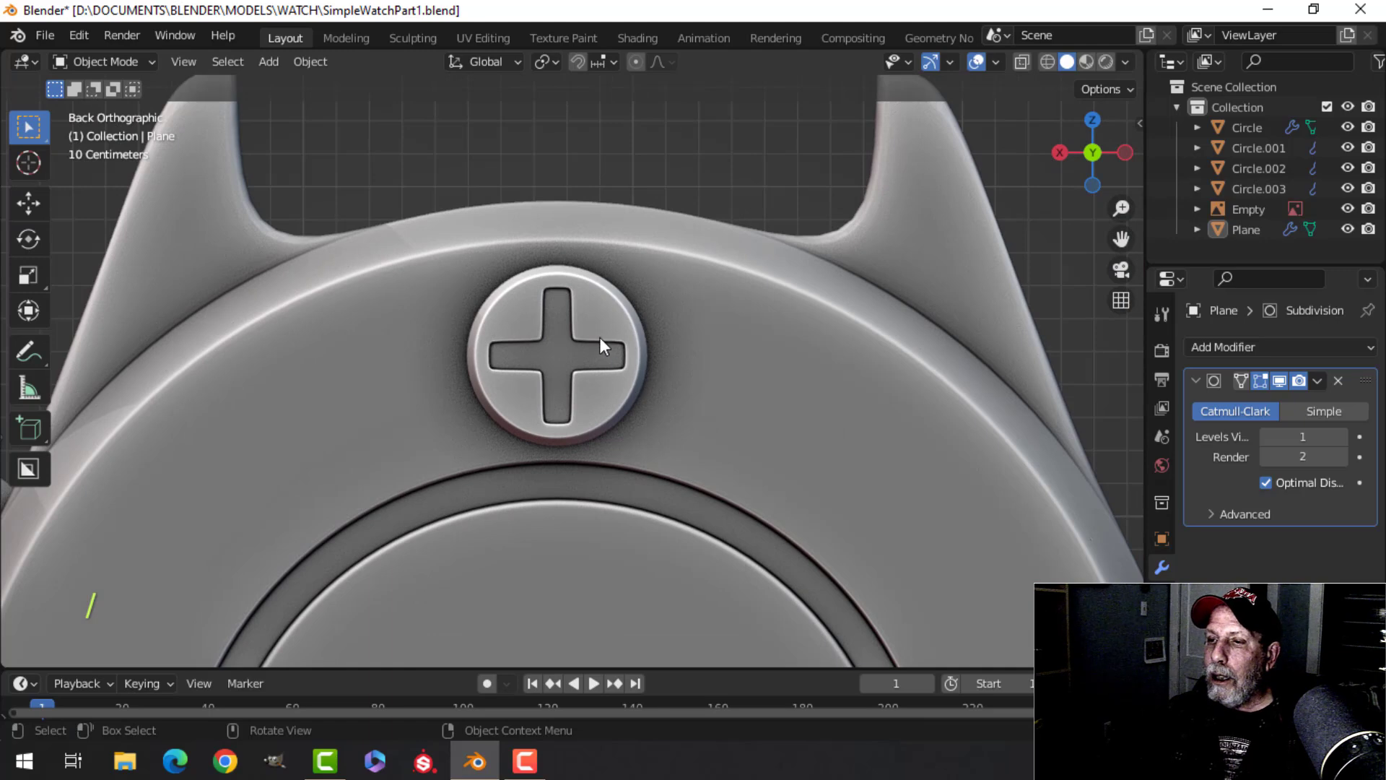
click(599, 345)
middle_drag(601, 346, 640, 427)
key(Tab)
key(a)
shift+scroll(789, 402, up, 2)
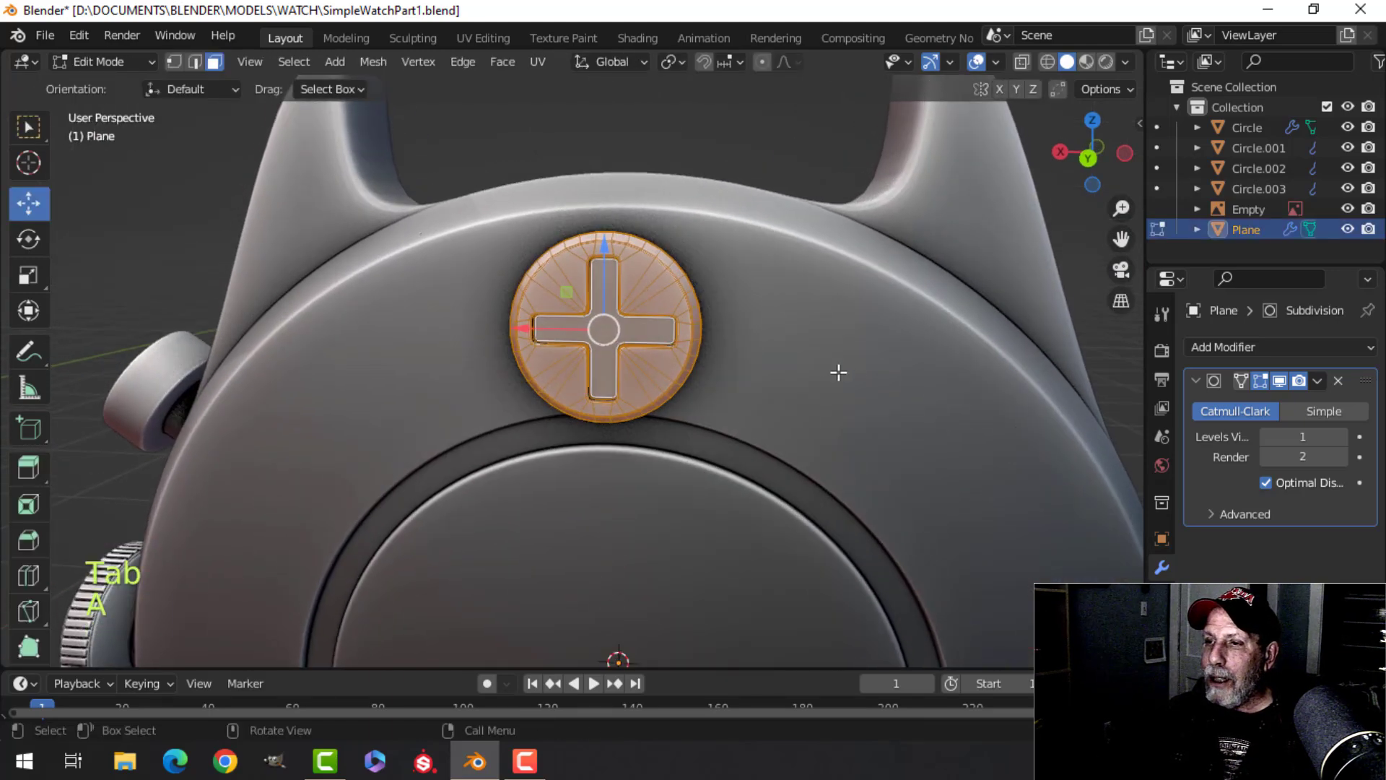
key(s)
click(692, 393)
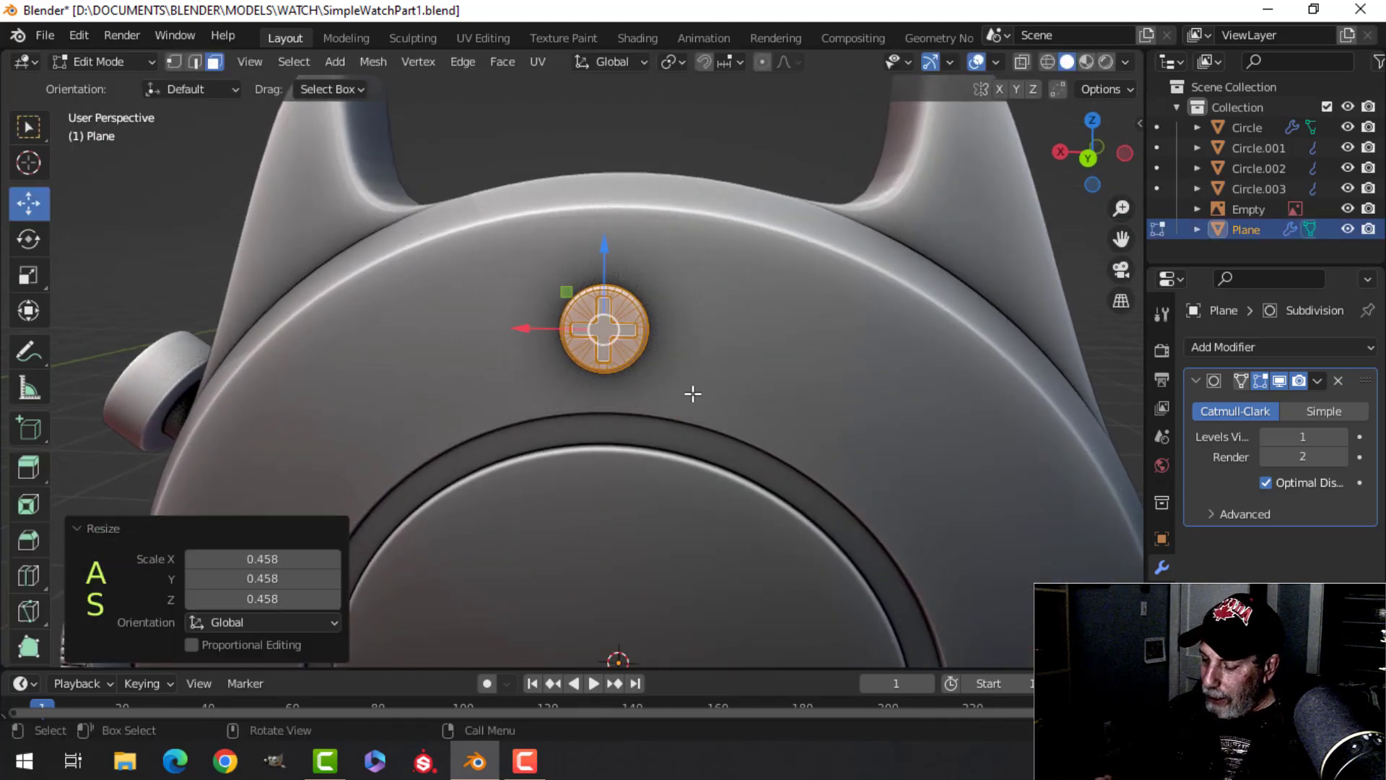
Compare the screw's size and position with the case-back screws in the reference image, using a wireframe front view
key(KP_1)
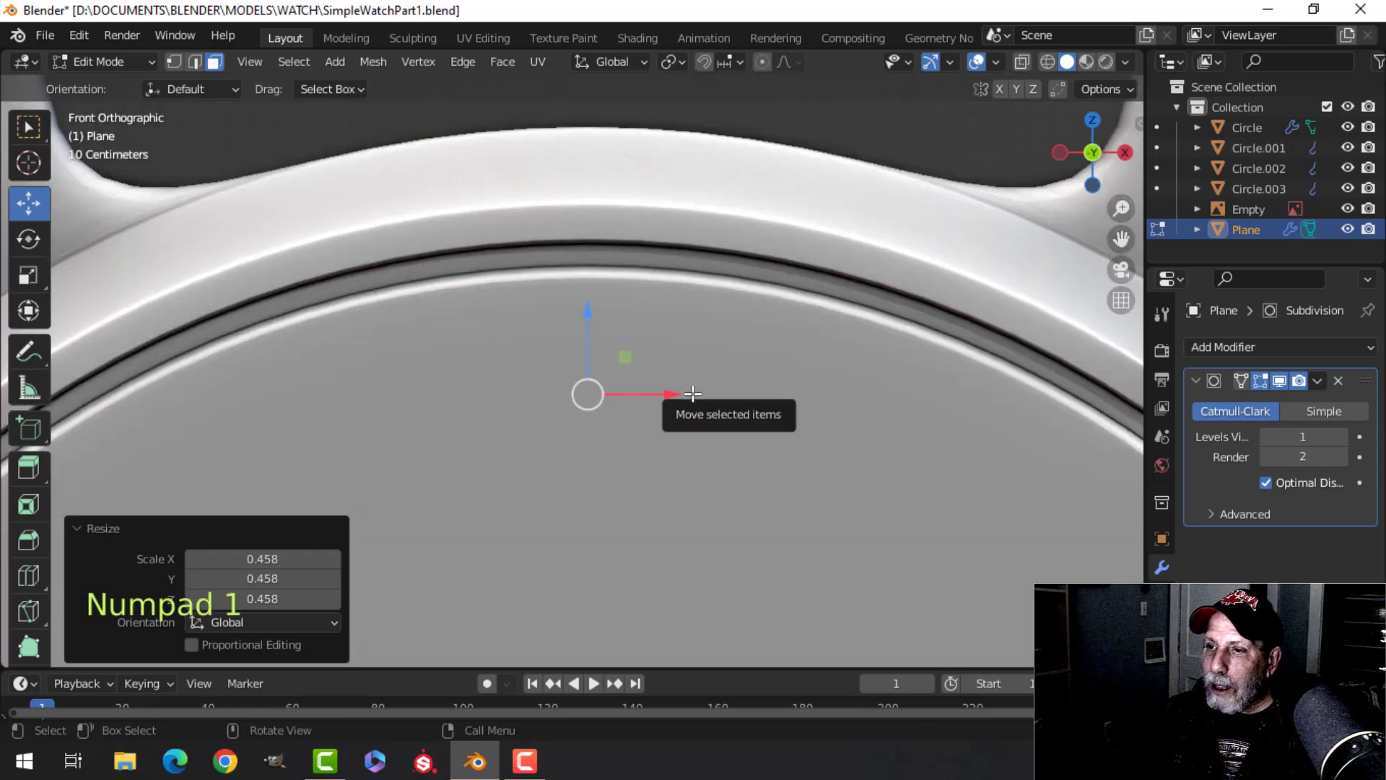
key(z)
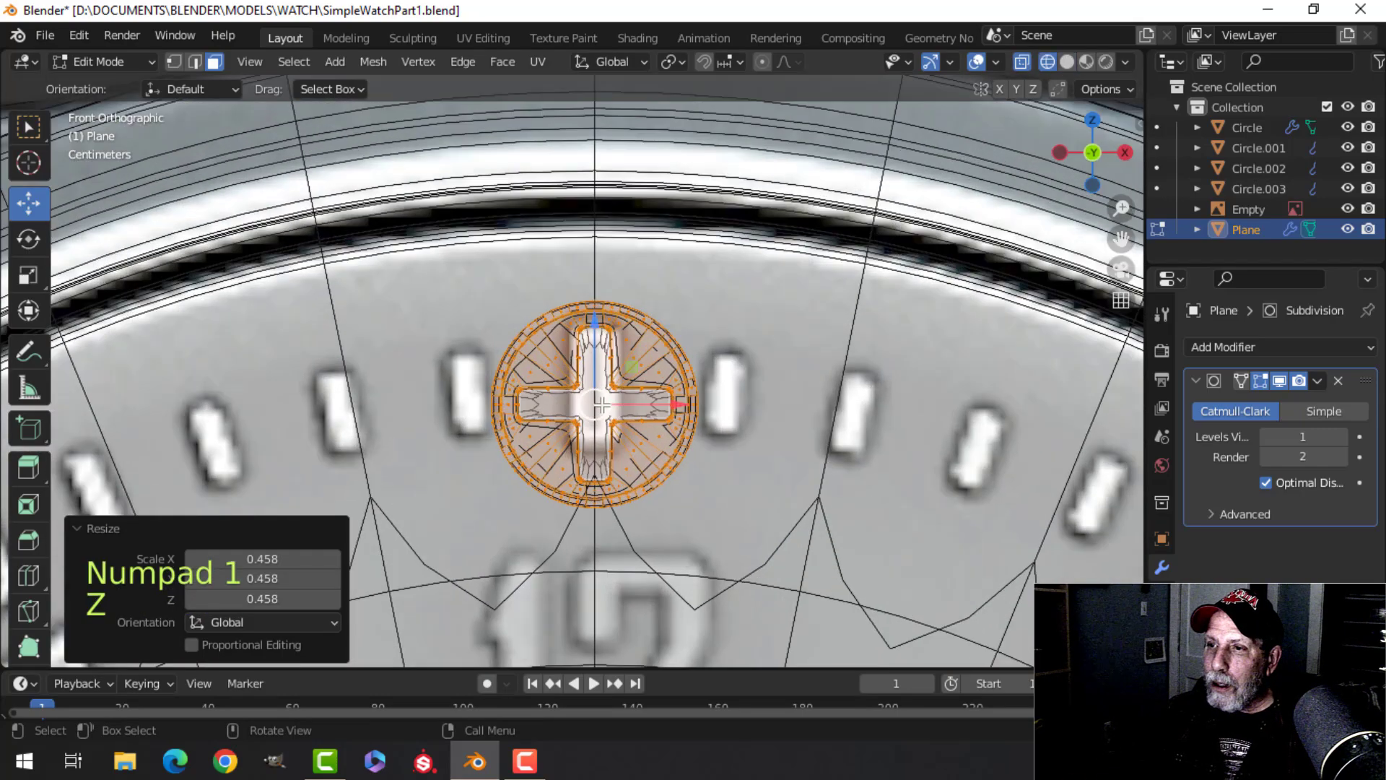
scroll(619, 396, down, 8)
scroll(682, 425, down, 2)
shift+middle_drag(681, 425, 528, 415)
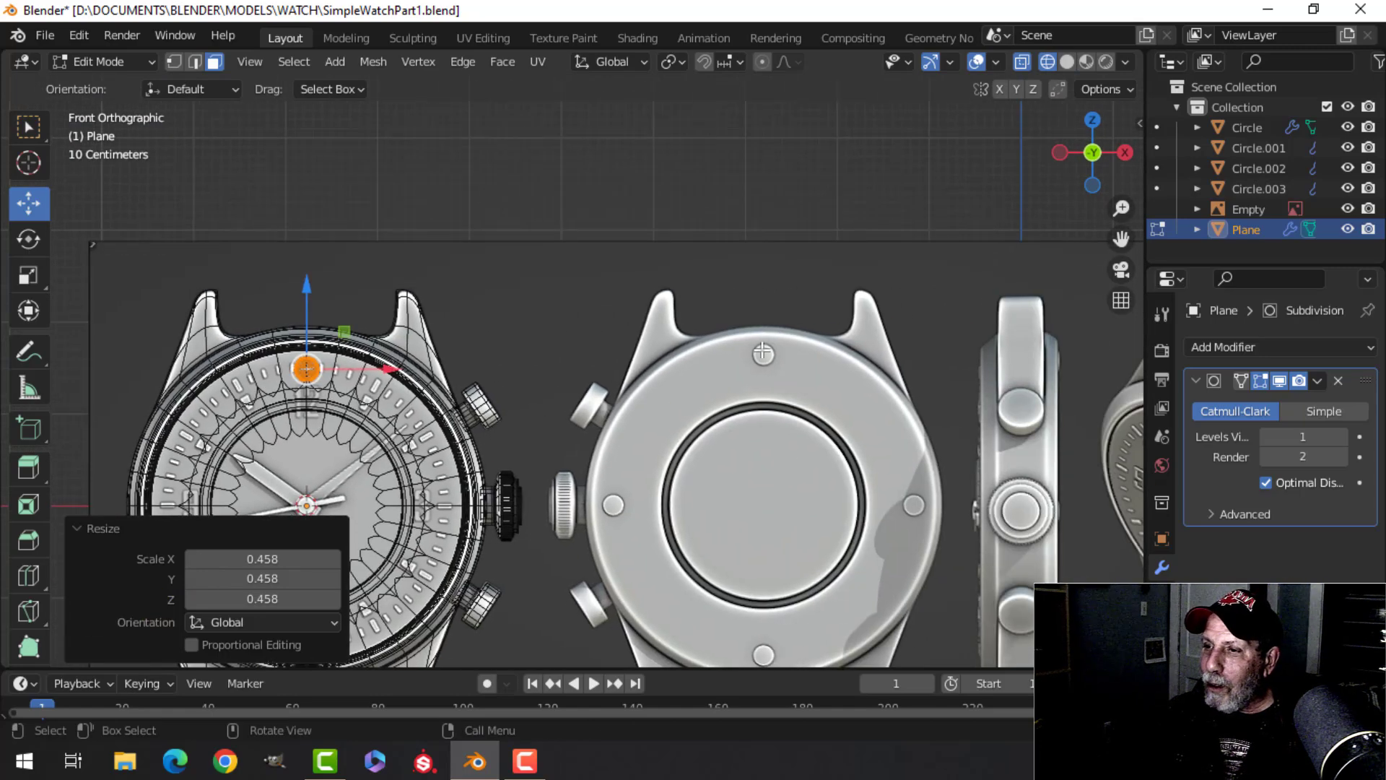
scroll(732, 365, up, 1)
scroll(665, 392, up, 1)
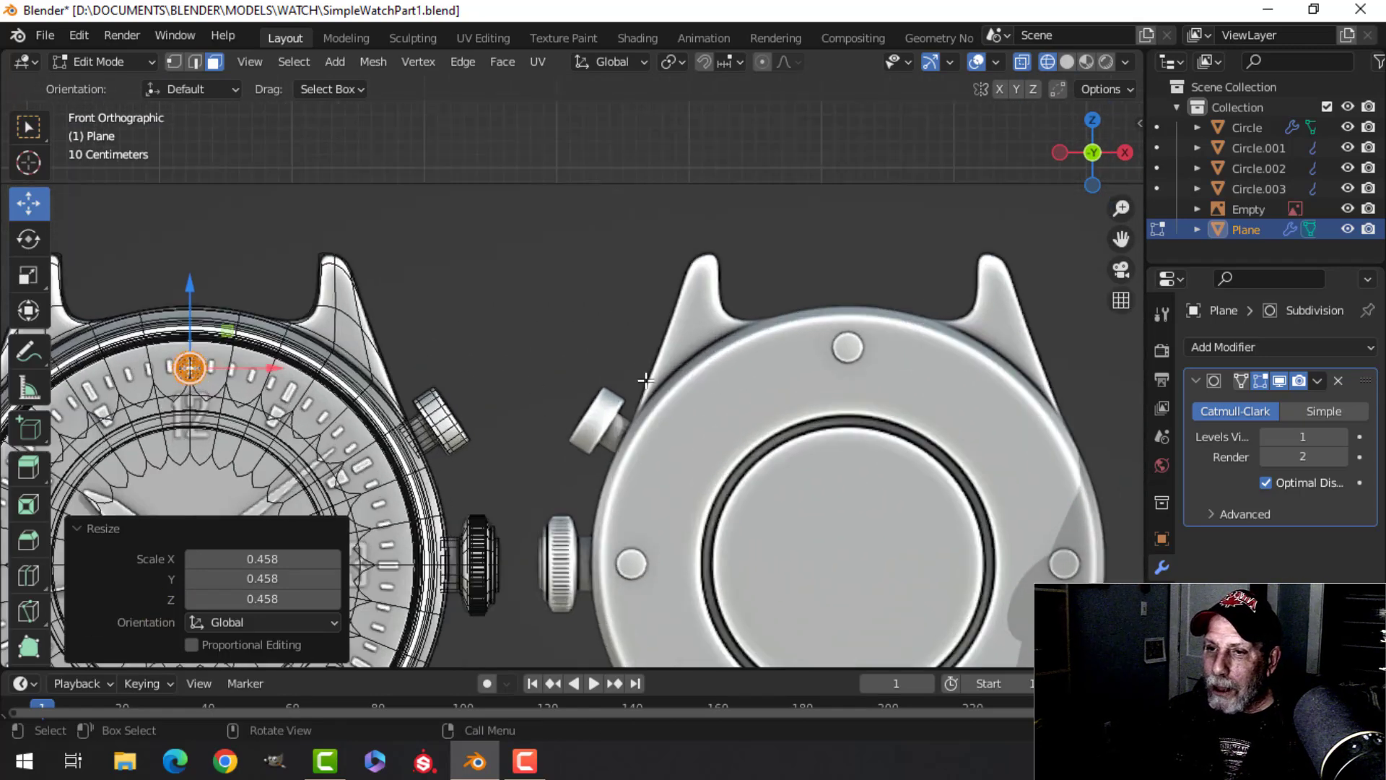
shift+middle_drag(665, 391, 869, 361)
scroll(869, 361, up, 1)
shift+middle_drag(501, 357, 550, 359)
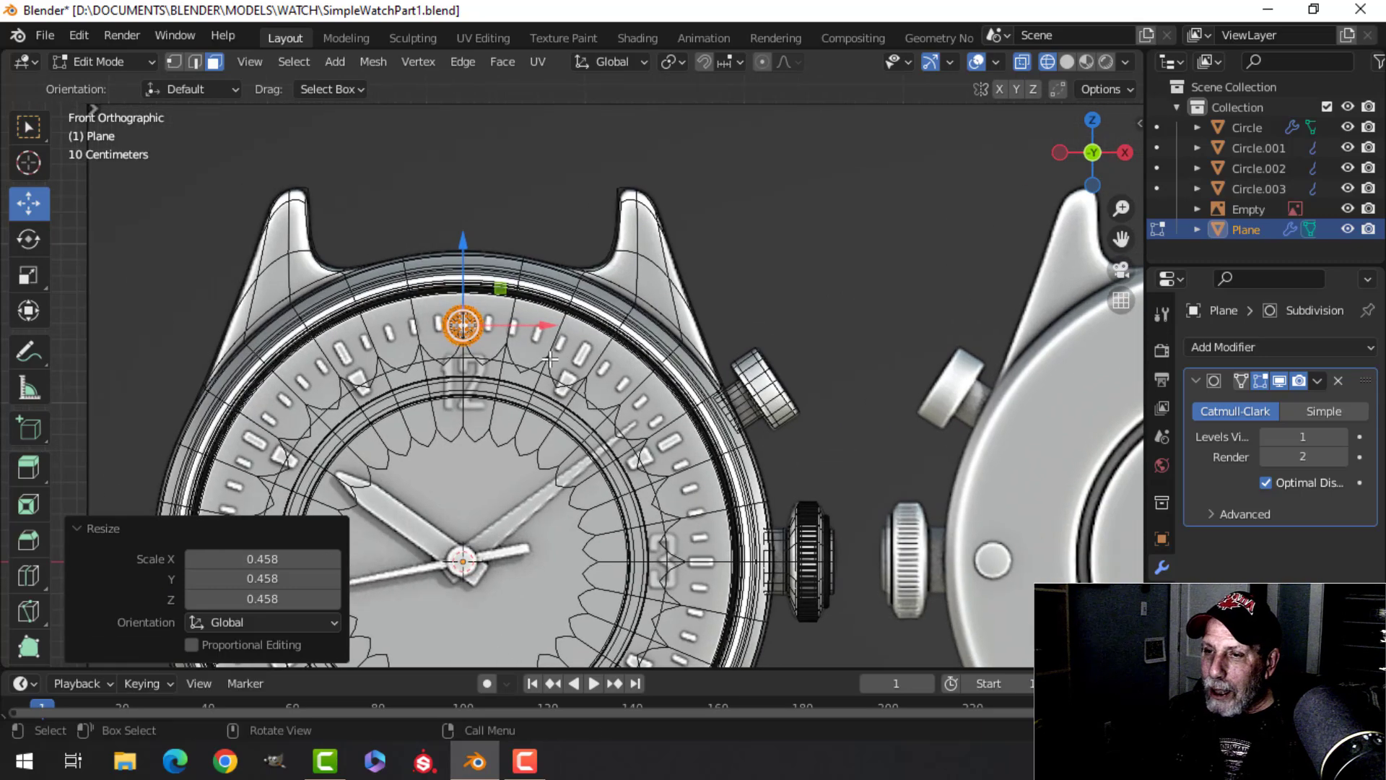
scroll(696, 357, down, 1)
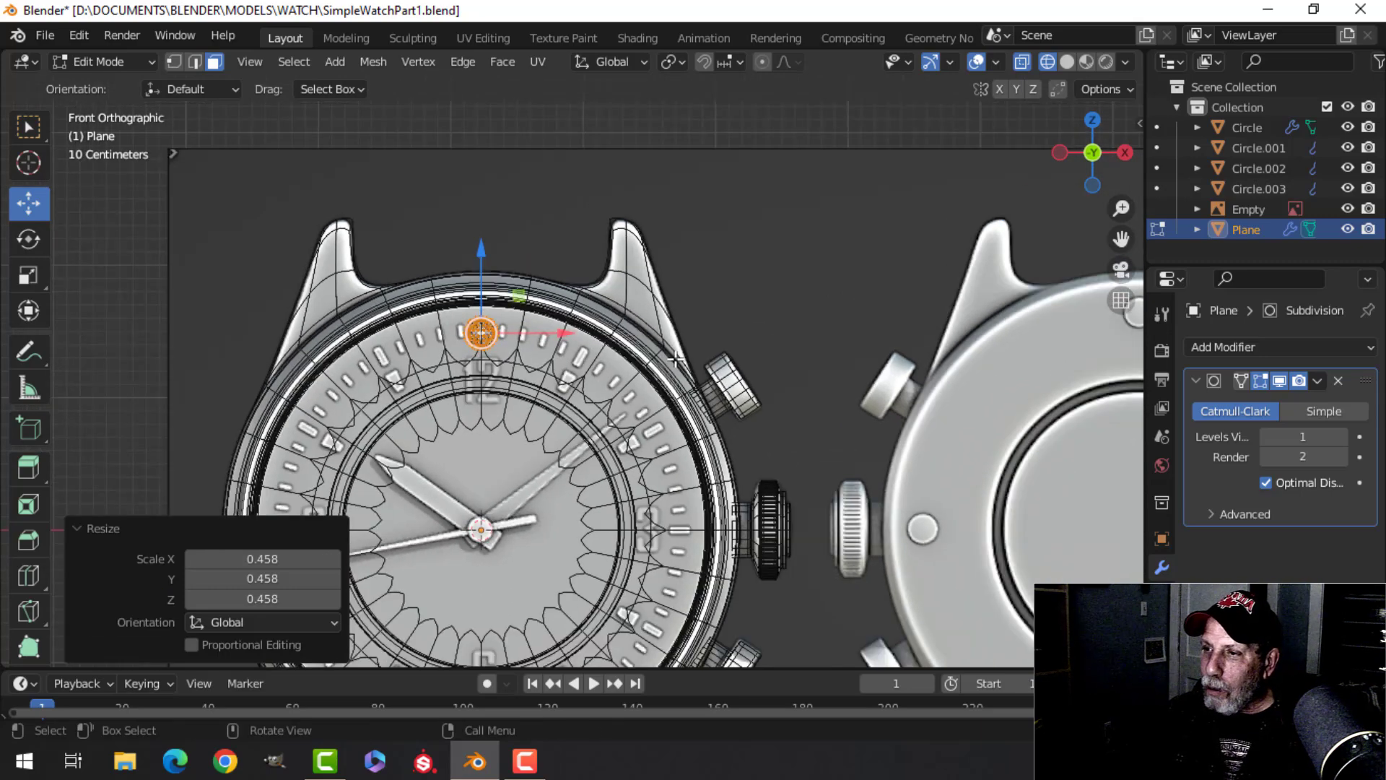
scroll(675, 359, down, 1)
shift+middle_drag(634, 350, 591, 326)
key(Tab)
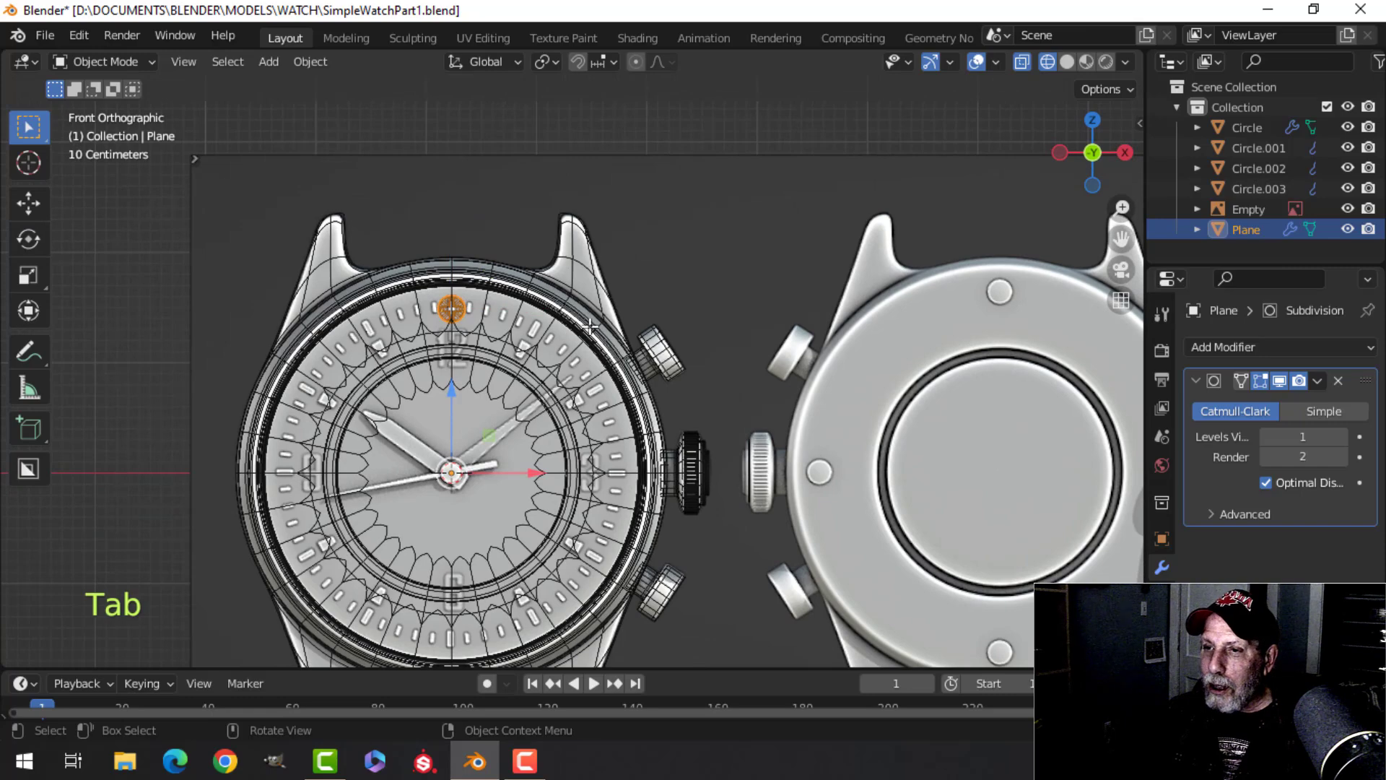
Return to solid shading and select the screw, watch case, pushers and crown together
key(z)
click(703, 335)
mouse_move(593, 347)
middle_down()
mouse_move(404, 376)
mouse_move(361, 358)
mouse_move(484, 396)
middle_up()
click(428, 314)
shift+click(418, 392)
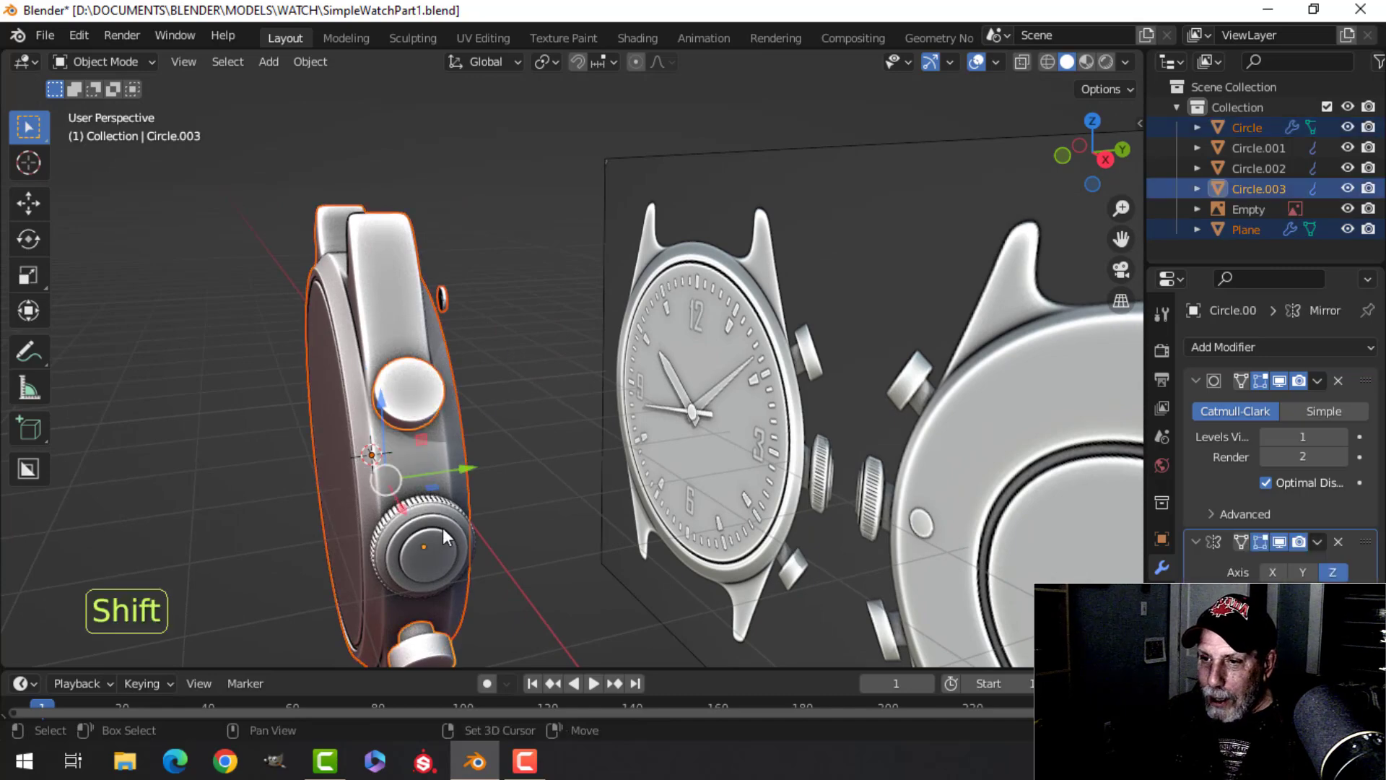
shift+click(443, 534)
middle_drag(442, 535, 422, 427)
key(KP_1)
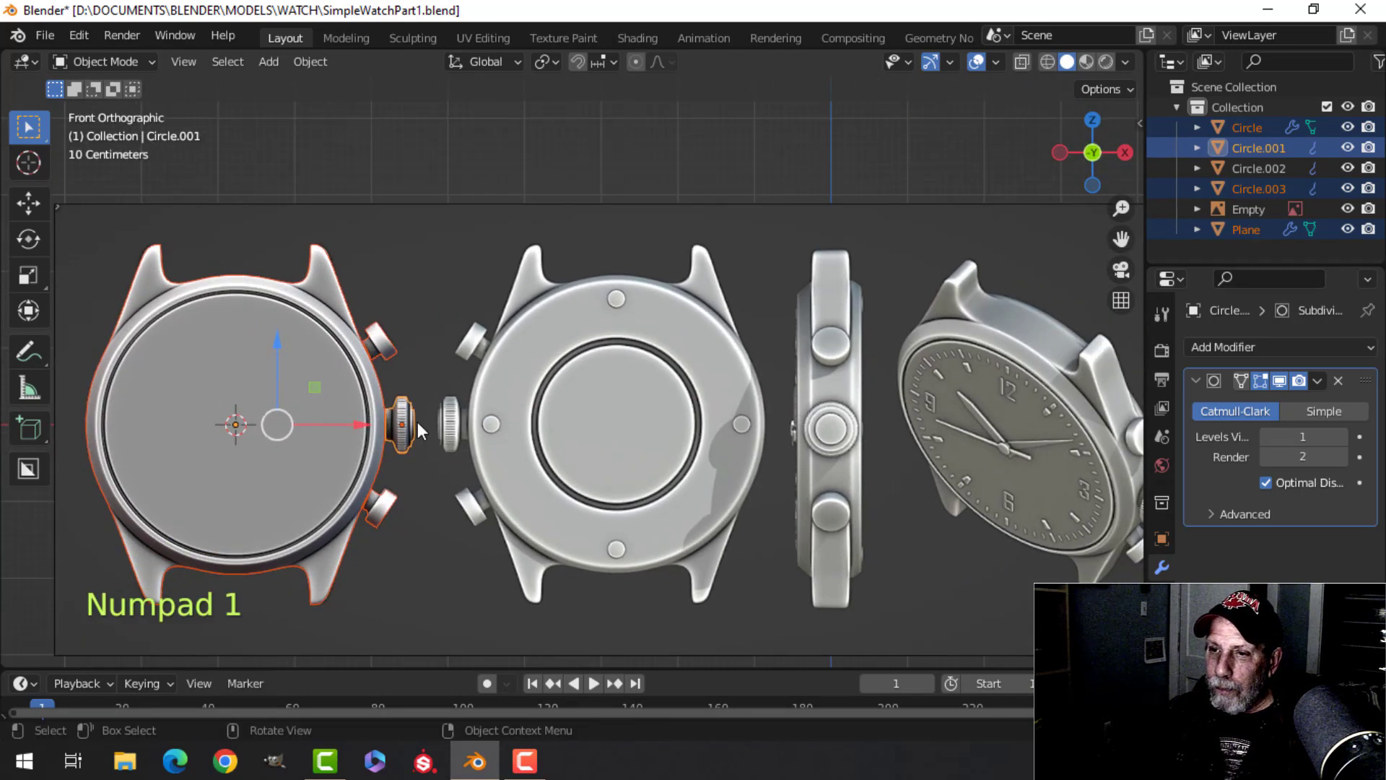
Try to move the selected watch parts 4.9476 m along X onto the back-view reference, and undo the move
drag(358, 428, 740, 419)
middle_drag(778, 431, 437, 262)
scroll(707, 449, up, 3)
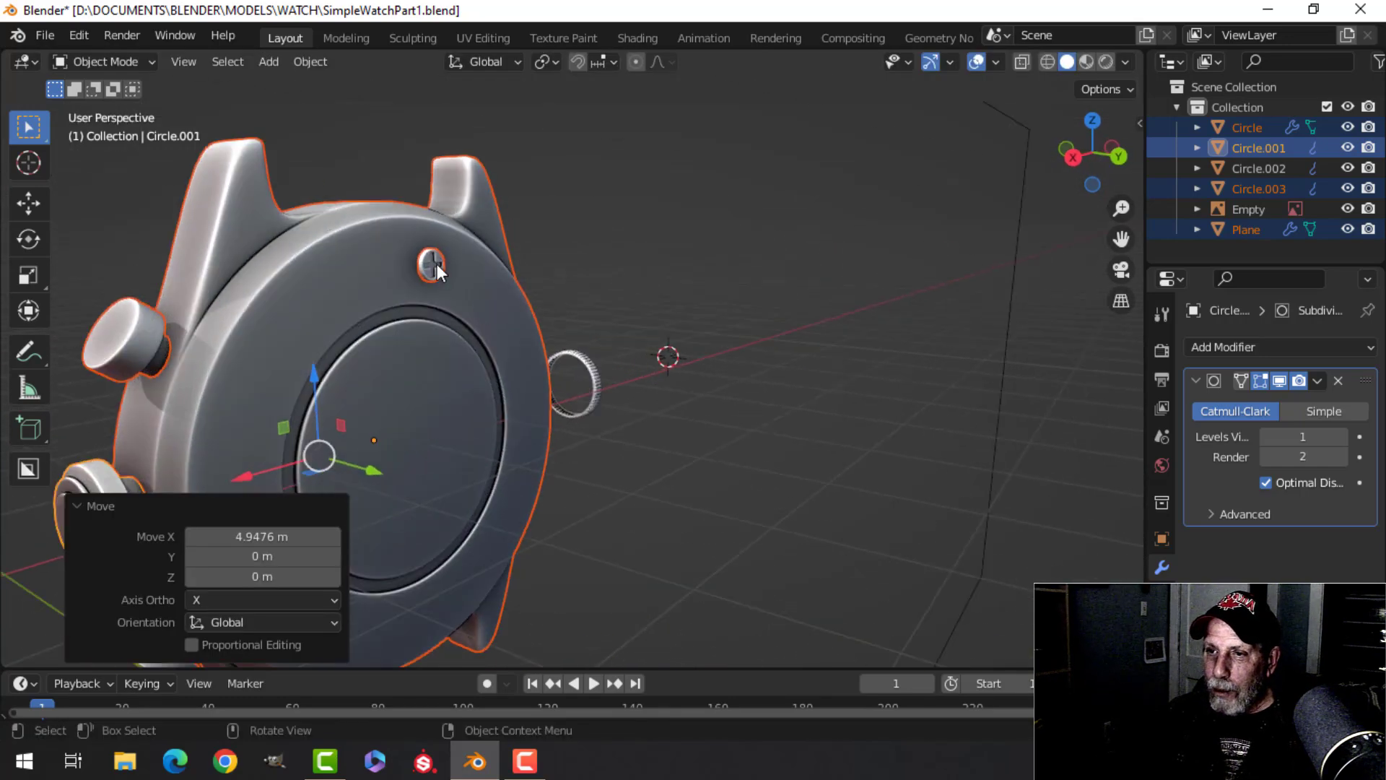
click(436, 265)
key(KP_1)
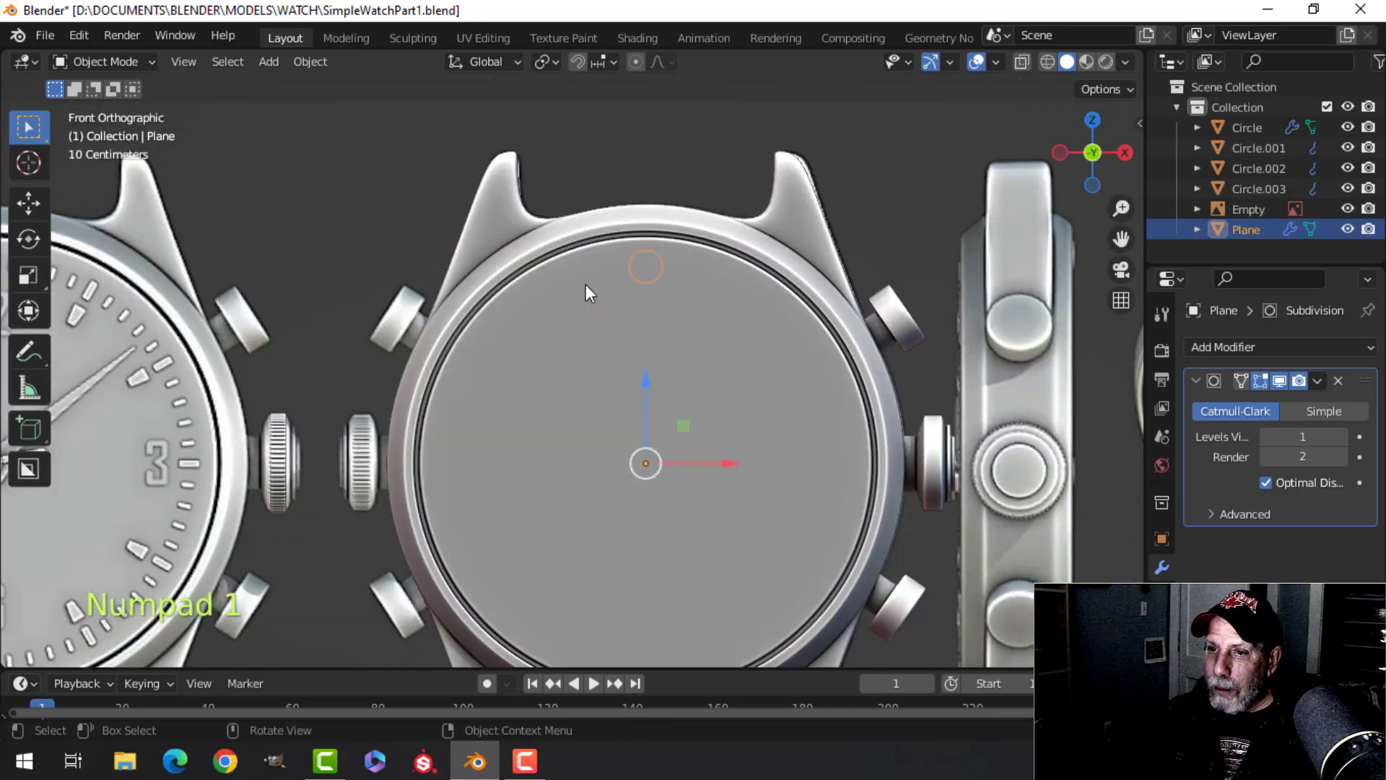
scroll(306, 410, down, 4)
scroll(314, 432, down, 1)
middle_drag(452, 416, 426, 402)
scroll(426, 401, up, 2)
key(ctrl+z)
key(ctrl+z)
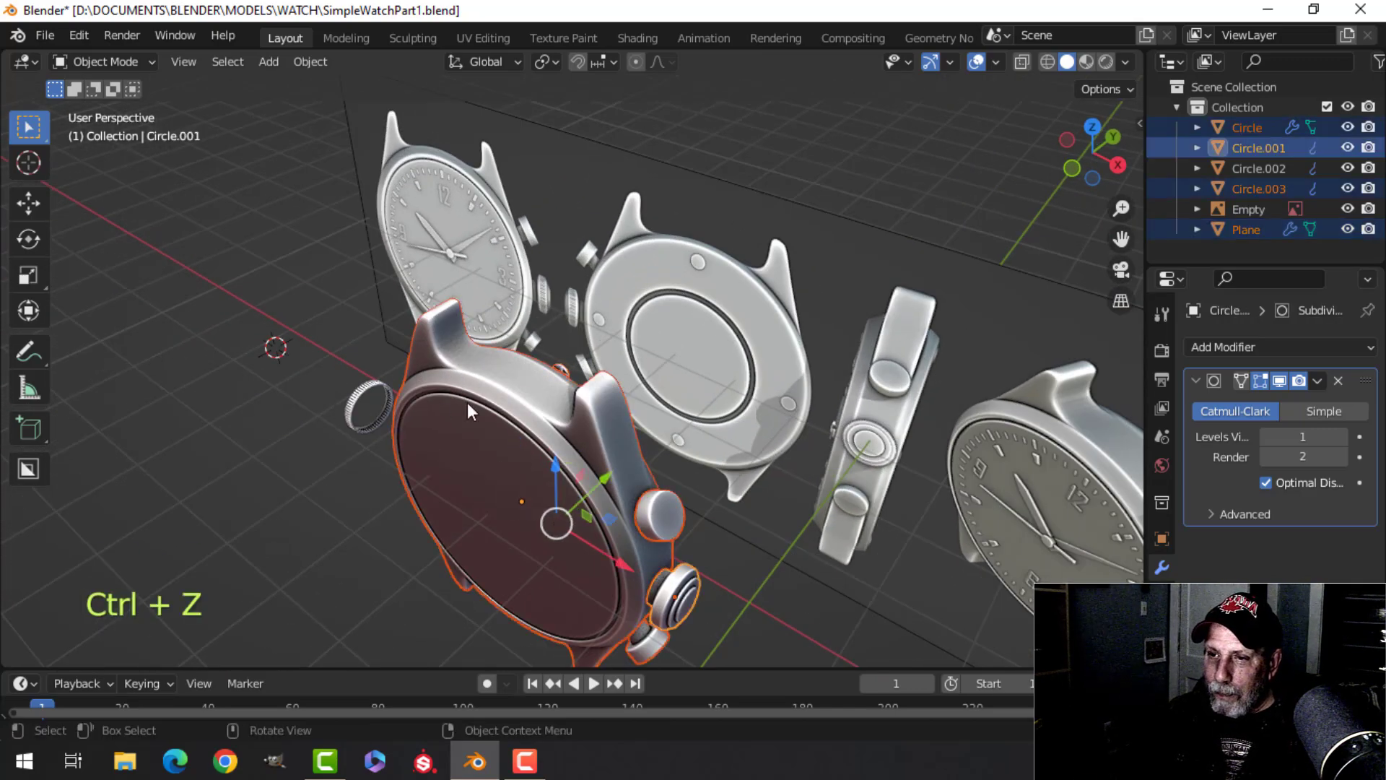
Add the knurled crown ring to the selection and move all selected watch parts 4.9476 m along X onto the back-view reference
scroll(301, 419, up, 2)
shift+middle_drag(301, 419, 499, 315)
scroll(512, 344, up, 2)
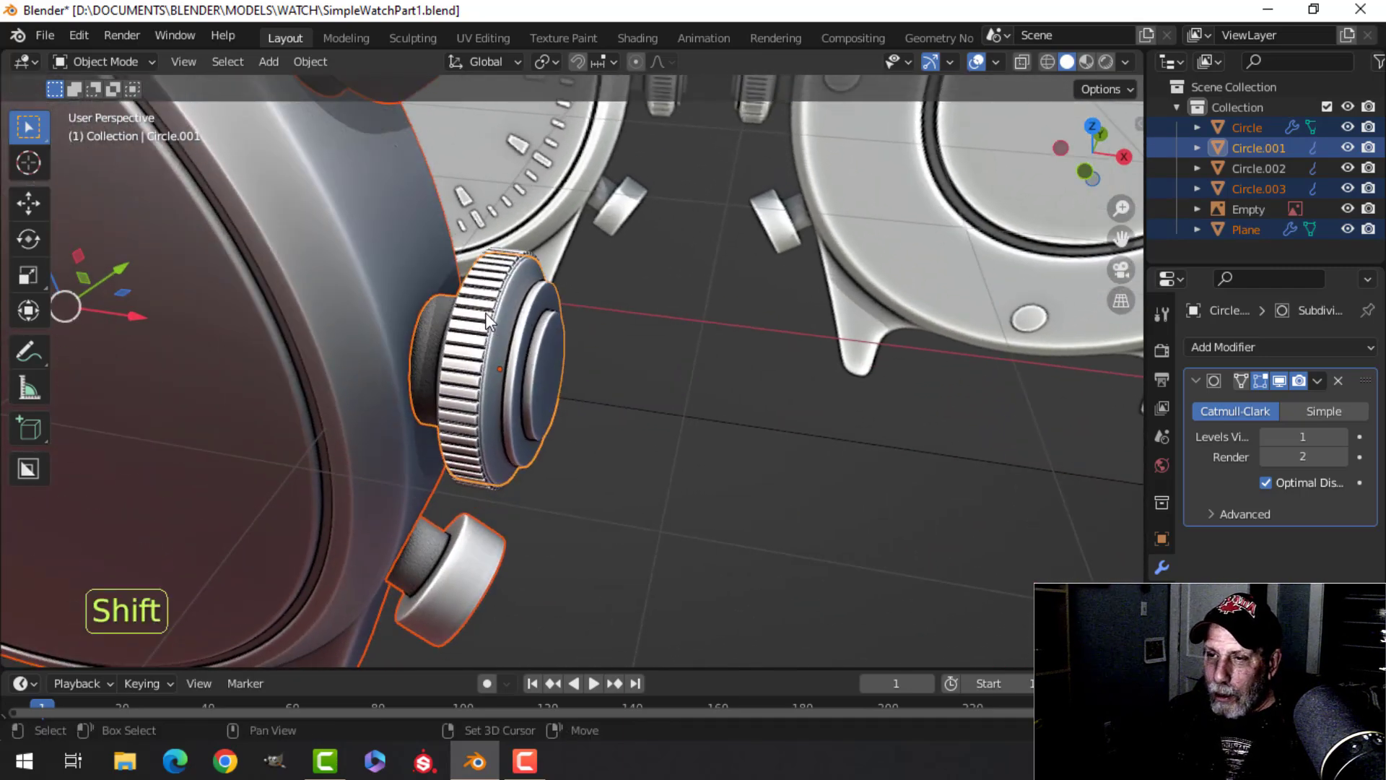
shift+click(488, 320)
scroll(506, 347, down, 4)
middle_drag(553, 368, 456, 309)
key(KP_1)
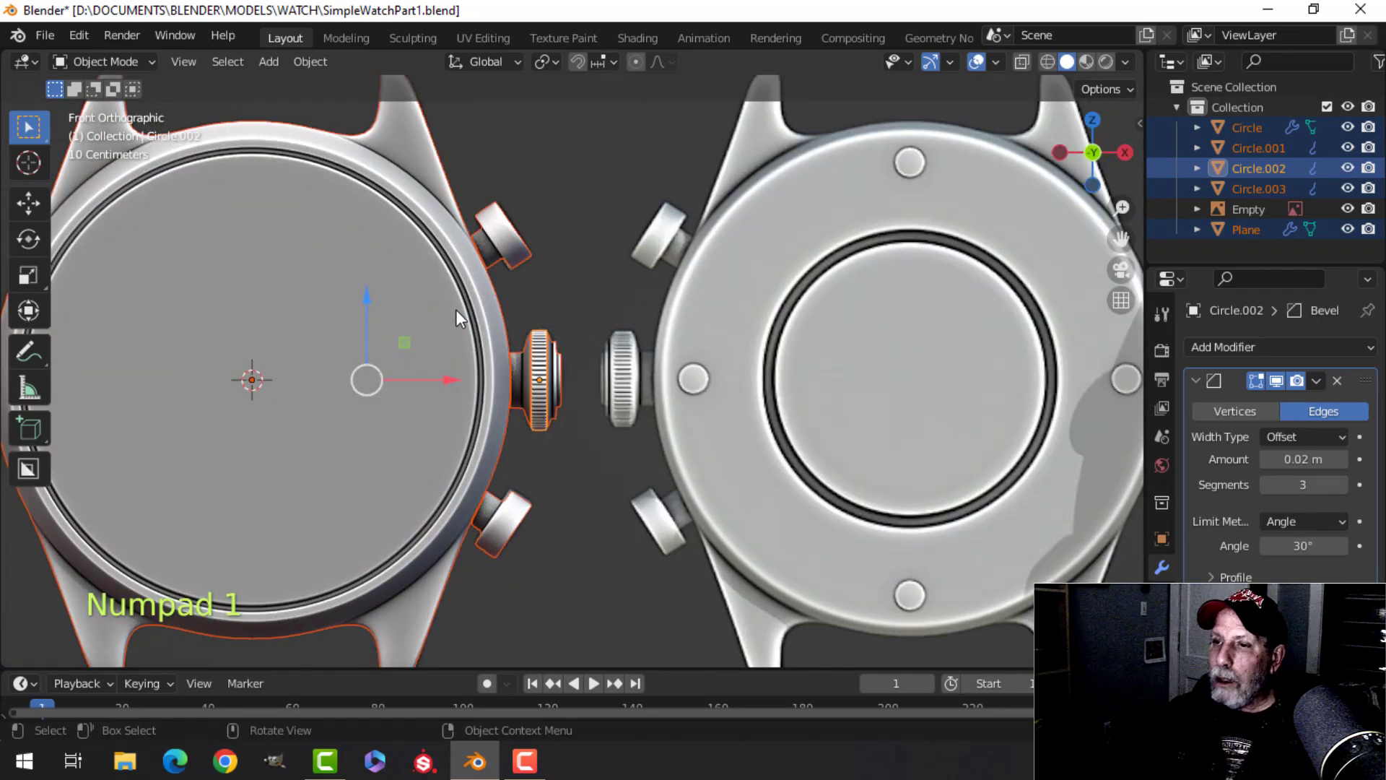
drag(558, 375, 875, 394)
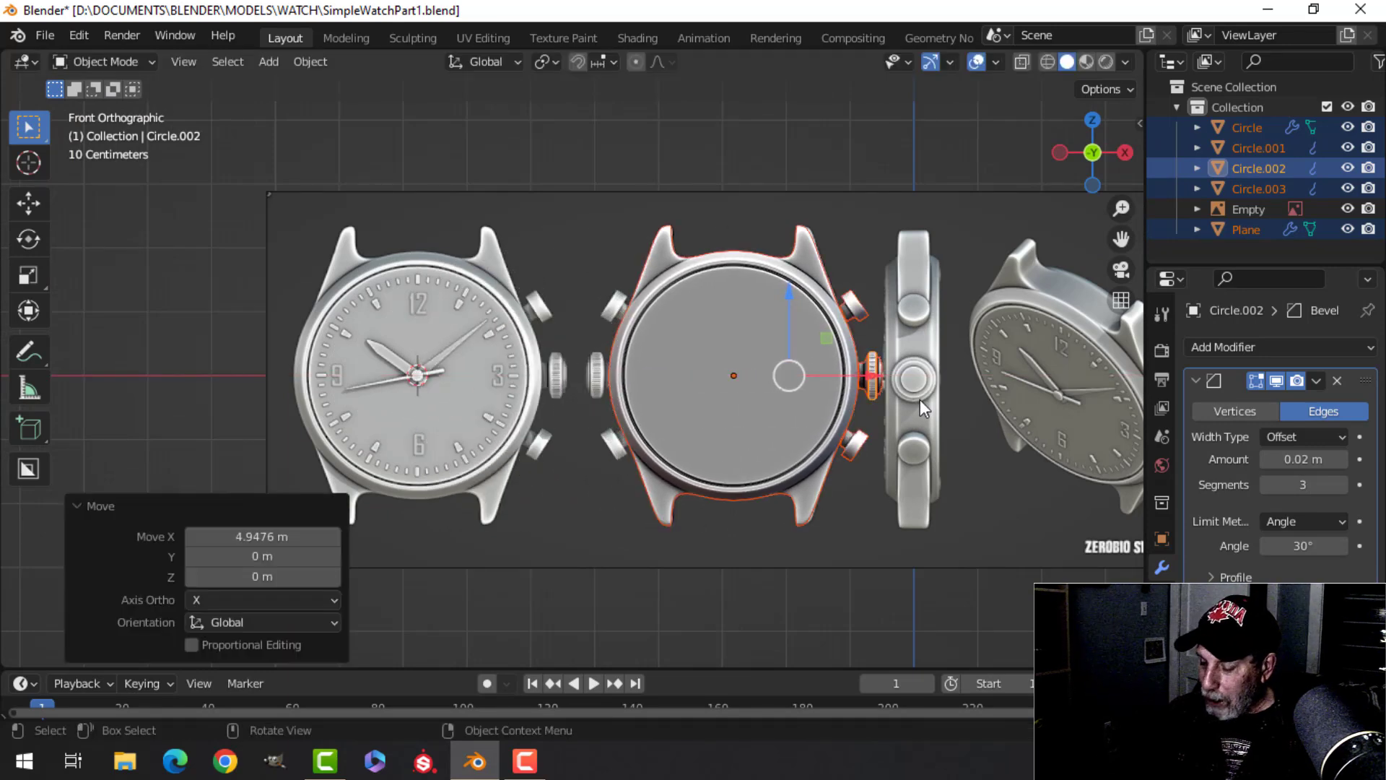
Select only the case-back screw and frame it in a wireframe front view over the reference image
key(ctrl+KP_1)
key(alt+a)
scroll(303, 251, up, 2)
click(295, 221)
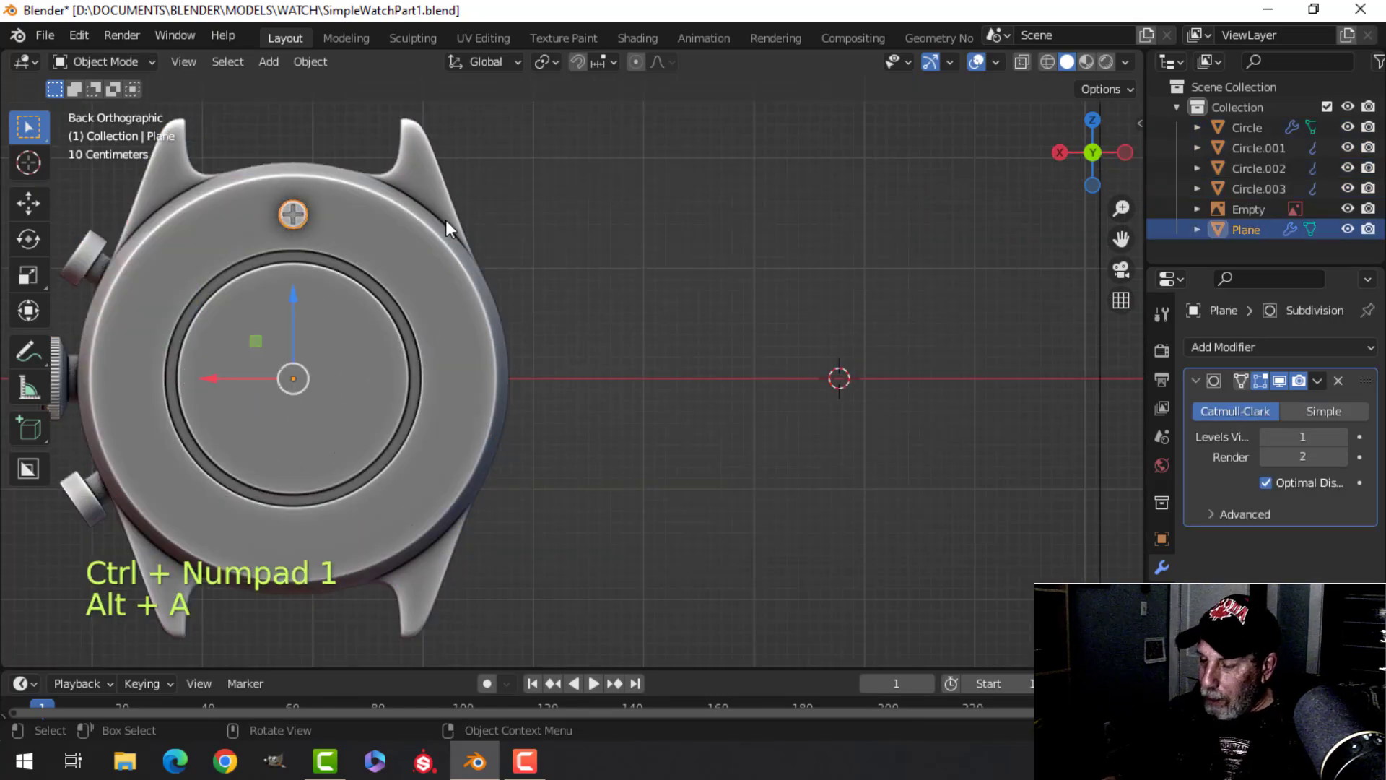
key(KP_1)
key(z)
click(340, 227)
key(KP_Decimal)
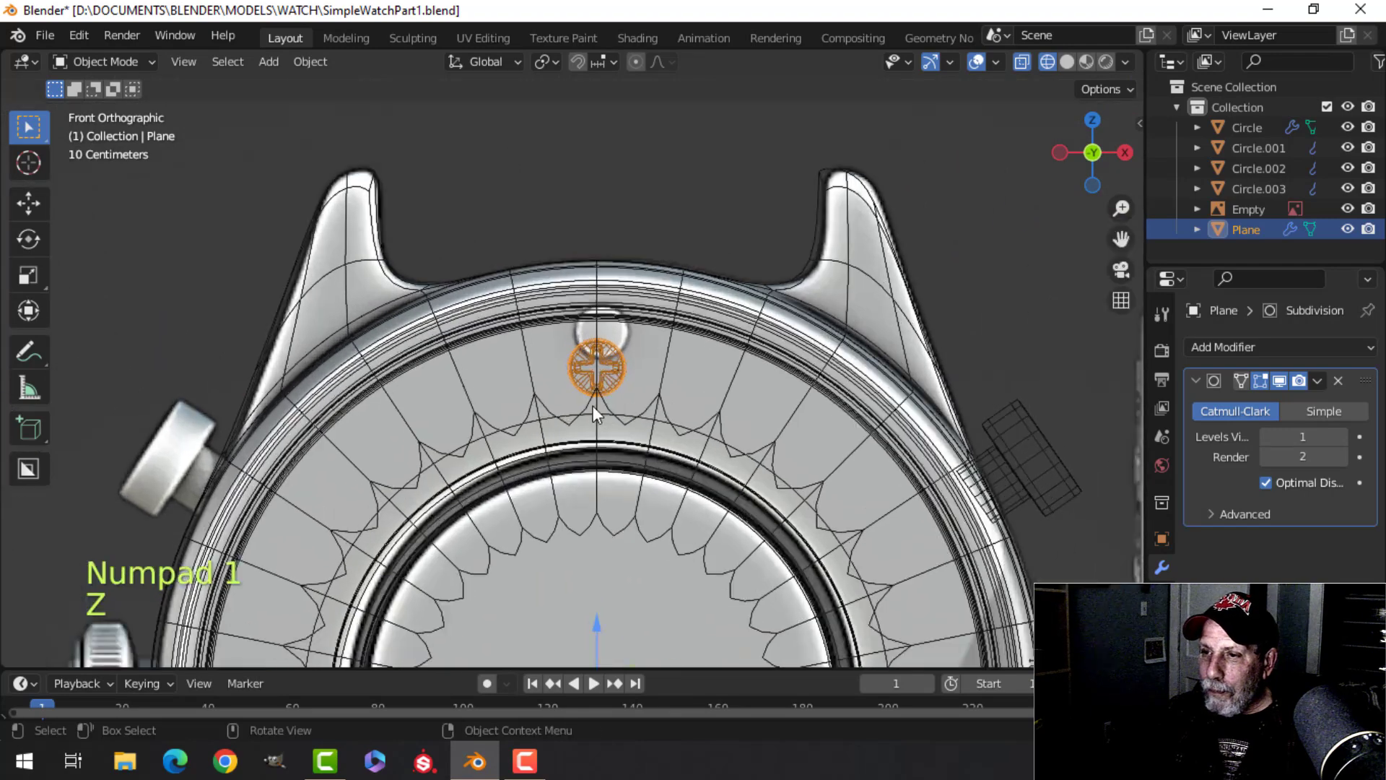
Move the screw mesh 0.1495 m along Z onto the upper screw of the back-view reference
shift+middle_drag(592, 405, 611, 354)
scroll(556, 183, down, 3)
scroll(608, 306, up, 3)
key(Tab)
scroll(611, 354, up, 2)
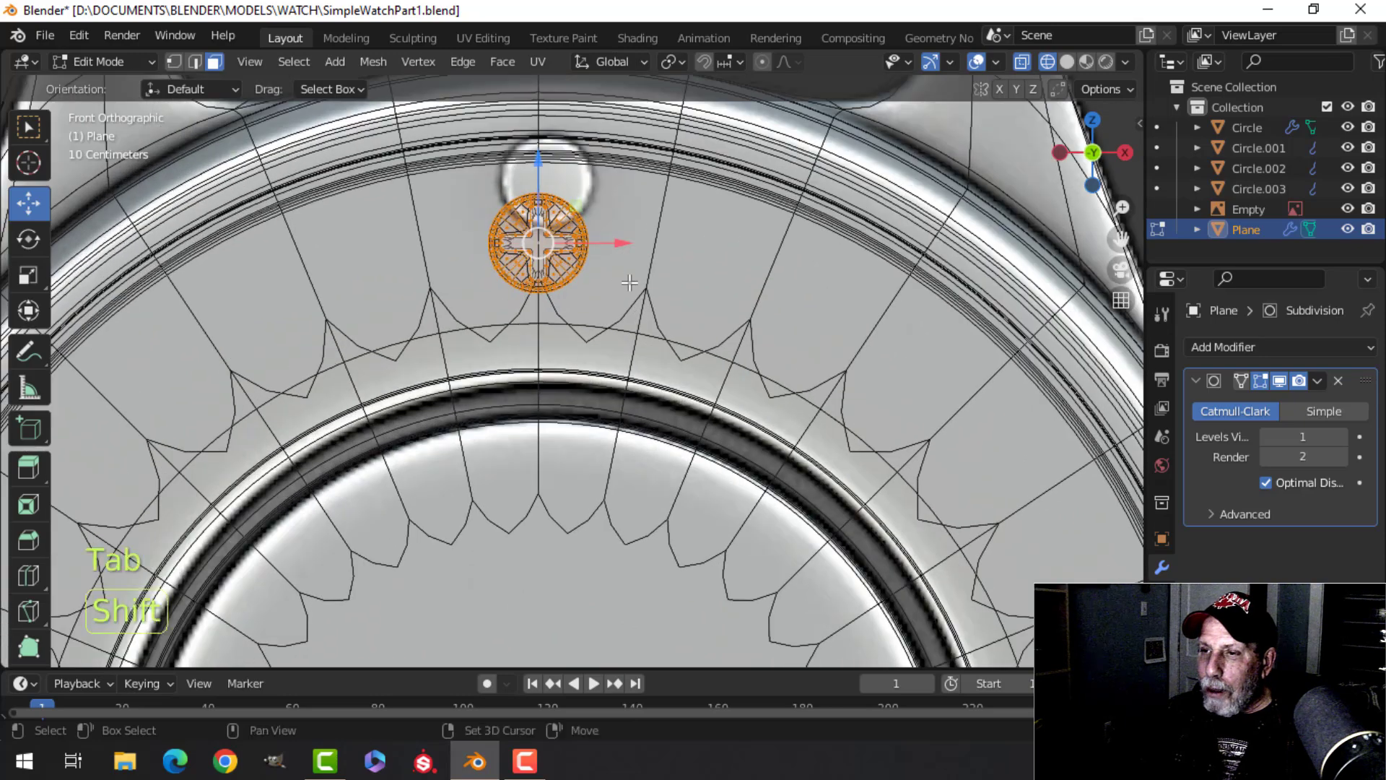
shift+middle_drag(591, 226, 590, 401)
drag(550, 343, 581, 279)
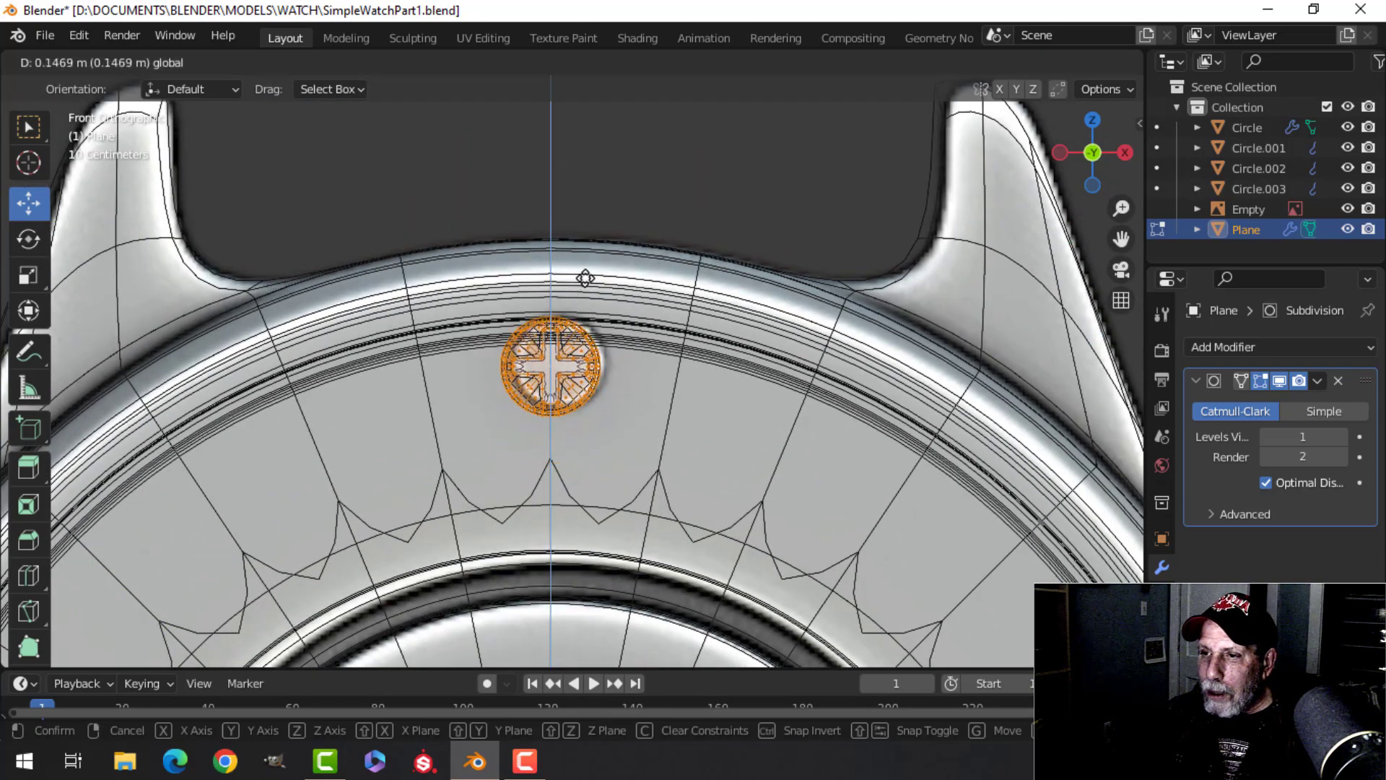
drag(585, 277, 586, 277)
Return to solid shading and push the screw mesh along Y into the case back
key(z)
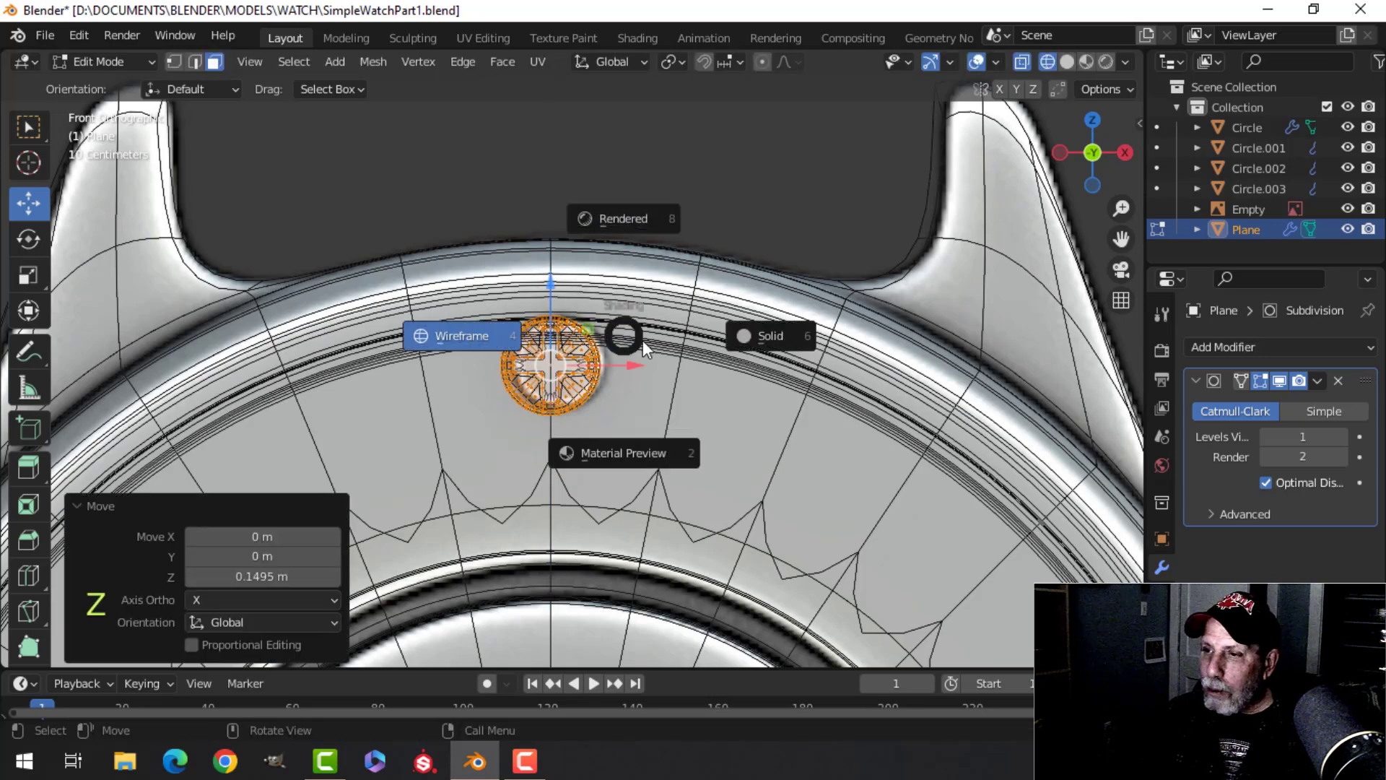
click(743, 342)
mouse_move(744, 342)
middle_down()
mouse_move(653, 374)
mouse_move(443, 350)
mouse_move(769, 370)
middle_up()
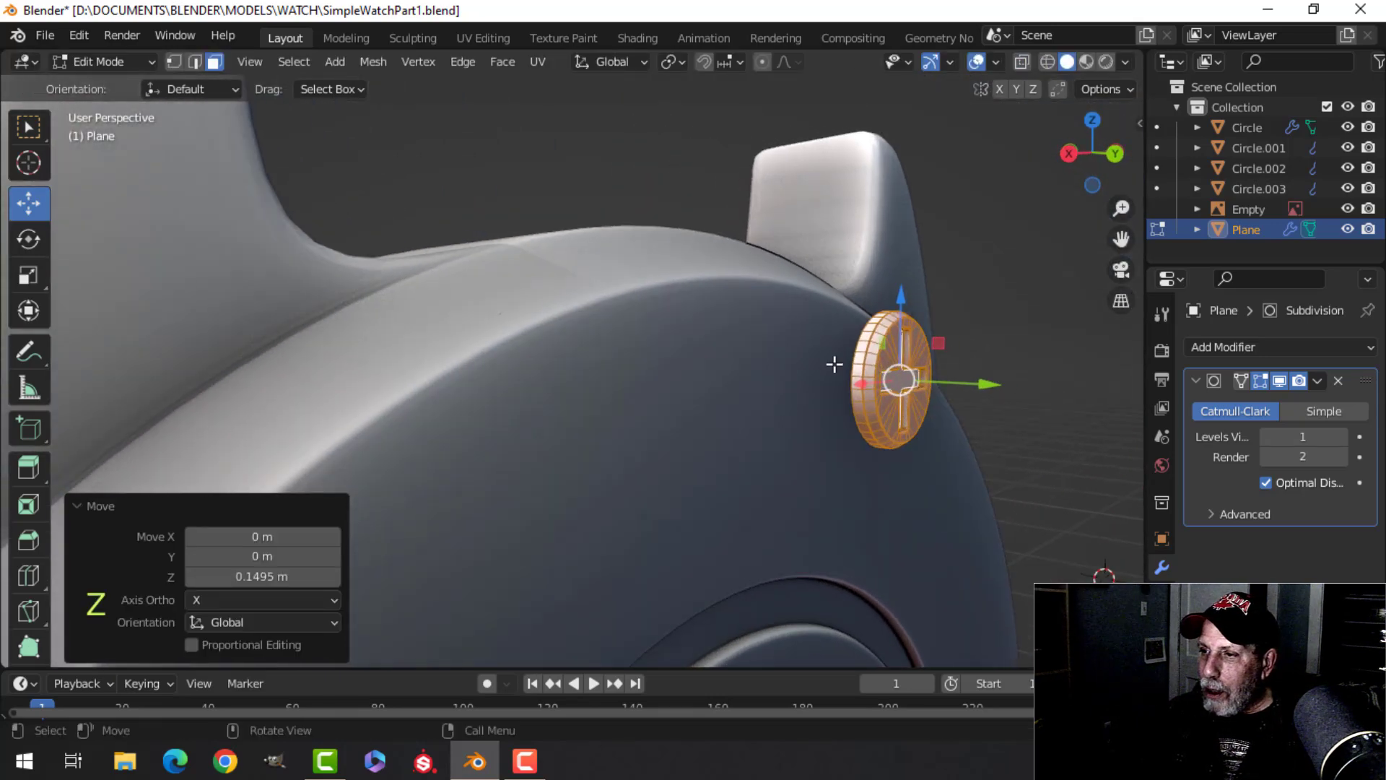
middle_drag(977, 388, 993, 417)
drag(994, 432, 854, 415)
key(Tab)
key(alt+a)
Nudge the whole screw mesh slightly further along Y so it sits in the case back
middle_drag(859, 414, 702, 424)
scroll(607, 442, up, 2)
middle_drag(607, 442, 724, 479)
scroll(664, 354, up, 3)
middle_drag(664, 354, 811, 373)
key(Tab)
key(a)
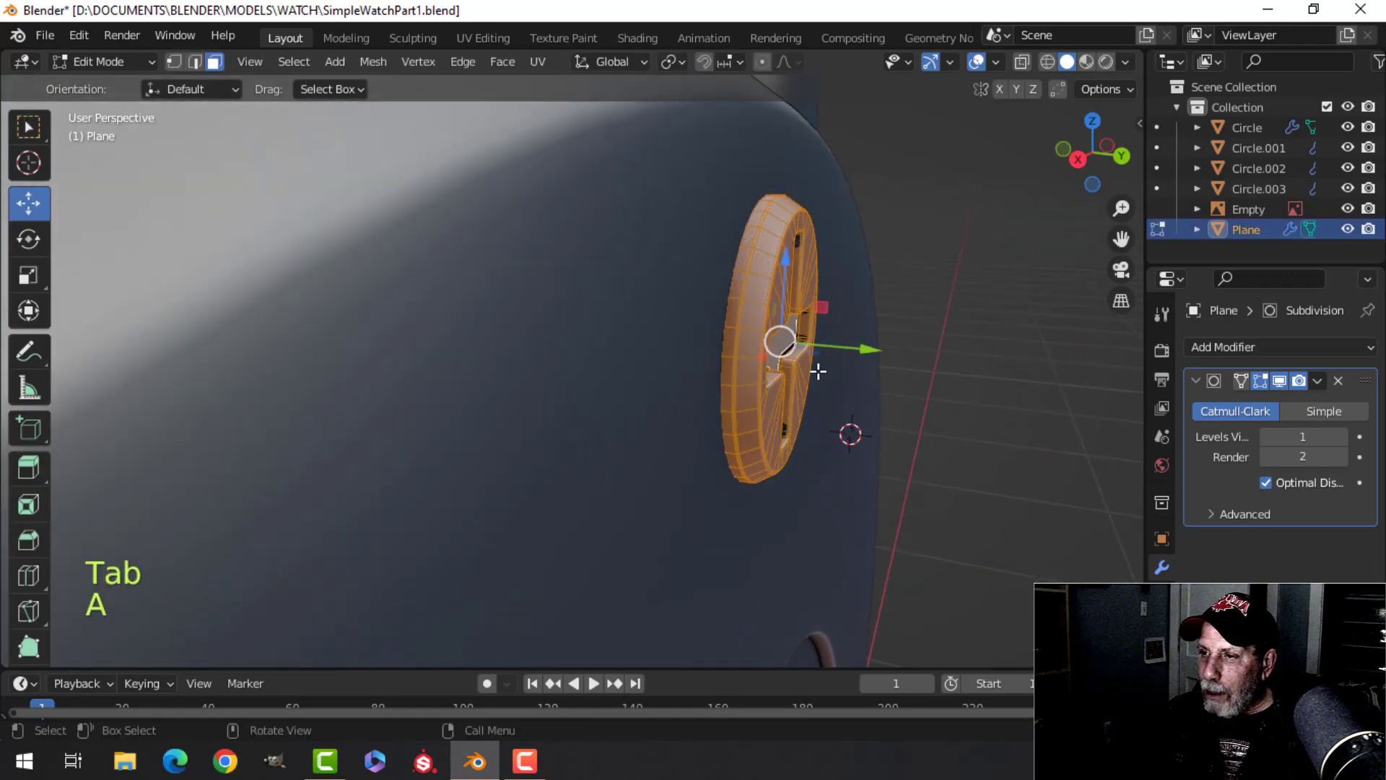
drag(868, 350, 859, 350)
key(Tab)
Examine how the screw sits on the case back, in perspective and in a straight back view
scroll(836, 371, down, 3)
middle_drag(835, 371, 829, 374)
key(alt+a)
scroll(647, 379, up, 3)
scroll(647, 379, down, 5)
shift+middle_drag(599, 435, 668, 451)
scroll(592, 392, up, 3)
click(717, 313)
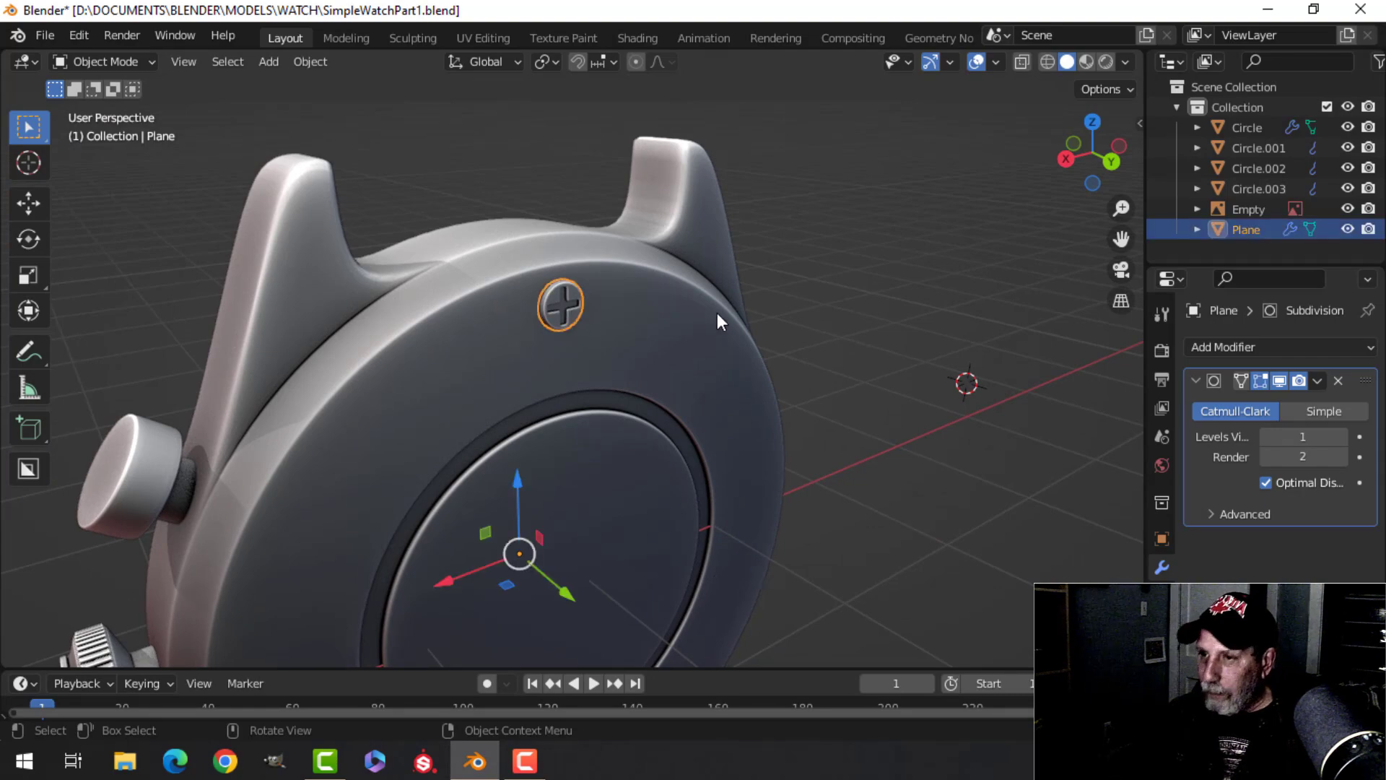
key(KP_1)
key(ctrl+KP_1)
scroll(717, 318, down, 4)
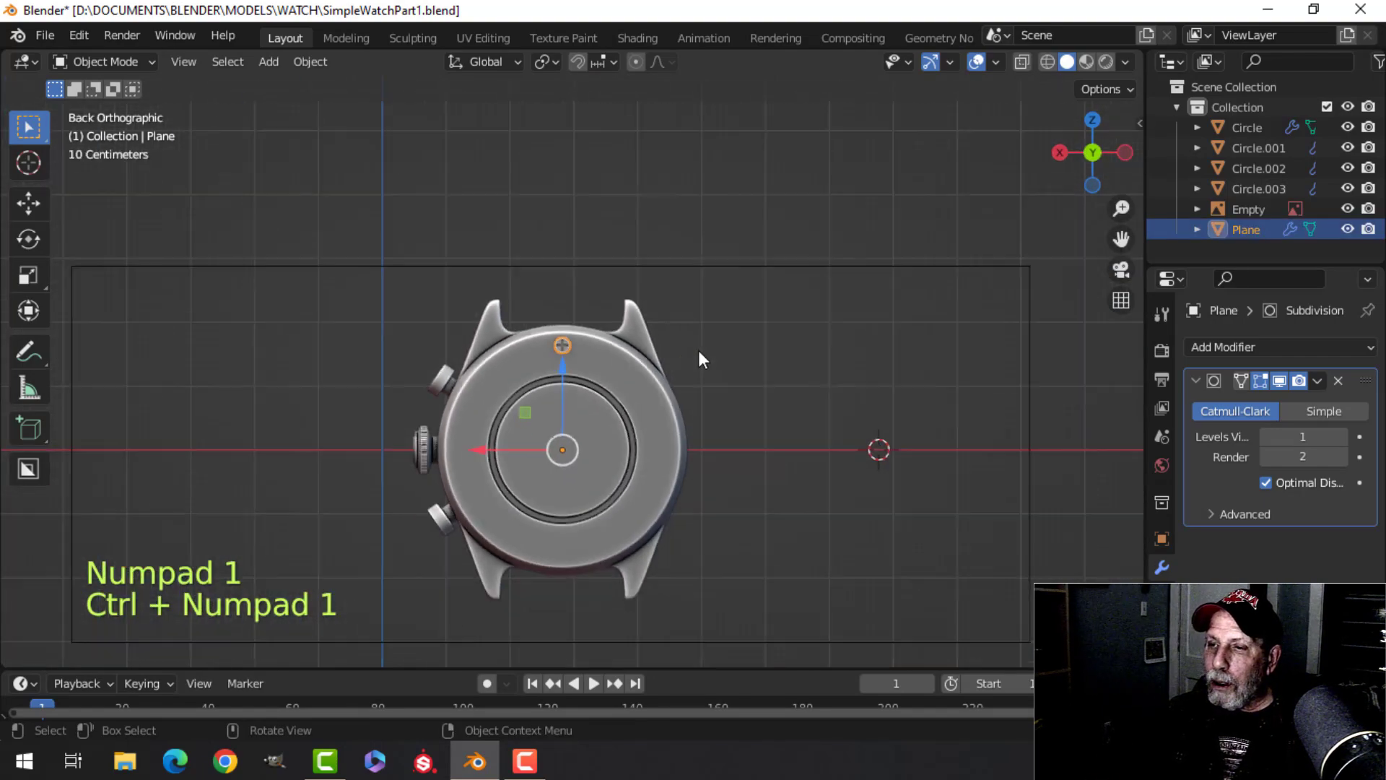
scroll(701, 389, up, 3)
shift+middle_drag(661, 336, 664, 322)
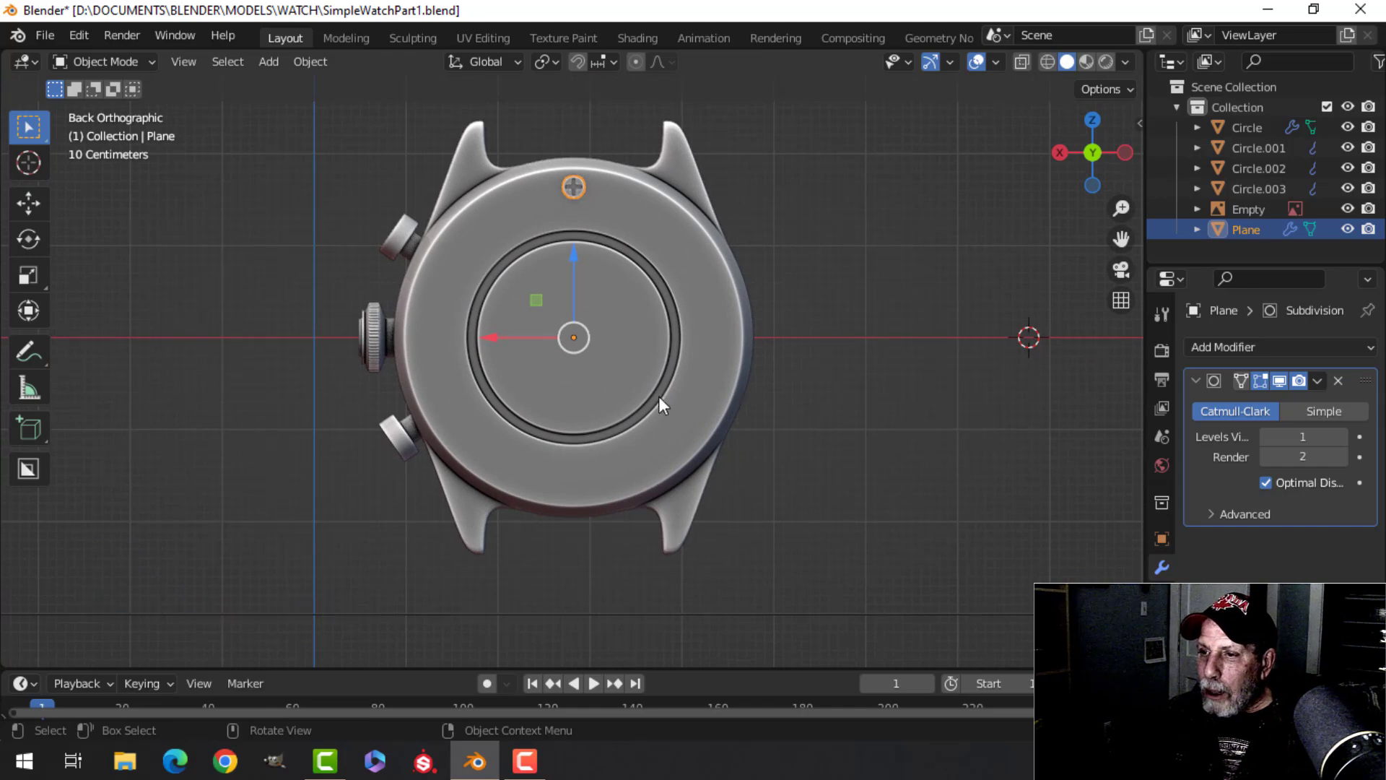
scroll(615, 349, up, 3)
Snap the 3D cursor to the round centre face of the watch case's back
key(Tab)
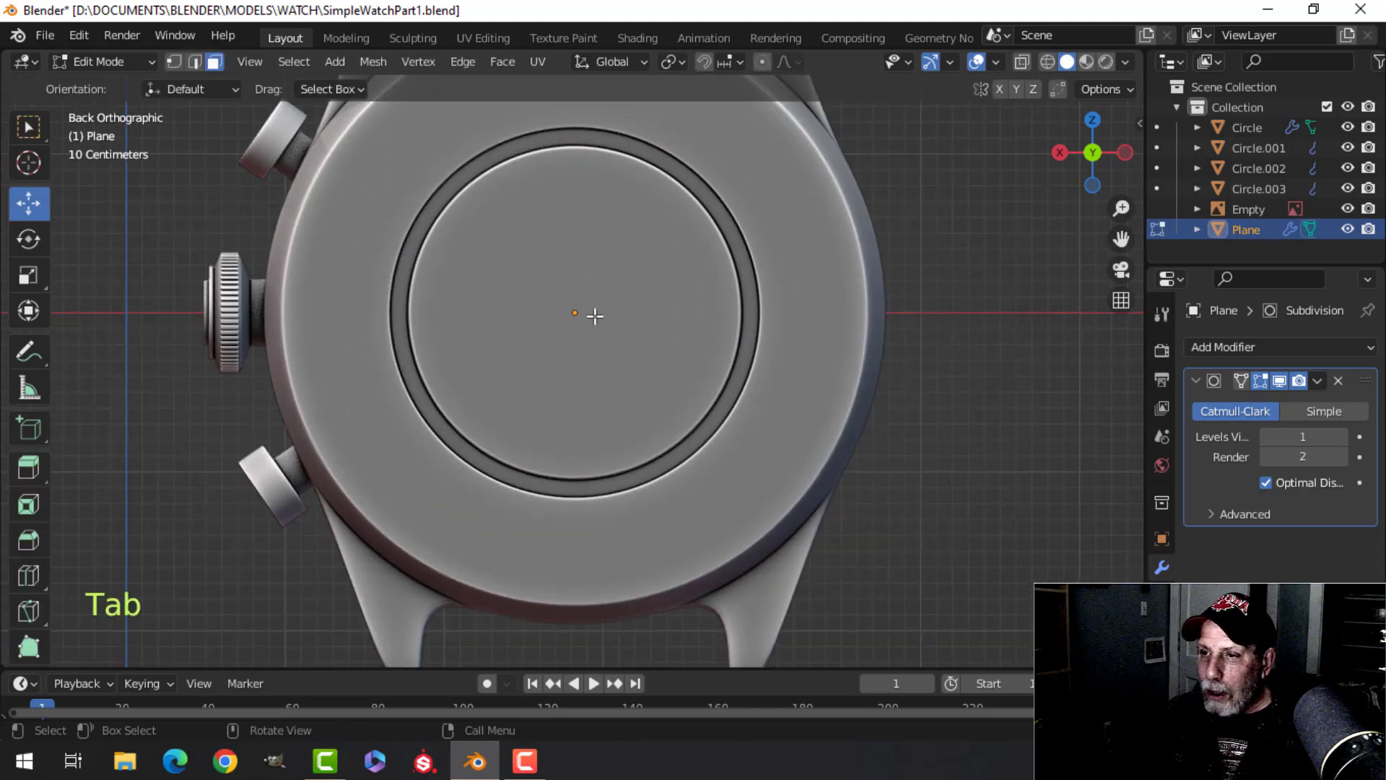
key(Tab)
click(585, 287)
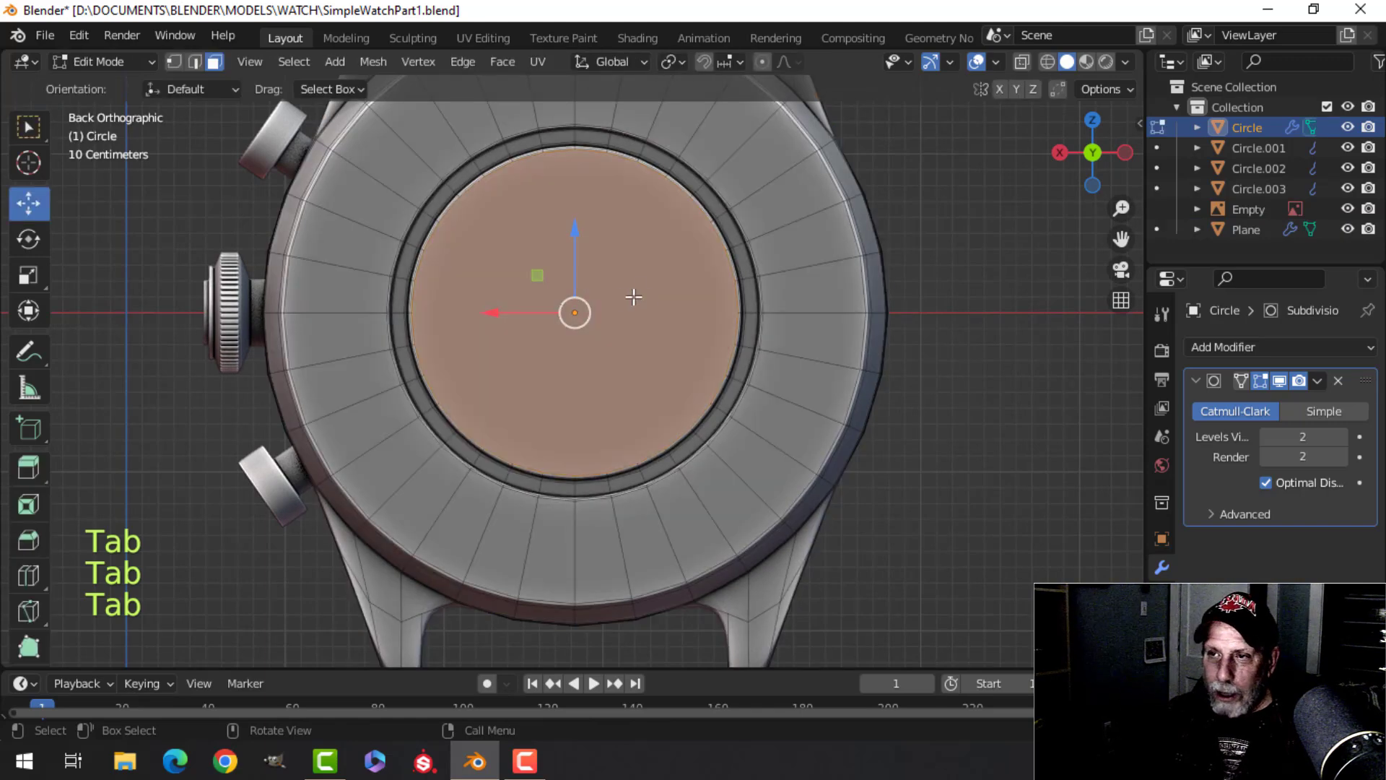
scroll(597, 288, down, 3)
key(alt+a)
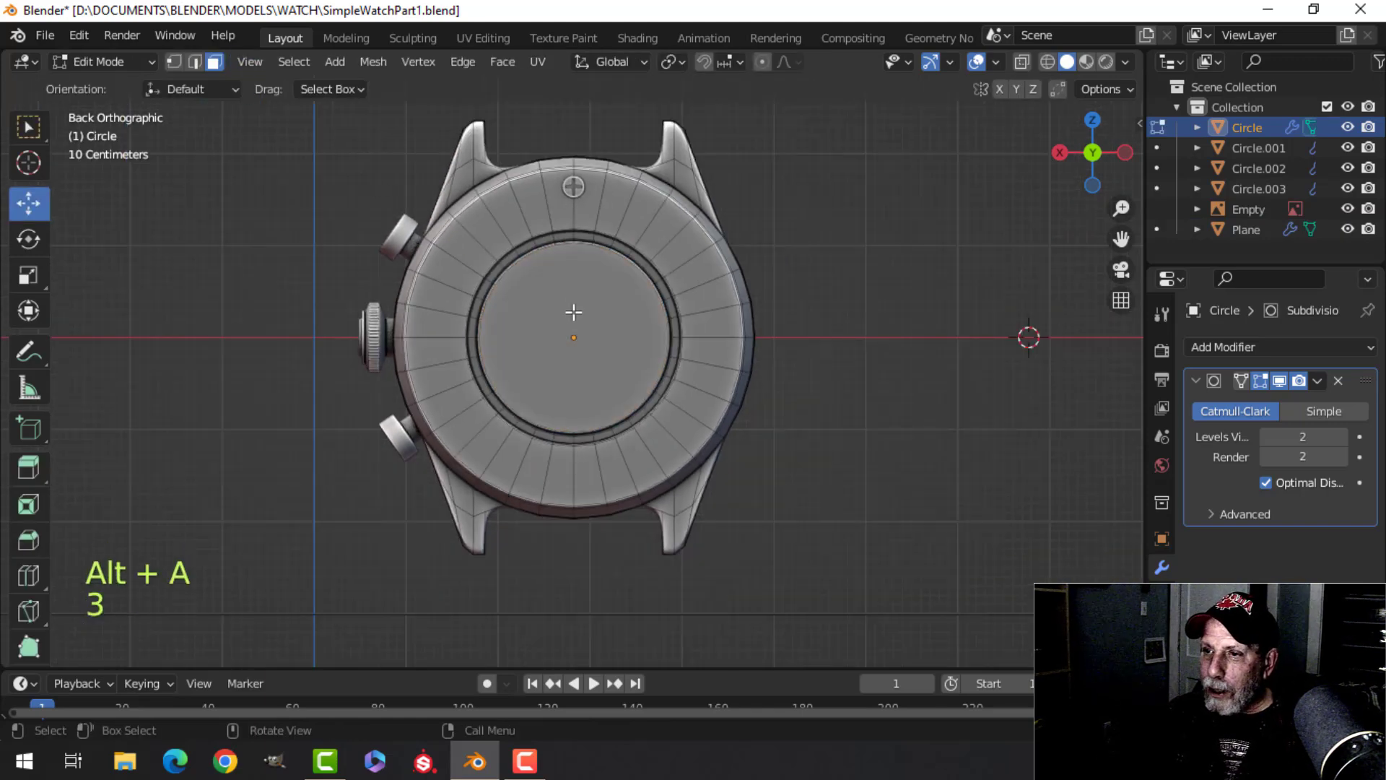
click(573, 312)
key(shift+s)
click(690, 424)
key(Tab)
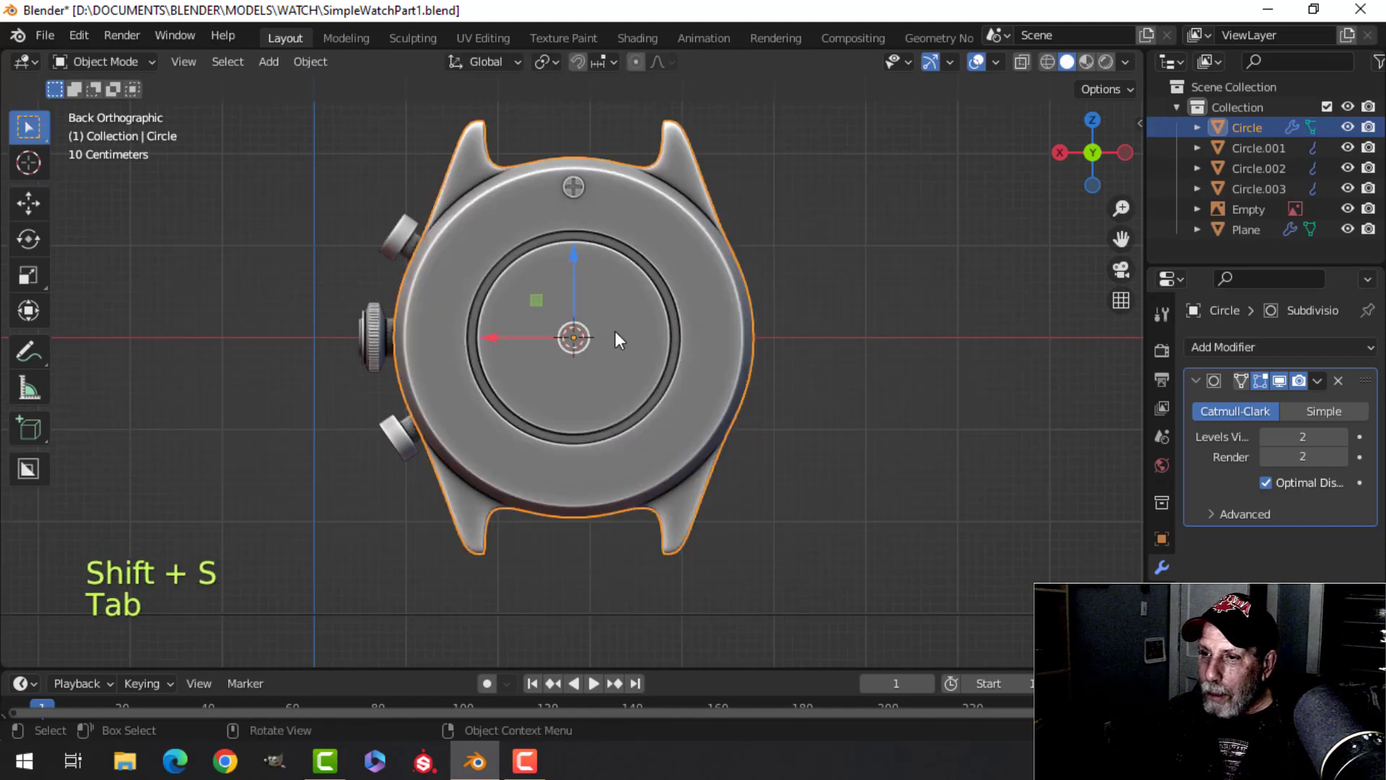
scroll(582, 336, up, 3)
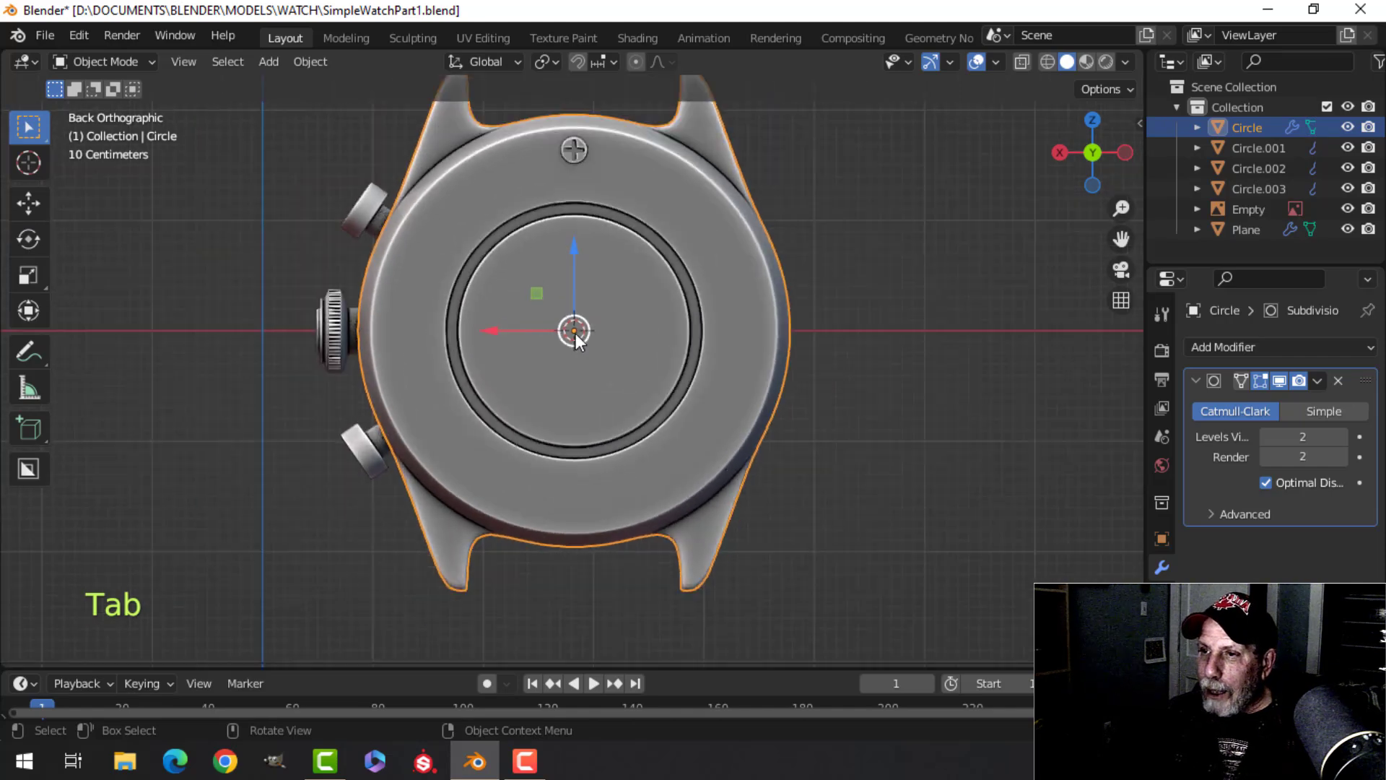
scroll(575, 335, down, 3)
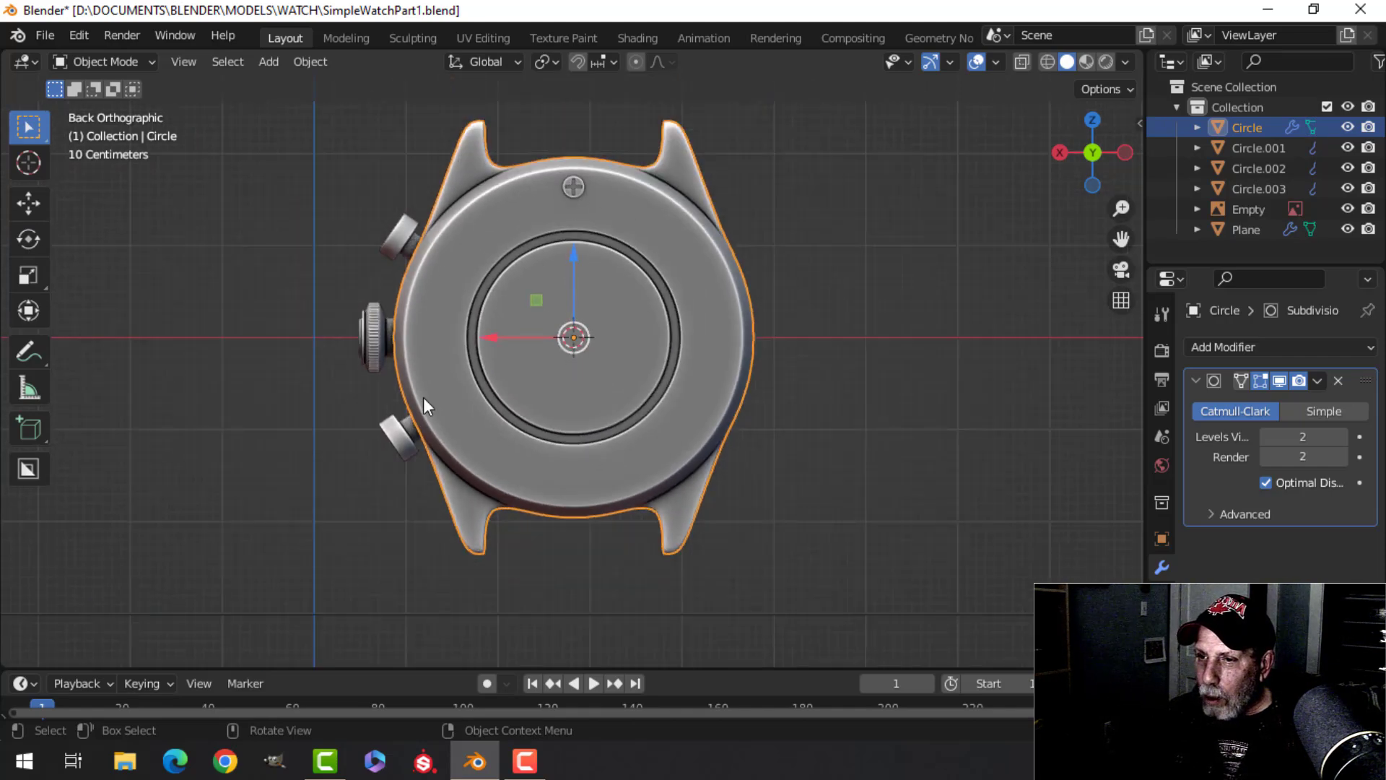
Select the screw's entire mesh for editing and set the pivot point to the 3D cursor
click(574, 188)
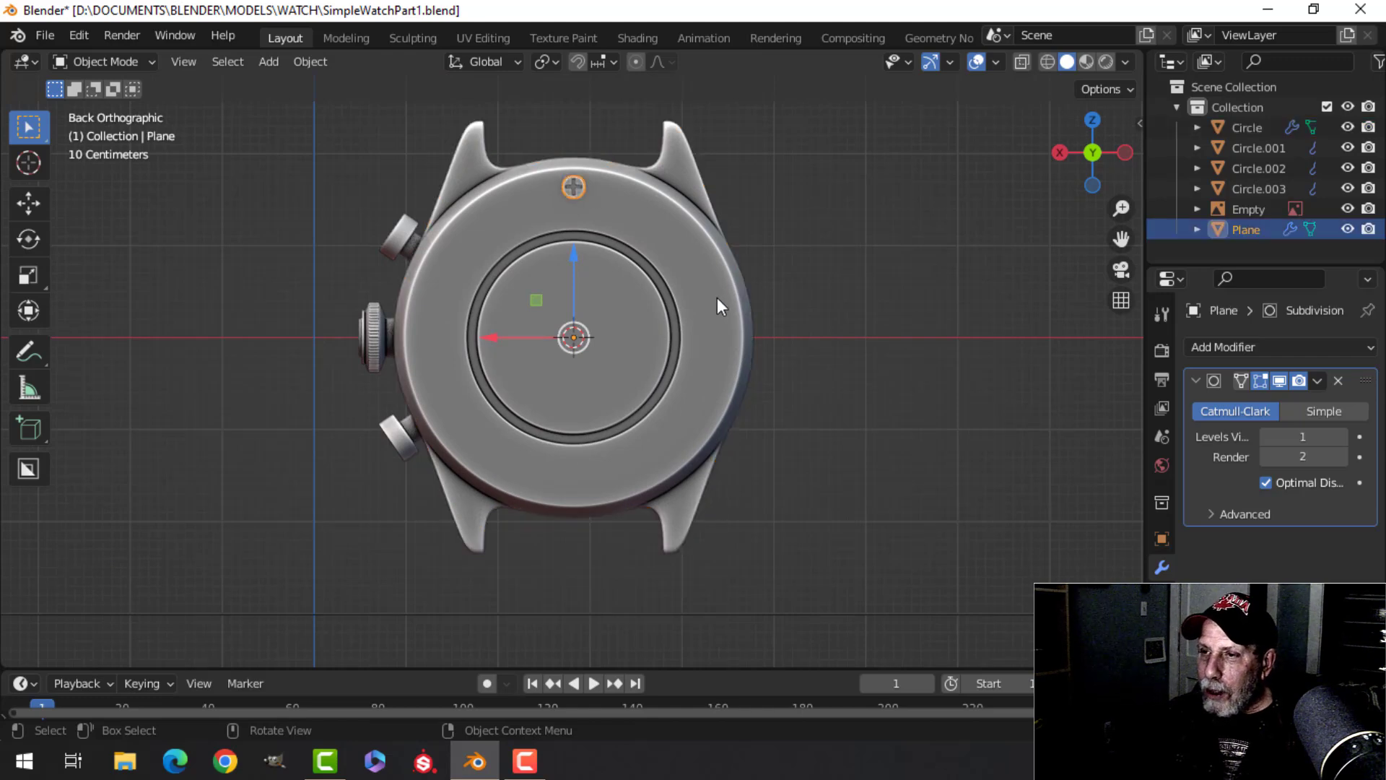
key(Tab)
key(a)
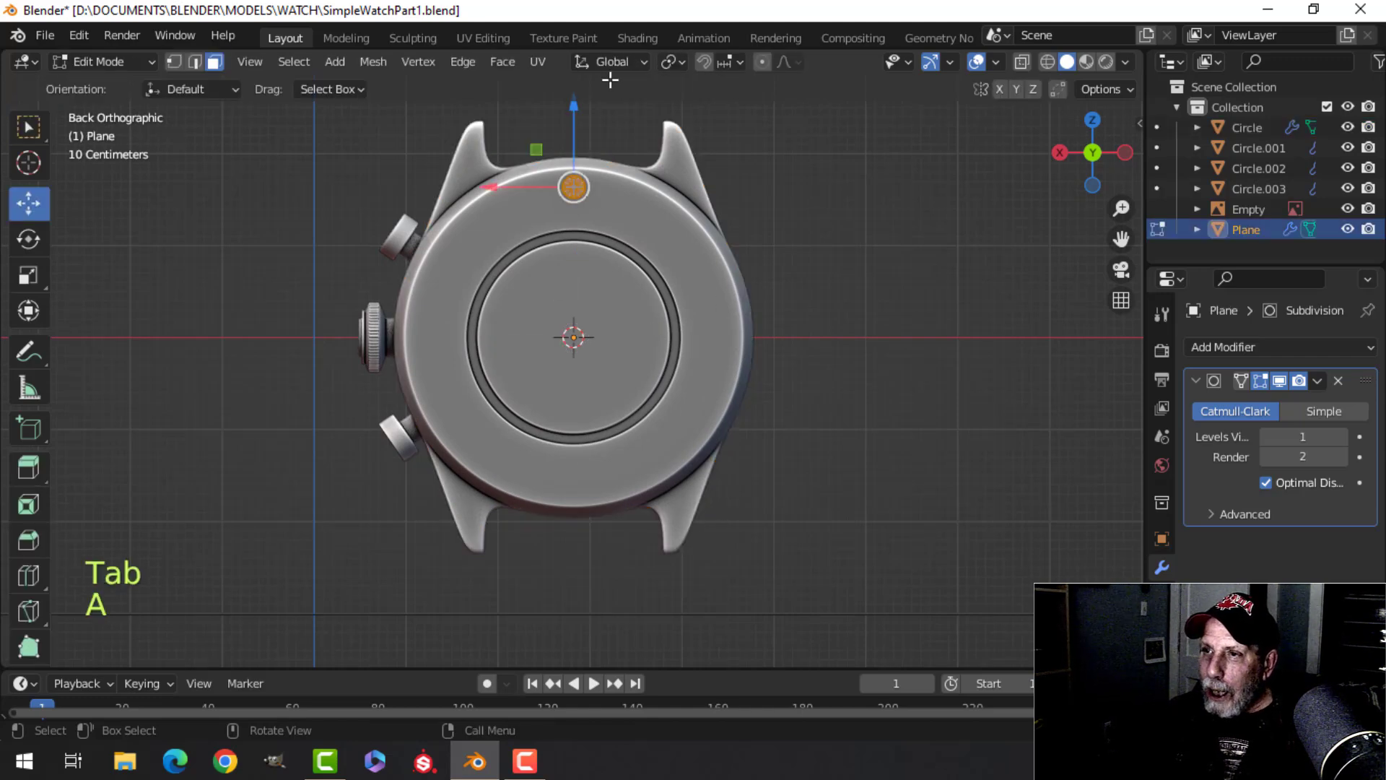
click(667, 62)
click(693, 111)
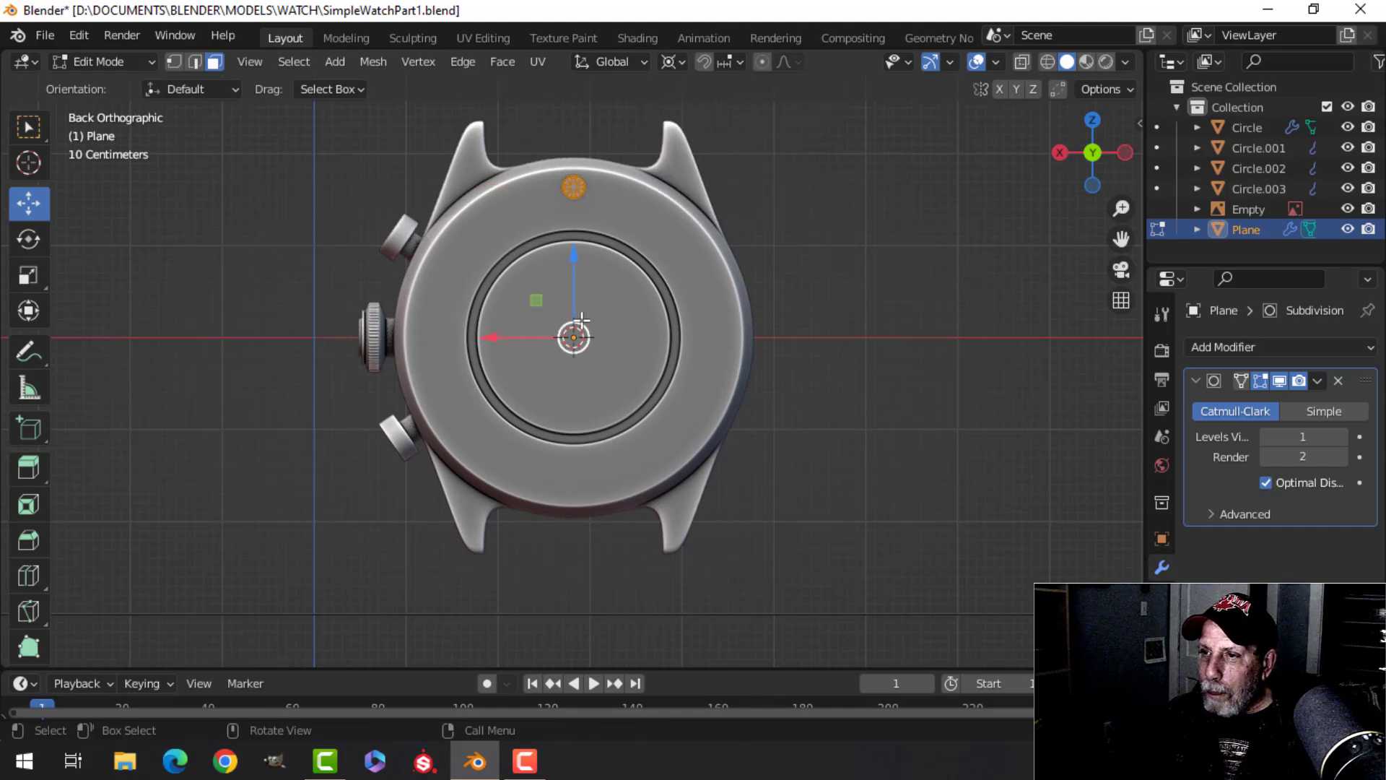
Duplicate the screw mesh in place and rotate the copy 180° around the case-back centre
key(shift+d)
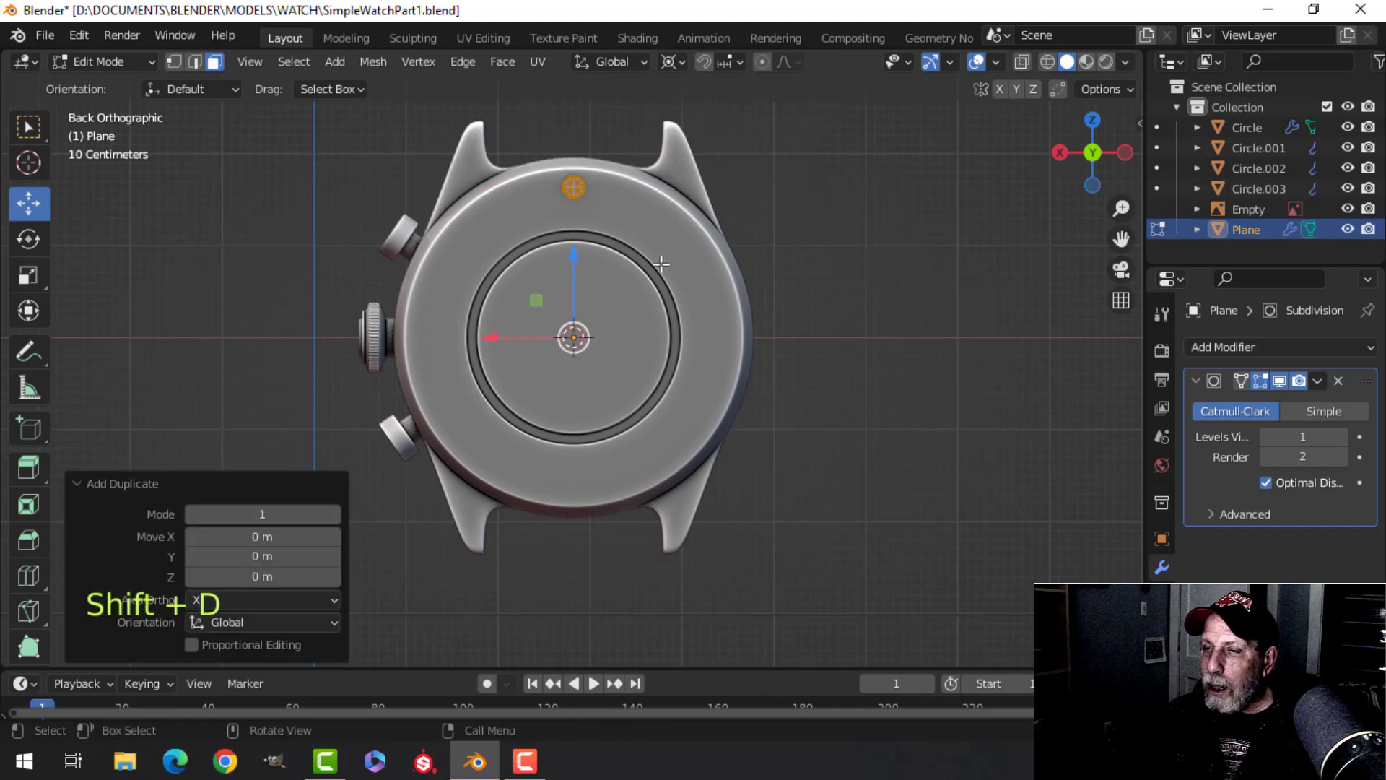
text(r1)
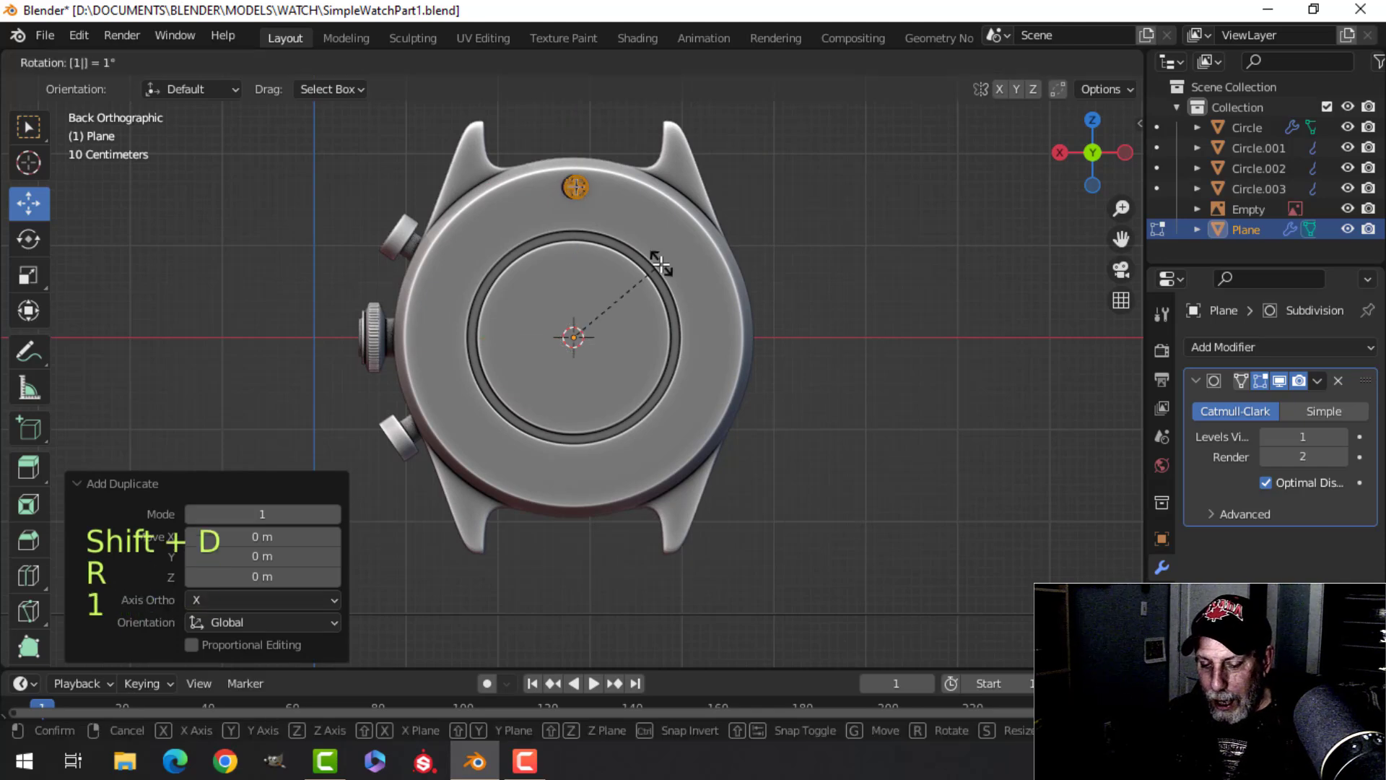
text(80)
key(Return)
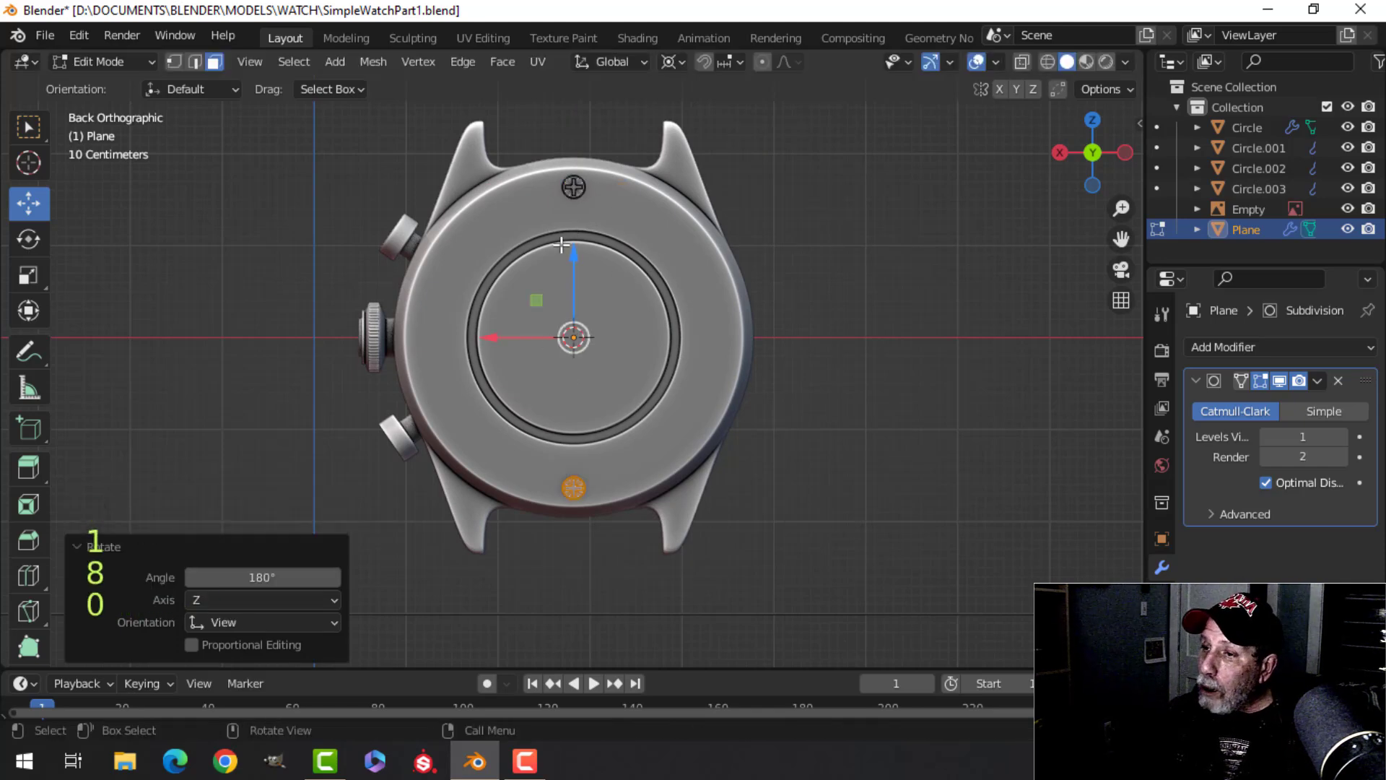
Duplicate both screws in the back view and rotate the copies 90° around the case-back centre
middle_drag(677, 317, 596, 170)
key(ctrl+KP_1)
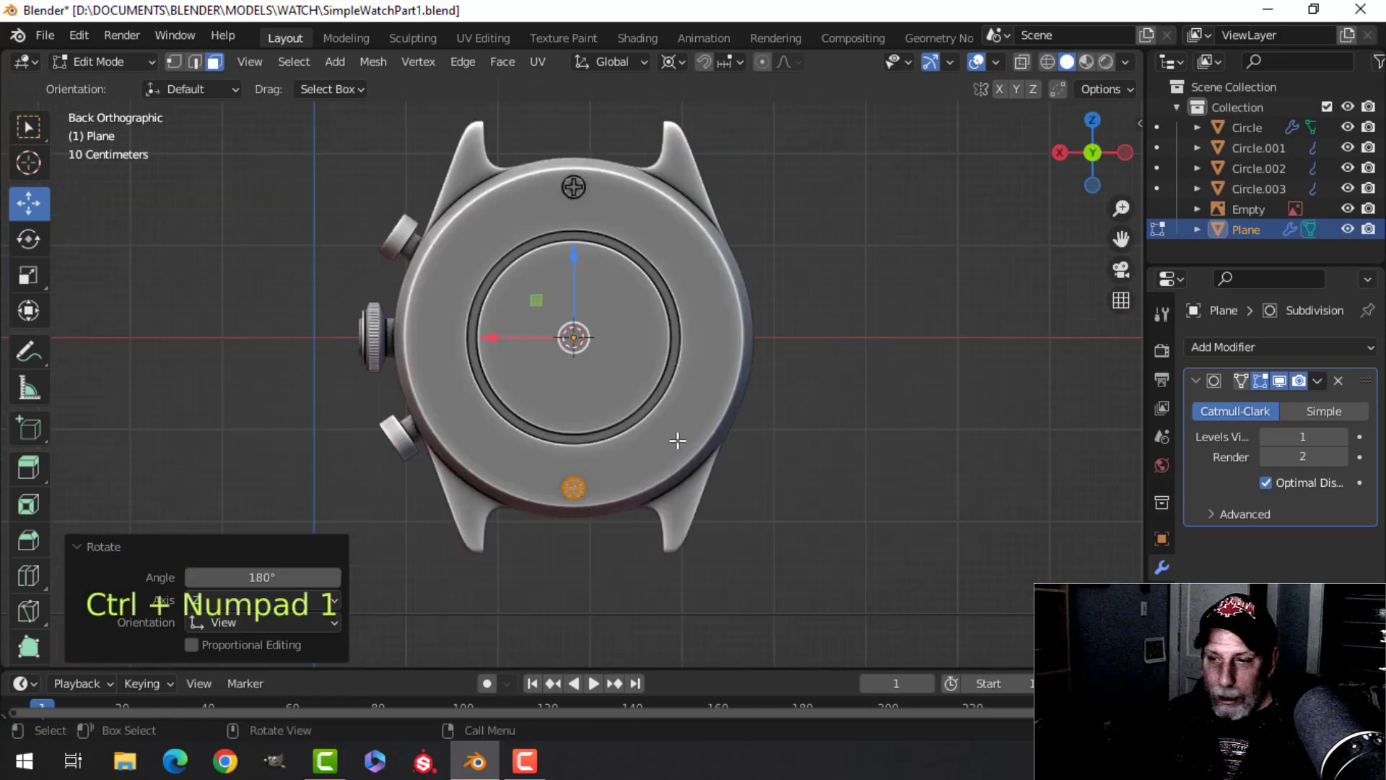
key(a)
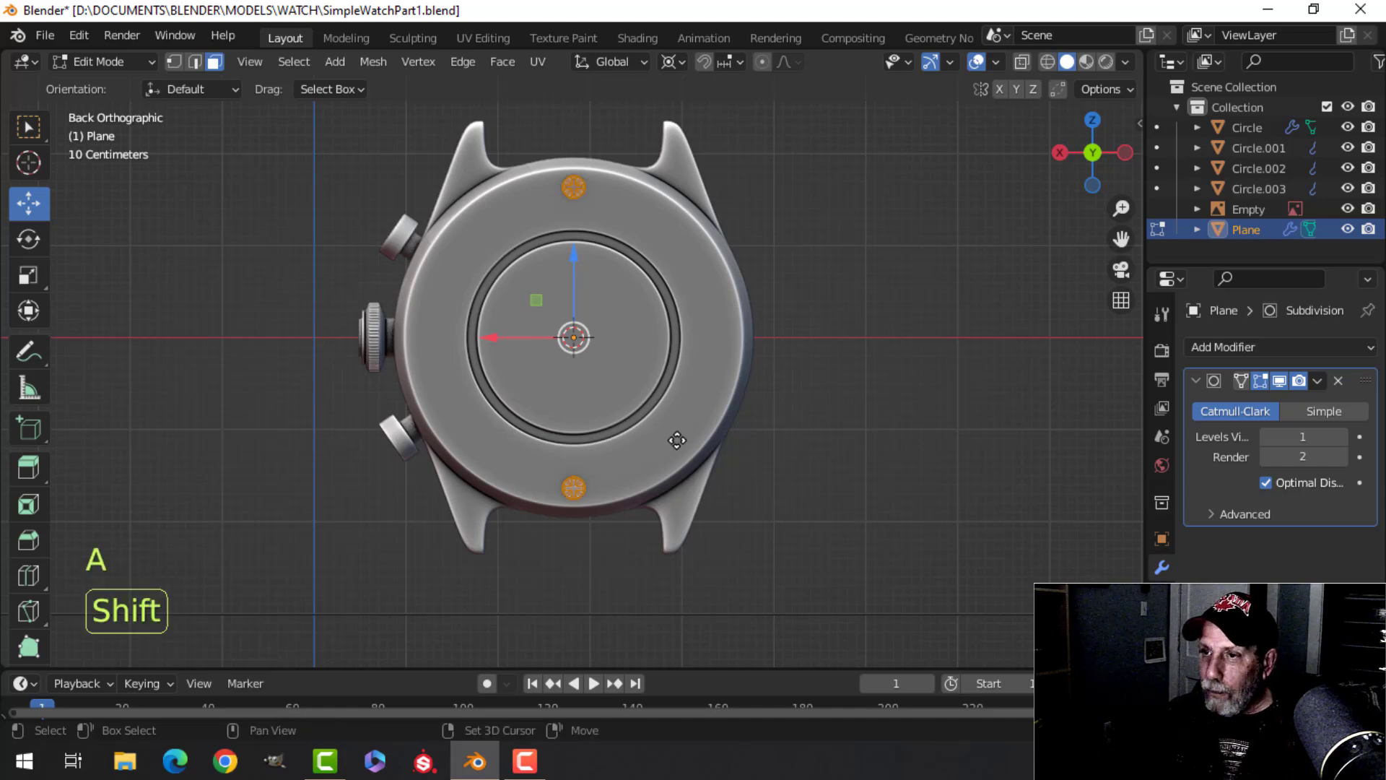
key(shift+d)
key(r)
key(9)
key(0)
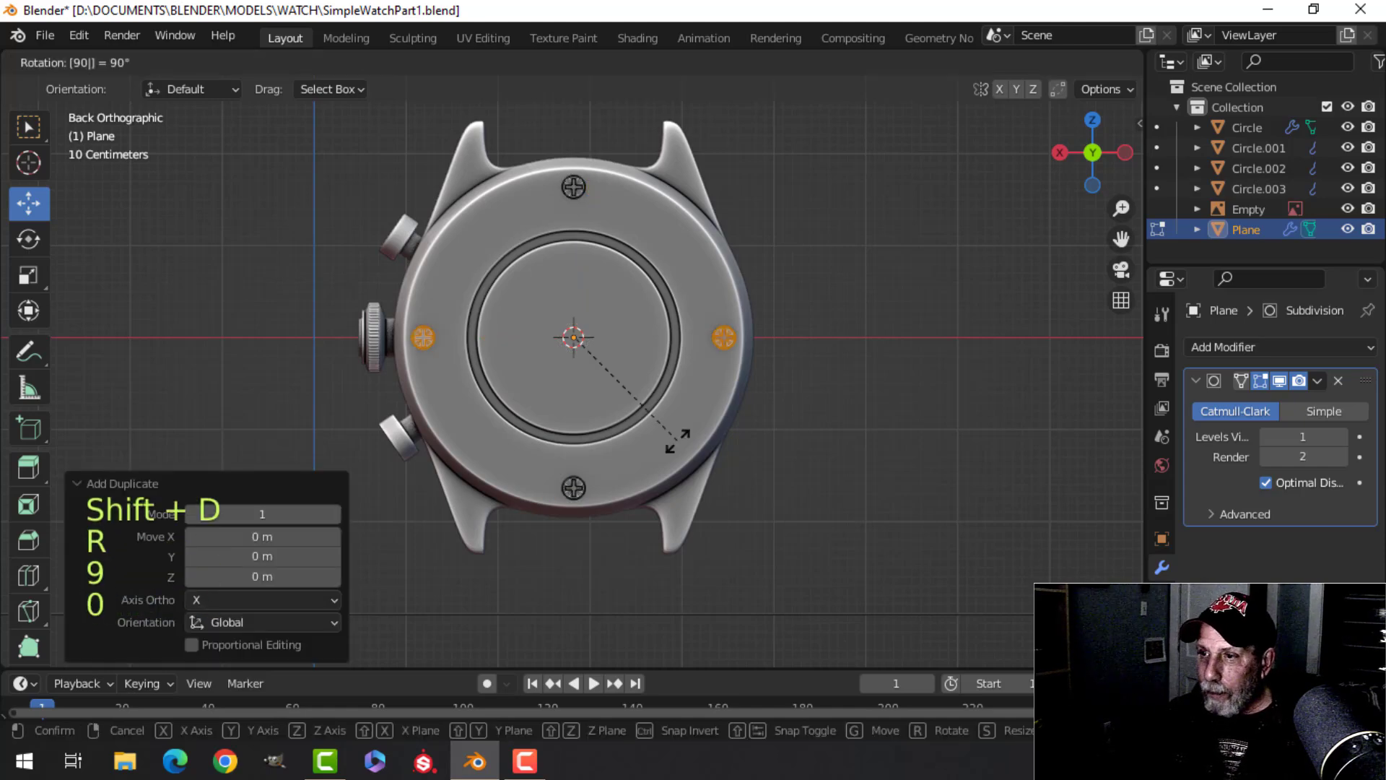
click(678, 440)
key(Tab)
key(alt+a)
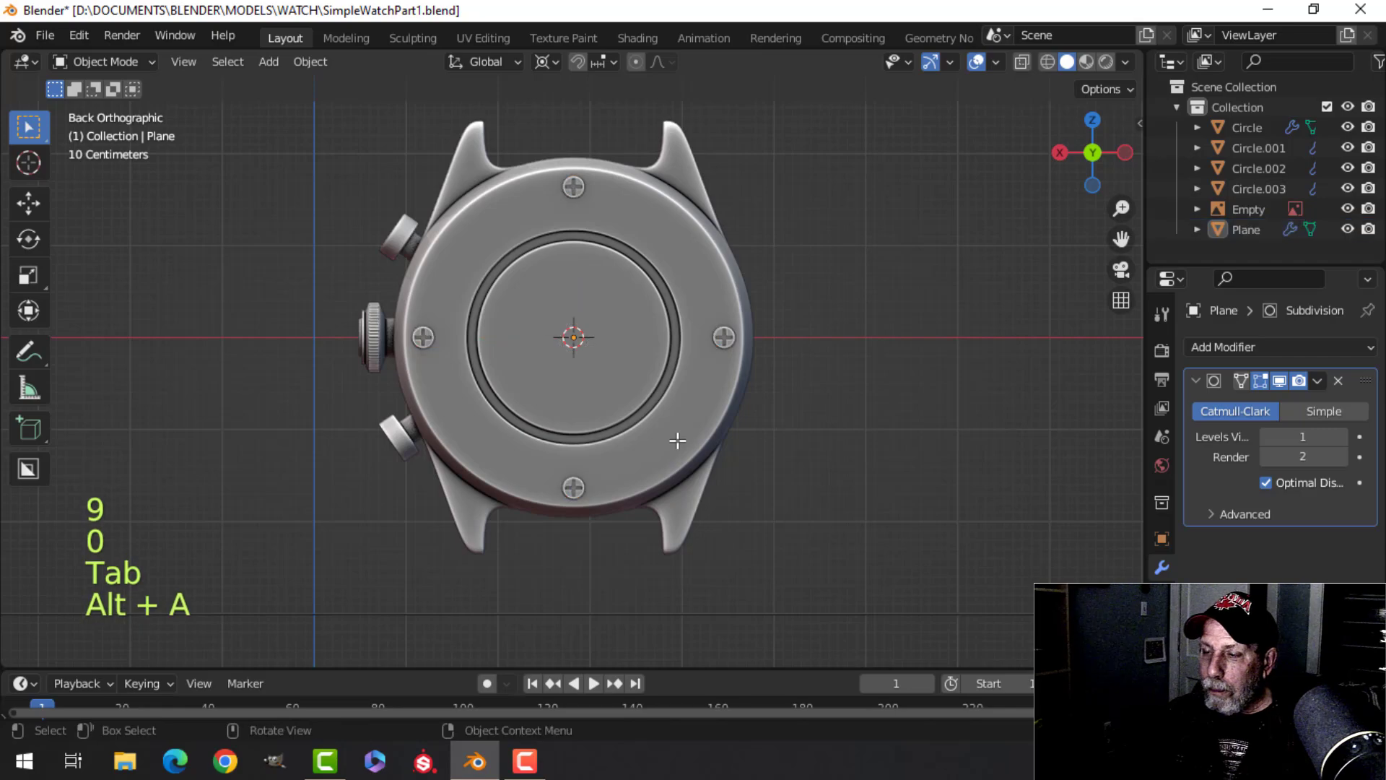
Open the screws' mesh for editing and select all linked geometry of the screw beside the crown
scroll(578, 447, up, 2)
middle_drag(572, 415, 538, 343)
scroll(497, 467, up, 2)
scroll(618, 404, up, 1)
click(588, 277)
scroll(591, 390, down, 3)
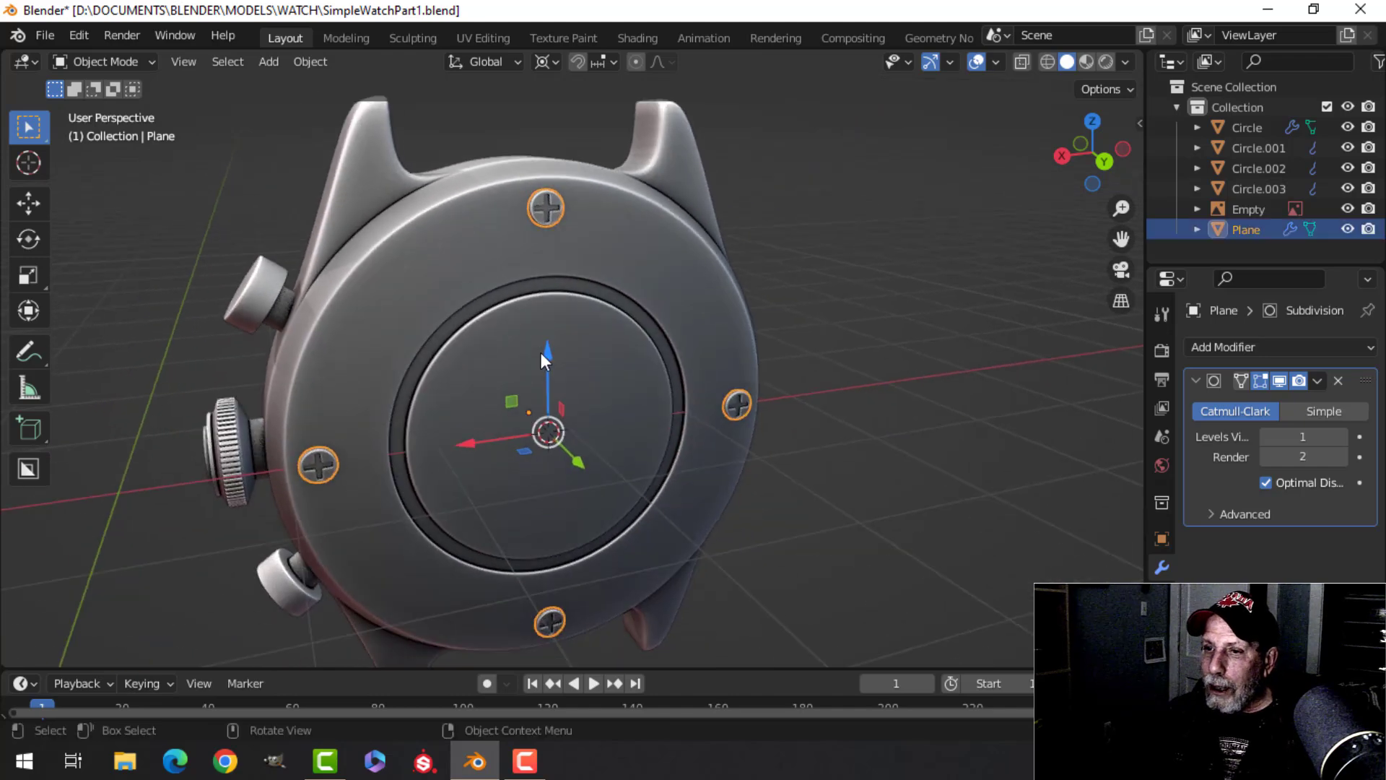
key(Tab)
key(alt+a)
key(b)
drag(250, 376, 376, 538)
key(ctrl+l)
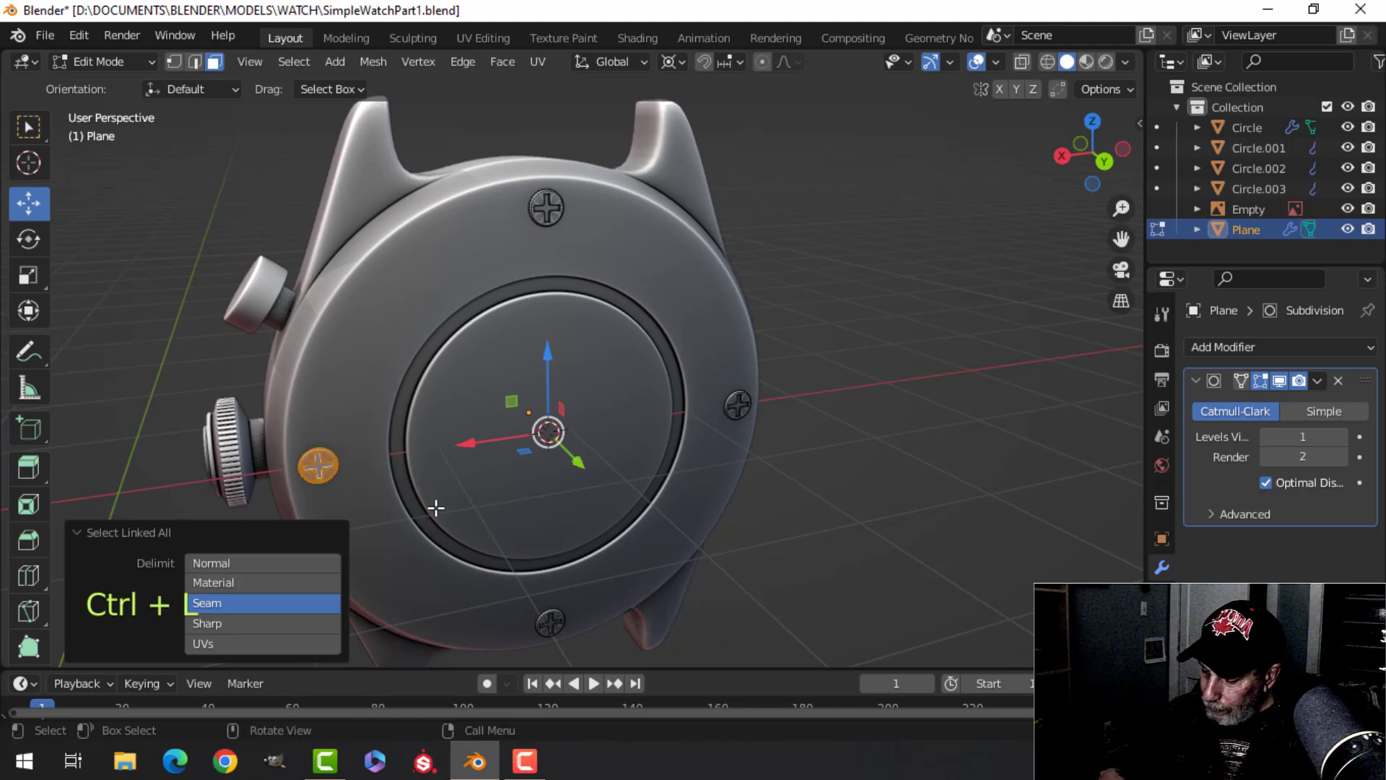
Set the pivot point to Median Point and rotate the crown-side screw slightly around its own centre in the back view
key(ctrl+KP_1)
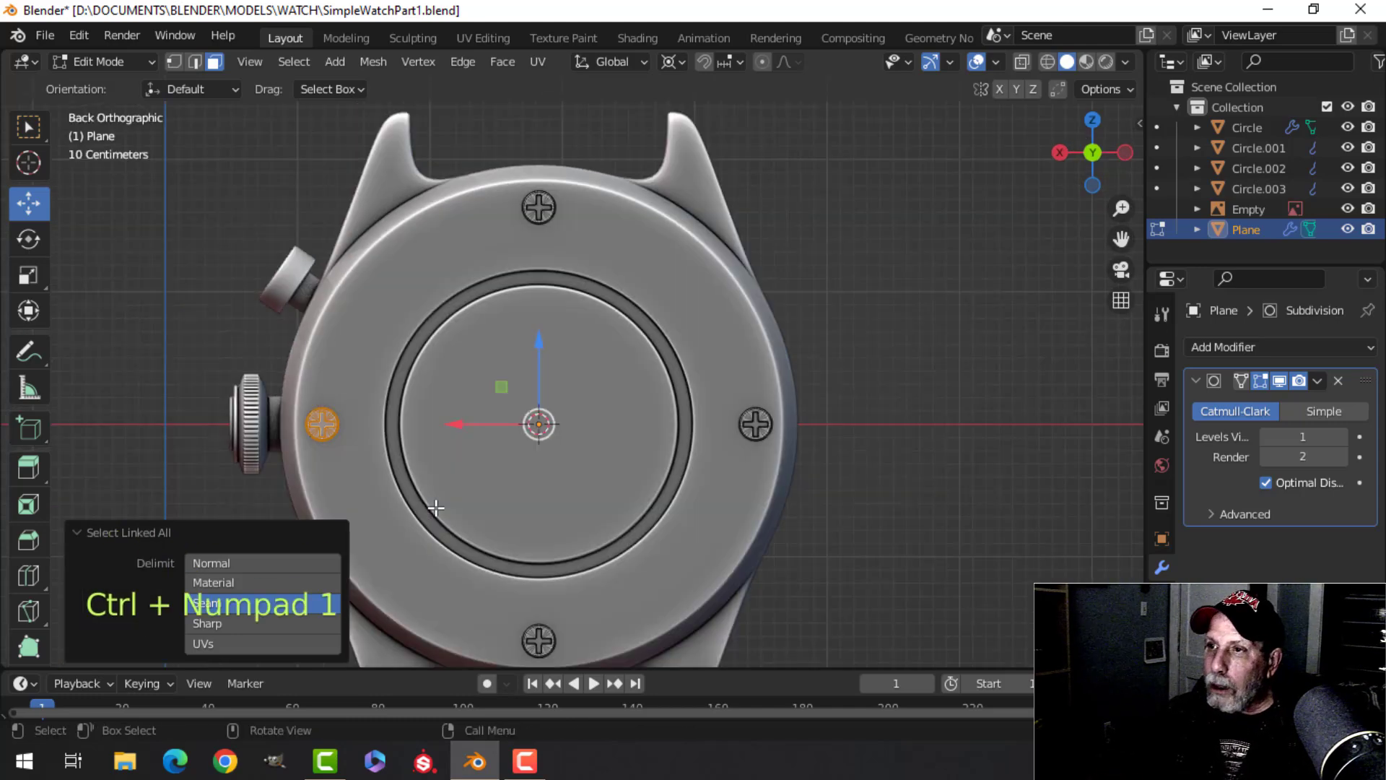
click(674, 61)
click(703, 153)
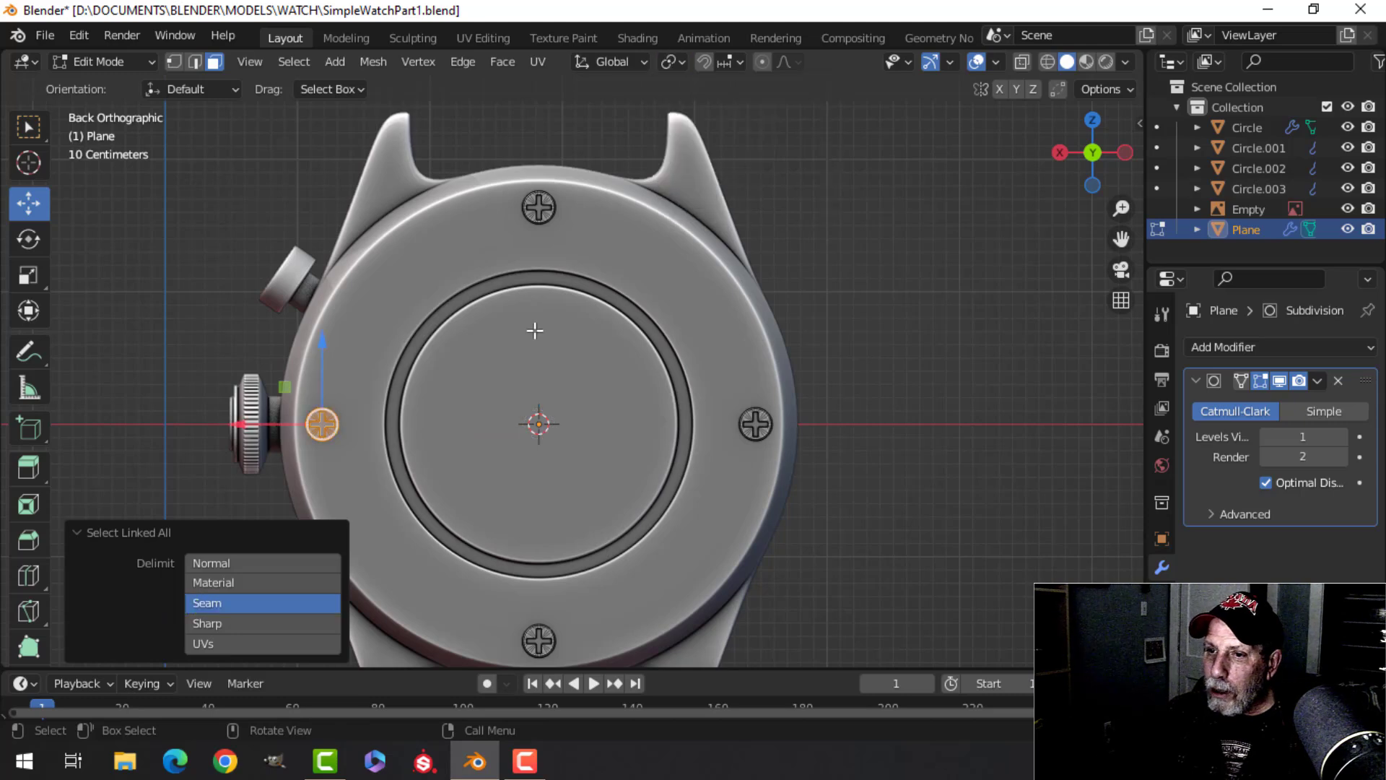
scroll(523, 312, down, 2)
shift+middle_drag(447, 397, 522, 312)
scroll(522, 312, up, 3)
key(r)
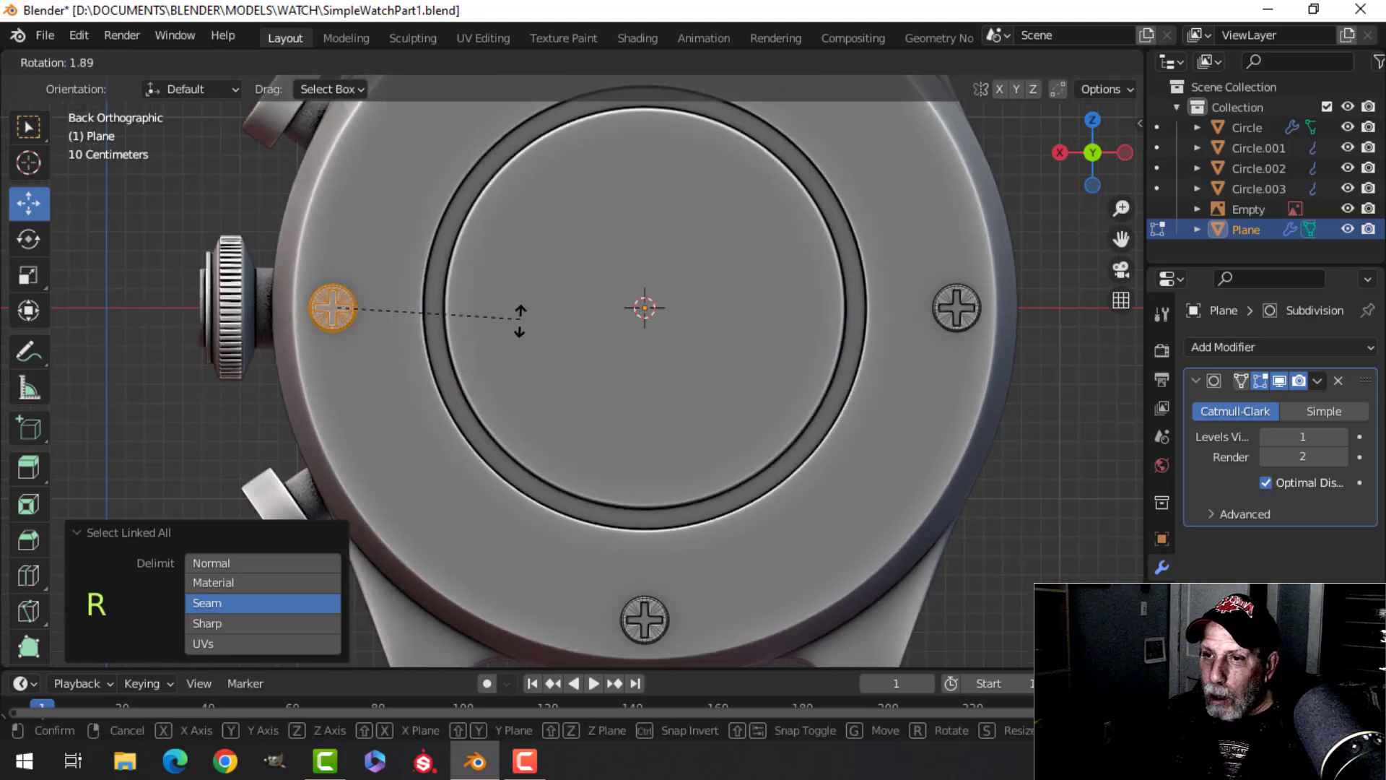
click(485, 375)
Select the linked geometry of the screw opposite the crown, rotate it slightly around its own centre, and leave mesh editing with nothing selected
scroll(597, 380, down, 2)
key(alt+a)
shift+middle_drag(598, 381, 649, 295)
key(b)
drag(634, 253, 767, 387)
key(ctrl+l)
key(r)
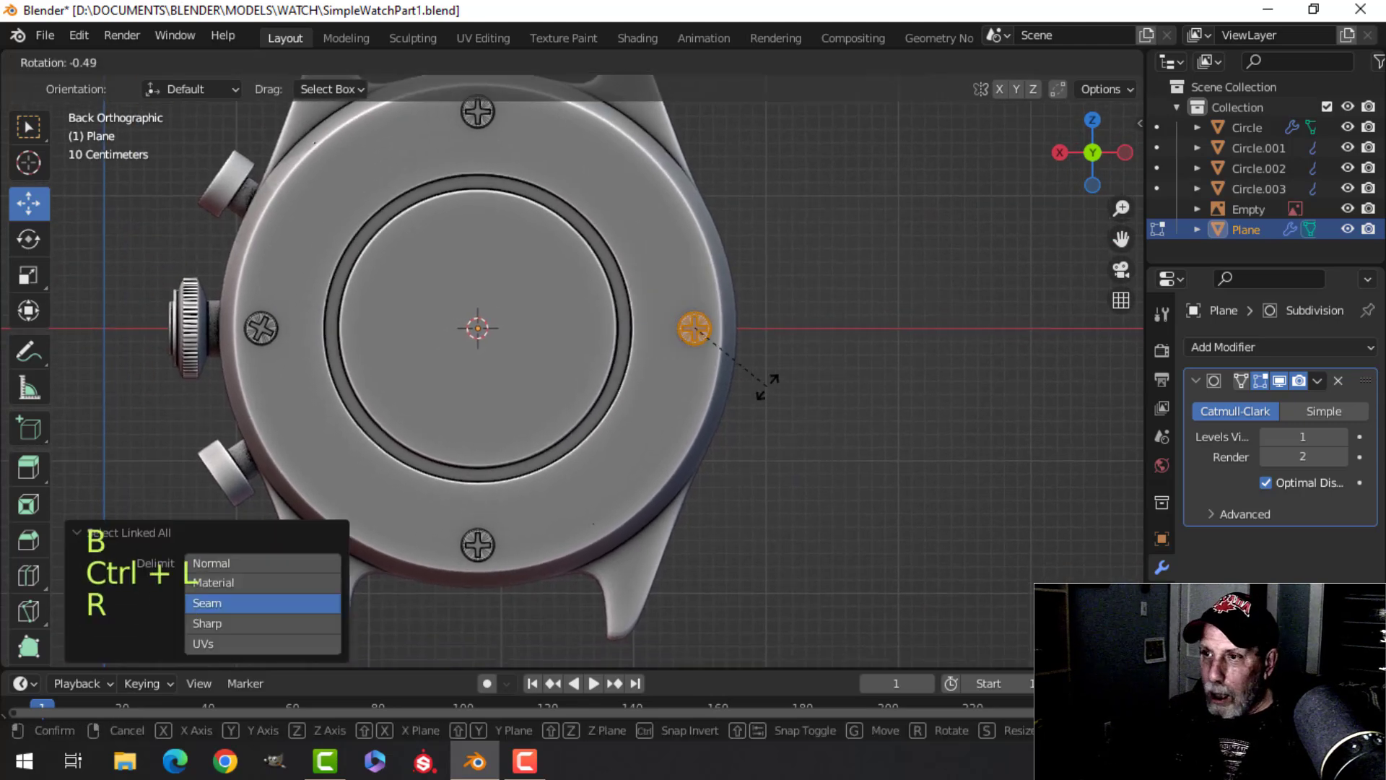
click(723, 302)
key(Tab)
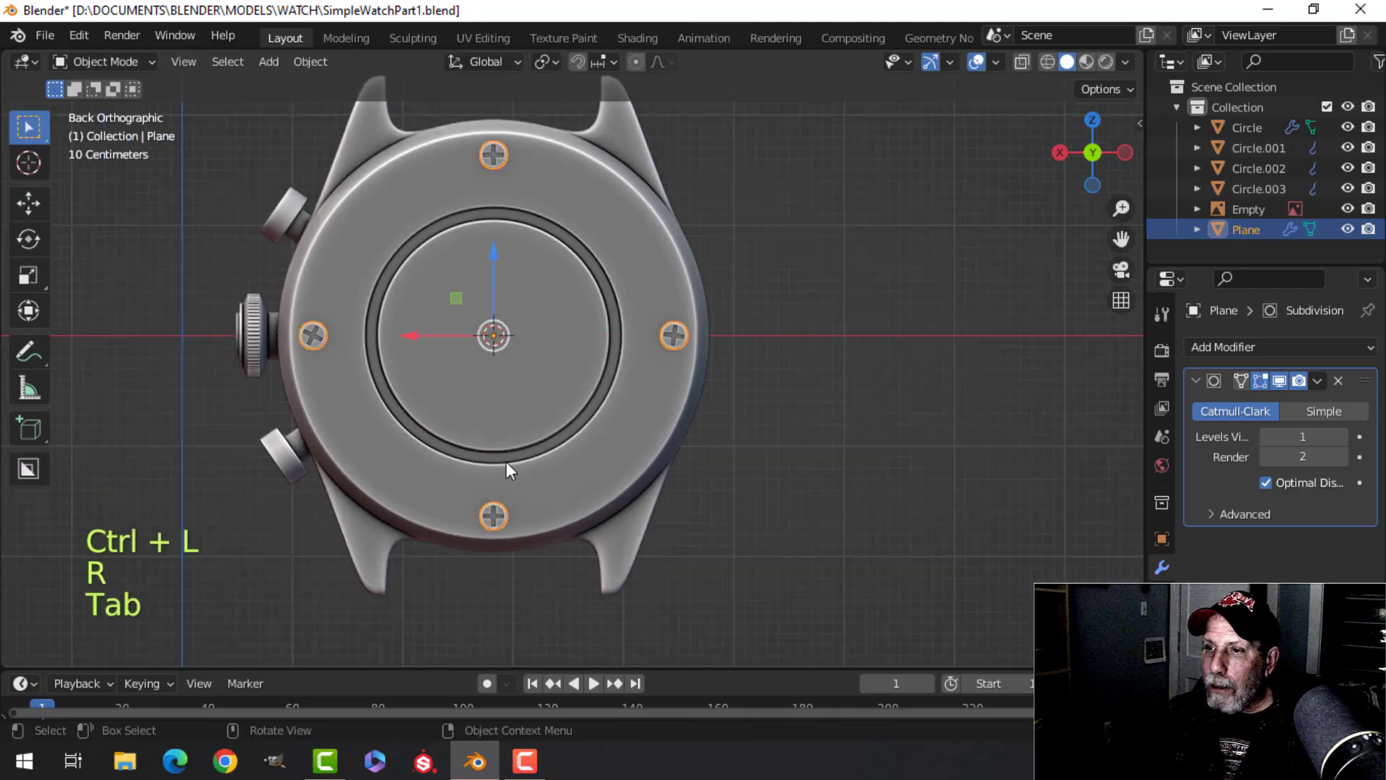
scroll(578, 401, down, 3)
key(alt+a)
Box-select all the watch parts in the perspective view, leaving the reference image unselected
middle_drag(578, 402, 725, 421)
scroll(721, 412, up, 4)
middle_drag(626, 424, 449, 203)
scroll(670, 418, down, 4)
drag(408, 112, 643, 565)
middle_drag(476, 523, 698, 431)
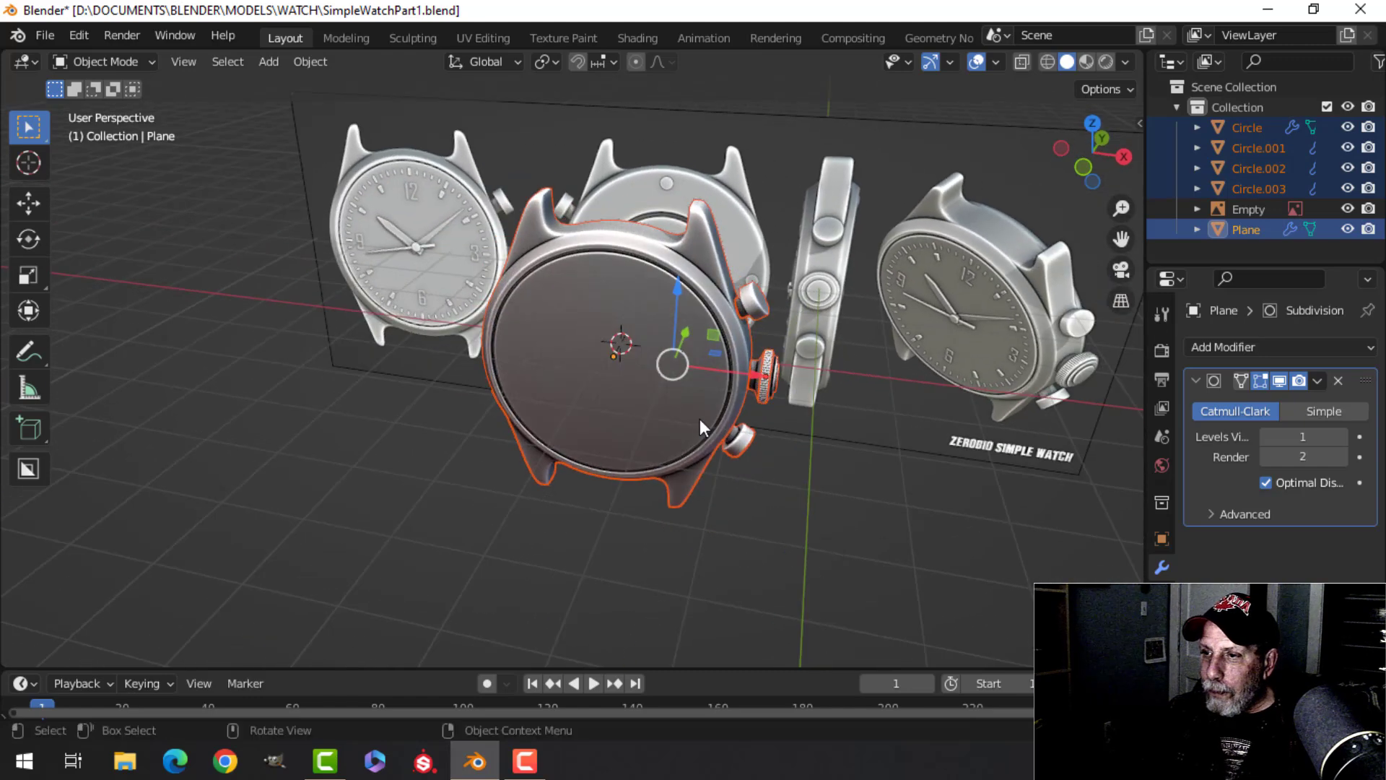
Try moving the selected watch parts along the X axis over the front reference view, and undo the move
key(g)
click(622, 383)
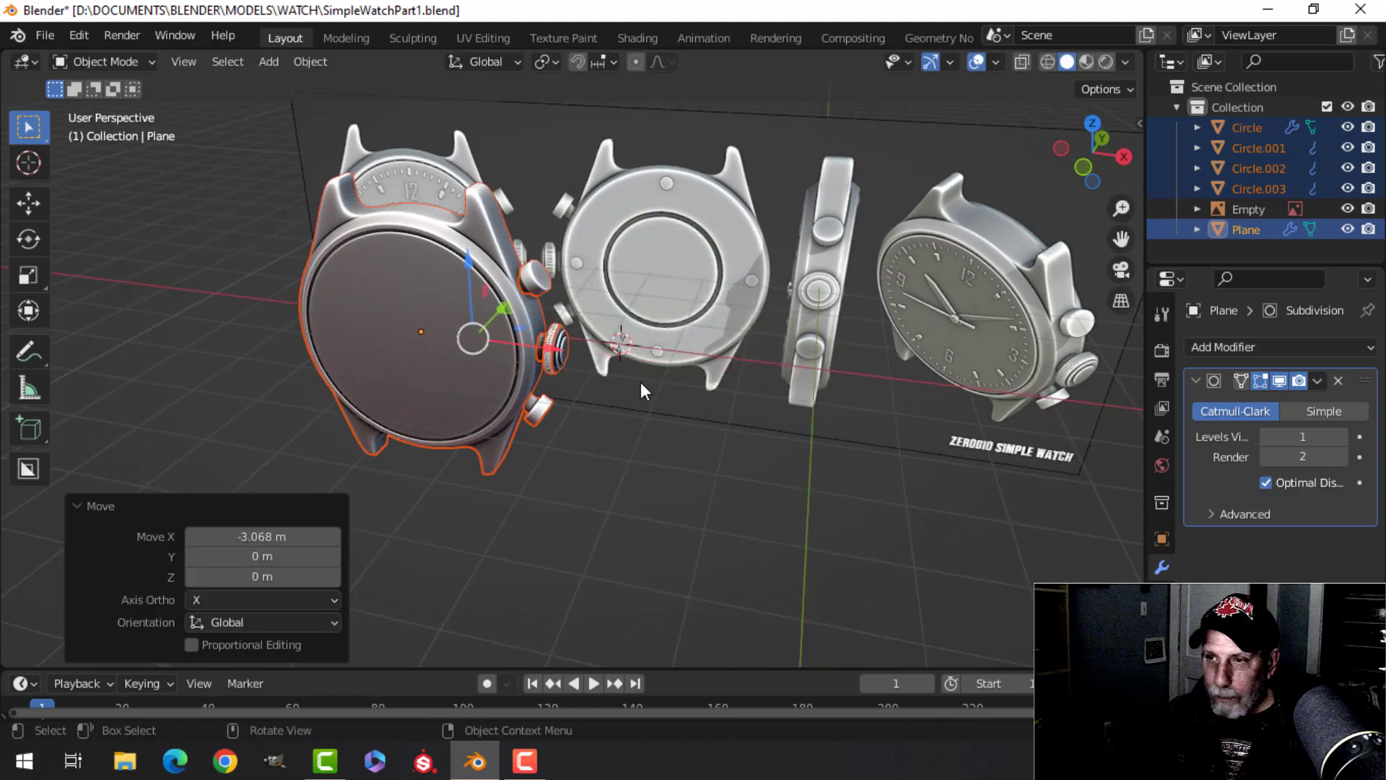
key(ctrl+z)
Move the selected watch parts into a new collection named Watch
key(m)
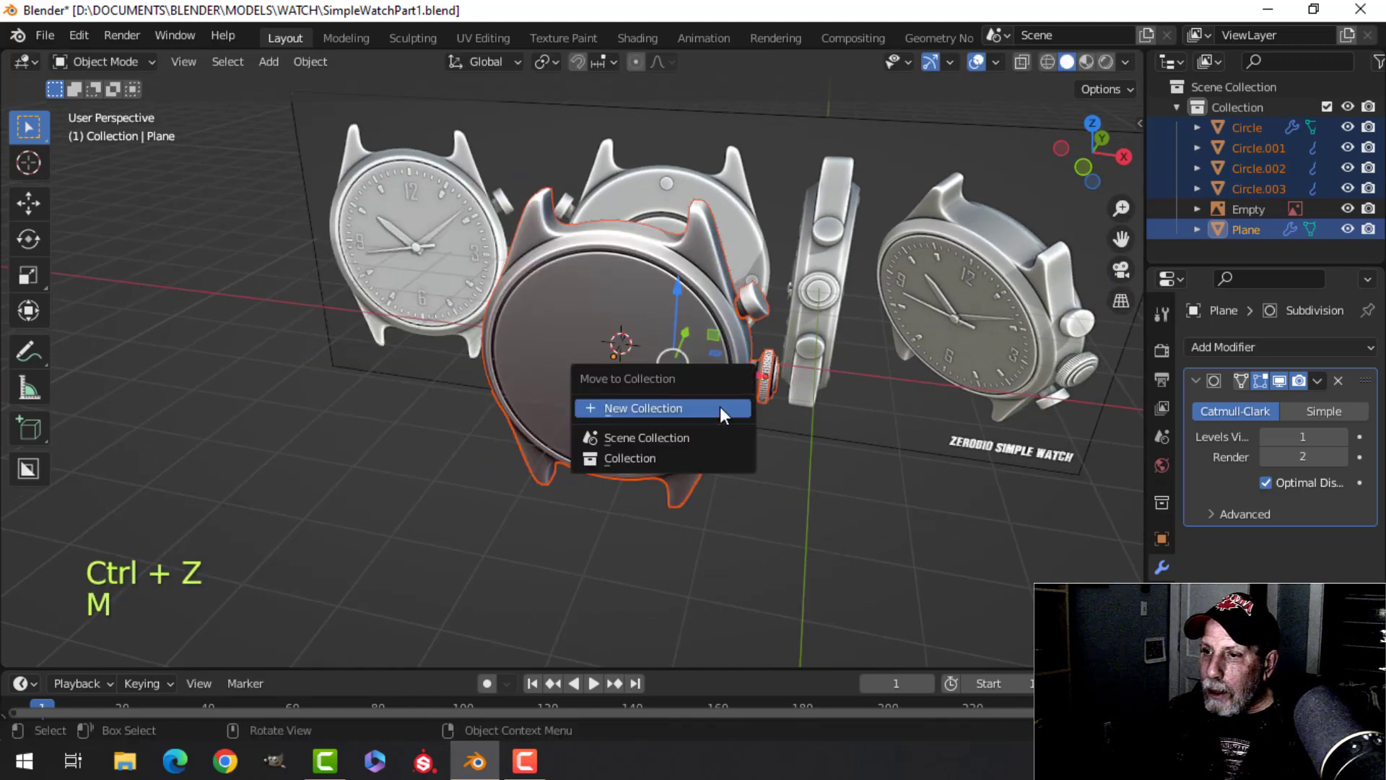
click(628, 408)
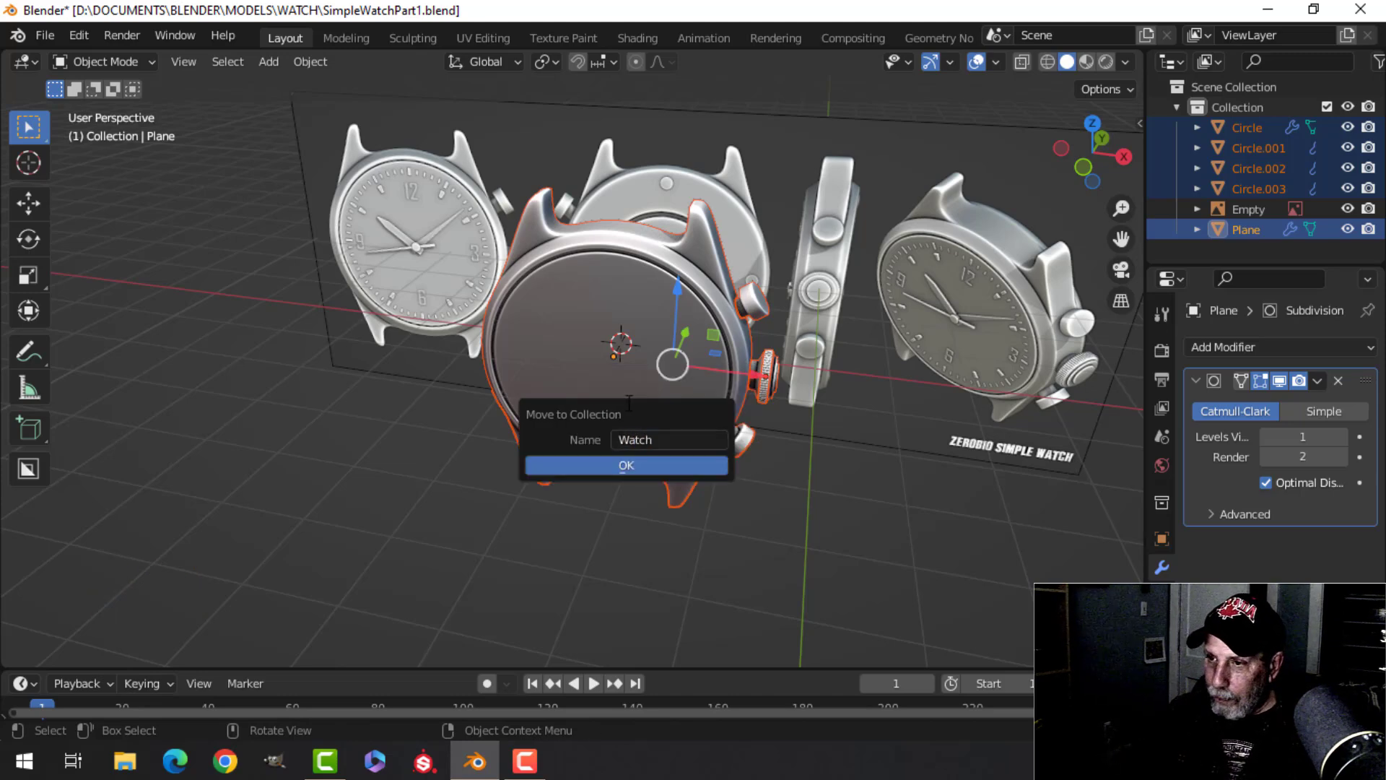
click(628, 465)
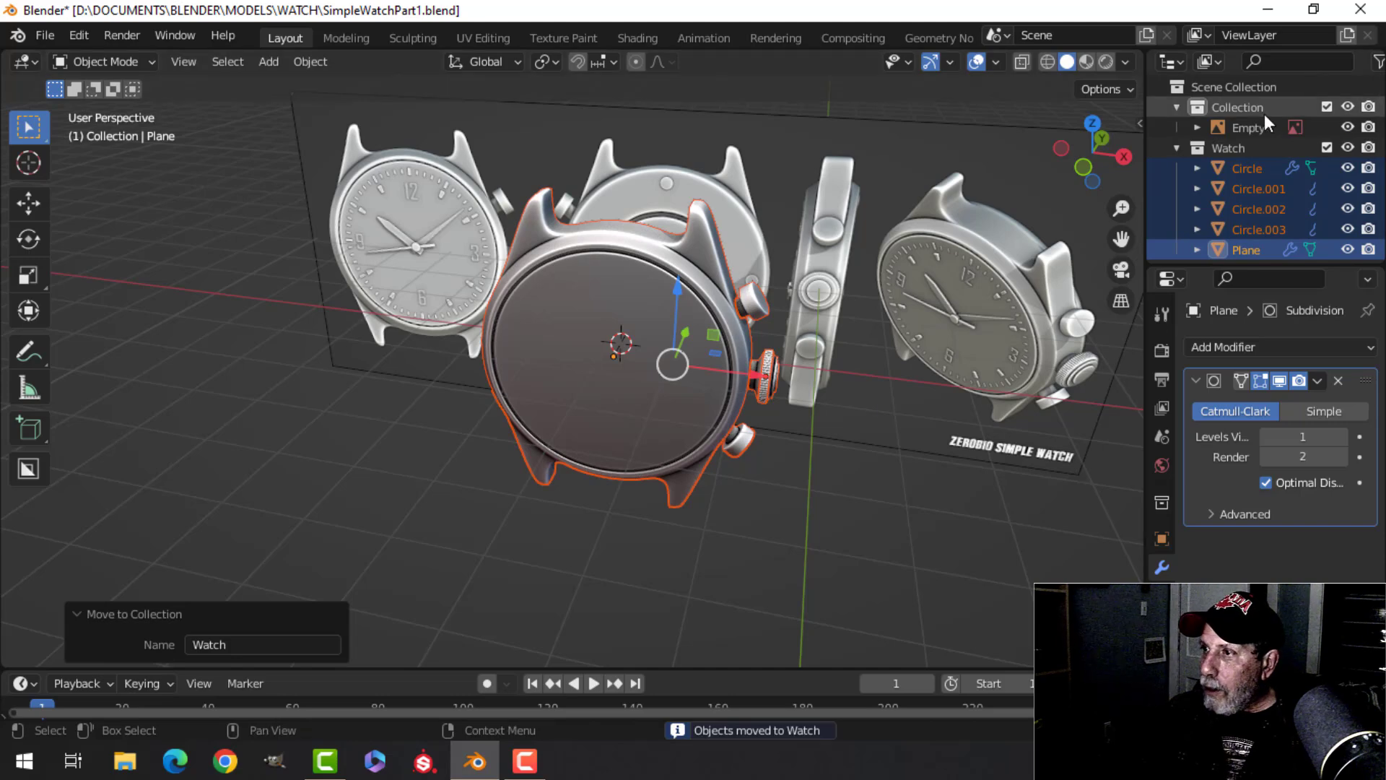
Collapse both collections in the outliner and briefly hide the reference image's collection to check the watch on its own
click(1177, 148)
click(1178, 105)
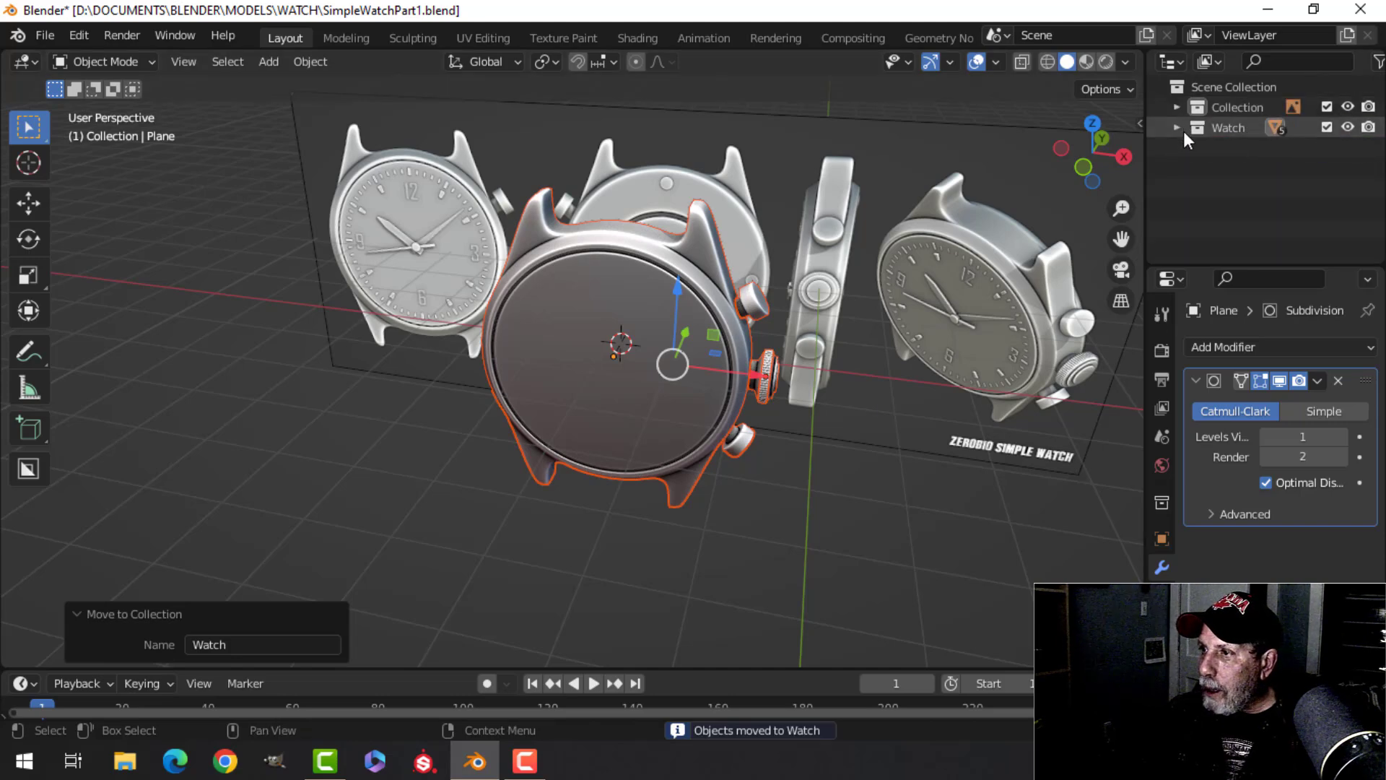
click(1347, 107)
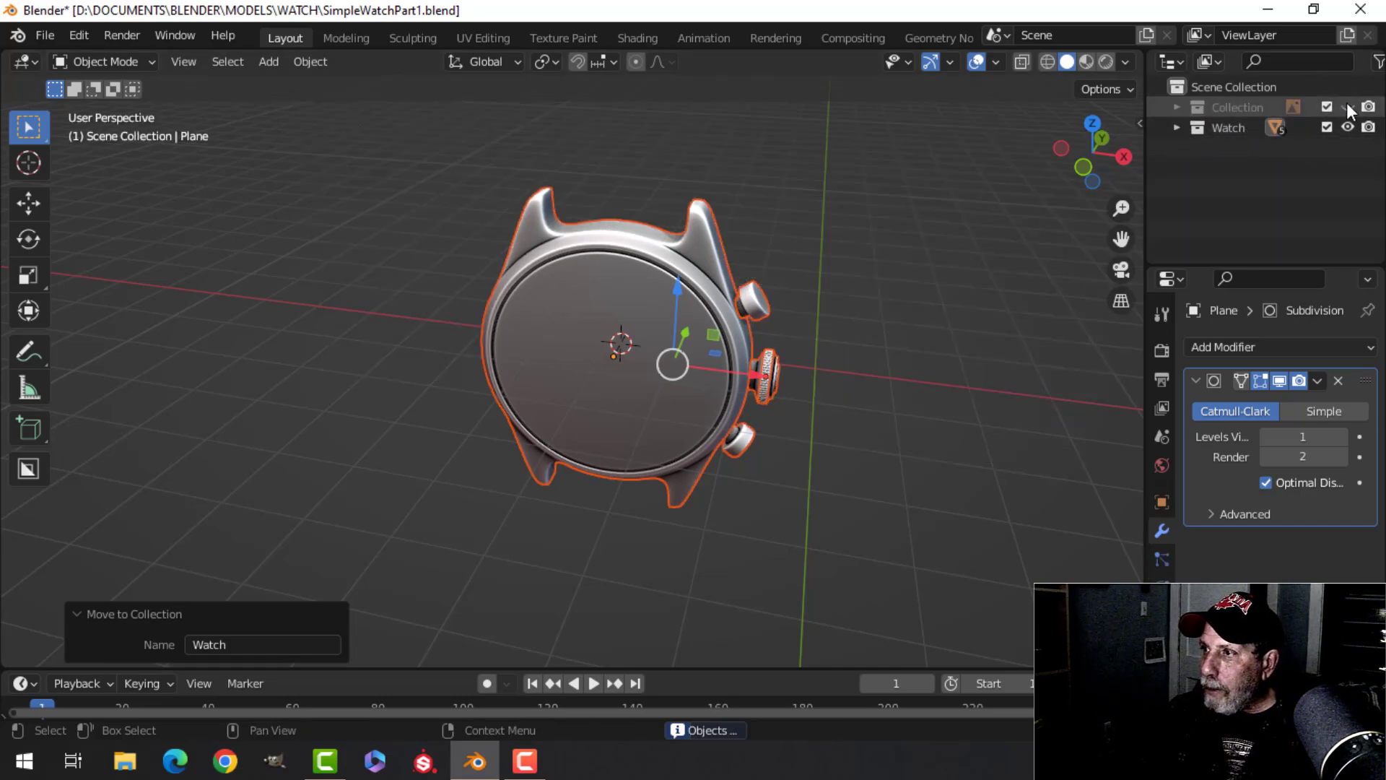
click(1347, 107)
Select all objects of the Watch collection and move them about -4.93 m along X onto the front reference view
click(1227, 129)
right_click(1228, 129)
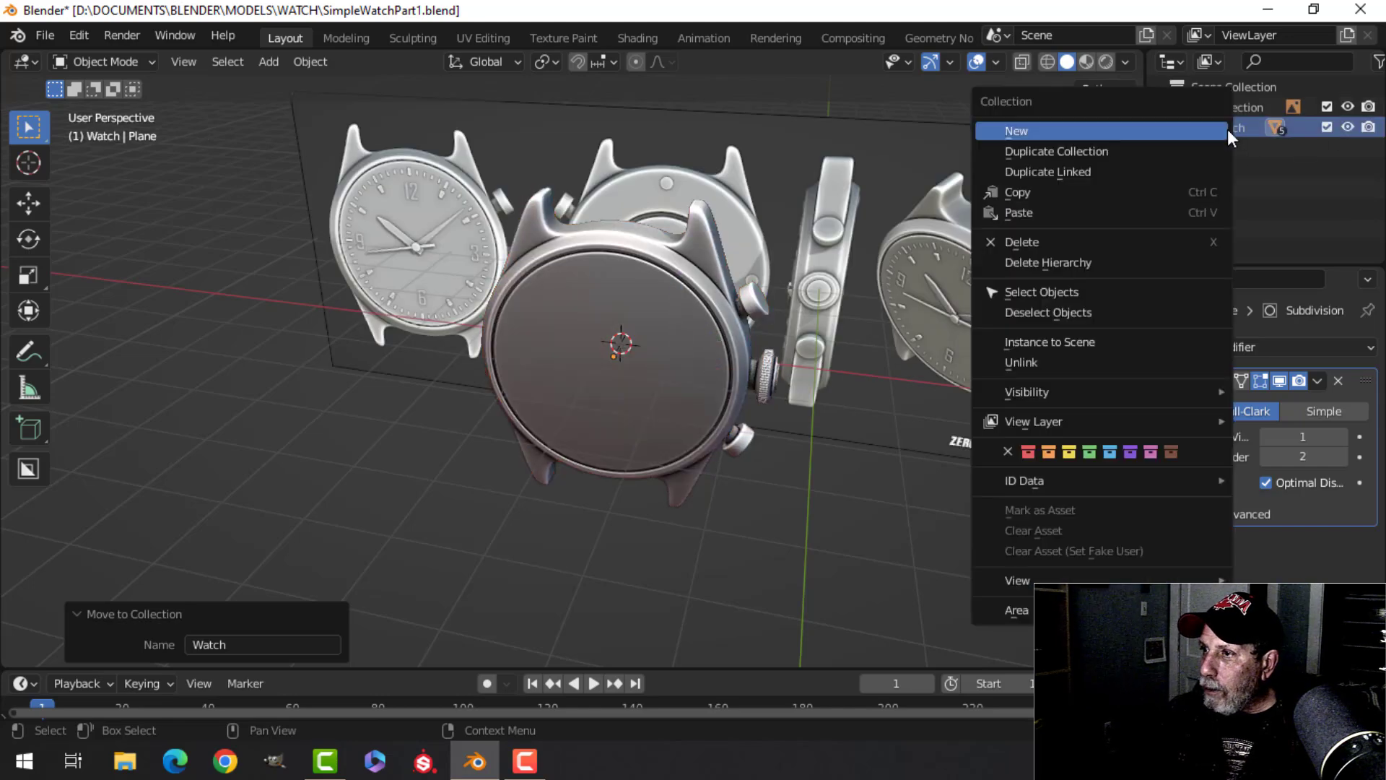
click(1042, 291)
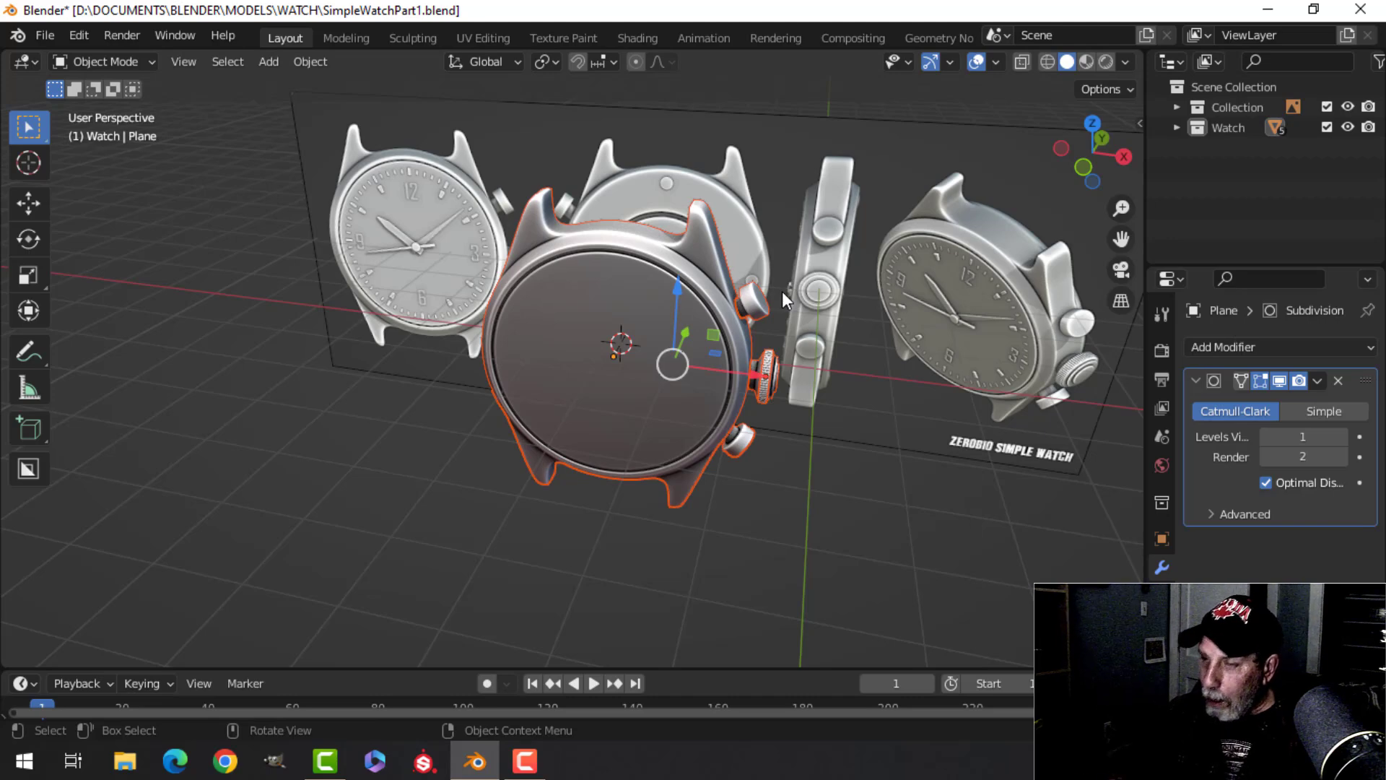
key(KP_1)
drag(760, 338, 439, 329)
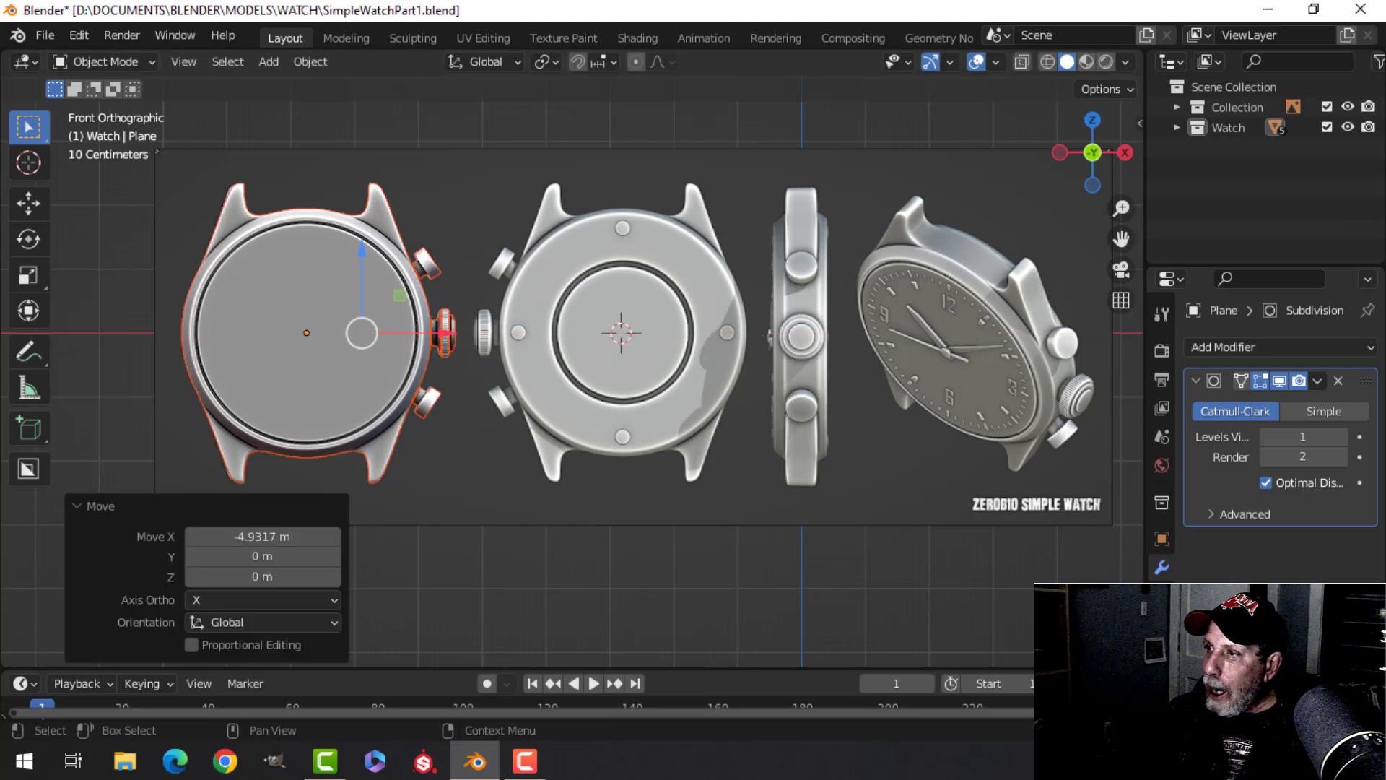
Hide the reference image's collection and clear the selection
click(1348, 106)
key(alt+a)
middle_drag(578, 334, 968, 127)
Switch the viewport MatCap to the blue-grey one with an orange highlight and inspect the watch from several sides
click(1125, 61)
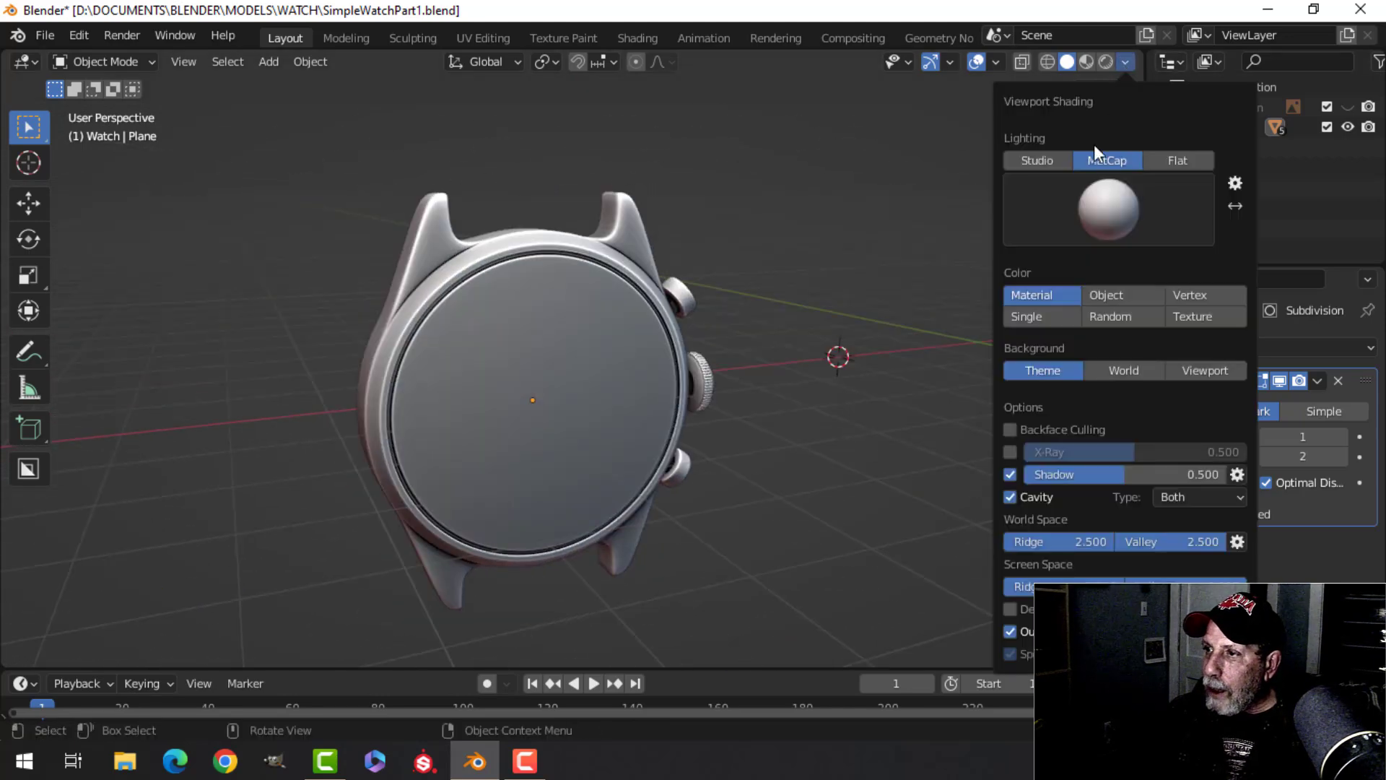
click(1107, 199)
middle_drag(774, 288, 536, 297)
scroll(536, 297, up, 3)
middle_drag(574, 340, 1008, 160)
scroll(492, 363, up, 4)
scroll(652, 370, down, 2)
Switch the viewport MatCap to the teal and white one and inspect the watch front, crown and pushers up close
click(1126, 63)
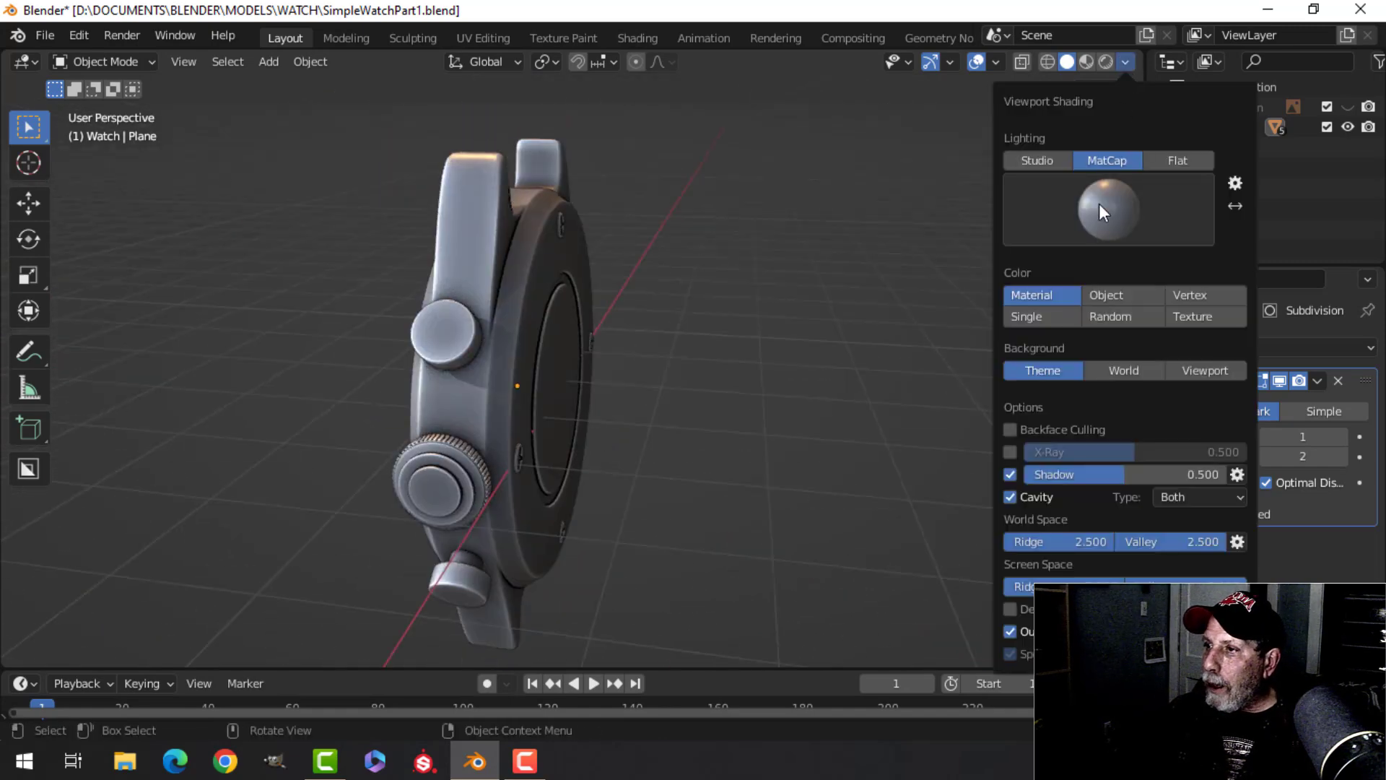
click(1105, 210)
click(1179, 405)
middle_drag(756, 349, 665, 354)
scroll(622, 345, up, 4)
scroll(665, 354, up, 3)
shift+middle_drag(801, 346, 734, 366)
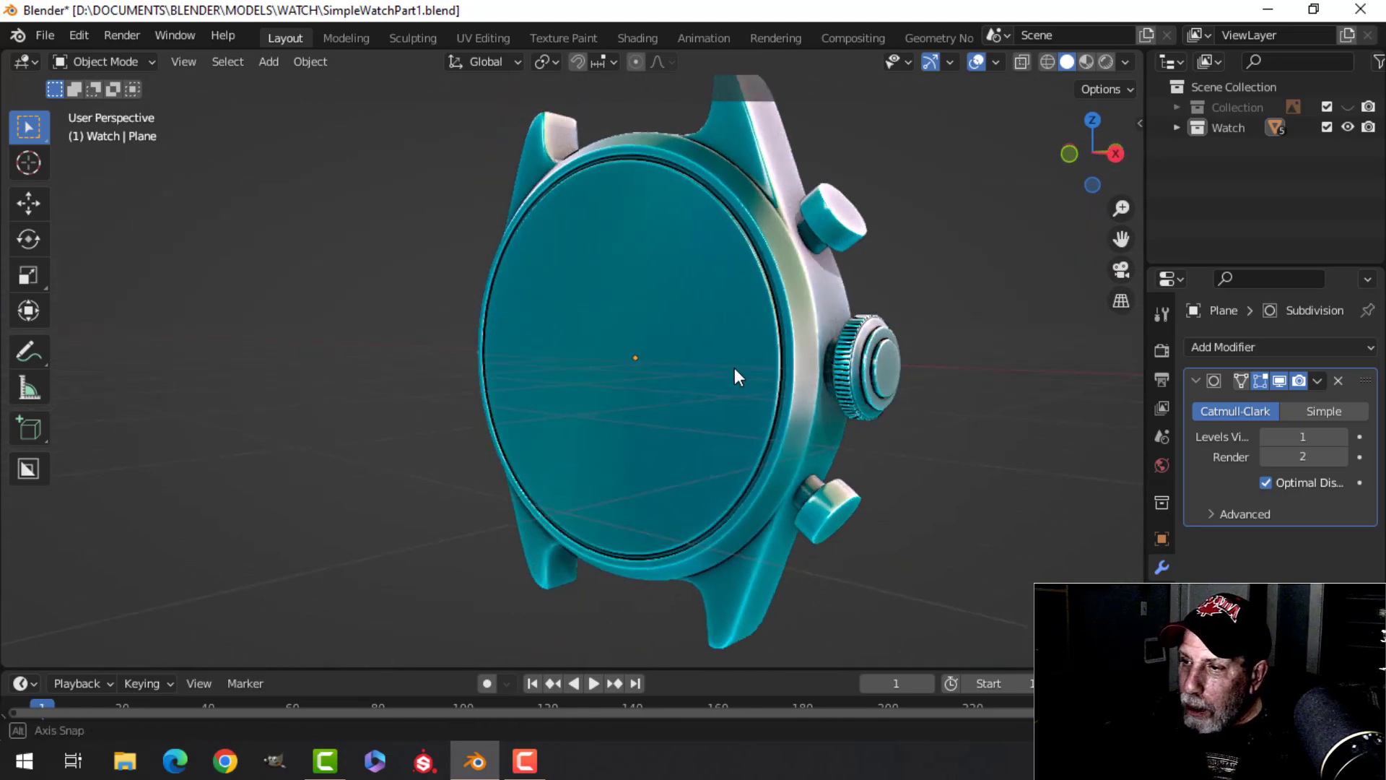
scroll(715, 390, up, 2)
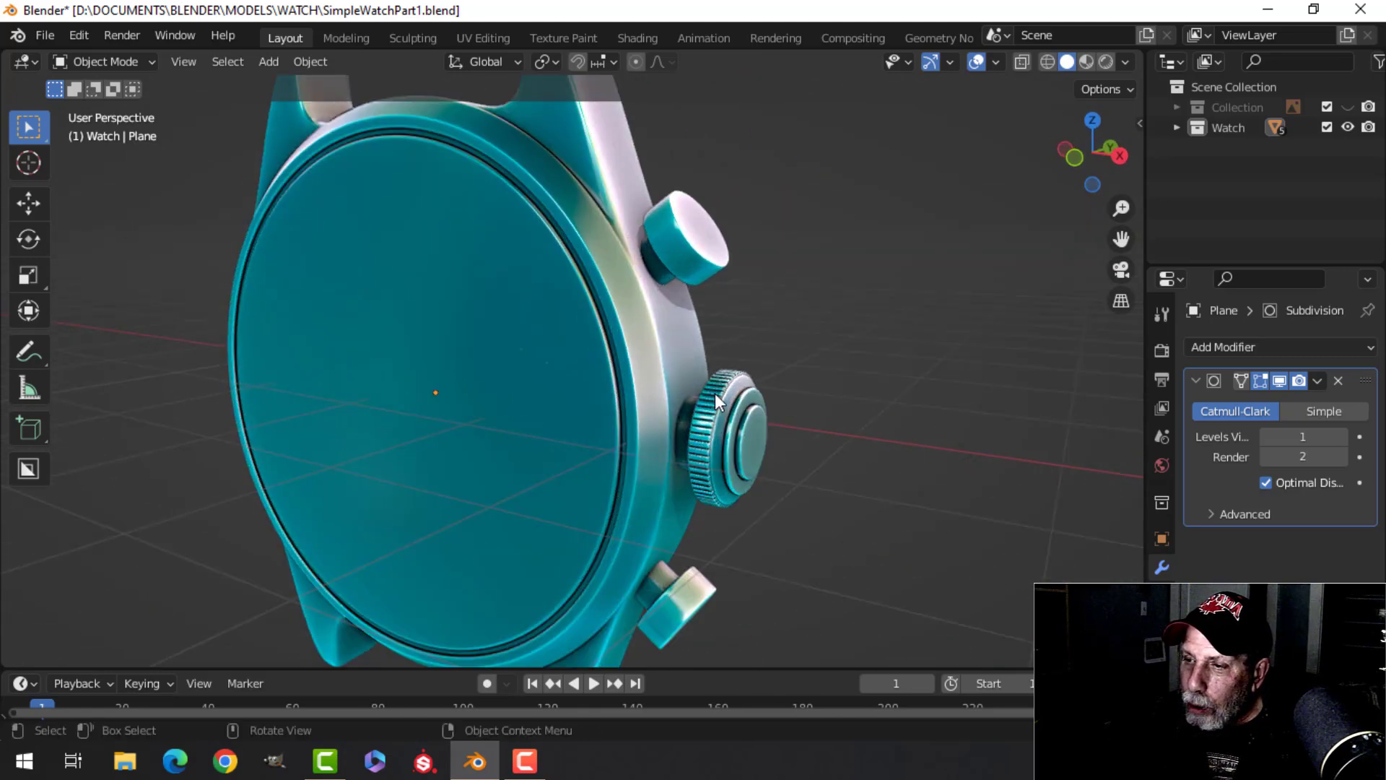